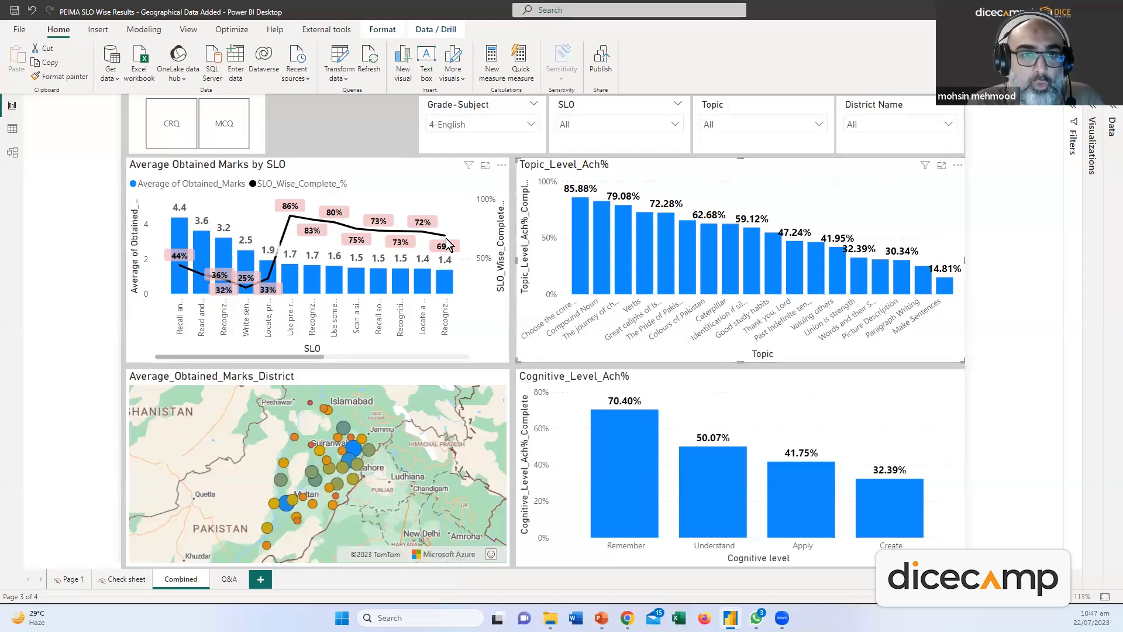
Choose 5-Maths in the Grade-Subject slicer so every chart shows maths SLOs
click(531, 124)
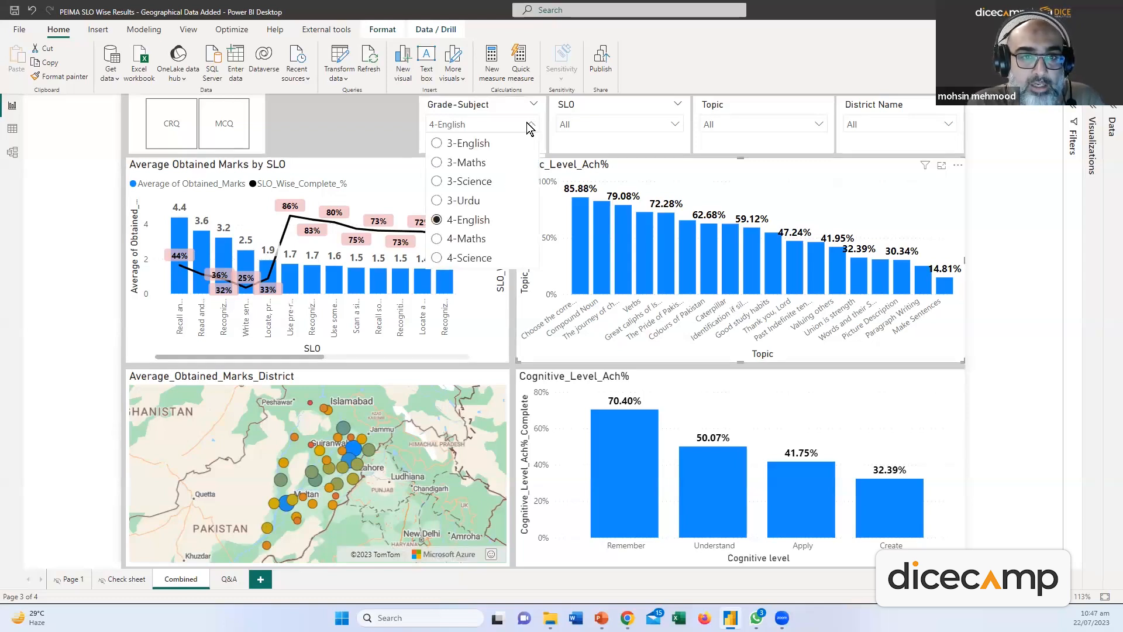
scroll(464, 228, down, 2)
click(464, 226)
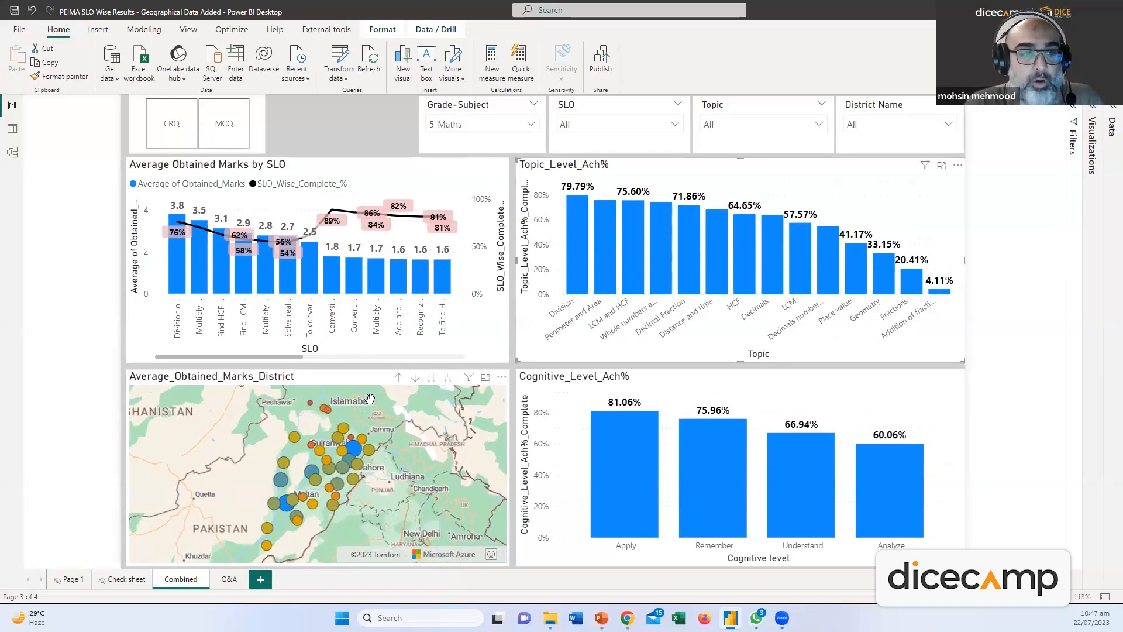
click(12, 129)
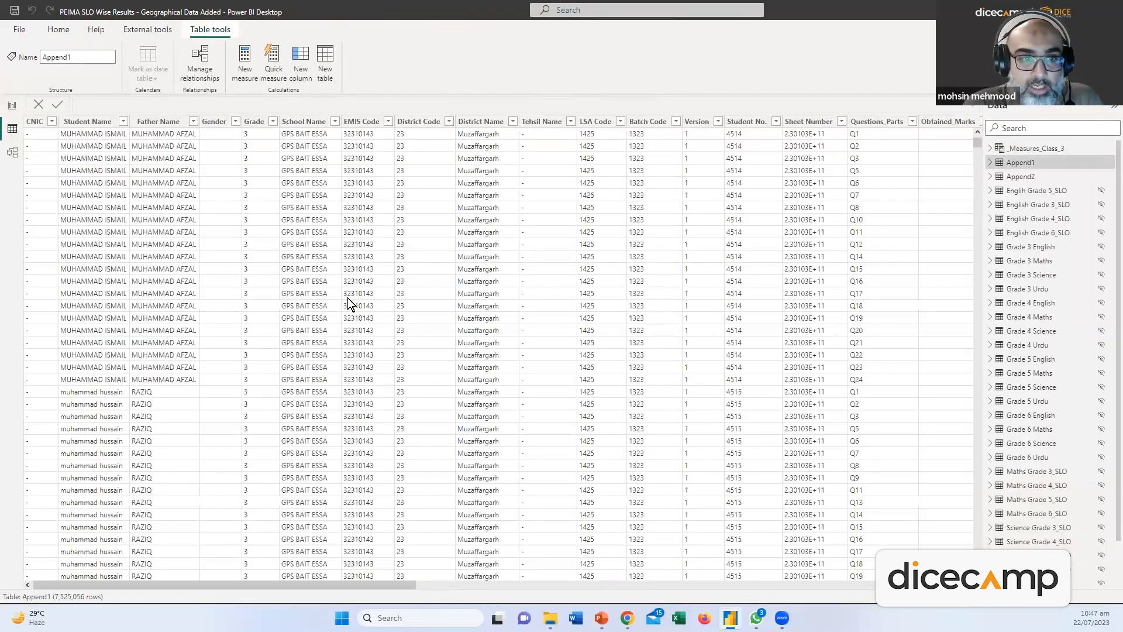
scroll(409, 336, down, 10)
scroll(361, 300, up, 10)
scroll(253, 234, down, 20)
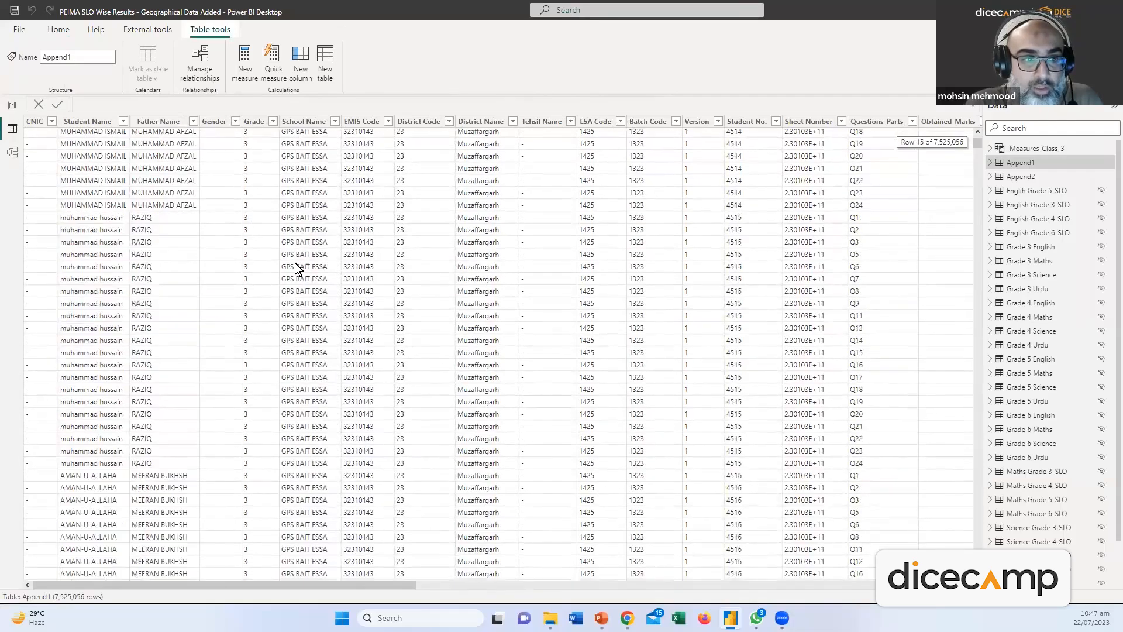
scroll(257, 273, down, 20)
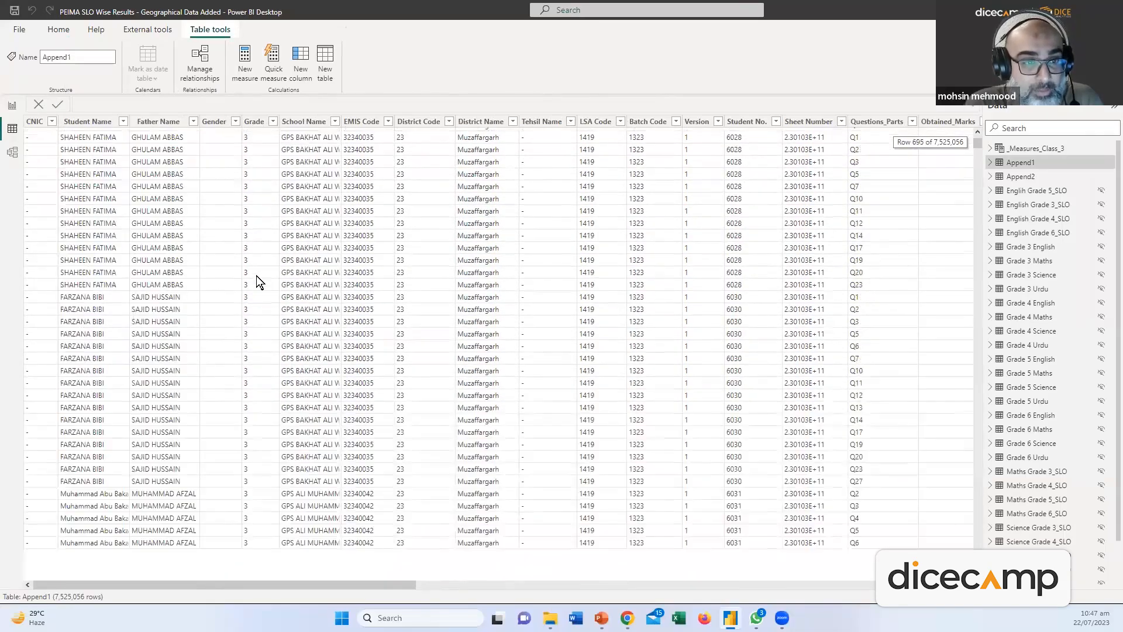
scroll(257, 276, up, 8)
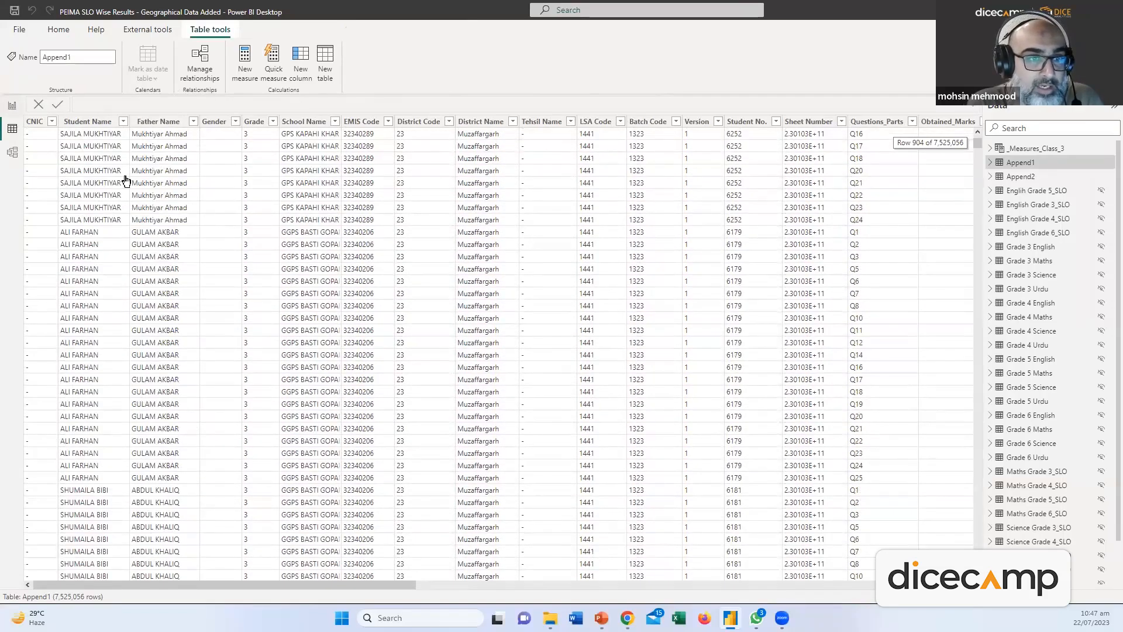
click(11, 105)
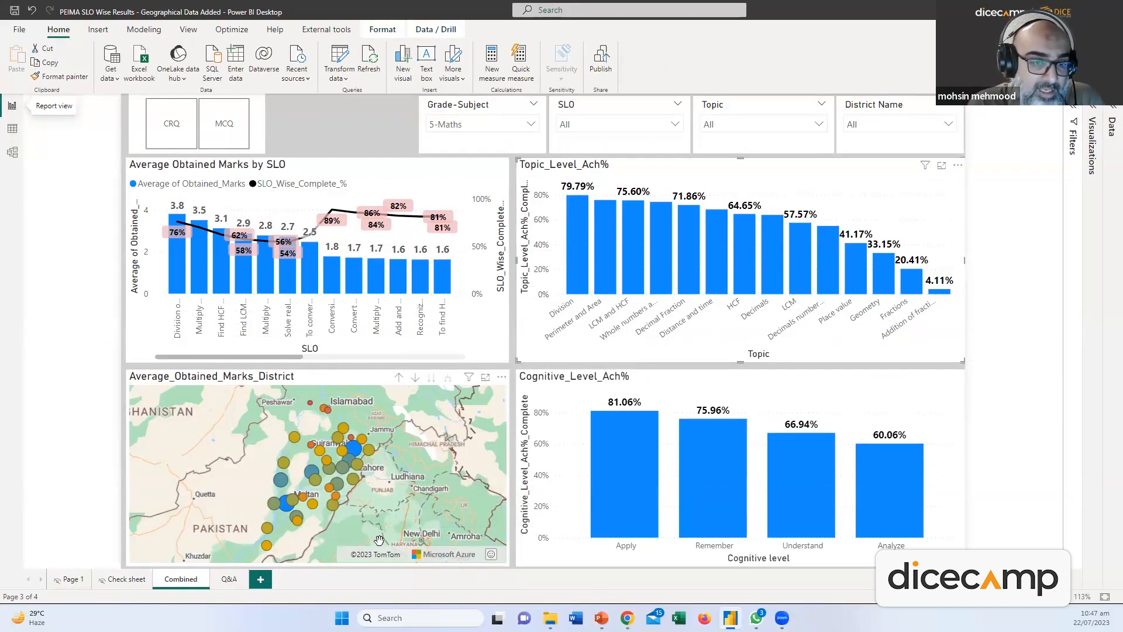
click(357, 454)
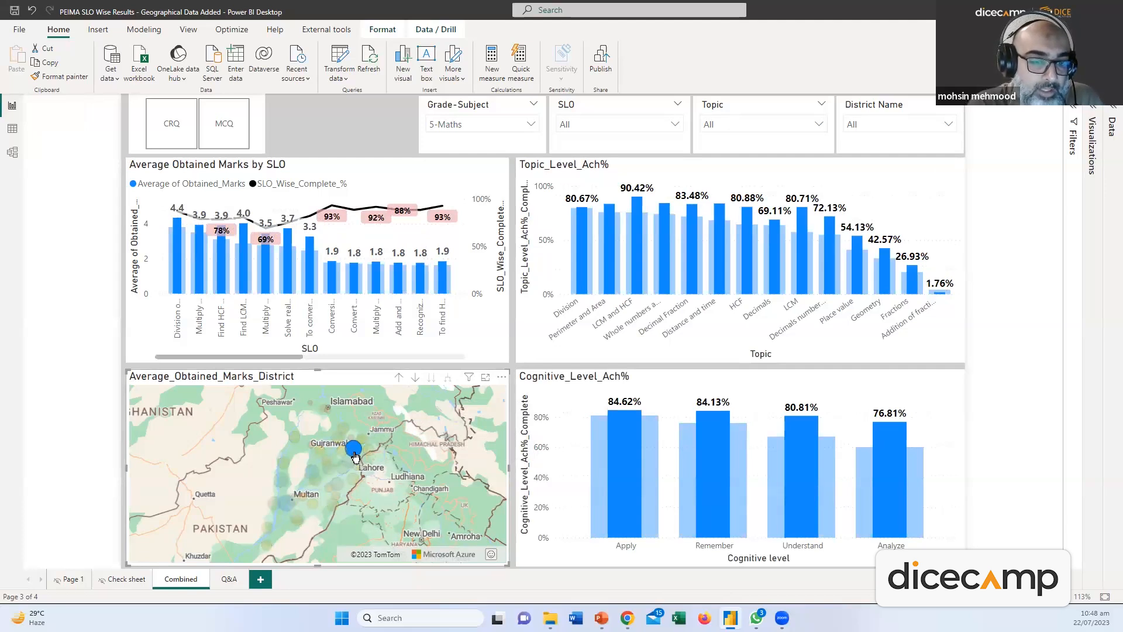
mouse_move(351, 453)
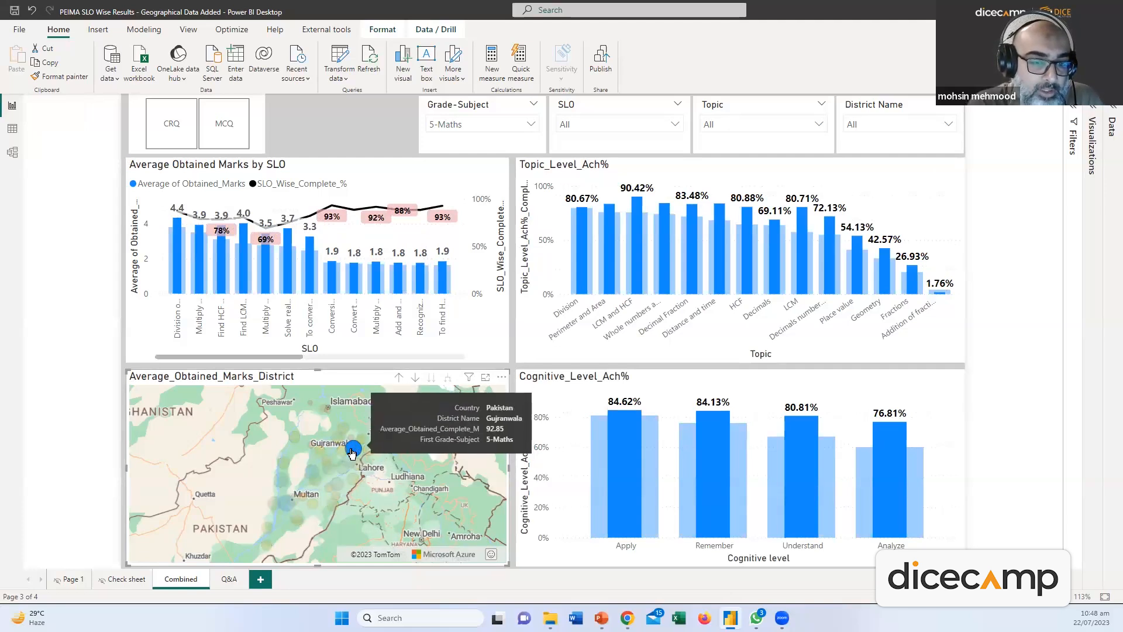
click(311, 396)
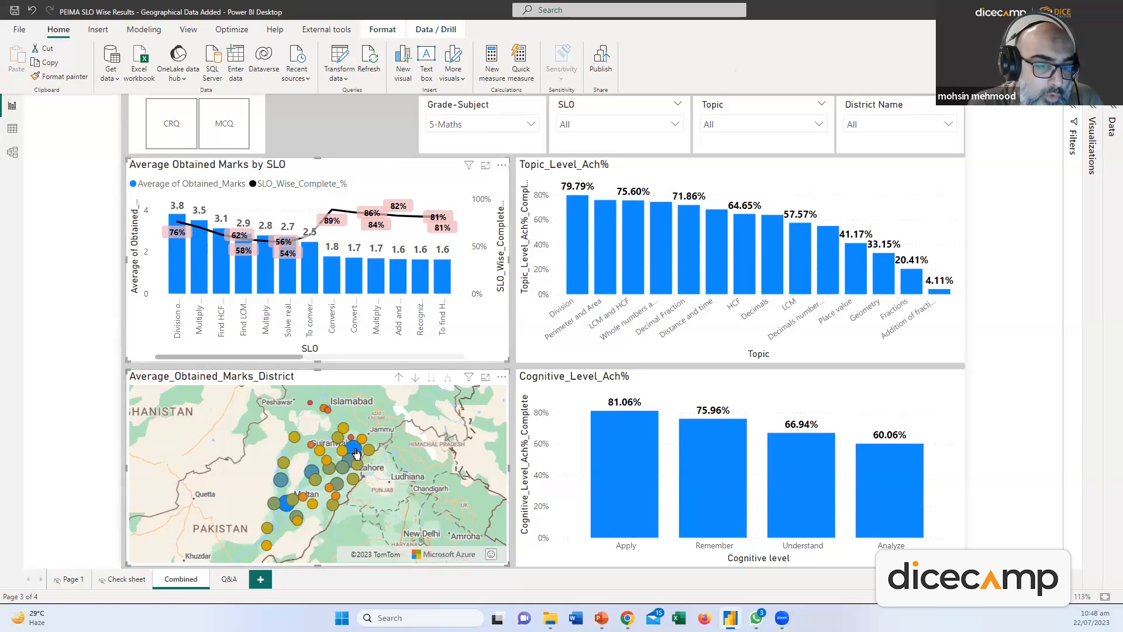
mouse_move(357, 452)
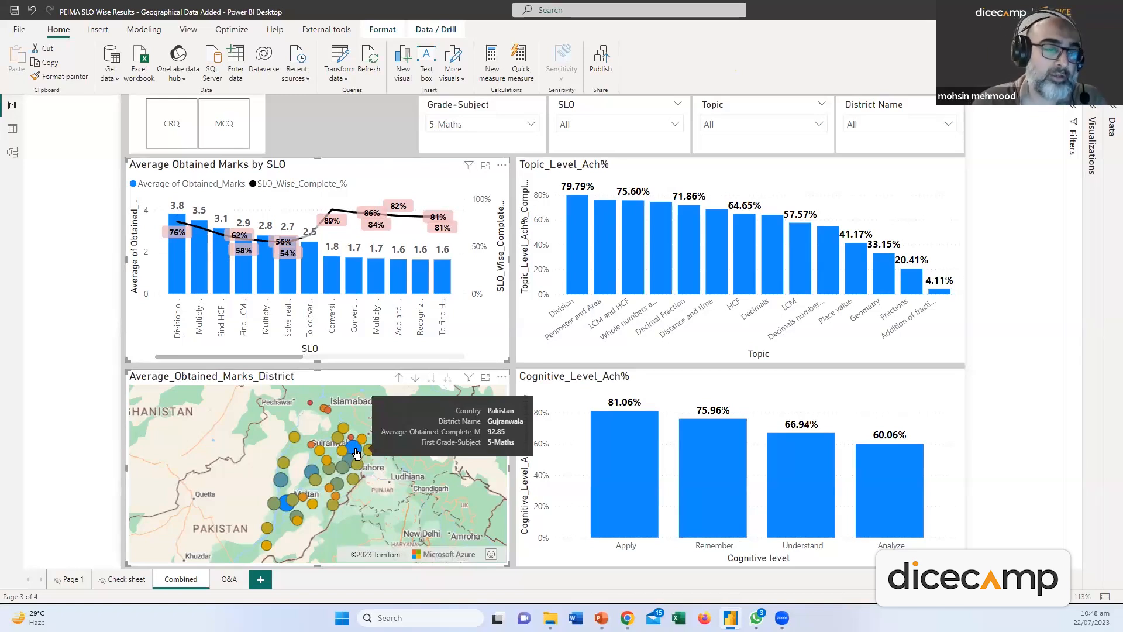
Cross-highlight the charts by the Gujranwala map bubble, then another district's bubble (Apply 66.39%)
click(356, 452)
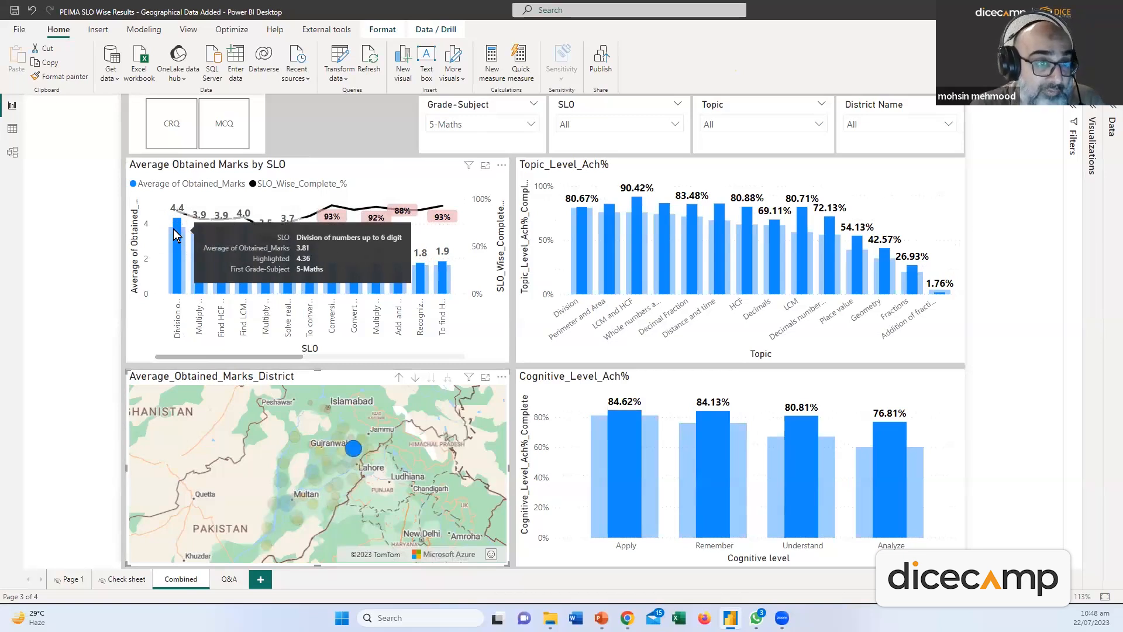
mouse_move(169, 231)
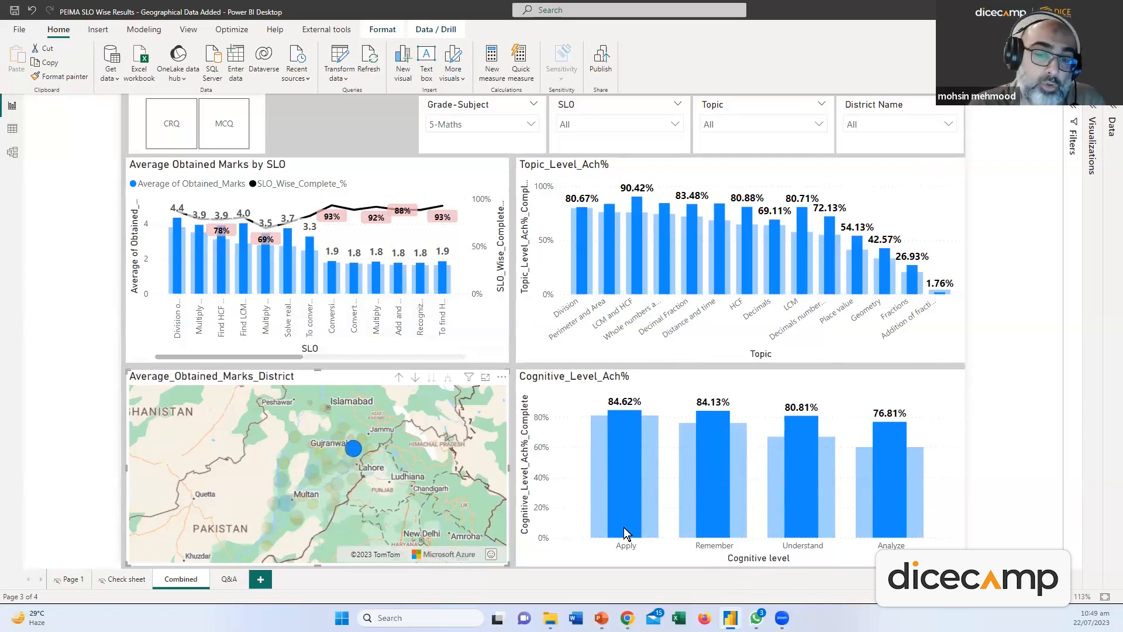
click(351, 441)
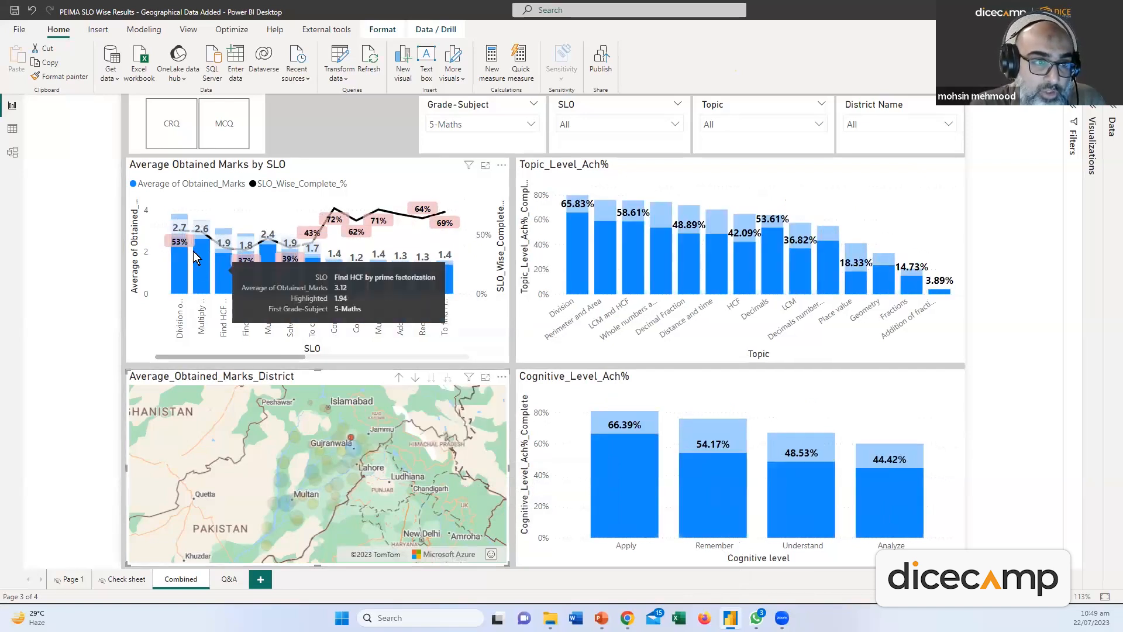
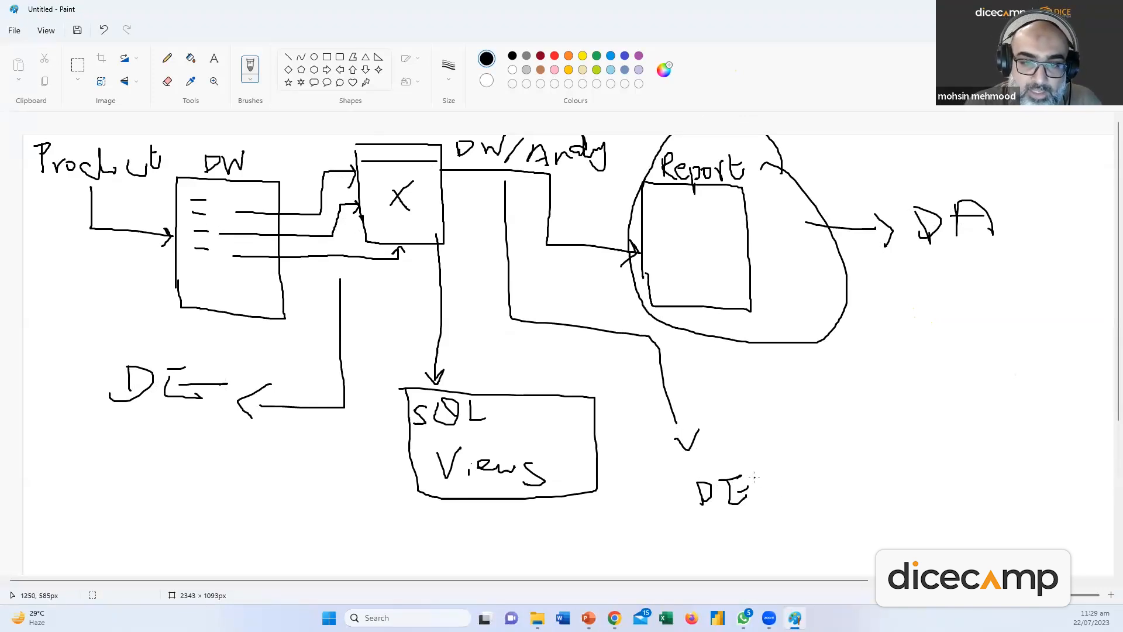
Draw a curved arrow leading up from the lower-right DE label in Paint
mouse_move(755, 476)
mouse_down()
mouse_move(796, 447)
mouse_move(793, 480)
mouse_up()
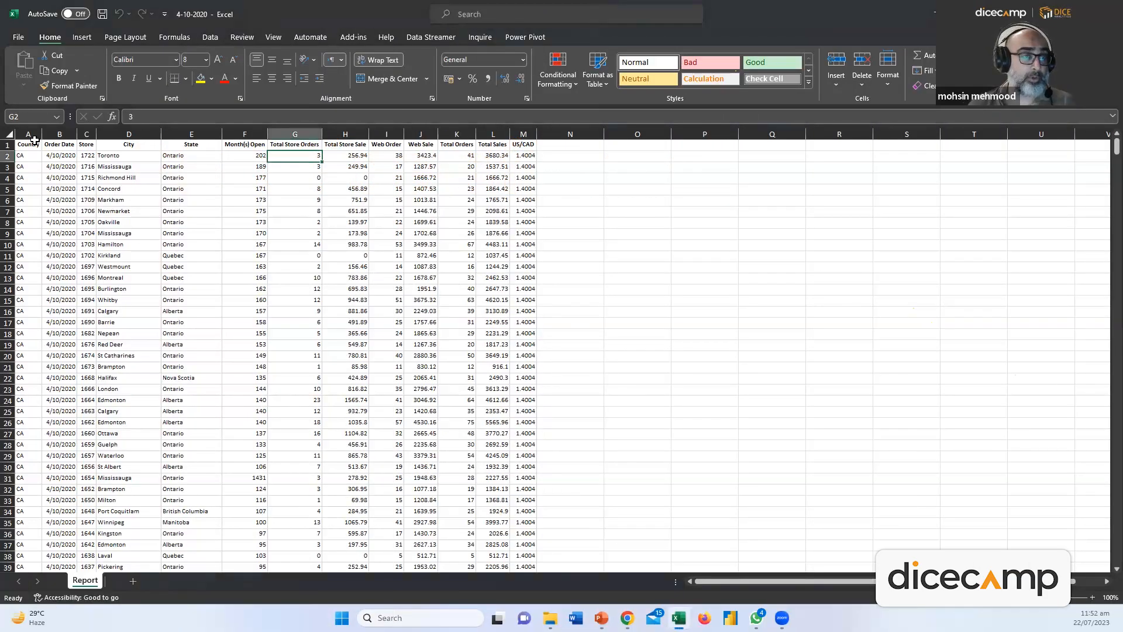
After selecting a few Order Date and State cells, insert blank Sheet1 beside Report
drag(60, 145, 67, 270)
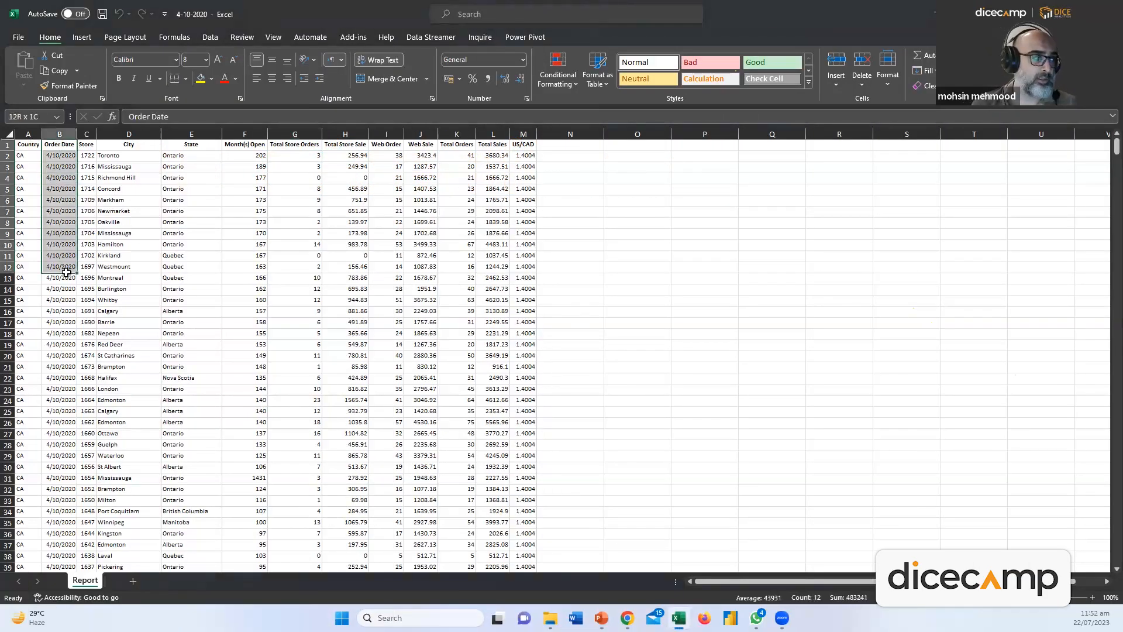
click(171, 245)
click(167, 190)
click(35, 147)
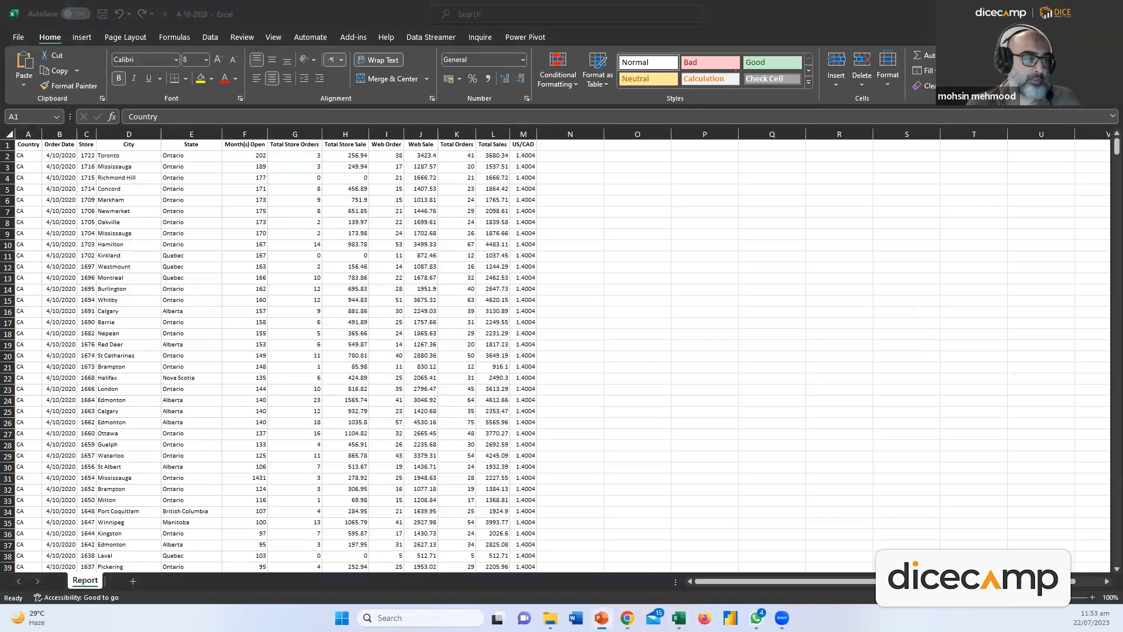
click(134, 580)
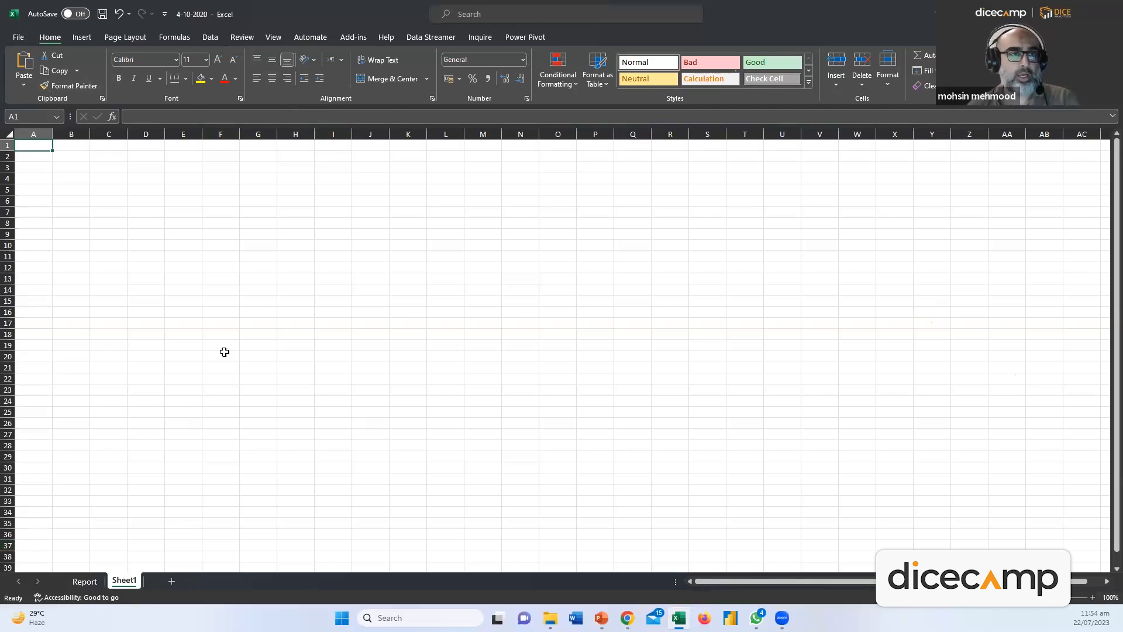
Add four more blank worksheets, Sheet2 through Sheet5
click(162, 580)
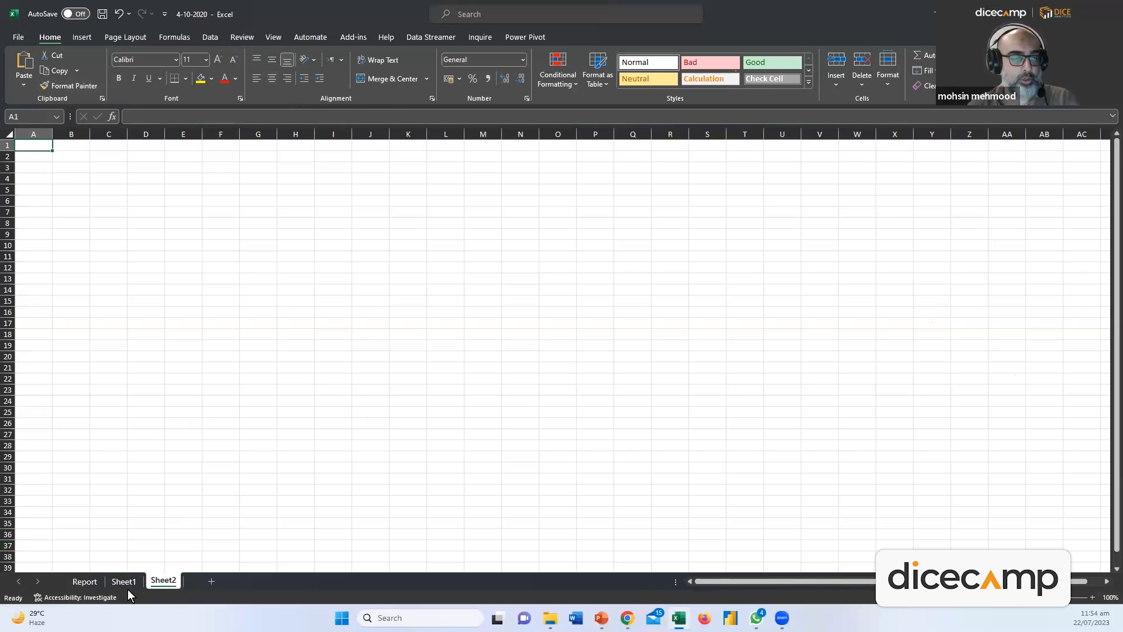
click(209, 581)
click(251, 582)
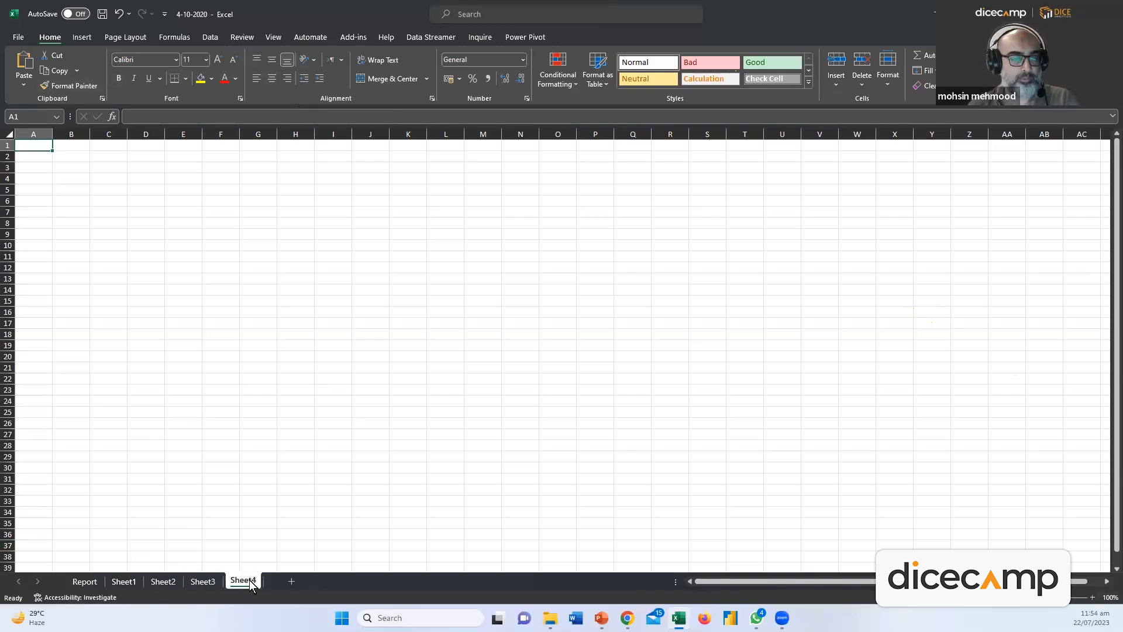
click(291, 582)
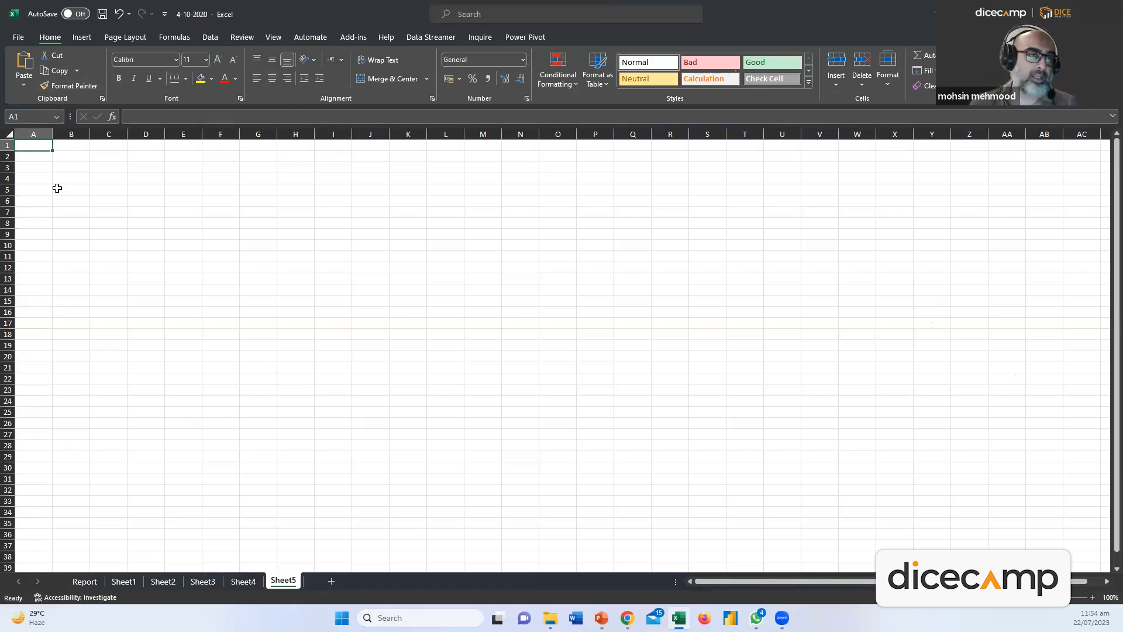
On Sheet5, practise selecting columns A to O and row 1, ending on cell A1
click(33, 134)
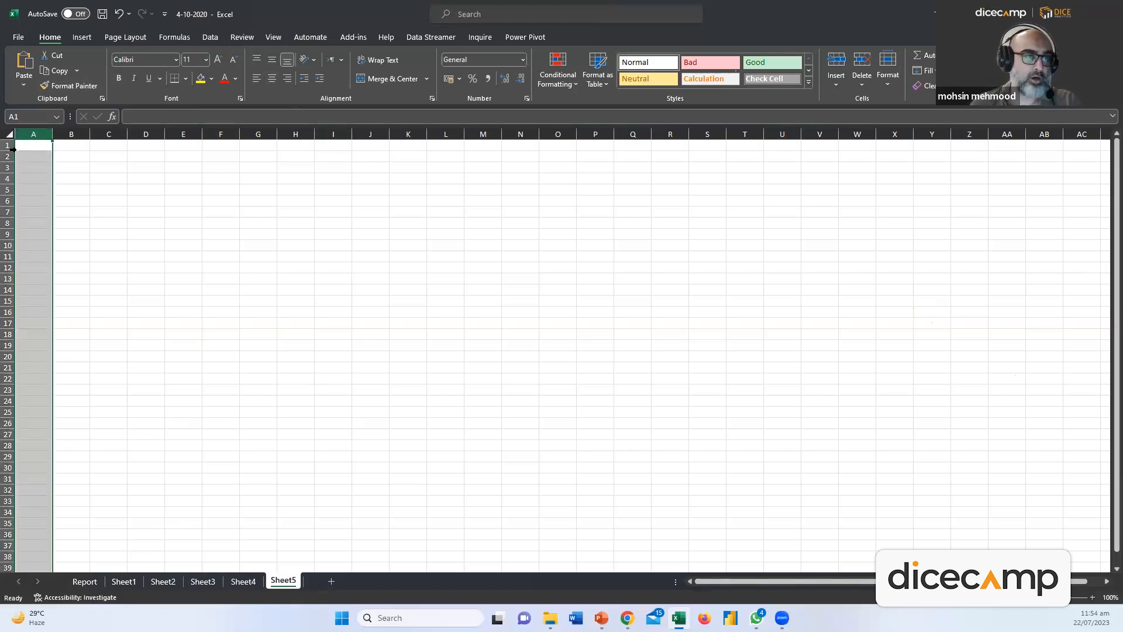
key(shift+Right)
key(shift+Right)
key(shift+Right)
key(shift+Right)
key(shift+Right)
key(shift+Right)
key(shift+Right)
key(shift+Right)
key(shift+Right)
key(shift+Right)
key(shift+Right)
key(shift+Right)
key(shift+Right)
key(shift+Right)
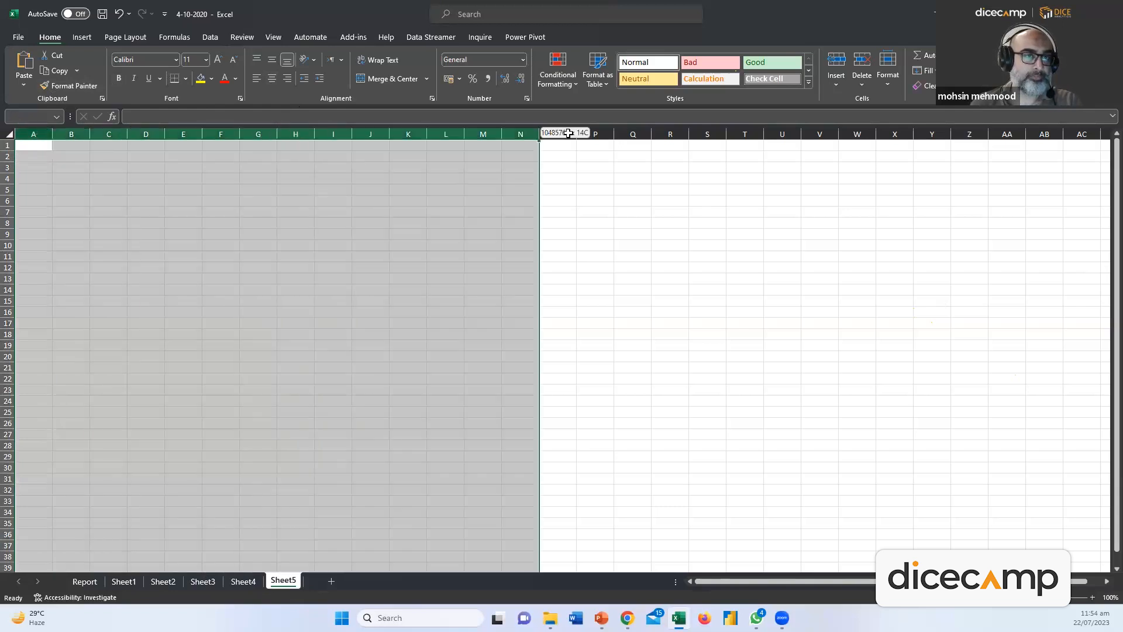
ctrl+click(8, 145)
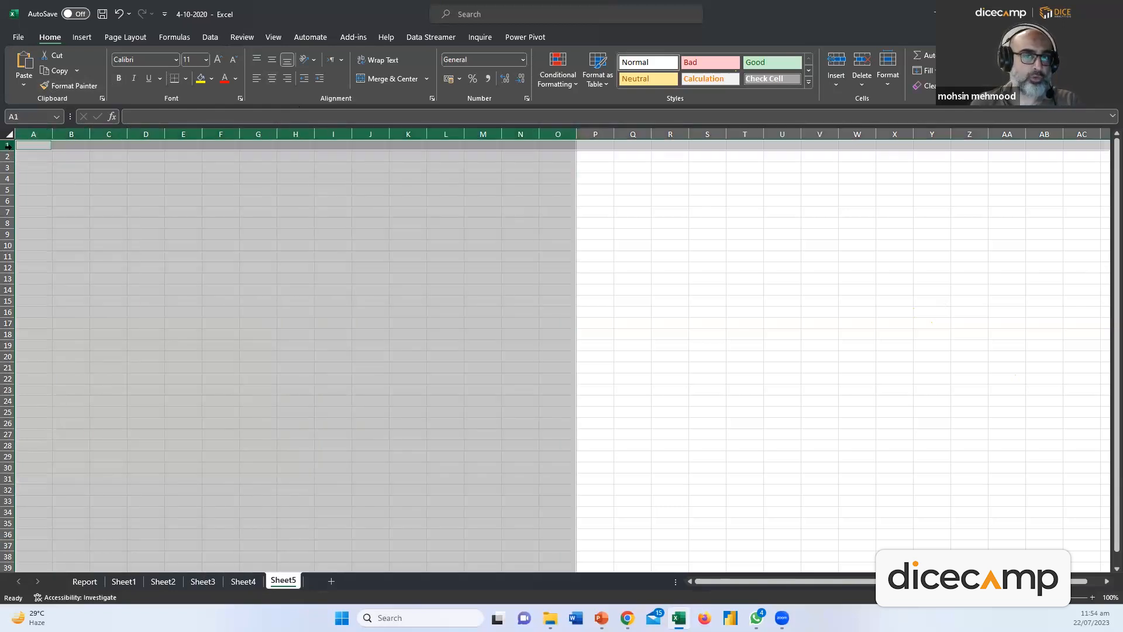
click(151, 171)
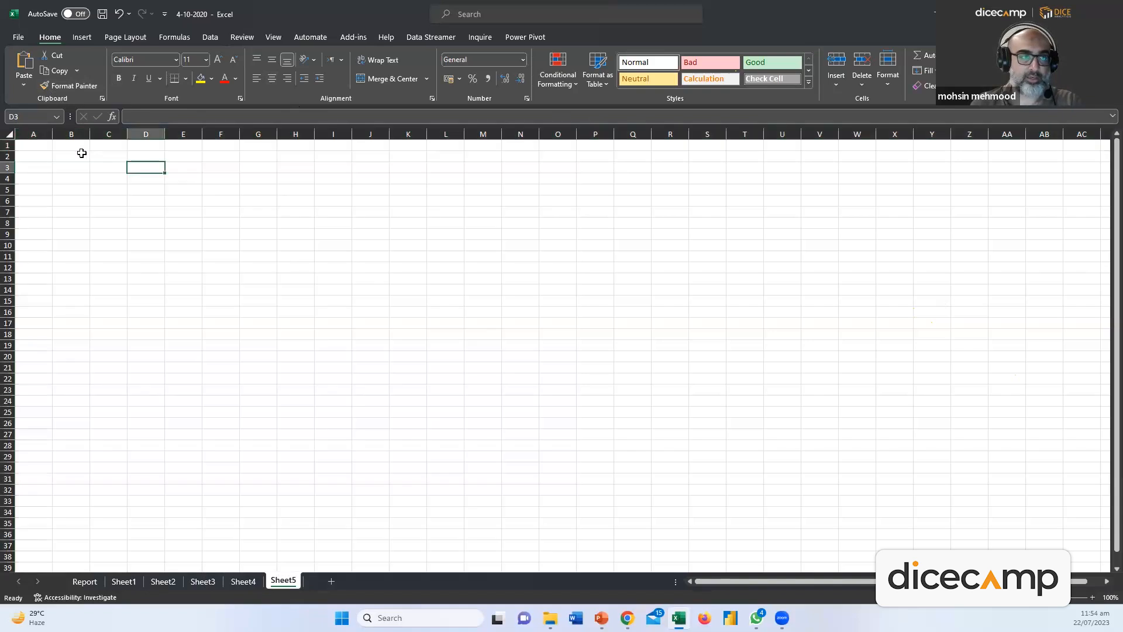
click(43, 131)
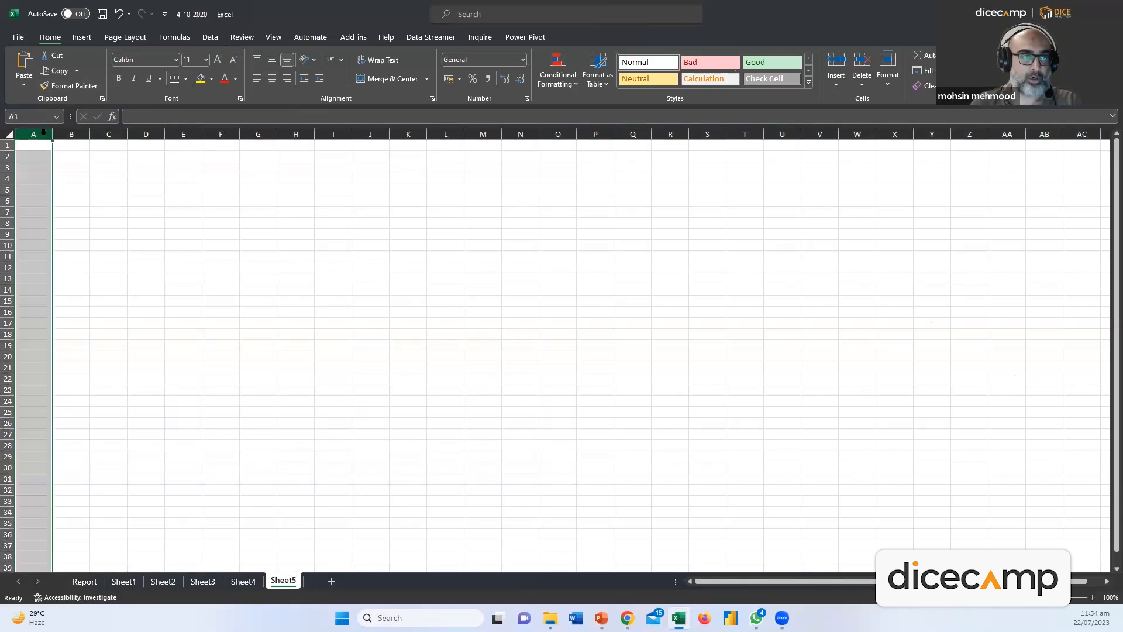
ctrl+click(7, 146)
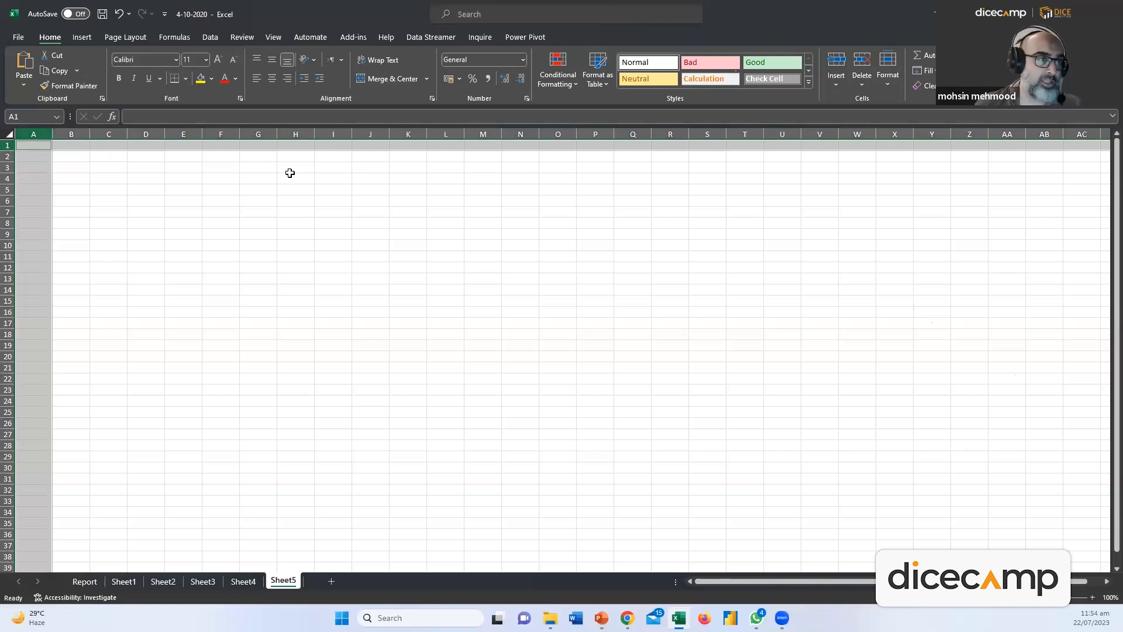
click(223, 212)
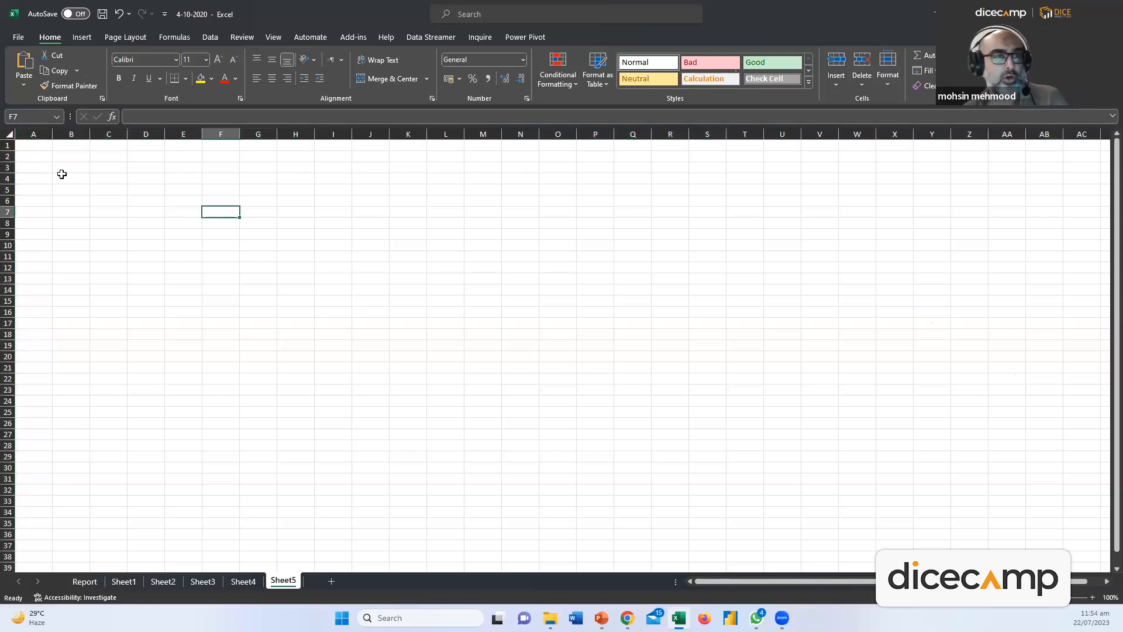
click(31, 143)
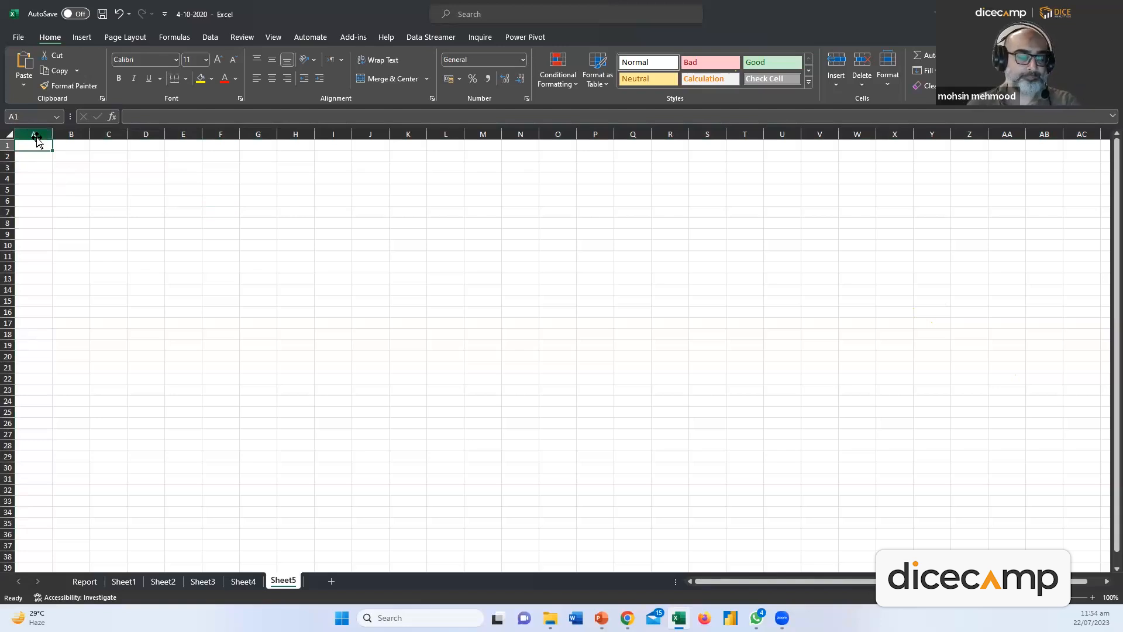
click(7, 145)
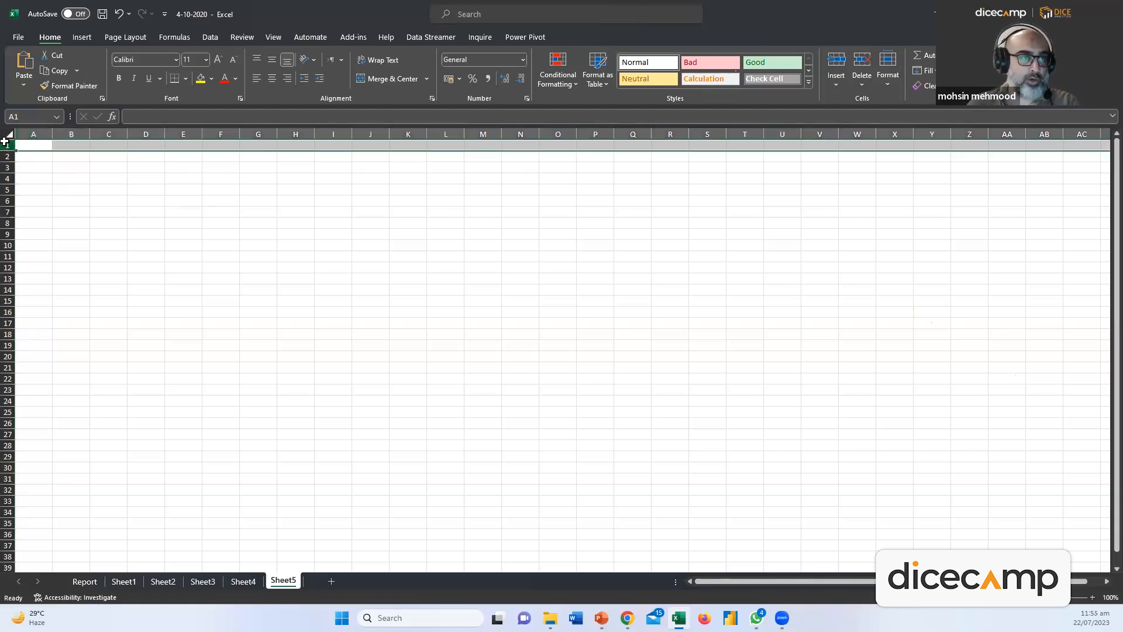
click(39, 145)
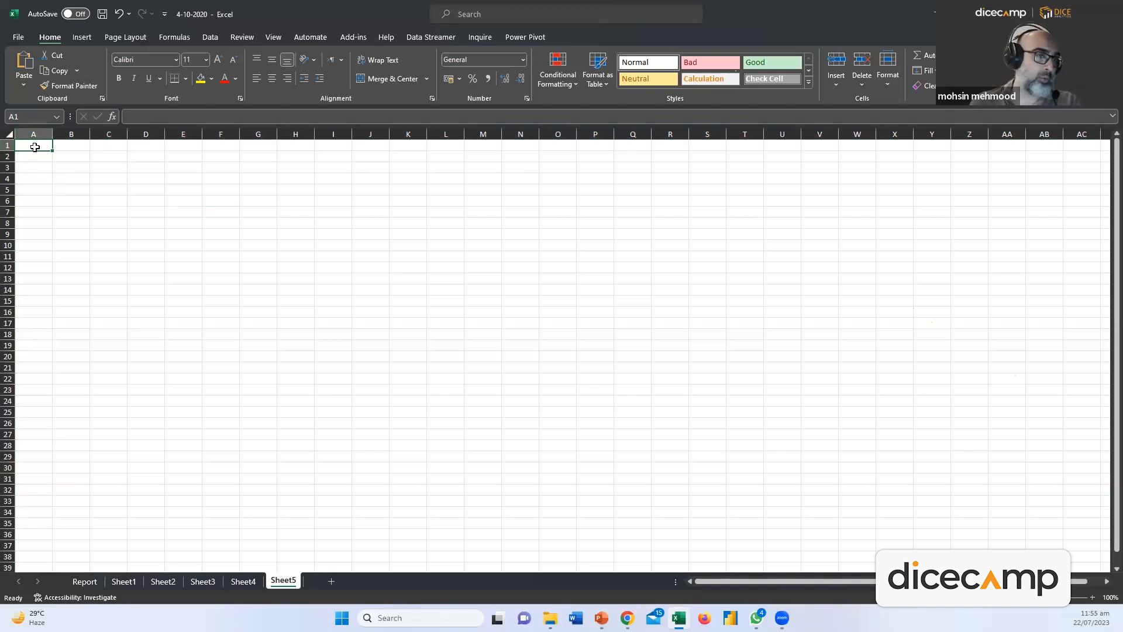
double_click(37, 146)
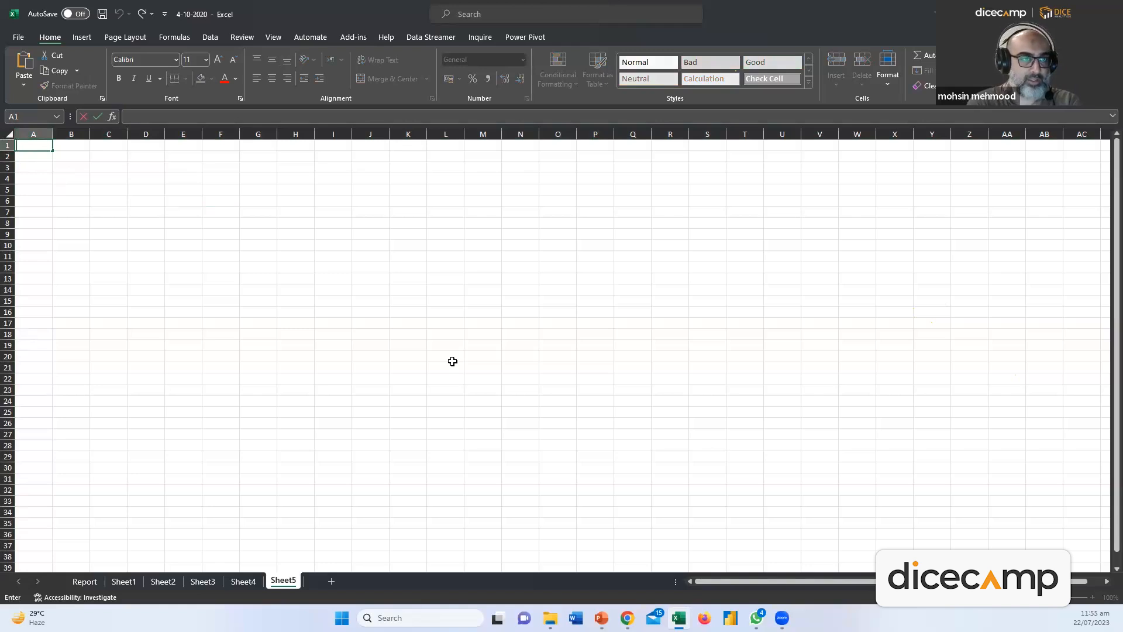
text(Mohsin)
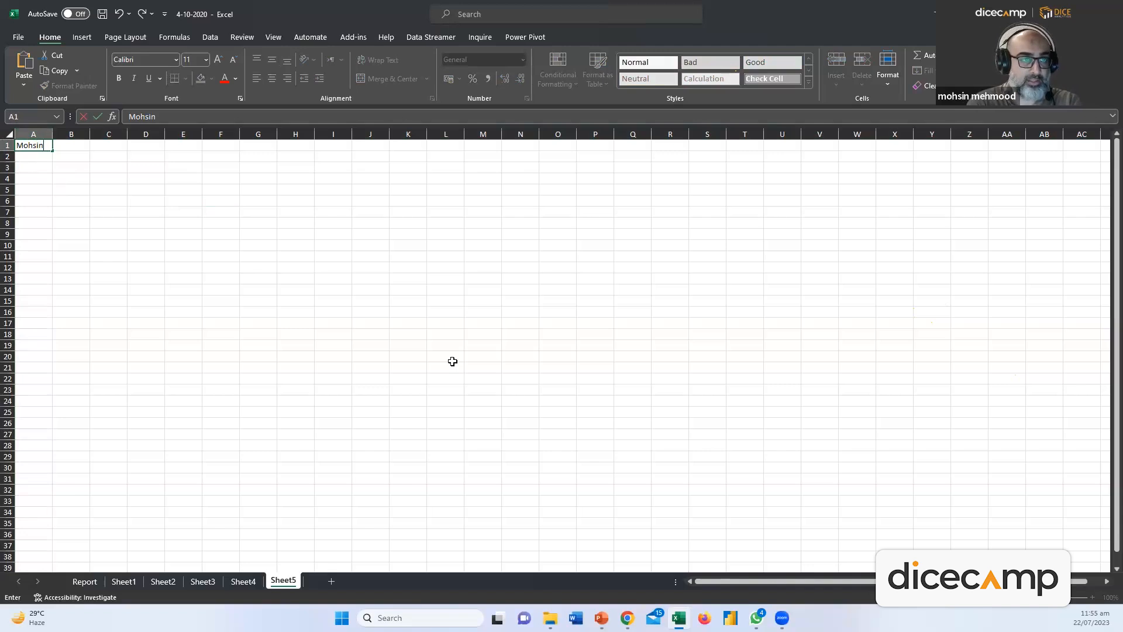
key(Return)
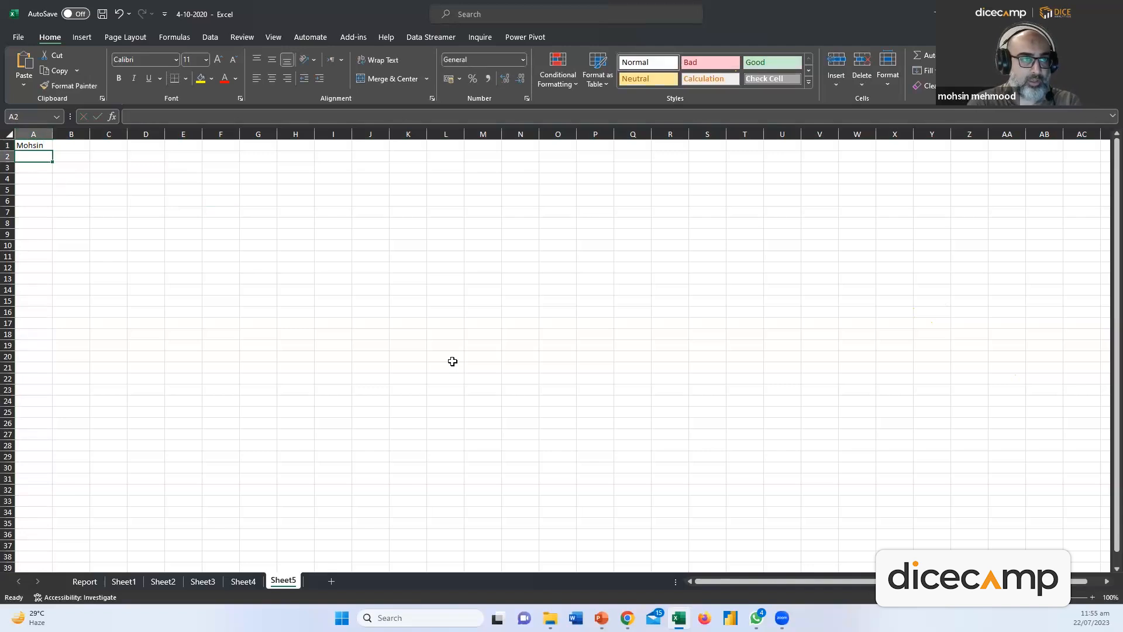
key(Up)
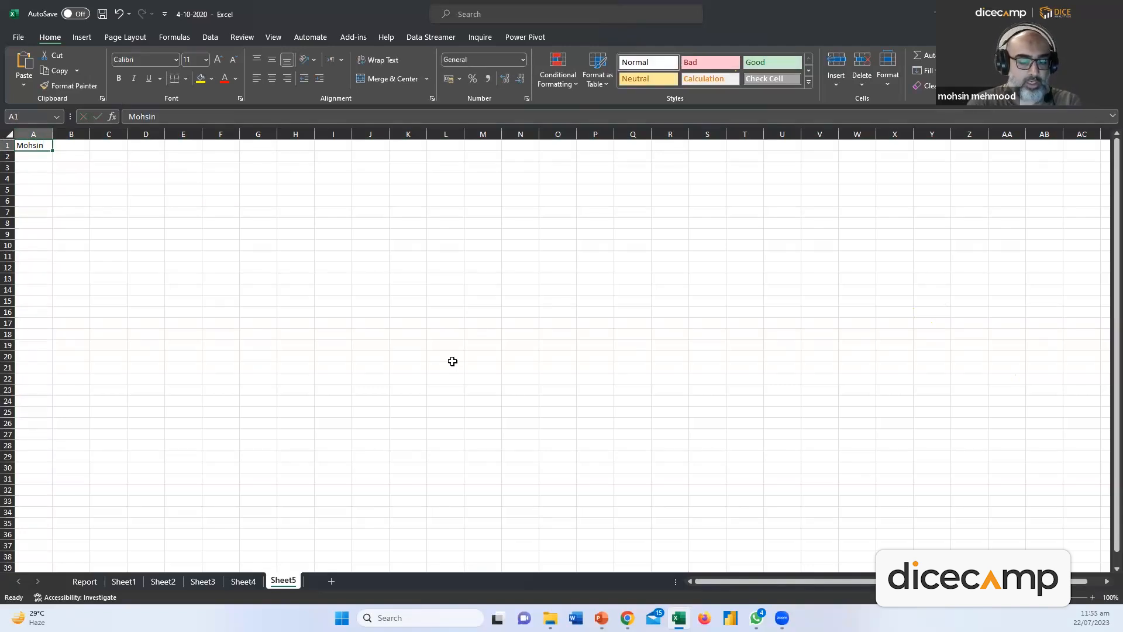
text(12)
key(Return)
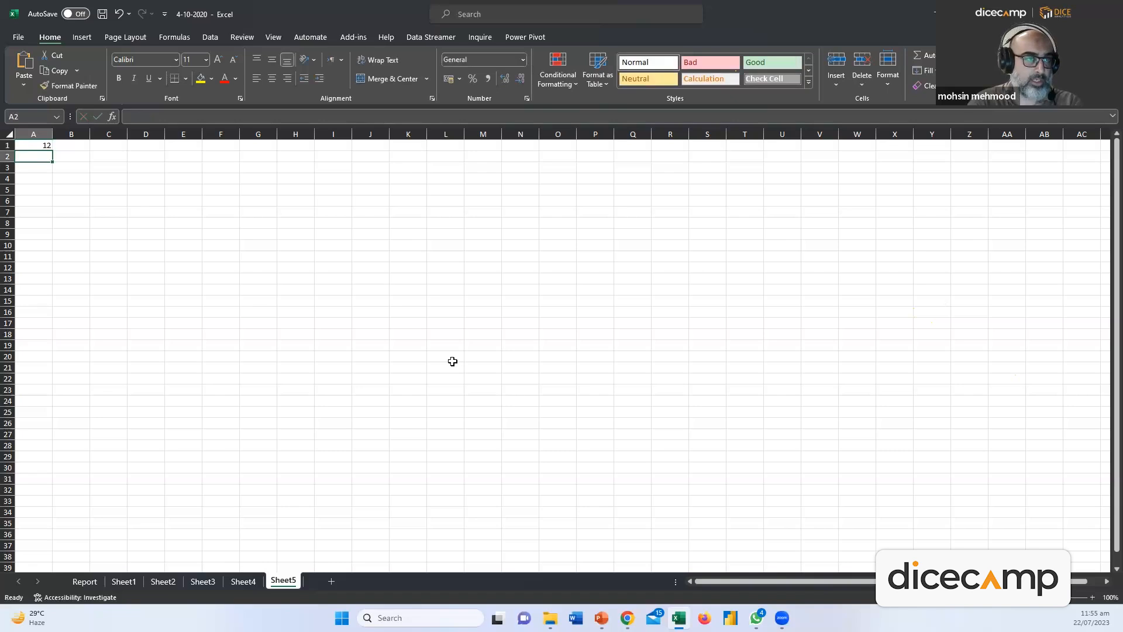
key(Up)
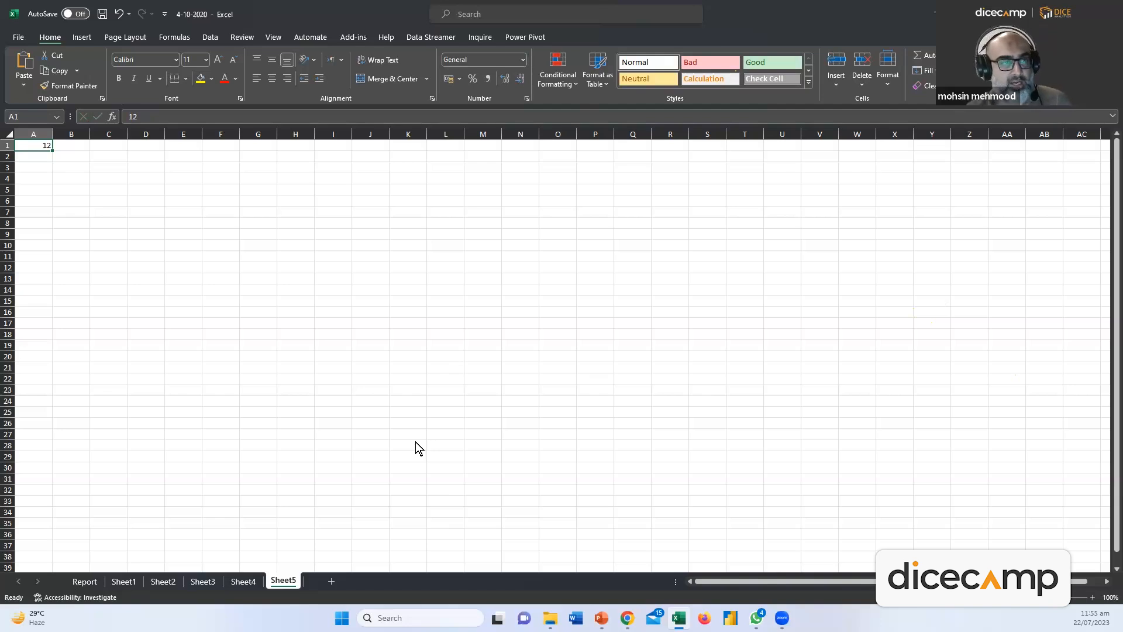
click(221, 234)
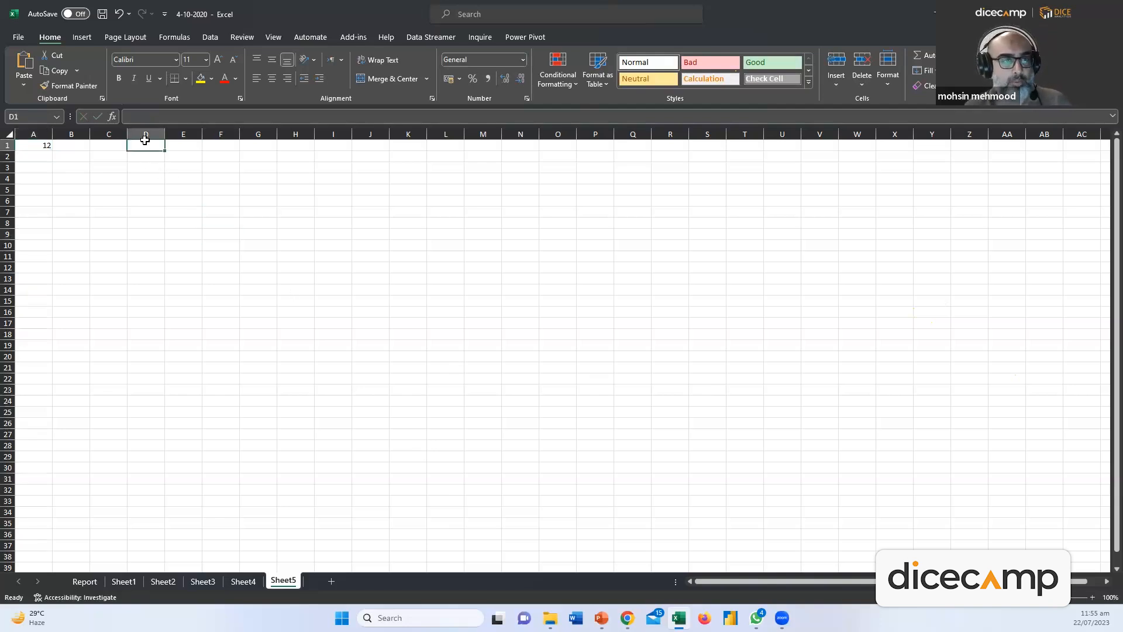
click(8, 145)
click(153, 145)
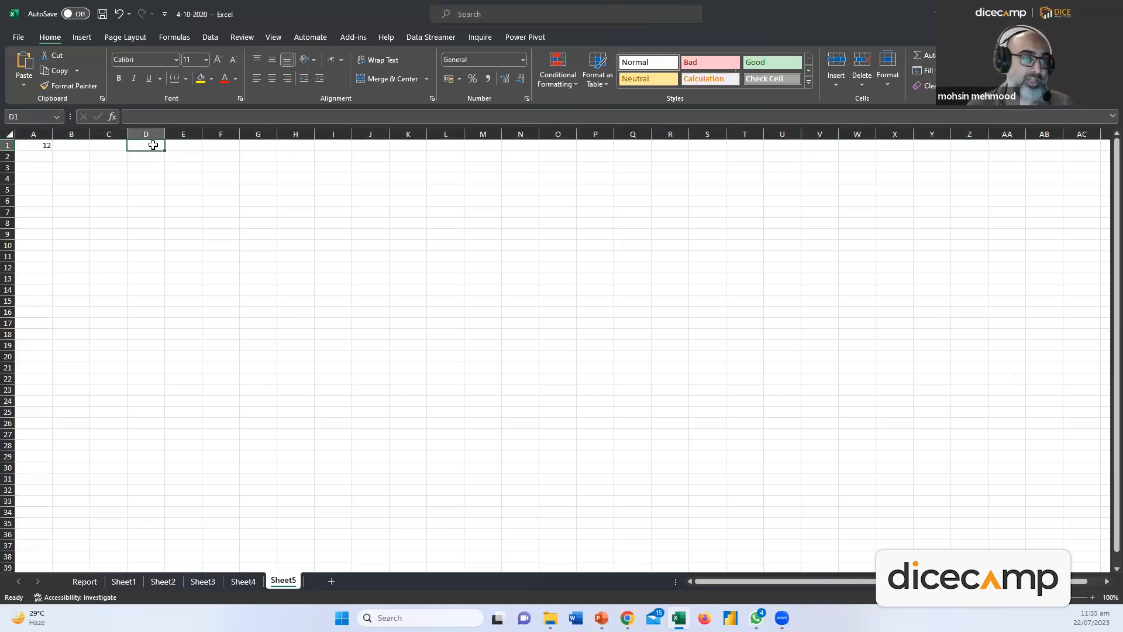
click(146, 189)
key(ctrl+Home)
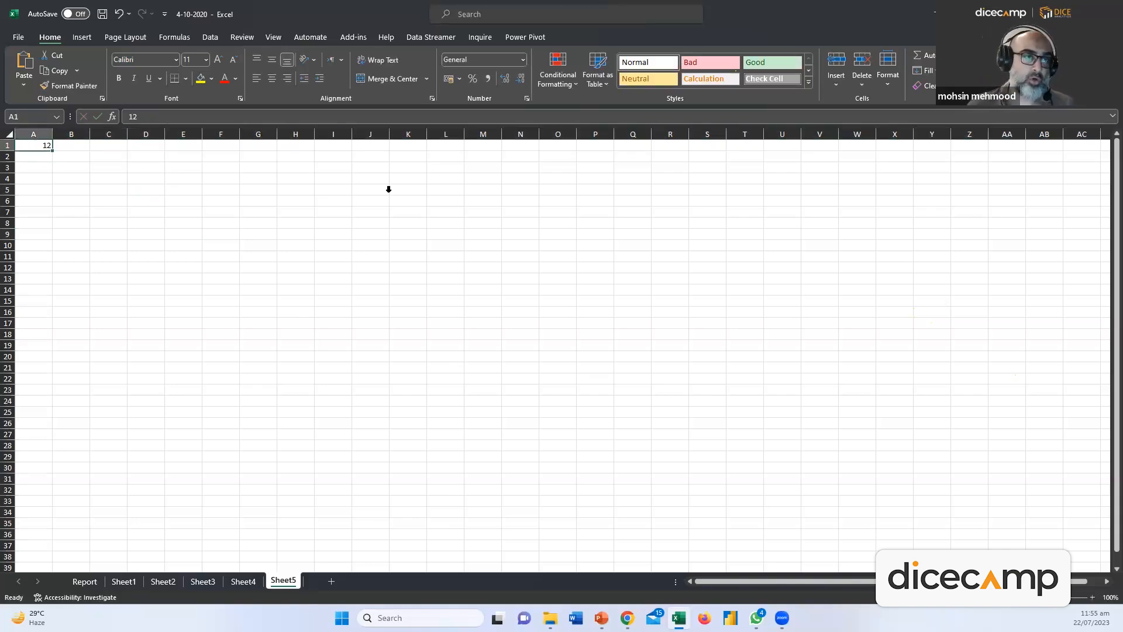
key(Delete)
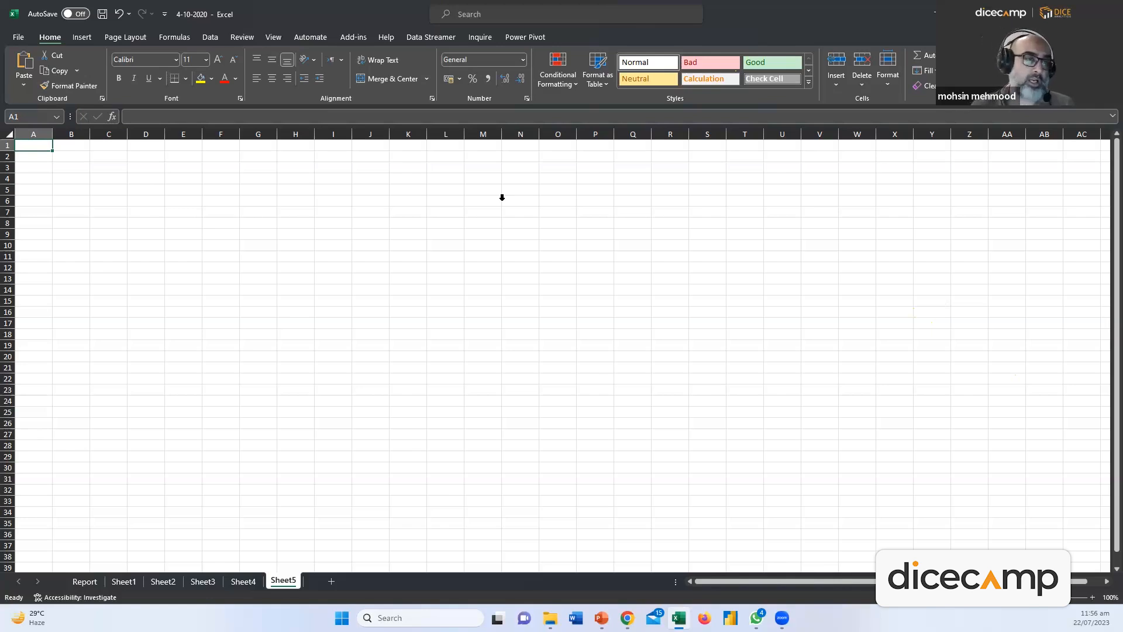
double_click(42, 156)
key(shift+Return)
click(250, 181)
click(209, 158)
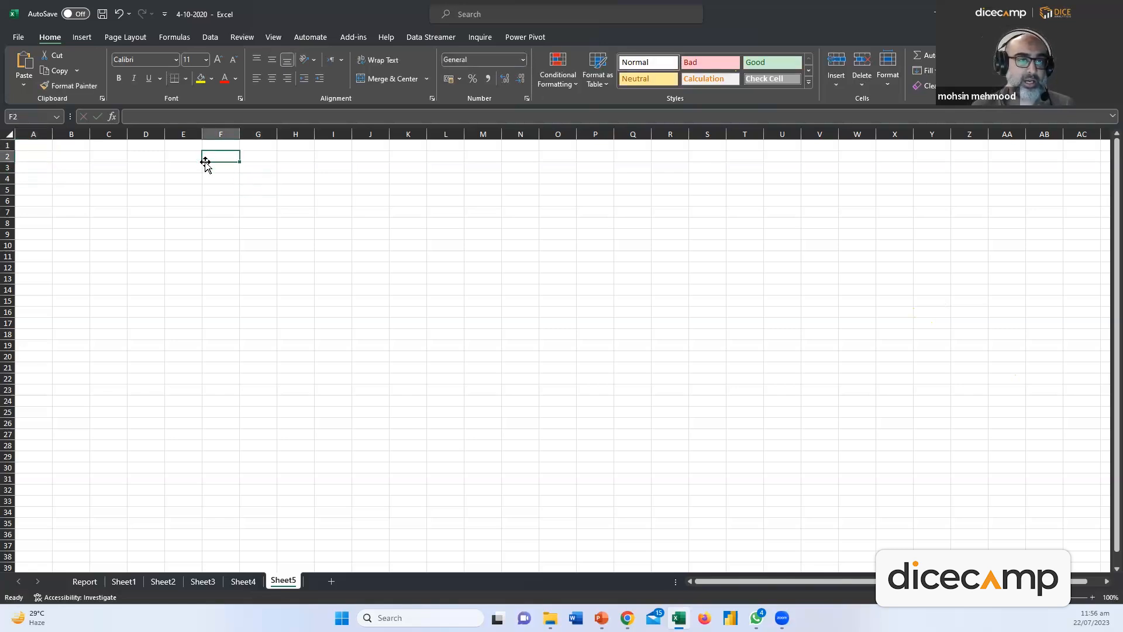
drag(208, 170, 609, 454)
click(407, 289)
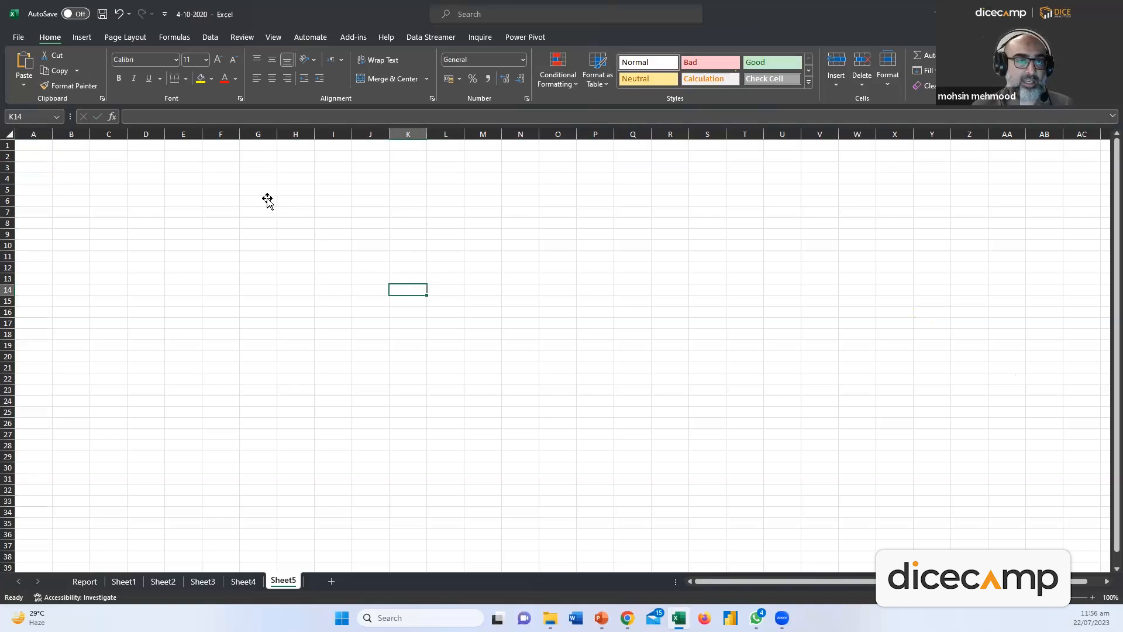
drag(208, 157, 520, 449)
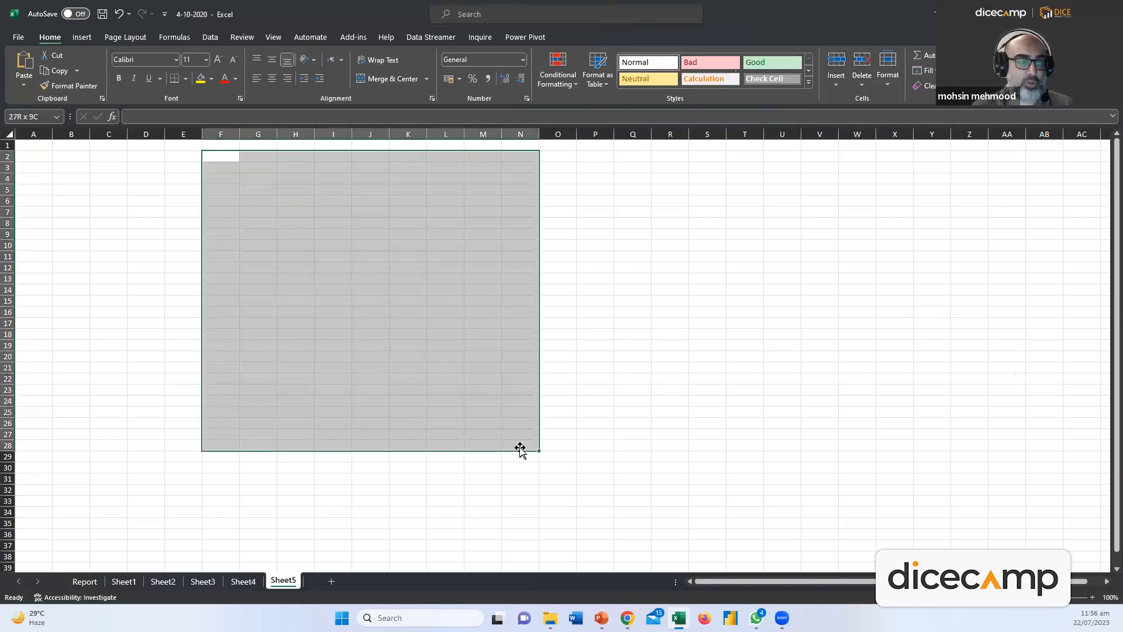
click(330, 245)
click(234, 168)
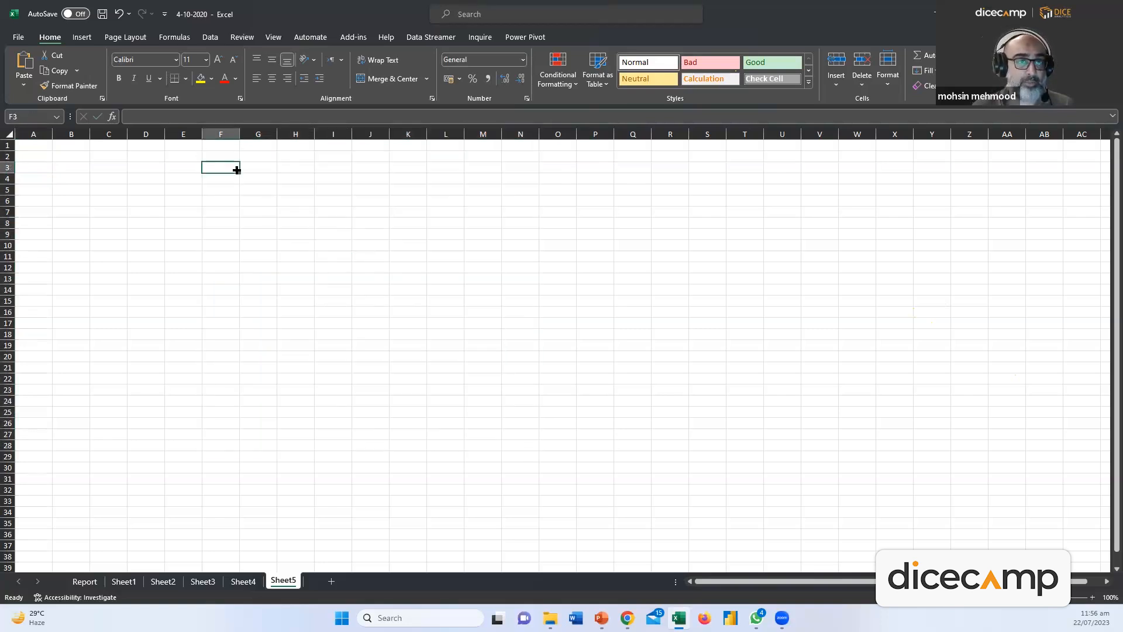
double_click(231, 166)
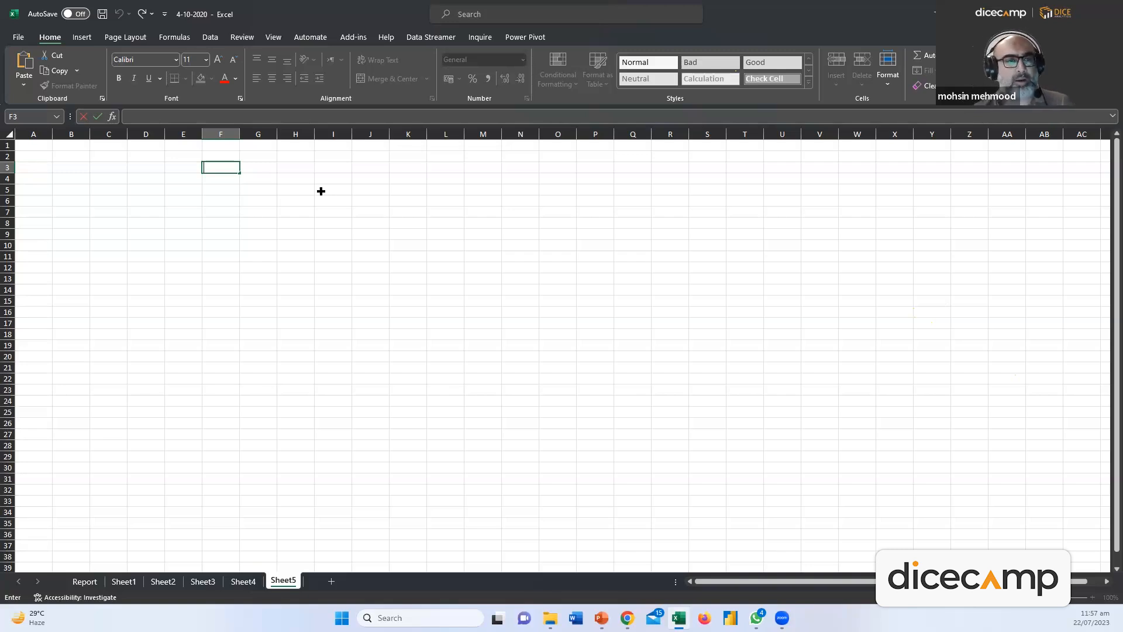
click(331, 291)
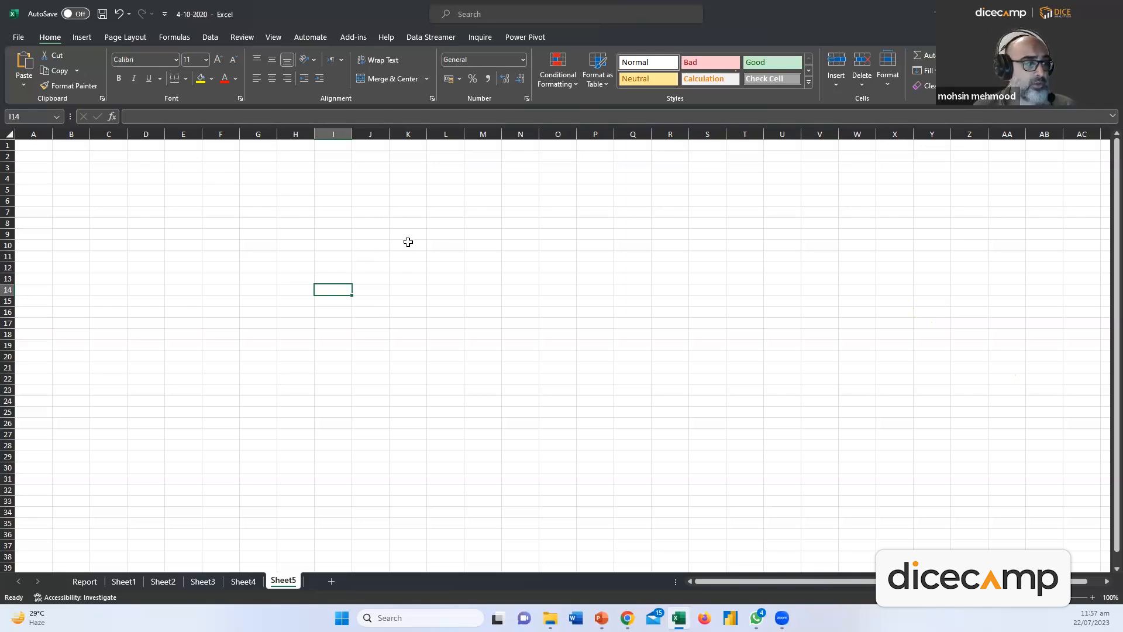
click(39, 145)
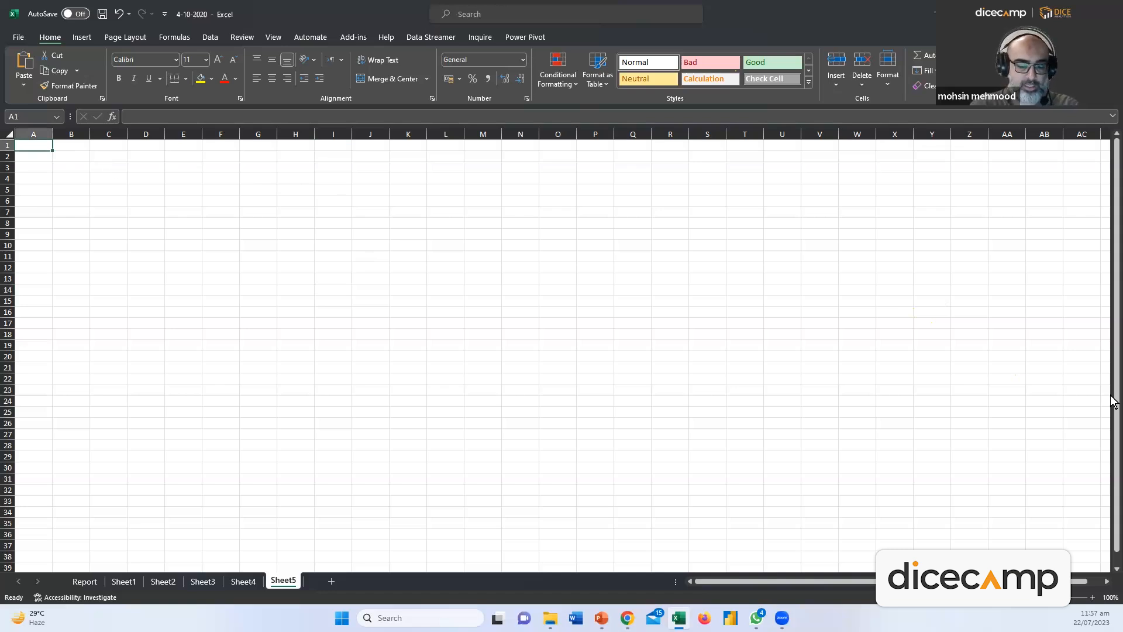
Clear a trial name and number from A1:B1, then enter headers Sr# and Names
text(Mohsin)
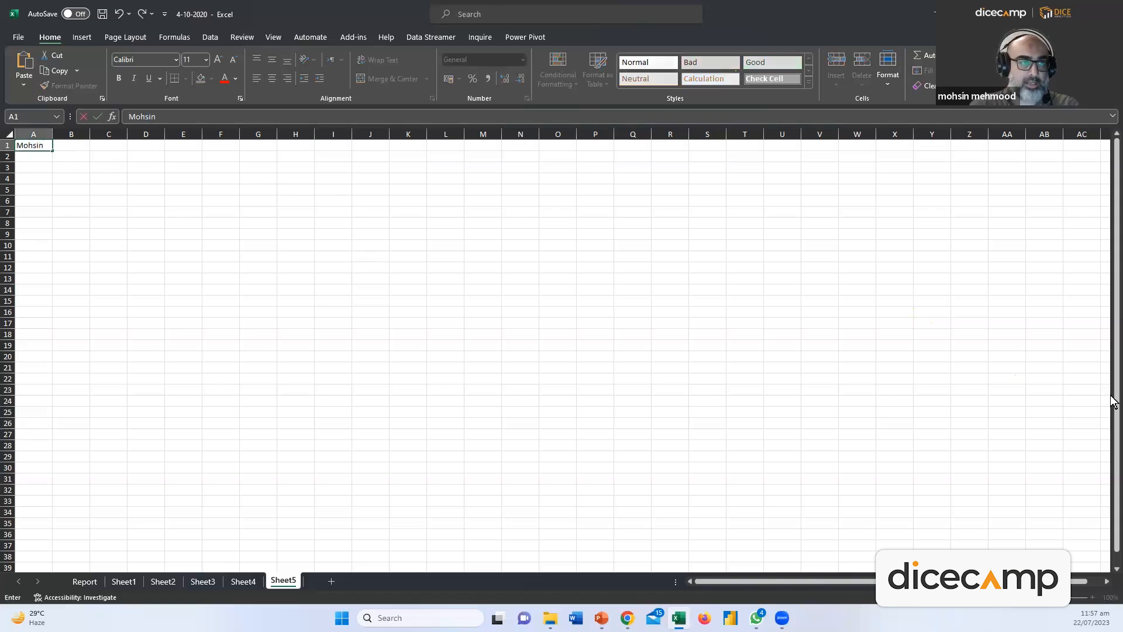
key(Tab)
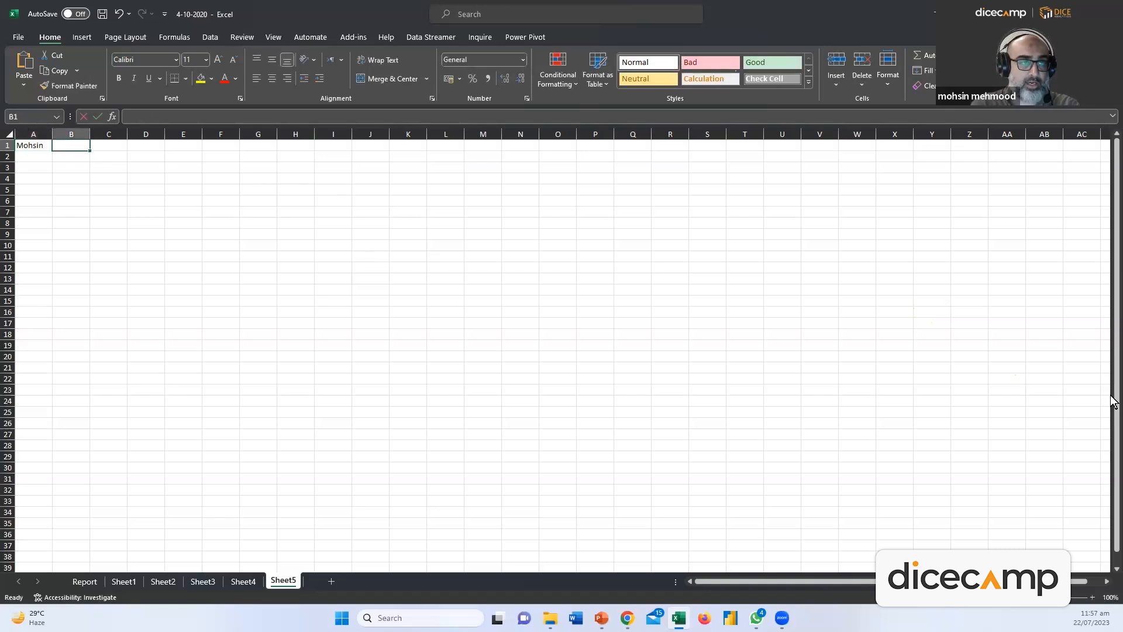
text(1)
key(Return)
key(Up)
key(shift+Right)
key(Delete)
key(shift+Left)
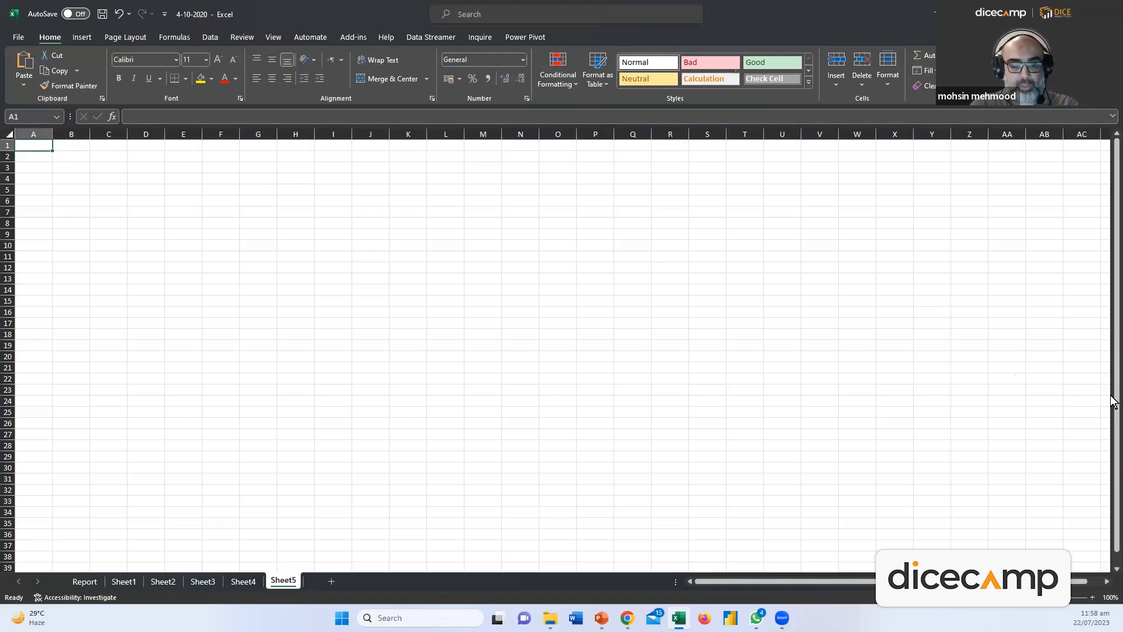
text(Sr#)
key(Tab)
text(Names)
key(Return)
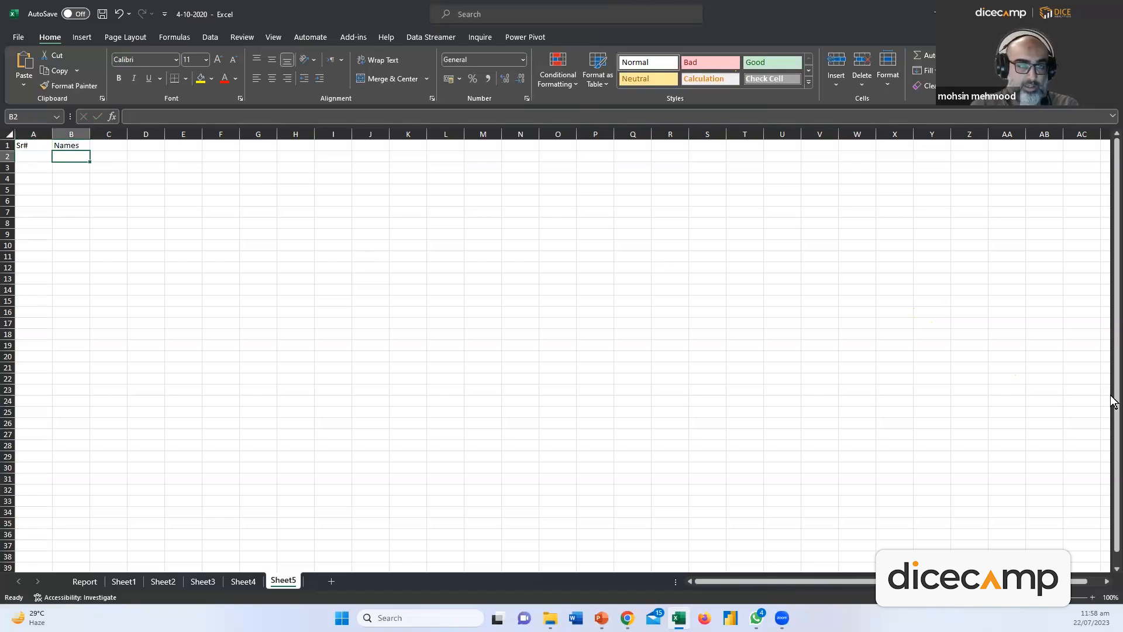
Enter five student first names down B2:B6
text(Mohsin)
key(Return)
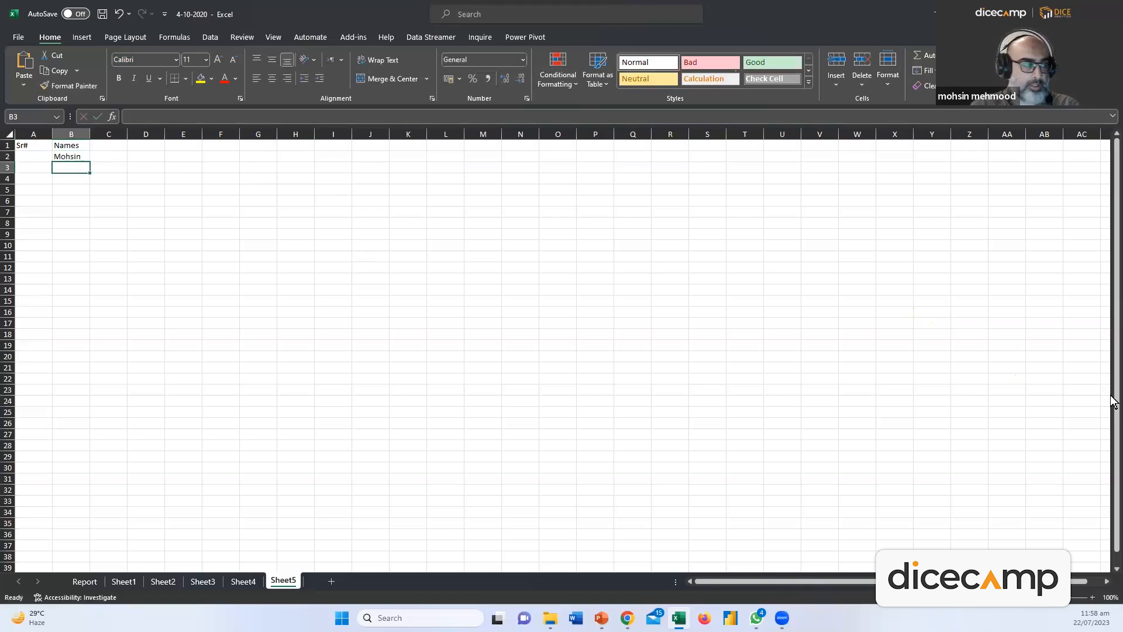
text(Obaid)
key(Return)
text(Saad)
key(Return)
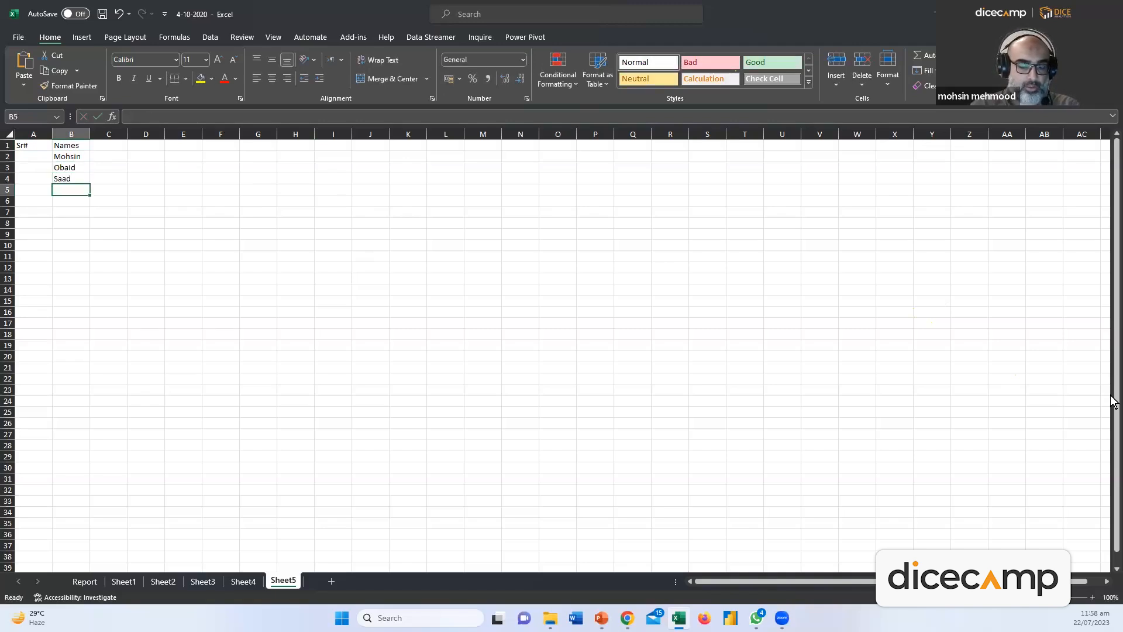
text(Fah)
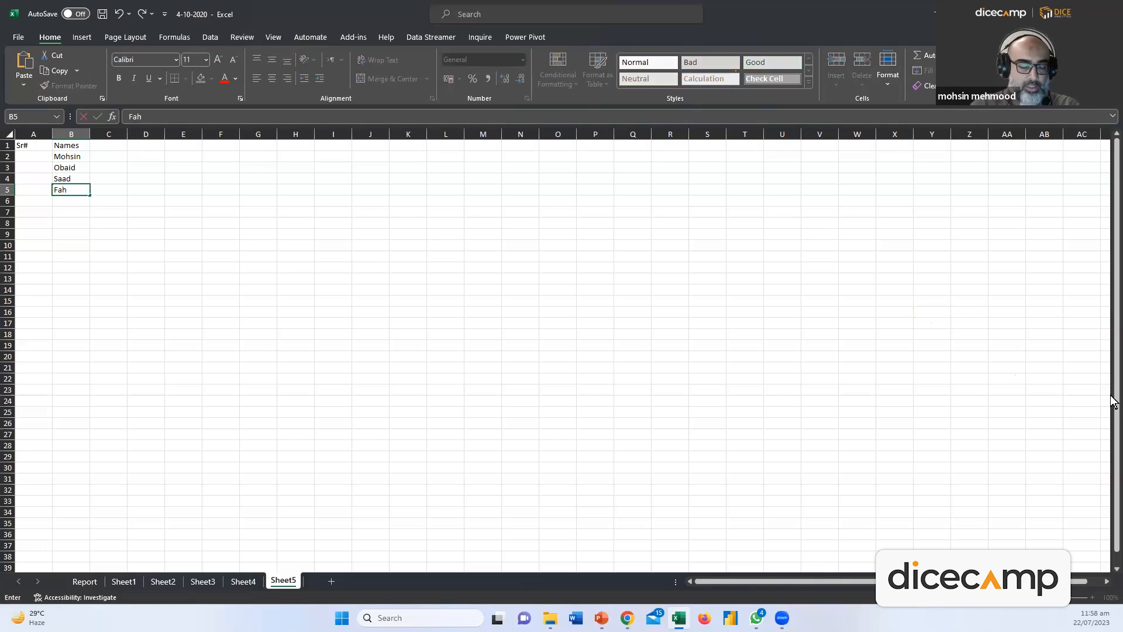
key(Return)
text(Fai)
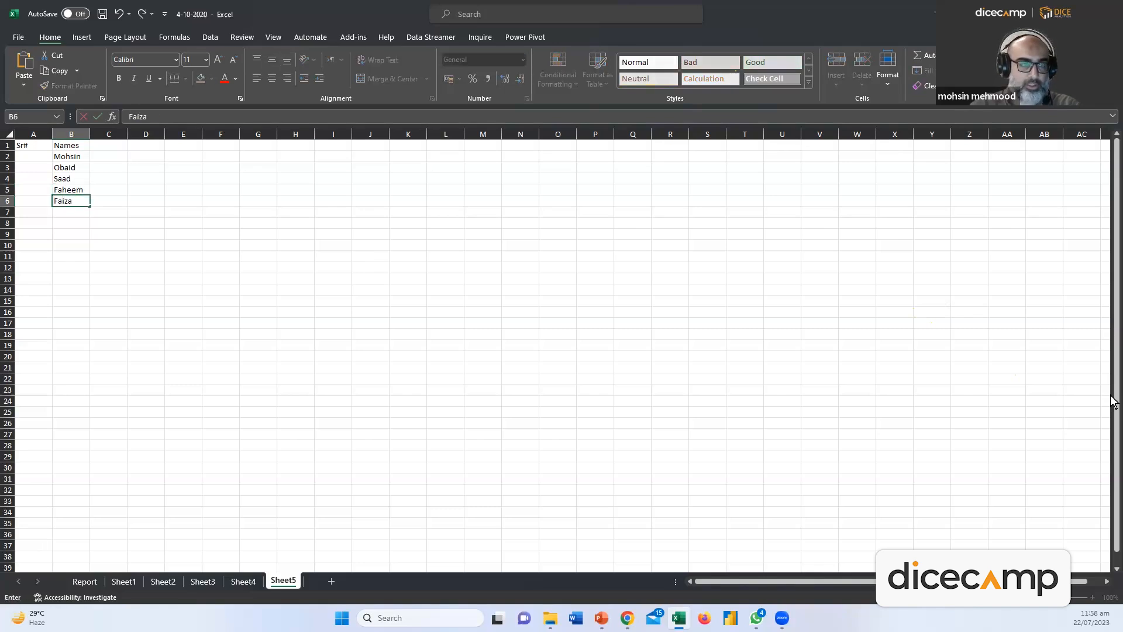
text(za)
key(Return)
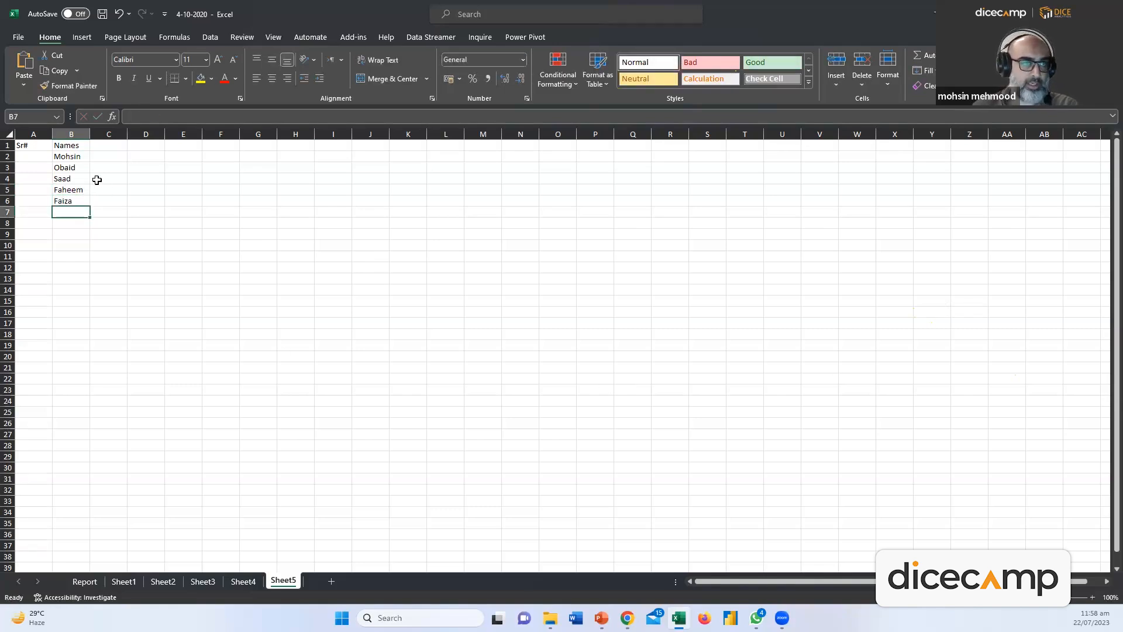
Enter the Sr# numbers 1, 2 and 3 in A2:A4
click(35, 157)
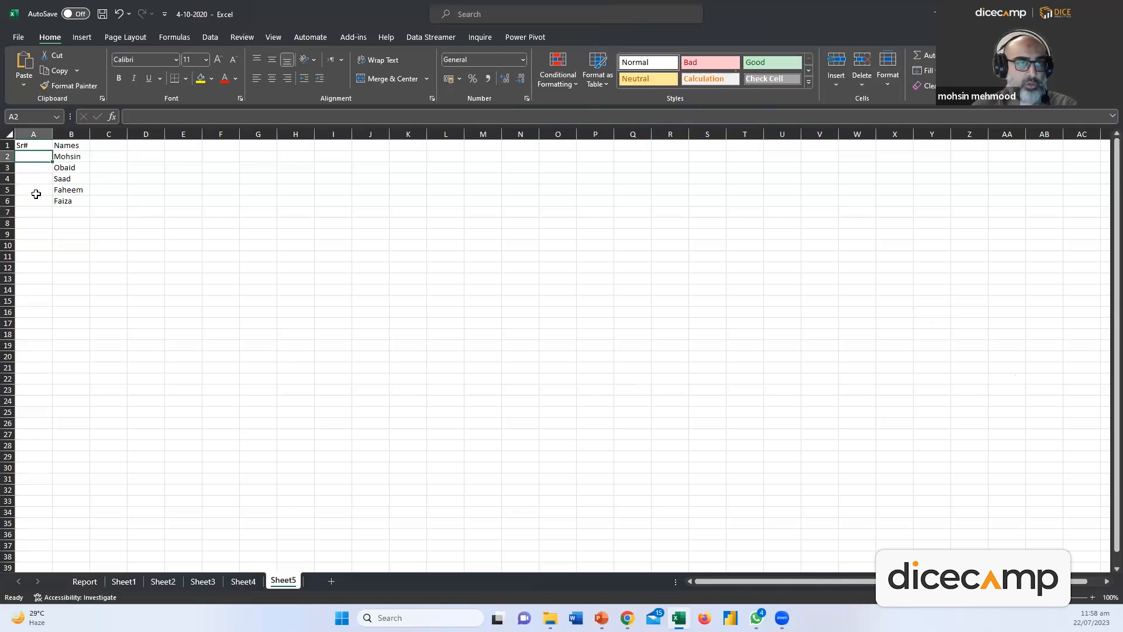
text(1)
key(ctrl+Return)
click(30, 169)
text(2)
key(Return)
text(3)
key(Return)
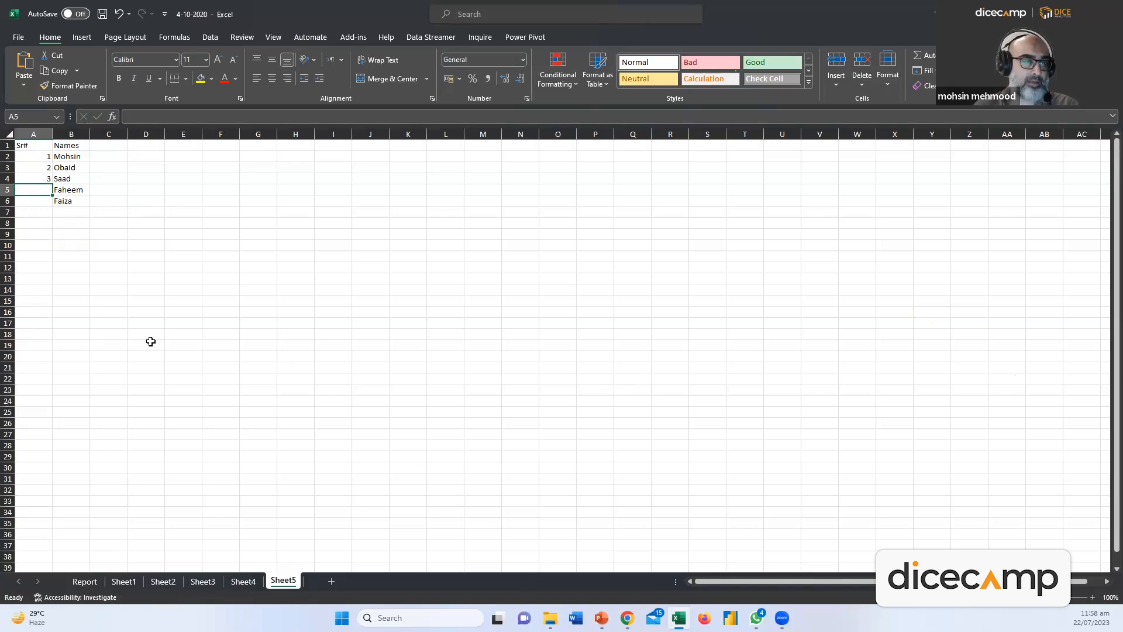
Check A2:A4, then fill the Sr# series down to 5 in A6 and return to Report
click(42, 167)
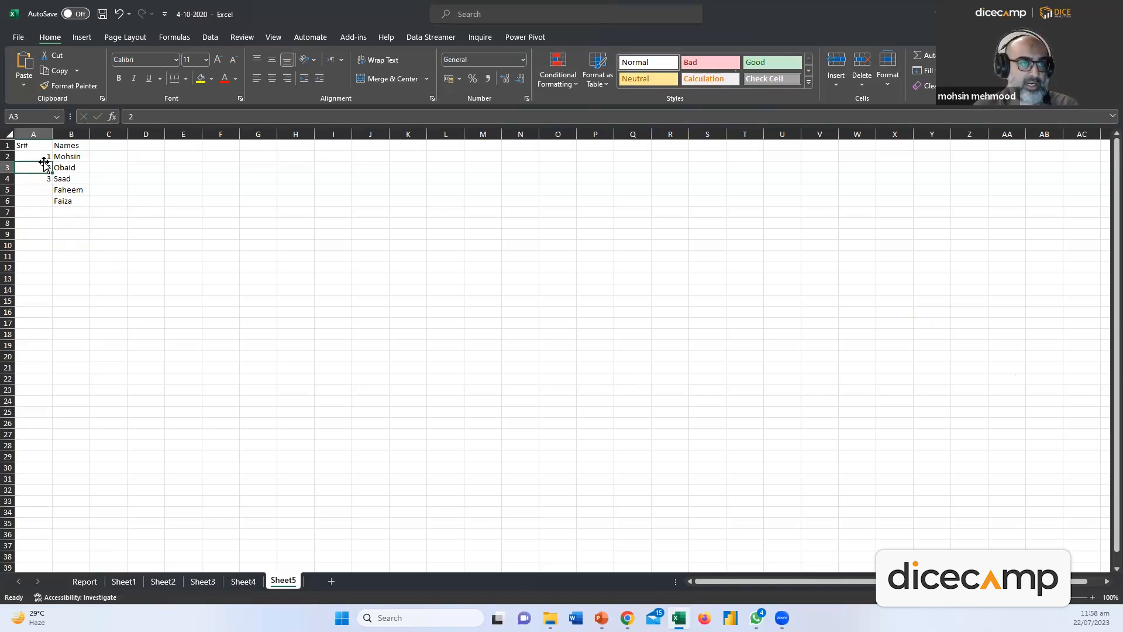
click(43, 177)
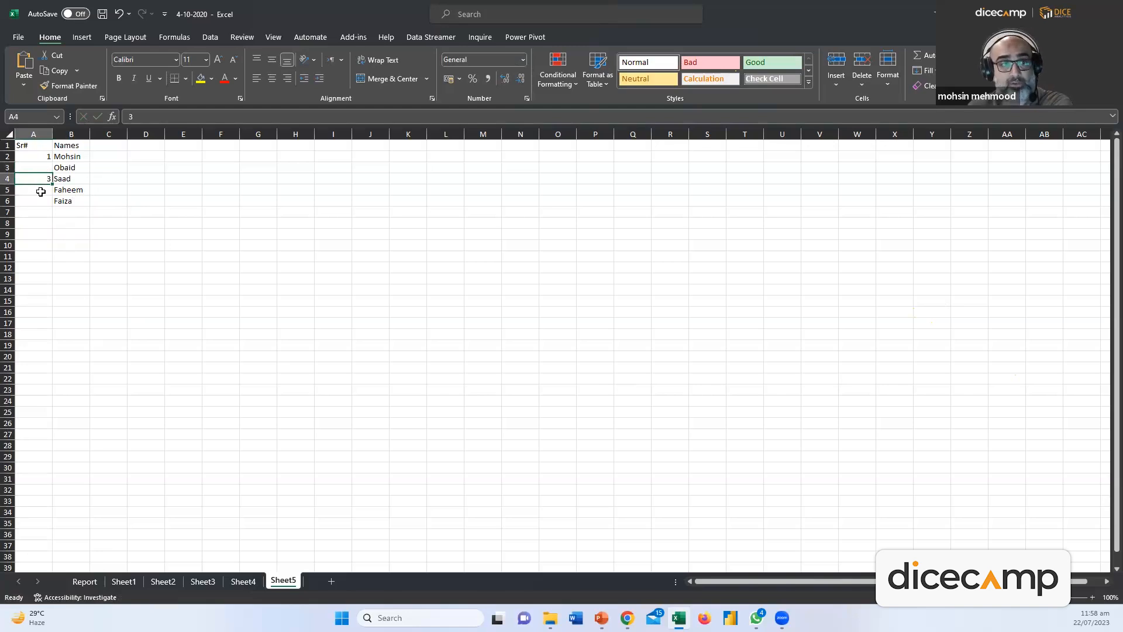
click(38, 166)
click(42, 156)
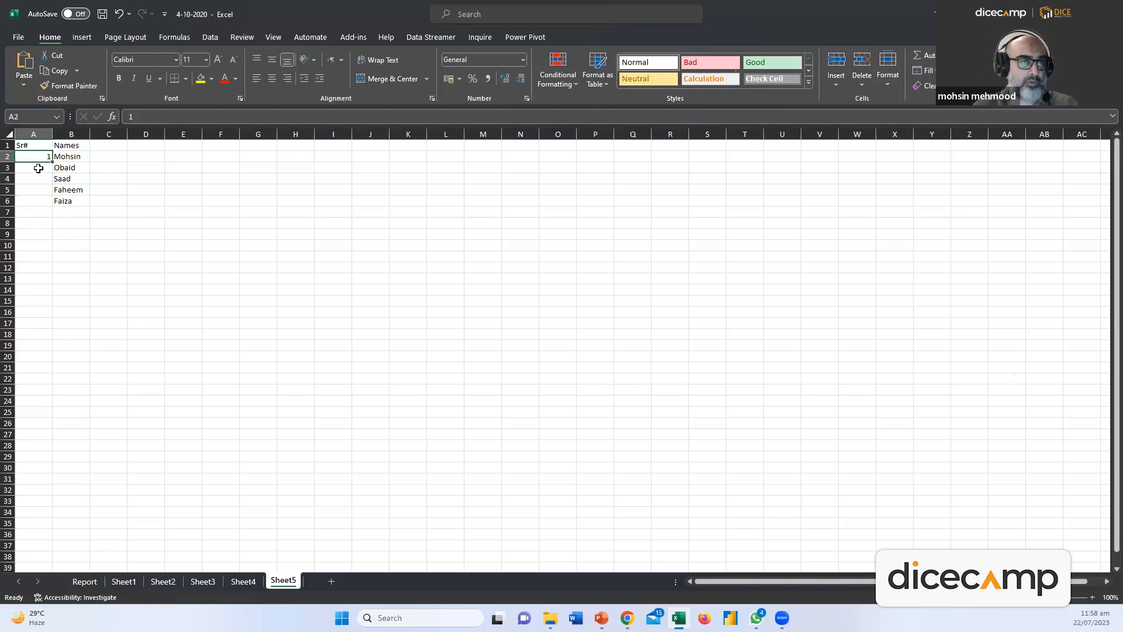
click(97, 225)
click(41, 171)
text(2)
click(88, 256)
drag(36, 157, 54, 210)
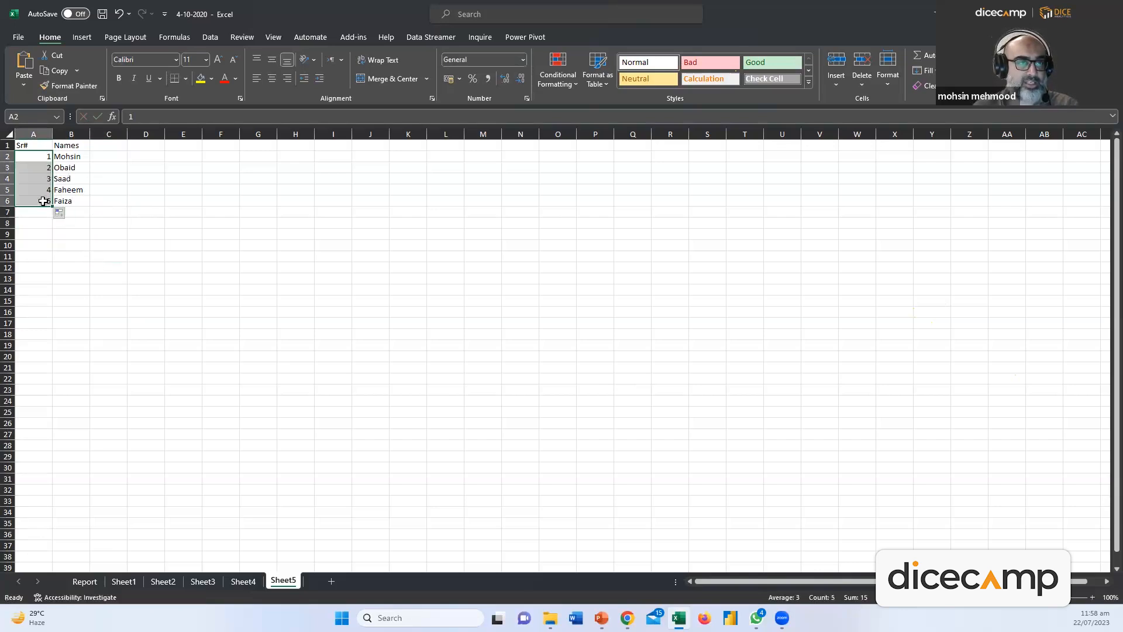
click(84, 581)
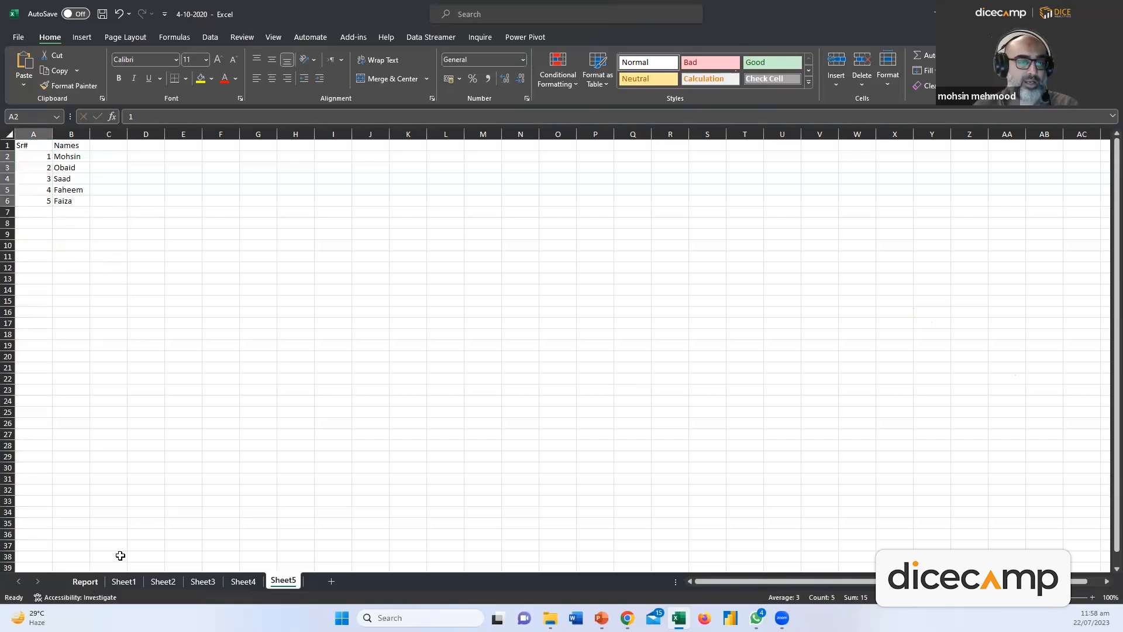
Insert a new column A before Country headed Index, with 1 and 2 beneath
click(28, 134)
right_click(29, 138)
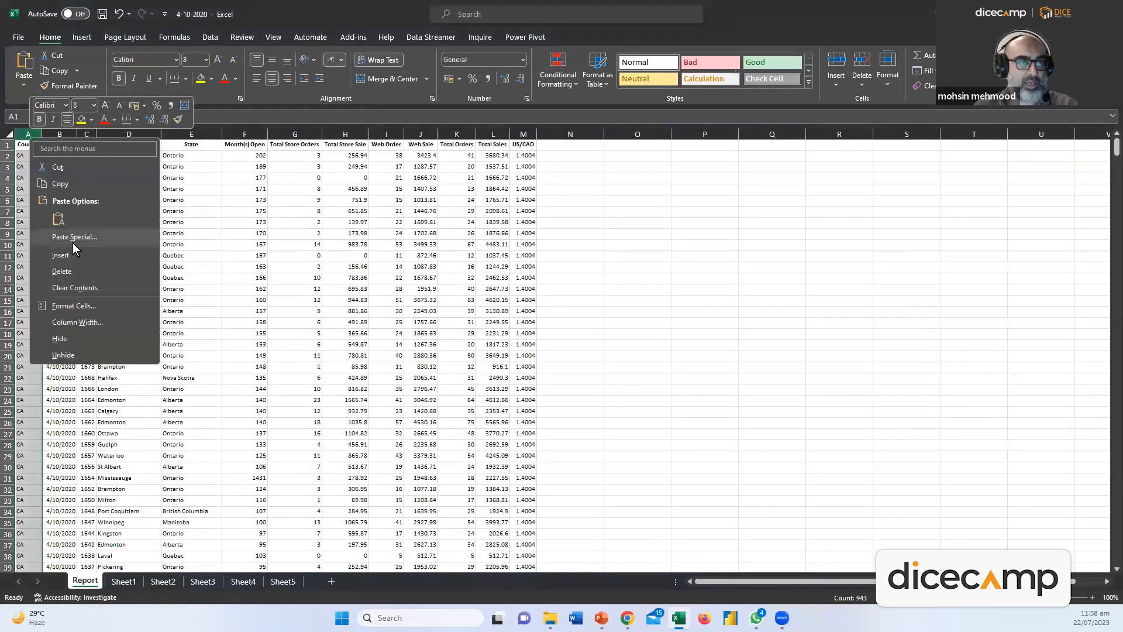
click(60, 255)
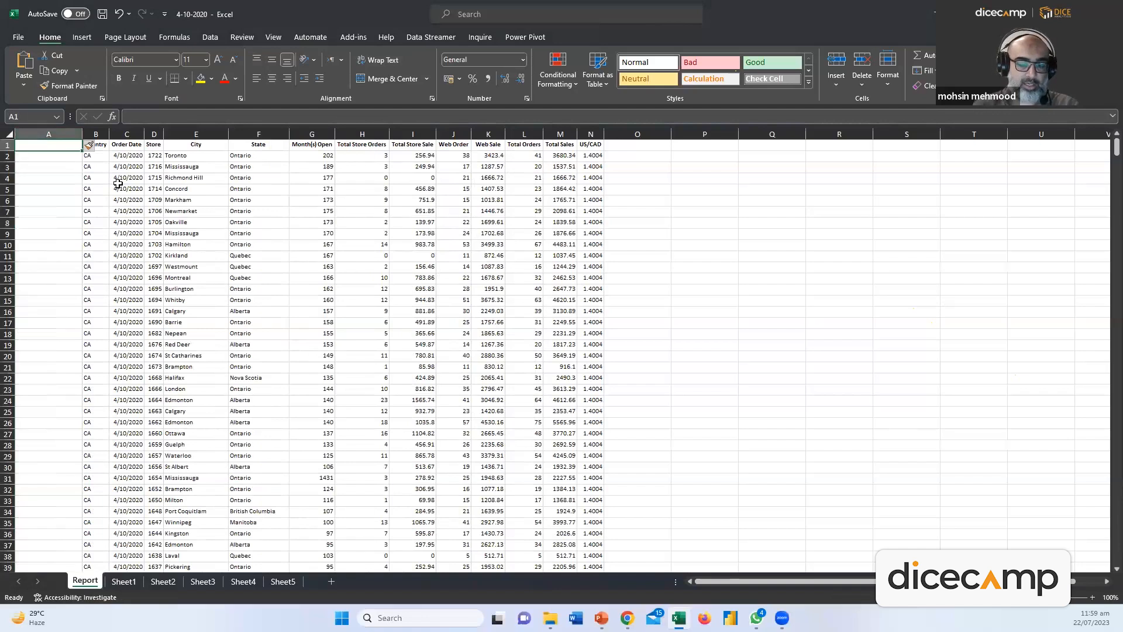
text(Index)
key(Return)
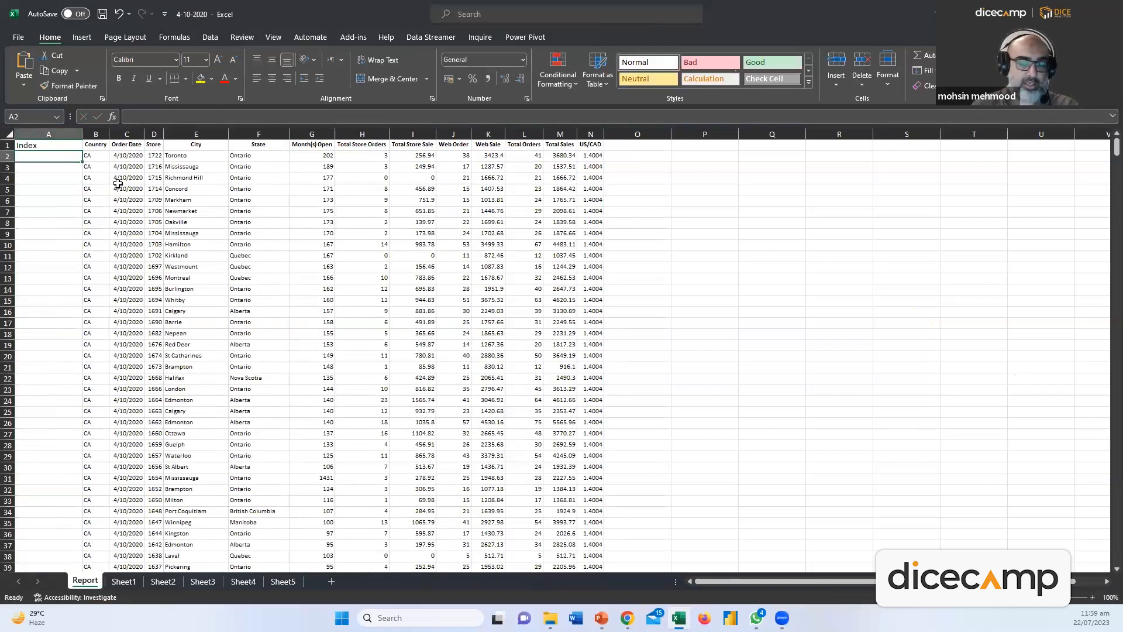
text(1)
key(Return)
text(2)
key(Return)
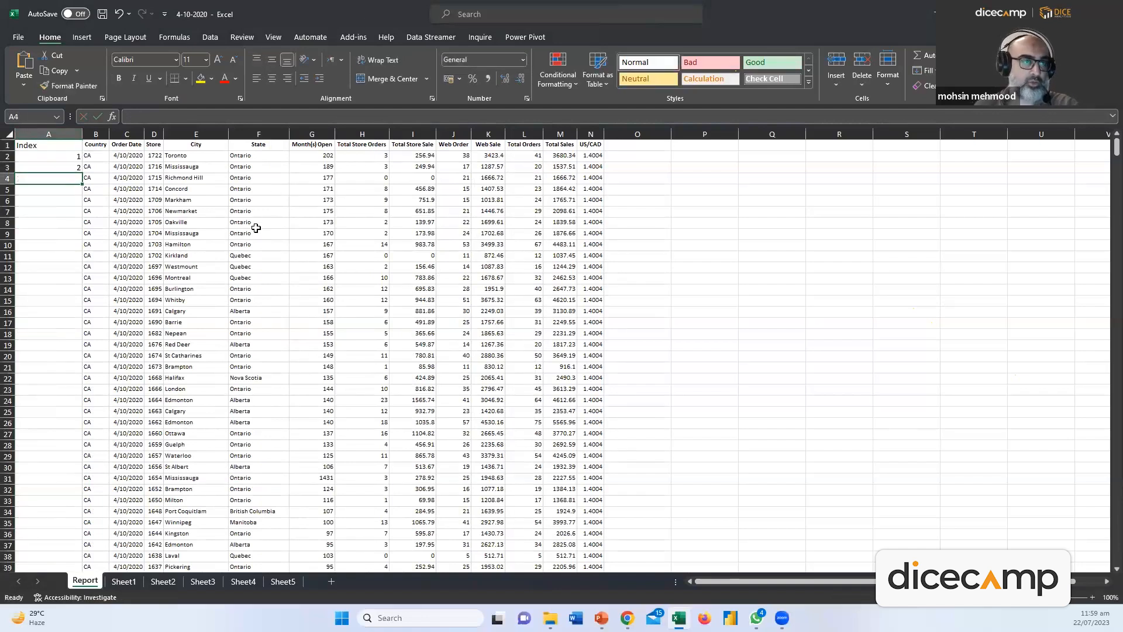
Fill the Index series down the data, undo it, and bold the 1 and 2 in A2:A3
drag(70, 156, 39, 552)
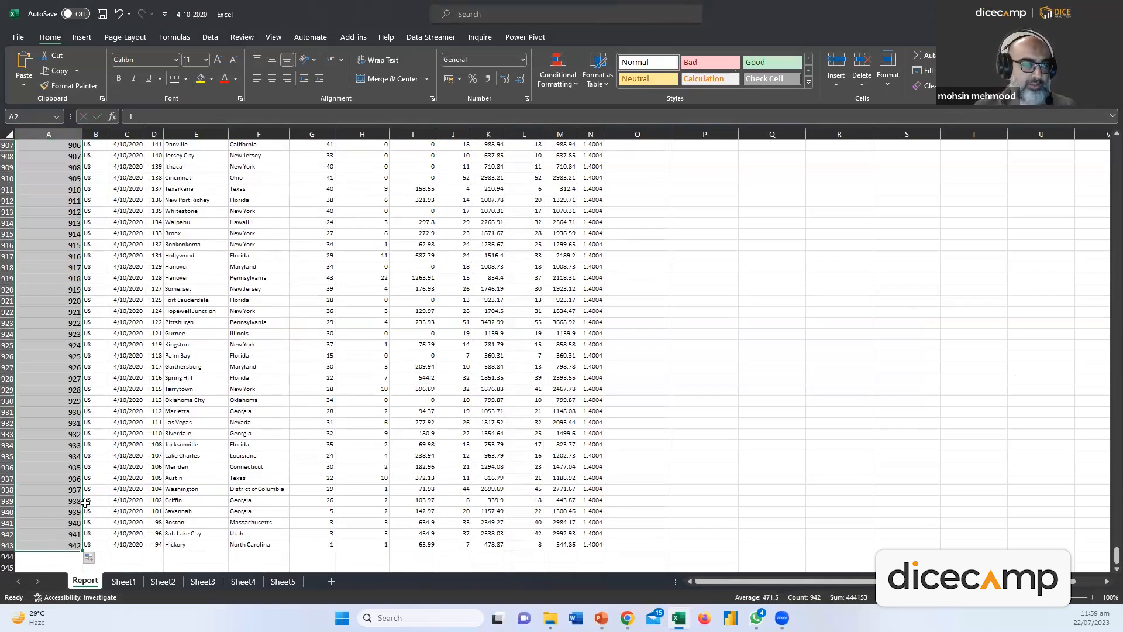
key(ctrl+z)
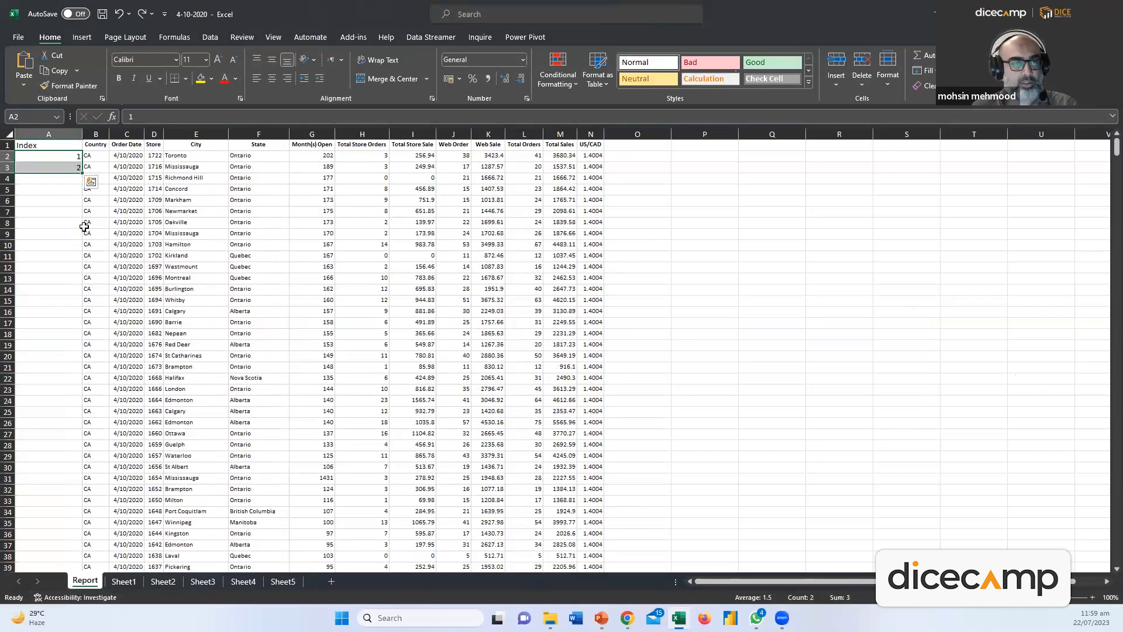
click(66, 198)
drag(55, 156, 54, 167)
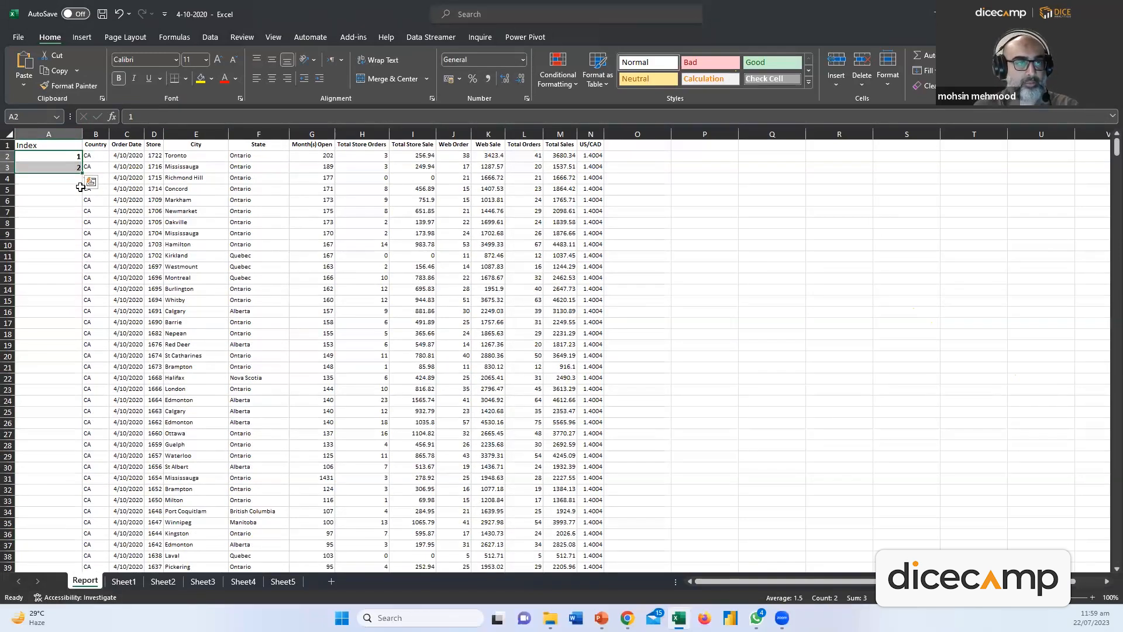
double_click(80, 171)
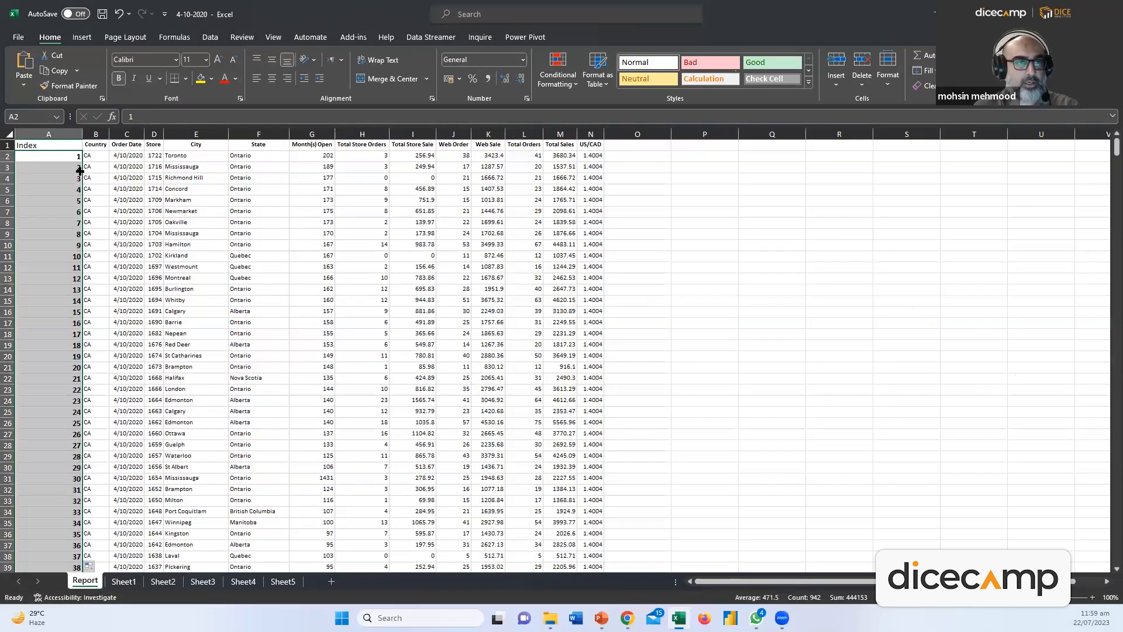
drag(64, 159, 79, 293)
drag(72, 4, 88, 4)
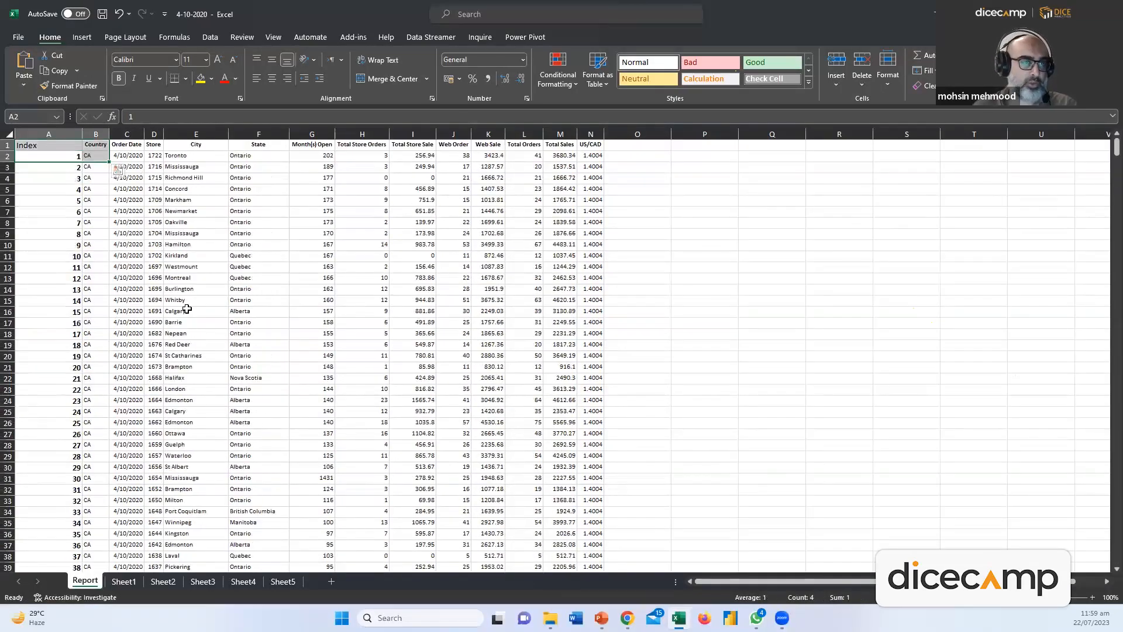
click(248, 388)
key(ctrl+z)
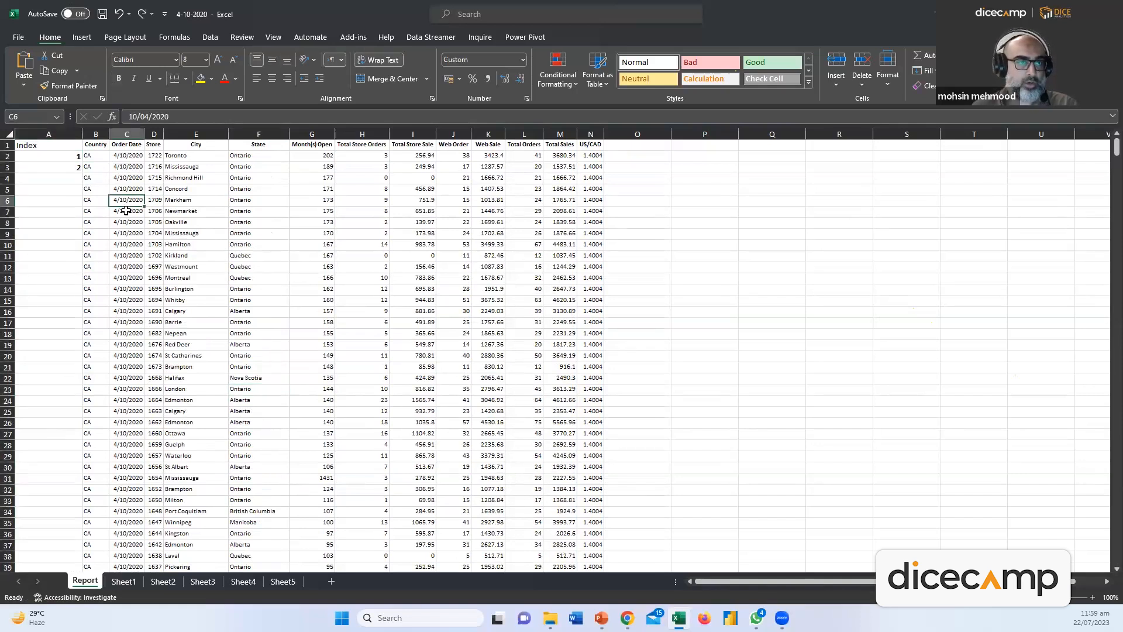
key(ctrl+b)
key(ctrl+b)
key(ctrl+b)
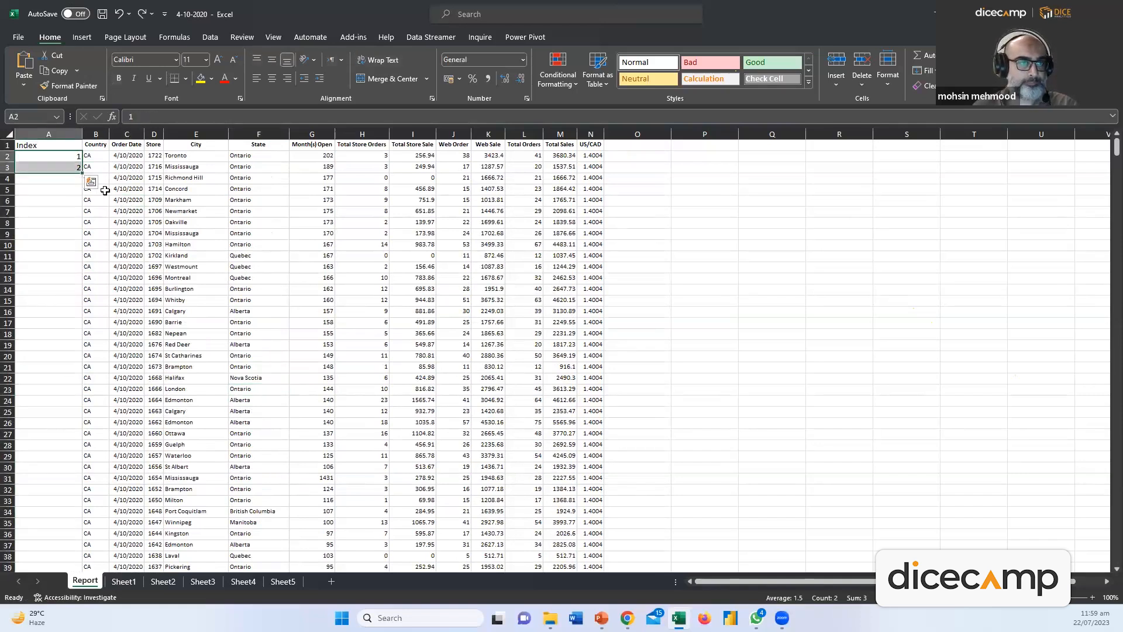
right_click(59, 137)
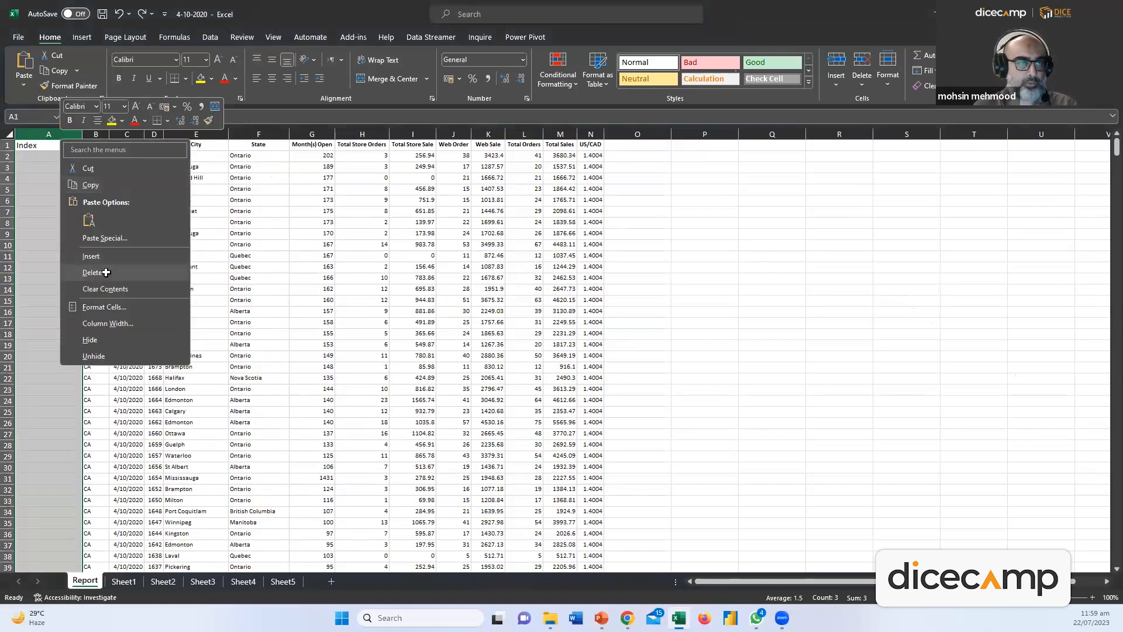
click(93, 272)
Delete the Index column, then select data columns A through M and click L3
click(218, 310)
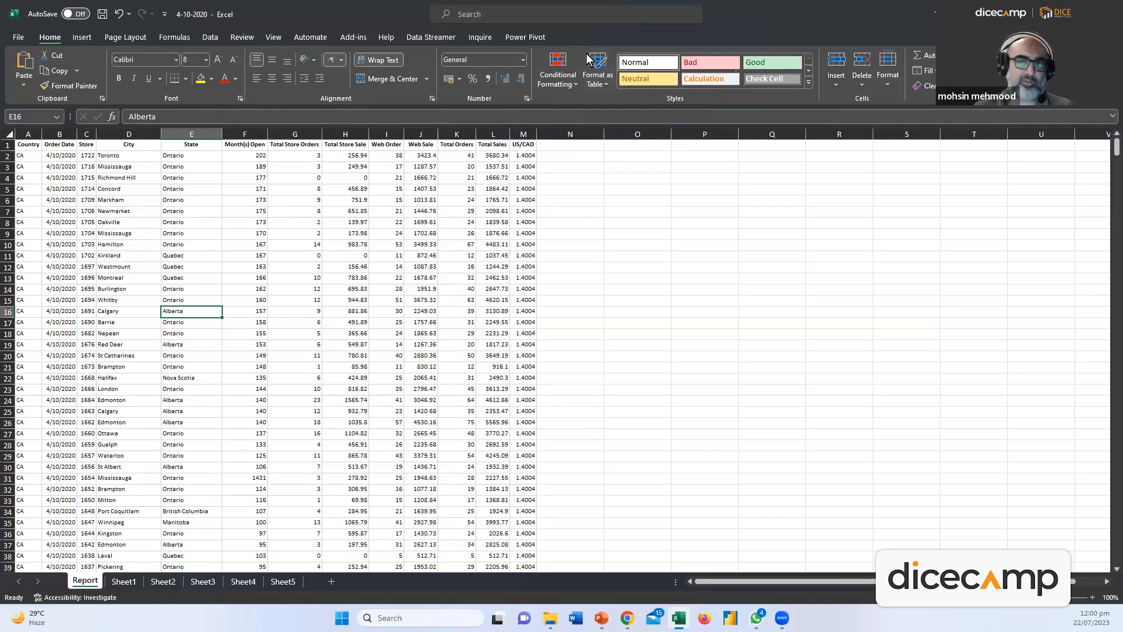
click(163, 169)
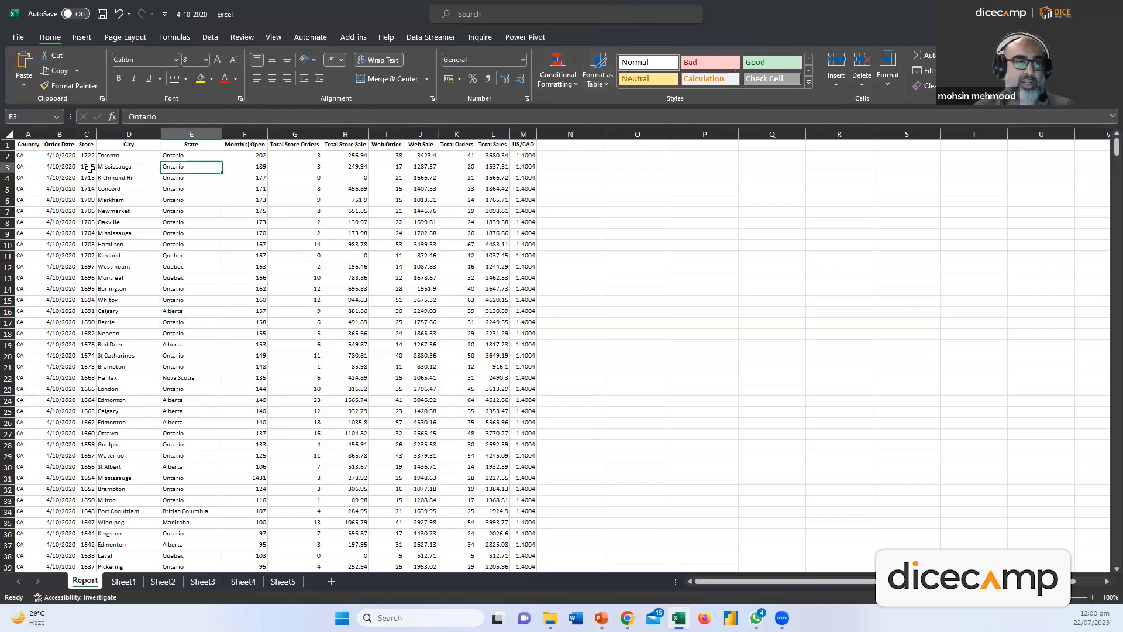
drag(34, 139, 513, 154)
click(493, 167)
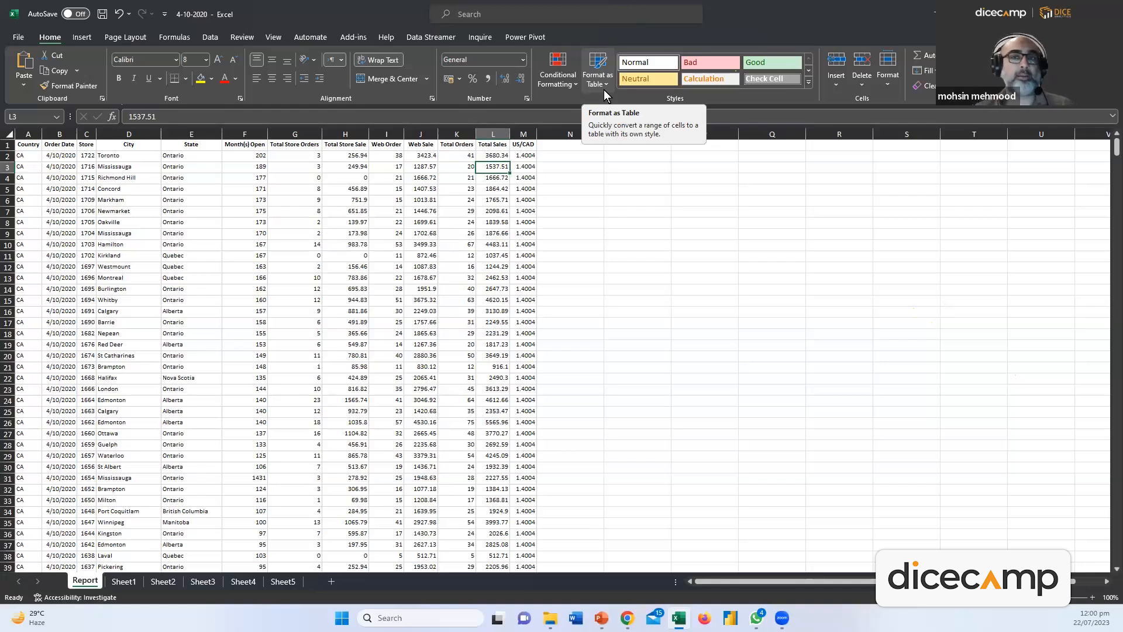
Preview the Cell Styles gallery without applying one, then browse the Insert, Page Layout and Formulas tabs
click(808, 83)
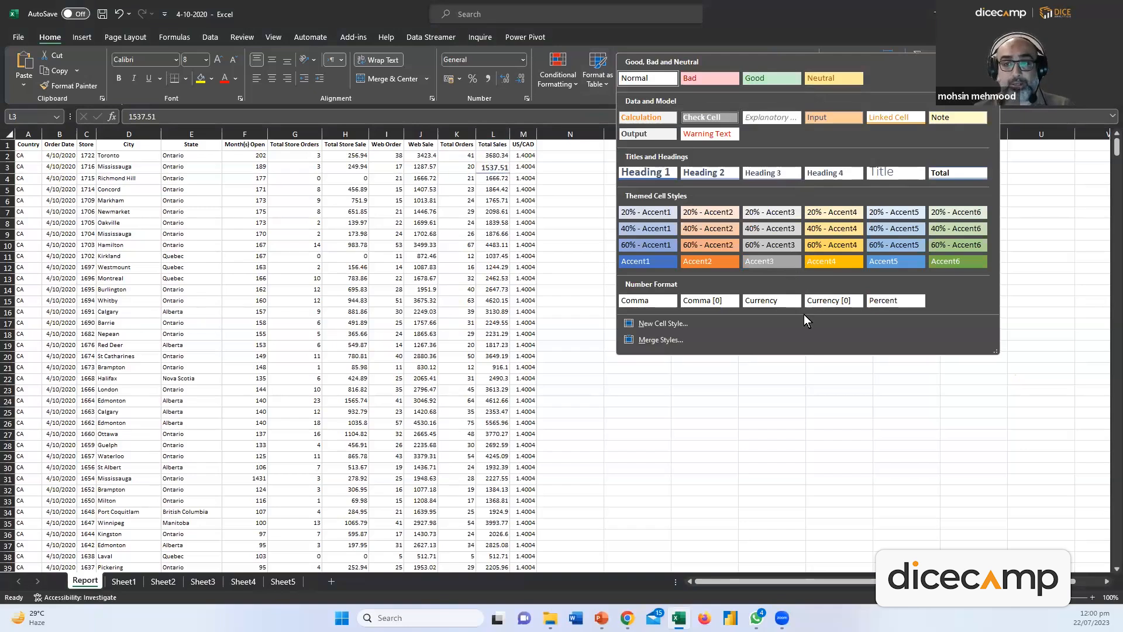
click(887, 389)
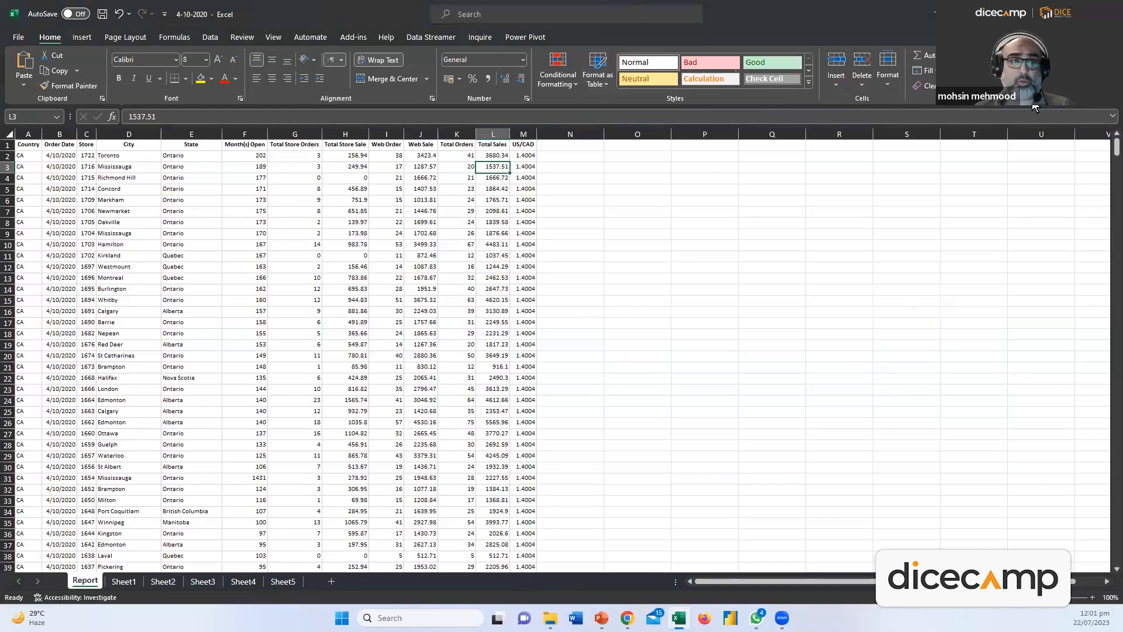
click(81, 38)
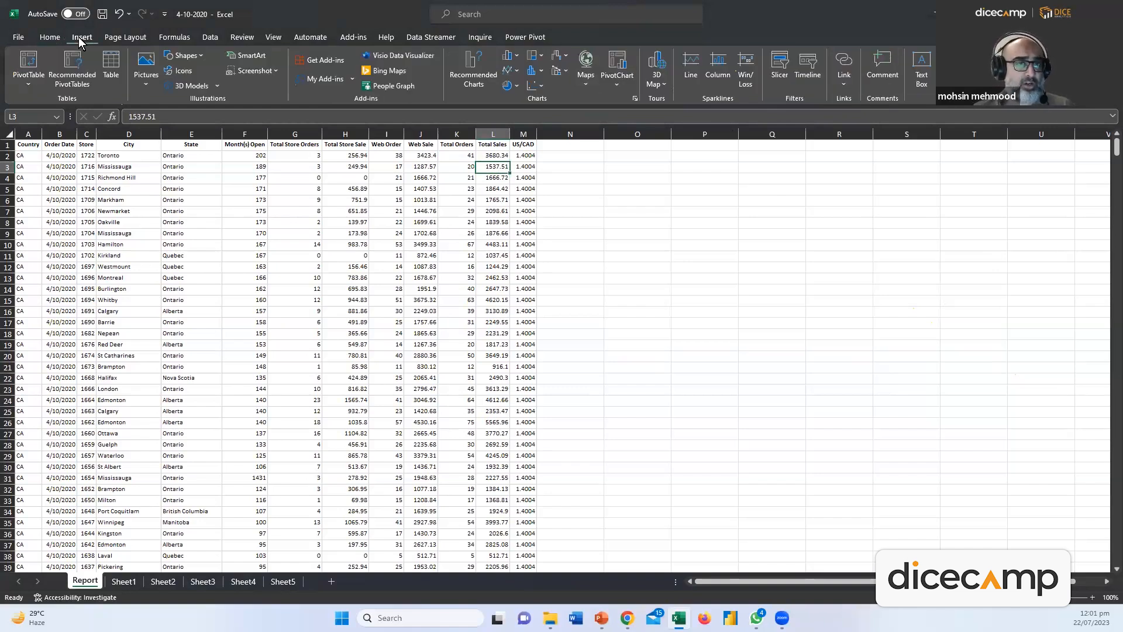
click(109, 38)
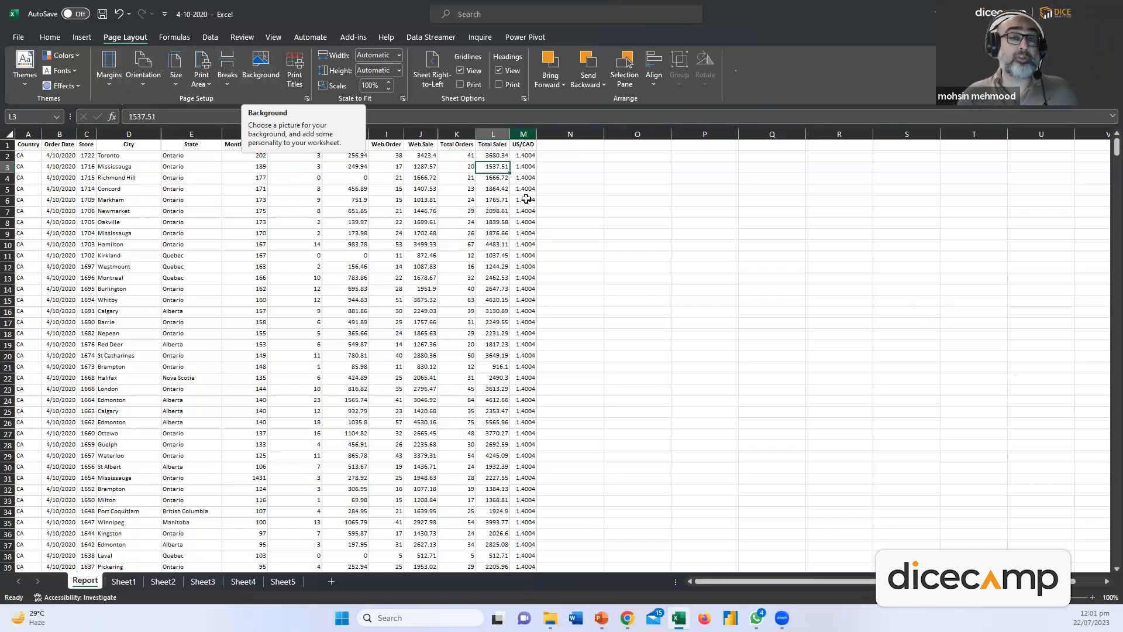
click(507, 222)
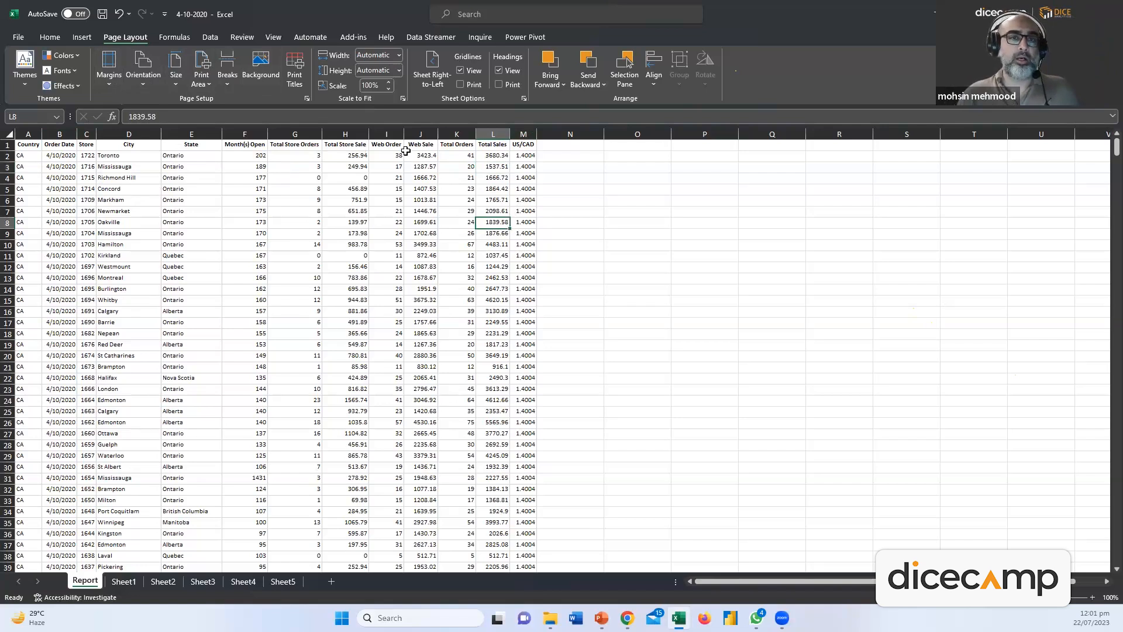
click(174, 39)
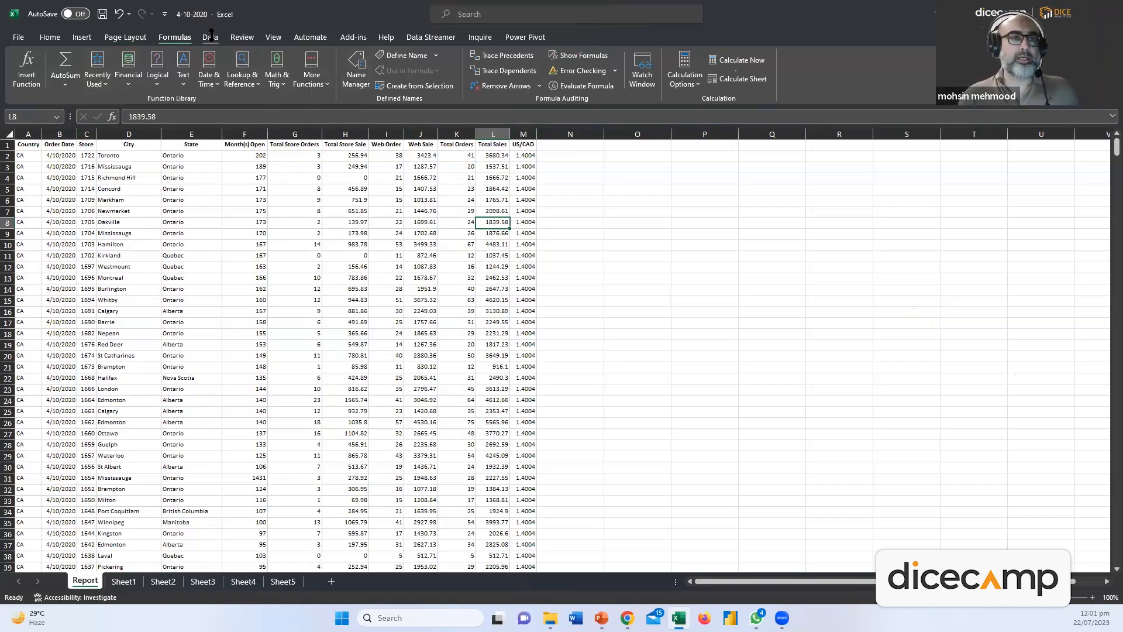
Browse the Data, Review, View, Automate, Add-ins, Help, Data Streamer, Power Pivot and Inquire tabs, then return to Home
click(211, 37)
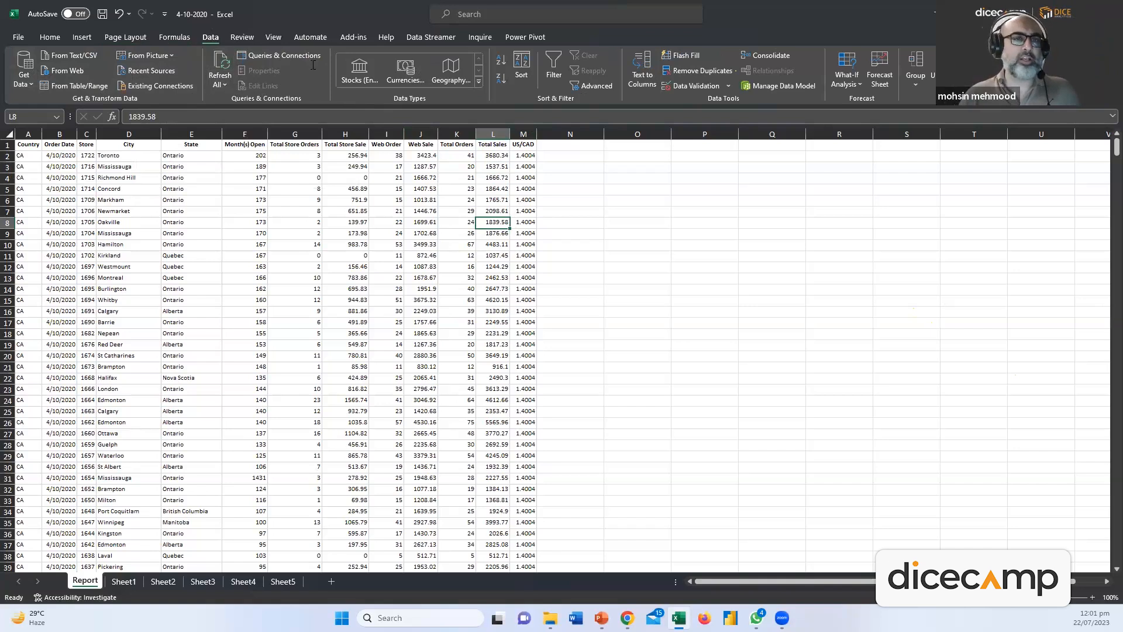
click(241, 36)
click(273, 40)
click(310, 38)
click(353, 38)
click(386, 38)
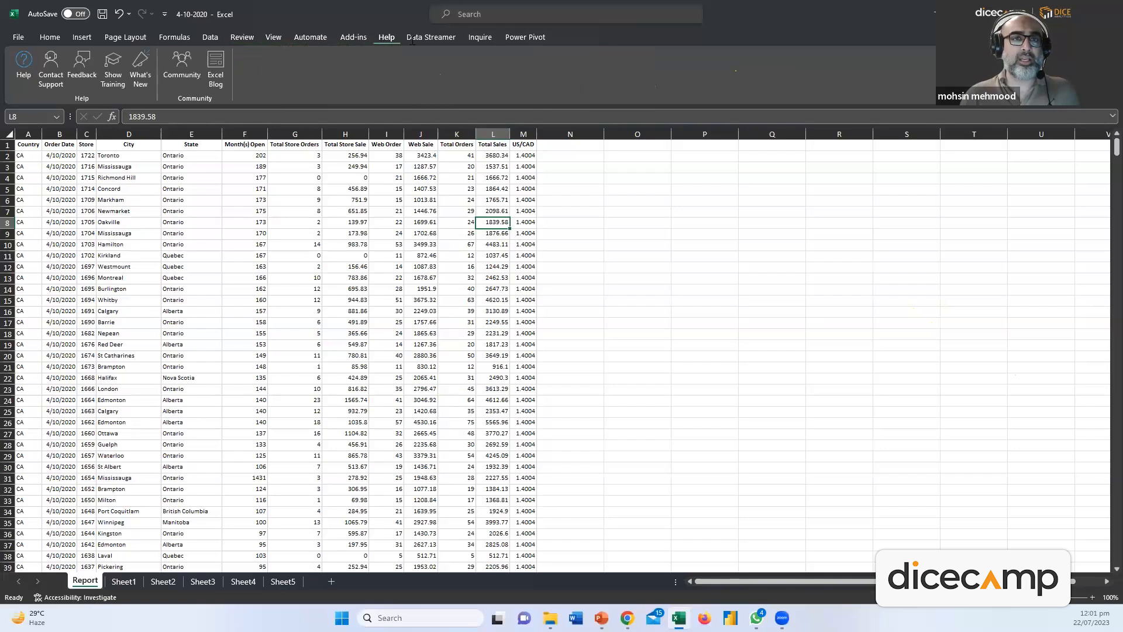
click(445, 39)
click(490, 37)
click(526, 36)
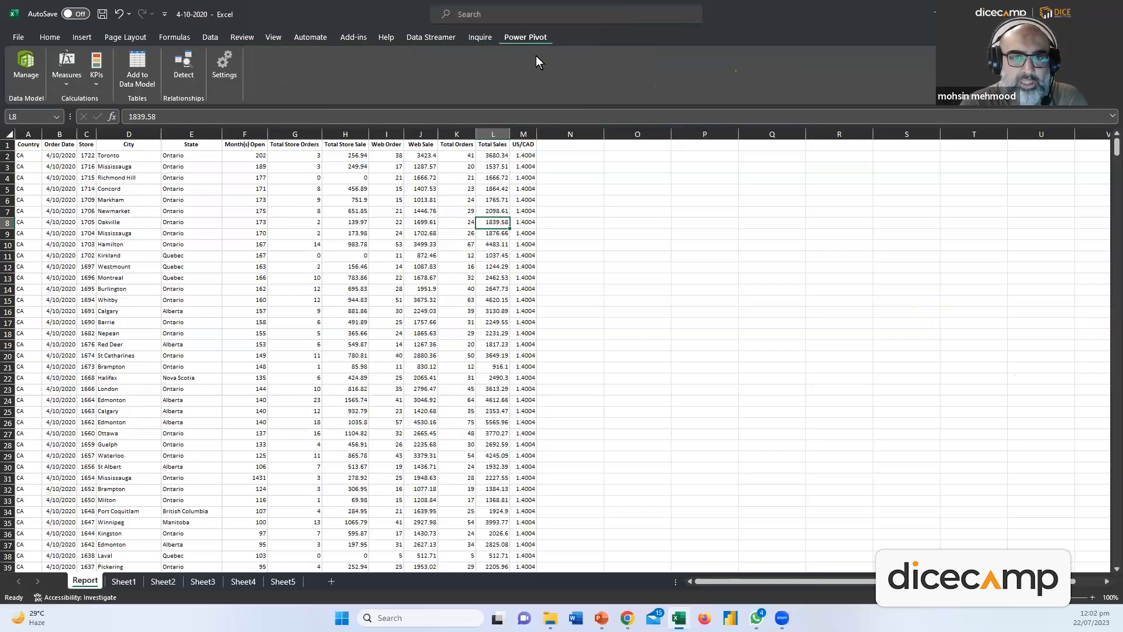
click(468, 35)
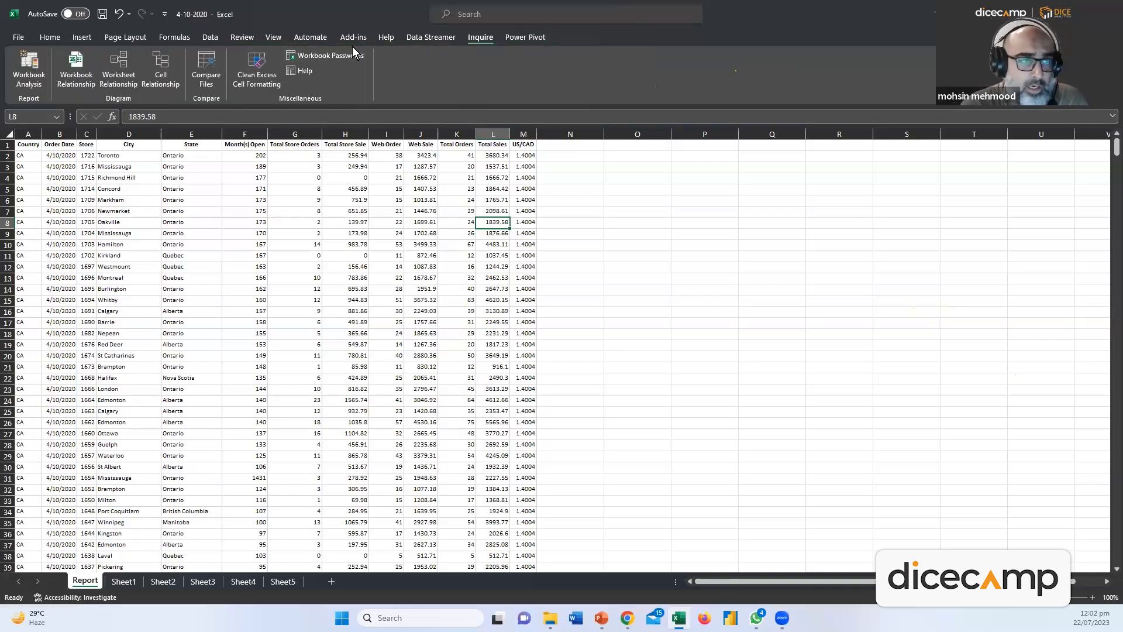
click(53, 34)
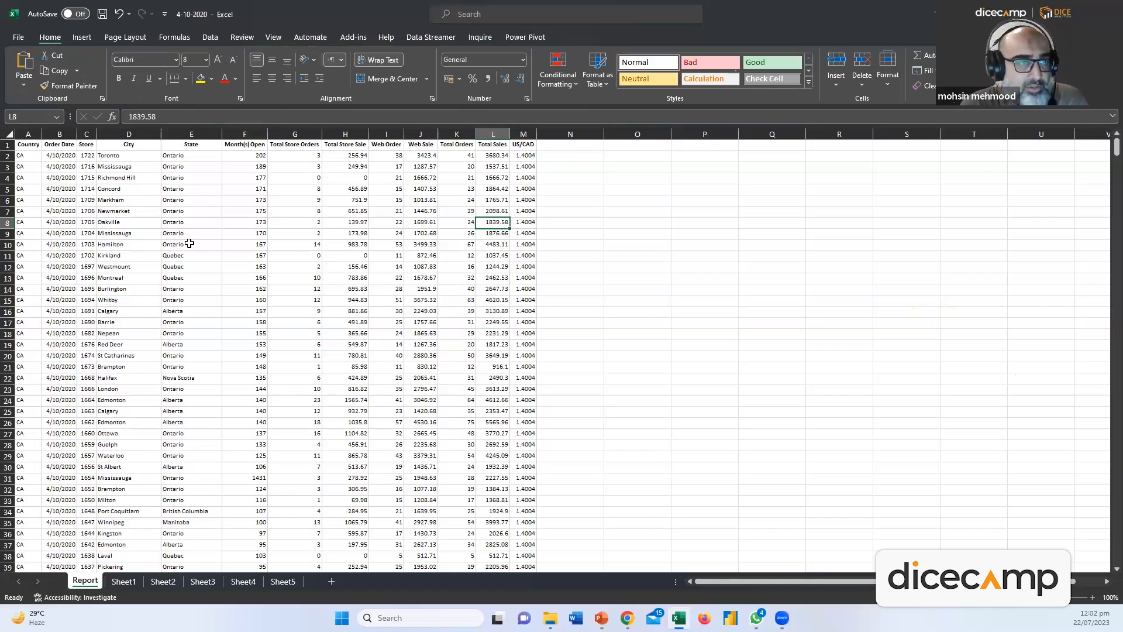
Try larger and smaller font sizes on the date in B6, settling at size 9
click(59, 201)
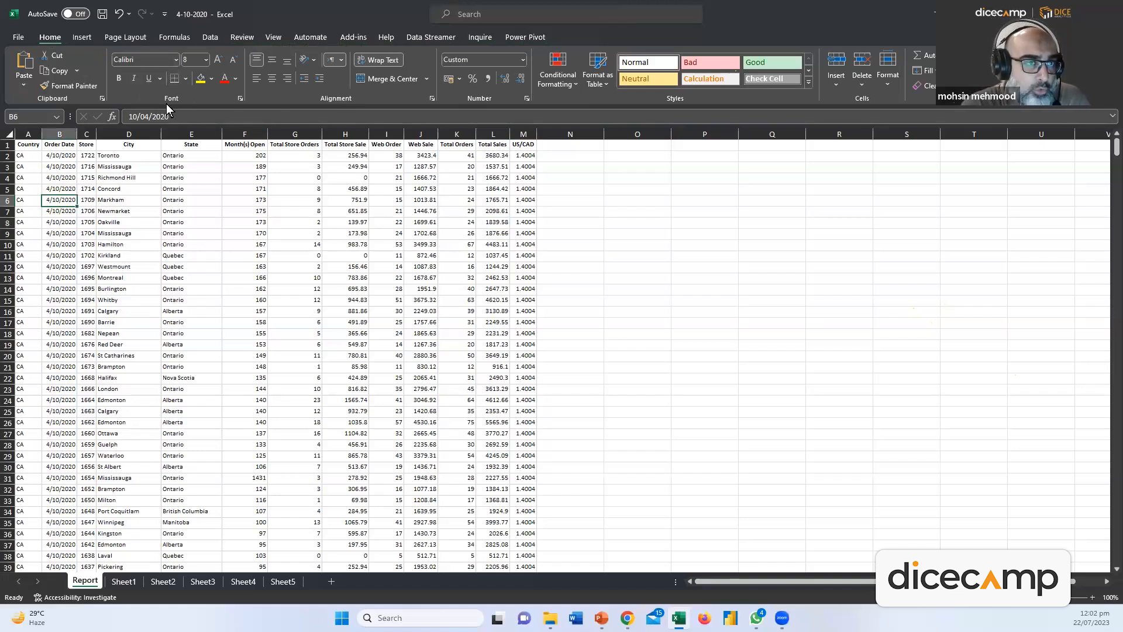
click(206, 60)
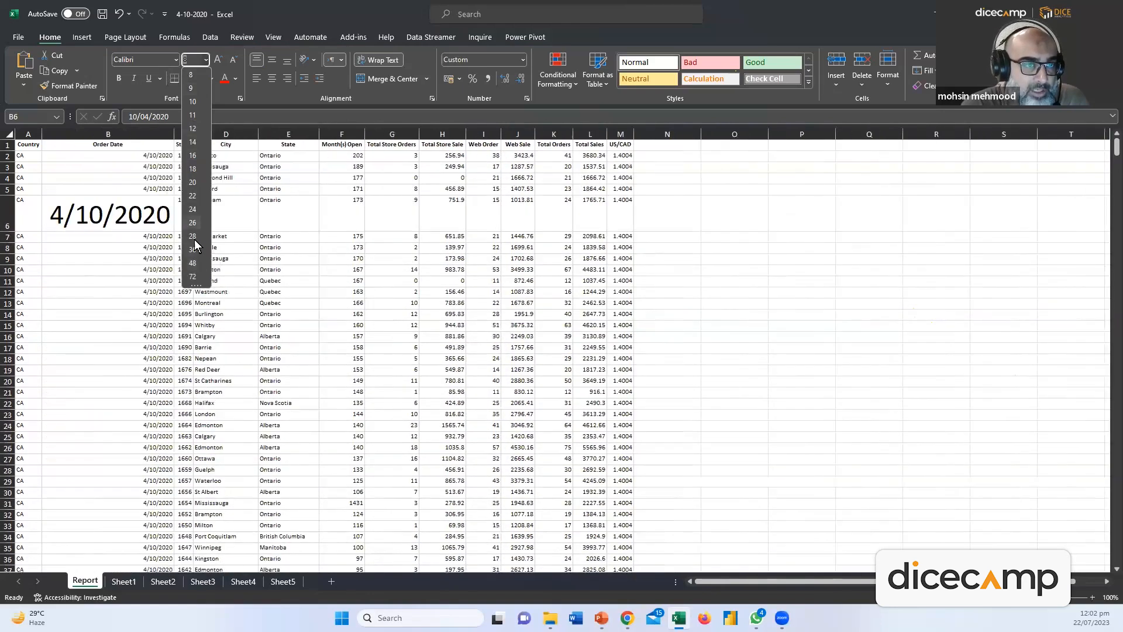
click(270, 9)
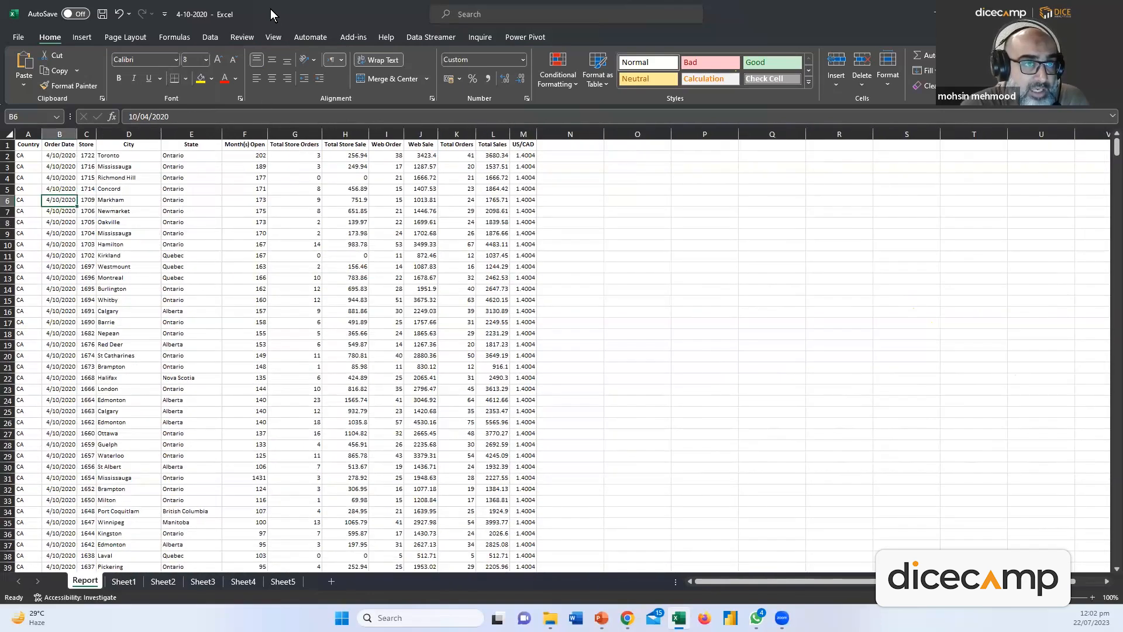
click(218, 59)
click(218, 59)
click(217, 59)
click(217, 59)
click(218, 59)
click(219, 61)
click(218, 60)
click(219, 61)
click(219, 60)
click(219, 60)
click(219, 60)
click(233, 60)
click(233, 60)
click(234, 60)
click(234, 60)
click(233, 60)
click(233, 60)
click(234, 61)
click(235, 61)
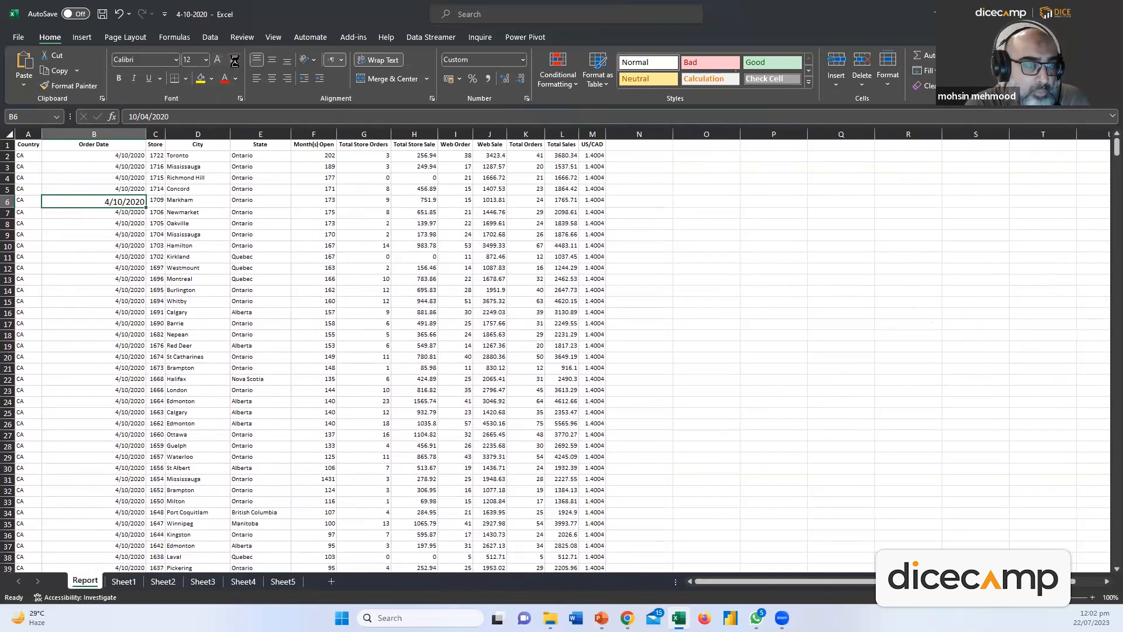
key(ctrl+z)
key(ctrl+z)
key(ctrl+z)
key(ctrl+z)
key(ctrl+z)
key(ctrl+z)
key(ctrl+z)
key(ctrl+z)
key(ctrl+z)
key(ctrl+z)
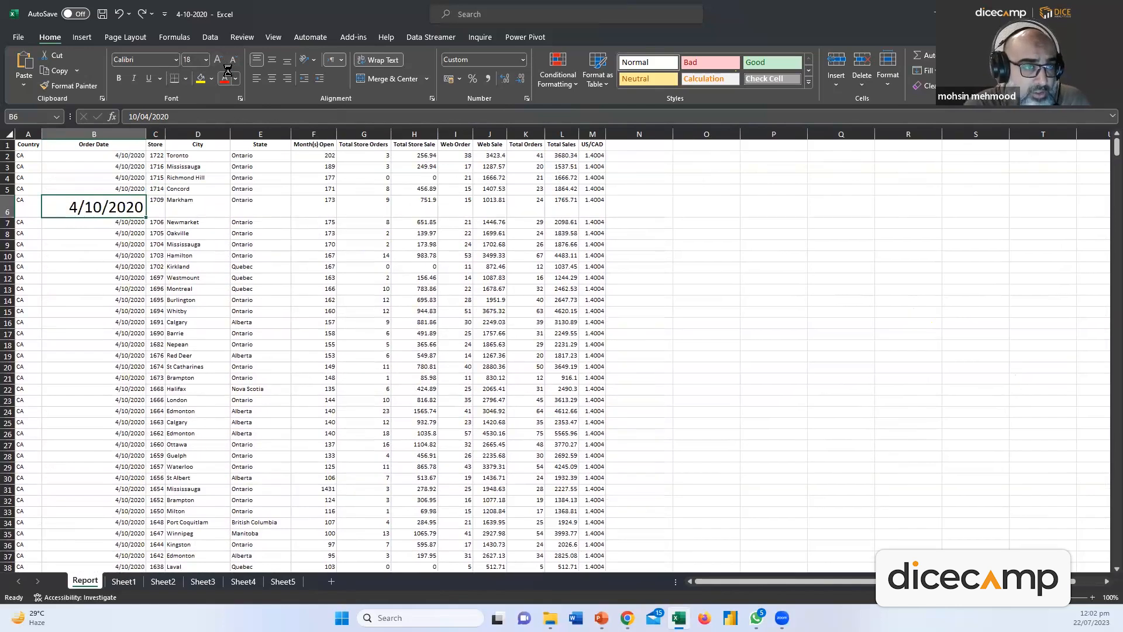
key(ctrl+y)
key(ctrl+y)
key(ctrl+y)
key(ctrl+y)
key(ctrl+y)
key(ctrl+y)
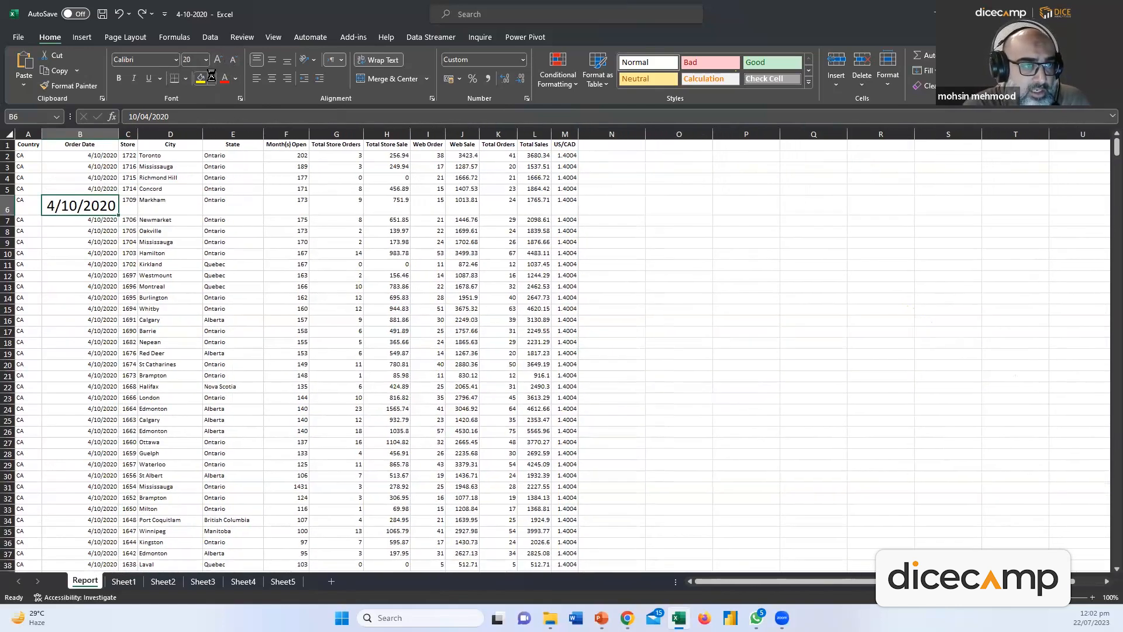
key(ctrl+y)
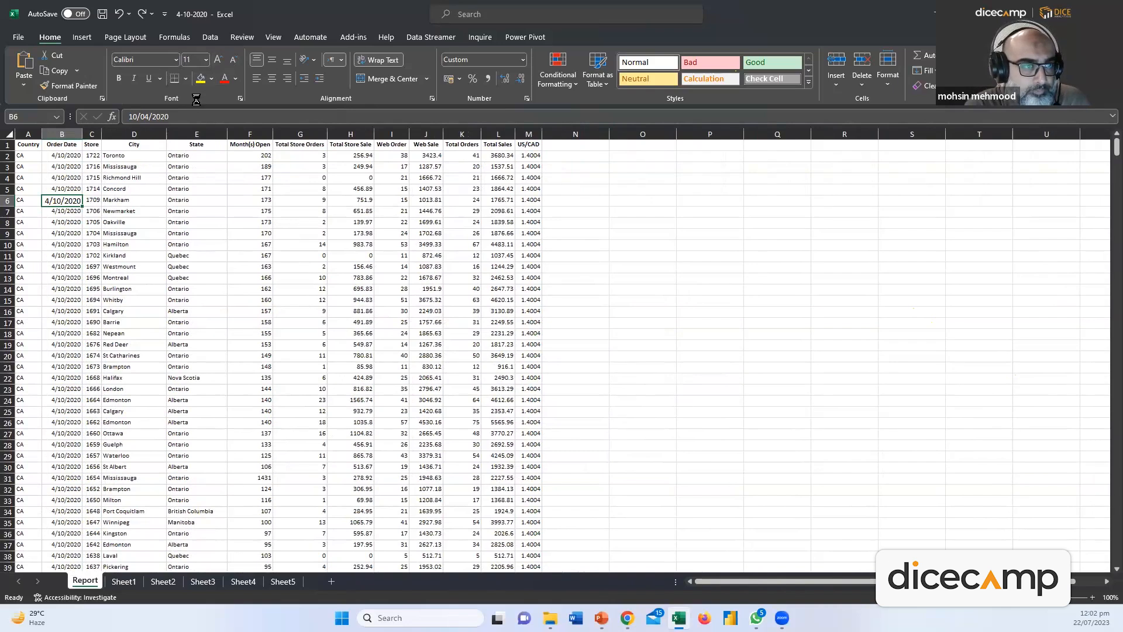
Step the B2:B23 dates' font size up to 18, then back down to 8
drag(60, 155, 60, 389)
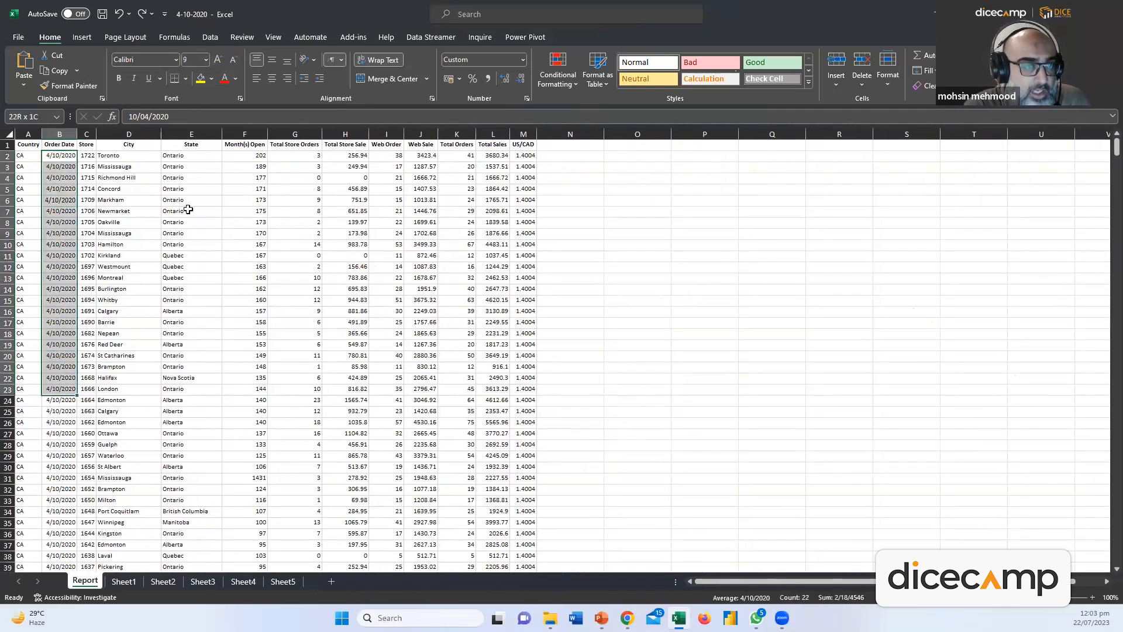
click(216, 59)
click(216, 59)
click(216, 59)
click(218, 61)
click(218, 61)
click(218, 61)
click(218, 61)
click(231, 62)
click(231, 62)
click(231, 62)
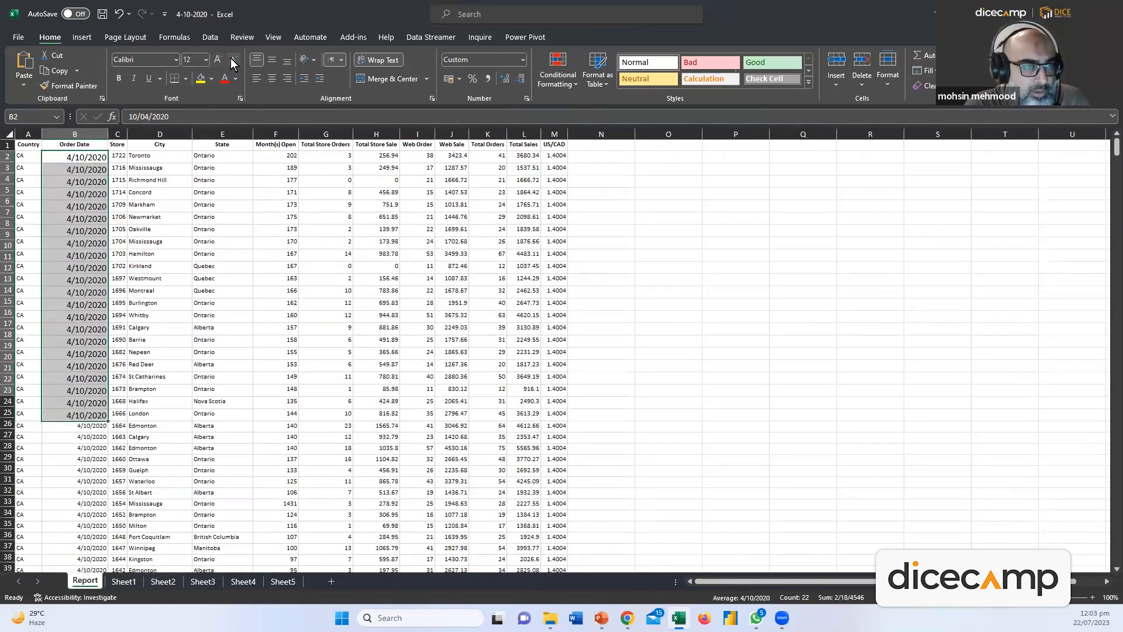
click(231, 62)
click(232, 63)
click(232, 61)
click(232, 59)
Fill the Order Date cells B7:B19 with a green theme colour
click(243, 177)
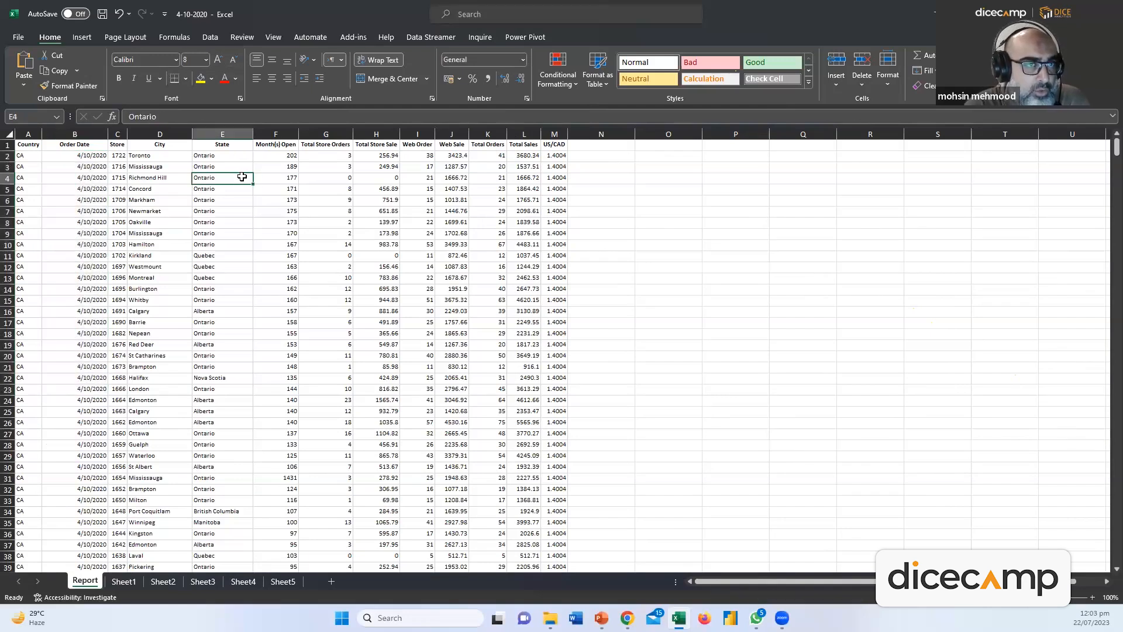
click(95, 181)
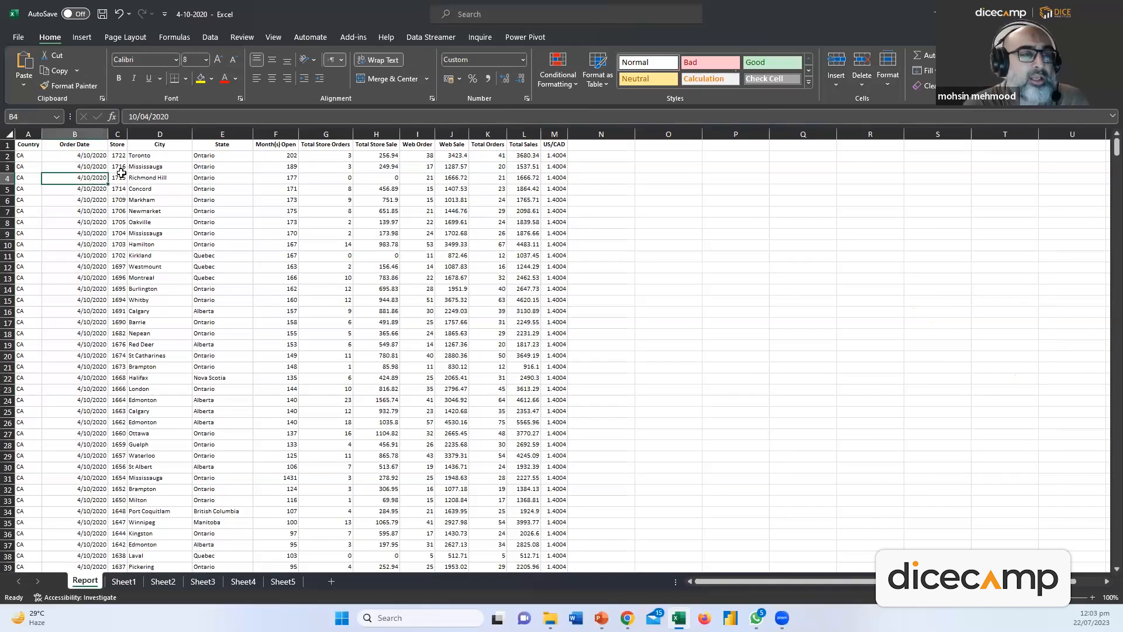
drag(88, 212, 92, 344)
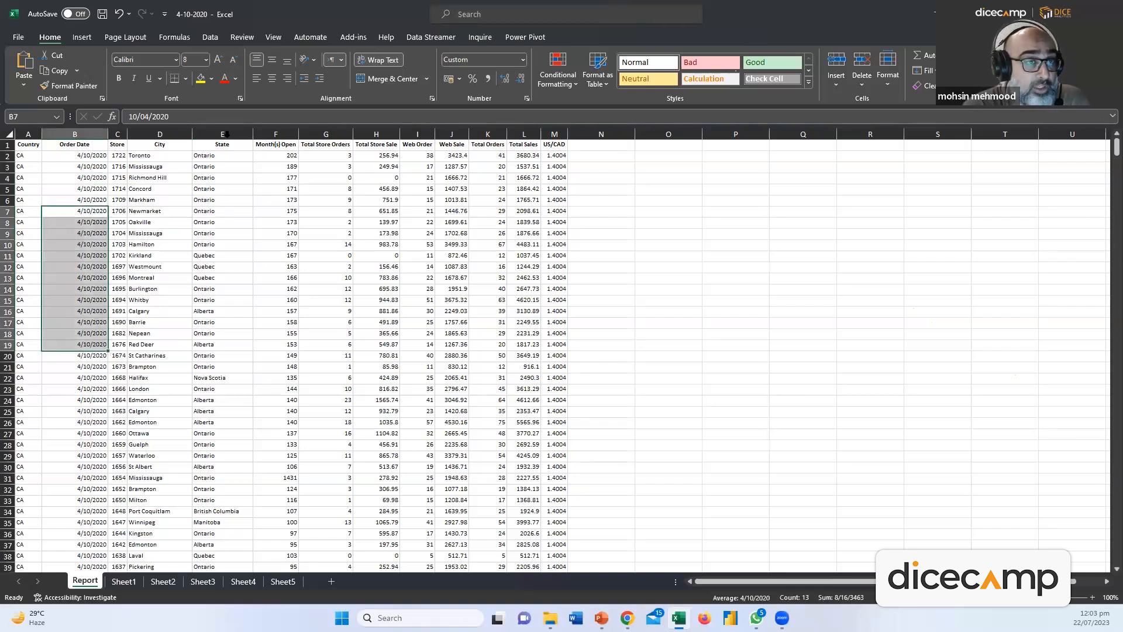
click(211, 79)
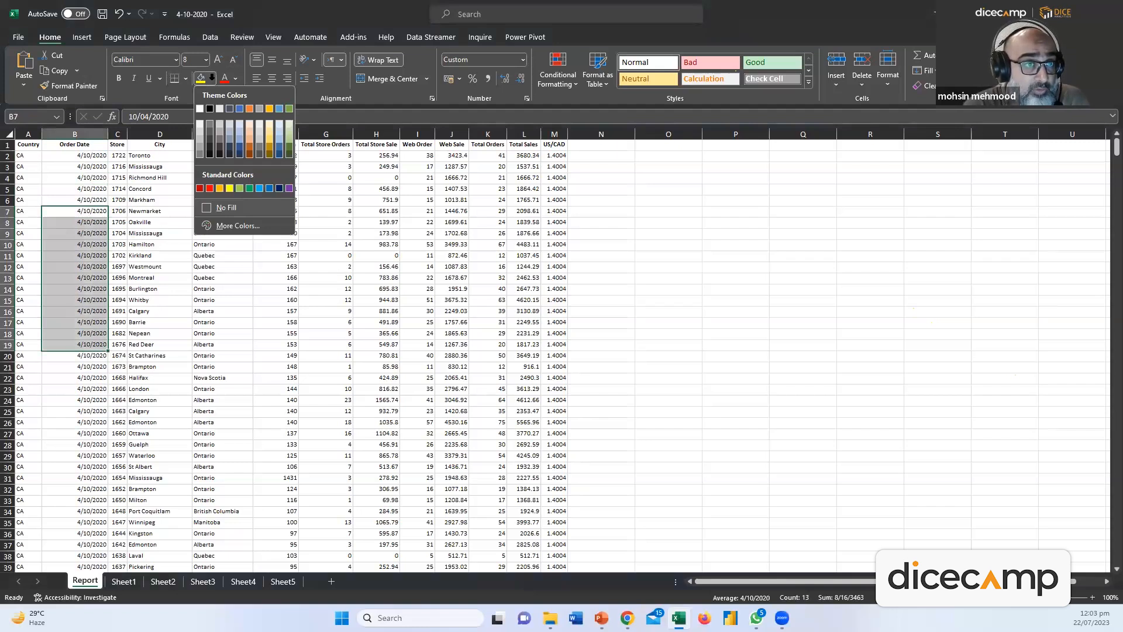
click(211, 77)
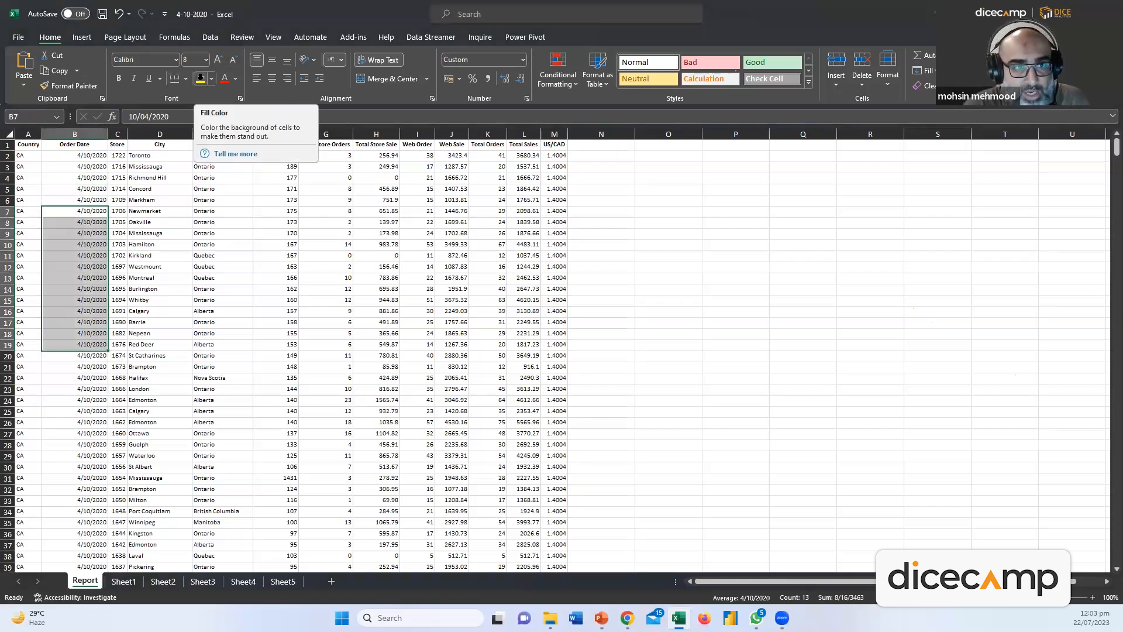
click(211, 79)
click(212, 78)
click(211, 79)
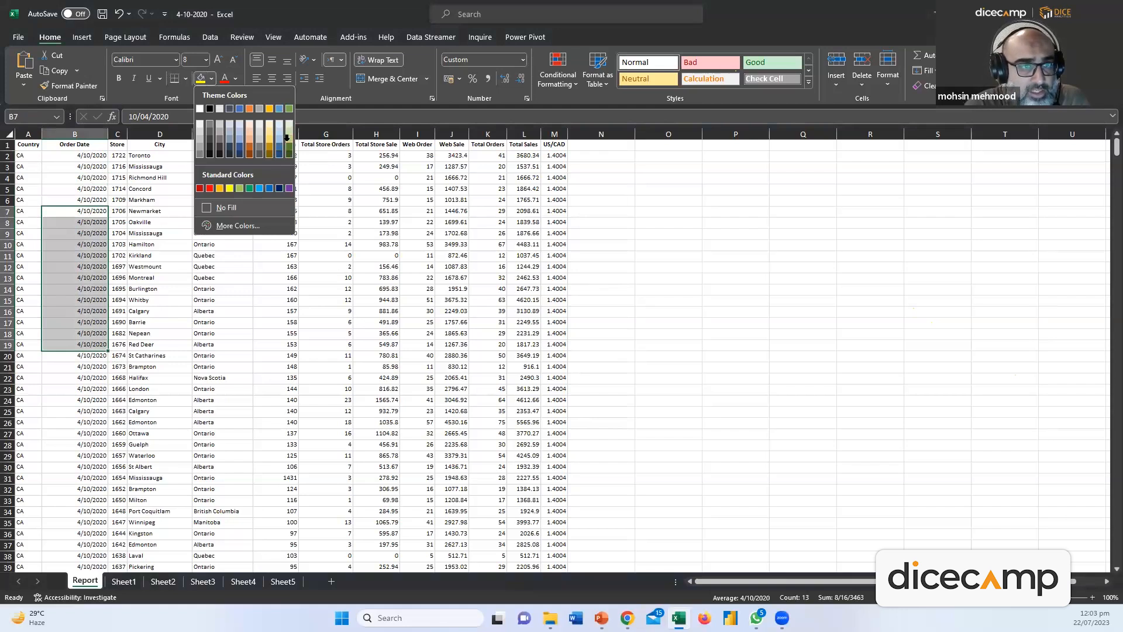
click(289, 154)
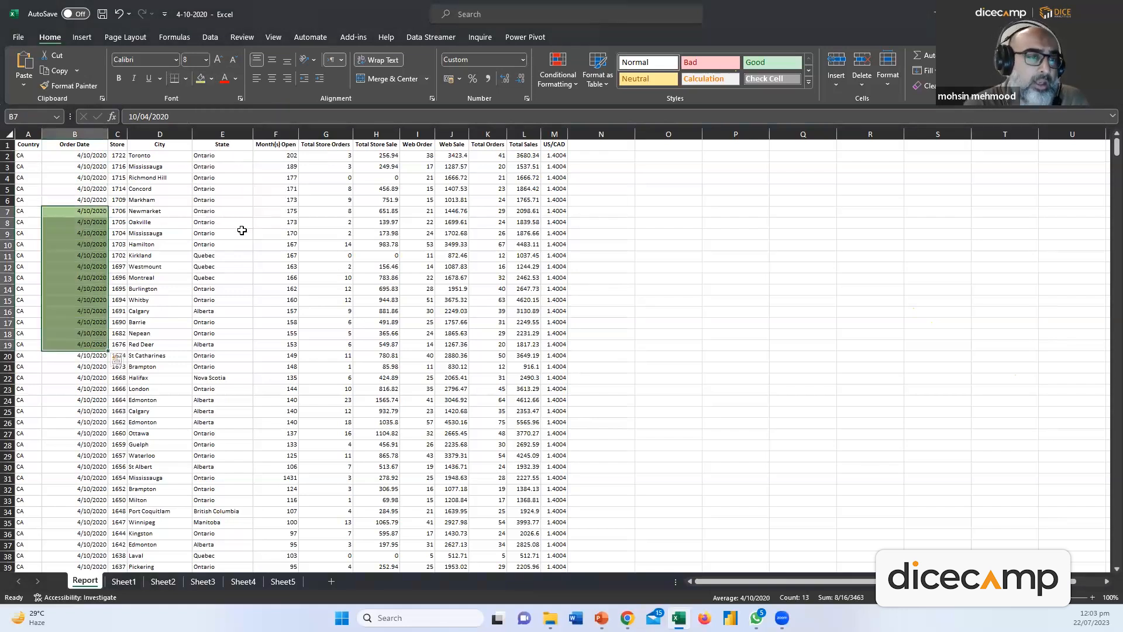
click(217, 226)
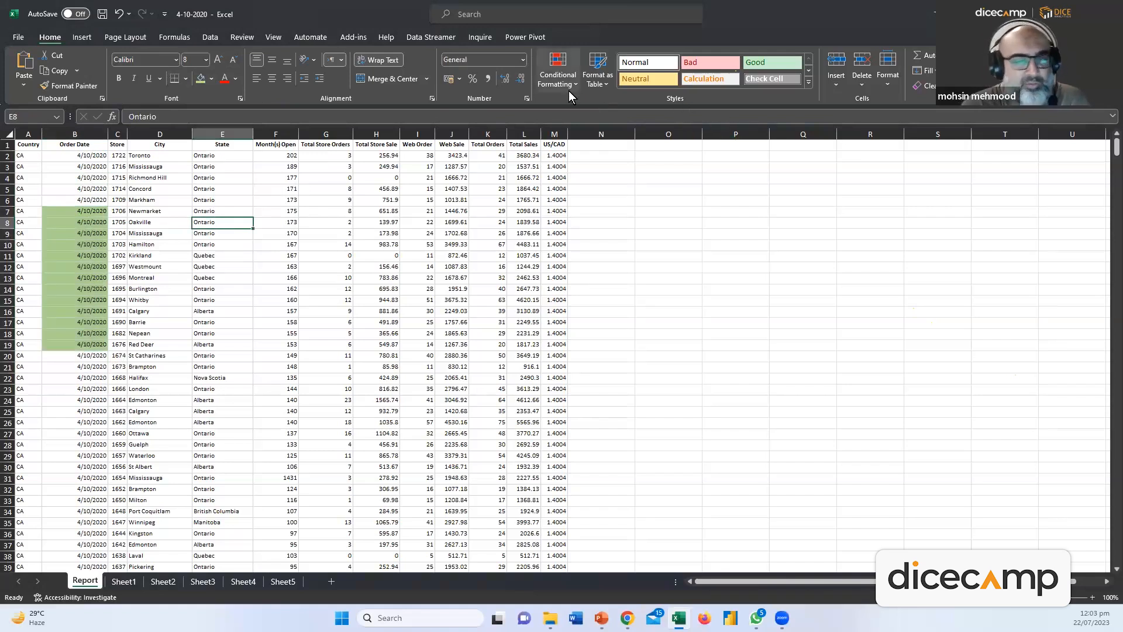
Select the order dates in cells B2:B3
drag(87, 212, 85, 346)
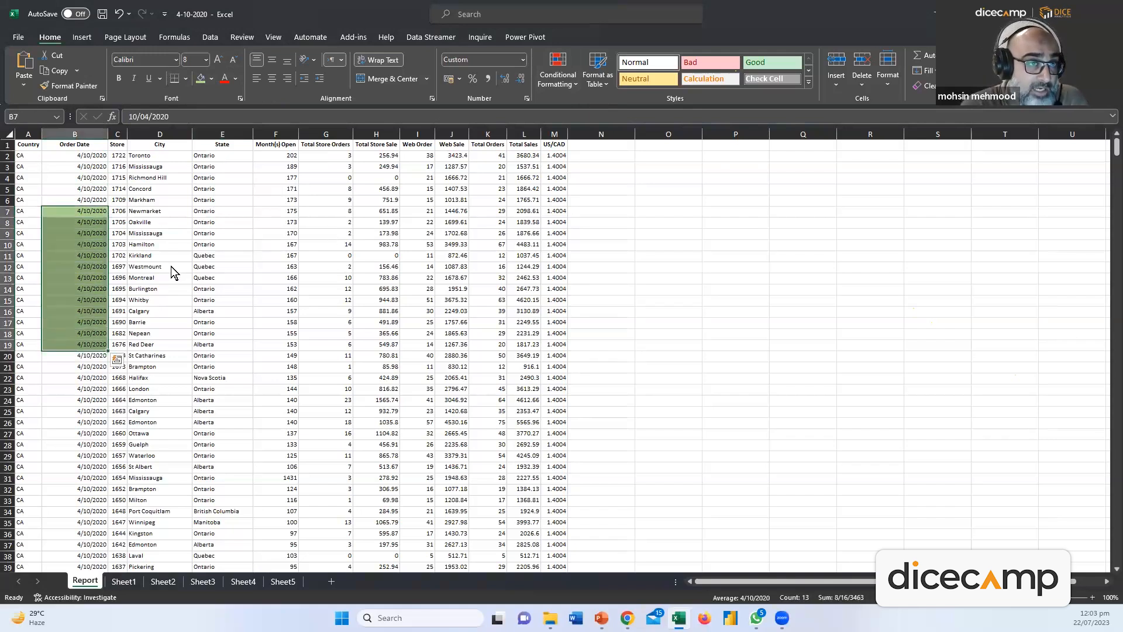
click(171, 266)
drag(81, 212, 88, 349)
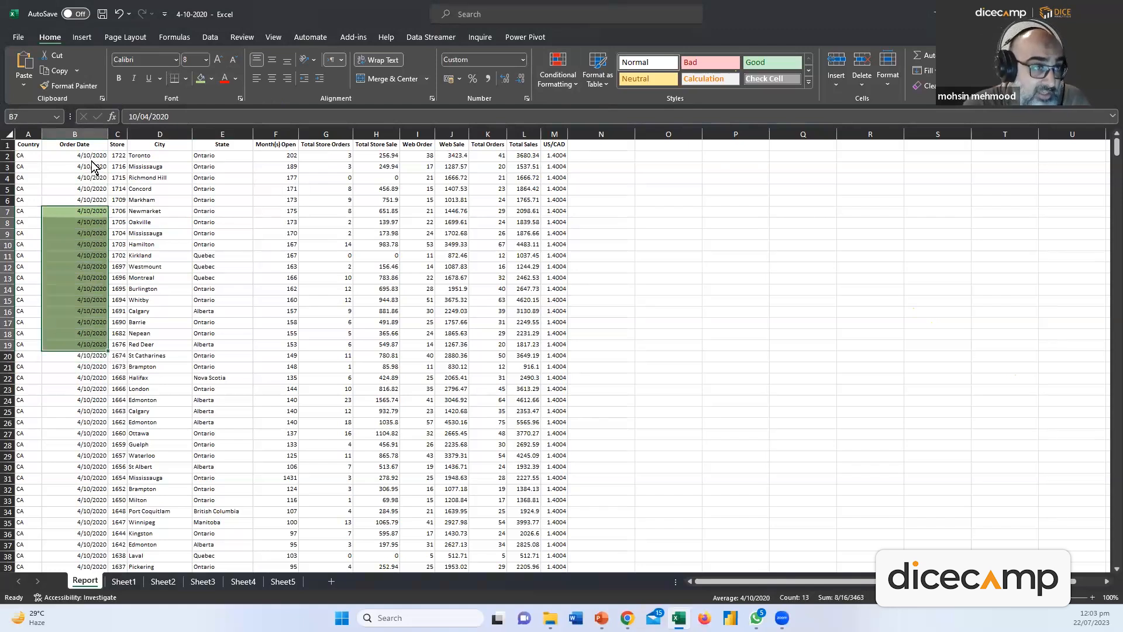
drag(93, 157, 93, 171)
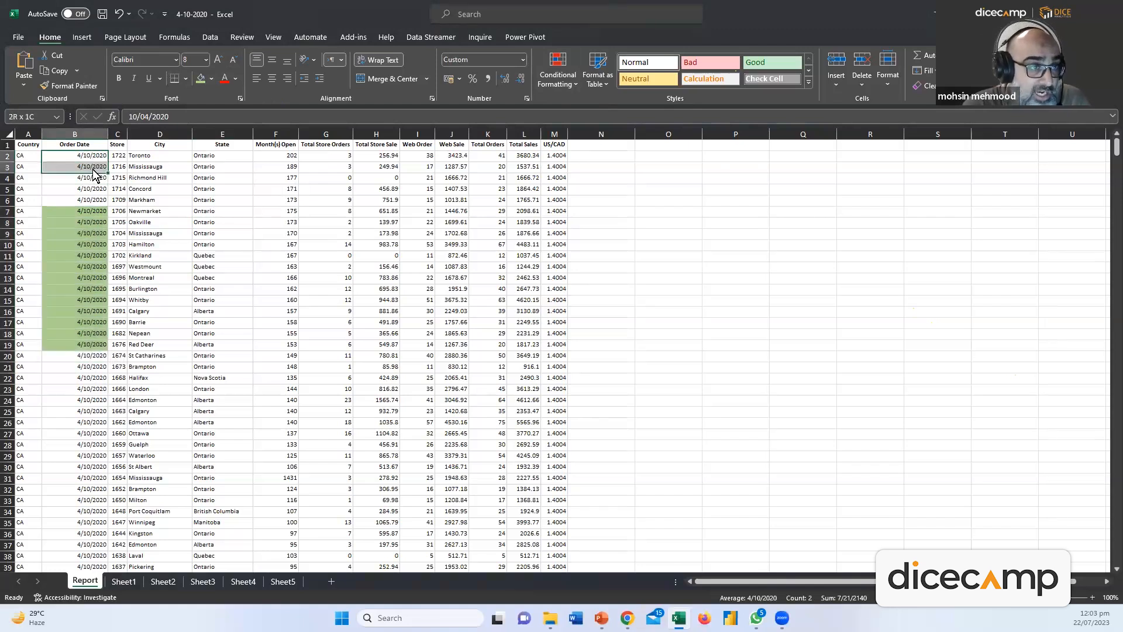
drag(94, 173, 94, 174)
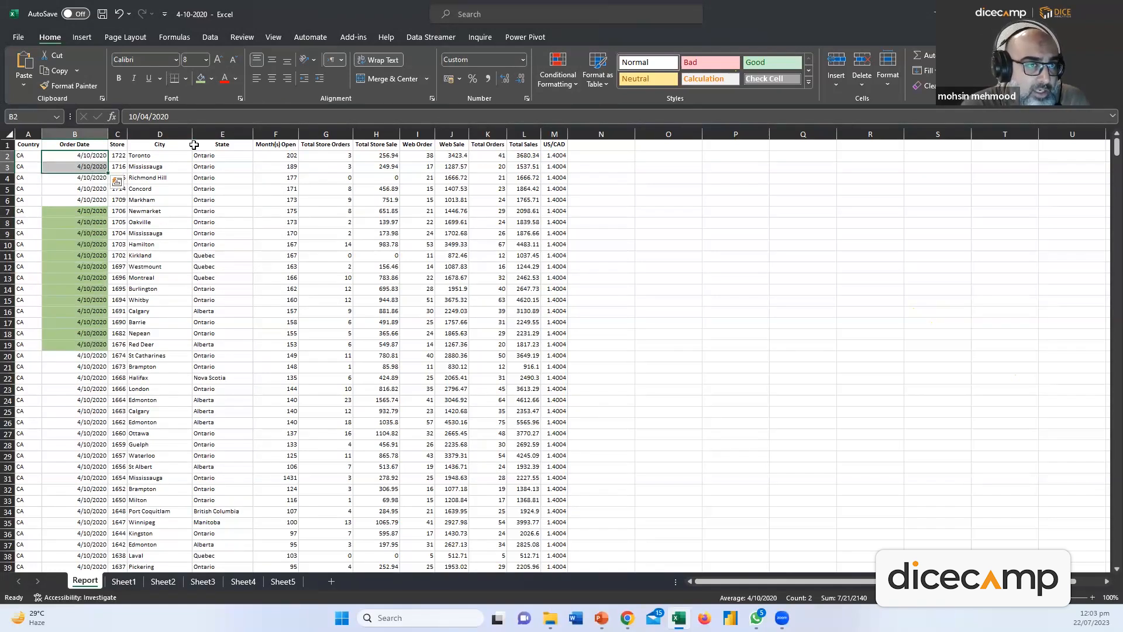
Turn the order dates in B2:B3 gold with the Gold, Accent 4 font colour
click(234, 79)
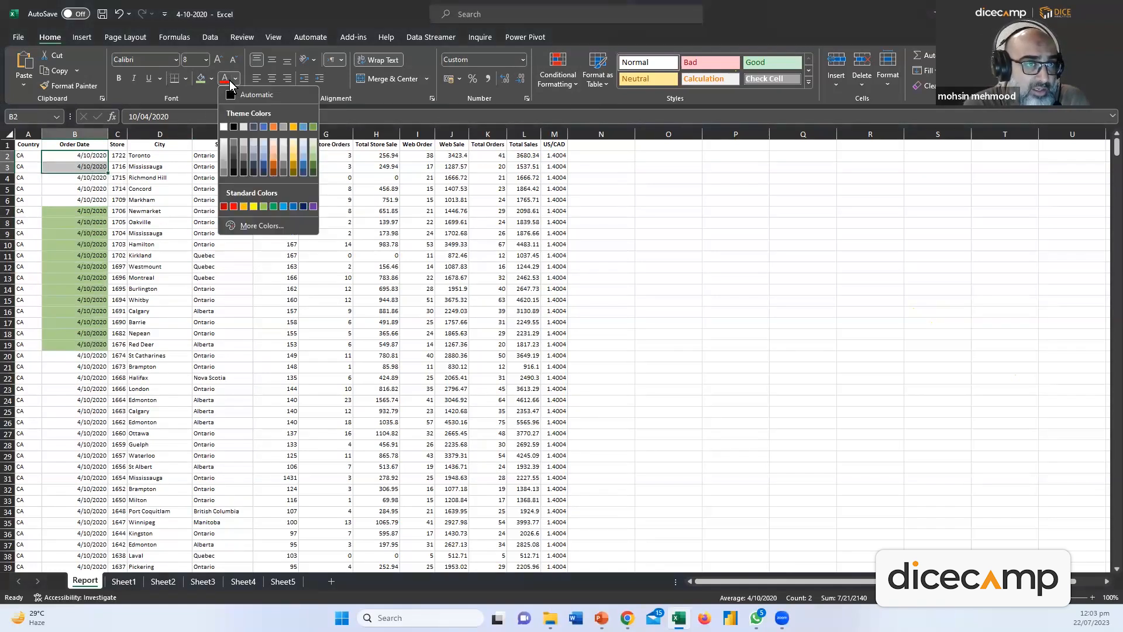
click(293, 128)
click(86, 155)
key(shift+Down)
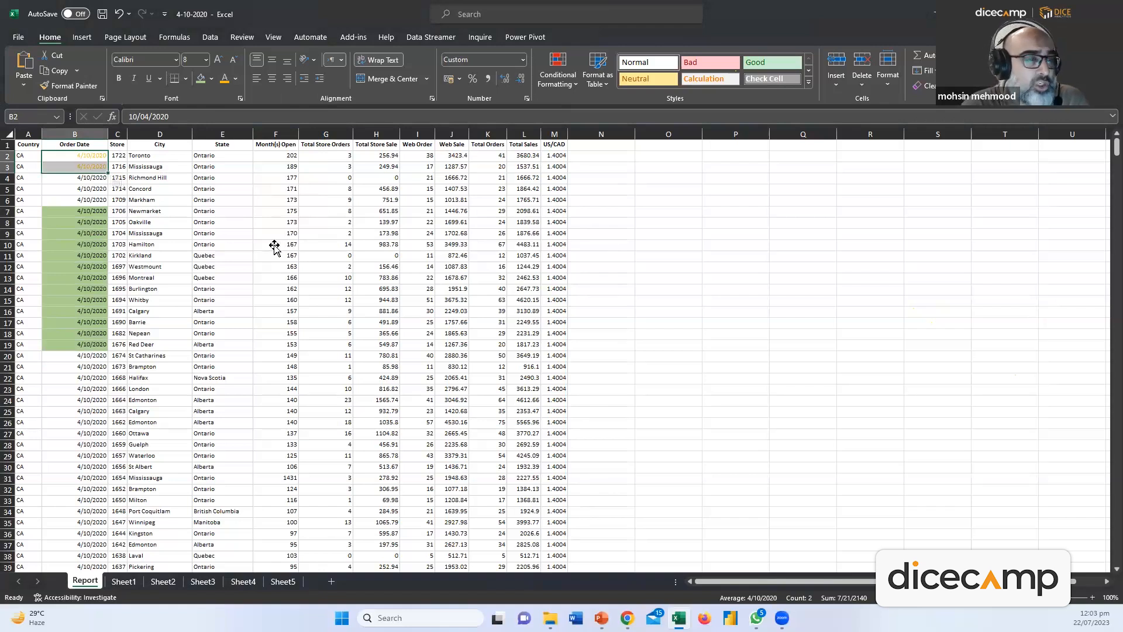
click(243, 234)
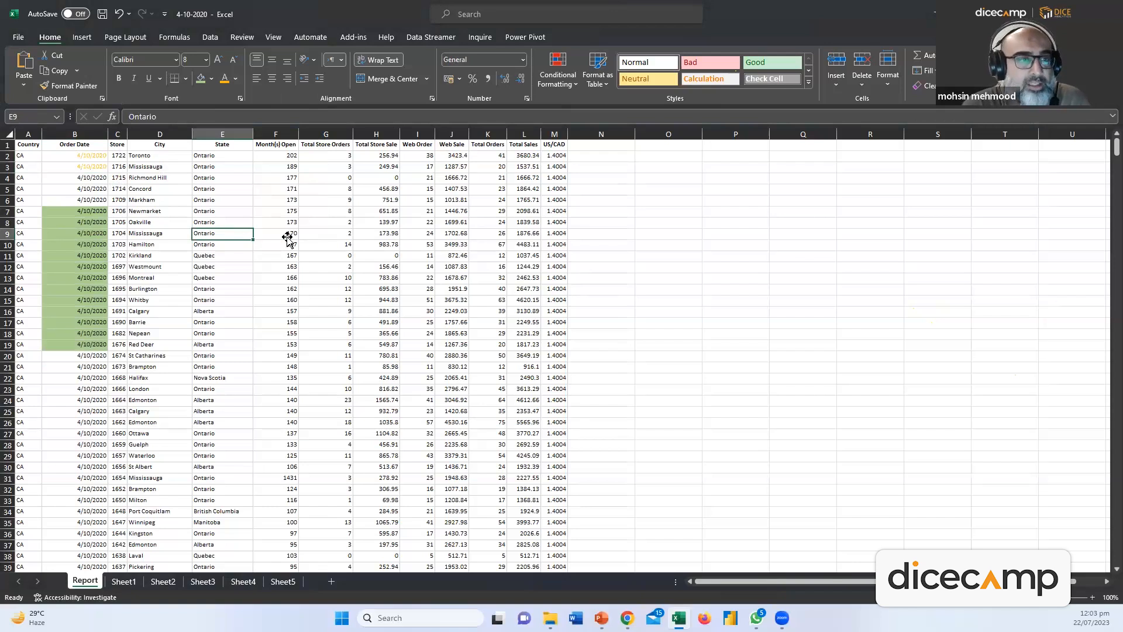
click(159, 134)
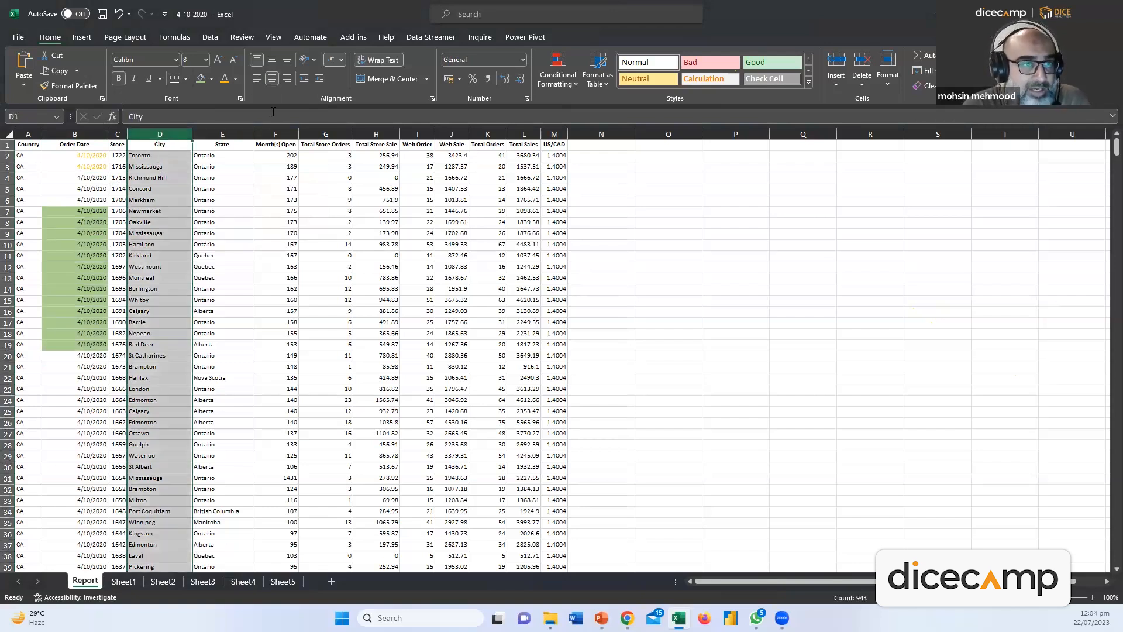
Right-align the City names in column D, then go to Sheet5
click(271, 79)
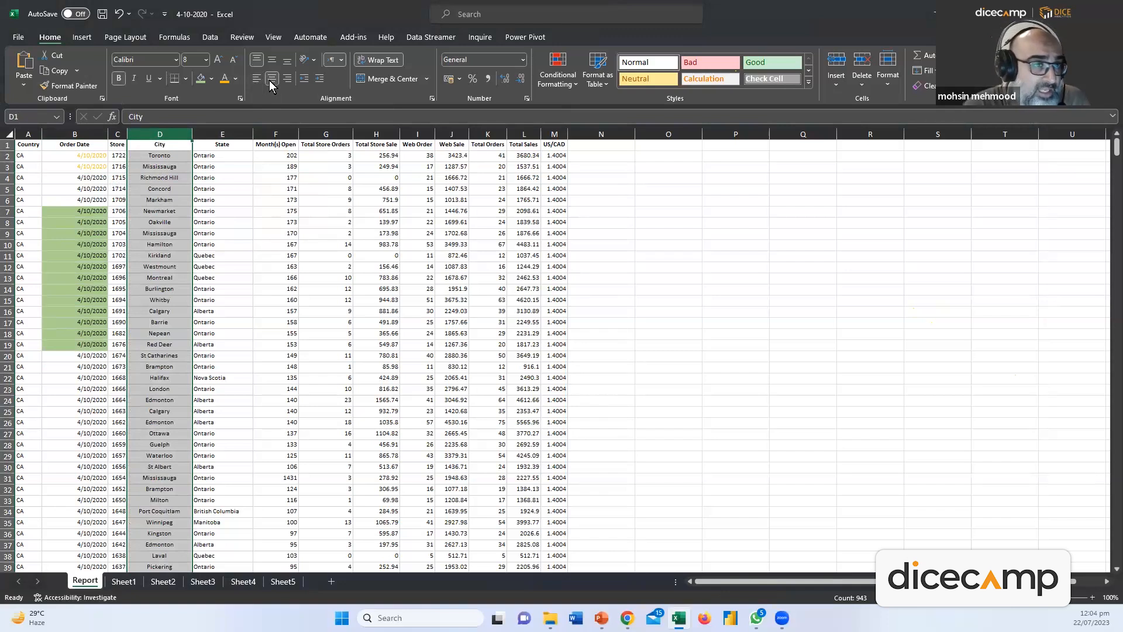
click(286, 80)
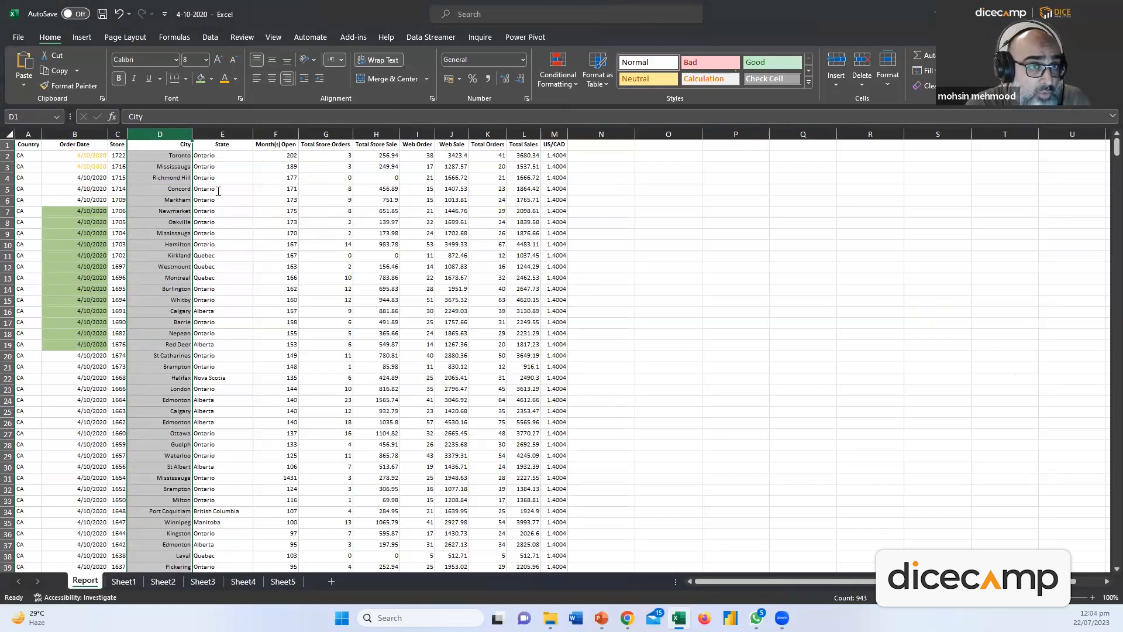
click(283, 581)
Put Sheet5's cell B2 into edit mode at the end of the first name
click(105, 189)
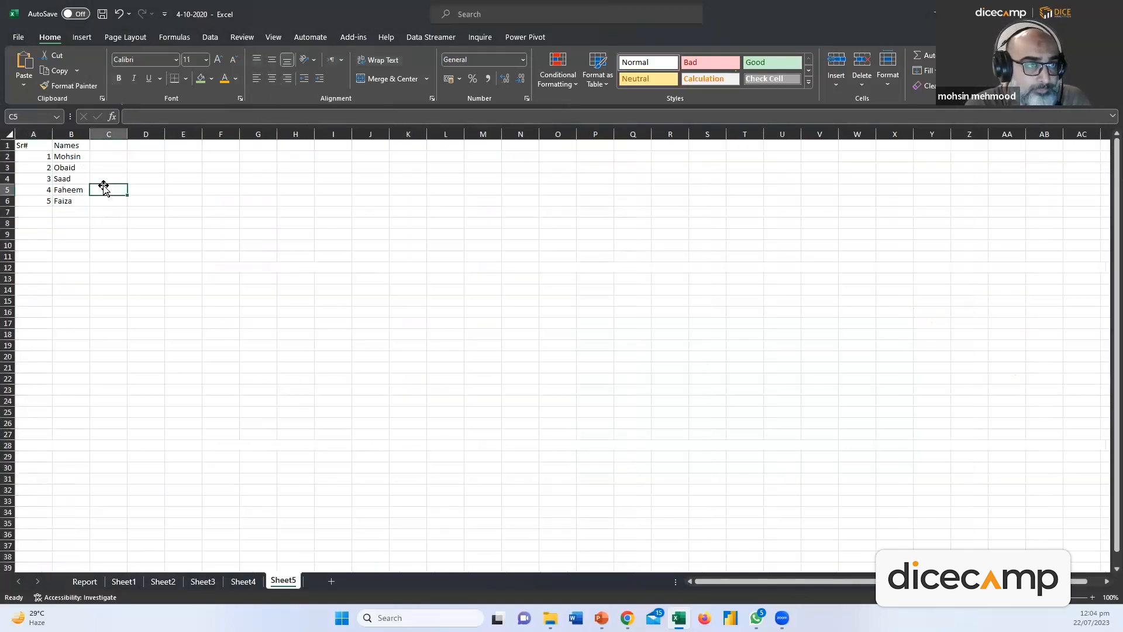
double_click(84, 155)
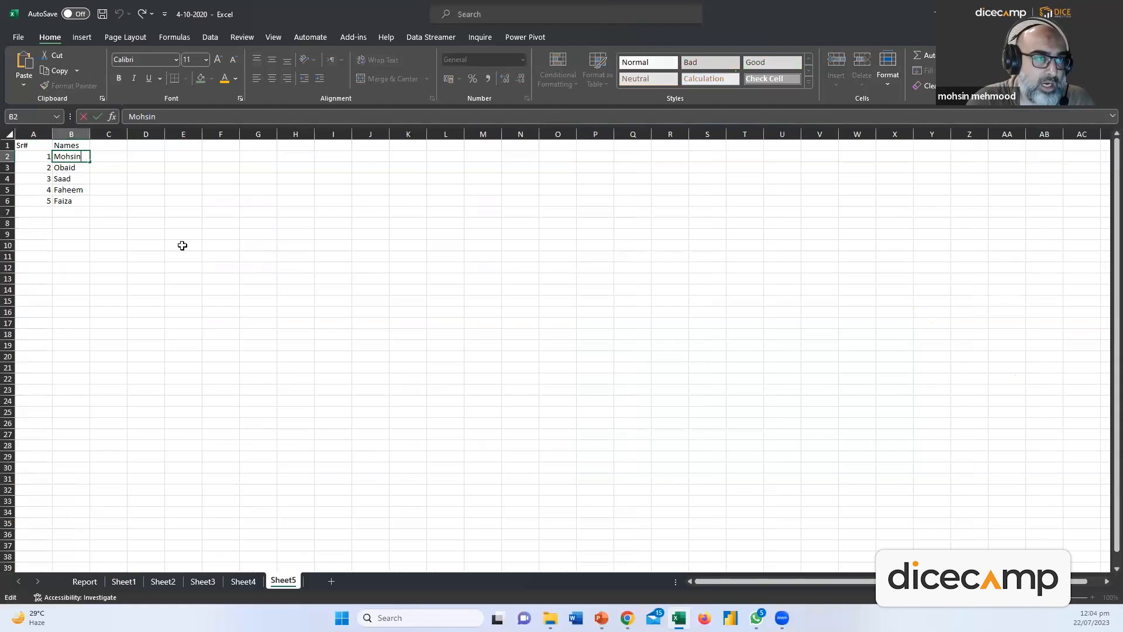
key(shift+Return)
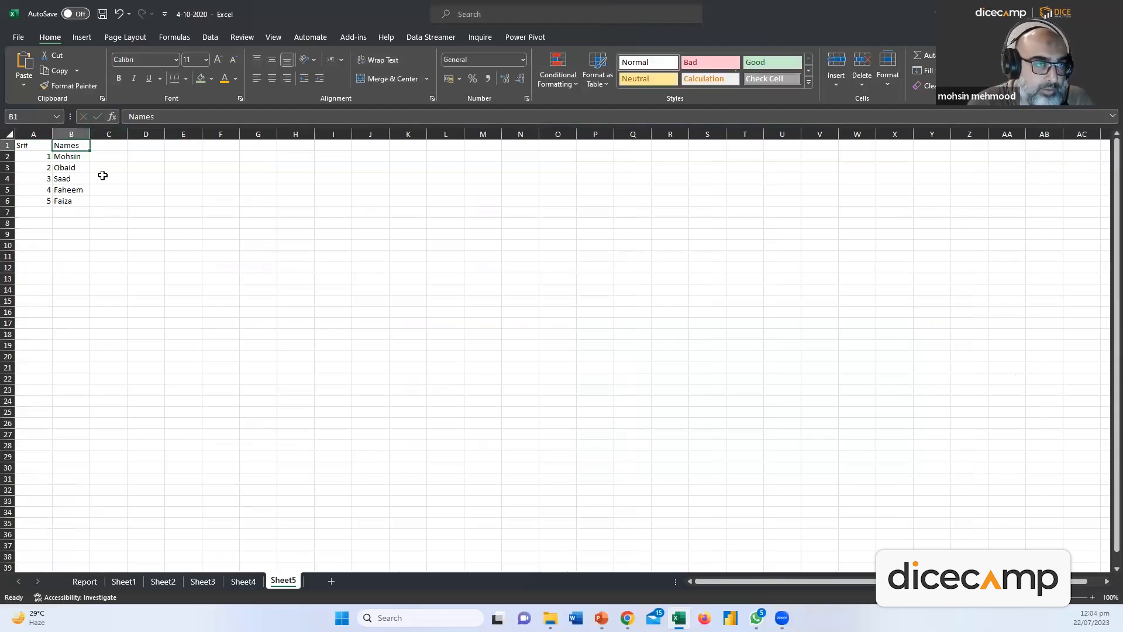
double_click(87, 157)
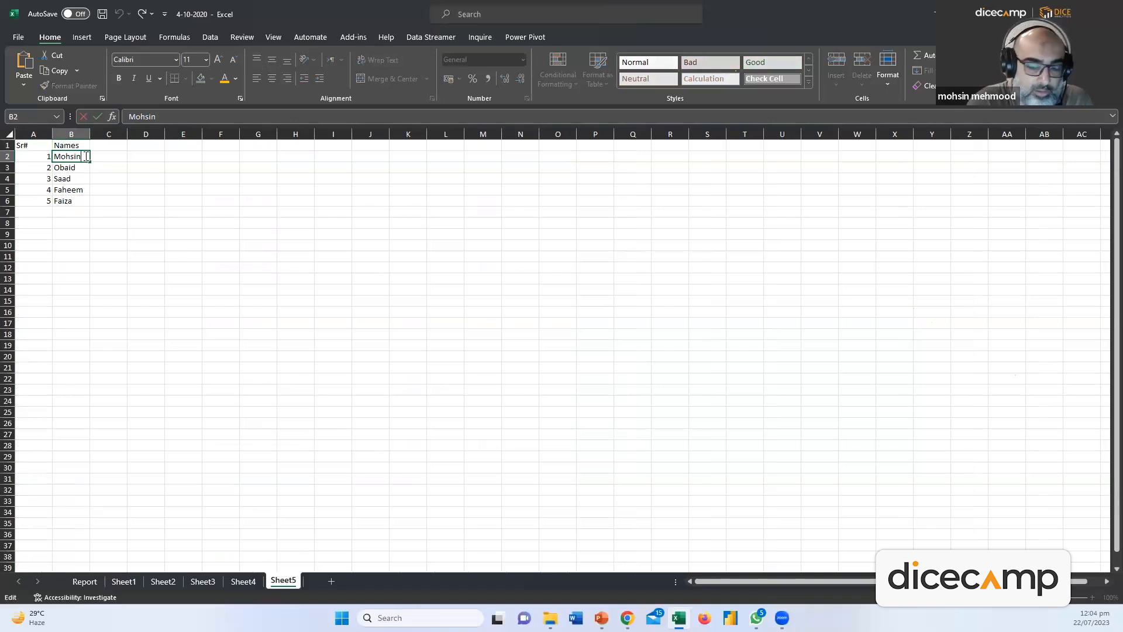
key(Return)
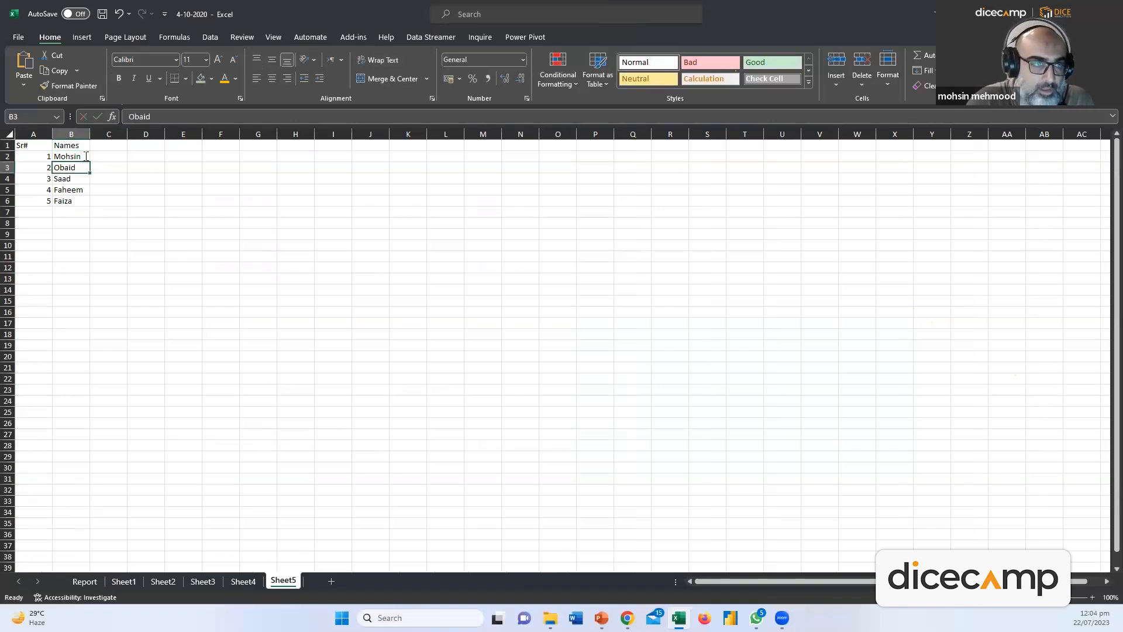
double_click(88, 156)
key(shift+Return)
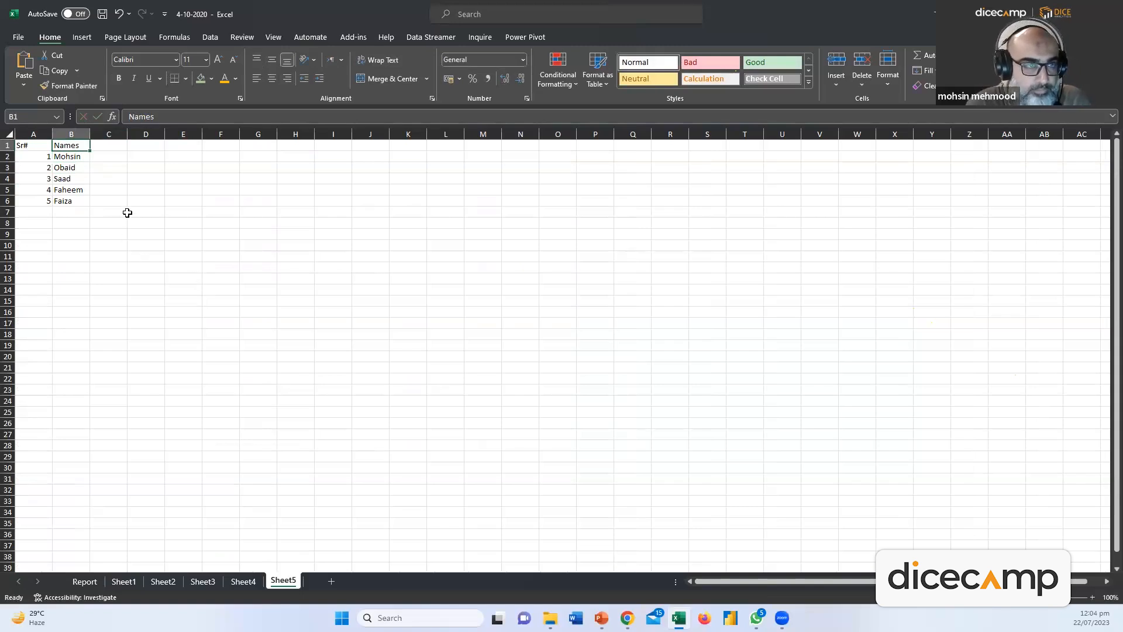
click(82, 158)
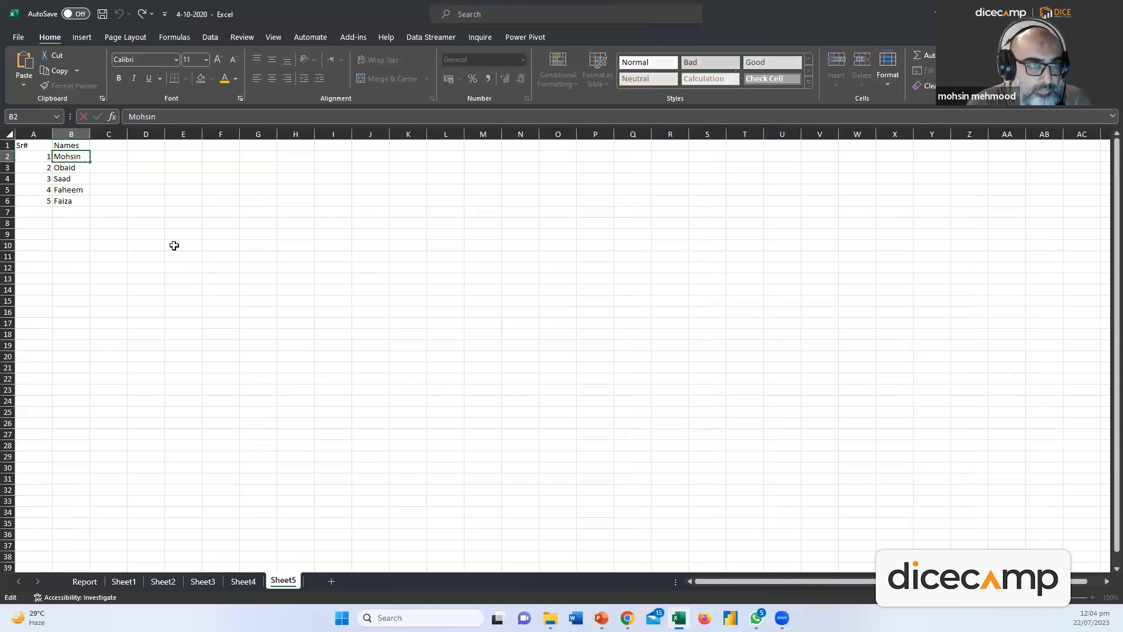
double_click(83, 156)
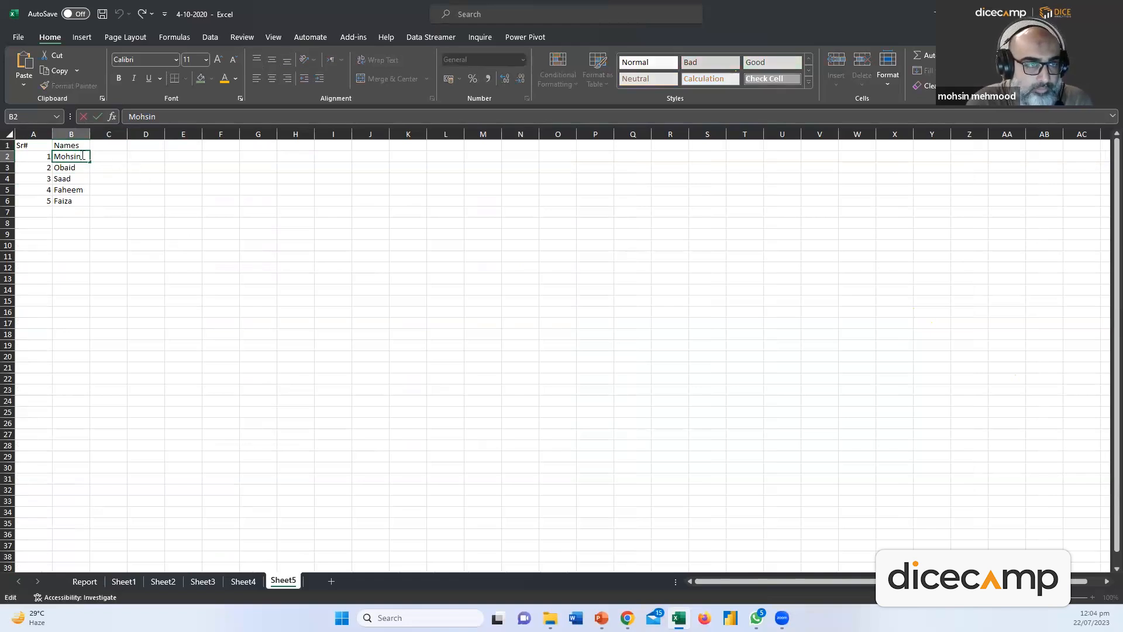
key(Escape)
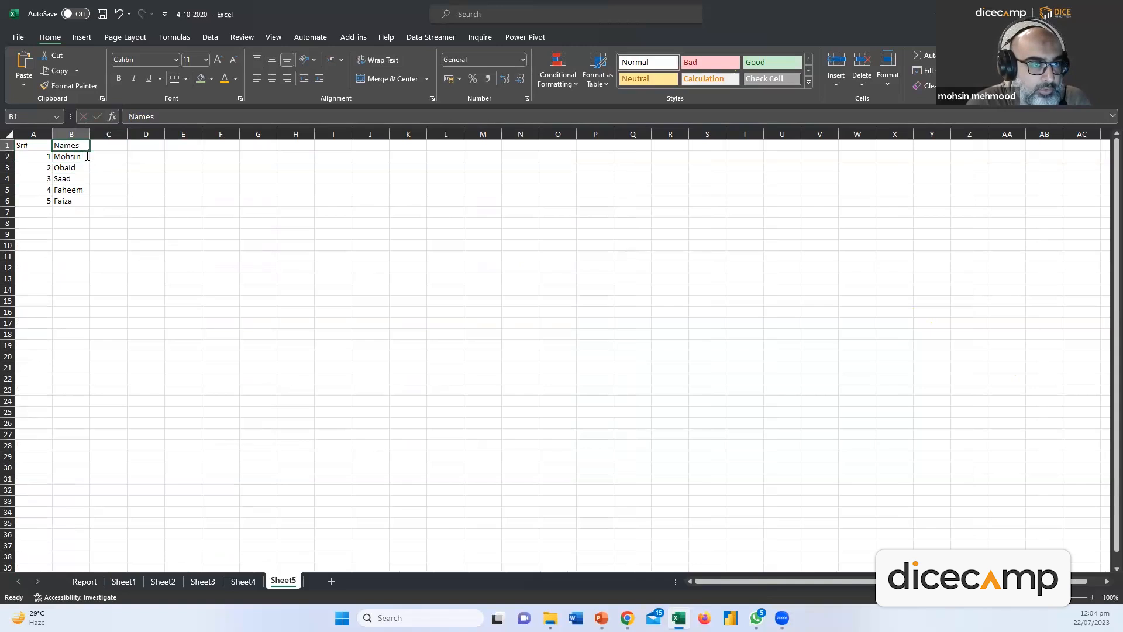
key(F2)
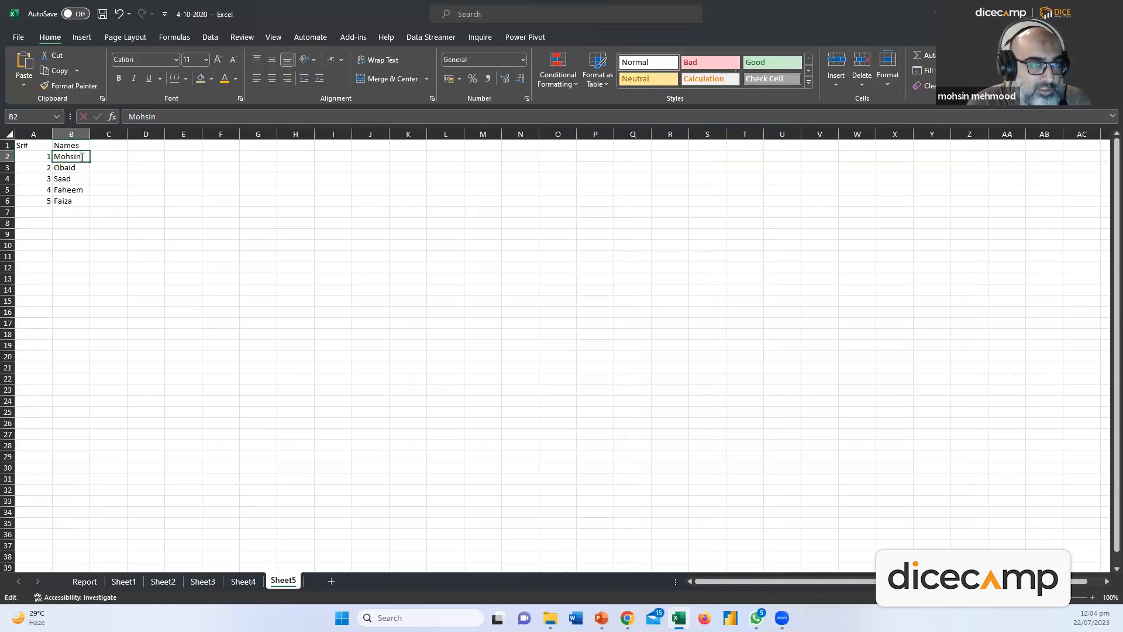
key(Escape)
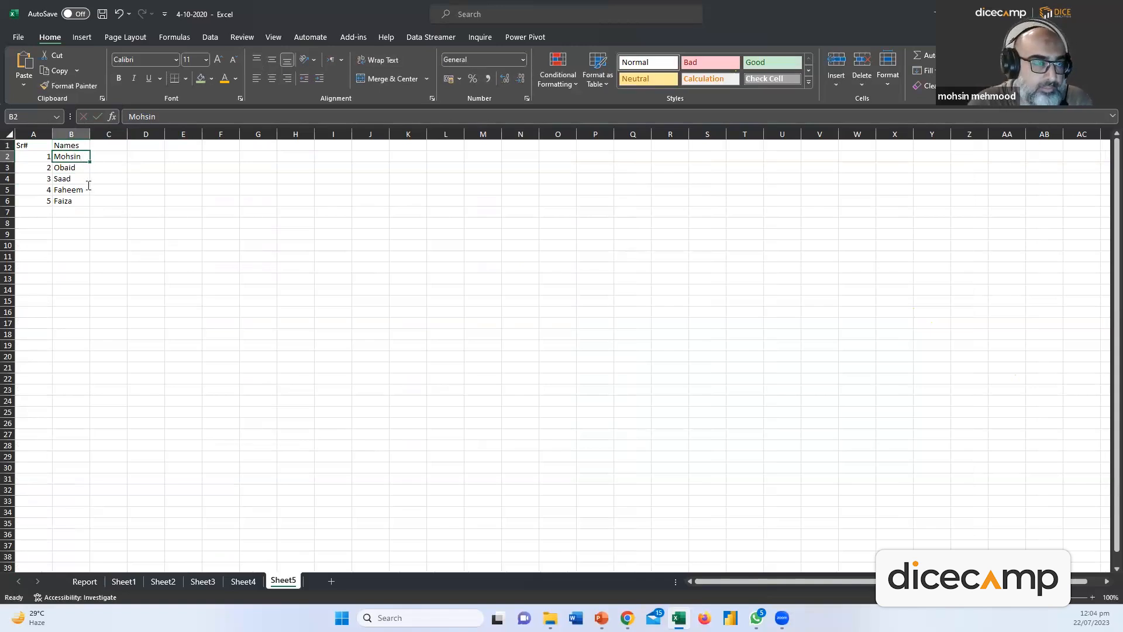
key(F2)
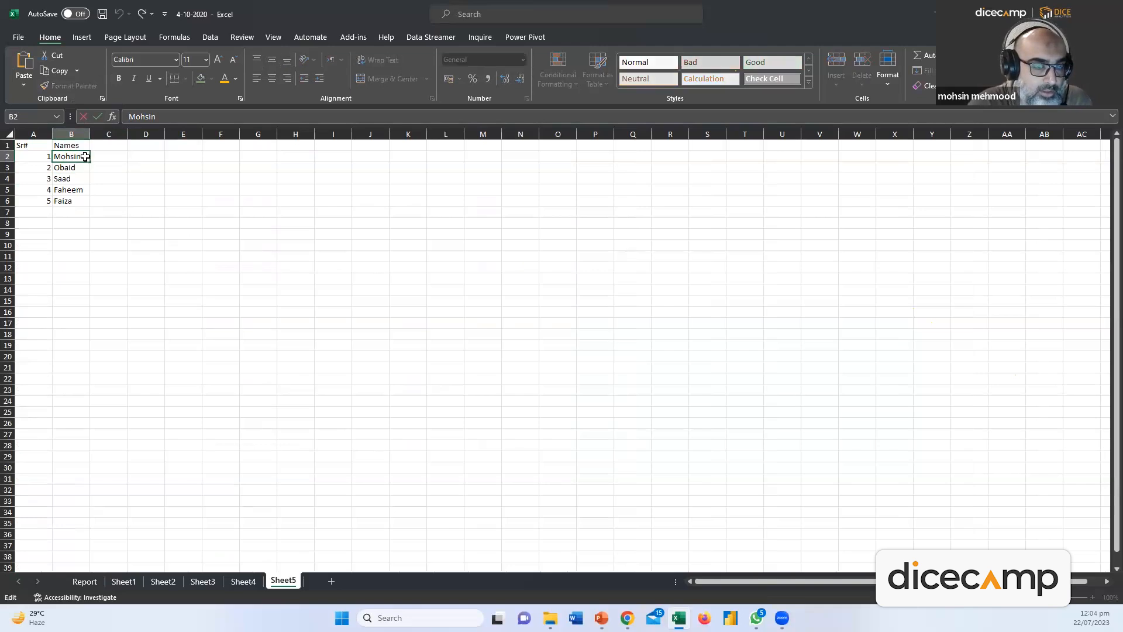
Add the person's surname on a second line in B2 and widen column B to fit
key(Return)
key(BackSpace)
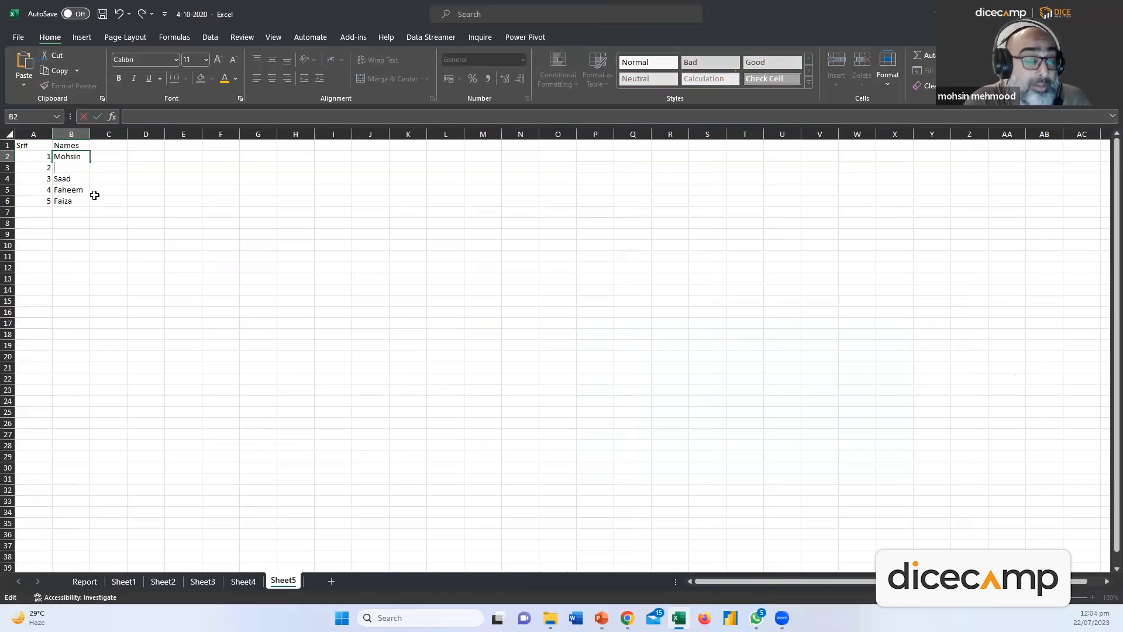
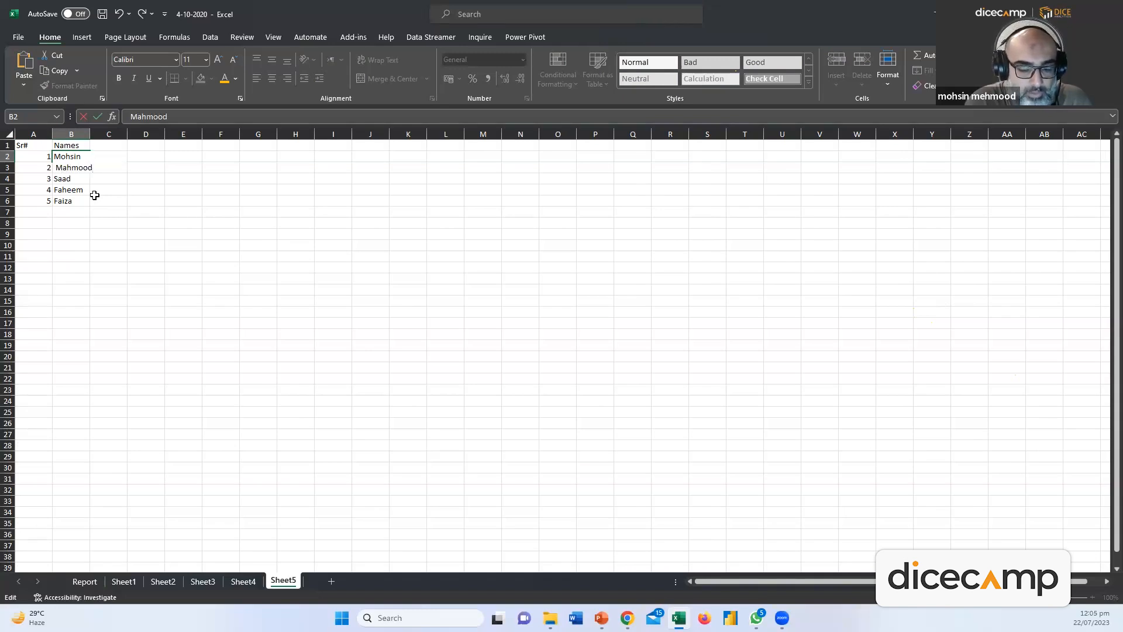
key(shift+Return)
drag(90, 133, 133, 134)
Add BBA7 as a third line in B2 and remove the blank line above it
double_click(97, 183)
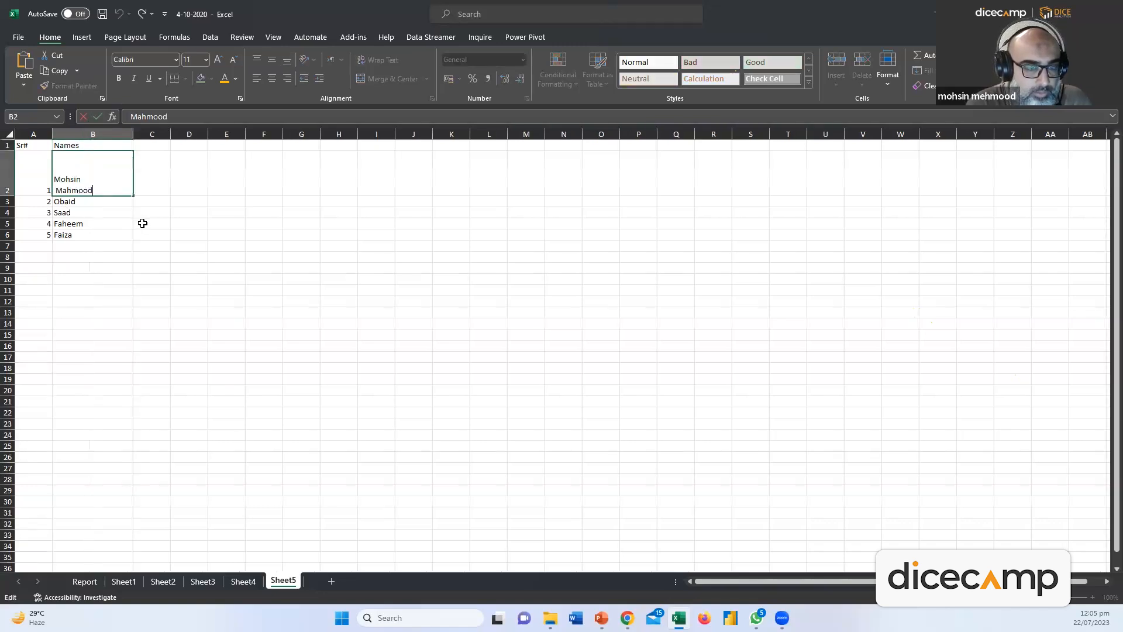
key(alt+Return)
key(alt+Return)
text(B)
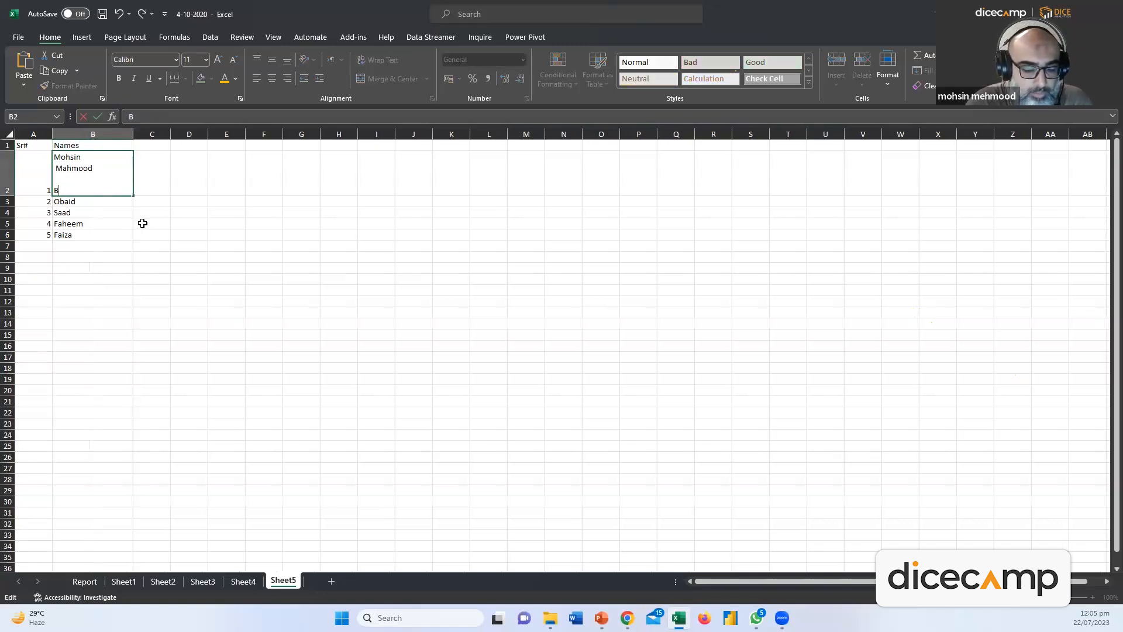
text(BA7)
key(Return)
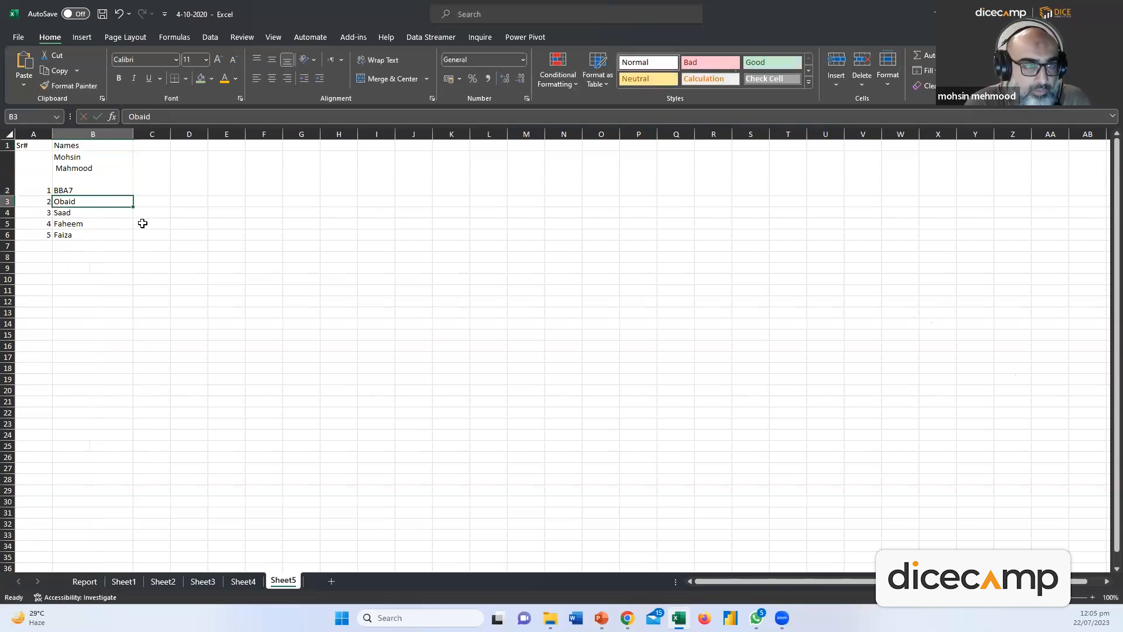
click(105, 174)
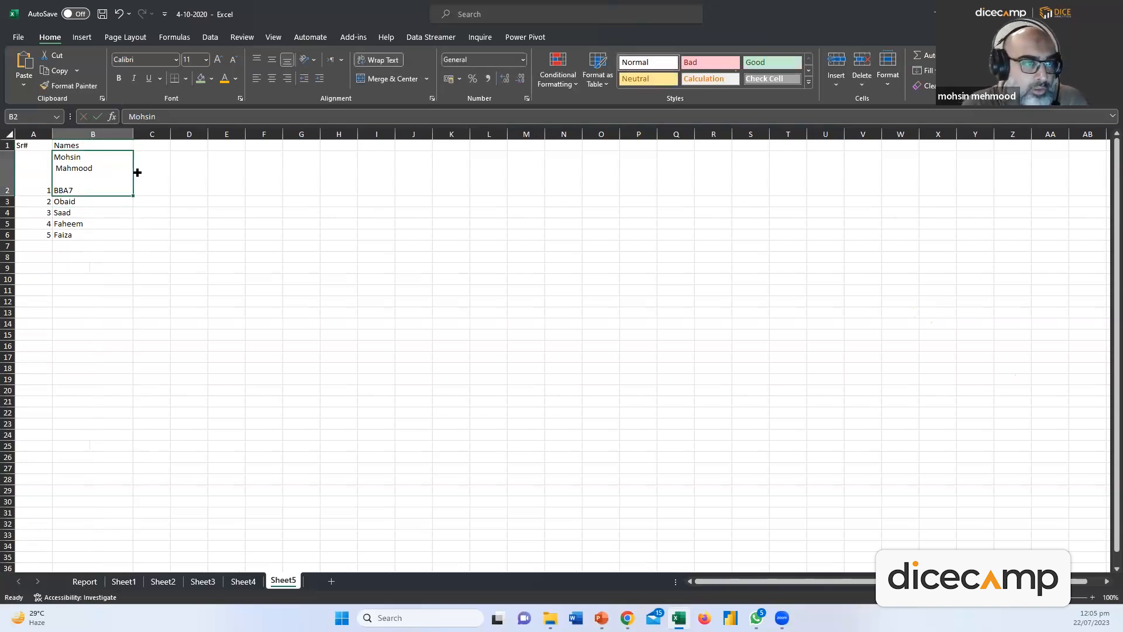
double_click(99, 186)
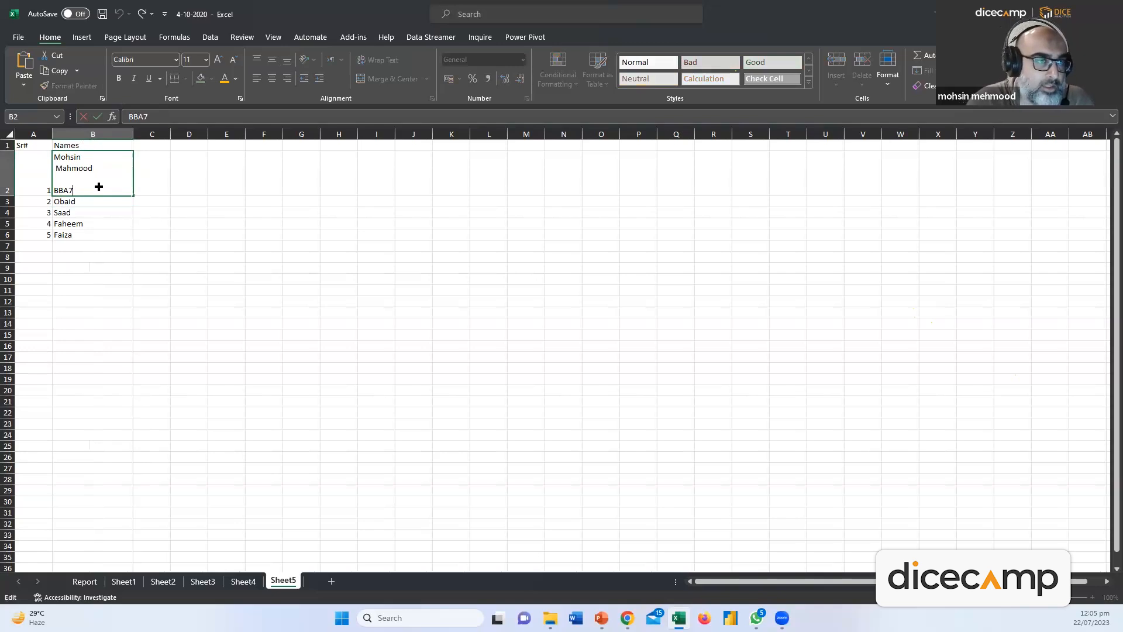
key(Home)
key(BackSpace)
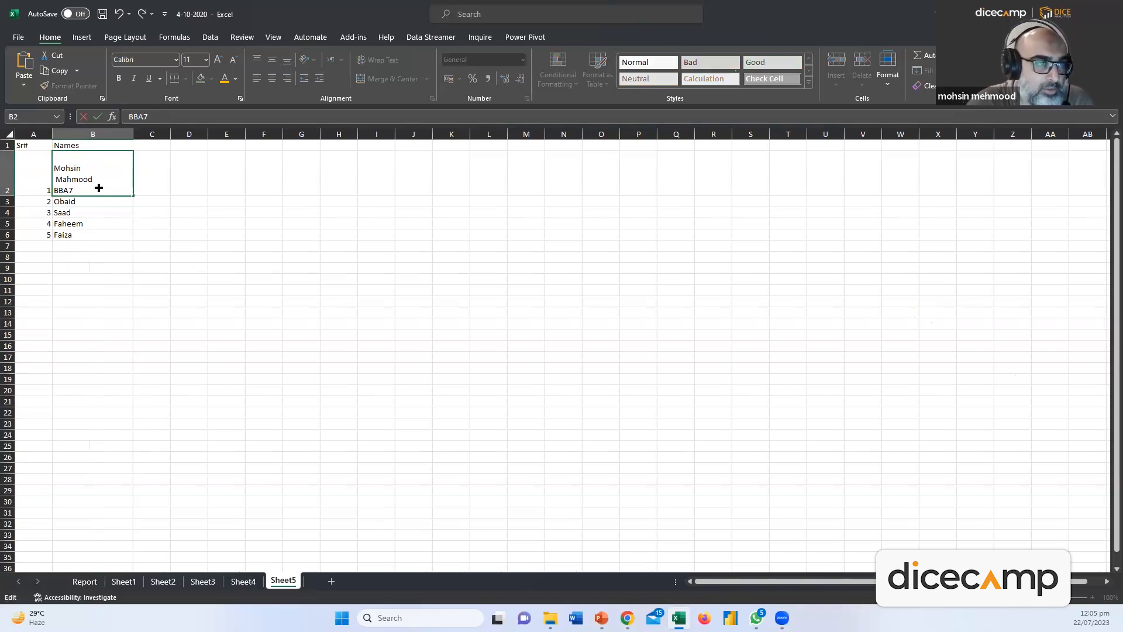
click(155, 298)
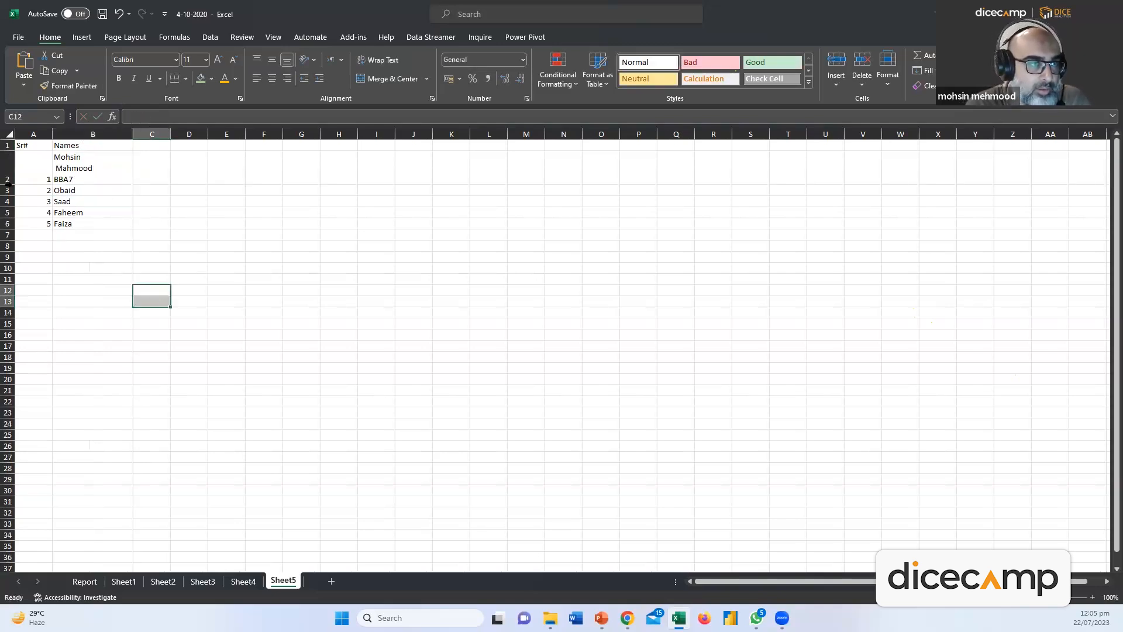
click(65, 243)
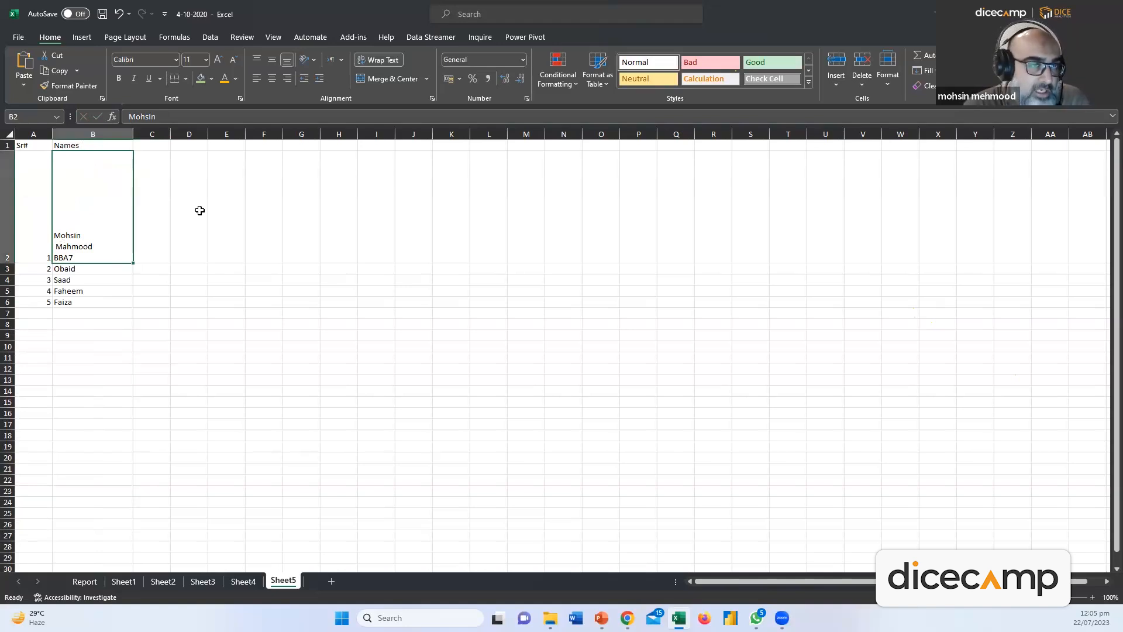
Apply Middle Align and Center to B2's three-line text
click(271, 62)
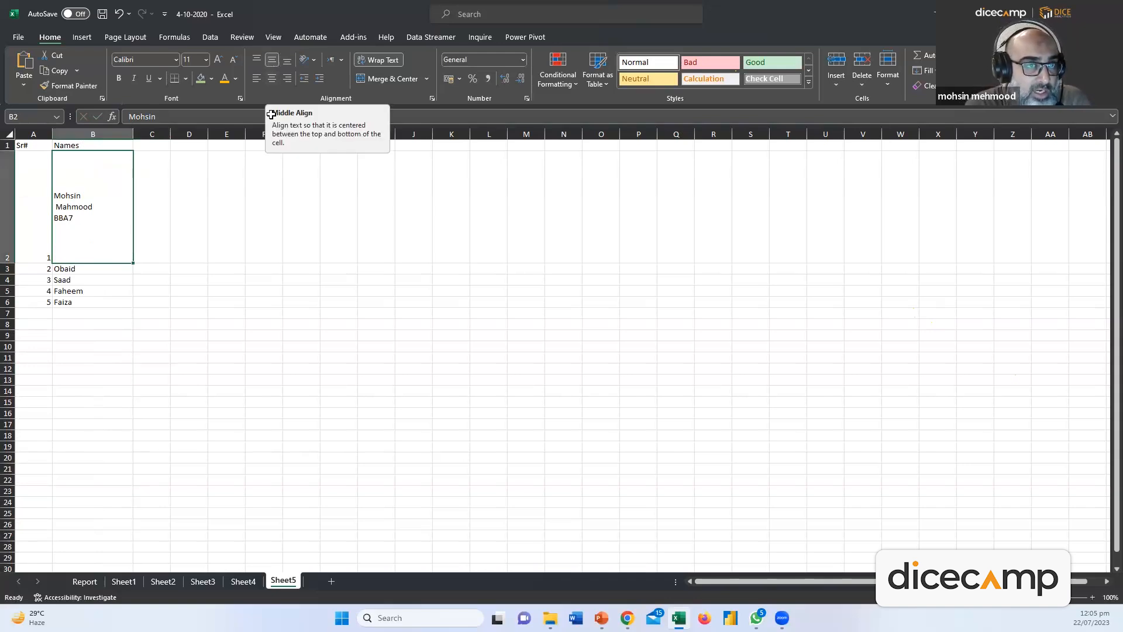
click(271, 79)
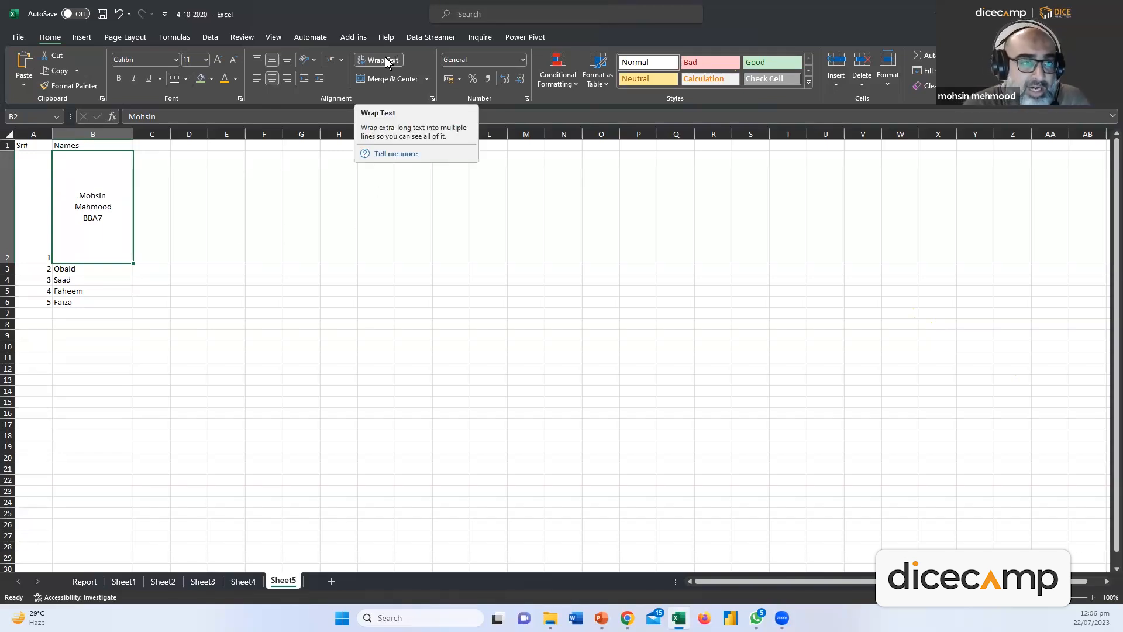
click(198, 192)
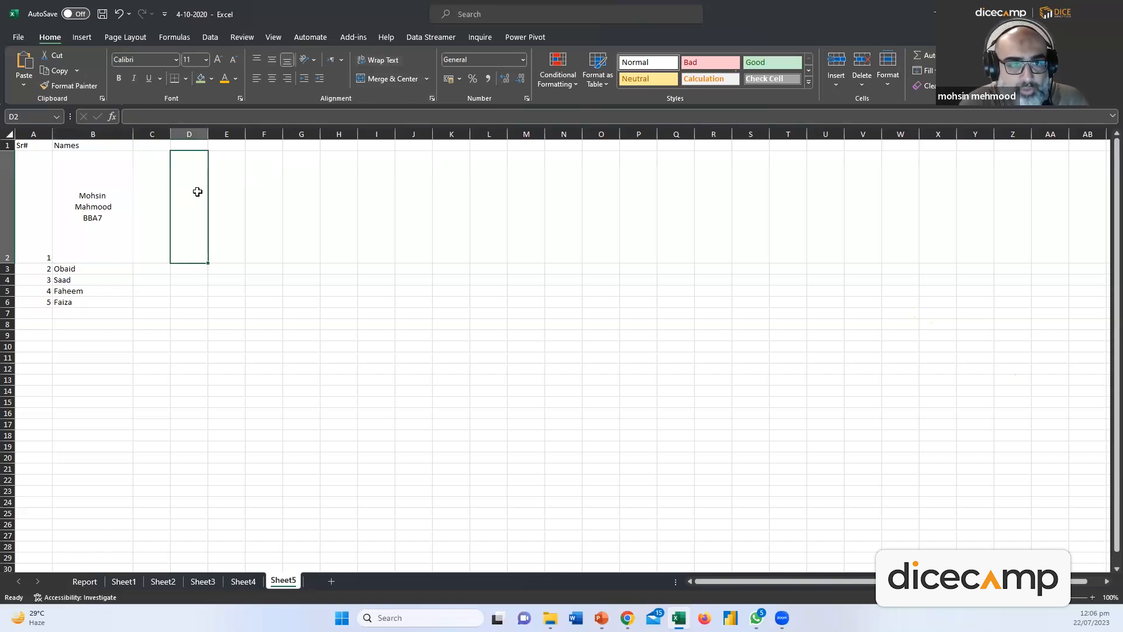
Enter a long random-letter string in D2 and check that it spills across E2:I2
text(djgfjdgf)
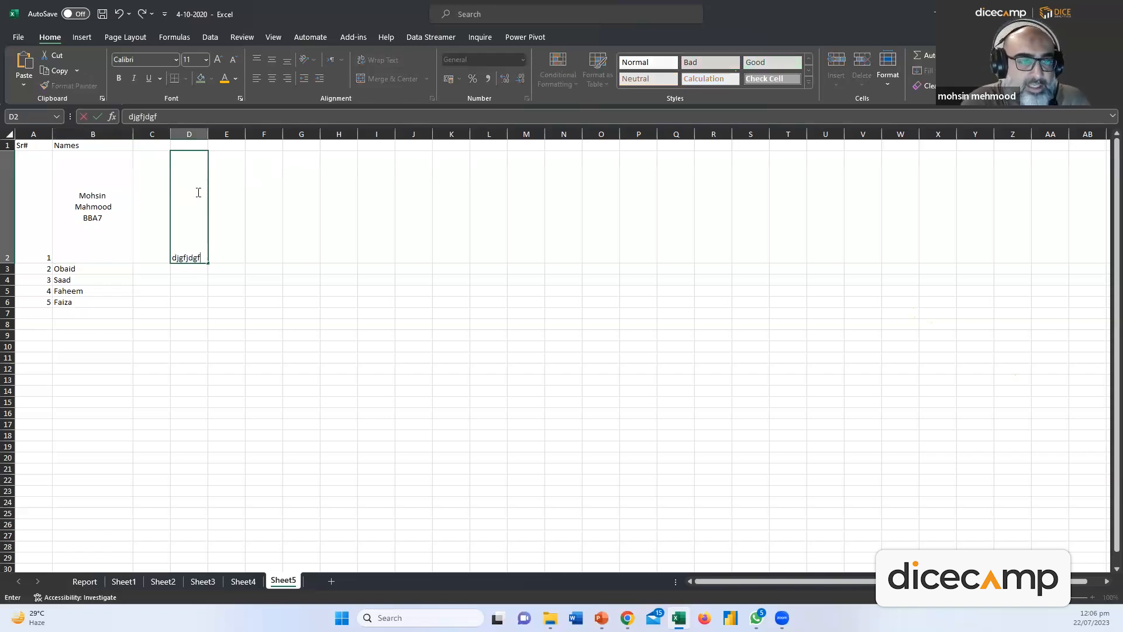
text(djgfjdgfjdgfjdgfjdgfjdgfjgdfjgdjfgdjgfjdgfjgdfjgd)
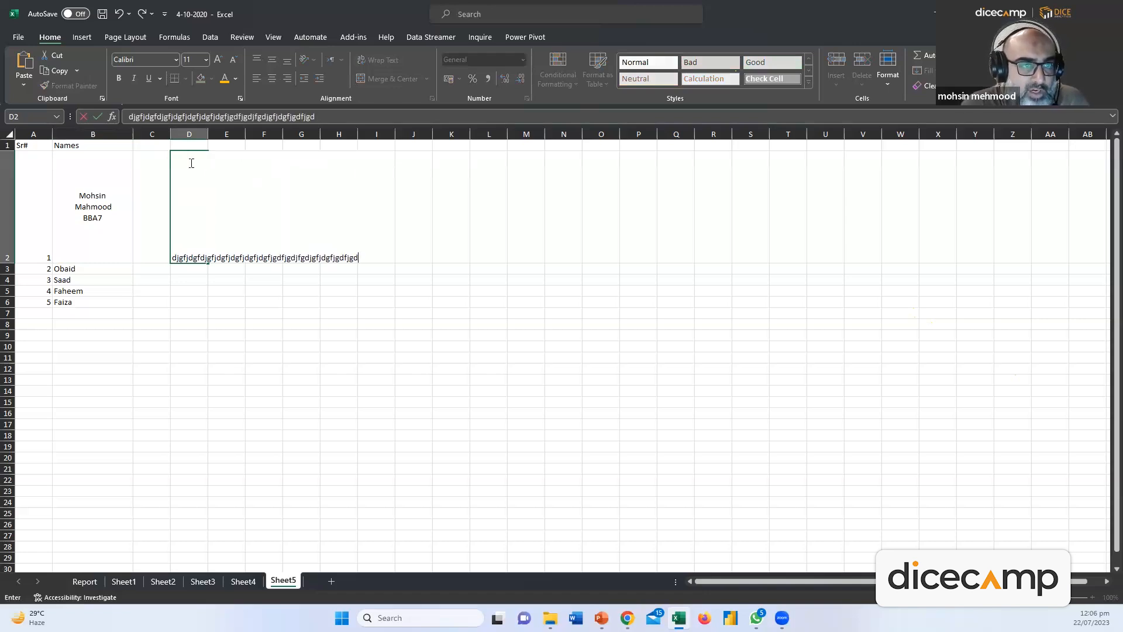
click(226, 315)
click(268, 389)
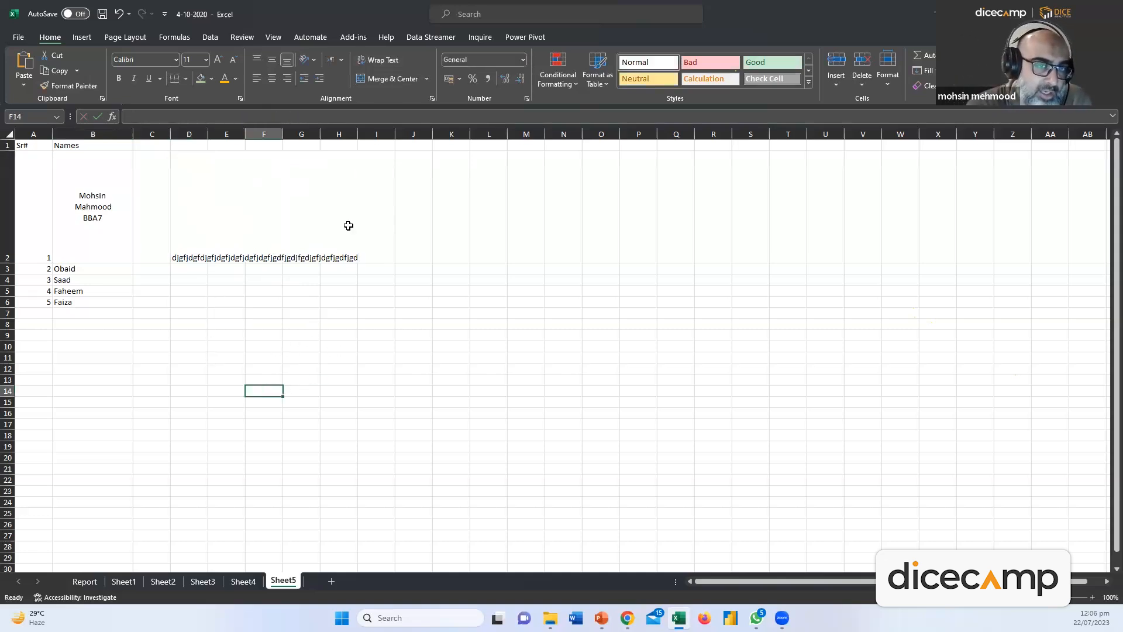
click(190, 193)
drag(247, 197, 390, 211)
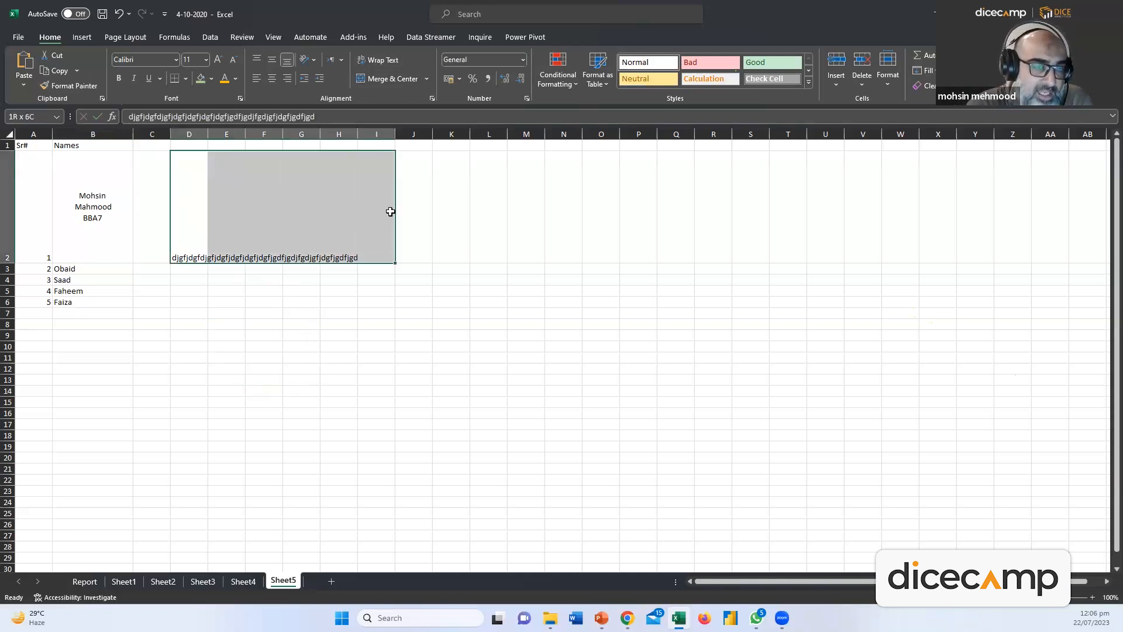
click(213, 279)
double_click(190, 216)
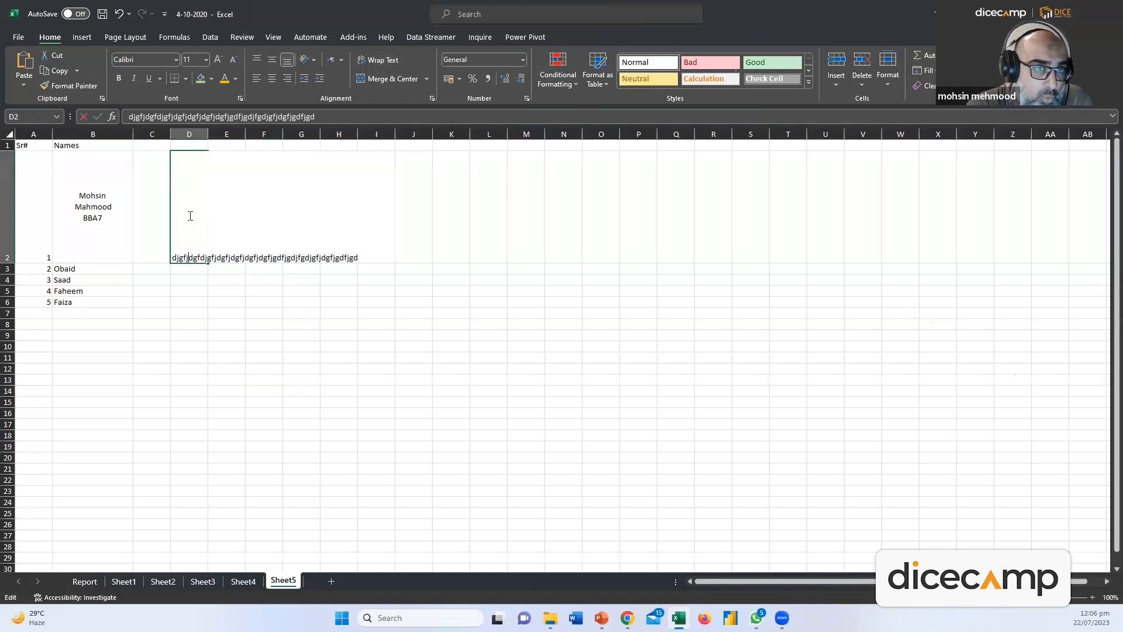
key(Escape)
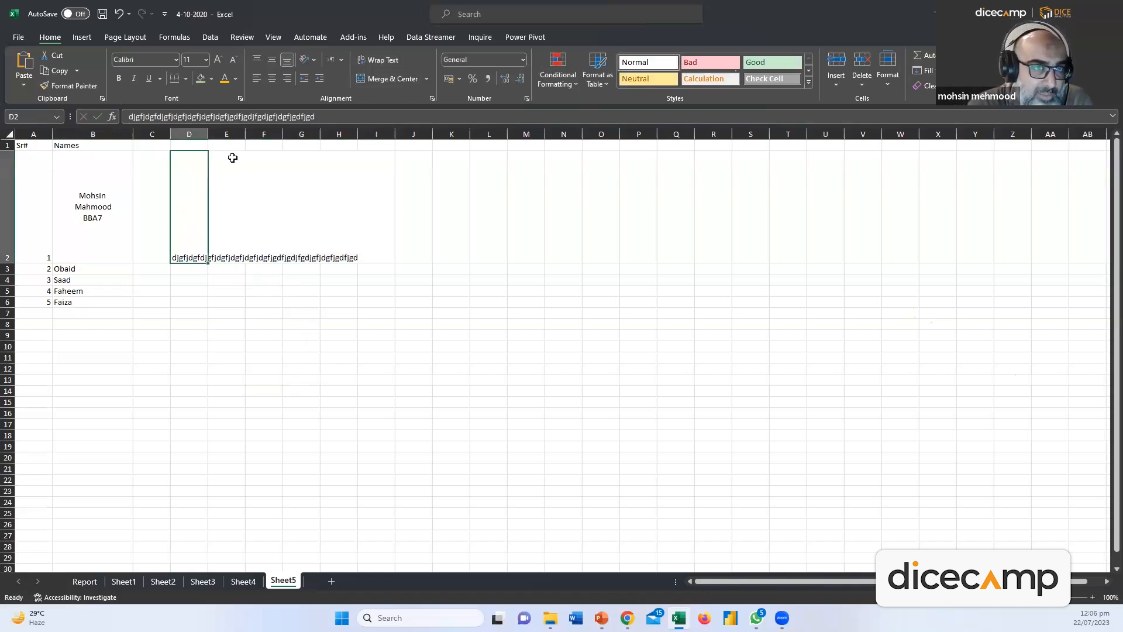
click(228, 205)
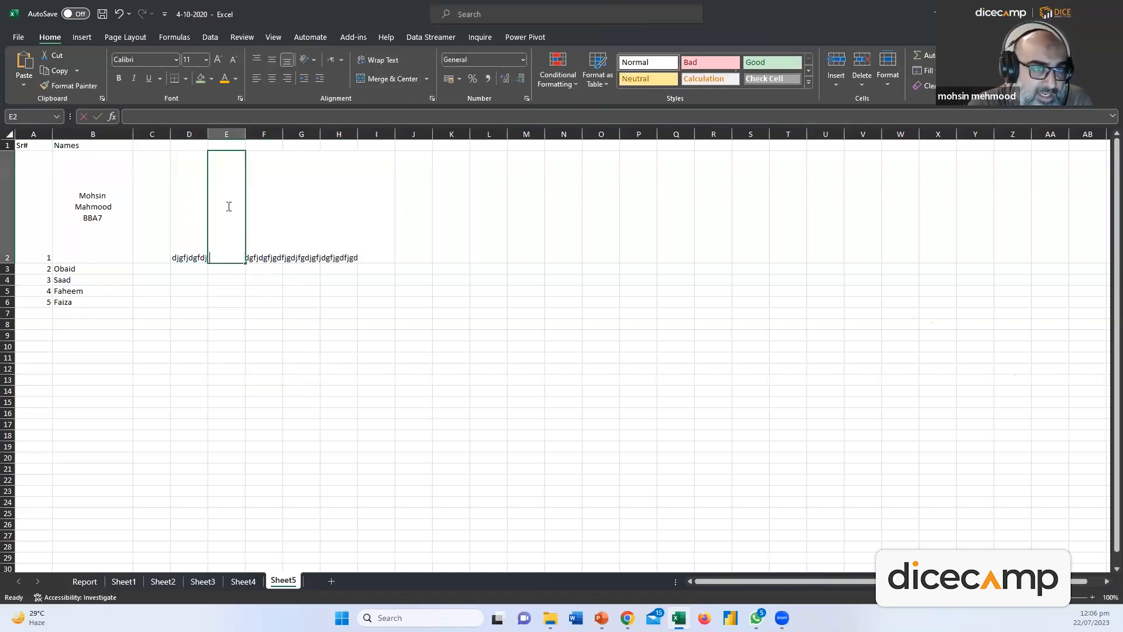
double_click(226, 144)
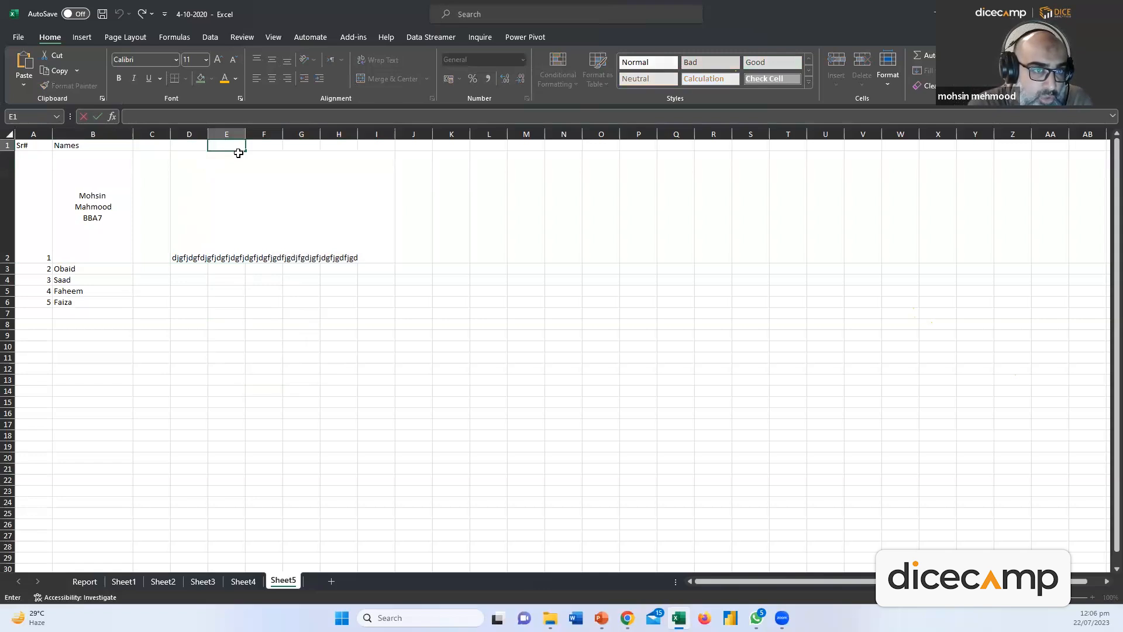
key(Escape)
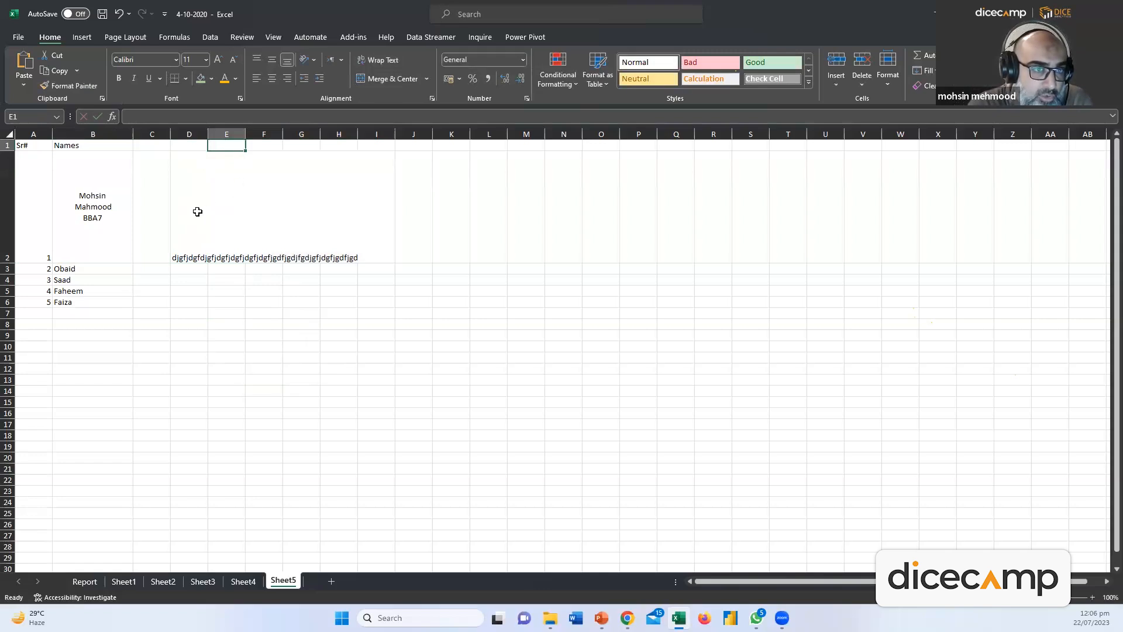
Widen column D and wrap D2's text within the cell
click(299, 232)
drag(208, 139, 246, 141)
click(302, 347)
click(237, 257)
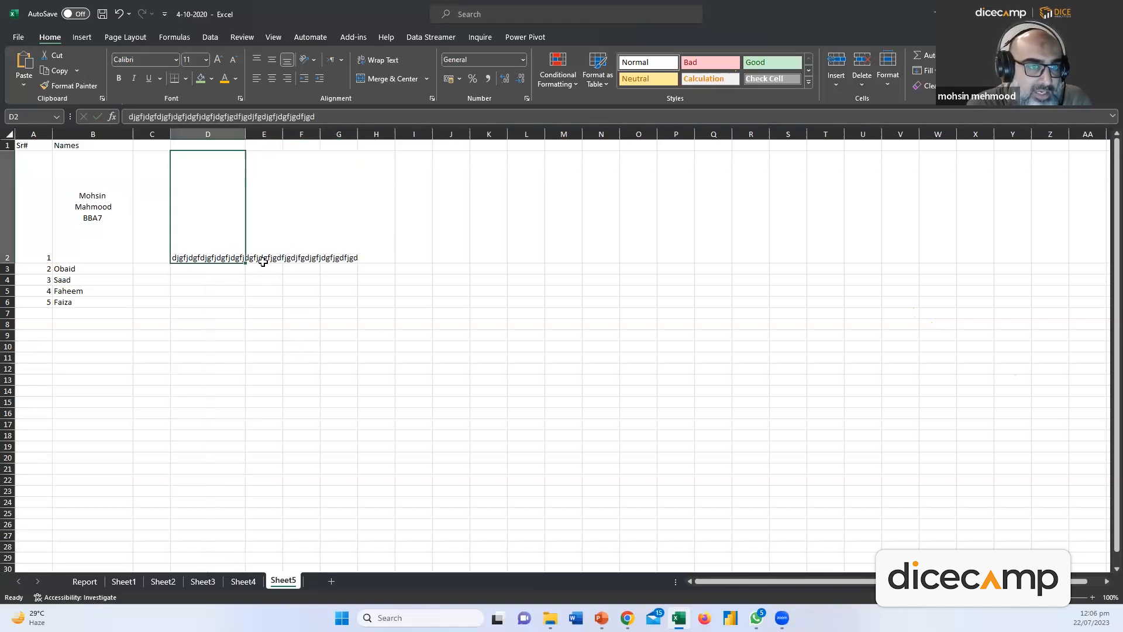
click(385, 61)
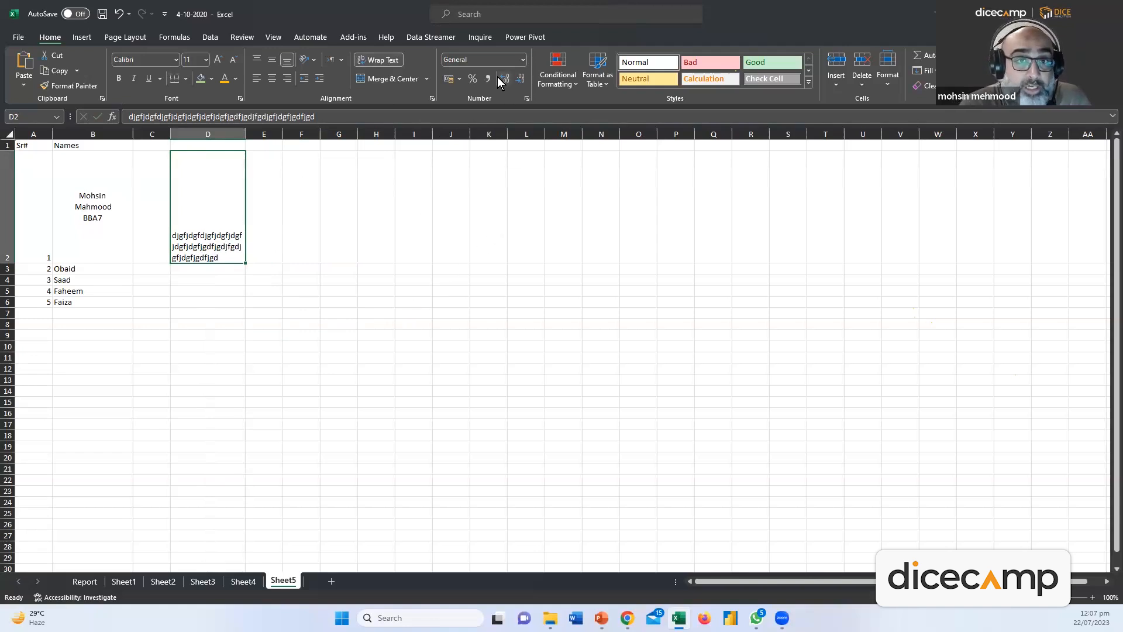
click(522, 59)
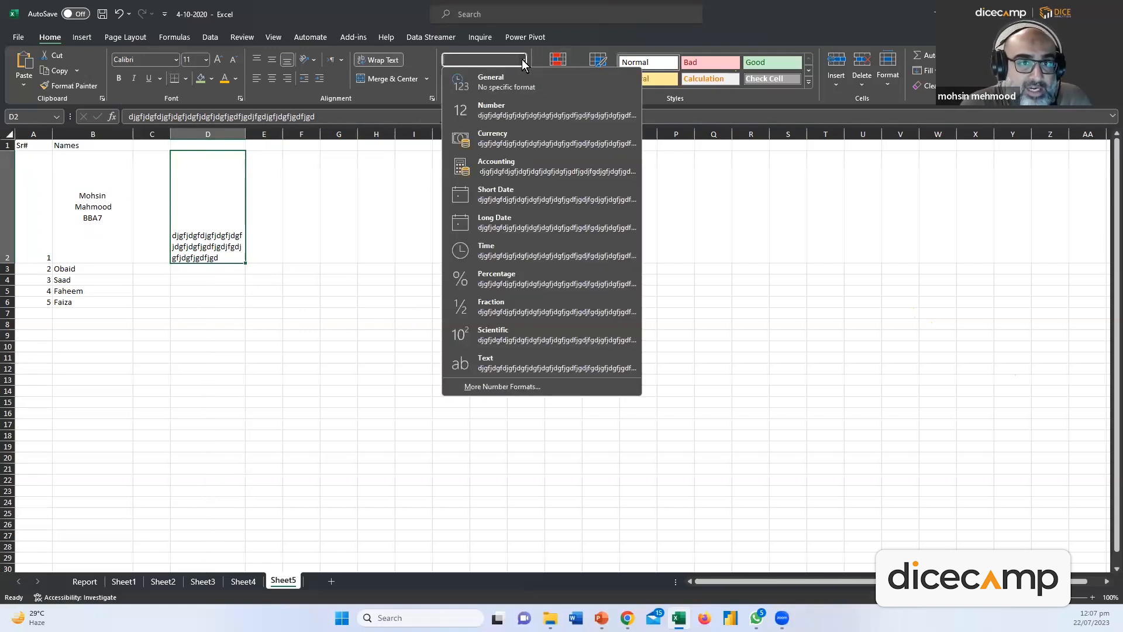
click(54, 240)
On the Report sheet, format the Order Date column B as Short Date
click(84, 581)
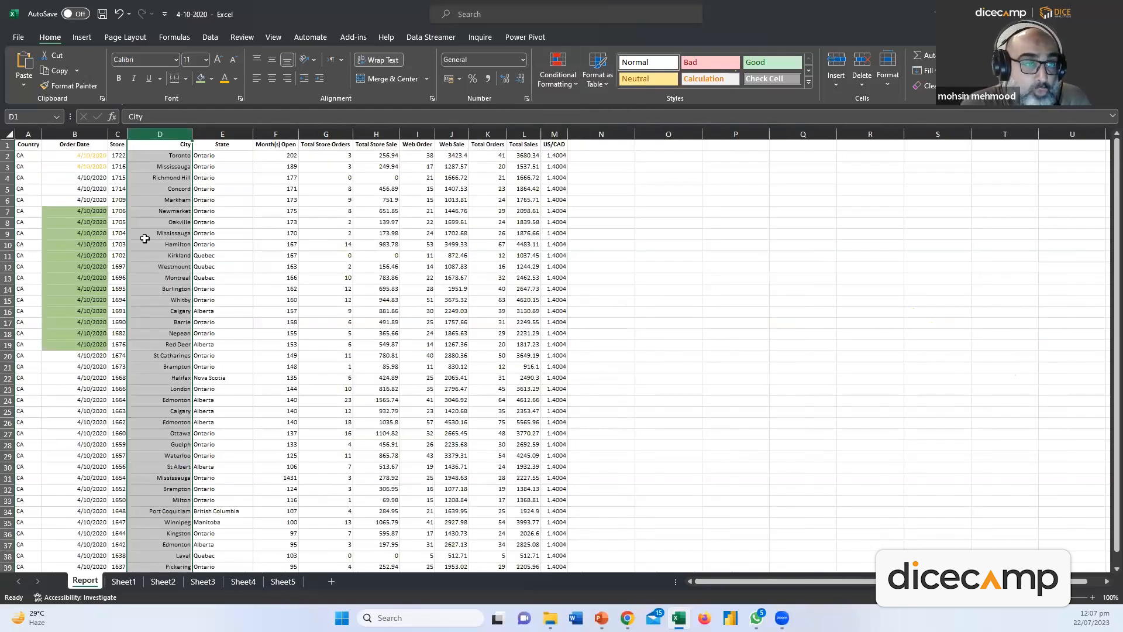
click(85, 134)
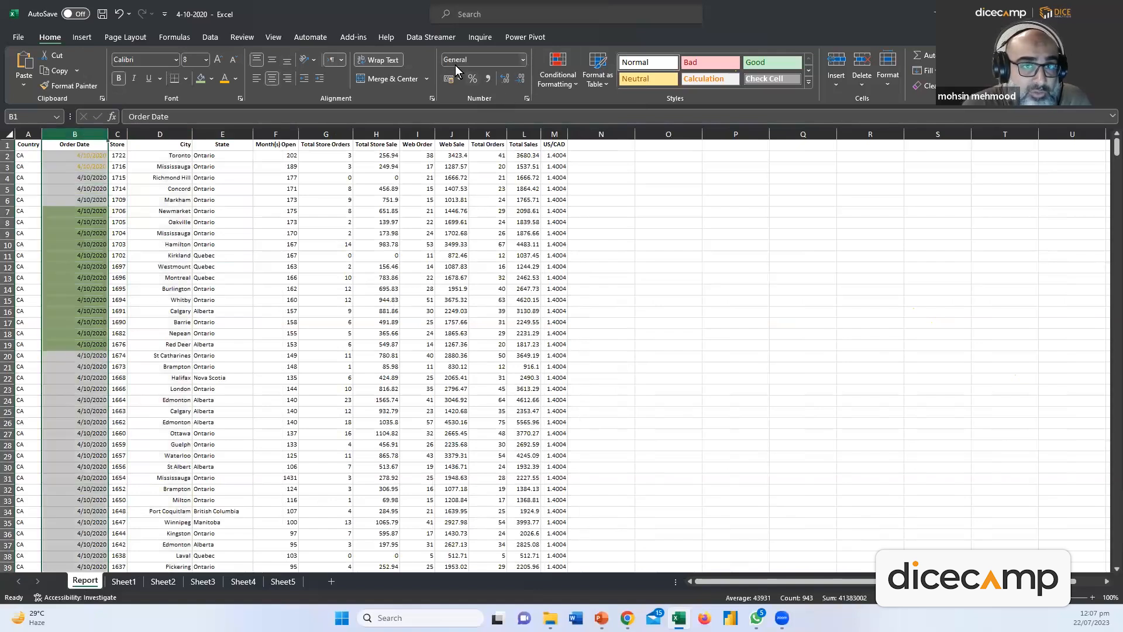
click(522, 60)
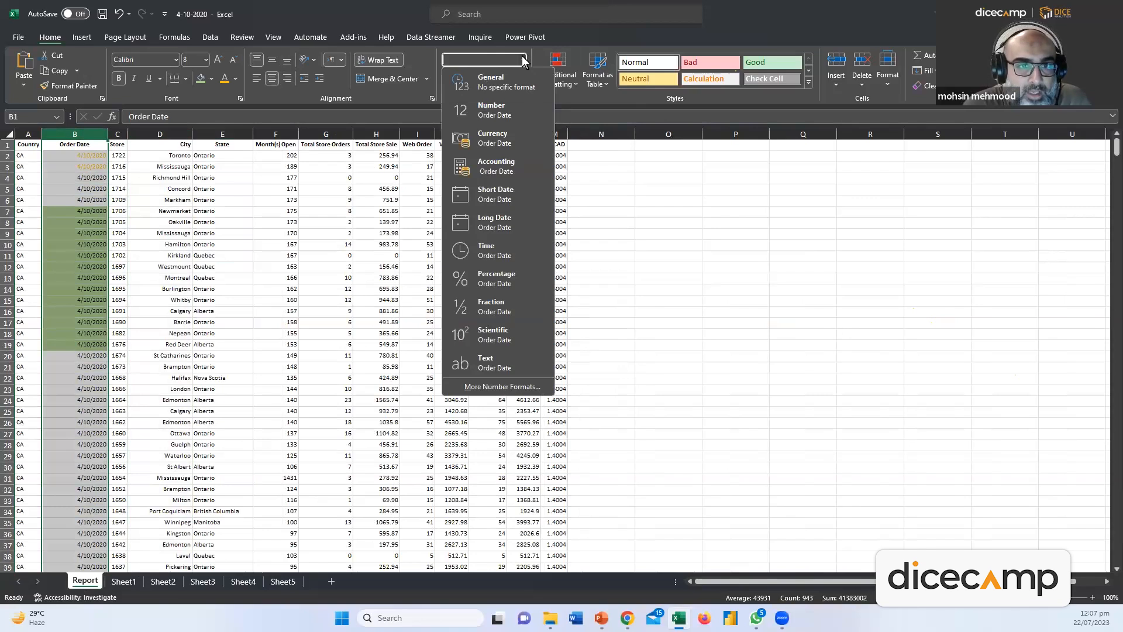
click(506, 196)
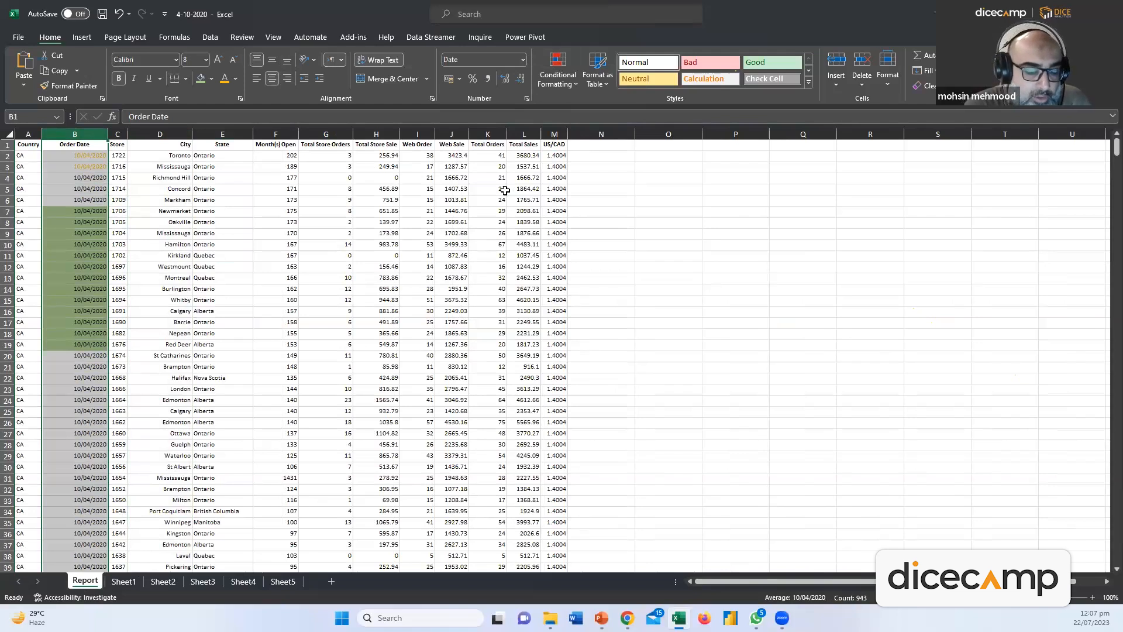
key(ctrl+z)
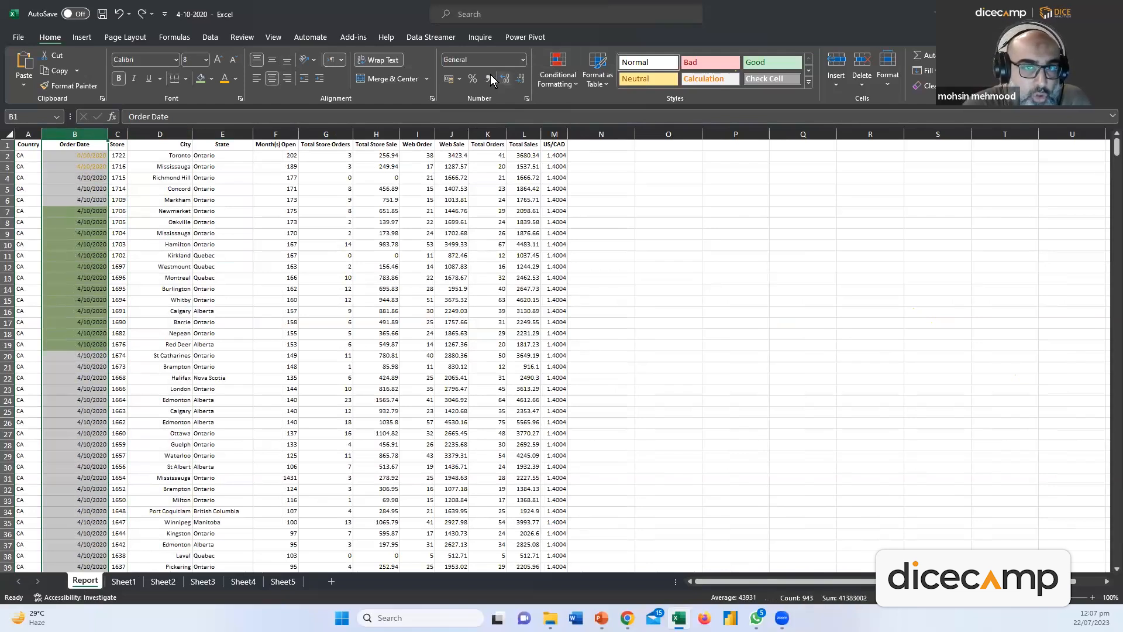
click(144, 13)
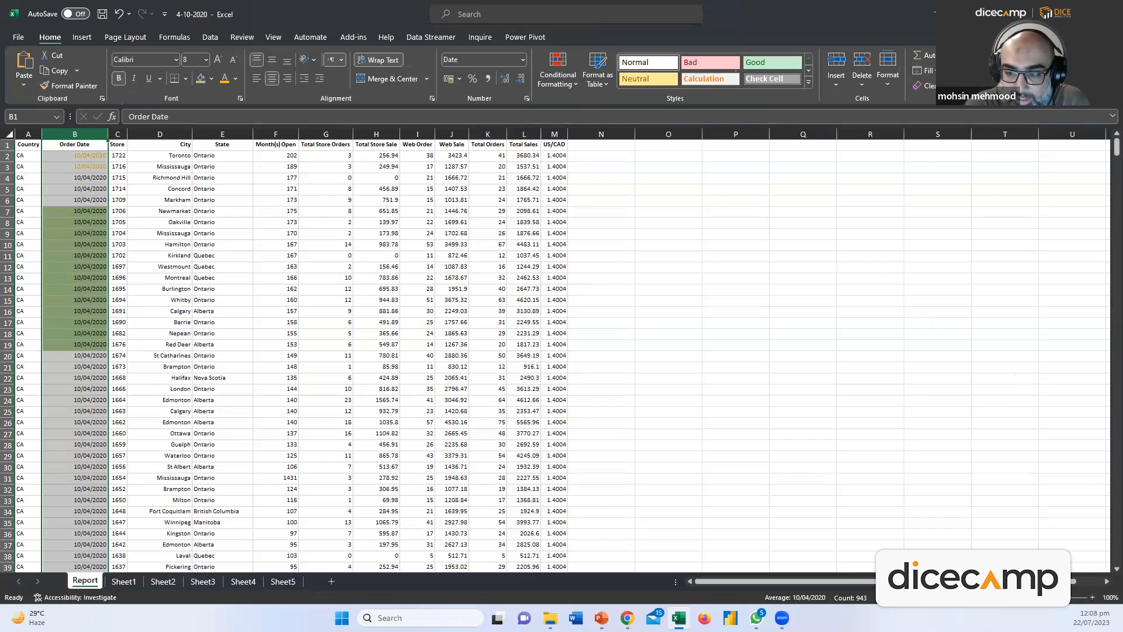
Widen the Store column C
click(94, 177)
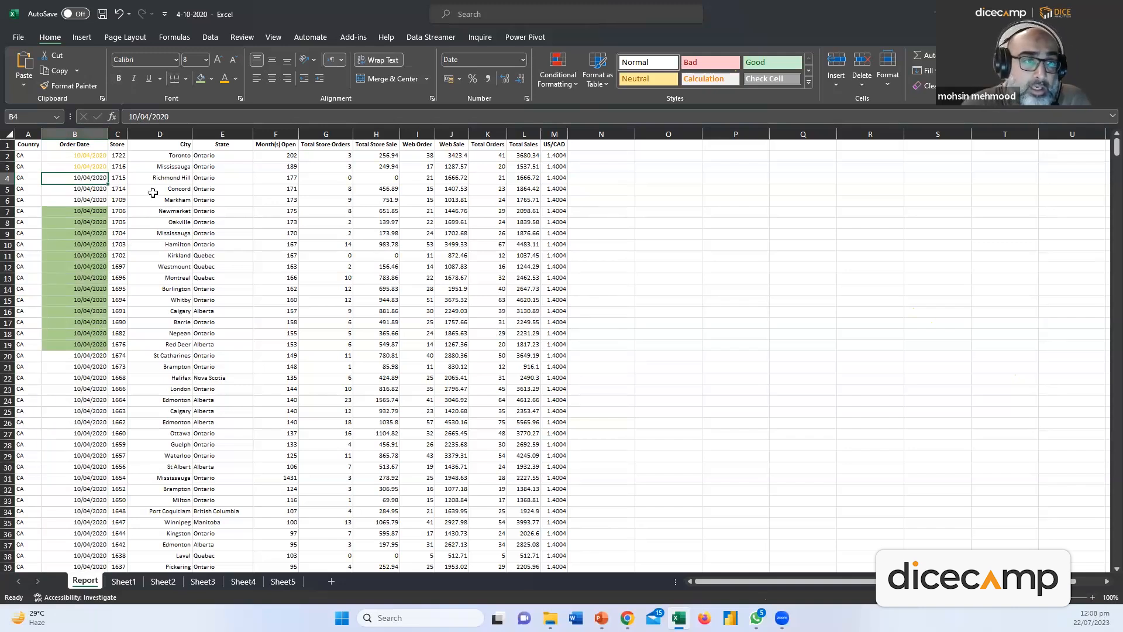
click(119, 134)
drag(127, 134, 173, 134)
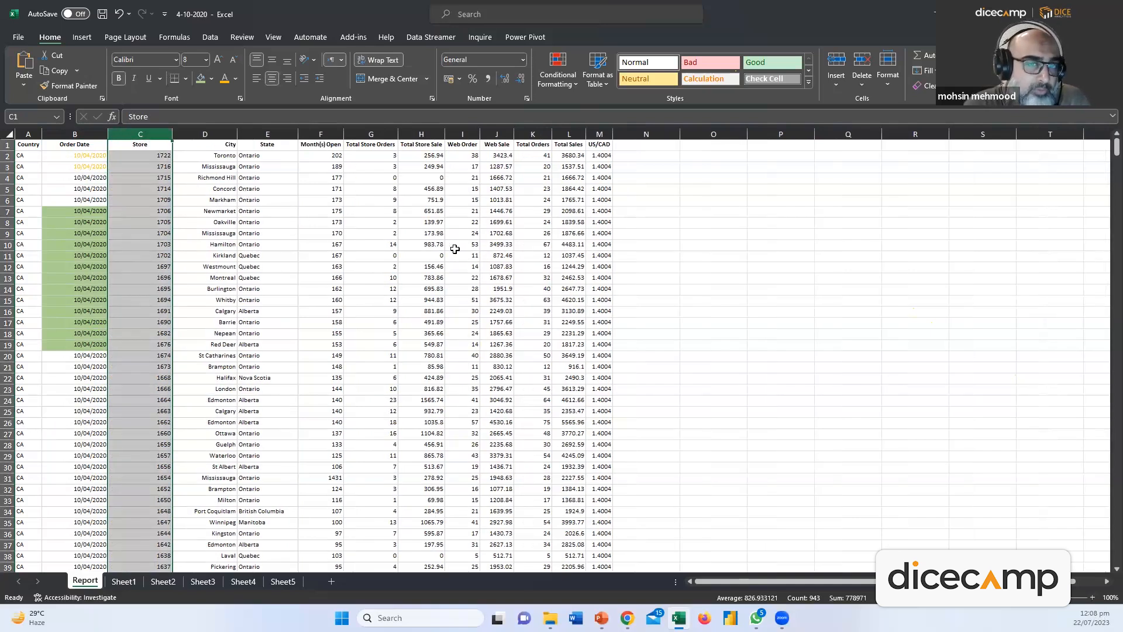
click(432, 134)
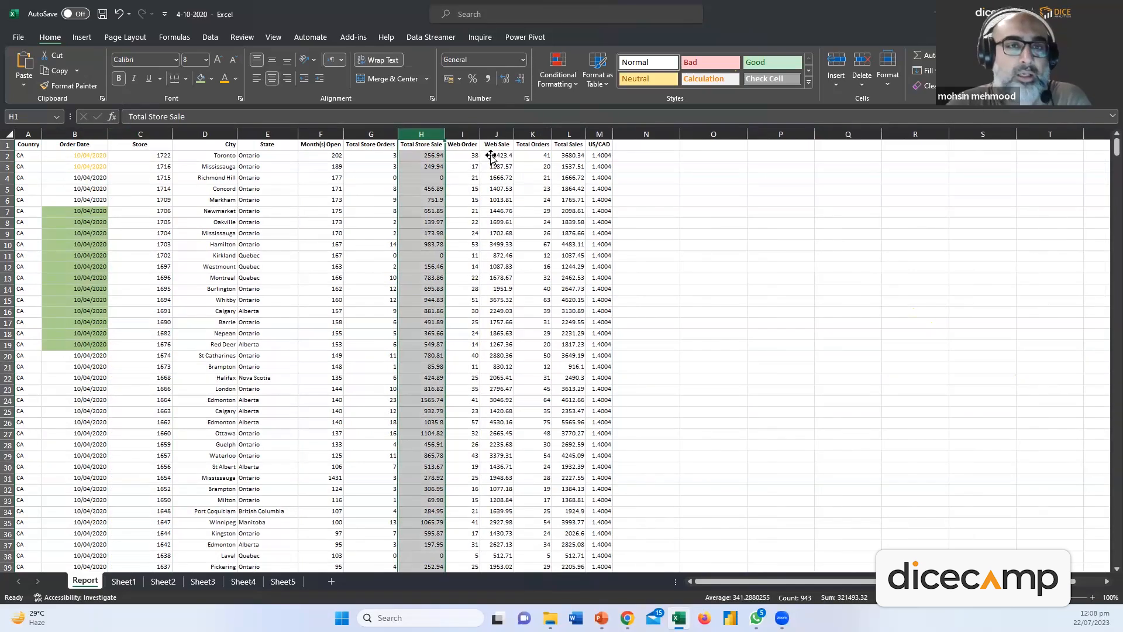
click(523, 60)
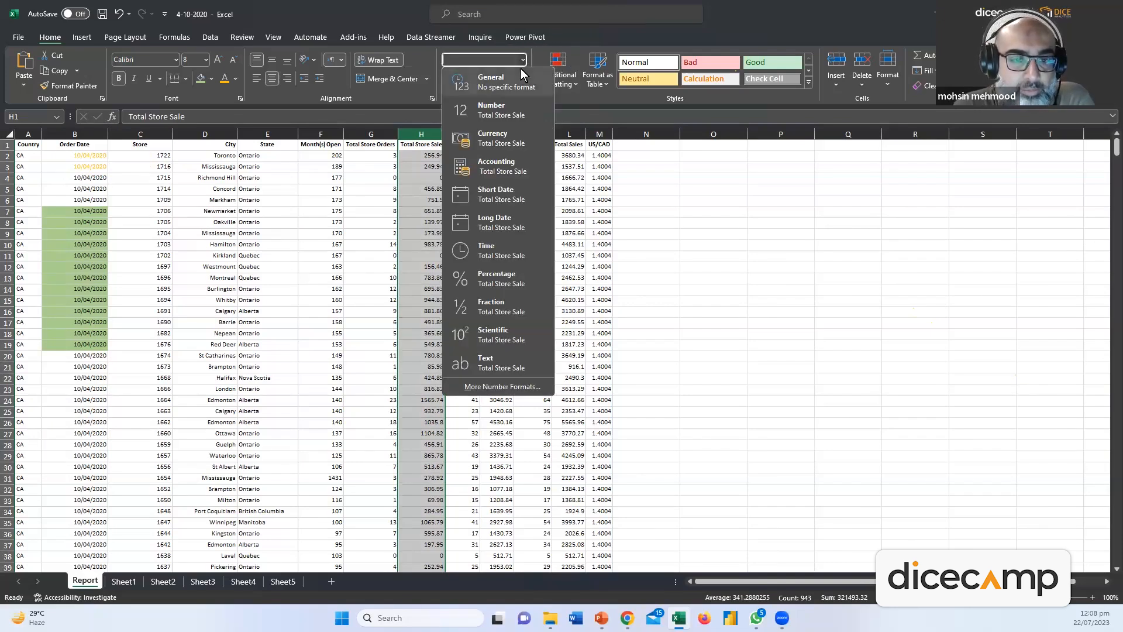
click(498, 301)
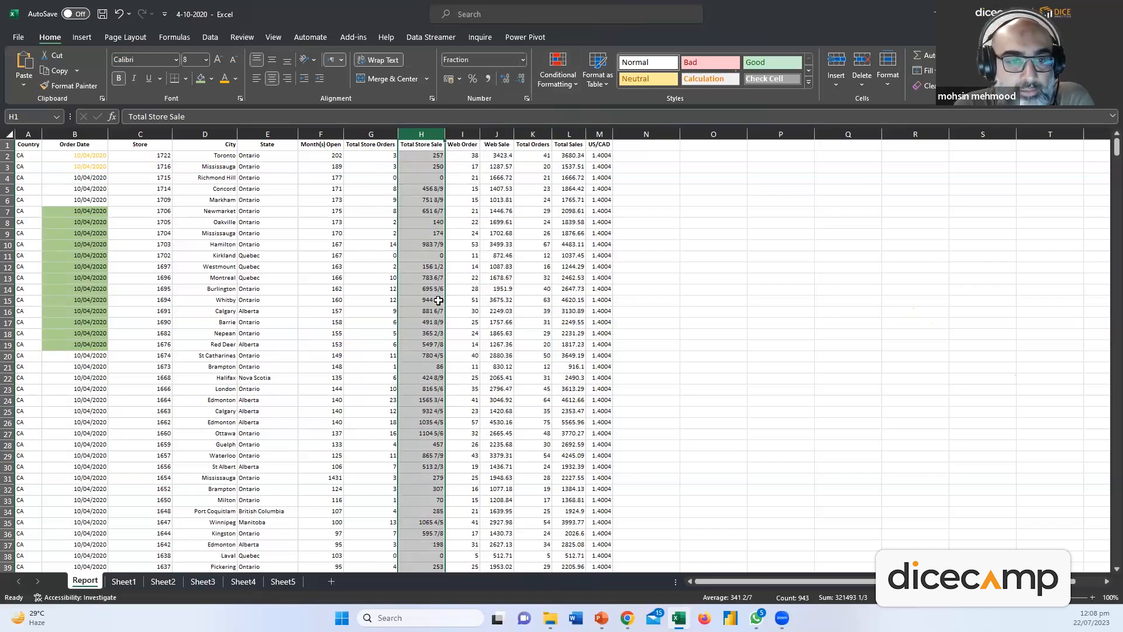
key(ctrl+z)
click(519, 61)
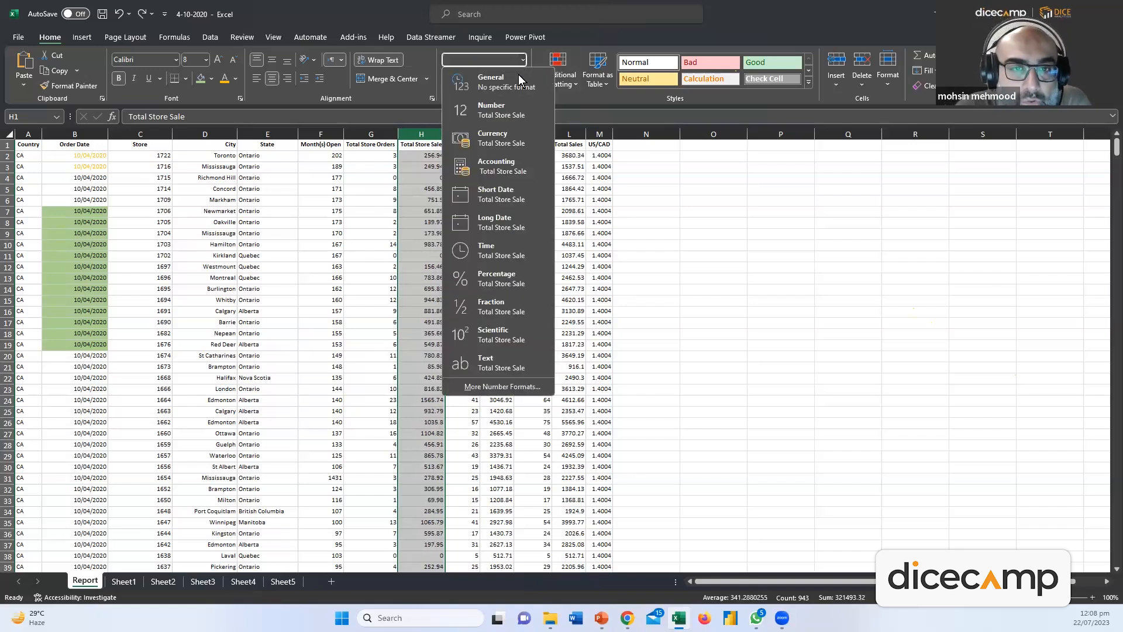
click(509, 105)
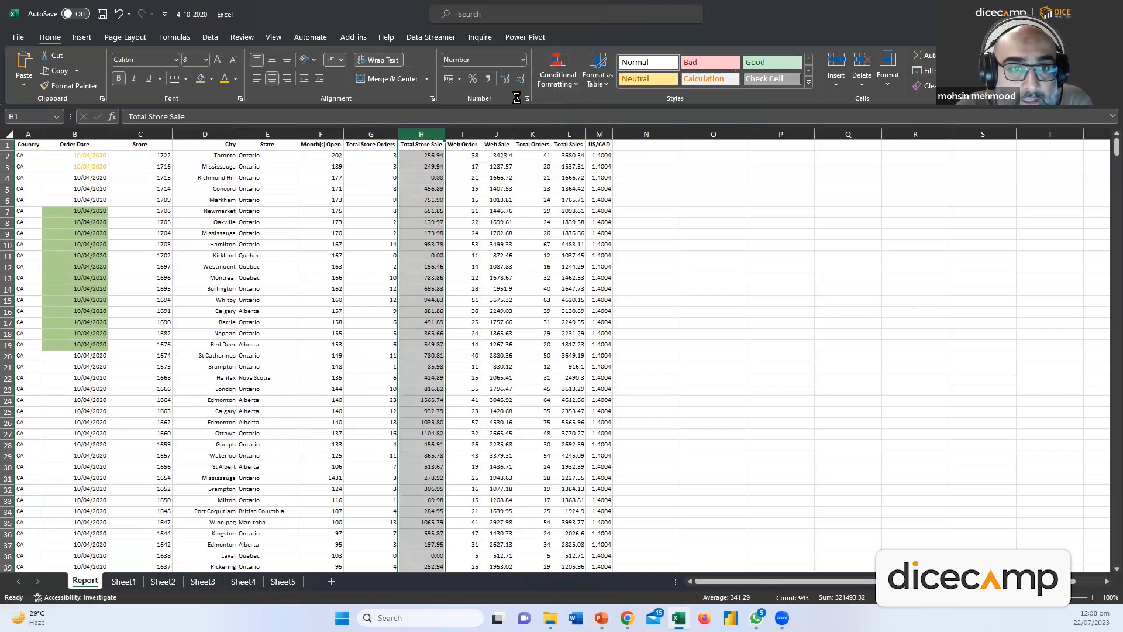
click(524, 60)
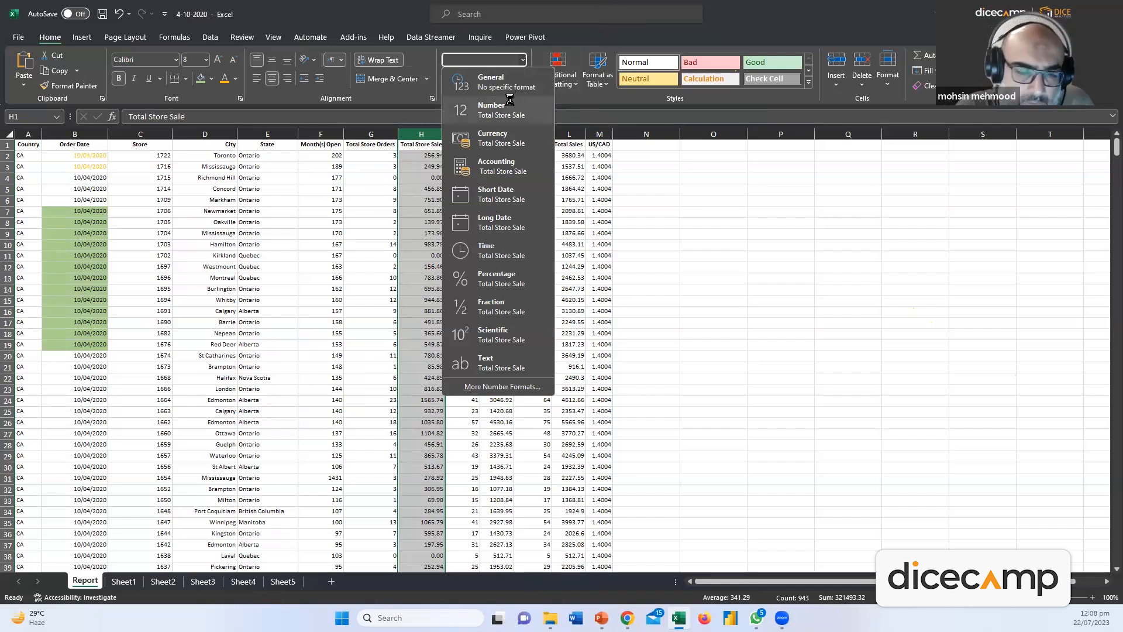
click(504, 157)
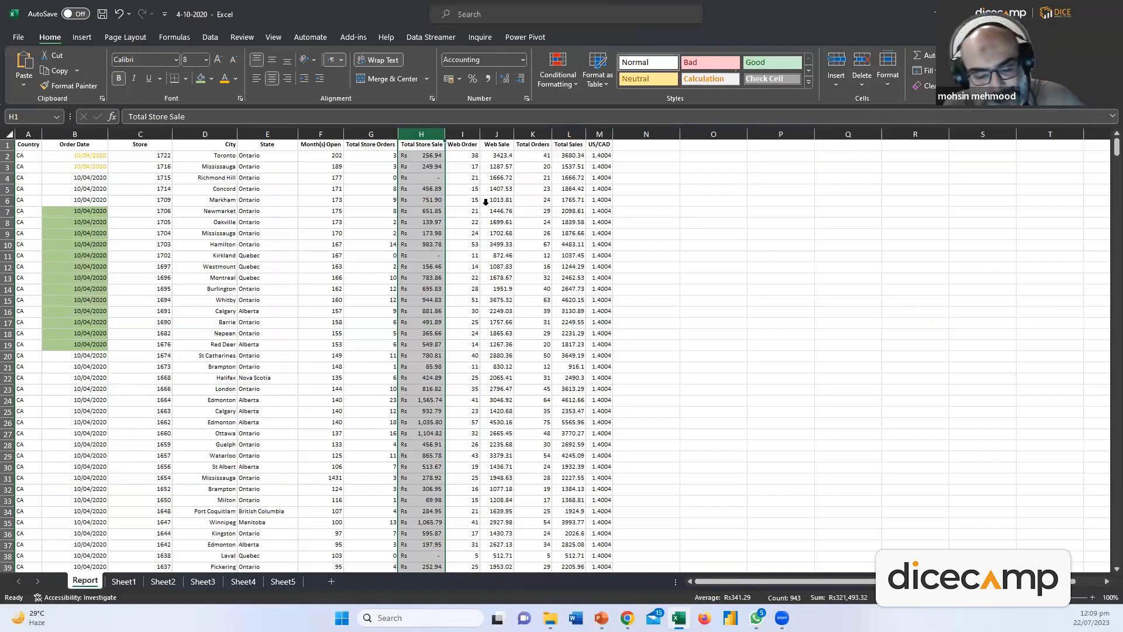
click(523, 60)
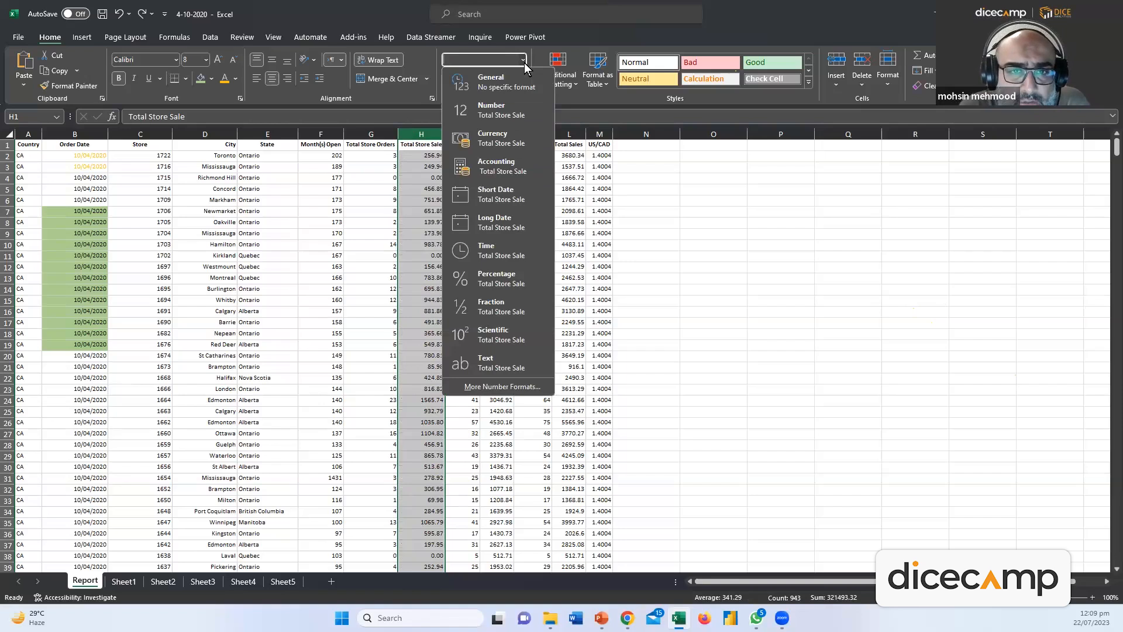
click(512, 107)
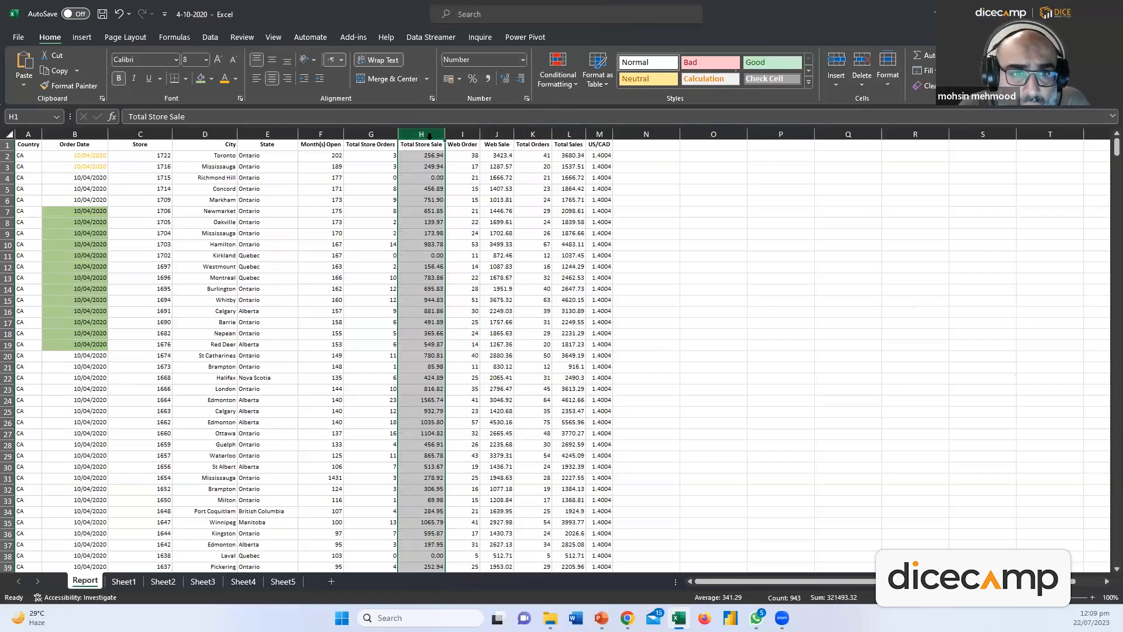
click(523, 60)
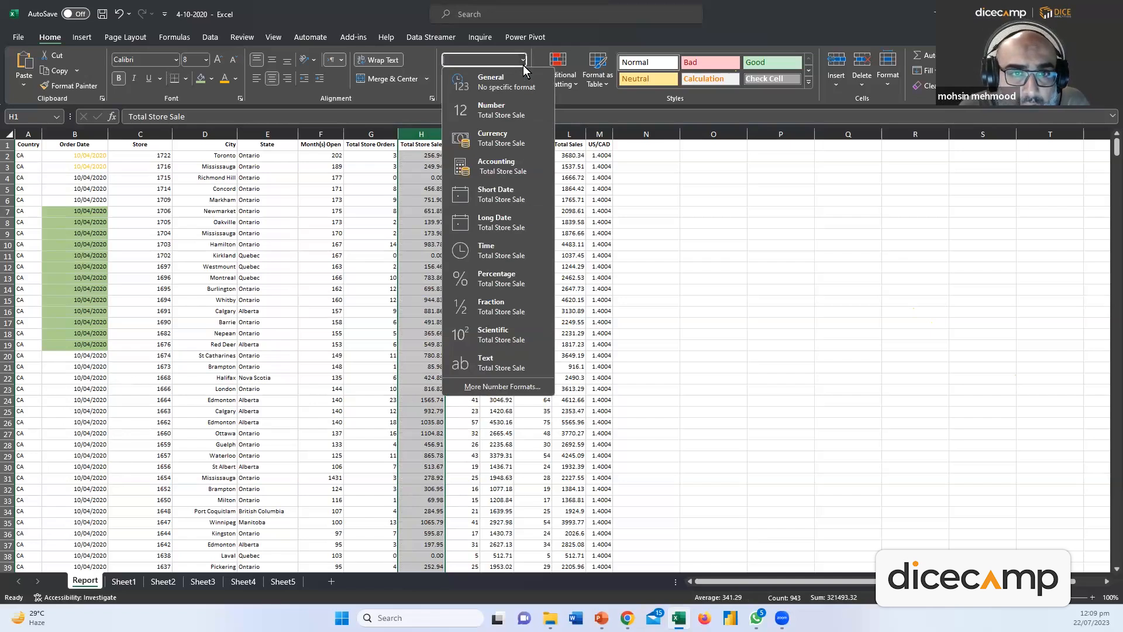
click(513, 78)
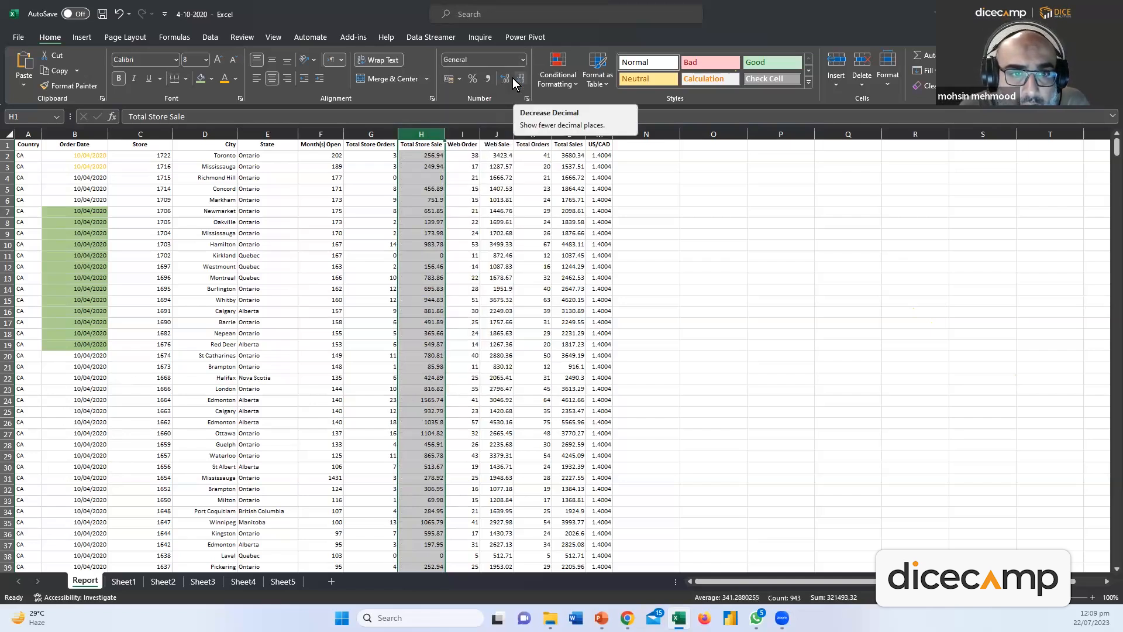
click(522, 60)
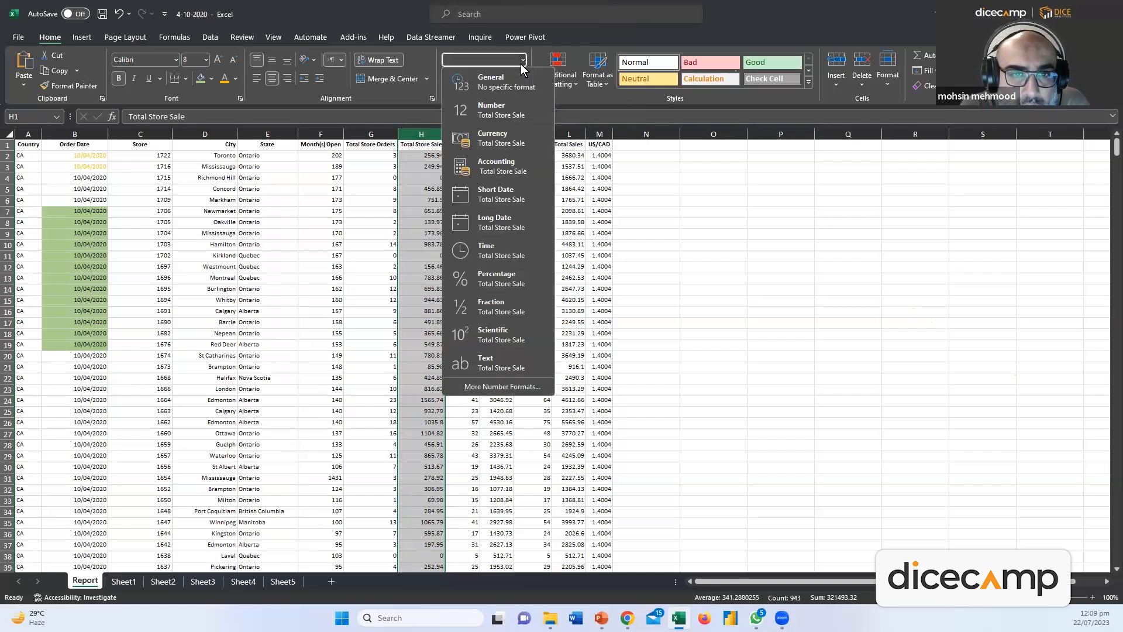
click(502, 386)
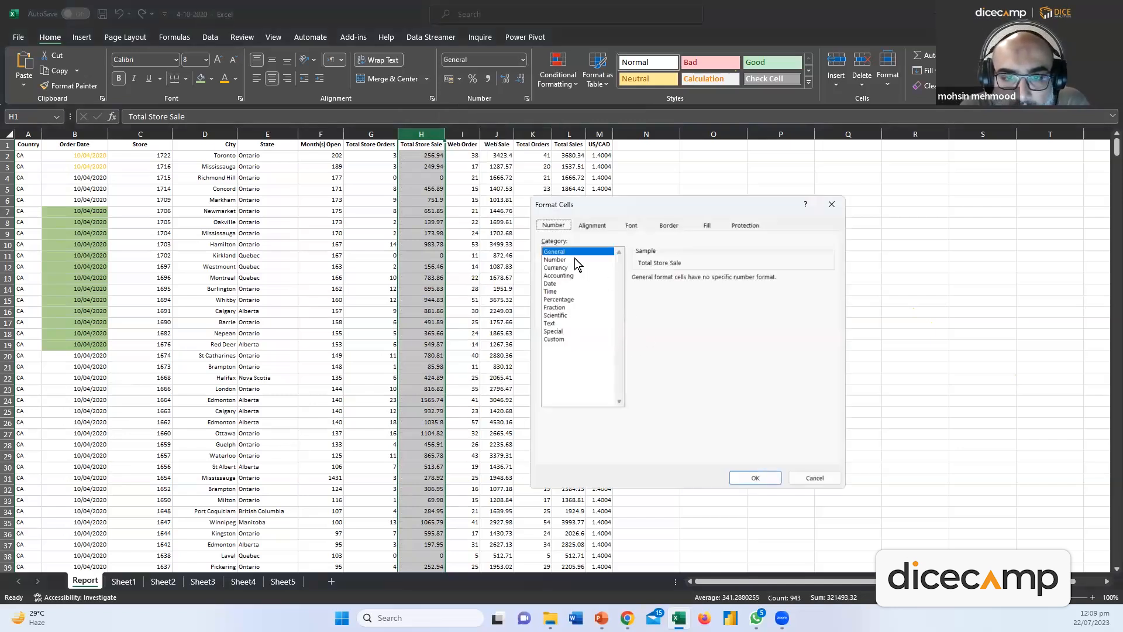
Format Total Store Sale as Number with 0 decimal places
click(576, 260)
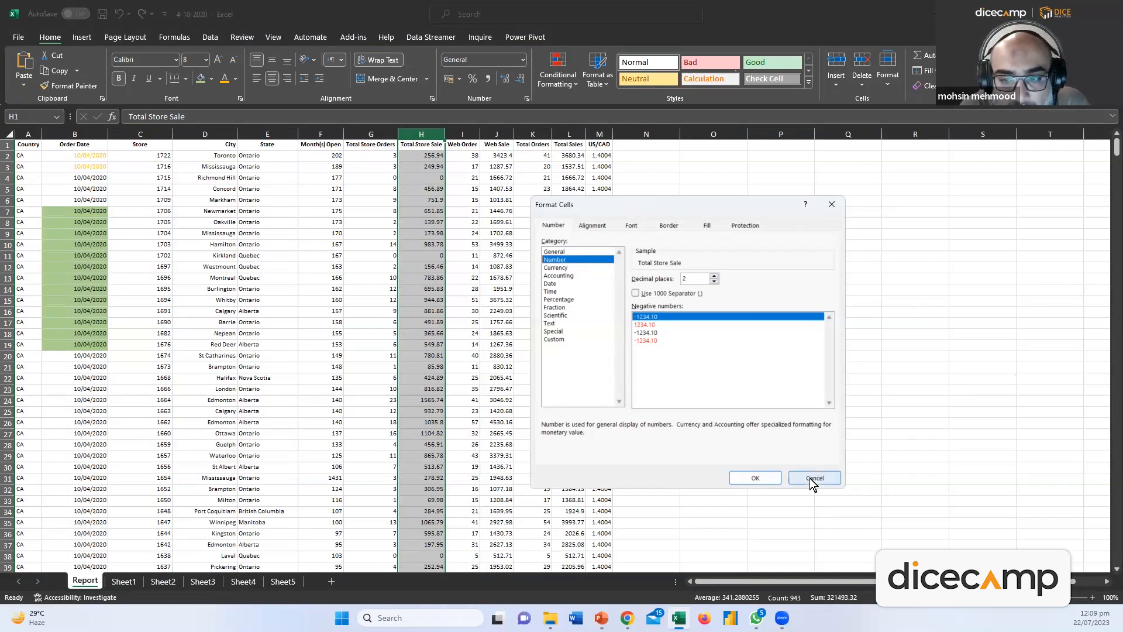
click(714, 282)
click(714, 282)
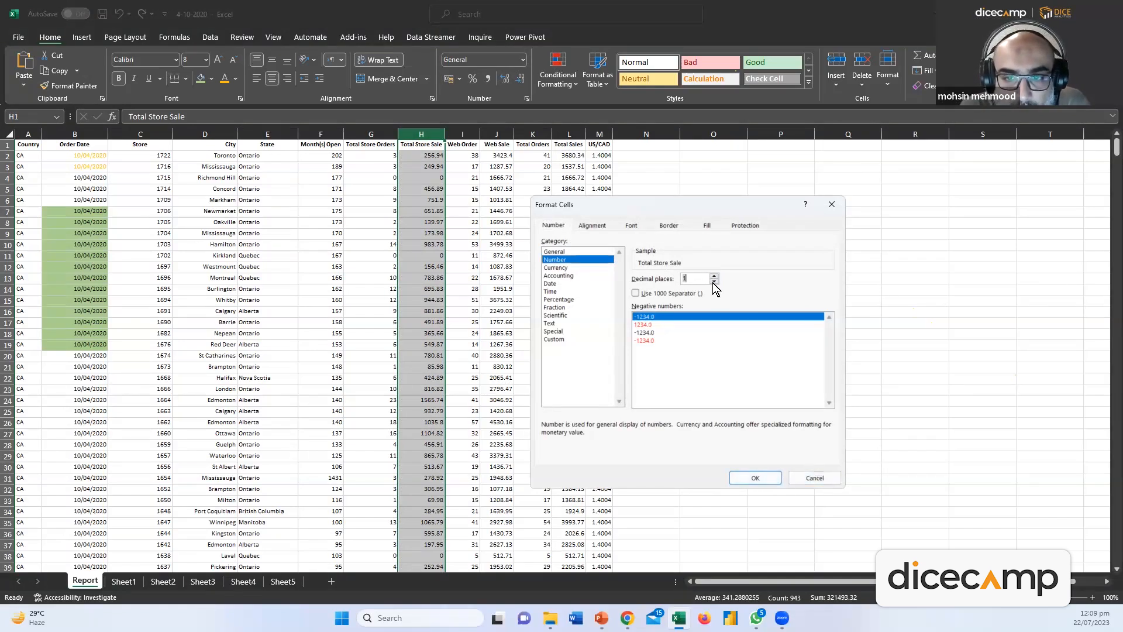
click(756, 478)
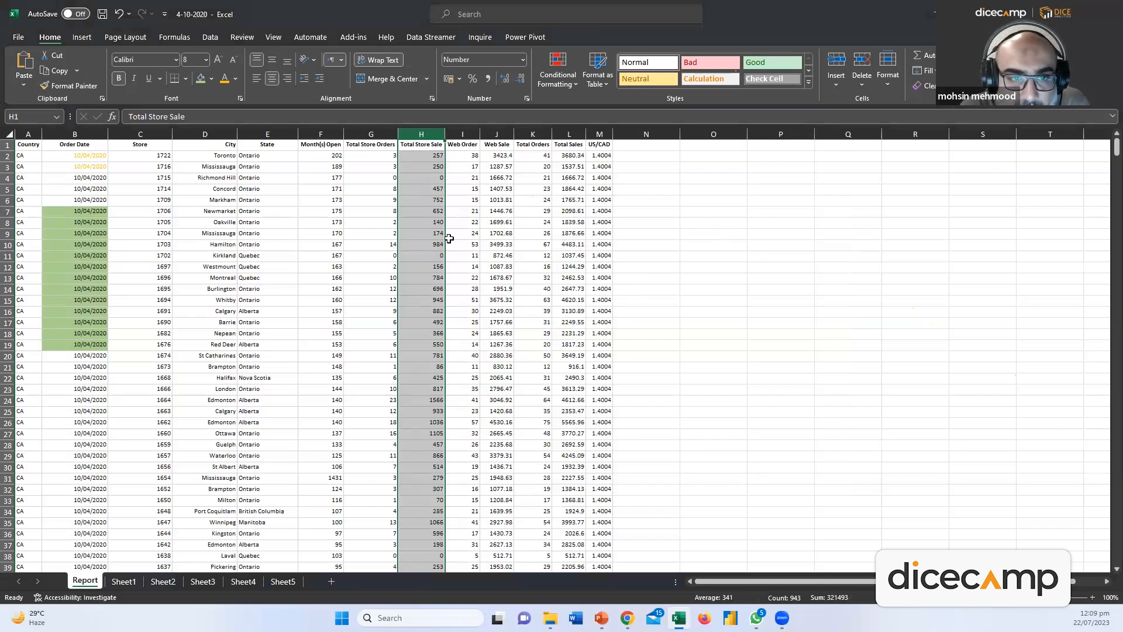
Undo the whole-number format and apply the Number format to column H instead
key(ctrl+z)
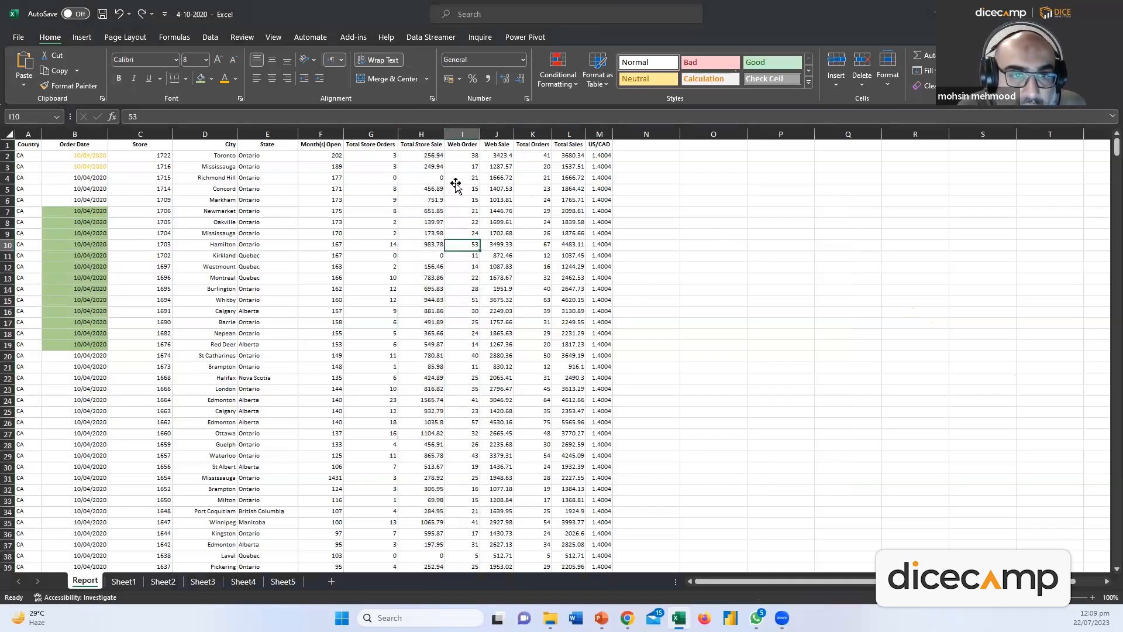
click(434, 134)
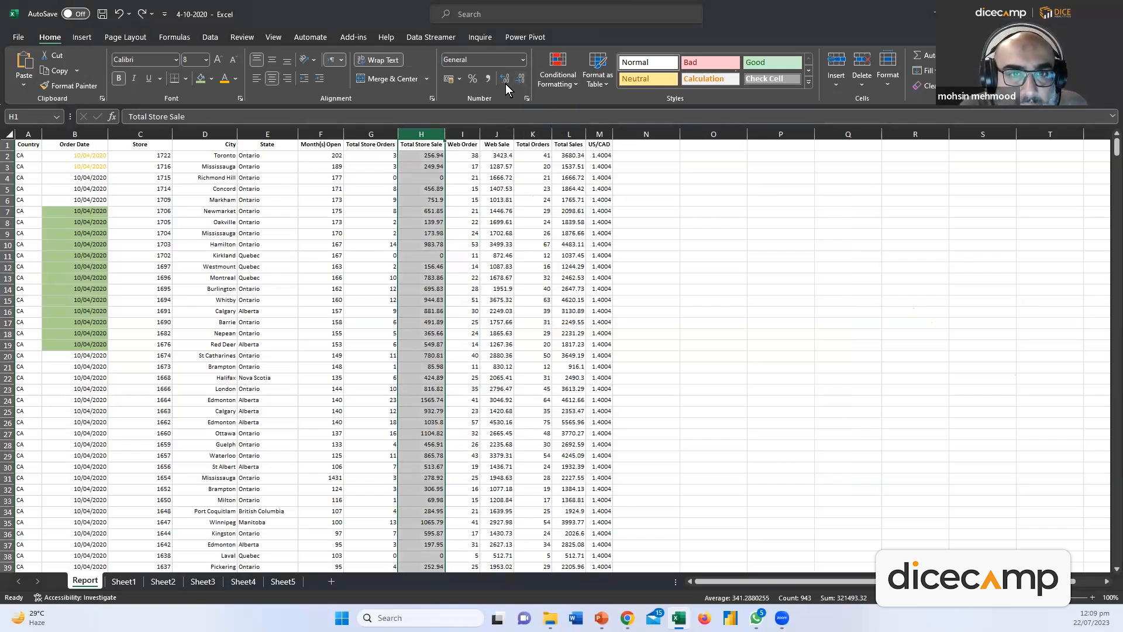
click(465, 233)
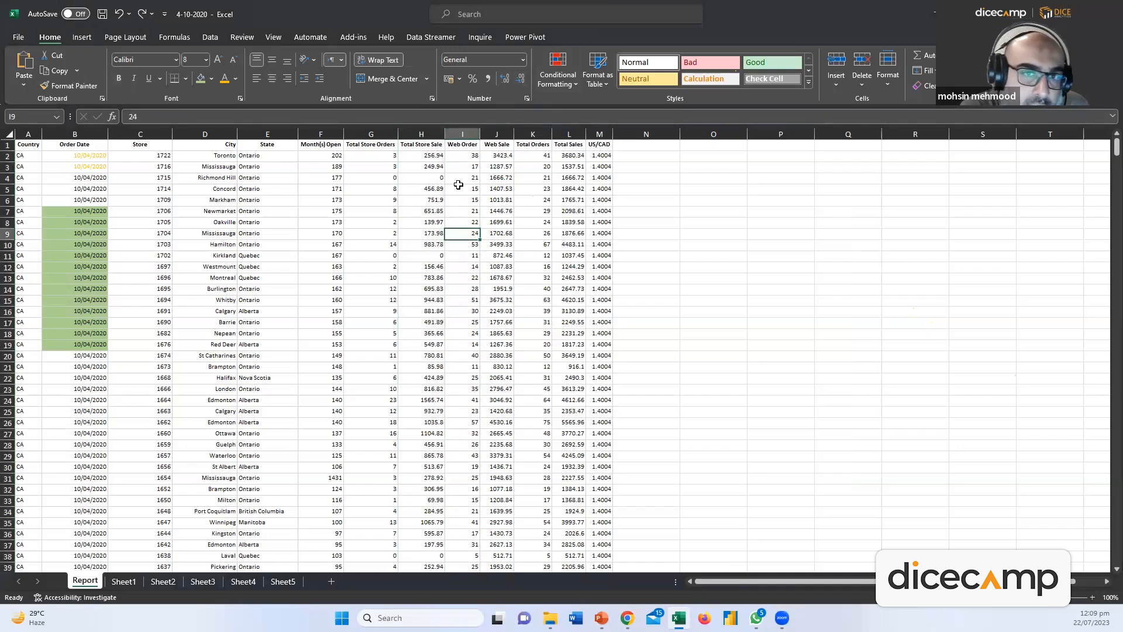
click(433, 143)
click(435, 134)
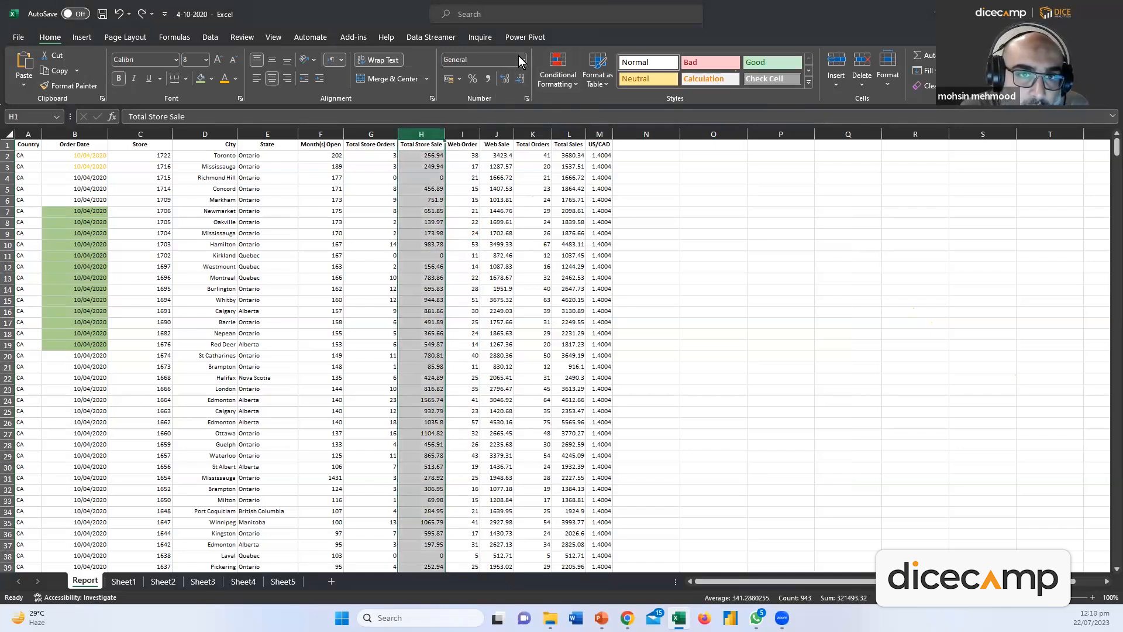
click(522, 60)
click(501, 111)
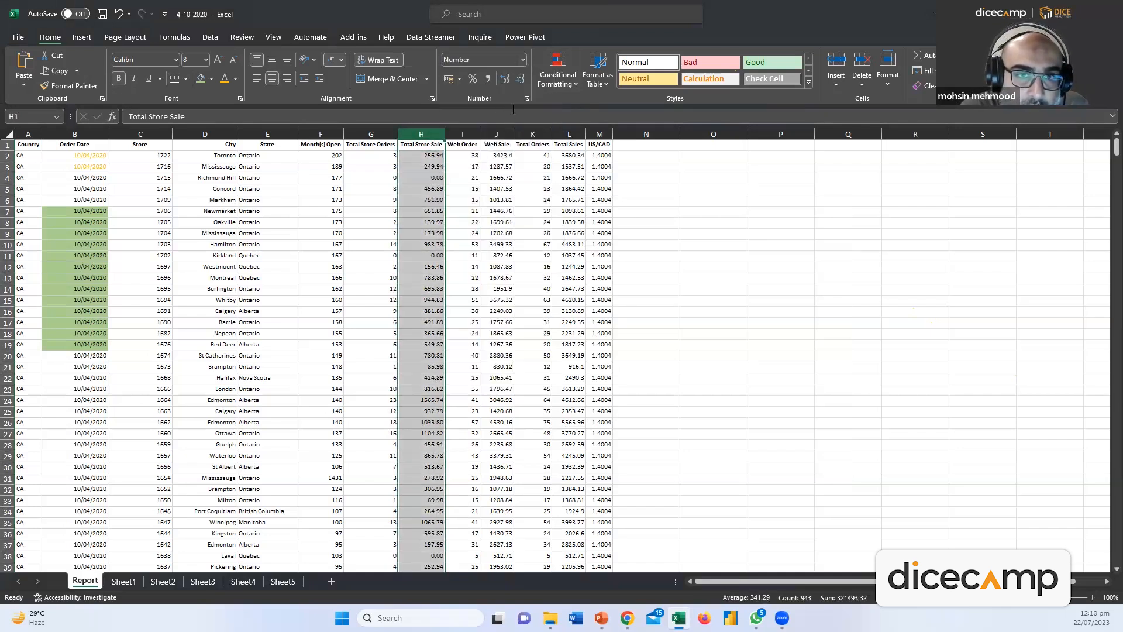
Adjust the Total Store Sale decimals up and back down, leaving two decimal places
click(520, 82)
click(504, 79)
click(504, 79)
click(504, 79)
click(504, 79)
click(504, 80)
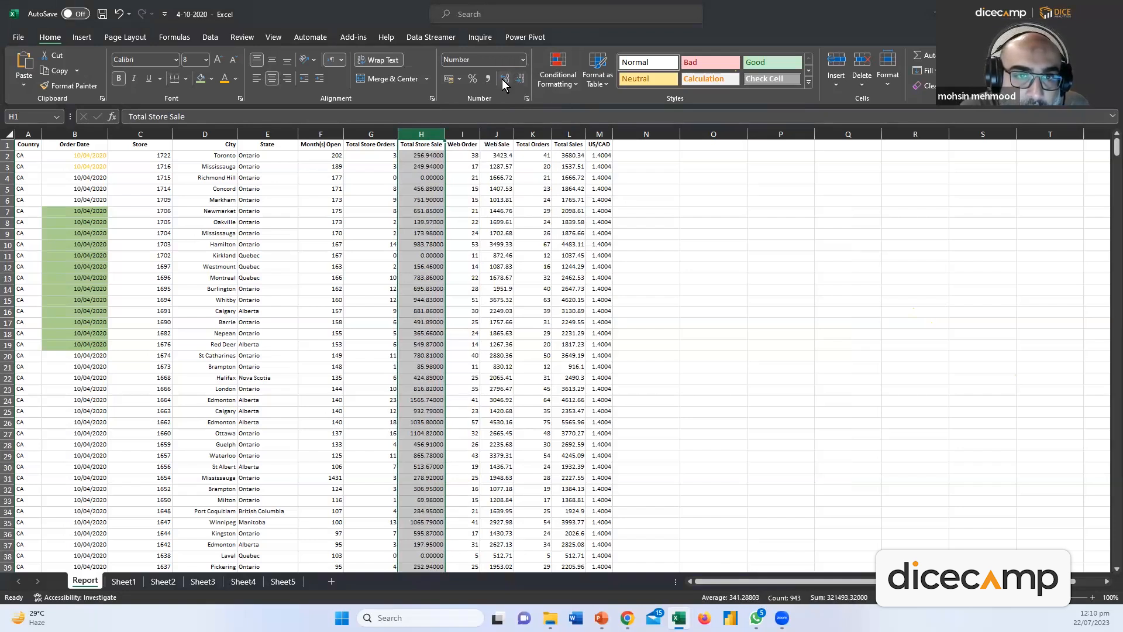
click(518, 82)
click(517, 80)
click(517, 81)
click(516, 79)
Give the Total Store Sale column (H) accounting format with $ English (United States)
click(530, 200)
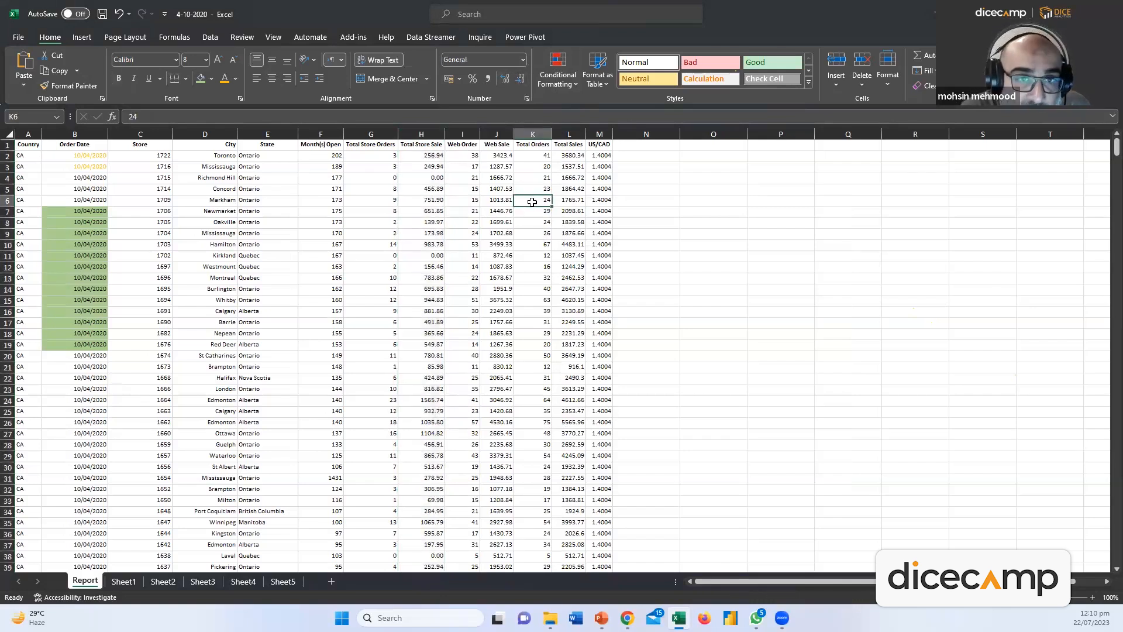
click(437, 135)
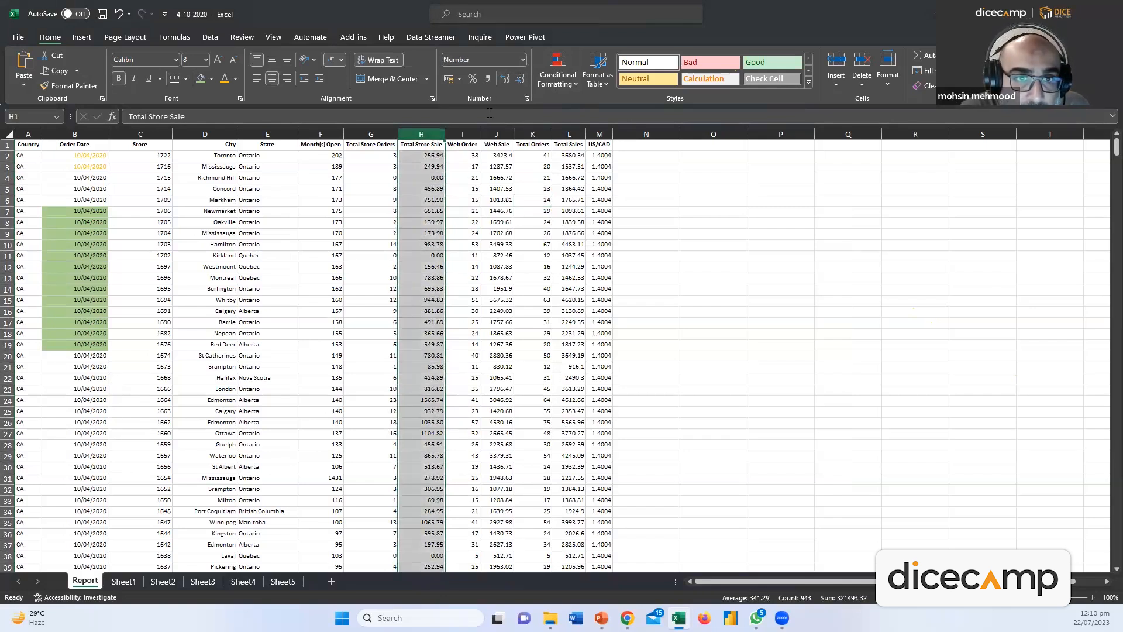
click(487, 78)
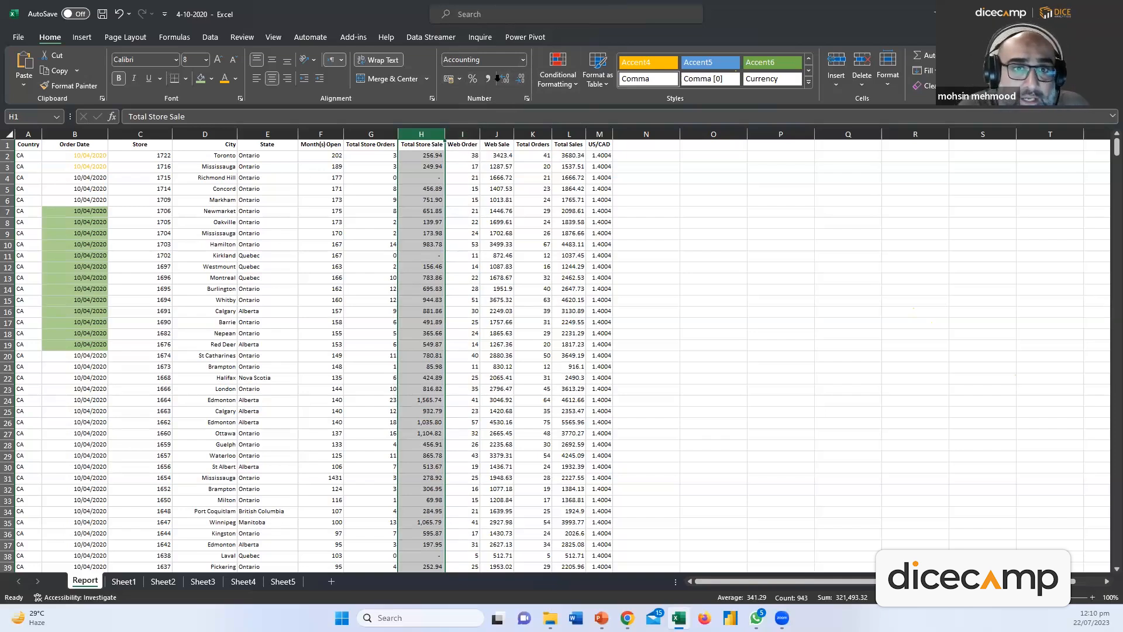
click(461, 79)
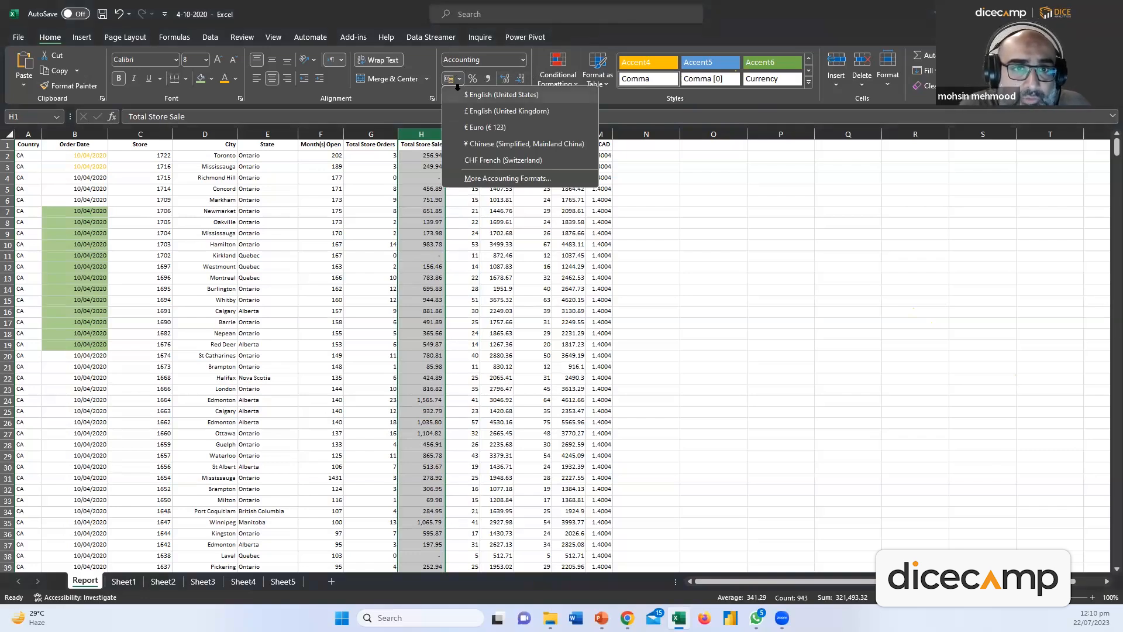
click(460, 78)
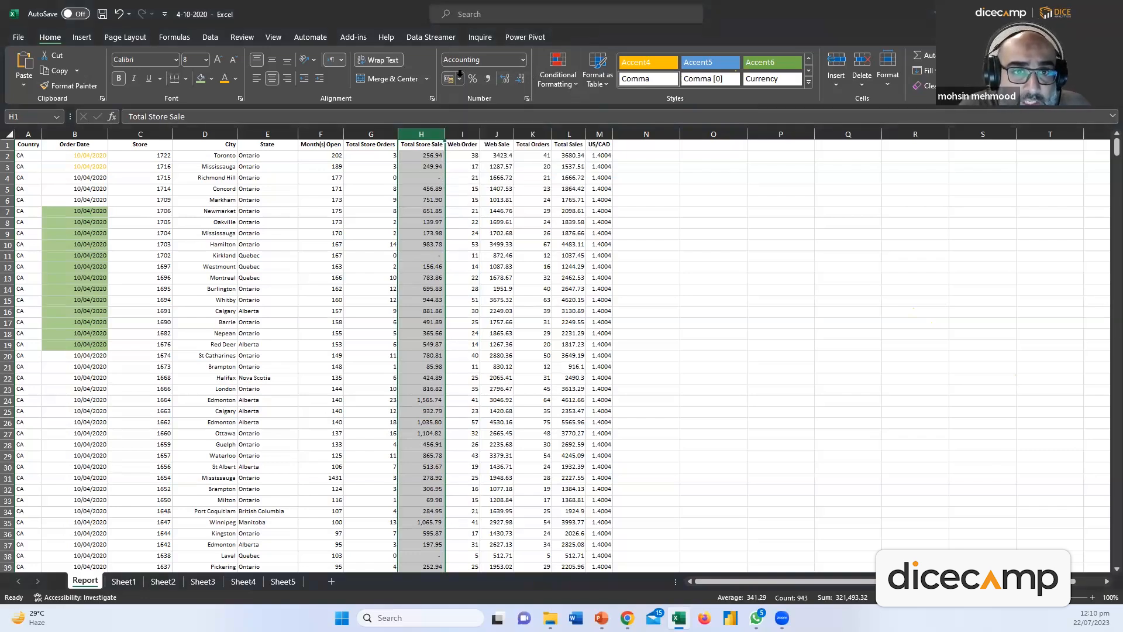
click(460, 80)
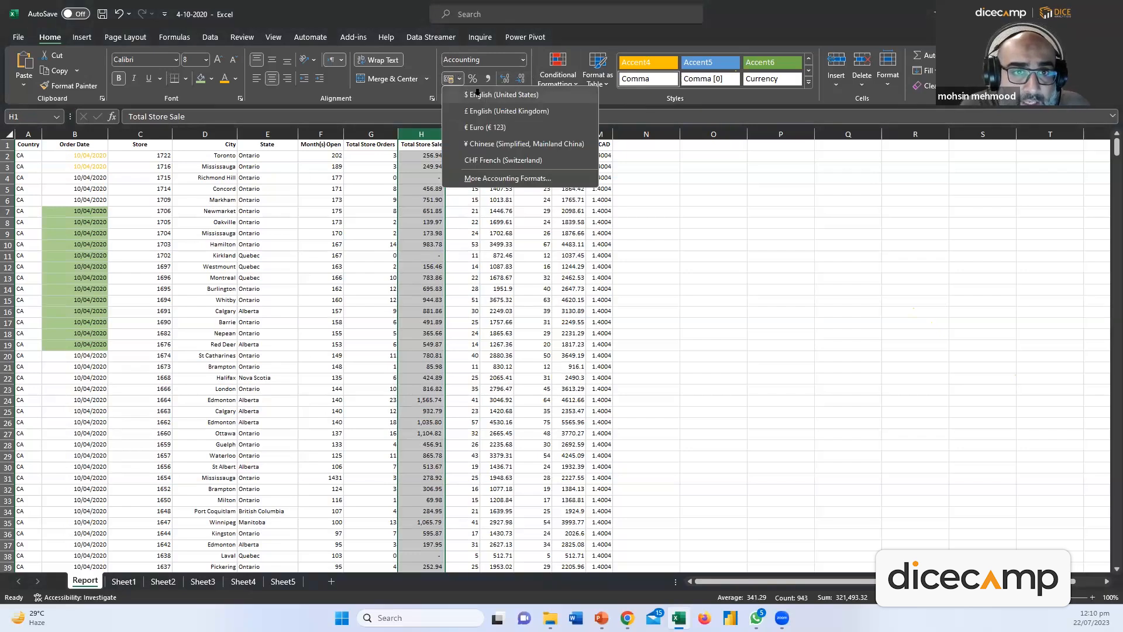
click(477, 94)
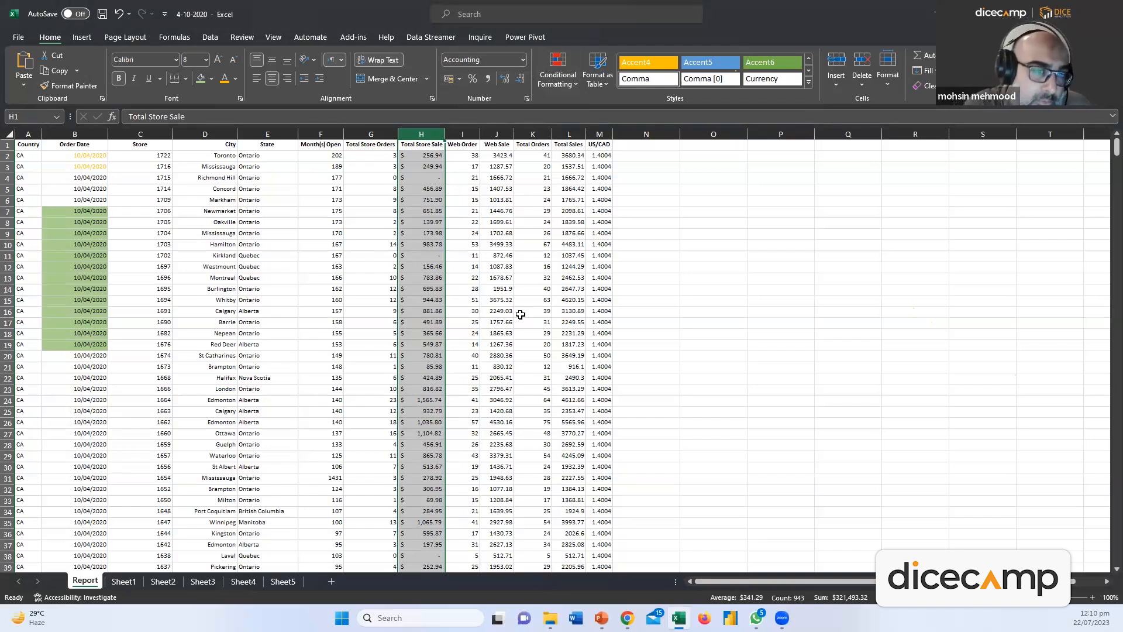
Bring up the Highlight Cells Rules options under Conditional Formatting
click(630, 330)
click(557, 70)
mouse_move(570, 109)
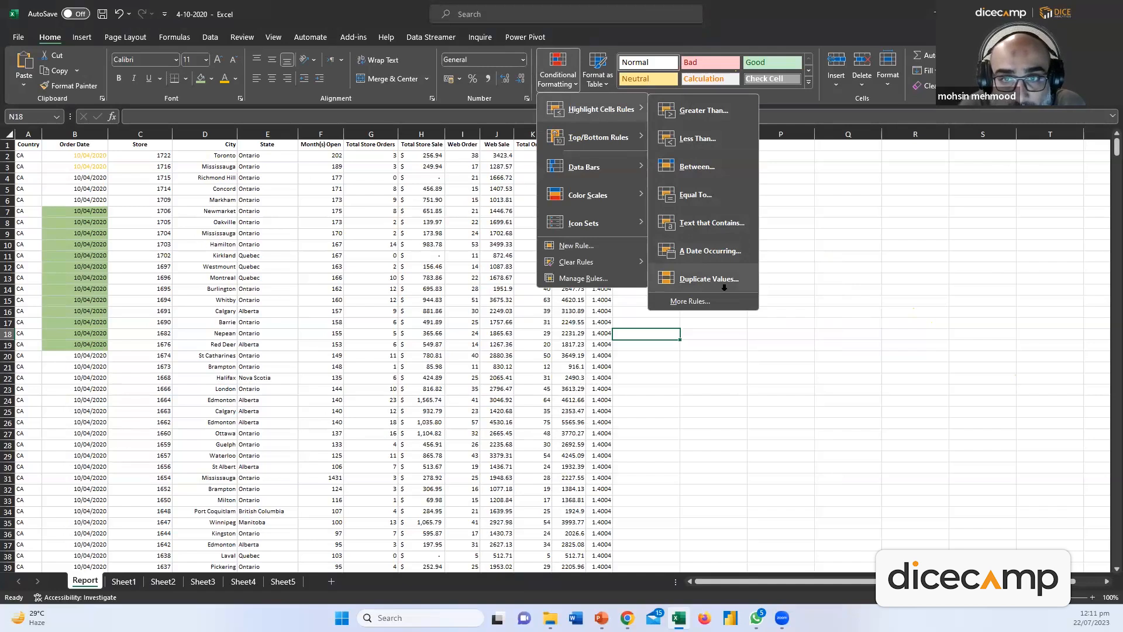
Start a Greater Than 1000 rule, trying preset styles before choosing Custom Format
click(708, 111)
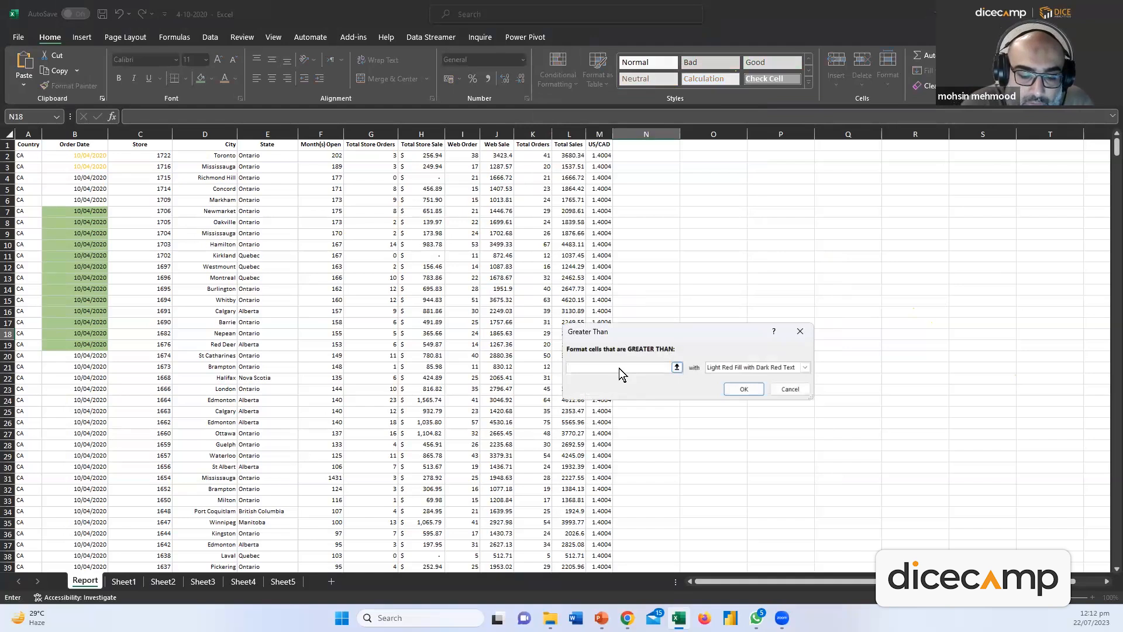
text(1000)
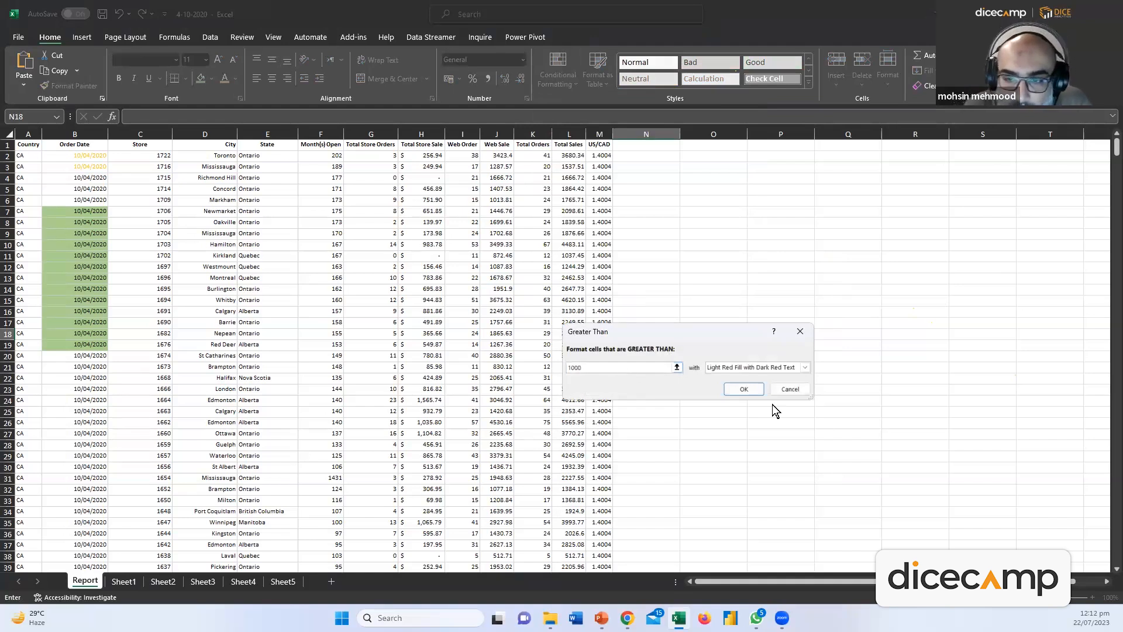
click(807, 369)
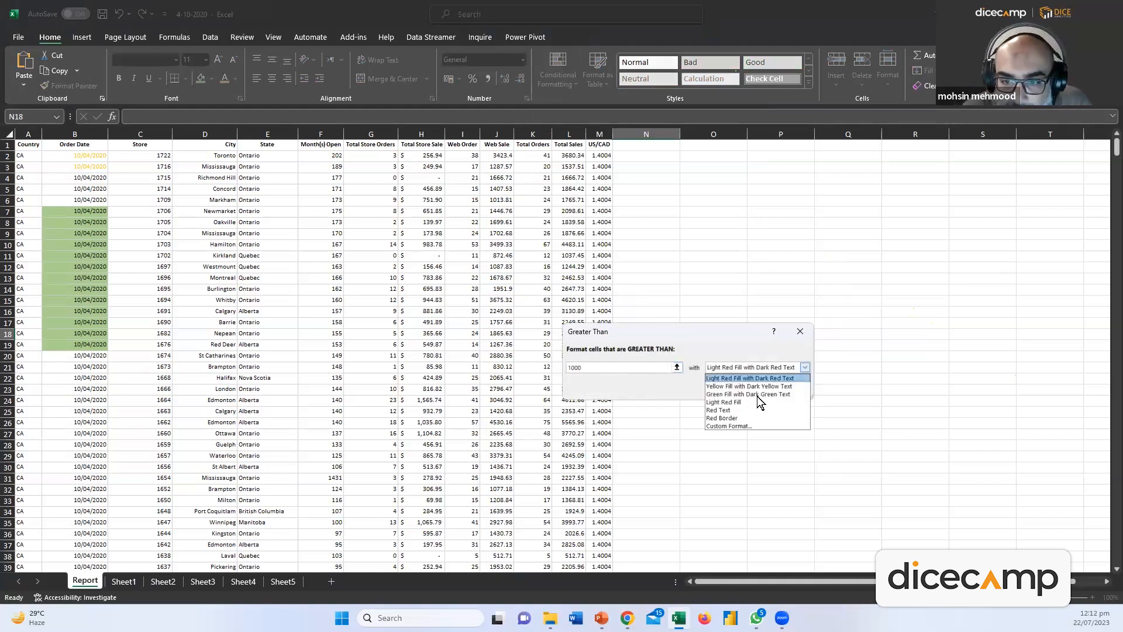
click(724, 387)
click(777, 373)
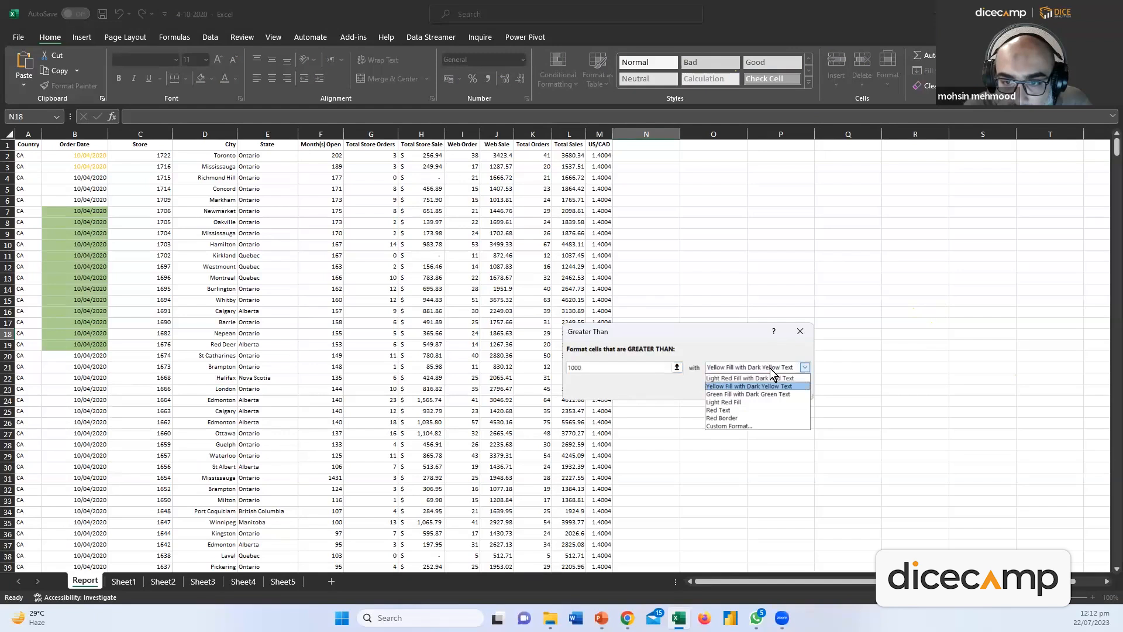
click(762, 378)
click(768, 370)
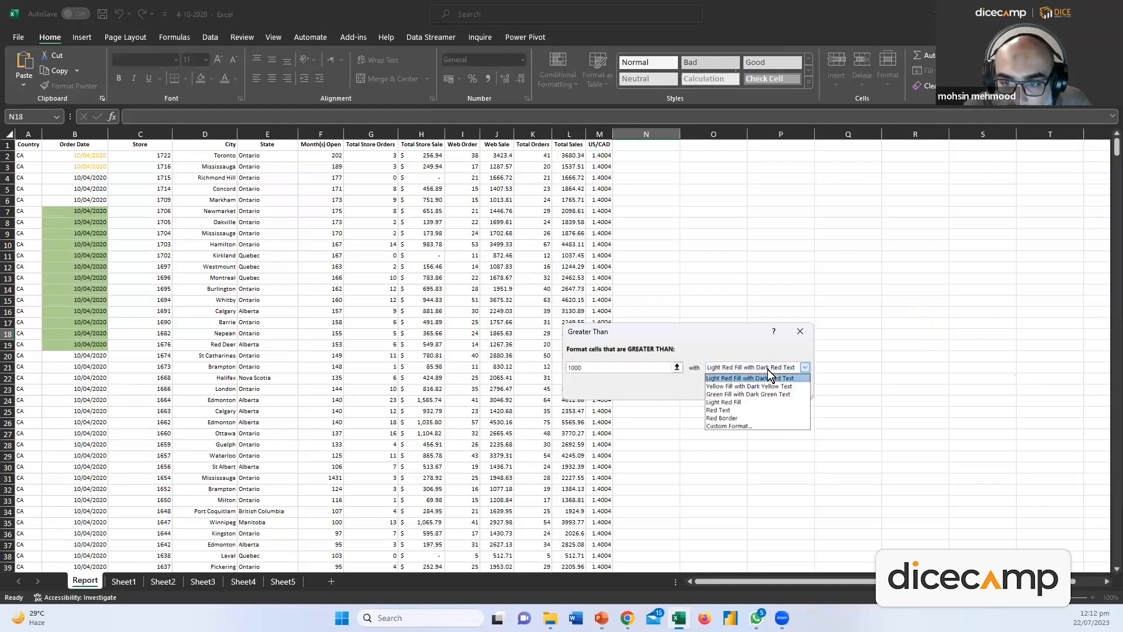
click(731, 426)
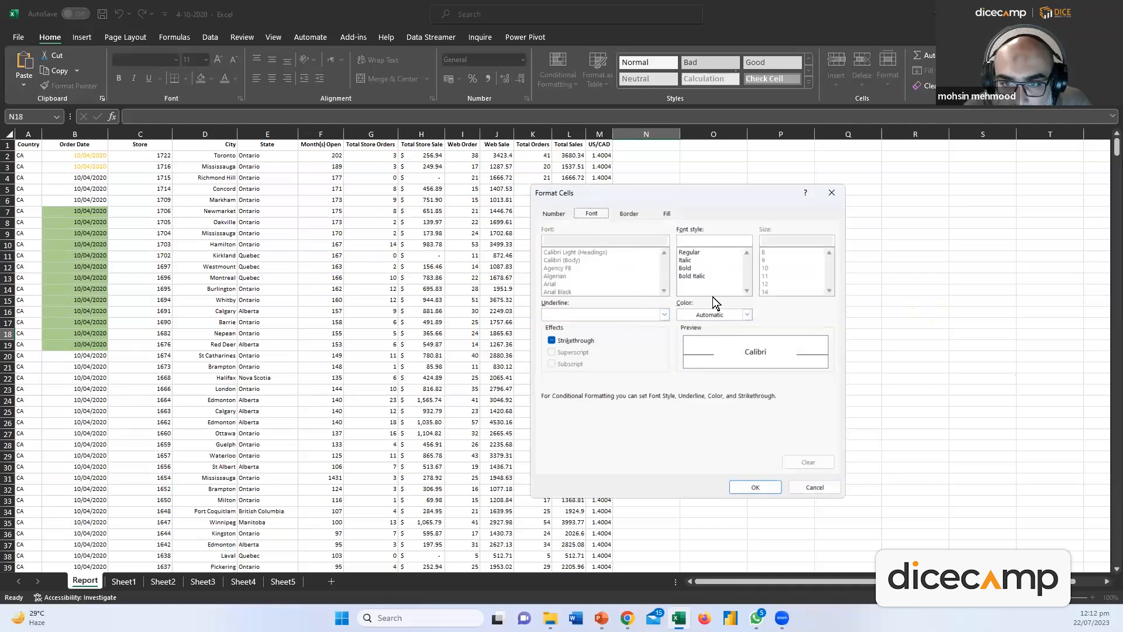
Make the custom format bold with a red fill and apply the greater-than-1000 rule
click(692, 267)
key(Return)
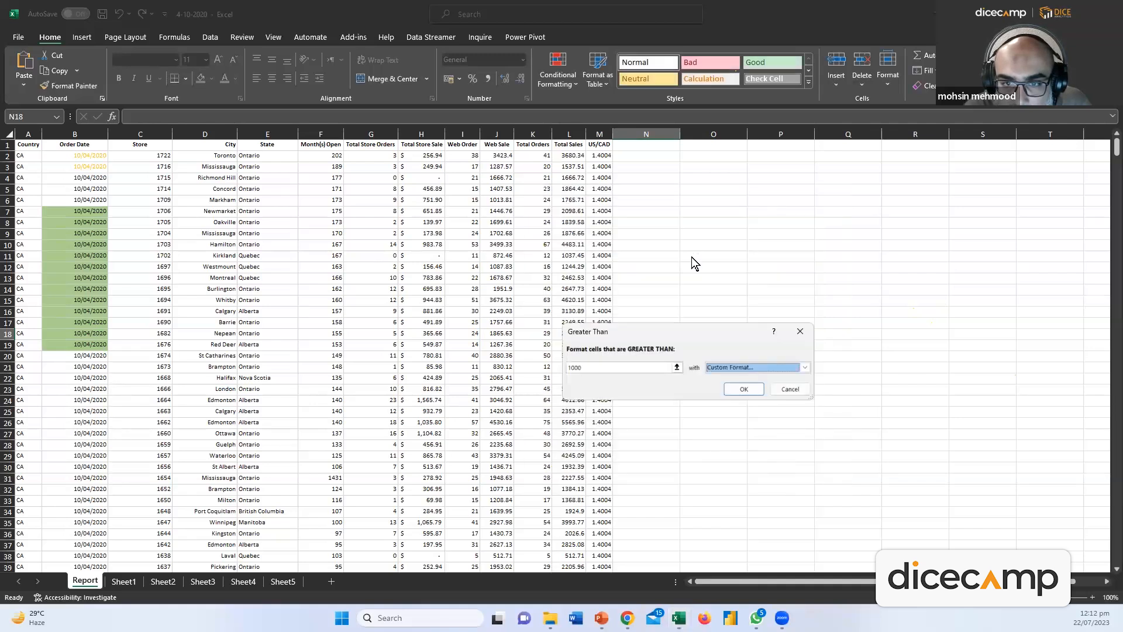
click(804, 367)
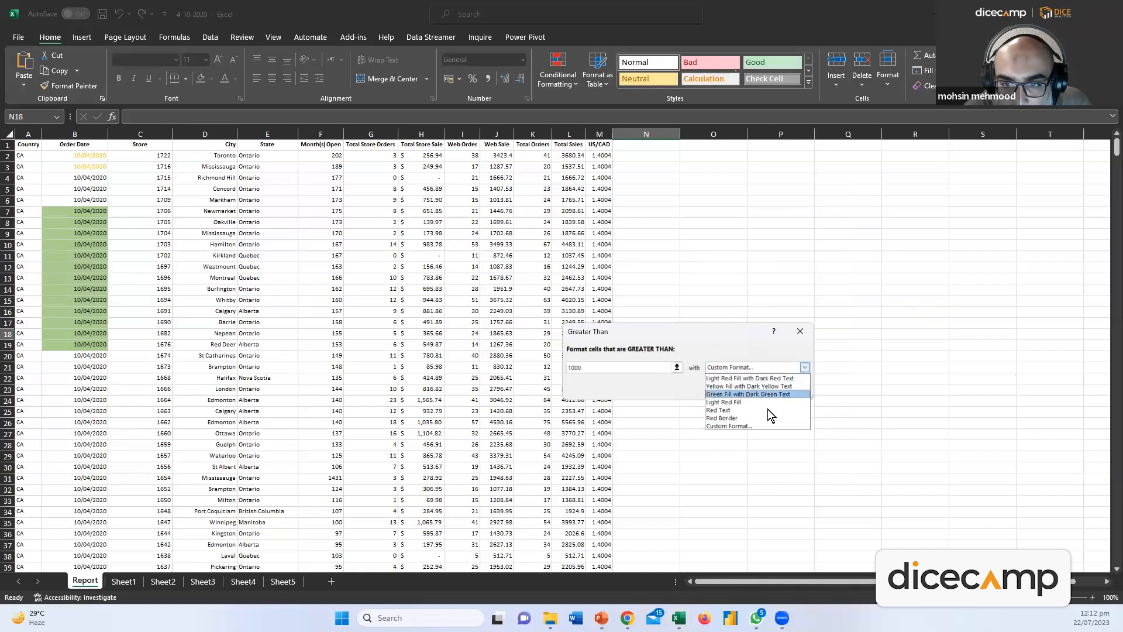
click(740, 422)
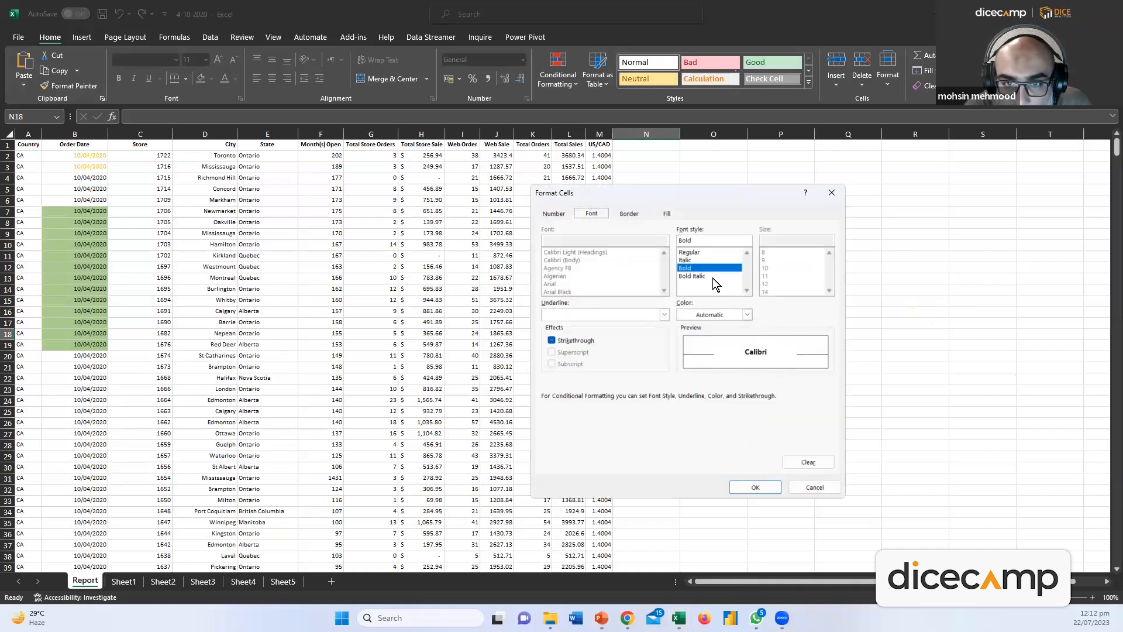
click(667, 213)
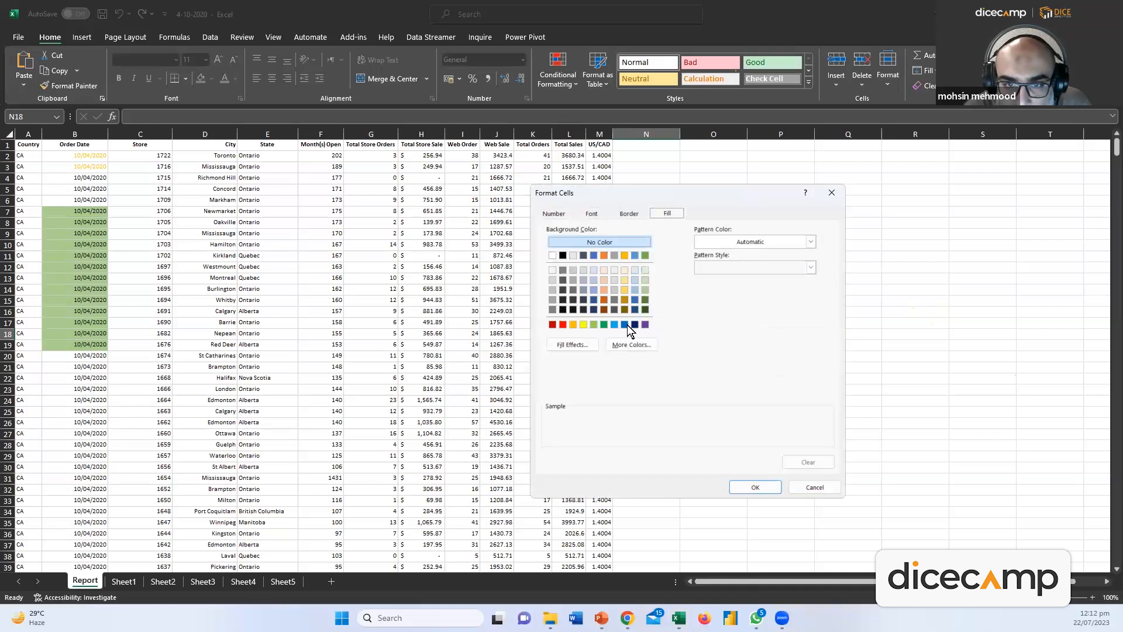
click(552, 325)
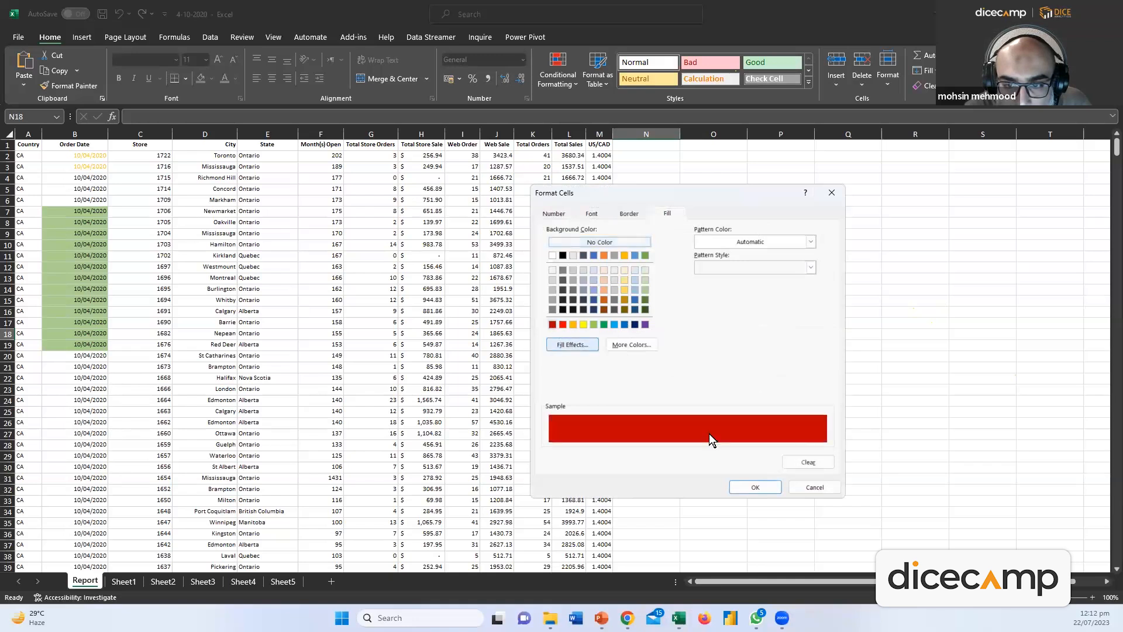
click(777, 486)
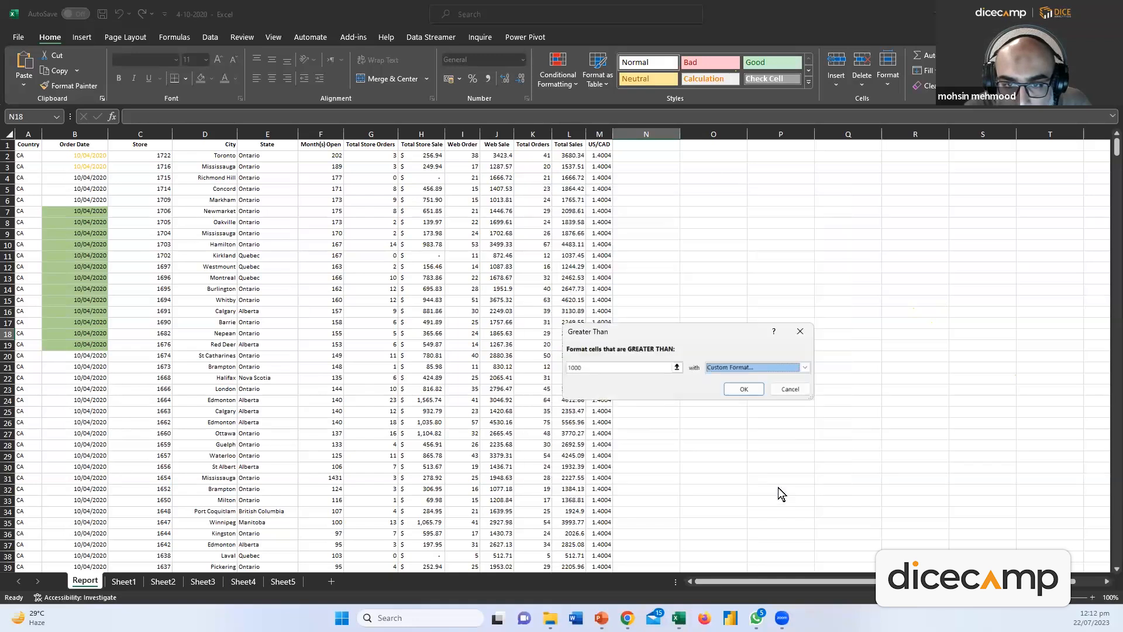
click(752, 390)
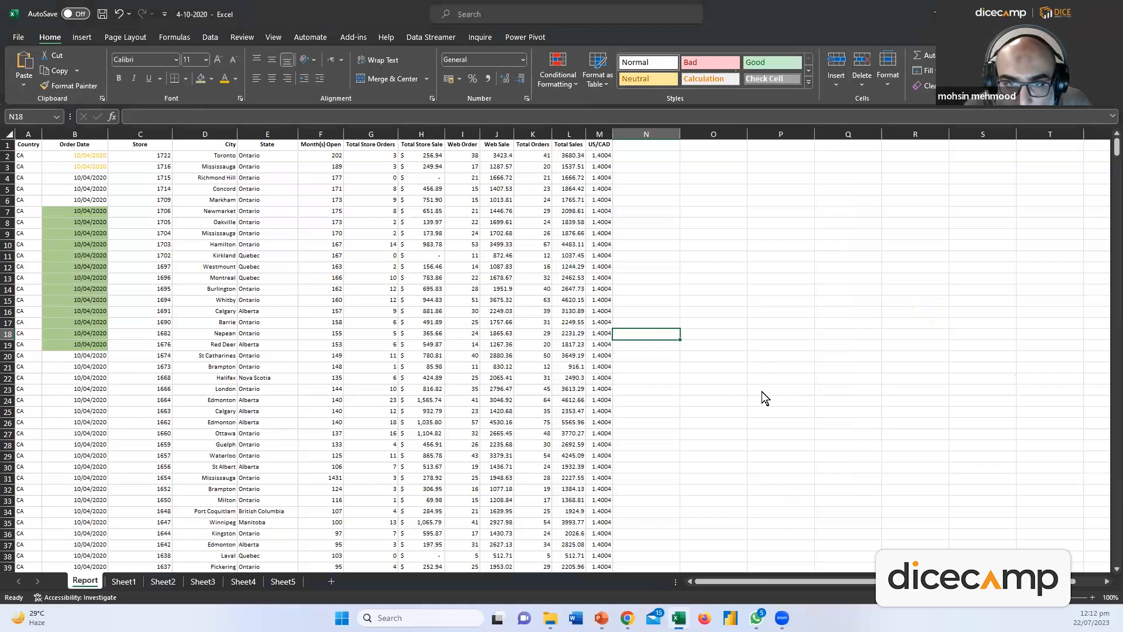
click(498, 214)
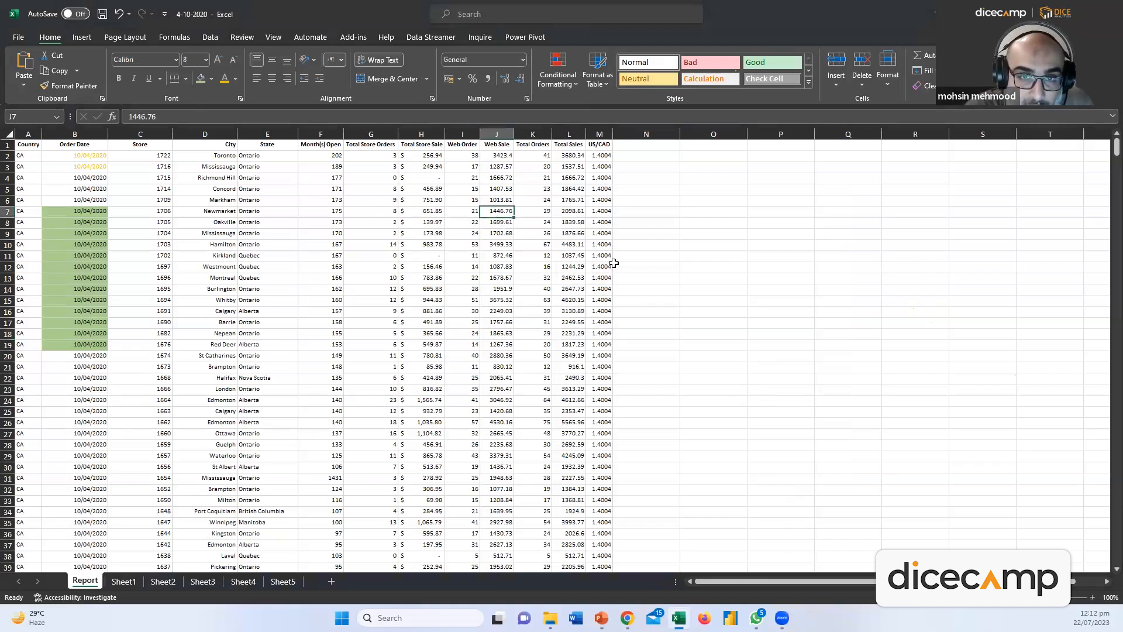
Shade Total Sales (column L) values above 1000 with light red fill and dark red text
click(667, 182)
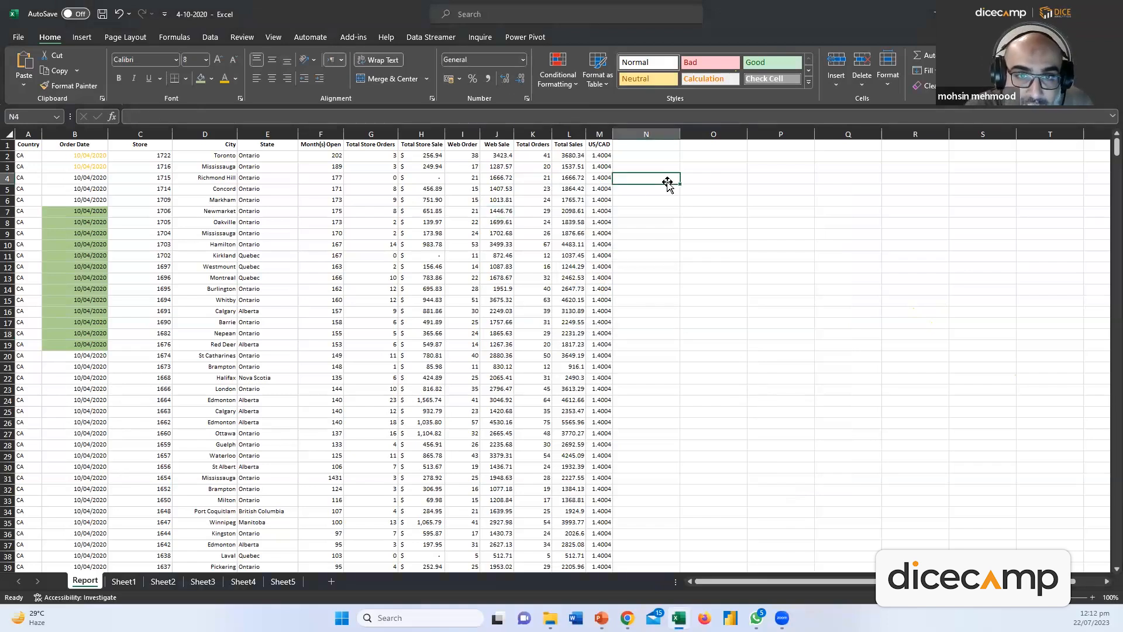
click(570, 134)
click(577, 93)
mouse_move(599, 118)
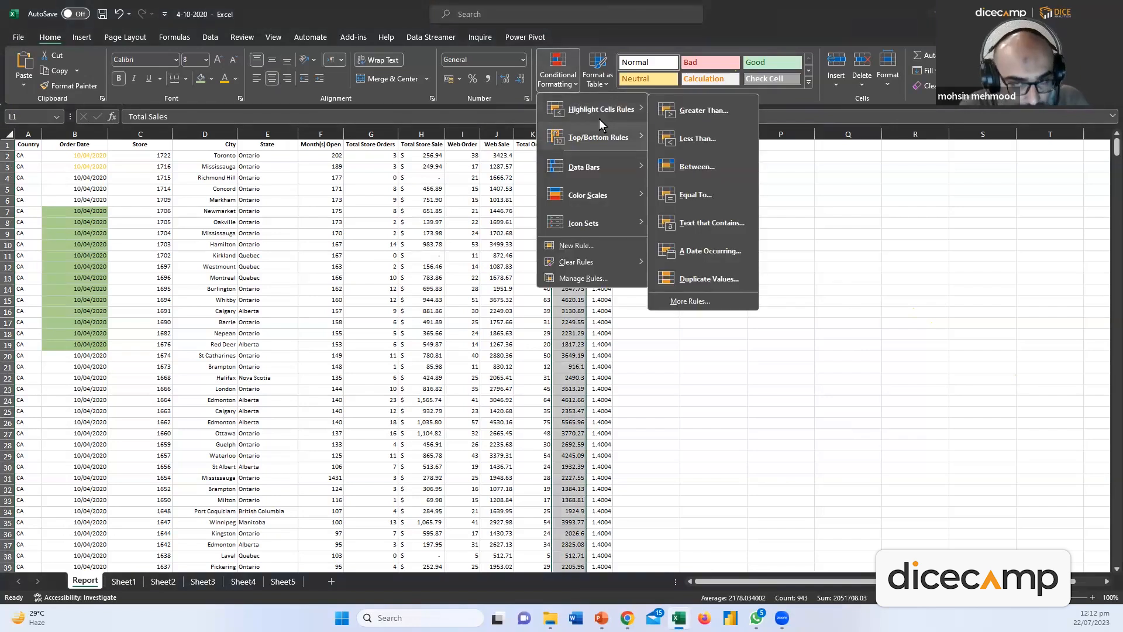
click(682, 113)
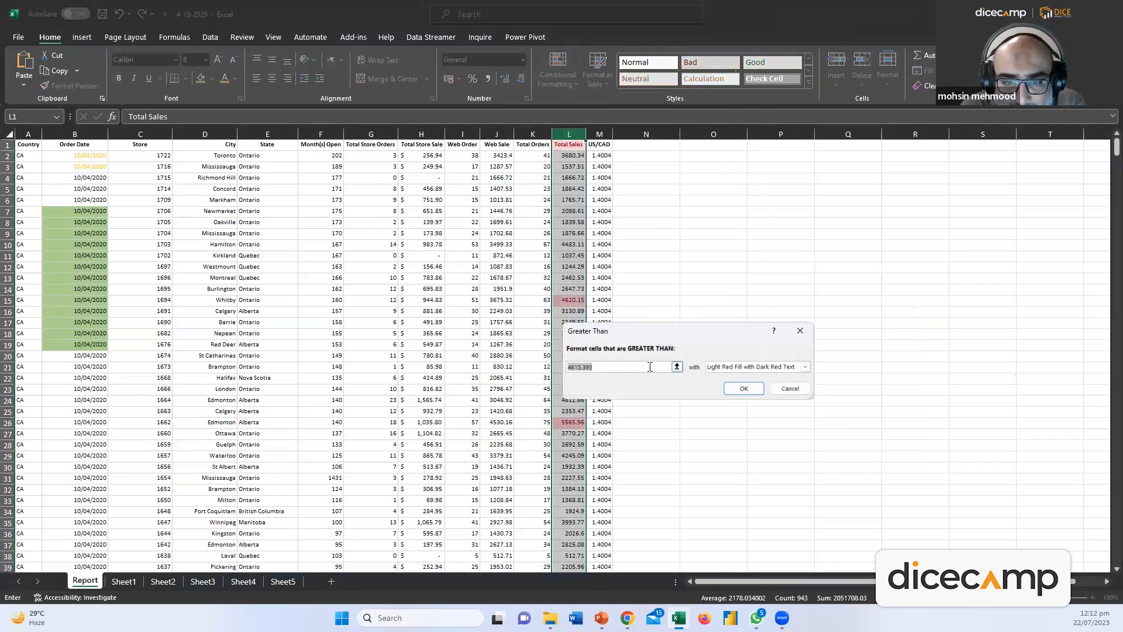
click(601, 369)
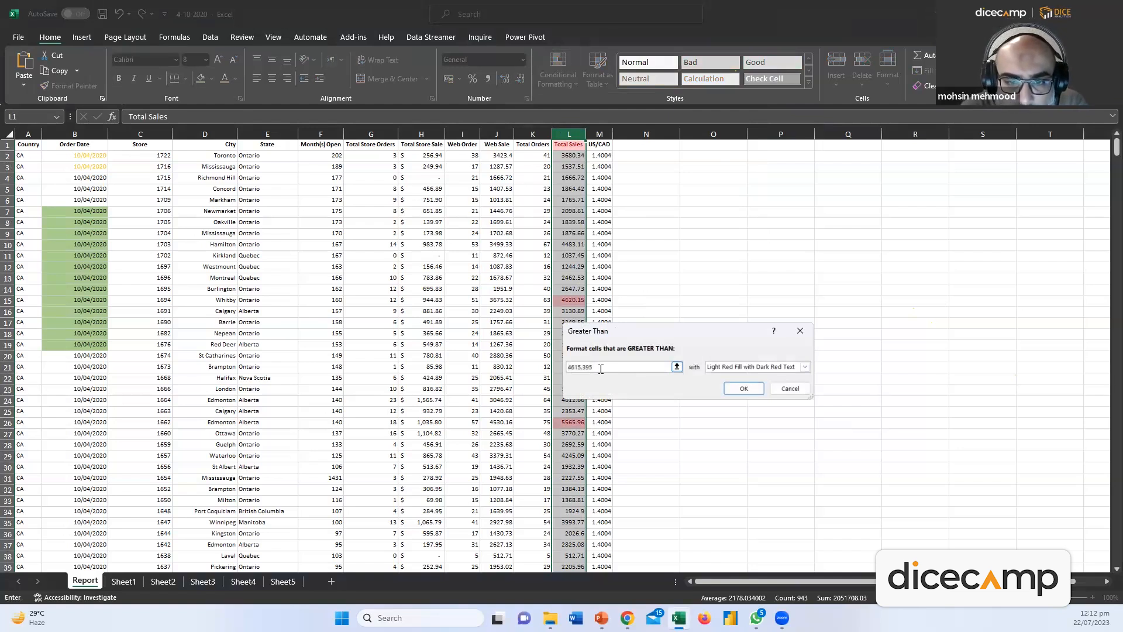
double_click(609, 368)
text(1000)
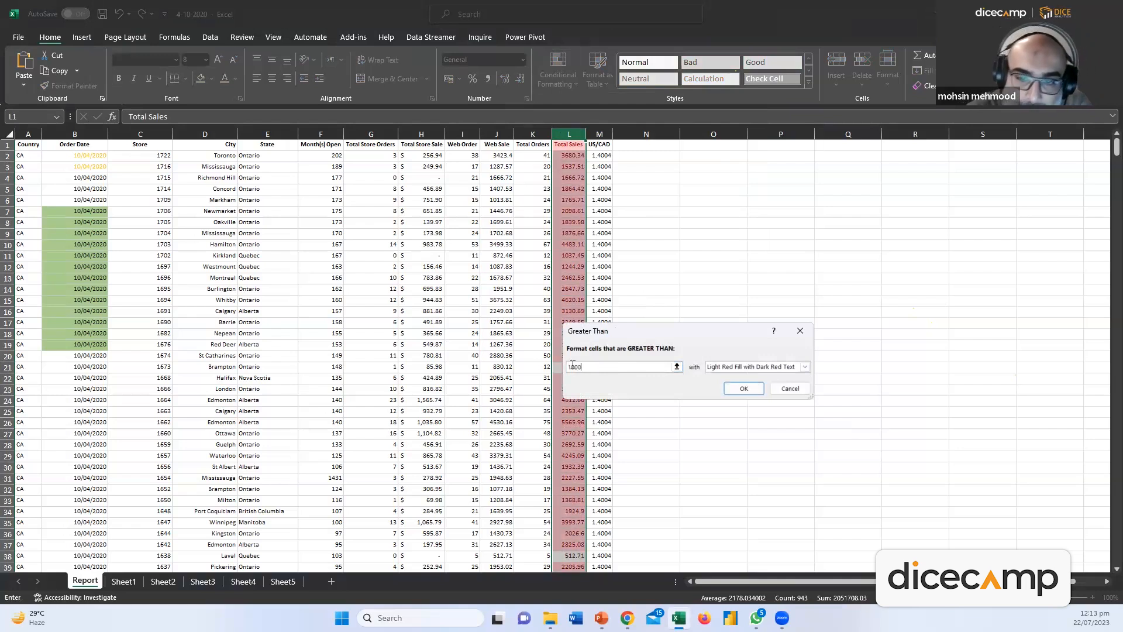
click(743, 389)
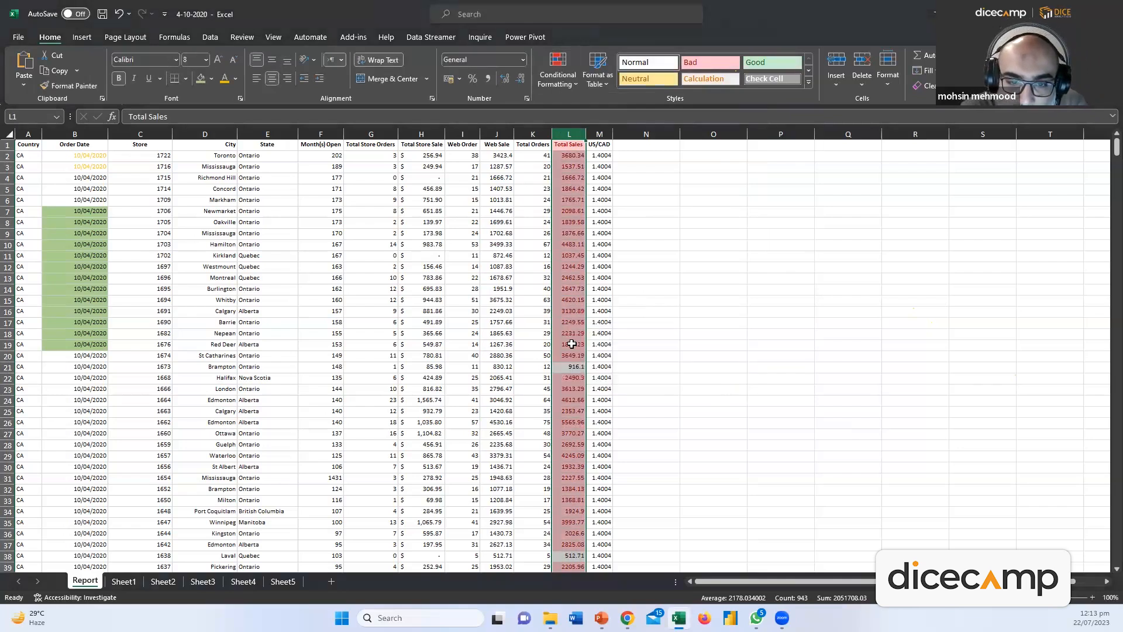
scroll(584, 357, down, 20)
scroll(573, 346, up, 20)
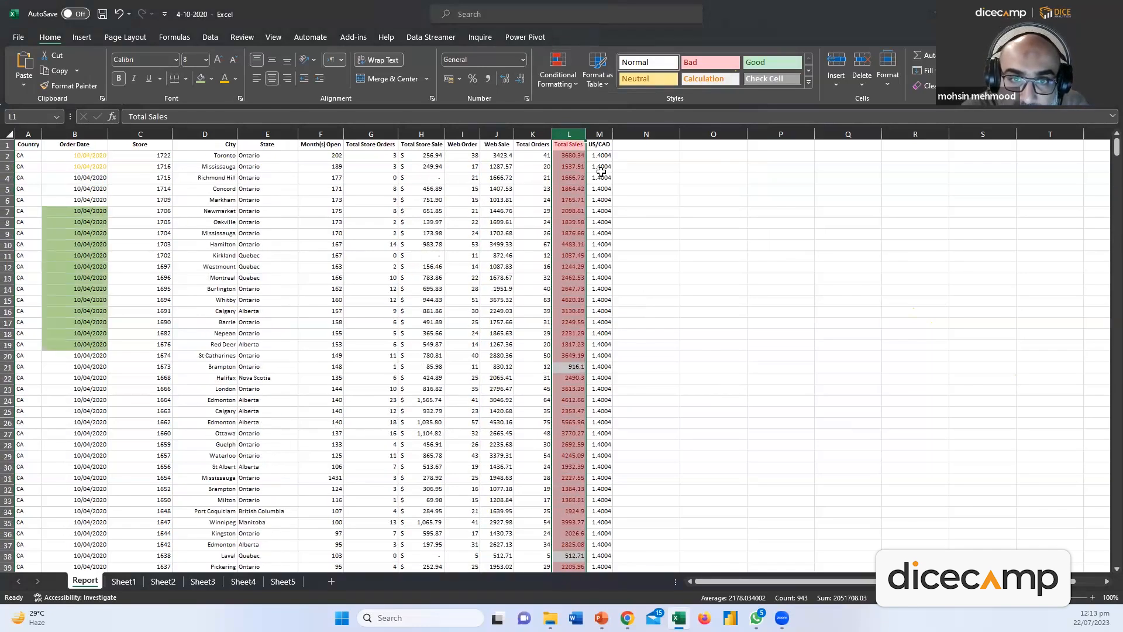
click(559, 81)
Apply a Less Than 1000 rule to Total Sales with light red fill and dark red text
mouse_move(607, 110)
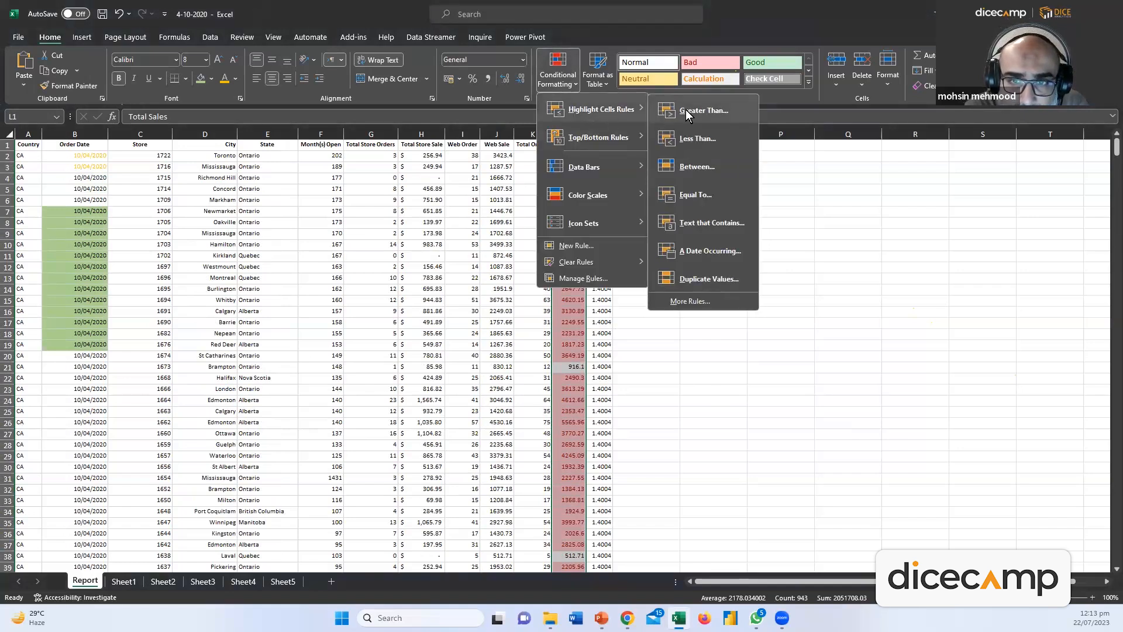
click(699, 138)
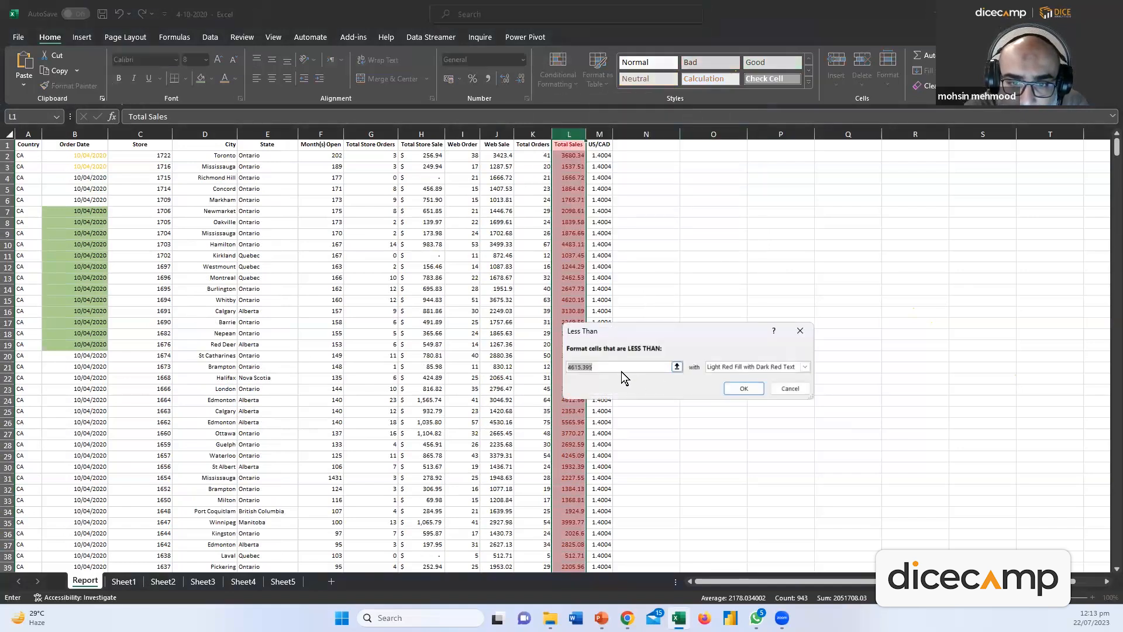
text(1000)
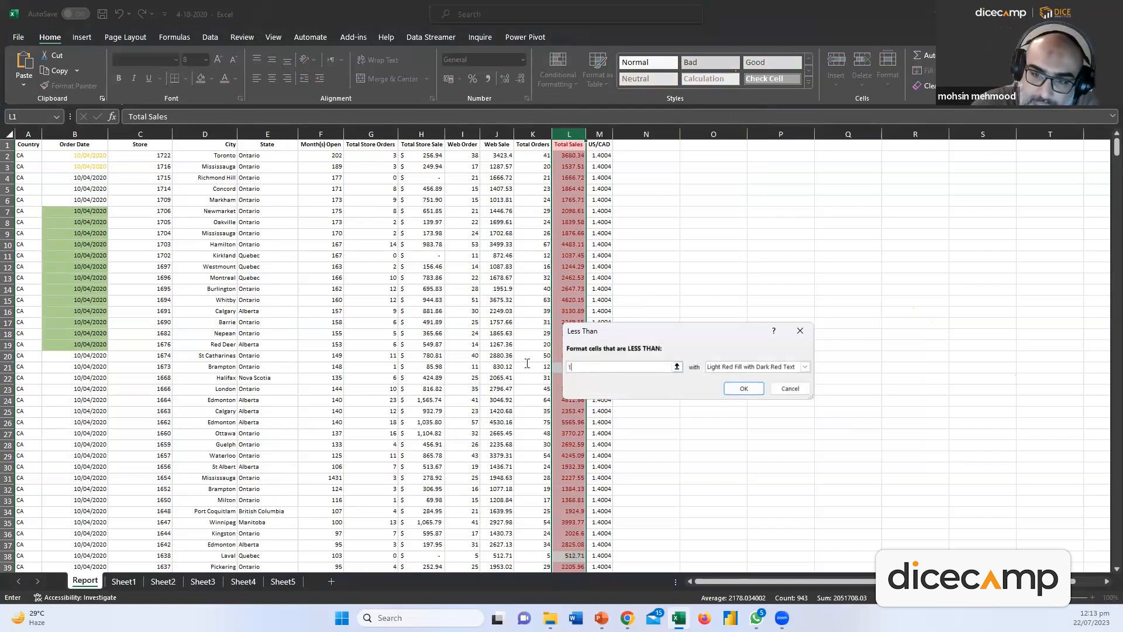
click(744, 388)
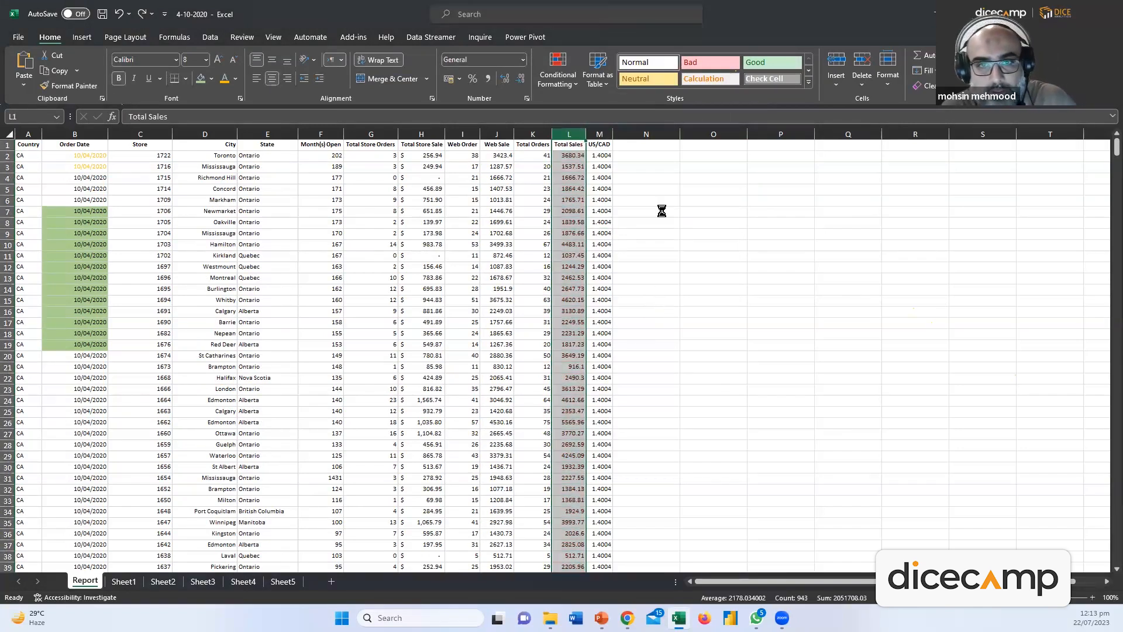
click(566, 86)
mouse_move(587, 111)
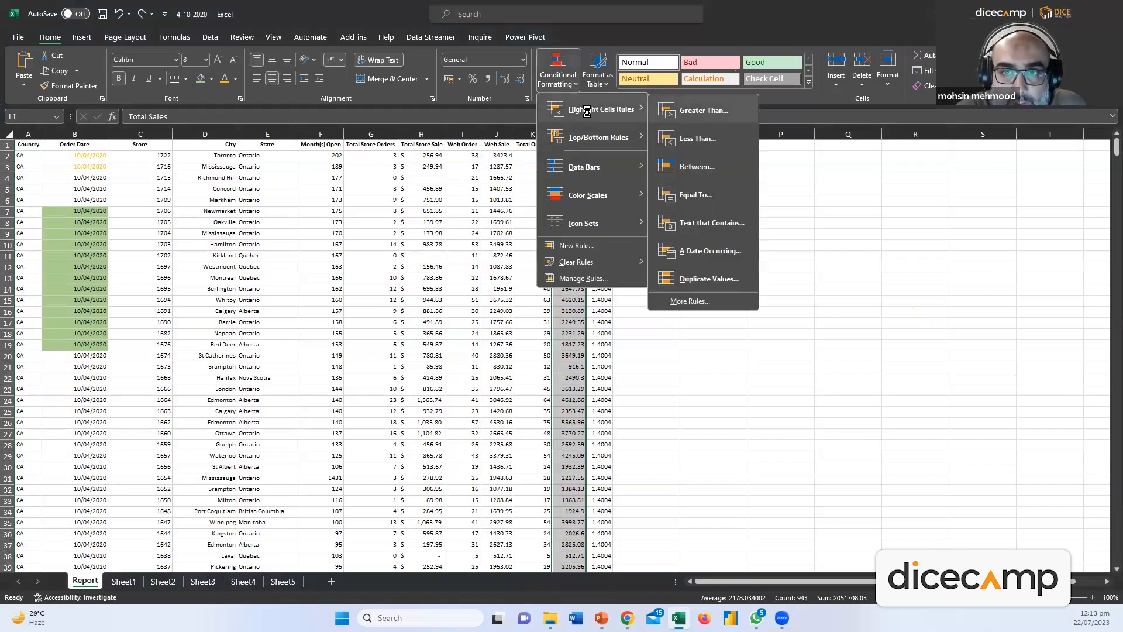
click(698, 139)
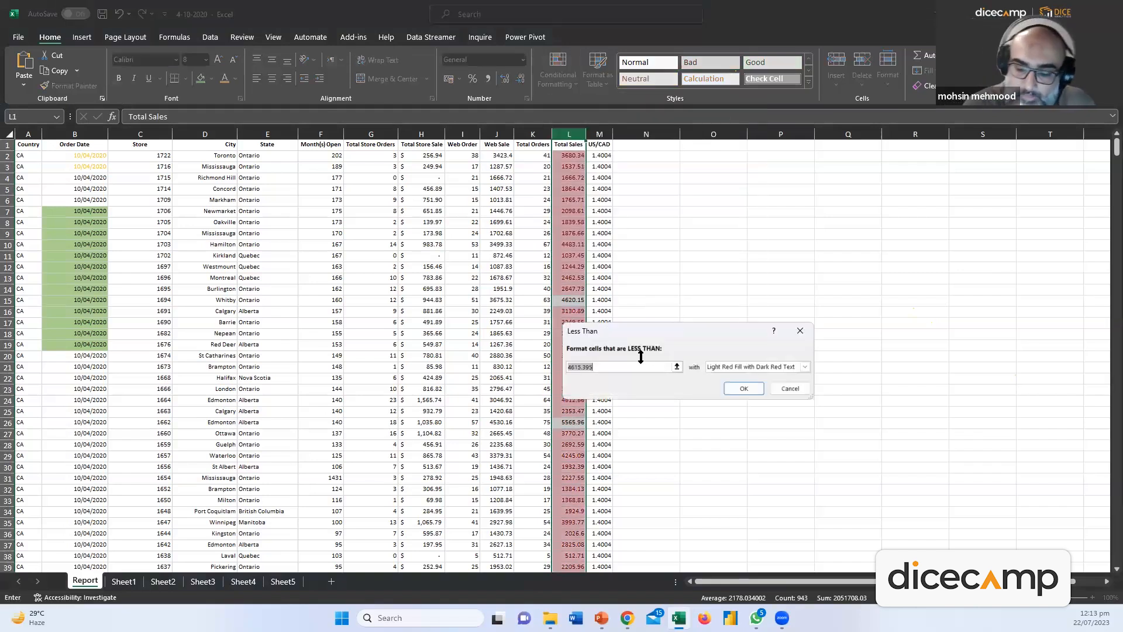
text(1000)
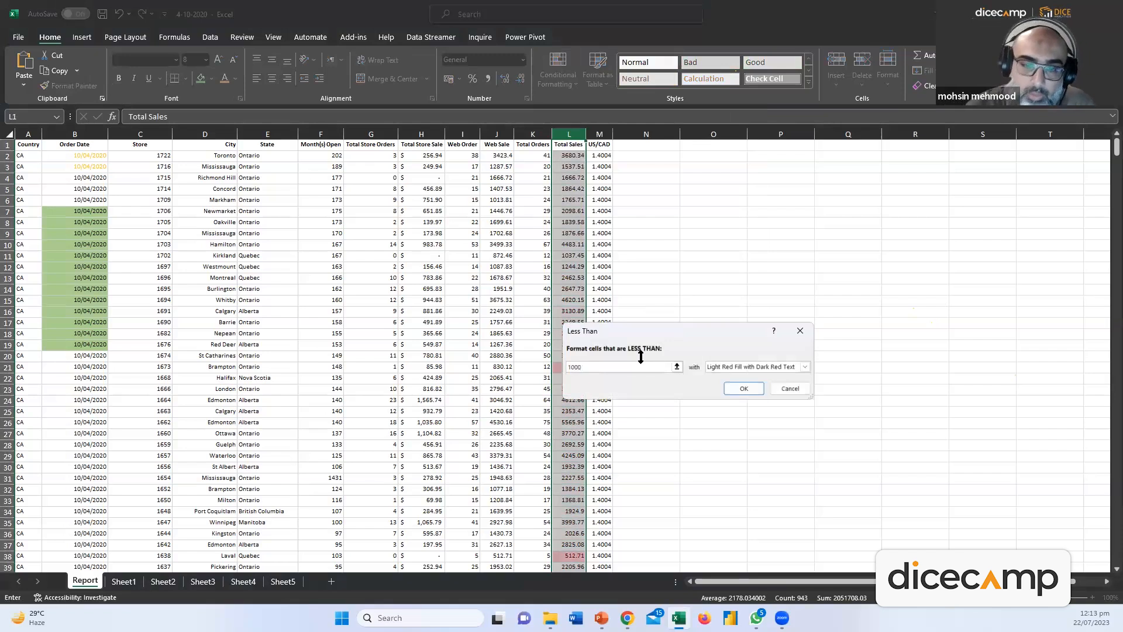
click(731, 392)
click(647, 368)
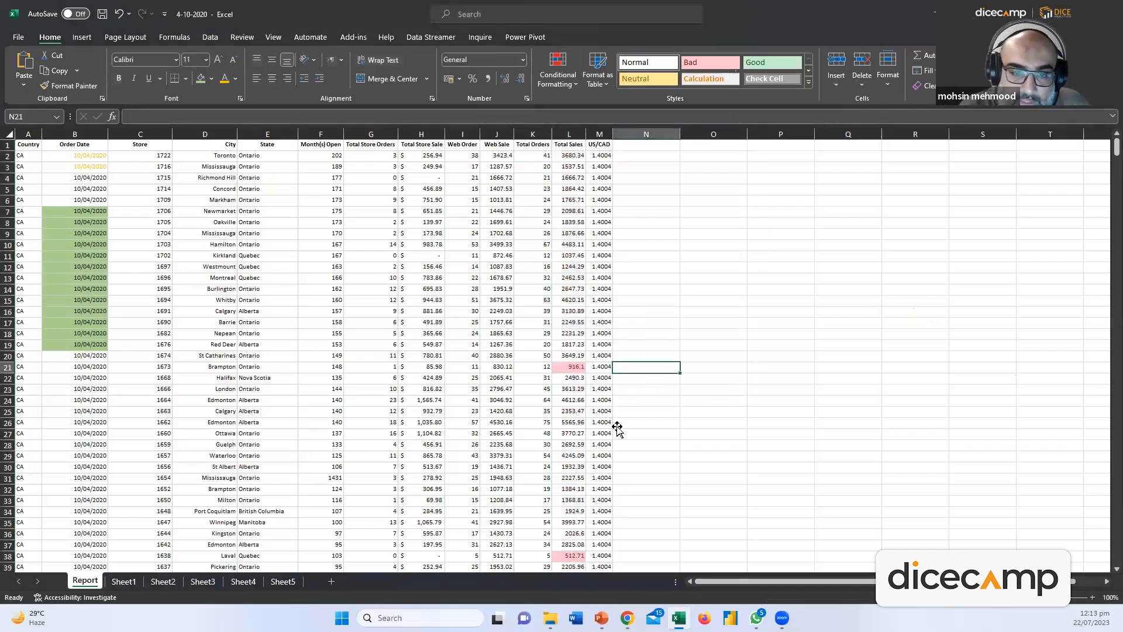
scroll(618, 430, down, 20)
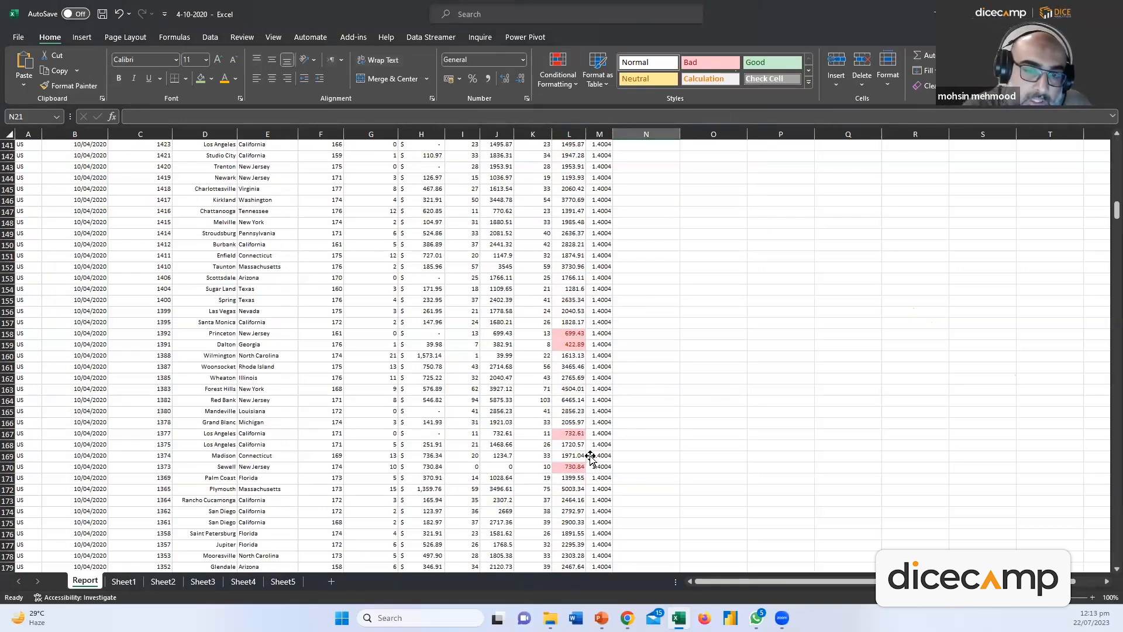
Scroll back up the Report sheet until the header row is visible
scroll(591, 459, down, 14)
scroll(586, 464, up, 20)
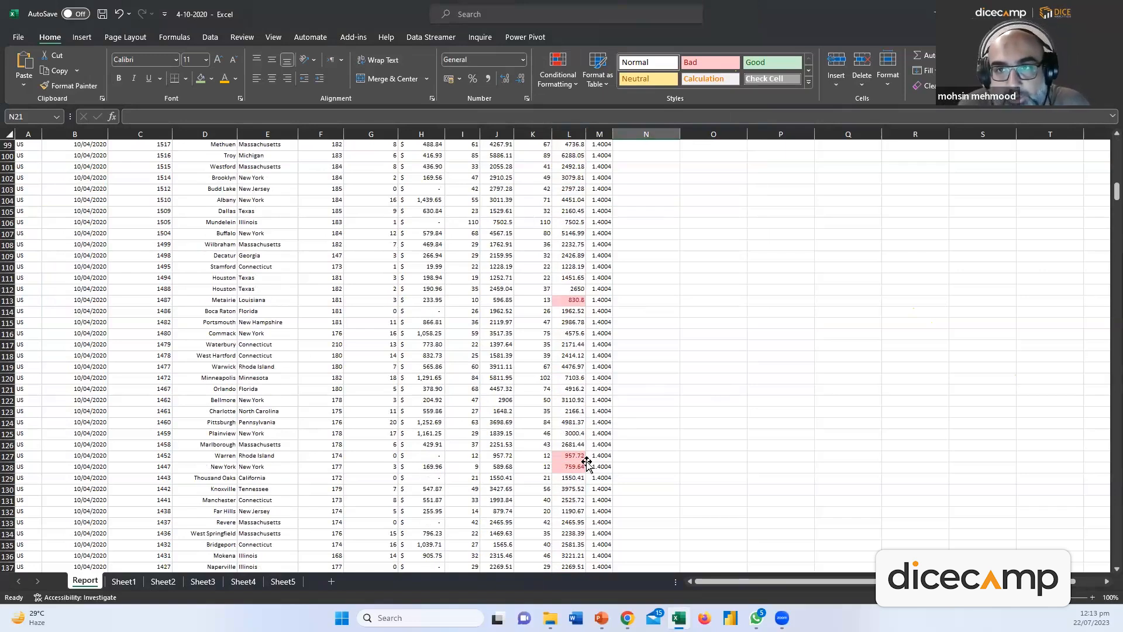
scroll(587, 464, up, 20)
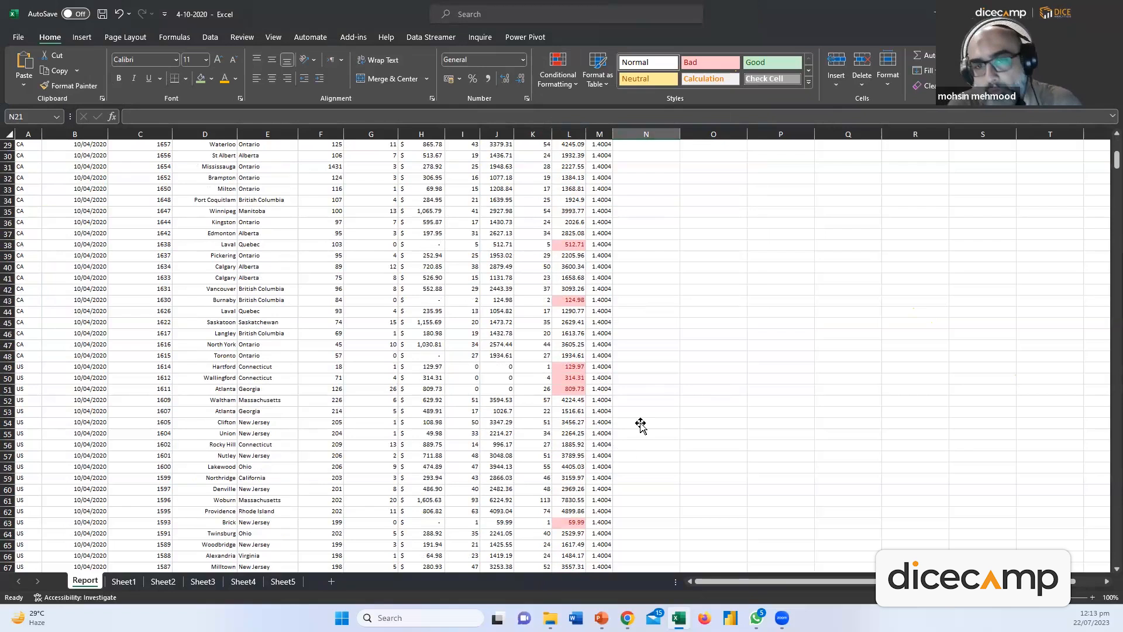
scroll(637, 422, up, 9)
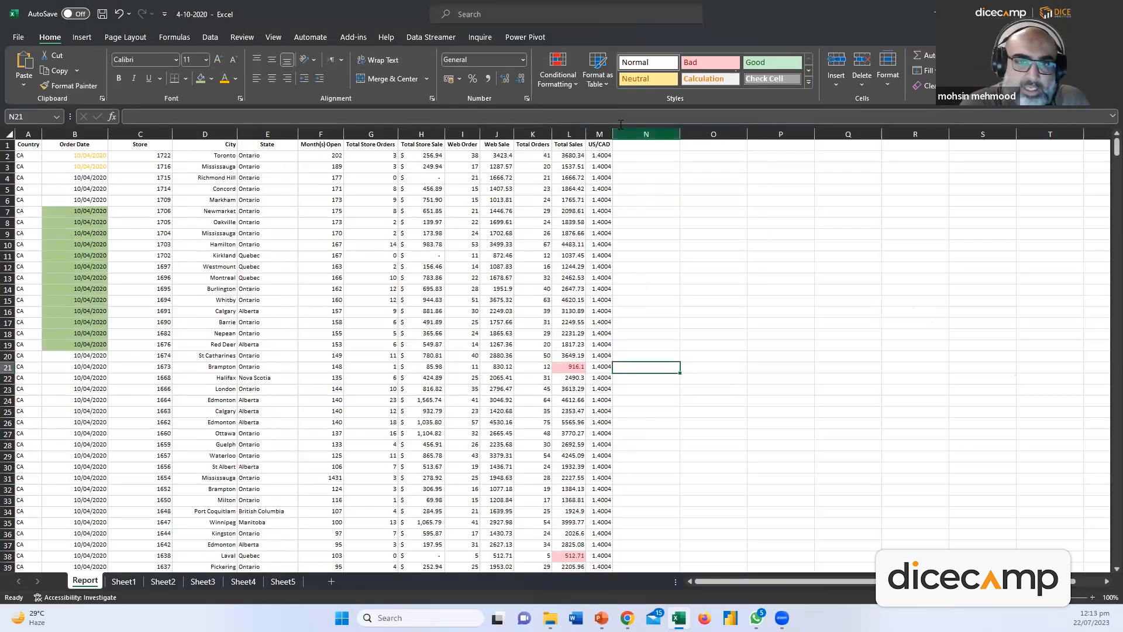
Start an Equal To highlight rule and cancel it without applying
click(570, 80)
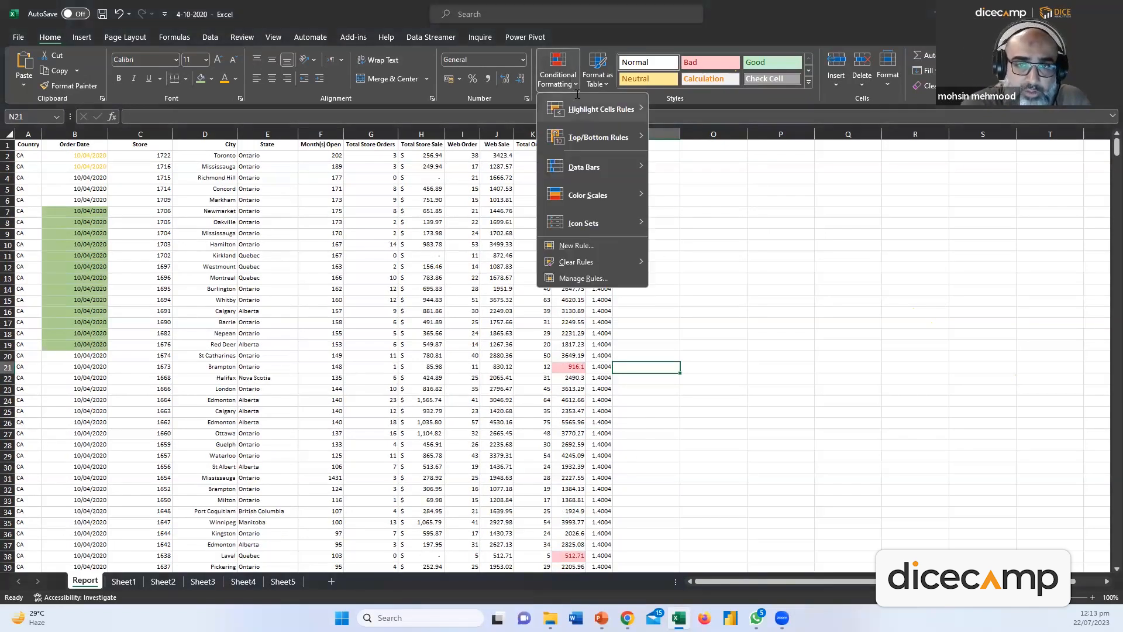
mouse_move(608, 109)
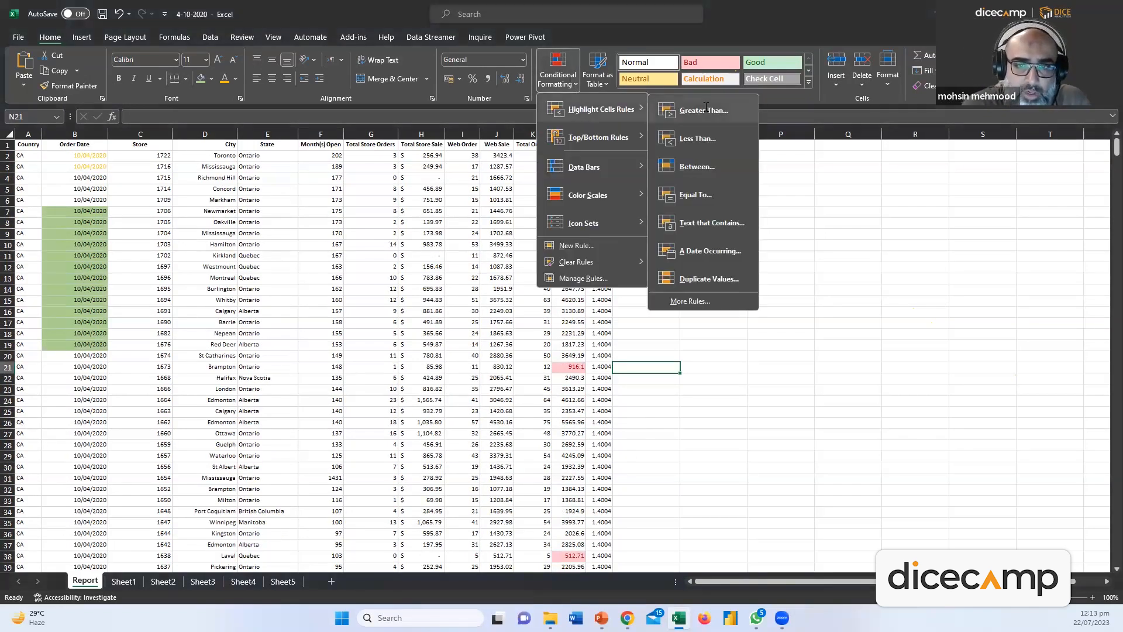
click(701, 193)
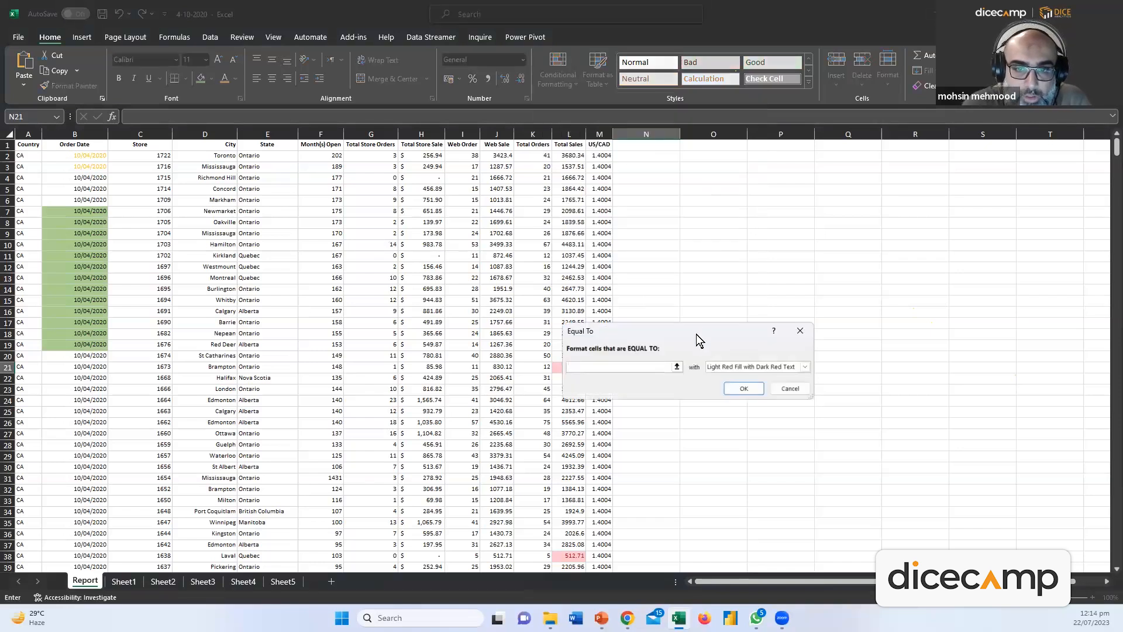
click(786, 390)
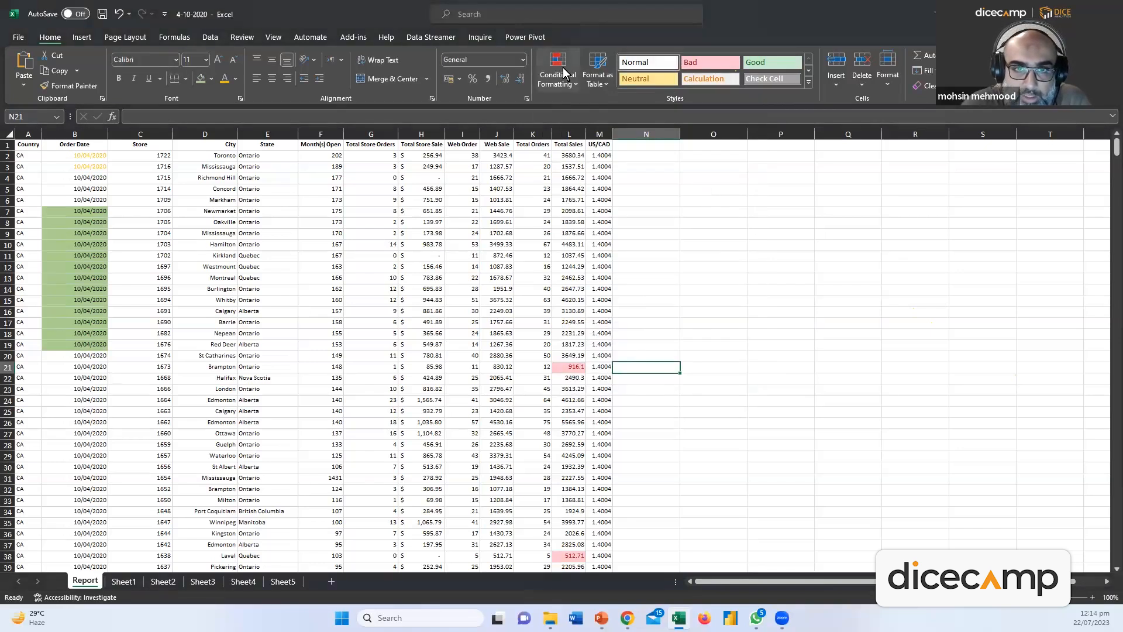
Highlight Total Sales values between 1500 and 2500 with green fill and dark green text
click(569, 134)
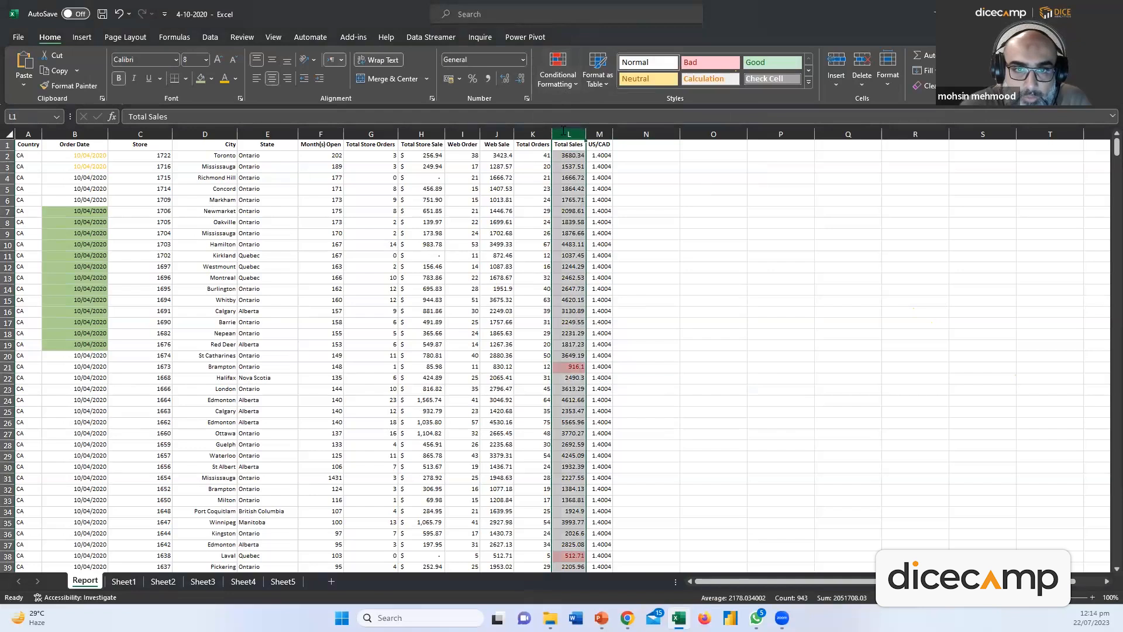
click(559, 73)
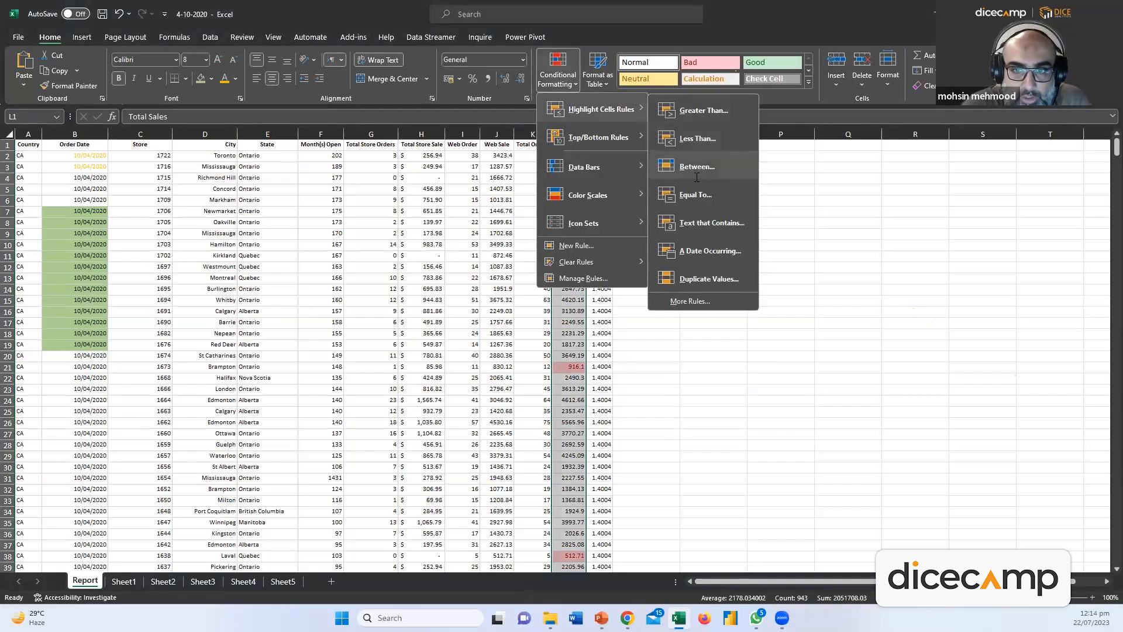
click(696, 167)
click(580, 366)
drag(581, 366, 479, 364)
text(1500)
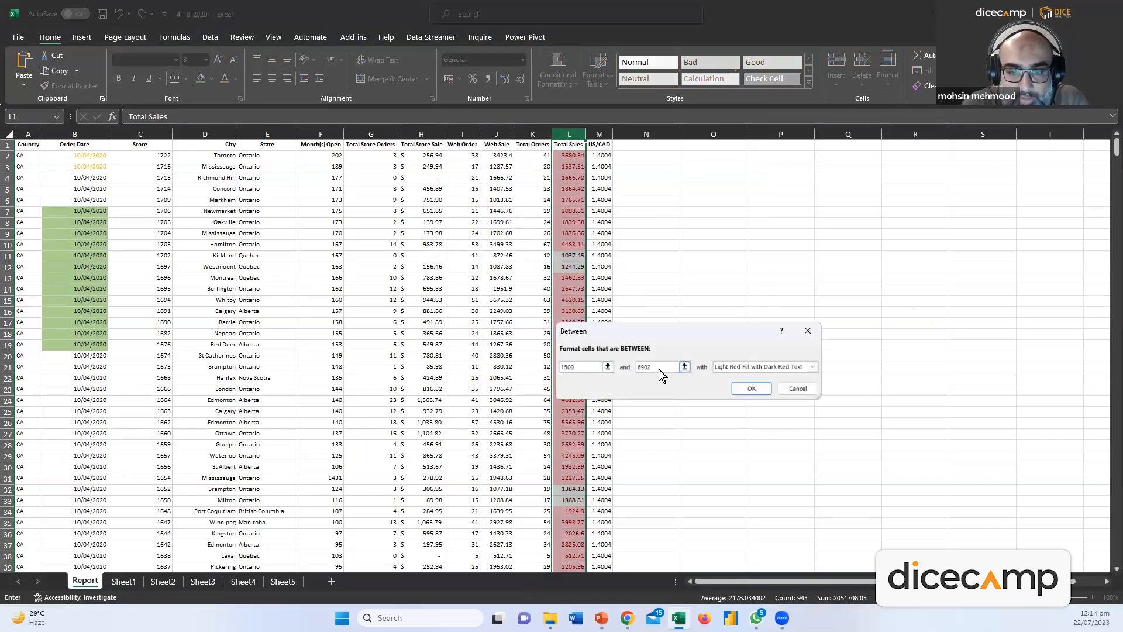
key(Tab)
text(2500)
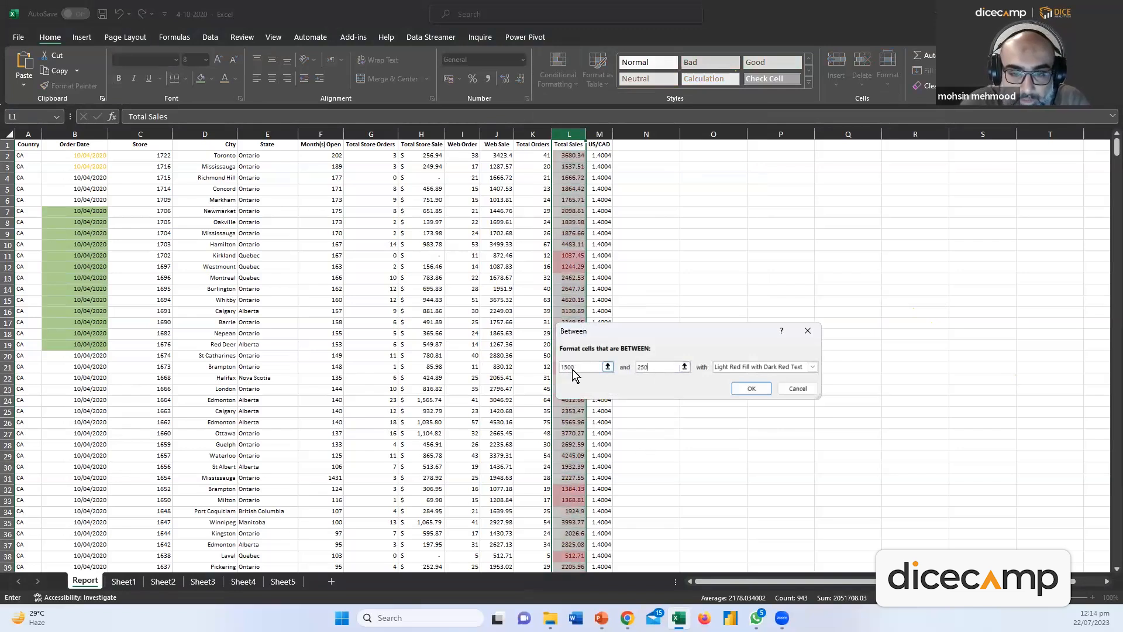
click(813, 367)
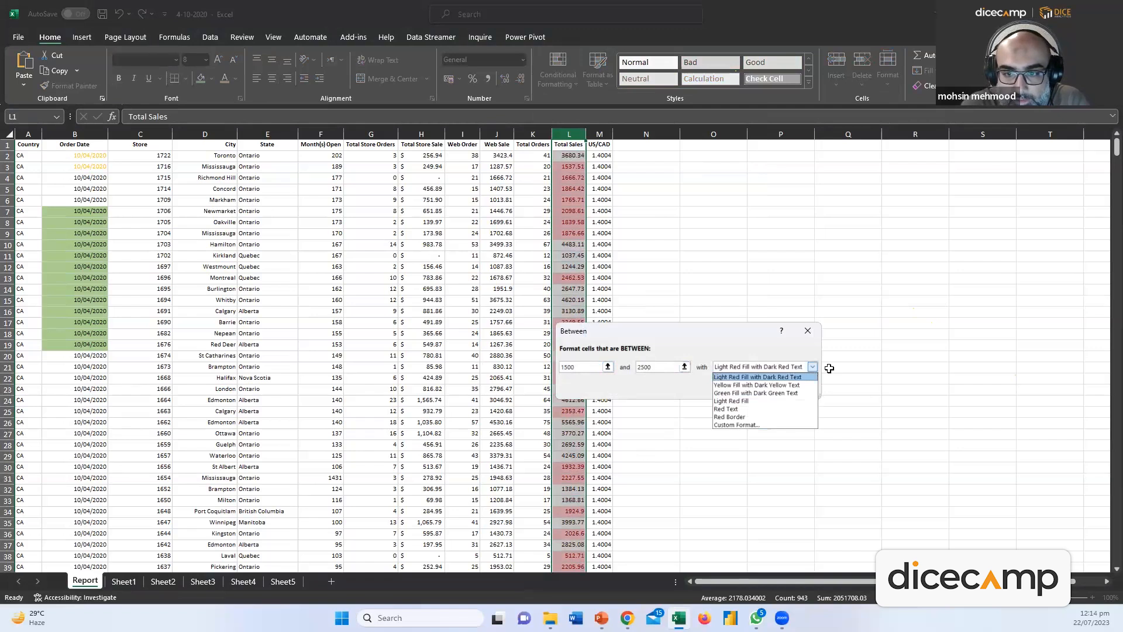
click(731, 393)
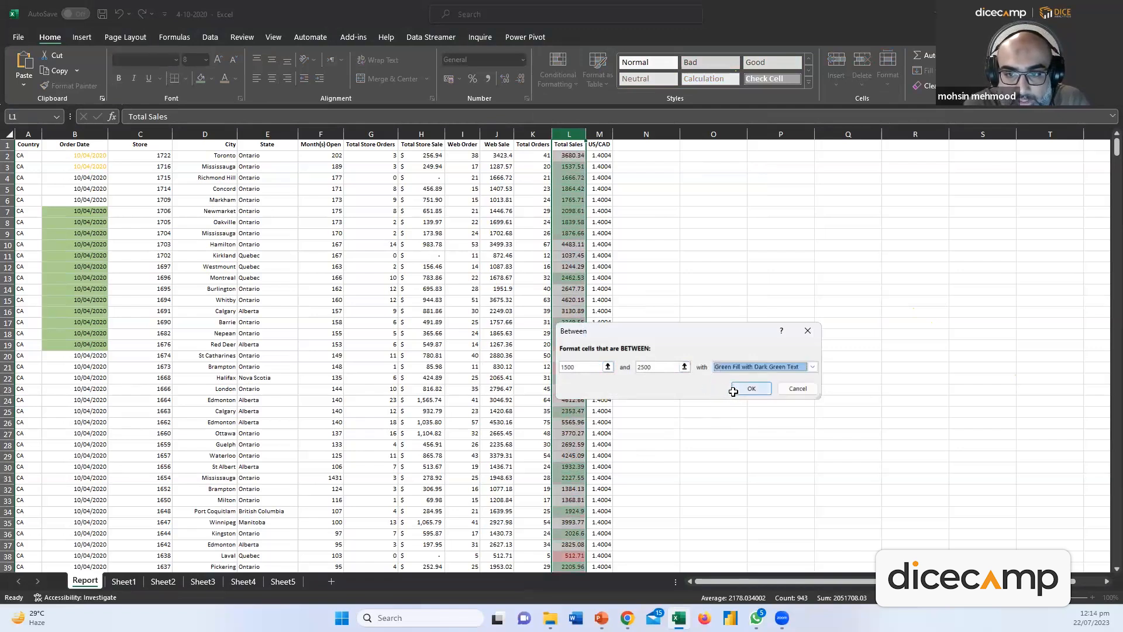
click(750, 388)
click(623, 300)
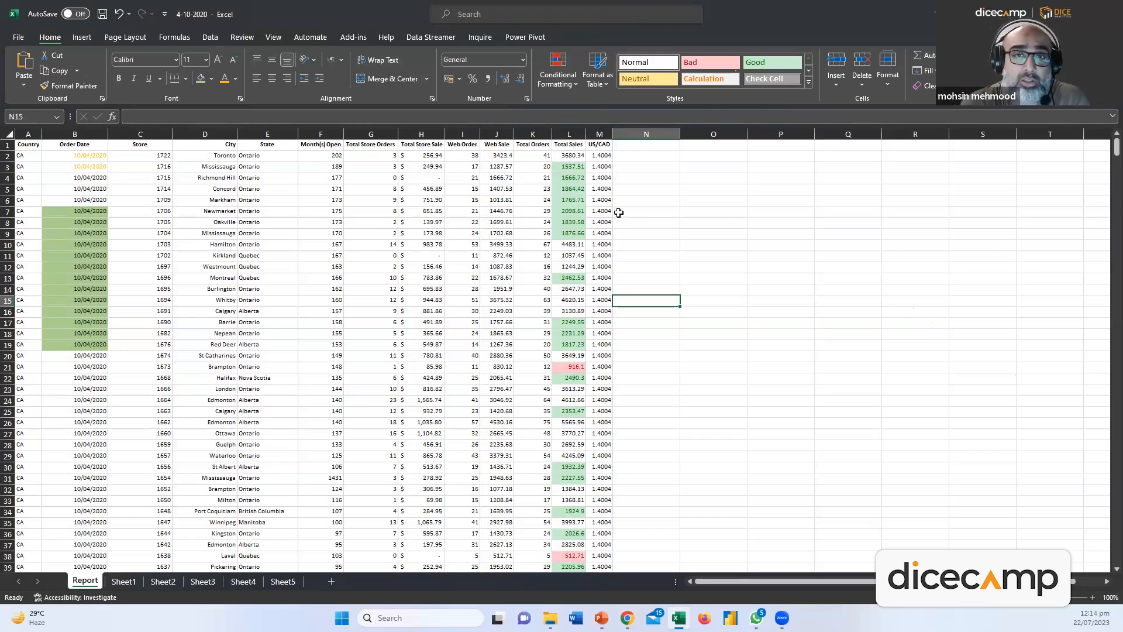
Open the Conditional Formatting menu on the Home tab
click(570, 82)
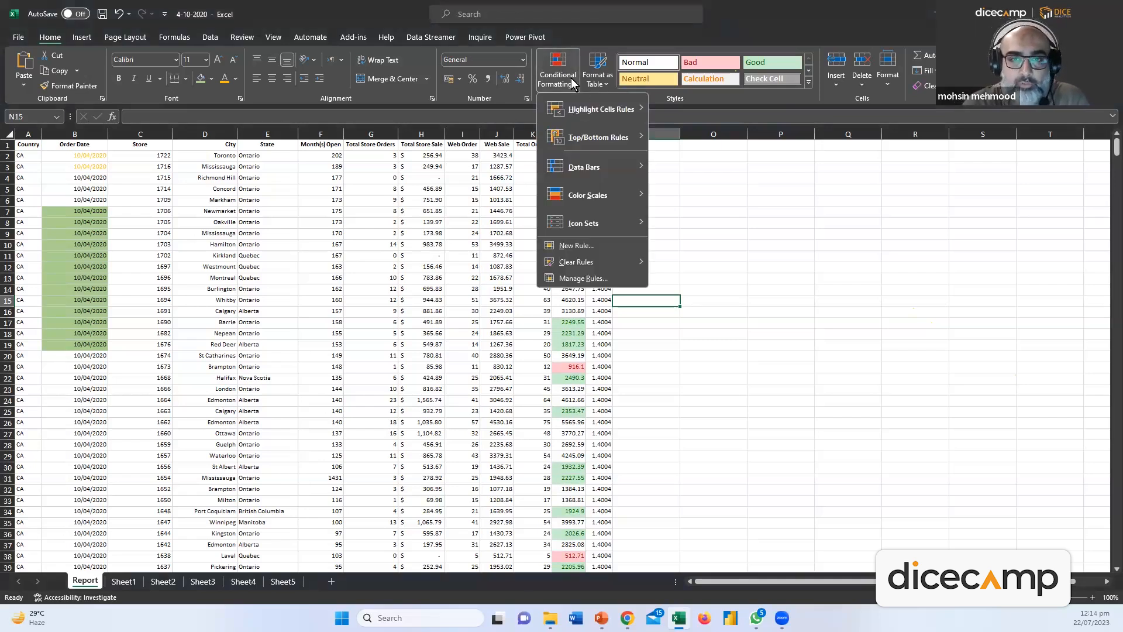
Close the menu and undo the green between-values rule with Ctrl+Z
click(717, 170)
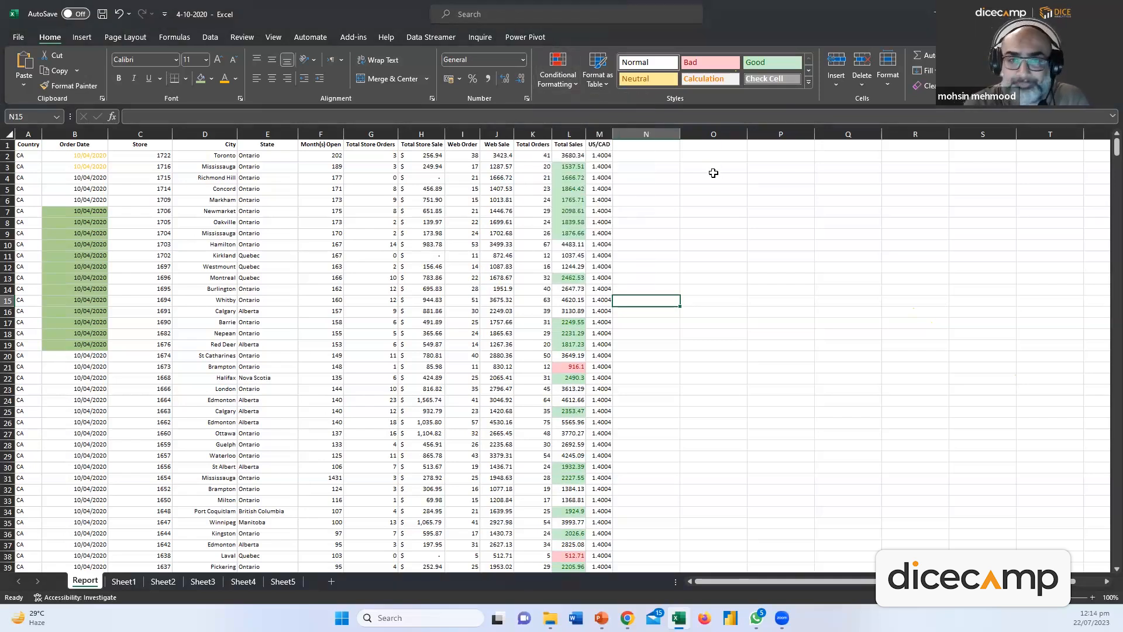
key(ctrl+z)
click(688, 242)
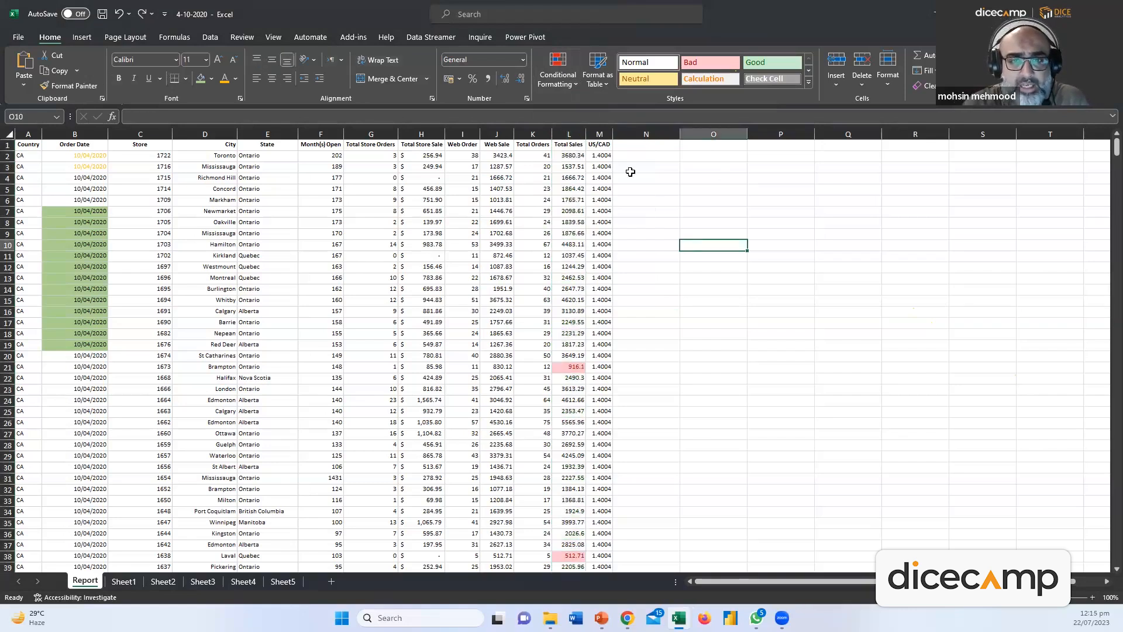
Preview the table style gallery without choosing one, then select the Order Date column
click(603, 86)
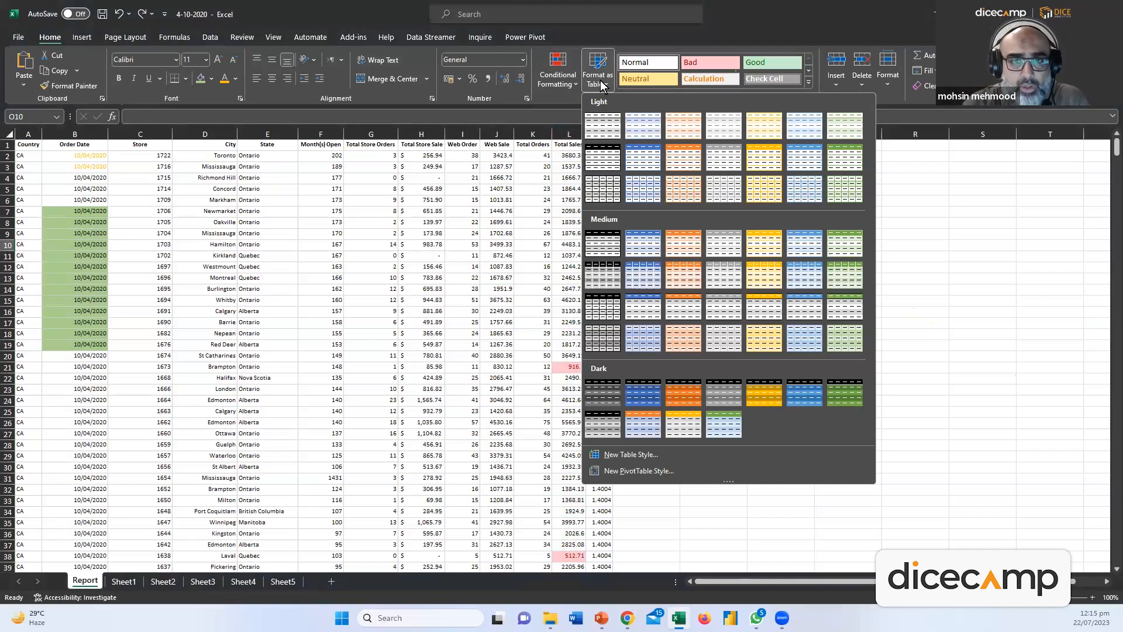
click(935, 195)
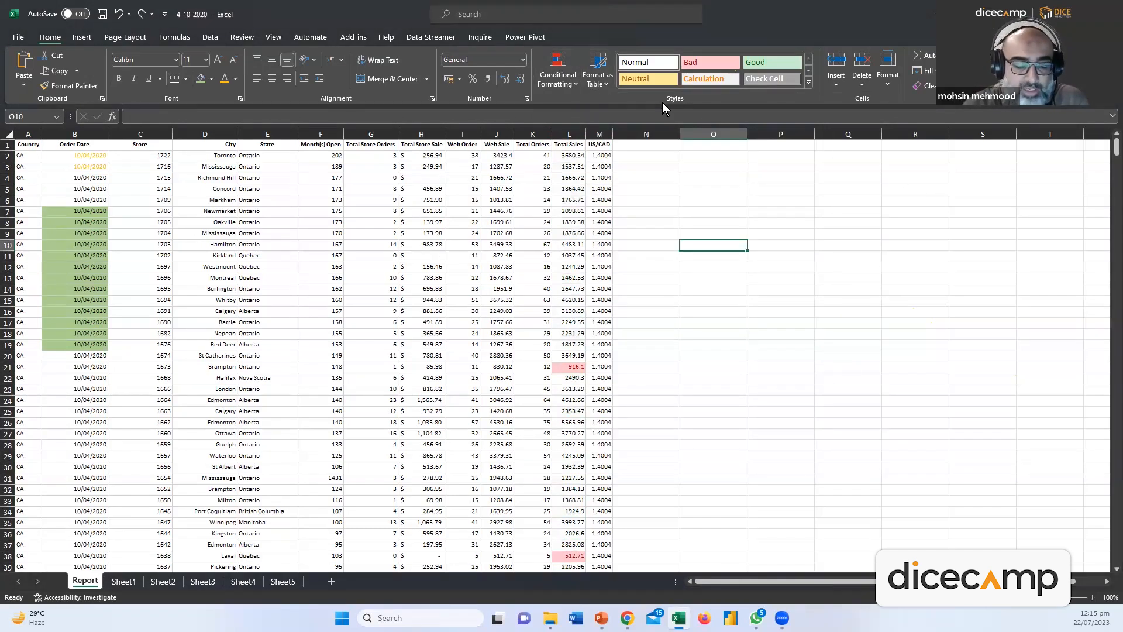
click(569, 134)
click(383, 199)
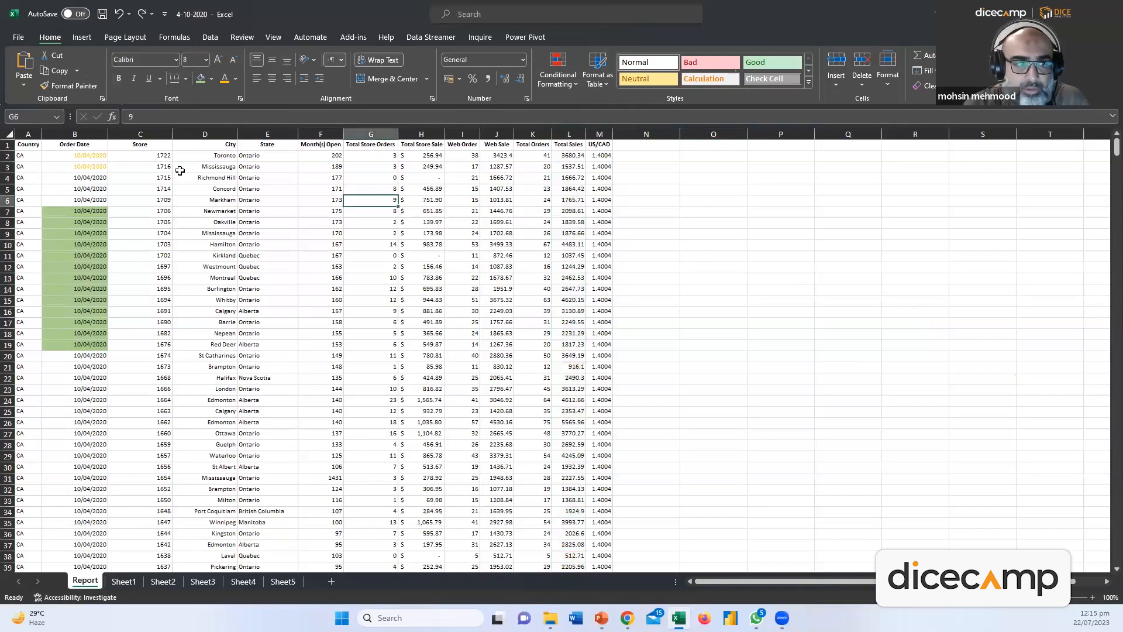
click(86, 134)
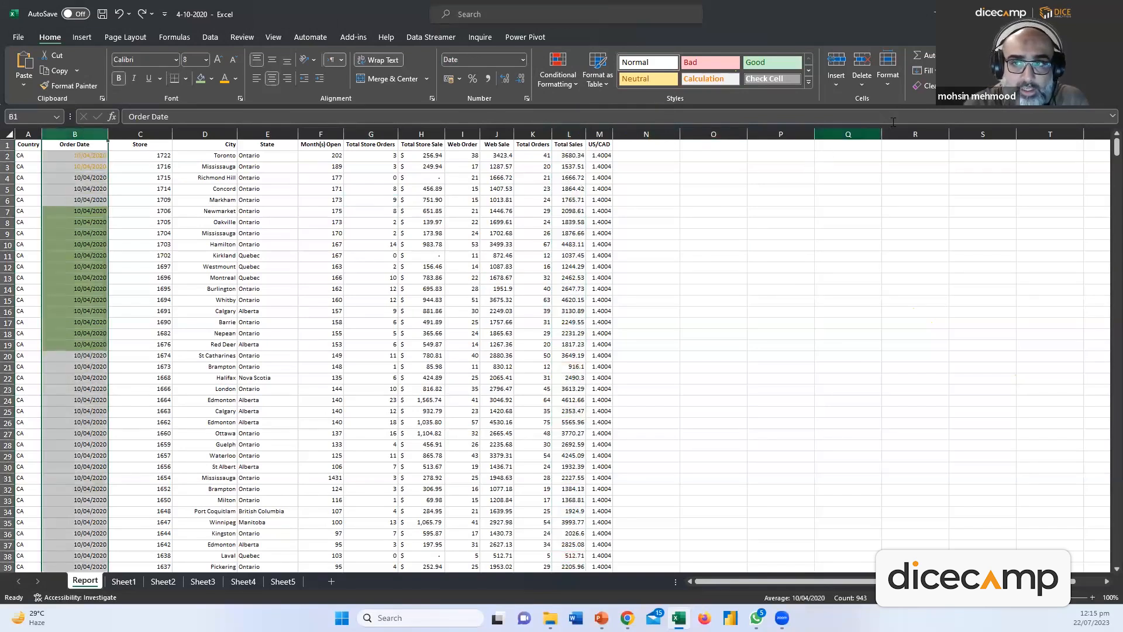
Clear all formatting from the Order Date column
click(925, 85)
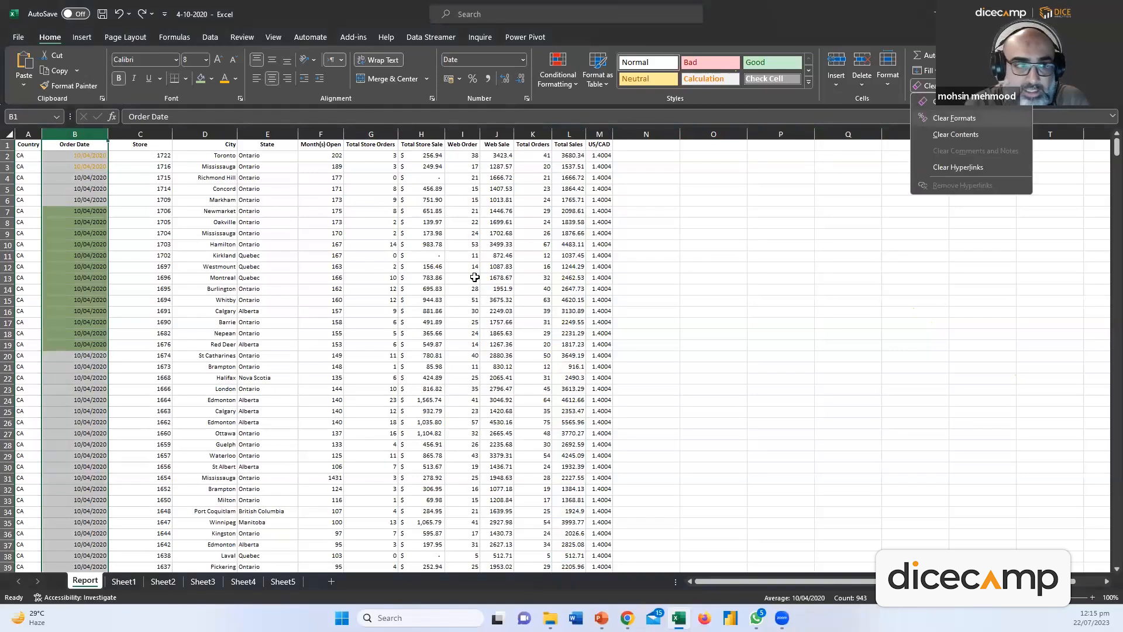
click(945, 118)
key(ctrl+z)
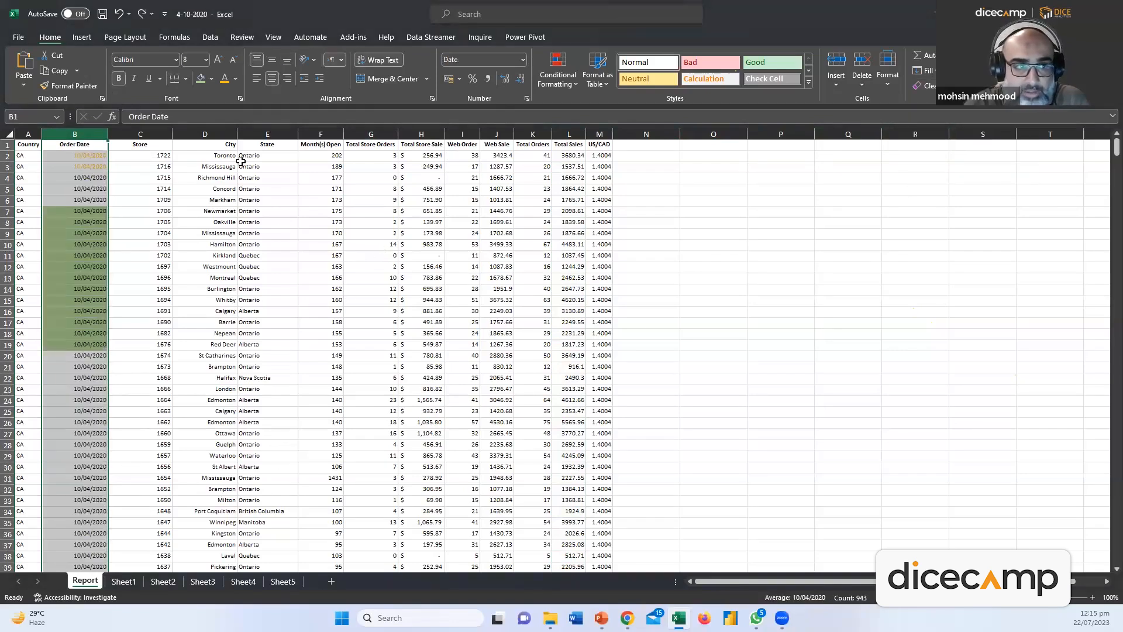
click(926, 86)
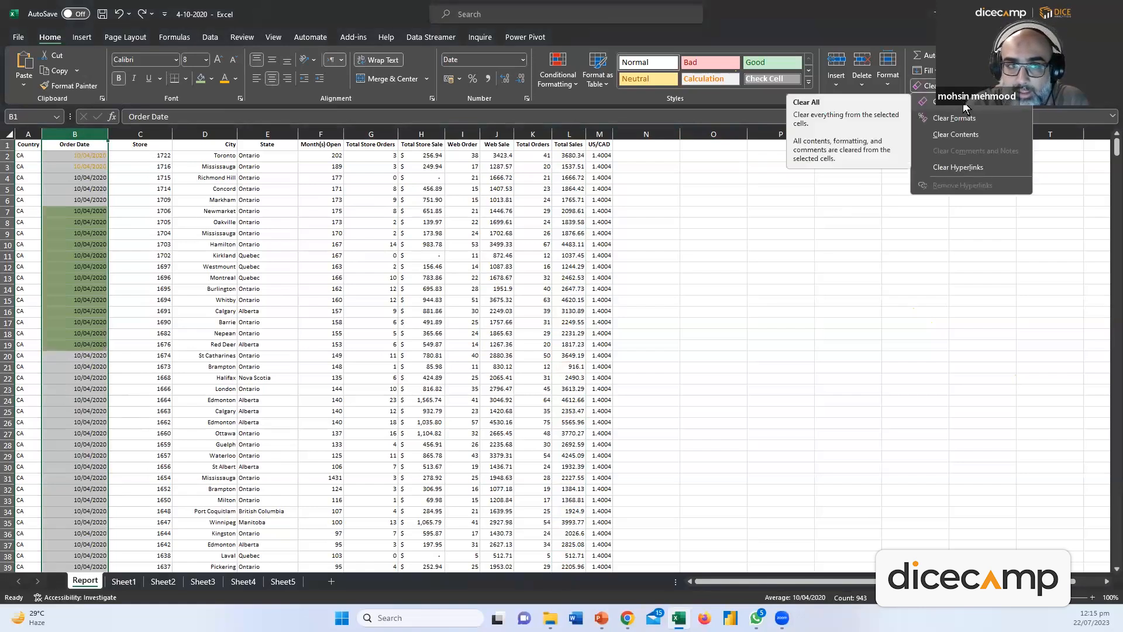
key(Escape)
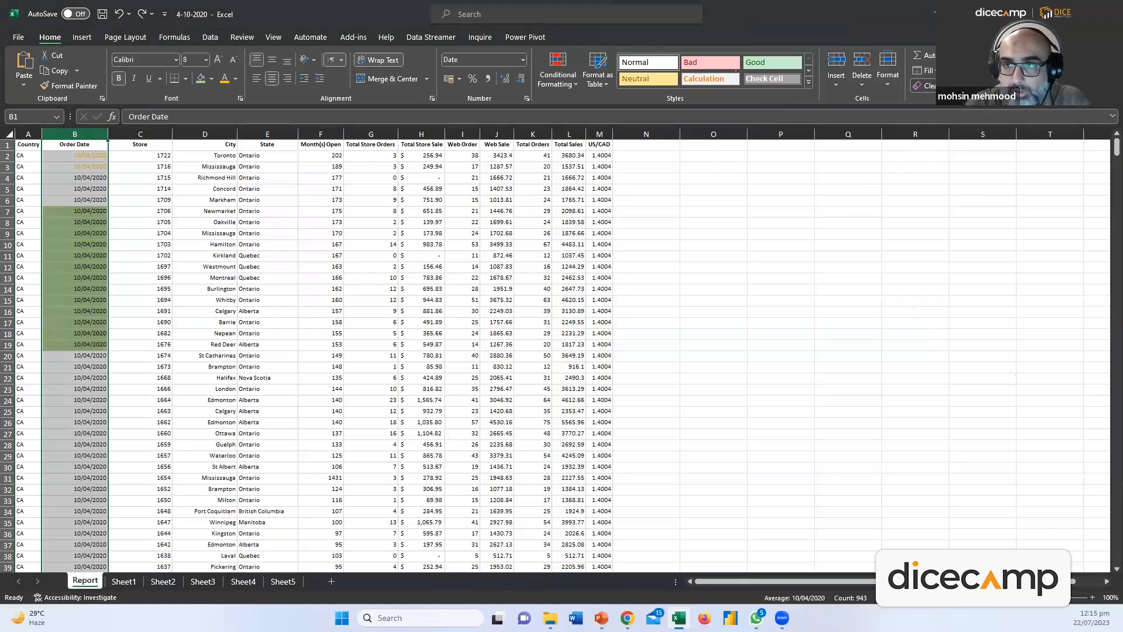
click(929, 86)
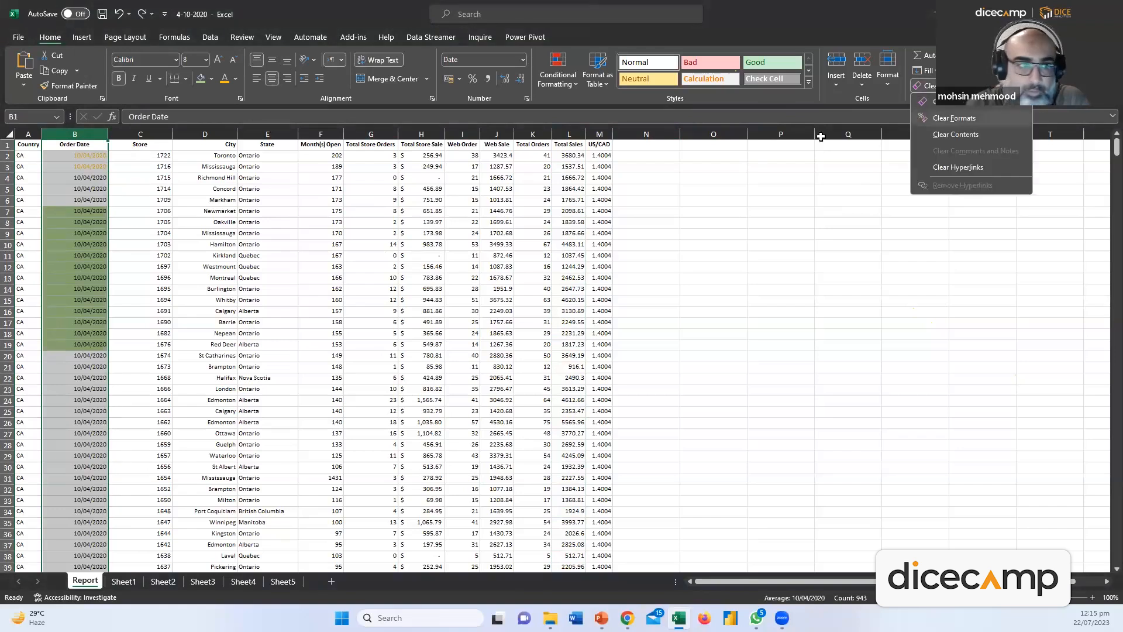
click(954, 118)
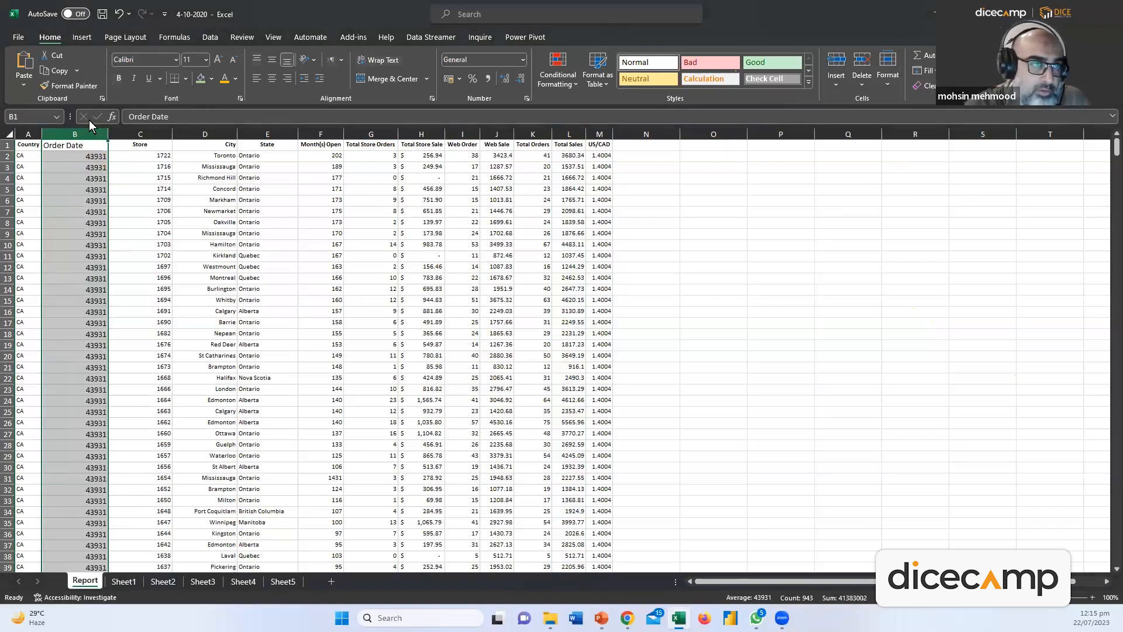
Set the Order Date column to Short Date format and select the A–M header row
click(522, 59)
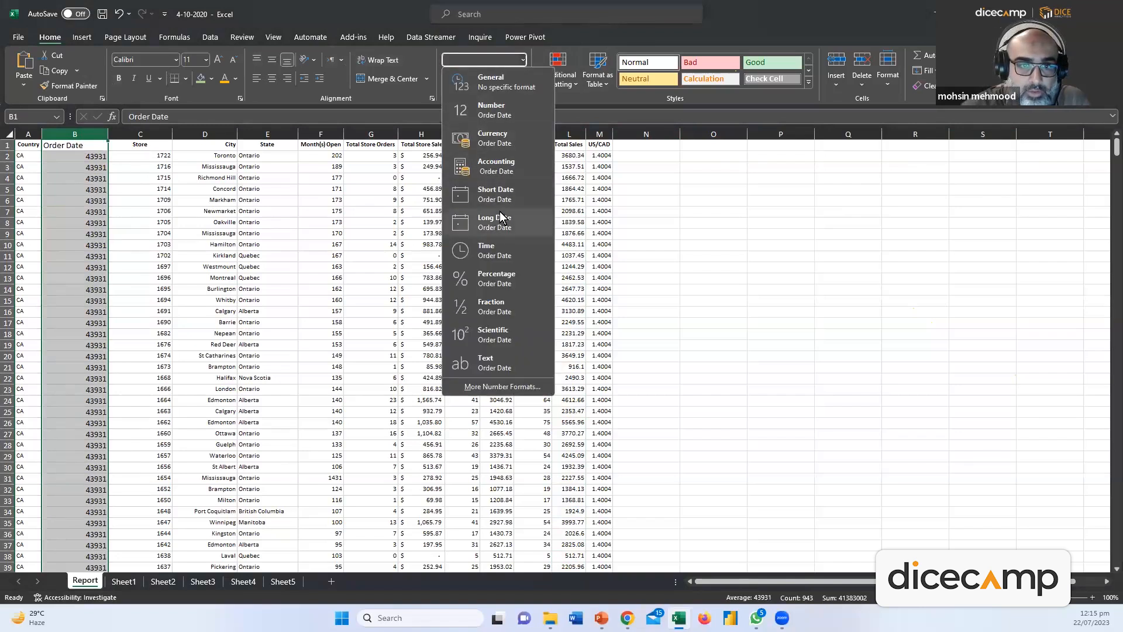
click(498, 195)
click(320, 233)
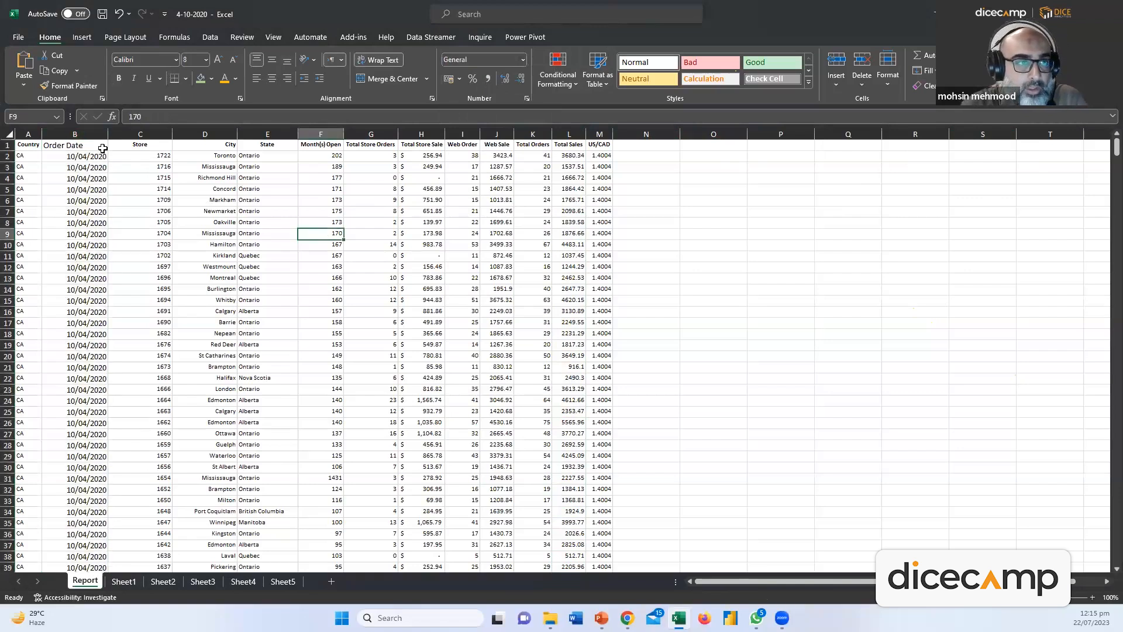
drag(27, 145, 605, 163)
Format the A1:M943 data as a light blue banded table with header filters
click(604, 163)
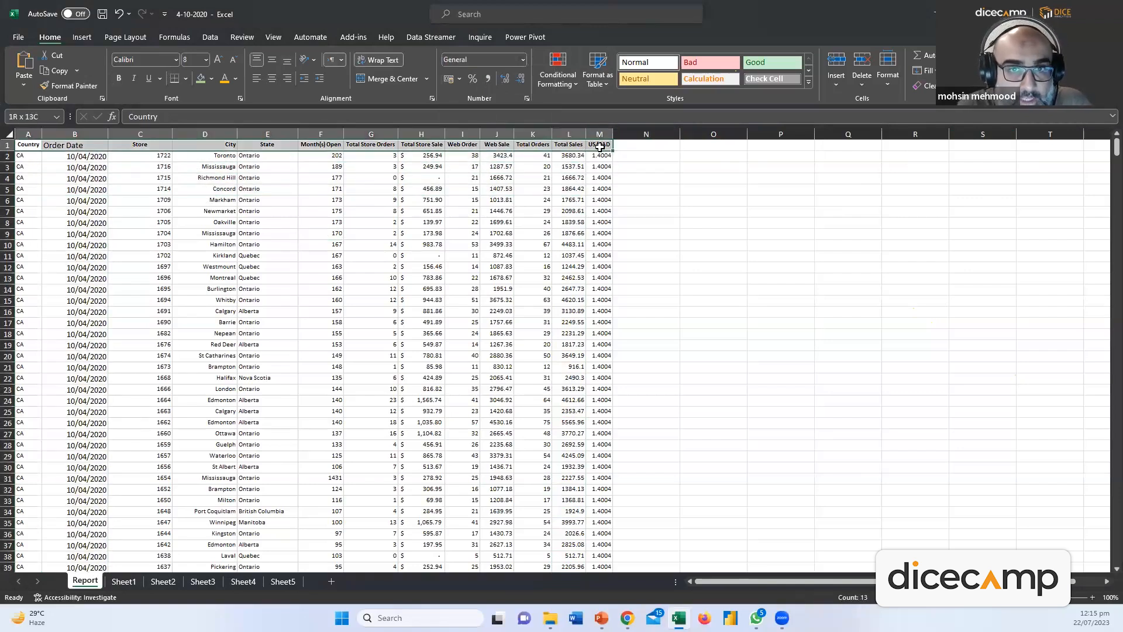
click(23, 144)
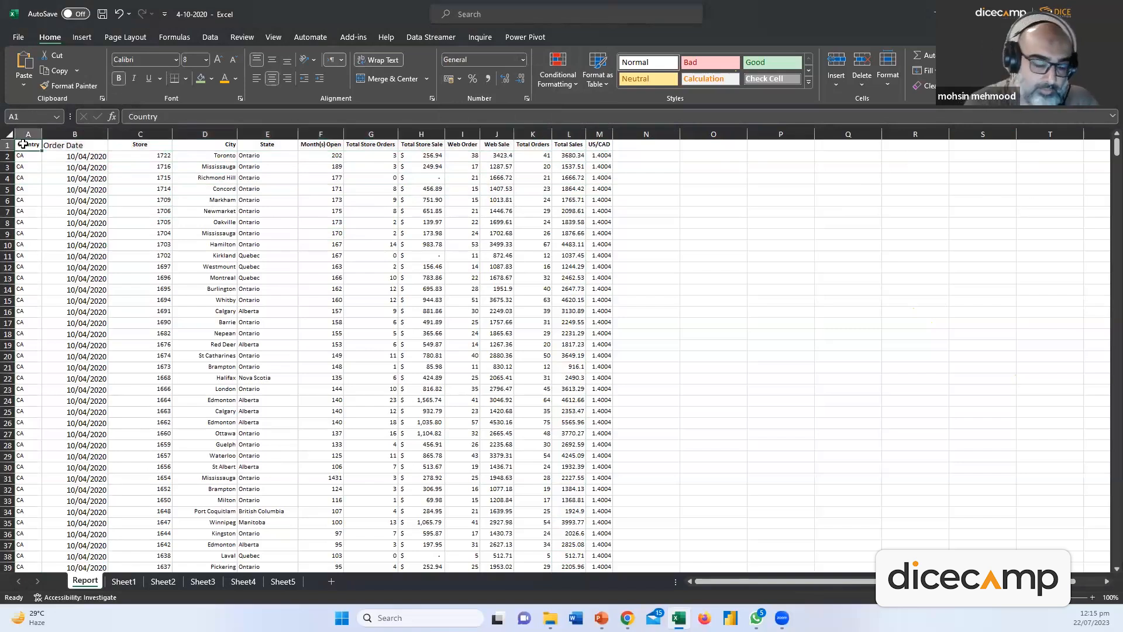
key(ctrl+shift+Right)
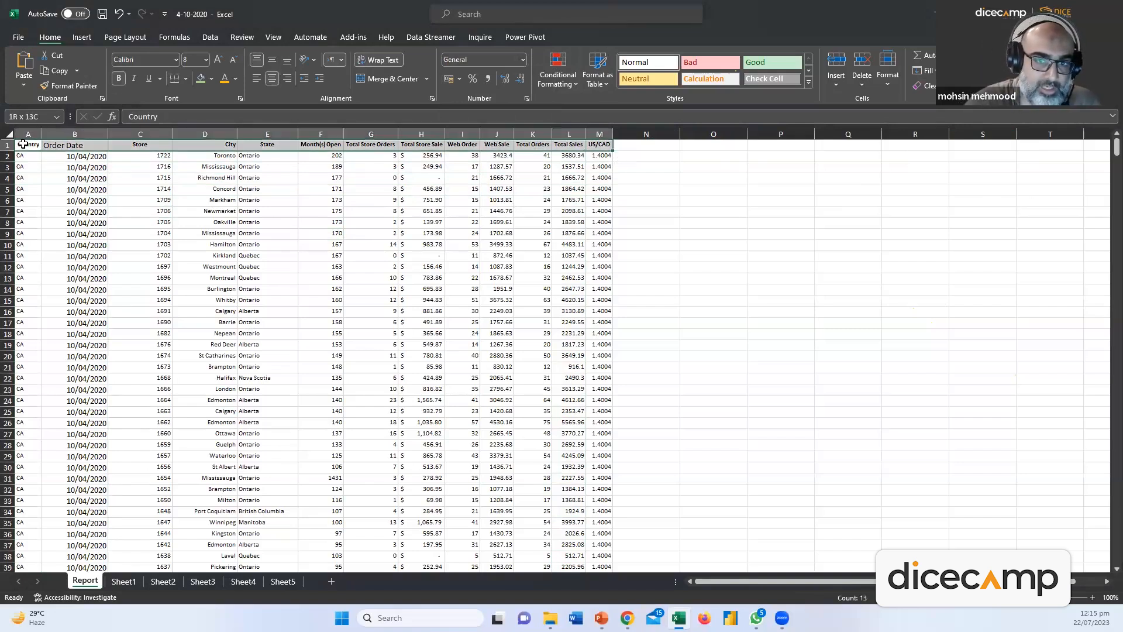
key(ctrl+shift+Down)
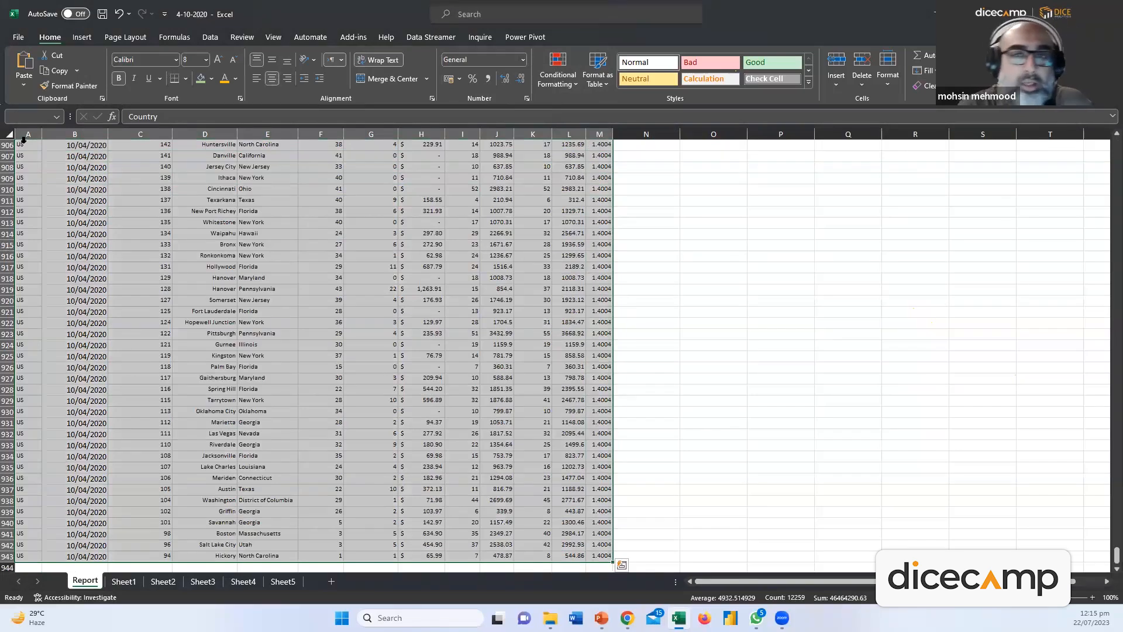
click(583, 82)
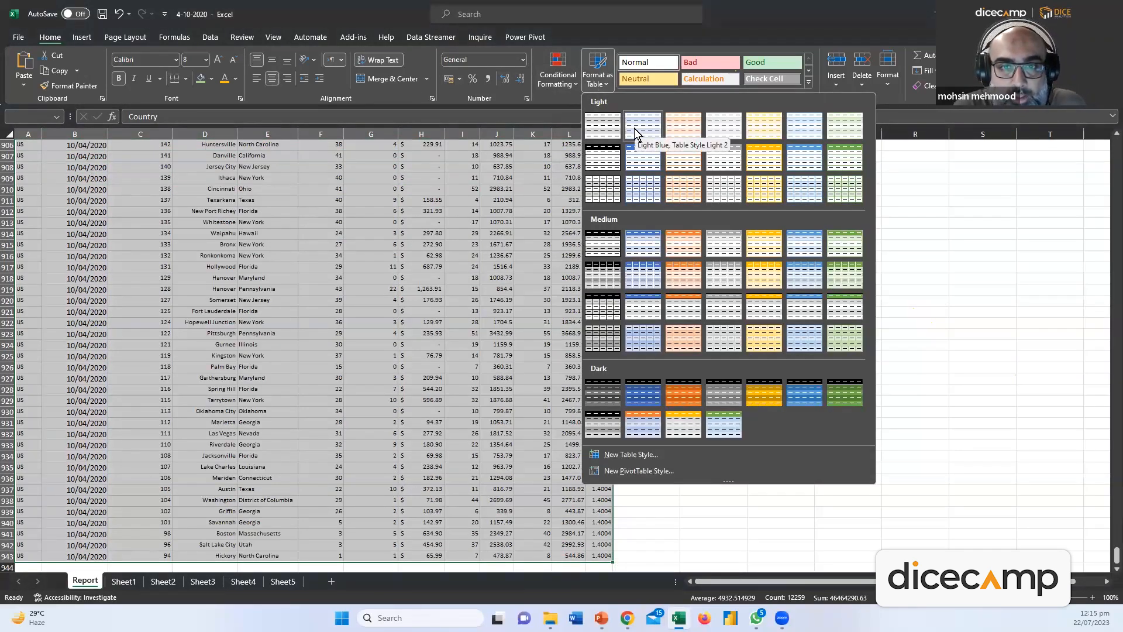
click(639, 161)
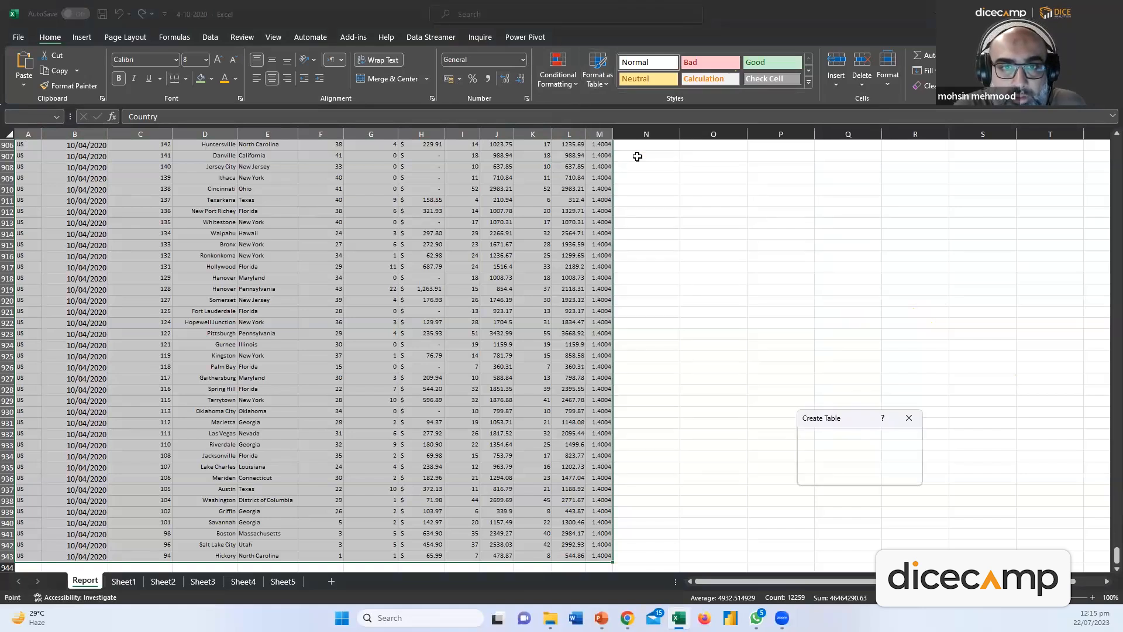
click(846, 473)
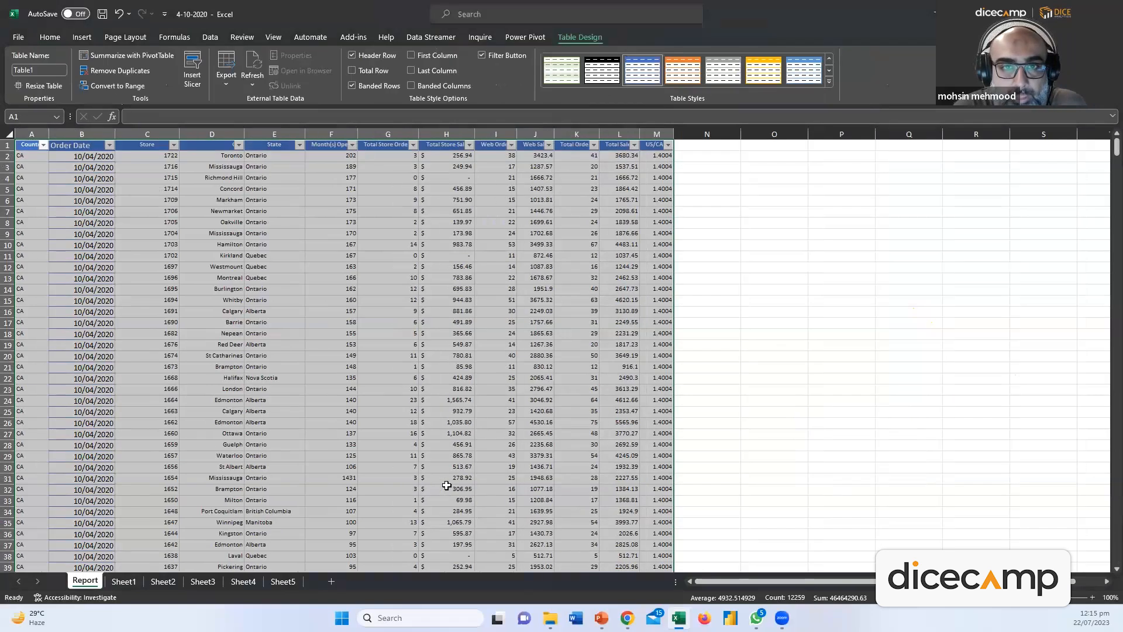
click(331, 233)
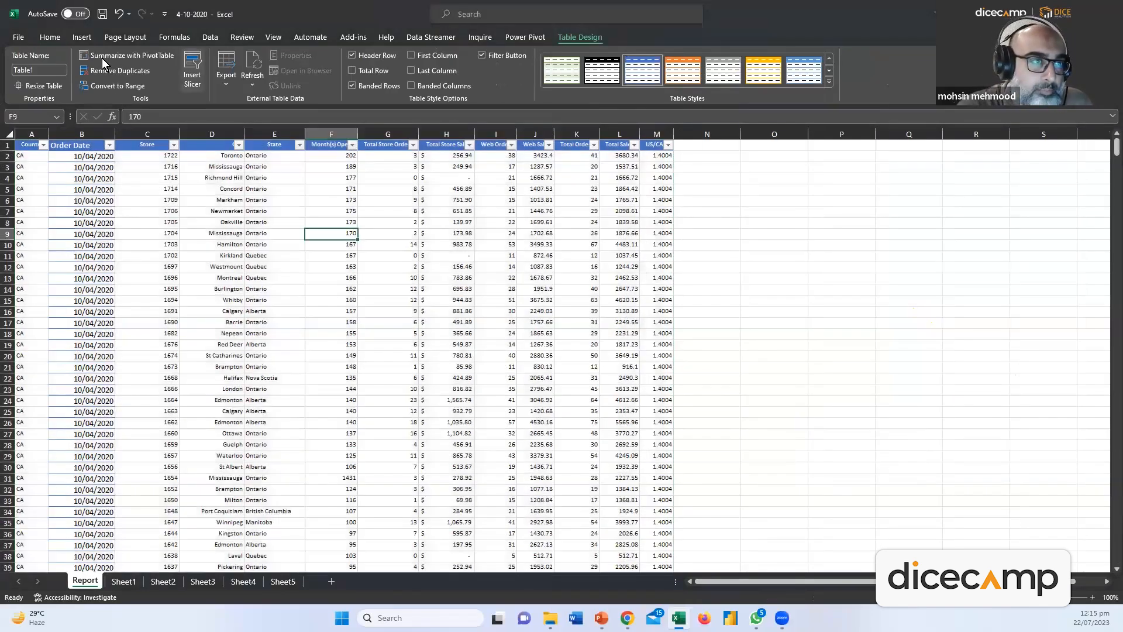
click(50, 37)
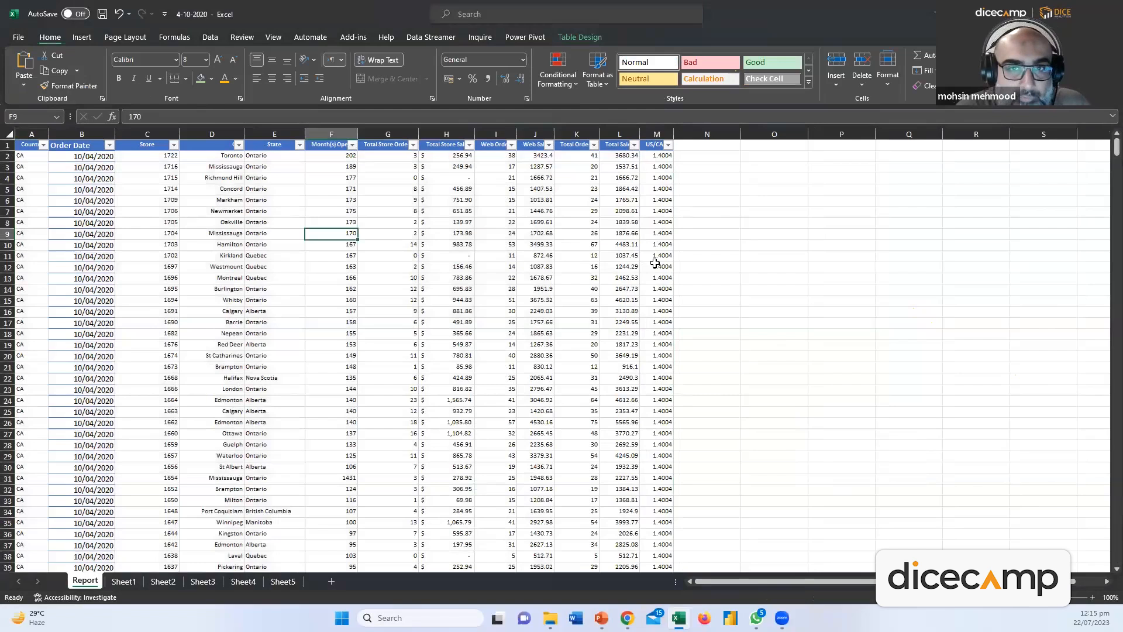
click(576, 246)
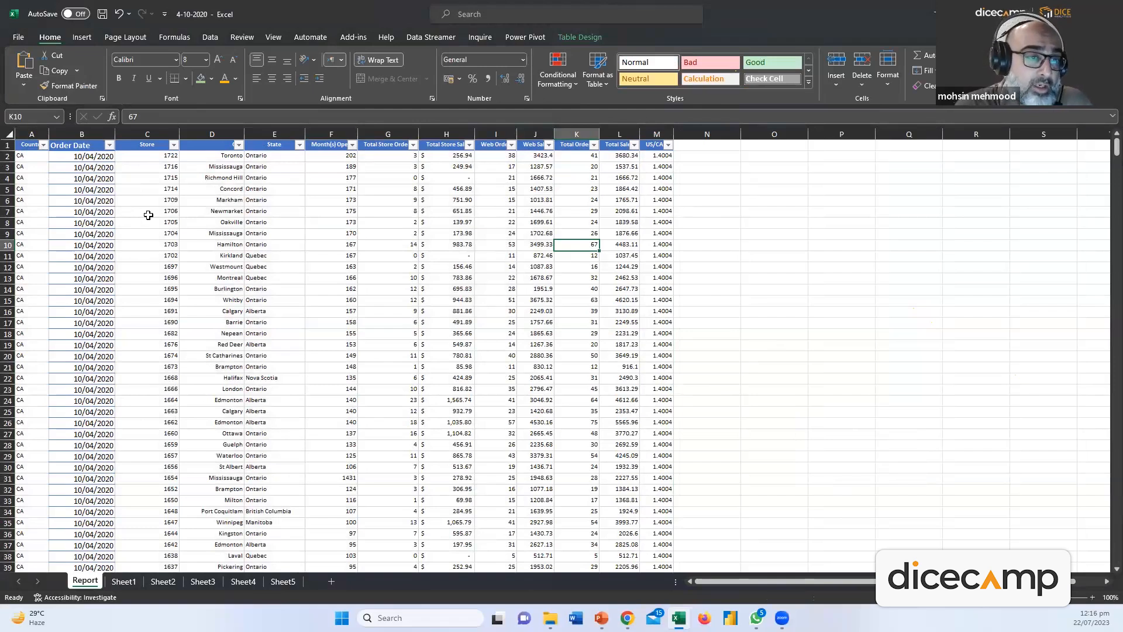
Undo the table and shrink the Order Date column's font by two steps
key(ctrl+z)
key(ctrl+z)
click(69, 134)
click(233, 59)
click(233, 60)
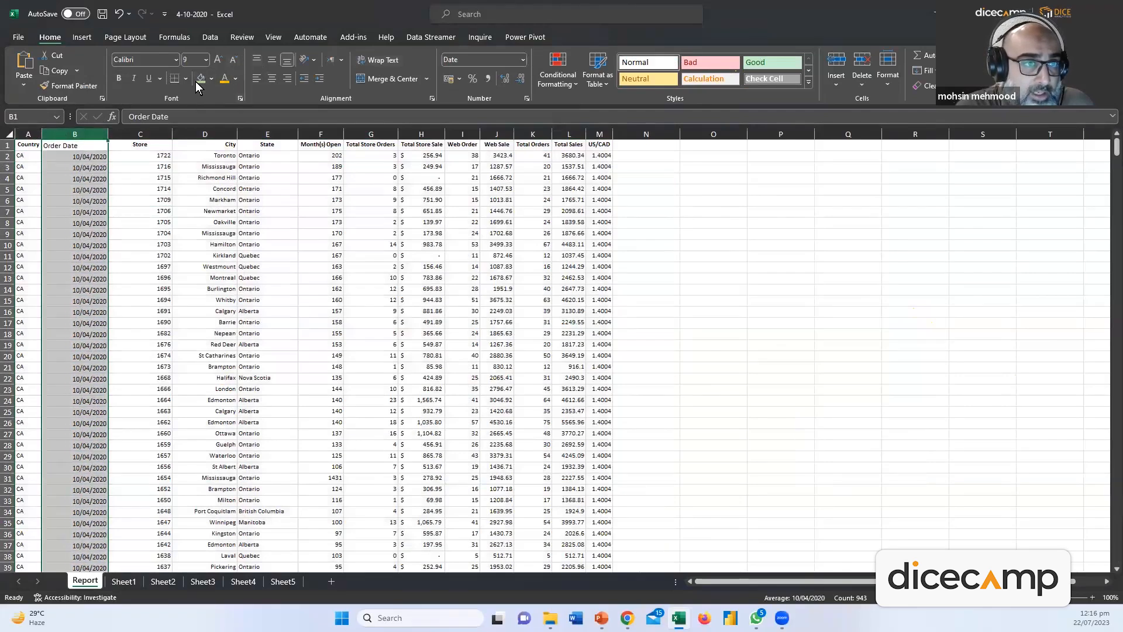
Format A1:M943 as a medium blue banded table with headers
click(28, 144)
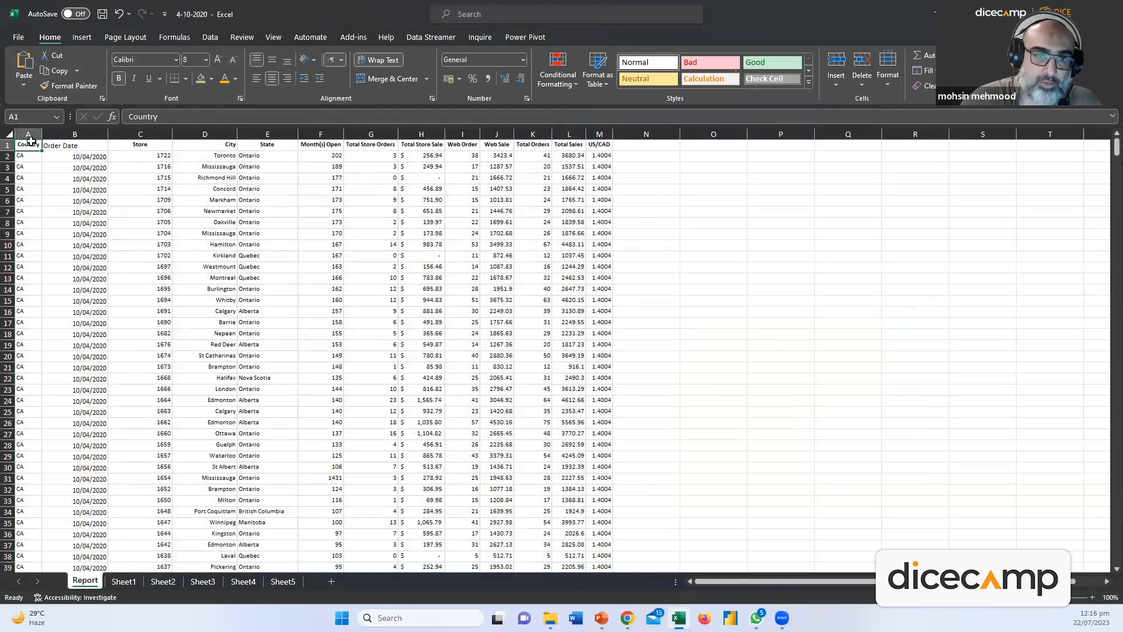
key(ctrl+shift+Right)
key(ctrl+shift+Down)
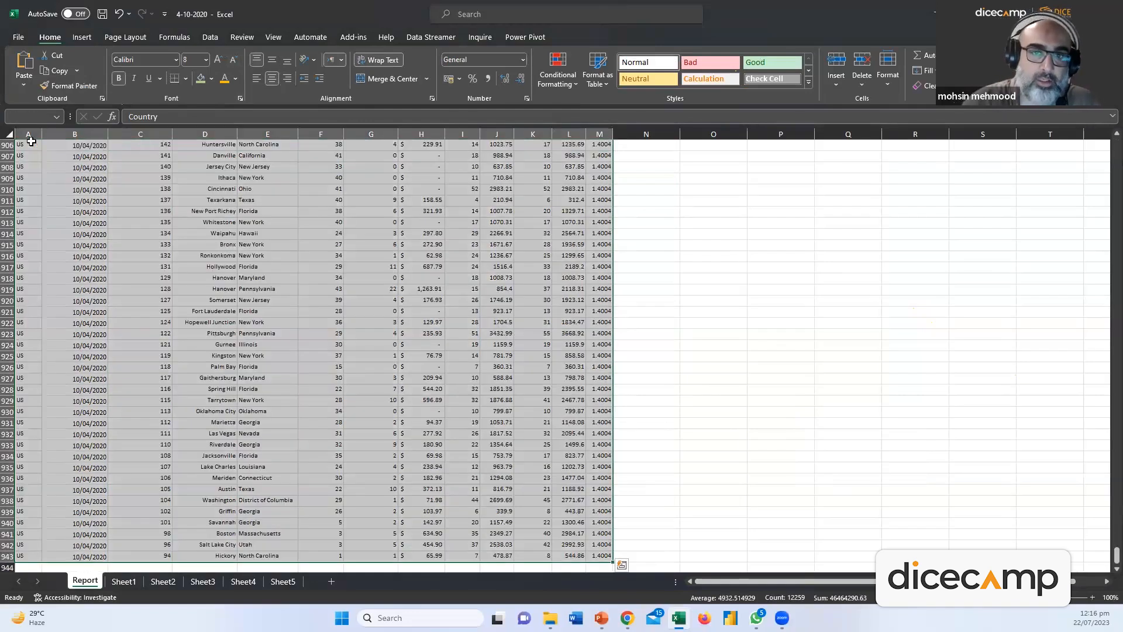
click(607, 83)
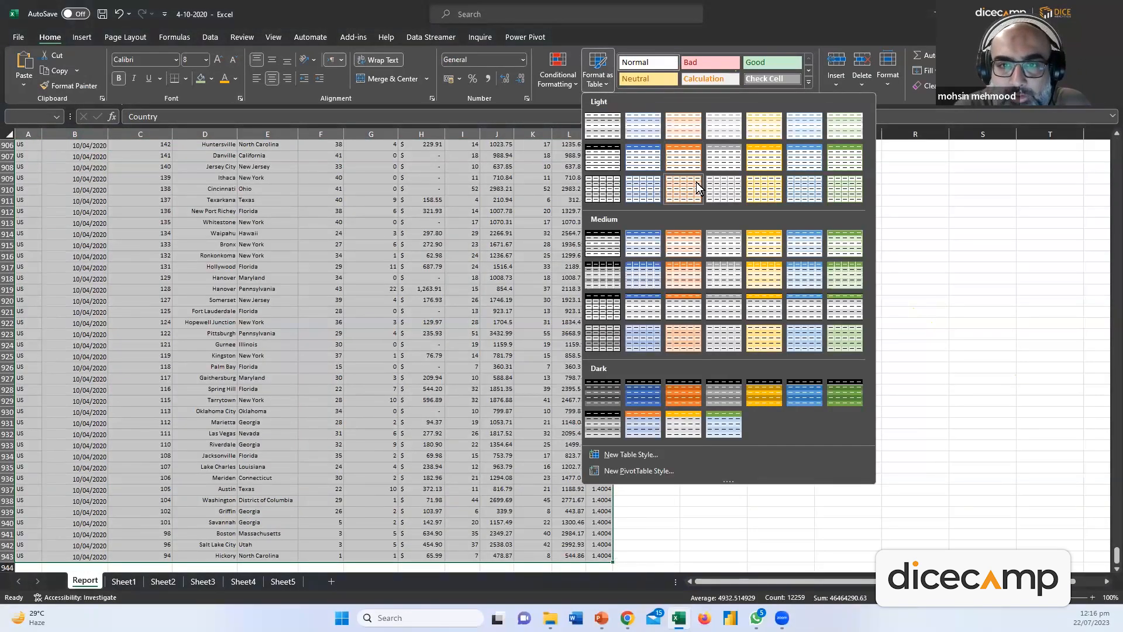
click(640, 246)
click(849, 475)
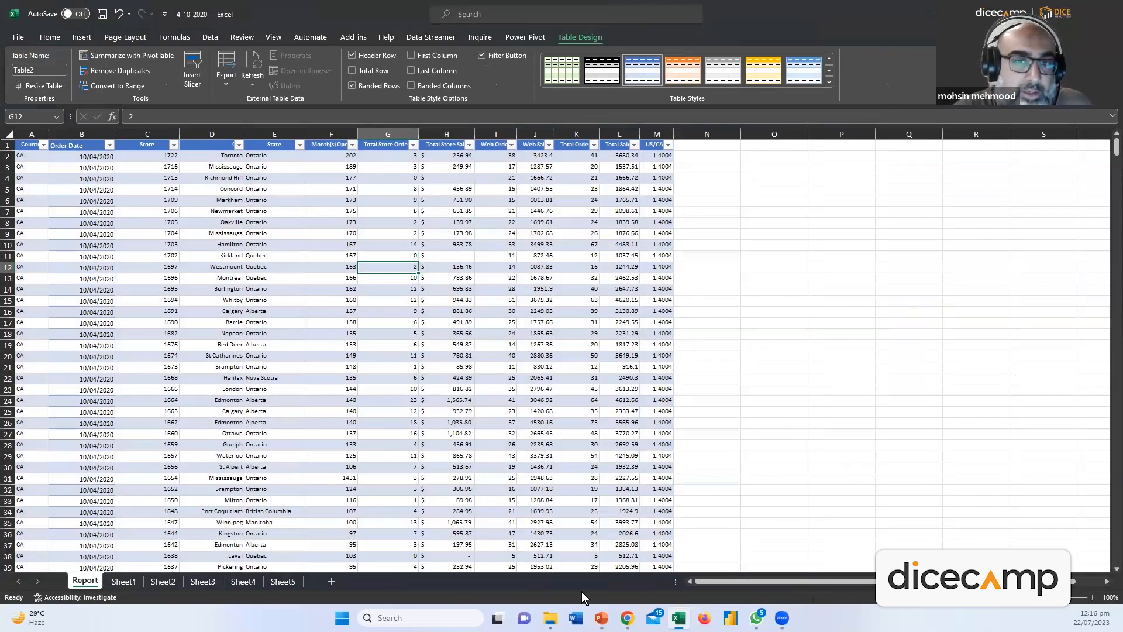
Check the State and Store filter dropdowns, closing them without filtering
click(283, 245)
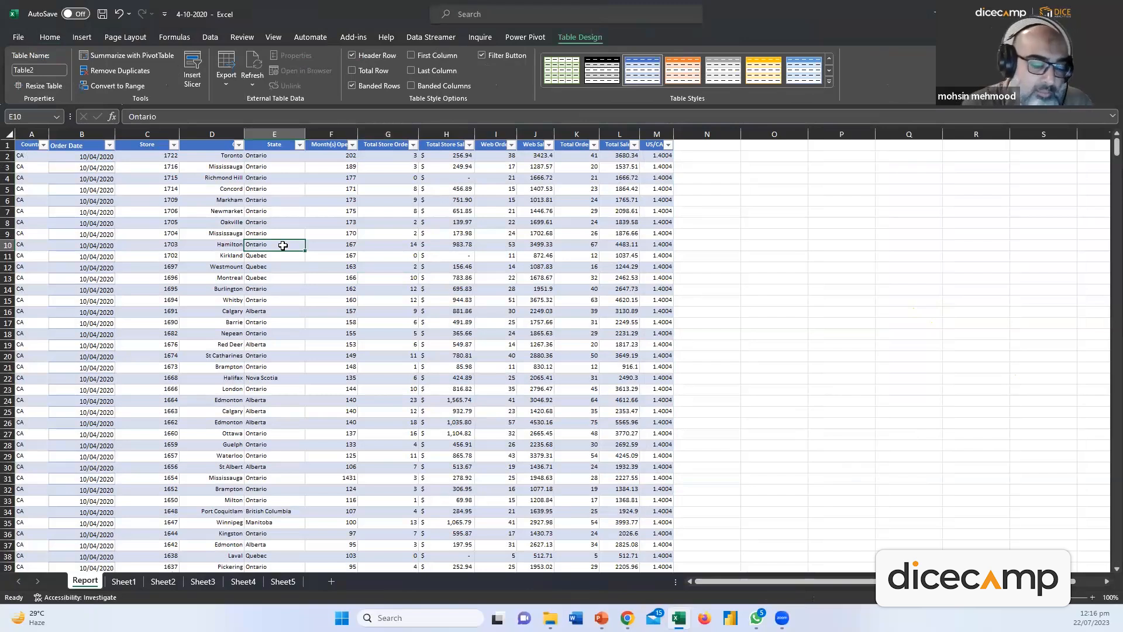
click(299, 145)
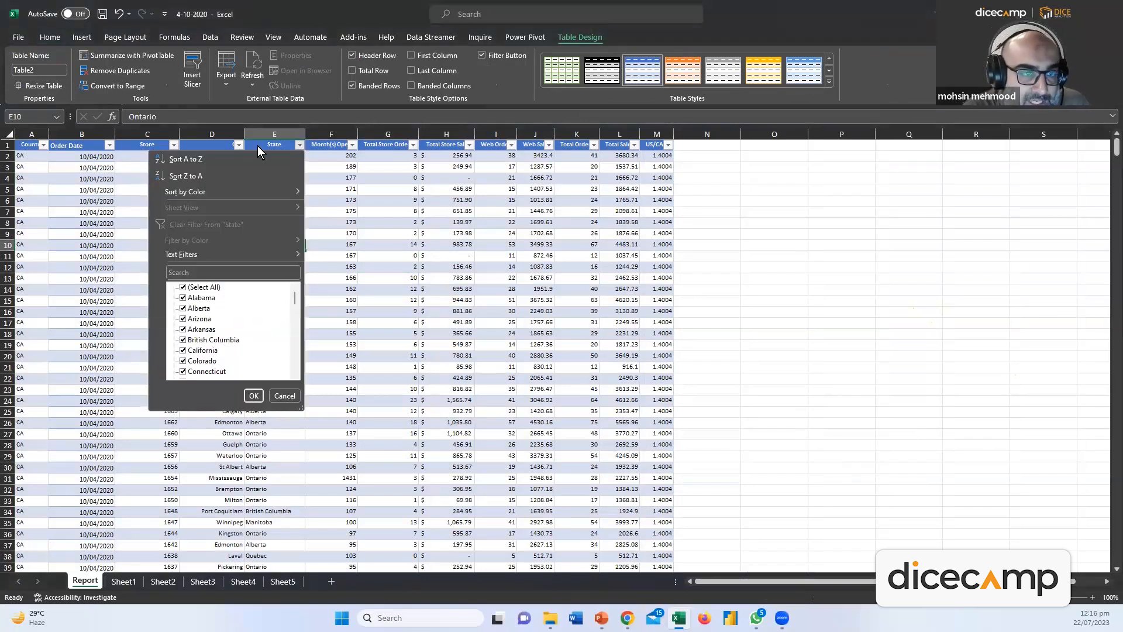
click(171, 146)
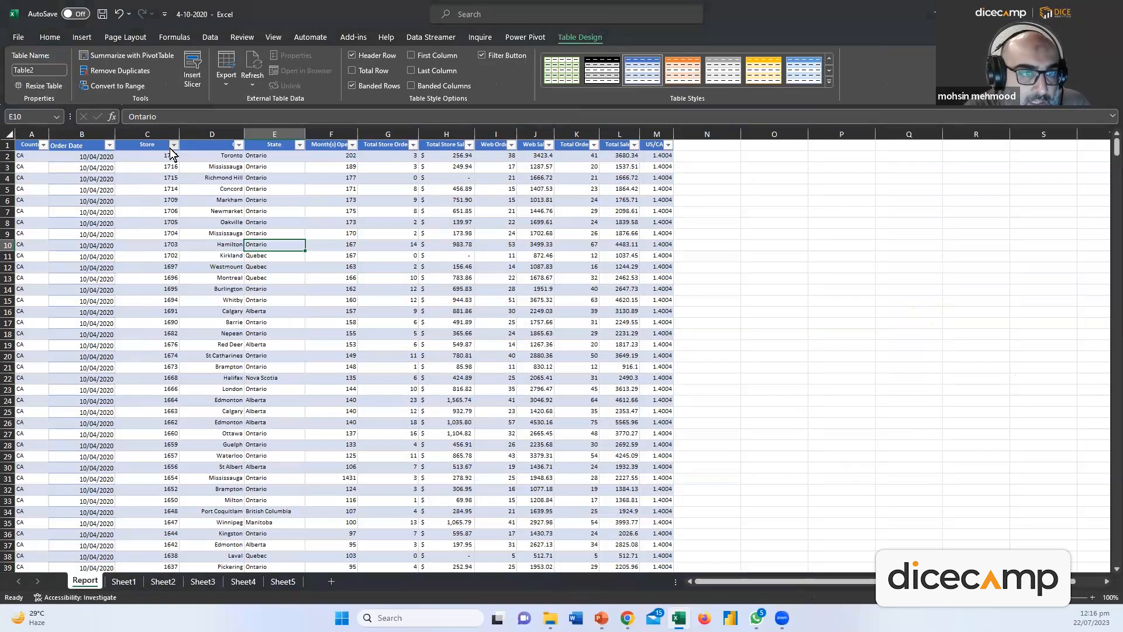
click(173, 145)
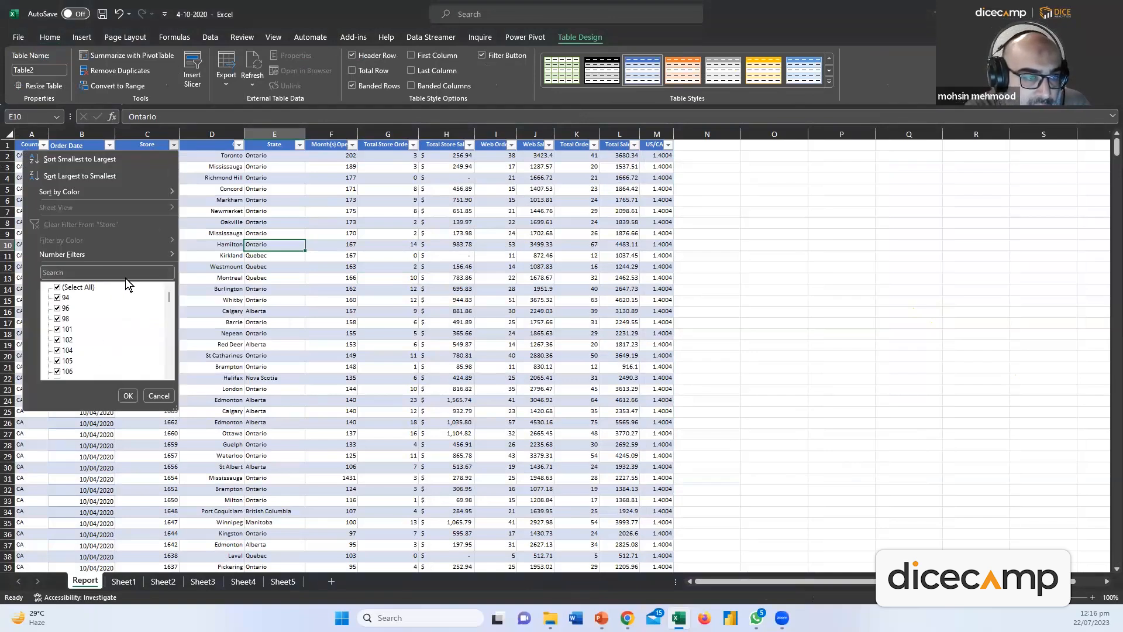
click(164, 395)
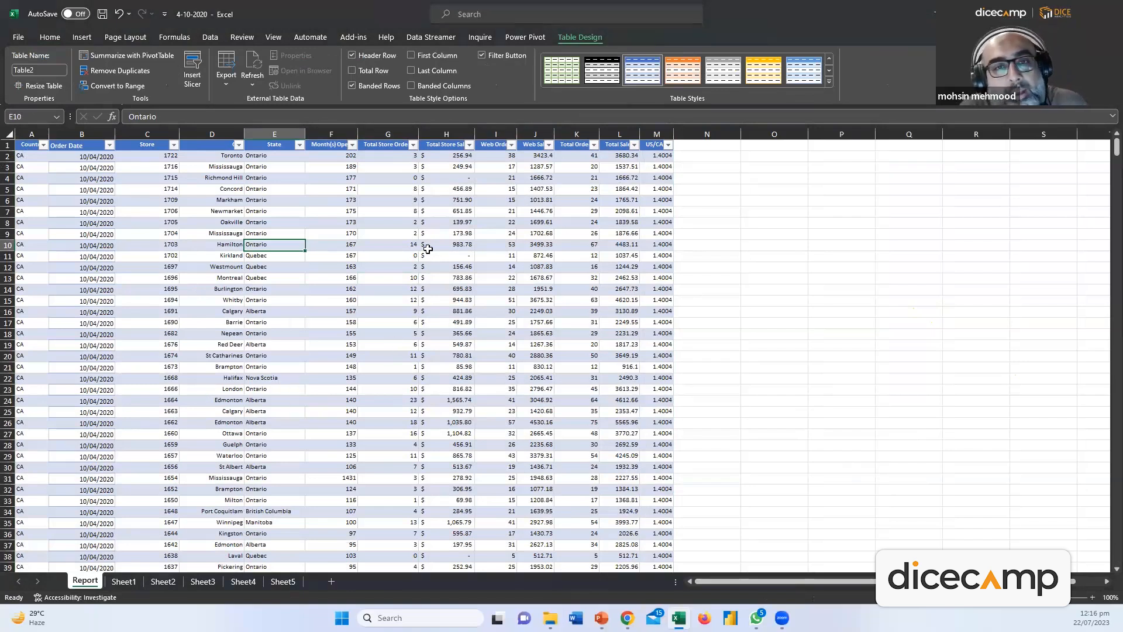
Click between table cells and empty cells, then undo the table to compare with plain data
click(393, 344)
click(773, 286)
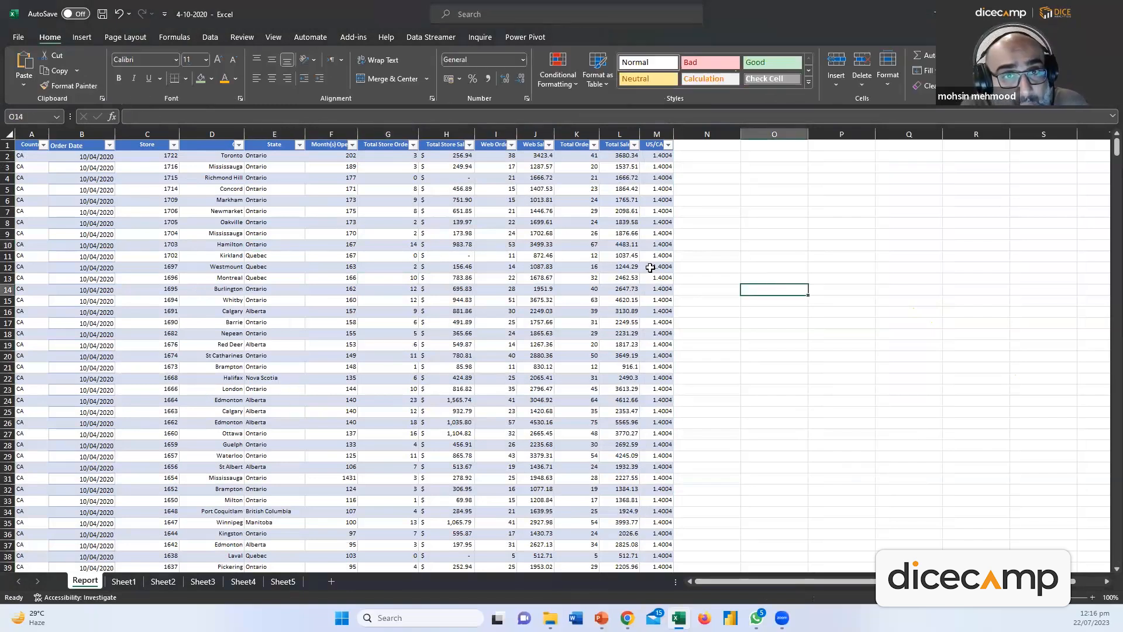
click(439, 237)
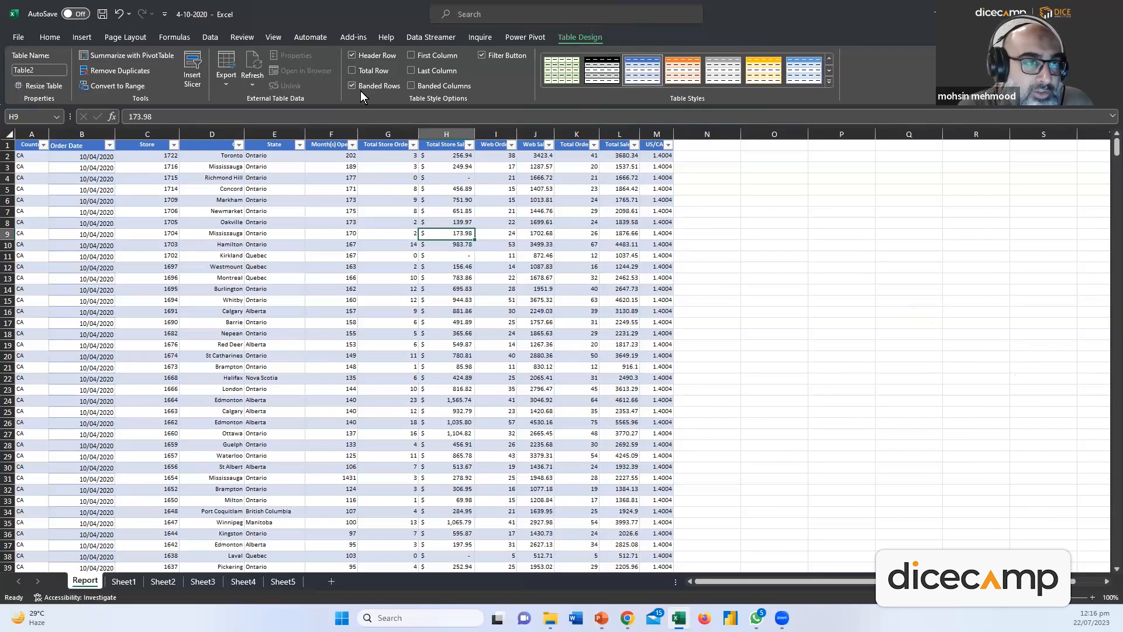
click(899, 374)
click(547, 277)
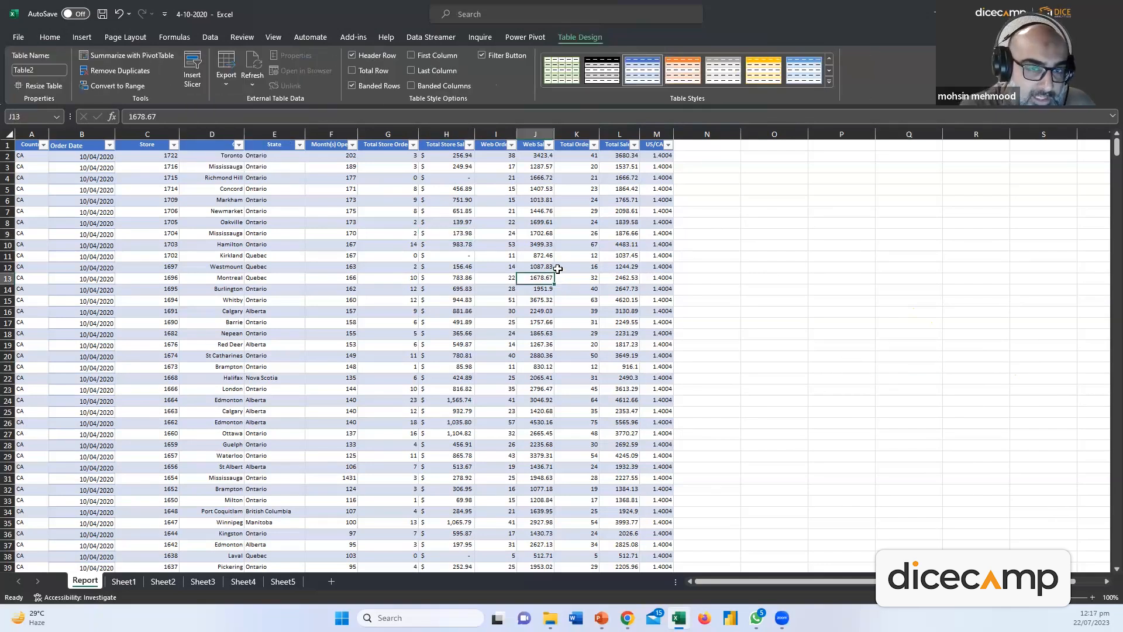
key(ctrl+z)
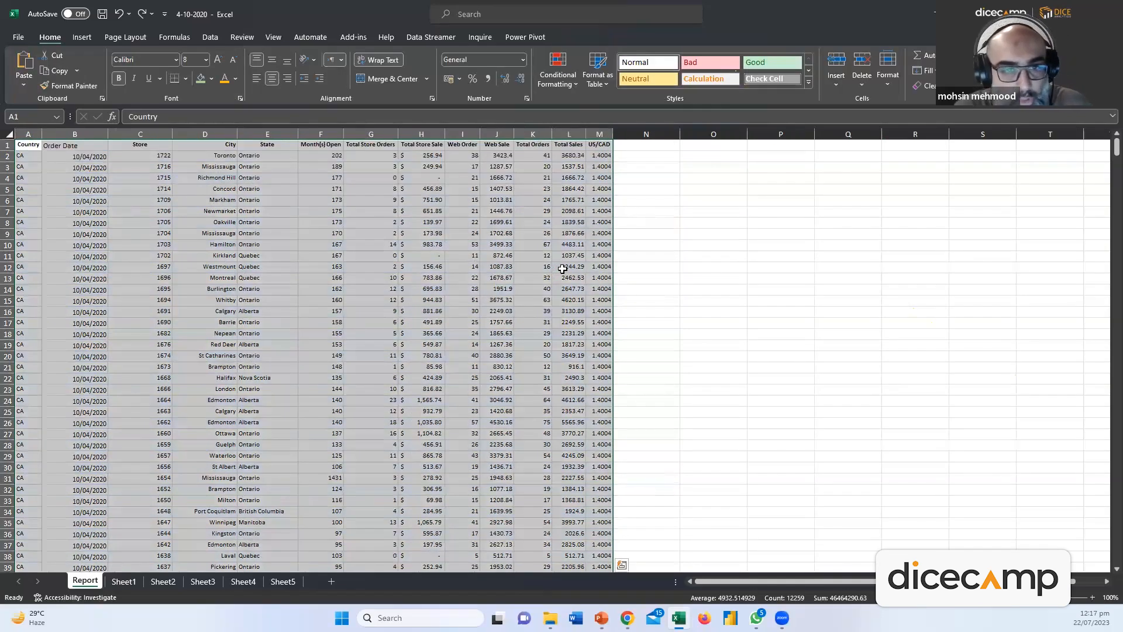
Inspect the plain Month(s) Open and Total Orders cells, then redo the table formatting
click(709, 259)
click(325, 222)
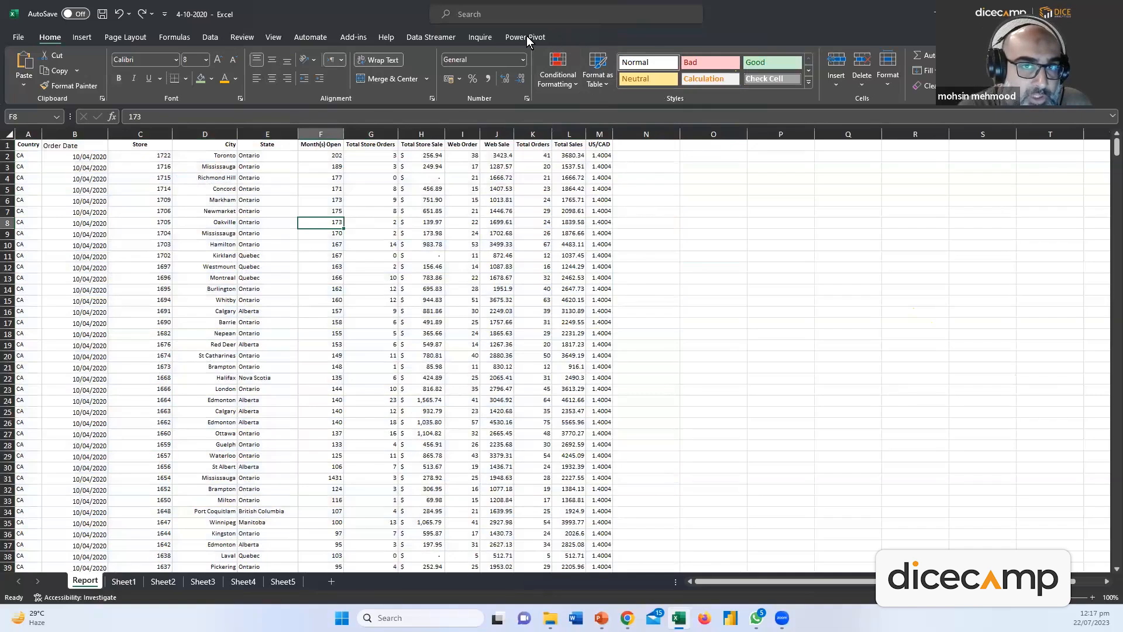
click(704, 255)
click(530, 233)
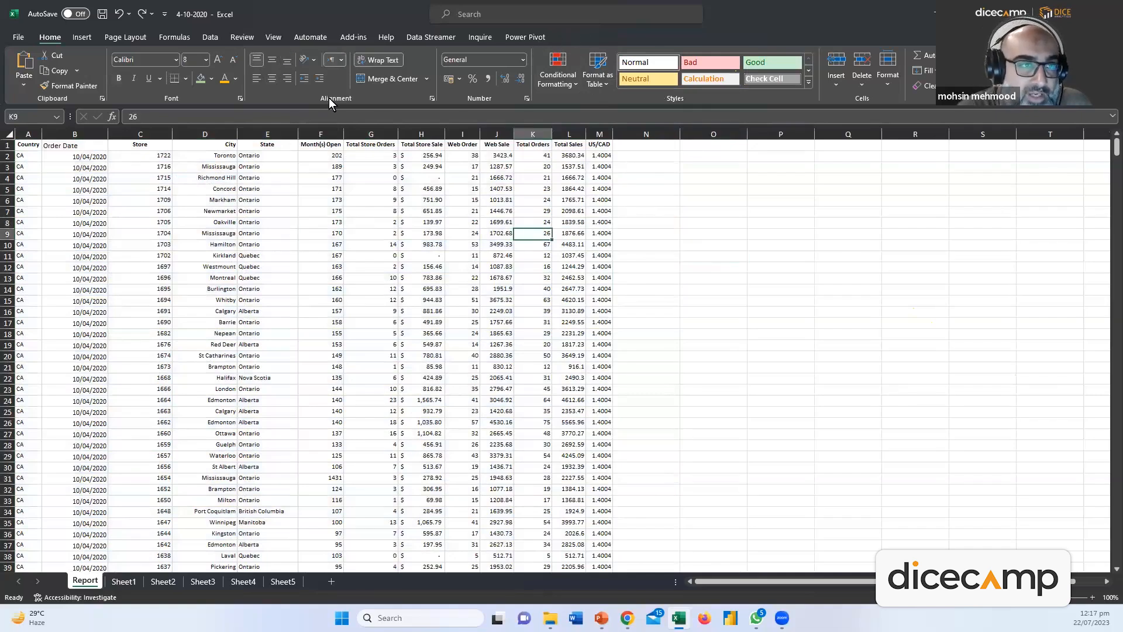
click(141, 13)
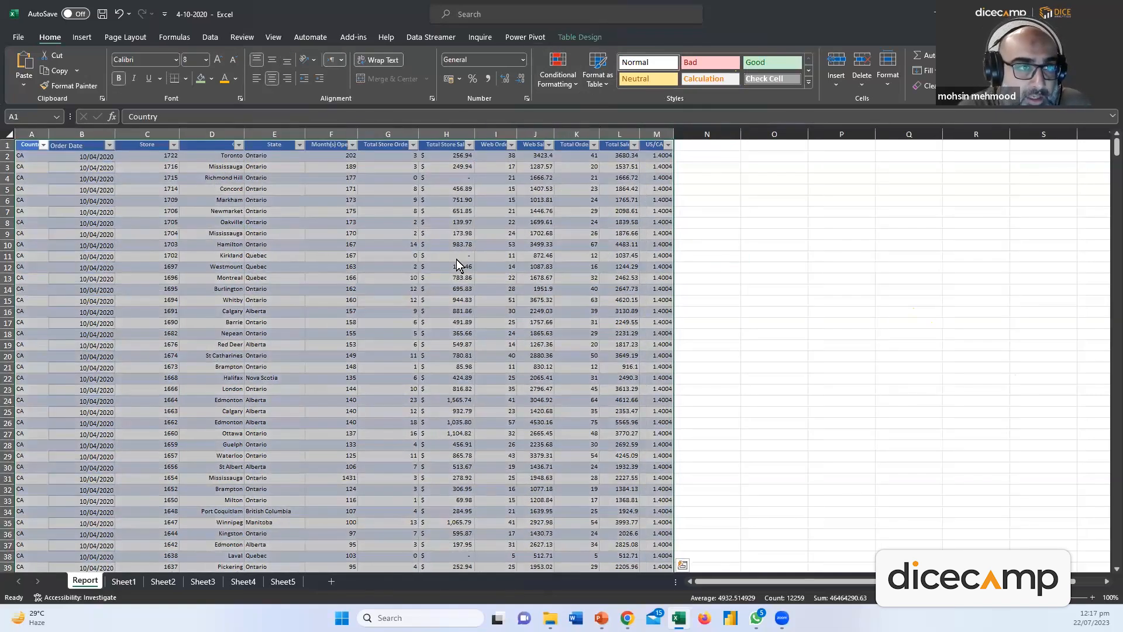
click(551, 277)
click(575, 199)
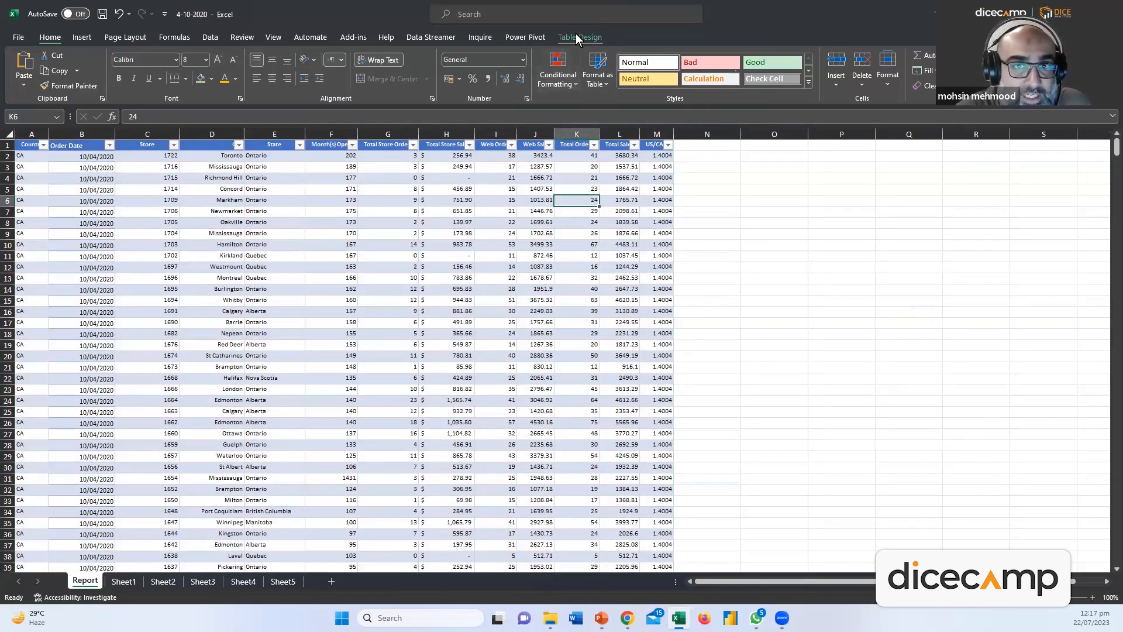
click(576, 35)
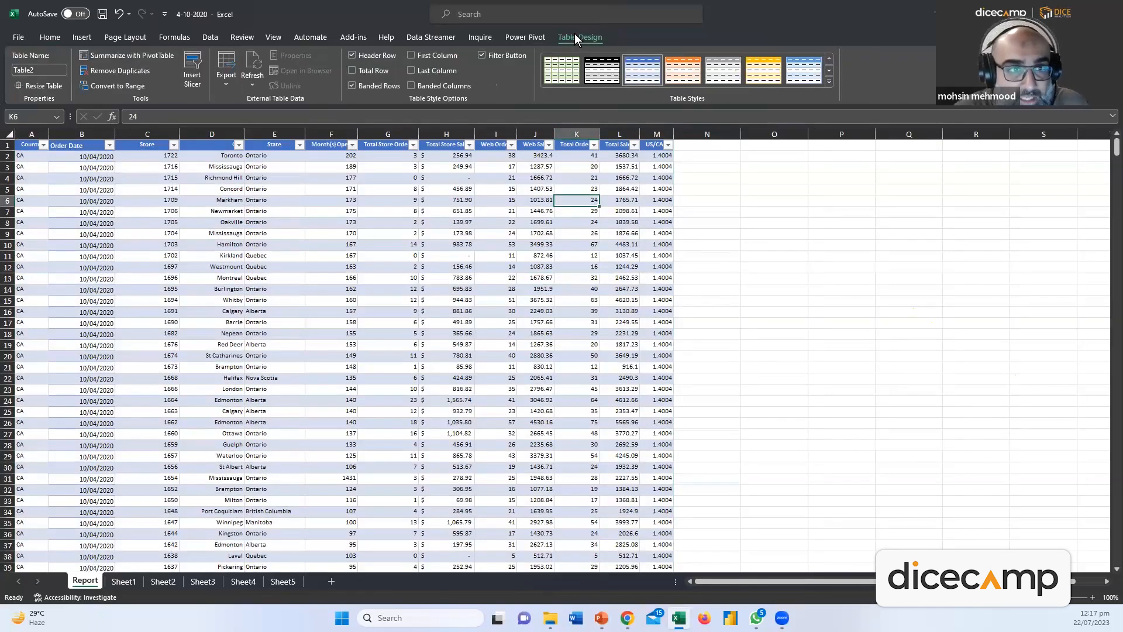
Open the slicer column picker, reposition it, and close it without adding slicers
click(193, 77)
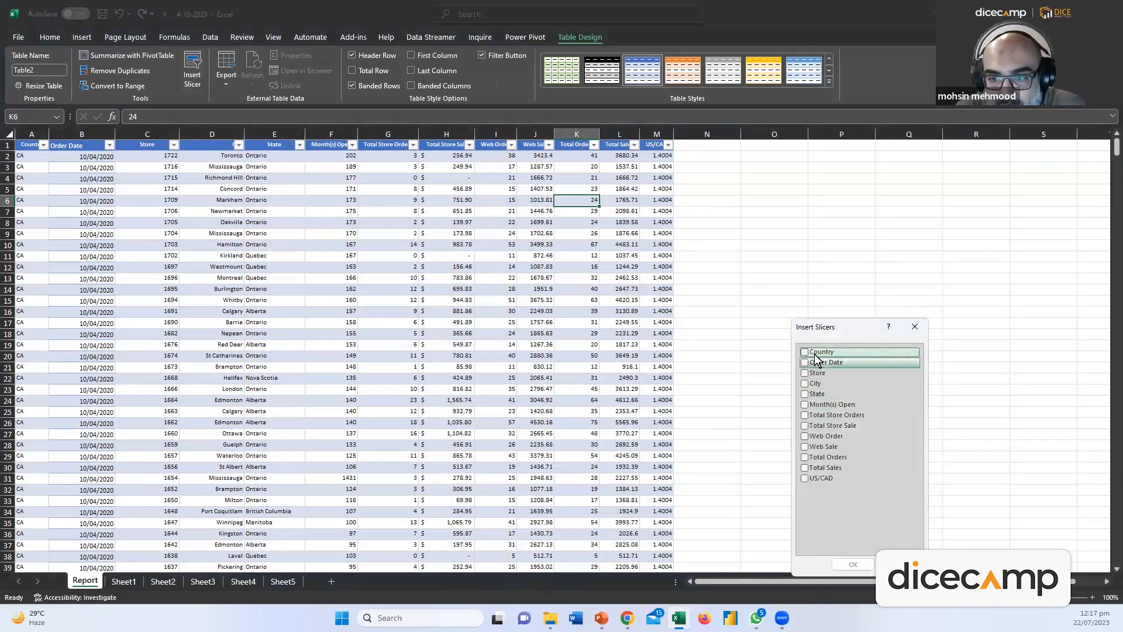
drag(827, 322, 827, 222)
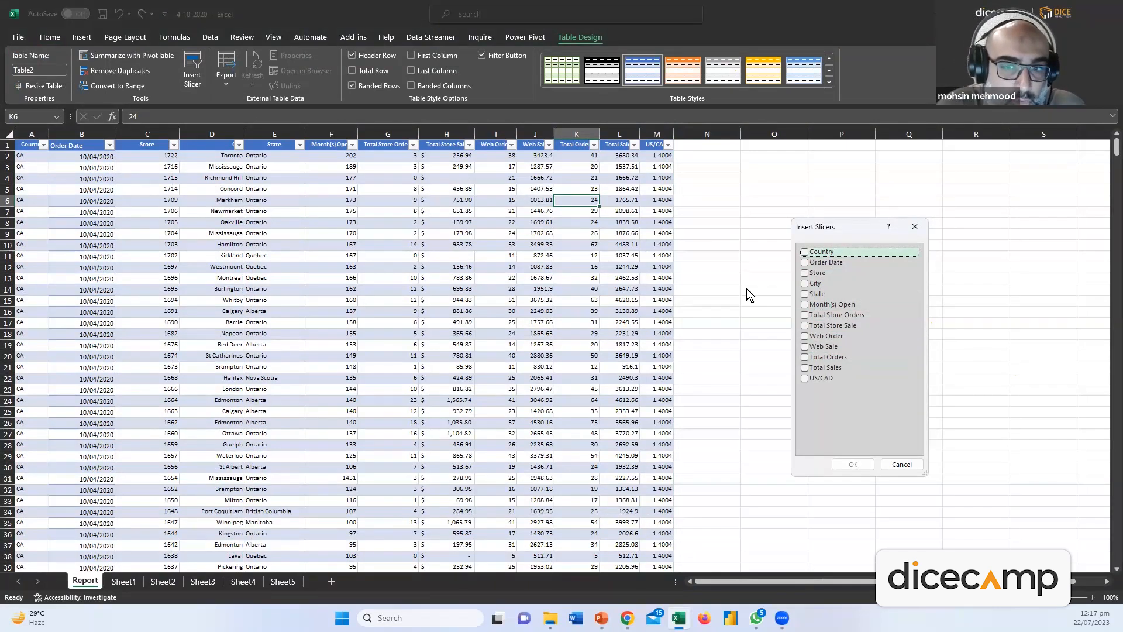
click(916, 228)
Check the Order Date, Country and State filter dropdowns, leaving them unchanged
click(110, 145)
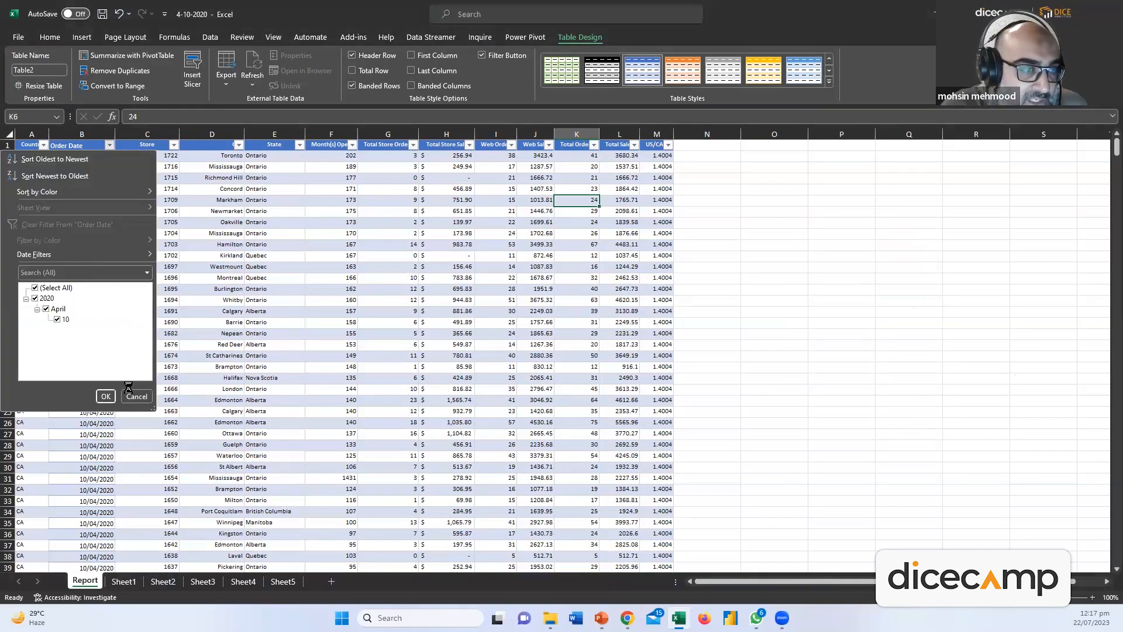
click(125, 392)
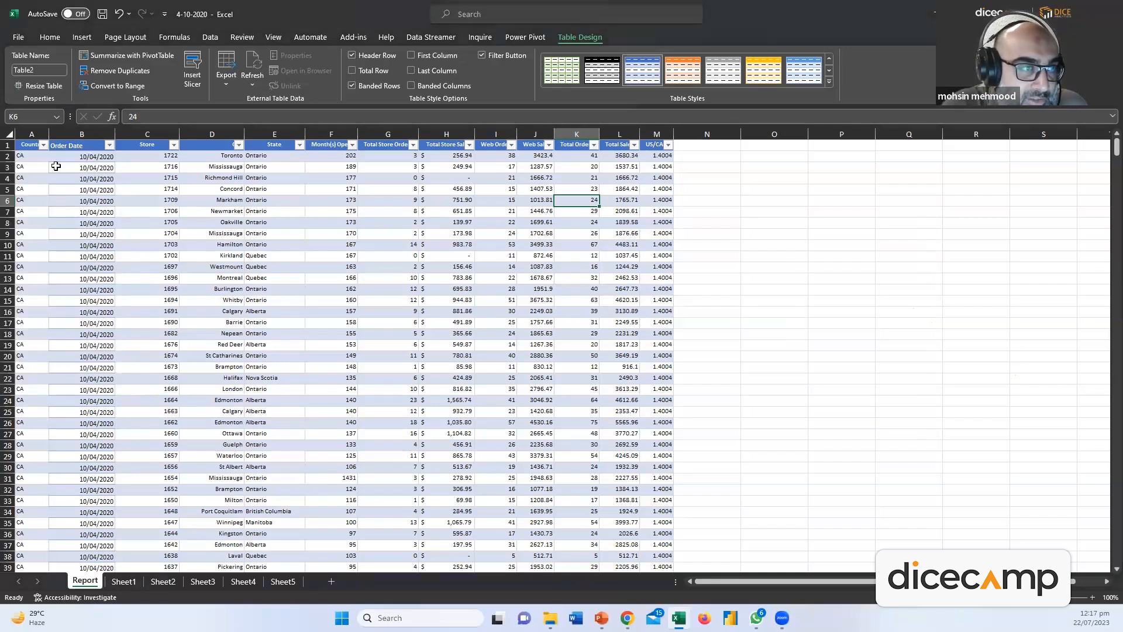
click(44, 145)
click(136, 393)
click(300, 144)
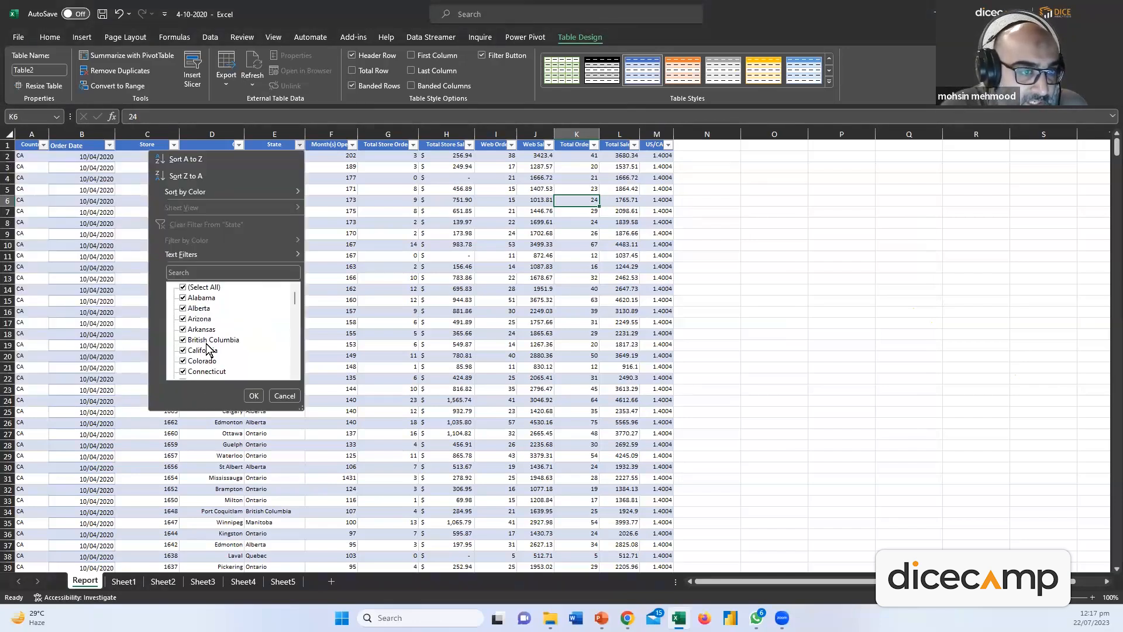
click(274, 396)
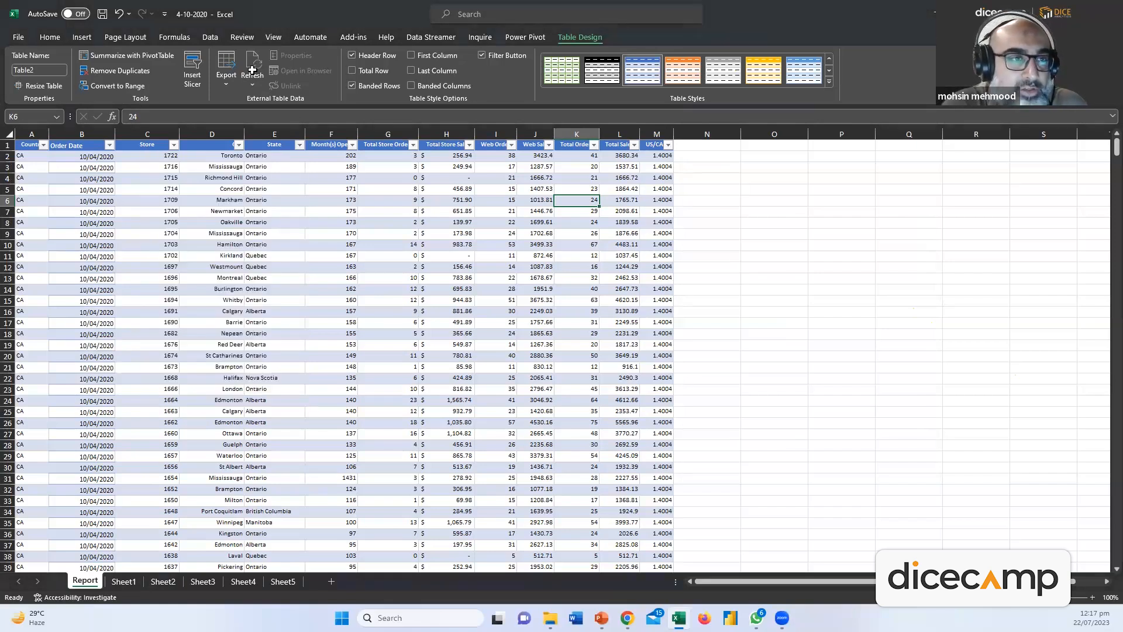
Insert slicers for the Country, City and State columns
click(192, 70)
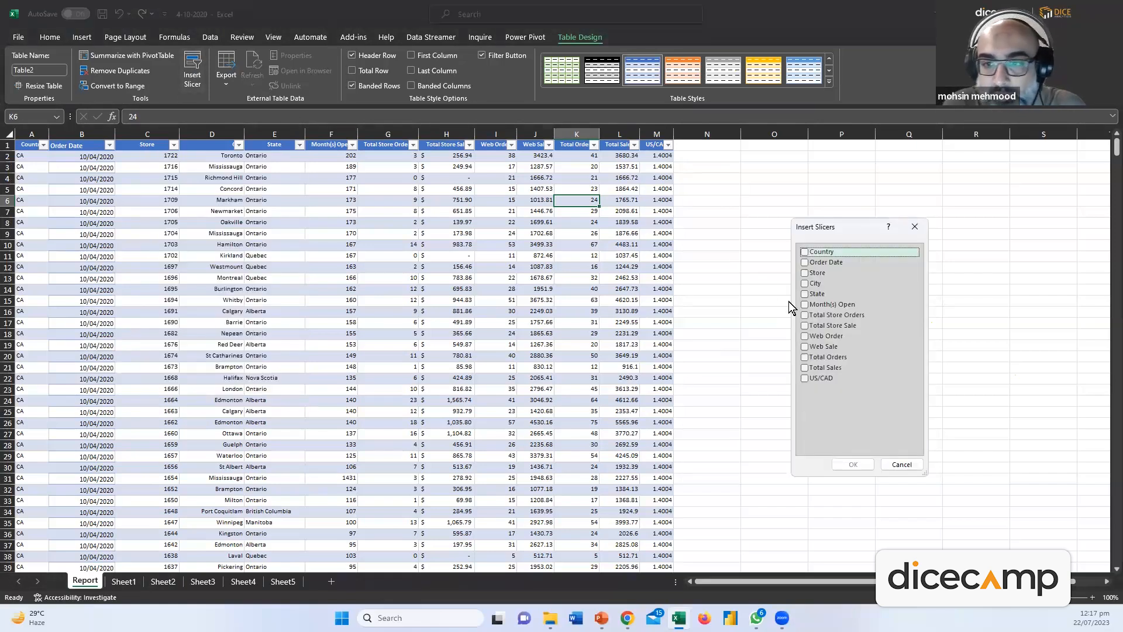
click(804, 252)
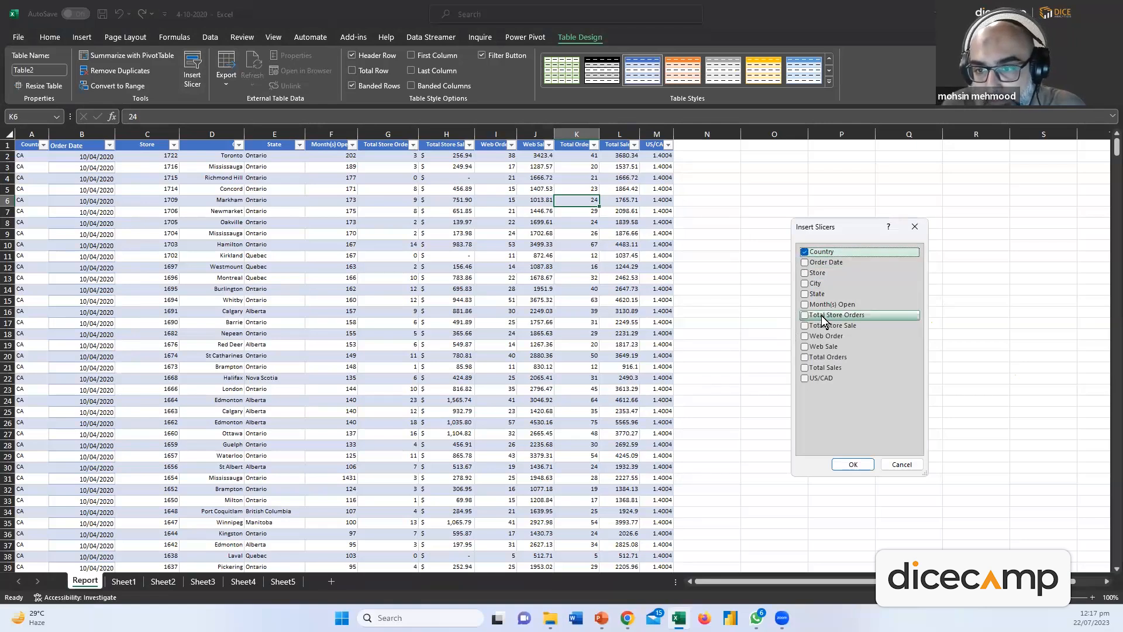
click(813, 293)
click(813, 283)
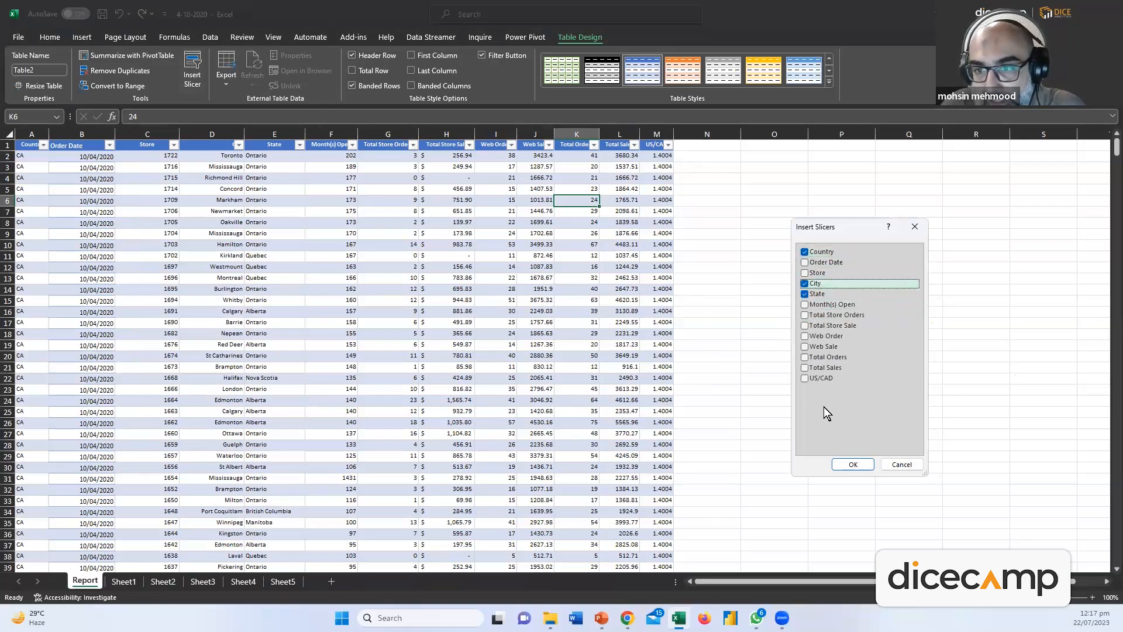
click(853, 464)
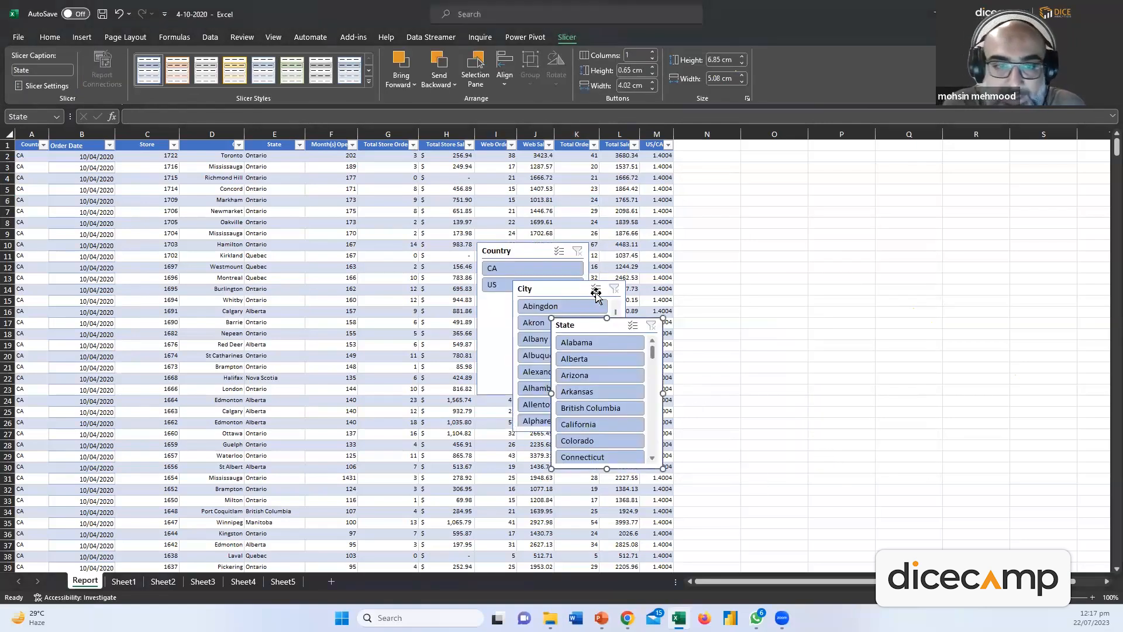
Place the Country, City and State slicers side by side from column N
drag(542, 251, 777, 166)
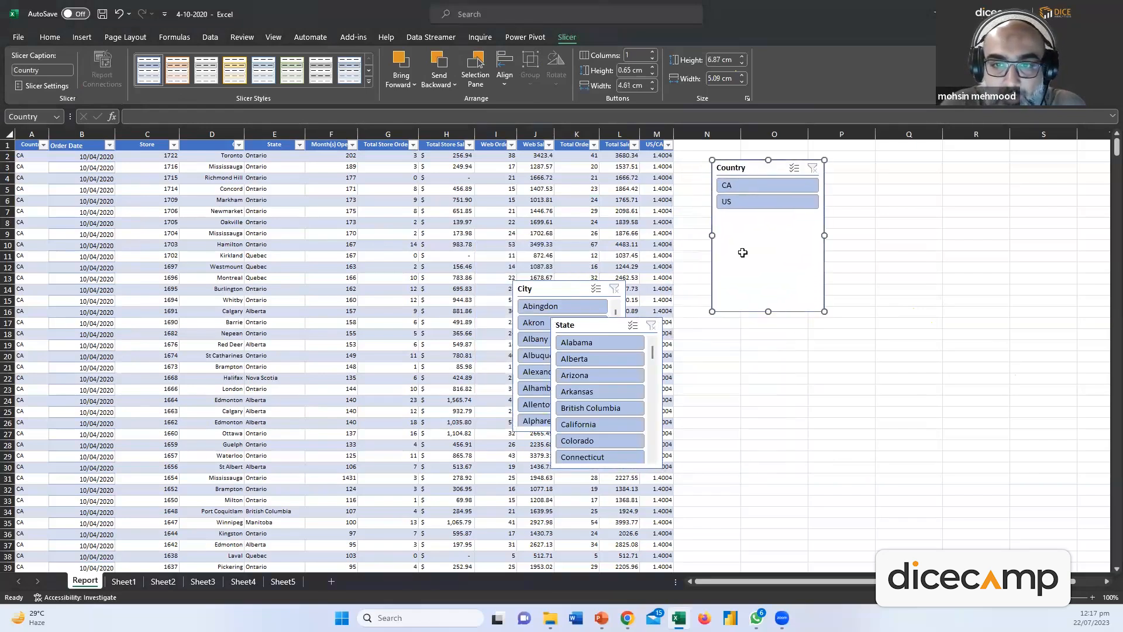
drag(570, 281, 894, 160)
drag(602, 326, 1015, 171)
Test the slicers with CA, US, Abingdon, Albuquerque and Alabama
click(769, 188)
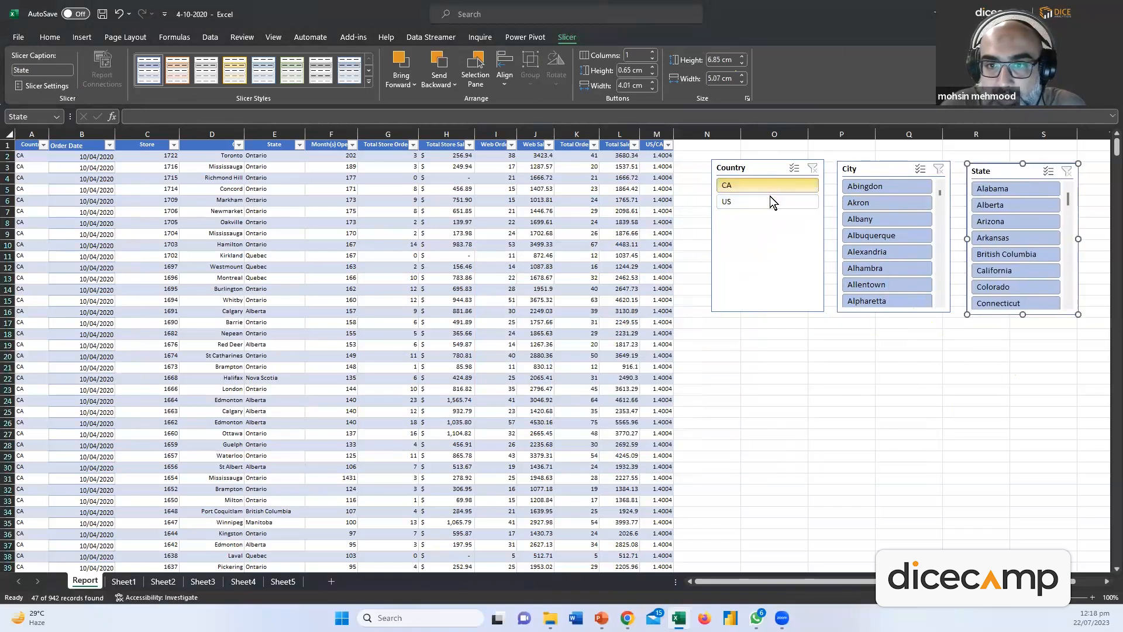
click(754, 202)
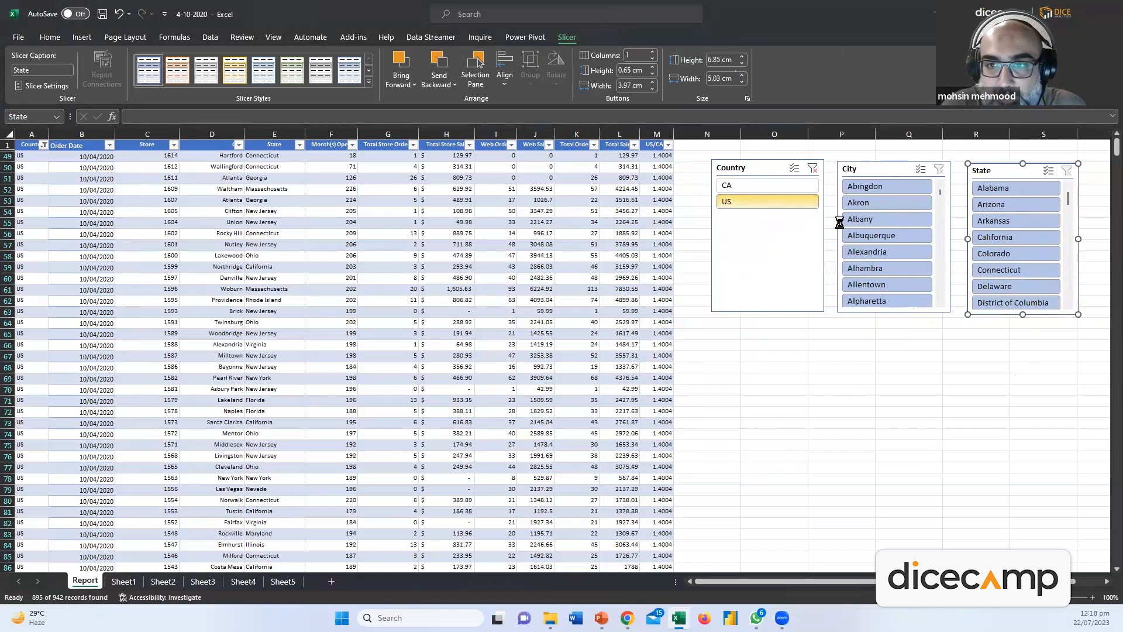
click(872, 188)
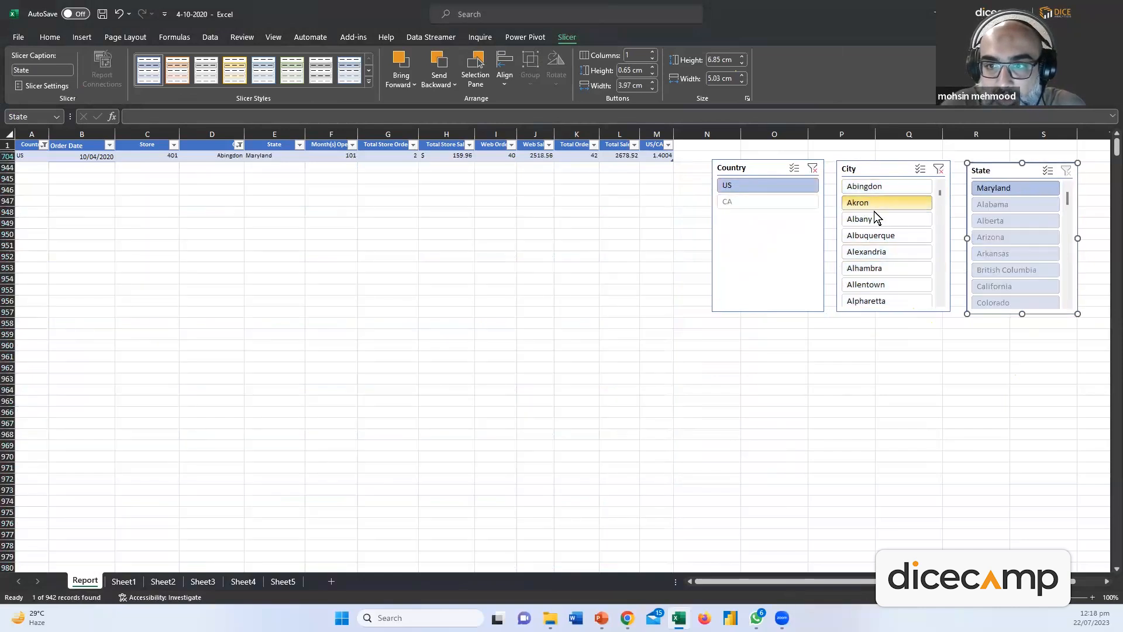
click(875, 218)
click(877, 235)
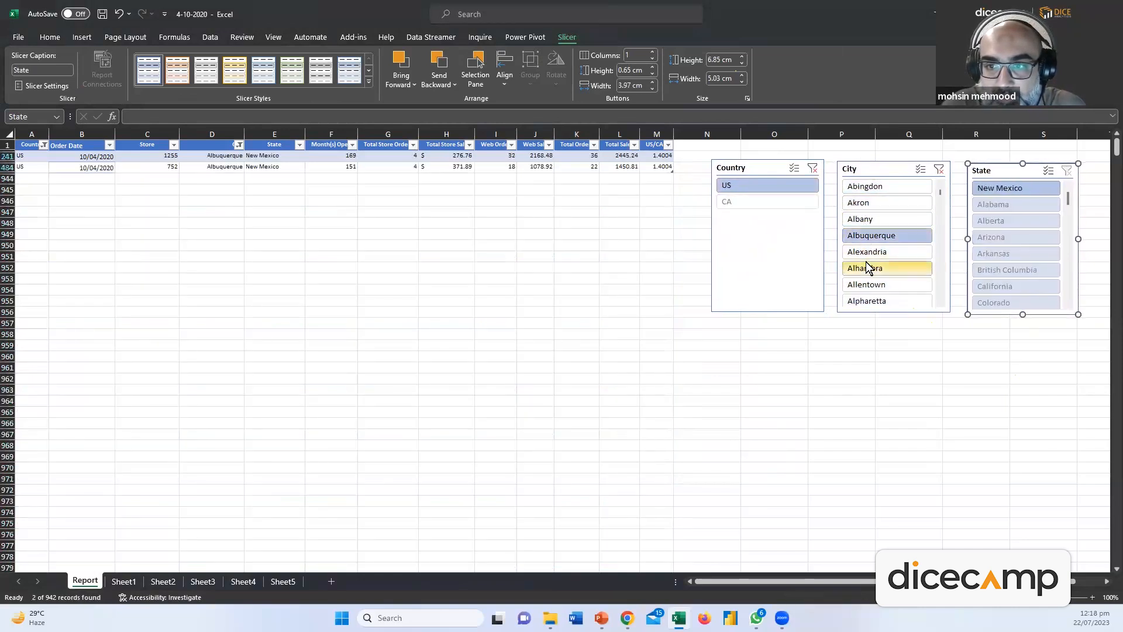
click(995, 204)
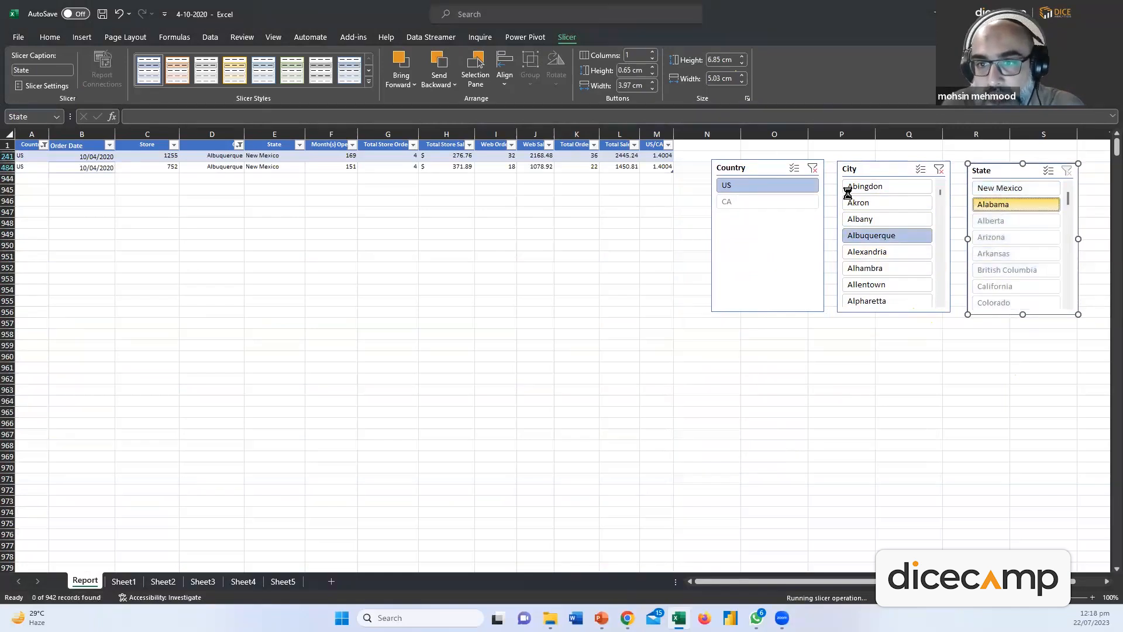
Toggle CA and US in the Country slicer, then clear the Country and State filters
click(736, 200)
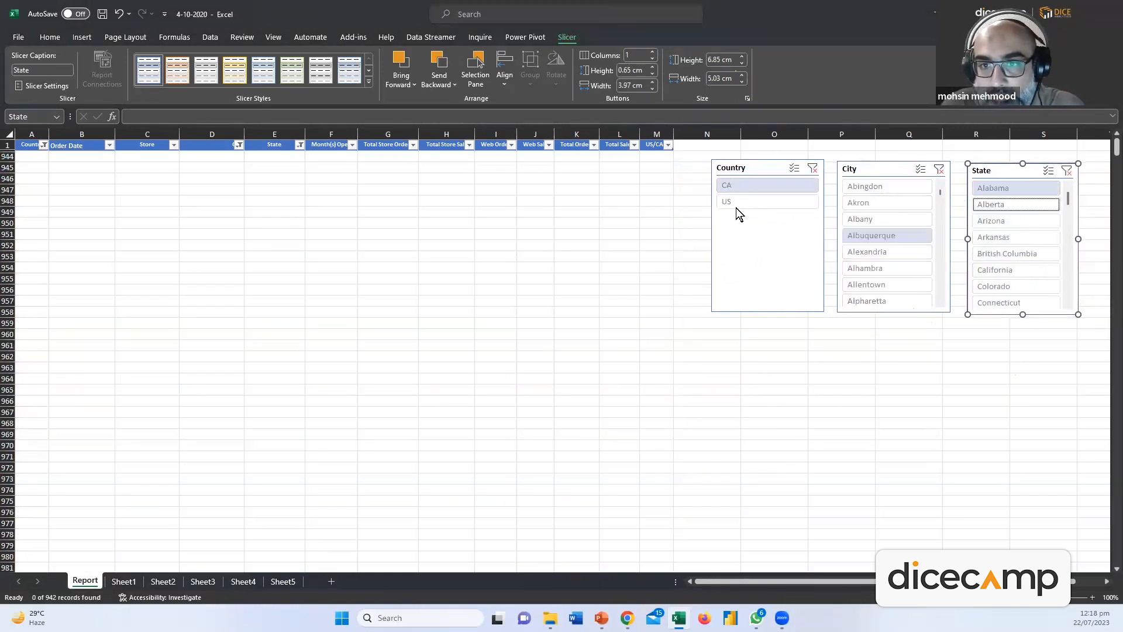
click(812, 168)
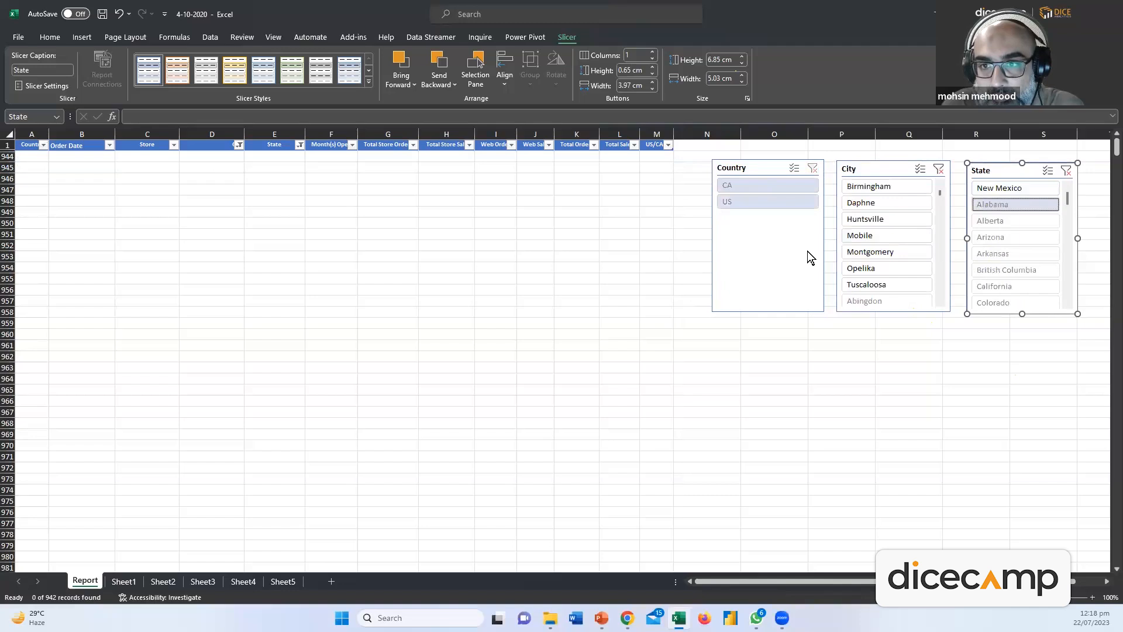
click(776, 235)
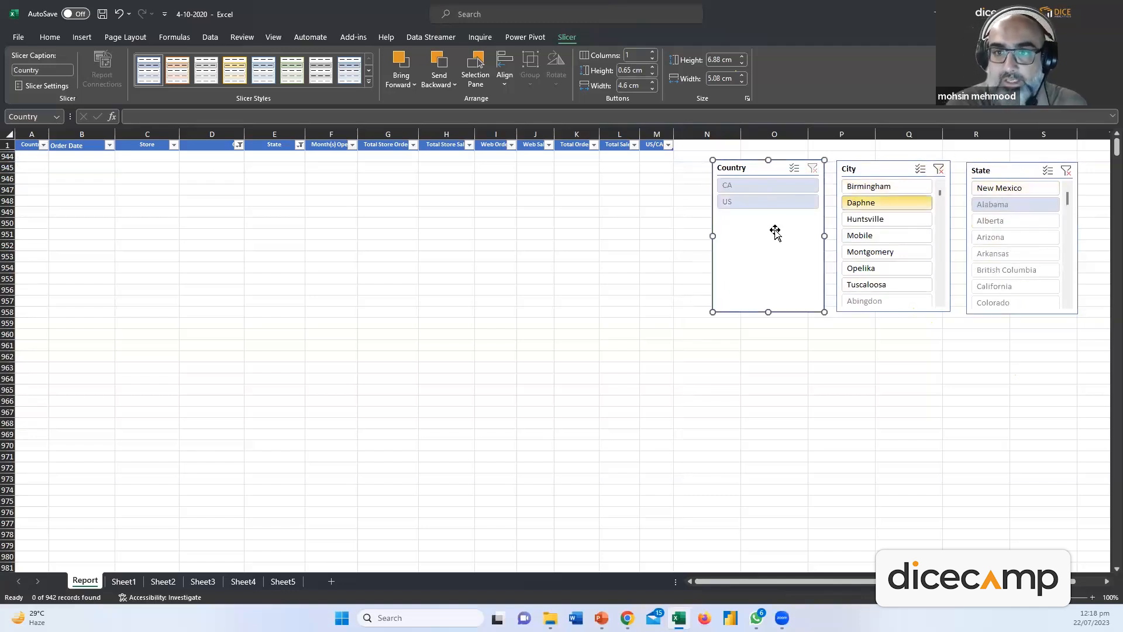
click(729, 201)
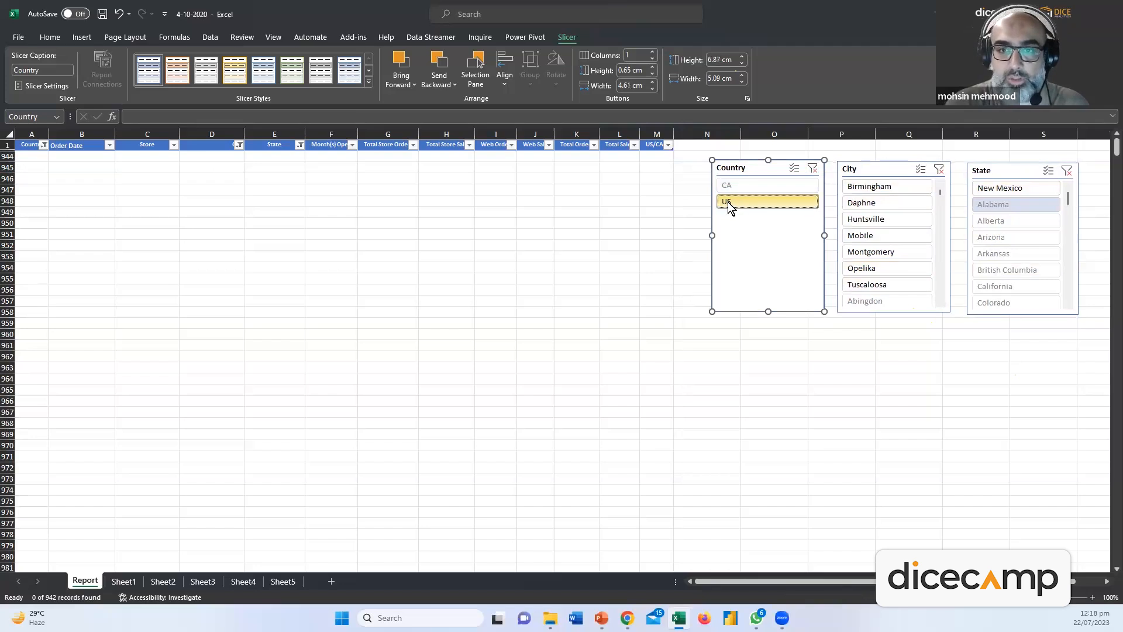
click(817, 167)
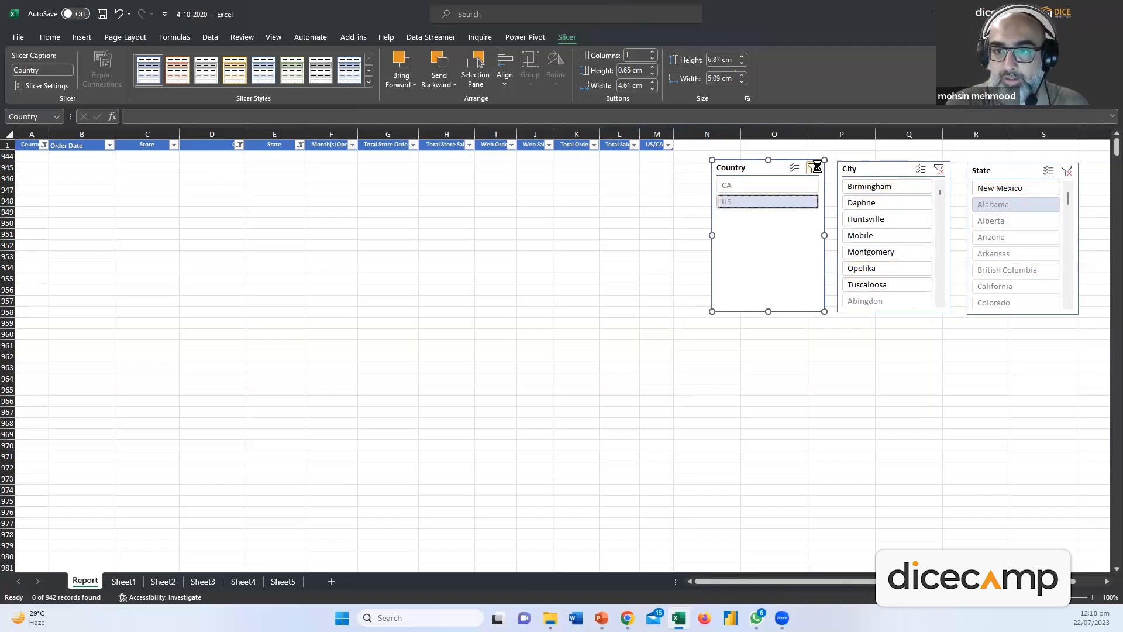
click(1066, 171)
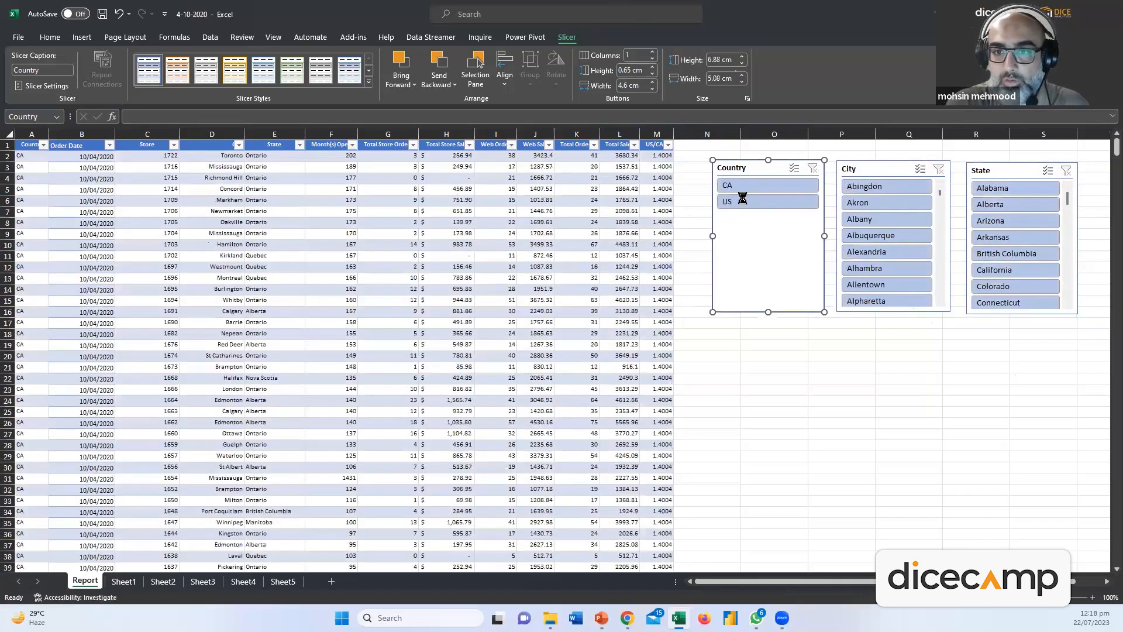
Pick CA in the Country slicer, review the Order Date values, then pick Edmonton in City
click(742, 200)
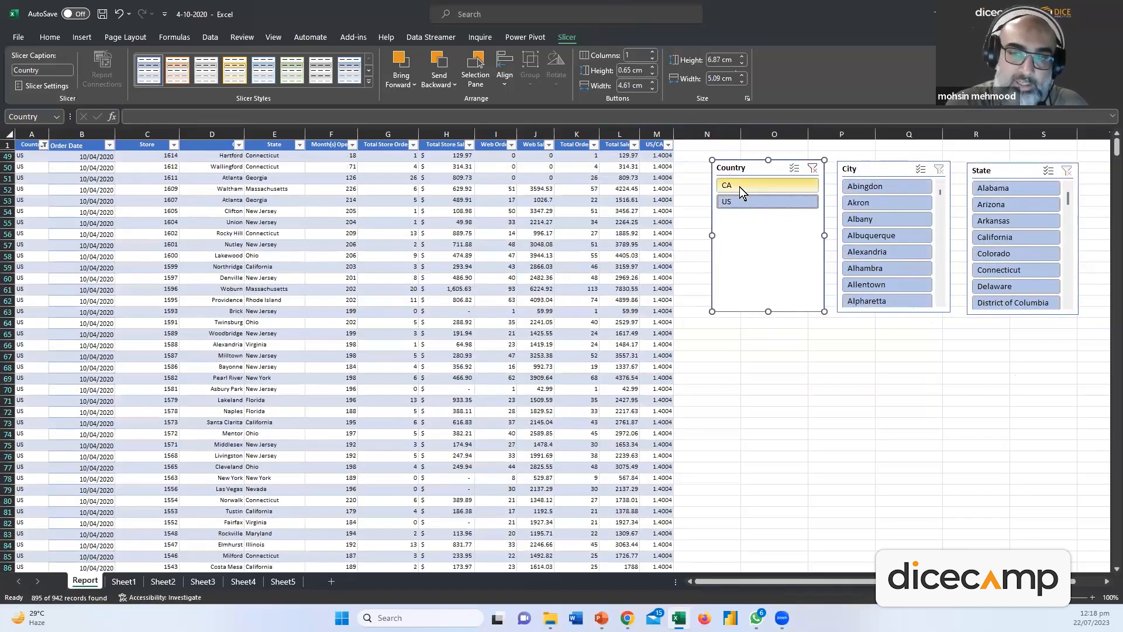
click(739, 187)
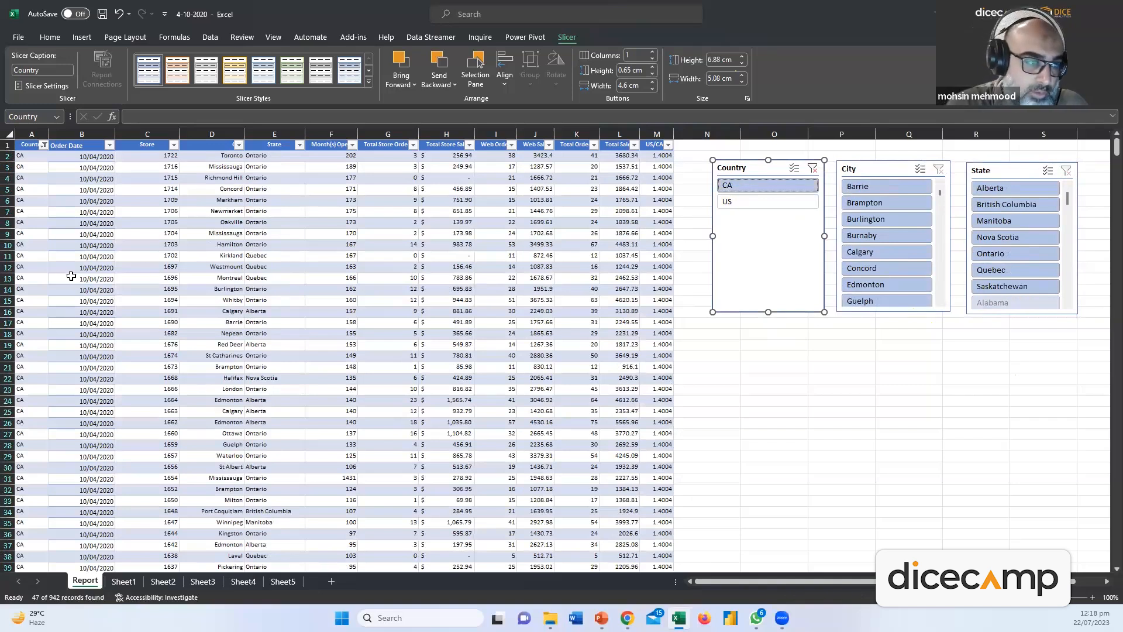
click(234, 389)
scroll(236, 396, down, 15)
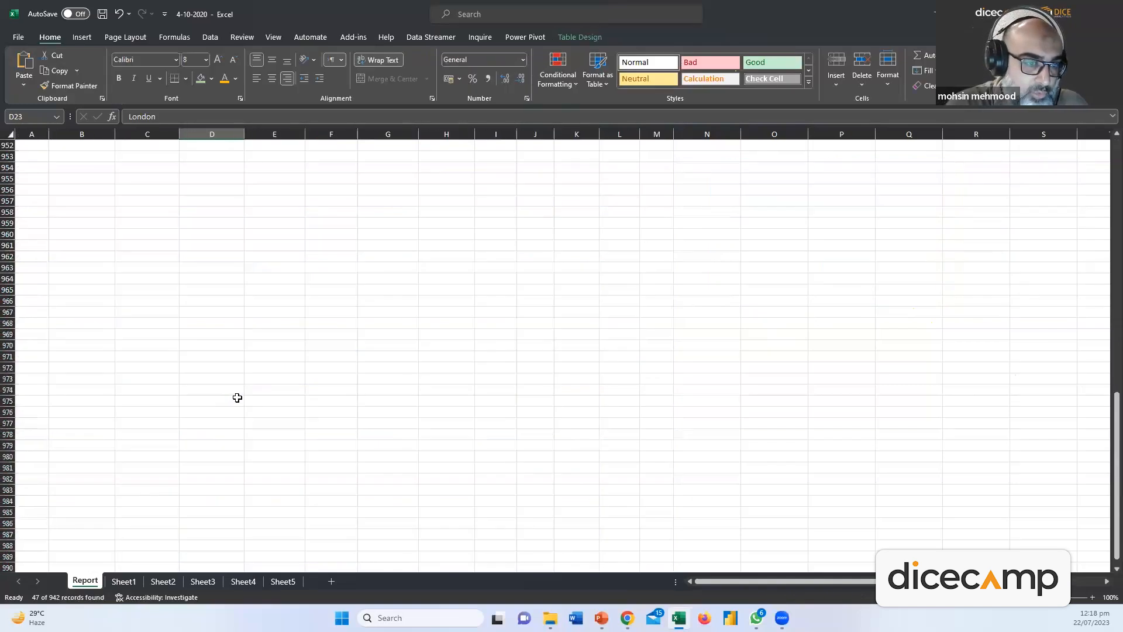
scroll(237, 398, up, 15)
click(94, 167)
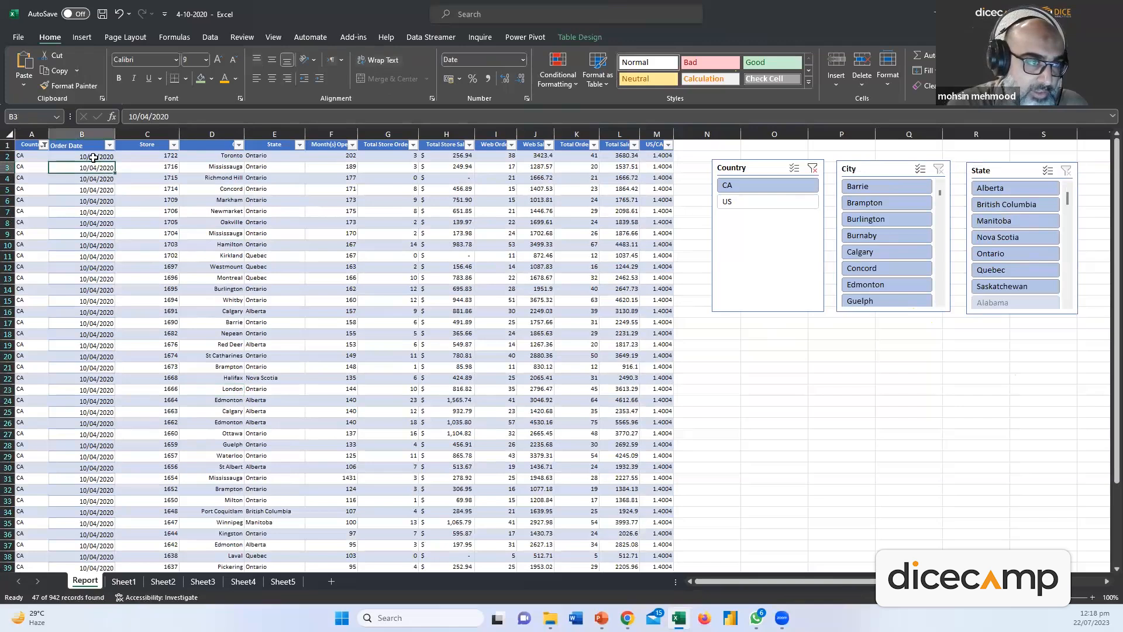
click(94, 158)
key(ctrl+shift+Down)
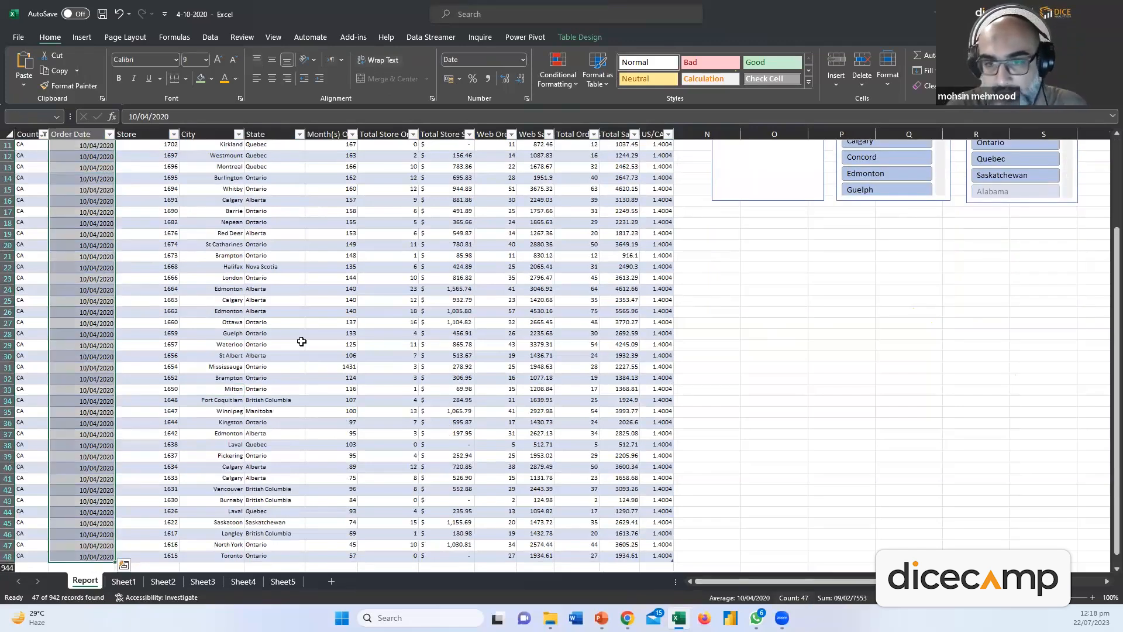
scroll(451, 261, up, 3)
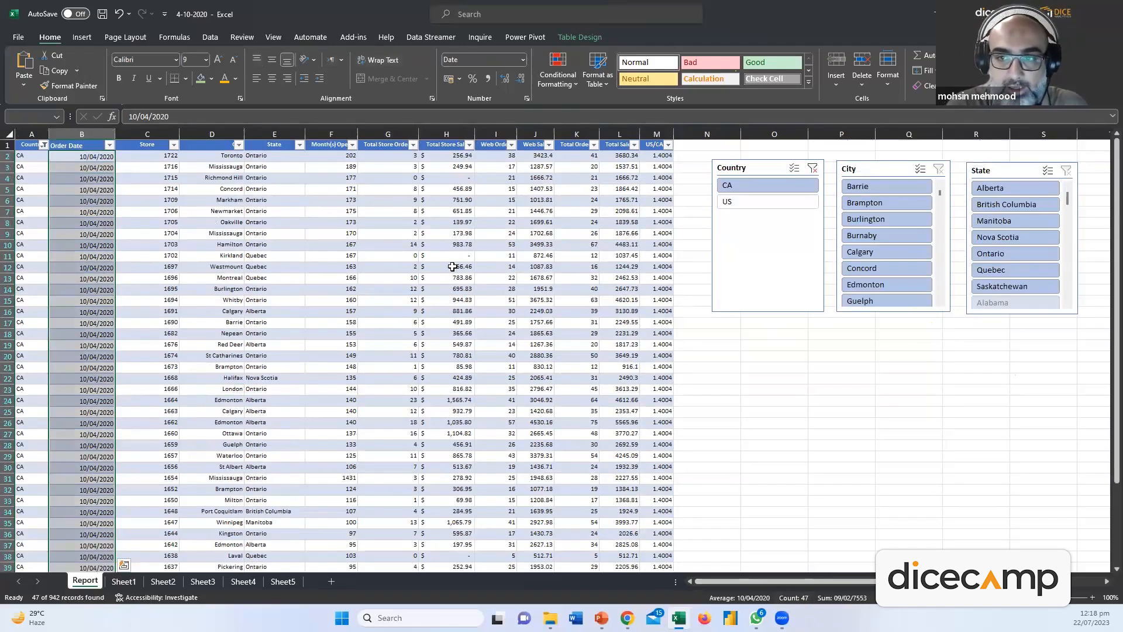
click(869, 285)
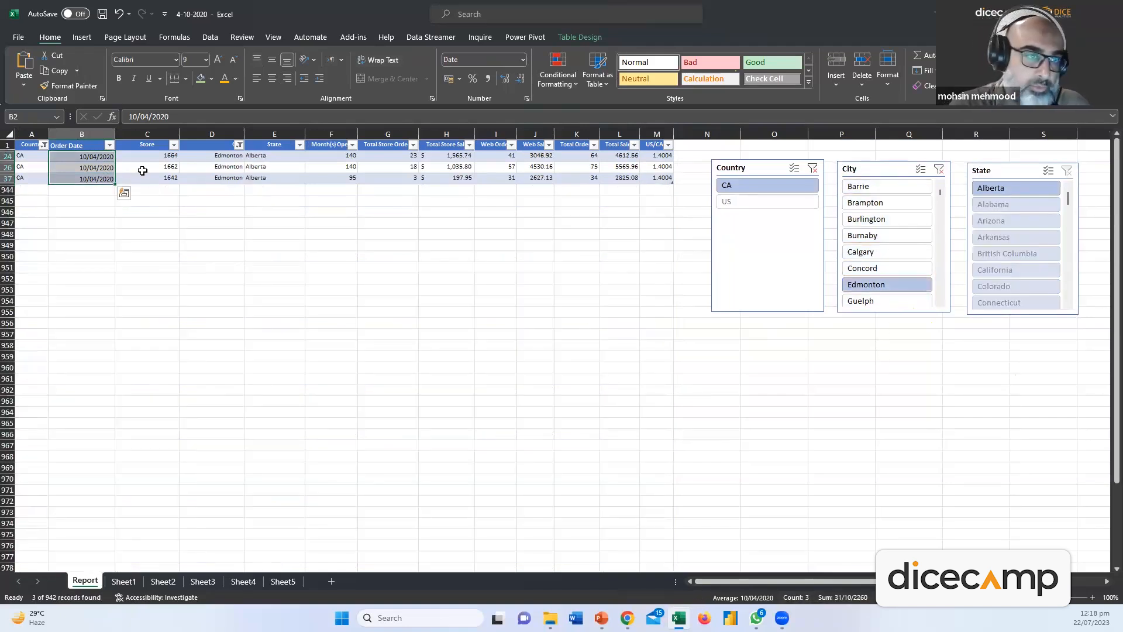
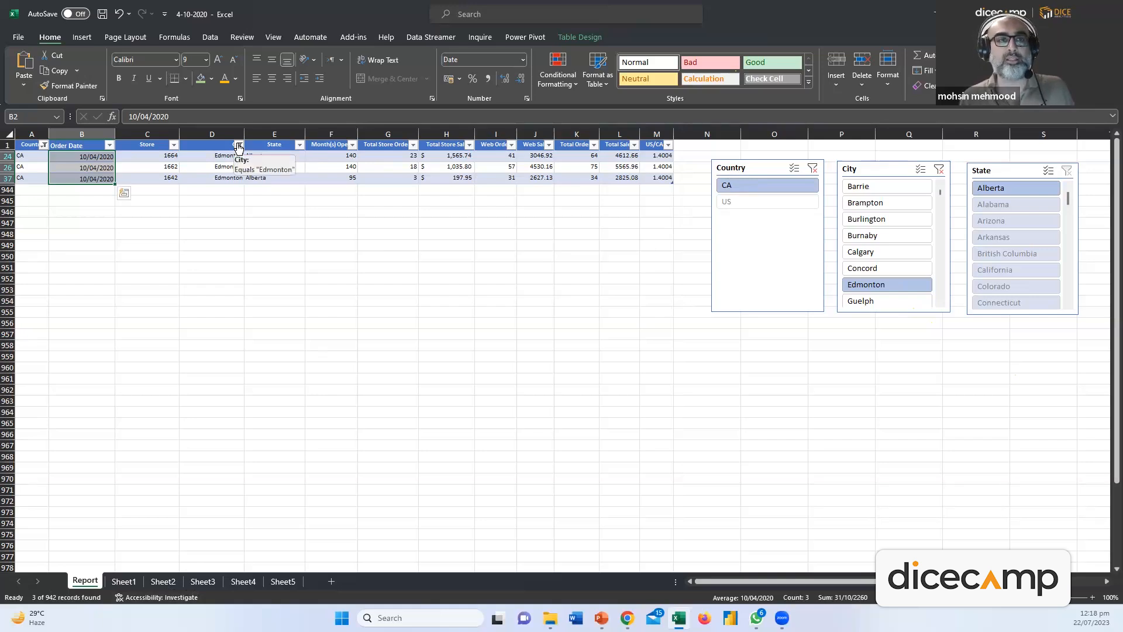
Look over the City column's filter options and the Insert commands without changing anything
click(238, 146)
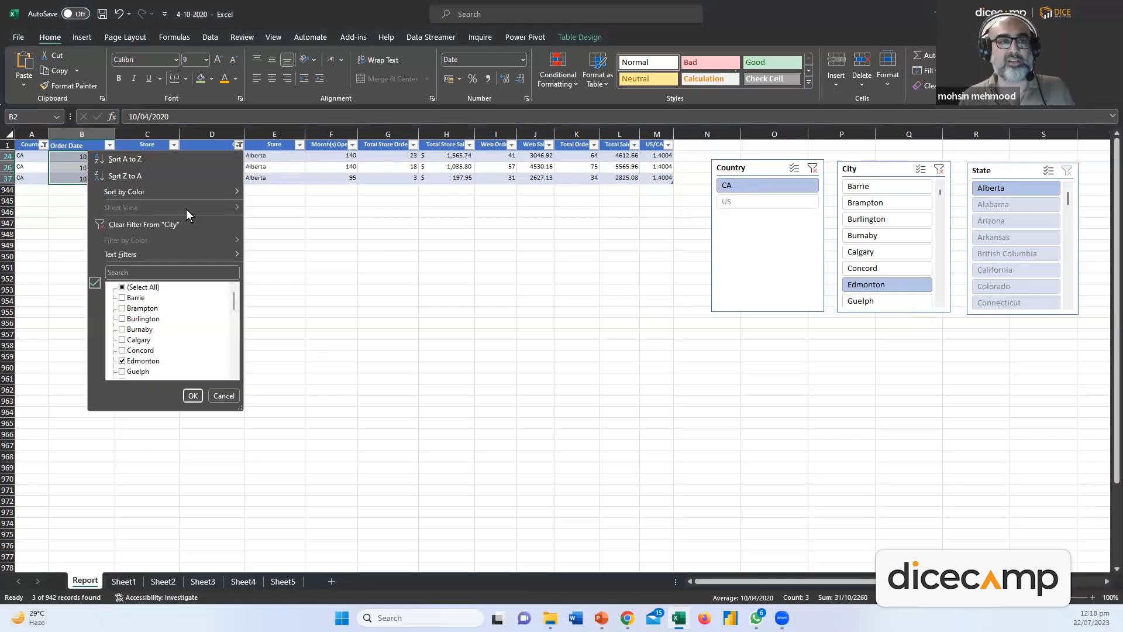
click(215, 395)
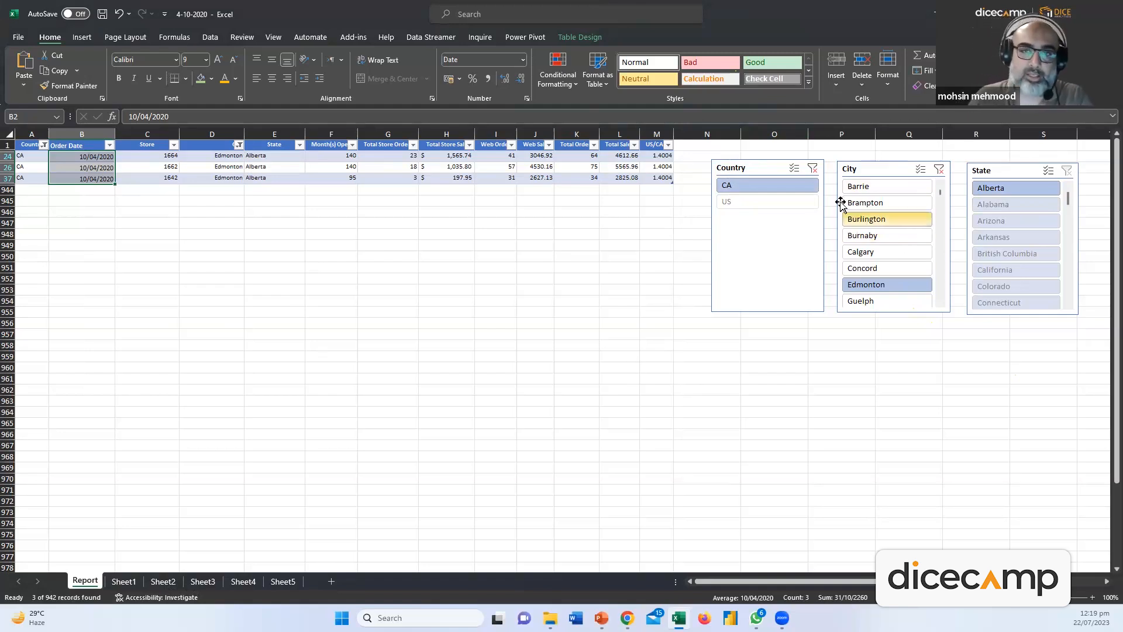
click(612, 261)
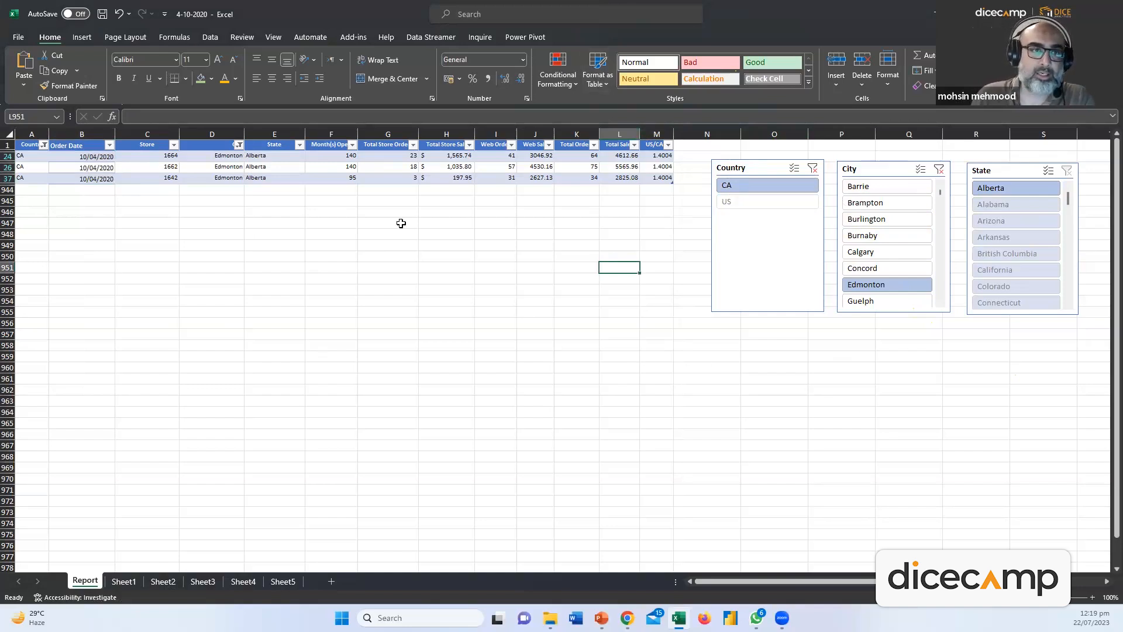
click(83, 39)
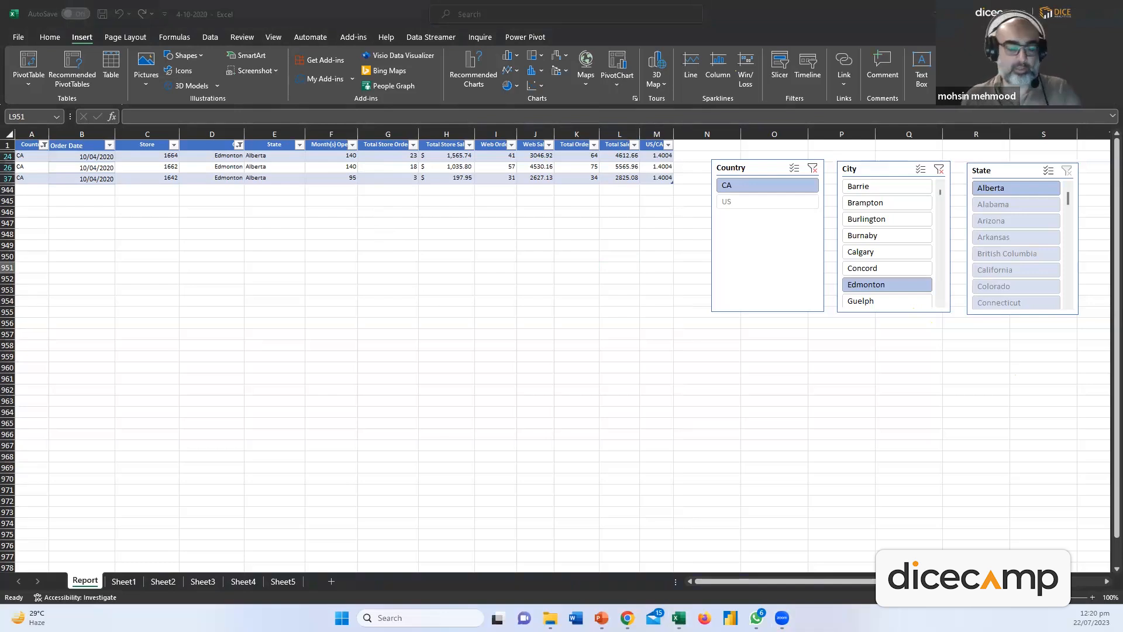
click(390, 282)
Undo the Edmonton city filter and the earlier slicer selection, then check the table's design settings
key(ctrl+z)
key(ctrl+z)
key(ctrl+z)
key(ctrl+z)
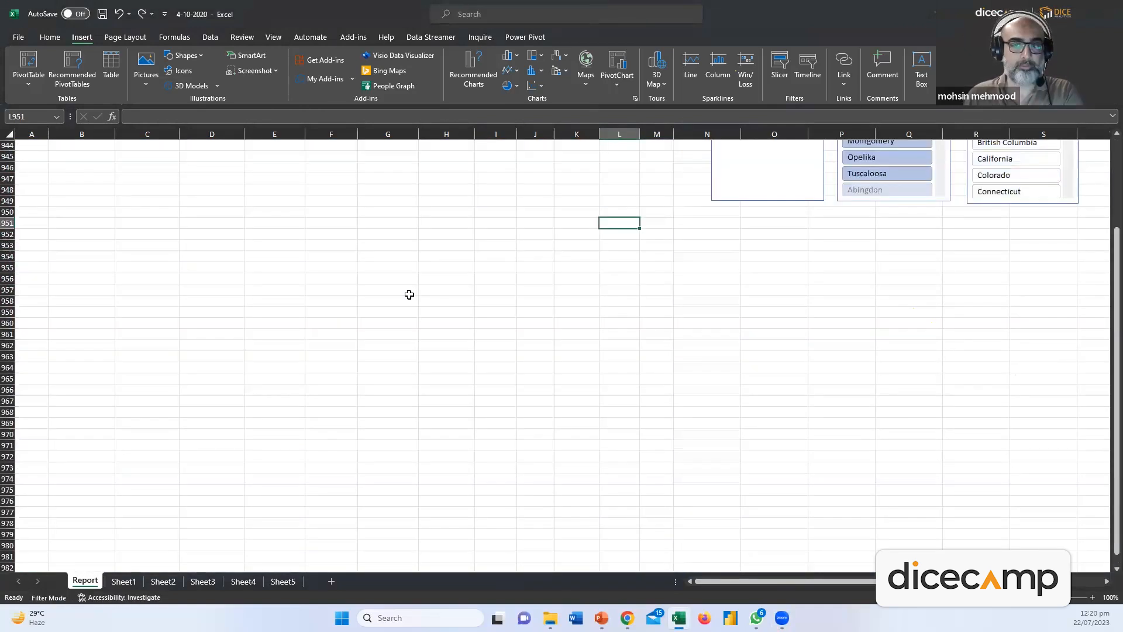
key(ctrl+z)
key(ctrl+z)
click(605, 176)
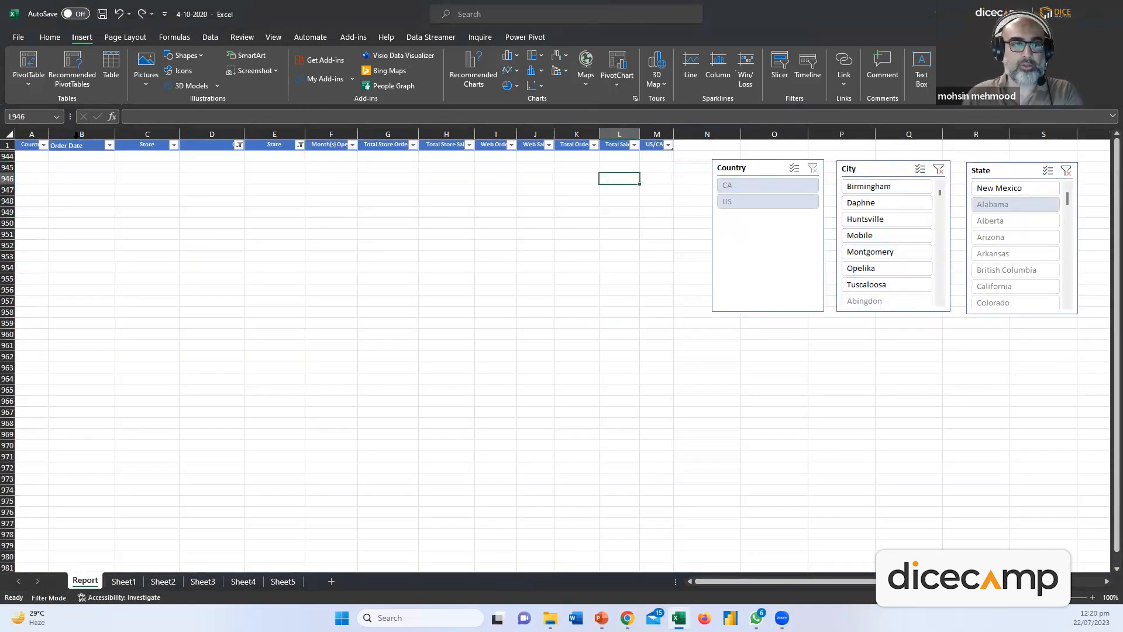
drag(32, 134, 644, 117)
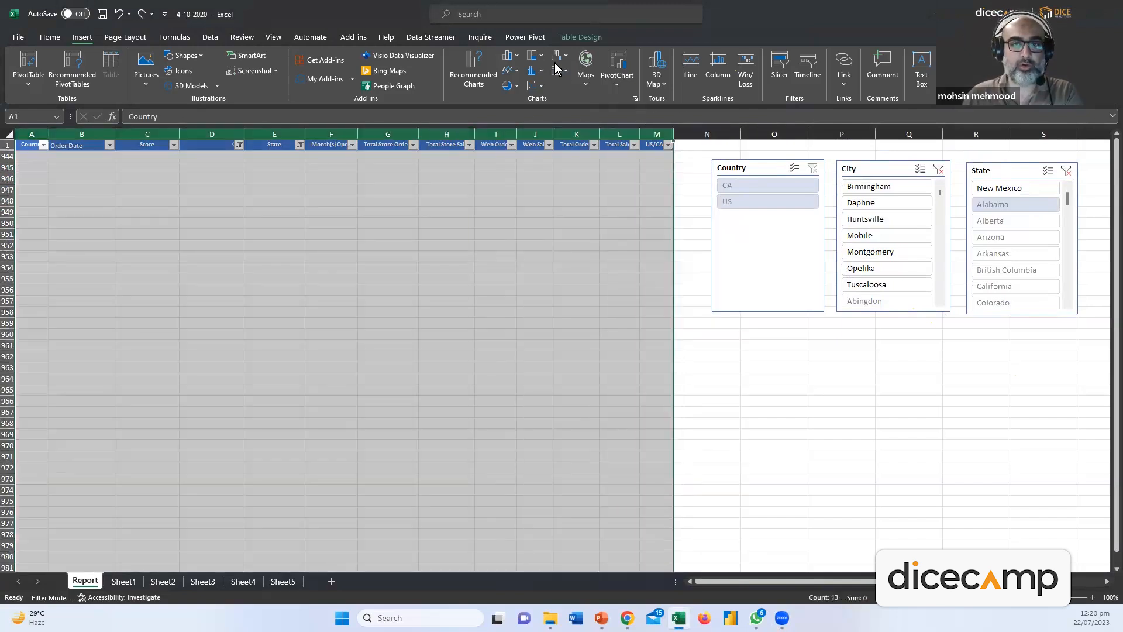
click(579, 37)
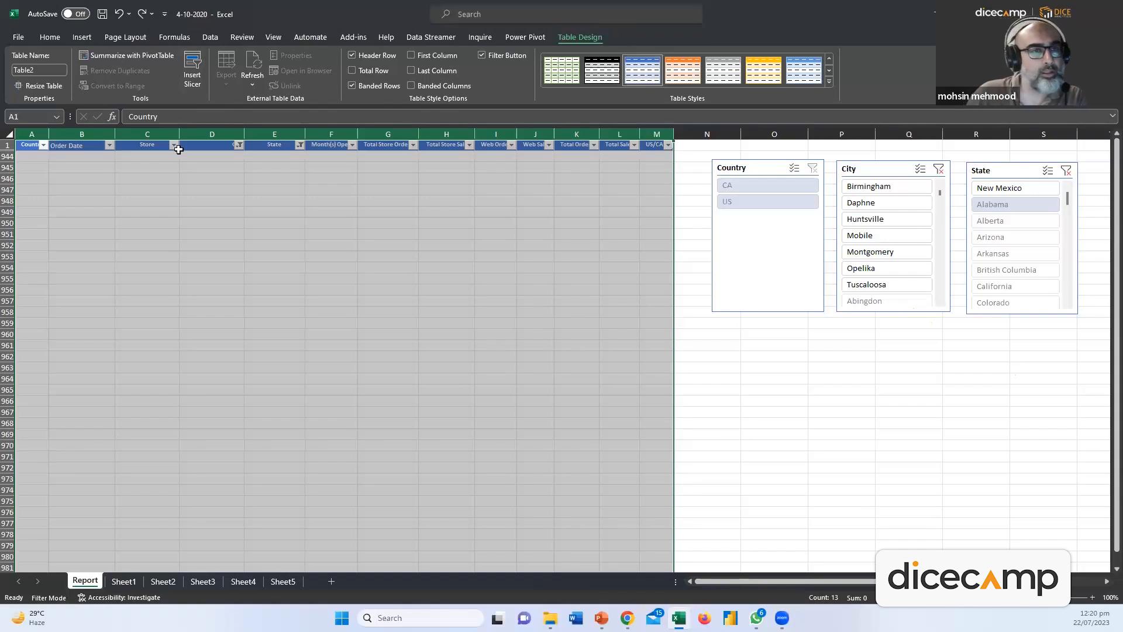
click(446, 177)
Clear the City slicer and remaining slicer filters so every row shows again
click(802, 159)
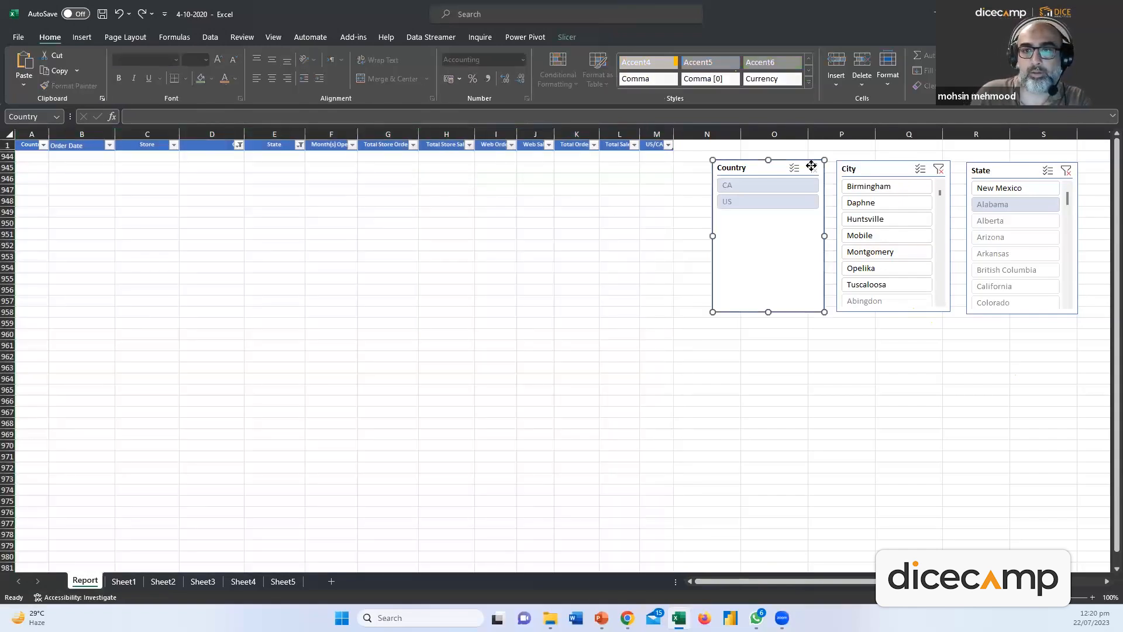
click(939, 169)
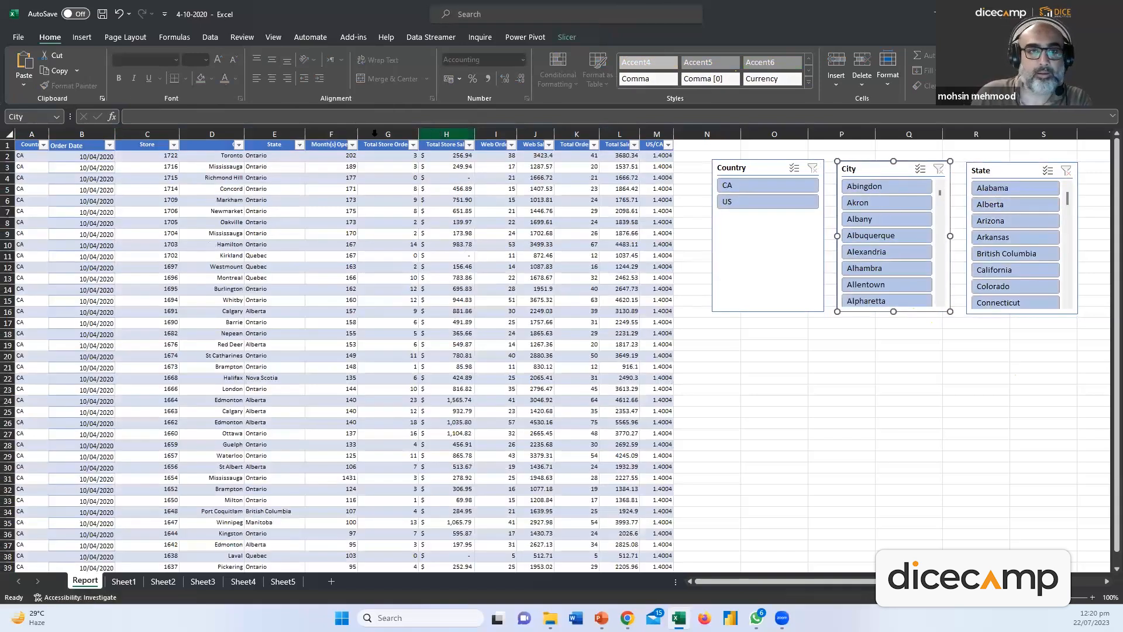
click(446, 134)
drag(31, 134, 655, 134)
click(570, 30)
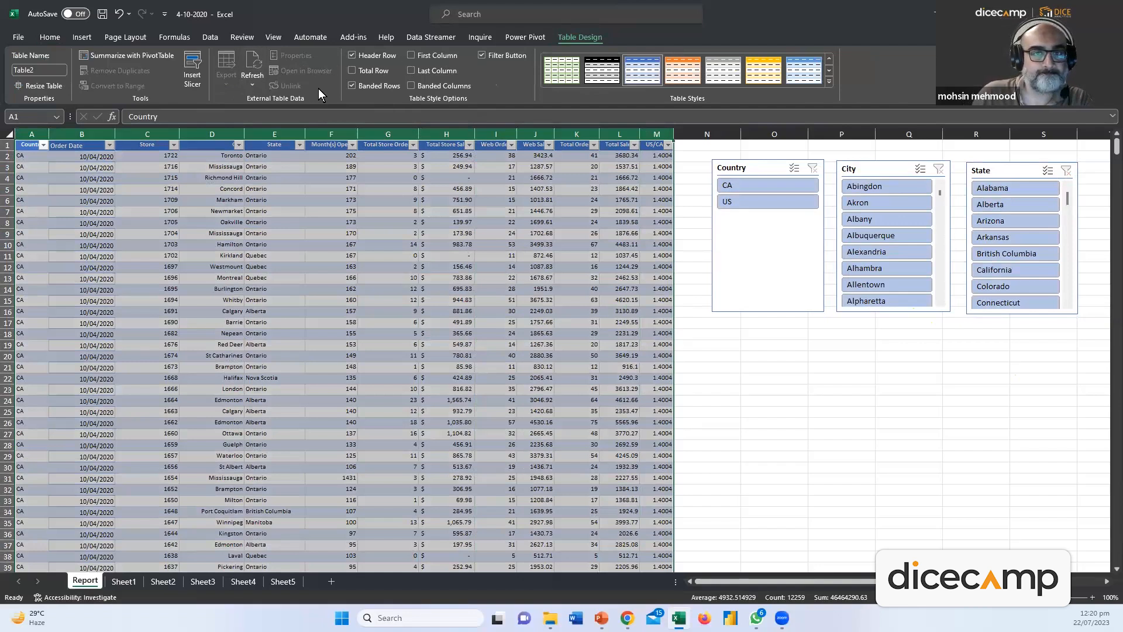
click(517, 36)
click(471, 39)
click(434, 37)
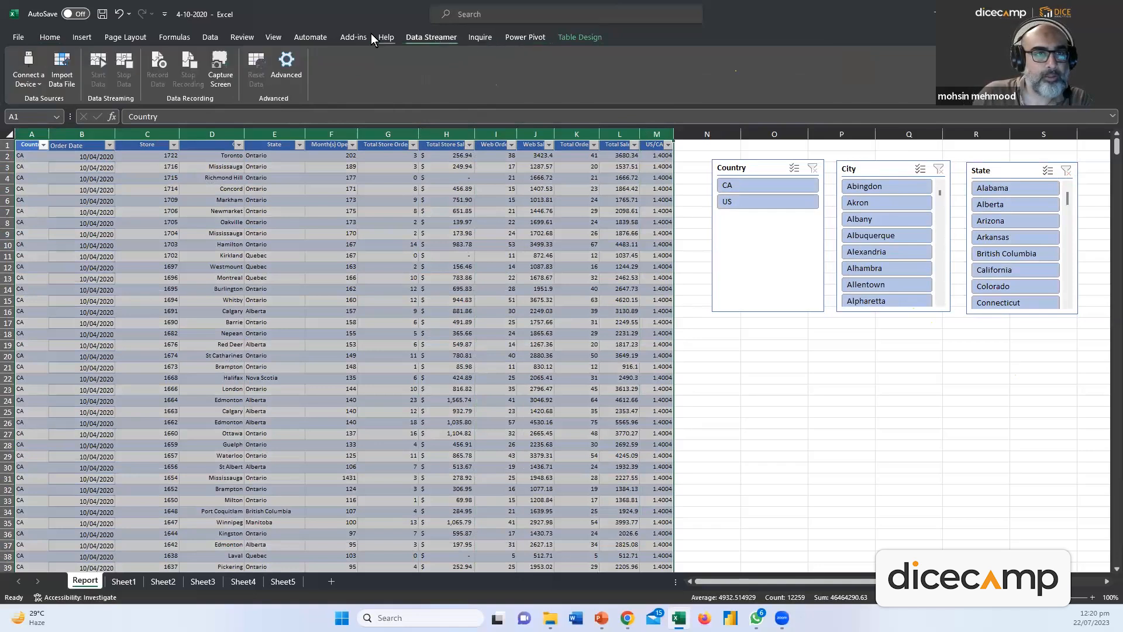
click(177, 36)
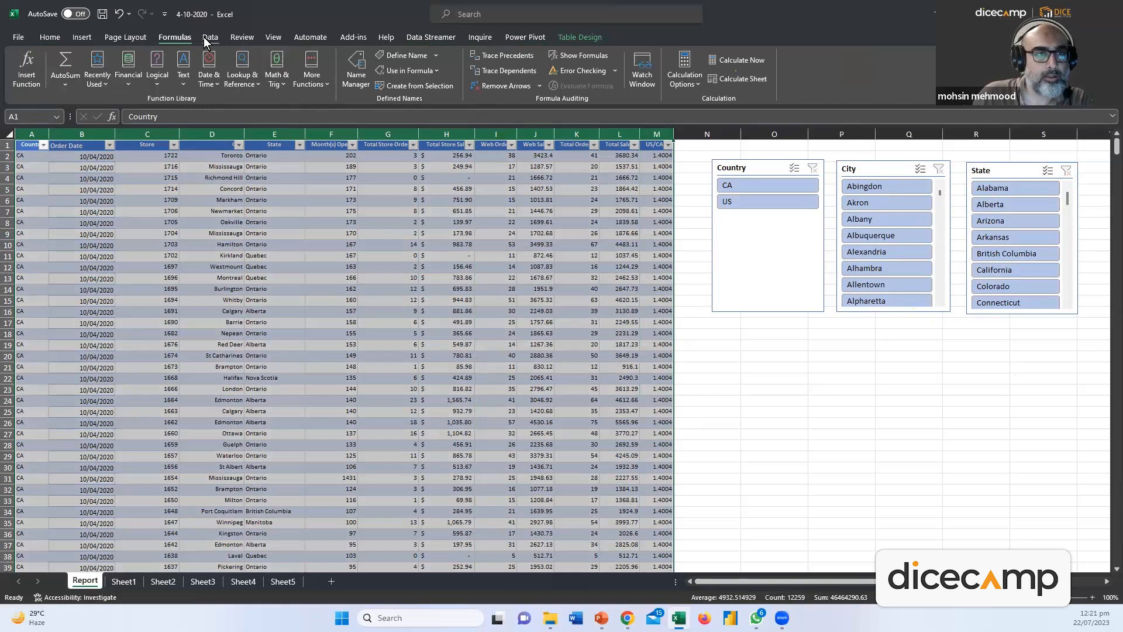
click(131, 36)
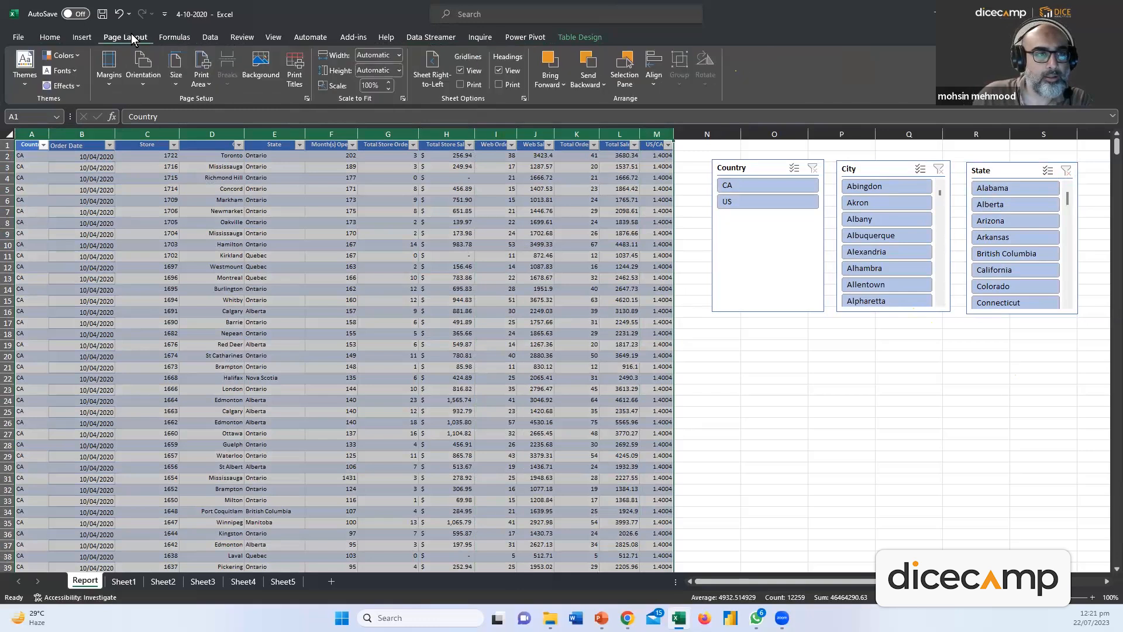
click(165, 36)
click(210, 35)
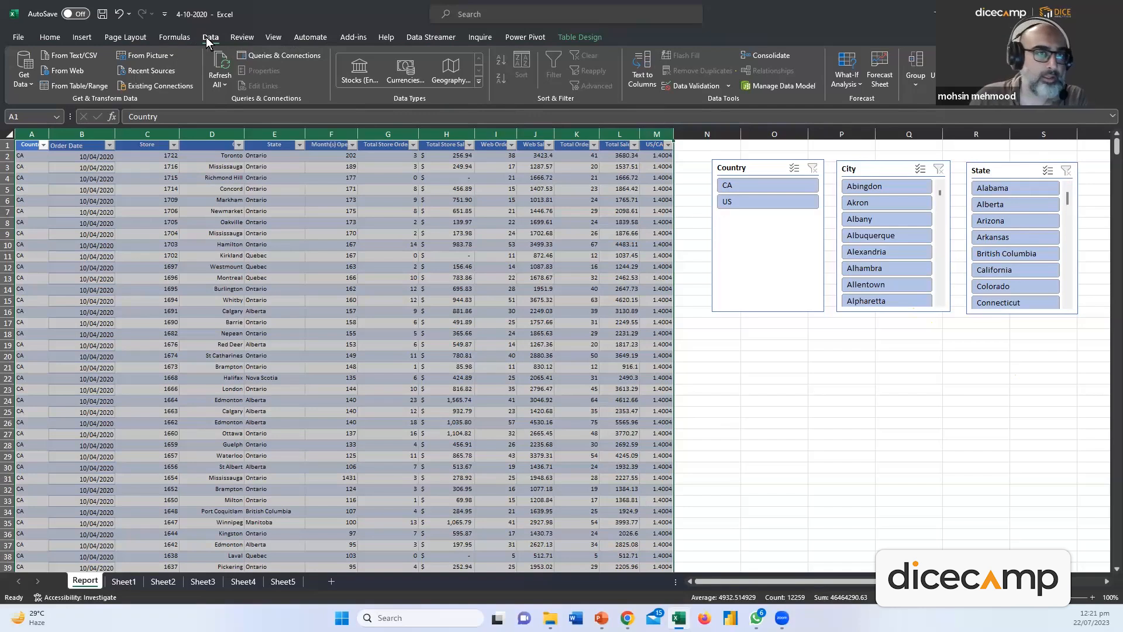
click(232, 37)
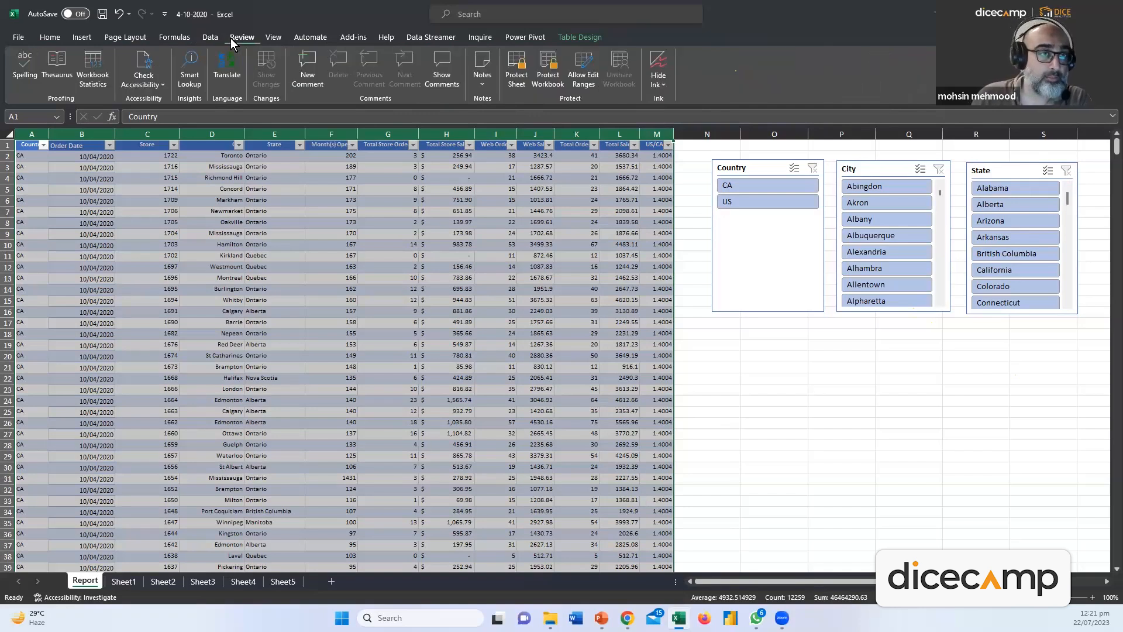
click(272, 38)
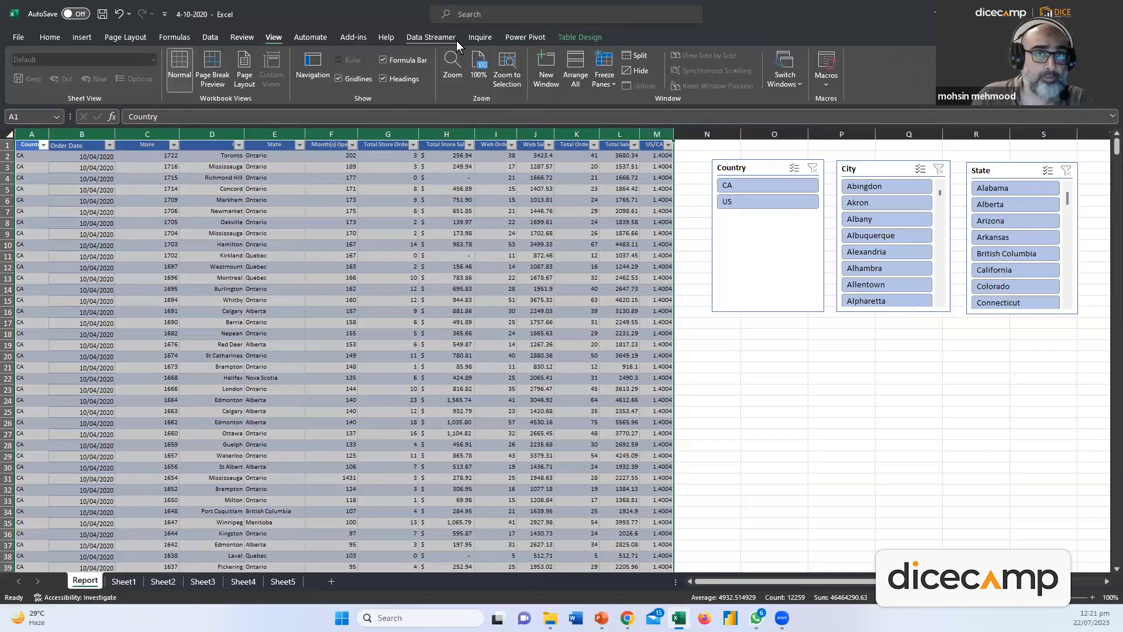
click(575, 38)
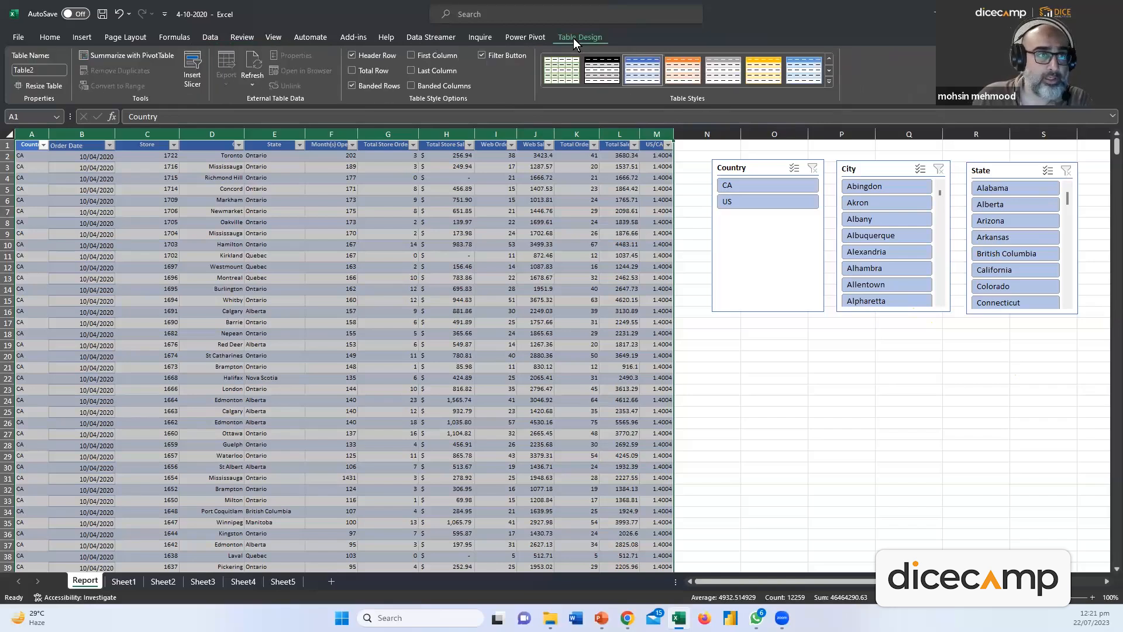
click(225, 190)
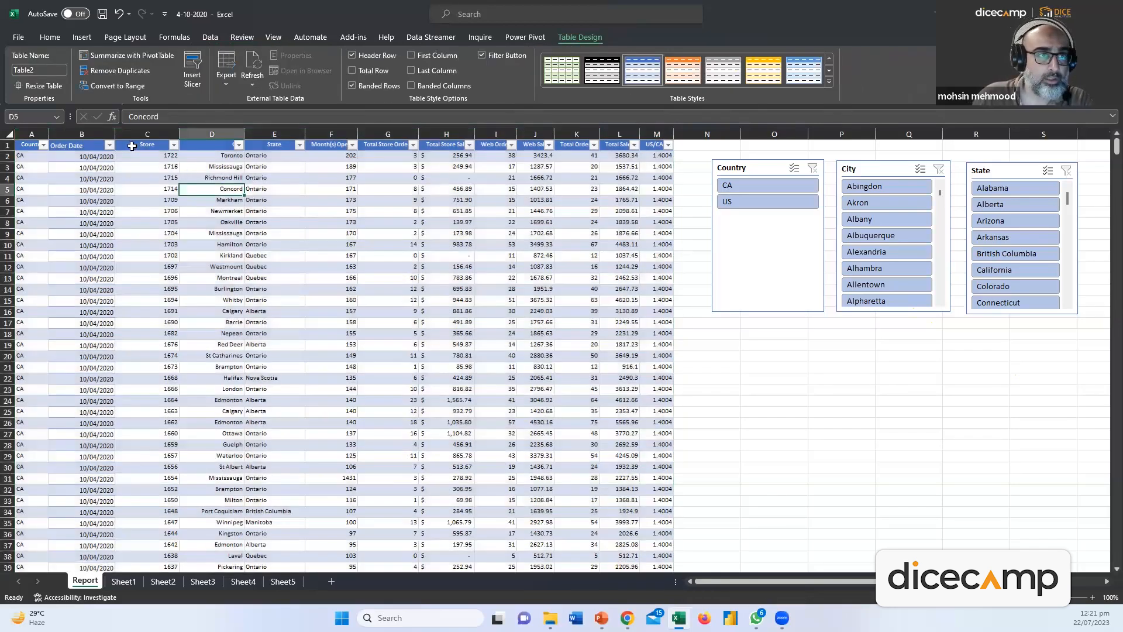
drag(29, 137, 651, 163)
click(619, 169)
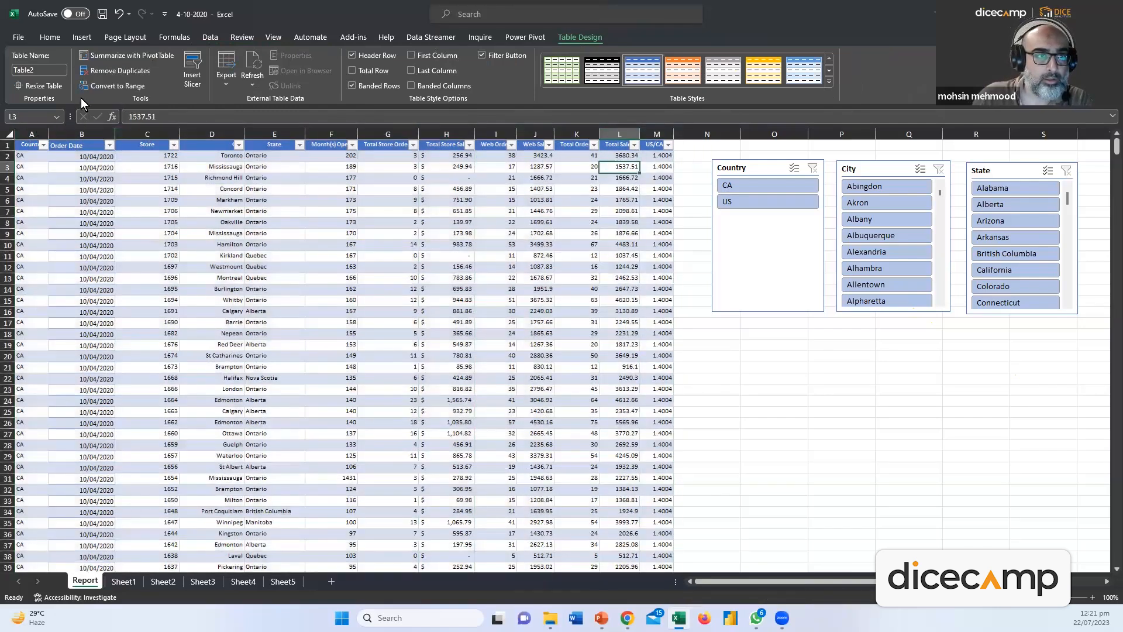
Convert Table2 to a normal range, confirming with Yes
click(90, 88)
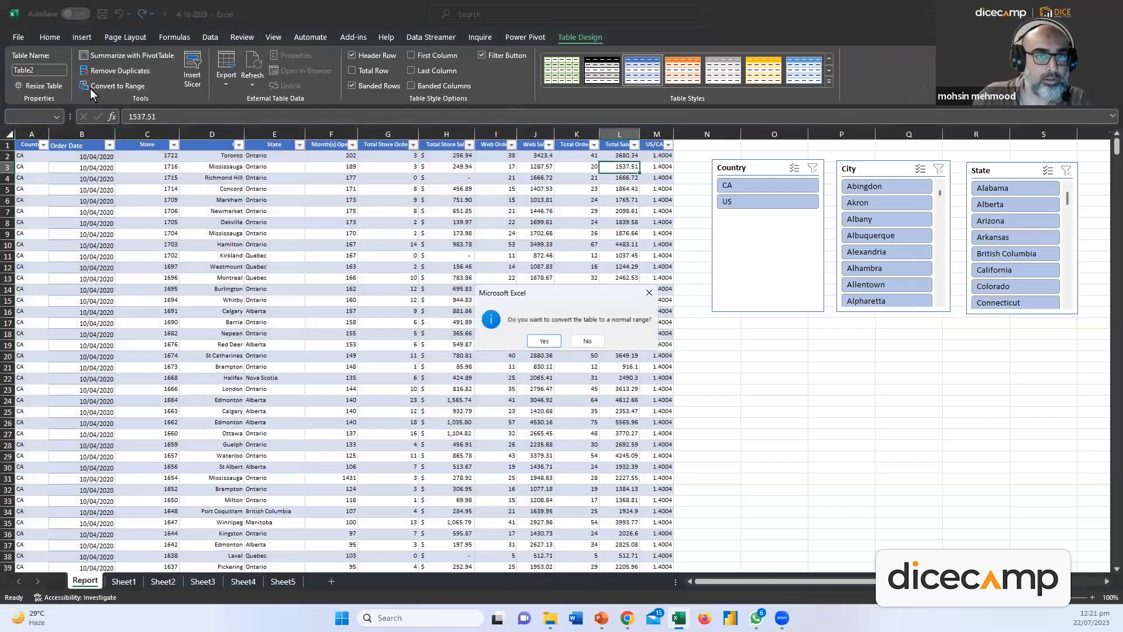
click(547, 338)
click(388, 224)
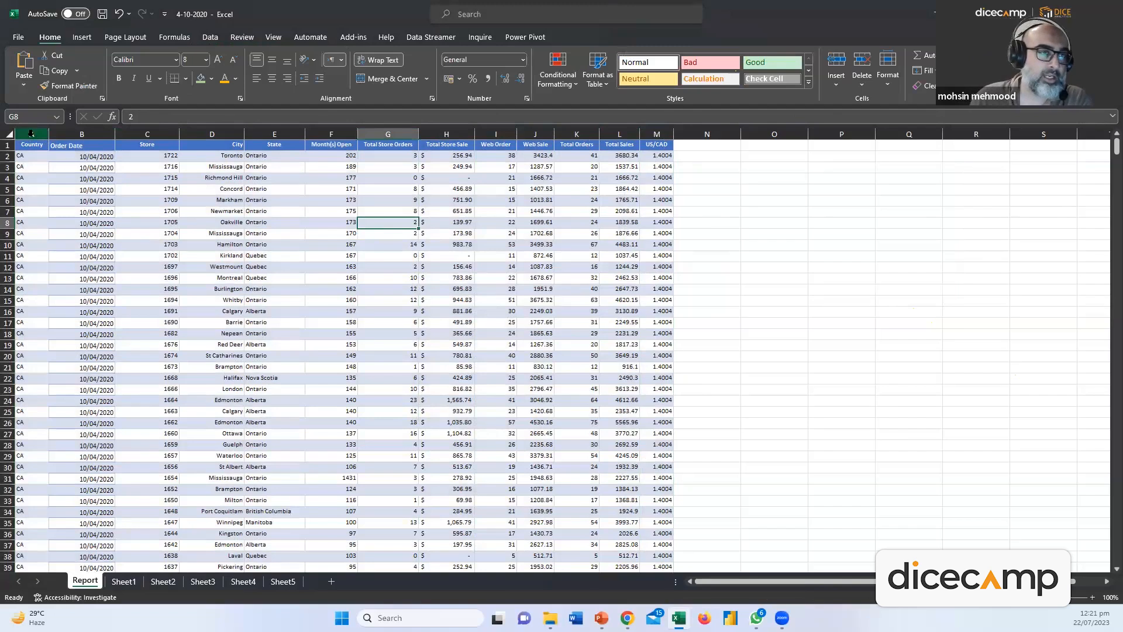
Select the full data range from A1 across the header row down to row 943
drag(31, 133, 644, 200)
click(209, 195)
drag(31, 134, 654, 203)
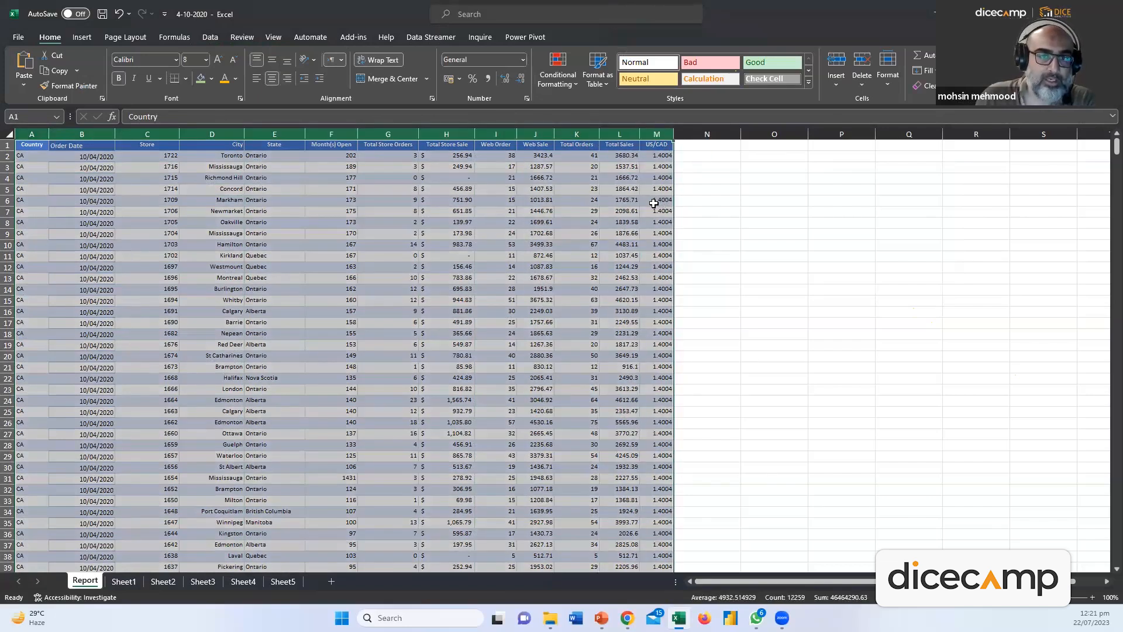
click(591, 232)
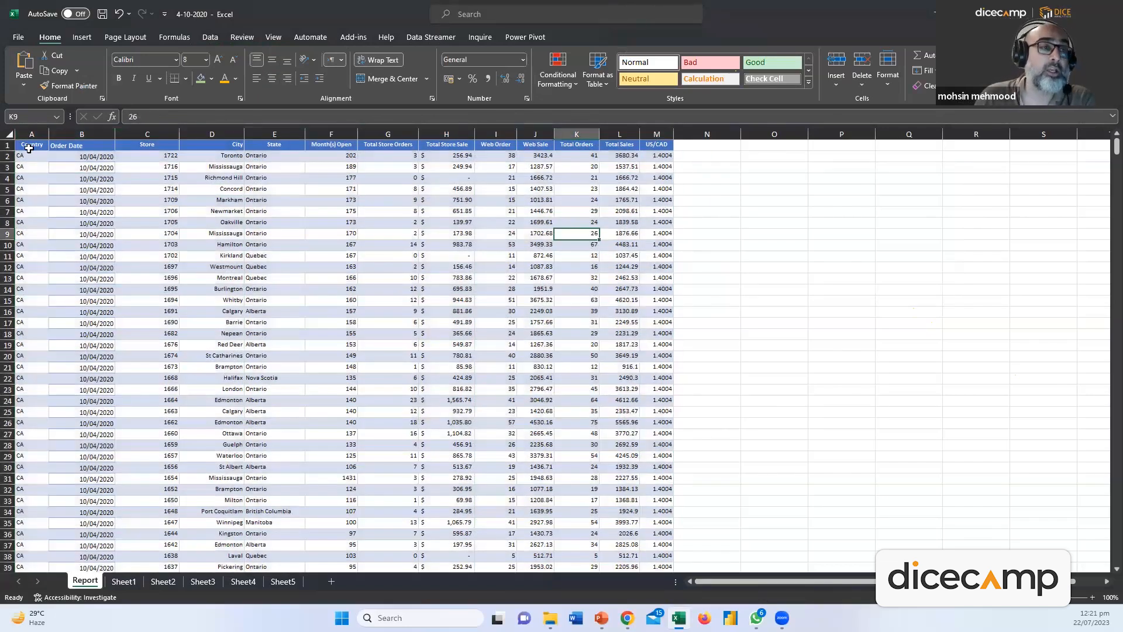
click(29, 148)
key(ctrl+shift+Right)
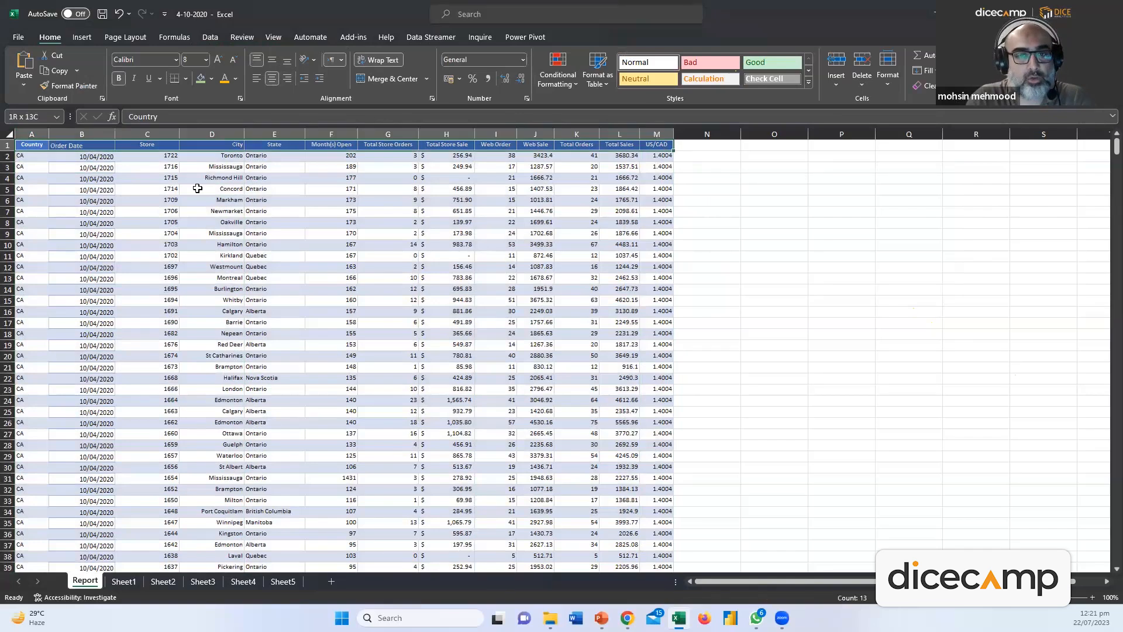
key(ctrl+shift+Down)
Create a PivotTable from the selected range on a new sheet
click(88, 39)
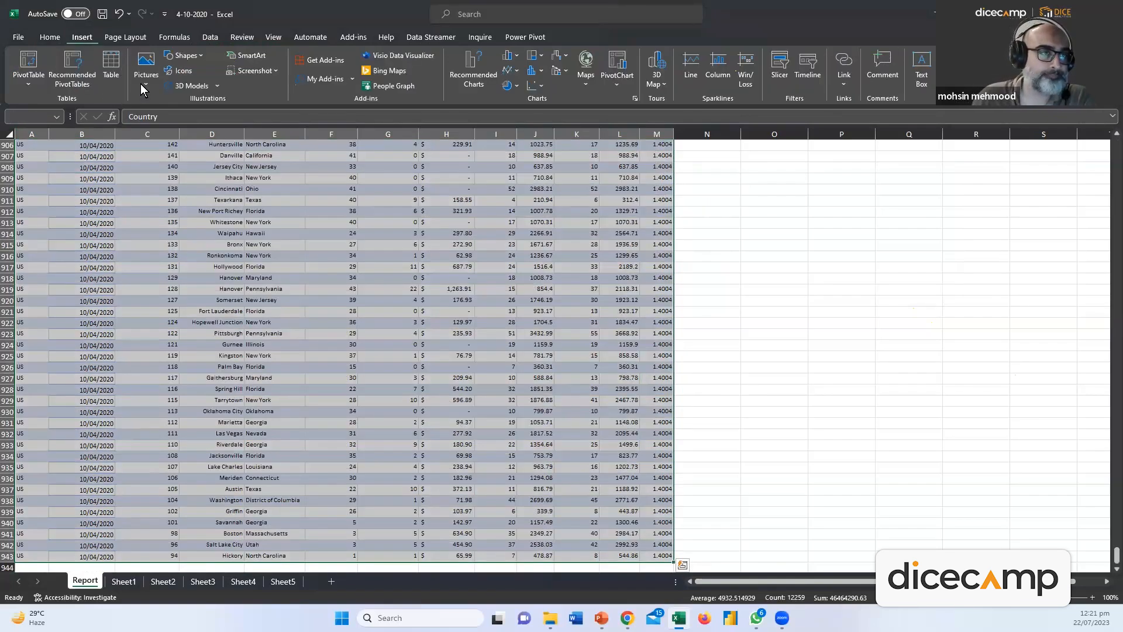
click(31, 81)
click(63, 102)
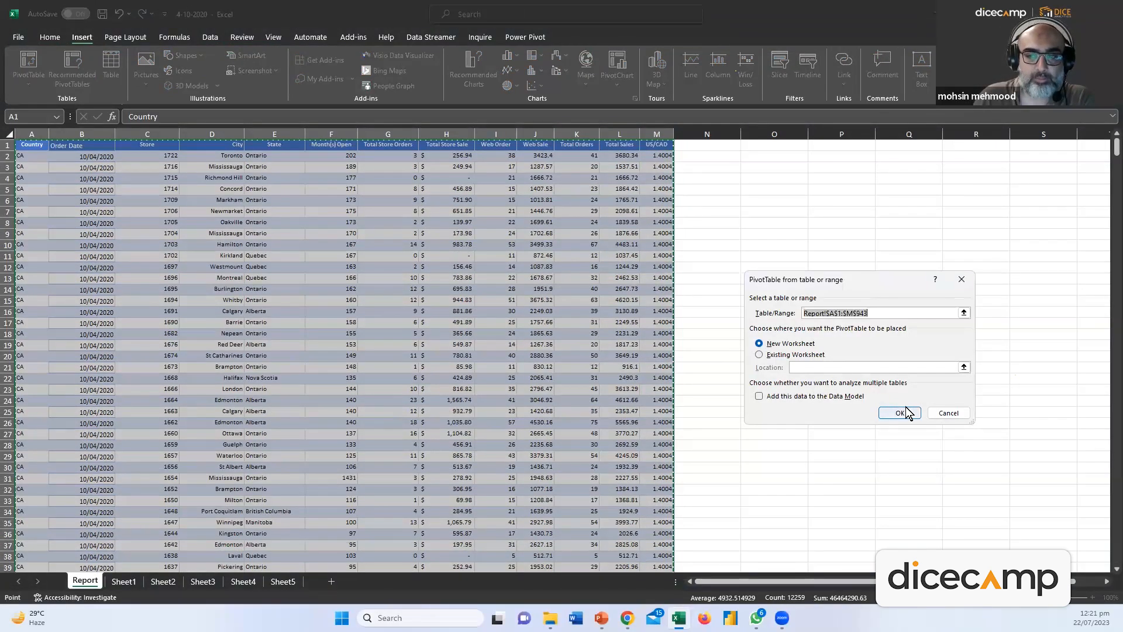
click(904, 412)
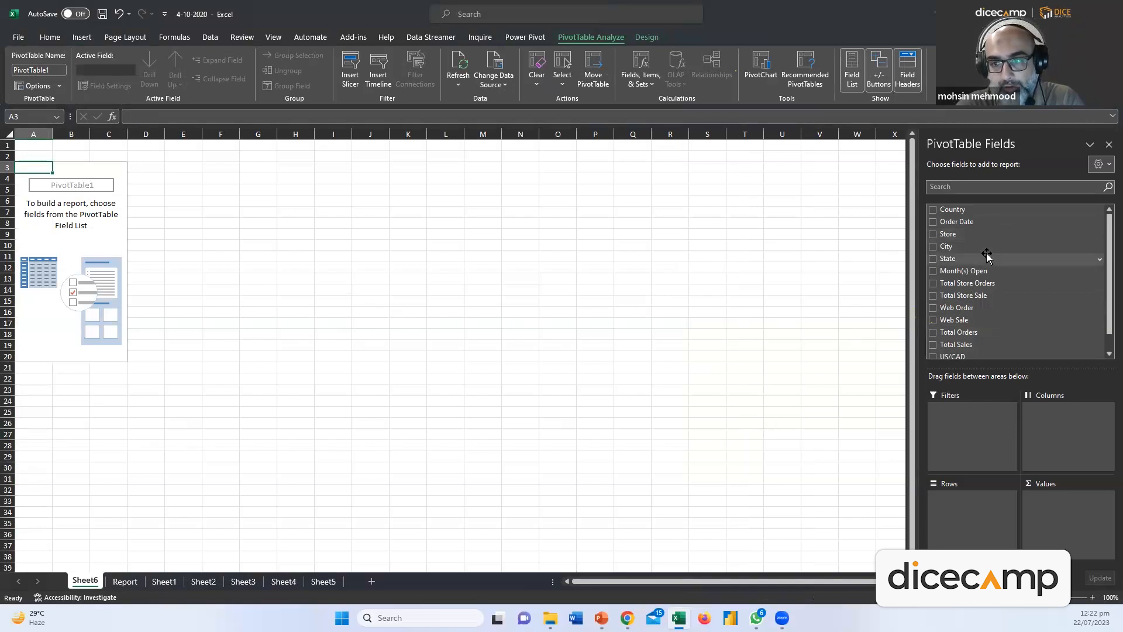
Drag Total Sales into the Values area, giving a total of 2051708.03
scroll(988, 272, down, 1)
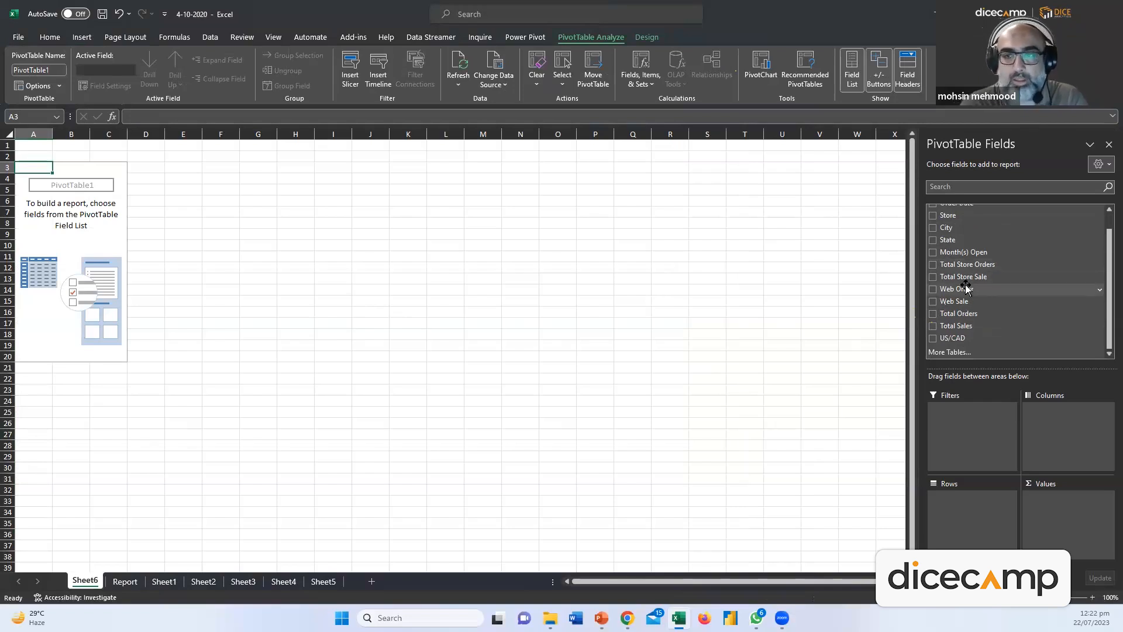
scroll(962, 298, up, 1)
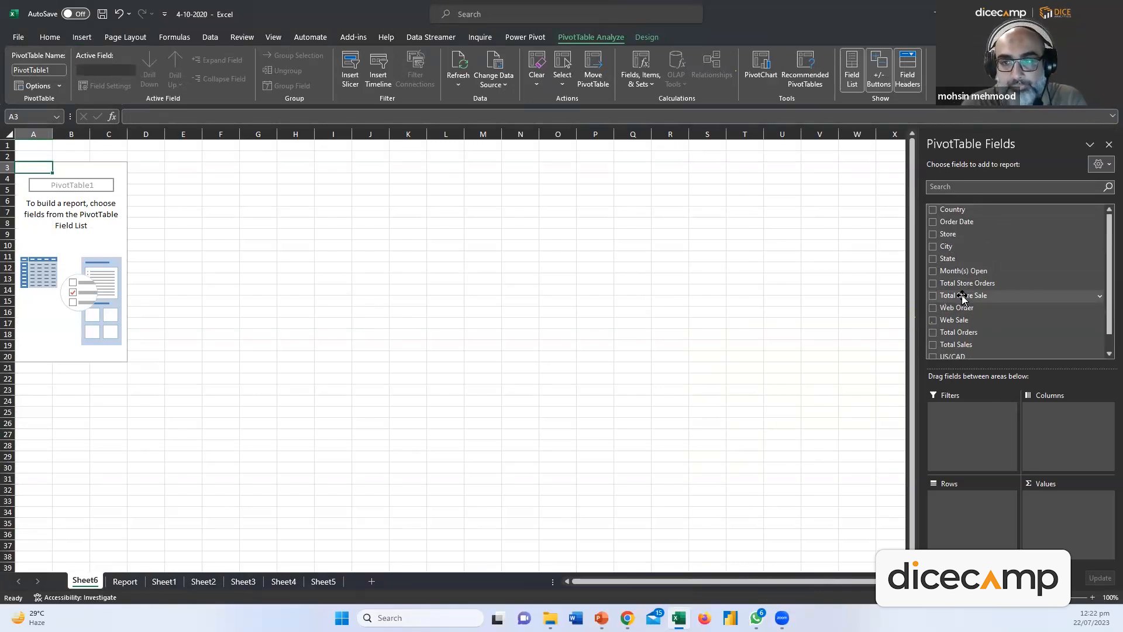
scroll(1021, 351, down, 1)
drag(982, 326, 1071, 526)
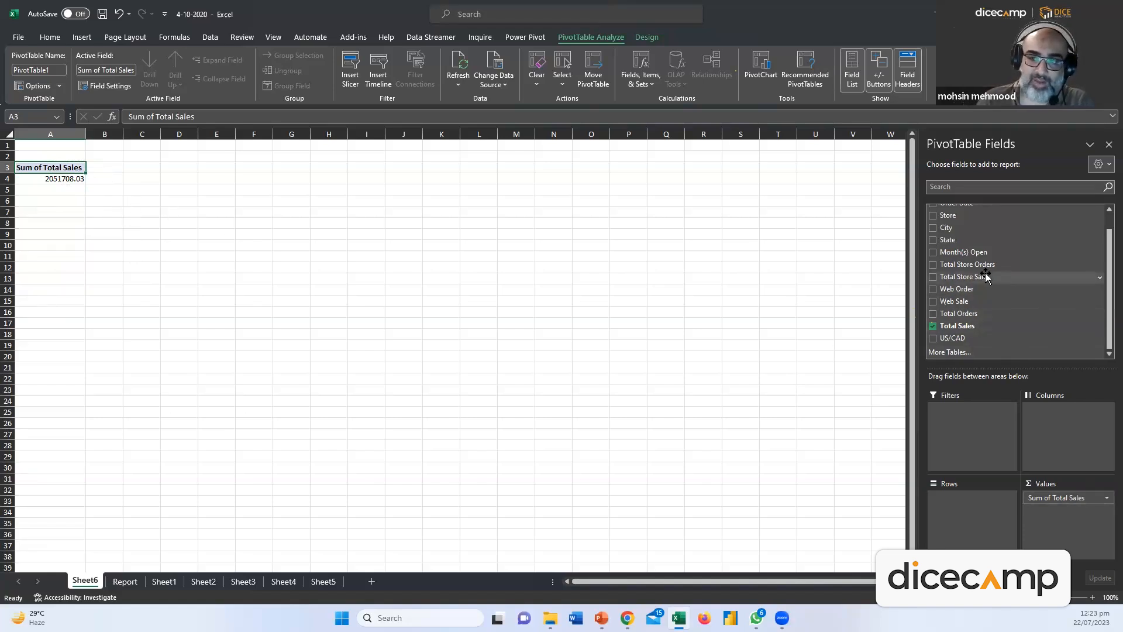
scroll(989, 281, up, 1)
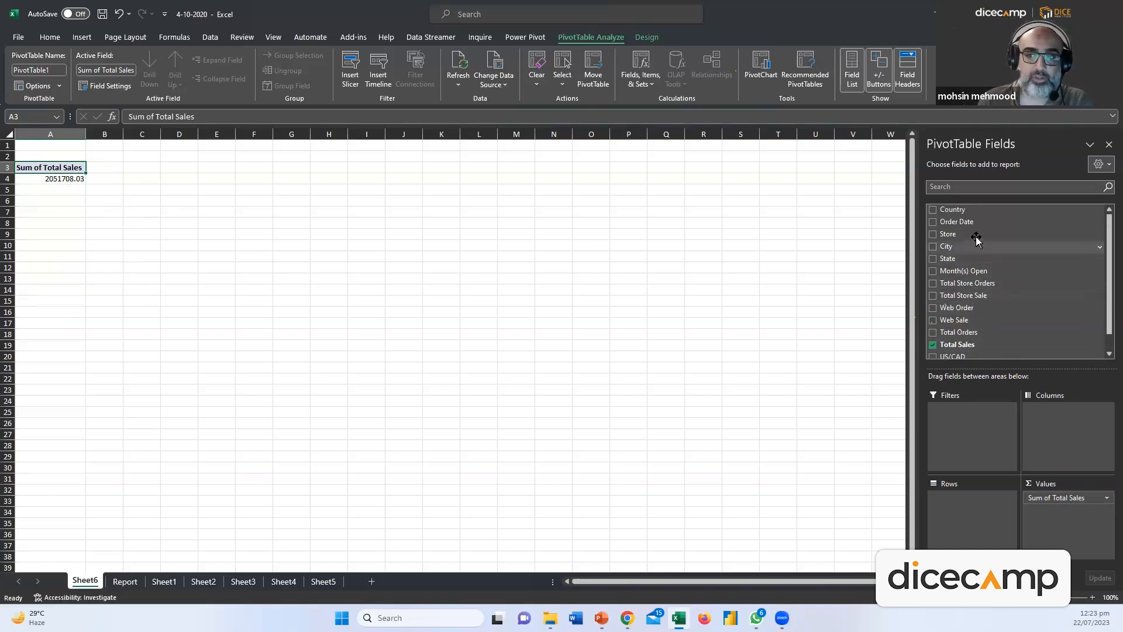
drag(968, 219, 964, 519)
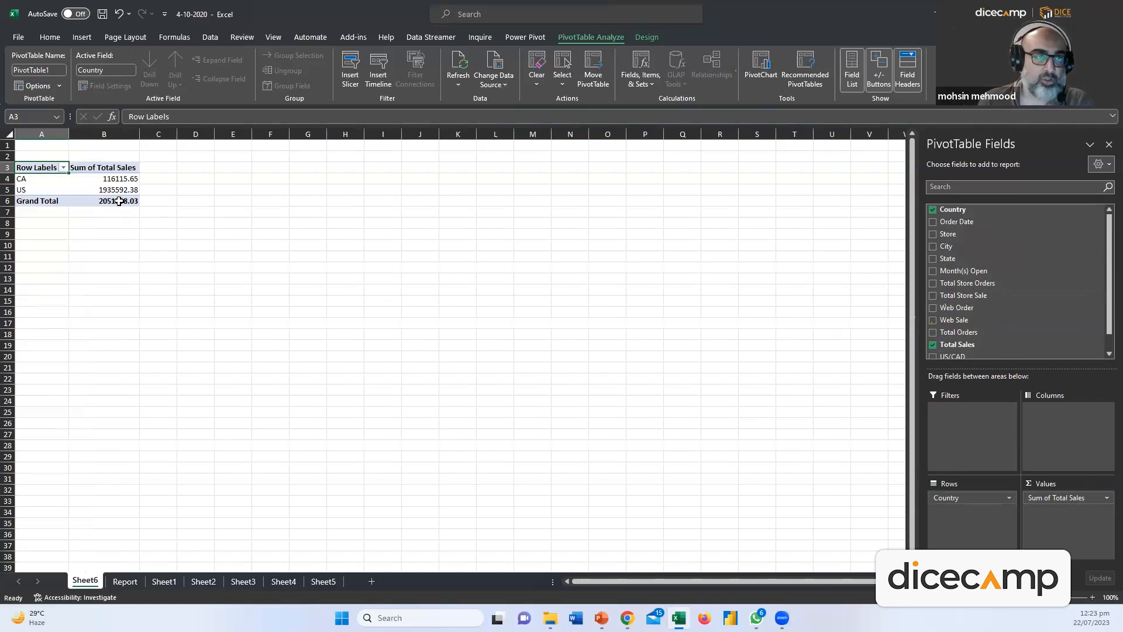
mouse_move(962, 237)
mouse_down()
mouse_move(980, 431)
mouse_move(964, 241)
mouse_up()
drag(951, 246, 978, 524)
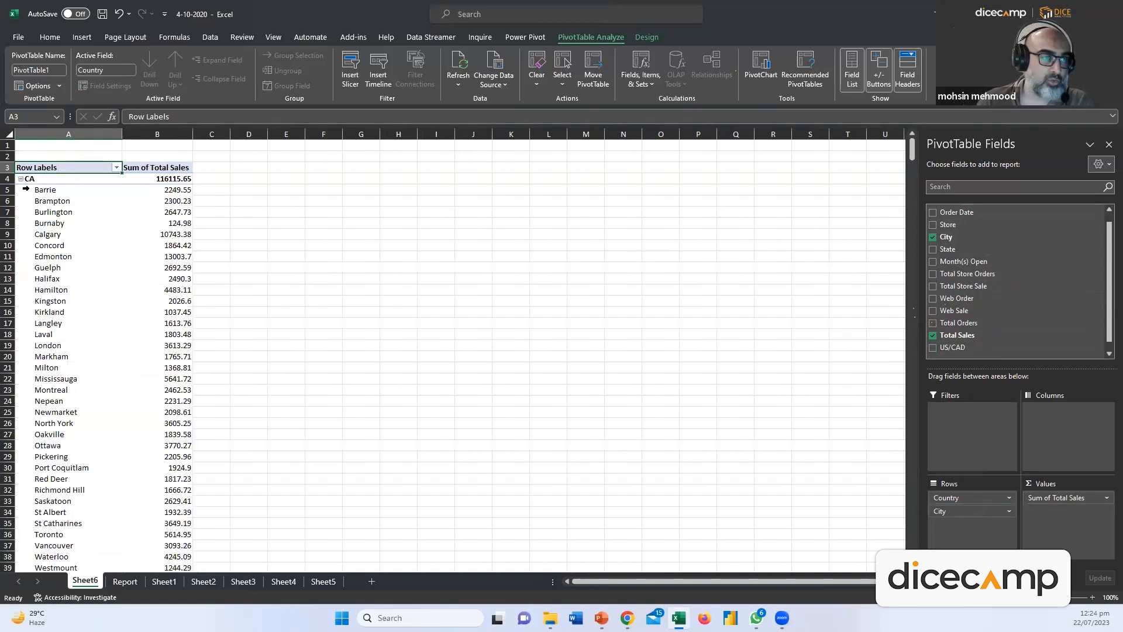
click(53, 183)
click(69, 234)
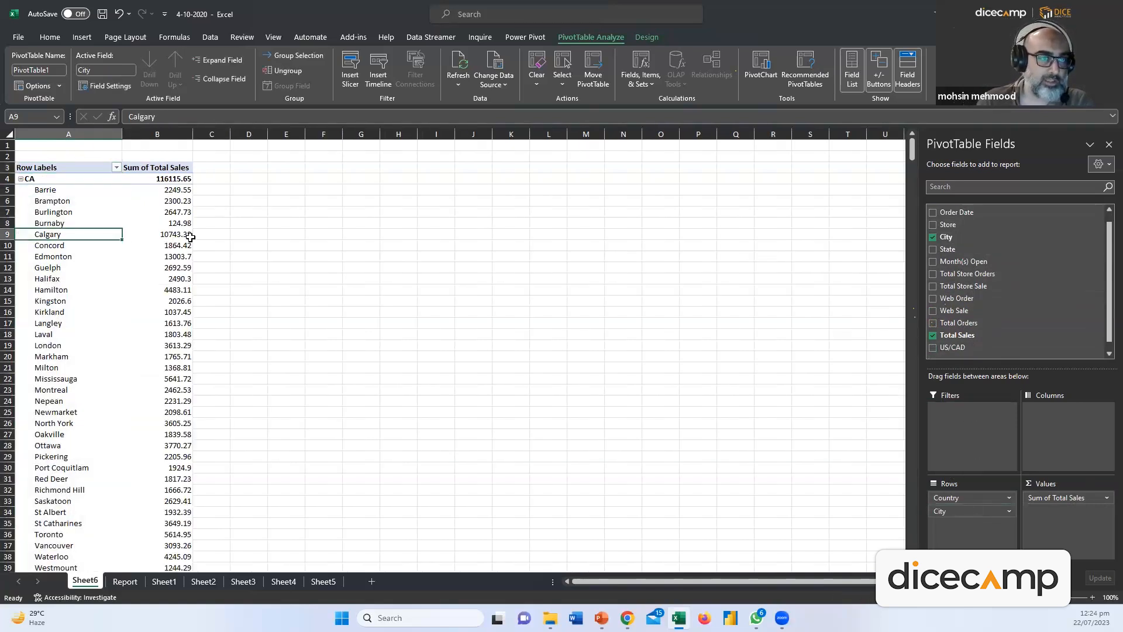
scroll(116, 369, down, 9)
scroll(116, 369, up, 9)
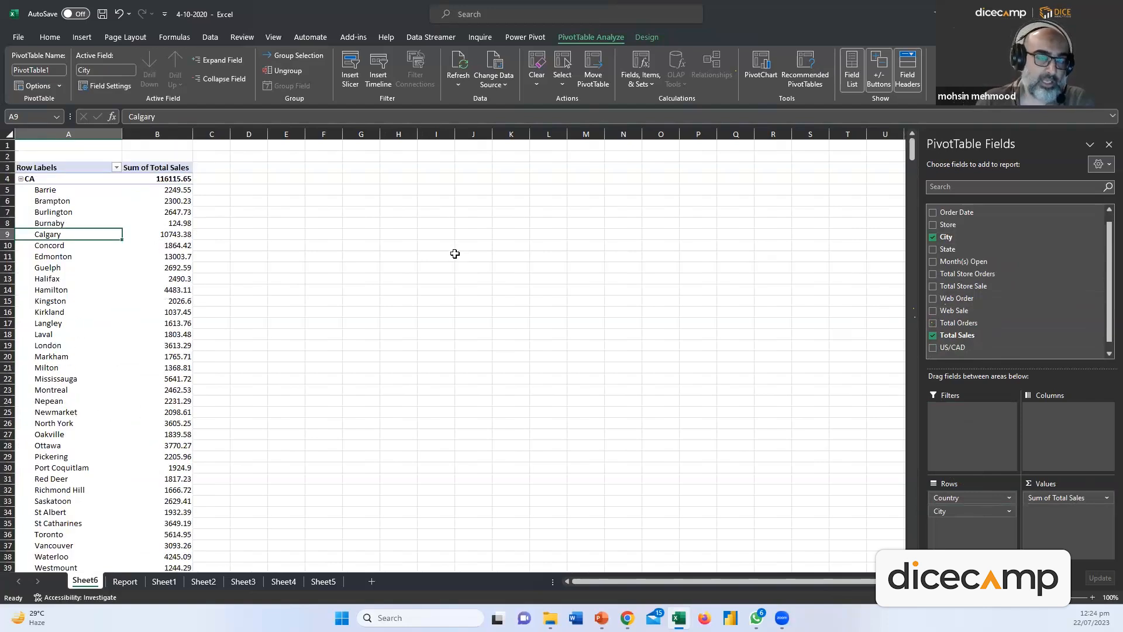
drag(962, 498, 760, 403)
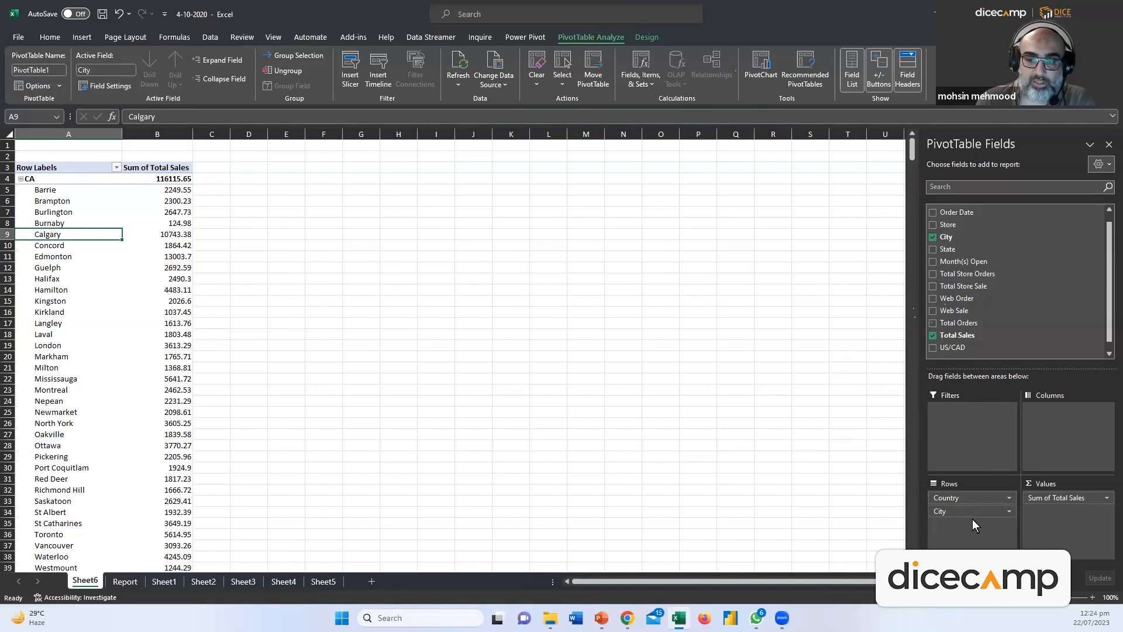
drag(719, 369, 813, 454)
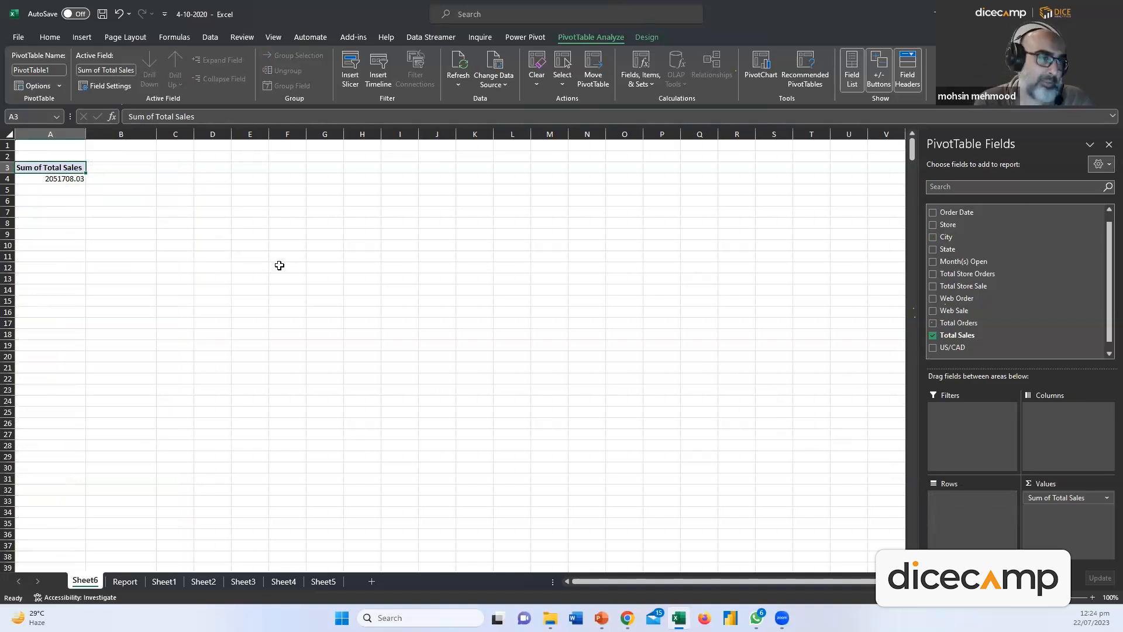
Nest Country, State and City as row fields, showing CA at 116115.65
scroll(968, 338, up, 1)
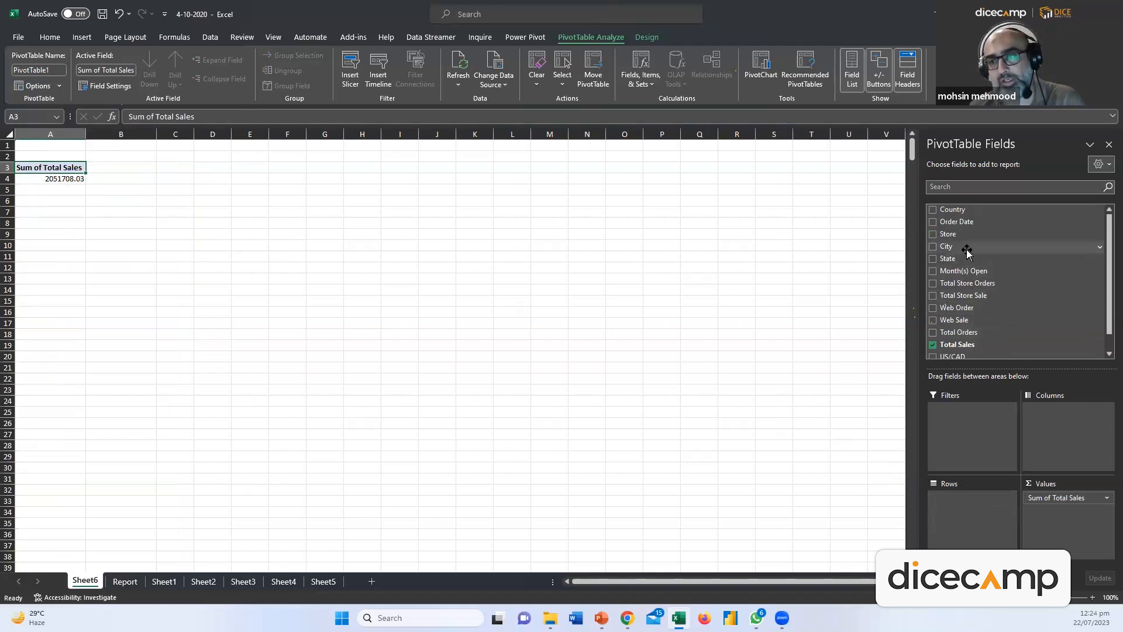
drag(962, 218, 989, 505)
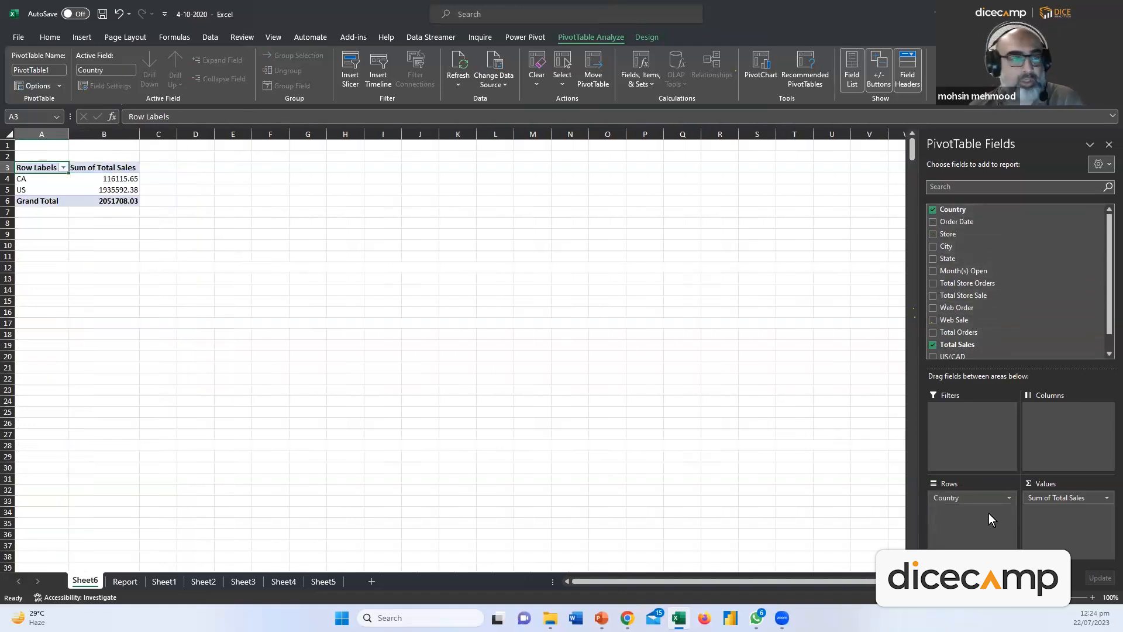
click(120, 189)
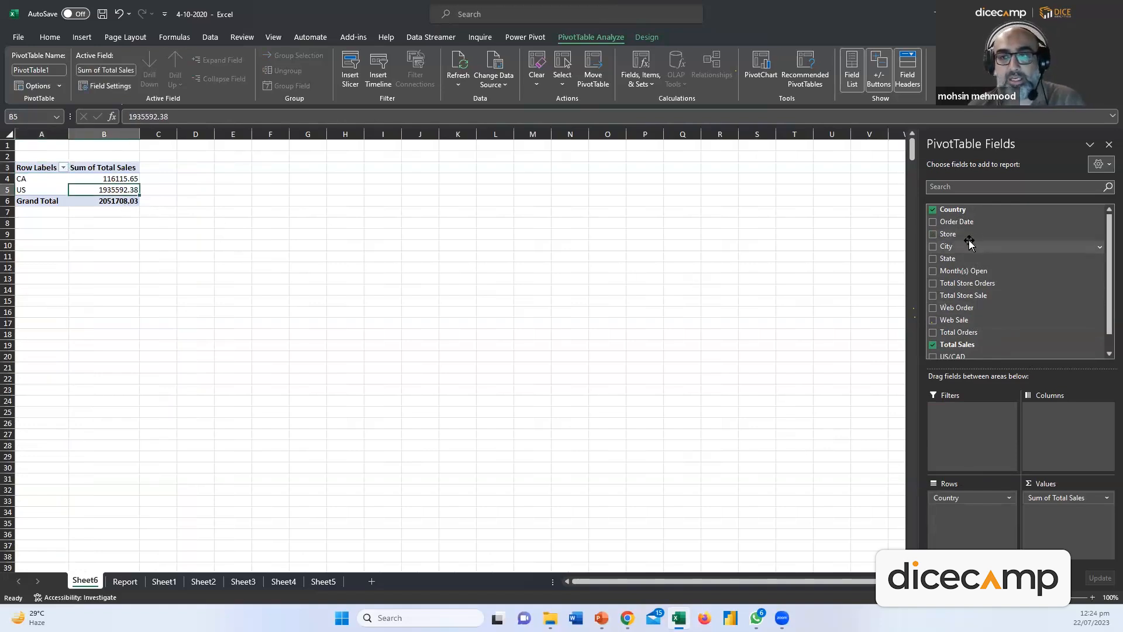
drag(960, 259, 984, 521)
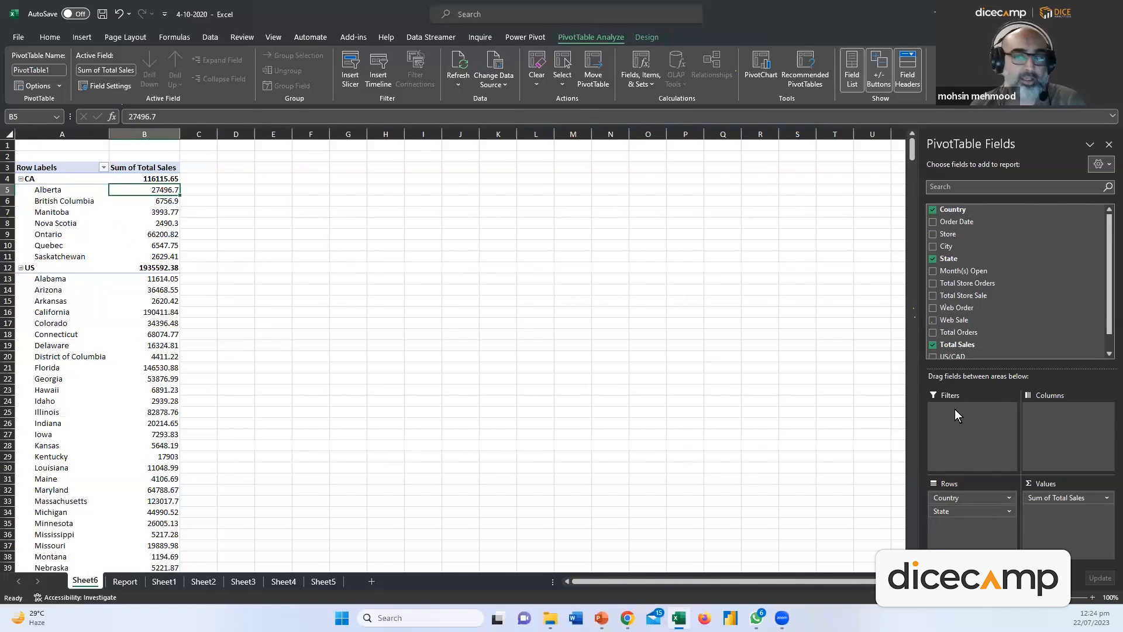
drag(955, 246, 972, 529)
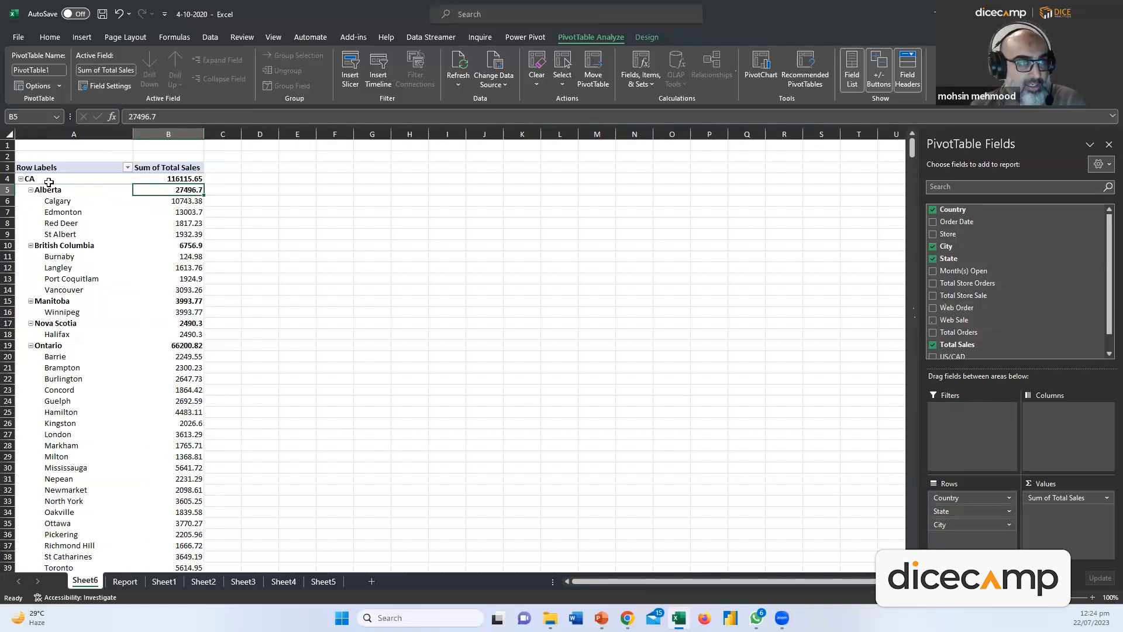
click(48, 134)
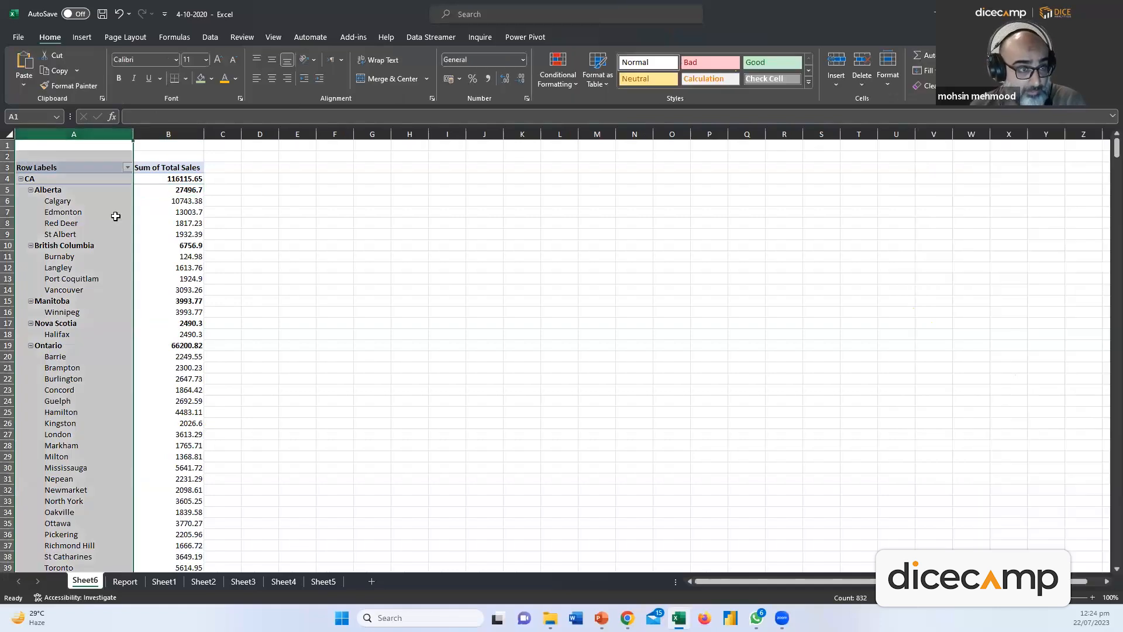
click(79, 204)
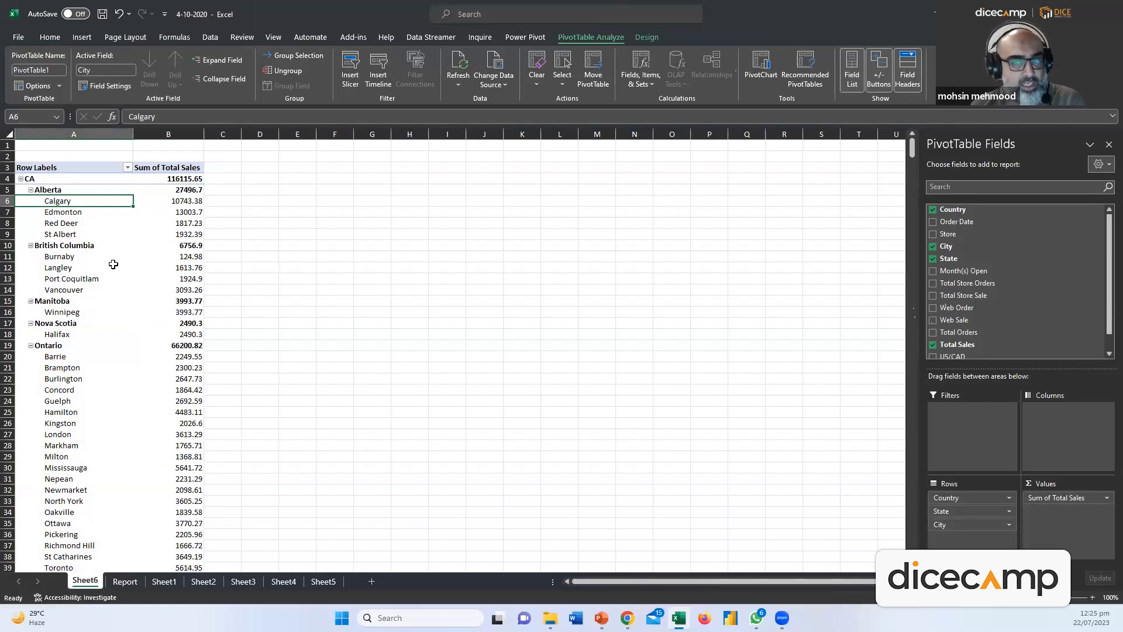
Add Store as a fourth row field under City, listing stores such as 1633
drag(948, 262, 974, 537)
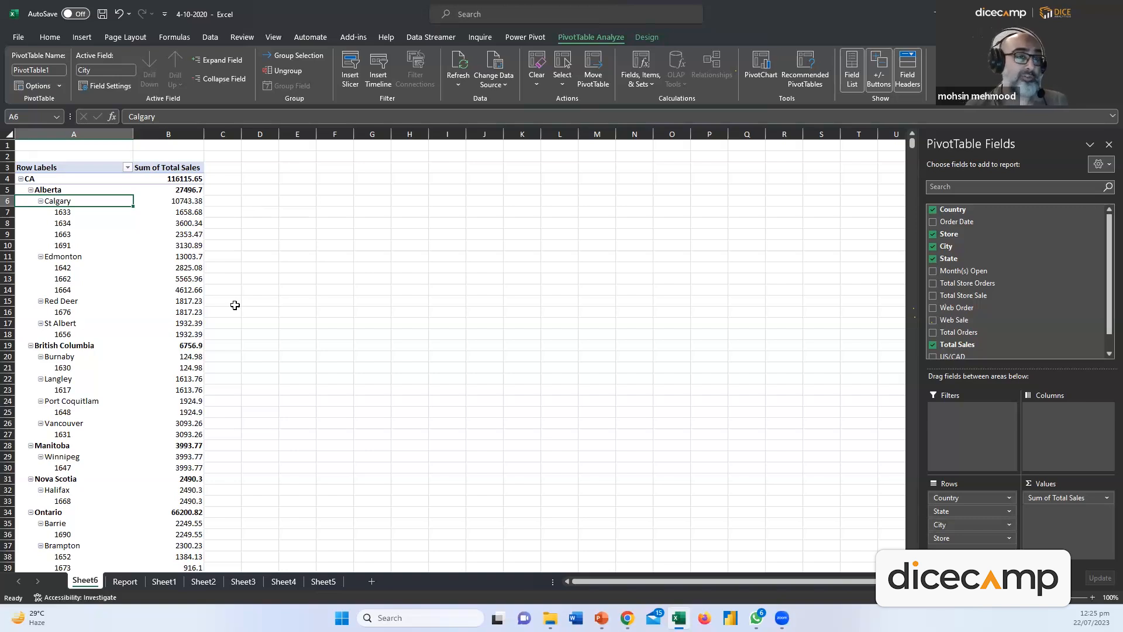
click(176, 131)
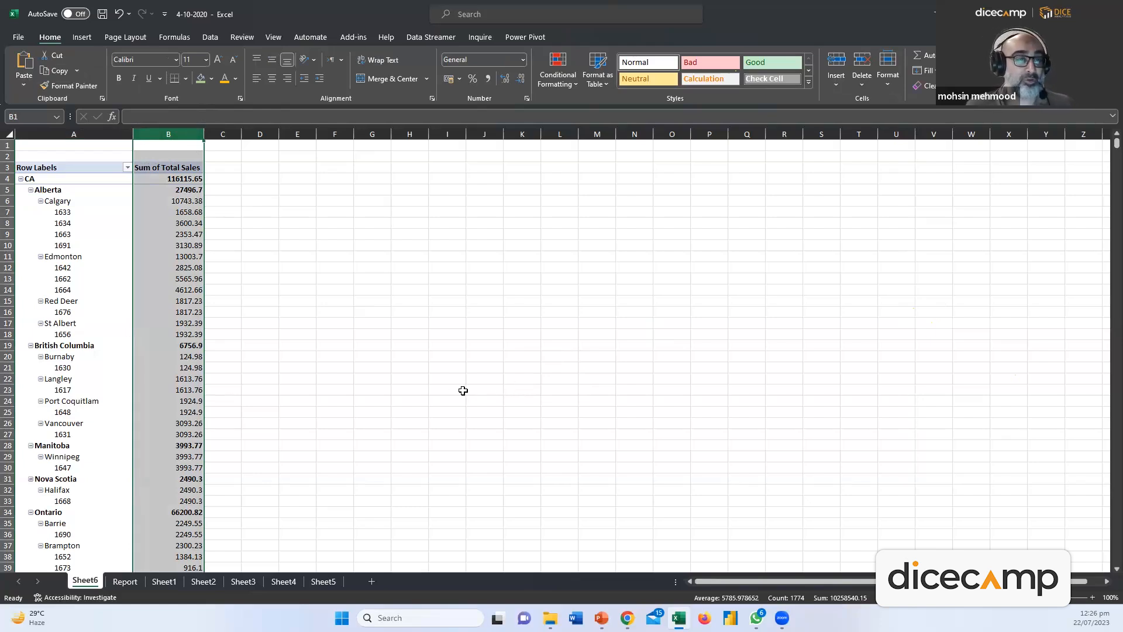
click(102, 298)
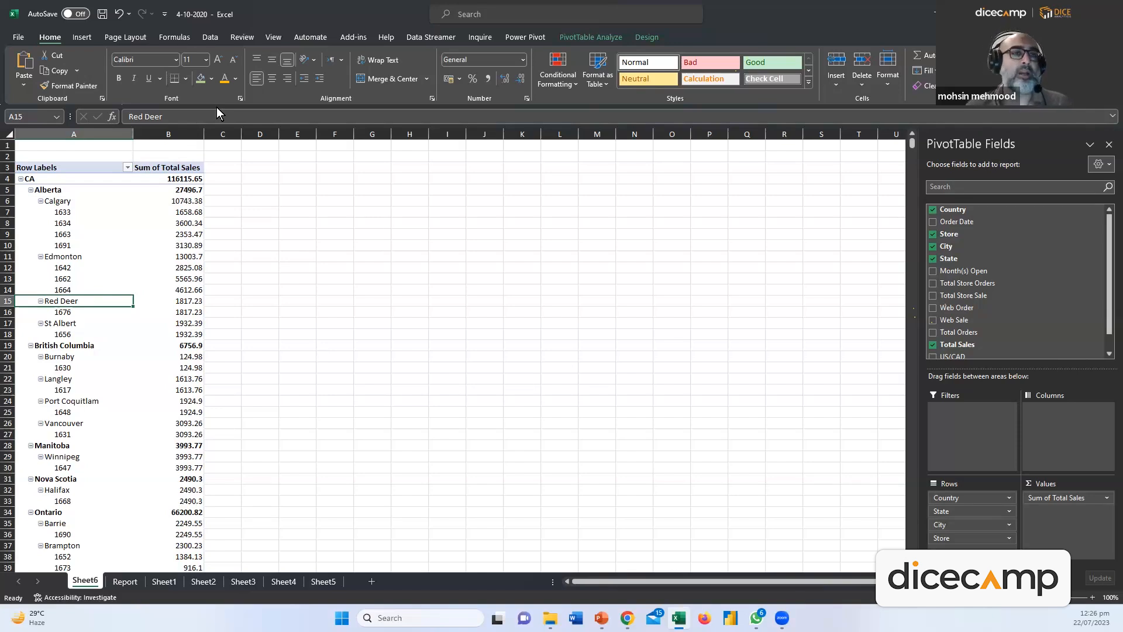
Switch to the Report sheet and apply a page orientation from Page Layout
click(124, 581)
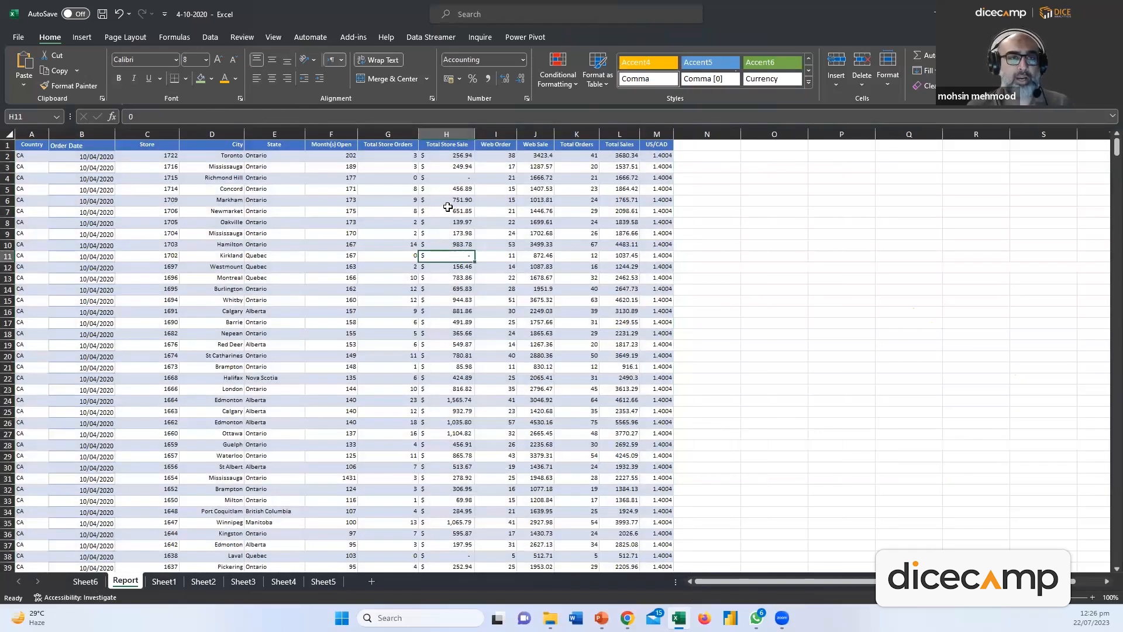
click(90, 36)
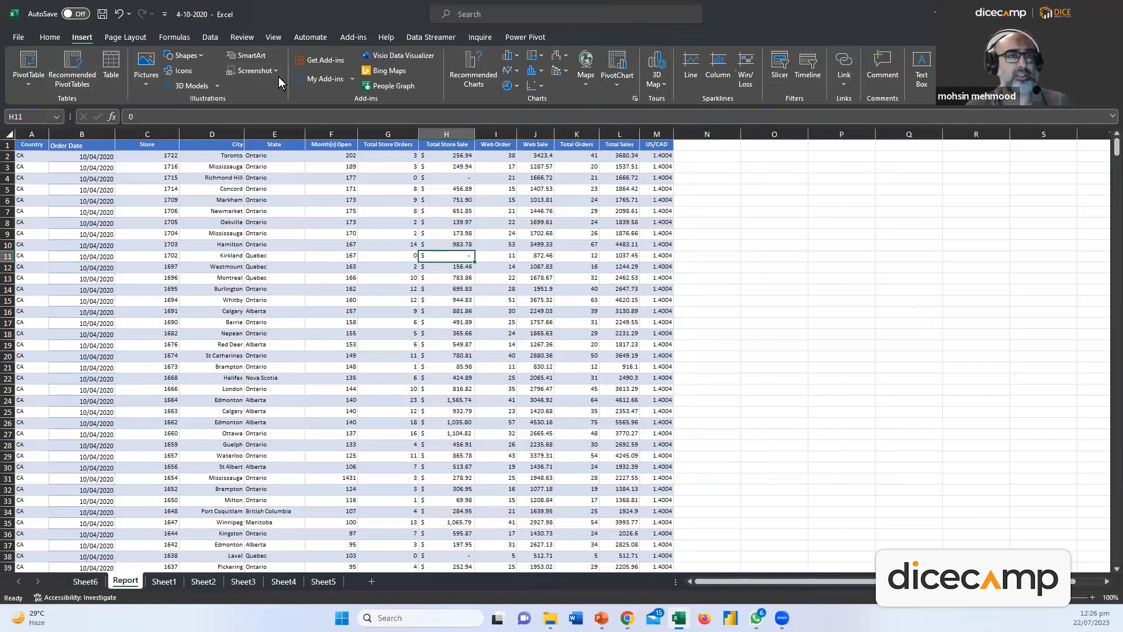
click(138, 38)
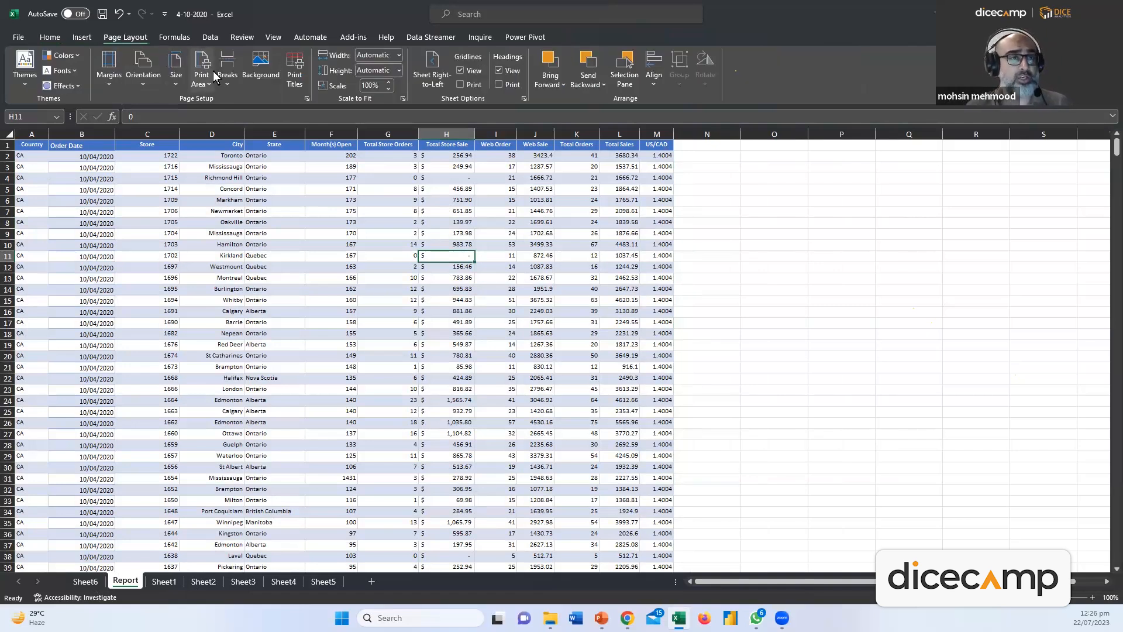
click(139, 81)
click(169, 136)
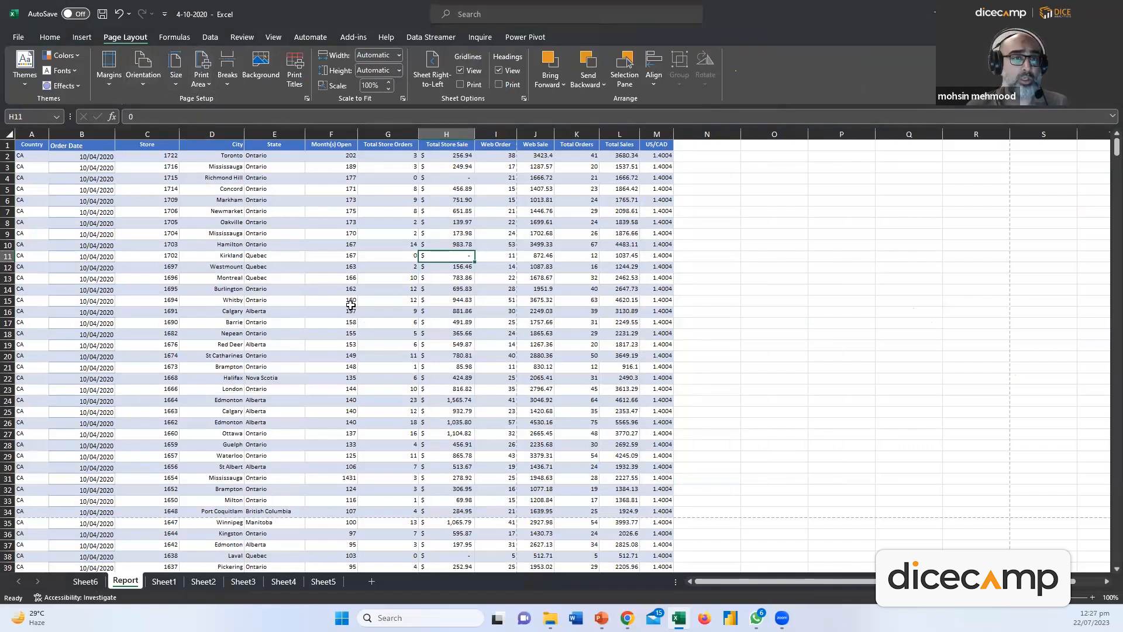
click(448, 224)
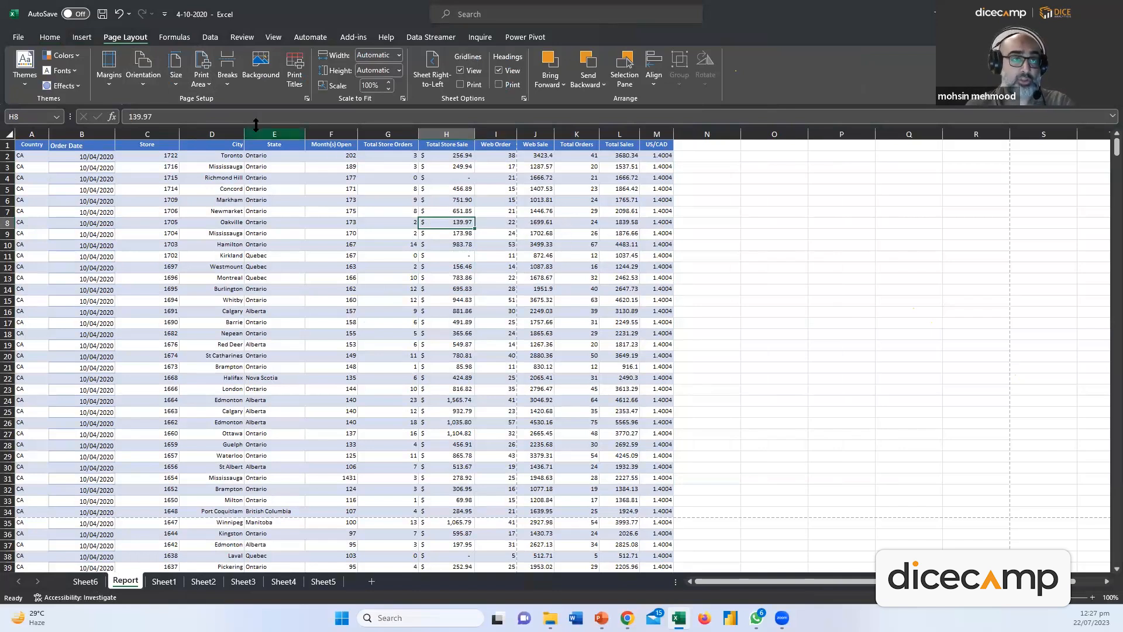
Reapply the page orientation and review the Margins presets without changing them
click(155, 85)
click(171, 107)
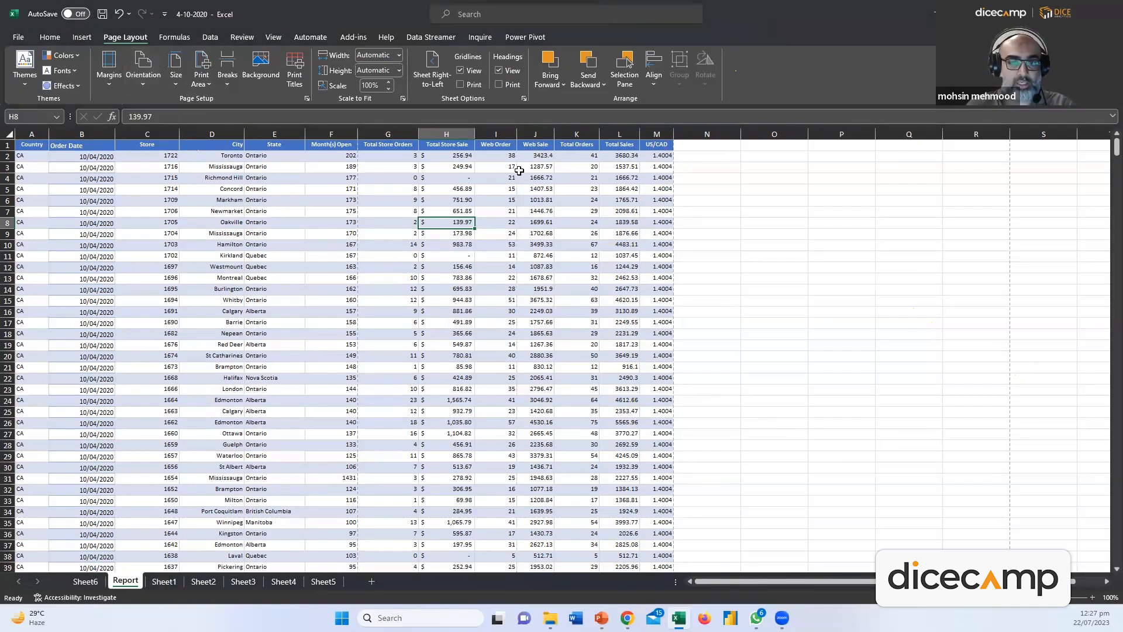
drag(517, 137, 517, 135)
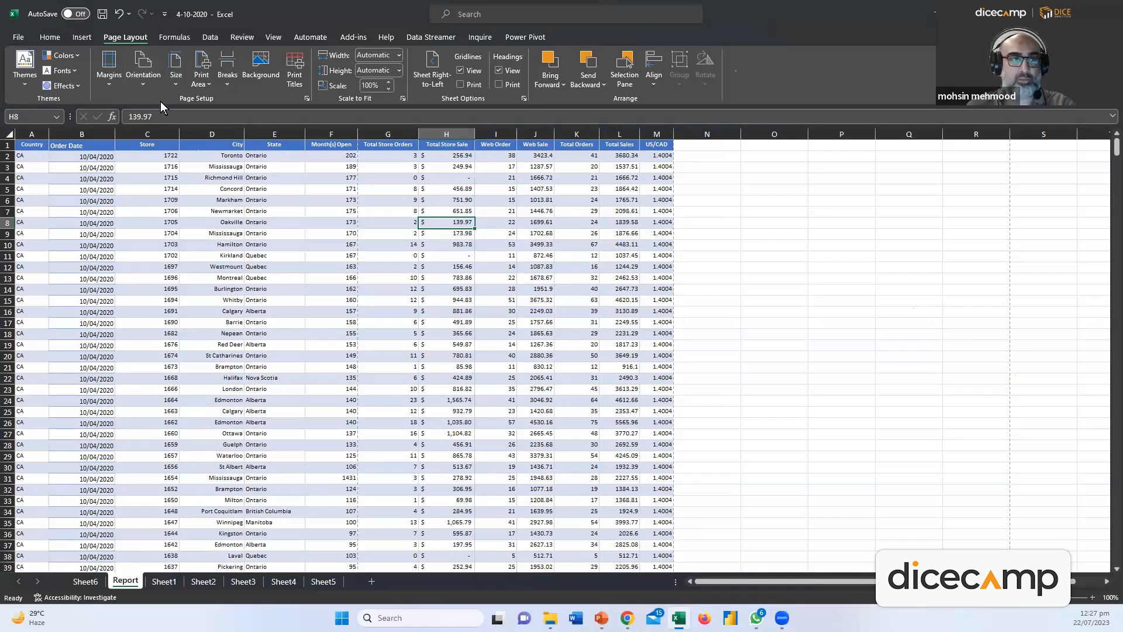
click(109, 77)
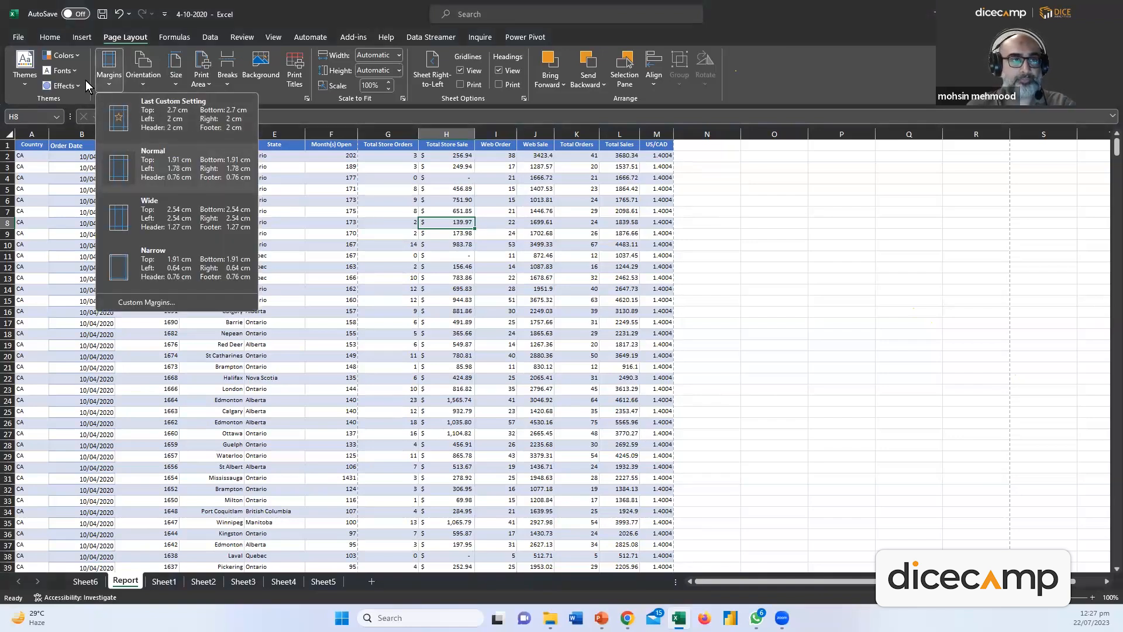
click(142, 86)
click(143, 86)
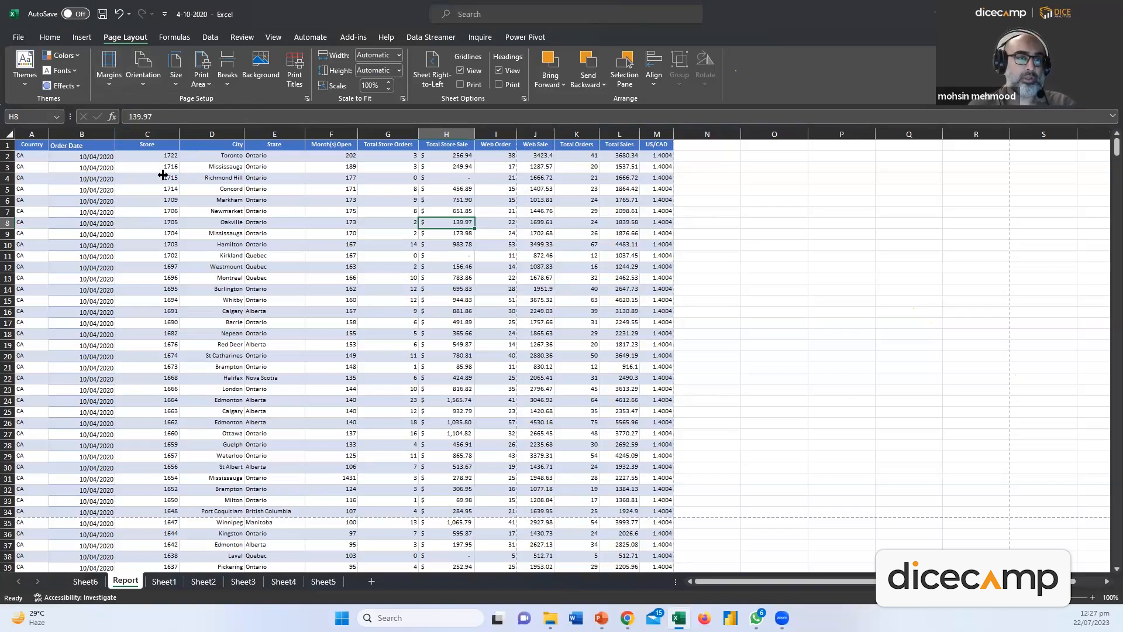
click(144, 76)
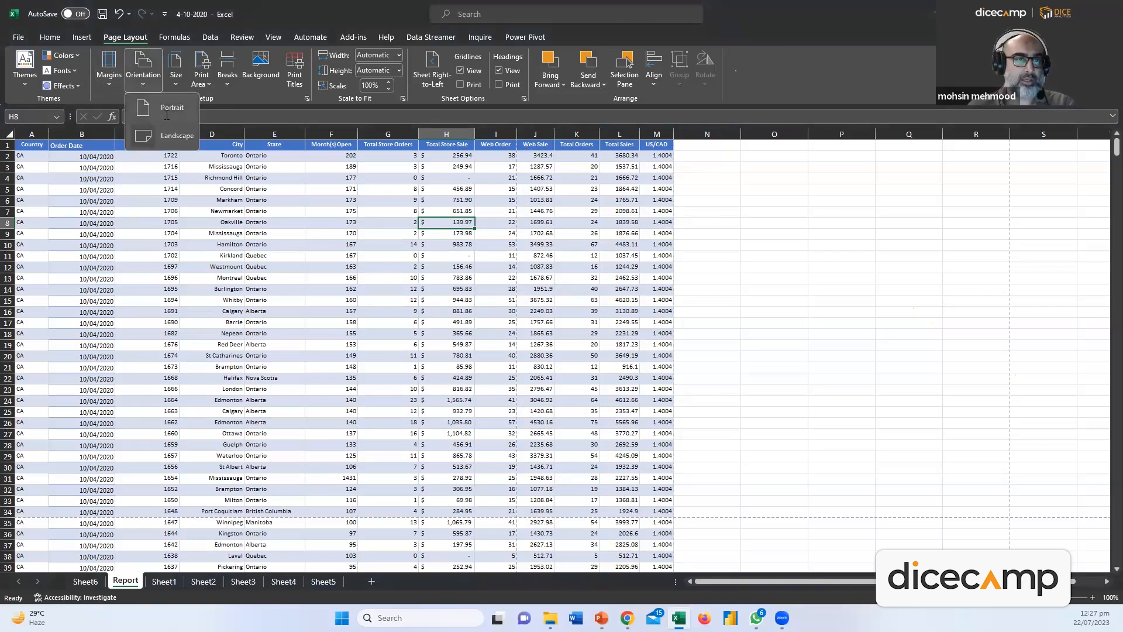
click(167, 111)
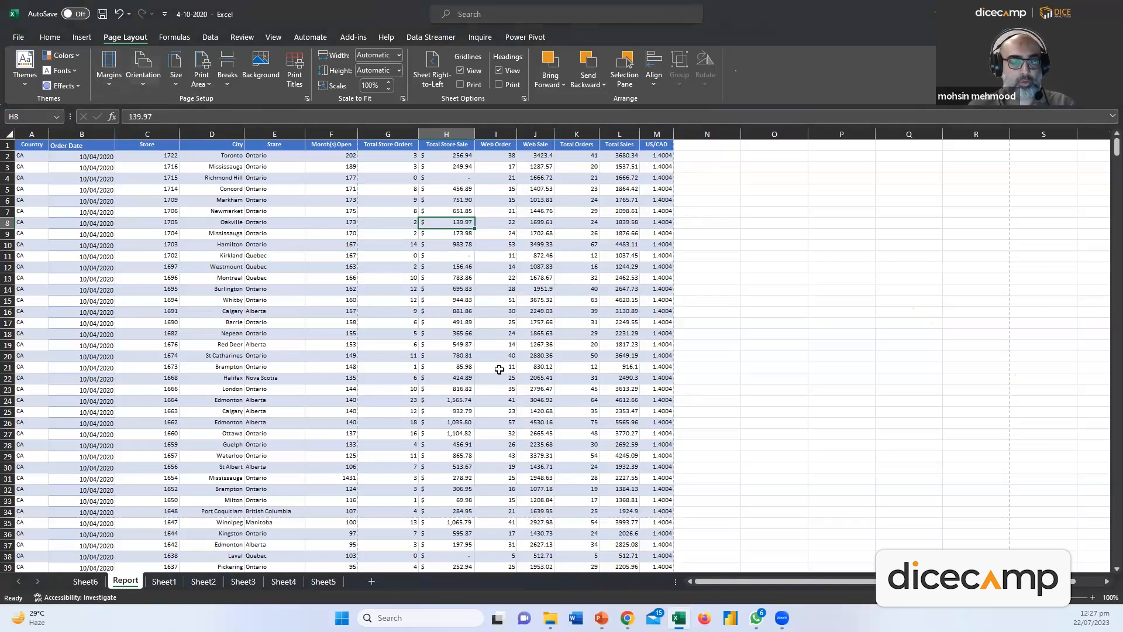
Page through the 56-page landscape Letter print preview, then return to the sheet
key(ctrl+p)
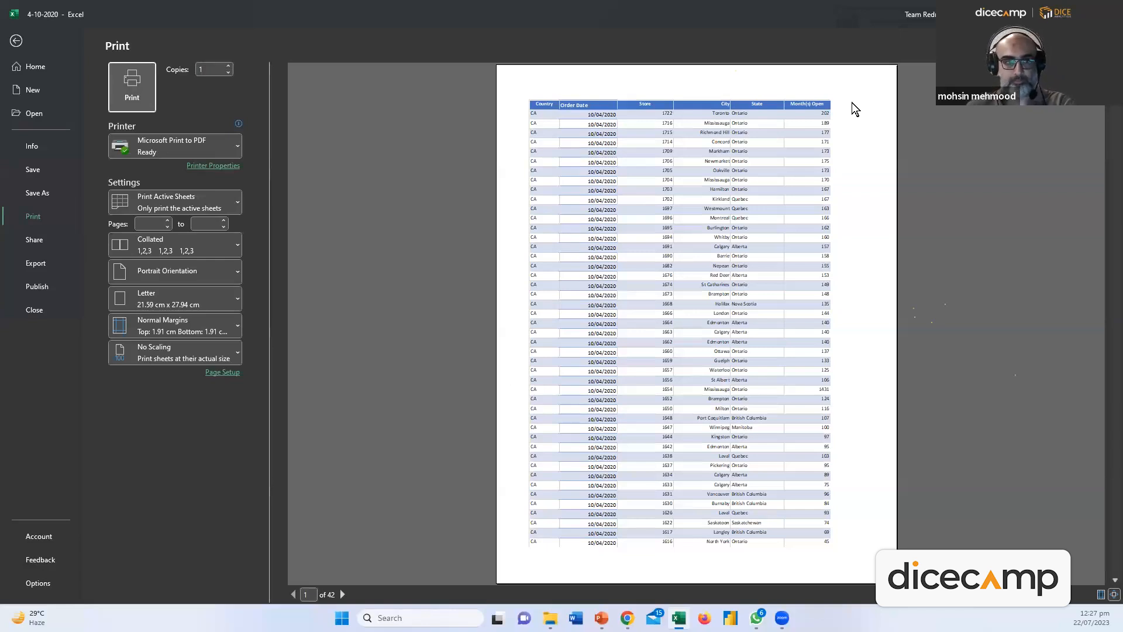
key(Escape)
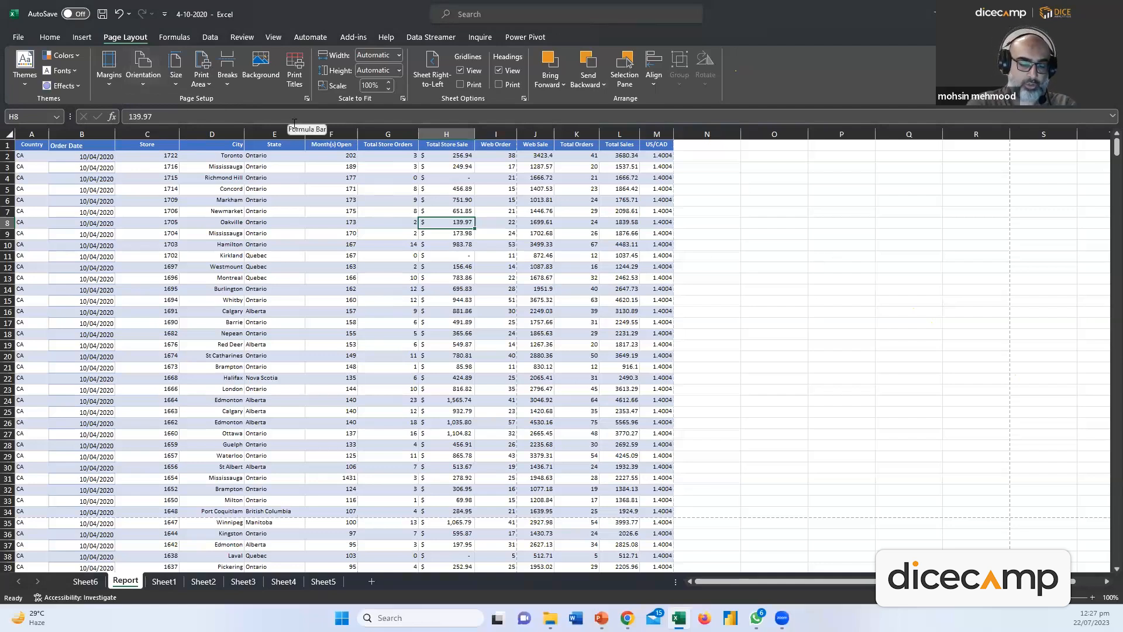
key(ctrl+p)
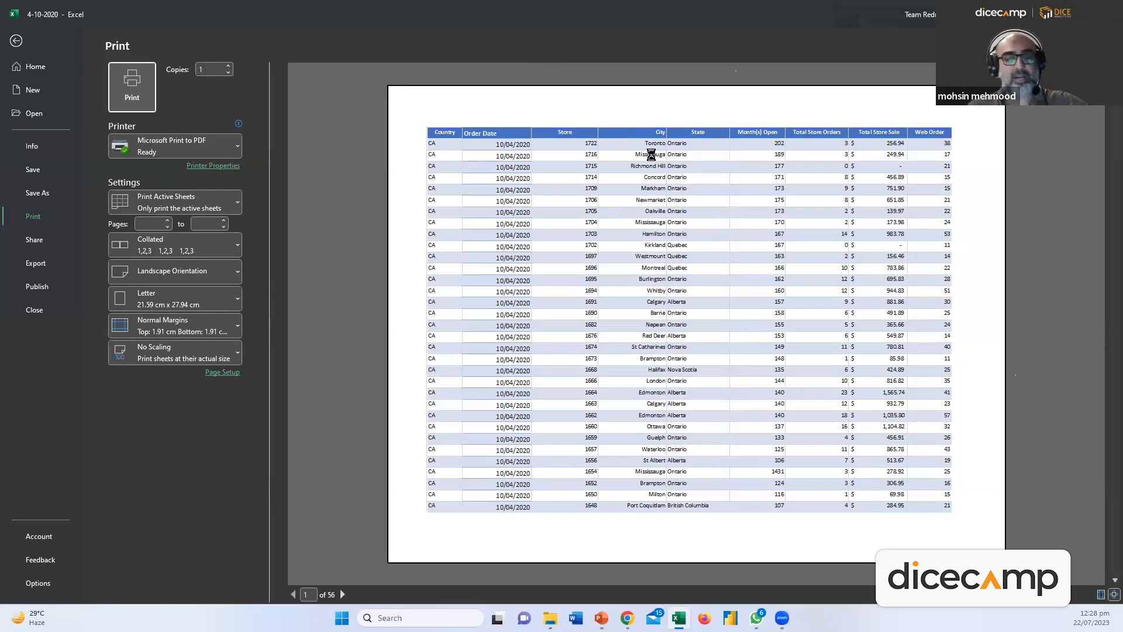
scroll(656, 158, down, 3)
scroll(655, 157, down, 7)
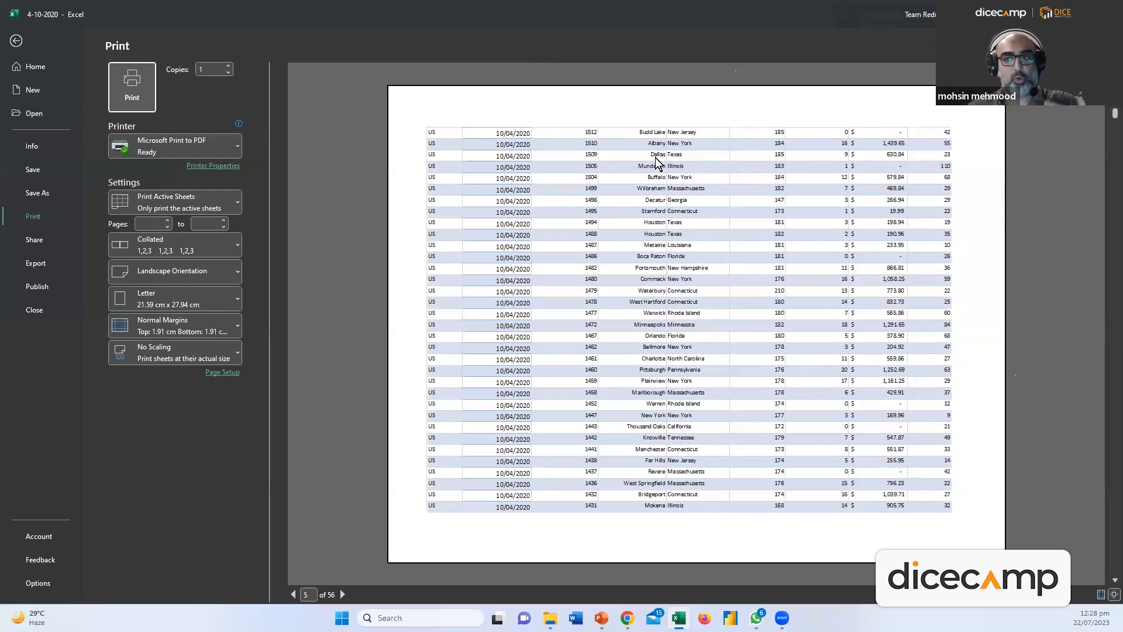
scroll(656, 158, down, 6)
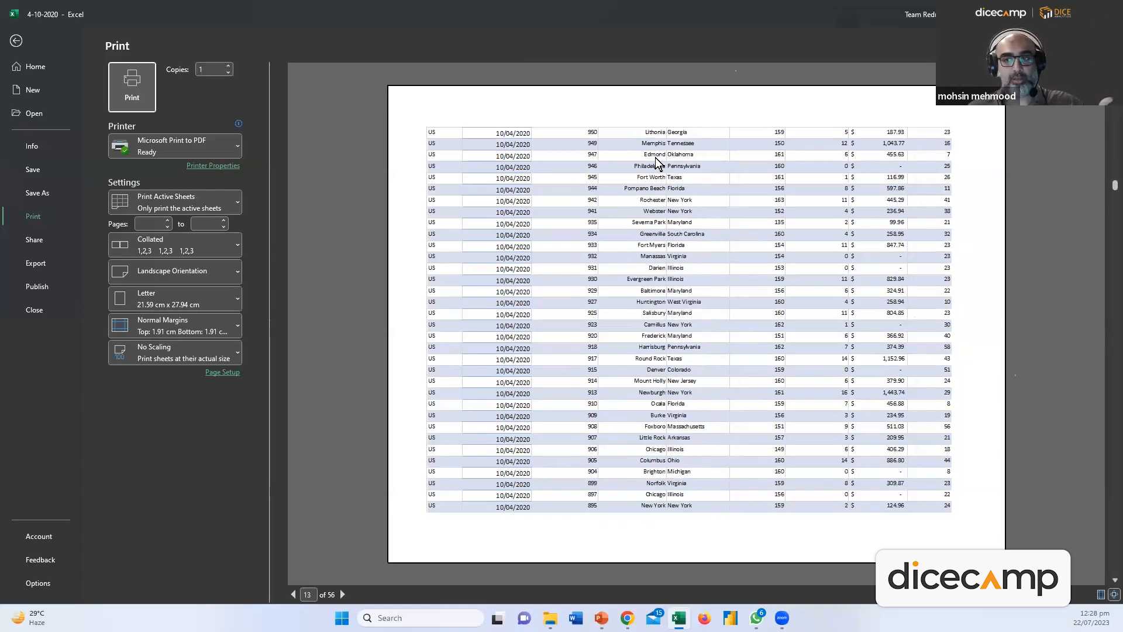
scroll(678, 139, up, 6)
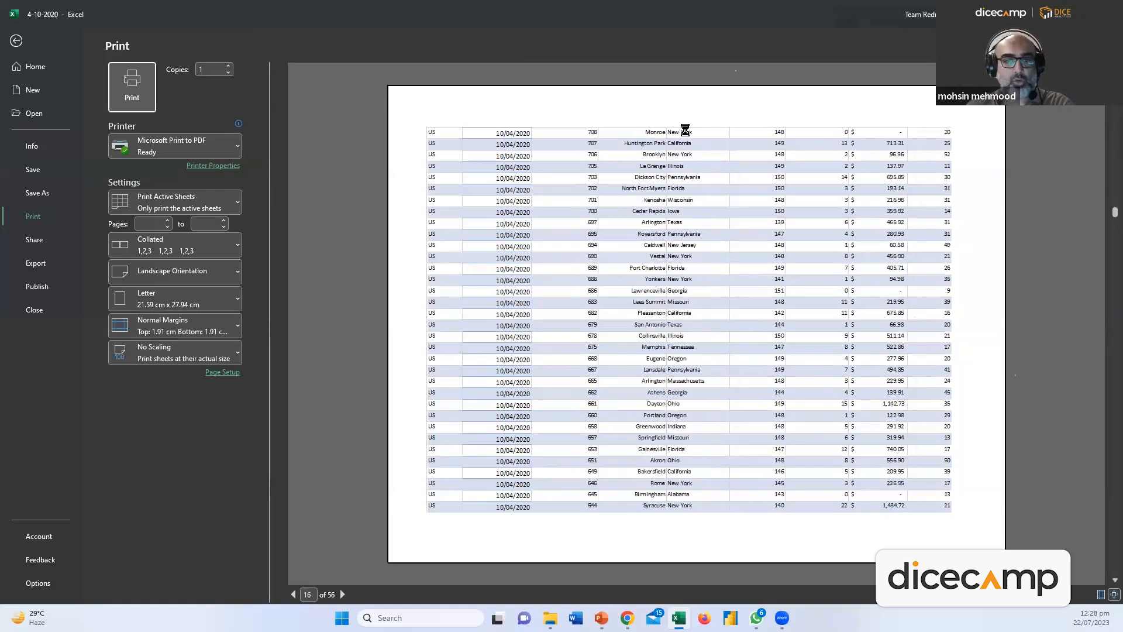
scroll(691, 112, up, 6)
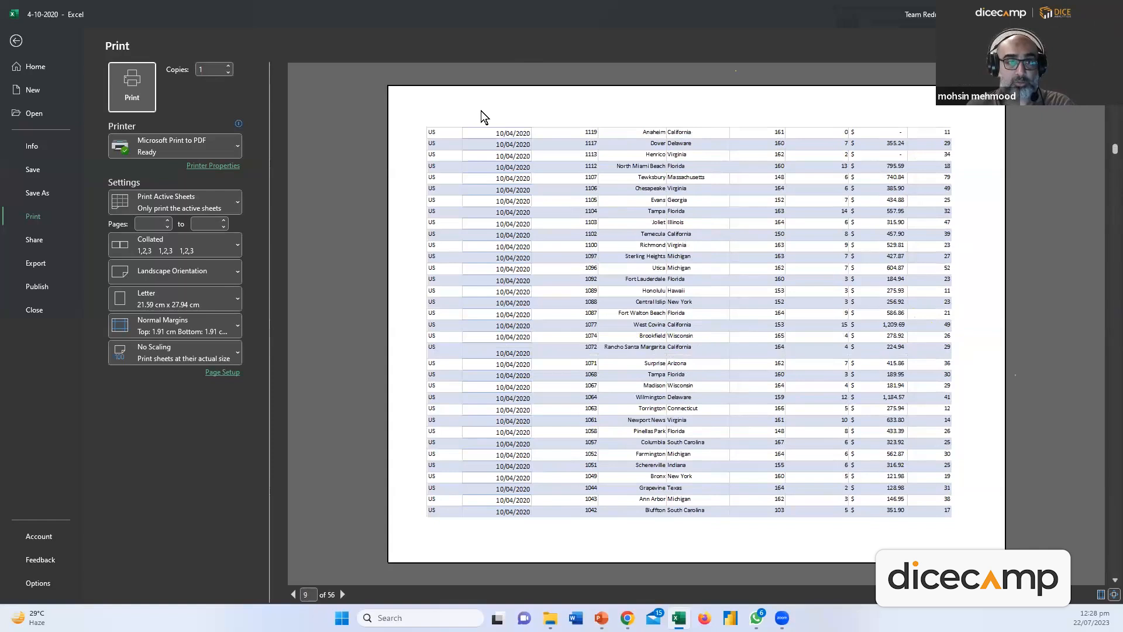
scroll(696, 322, up, 4)
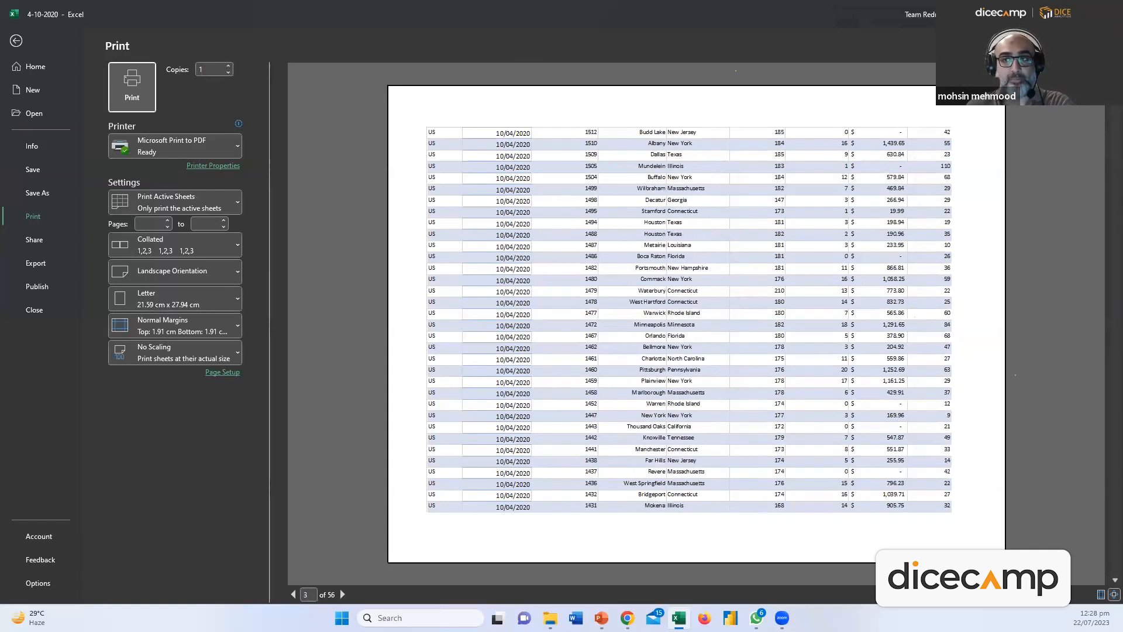
key(Escape)
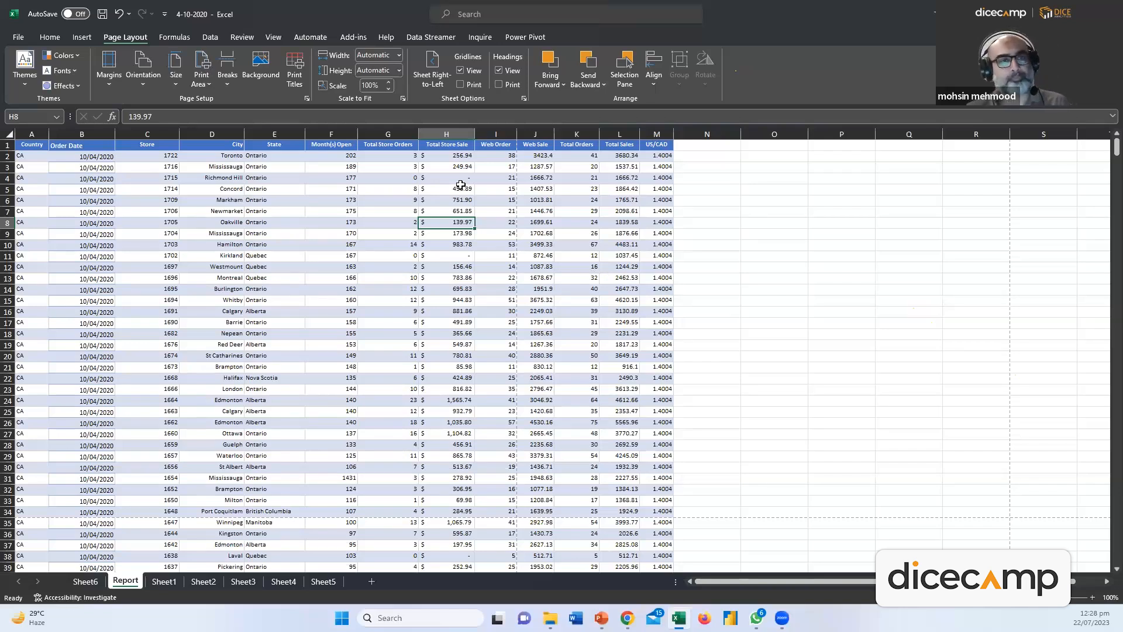
Show the Formulas commands and select cell K9 in the data
click(186, 40)
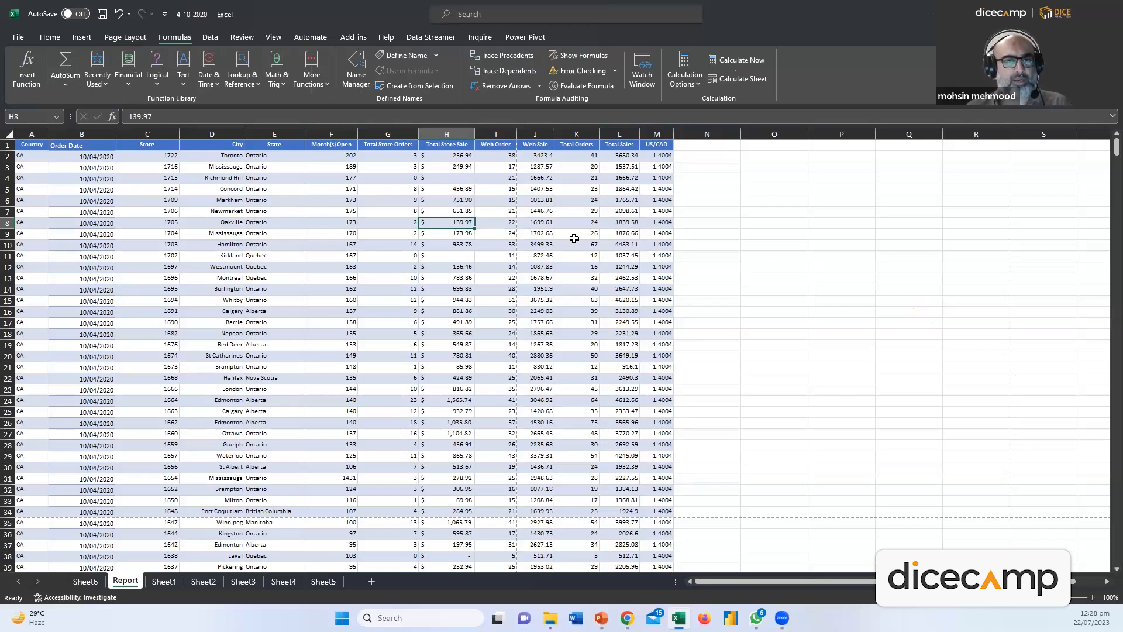
click(573, 235)
key(ctrl+n)
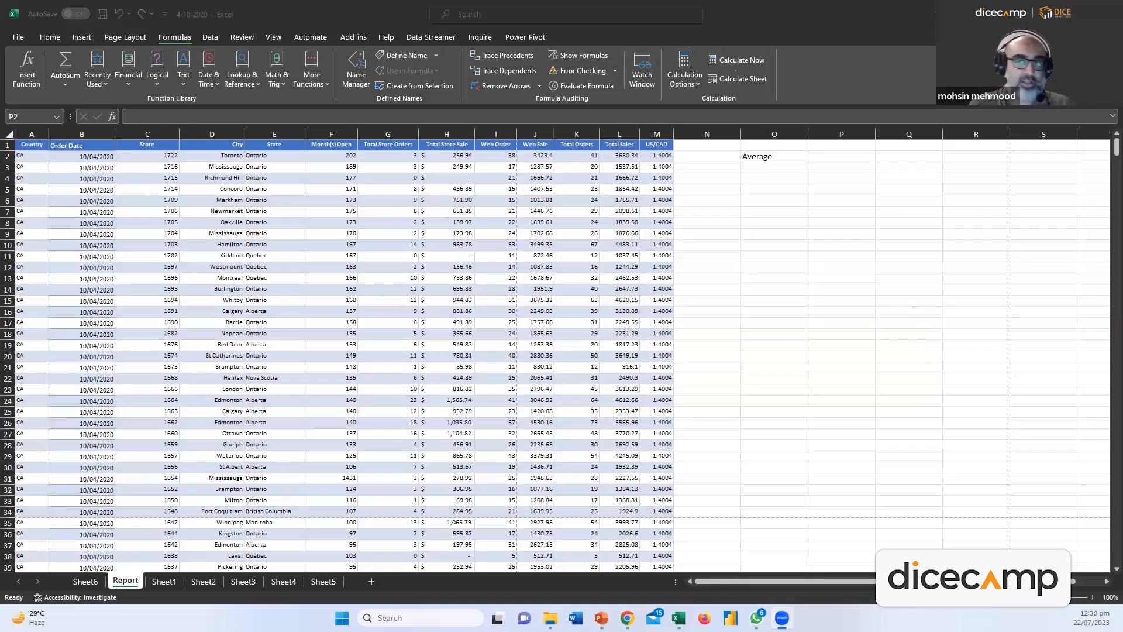
Start the entry in P2 beside the Average label, settling on =Aver
click(826, 157)
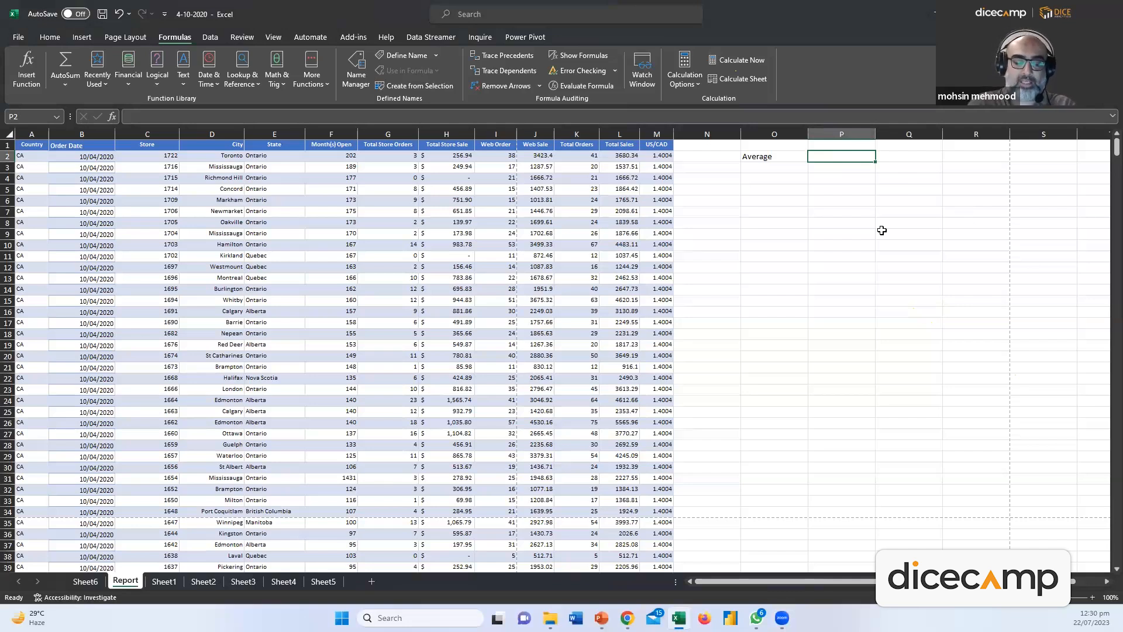
text(=)
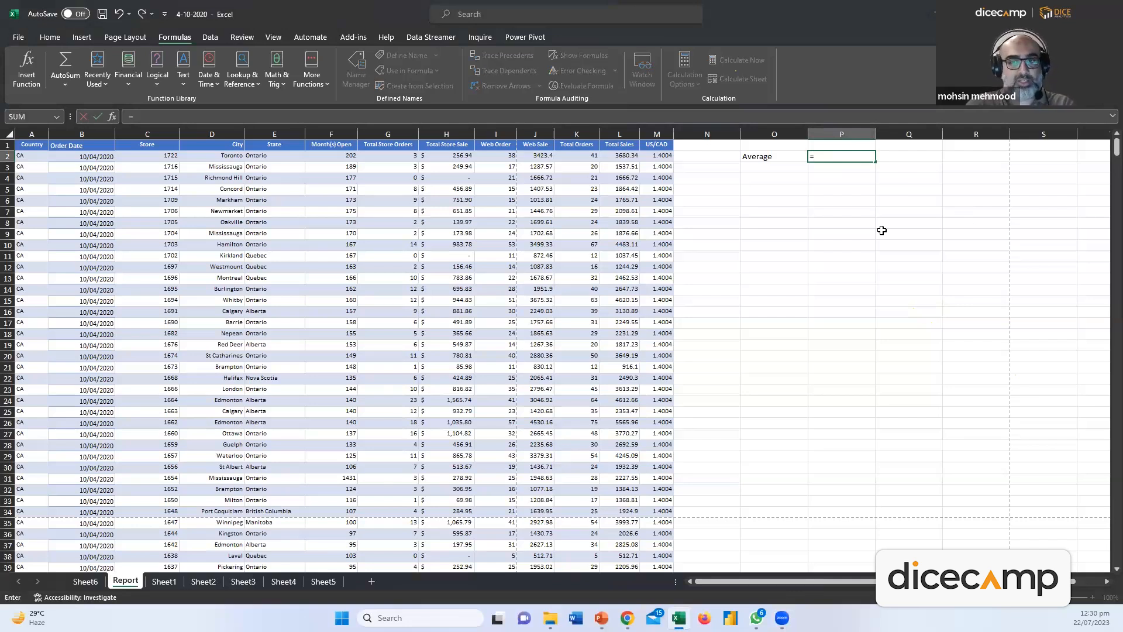
key(BackSpace)
text(+)
key(BackSpace)
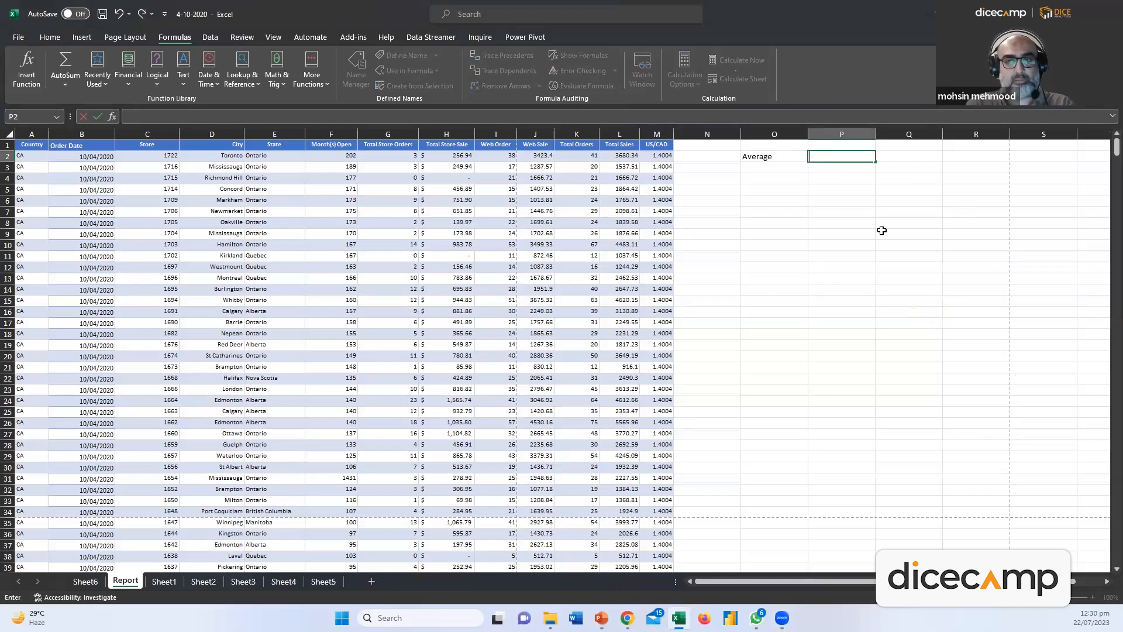
text(+)
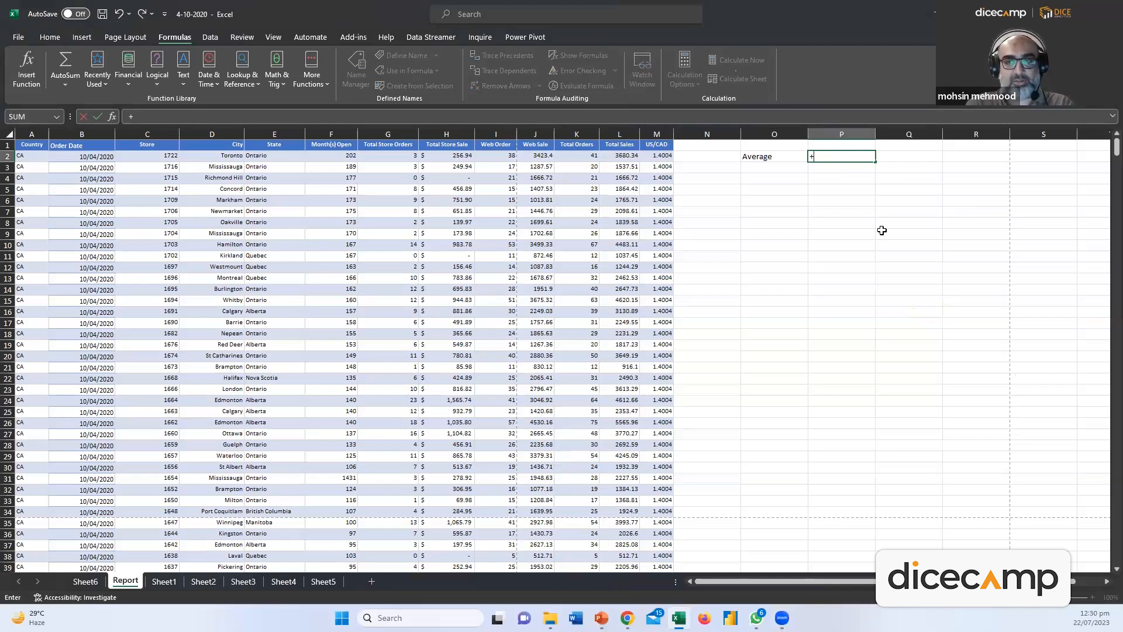
text(ave)
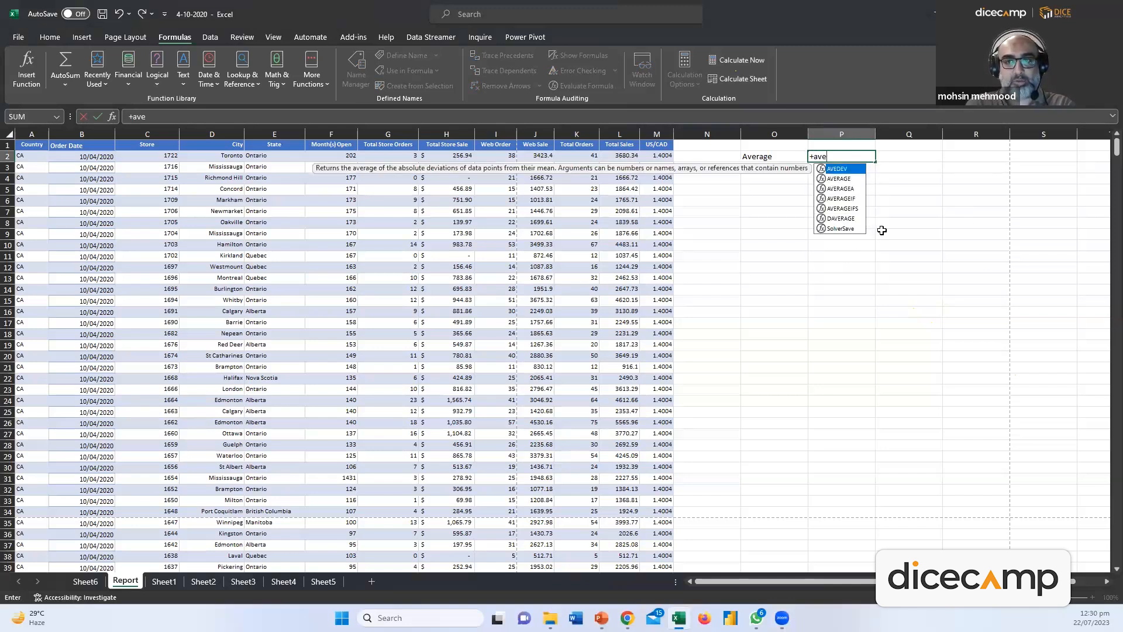
text(r)
key(BackSpace)
key(BackSpace)
key(BackSpace)
key(BackSpace)
key(BackSpace)
text(=Aver)
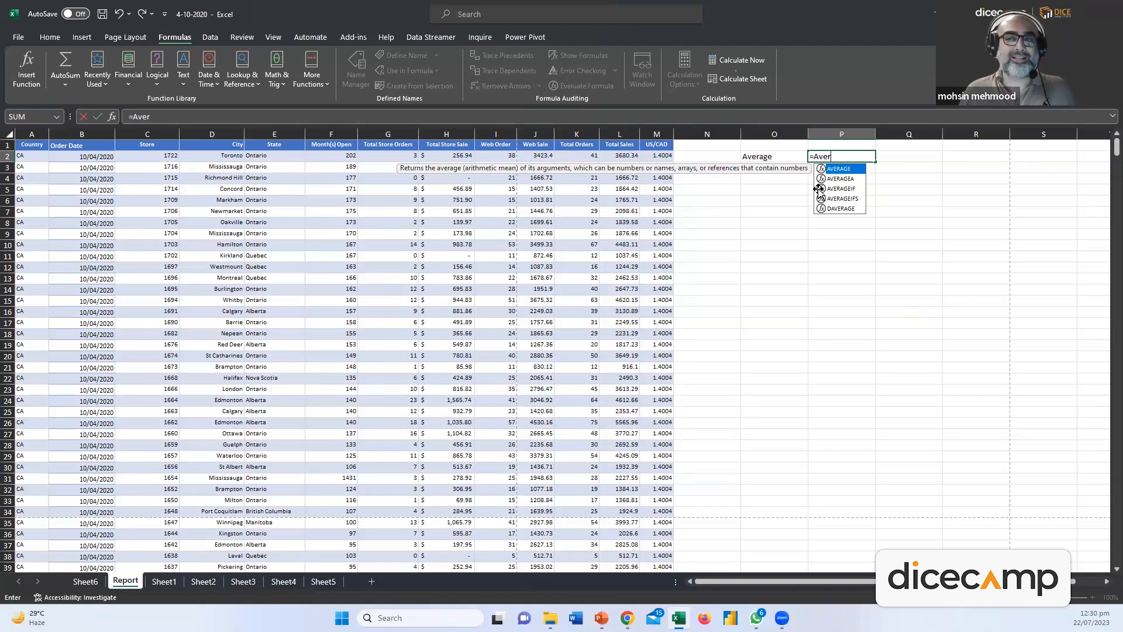
Enter a first AVERAGE formula over L2 and L3 in P2, giving 2608.925
click(823, 157)
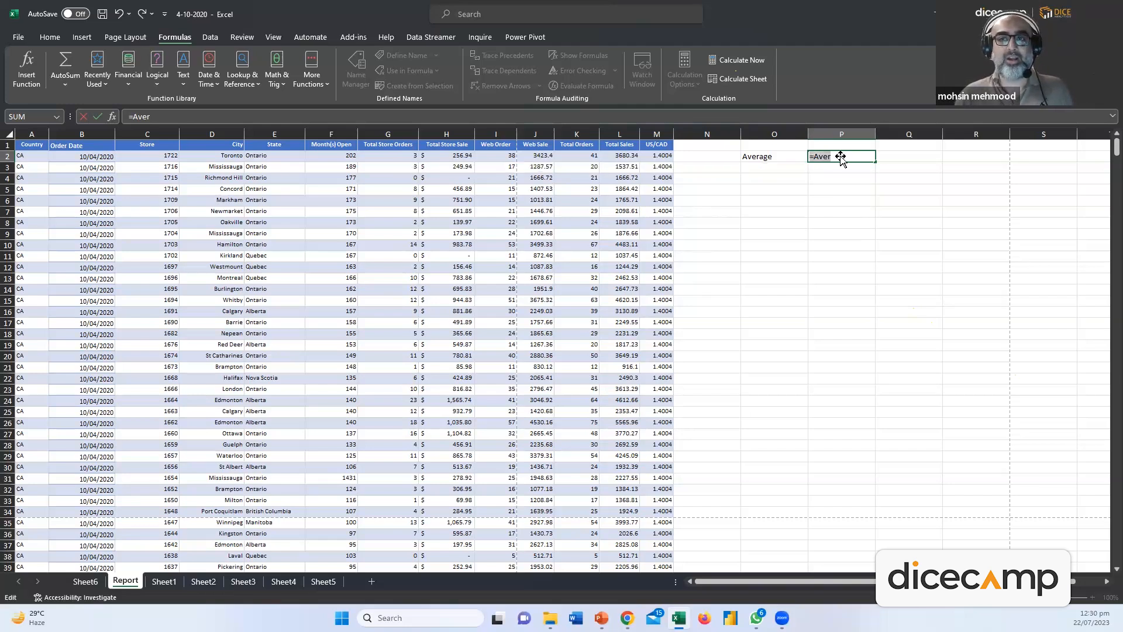
key(BackSpace)
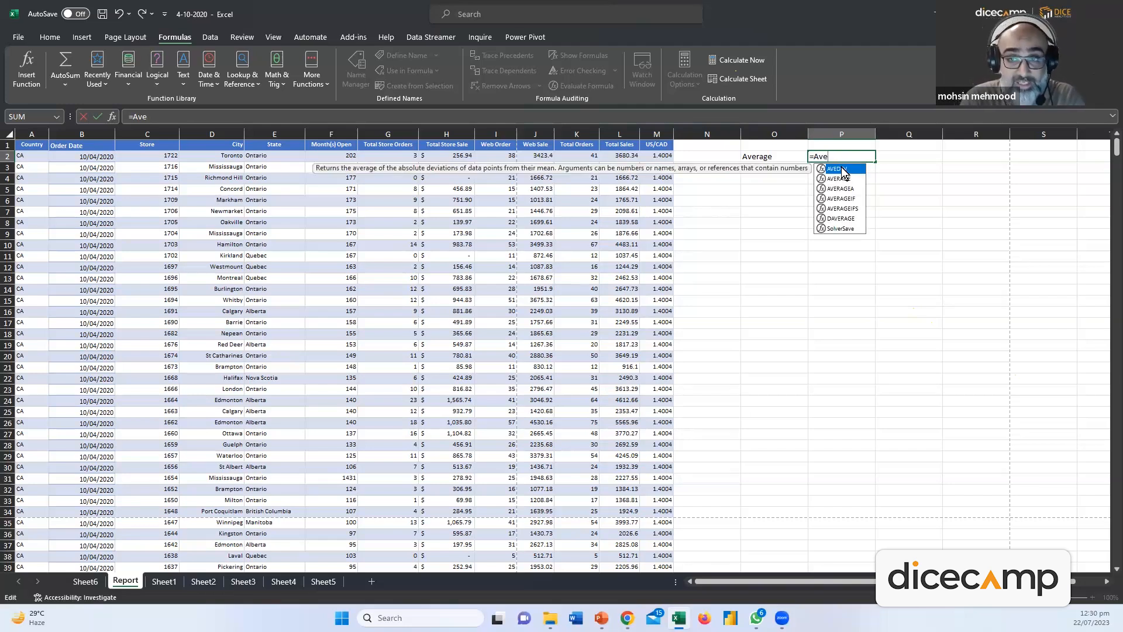
text(r)
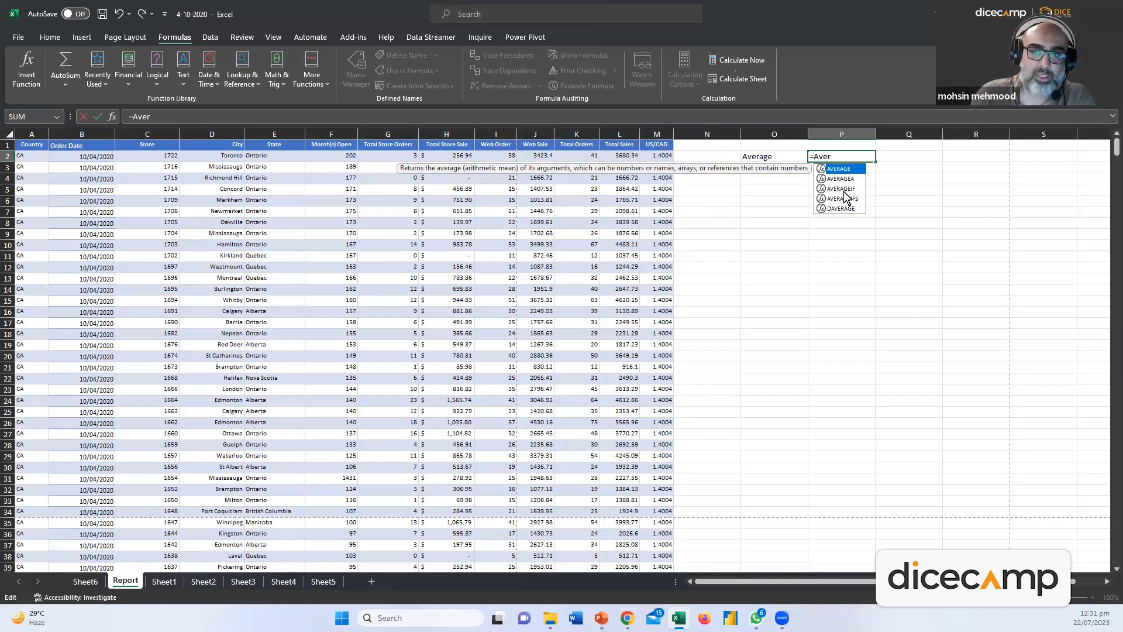
double_click(839, 170)
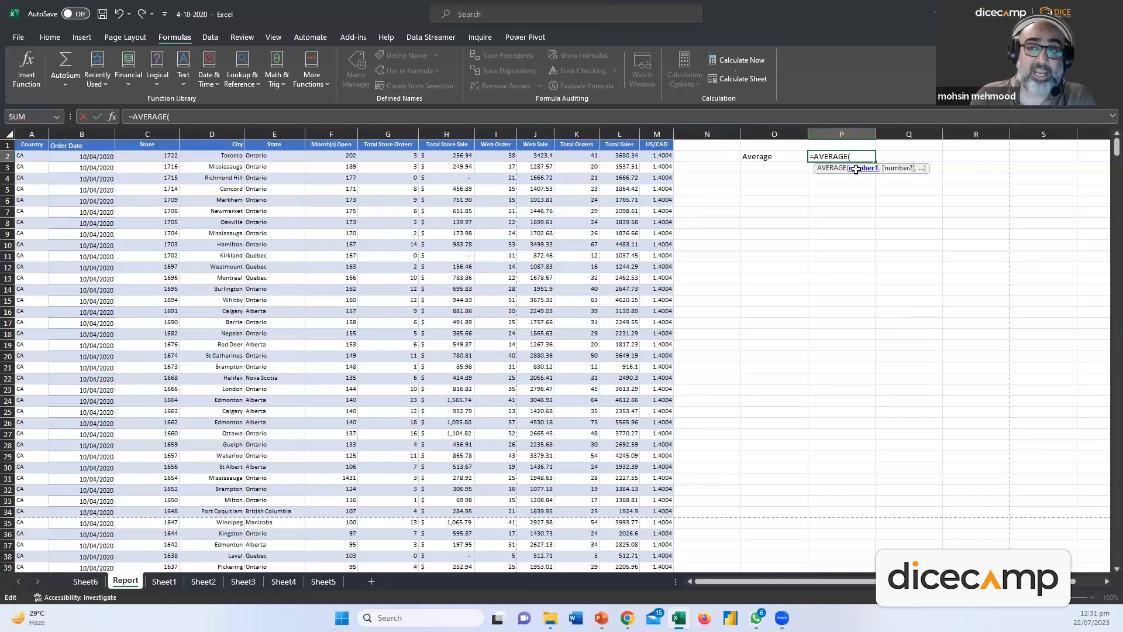
click(612, 157)
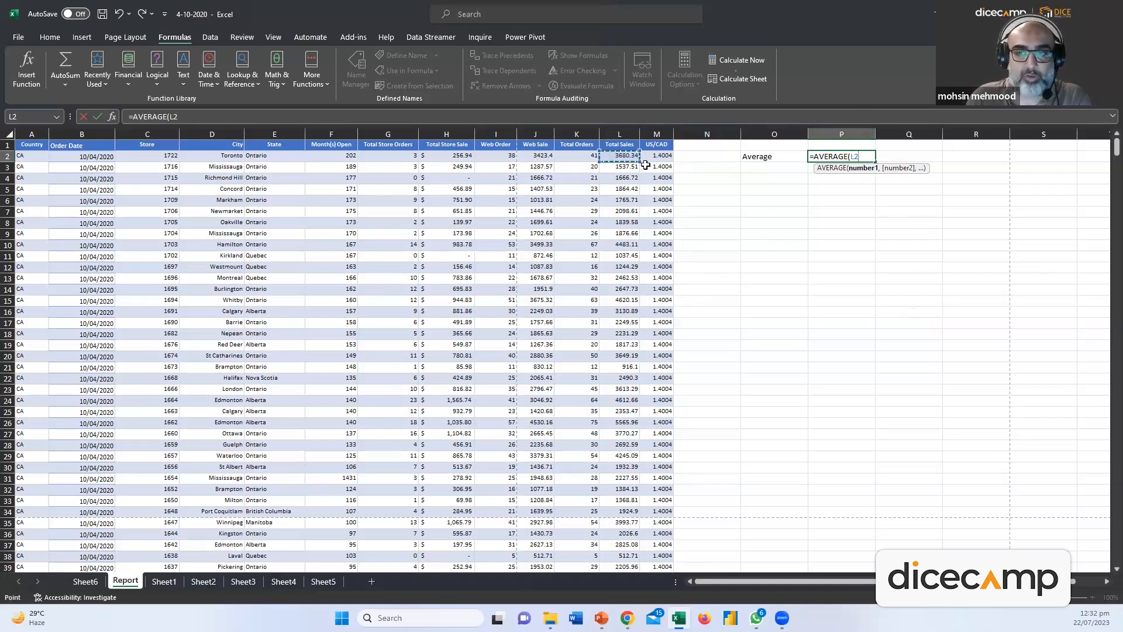
text(,)
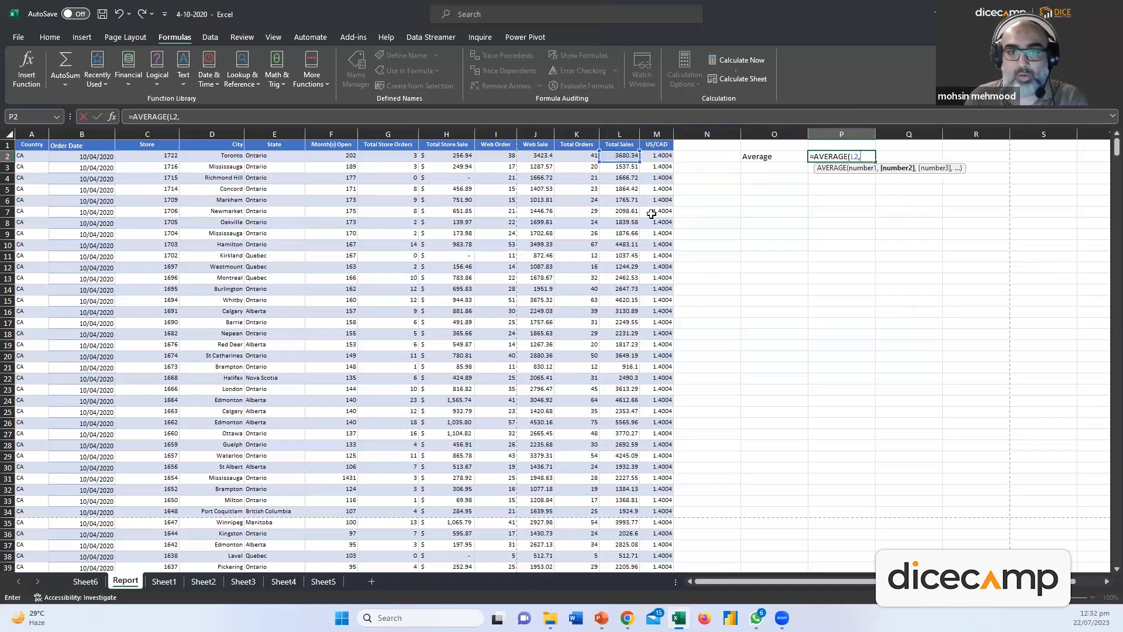
click(616, 169)
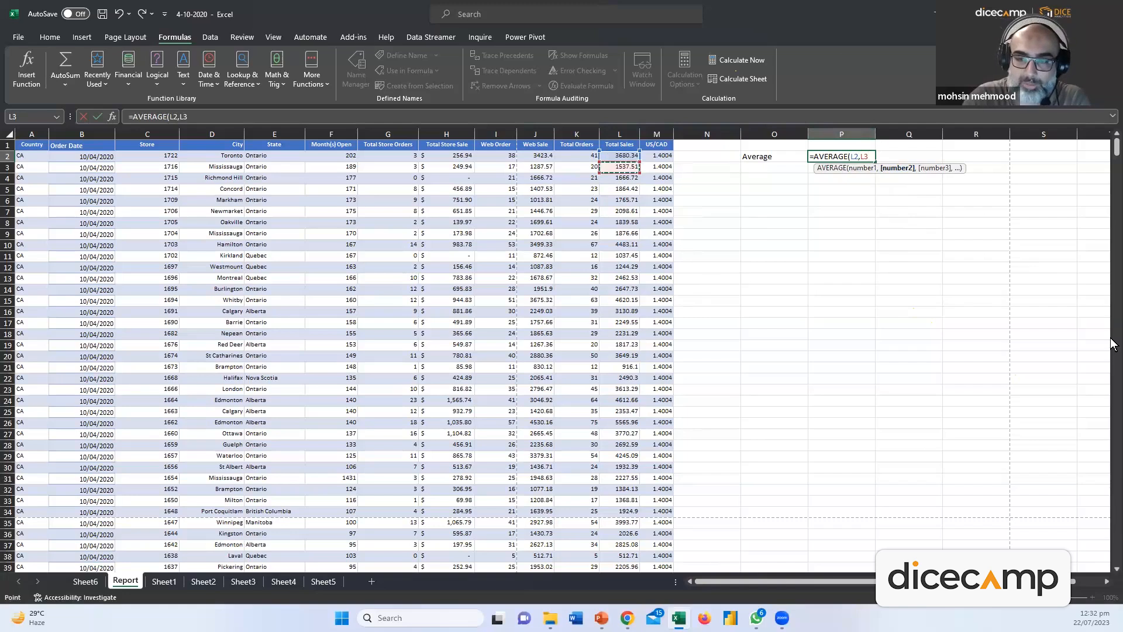
key(Return)
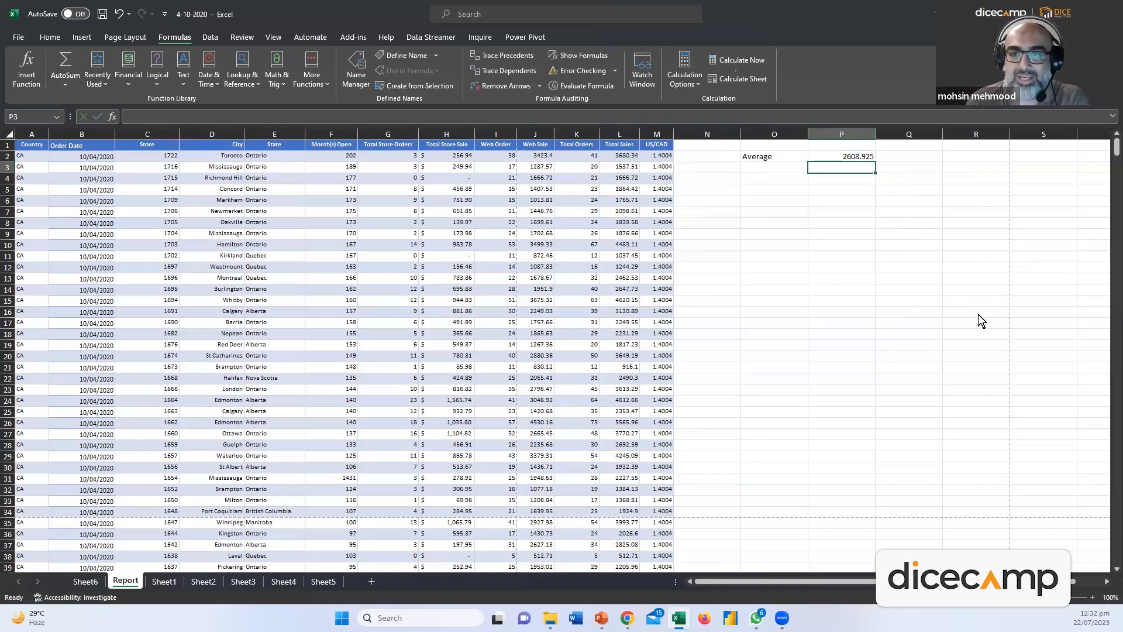
Check P2's formula against column L, then clear it
click(840, 154)
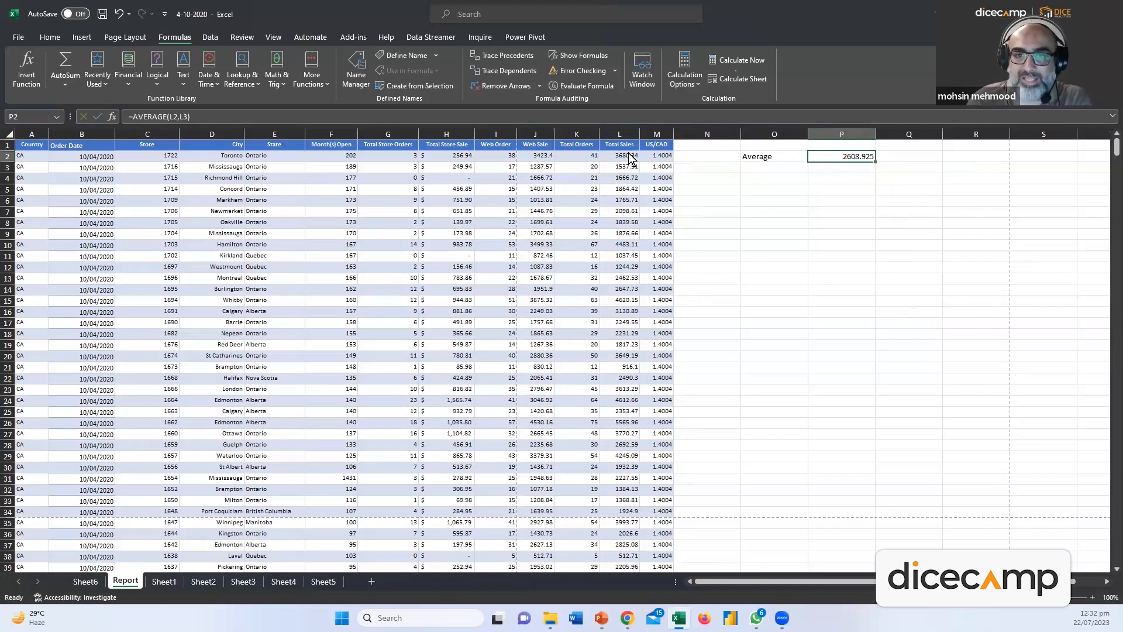
drag(630, 155, 629, 164)
click(840, 156)
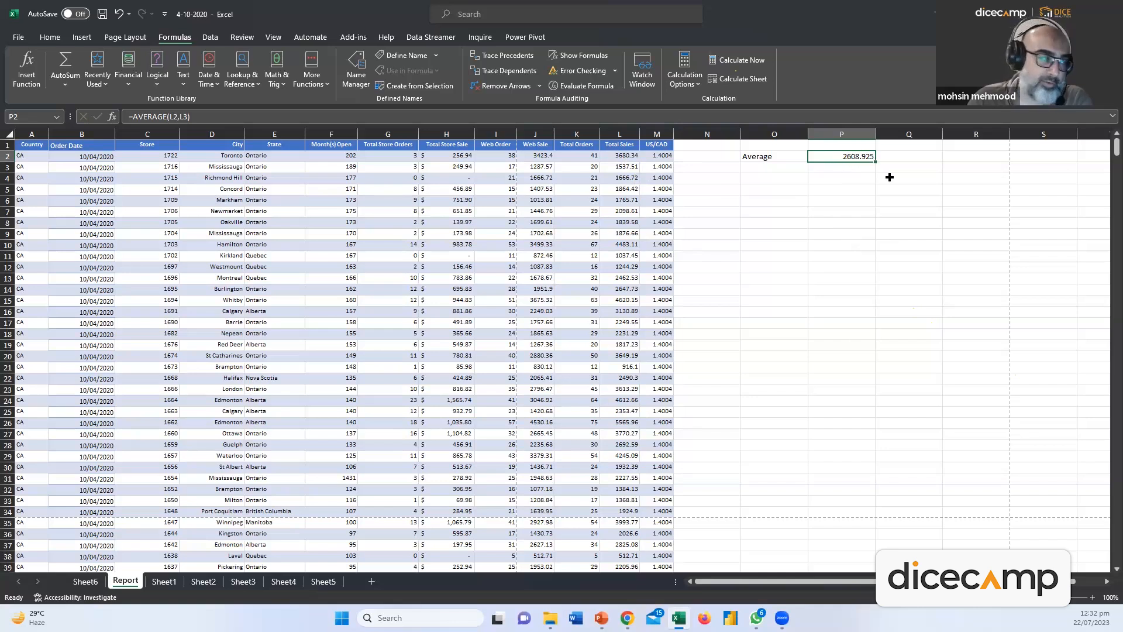
click(624, 131)
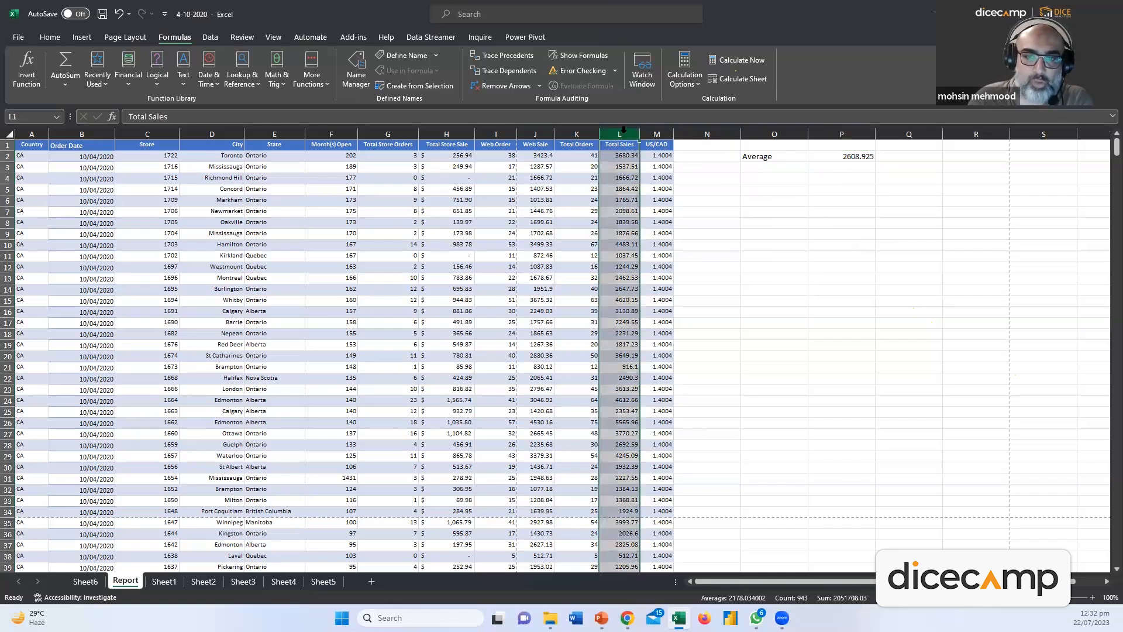
click(805, 243)
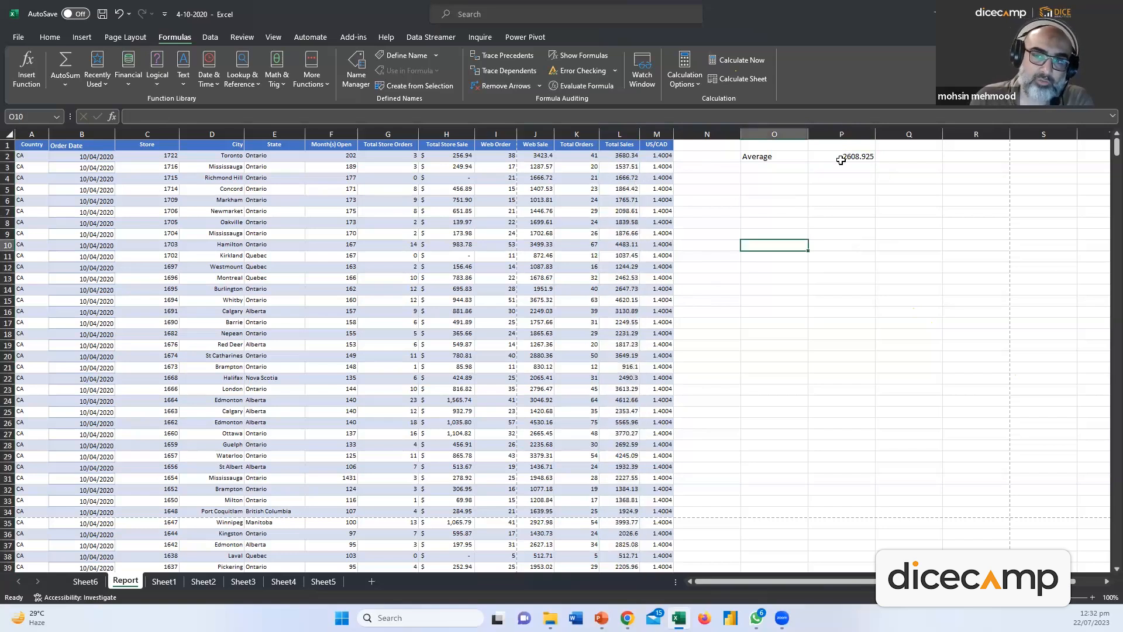
click(841, 160)
key(Delete)
Re-enter P2 as =AVERAGE(L2:L943), returning 2178.034002, and verify the formula
text(=AVE)
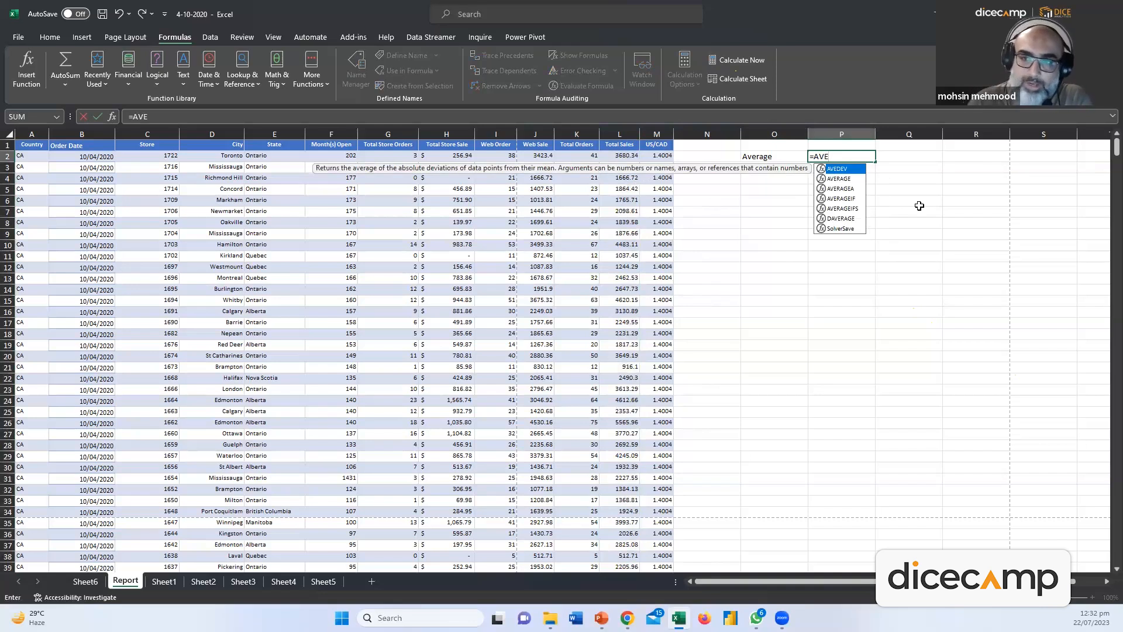
double_click(861, 179)
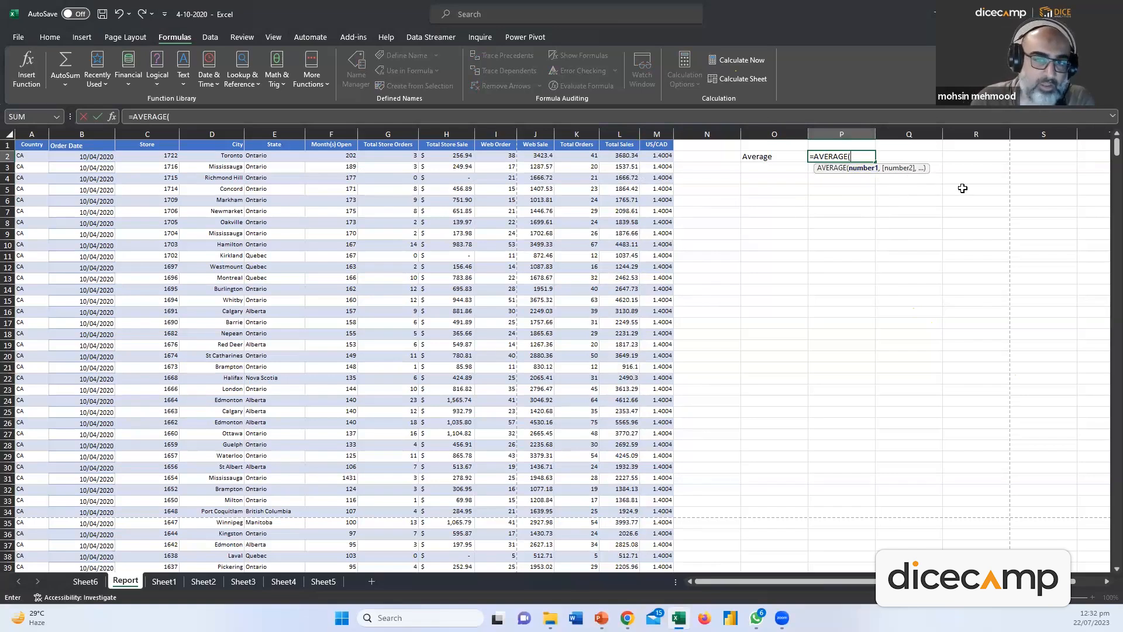
drag(618, 157, 620, 543)
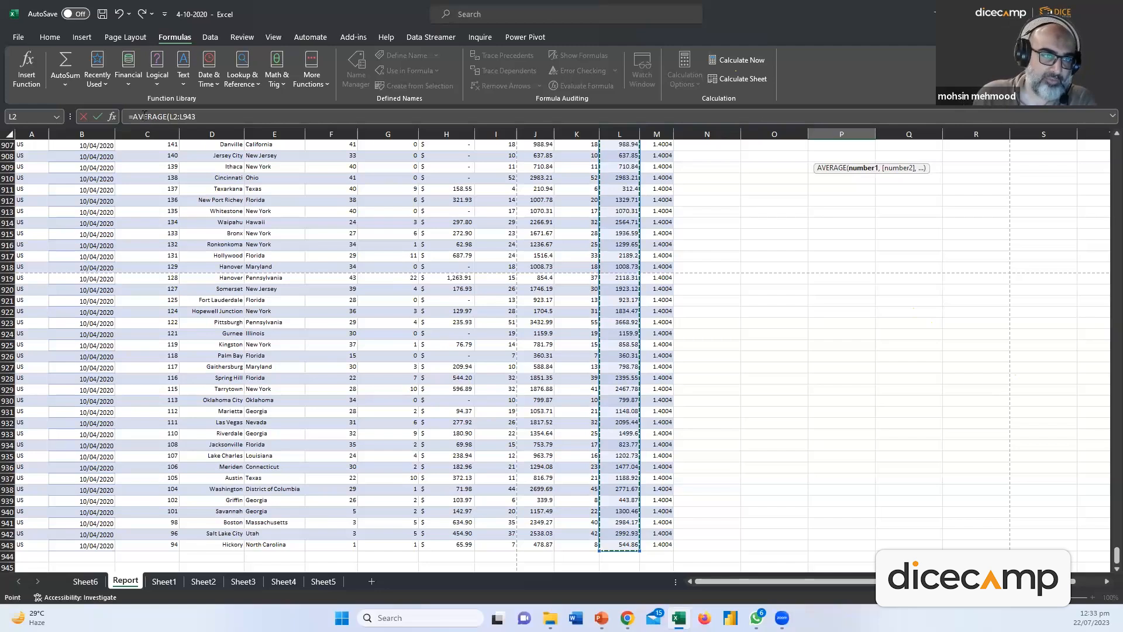
drag(127, 117, 206, 119)
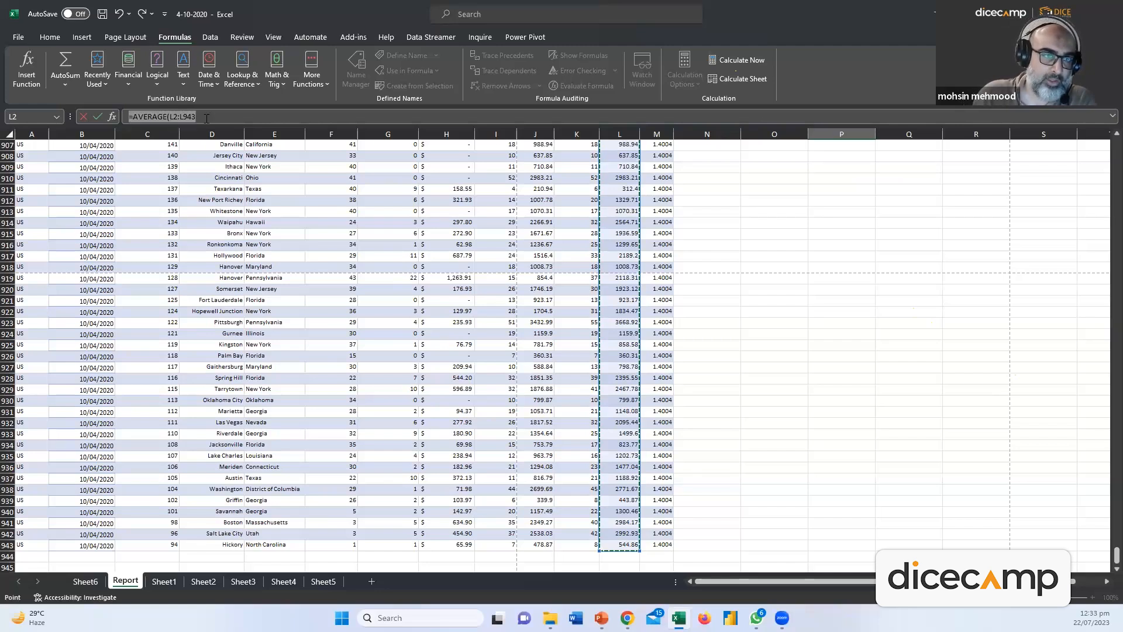
click(228, 116)
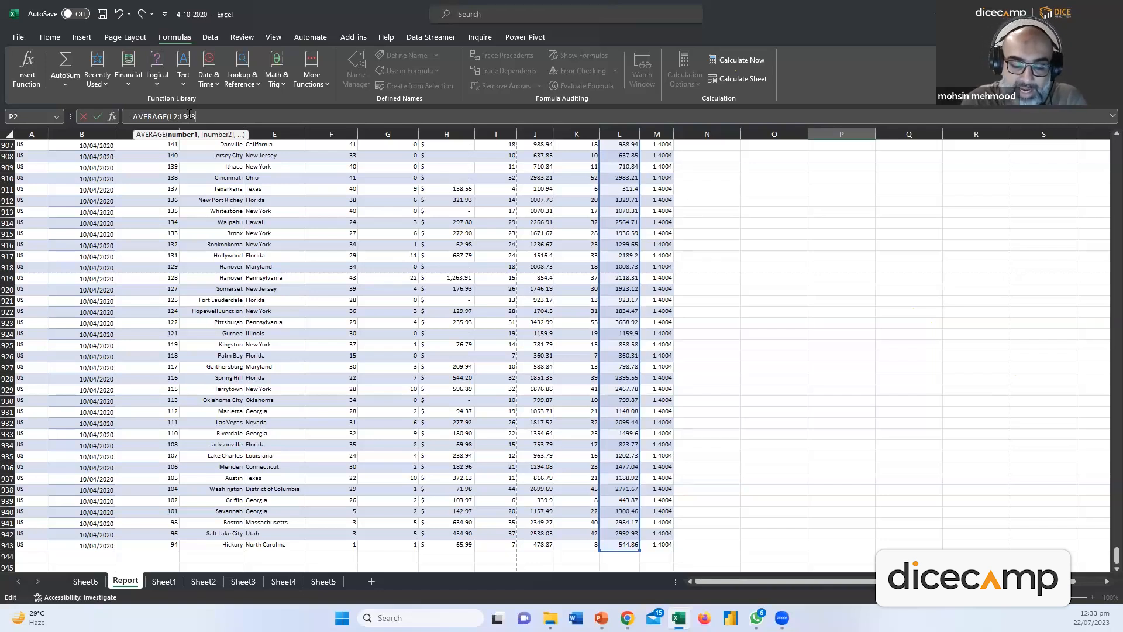
key(Return)
scroll(760, 304, up, 1)
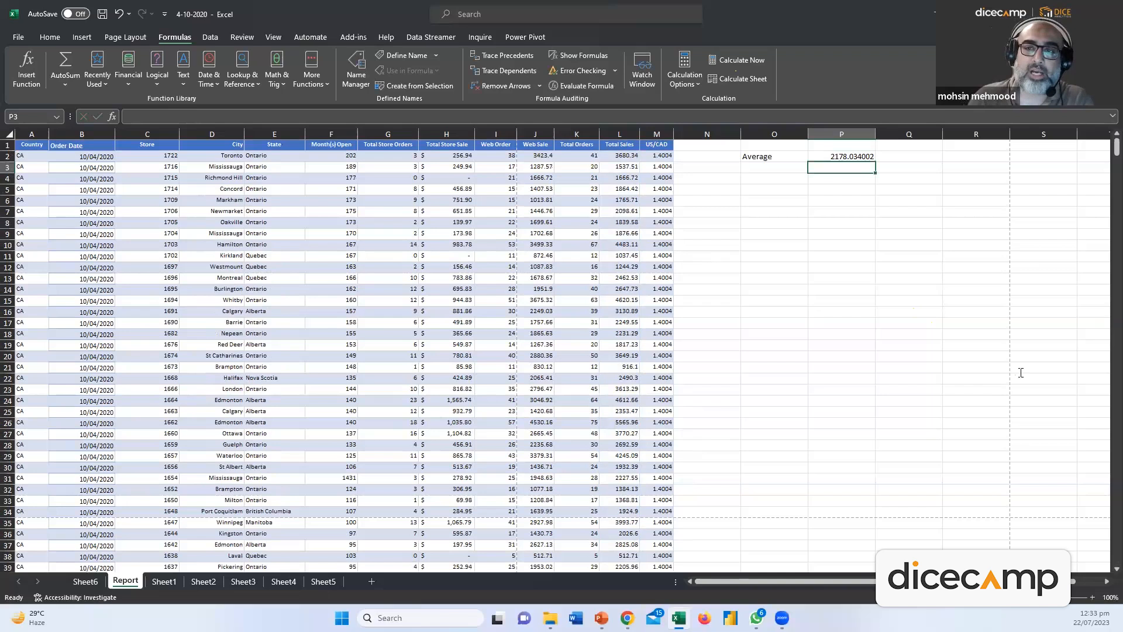
click(843, 157)
double_click(842, 157)
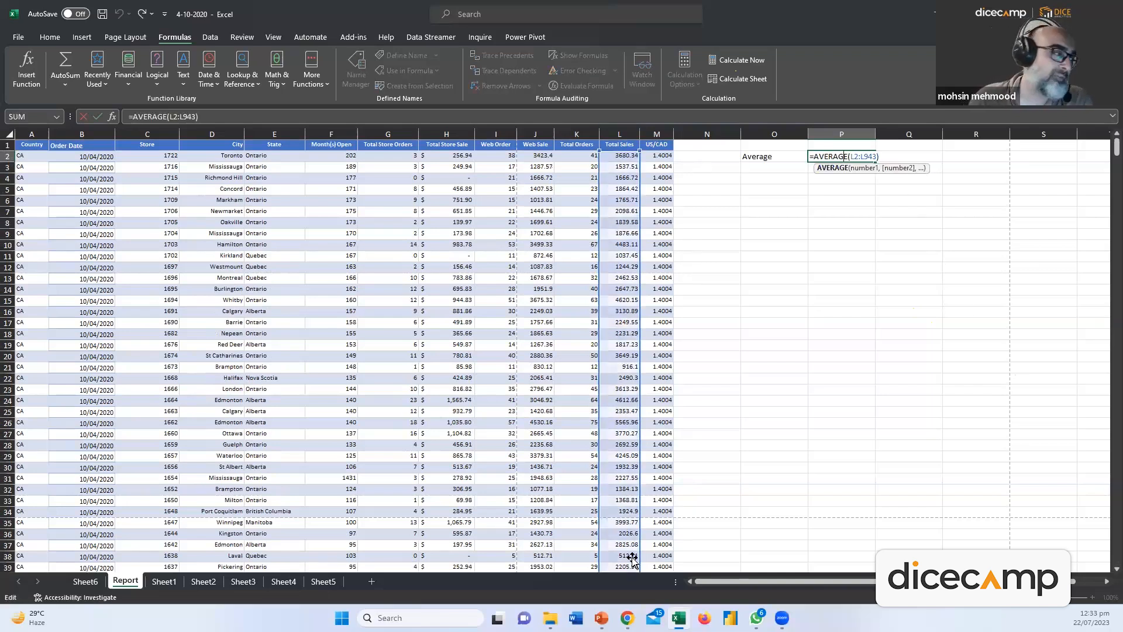
key(Escape)
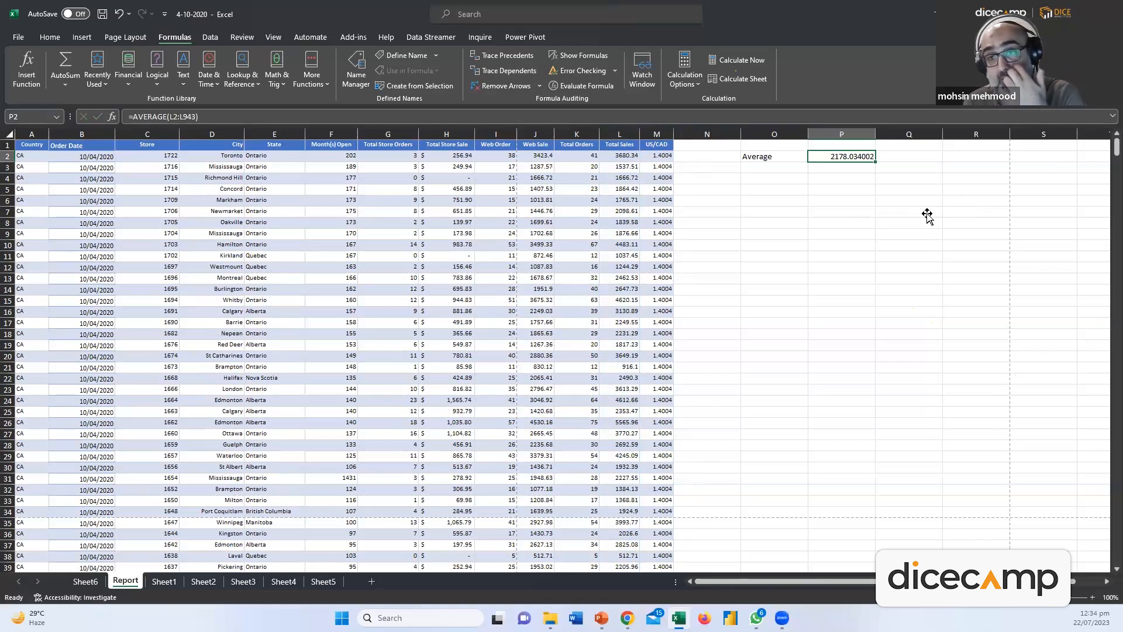
click(757, 166)
Label O3 SUM and enter =SUM(L2:L943) in P3, returning 2051708.03
text(SUM)
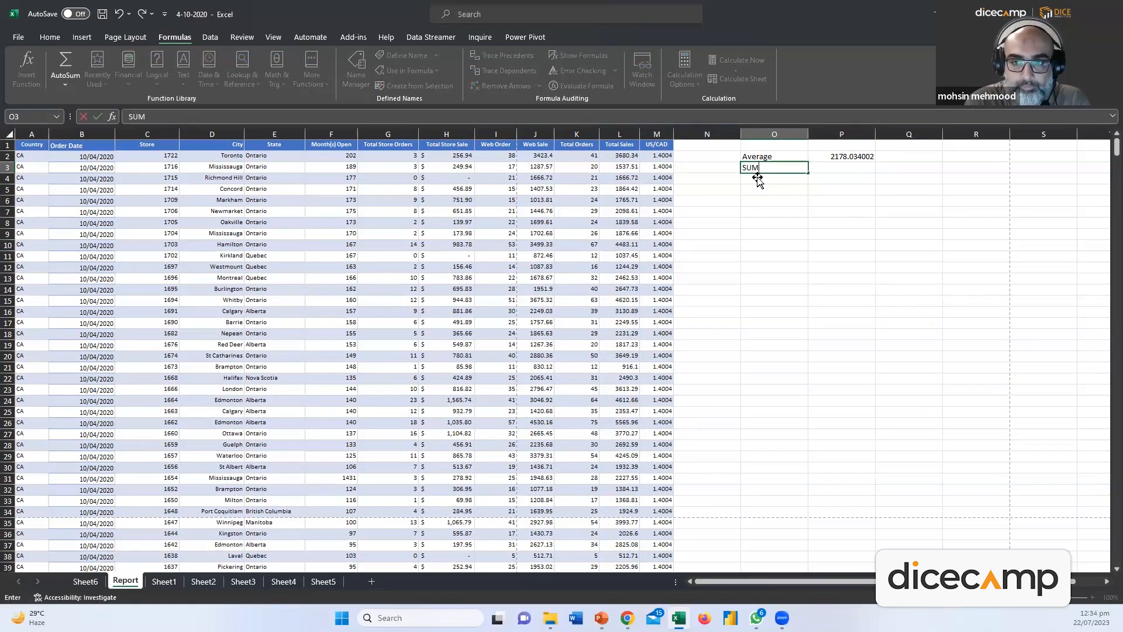
key(Tab)
text(=SUM()
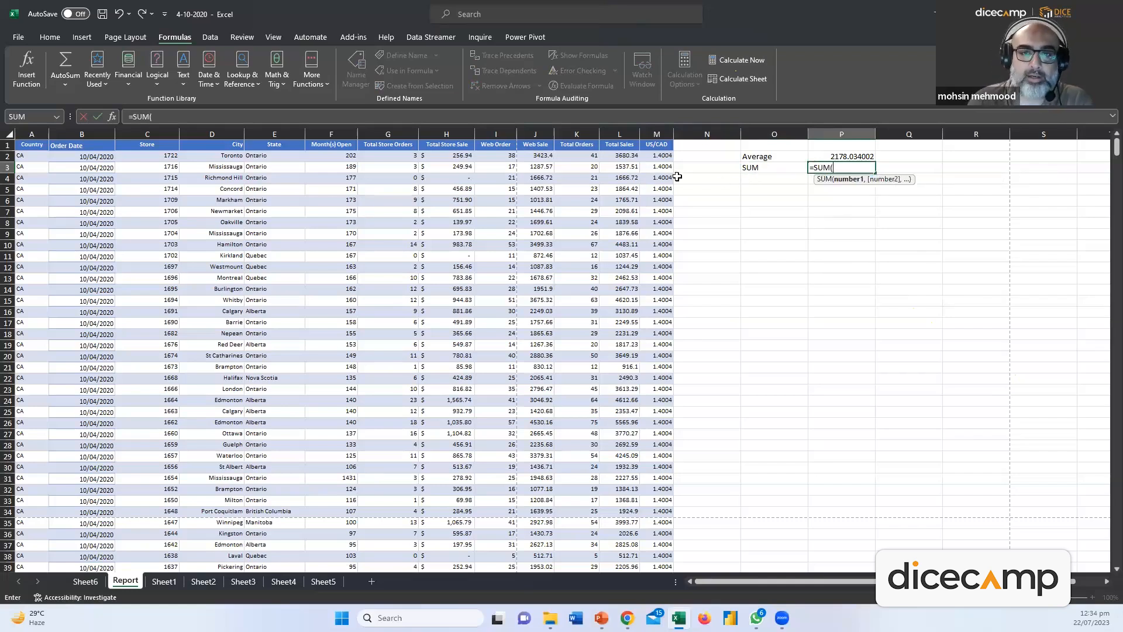
click(621, 156)
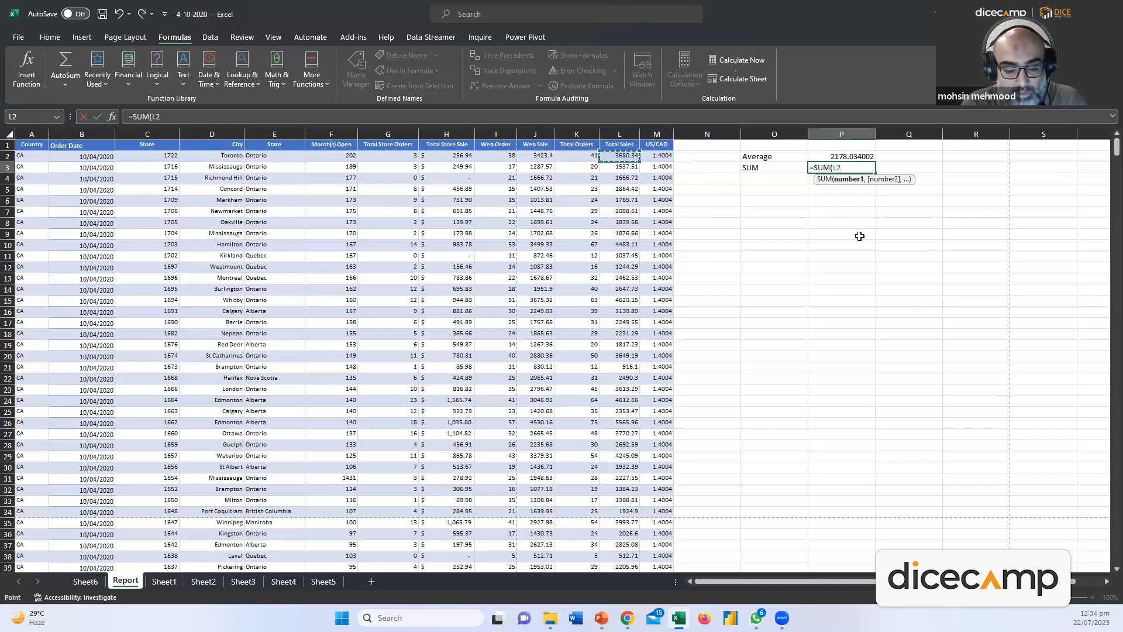
key(ctrl+shift+Down)
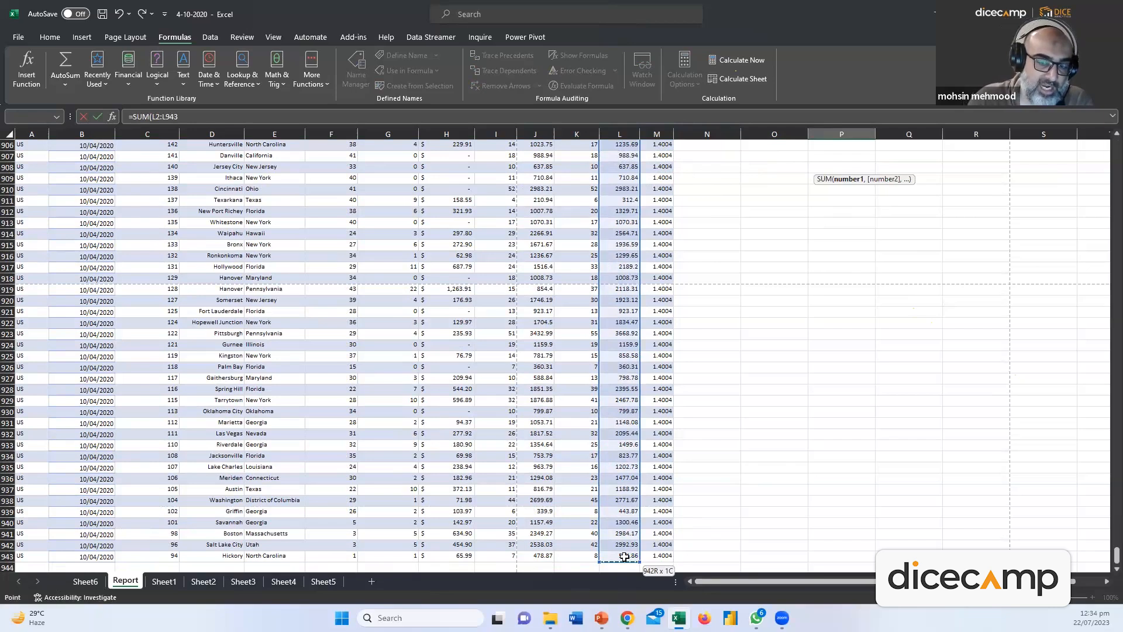
key(Return)
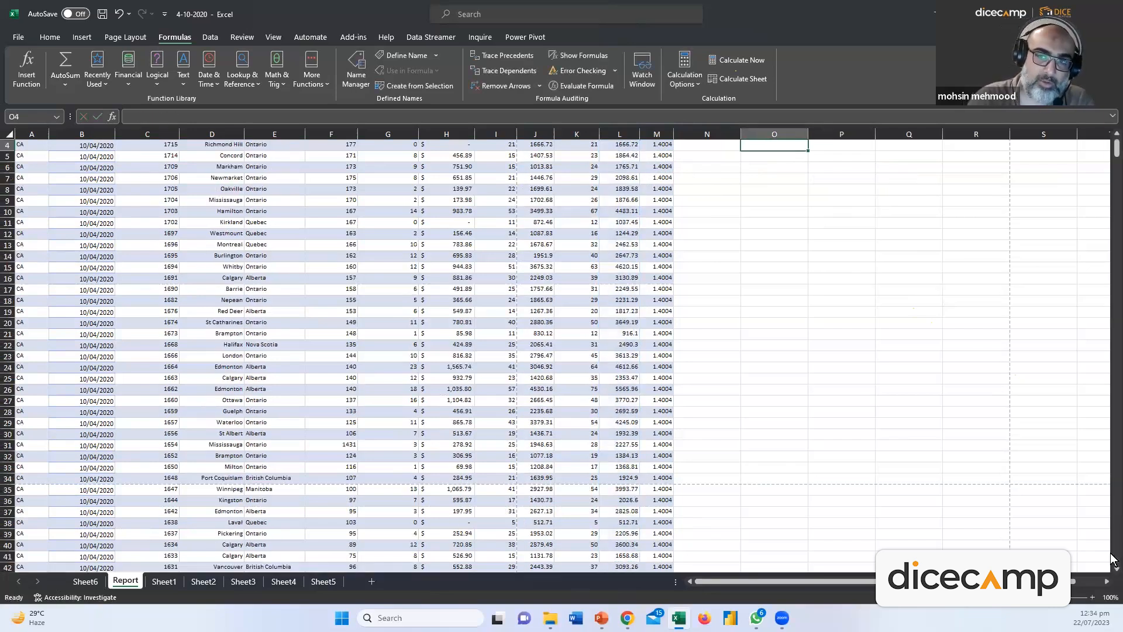
Select column L to compare its total with the result, then deselect it
scroll(985, 321, up, 1)
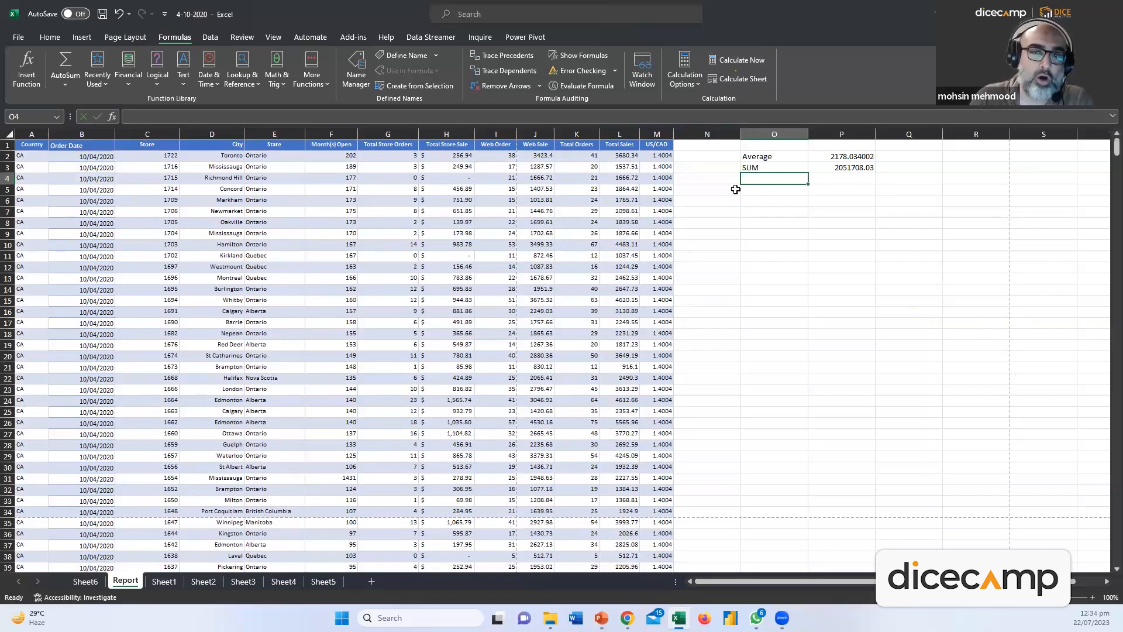
click(613, 127)
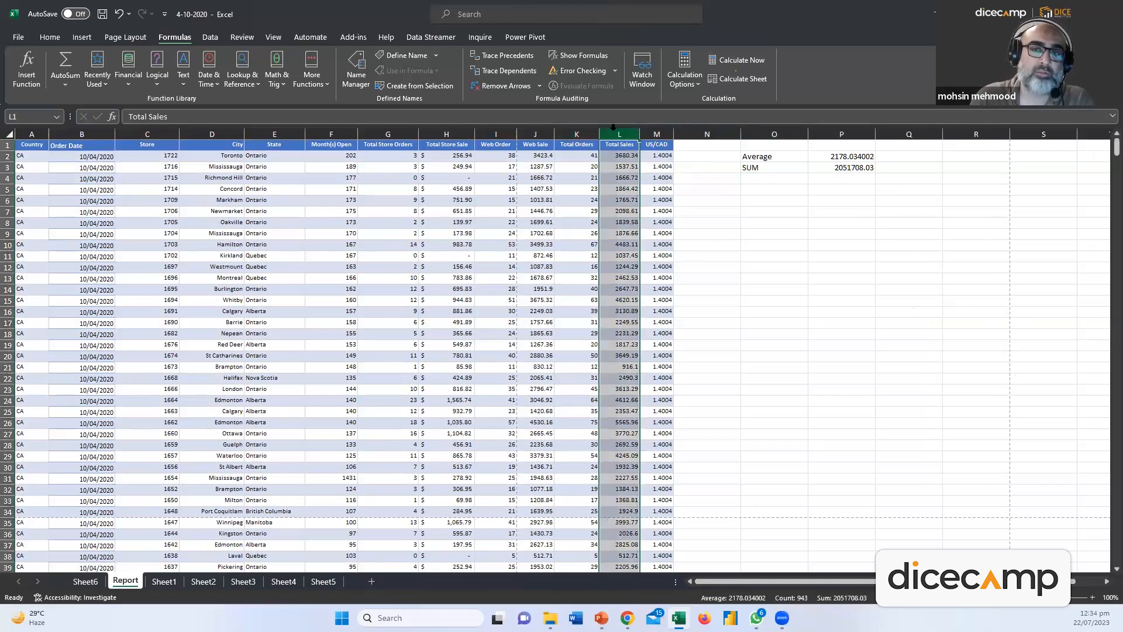
click(915, 310)
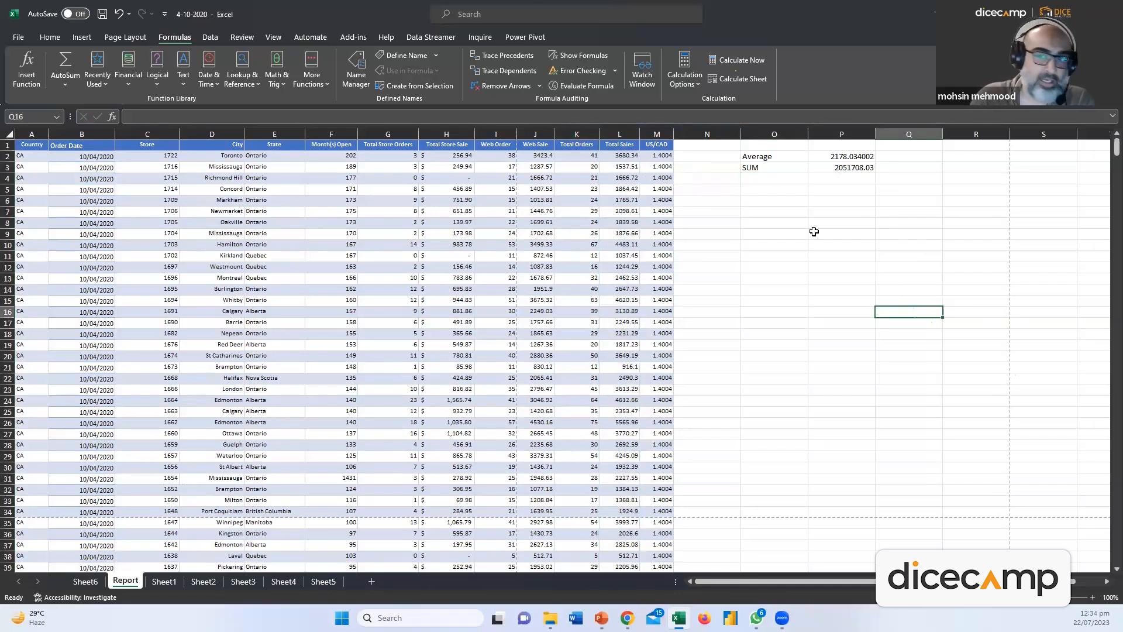
click(756, 179)
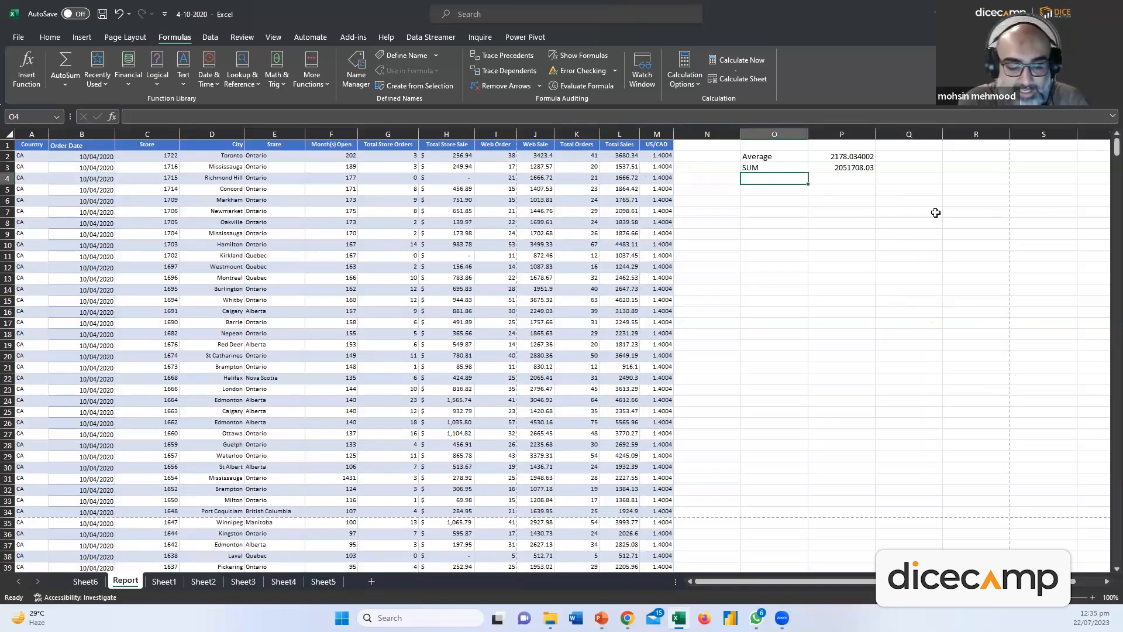
Label O4 'MAX' and enter =MAX(L2:L943) in P4, returning 9187.8
text(MAX)
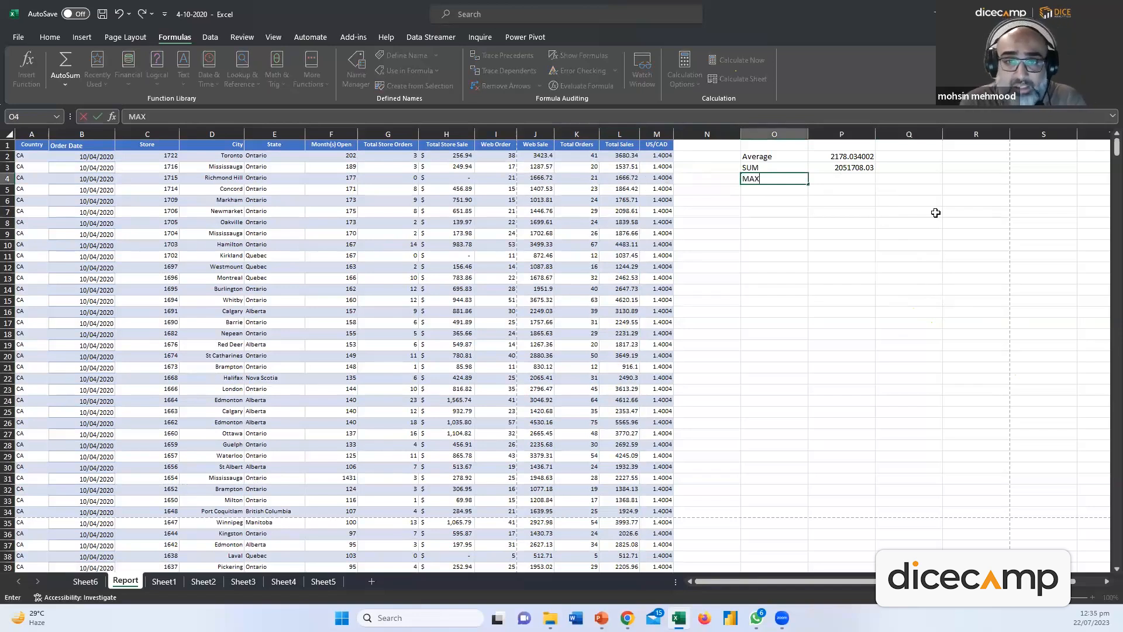
key(Tab)
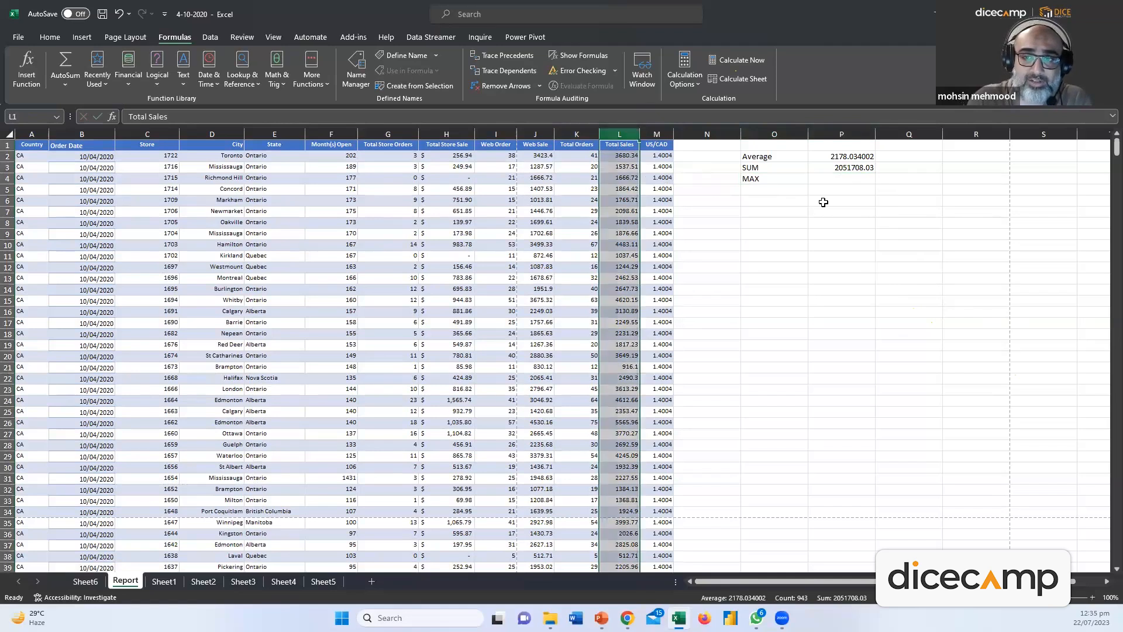
text(=)
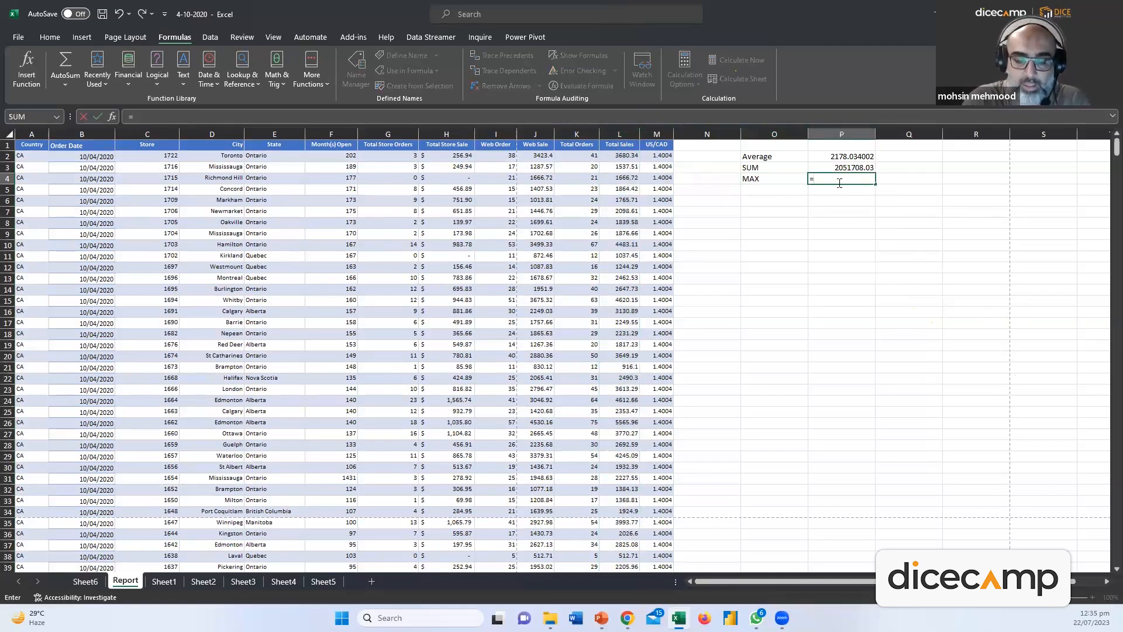
text(MAX()
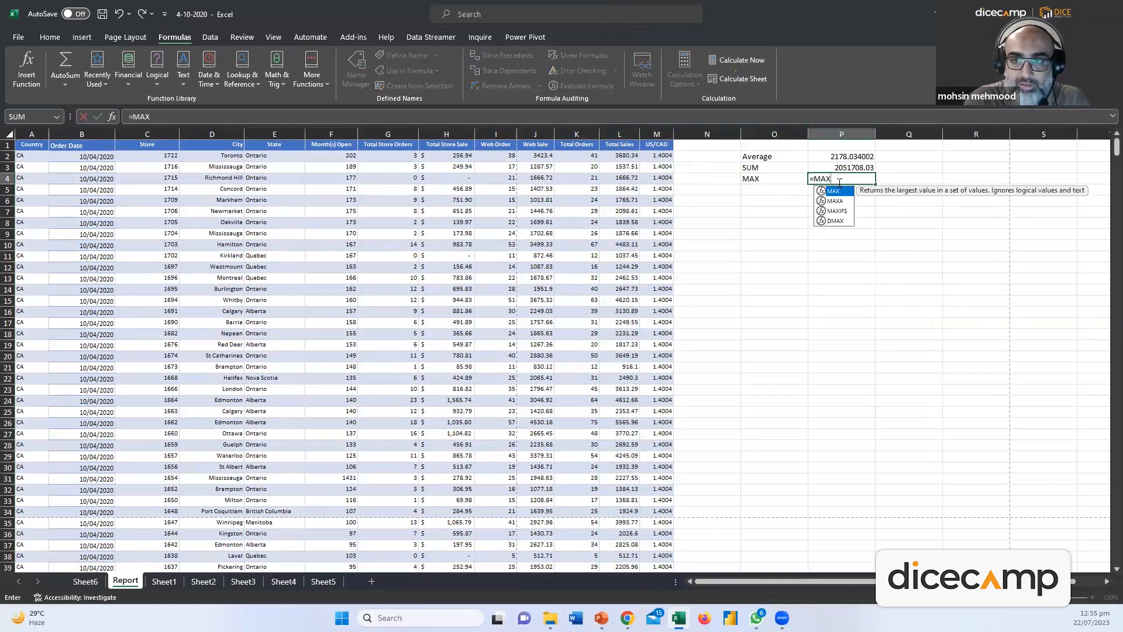
click(625, 156)
key(ctrl+shift+Down)
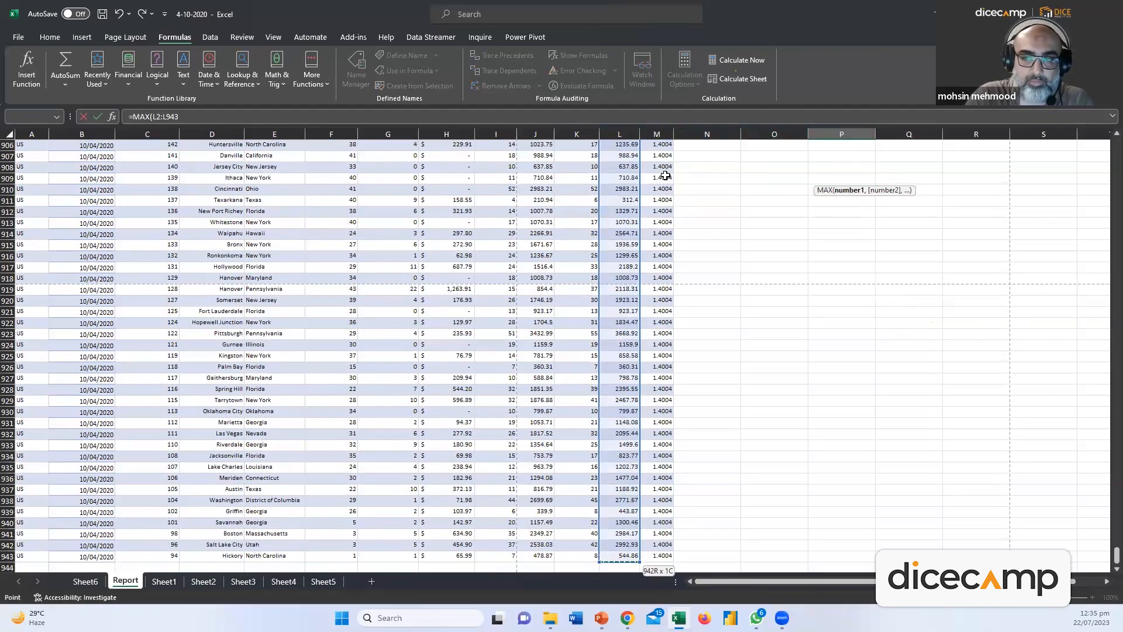
key(Return)
scroll(825, 248, up, 2)
click(853, 178)
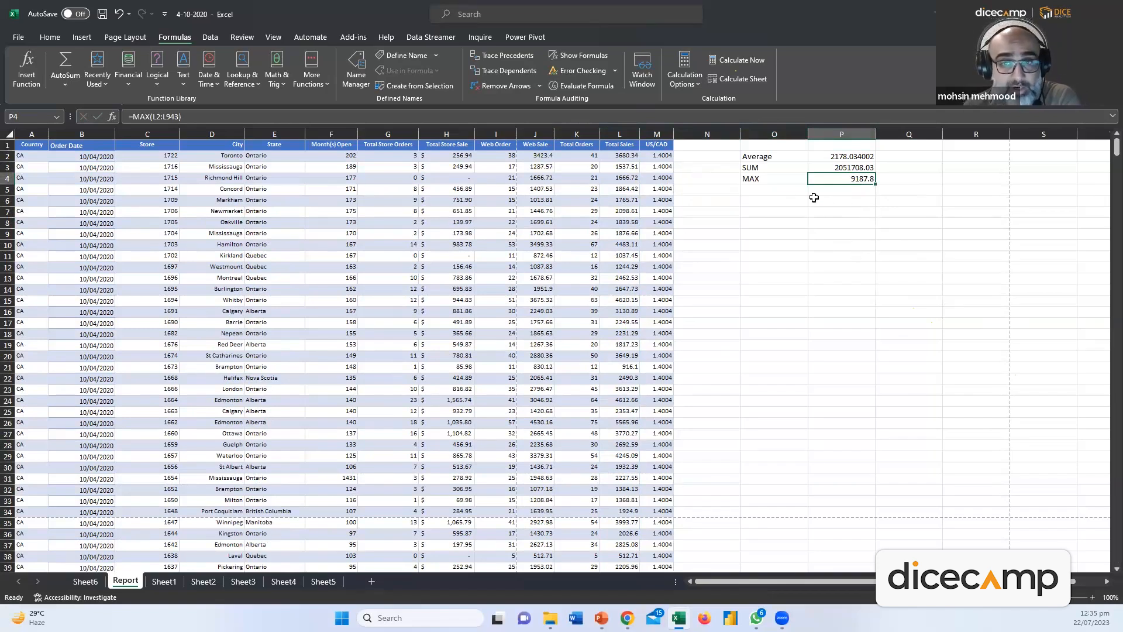
click(785, 191)
Label O5 'MIN' and enter =MIN(L2:L943) in P5, returning 42.99
text(MIN)
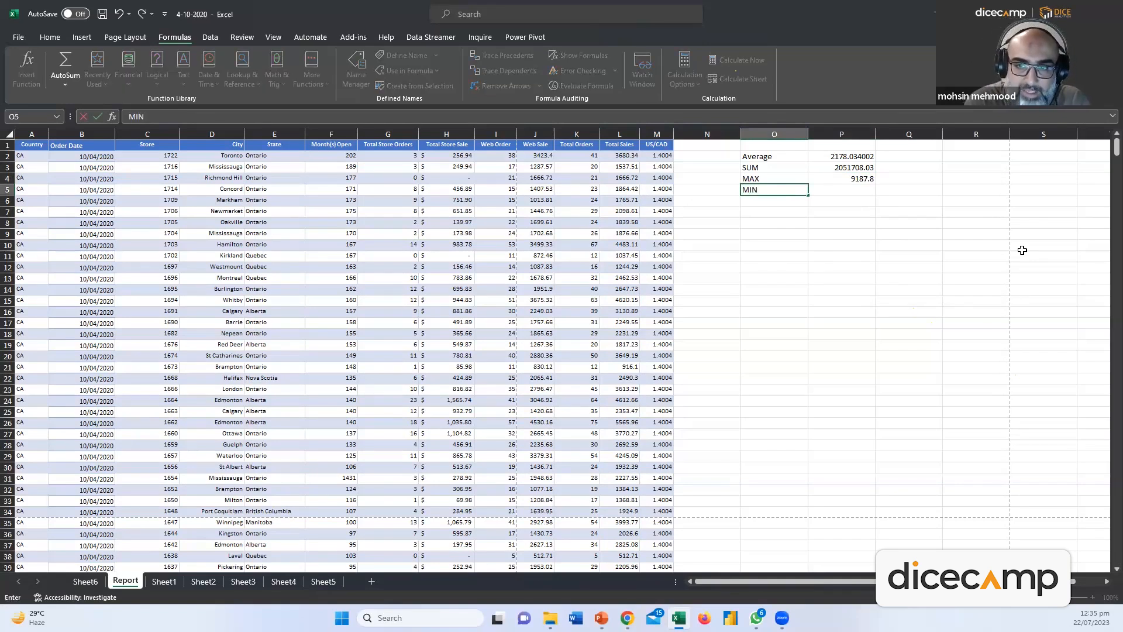
key(Tab)
text(=MI)
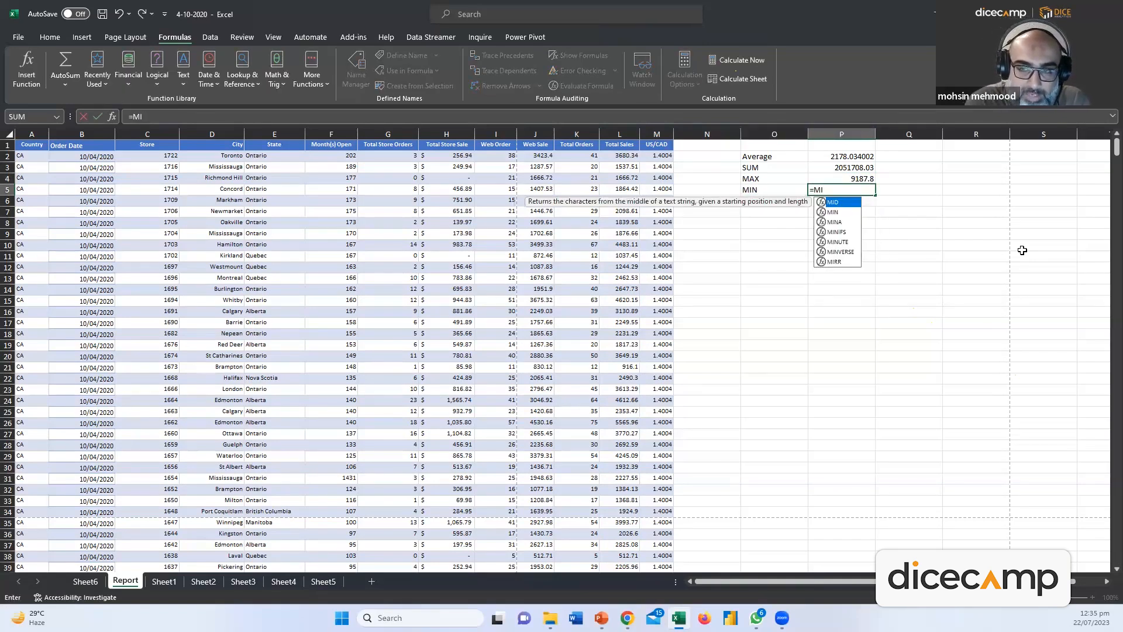
text(N()
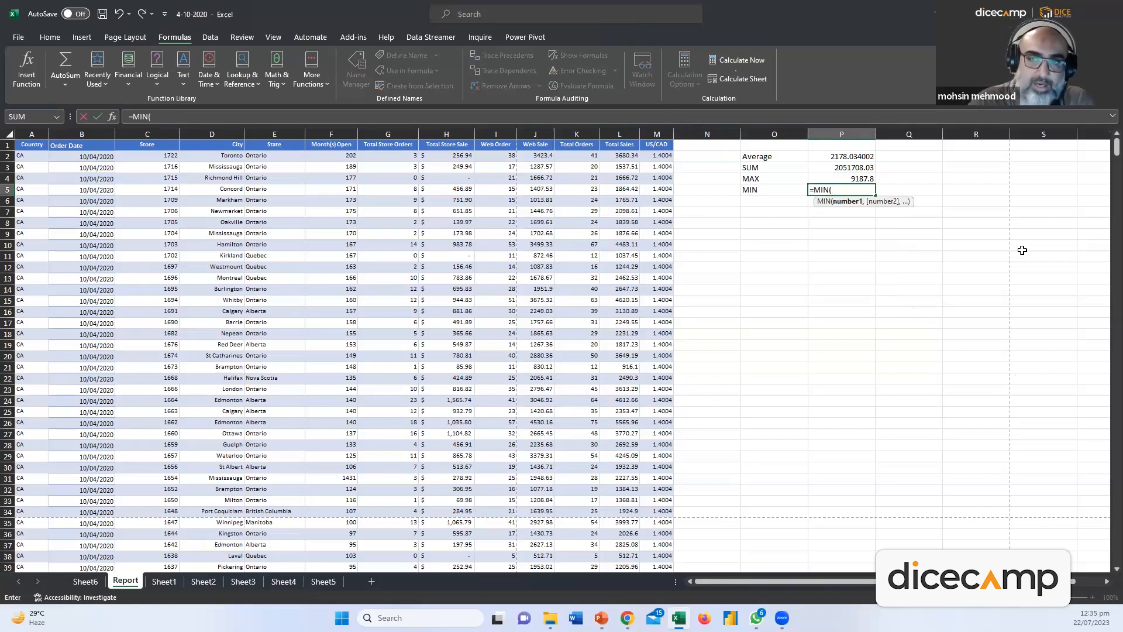
click(612, 157)
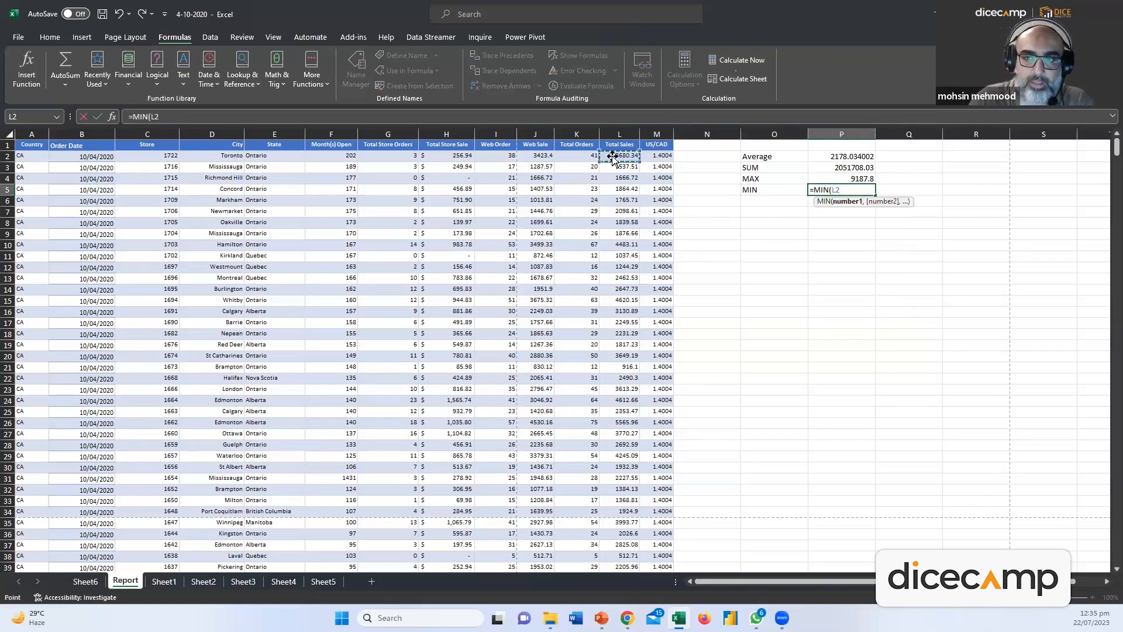
key(ctrl+shift+Down)
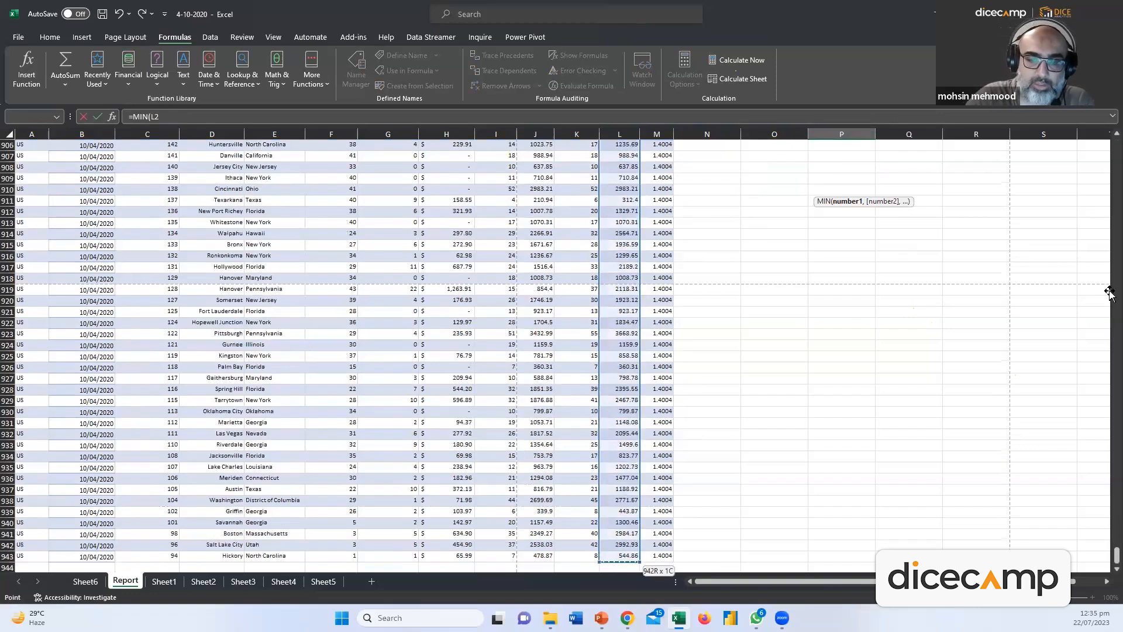
key(Return)
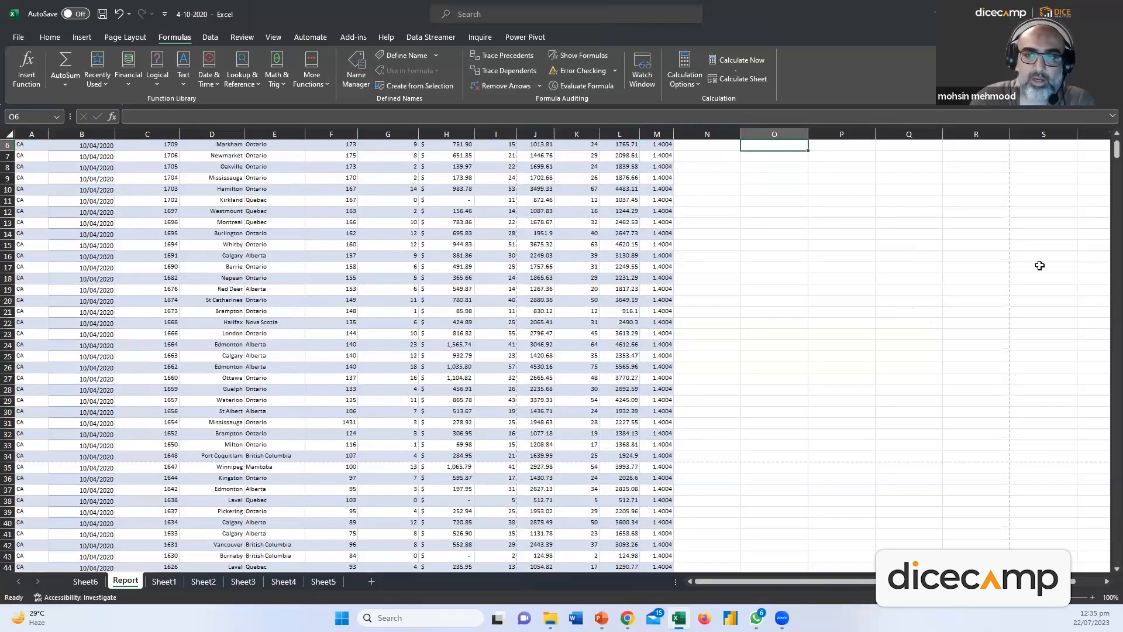
key(Up)
key(Right)
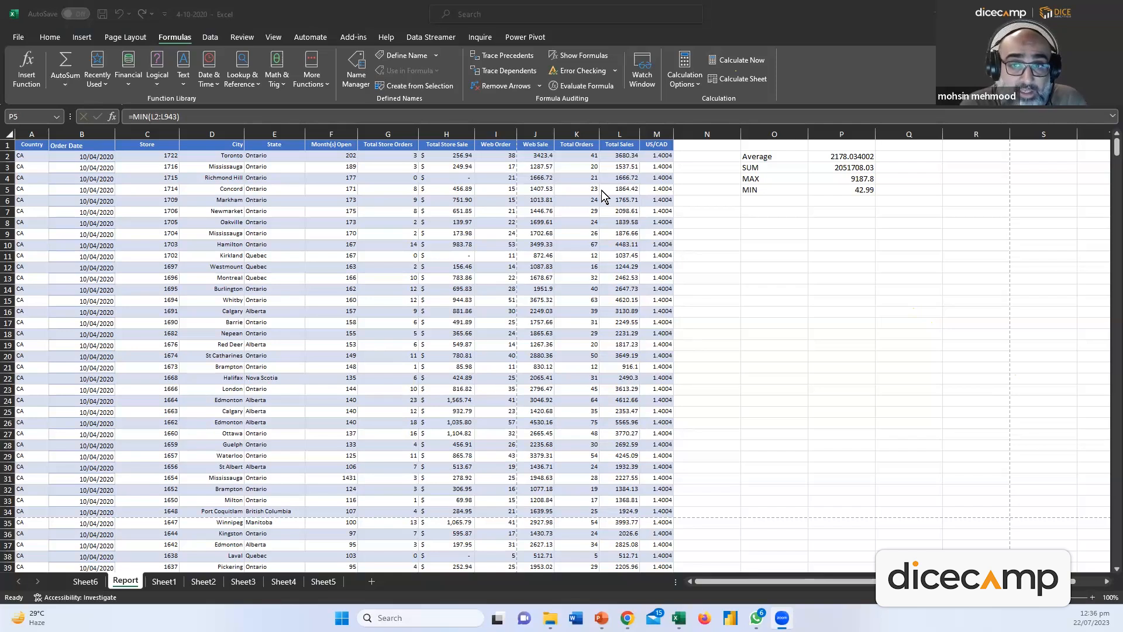
click(792, 248)
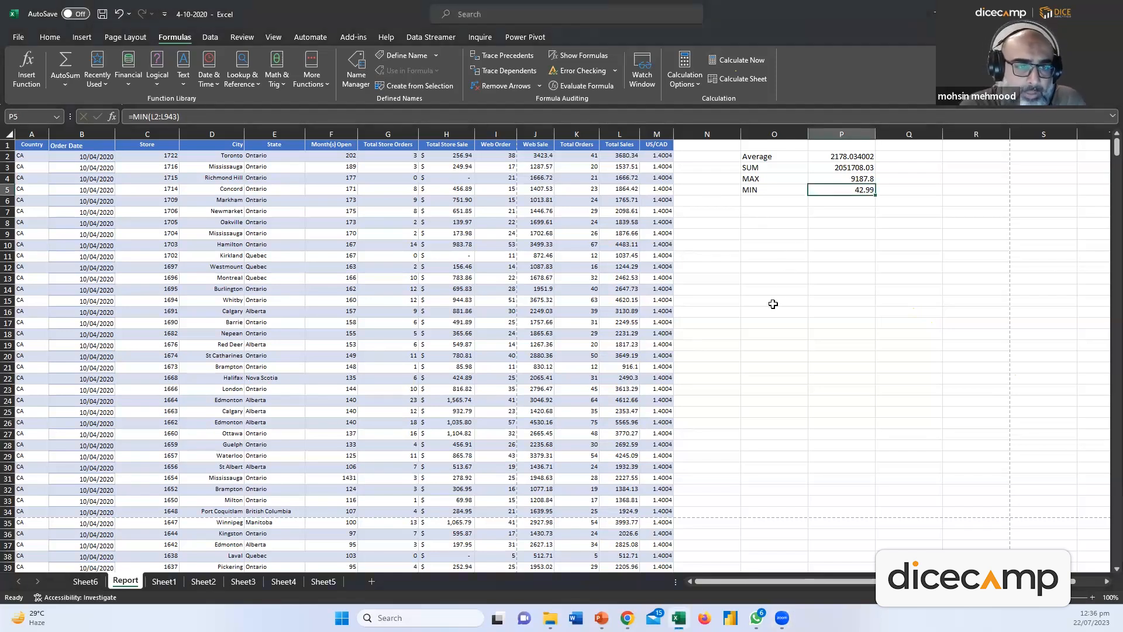
click(759, 202)
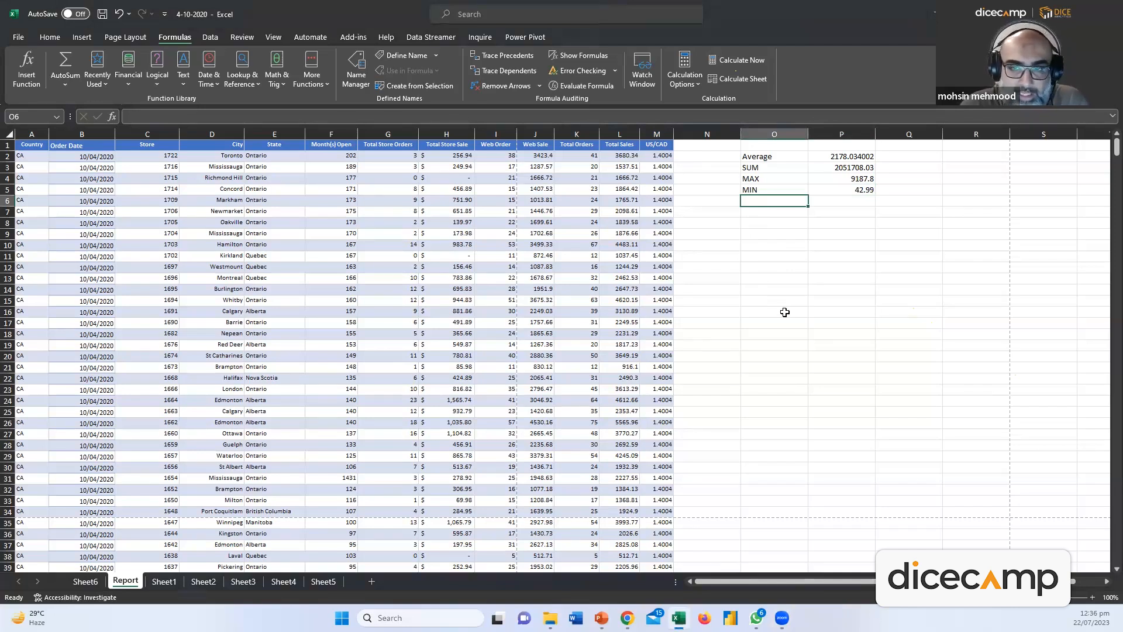
Label O6 'AVERAGEIF' and enter a first AVERAGEIF formula for Calgary in P6
text(AVERAG)
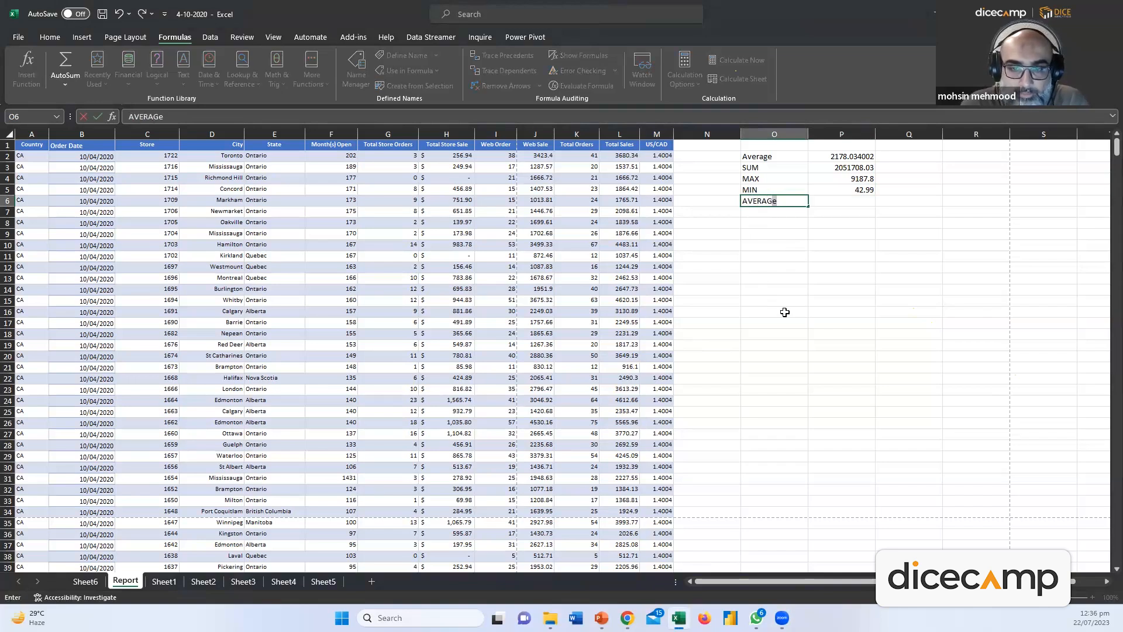
text(EIF)
key(Tab)
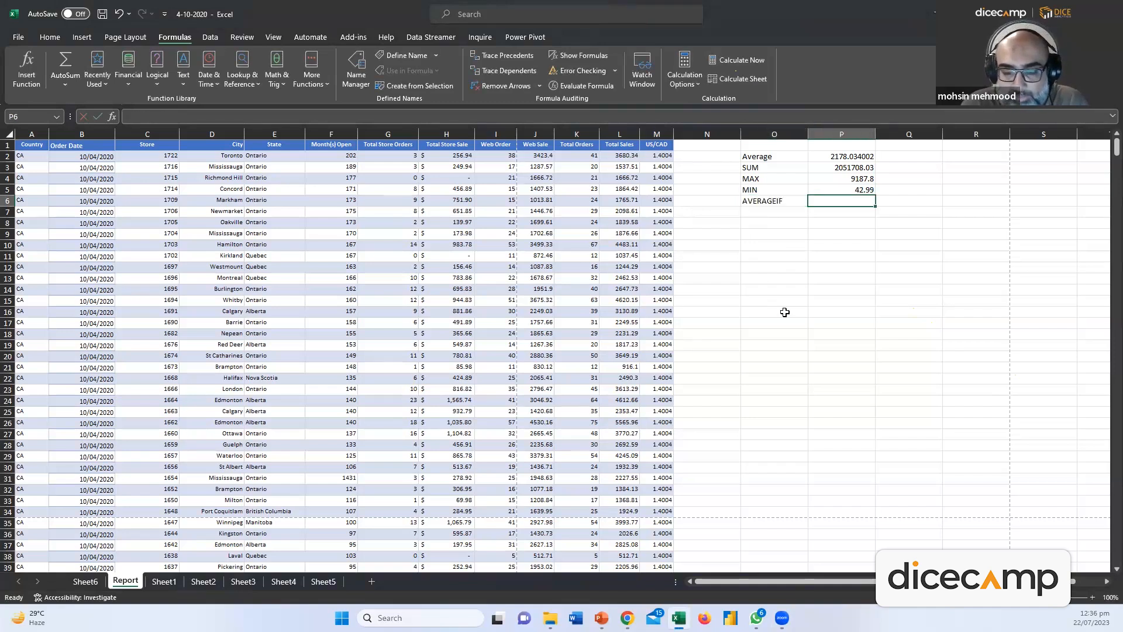
text(=AVE)
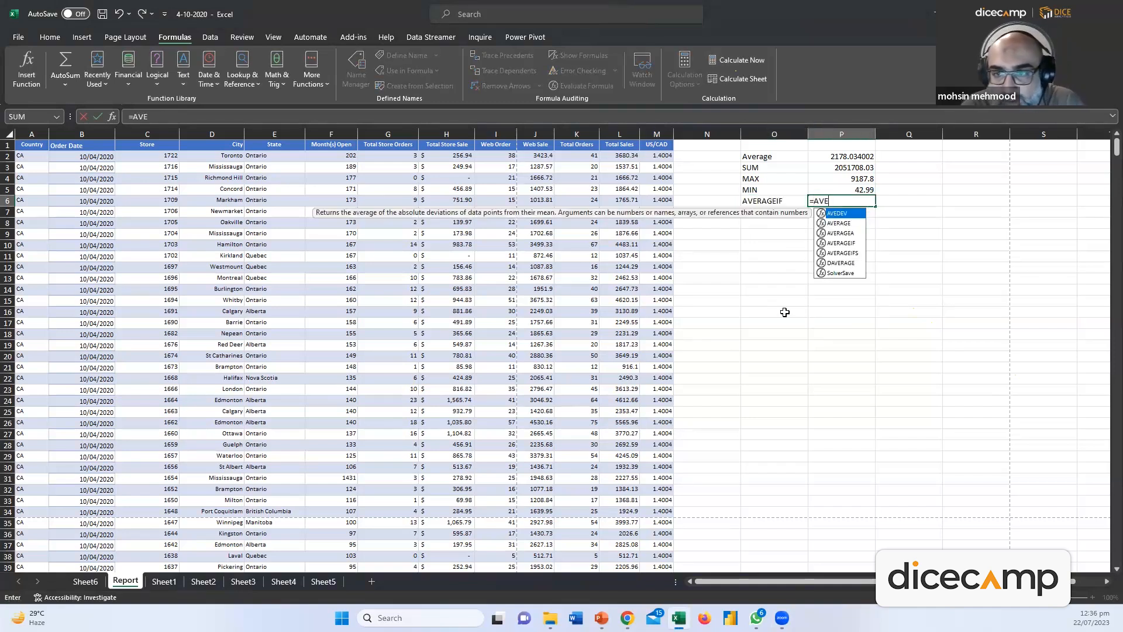
double_click(840, 242)
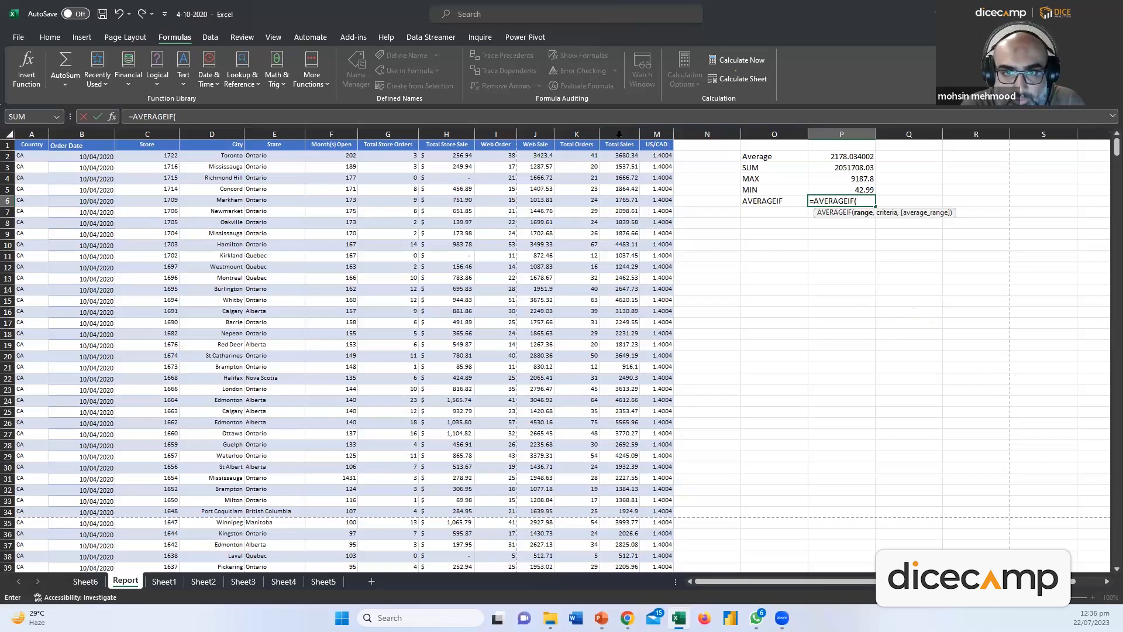
click(619, 134)
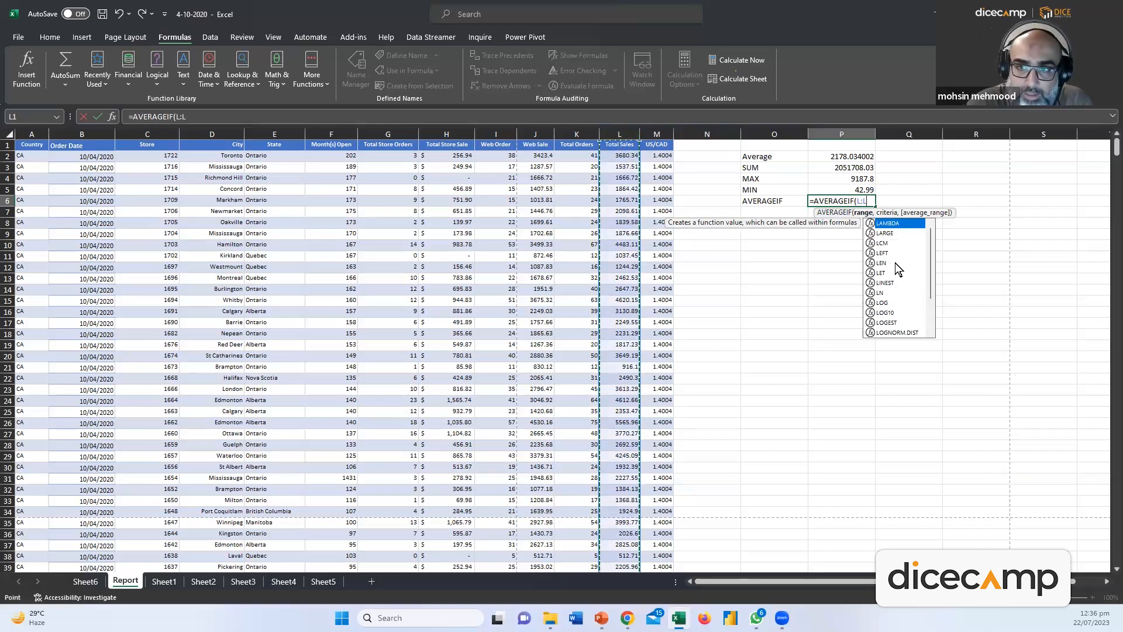
text(,)
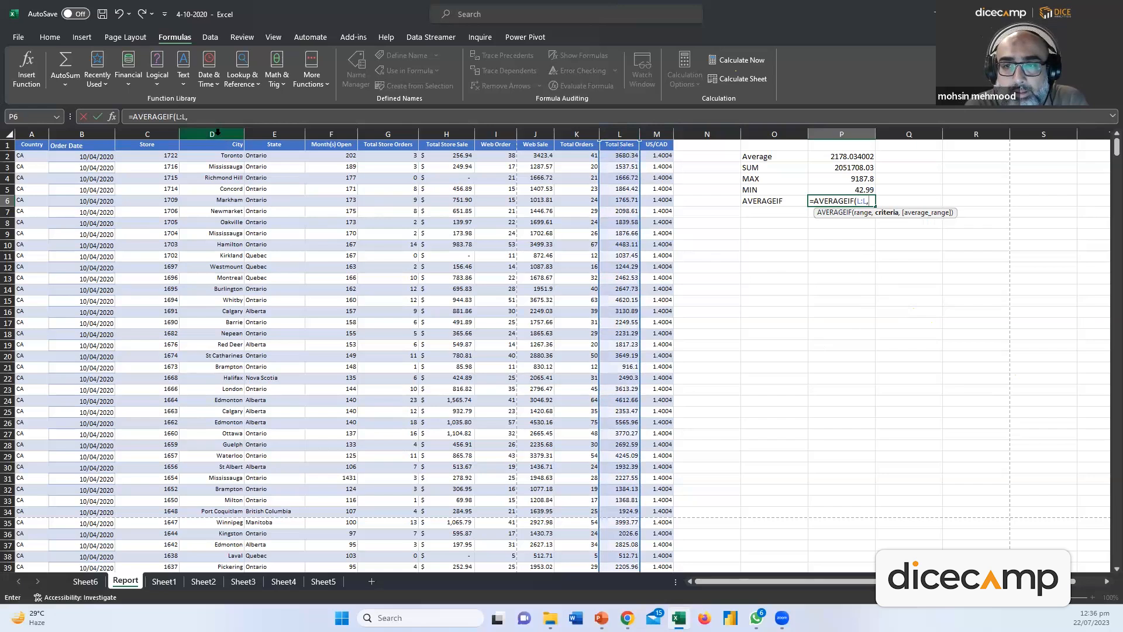
click(216, 133)
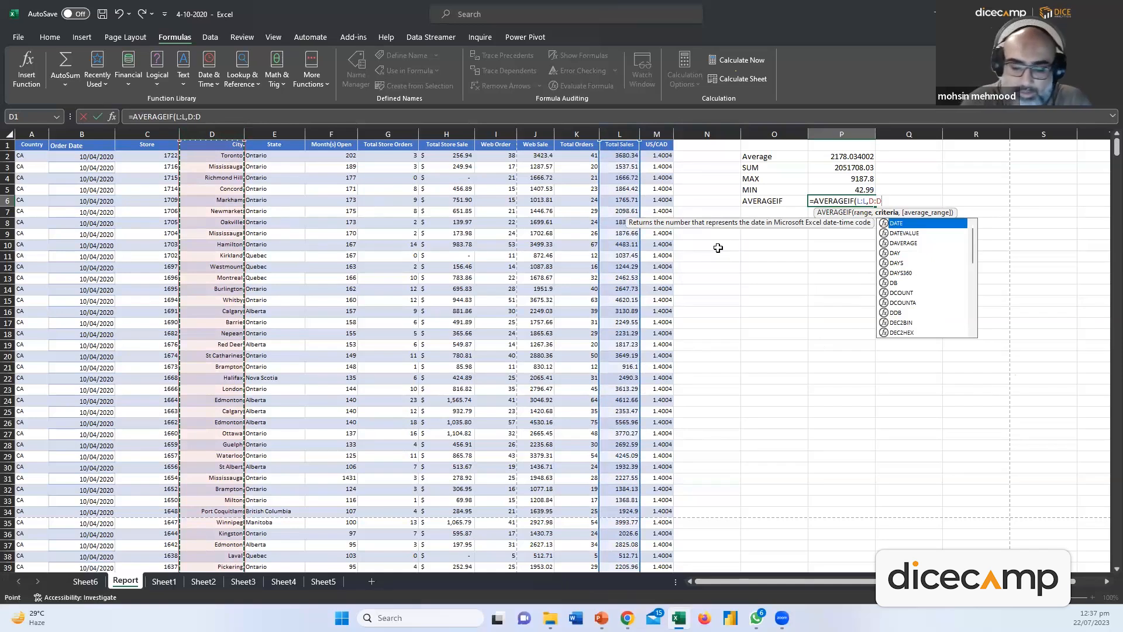
text(=)
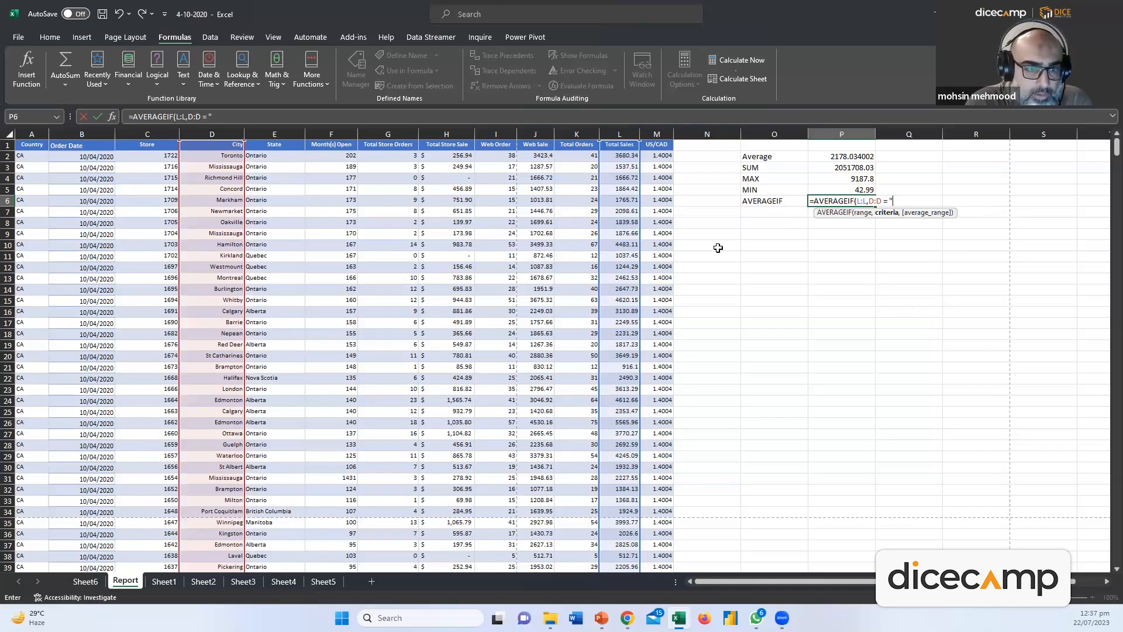
text("Calgary")
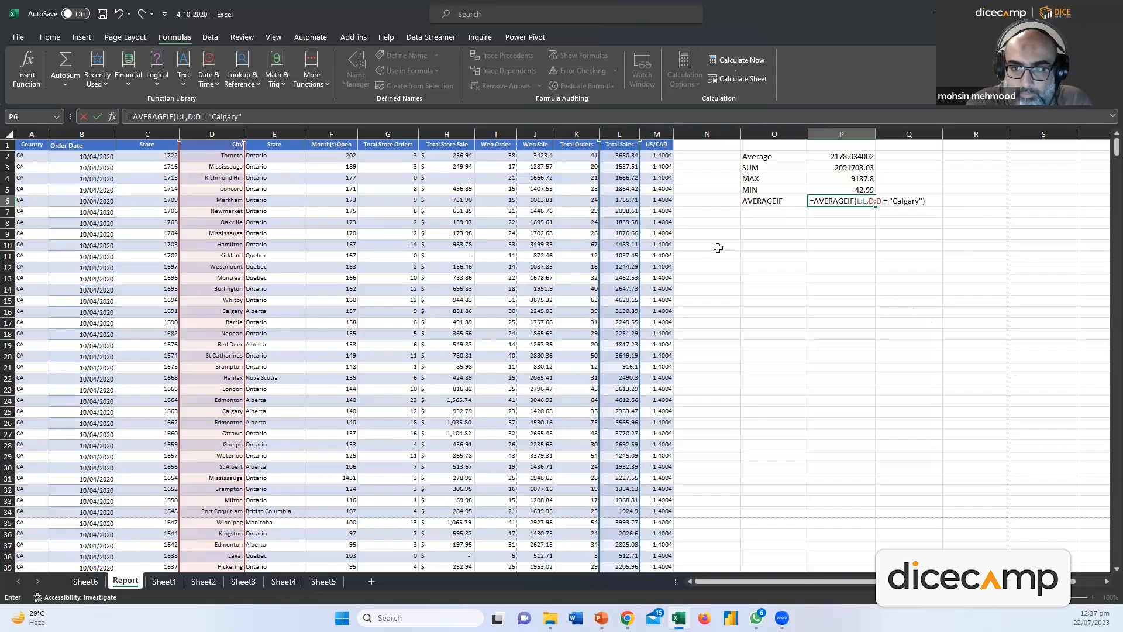
key(Return)
key(Return)
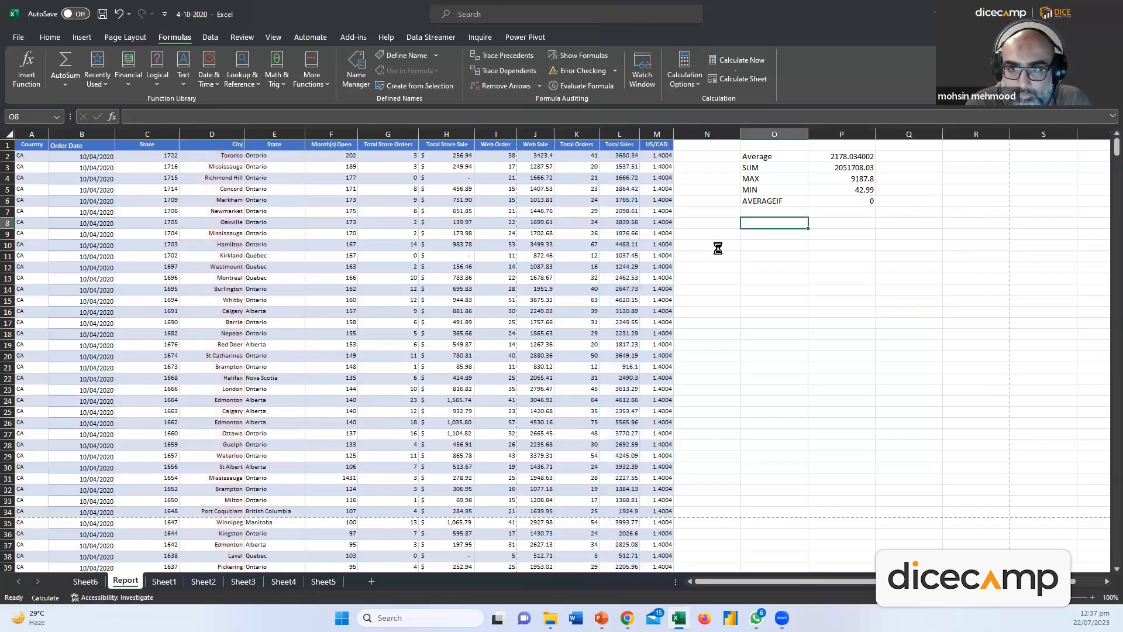
Rearrange P6's formula to =AVERAGEIF(D:D,"Calgary",L:L) with column D as the range
click(858, 203)
double_click(841, 201)
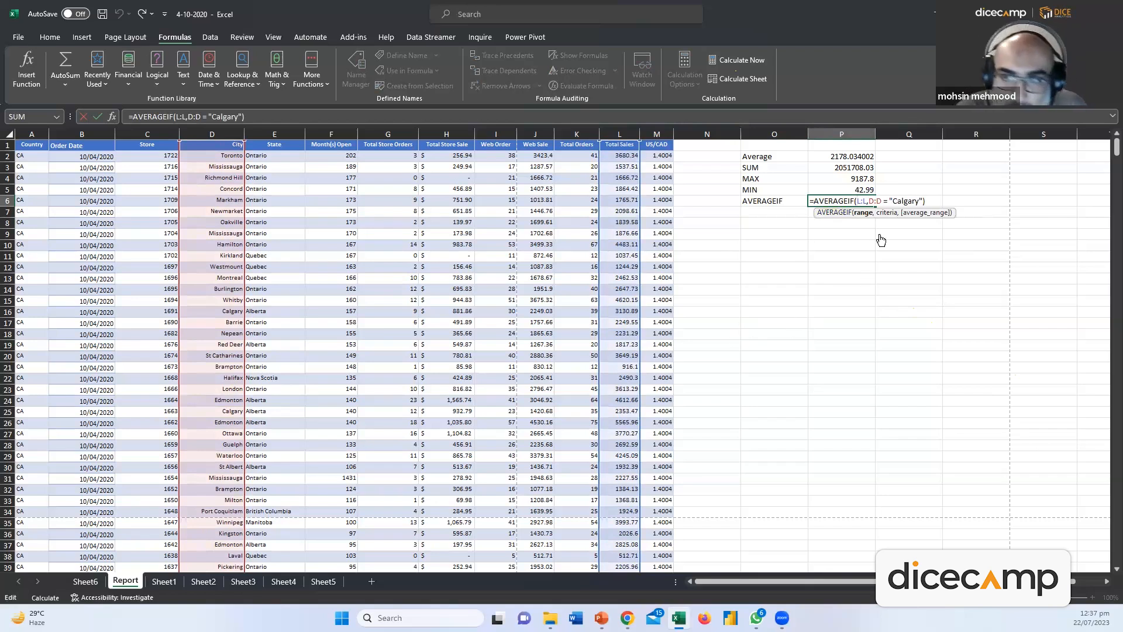
key(Return)
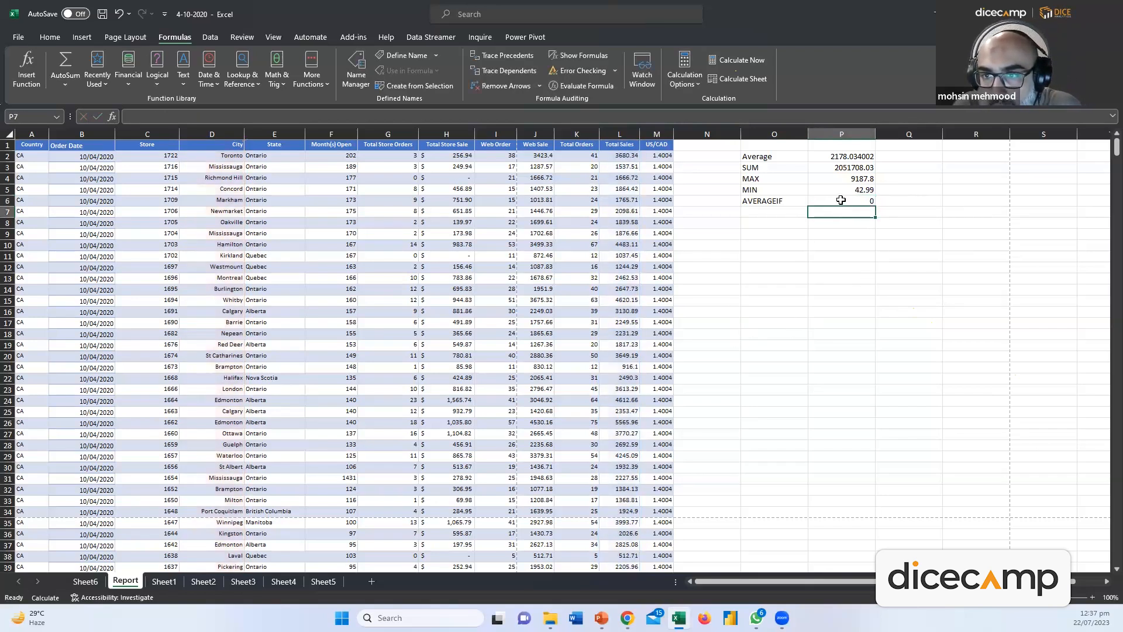
double_click(847, 201)
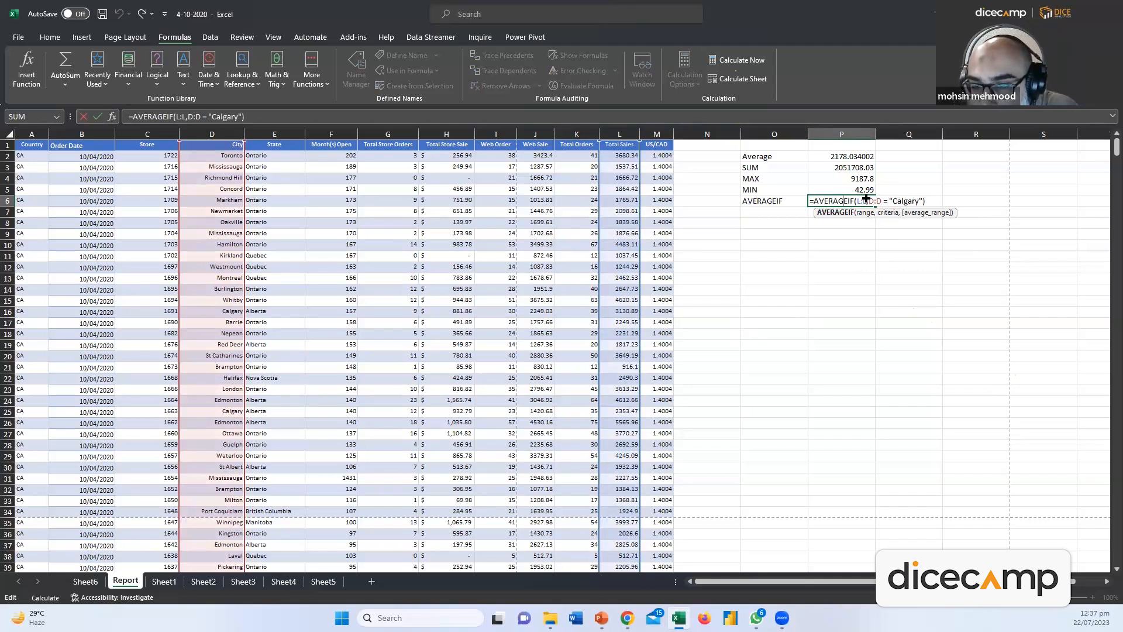
click(864, 201)
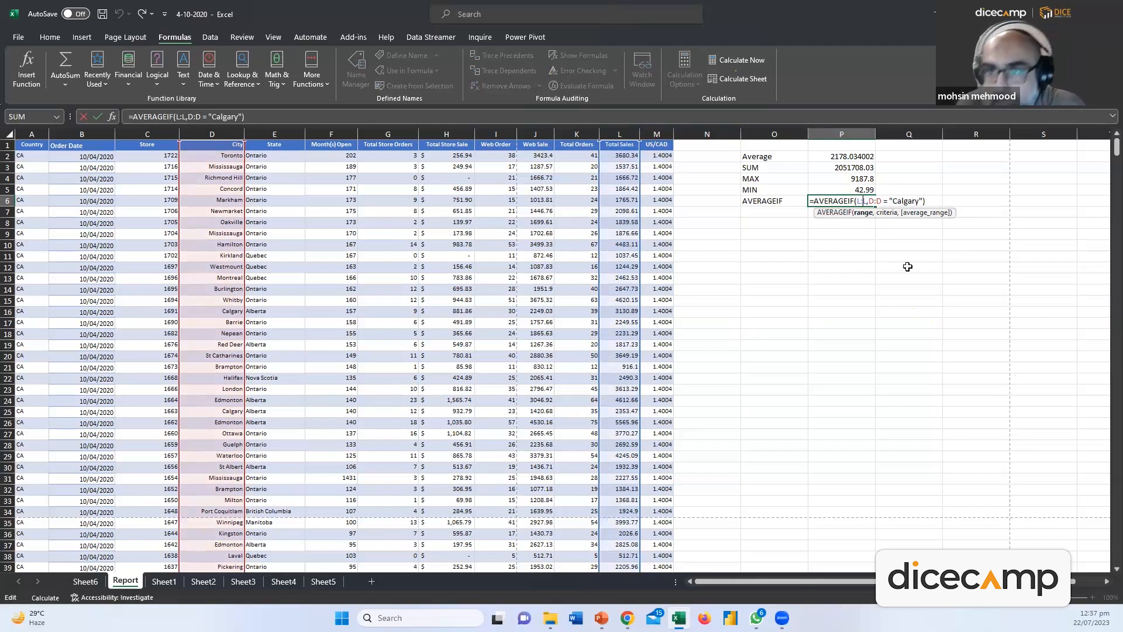
key(BackSpace)
key(BackSpace)
key(BackSpace)
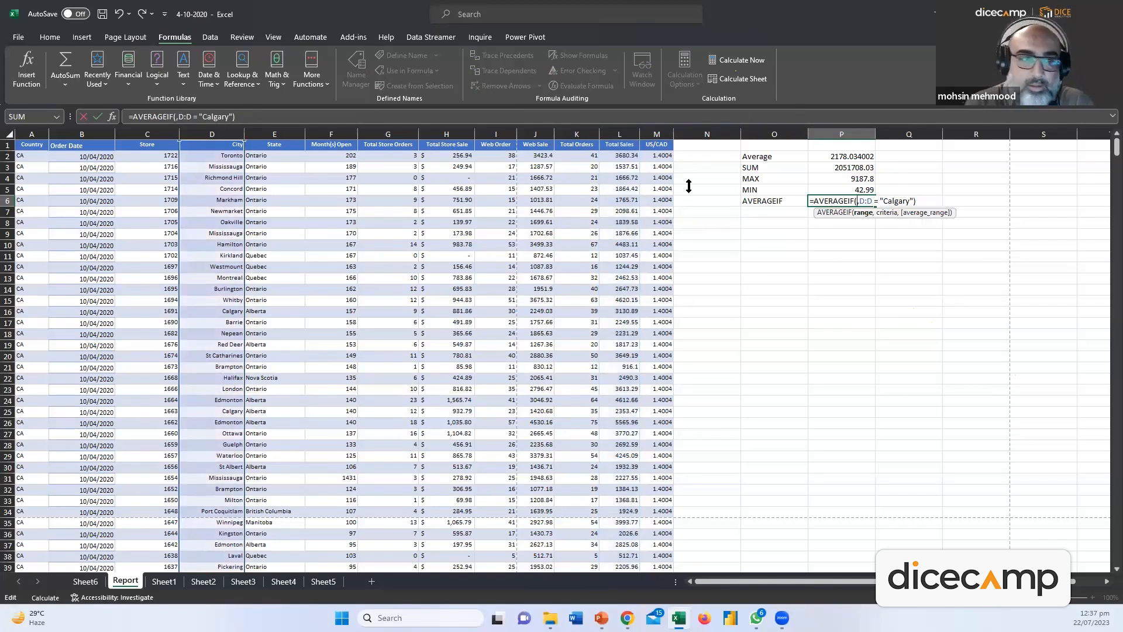
click(218, 138)
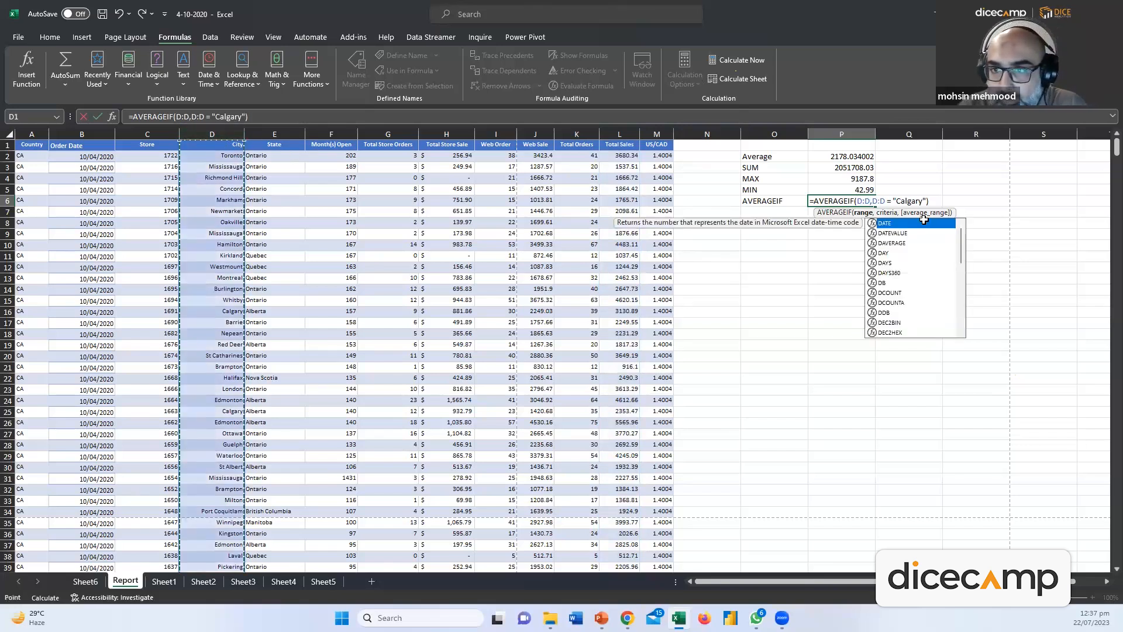
click(924, 200)
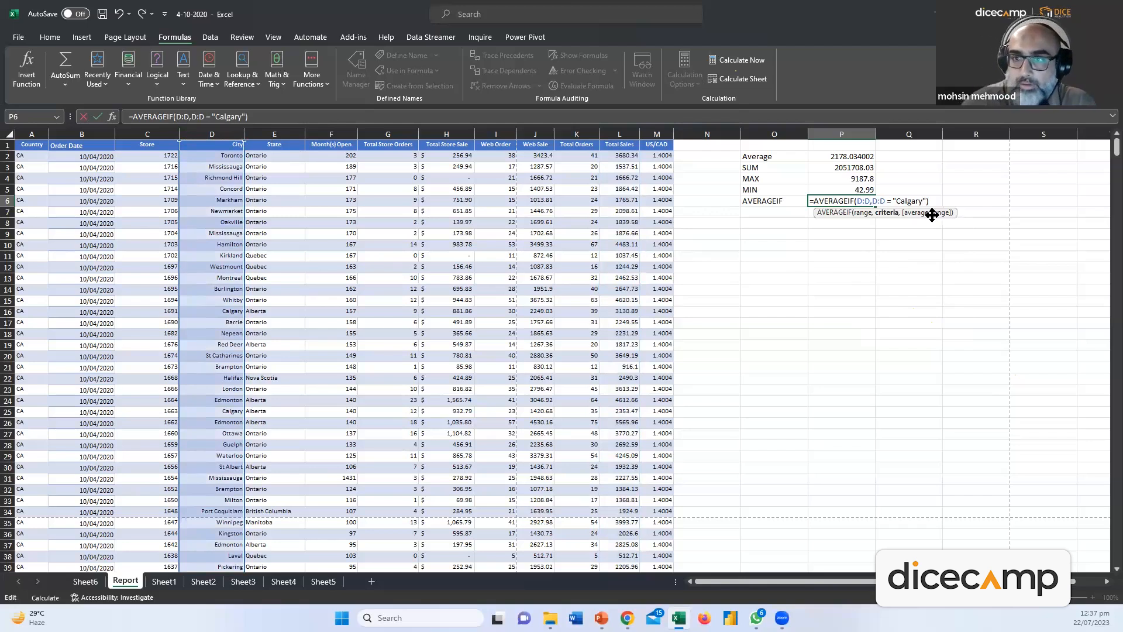
text(,)
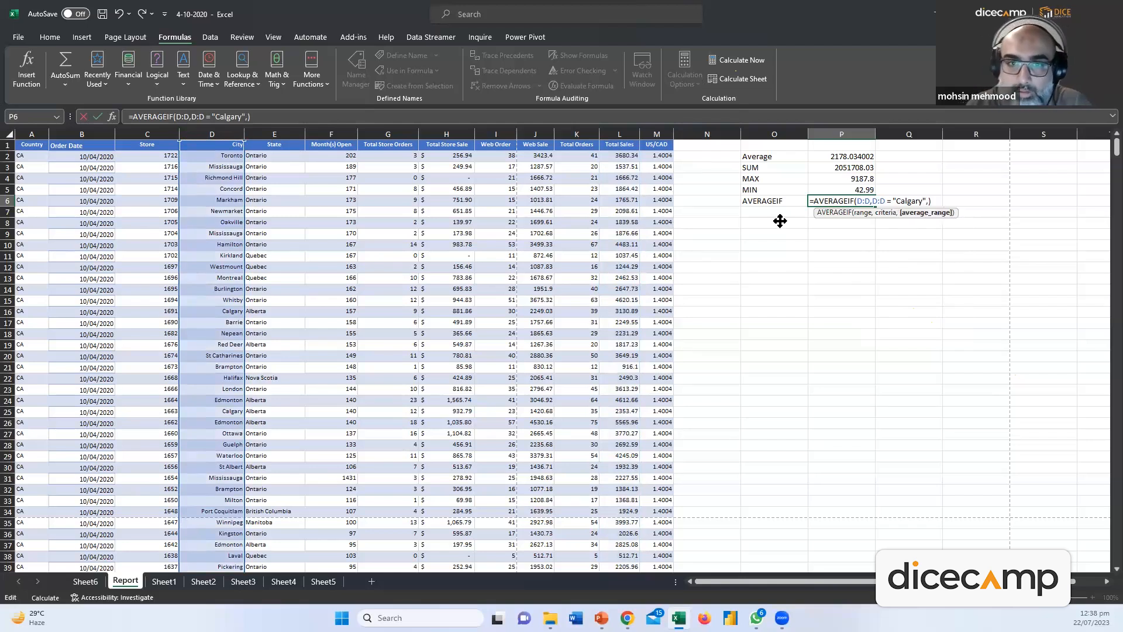
click(609, 133)
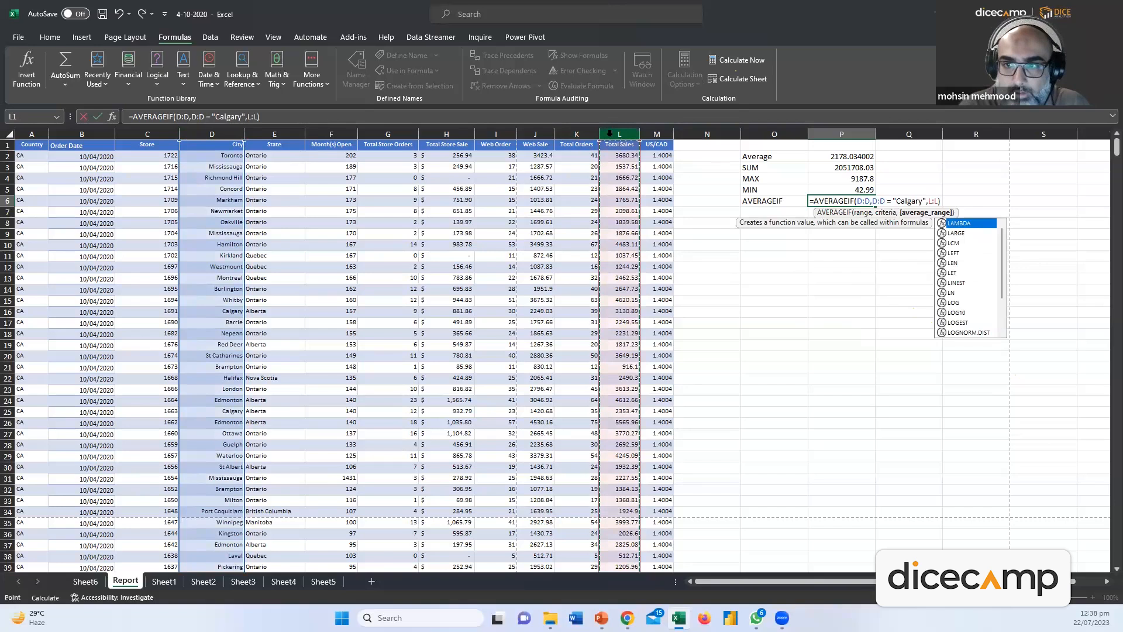
key(Return)
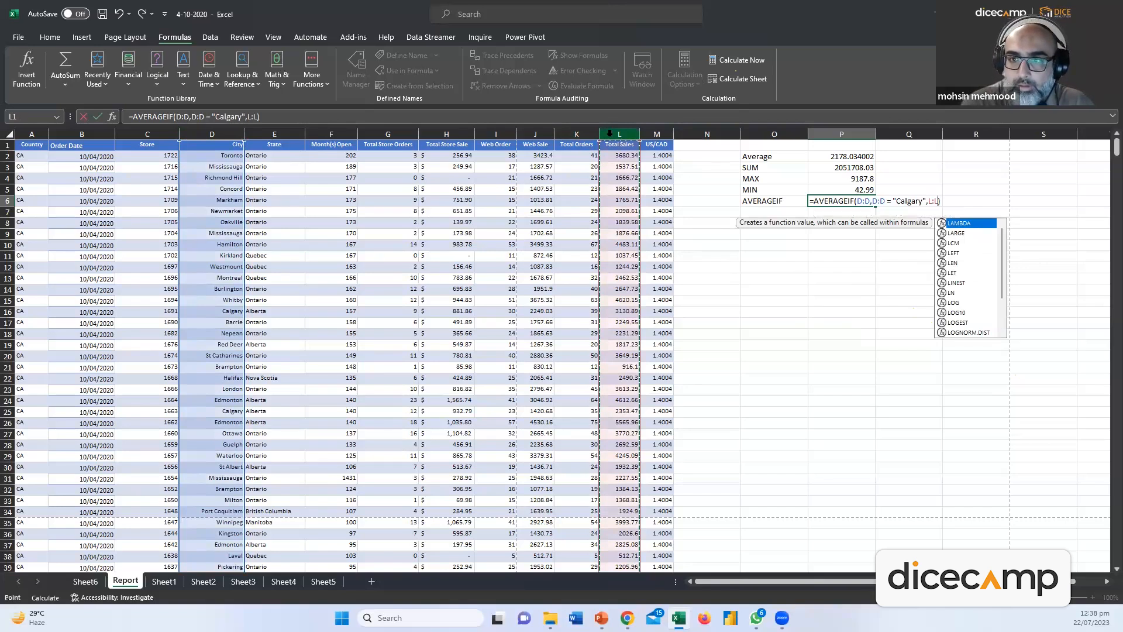
key(Return)
Swap Calgary's double quotes for single quotes, then dismiss the resulting error and clear P6
click(832, 199)
double_click(829, 201)
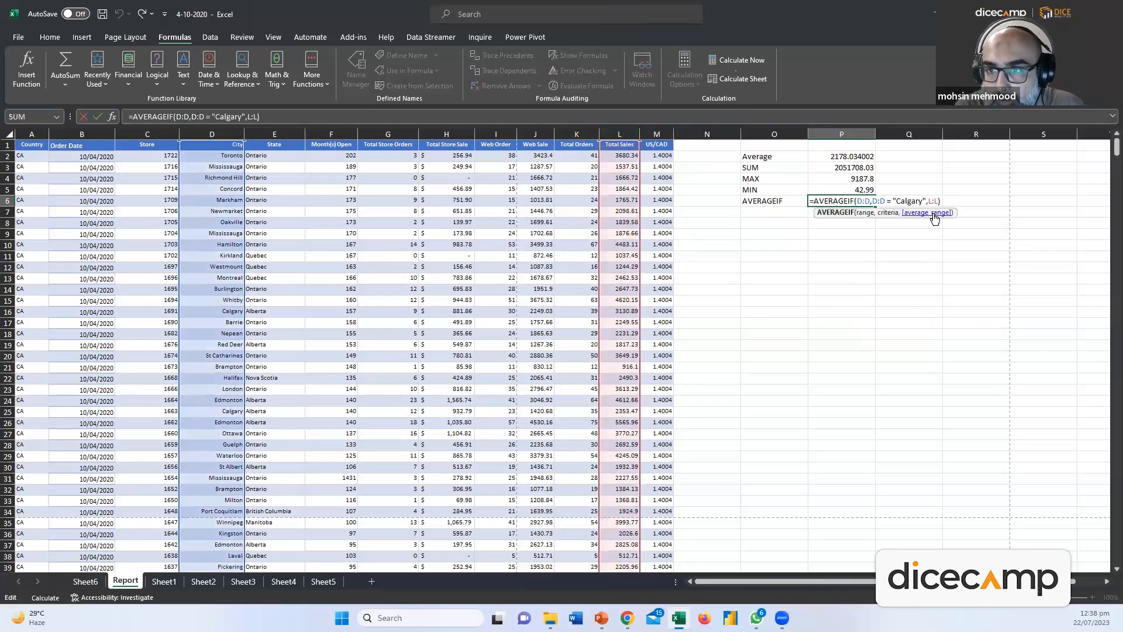
click(895, 200)
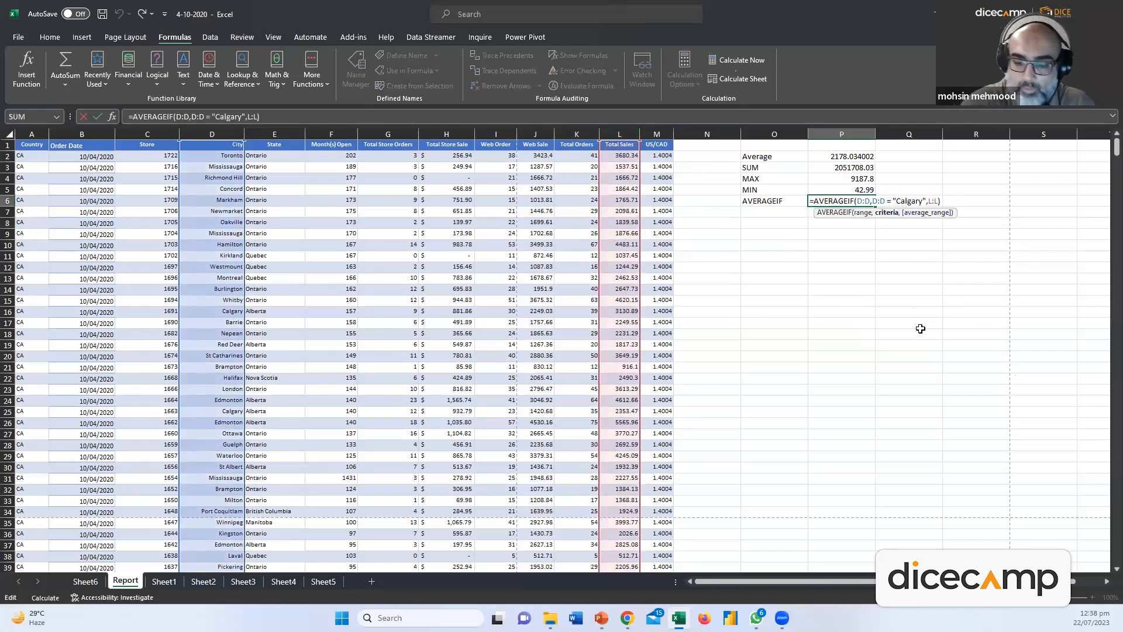
key(BackSpace)
text(')
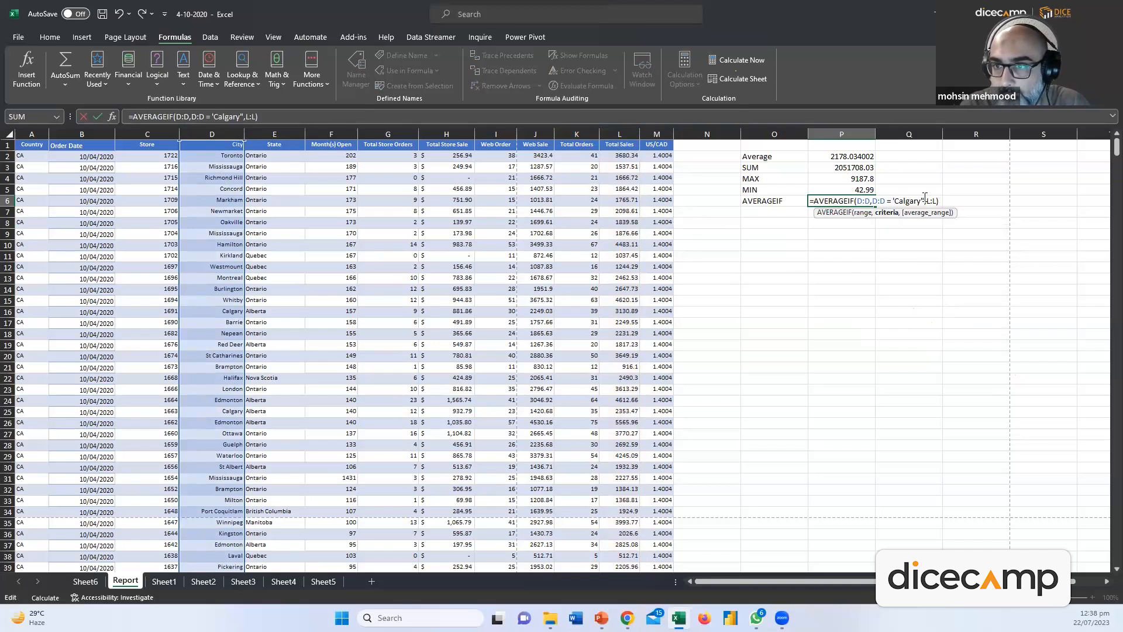
key(Right)
key(Right)
key(Right)
key(Right)
key(Right)
key(Right)
key(Right)
key(Right)
key(BackSpace)
text(')
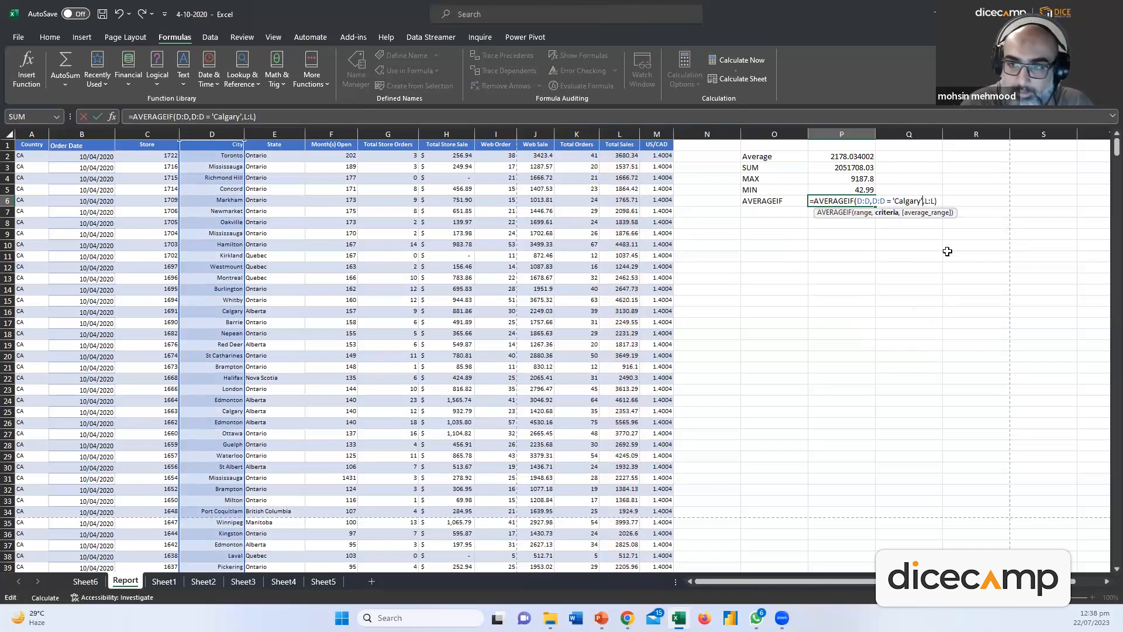
key(Return)
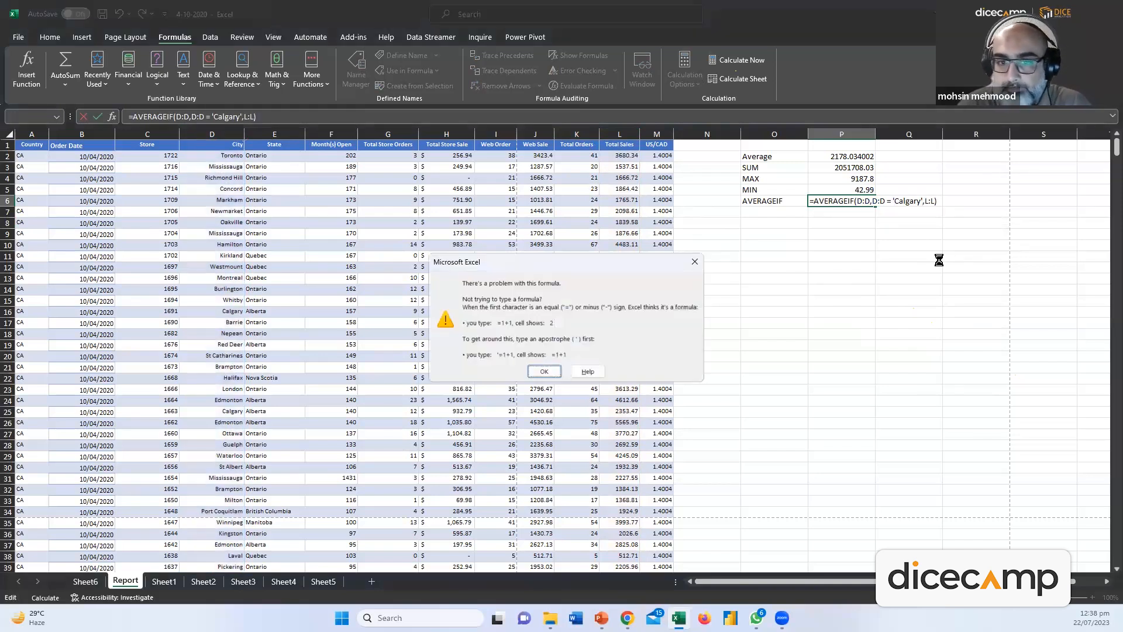
click(695, 261)
click(841, 300)
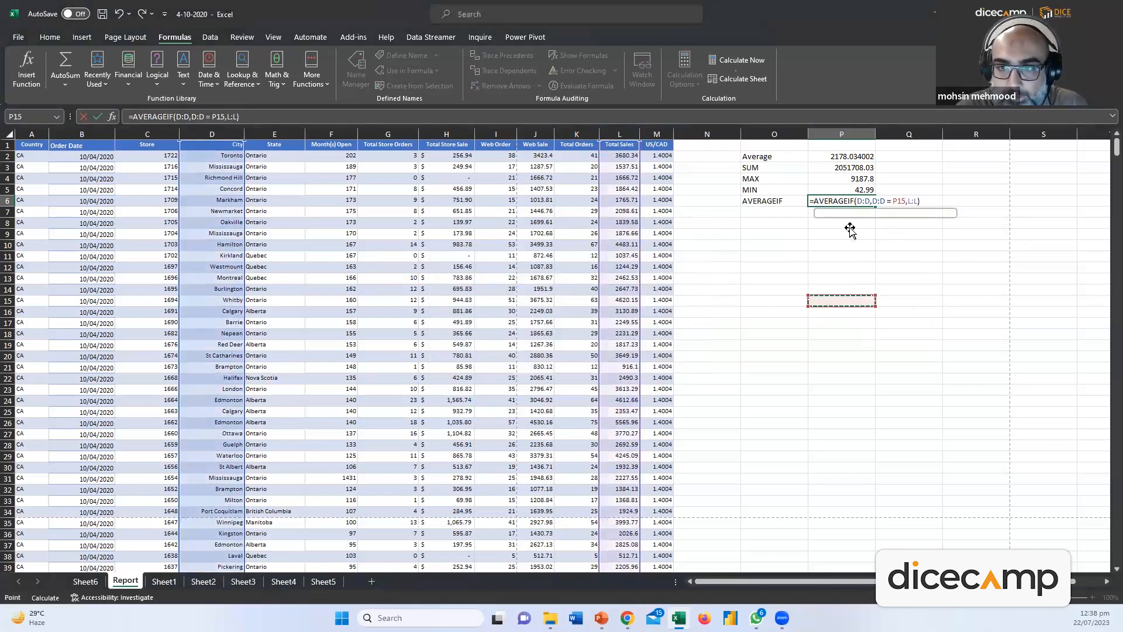
key(Escape)
key(Delete)
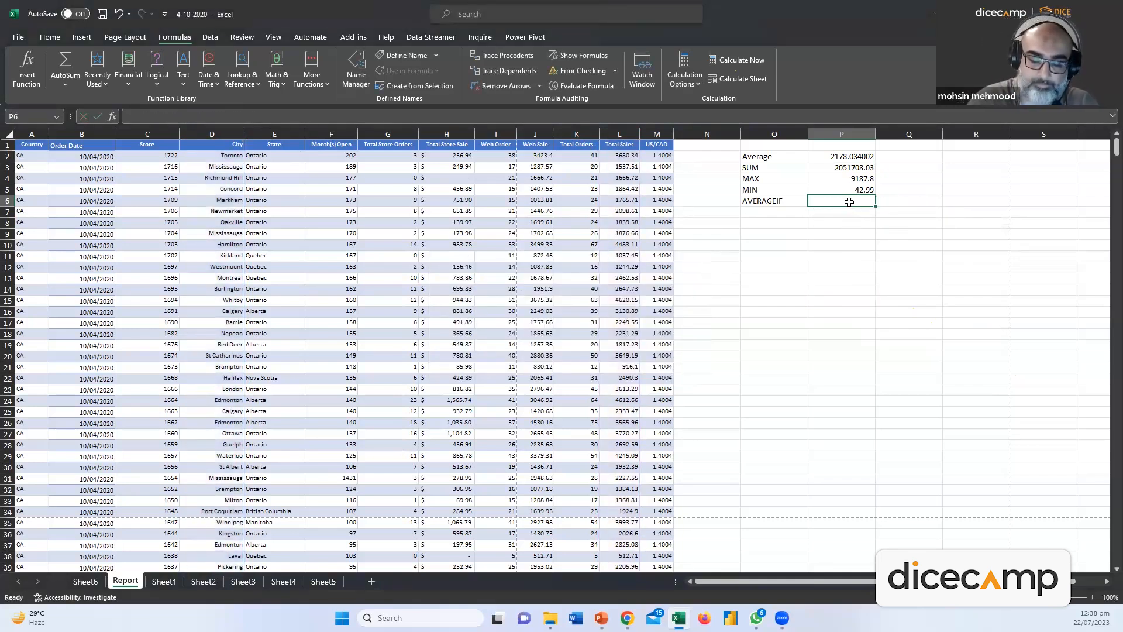
Start an AVERAGEIFS formula in P6 averaging column L with column D as criteria range
text(AVERAGE)
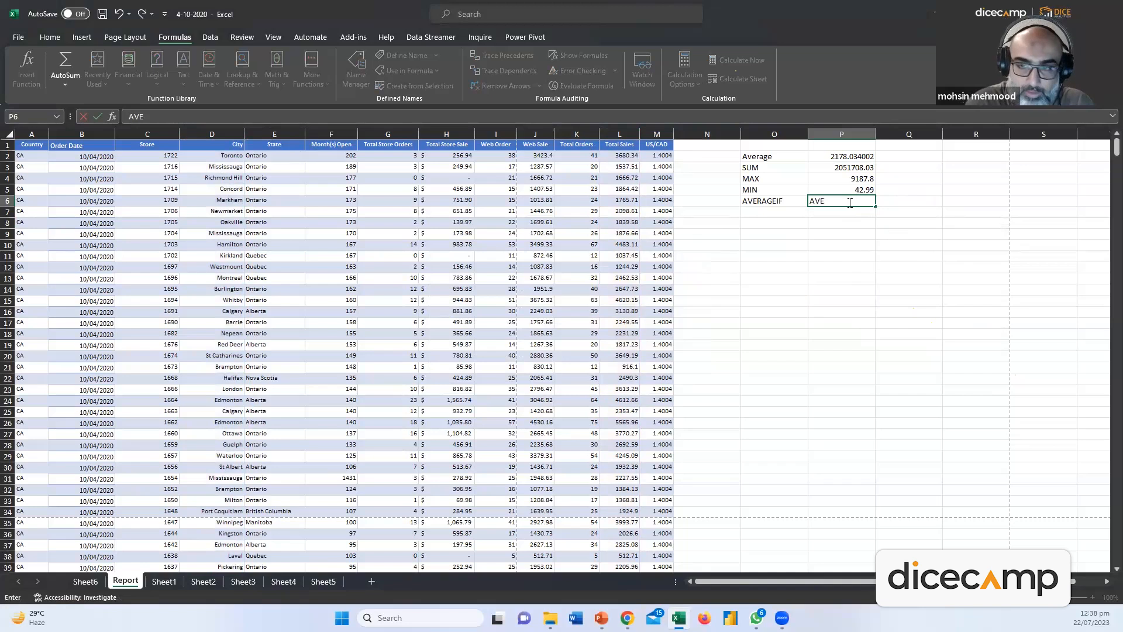
key(BackSpace)
key(BackSpace)
key(BackSpace)
key(BackSpace)
key(BackSpace)
key(BackSpace)
key(BackSpace)
text(=AVE)
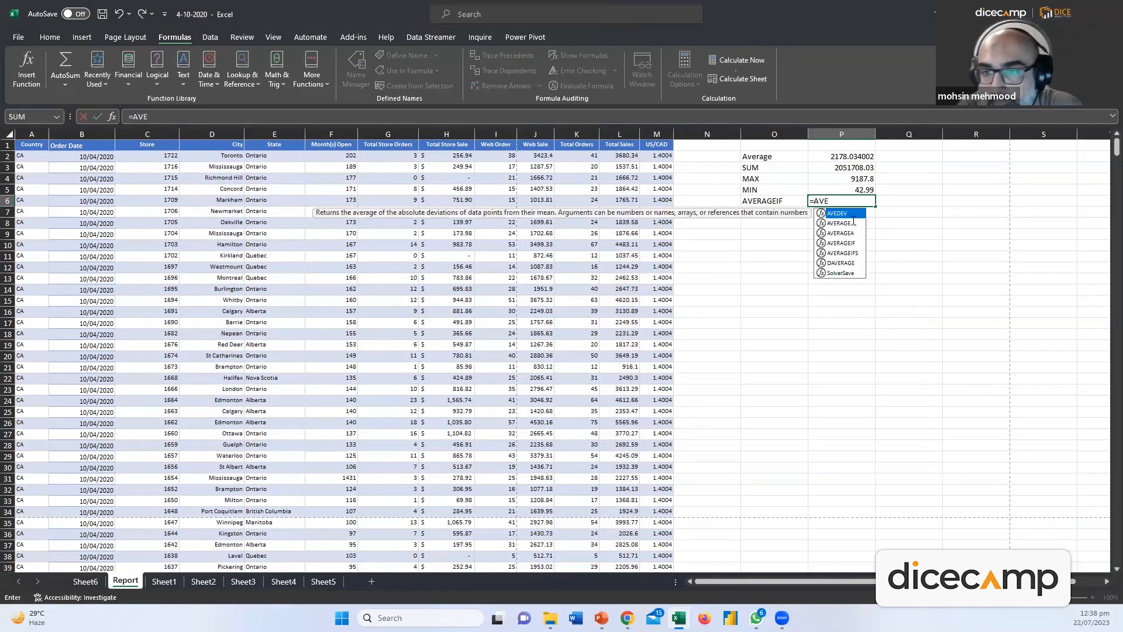
double_click(845, 253)
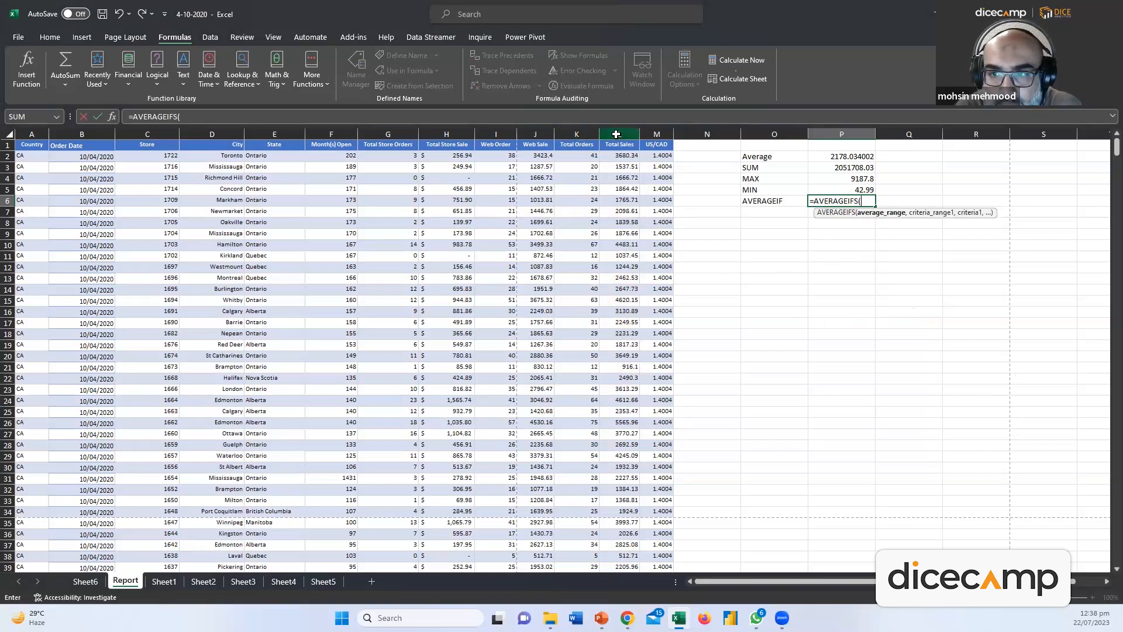
click(616, 134)
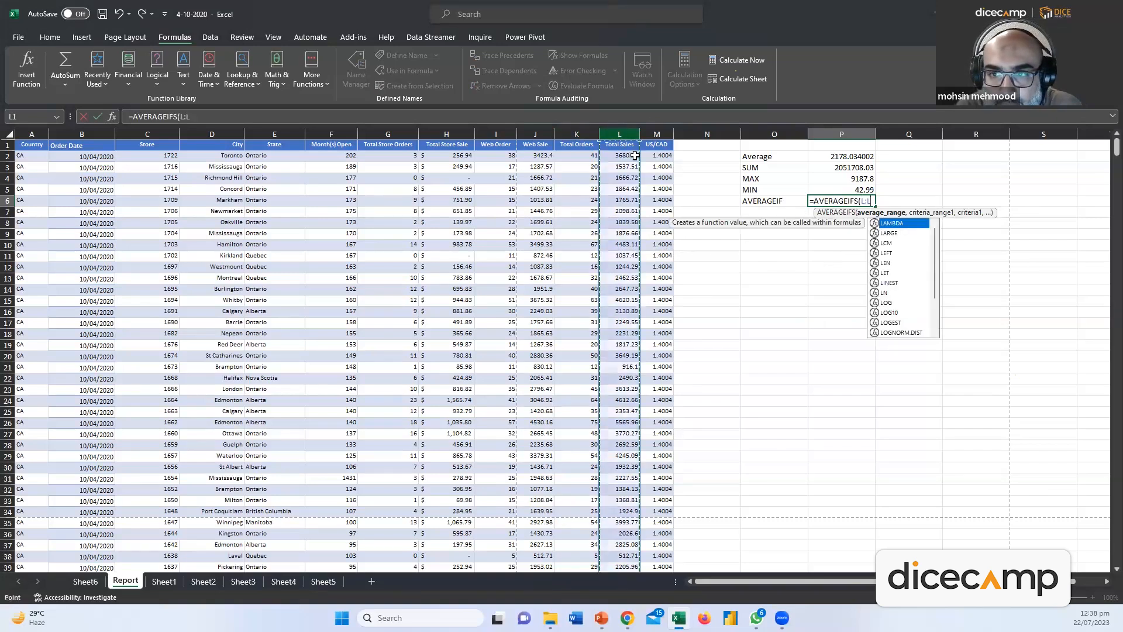
text(,)
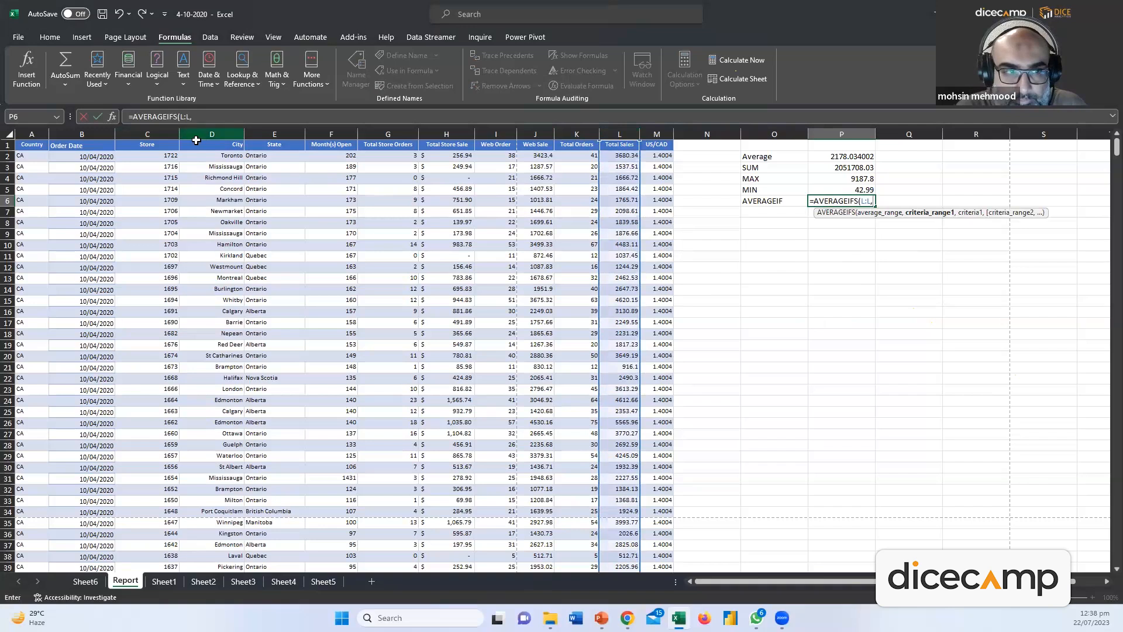
click(220, 134)
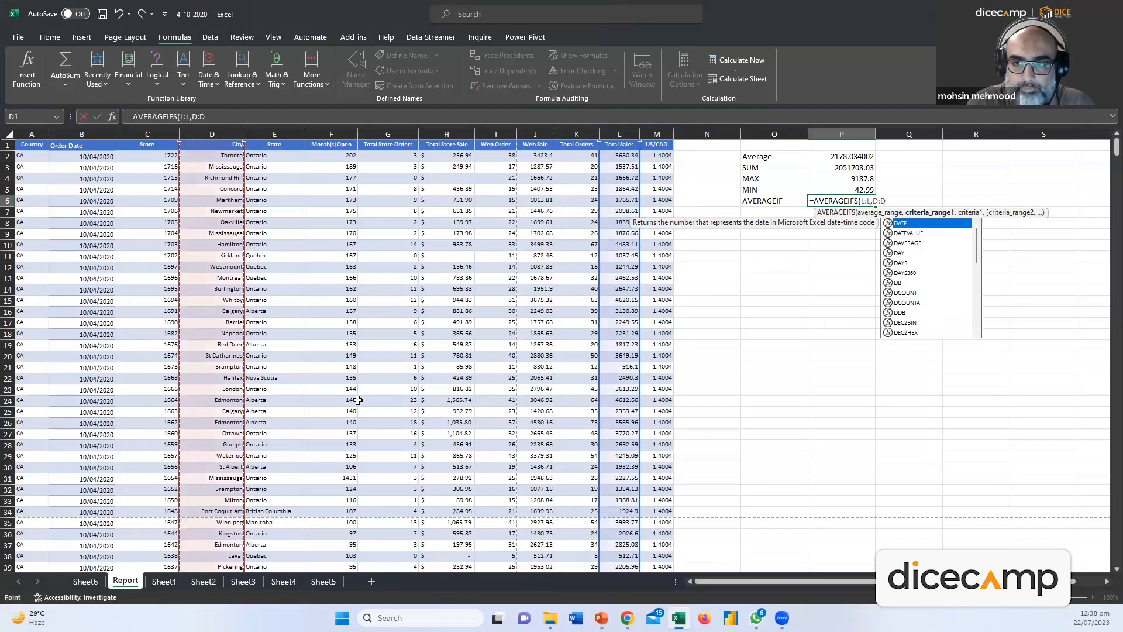
key(Return)
key(Return)
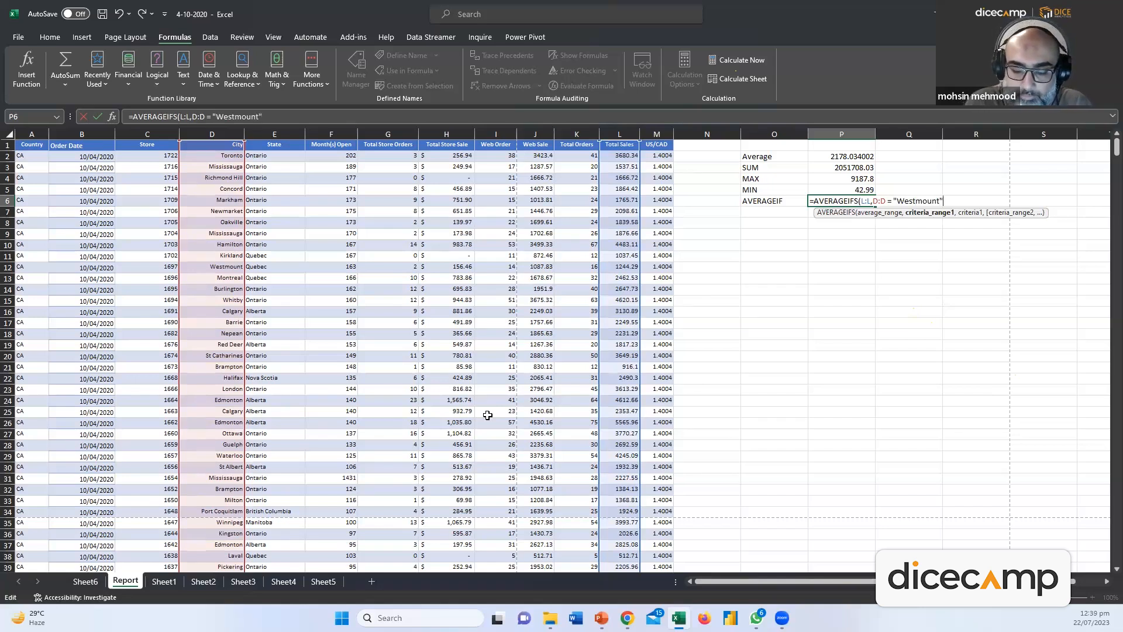
text())
key(Return)
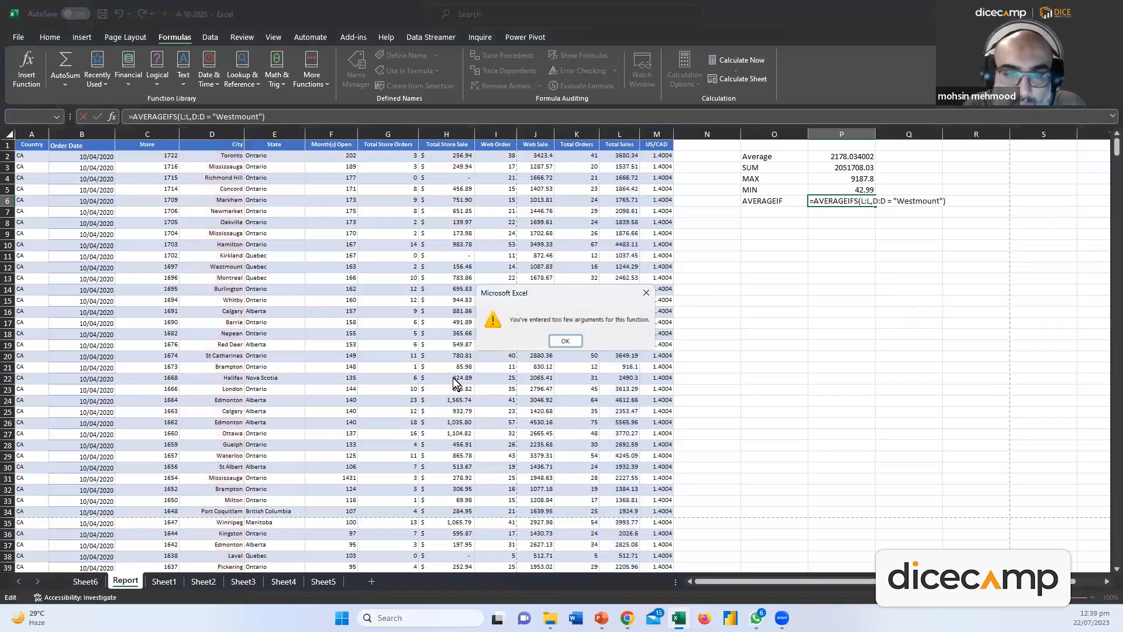
Fix the missing argument by adding the "Westmount" criterion, giving 1244.29
click(548, 331)
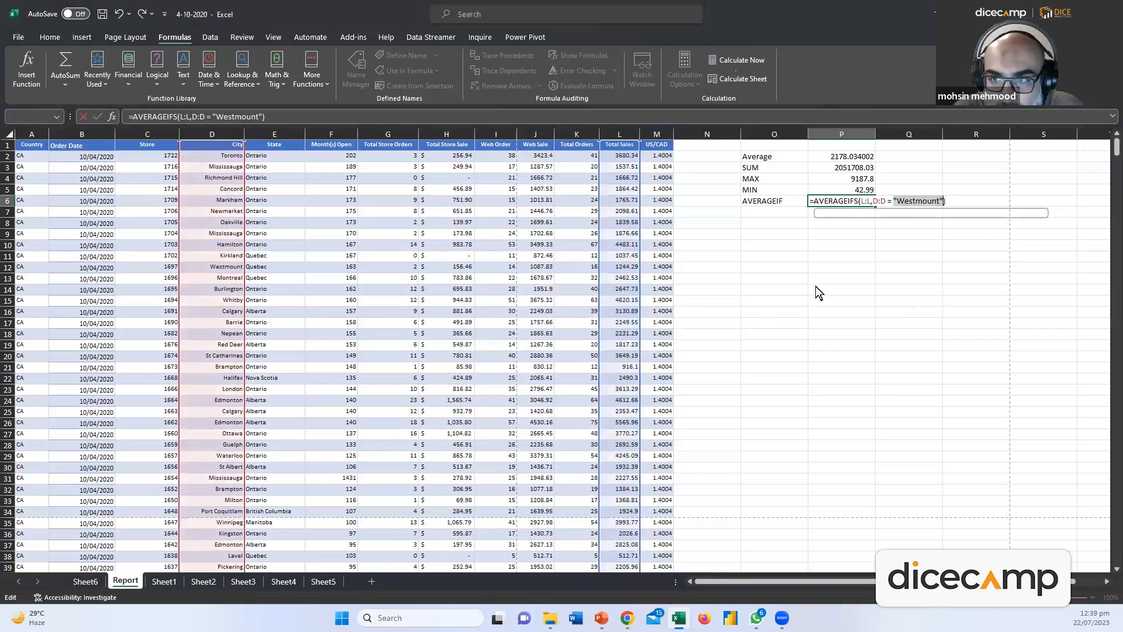
click(944, 196)
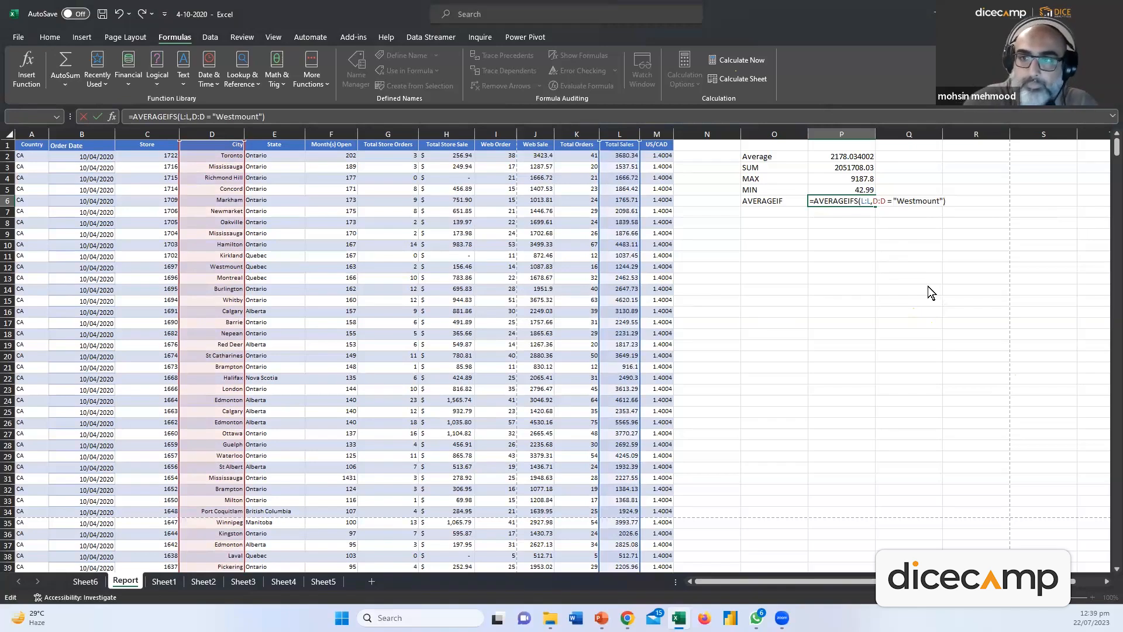
key(Left)
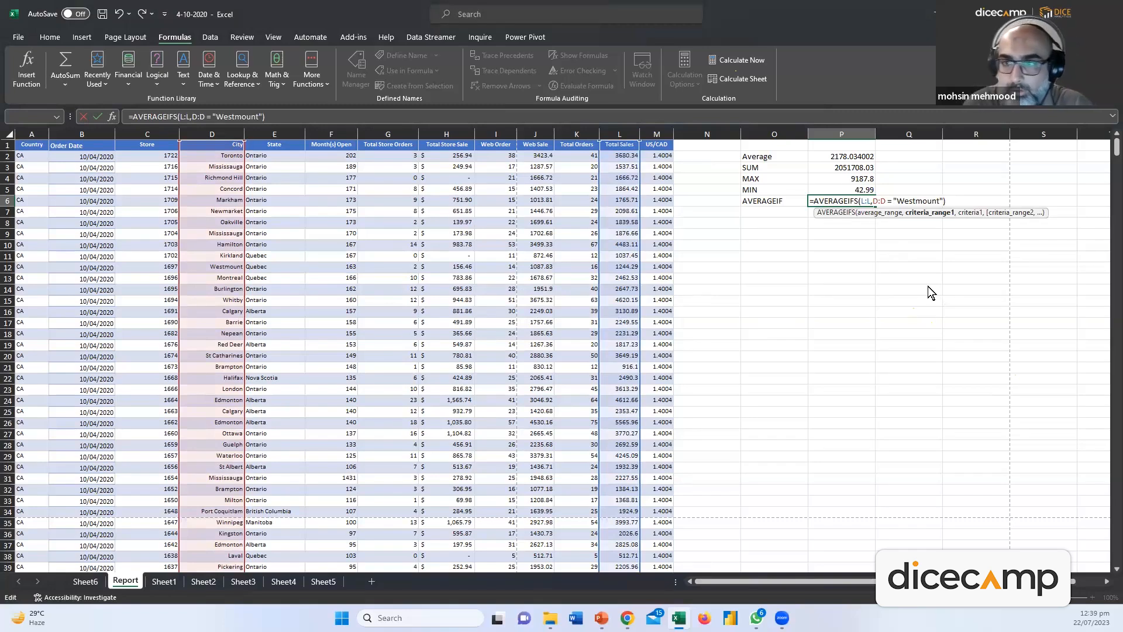
key(BackSpace)
key(BackSpace)
key(BackSpace)
key(BackSpace)
key(BackSpace)
key(BackSpace)
key(BackSpace)
key(BackSpace)
key(BackSpace)
key(BackSpace)
key(BackSpace)
key(BackSpace)
key(BackSpace)
key(BackSpace)
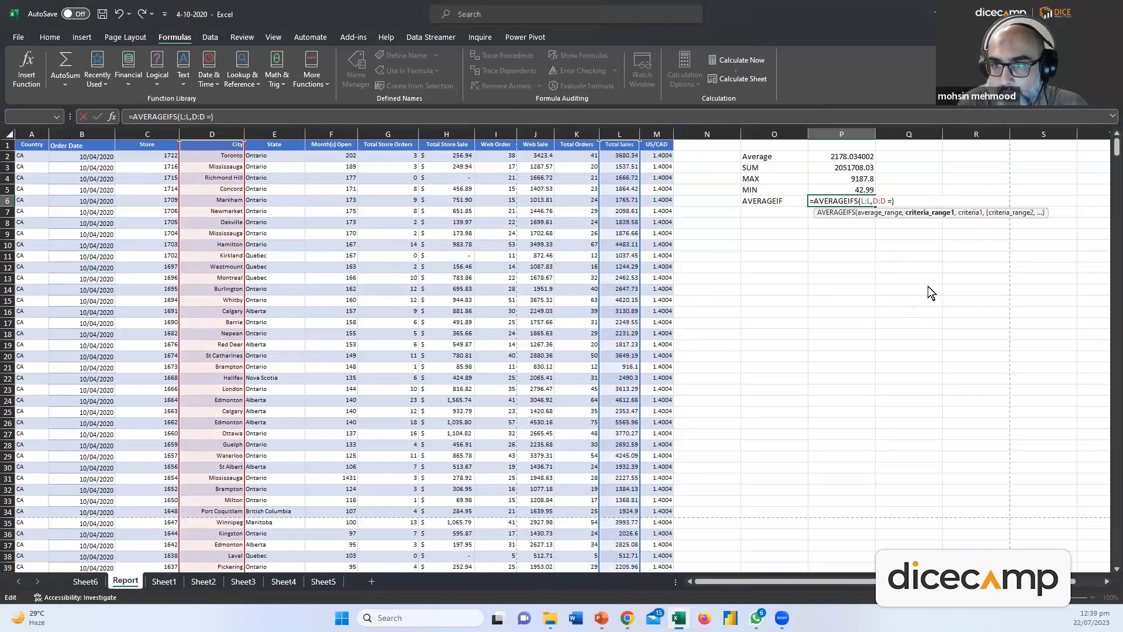
text(,"Westmount)
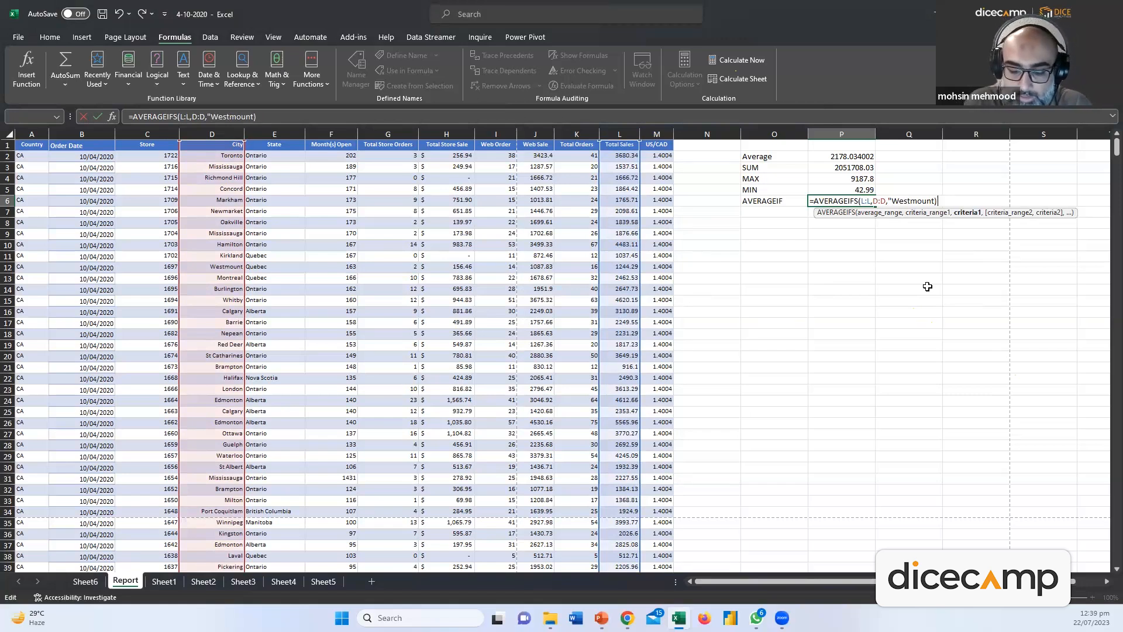
key(Return)
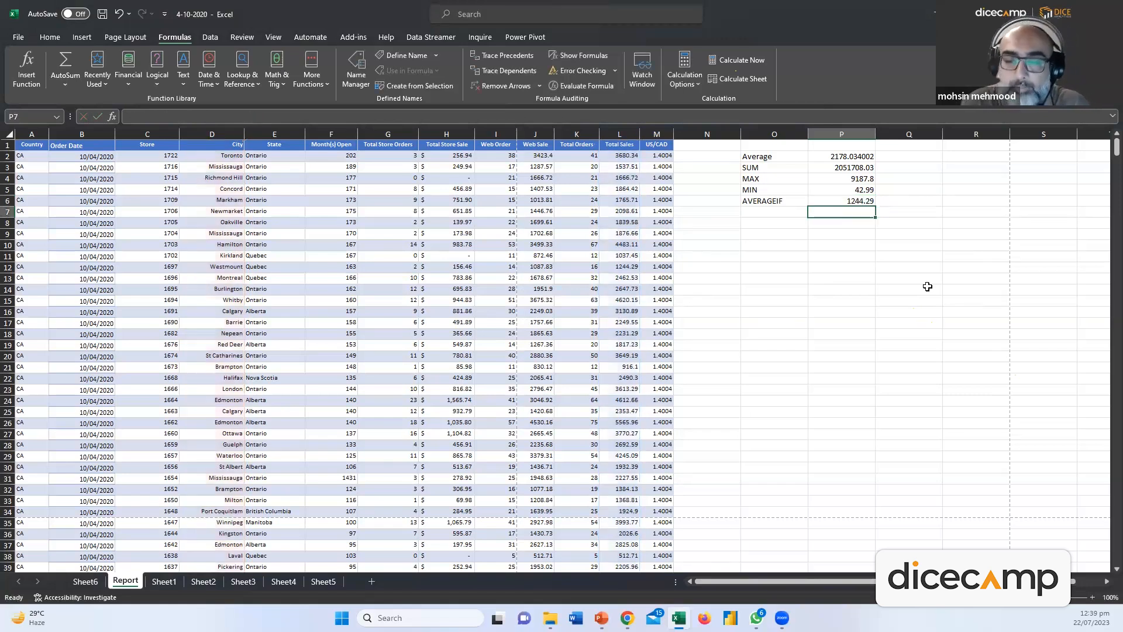
Relabel O6 as 'AVERAGEIFS'
click(837, 201)
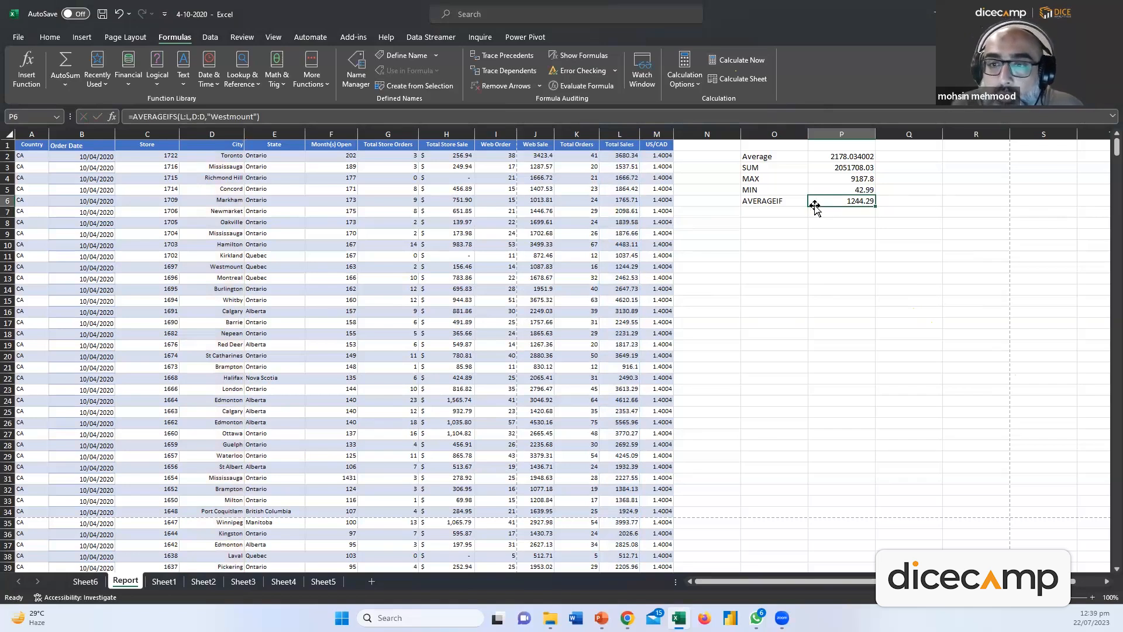
double_click(826, 202)
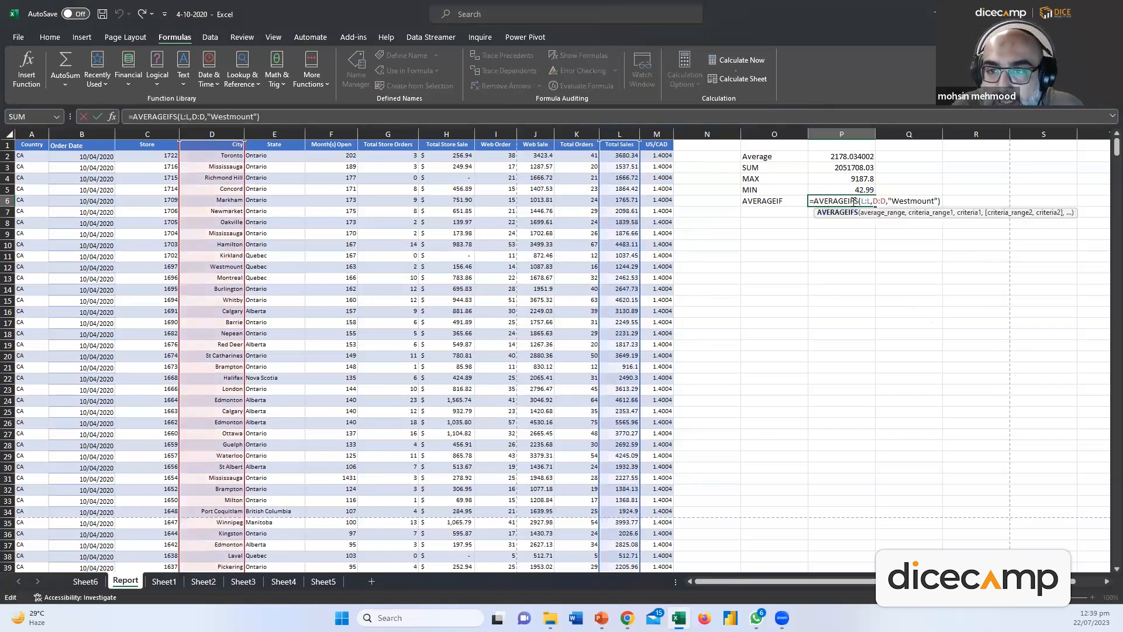
click(798, 202)
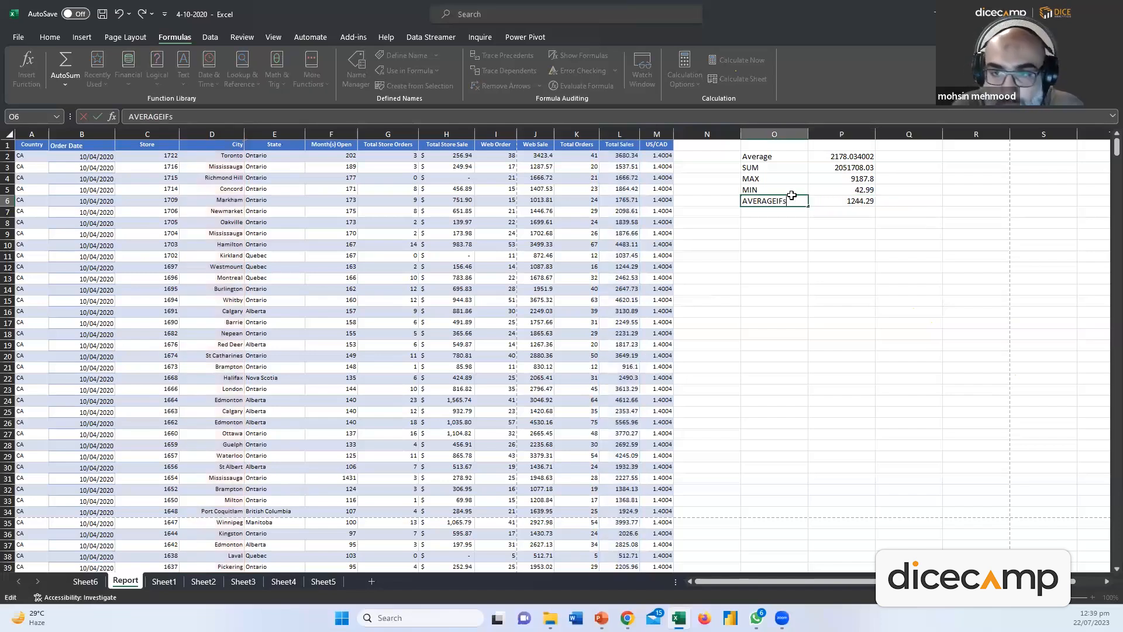
text(AVERAGEIFS)
key(Return)
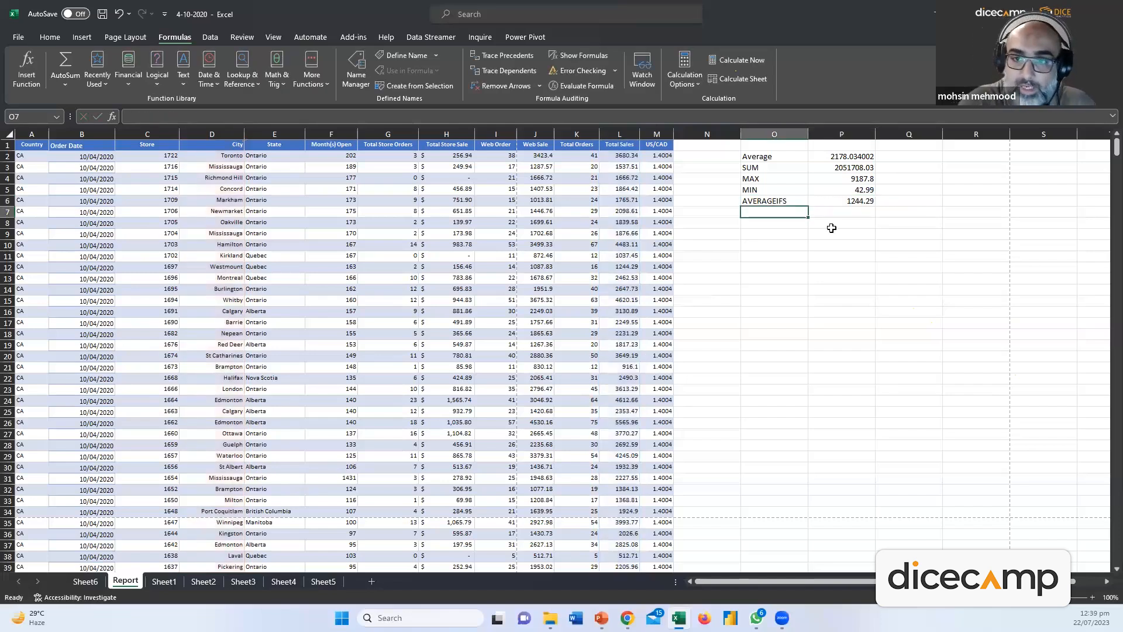
Change P6's criterion from "Westmount" to "Toronto", giving 2807.475
double_click(831, 202)
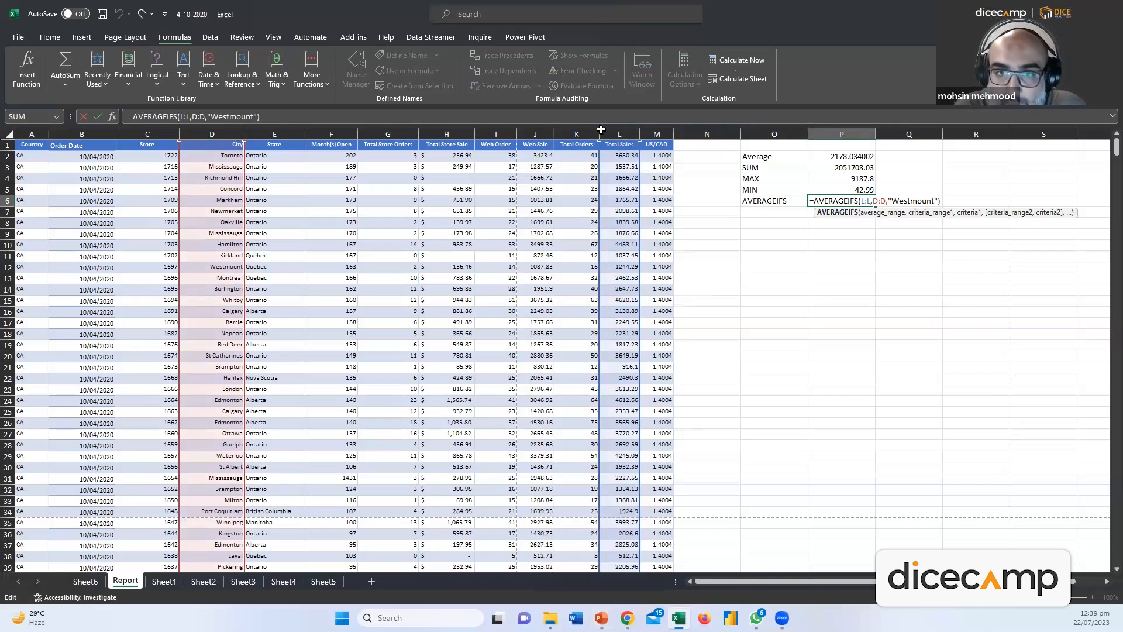
click(600, 130)
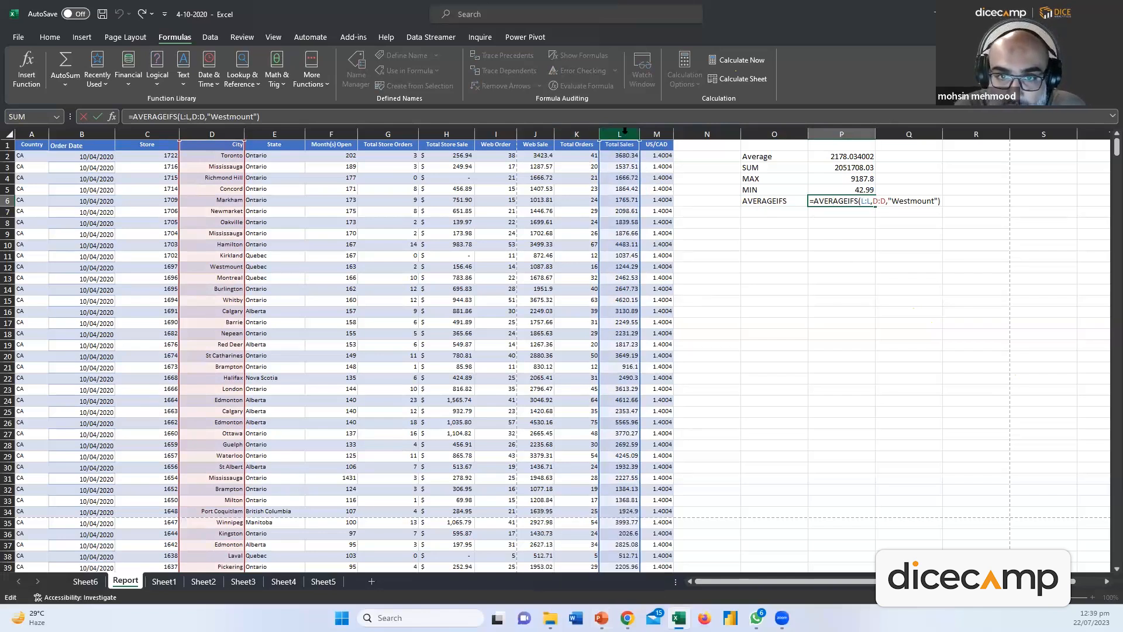
double_click(822, 200)
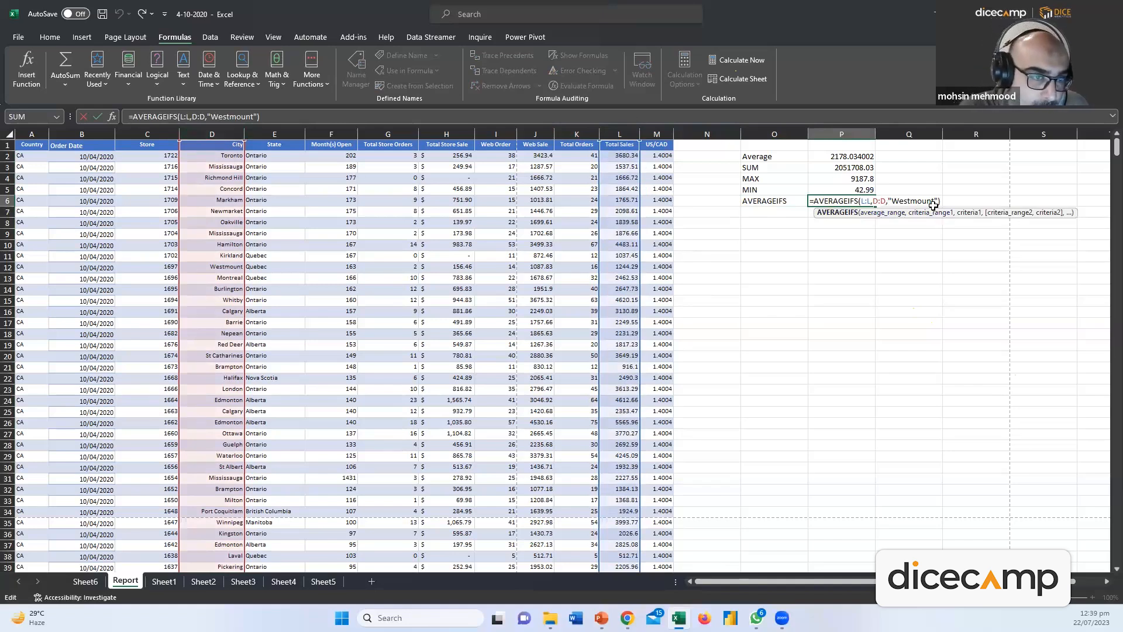
click(219, 267)
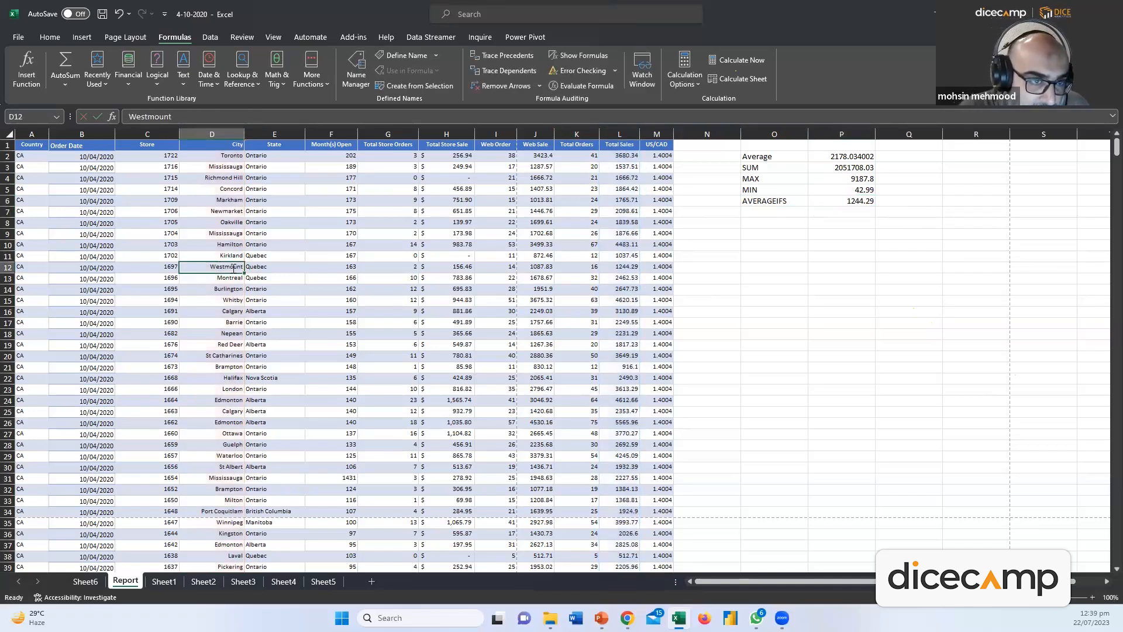
click(866, 200)
double_click(868, 201)
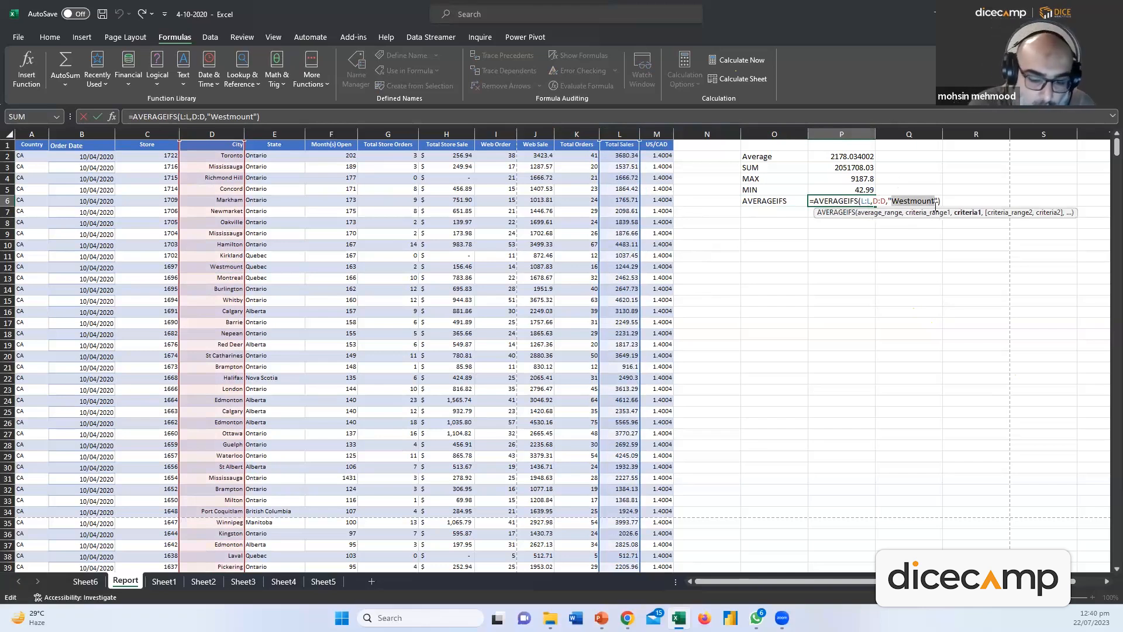
text(Trono)
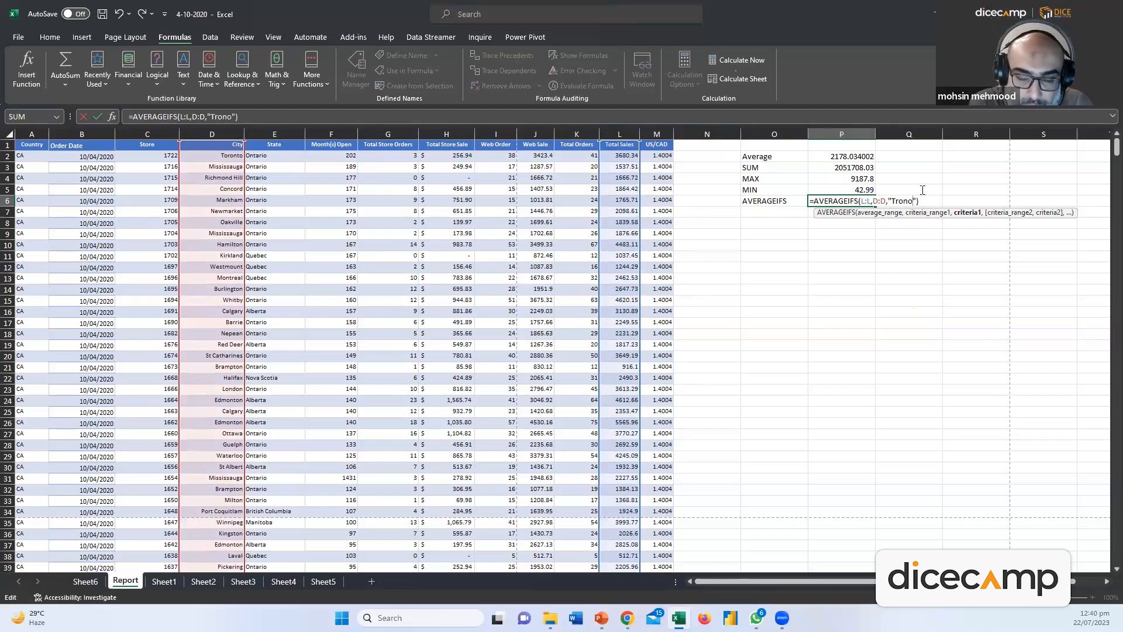
key(BackSpace)
key(BackSpace)
text(oronto)
key(Return)
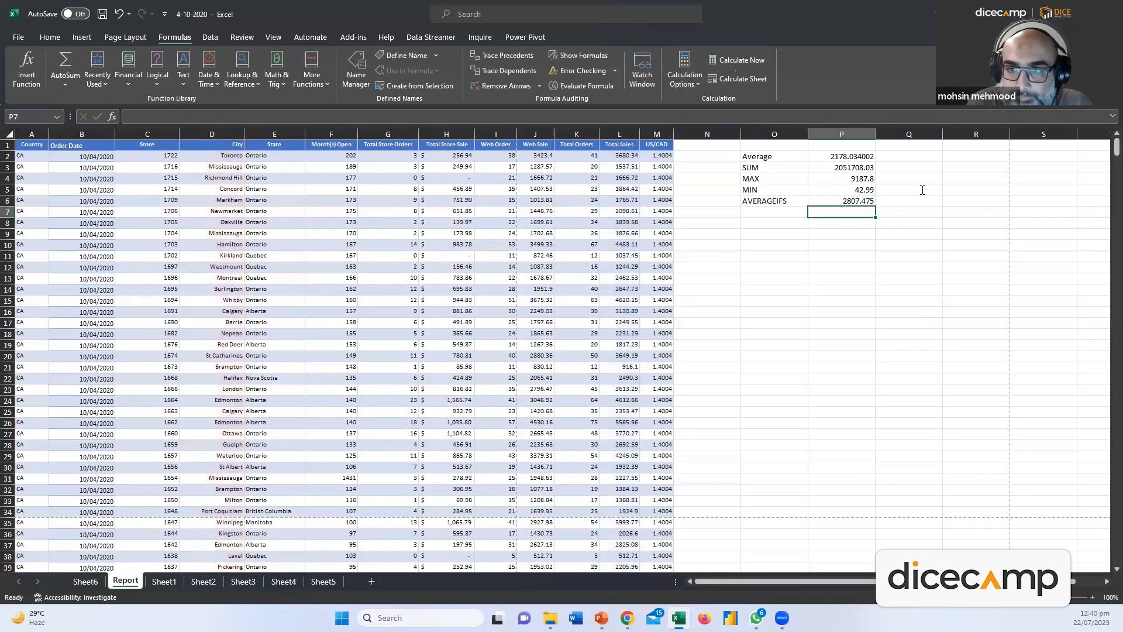
key(Up)
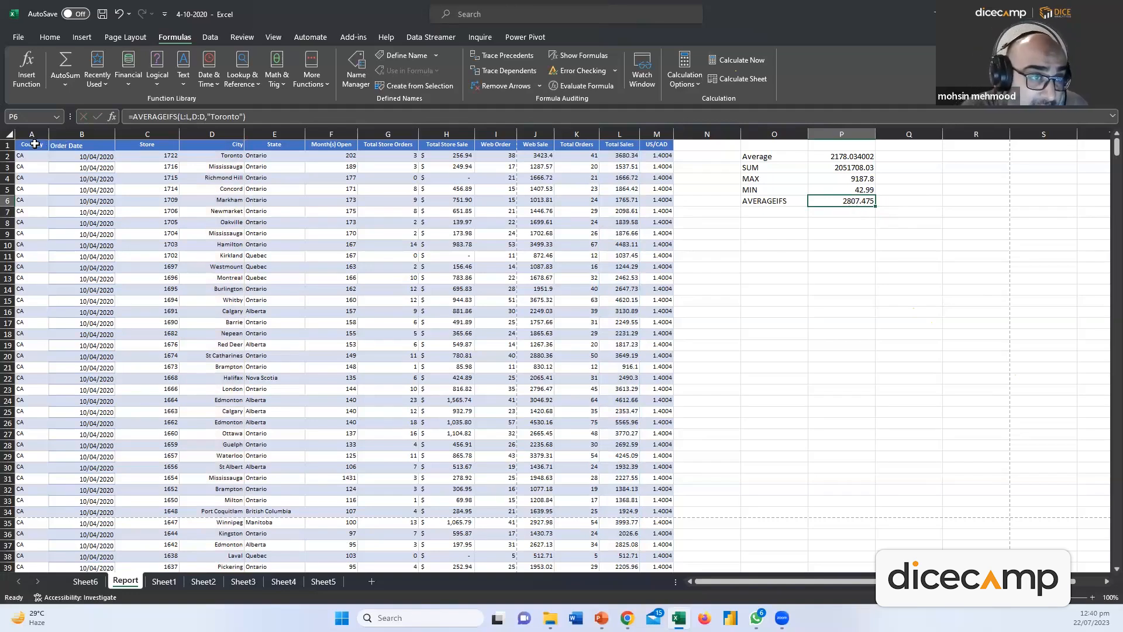
Turn on filtering for the header row and filter City to Toronto only
drag(36, 144, 650, 150)
click(50, 37)
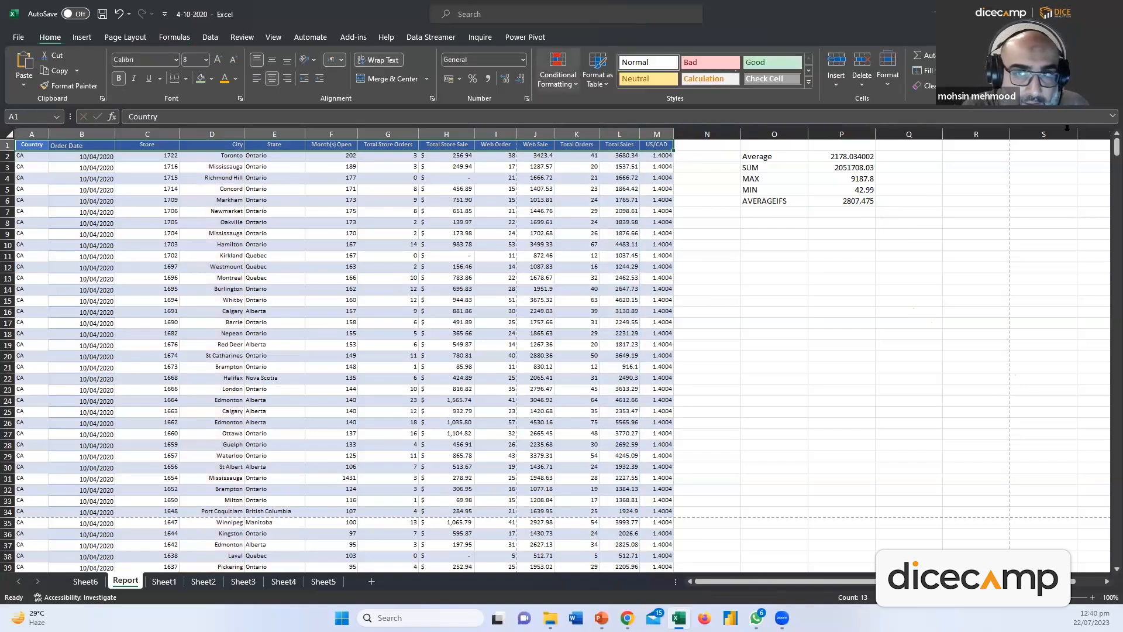
click(996, 79)
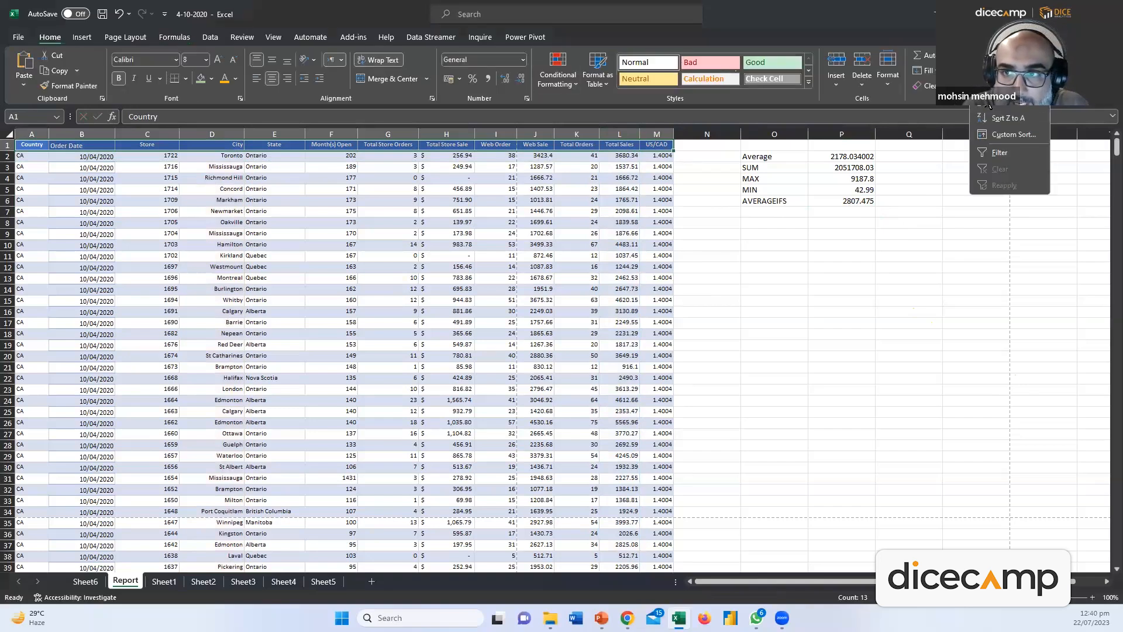
click(999, 147)
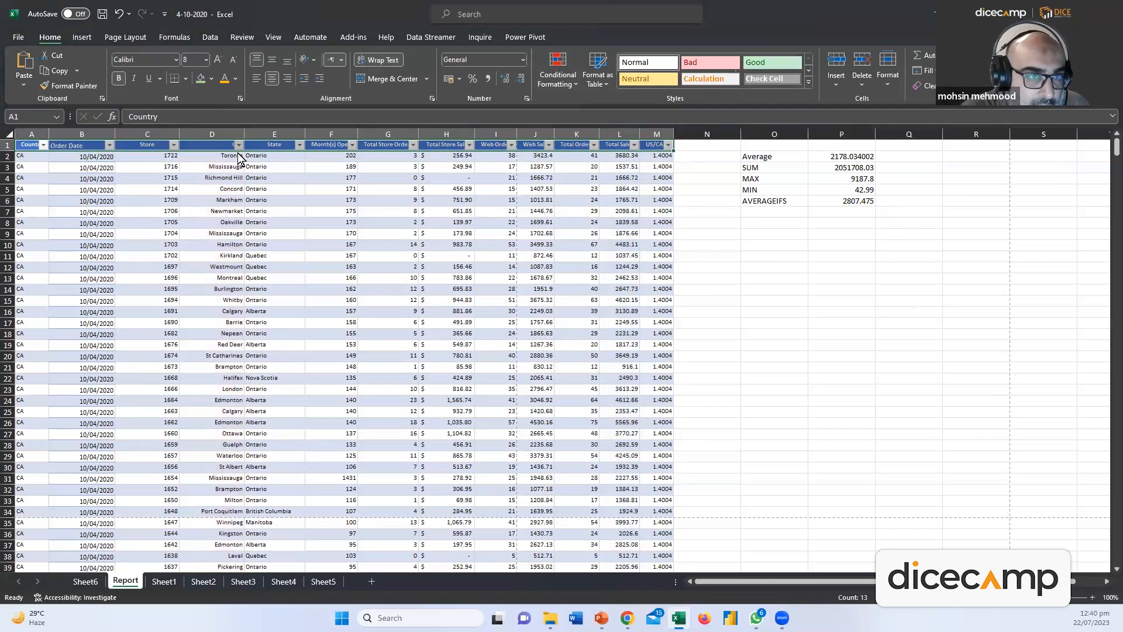
click(238, 145)
click(132, 288)
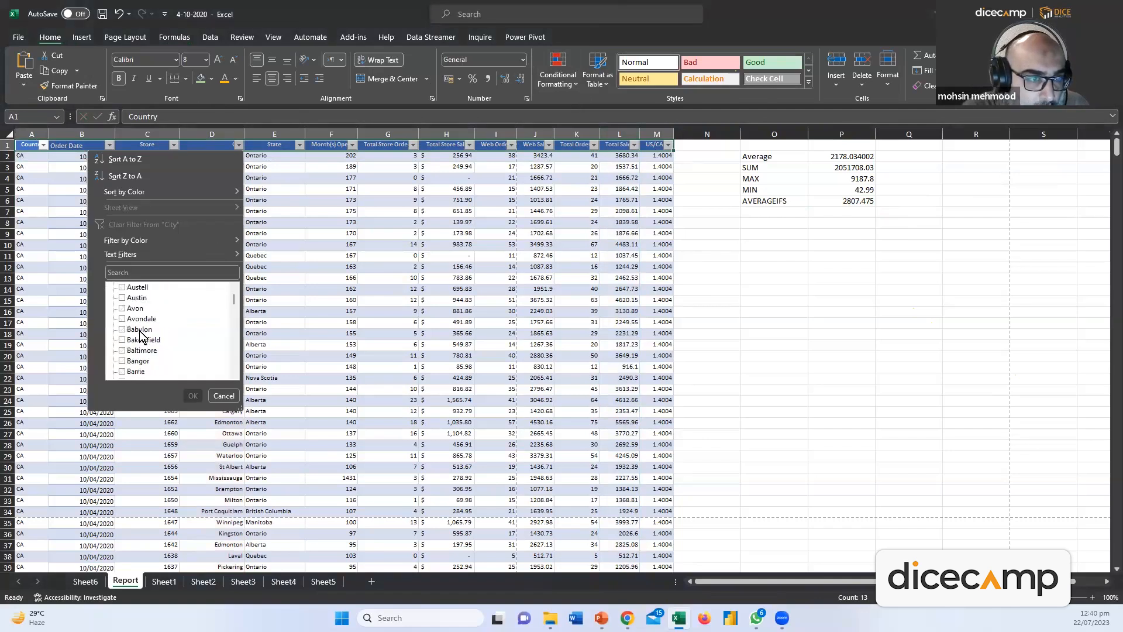
click(137, 274)
text(To)
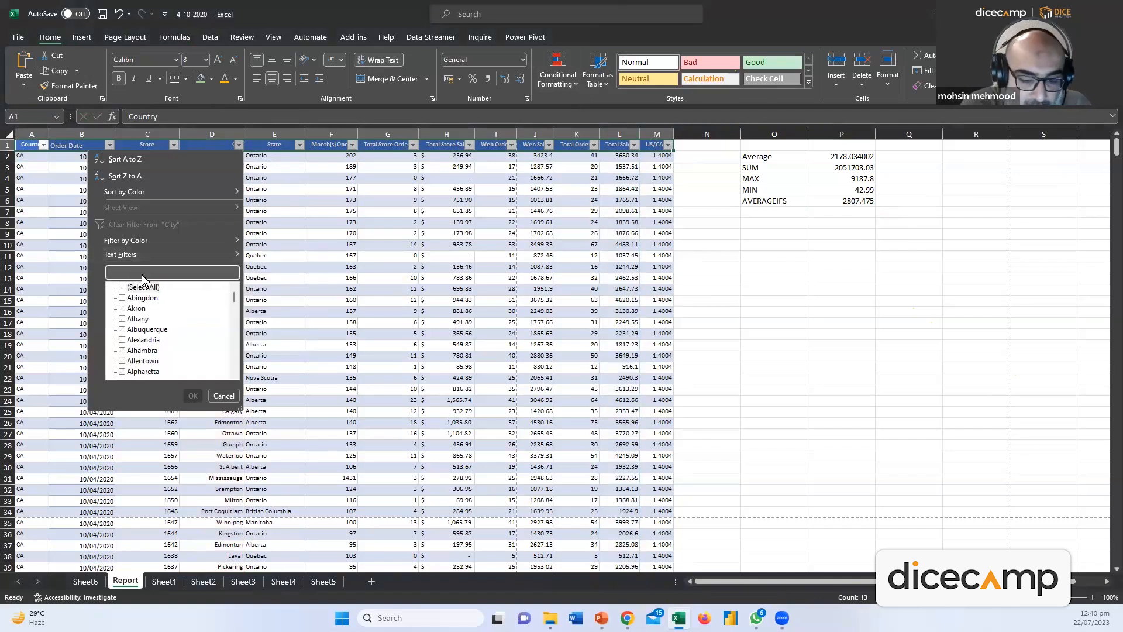
text(ro)
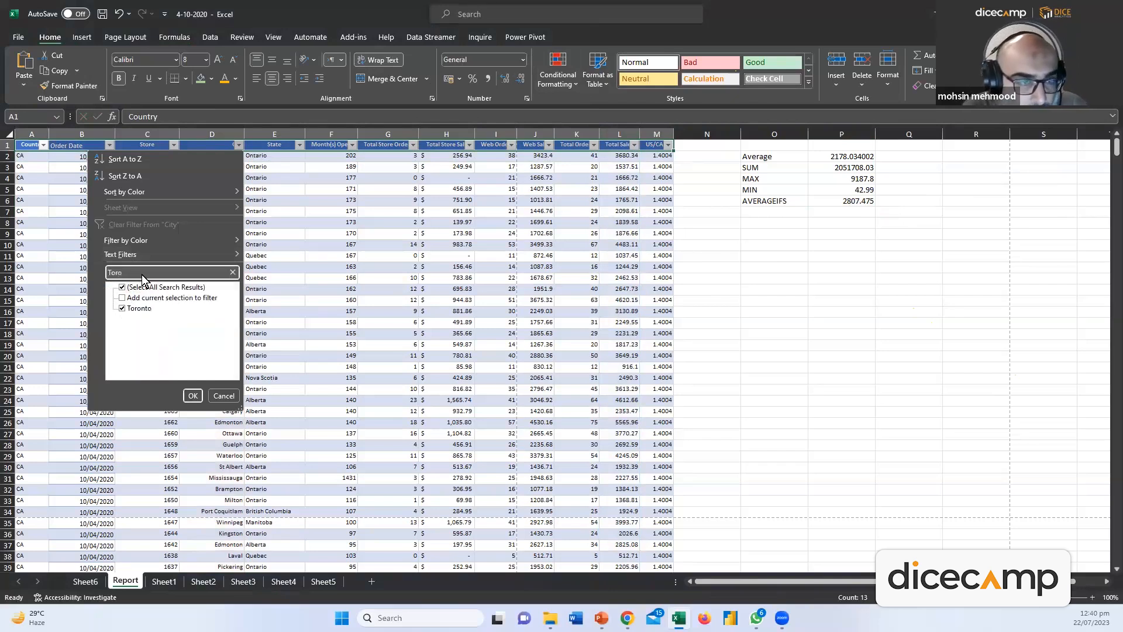
click(121, 308)
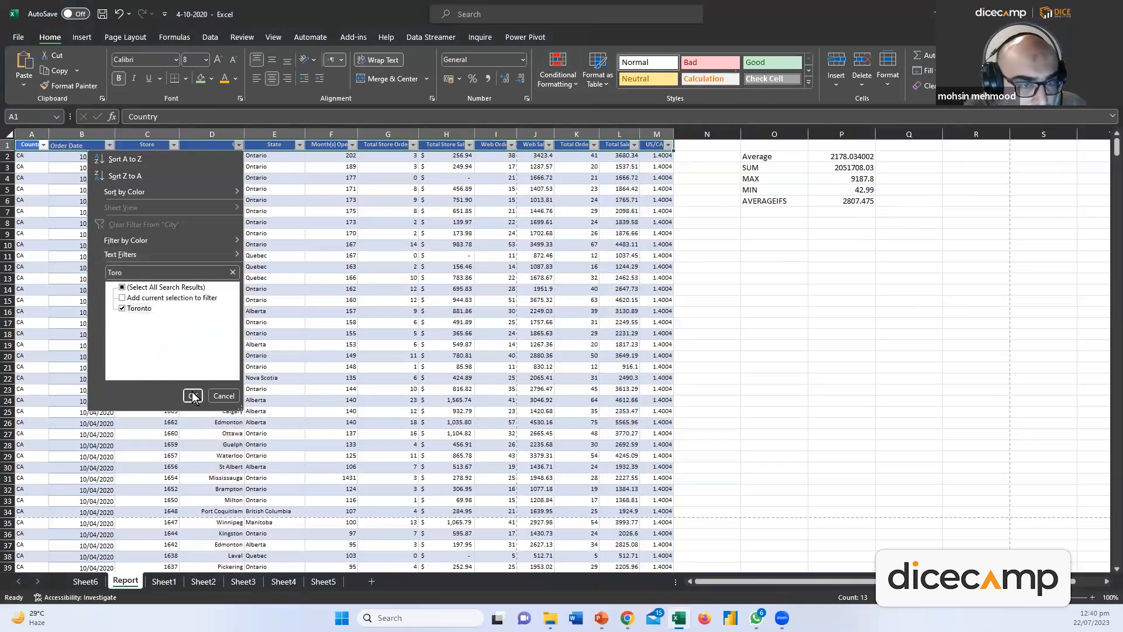
click(193, 396)
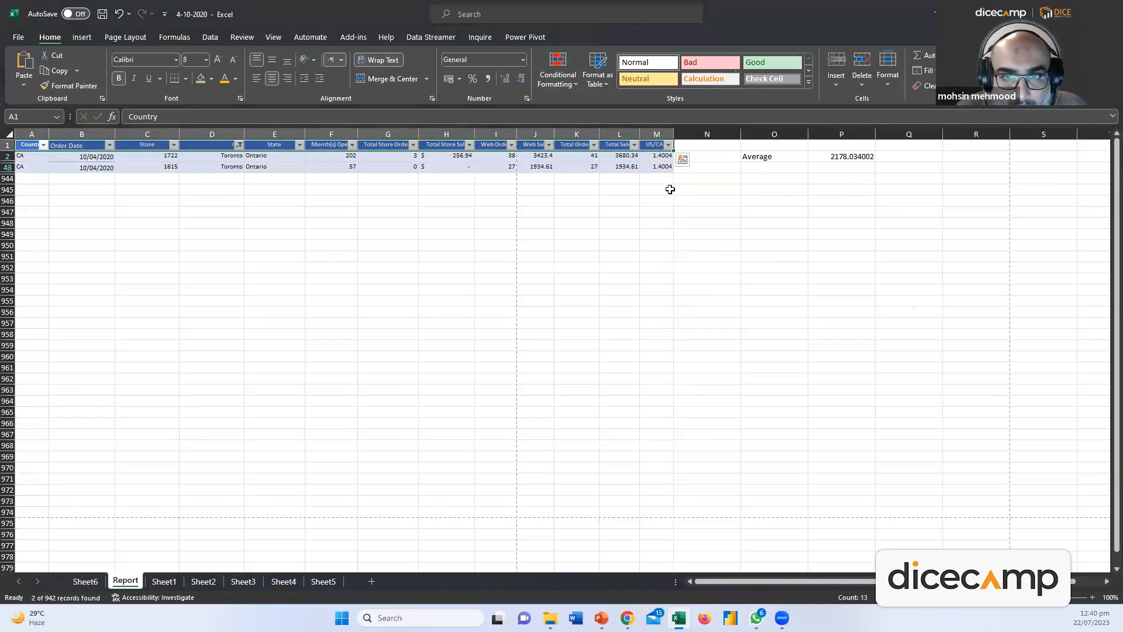
Select the two Toronto Total Sales values to confirm their 2807.475 average
drag(622, 157, 622, 164)
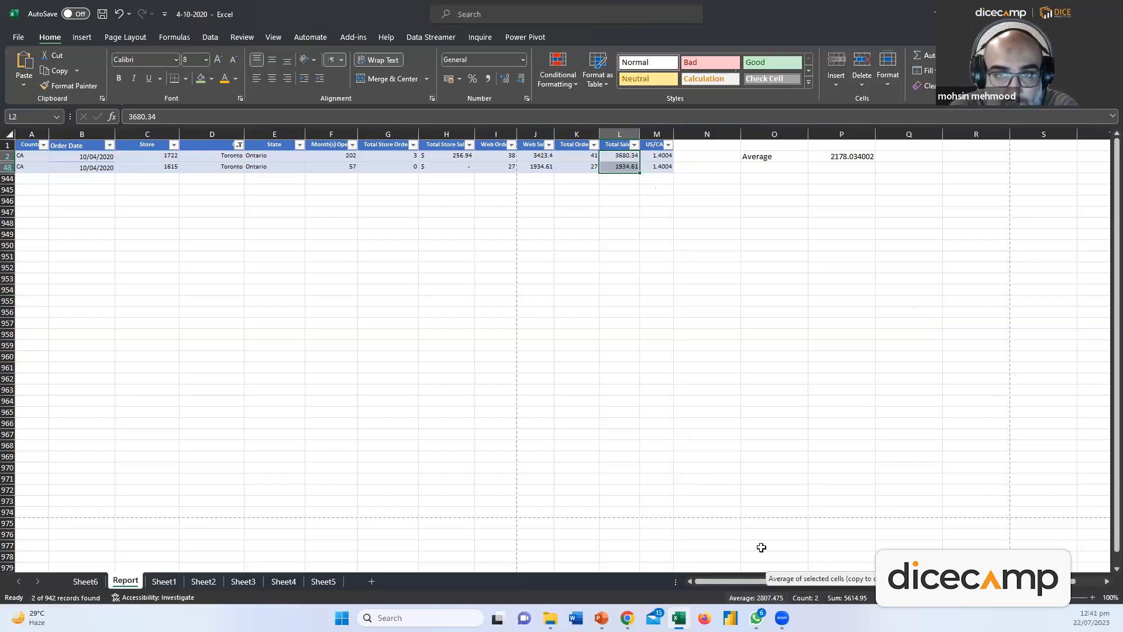
click(700, 257)
click(238, 145)
click(212, 146)
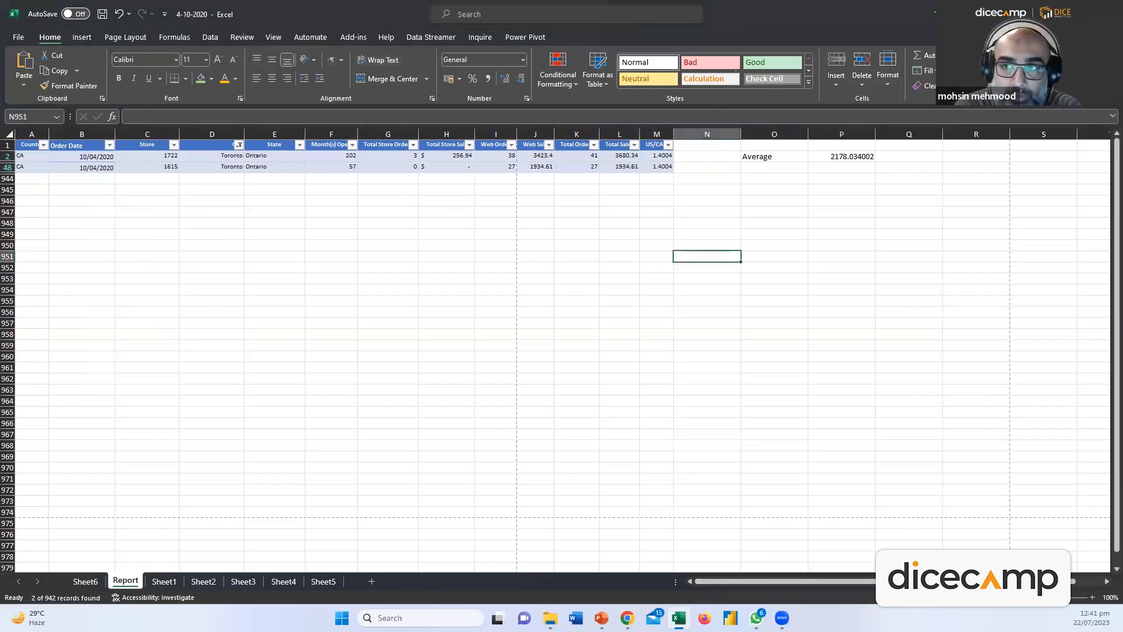
click(988, 73)
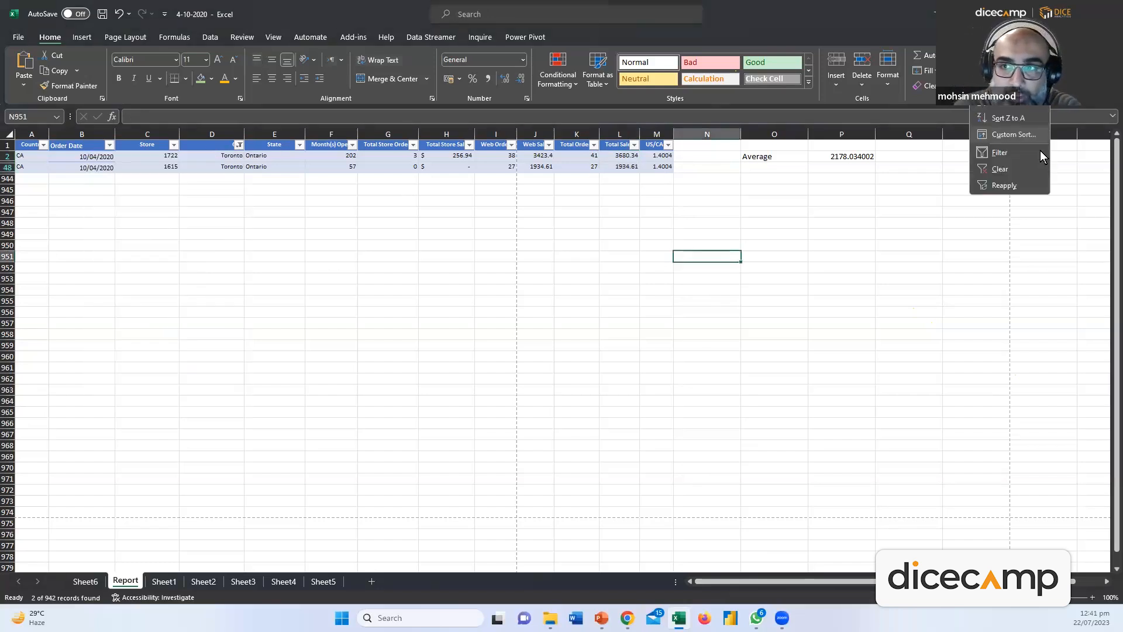
Clear the Toronto filter and confirm P6's =AVERAGEIFS(L:L,D:D,"Toronto") still returns 2807.475
click(1012, 169)
click(851, 203)
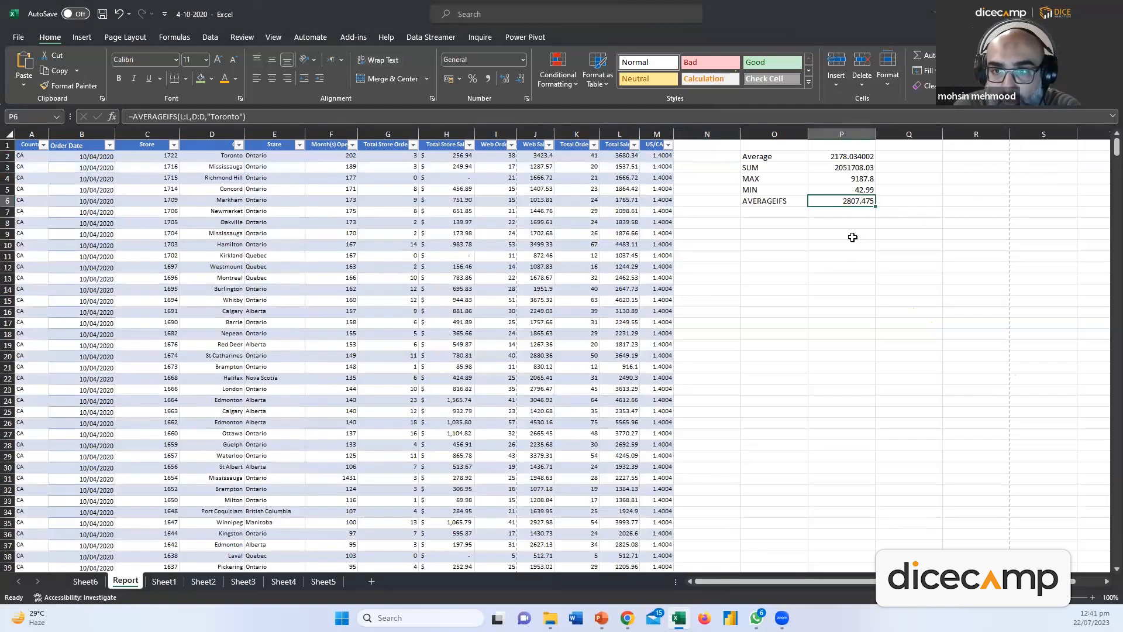
double_click(850, 202)
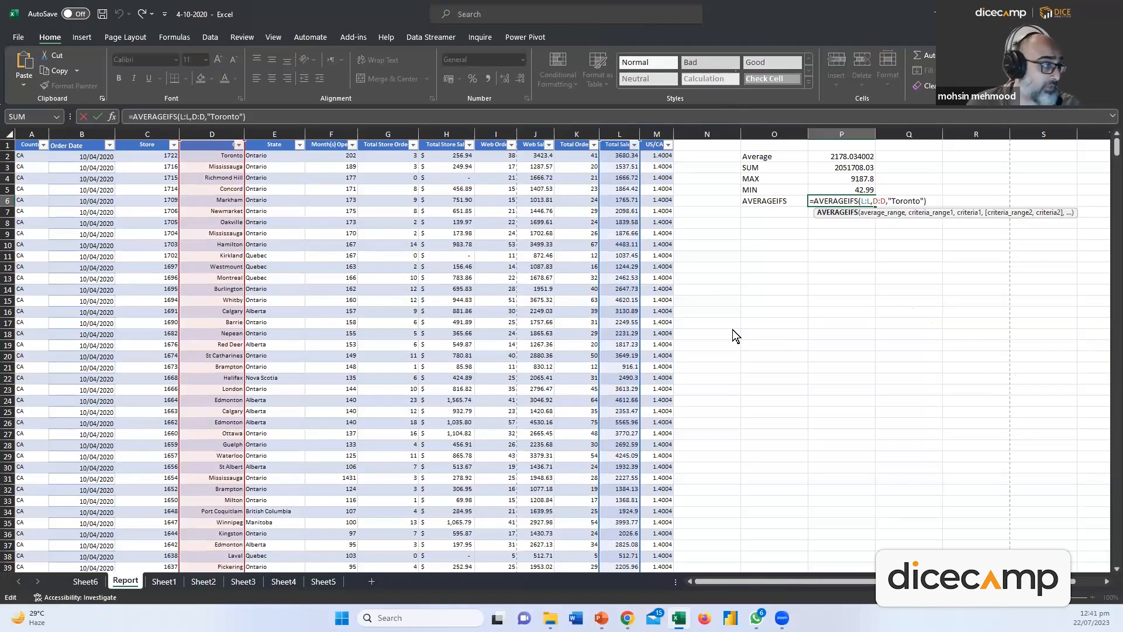
key(ctrl+Return)
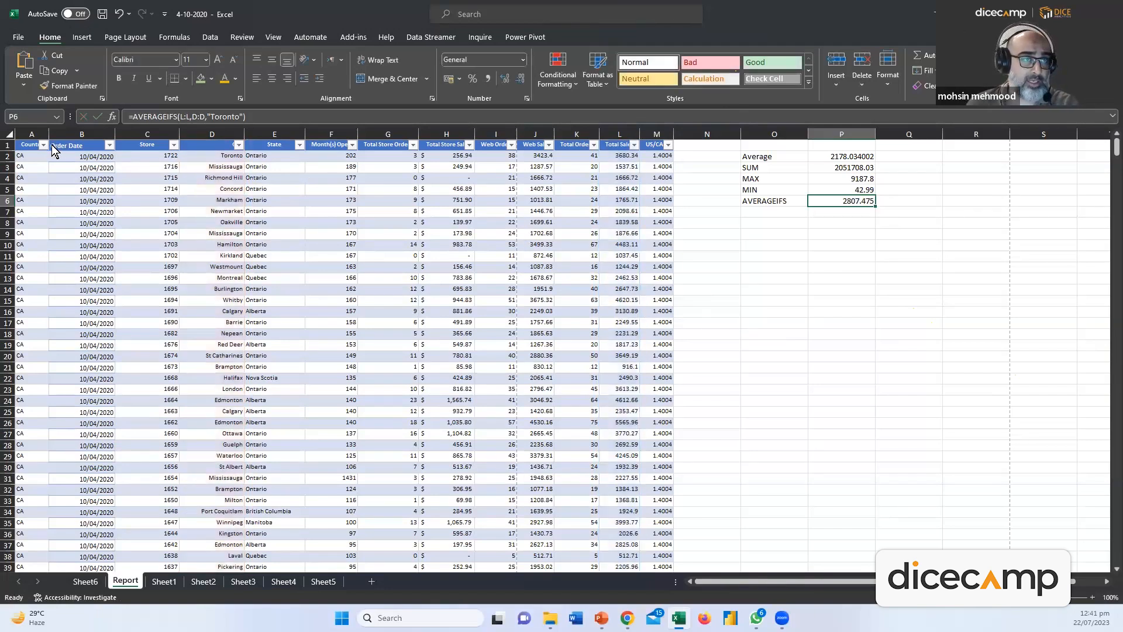
drag(32, 145, 663, 147)
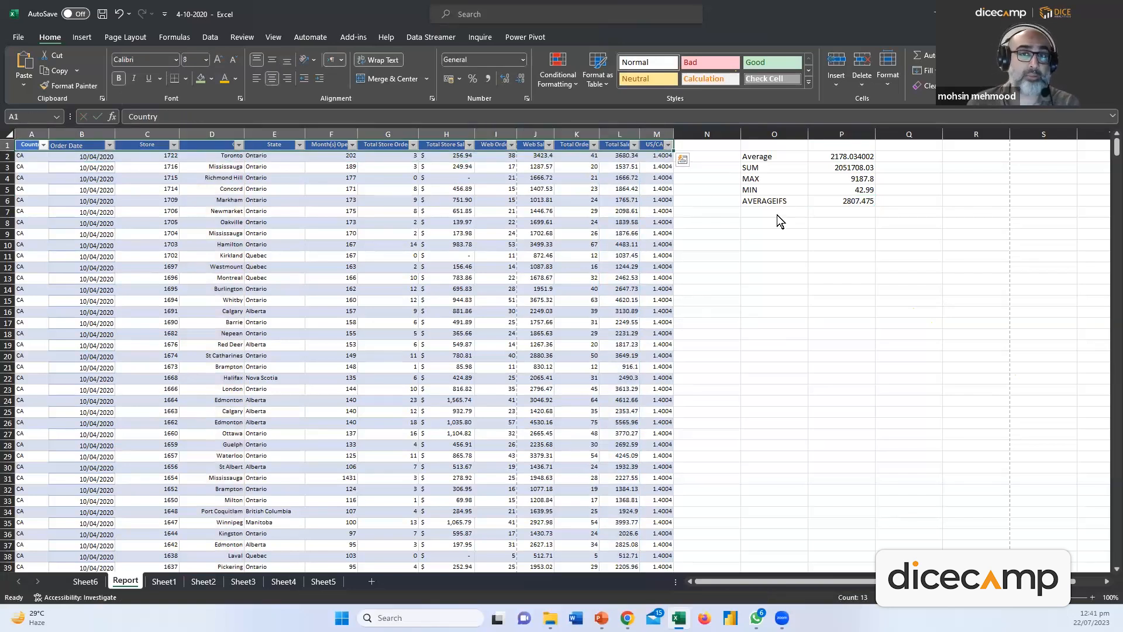
click(998, 101)
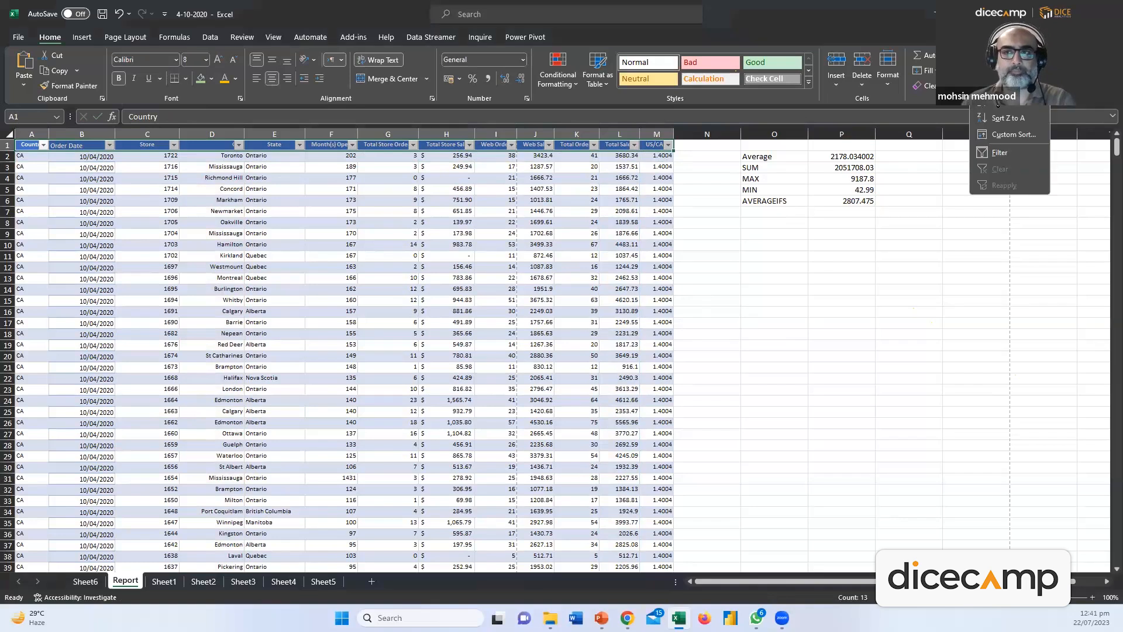
click(999, 151)
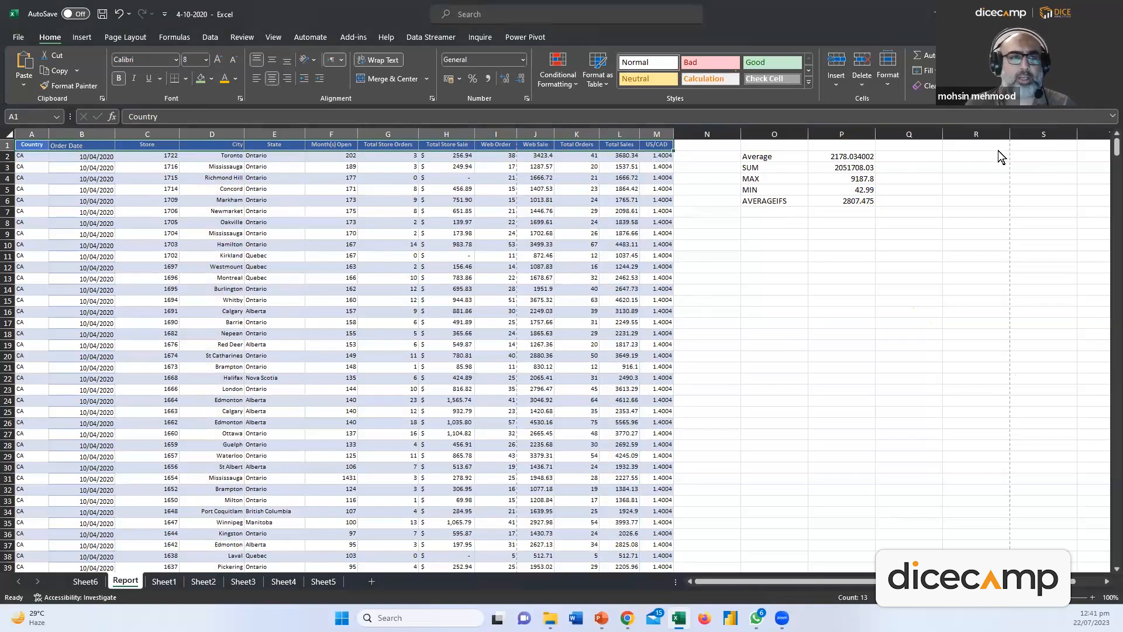
click(496, 233)
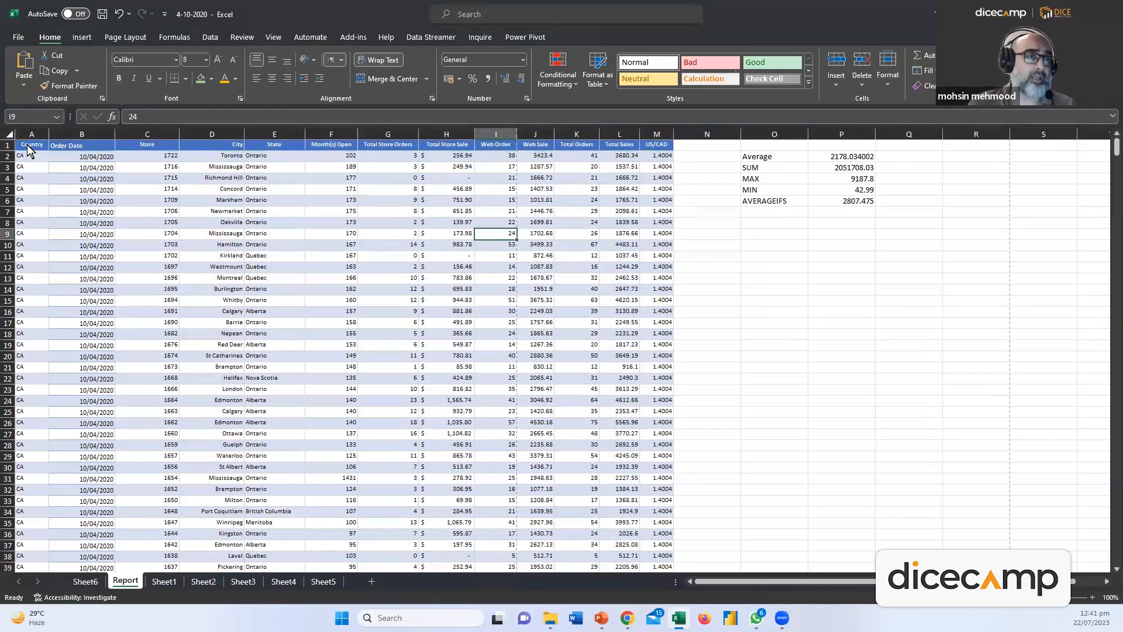
click(28, 148)
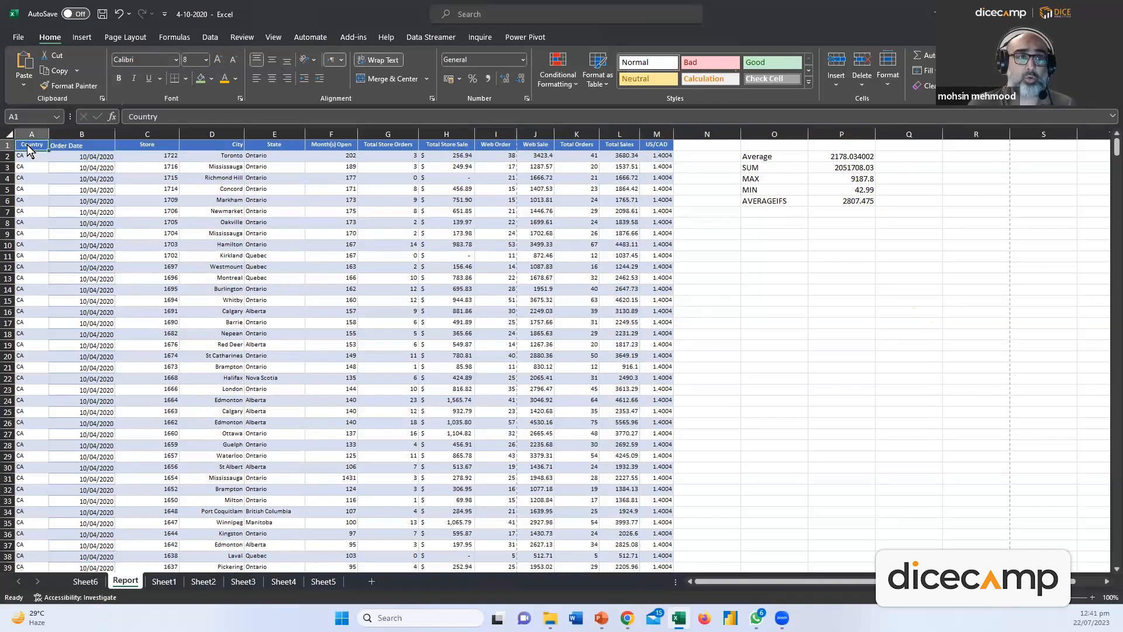
click(95, 179)
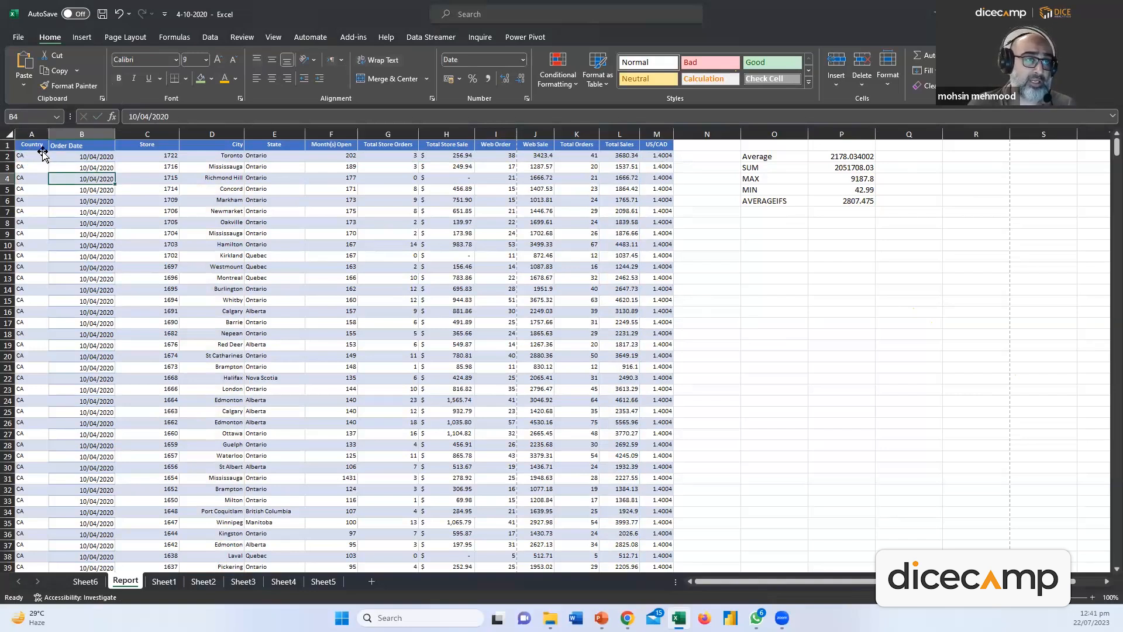
drag(41, 148, 657, 146)
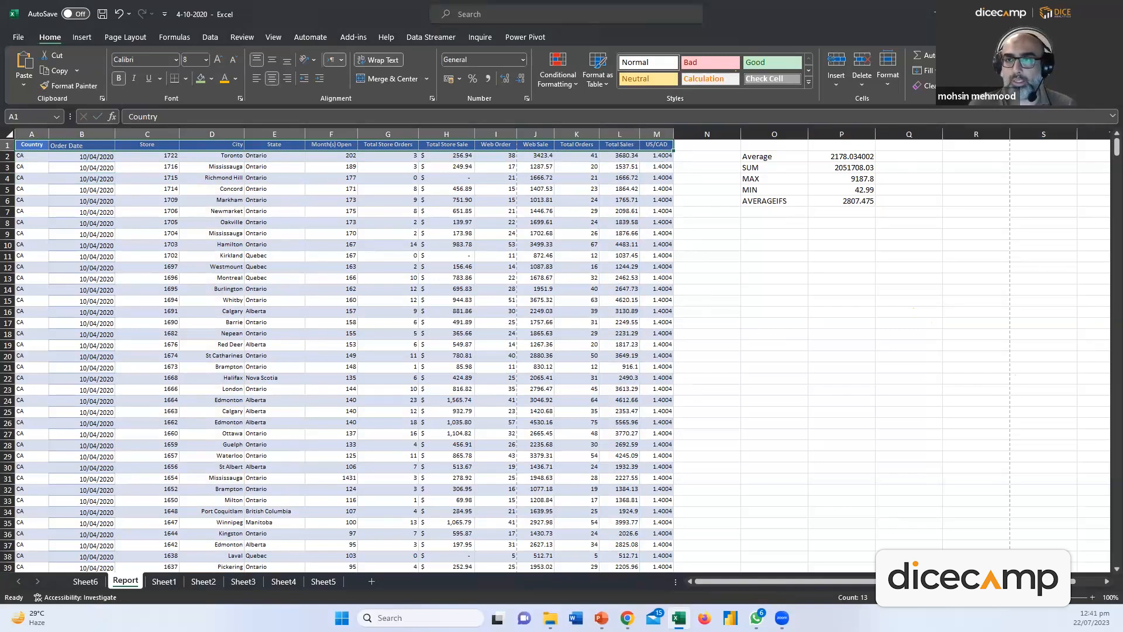
click(1015, 76)
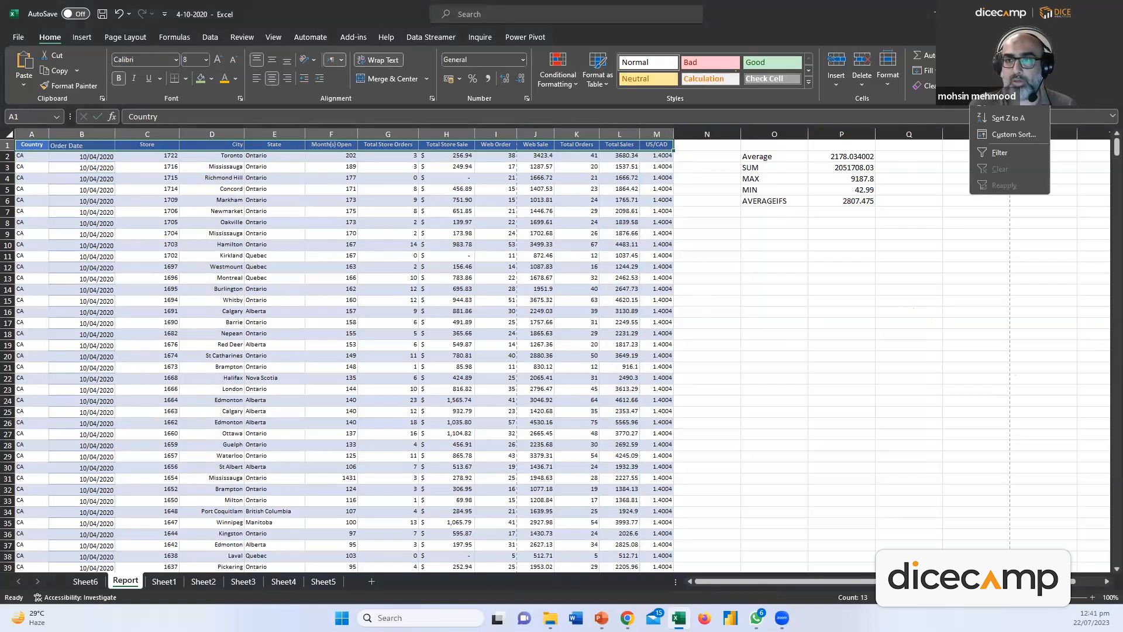
click(999, 152)
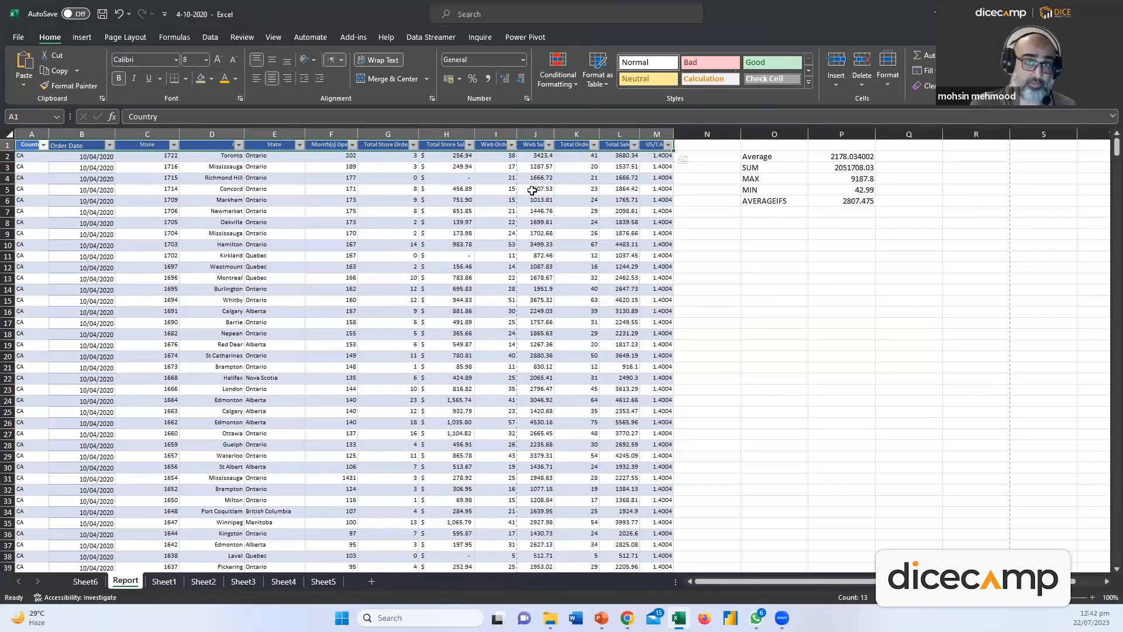
Filter City to Abingdon, Akron, Albany, Albuquerque and Alexandria, leaving 7 records
click(238, 146)
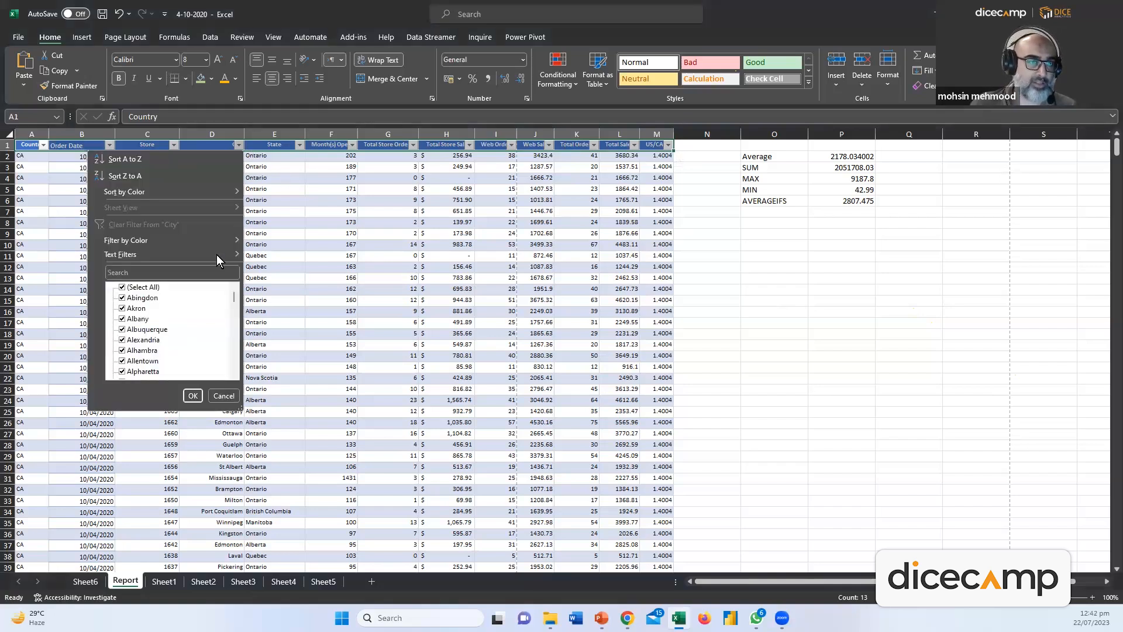
click(132, 288)
click(126, 297)
click(125, 308)
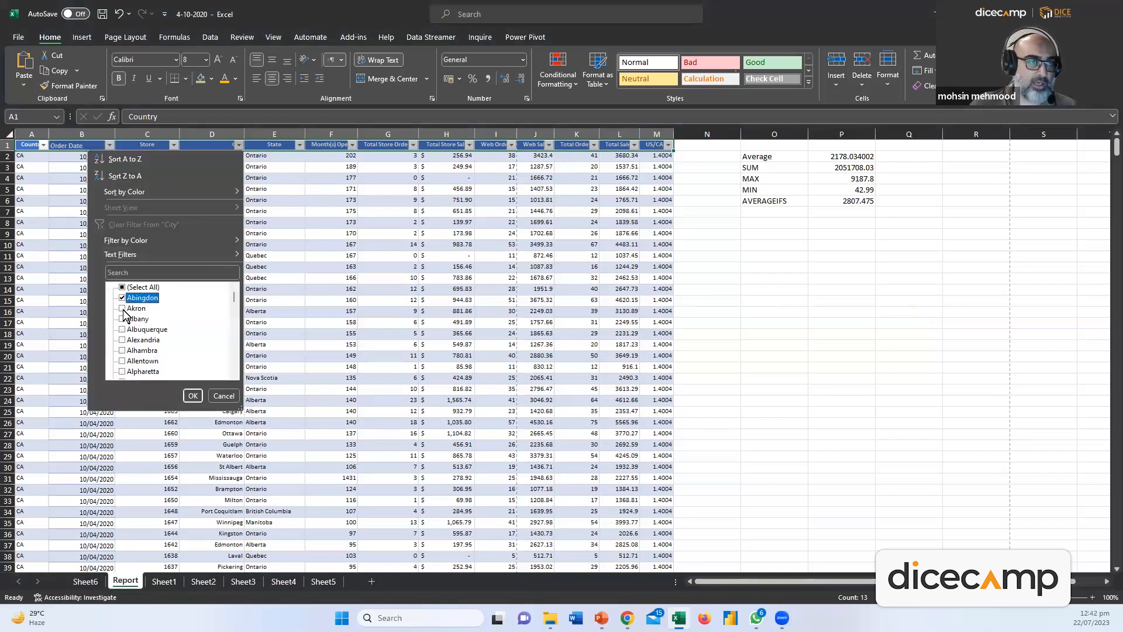
click(121, 318)
click(122, 330)
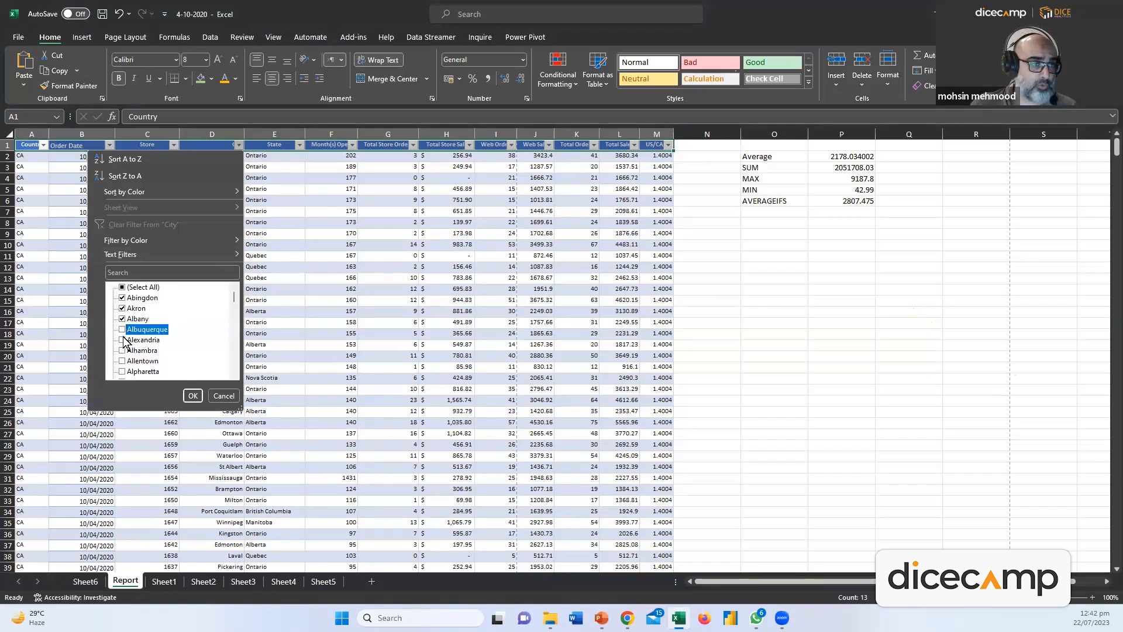
click(123, 339)
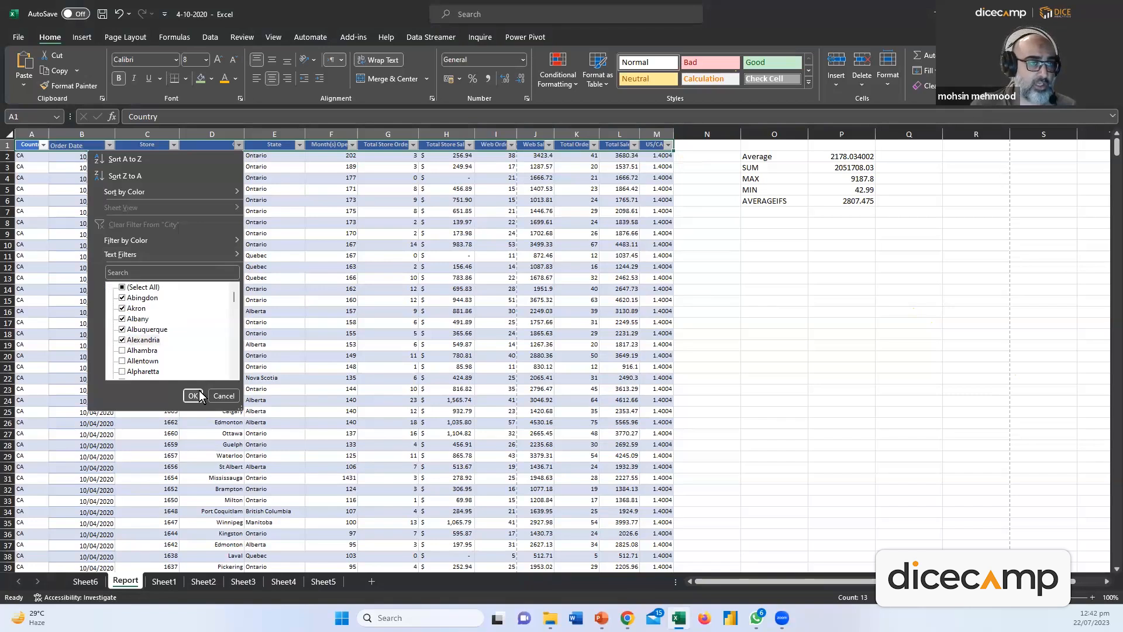
click(193, 396)
click(164, 187)
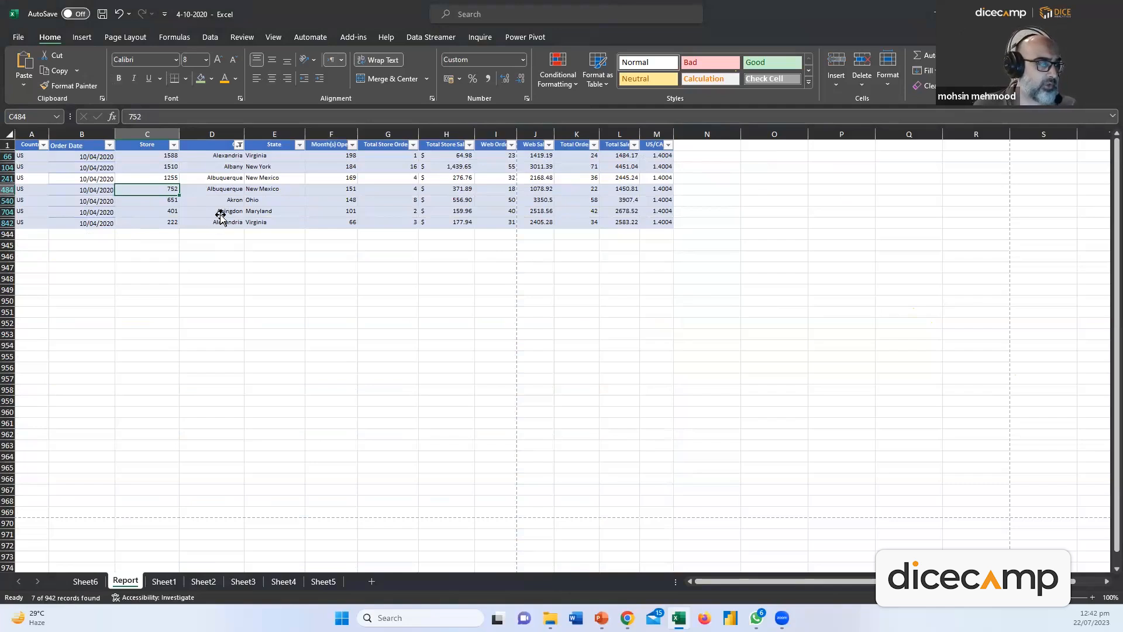
Refilter City to Albuquerque, Alexandria, Alhambra, Allentown, Amarillo, Anaheim and Ankeny, leaving 9 records
click(239, 145)
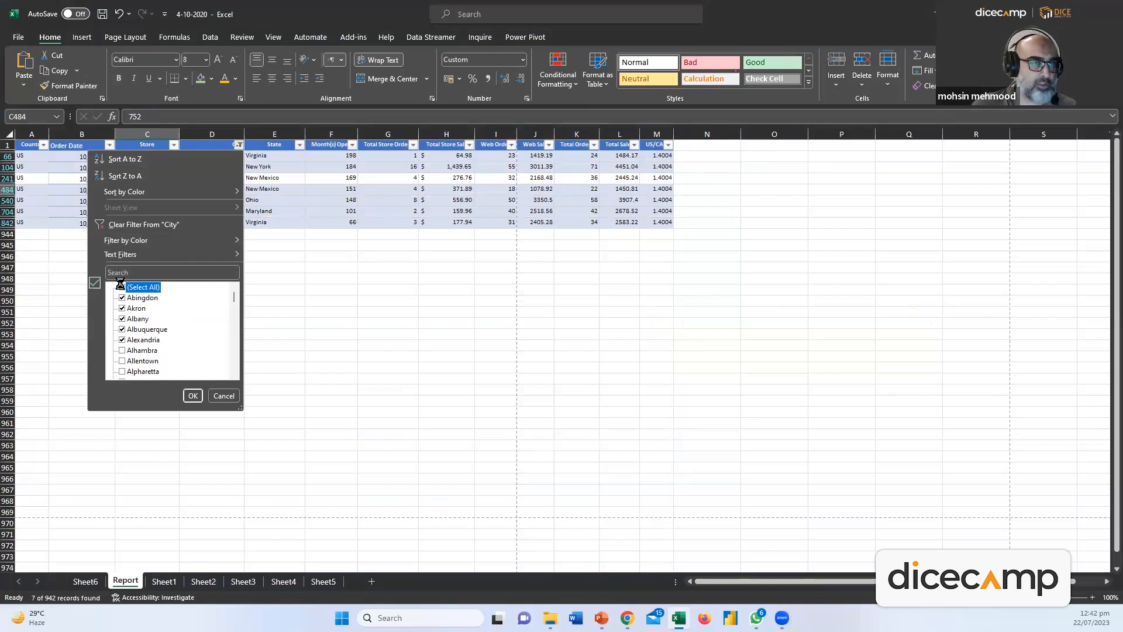
click(121, 287)
click(123, 330)
click(123, 338)
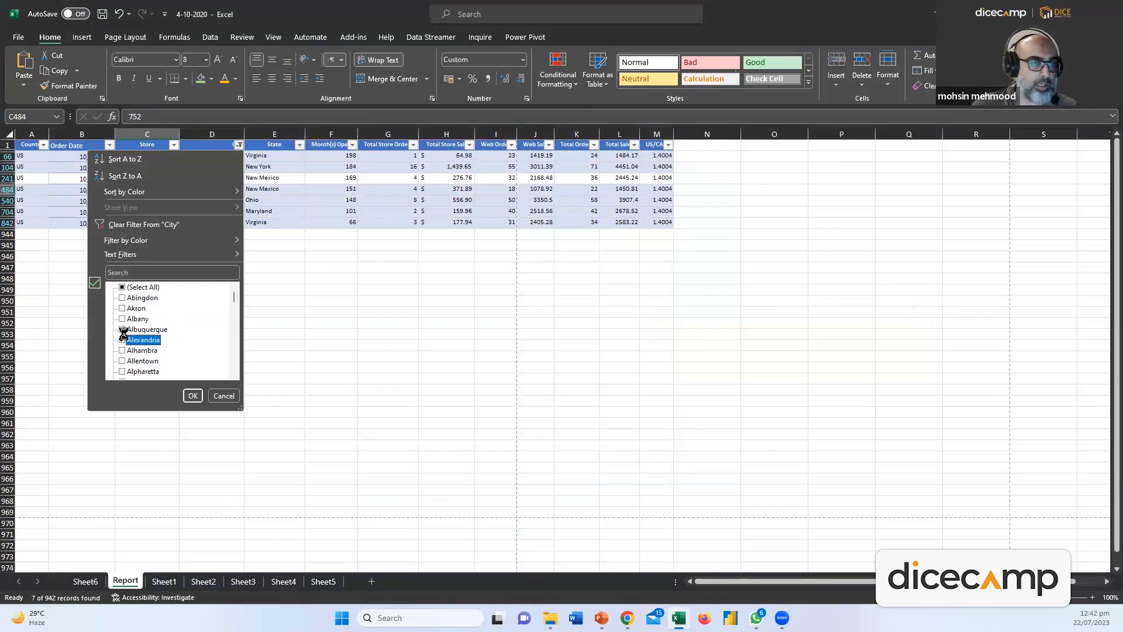
click(122, 350)
click(123, 360)
scroll(124, 351, down, 2)
click(124, 308)
click(124, 318)
click(124, 329)
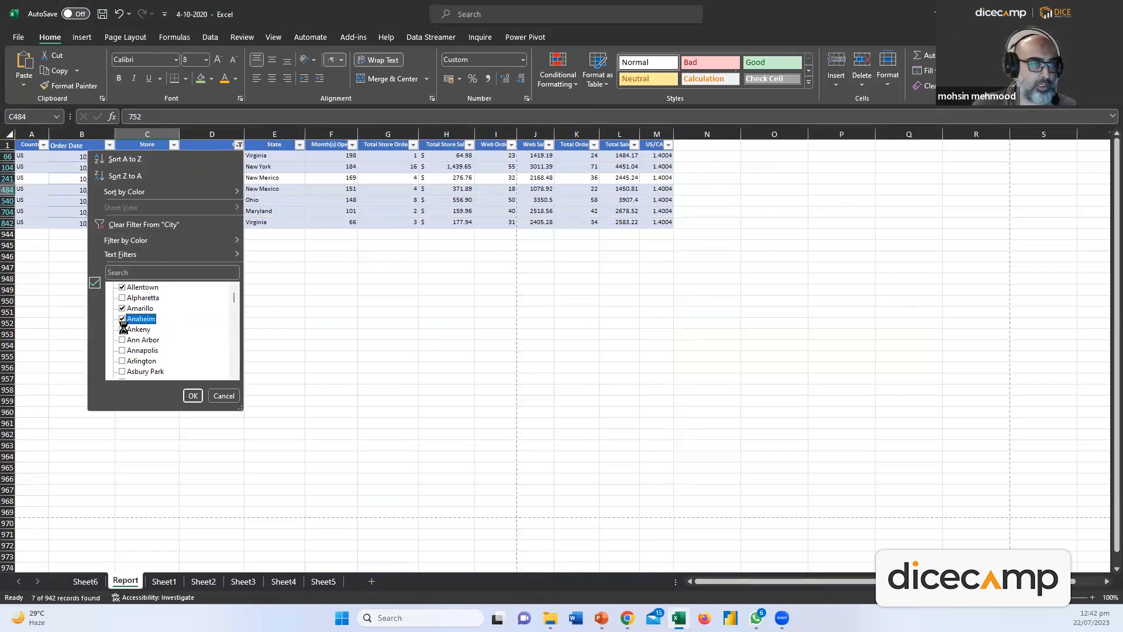
click(193, 396)
click(248, 181)
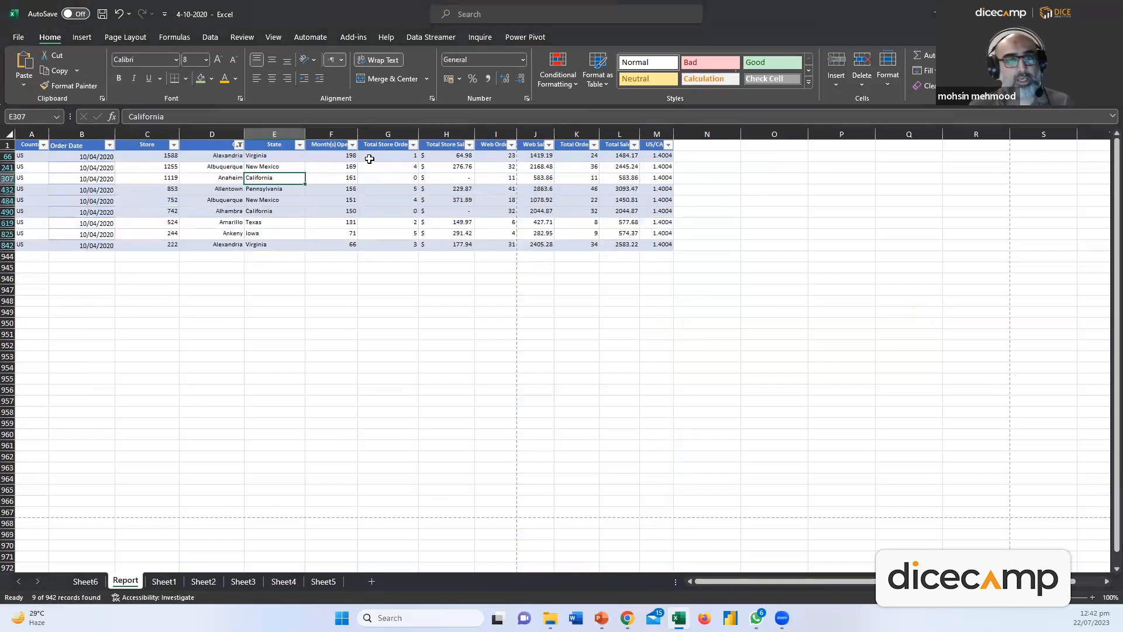
click(174, 145)
Filter the Store column to stores 853, 1119, 1255 and 1588, leaving 4 records
click(57, 287)
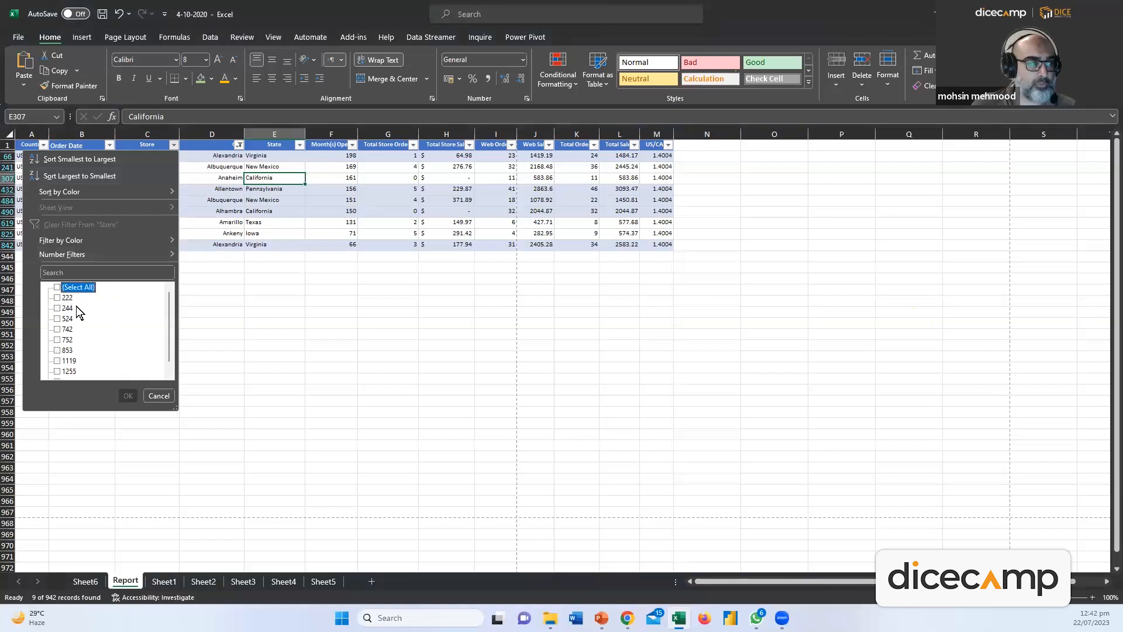
scroll(76, 316, down, 1)
click(69, 341)
click(61, 352)
click(59, 361)
click(59, 371)
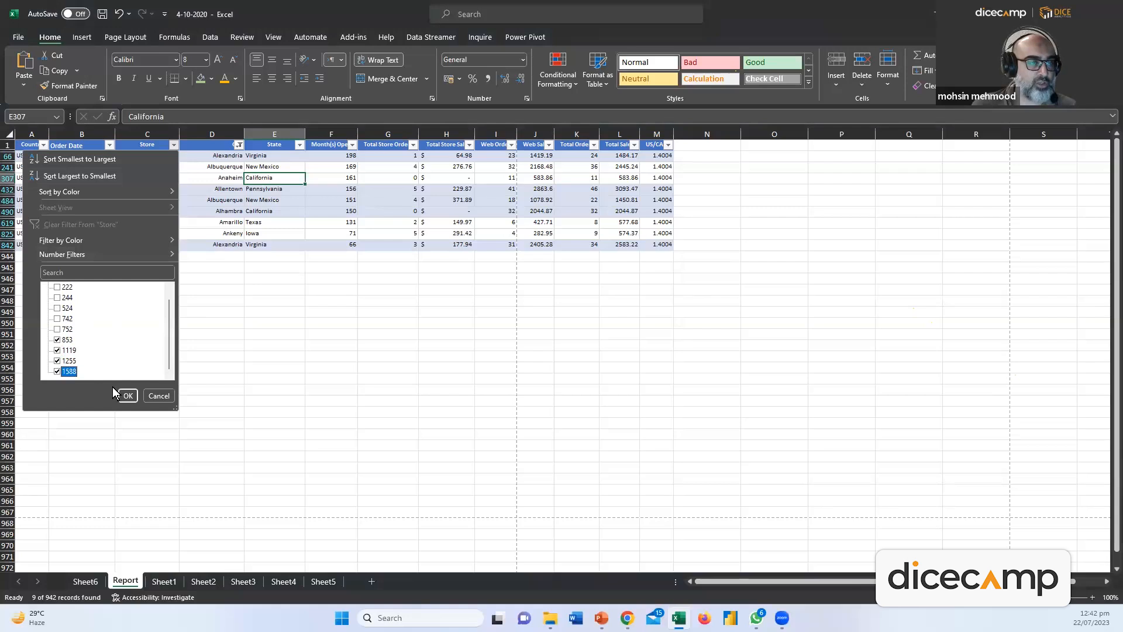
click(125, 396)
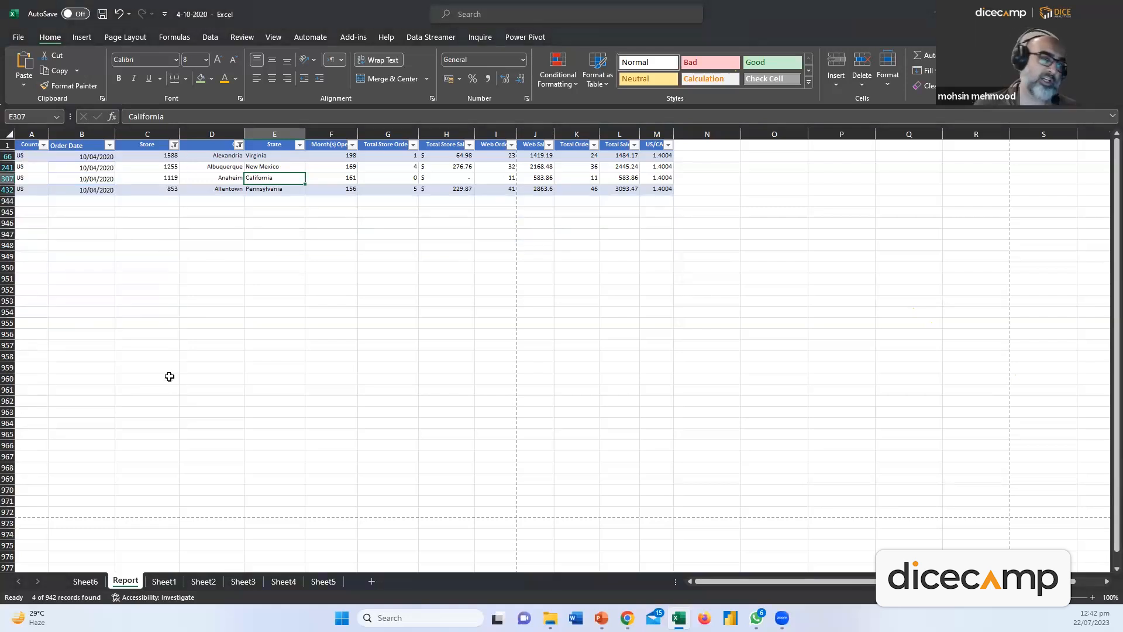
Review the four filtered rows, including the Anaheim entry and the Total Store Sale value 64.98
click(231, 136)
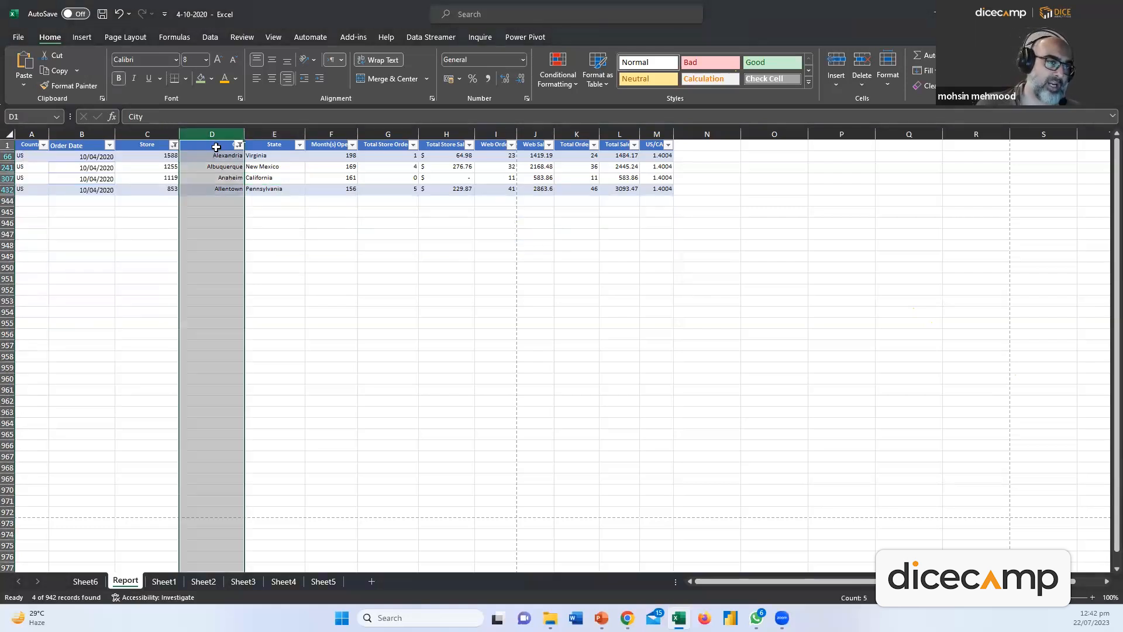
click(153, 144)
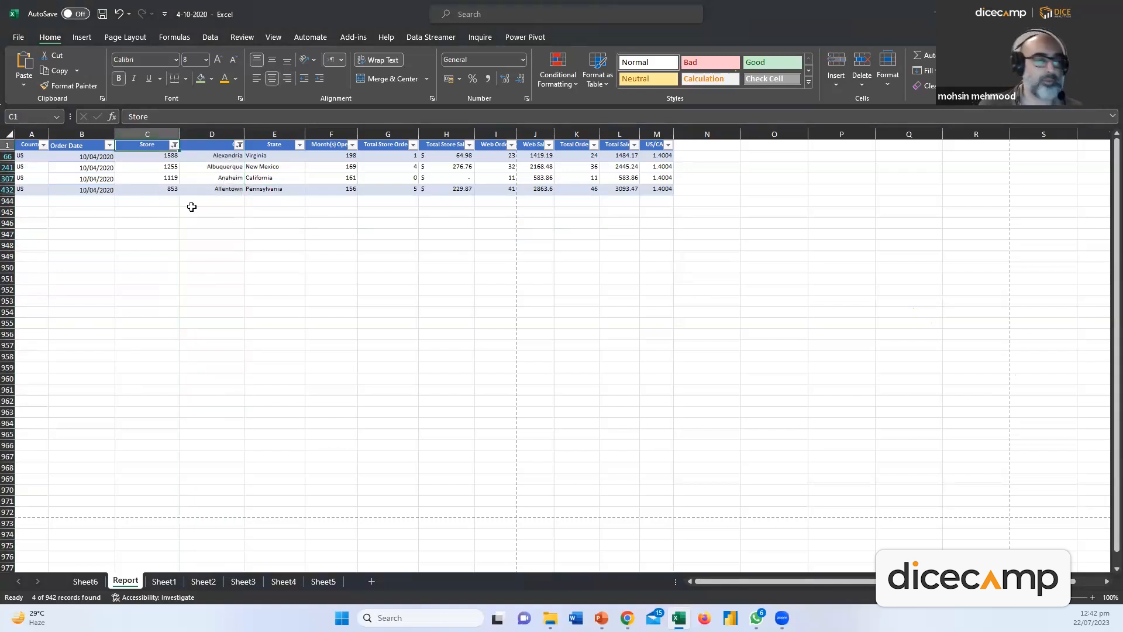
click(212, 223)
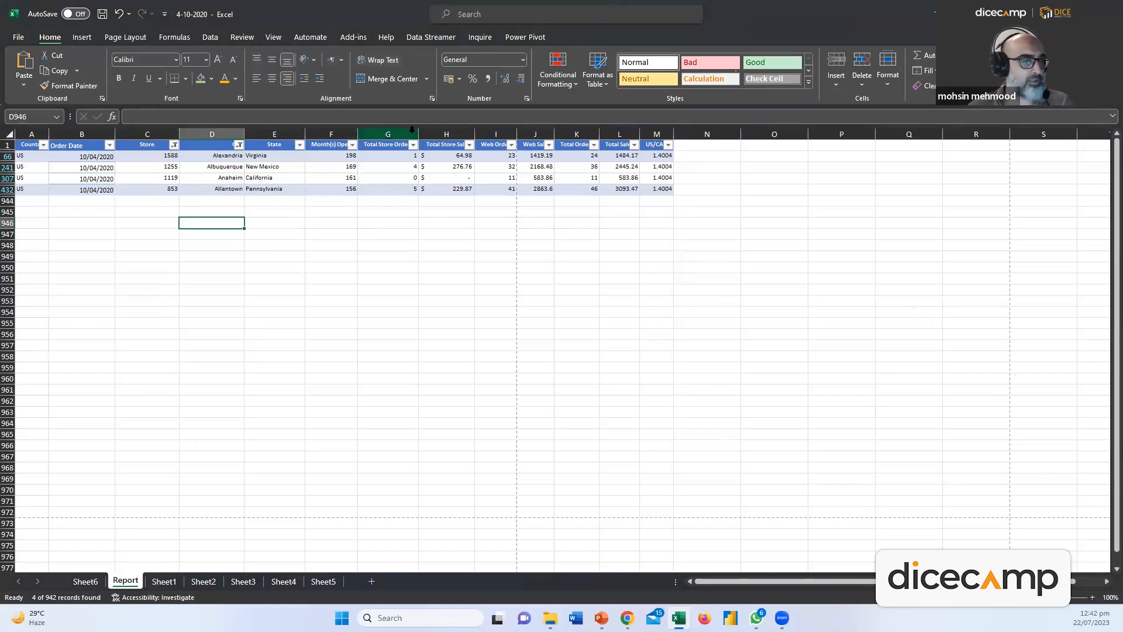
click(446, 156)
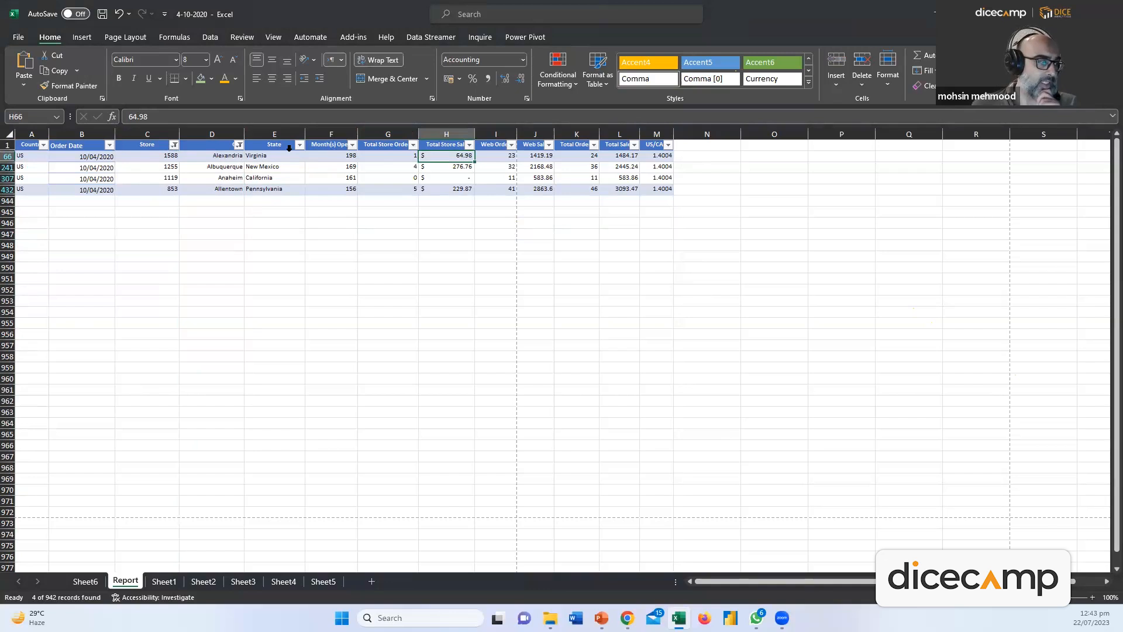
click(249, 208)
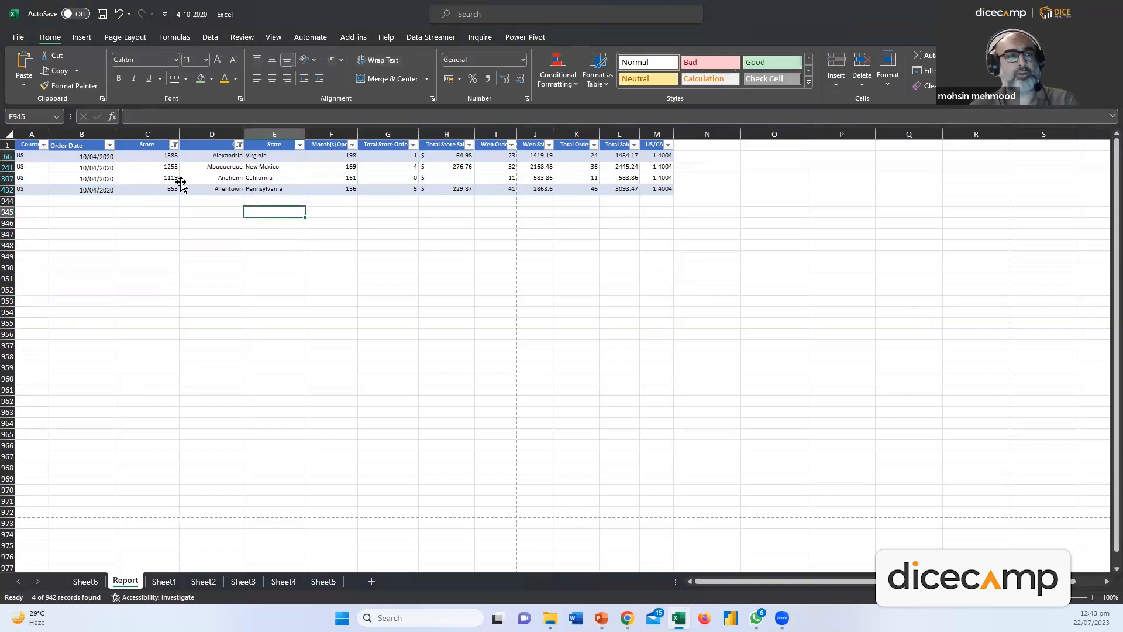
click(183, 177)
Select the whole sheet and clear all active City and Store filters with Sort & Filter > Clear
click(10, 134)
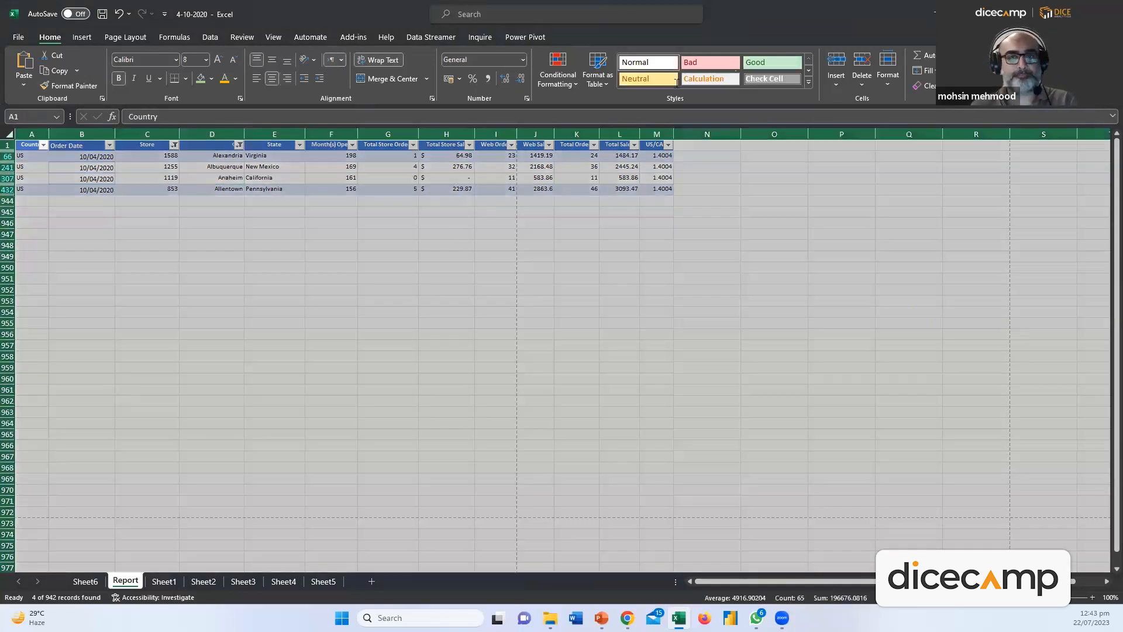
right_click(213, 151)
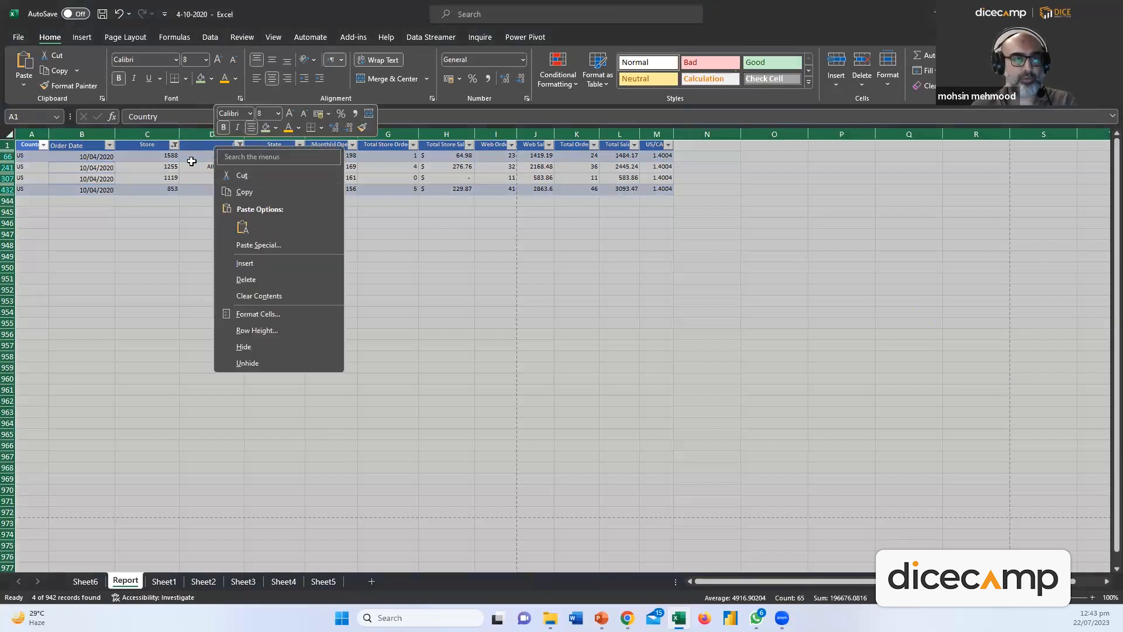
key(Escape)
click(238, 143)
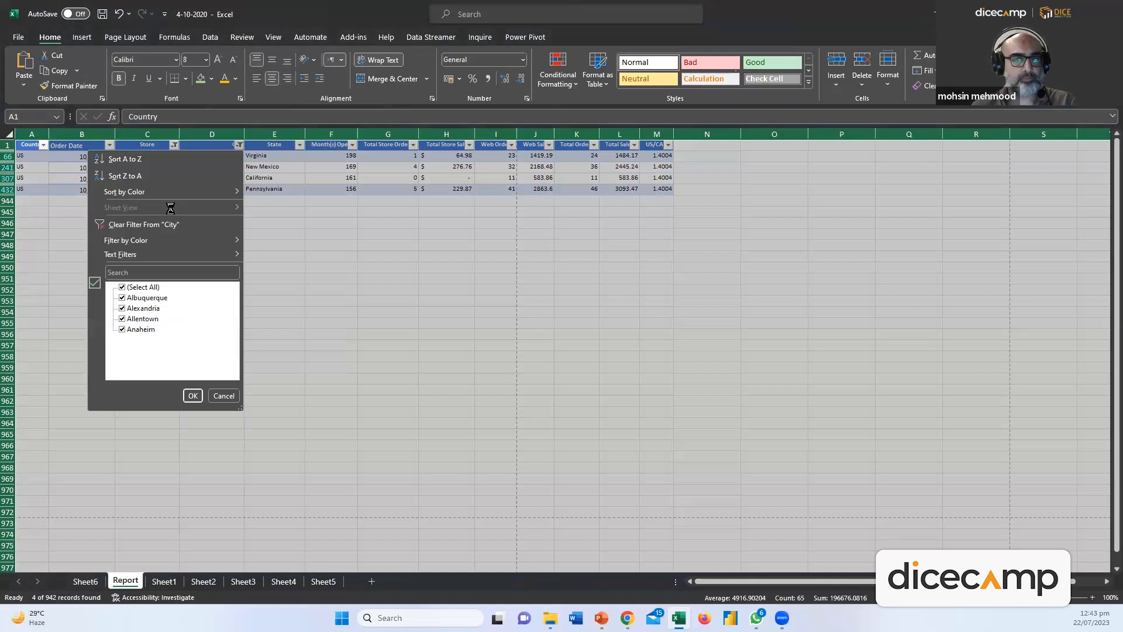
key(Escape)
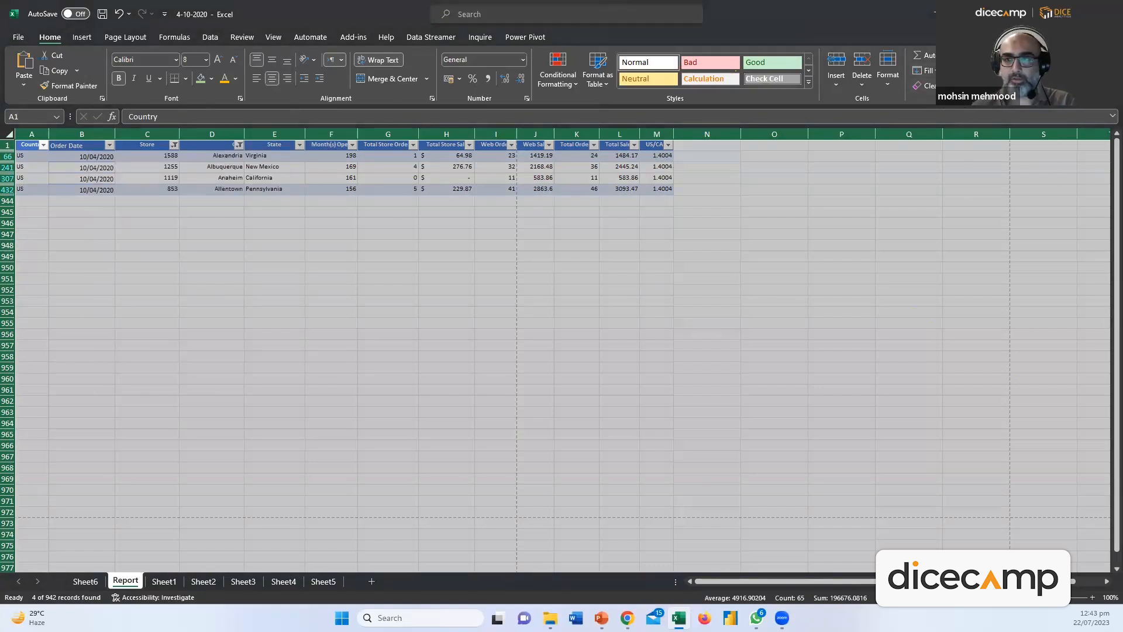
click(989, 73)
click(1001, 169)
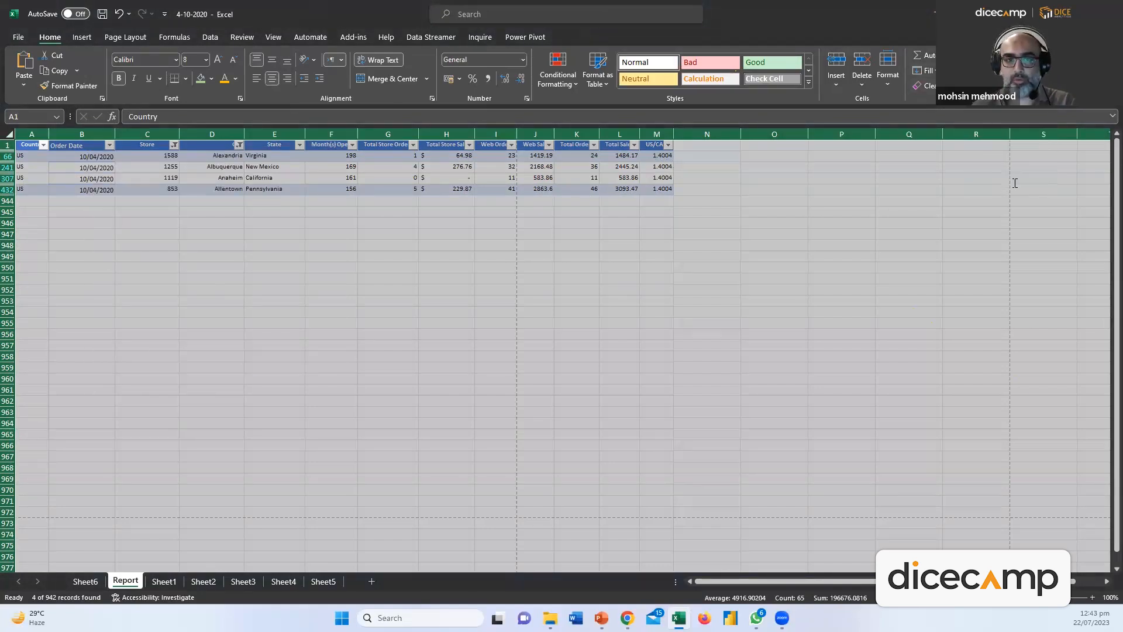
Toggle filtering off so the Report header row has no filter arrows
click(988, 73)
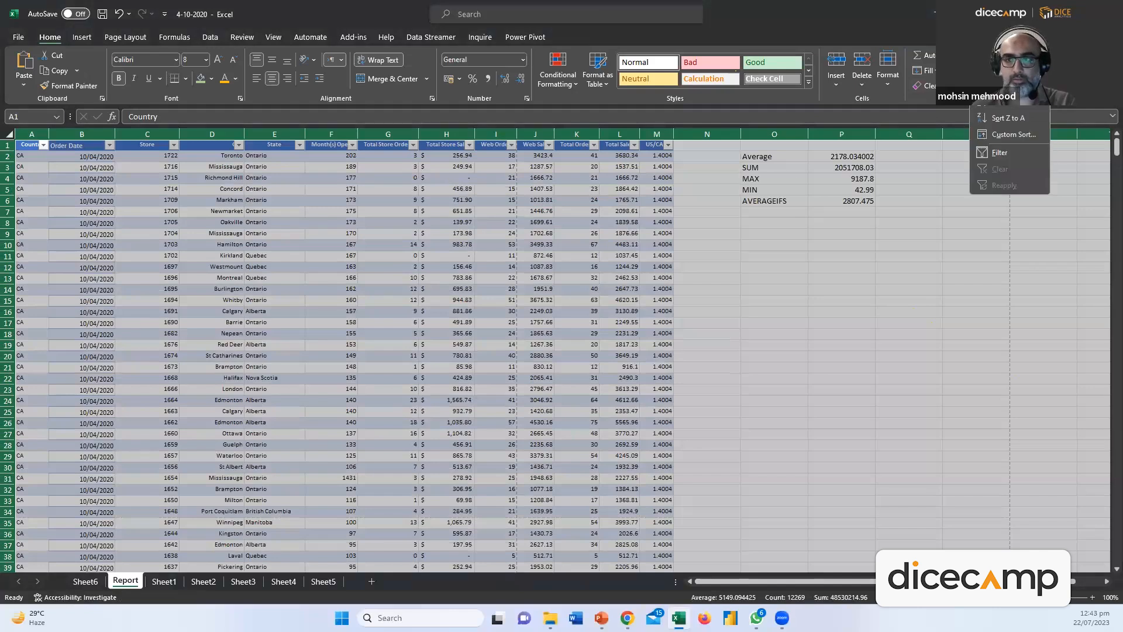
click(1008, 147)
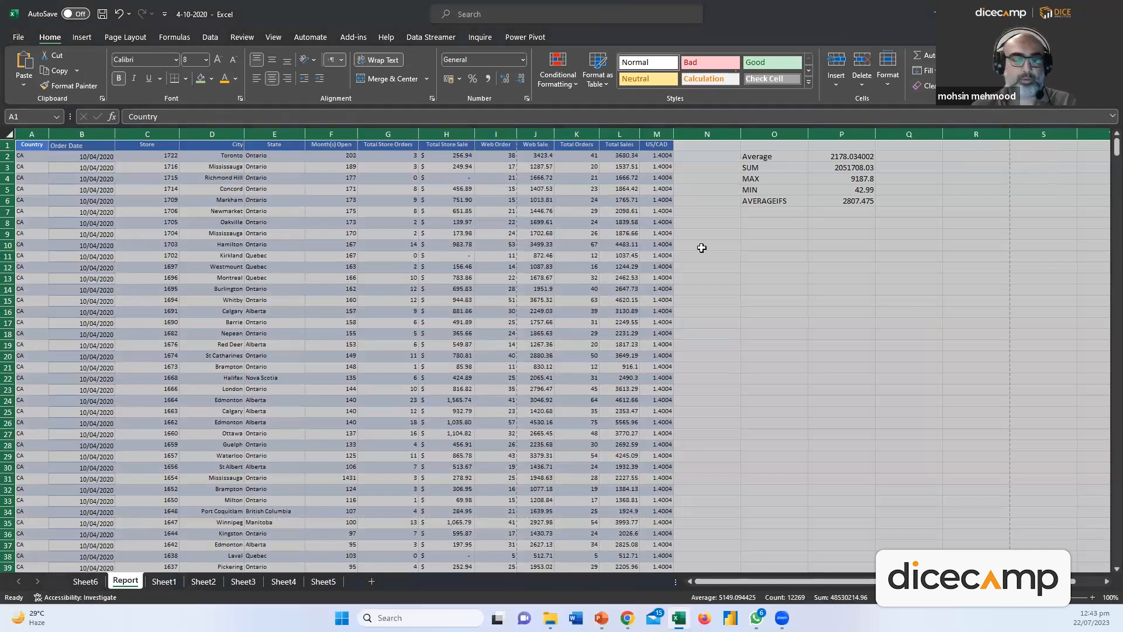
click(708, 212)
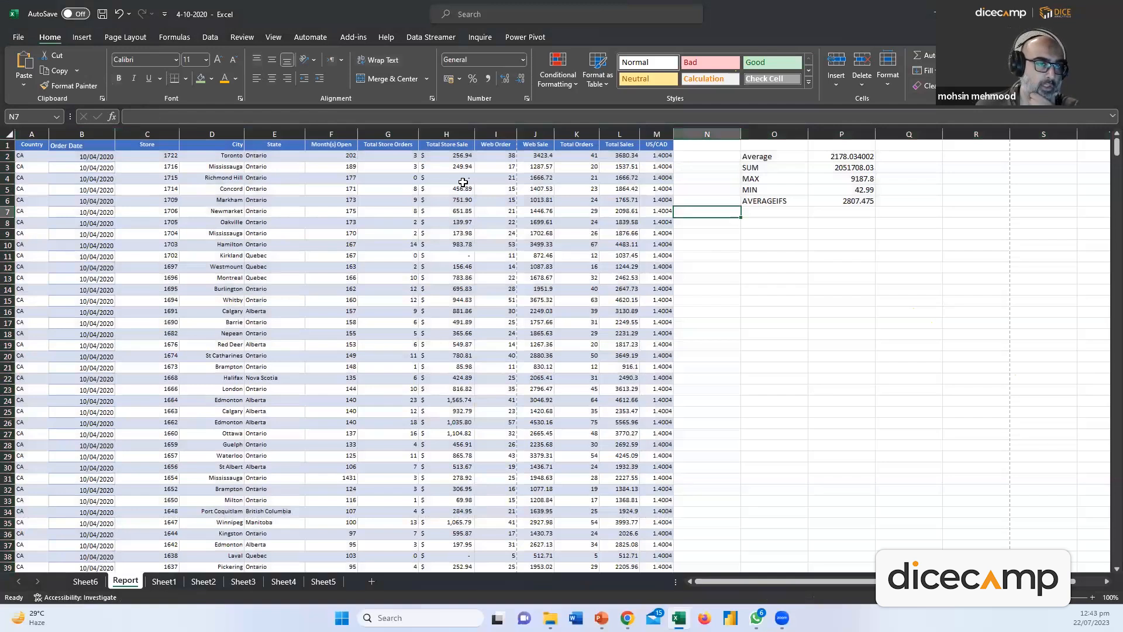
Select the State column data from E1 downward
click(281, 138)
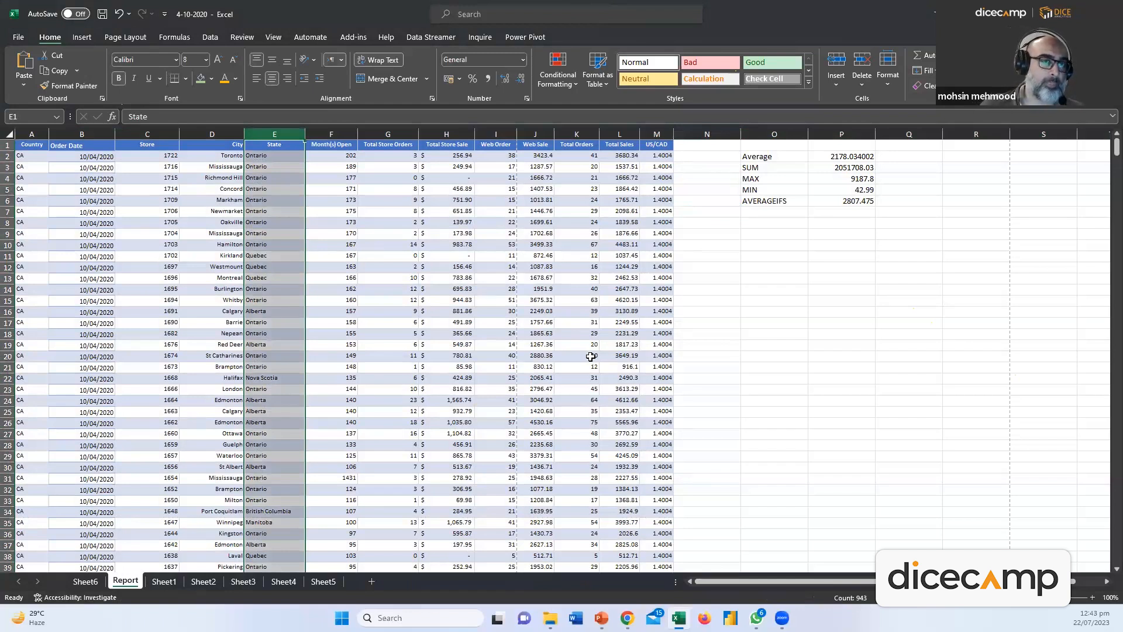
click(536, 323)
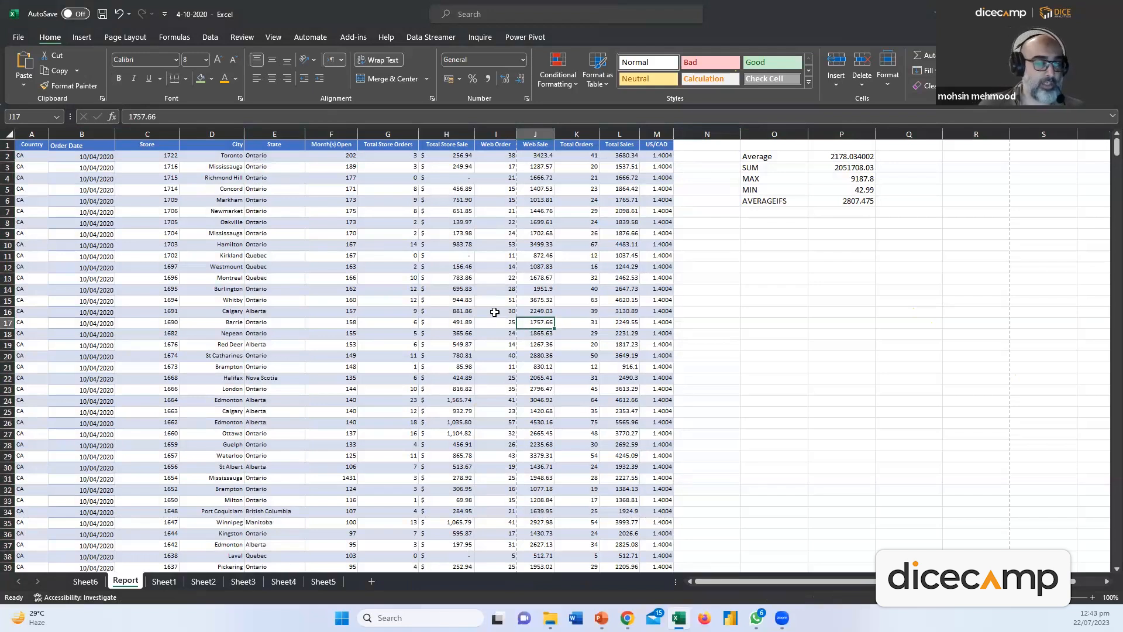
drag(281, 145, 305, 545)
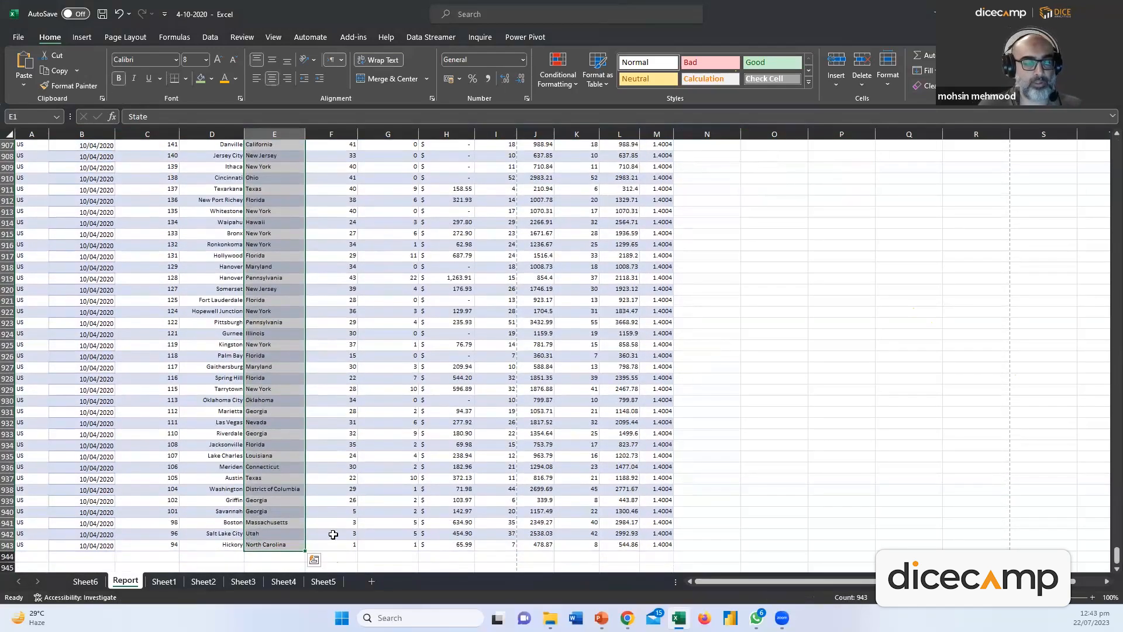
drag(1115, 554, 1114, 143)
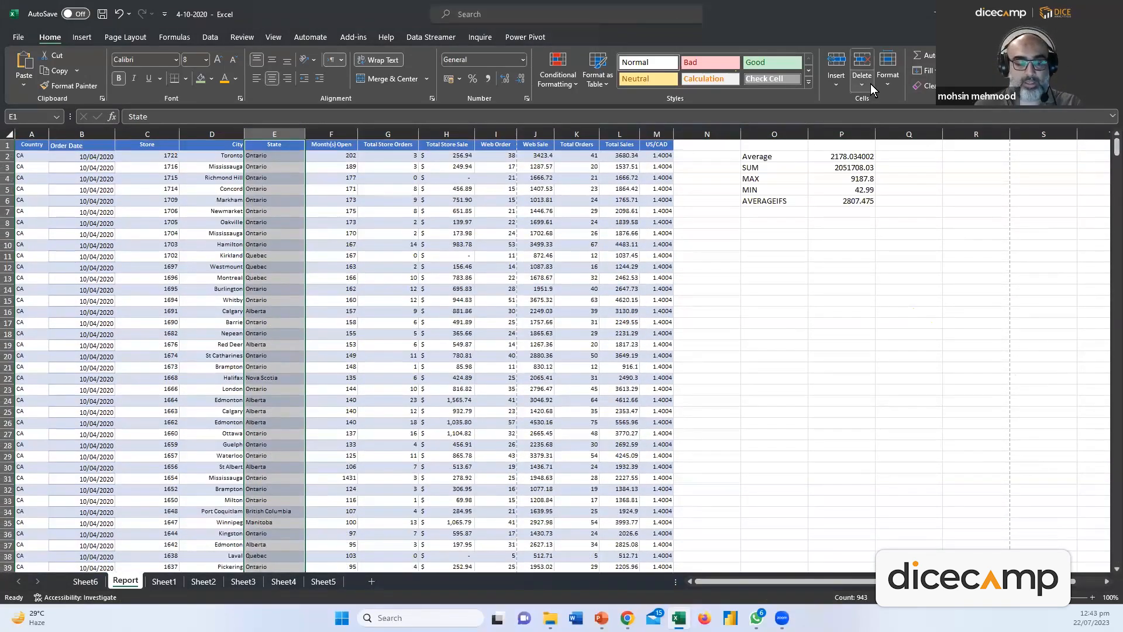
Copy columns E through M (State to US/CAD) from Report and paste them into a new Sheet7
drag(620, 144, 625, 212)
click(268, 165)
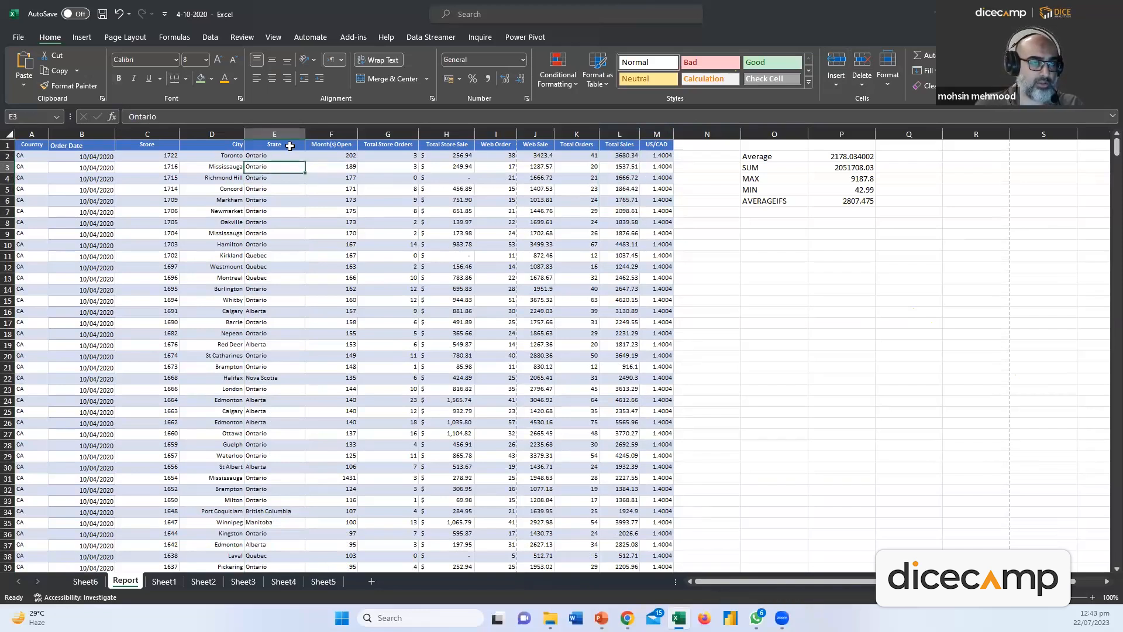
click(290, 145)
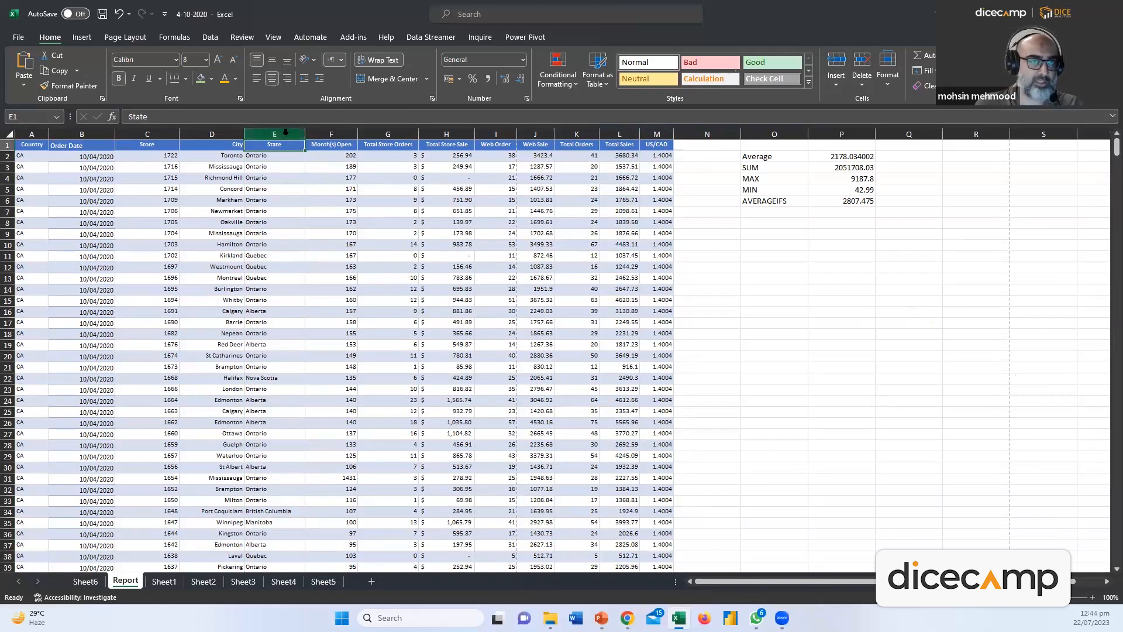
drag(285, 132, 657, 166)
key(ctrl+c)
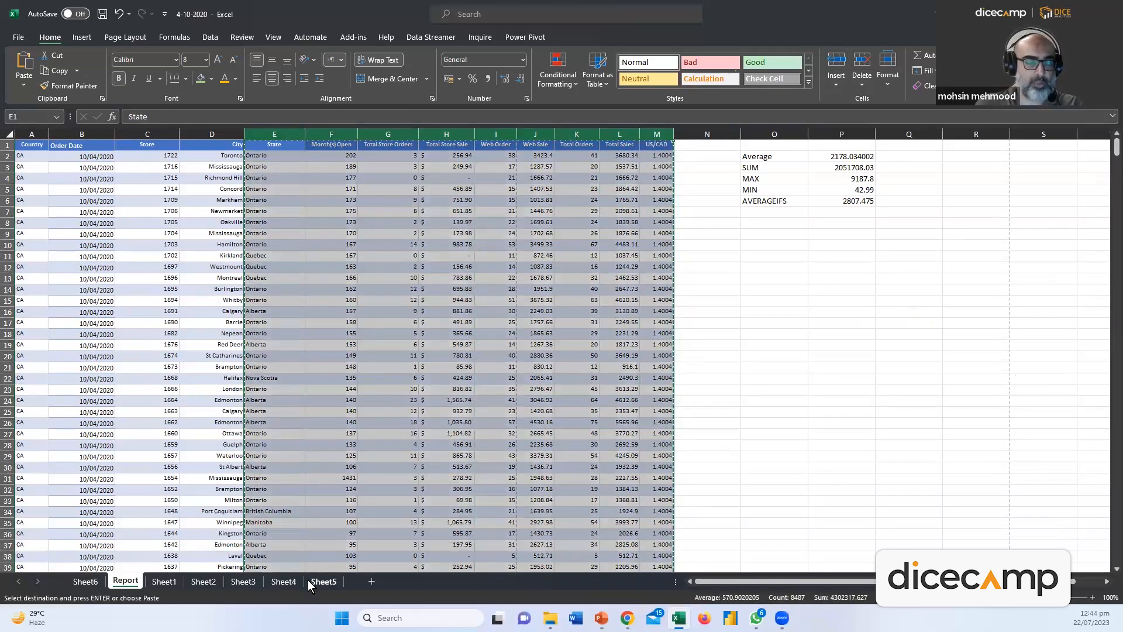
click(310, 581)
click(371, 580)
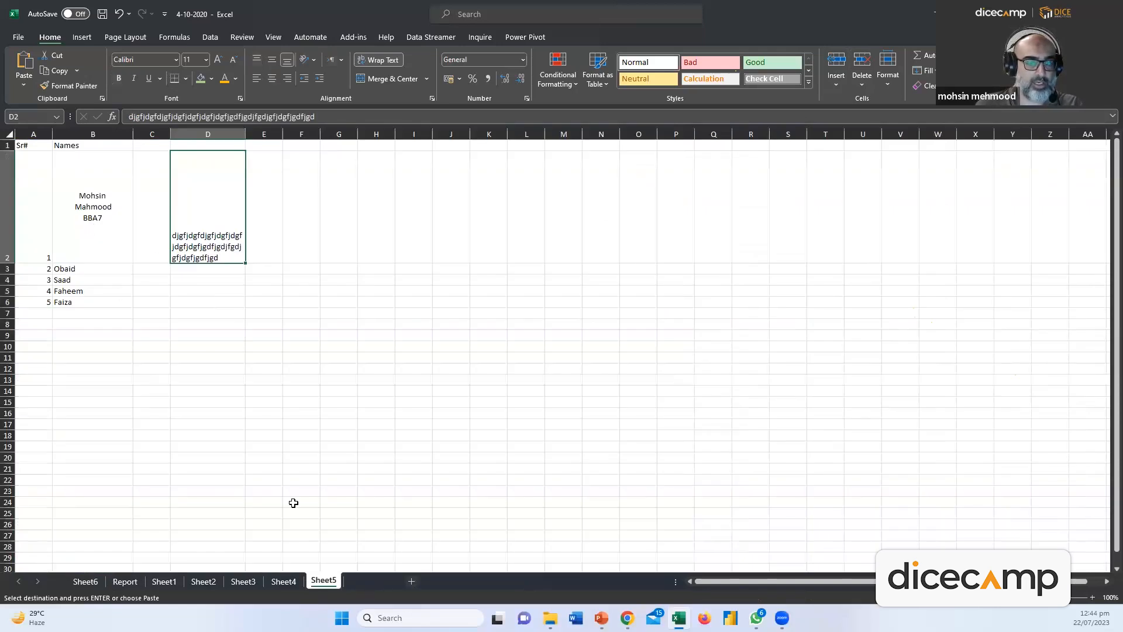
key(ctrl+v)
click(199, 322)
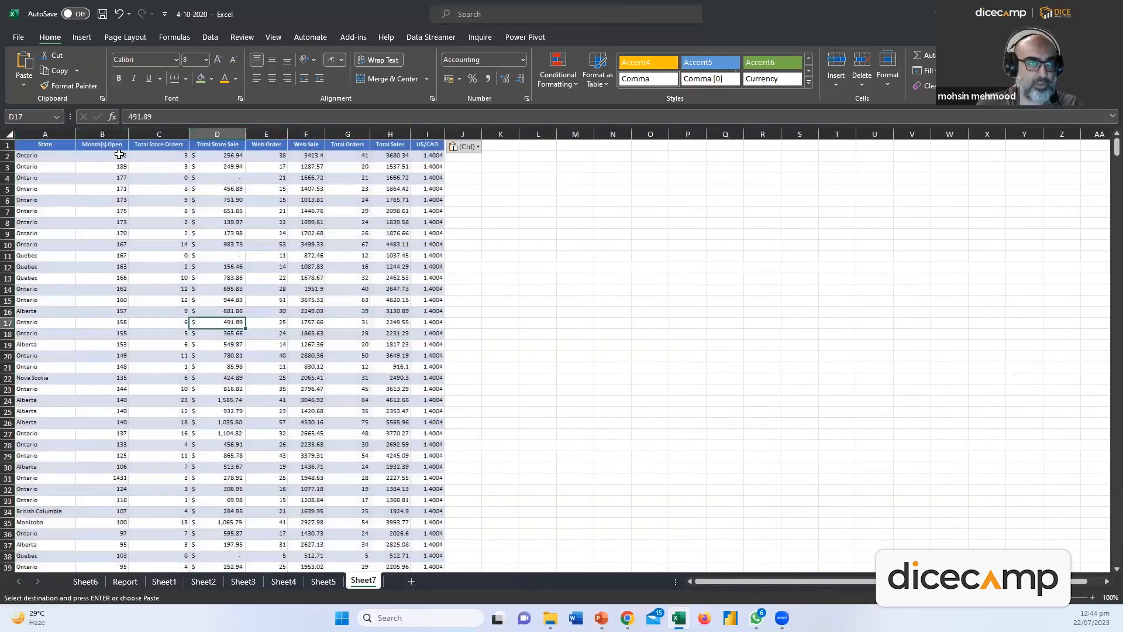
Delete the Month(s) Open through Total Orders columns and the US/CAD column from Sheet7
drag(111, 134, 351, 137)
right_click(352, 137)
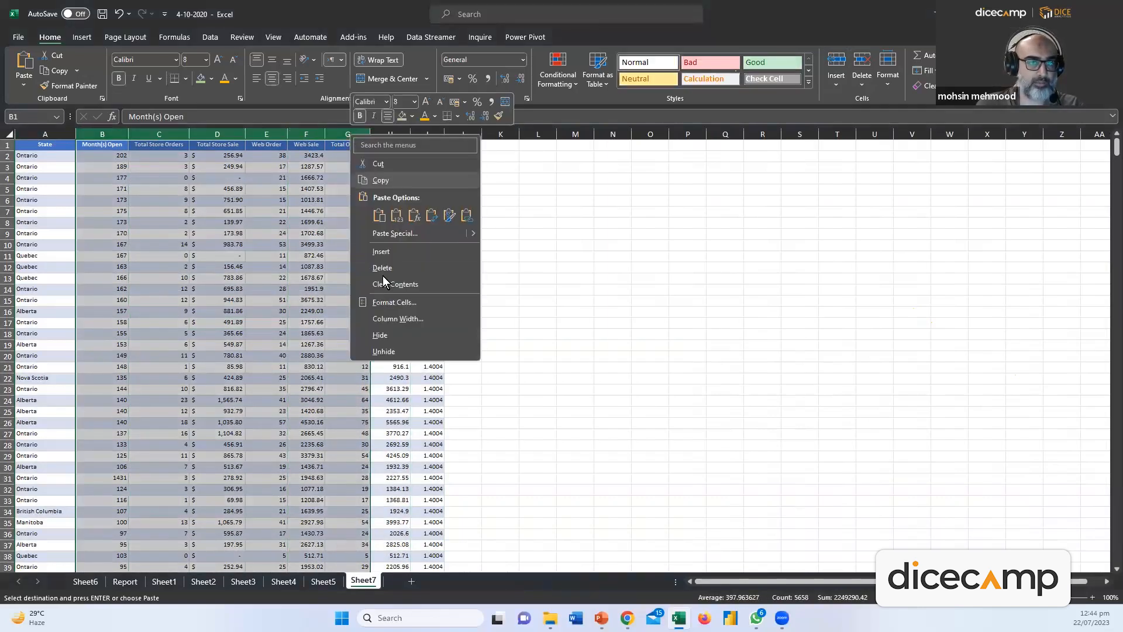
click(391, 268)
click(241, 233)
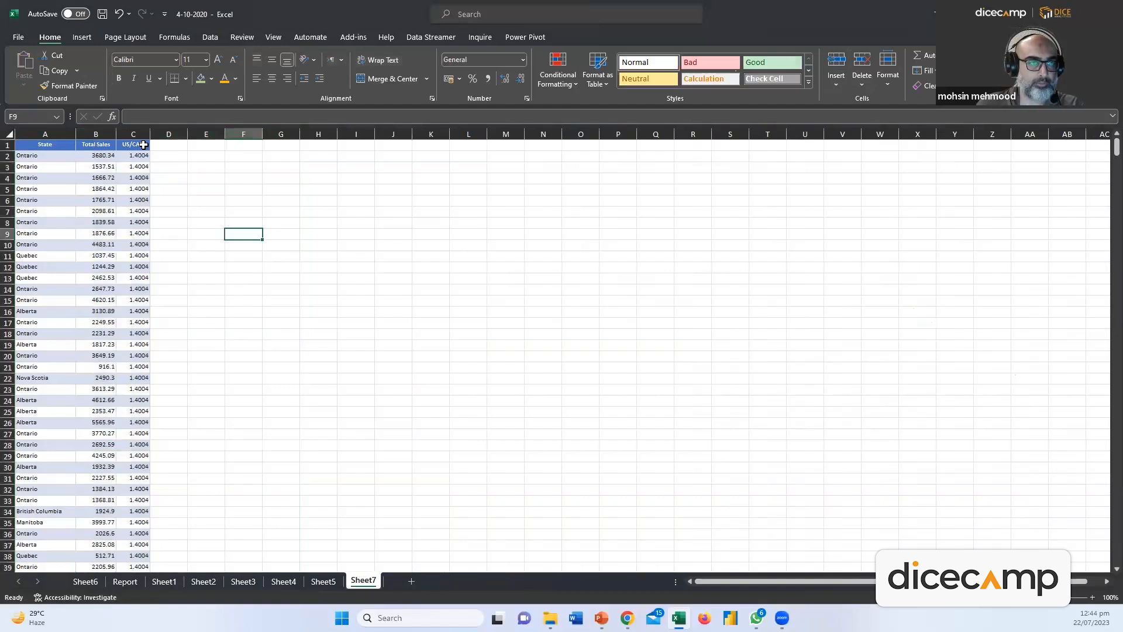
click(139, 135)
right_click(138, 143)
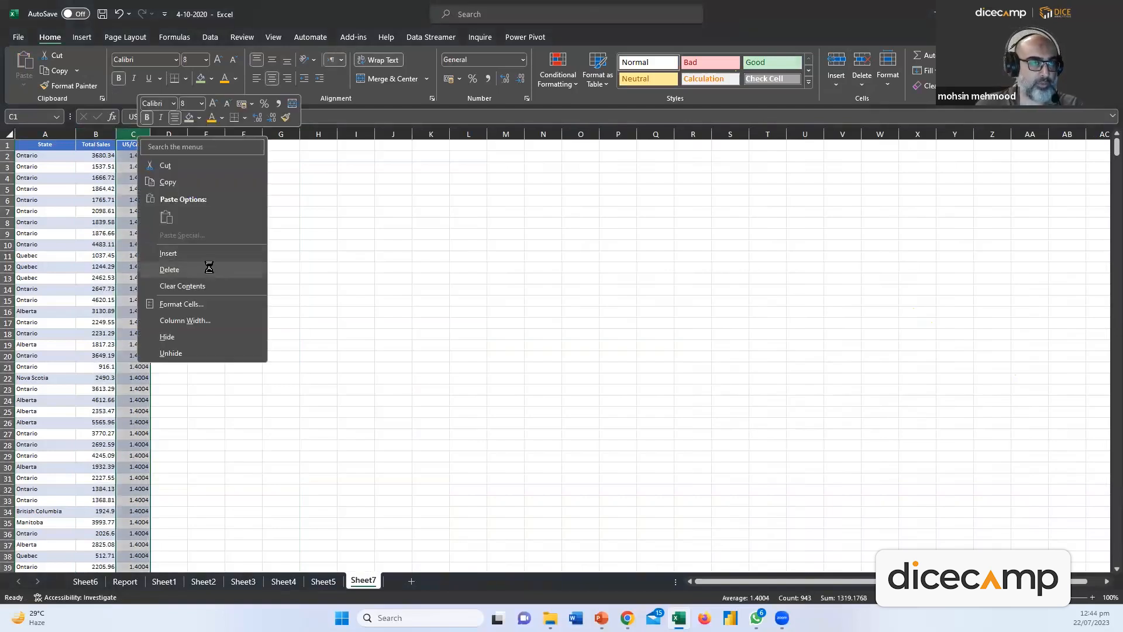
click(214, 265)
click(240, 278)
Select the State and Total Sales data from A1 down to the last row
drag(46, 145, 100, 366)
click(89, 268)
drag(42, 146, 107, 146)
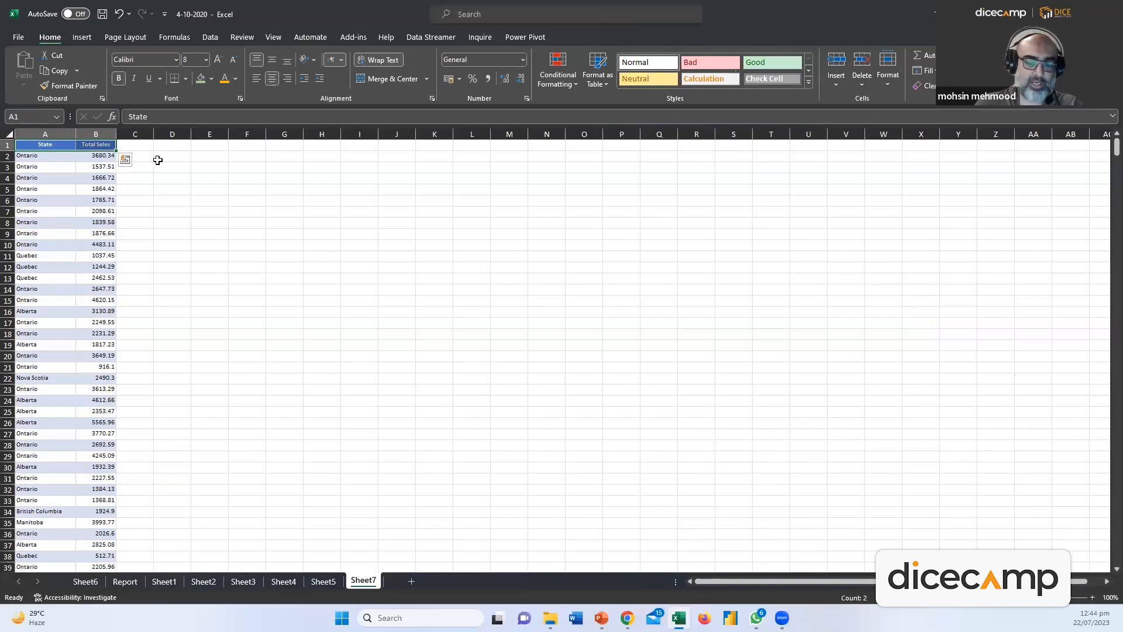
key(ctrl+shift+Down)
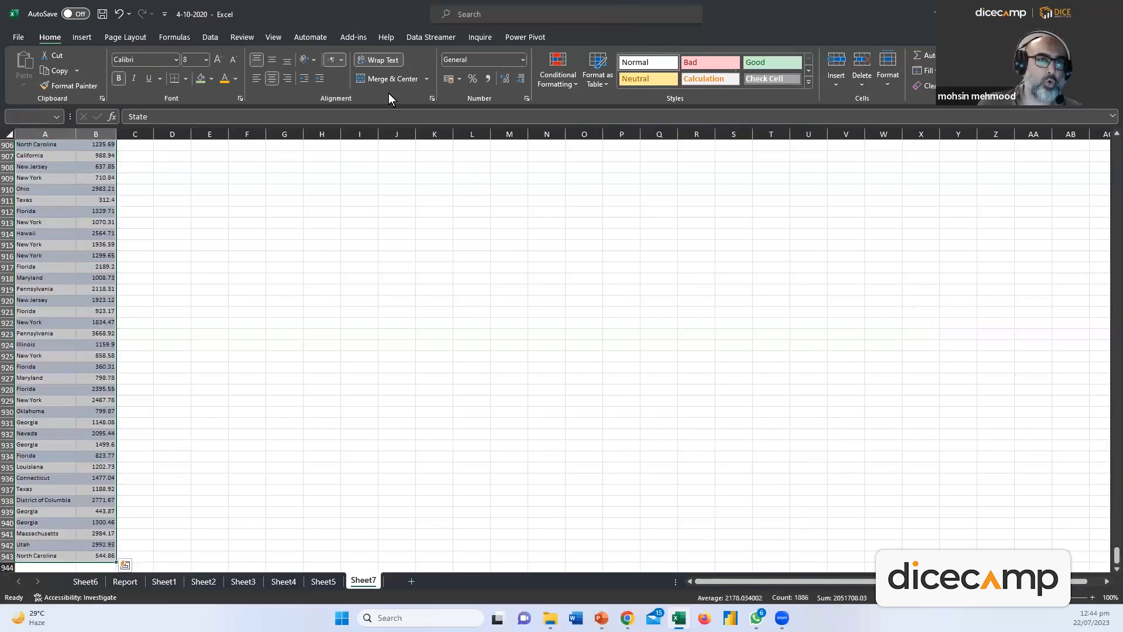
Insert a Pareto chart of Total Sales by State from Recommended Charts
click(81, 37)
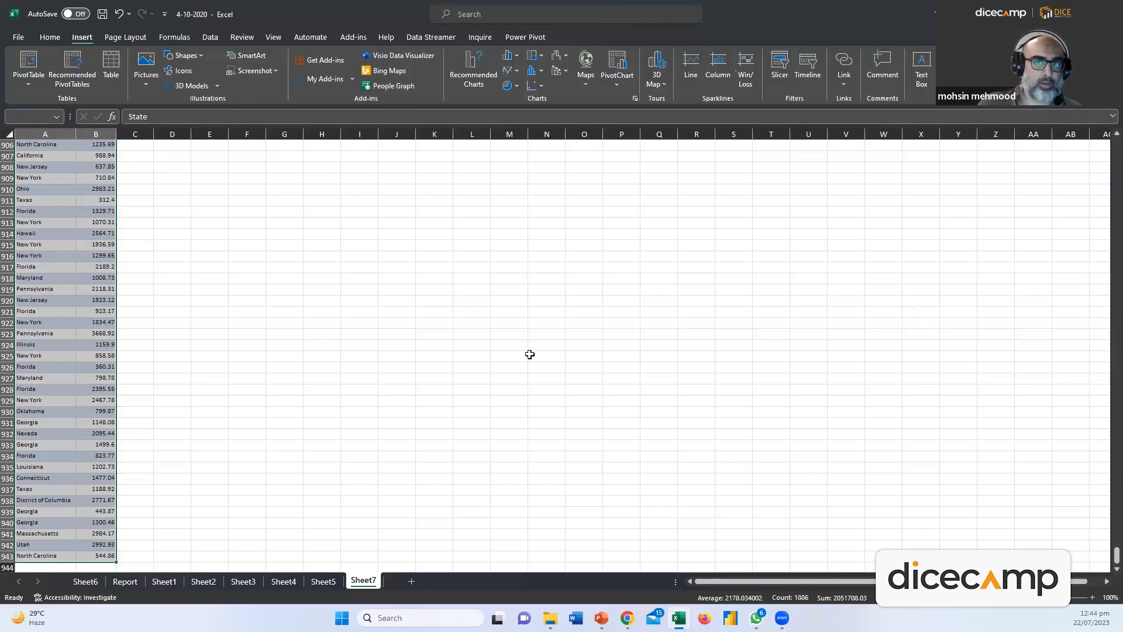
click(473, 89)
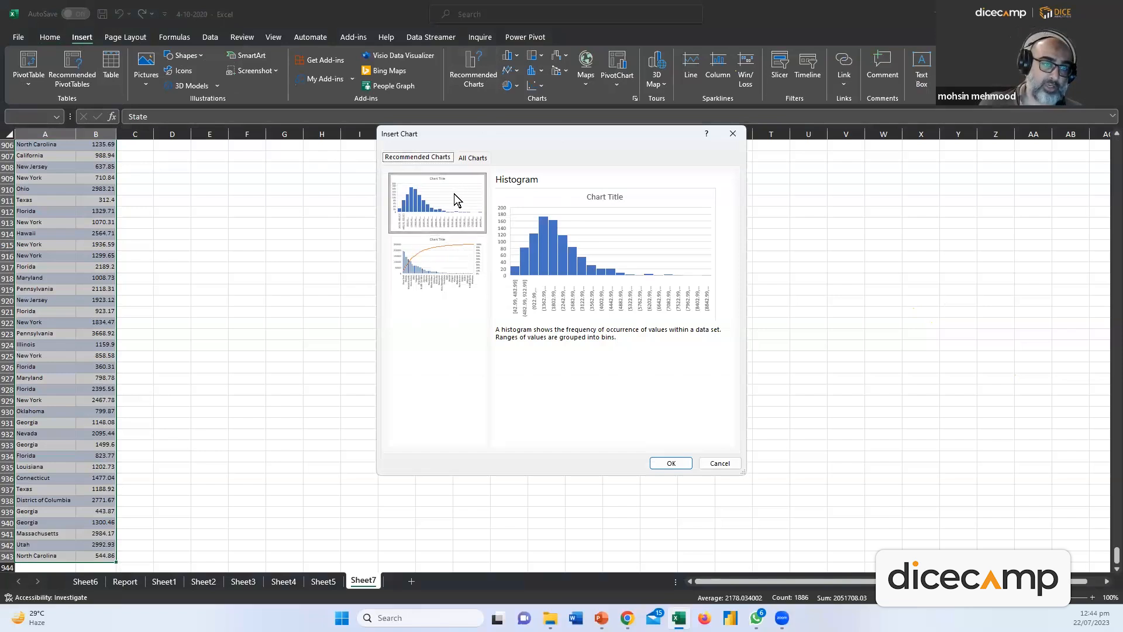
click(439, 261)
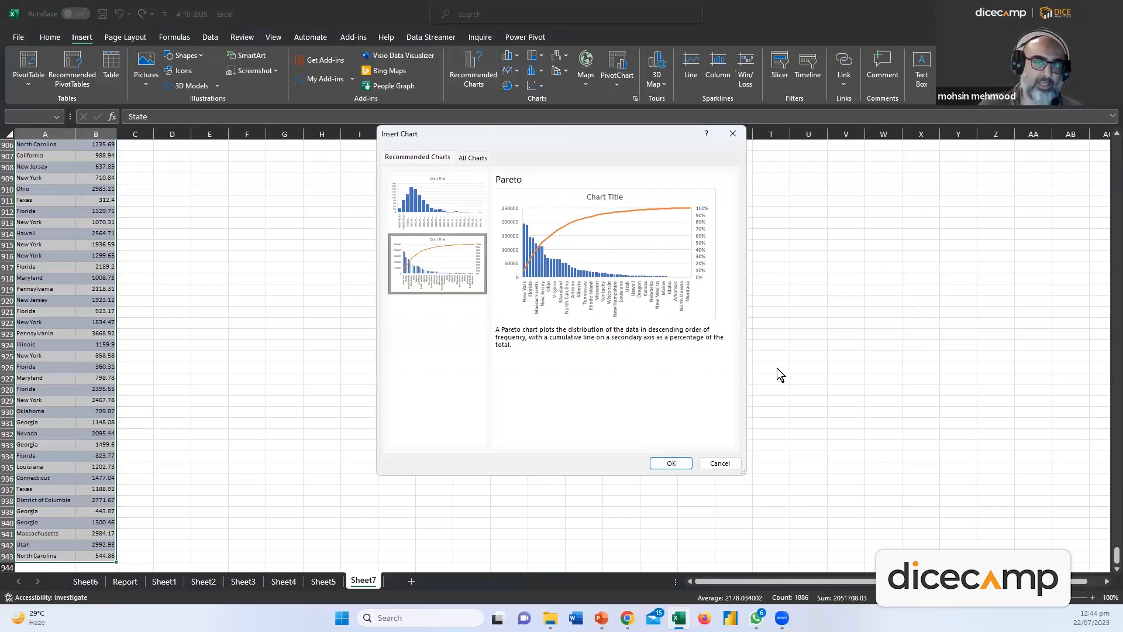
double_click(451, 281)
drag(507, 274, 353, 157)
Return to the top of Sheet7 and paste the copied Pareto chart at cell D2
scroll(413, 382, up, 20)
scroll(403, 398, down, 14)
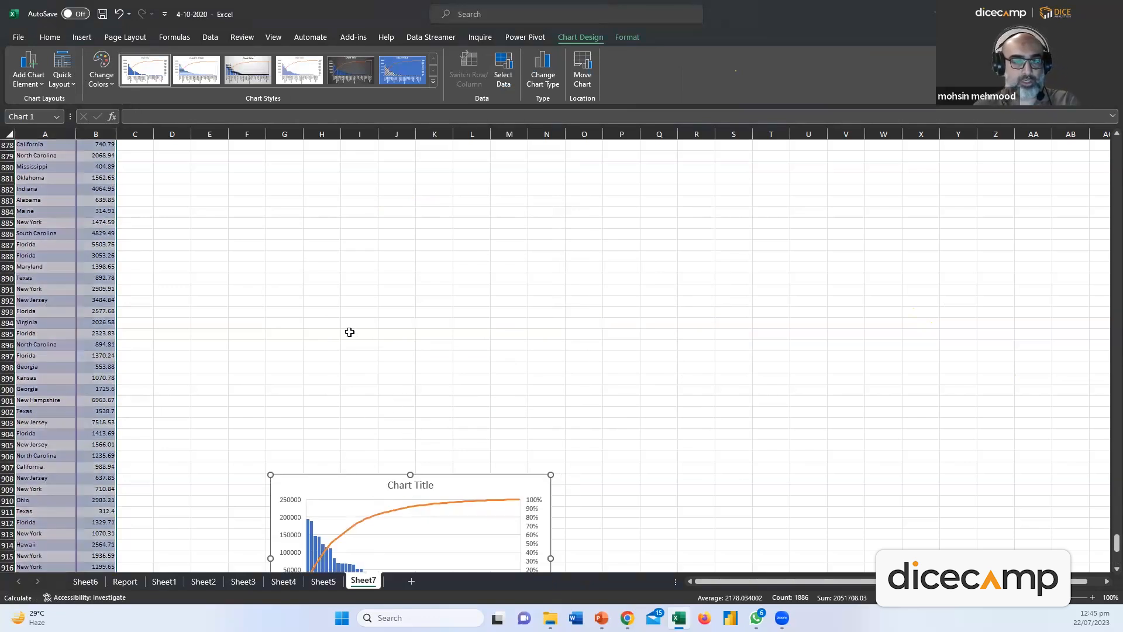
click(359, 332)
scroll(323, 353, up, 20)
drag(1114, 481, 1114, 143)
click(179, 156)
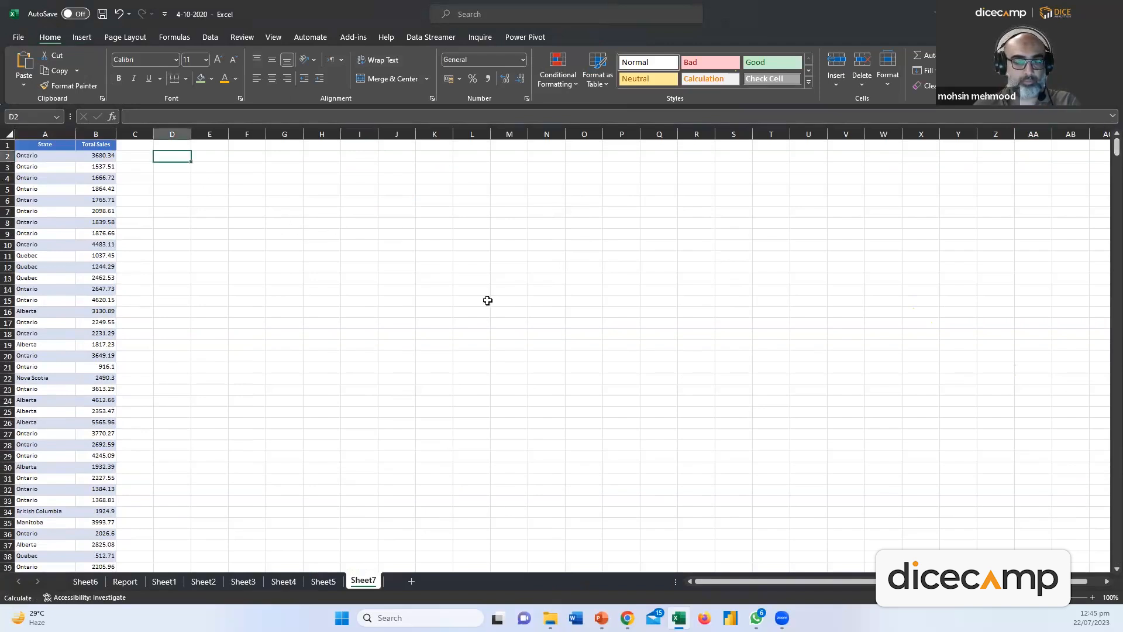
key(ctrl+v)
Stretch the pasted Pareto chart from its bottom-right corner so every state from New York to Puerto Rico is labelled
drag(930, 470, 937, 475)
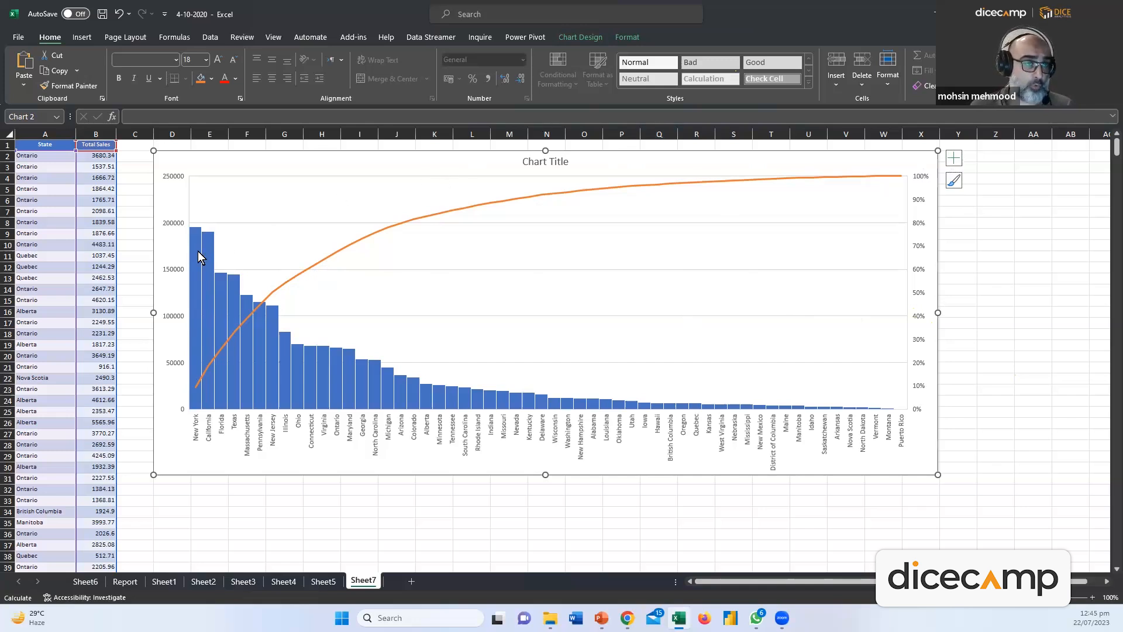
mouse_move(198, 250)
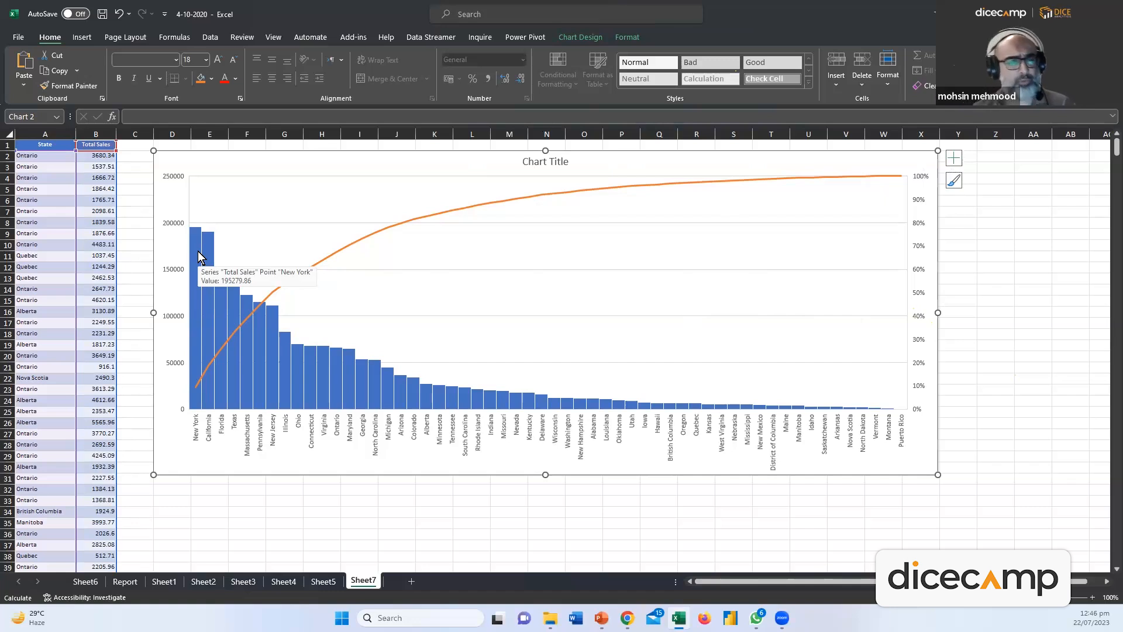
Turn on Data Labels so each bar shows its state's Total Sales value
click(956, 161)
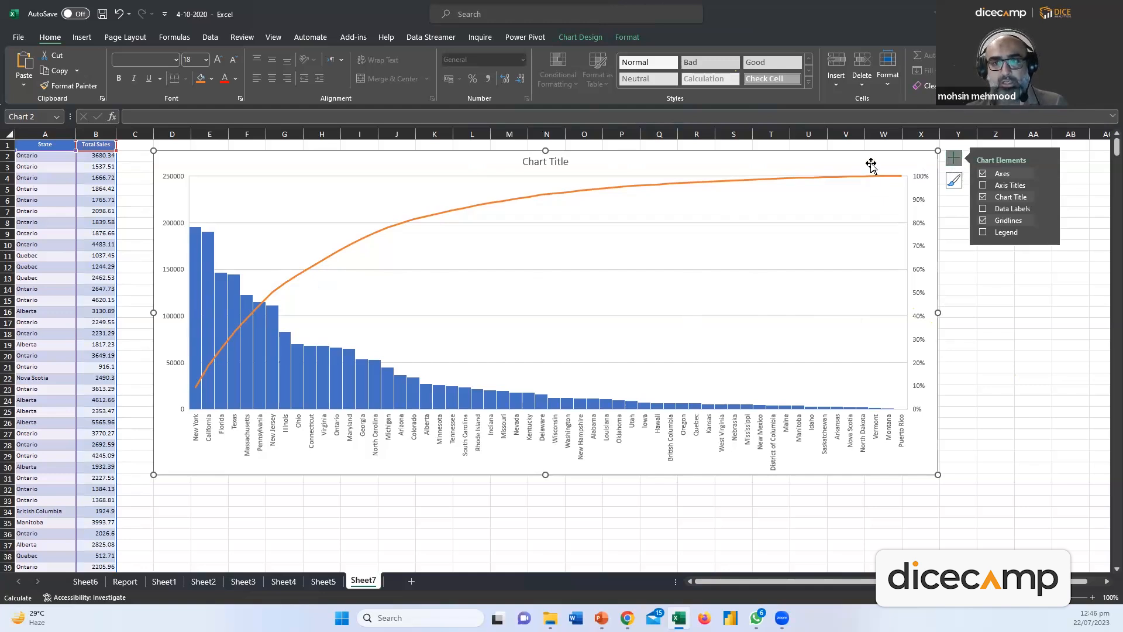
click(955, 159)
click(955, 160)
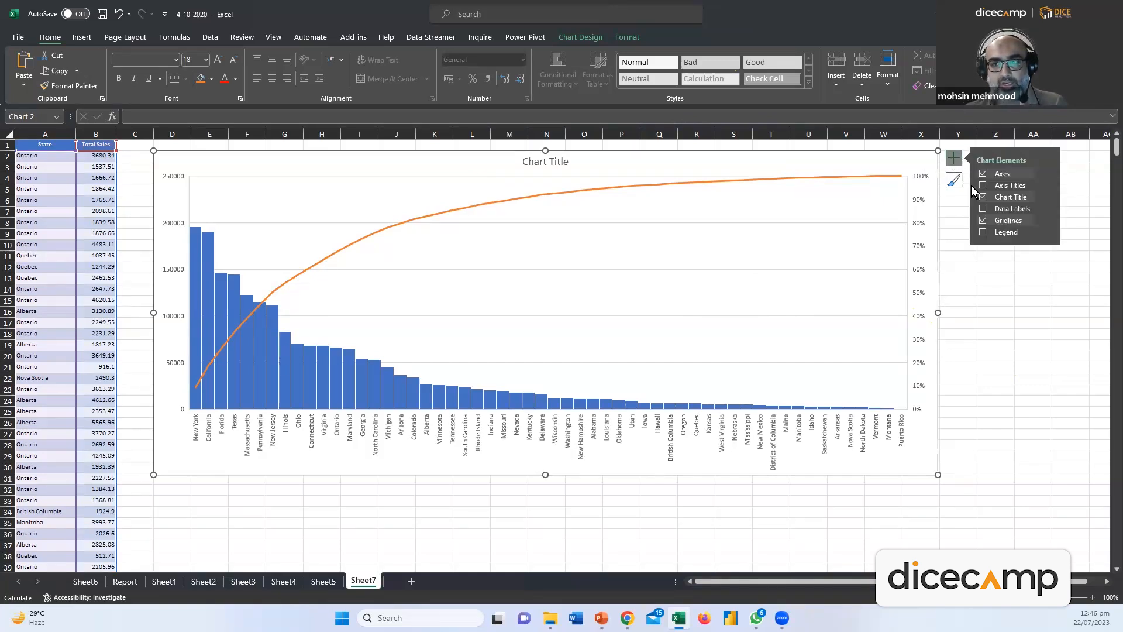
click(983, 208)
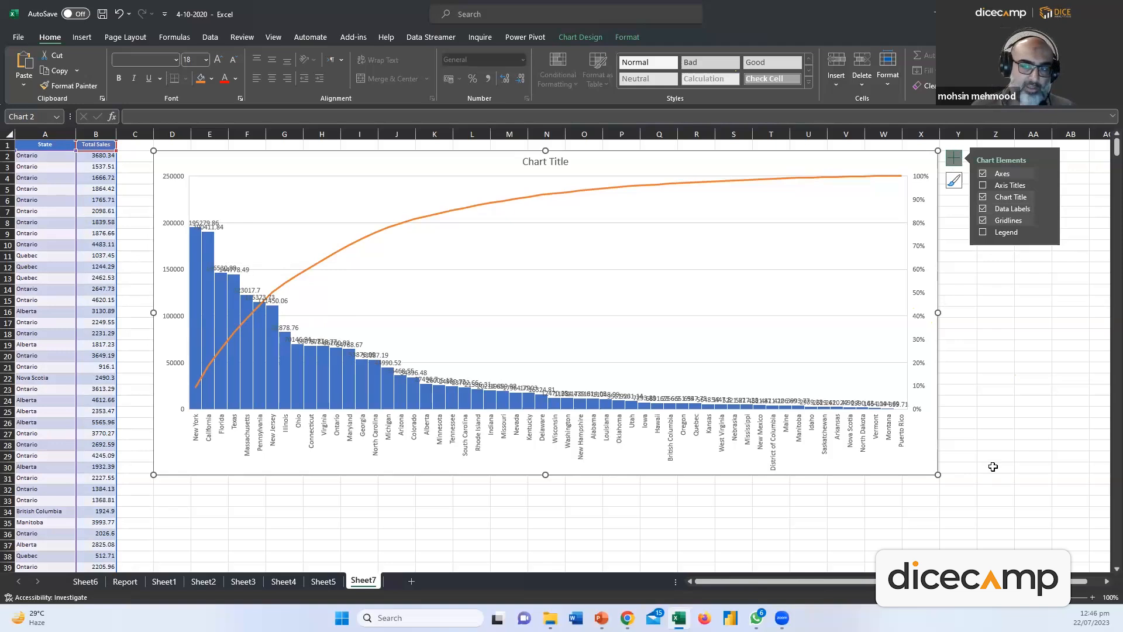
Enlarge the chart, then shrink it back to a smaller size
drag(938, 474, 1091, 546)
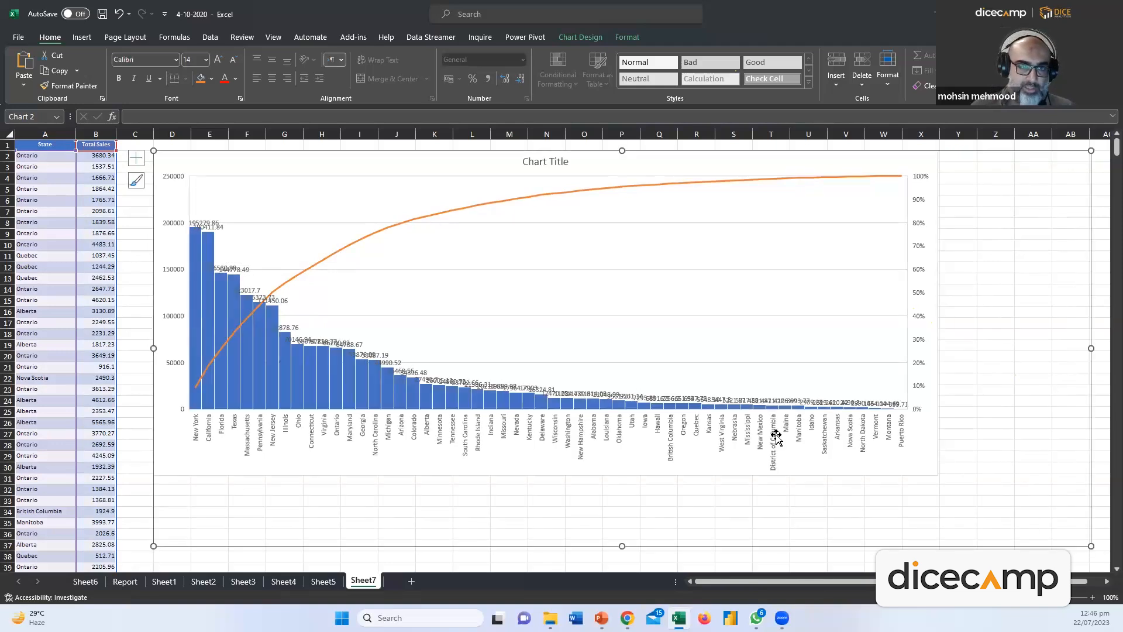
click(201, 232)
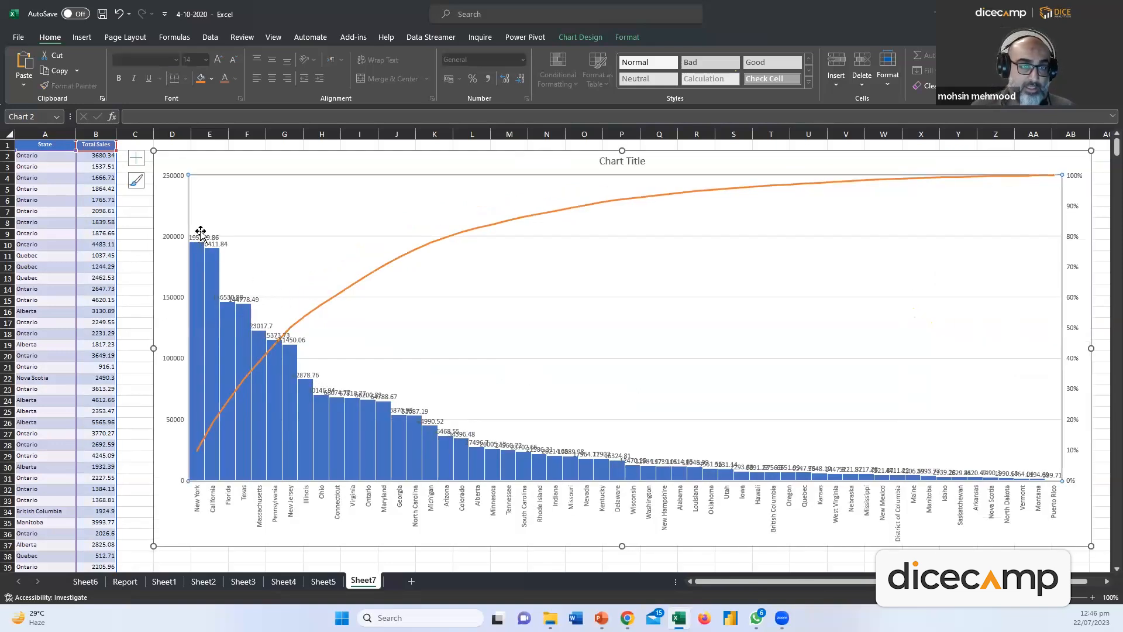
click(201, 234)
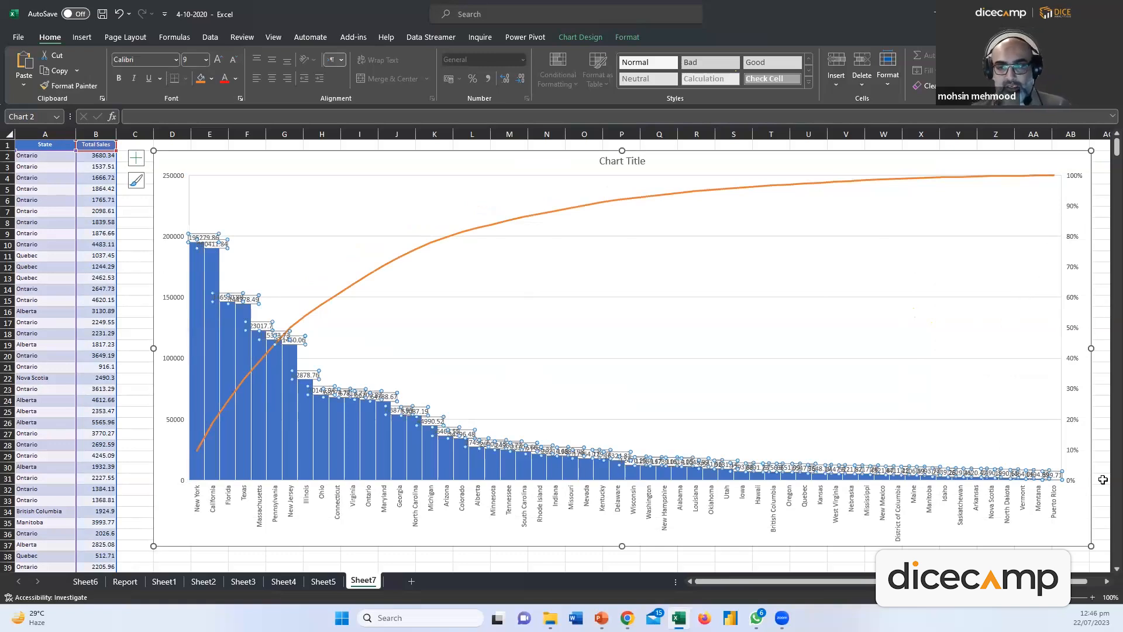
drag(1091, 546, 909, 415)
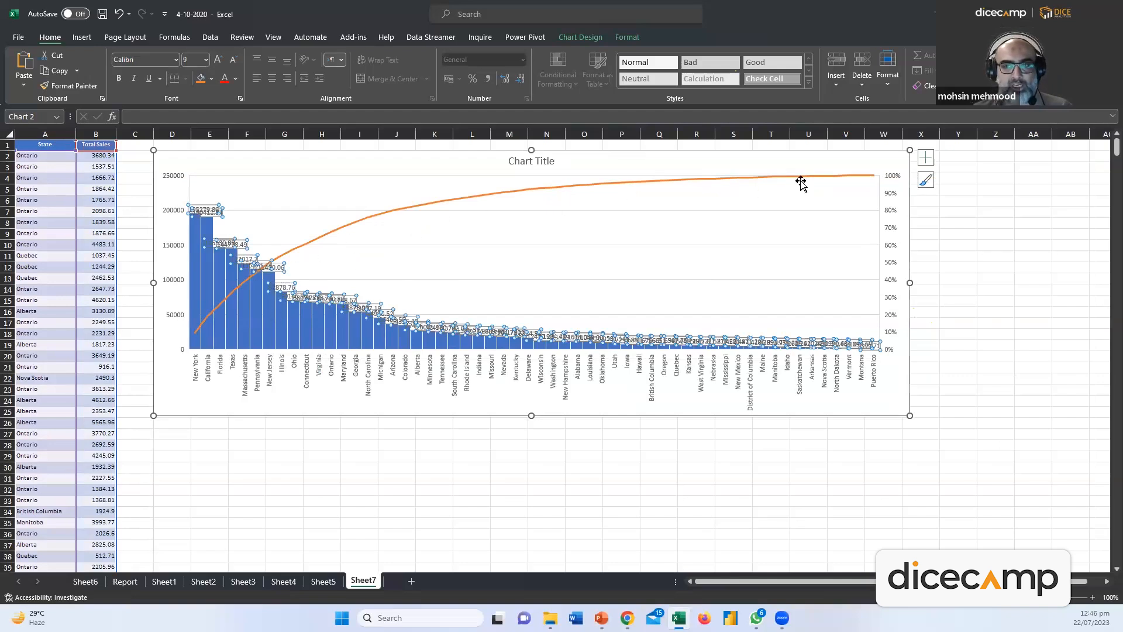
Open the chart elements list and select the orange cumulative line
click(926, 160)
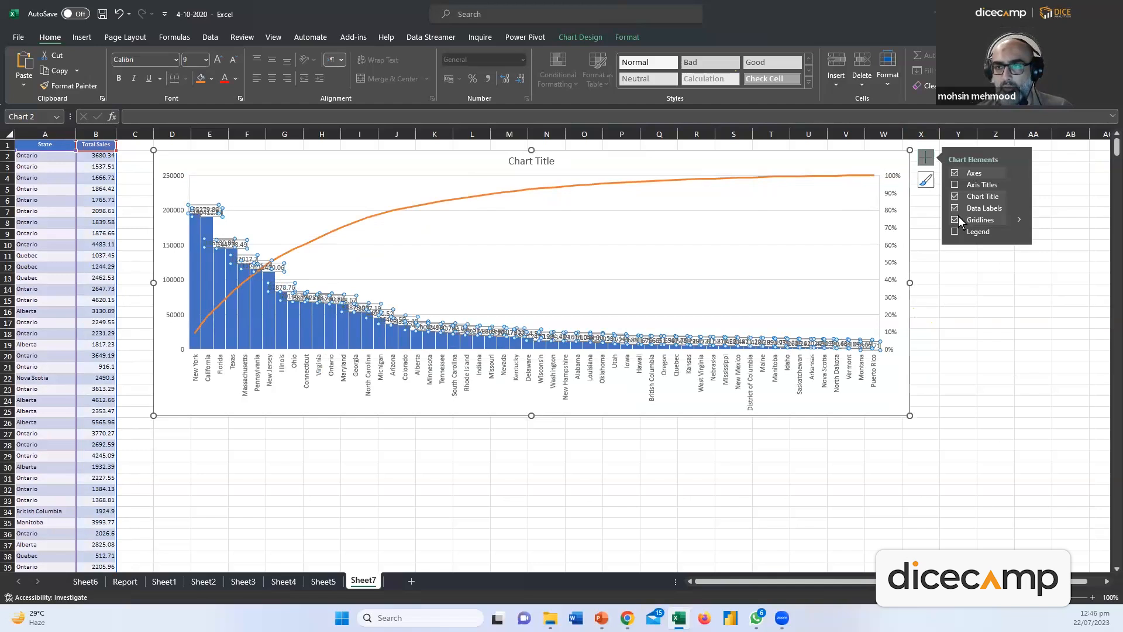
click(702, 179)
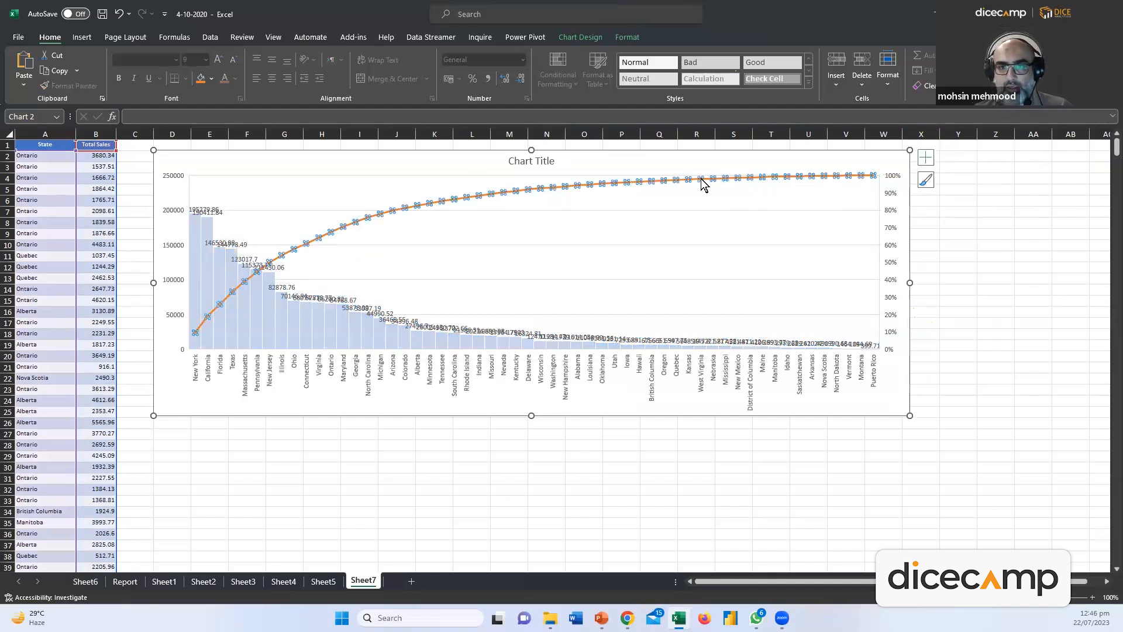
click(709, 207)
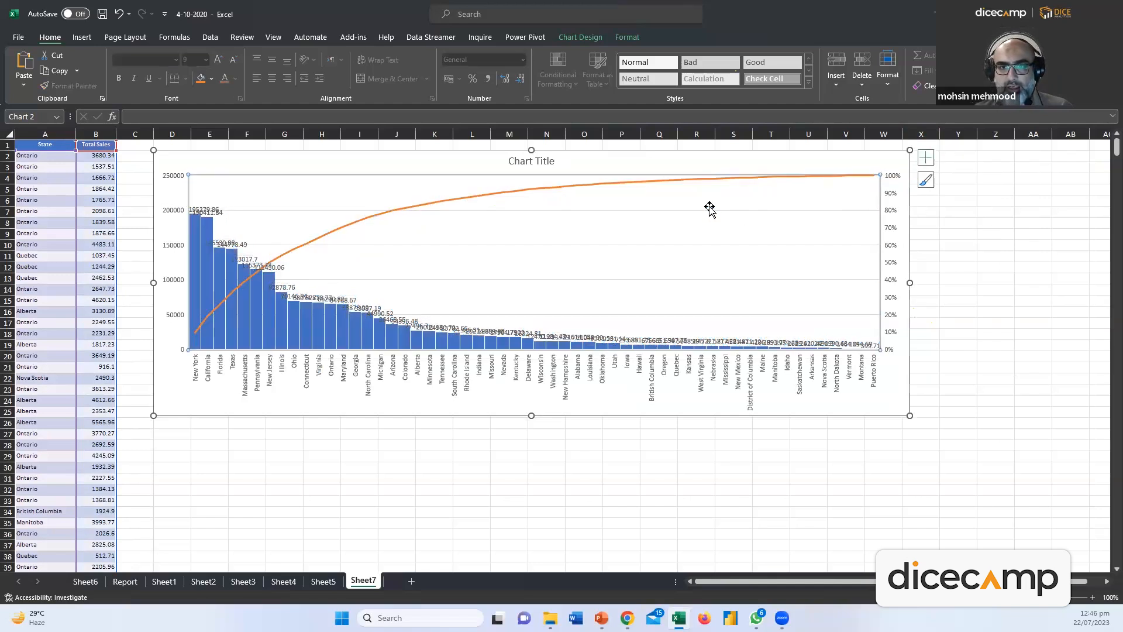
click(691, 179)
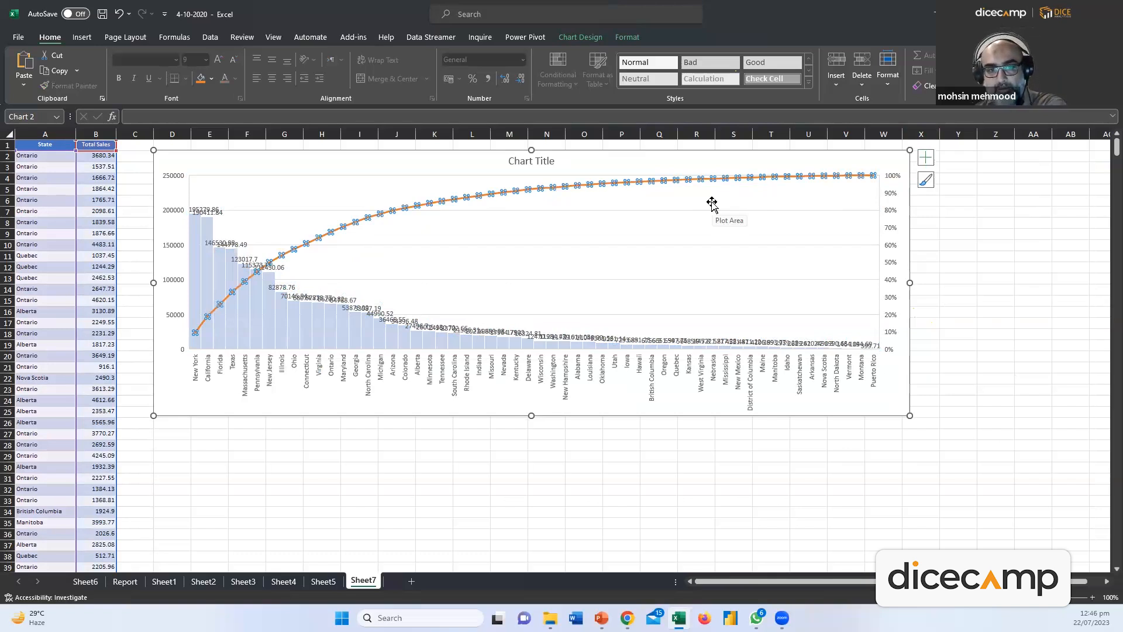
click(499, 185)
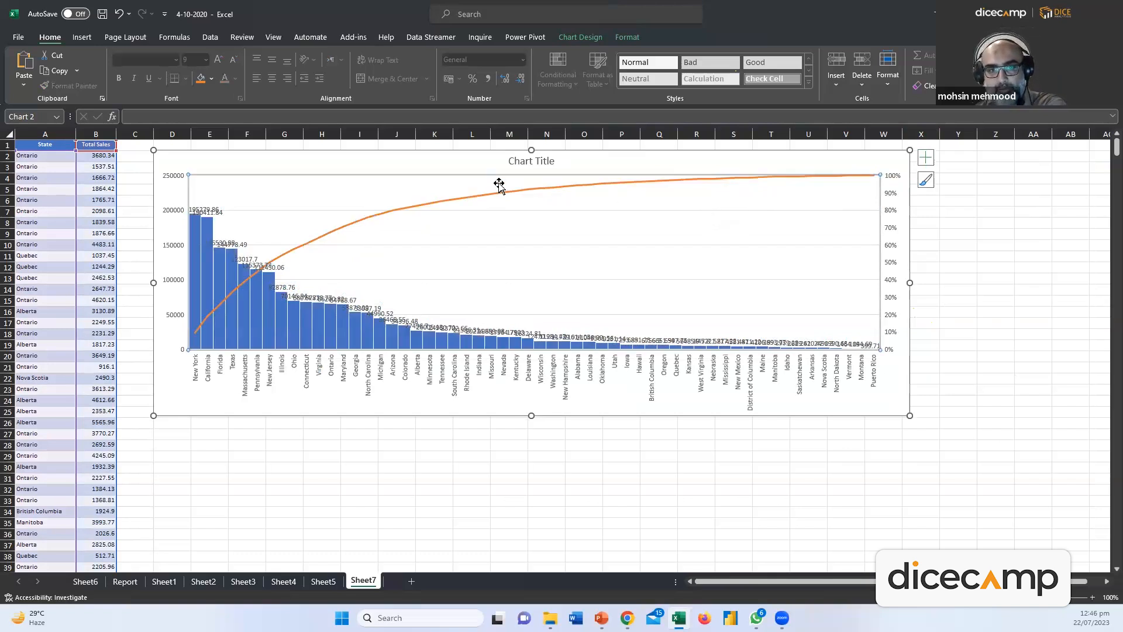
Set the cumulative Pareto line to No line in Format Pareto Line
double_click(449, 198)
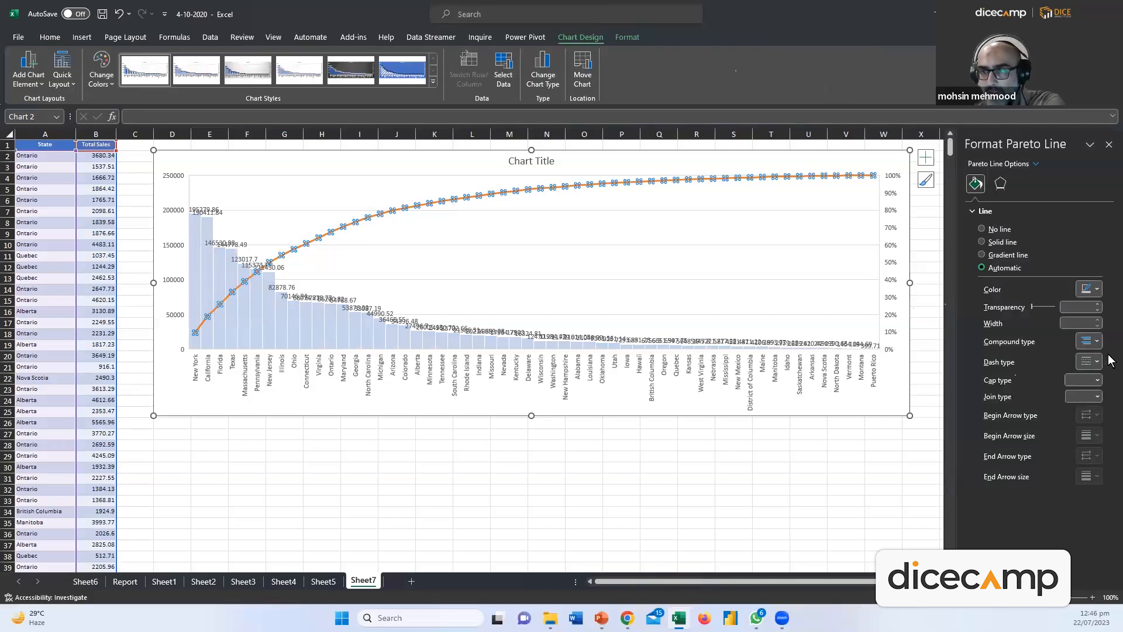
click(981, 230)
click(756, 228)
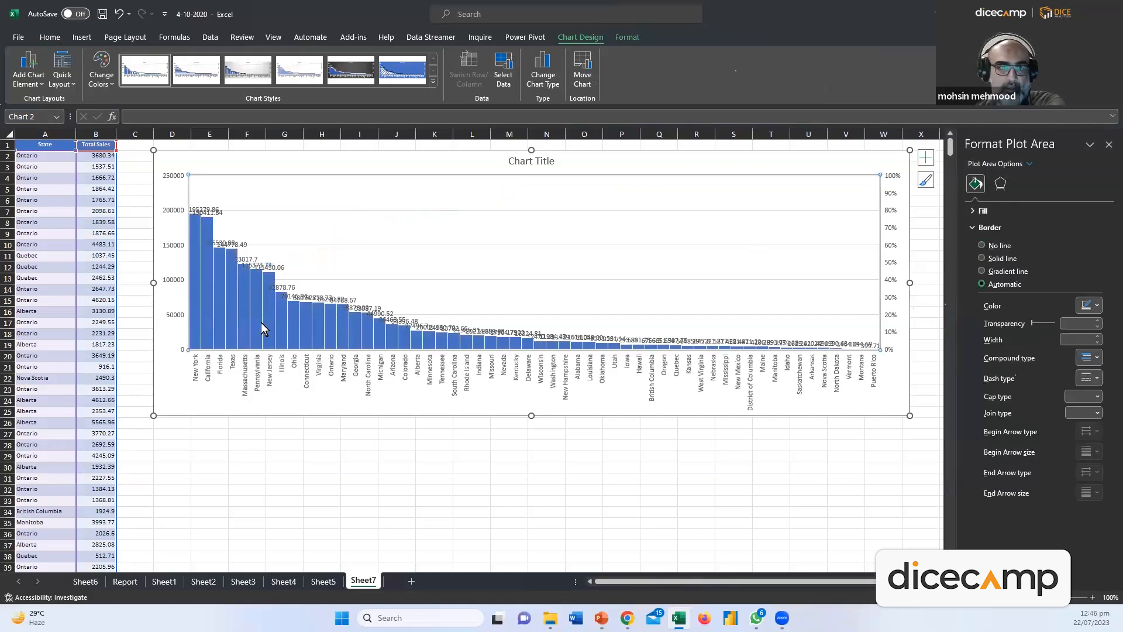
click(608, 434)
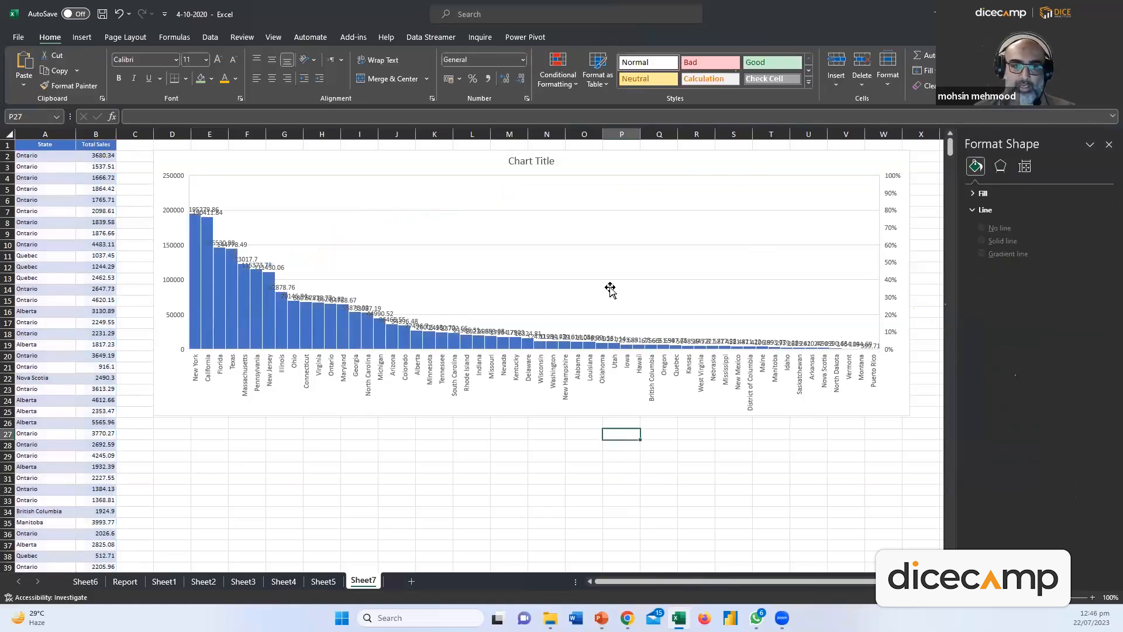
Stretch the chart's bottom edge down, then delete the Pareto chart from Sheet7
click(526, 242)
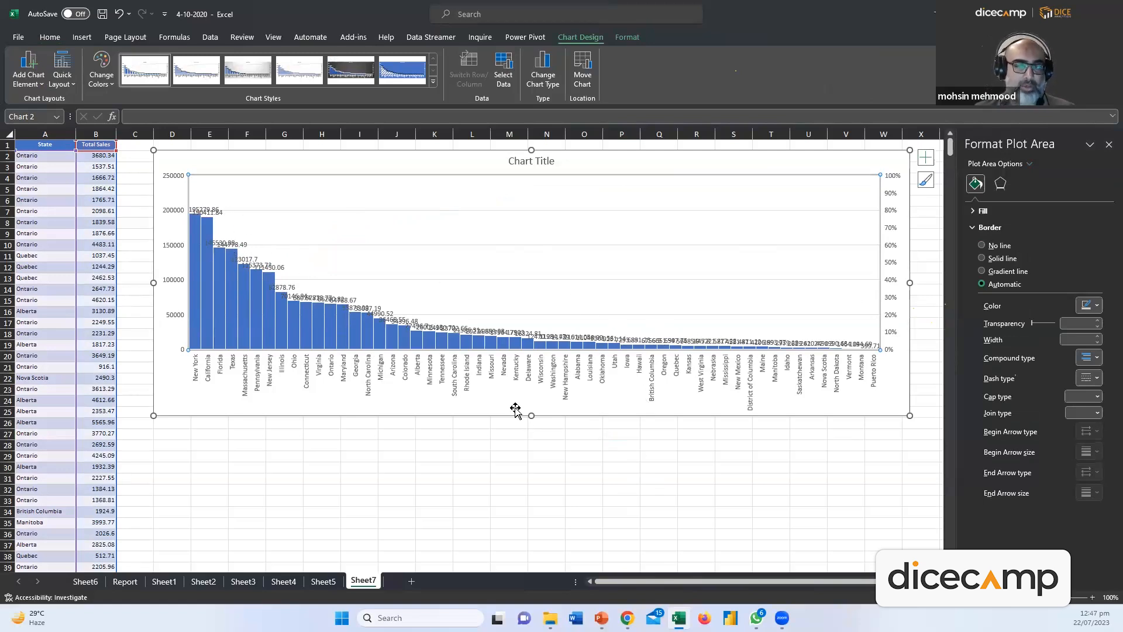
drag(532, 415, 538, 546)
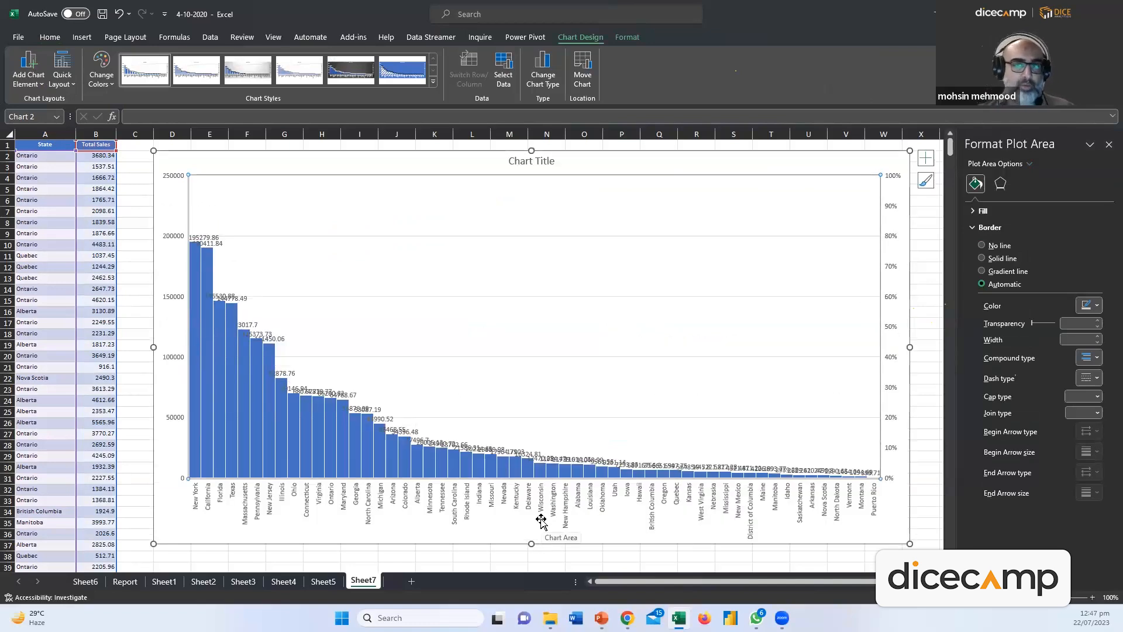
click(835, 165)
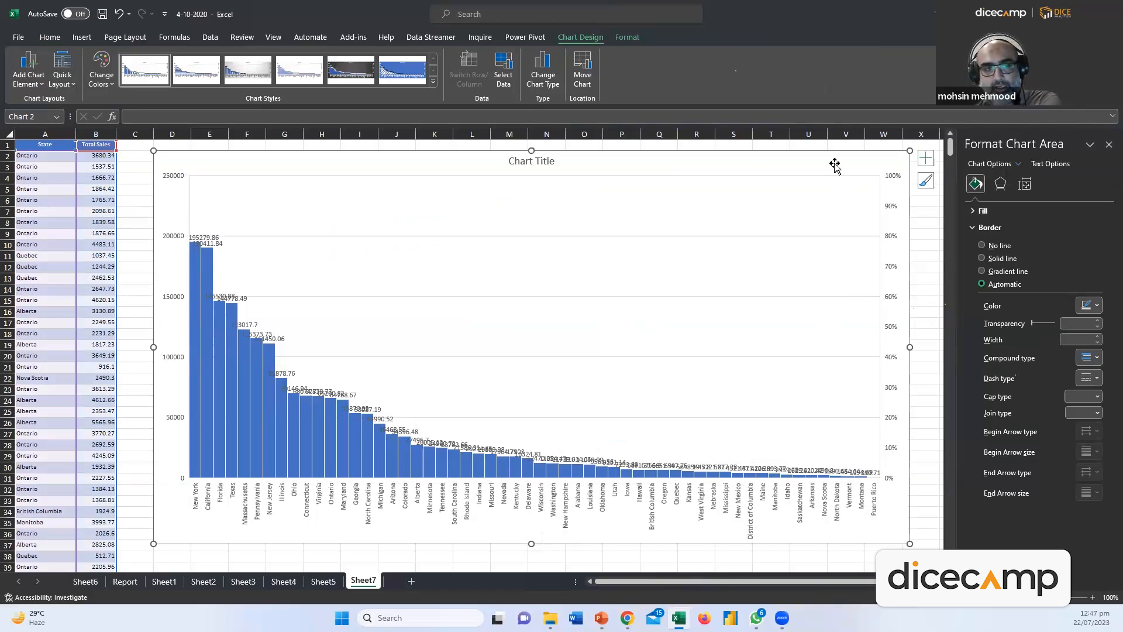
key(Delete)
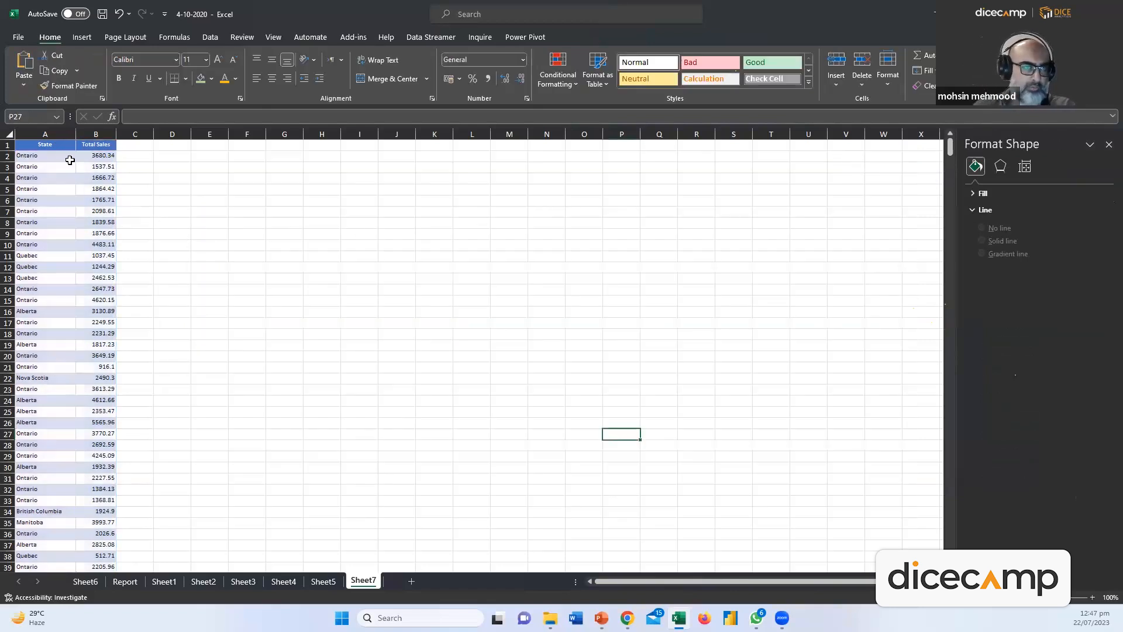
Select the State and Total Sales range from A1 and insert a Doughnut chart from Pie/Doughnut
key(ctrl+Home)
key(ctrl+shift+Right)
key(ctrl+shift+Down)
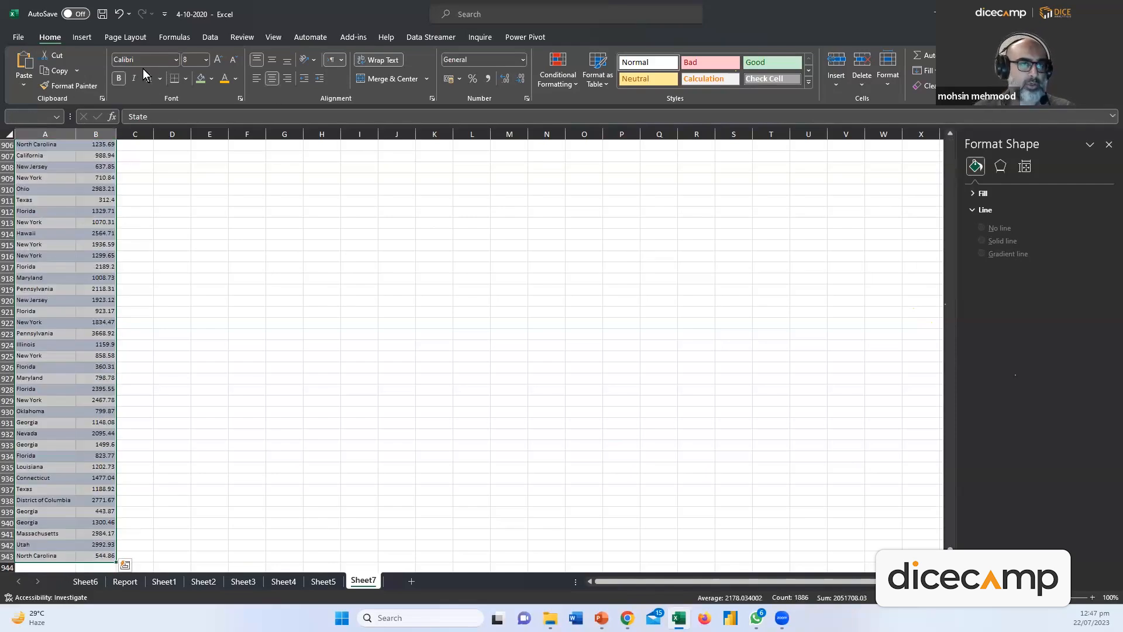
click(91, 40)
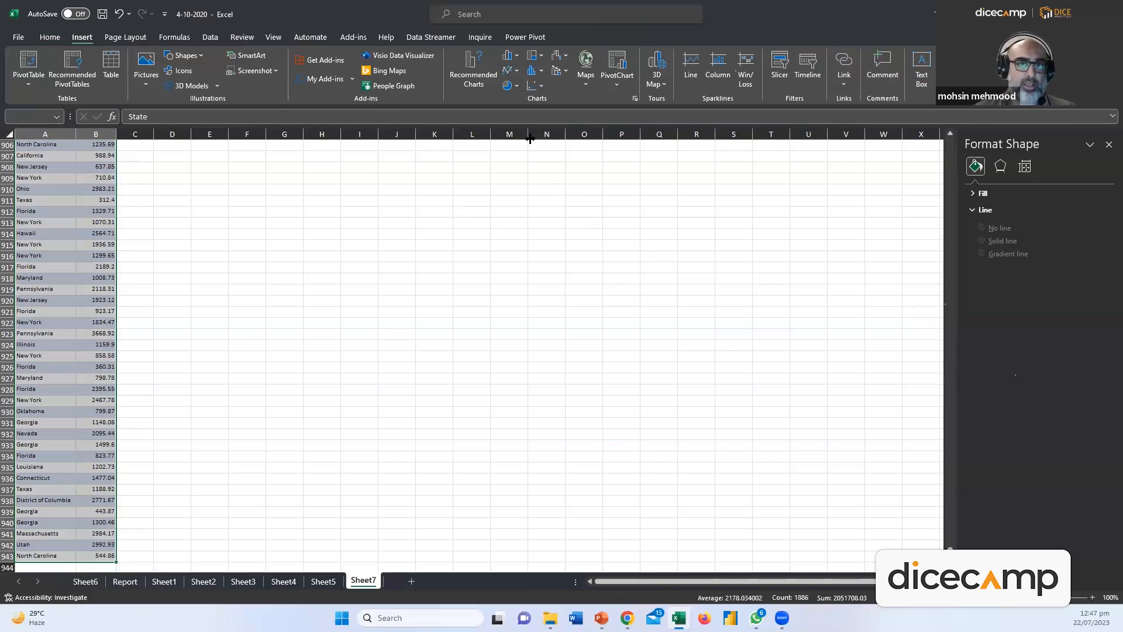
click(515, 88)
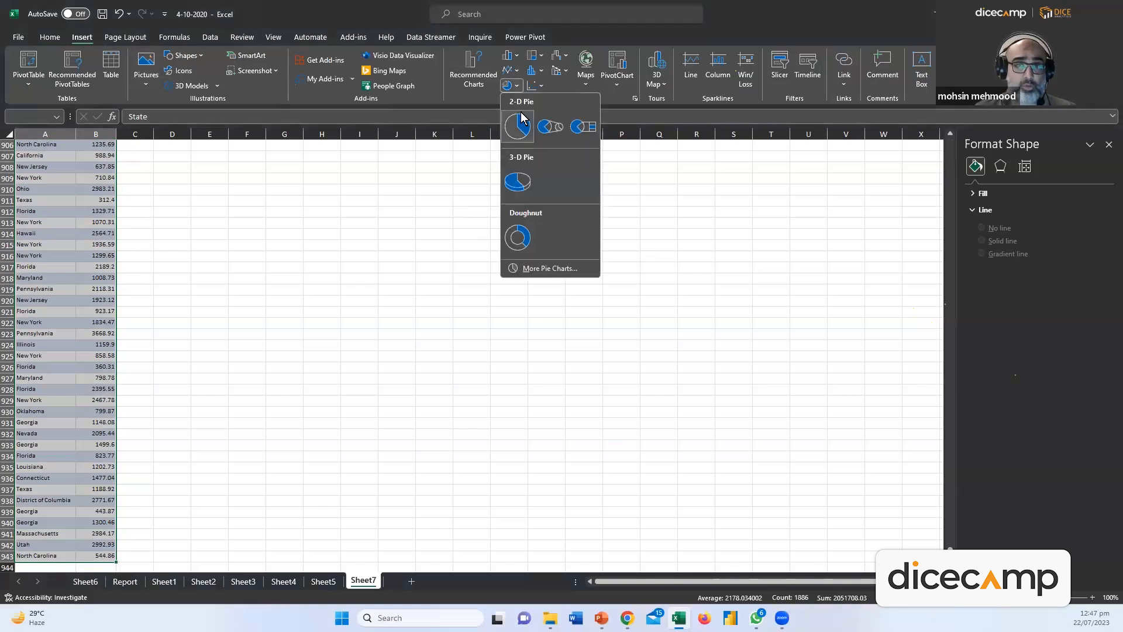
click(522, 235)
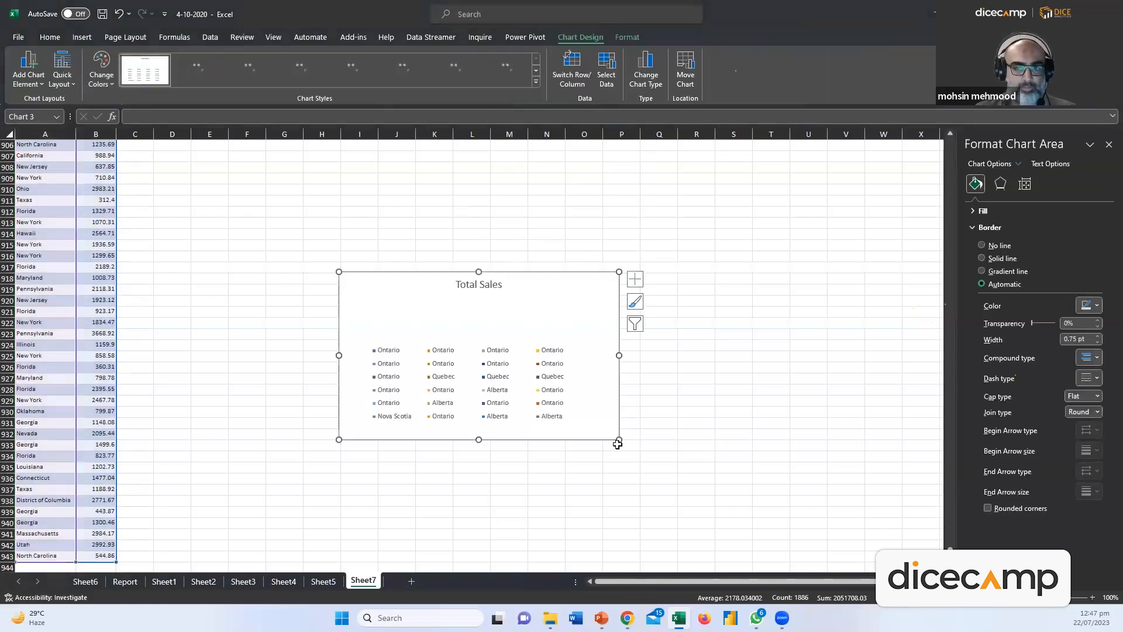
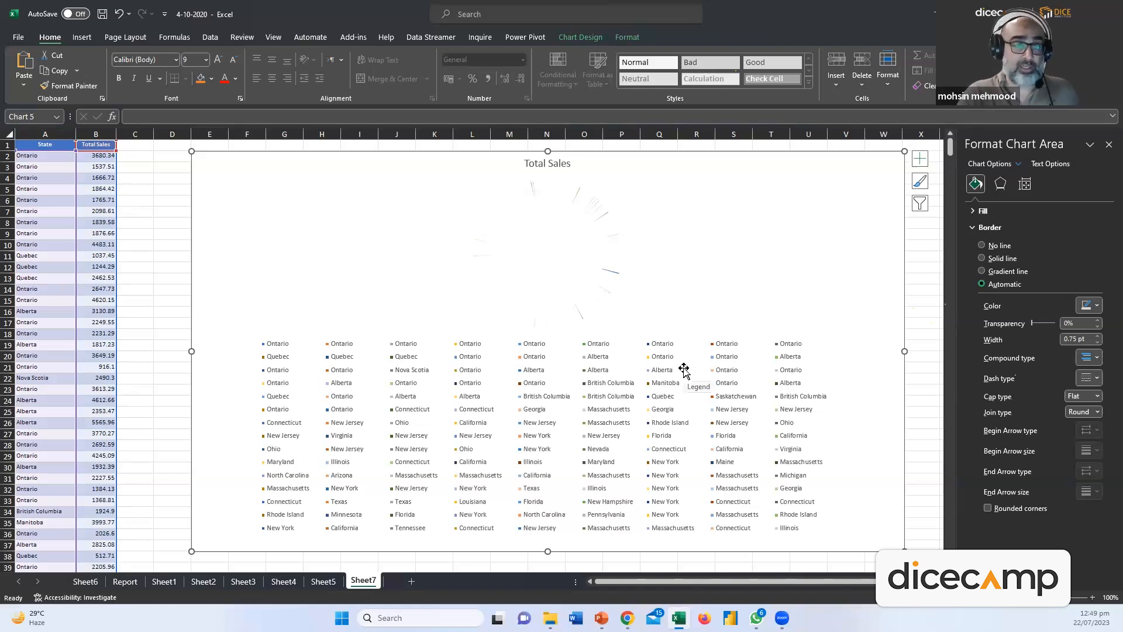
Delete the Total Sales chart and select the State and Total Sales data down to the last row
key(Delete)
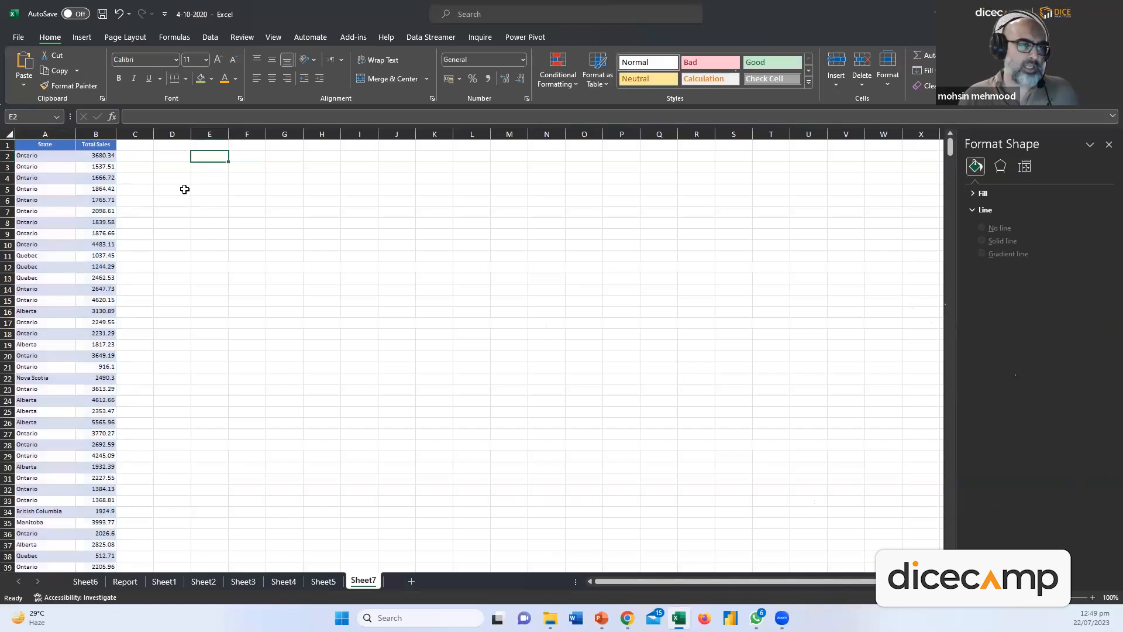
click(48, 146)
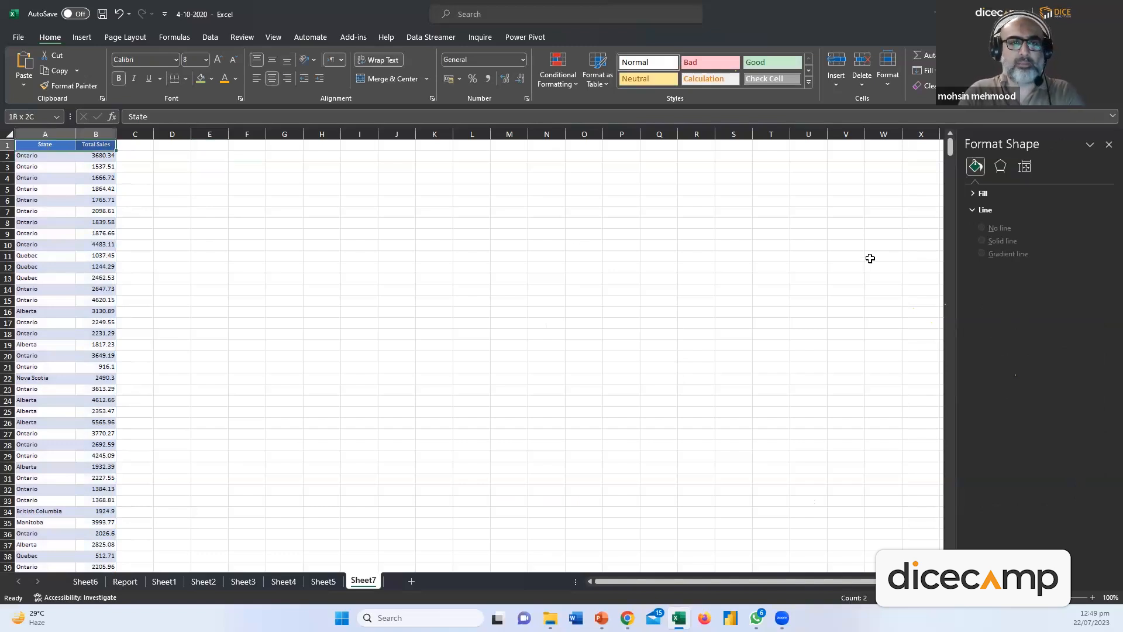
key(ctrl+shift+Down)
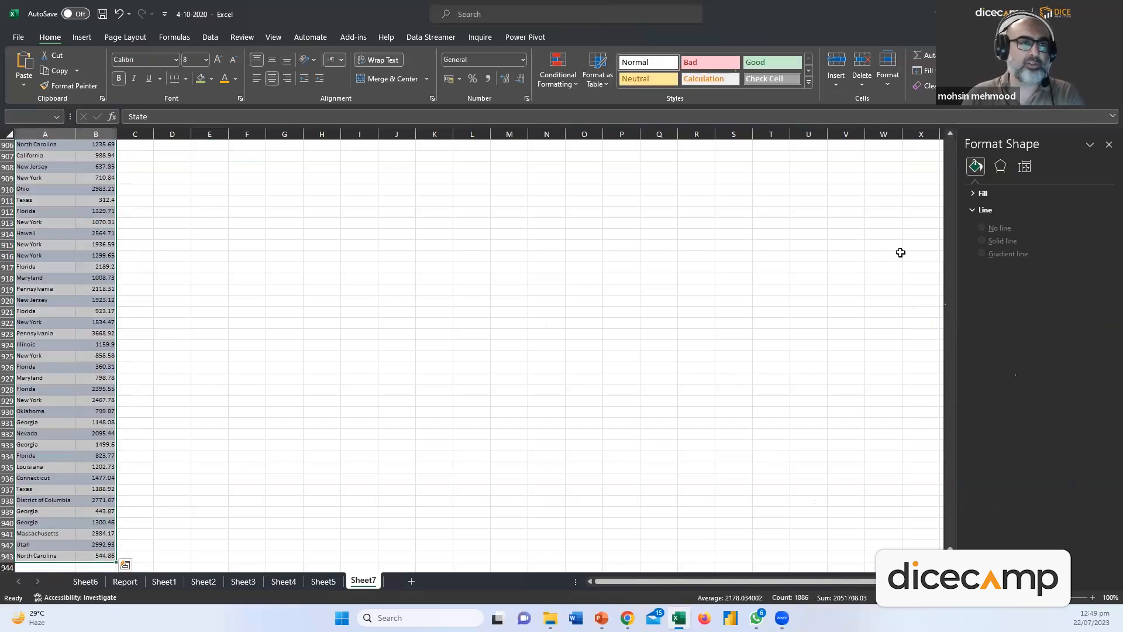
Browse the line chart types, then switch to the Sheet6 PivotTable of sales by state and city
click(83, 36)
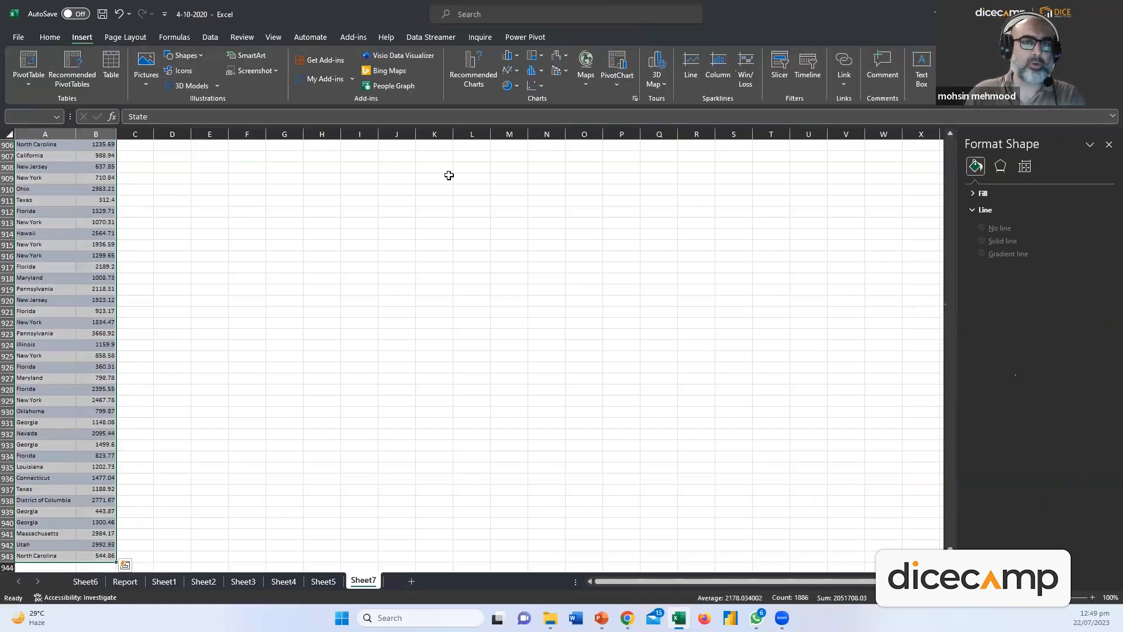
click(513, 71)
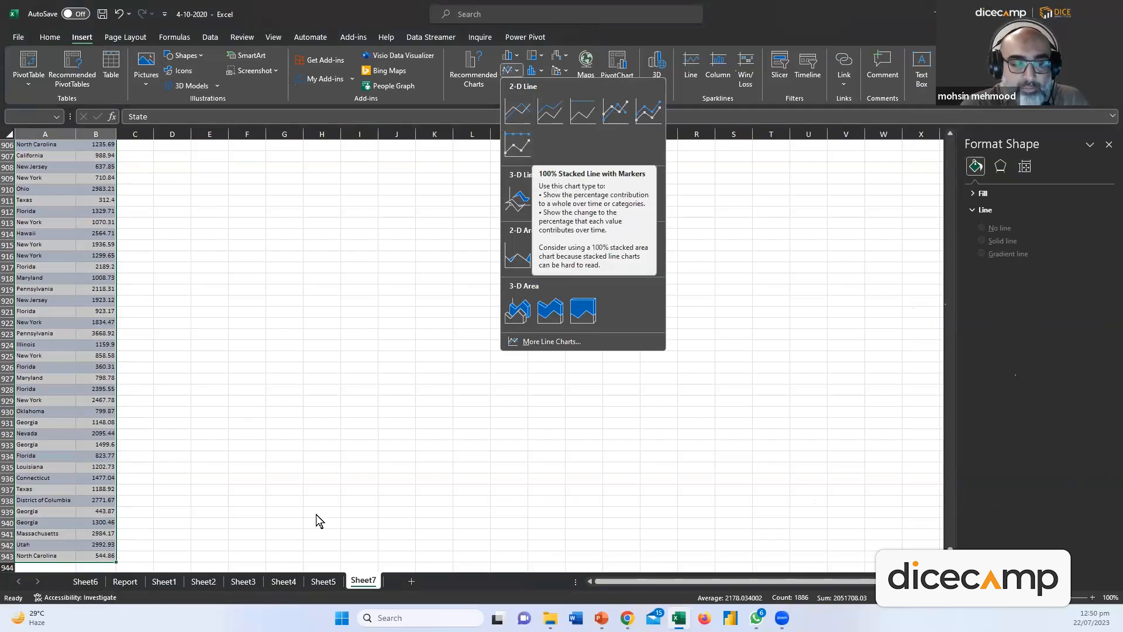
click(89, 582)
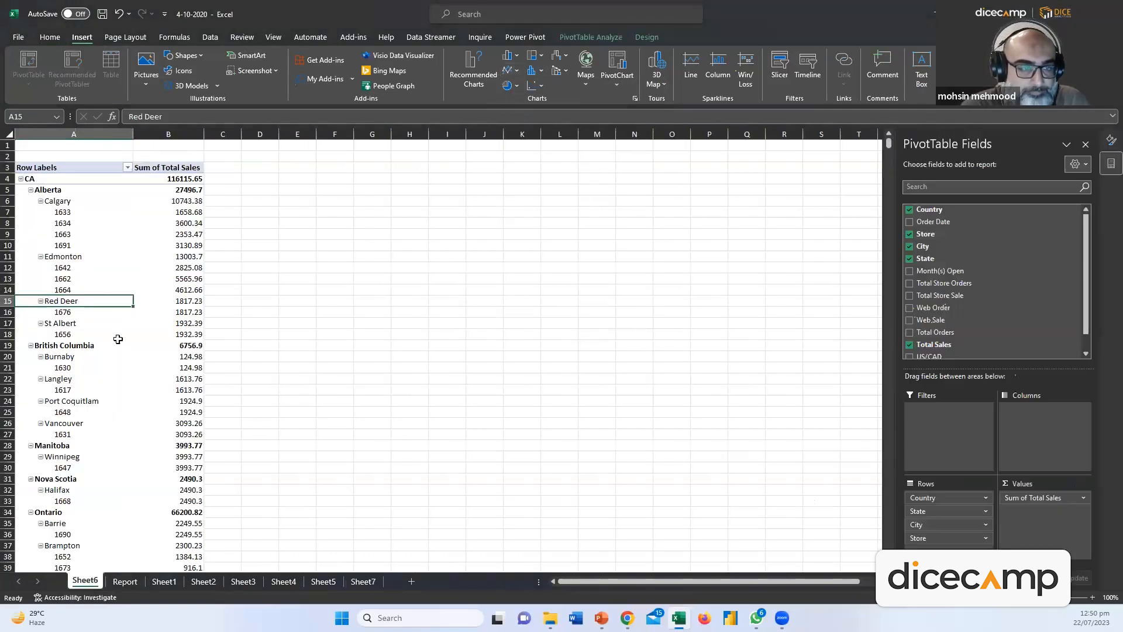
Check the Report sheet's B2:B39 values, then select A1:B943 on Sheet7
click(125, 582)
drag(88, 158, 167, 76)
click(354, 587)
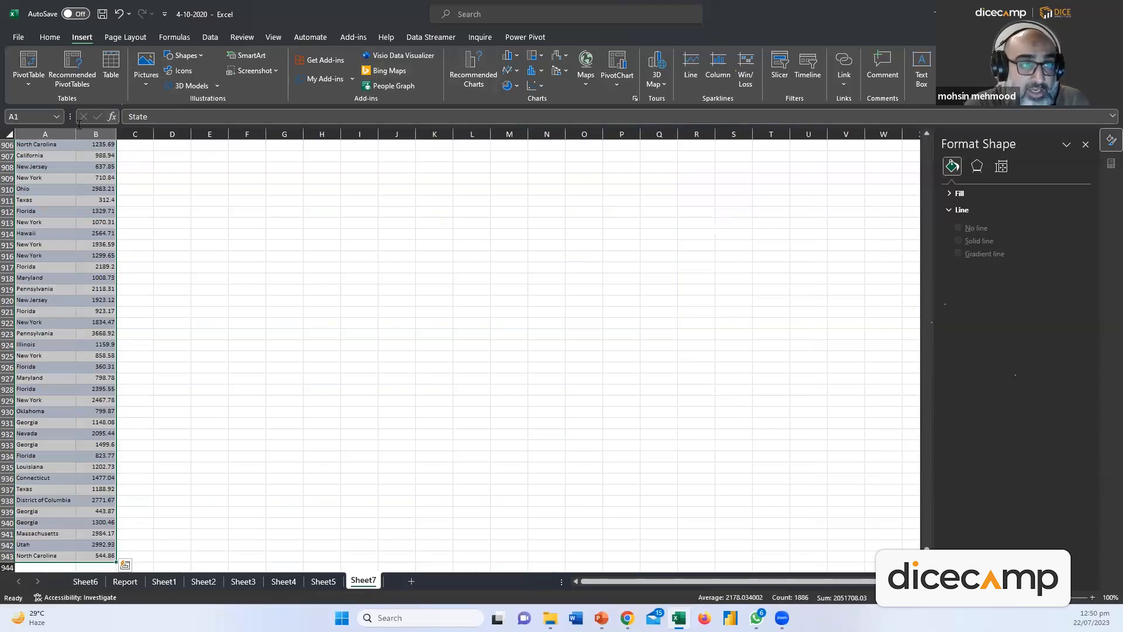
scroll(63, 260, up, 20)
click(67, 253)
key(ctrl+Home)
key(ctrl+shift+End)
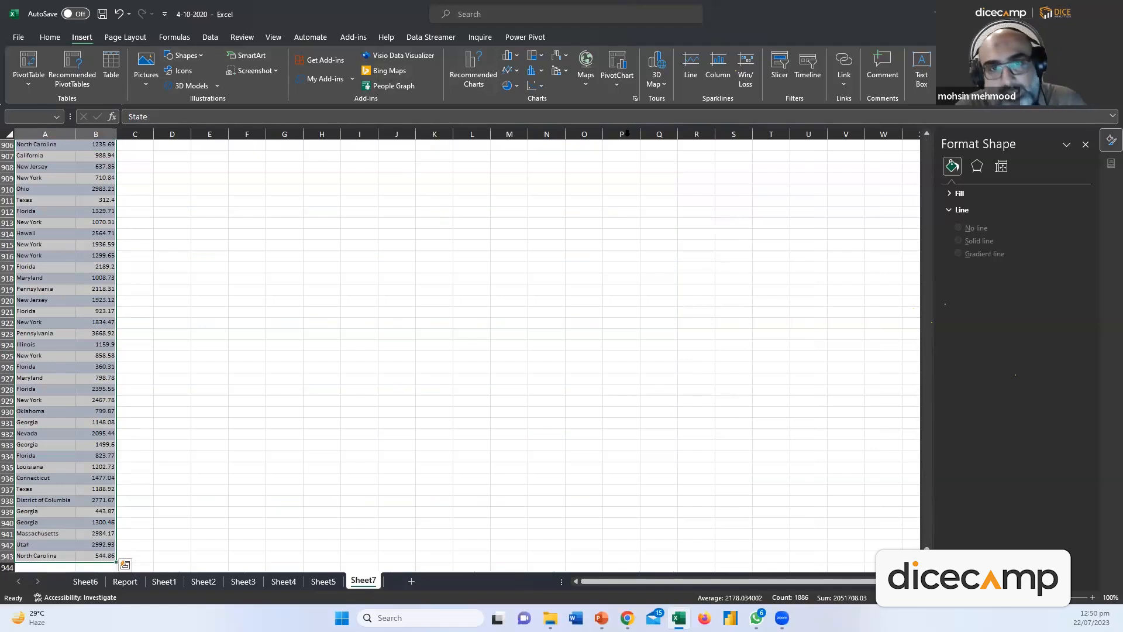
Insert a treemap of State and Total Sales and stretch it across columns E to V
click(542, 55)
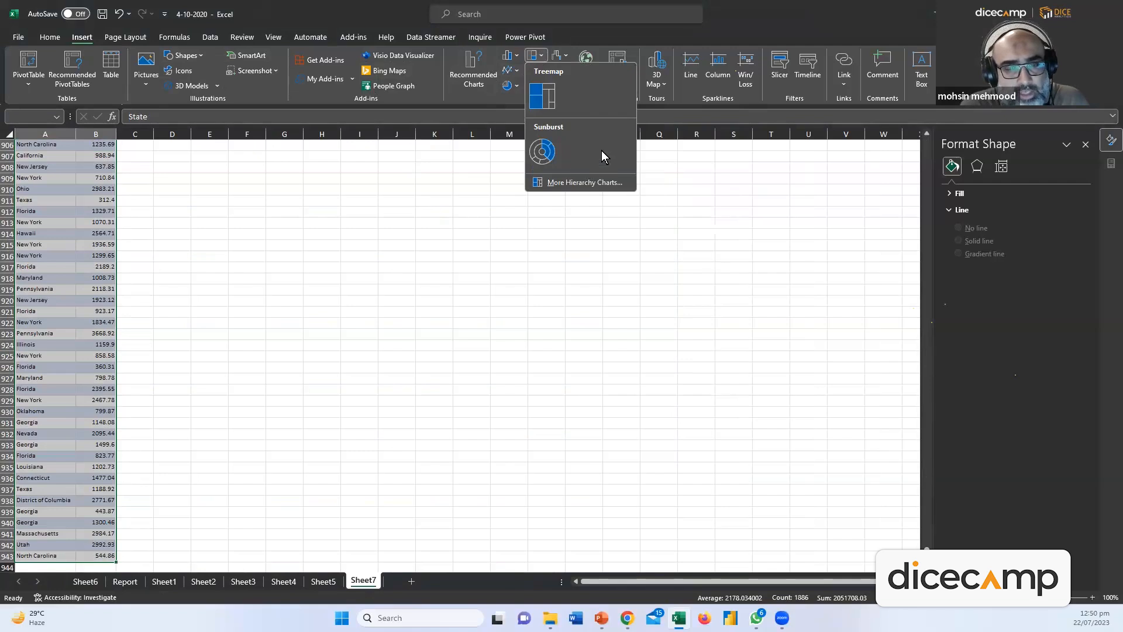
click(544, 101)
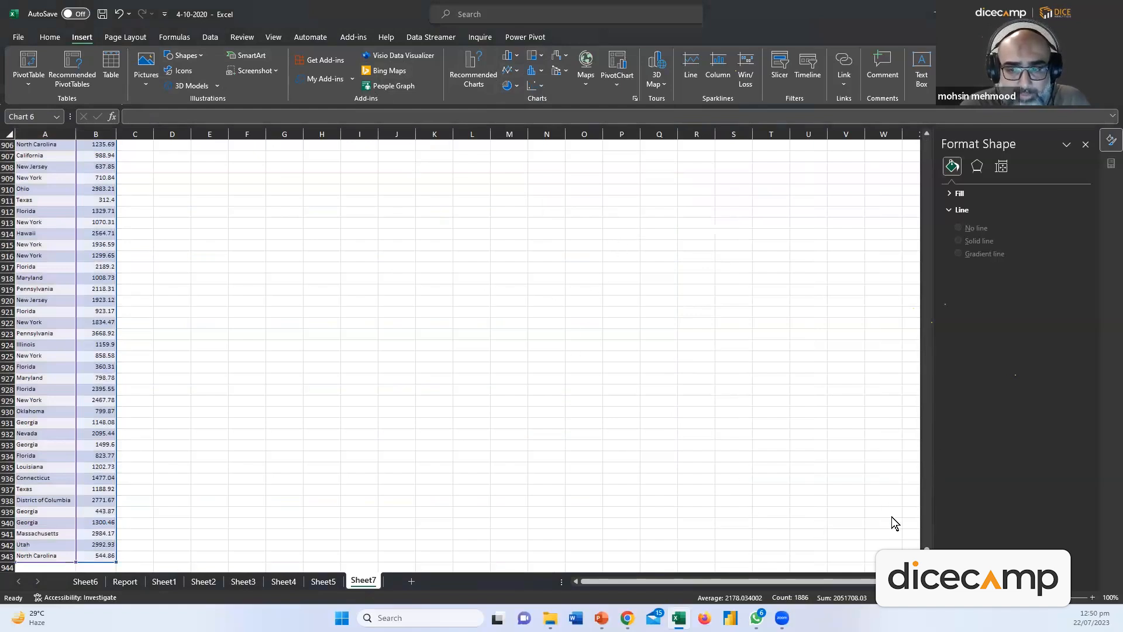
mouse_move(927, 552)
mouse_down()
mouse_move(929, 521)
mouse_move(927, 548)
mouse_up()
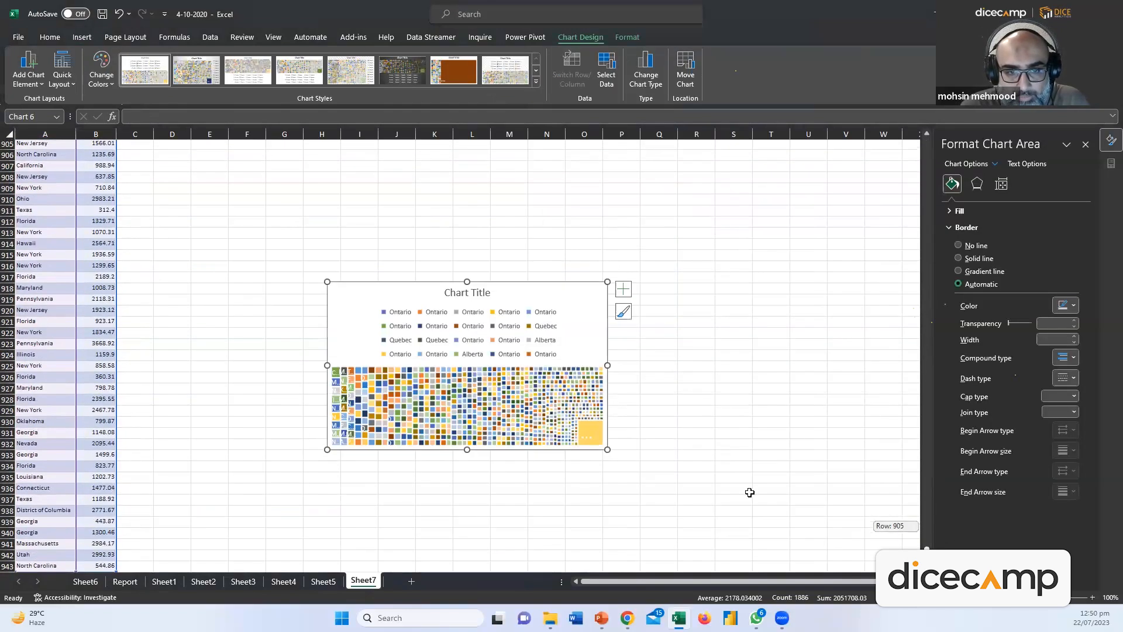
drag(607, 449, 817, 565)
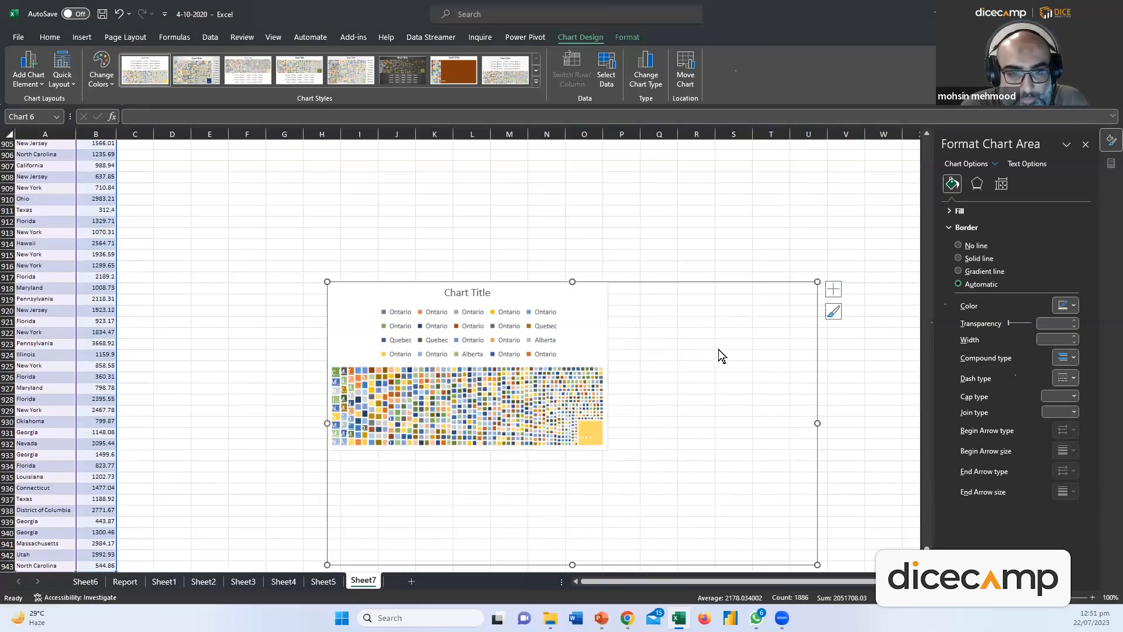
drag(617, 276, 532, 169)
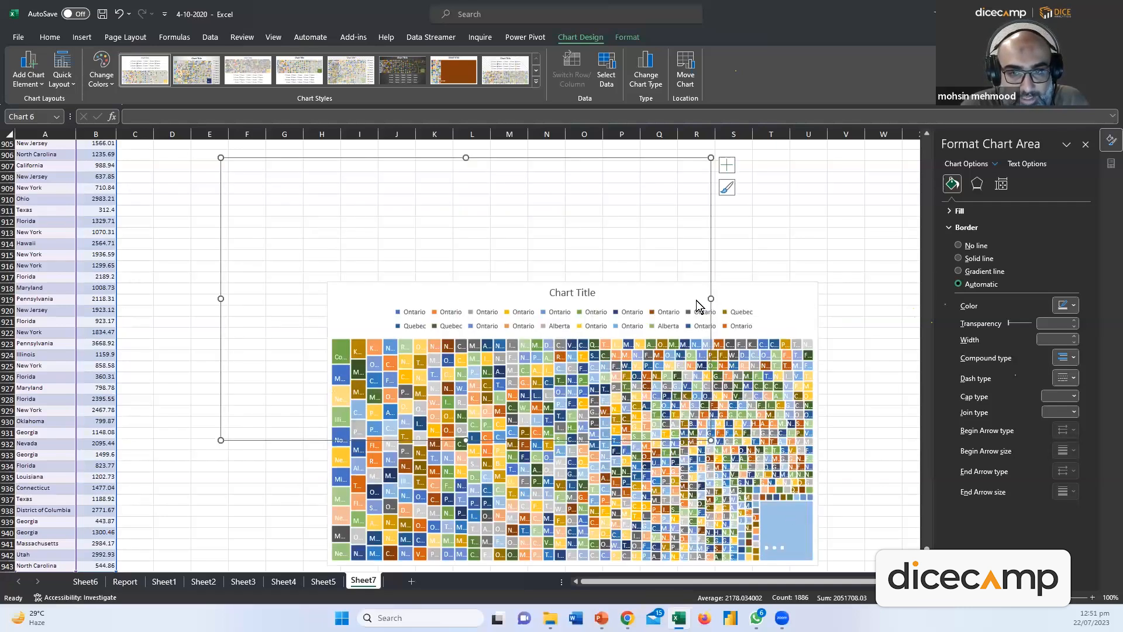
drag(845, 538, 851, 543)
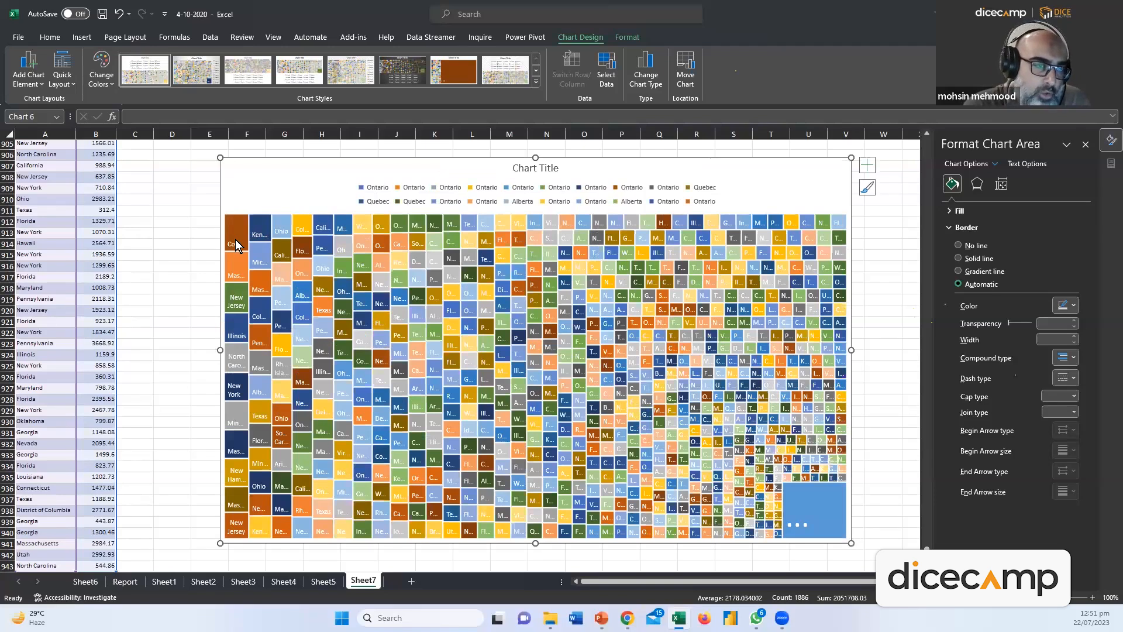
Delete the treemap chart from Sheet7
mouse_move(236, 245)
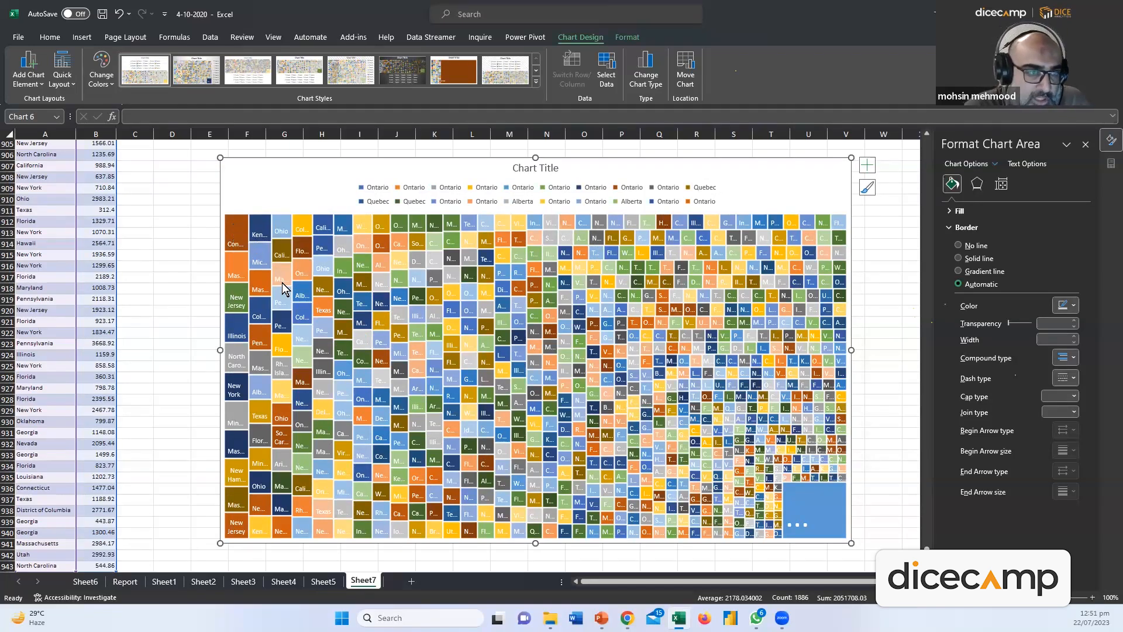
mouse_move(270, 288)
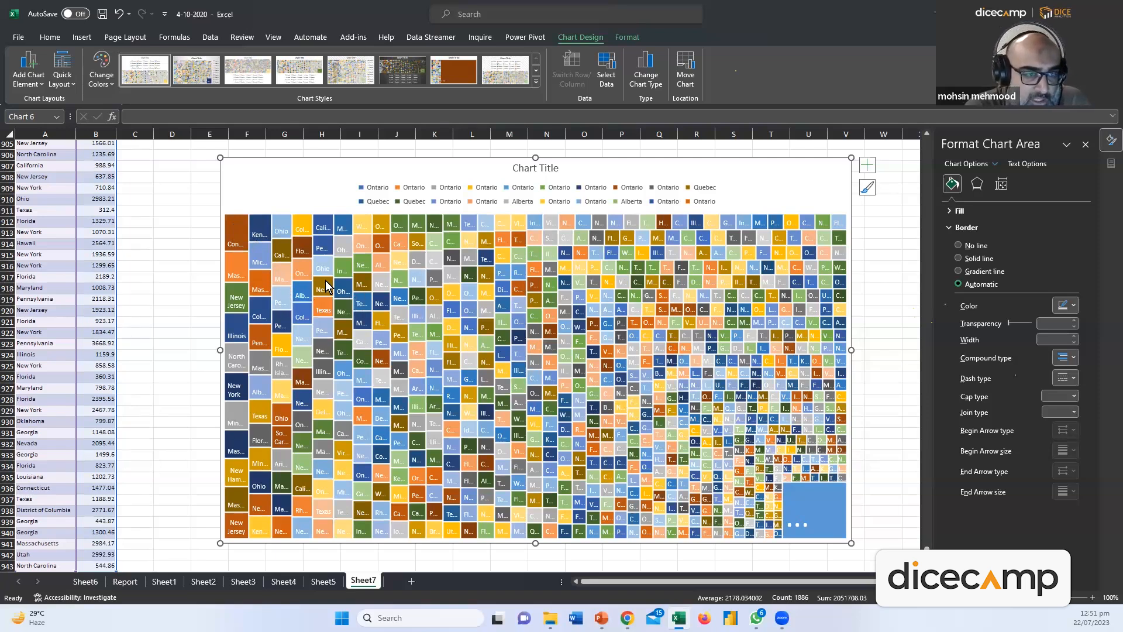
mouse_move(326, 287)
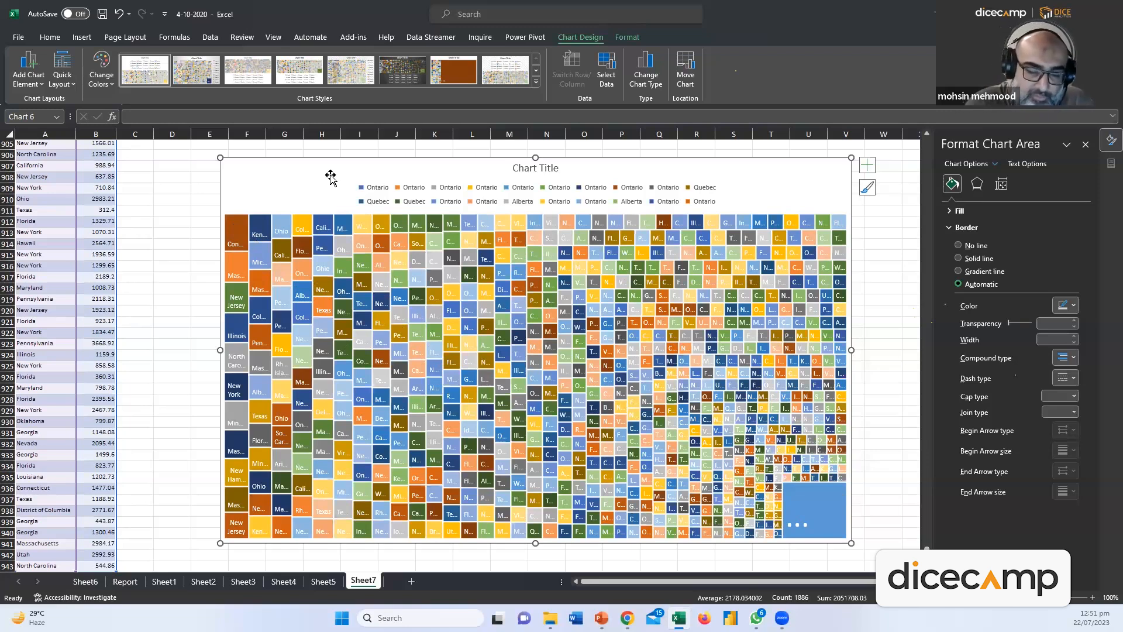
key(Delete)
Select the State and Total Sales columns from the header row down to row 943
click(314, 409)
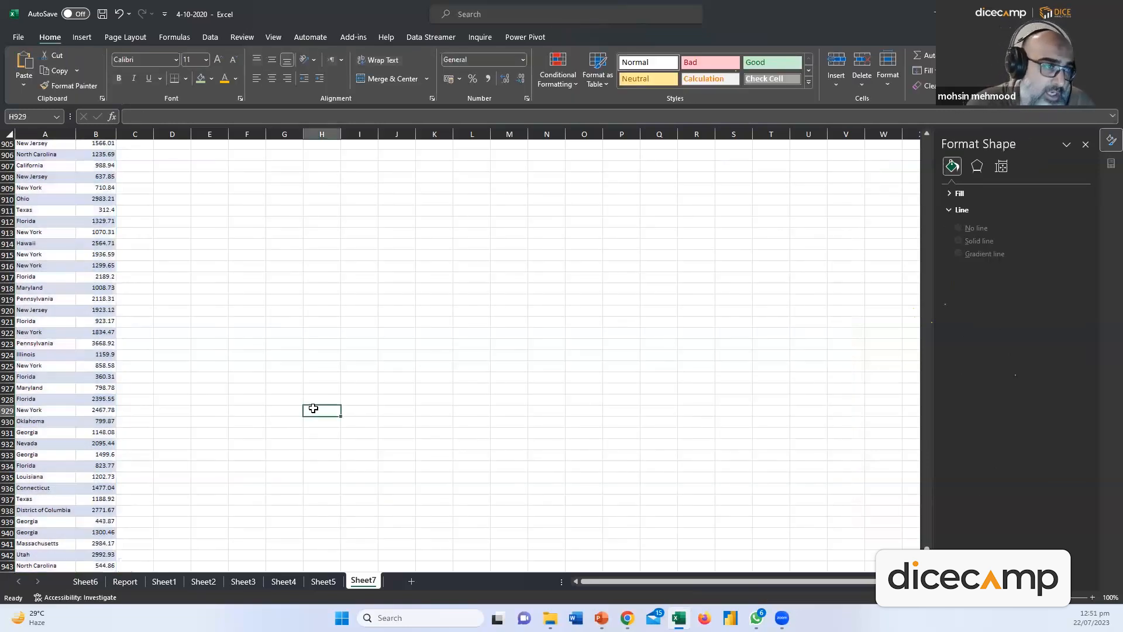
key(Left)
key(Left)
key(Left)
key(Left)
key(Left)
key(Left)
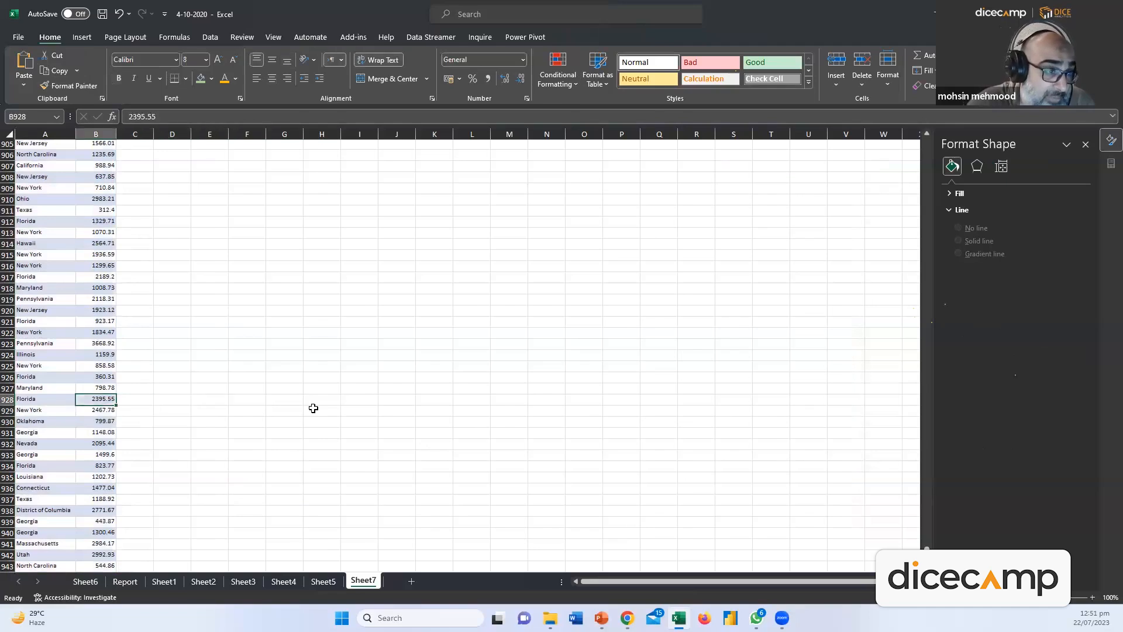
key(ctrl+Up)
key(Left)
key(Down)
key(shift+Down)
key(shift+Down)
key(shift+Down)
key(shift+Down)
key(shift+Down)
key(shift+Down)
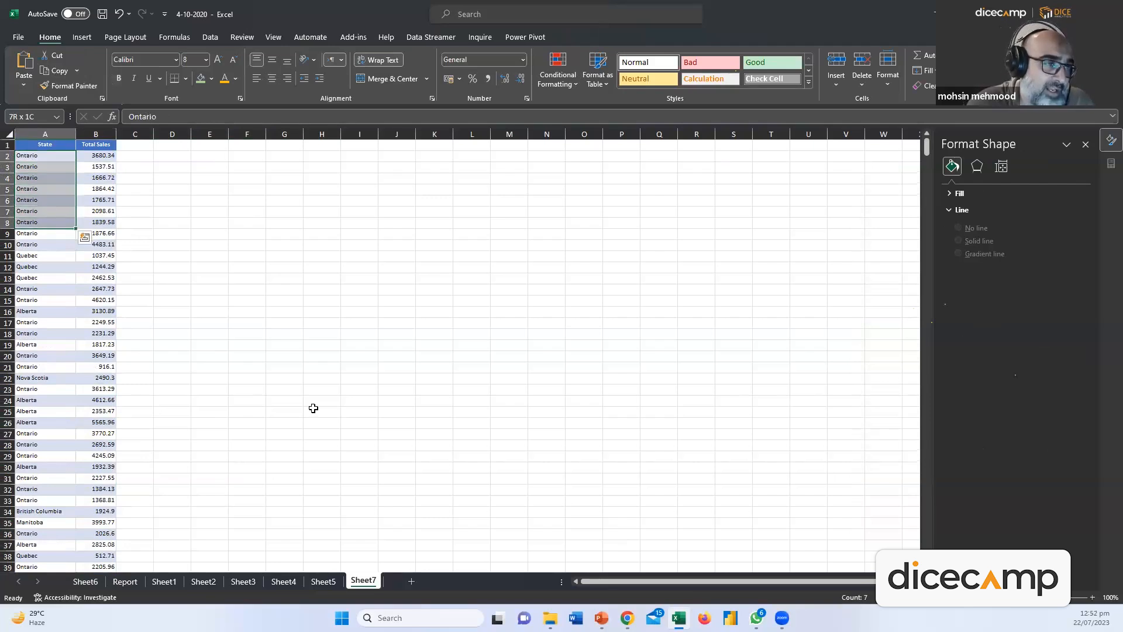
key(Up)
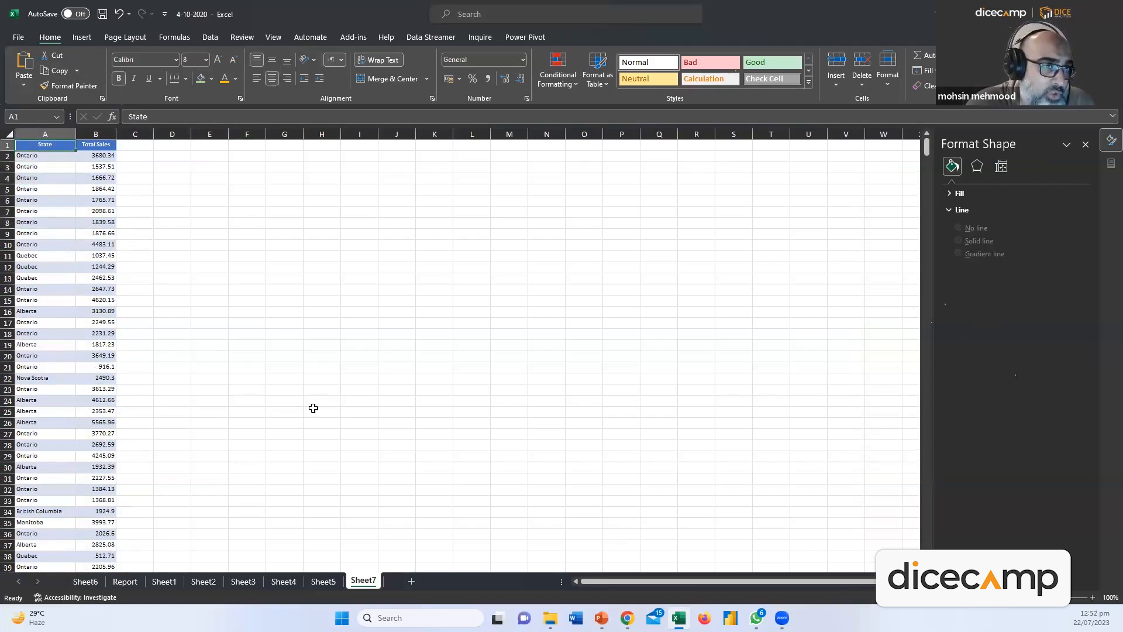
key(shift+Right)
key(ctrl+shift+Down)
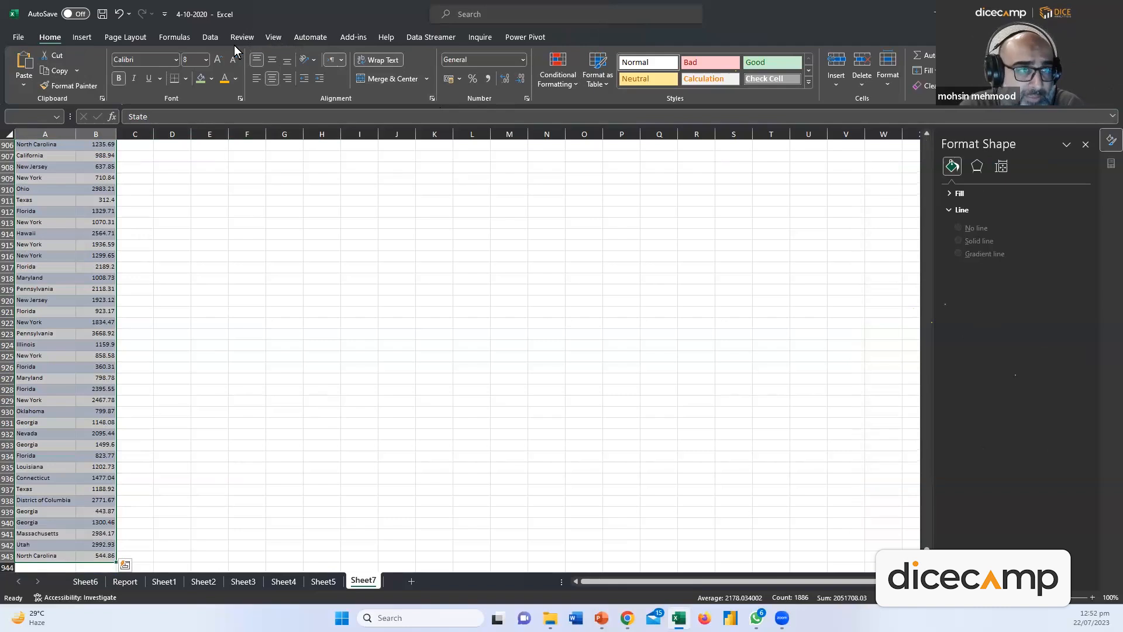
Check the Pennsylvania rows near A588, then reselect A1:B943
scroll(66, 228, up, 14)
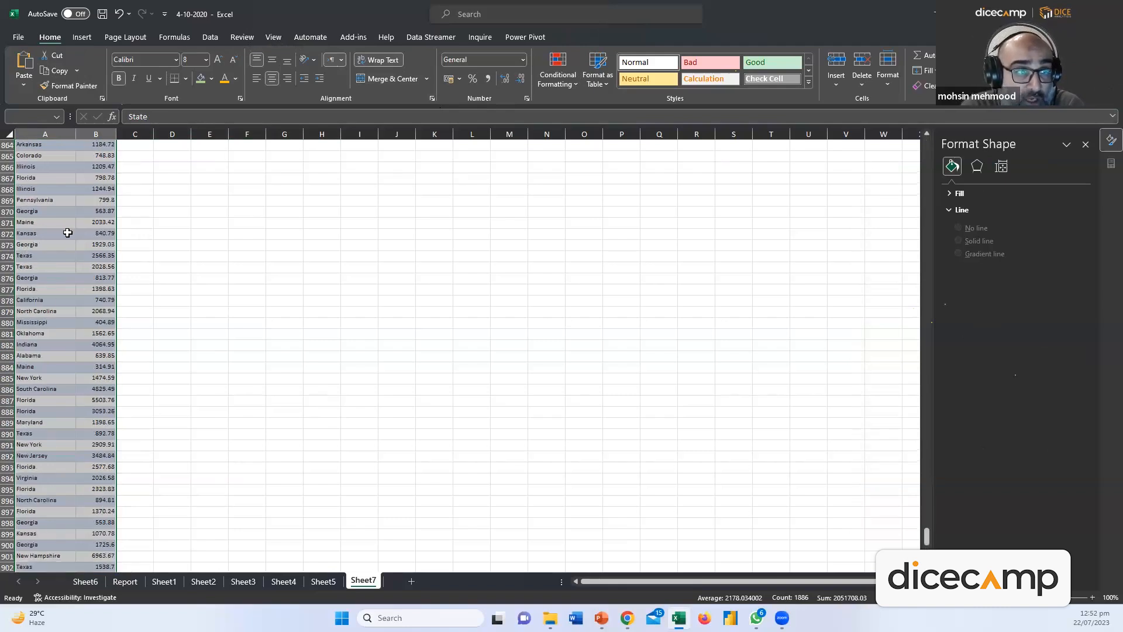
scroll(62, 244, up, 20)
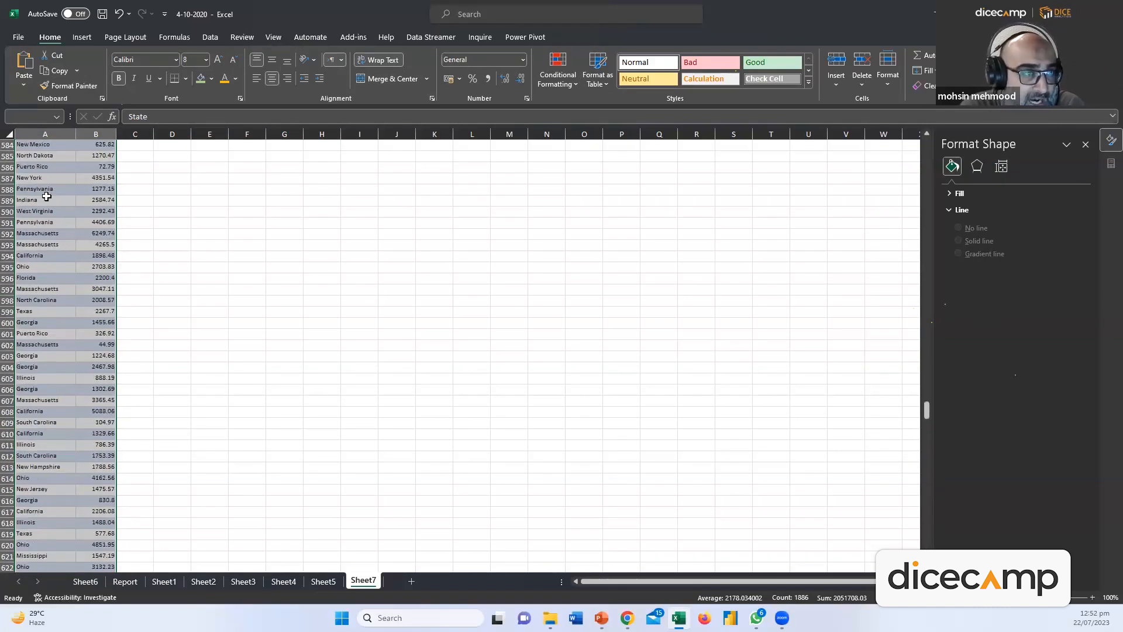
click(29, 189)
drag(30, 188, 106, 196)
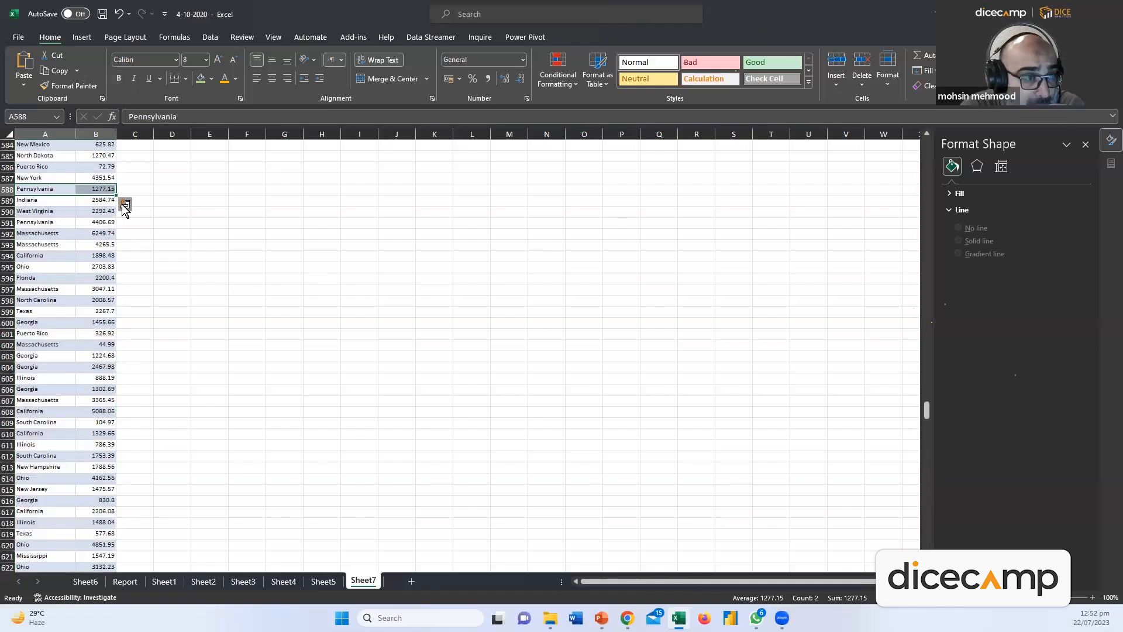
click(80, 233)
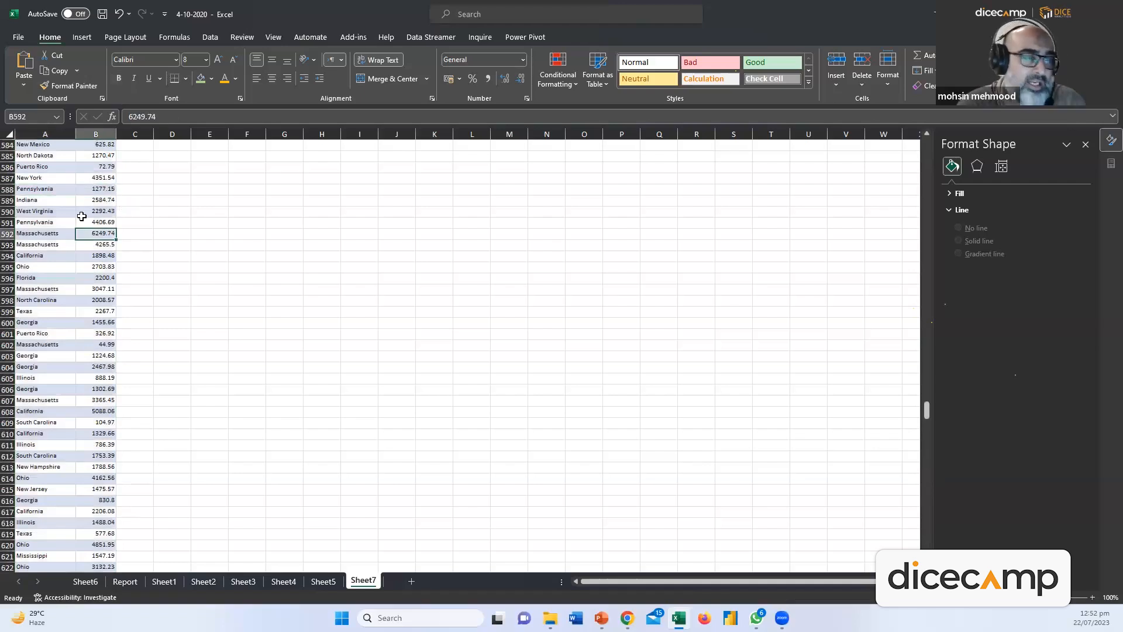
key(ctrl+Up)
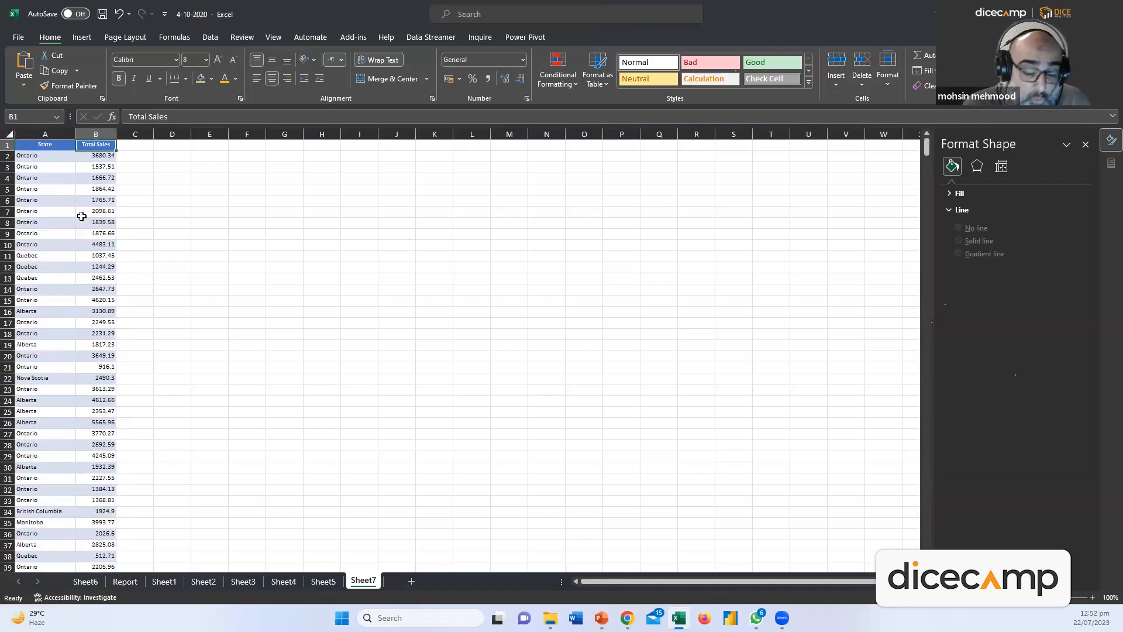
key(Left)
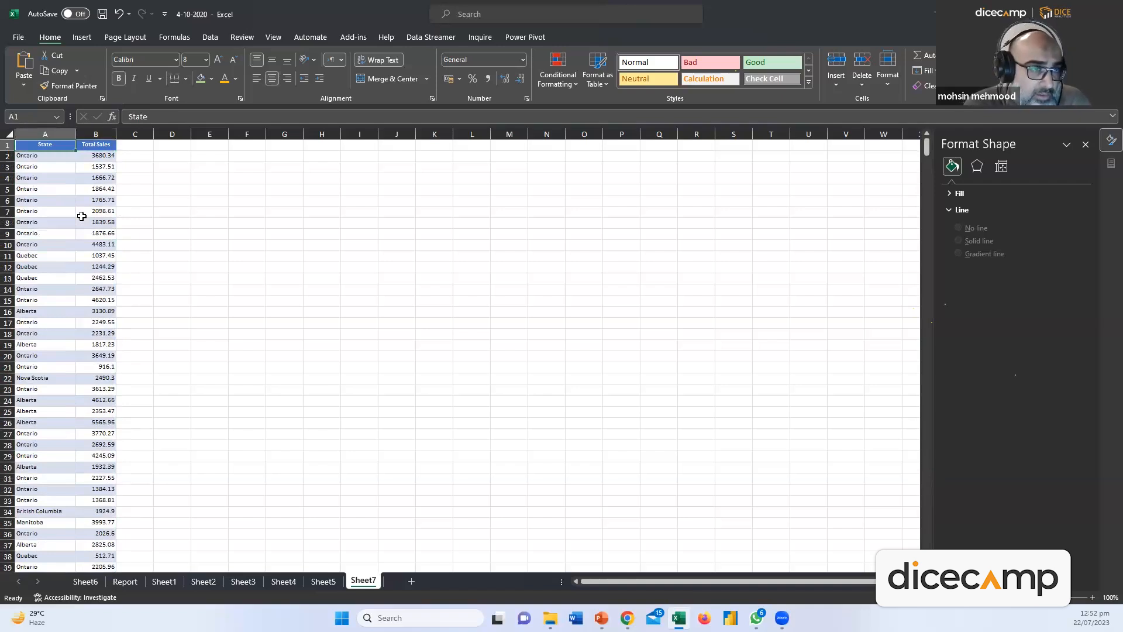
key(shift+Right)
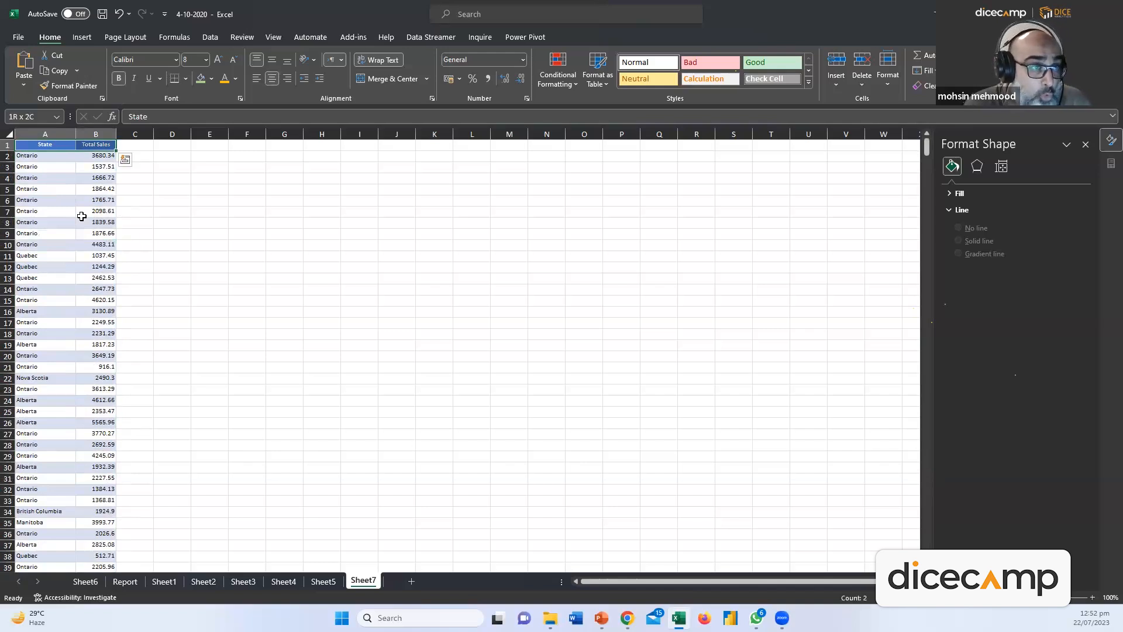
key(ctrl+shift+Down)
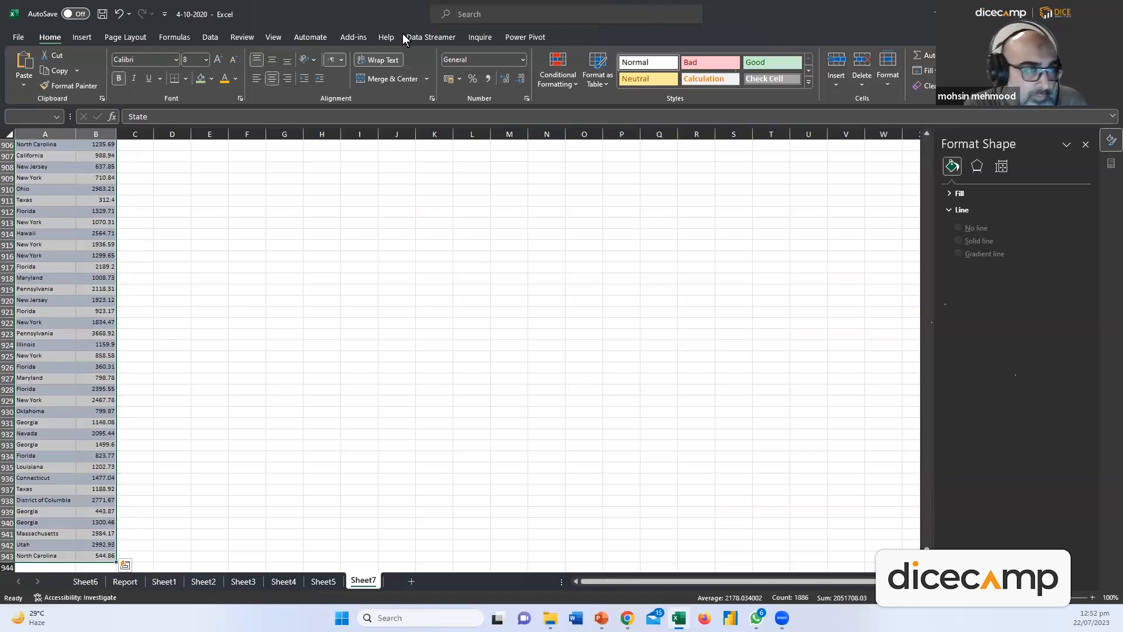
click(78, 35)
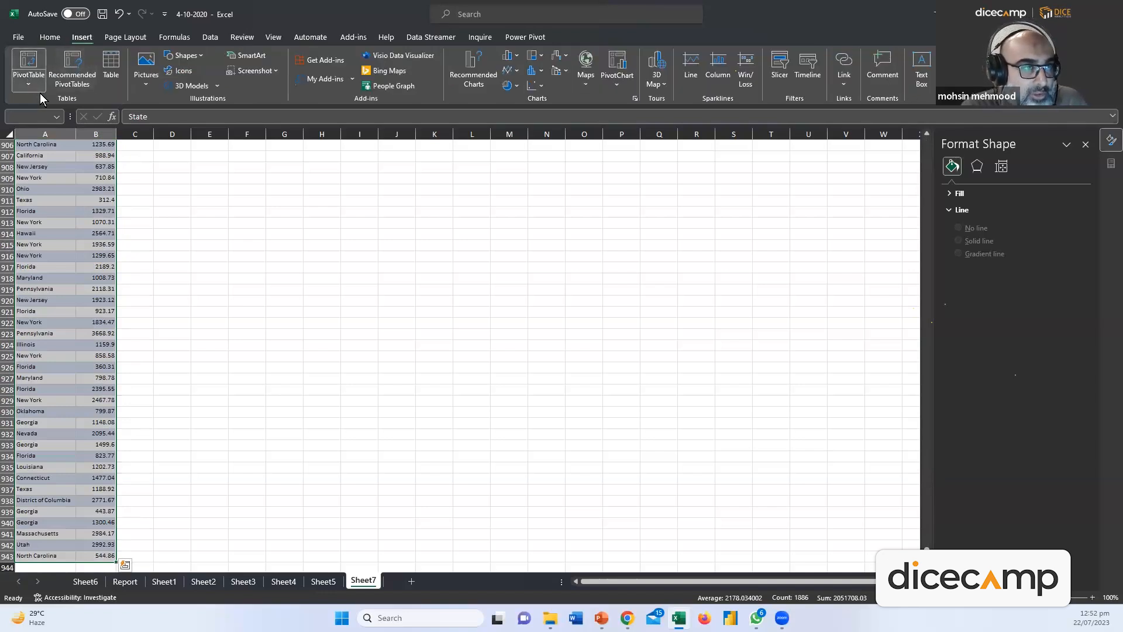
Create a PivotTable on a new sheet with State in Rows and summed Total Sales in Values
click(29, 76)
click(52, 108)
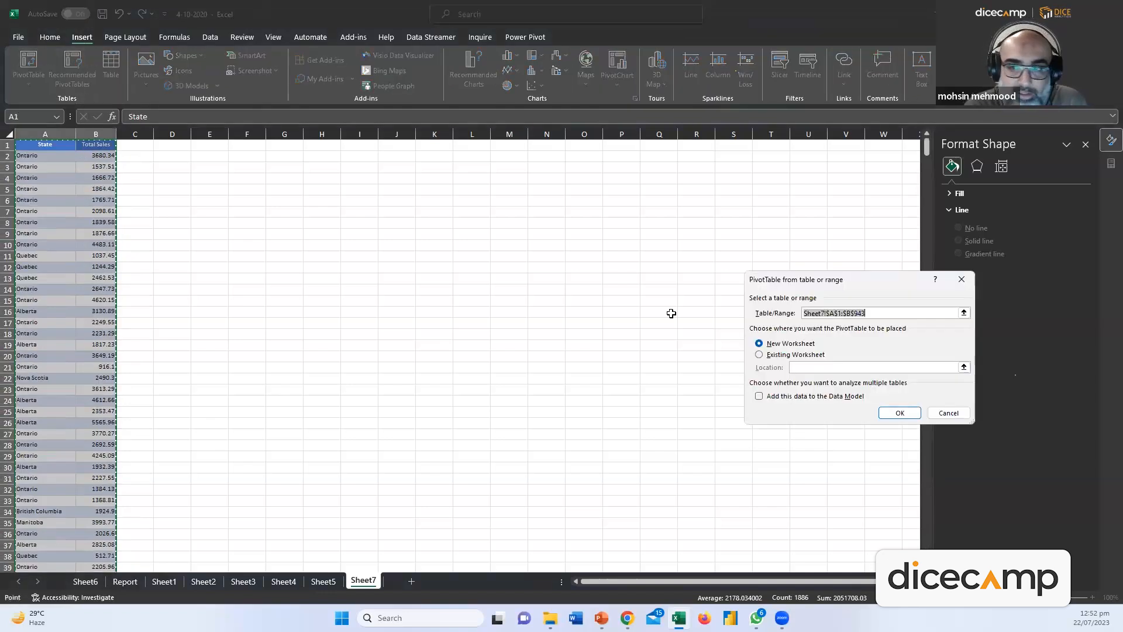
click(895, 414)
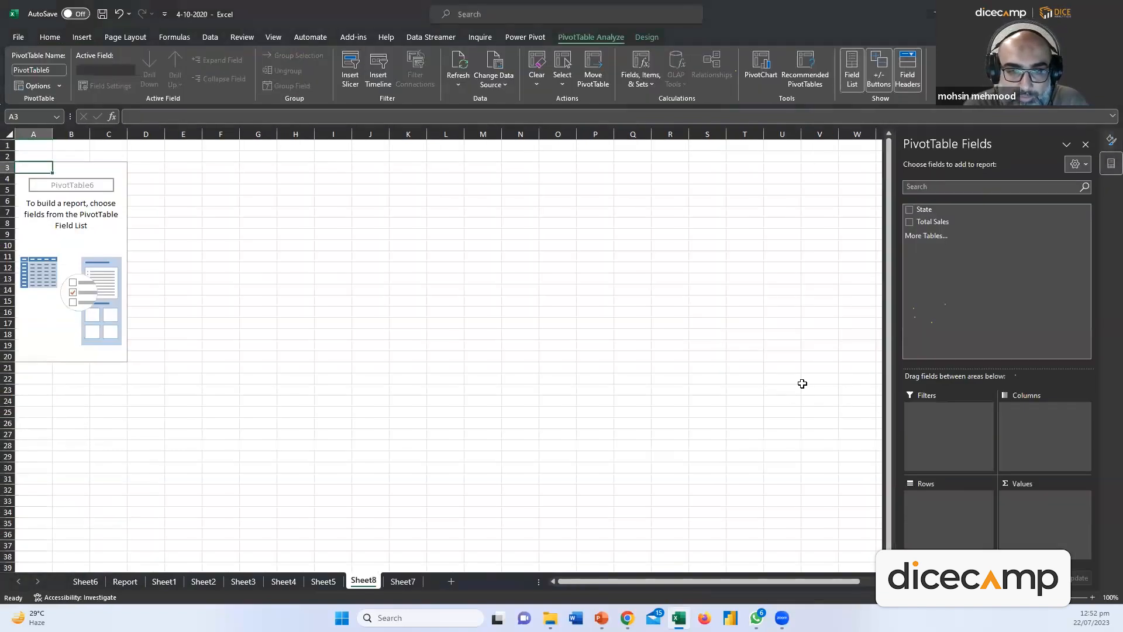
drag(924, 209, 942, 510)
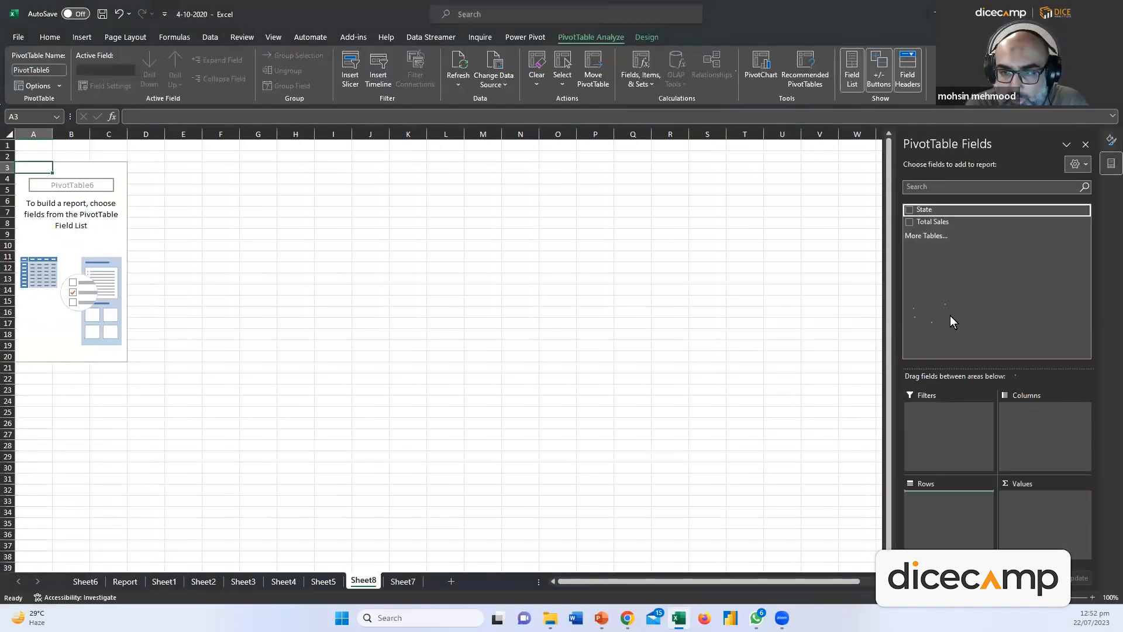
drag(931, 222, 1024, 507)
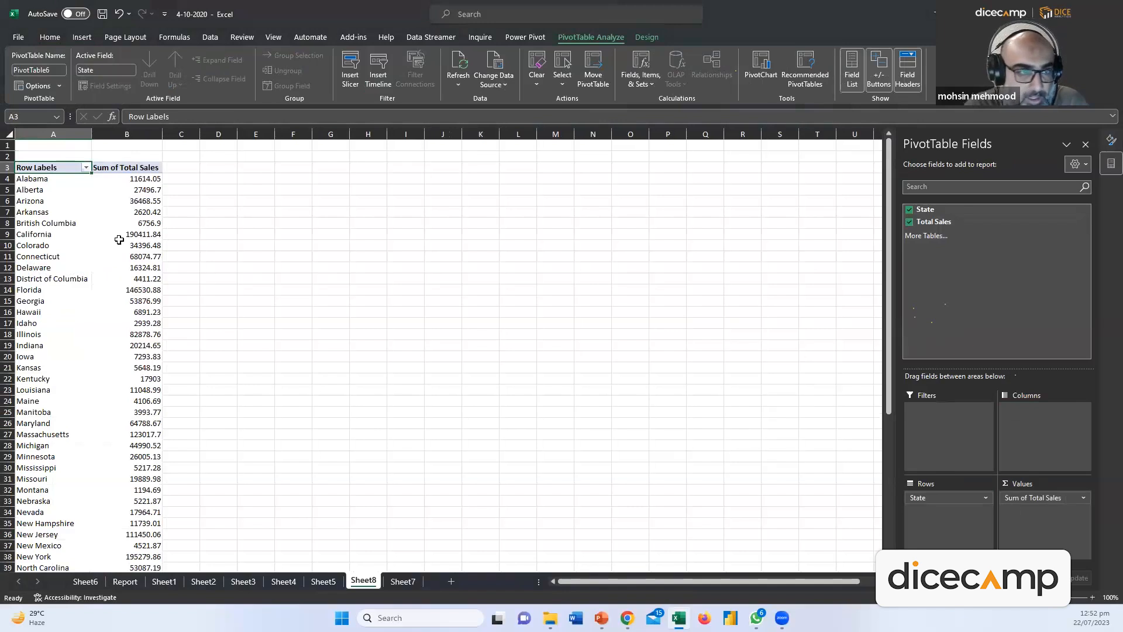
Copy the whole pivot table and paste it as values onto a new sheet
key(ctrl+shift+Right)
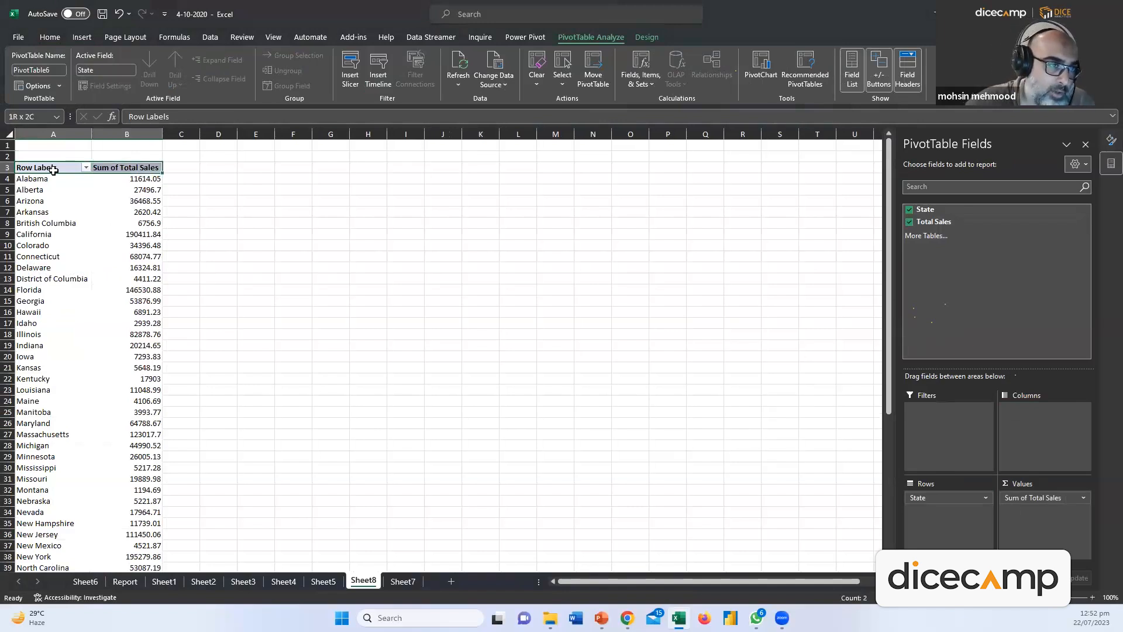
key(ctrl+shift+Down)
key(ctrl+c)
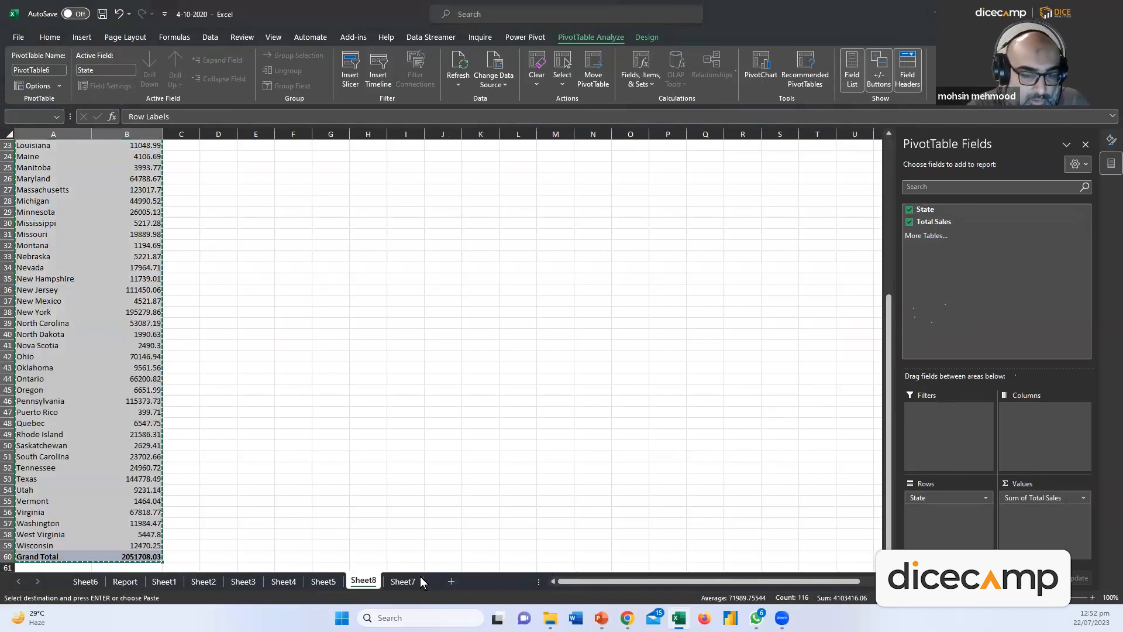
click(404, 581)
click(448, 581)
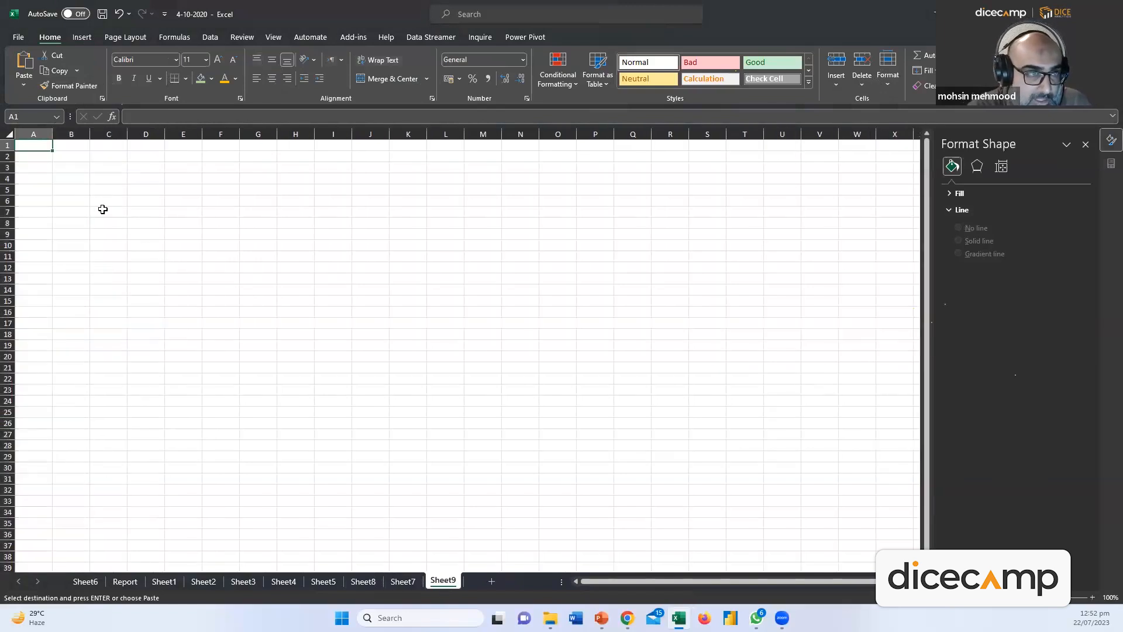
click(27, 90)
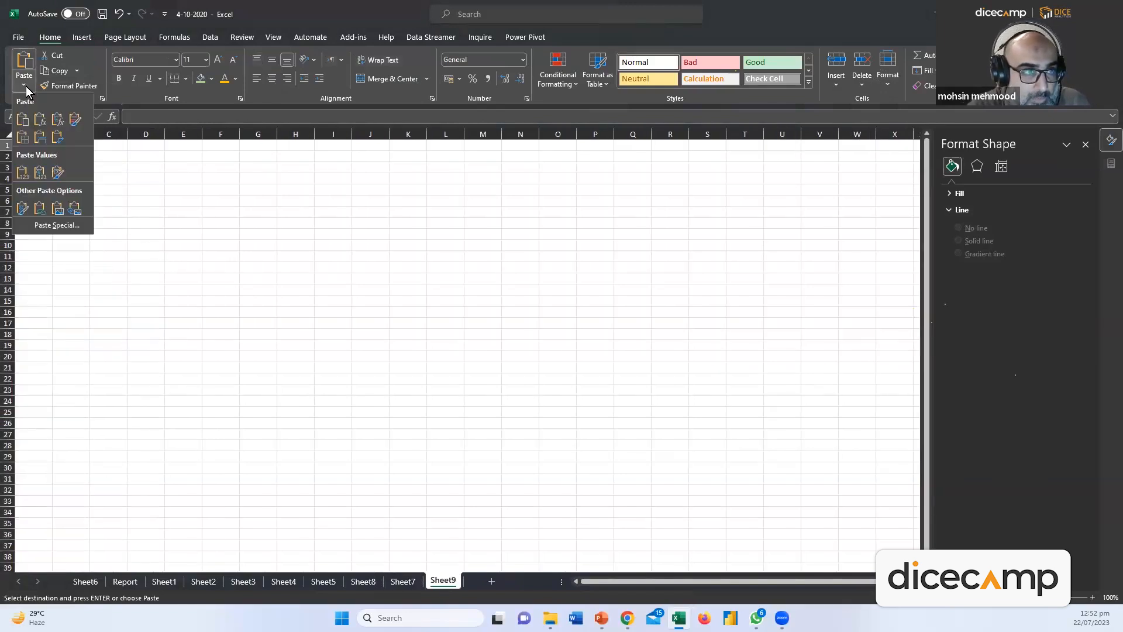
click(24, 175)
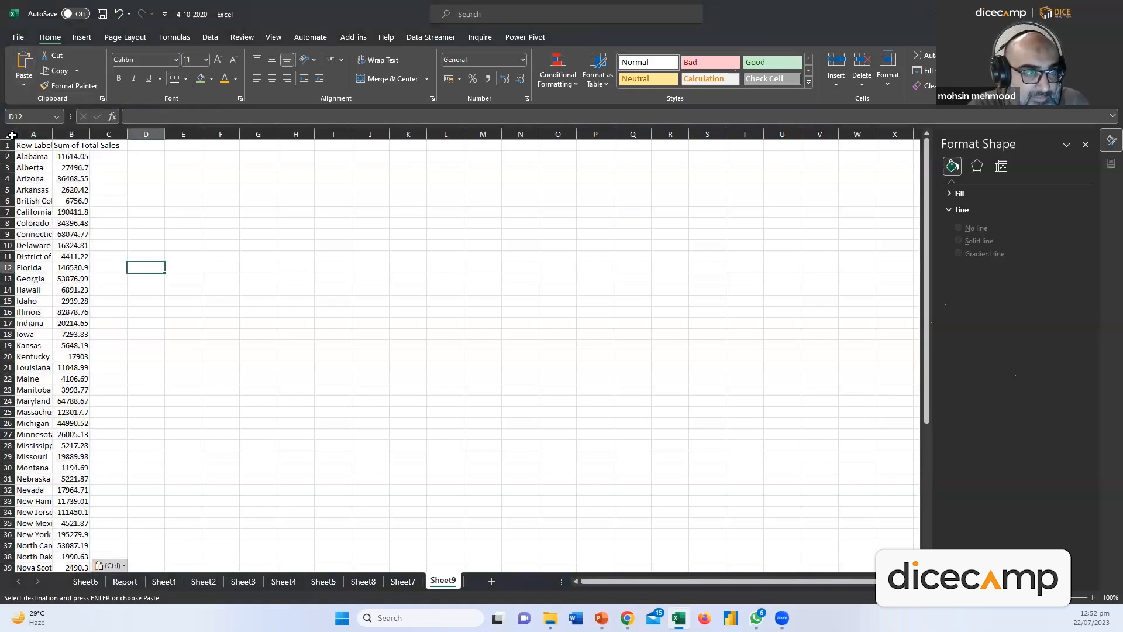
Autofit the columns, rename the A1 header to 'States', and select the pasted data
click(12, 135)
double_click(54, 135)
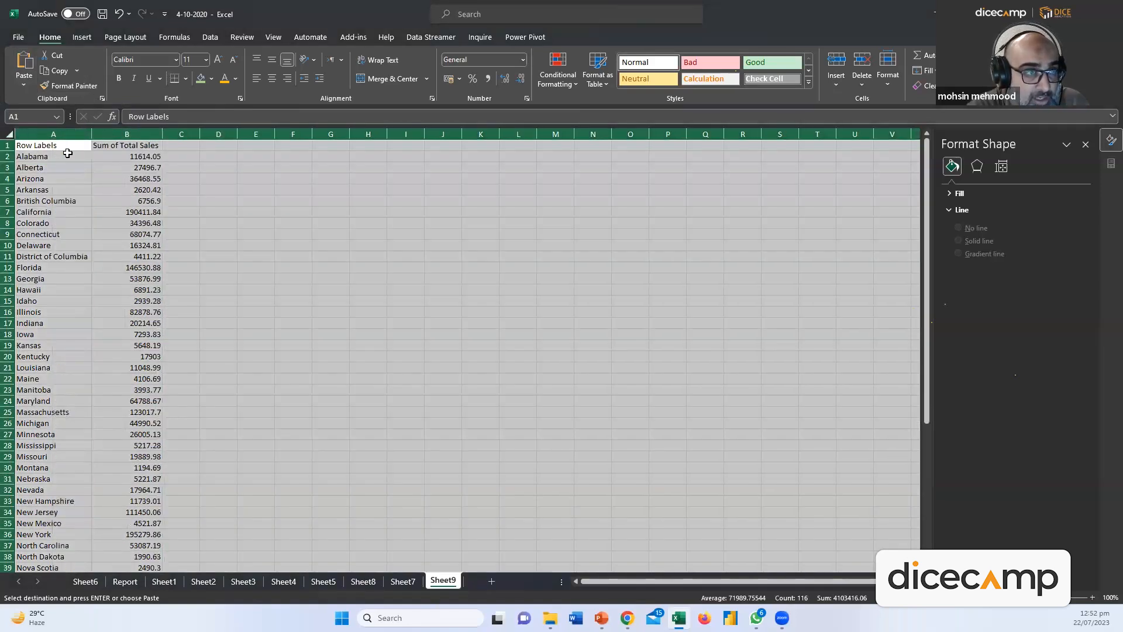
double_click(66, 147)
key(shift+Home)
text(S)
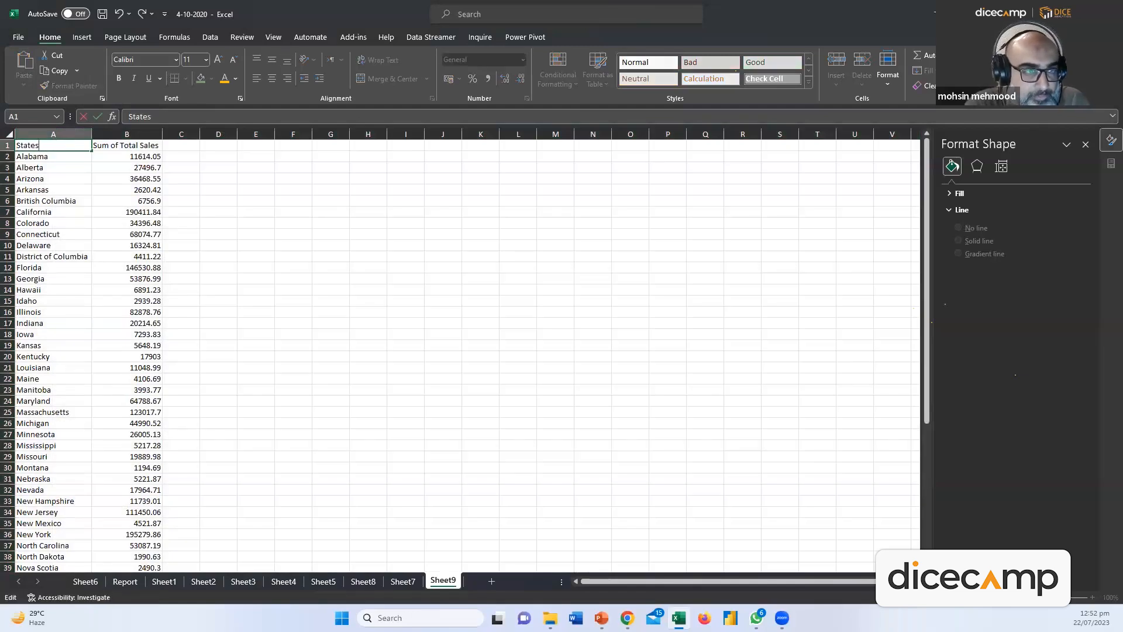
key(Return)
click(51, 147)
key(ctrl+shift+Right)
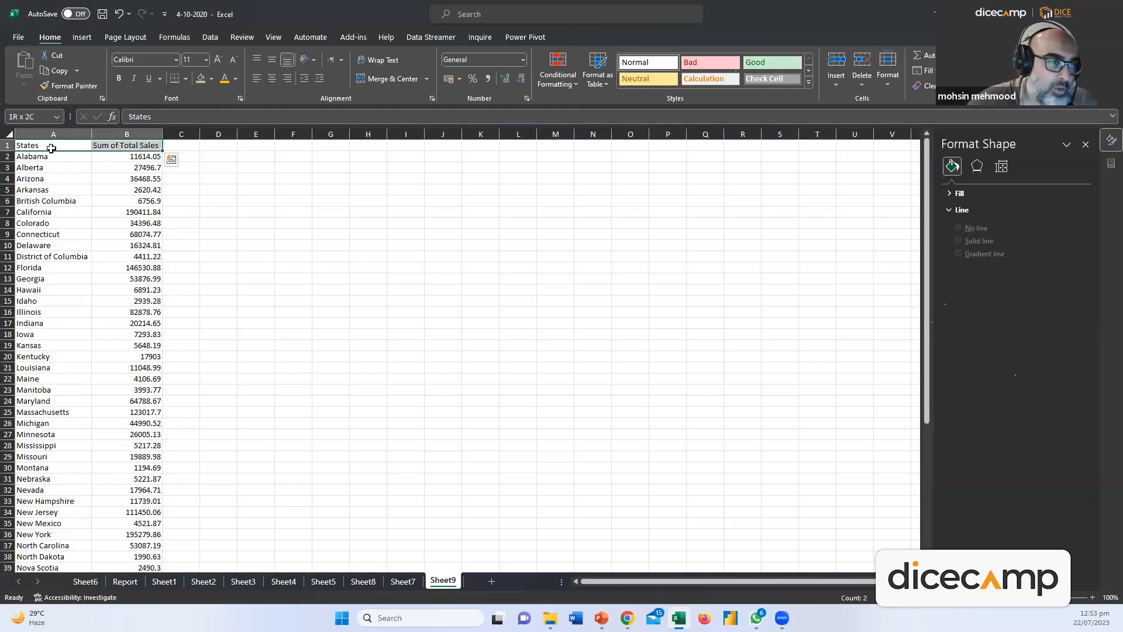
key(ctrl+shift+Down)
Insert a treemap of the state sales and enlarge it beside the data
click(78, 40)
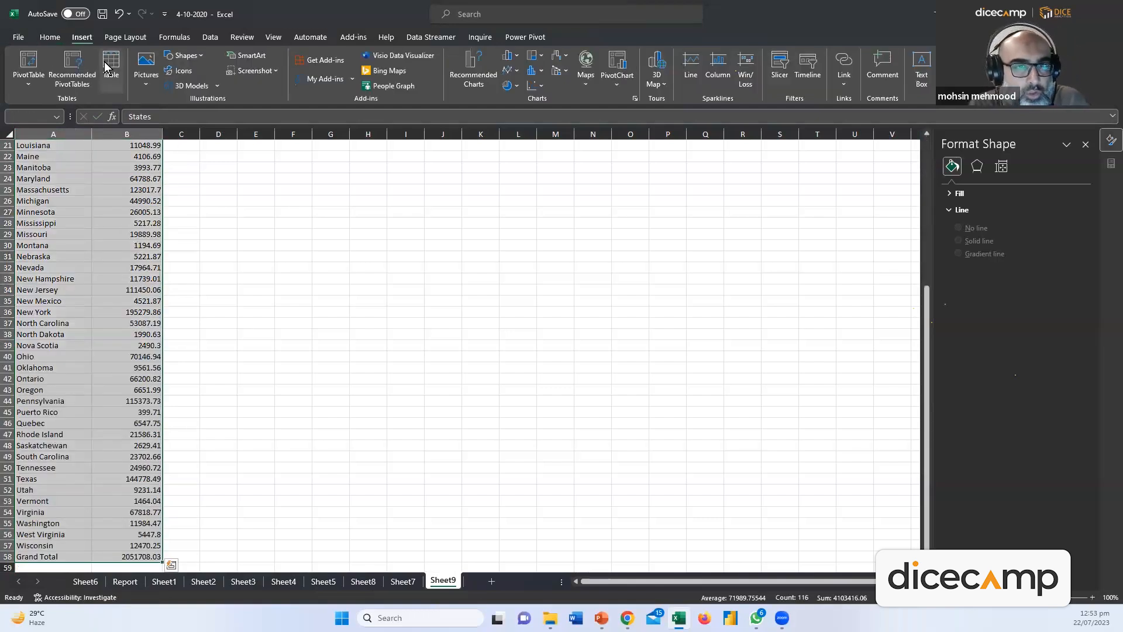
click(543, 60)
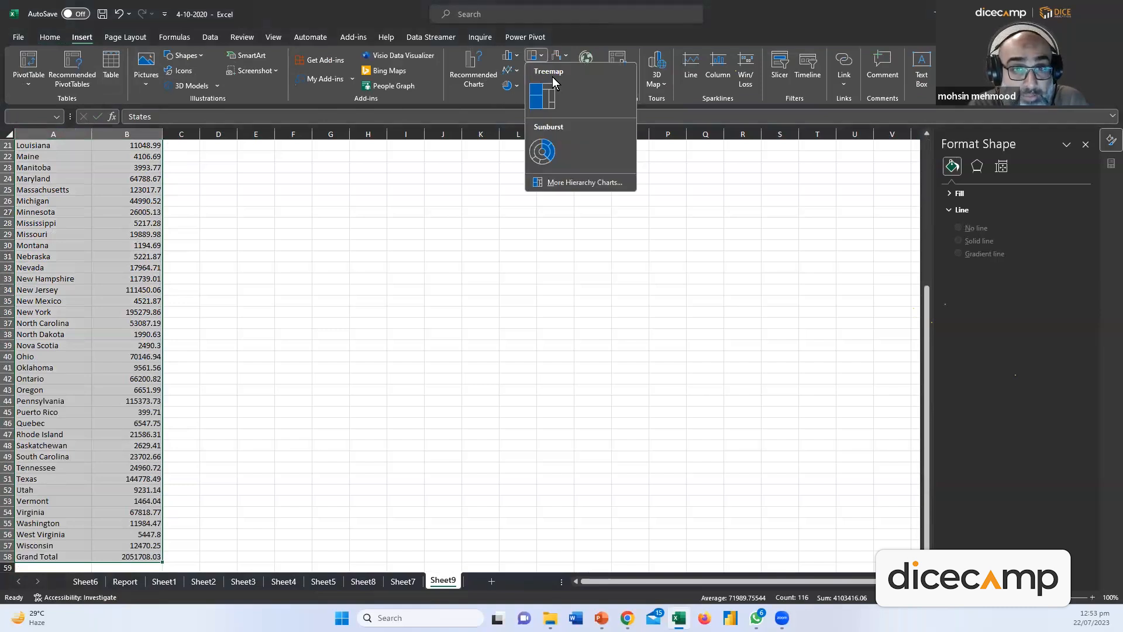
click(538, 92)
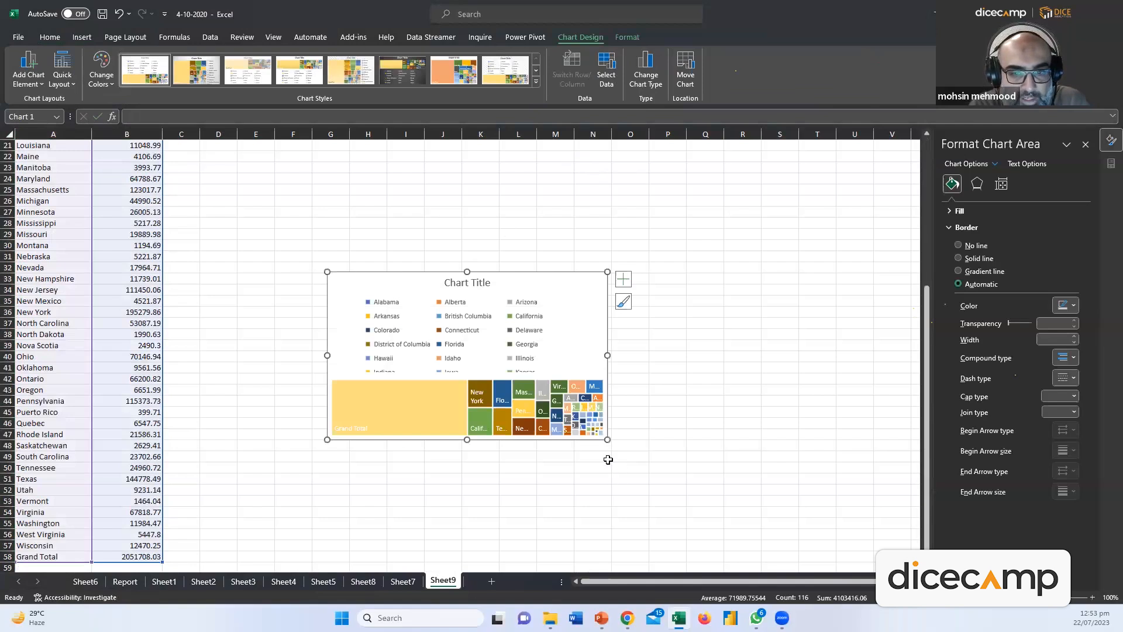
drag(608, 439, 834, 564)
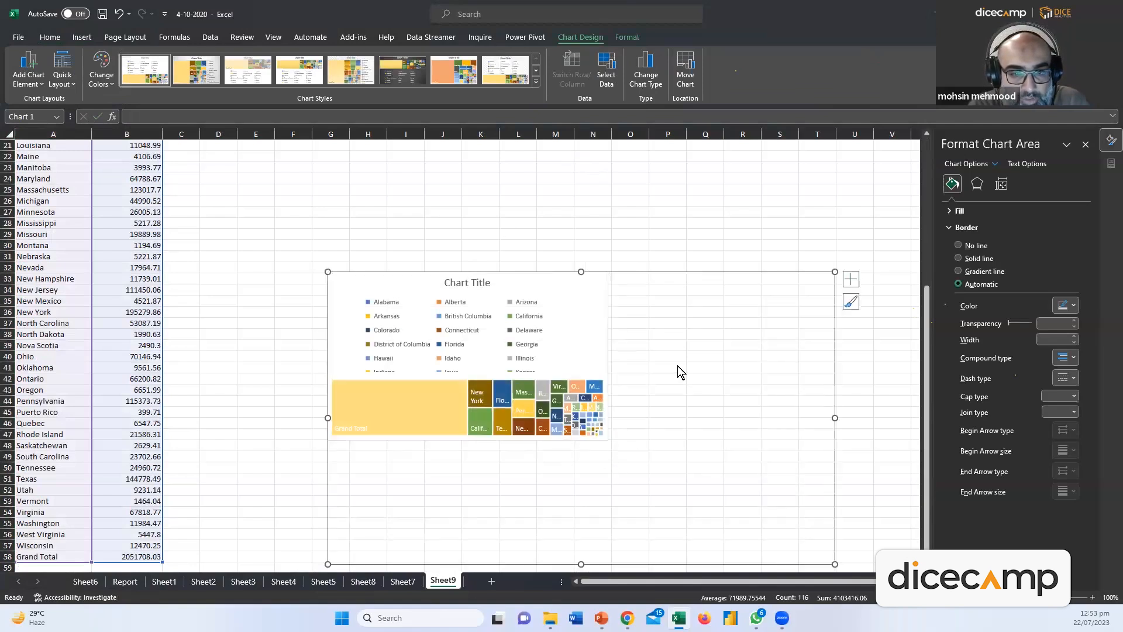
drag(560, 244, 486, 177)
drag(720, 467, 772, 511)
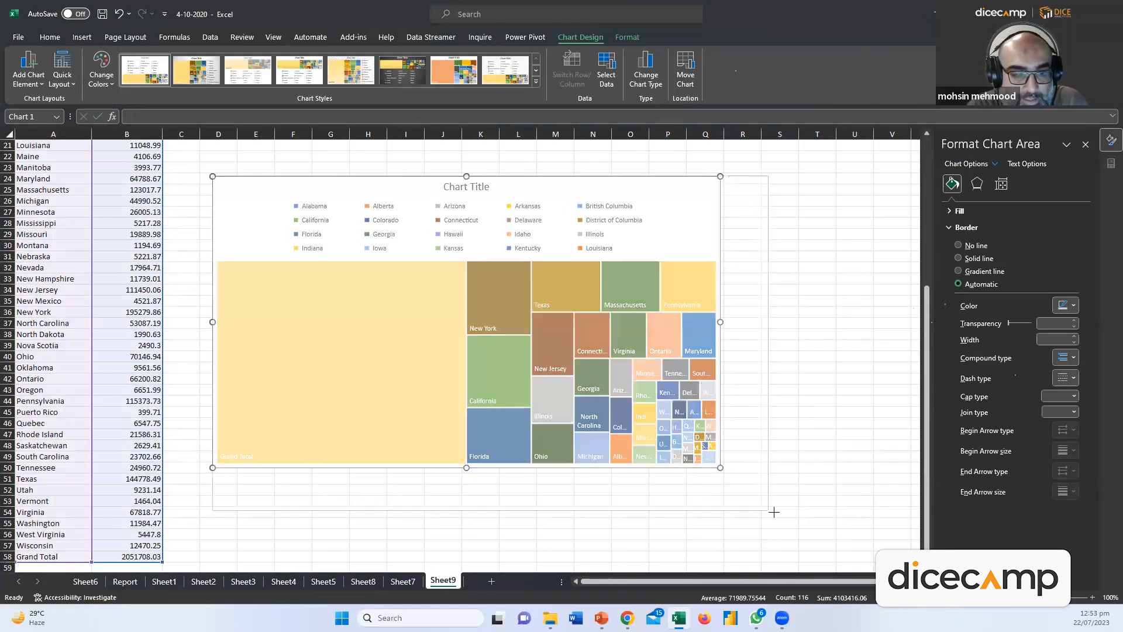
Delete the Grand Total row 58 from the data
click(149, 556)
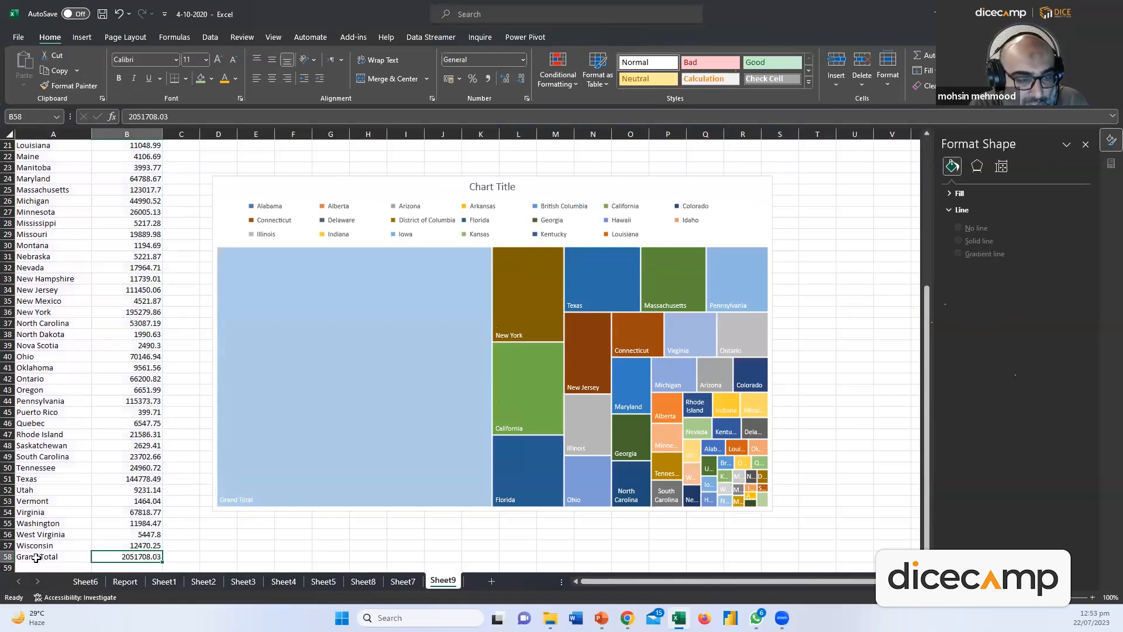
click(7, 557)
right_click(8, 556)
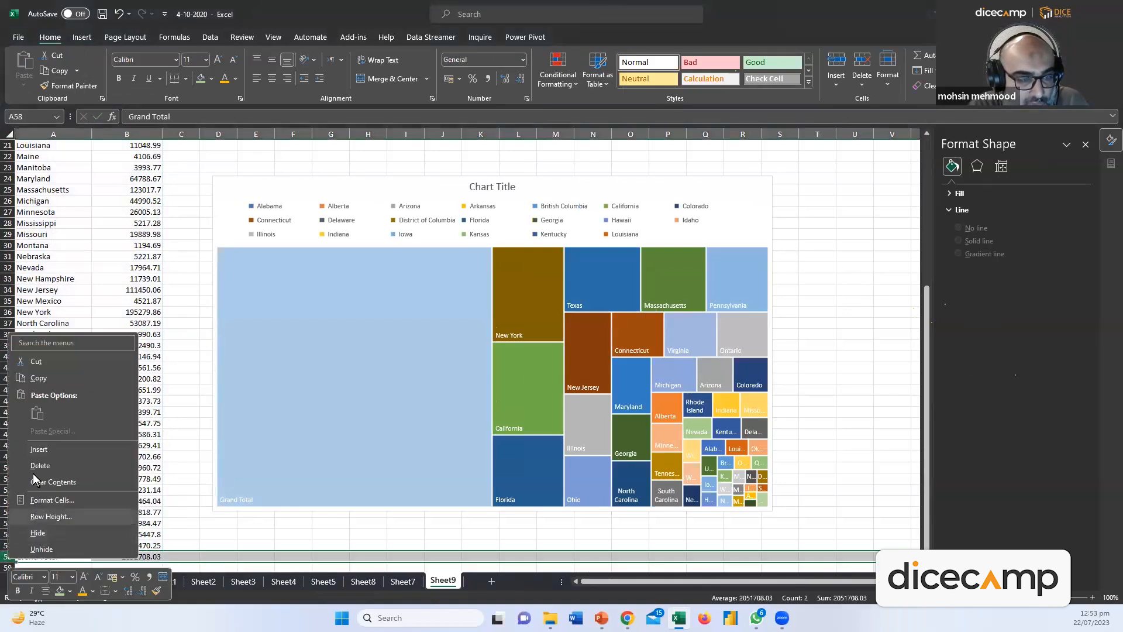
click(35, 467)
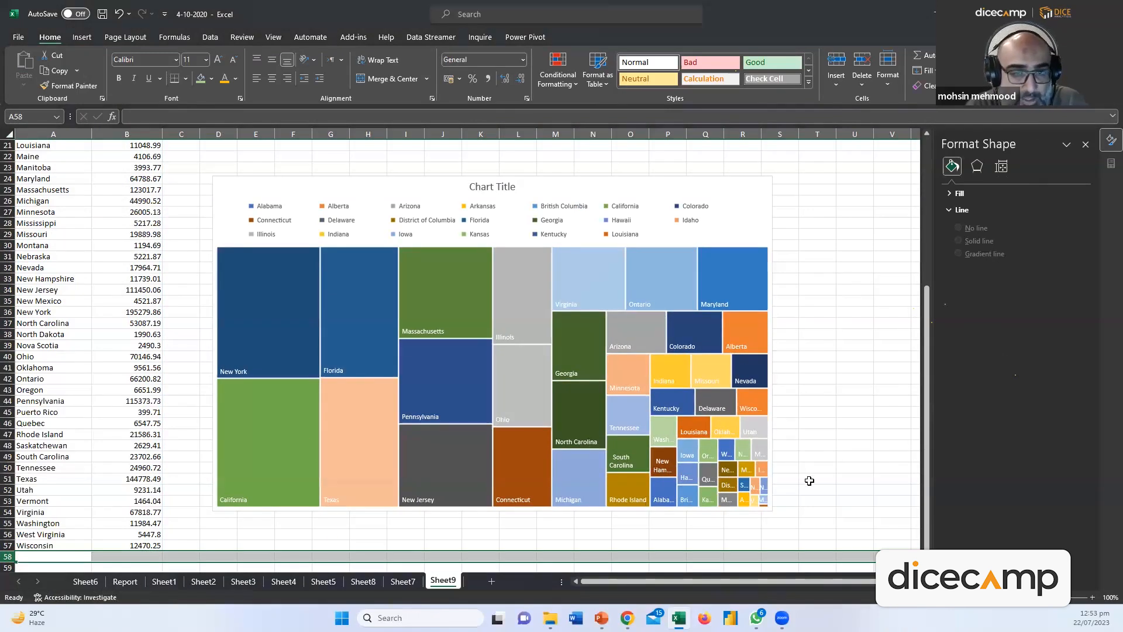
Turn off the treemap's legend
click(724, 195)
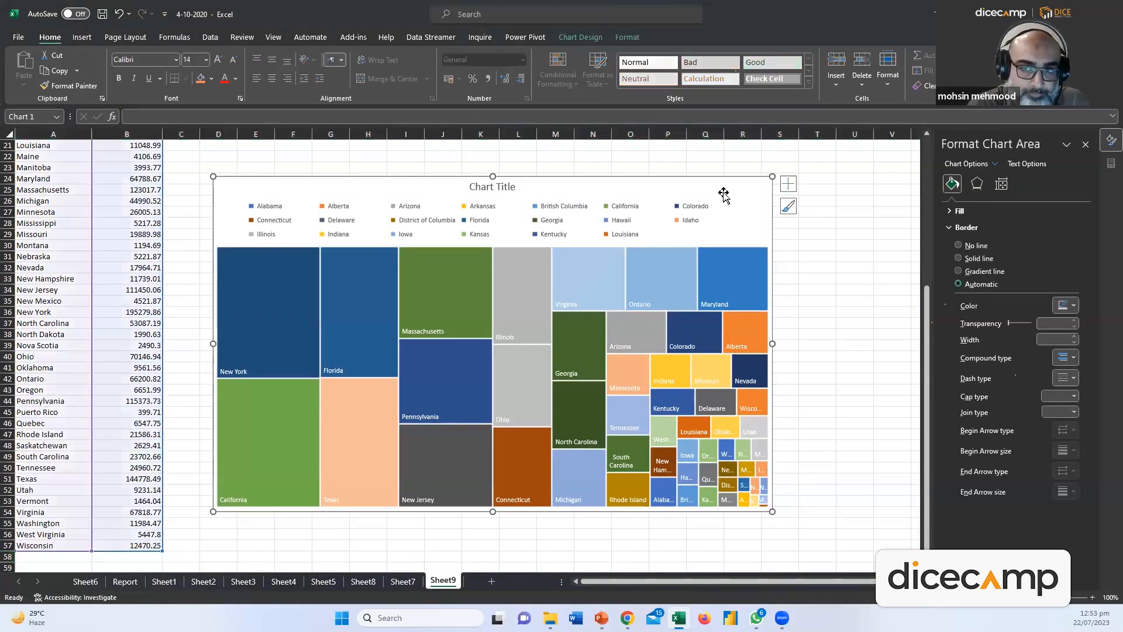
click(787, 183)
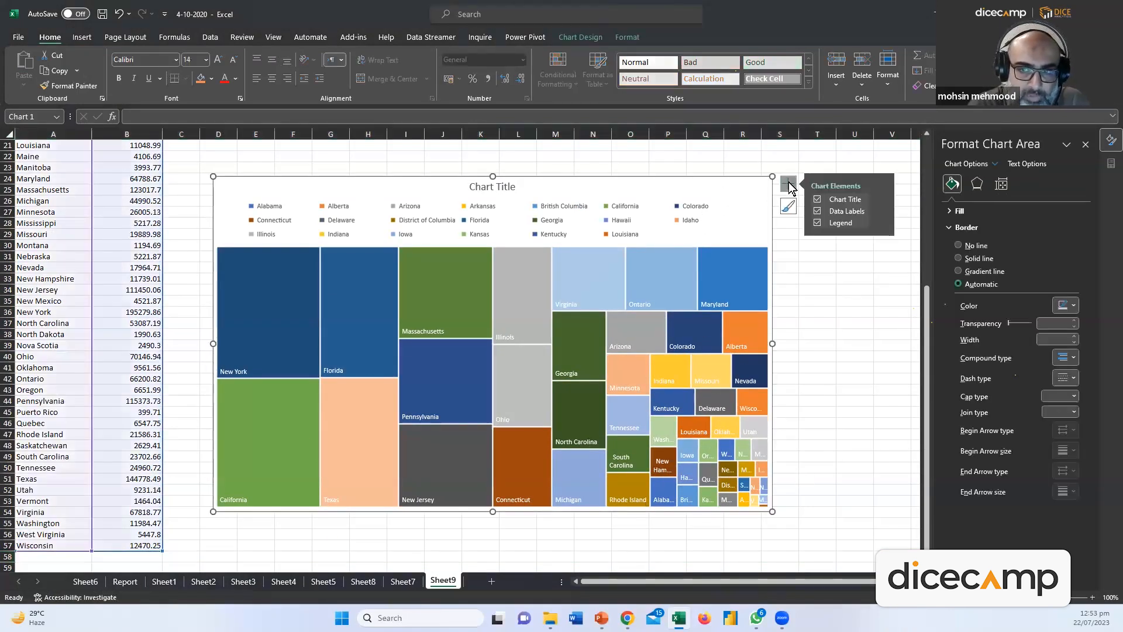
click(817, 223)
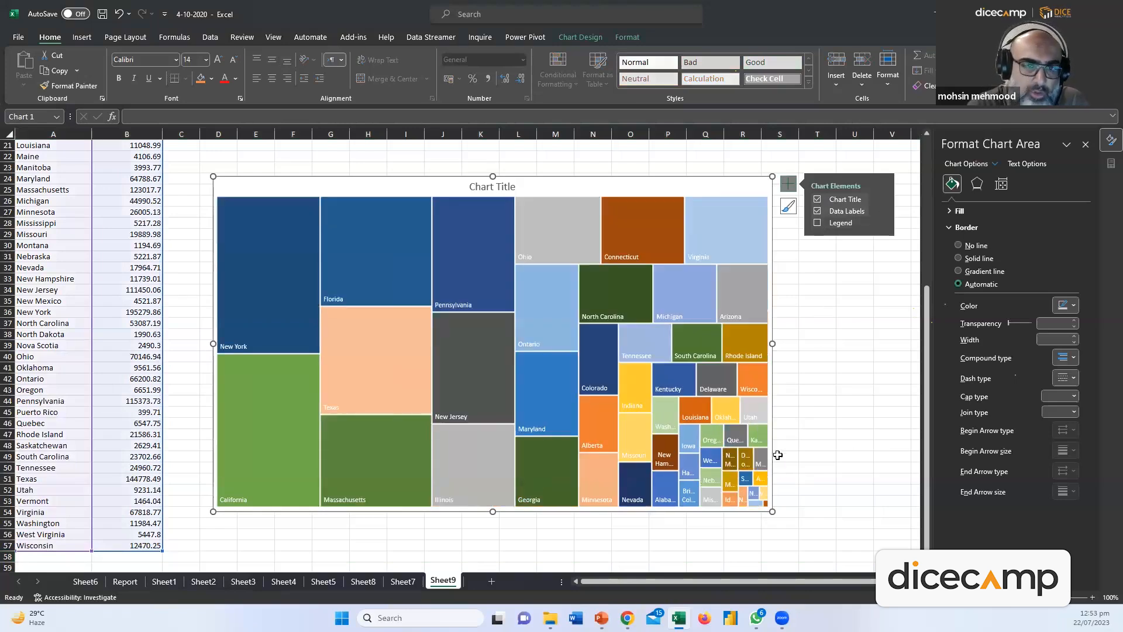
click(808, 446)
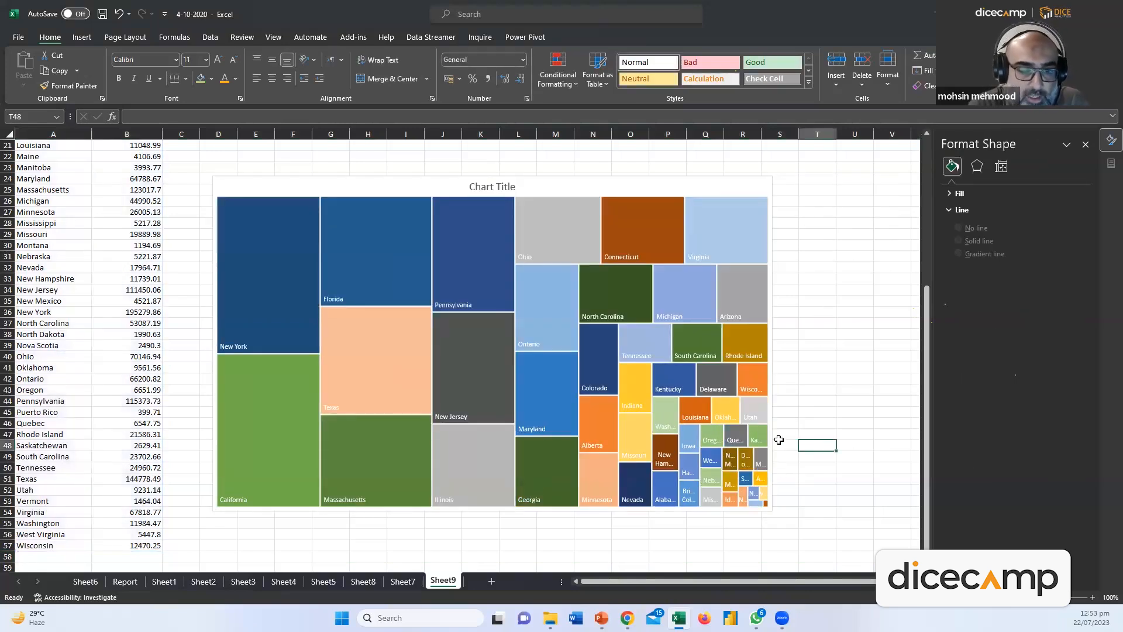
mouse_move(295, 270)
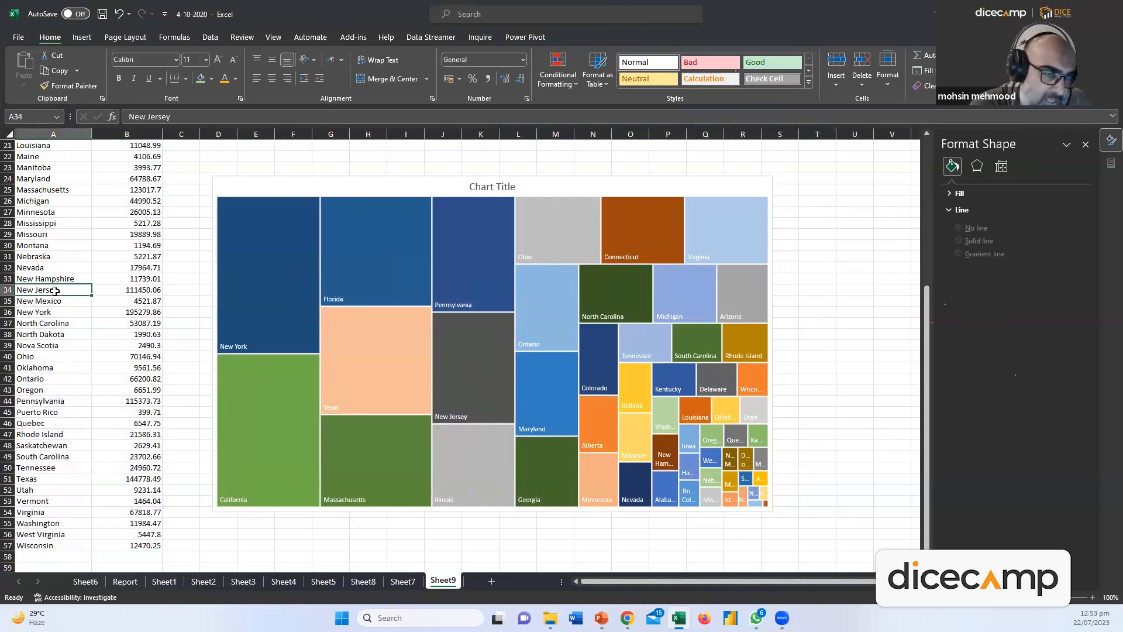
key(ctrl+Home)
key(ctrl+n)
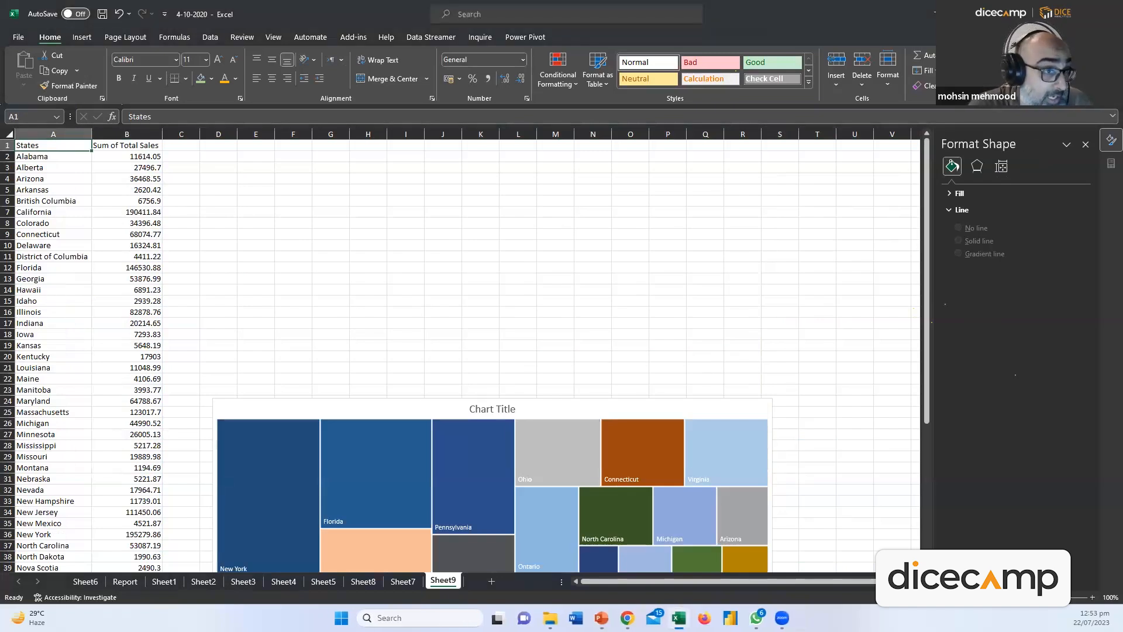
click(78, 256)
key(ctrl+Home)
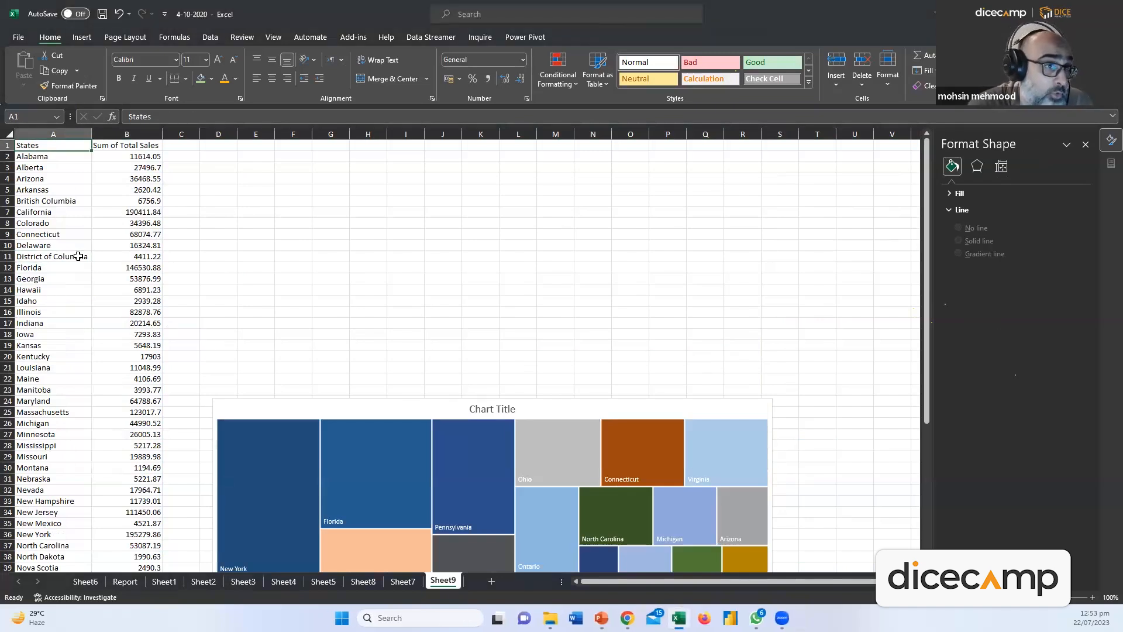
key(ctrl+shift+Right)
key(ctrl+shift+Down)
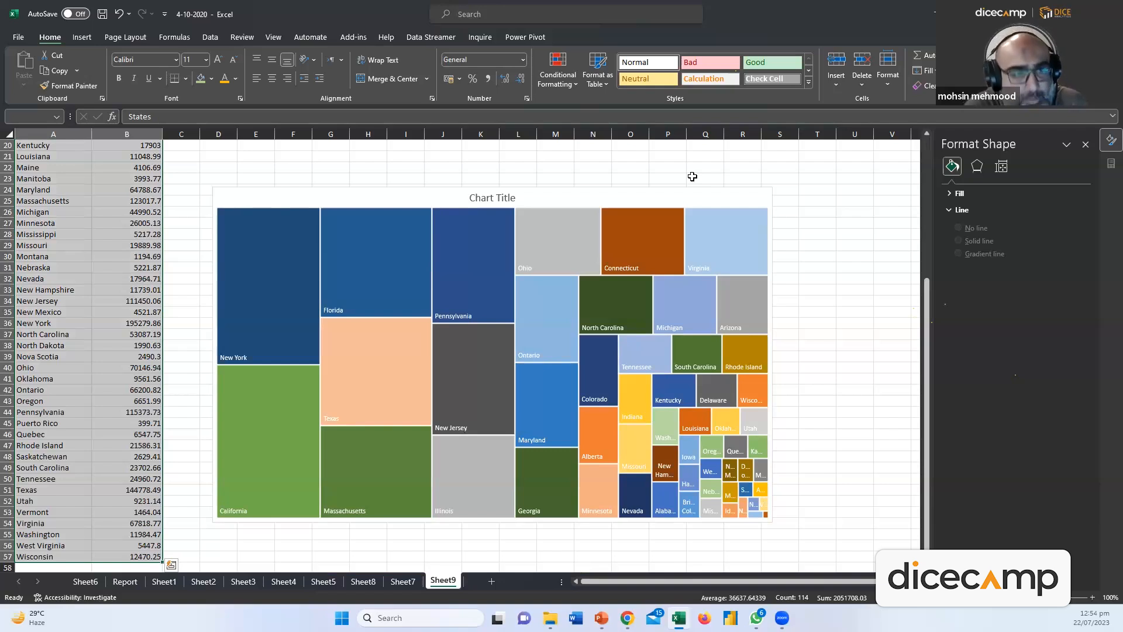
Insert a doughnut chart of sales by state and enlarge it
click(82, 37)
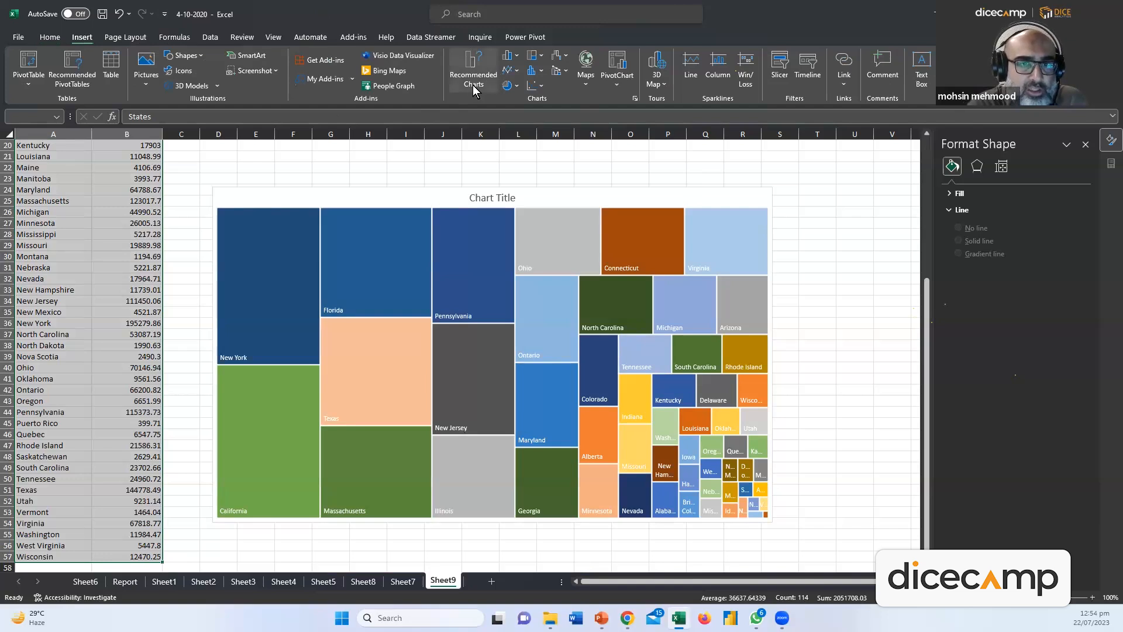
click(514, 86)
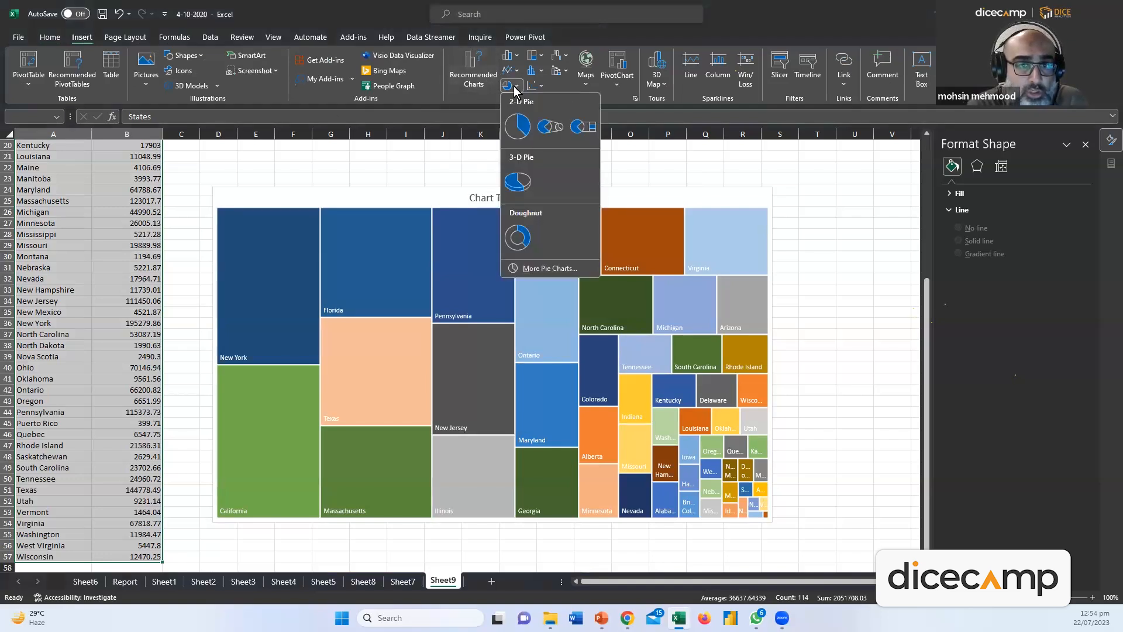
click(518, 237)
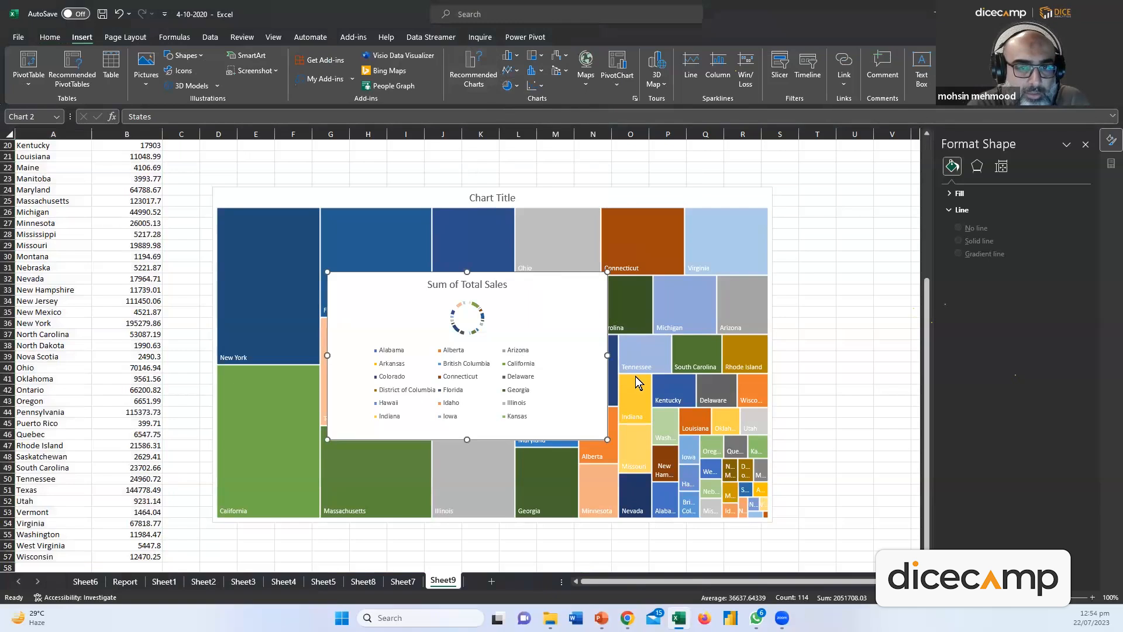
drag(607, 439, 797, 570)
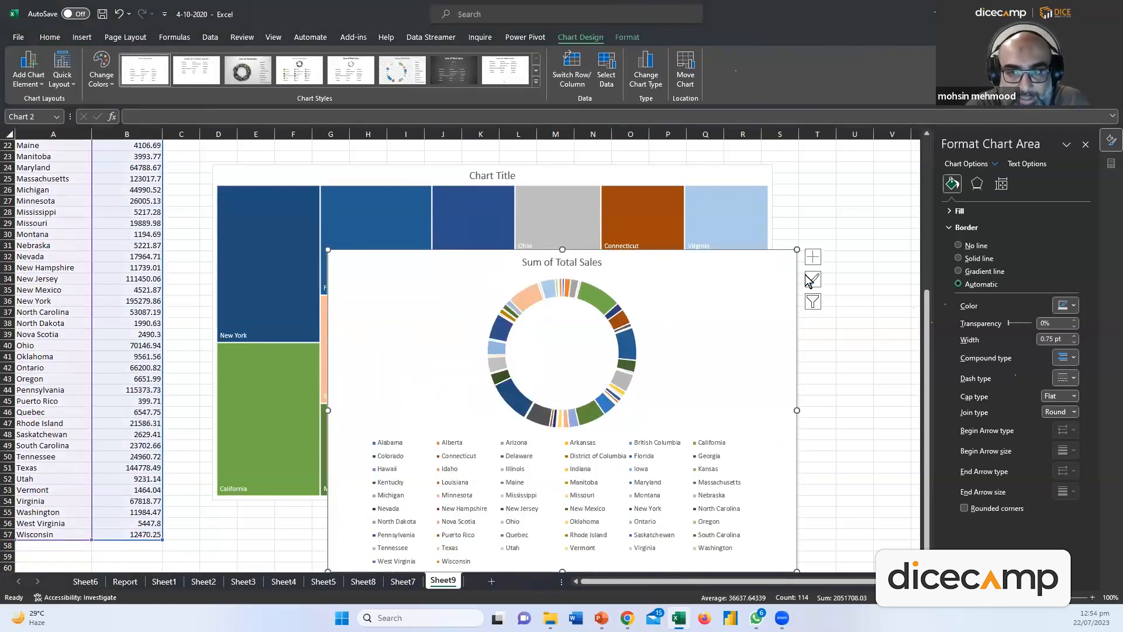
Remove the doughnut's title, show its legend and data labels, then delete the chart
click(813, 257)
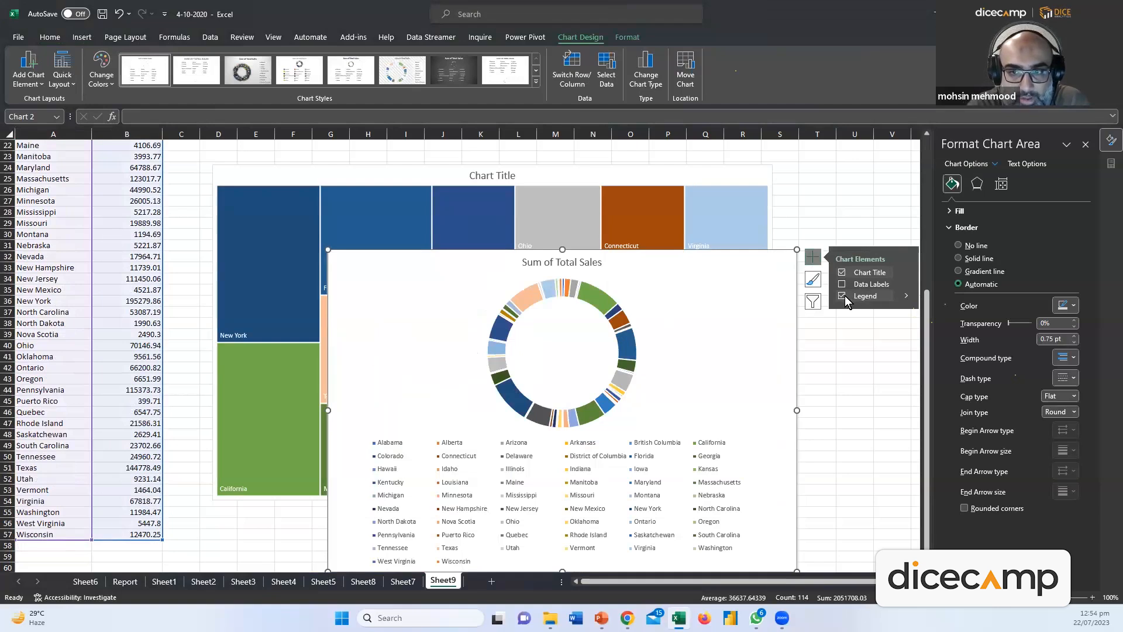
click(843, 295)
scroll(654, 331, down, 5)
scroll(659, 337, up, 5)
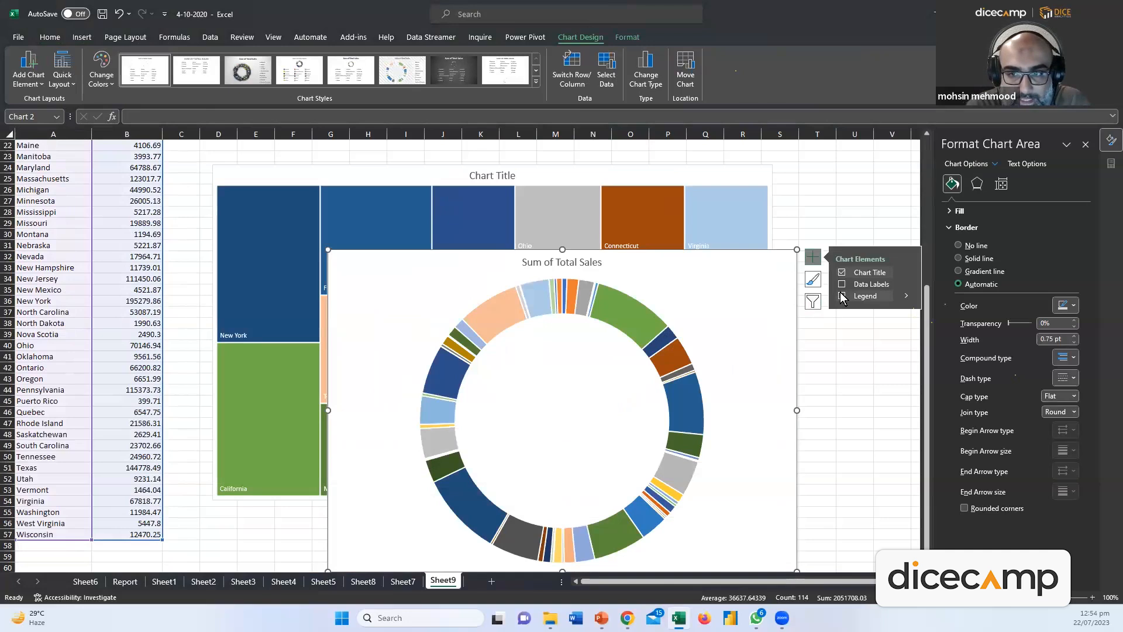
click(842, 272)
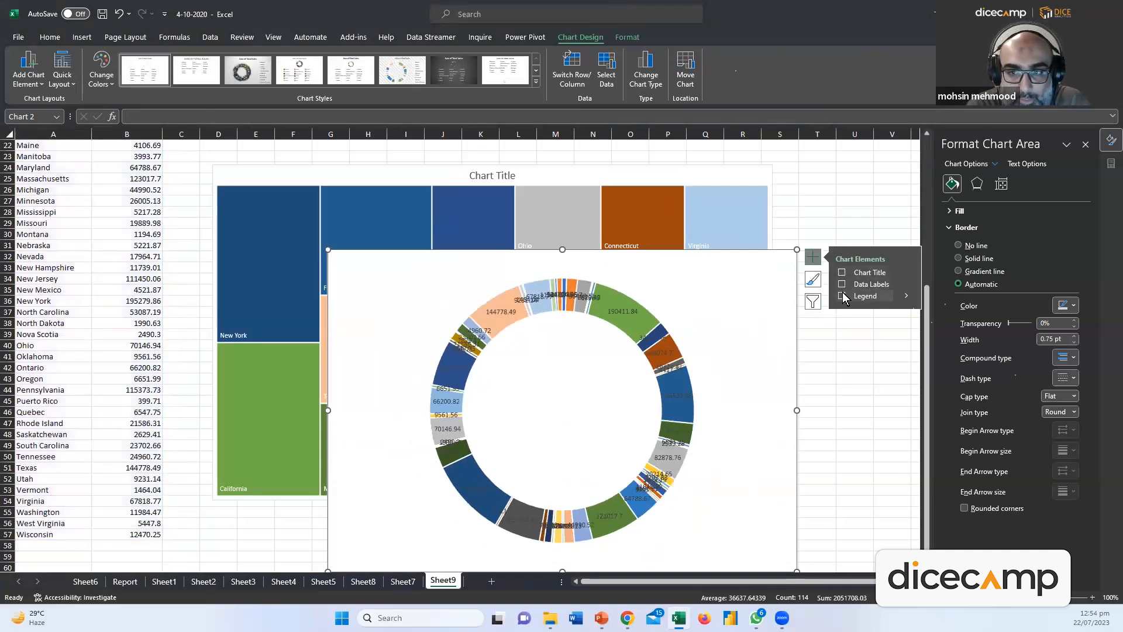
click(842, 296)
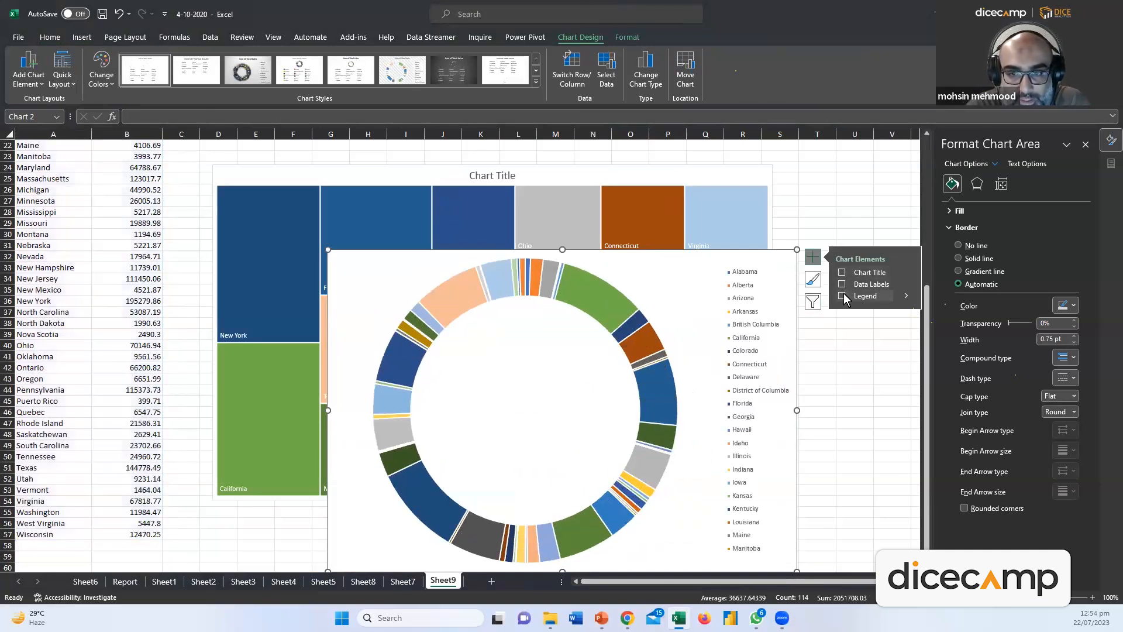
click(843, 297)
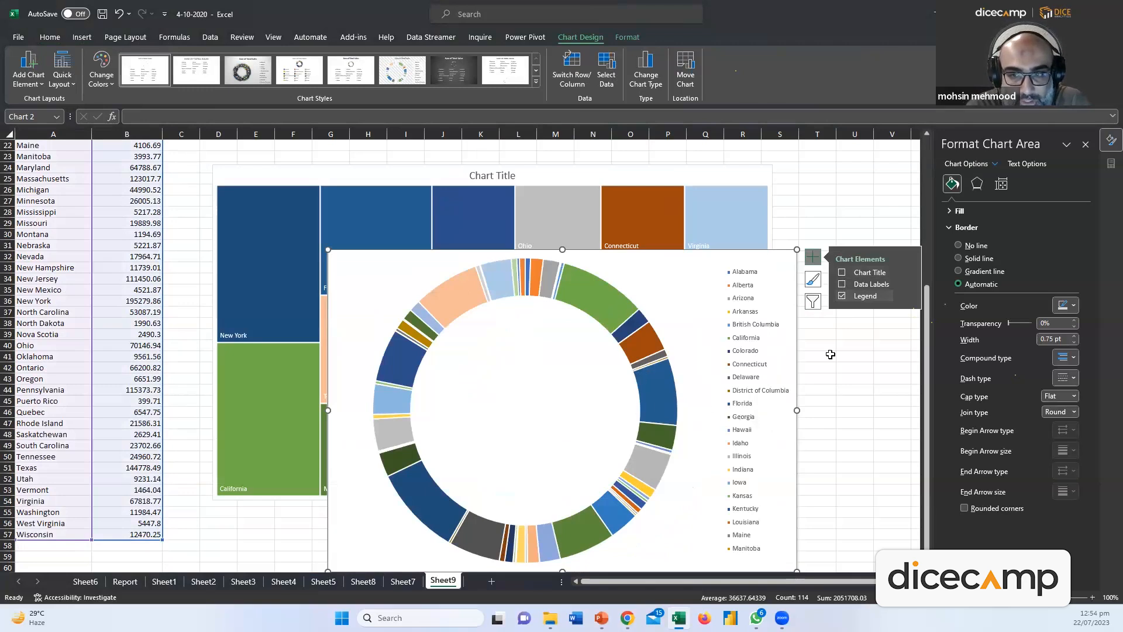
click(843, 285)
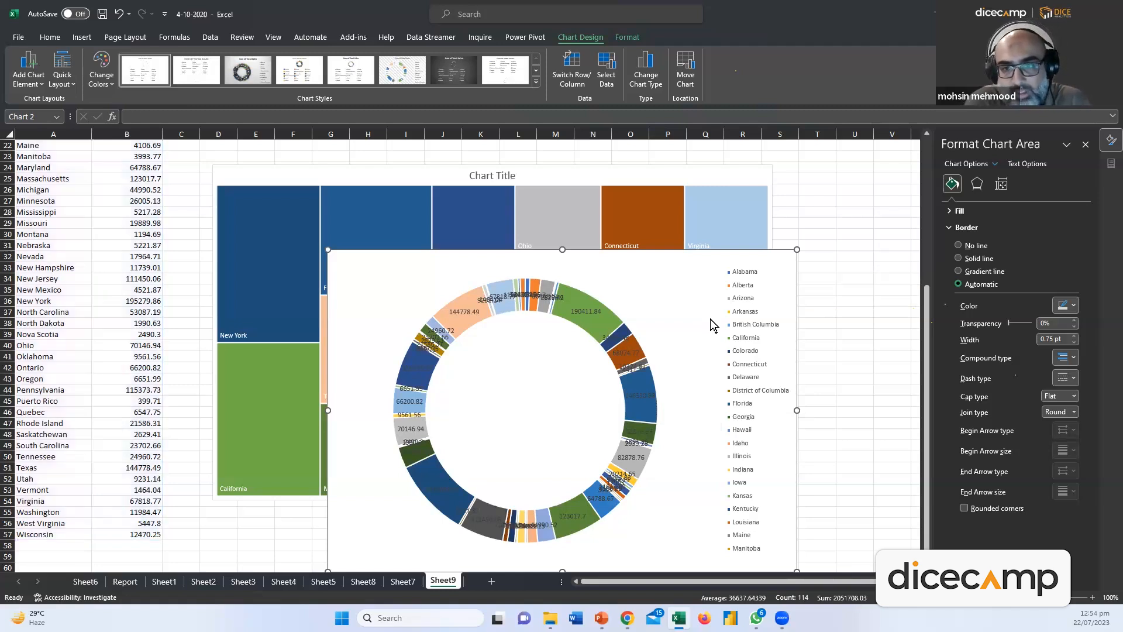
key(Delete)
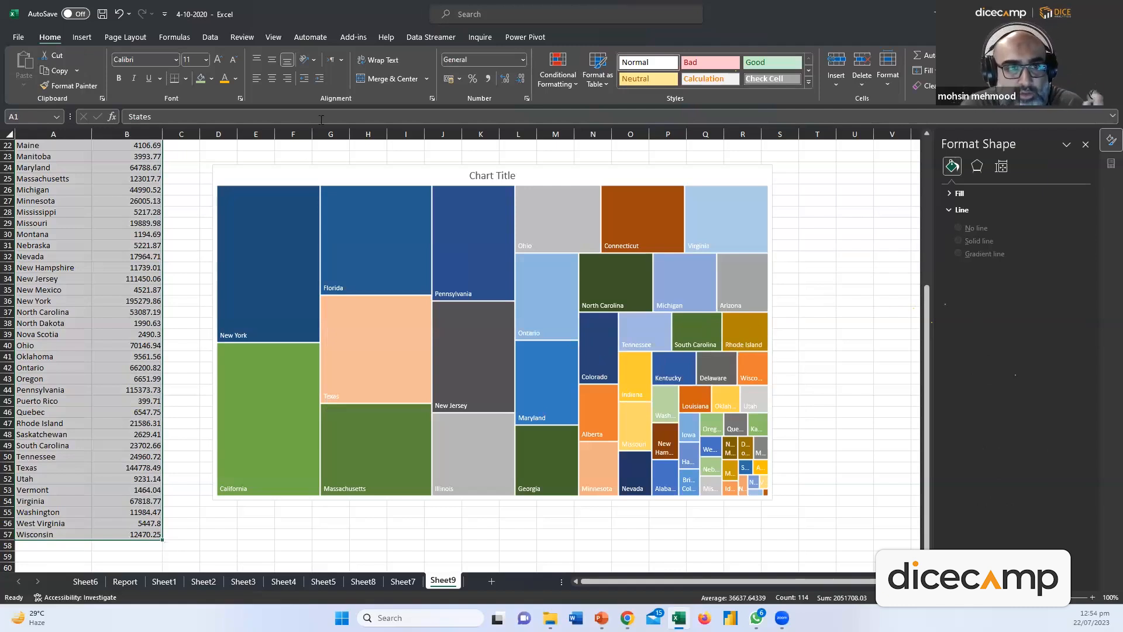
Browse the Maps and Waterfall/Stock chart types without inserting a chart
click(75, 42)
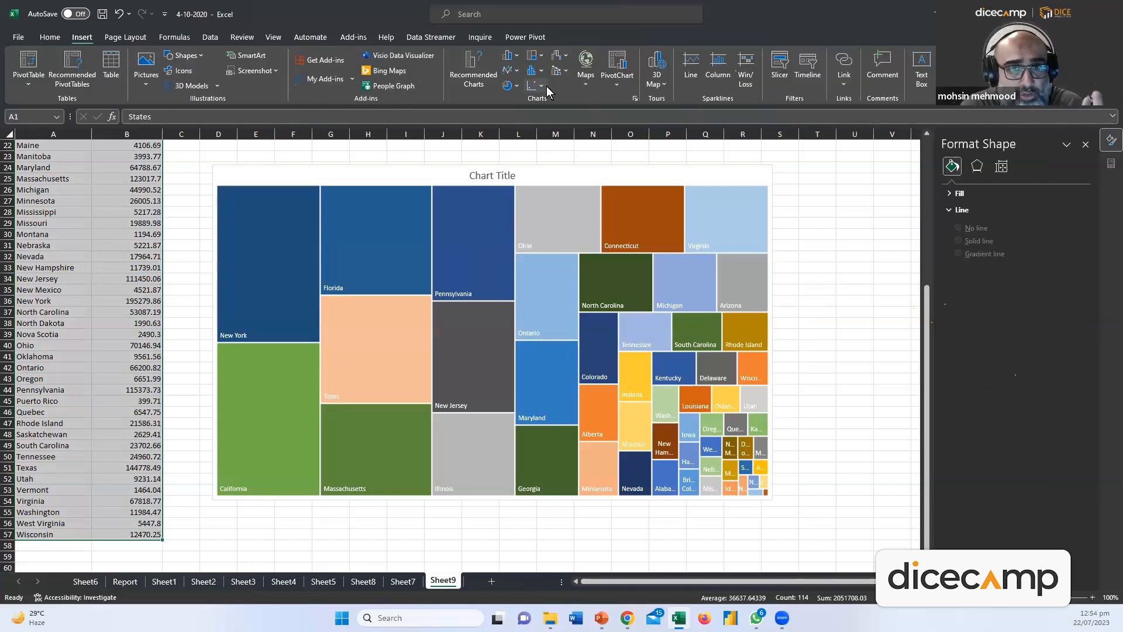
click(582, 82)
click(566, 57)
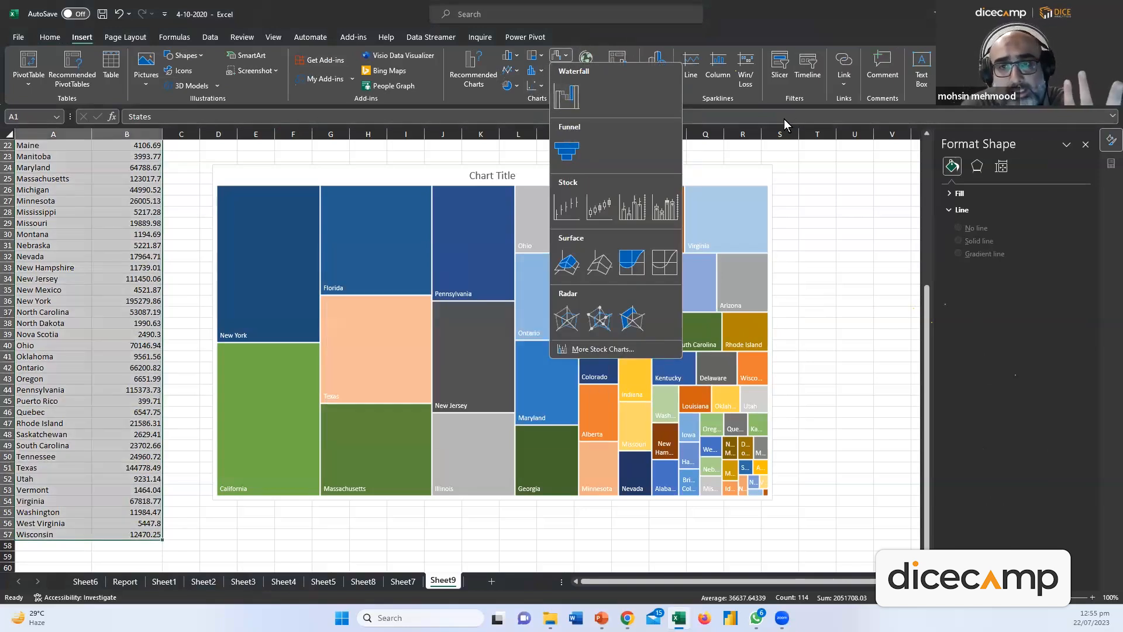
click(975, 284)
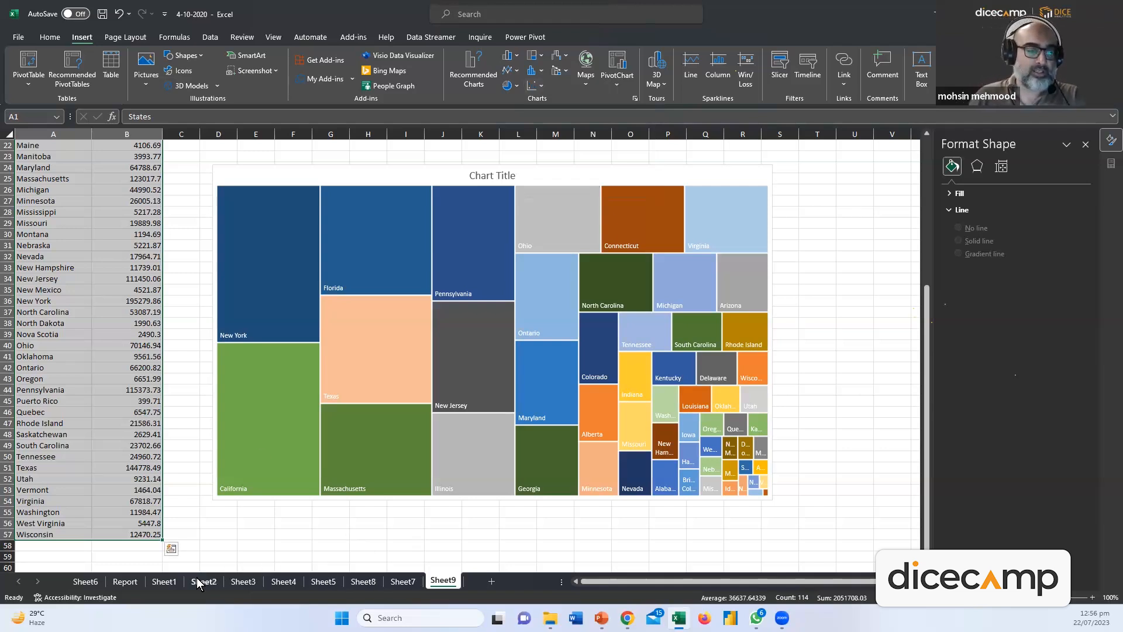
Switch to the Report data sheet
click(94, 585)
click(124, 582)
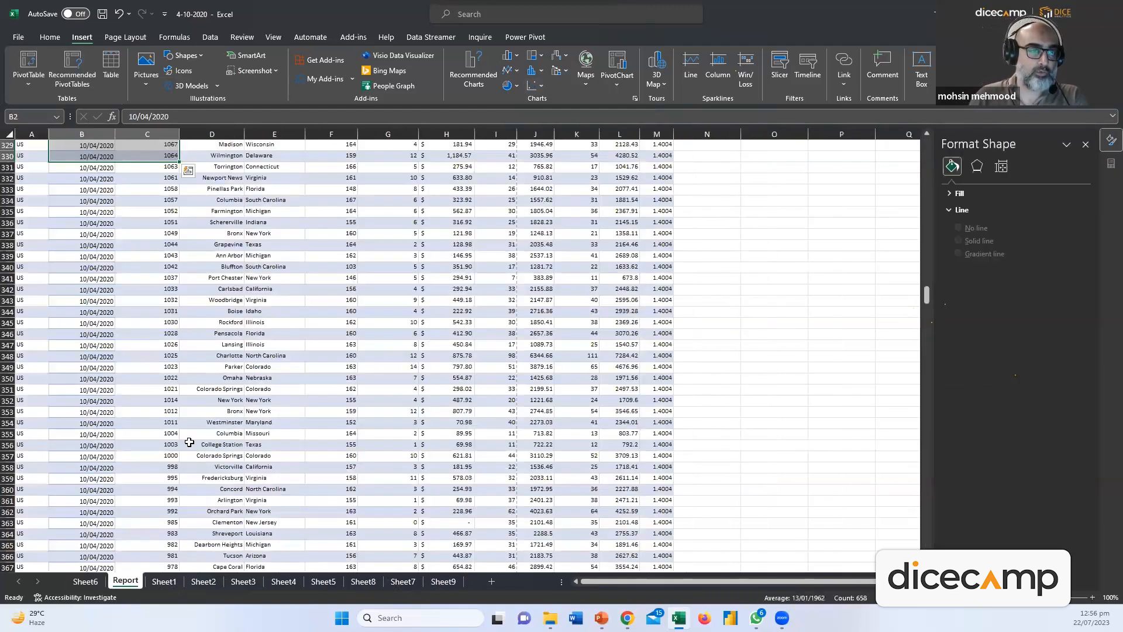
scroll(353, 325, down, 10)
scroll(353, 351, up, 20)
click(487, 211)
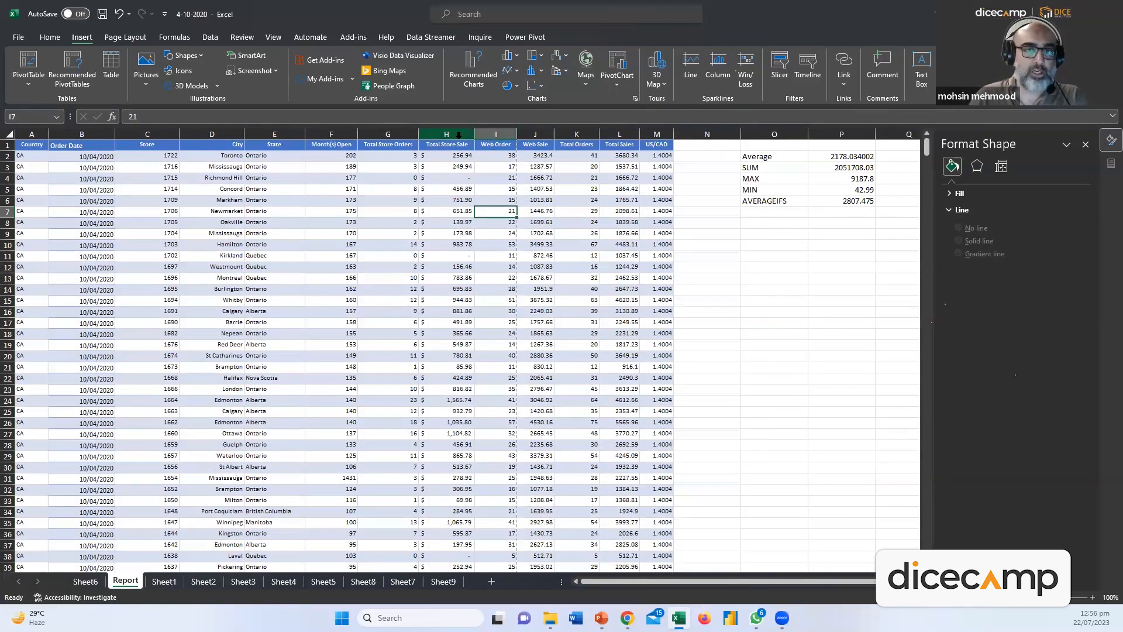
Select the Total Orders and Total Sales columns from row 1 down to row 943
click(579, 135)
click(622, 134)
click(578, 134)
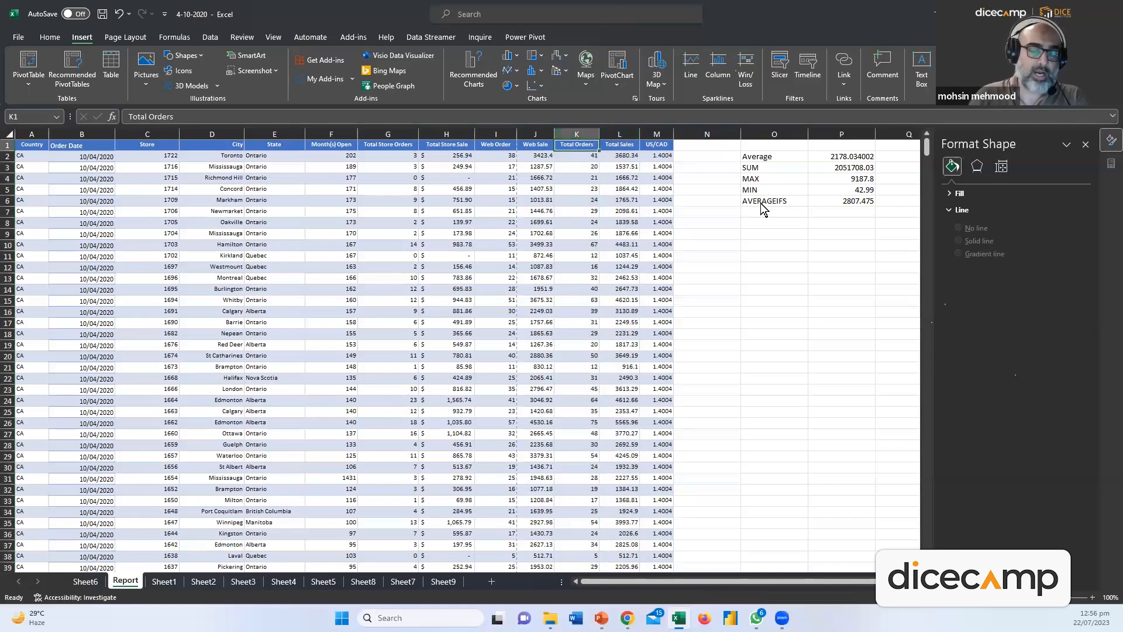
key(ctrl+shift+Left)
key(shift+Right)
key(shift+Right)
key(shift+Right)
key(shift+Right)
key(shift+Right)
key(shift+Right)
key(shift+Right)
key(shift+Right)
key(shift+Right)
key(shift+Right)
key(shift+Right)
key(shift+Right)
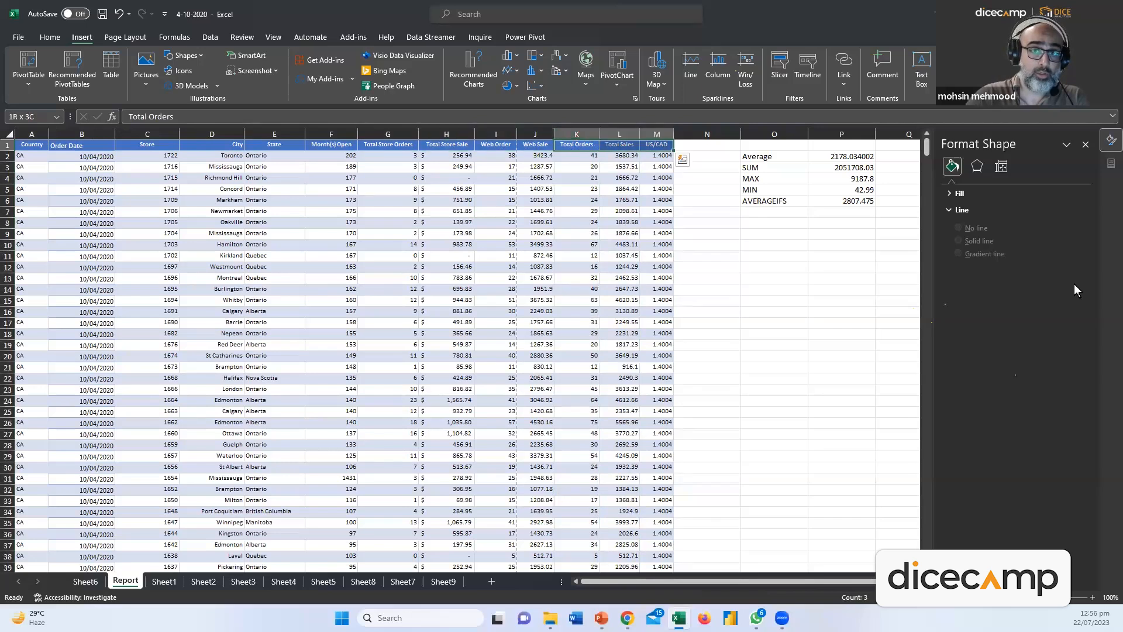
key(Left)
key(Right)
key(shift+Right)
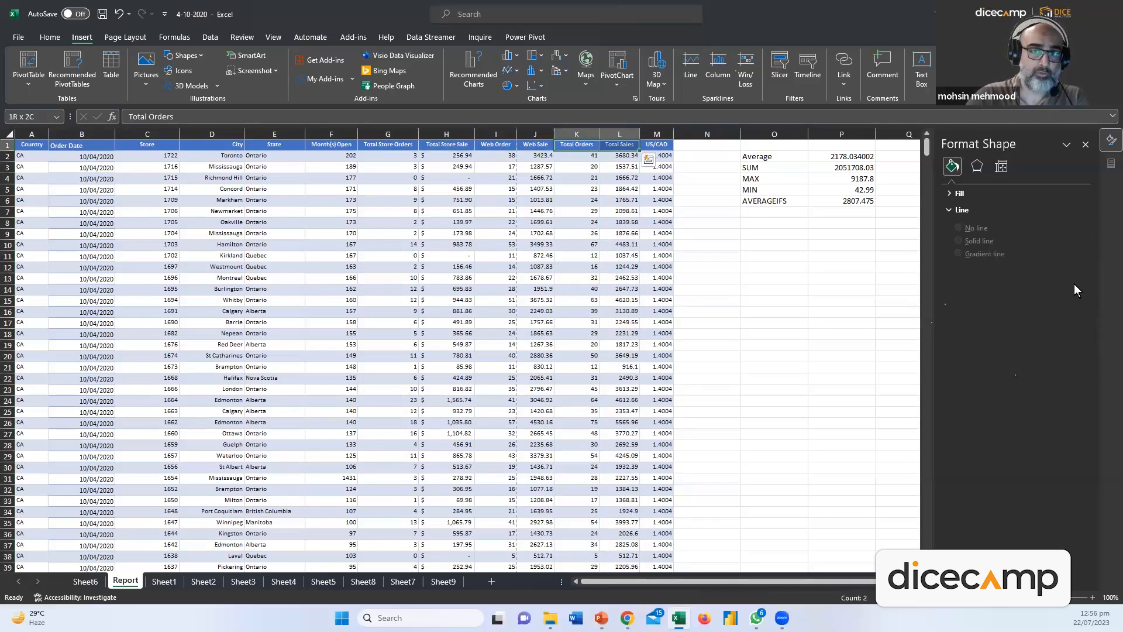
key(ctrl+shift+Down)
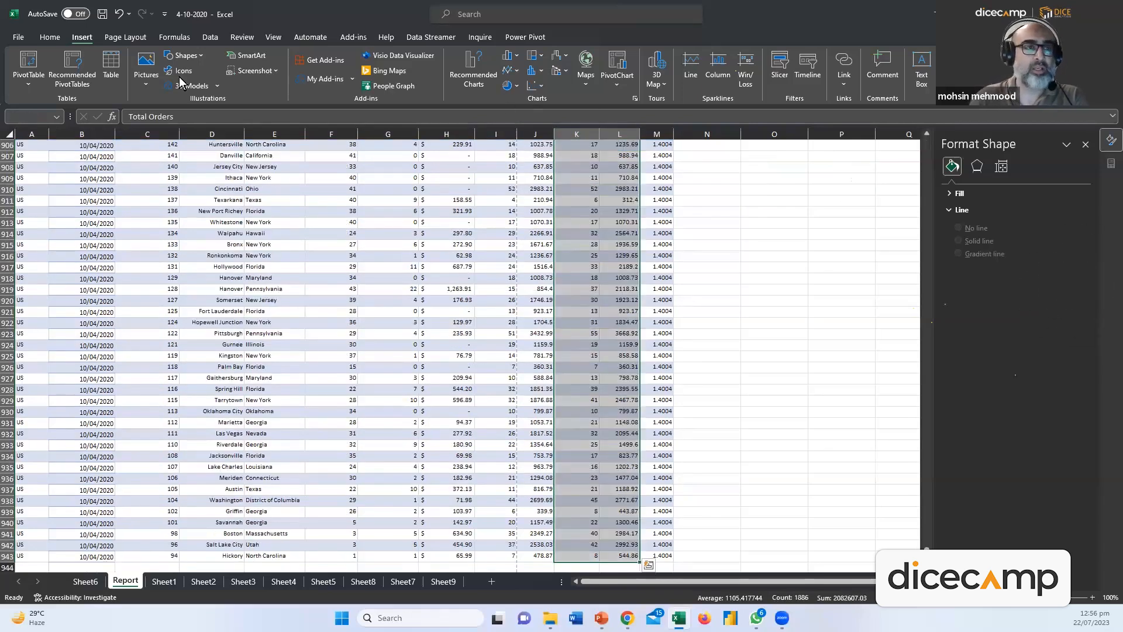
click(542, 88)
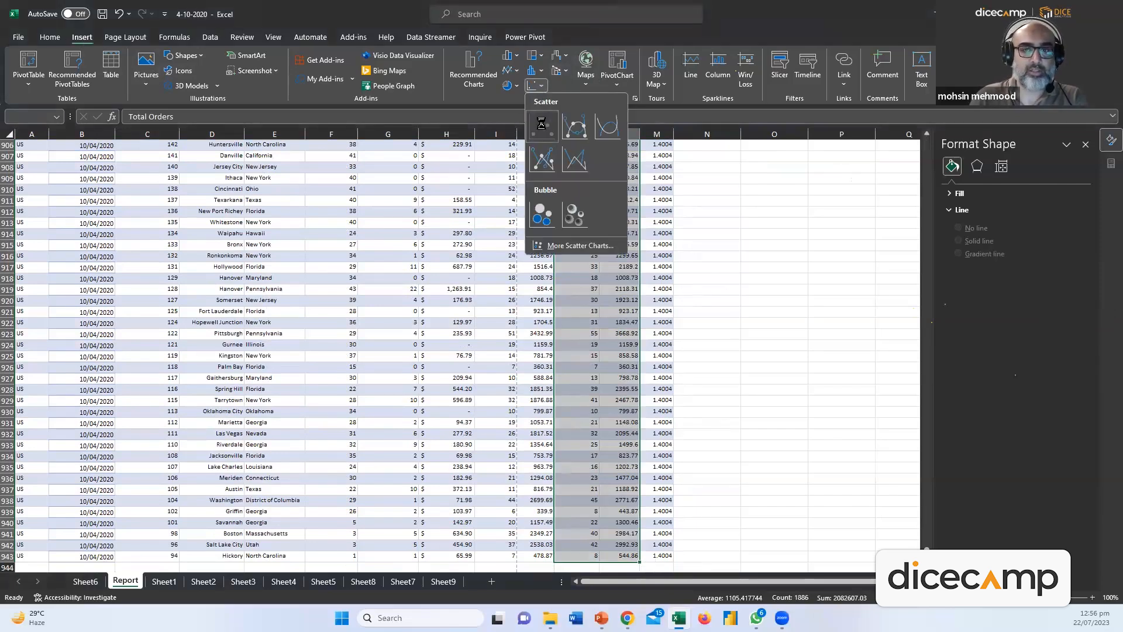
Insert the first scatter chart, plotting Total Sales against Total Orders
click(542, 124)
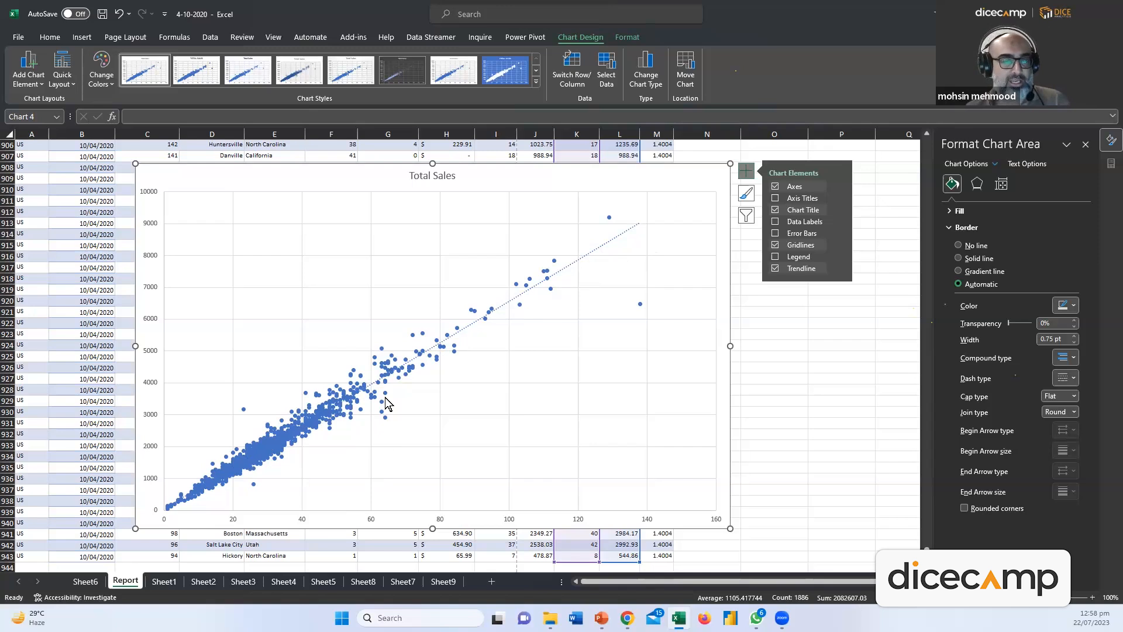
mouse_move(375, 360)
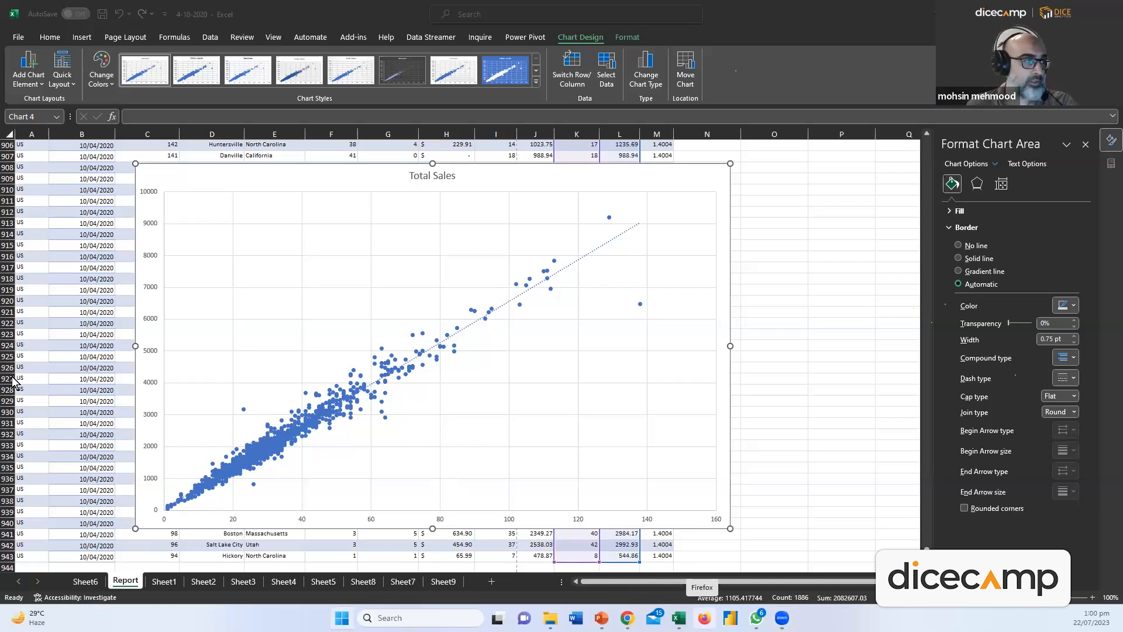
In Paint, sketch axes labelled S and E with a curve rising steeply at the end
click(424, 345)
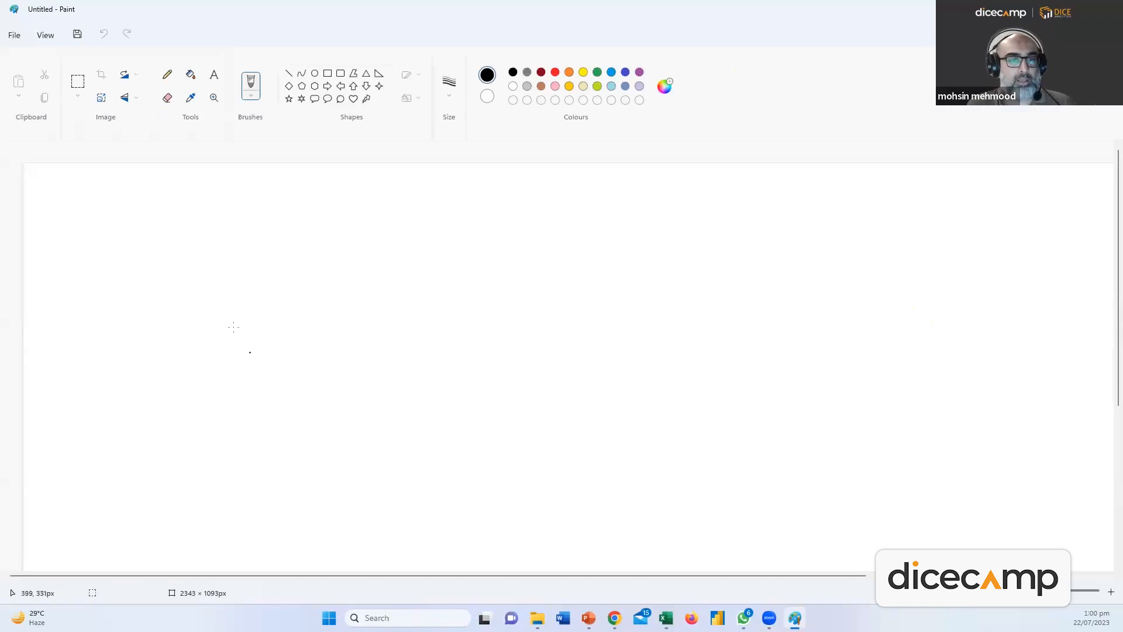
mouse_move(216, 197)
mouse_down()
mouse_move(221, 457)
mouse_move(681, 459)
mouse_up()
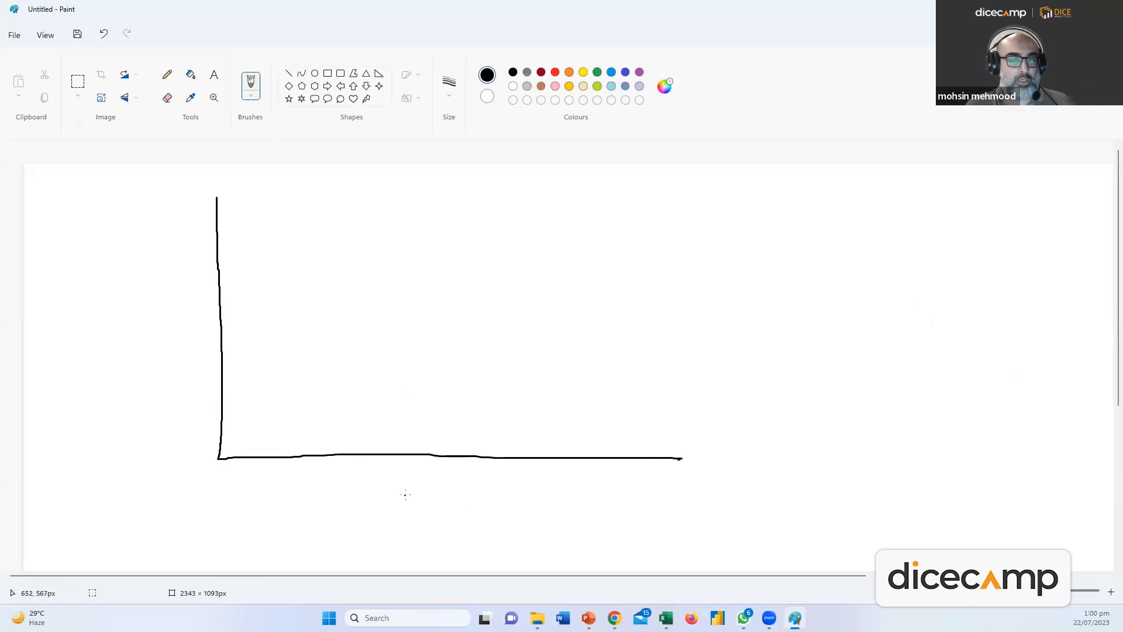
mouse_move(161, 289)
mouse_down()
mouse_move(159, 312)
mouse_move(133, 318)
mouse_up()
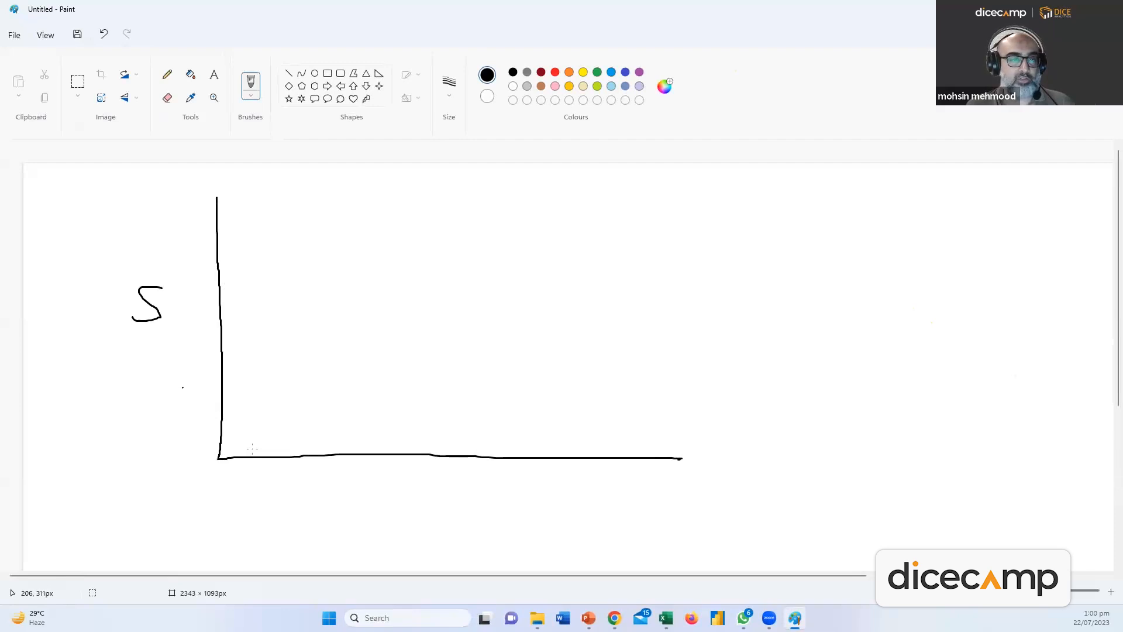
mouse_move(435, 473)
mouse_down()
mouse_move(438, 509)
mouse_move(441, 496)
mouse_up()
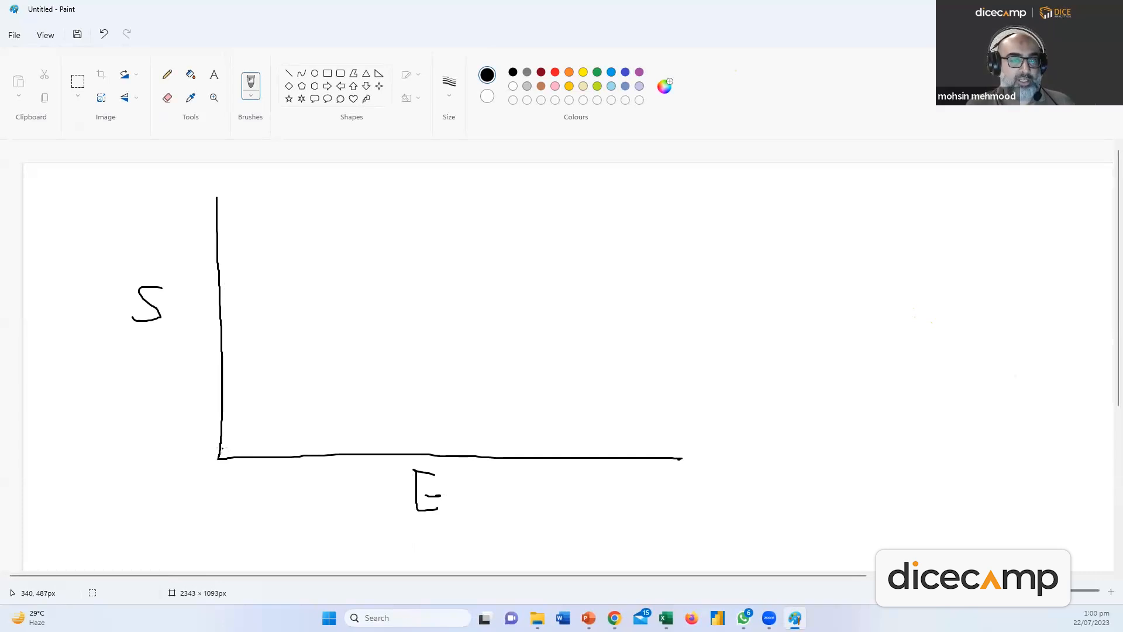
mouse_move(222, 449)
mouse_down()
mouse_move(491, 437)
mouse_move(587, 351)
mouse_move(656, 163)
mouse_up()
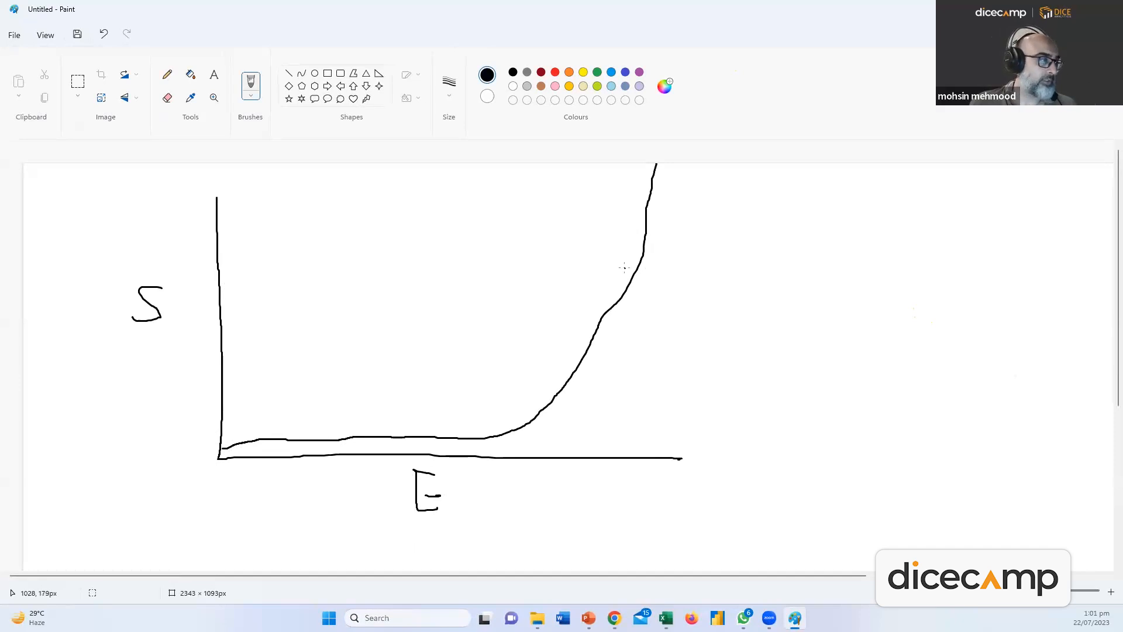
Write Exp beside the curve, then close Paint without saving
mouse_move(720, 189)
mouse_down()
mouse_move(682, 233)
mouse_move(713, 229)
mouse_up()
mouse_move(690, 217)
mouse_down()
mouse_move(719, 215)
mouse_move(731, 234)
mouse_up()
mouse_move(727, 212)
mouse_down()
mouse_move(764, 231)
mouse_move(771, 266)
mouse_up()
drag(762, 211, 758, 227)
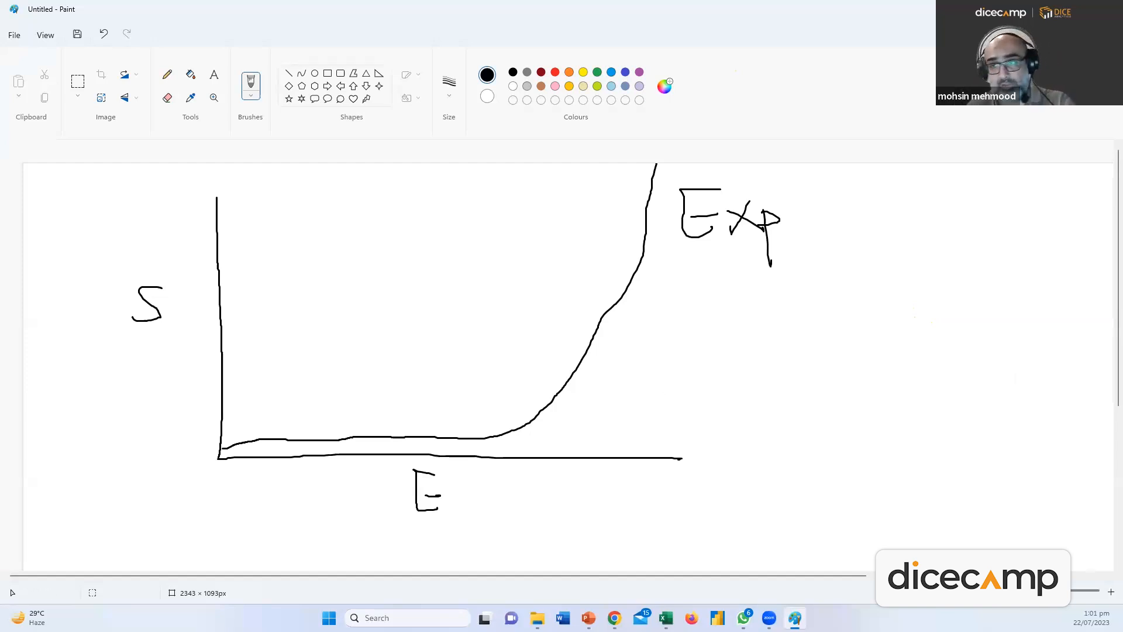
key(alt+F4)
click(570, 335)
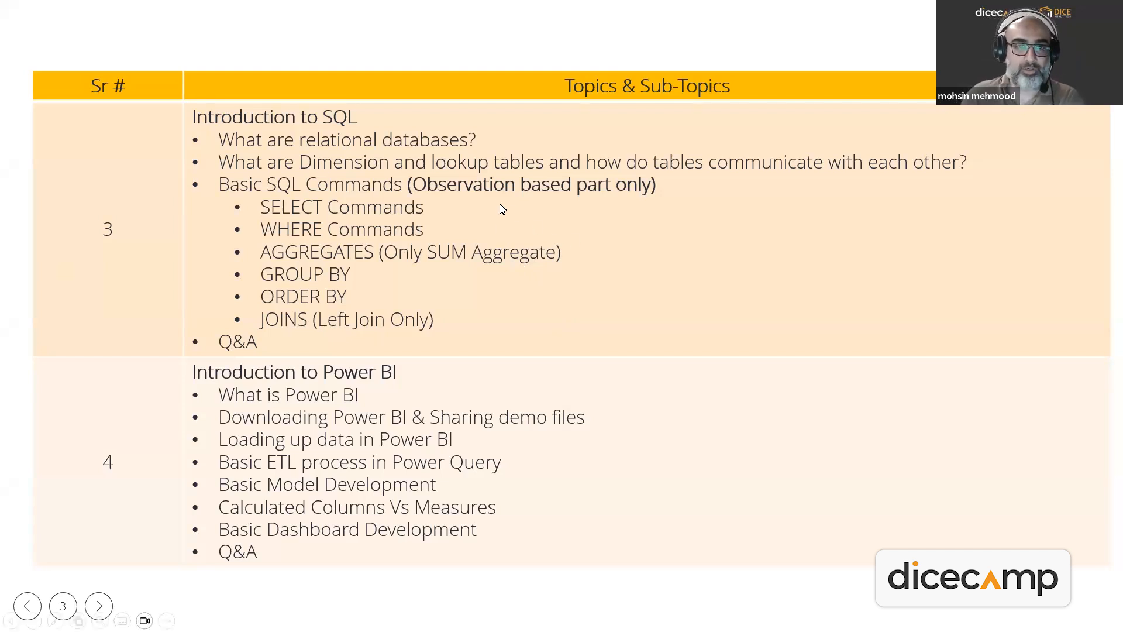
End the slideshow and select the word 'lookup' in slide 3's topics table
key(Escape)
click(547, 237)
drag(546, 237, 598, 236)
click(600, 236)
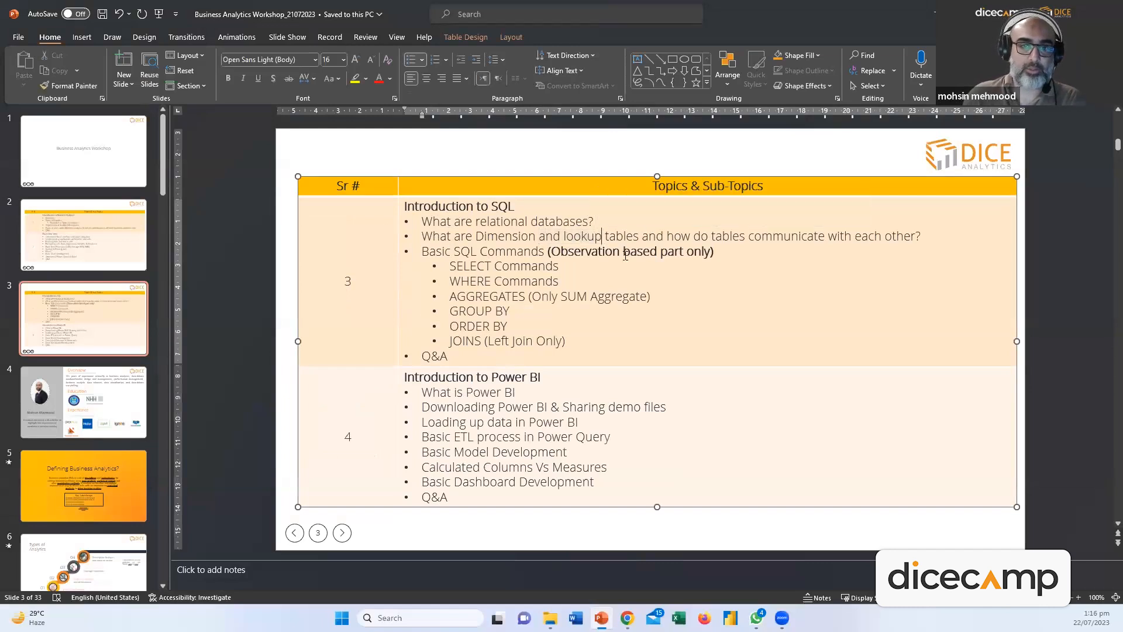
key(shift+Left)
key(shift+Left)
key(shift+Left)
key(shift+Left)
key(shift+Left)
key(shift+Left)
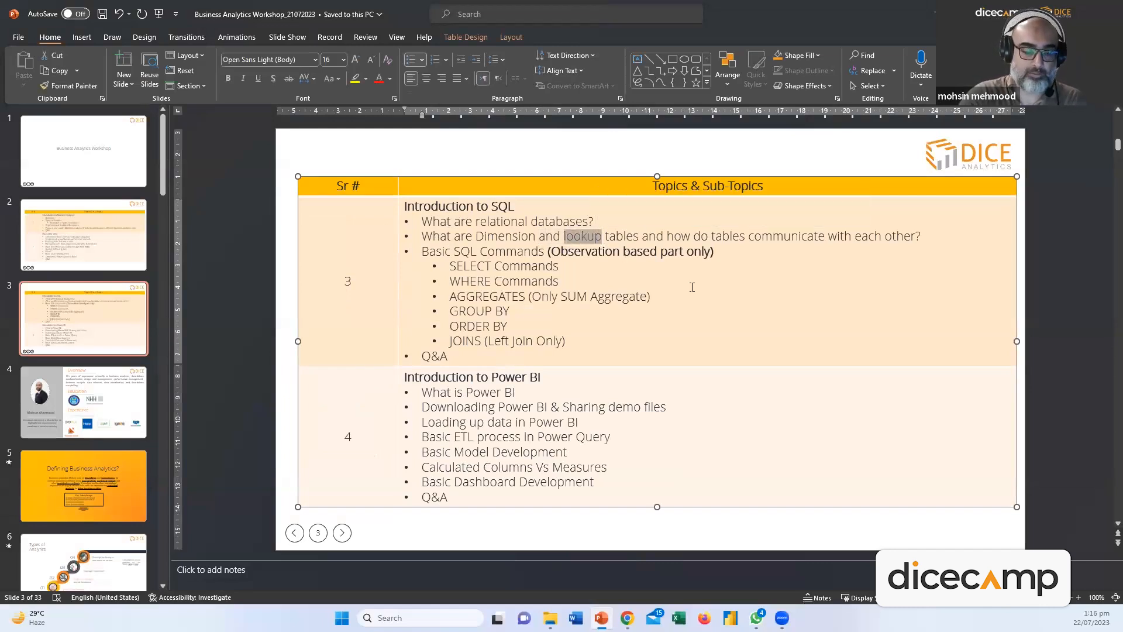
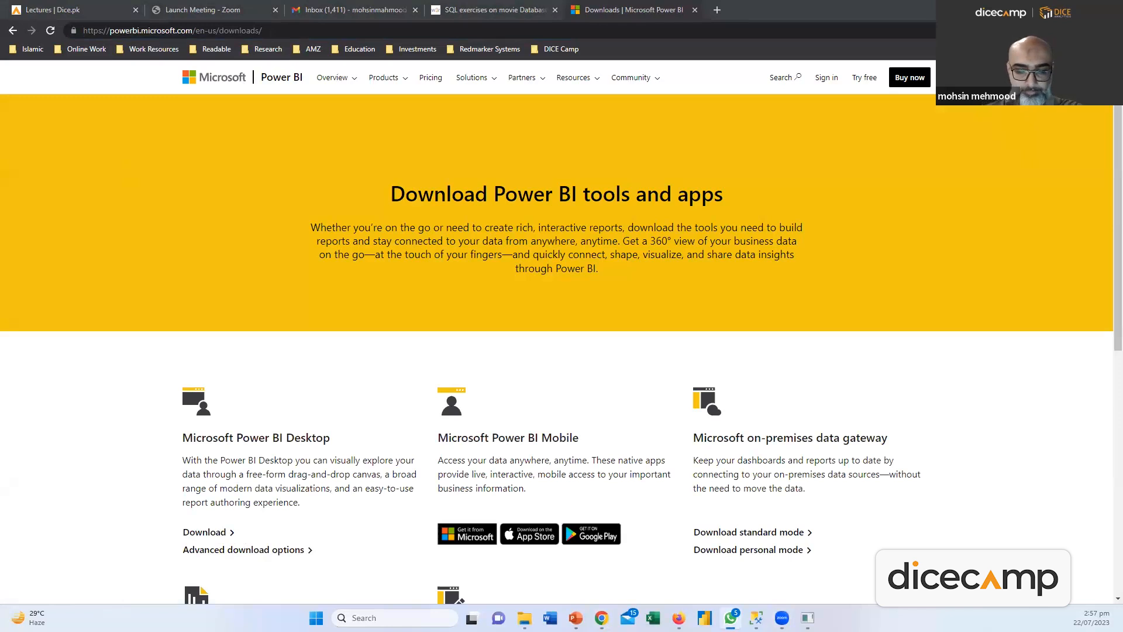
Download Power BI Desktop from the downloads page through the Microsoft Store
scroll(257, 527, down, 5)
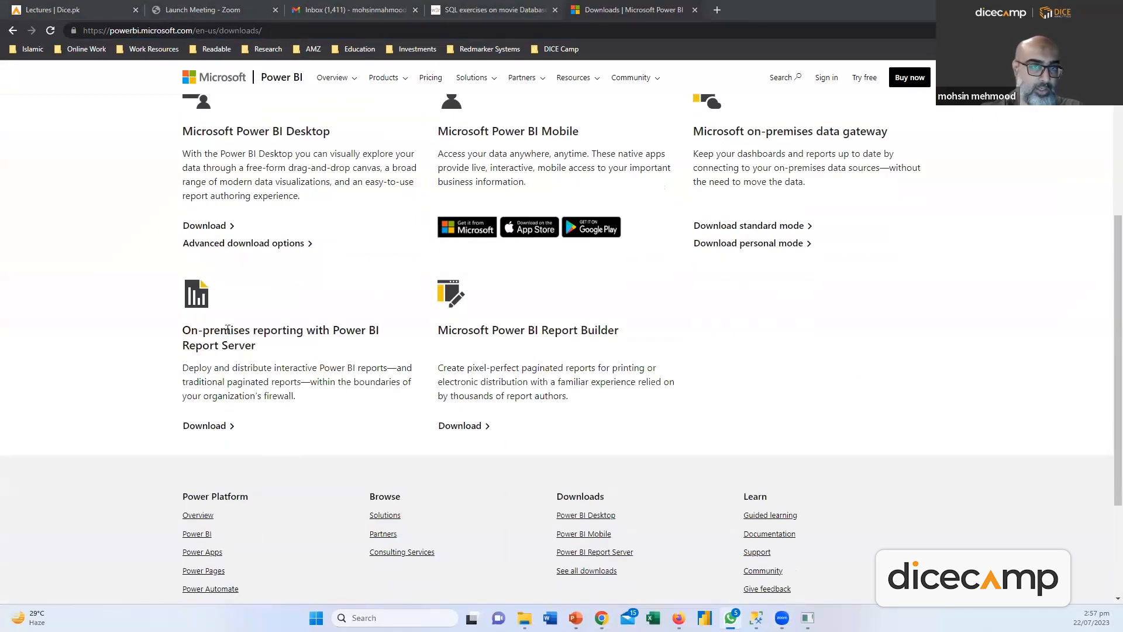
click(215, 227)
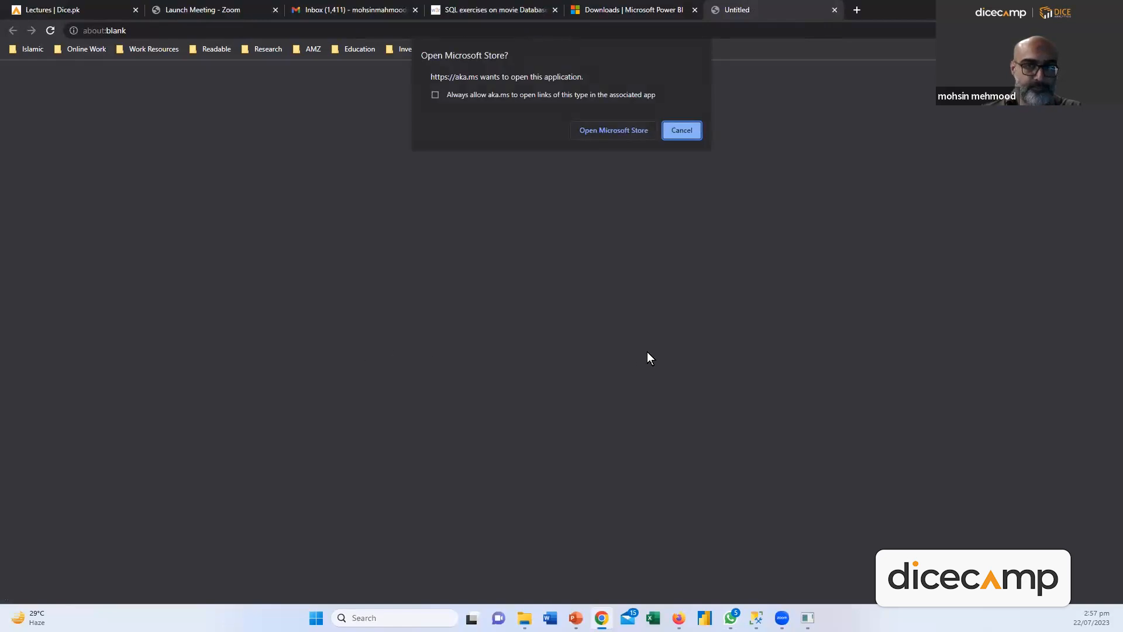
click(611, 135)
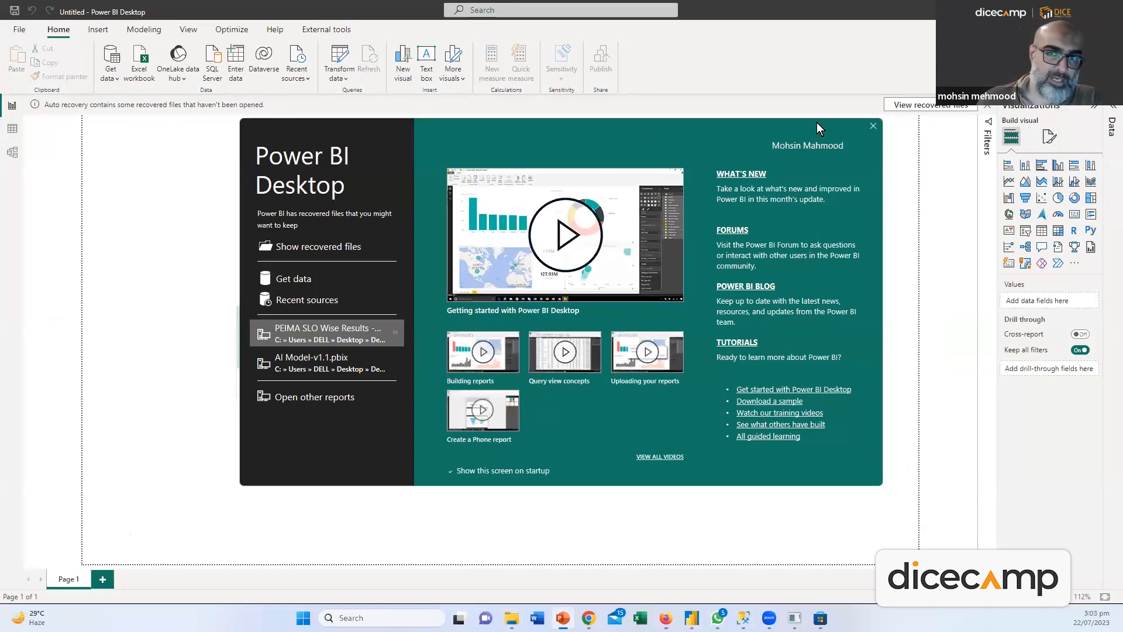
Dismiss the welcome screen, then open, resize and close the empty Power Query Editor
click(885, 166)
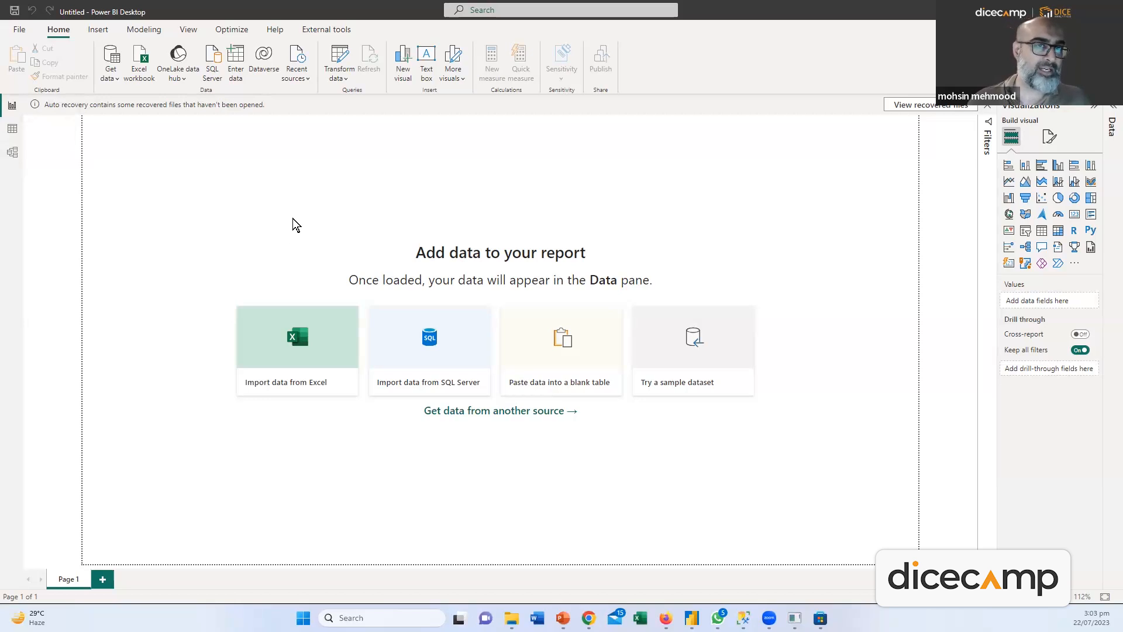
click(339, 73)
click(358, 104)
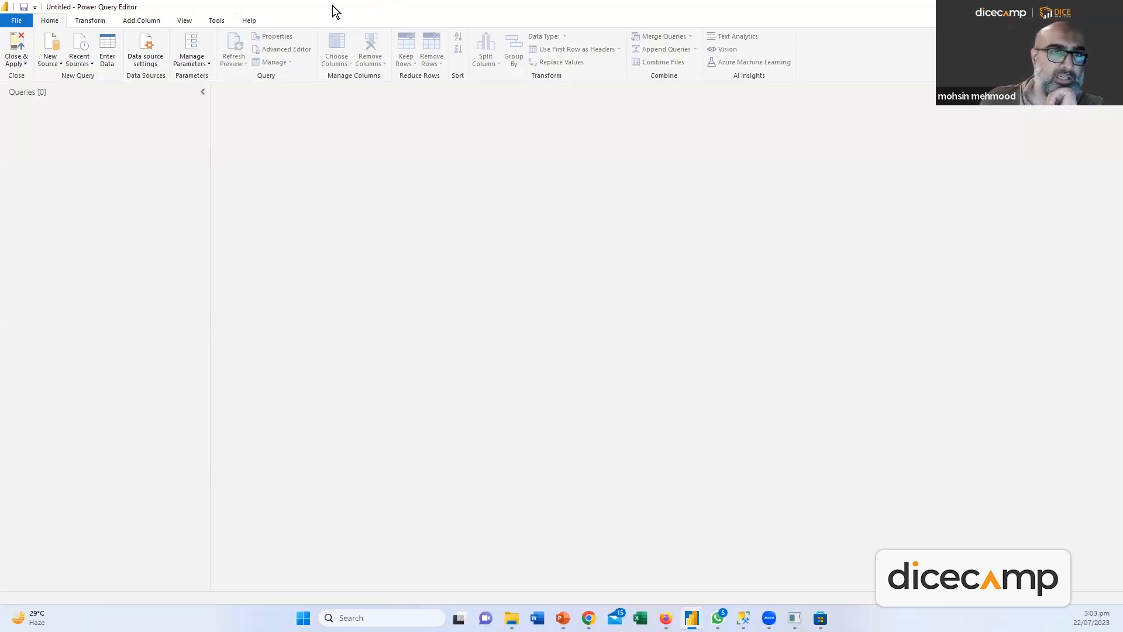
drag(331, 8, 525, 187)
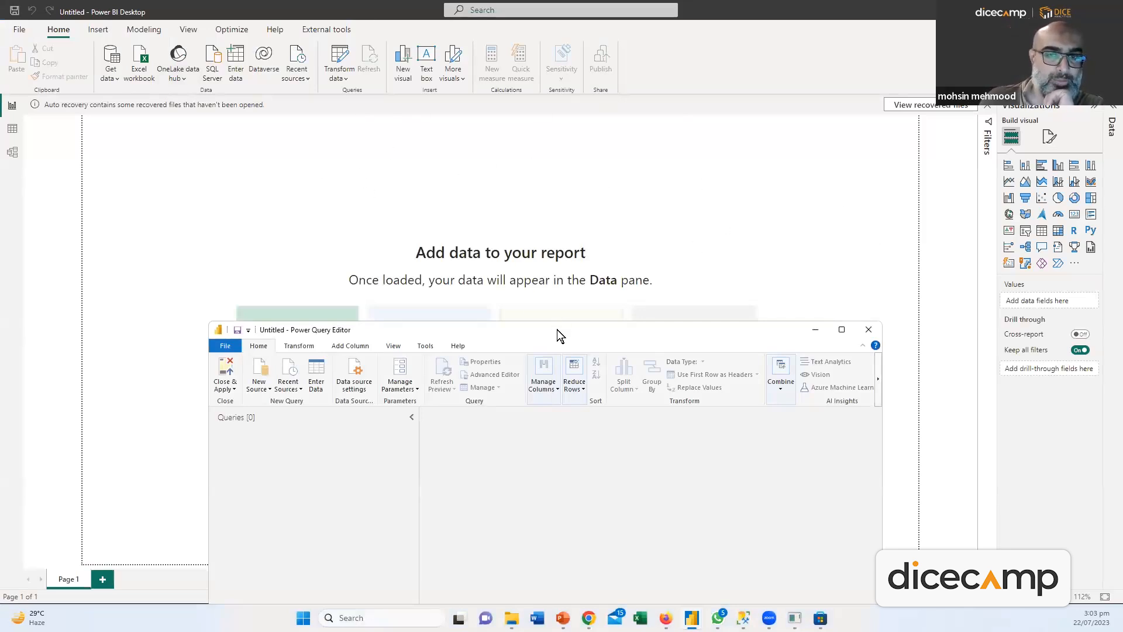
drag(545, 329, 527, 1)
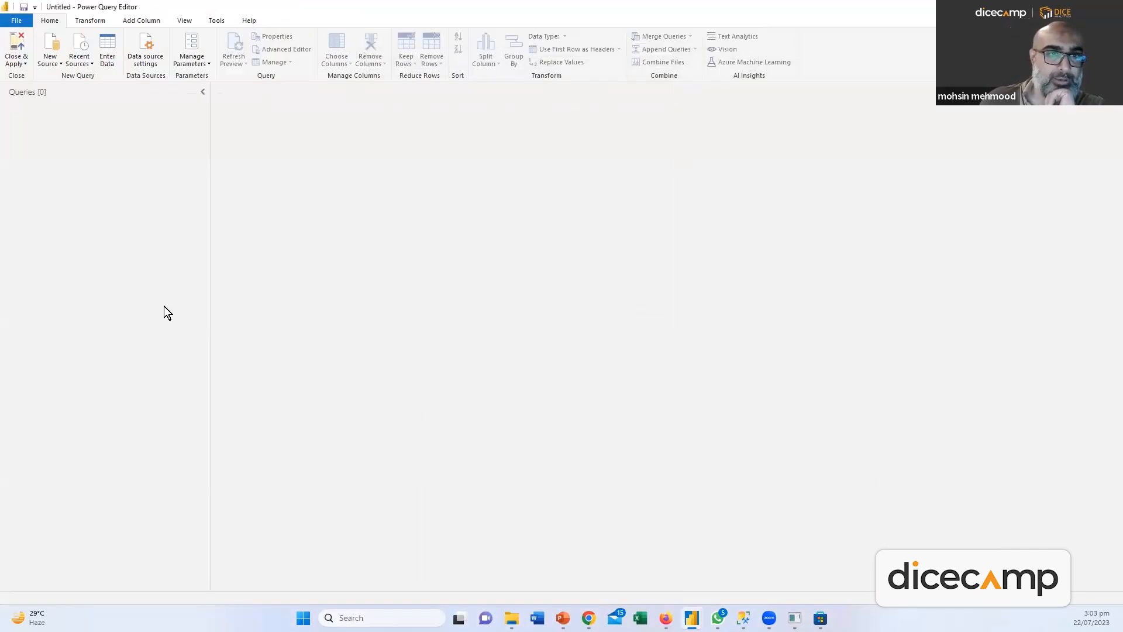
click(1109, 7)
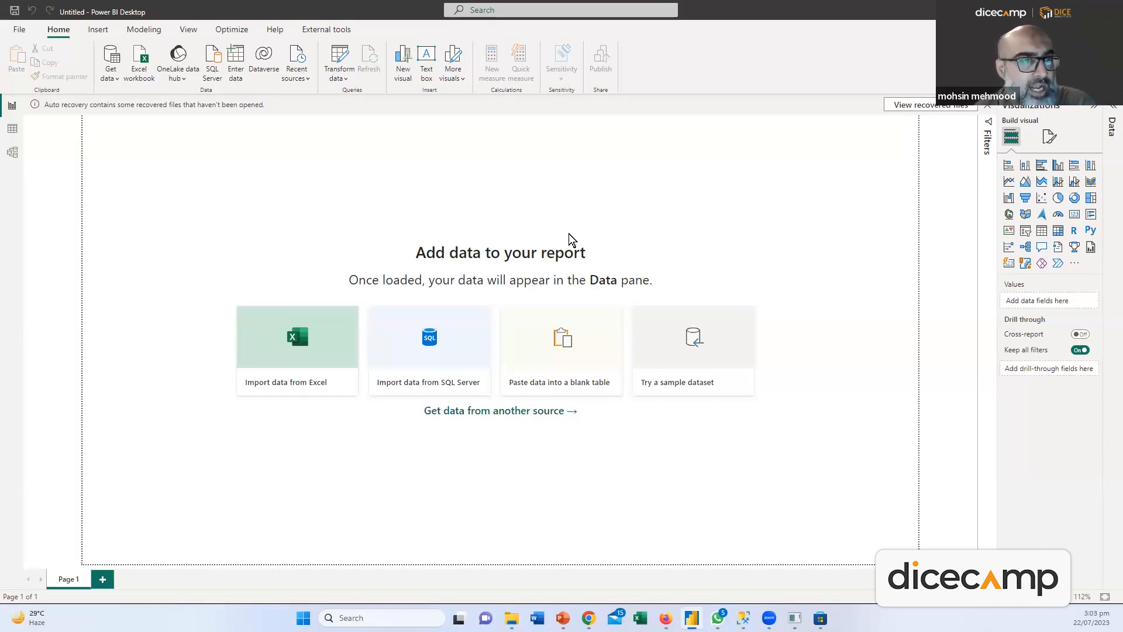
Open Get data > More and browse the full list of data connectors
click(110, 81)
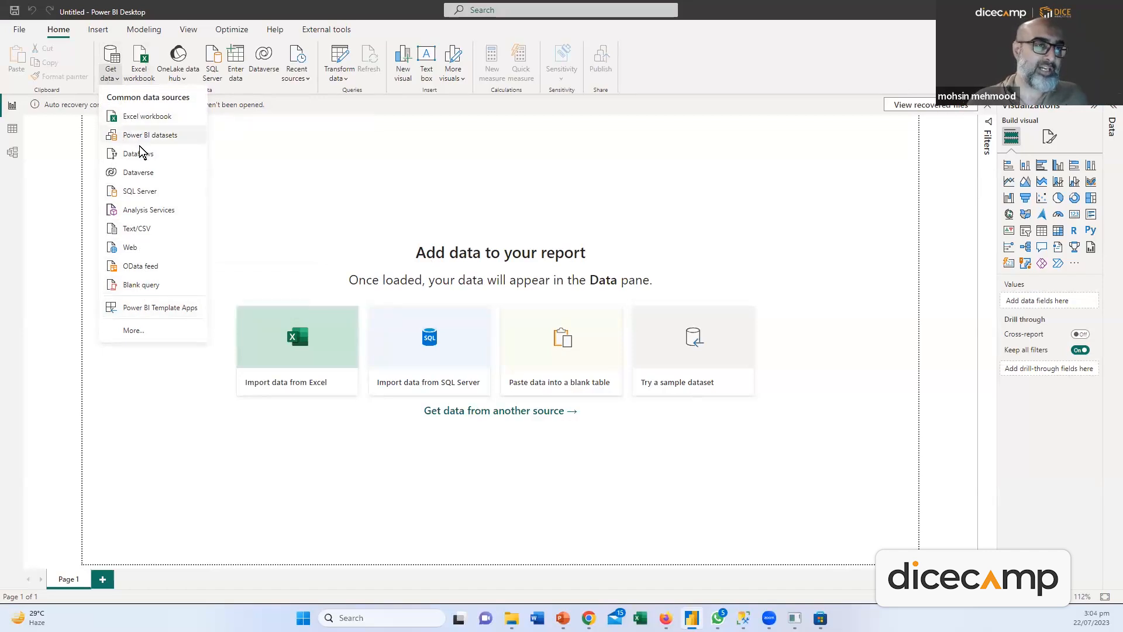
click(133, 331)
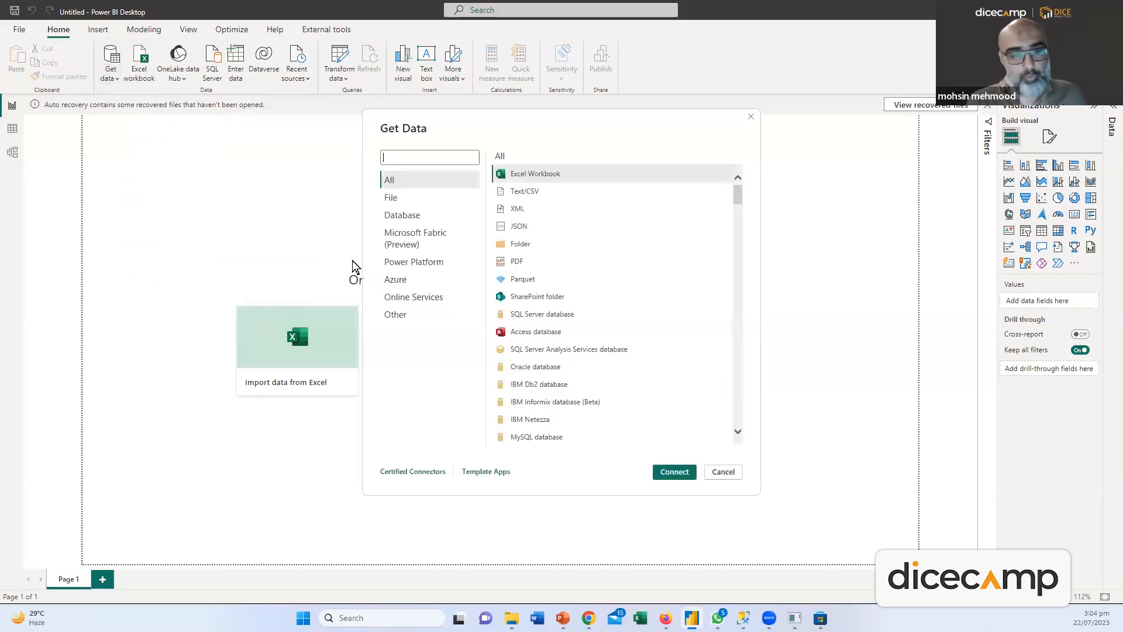
mouse_move(737, 193)
mouse_down()
mouse_move(750, 336)
mouse_move(740, 425)
mouse_move(729, 177)
mouse_up()
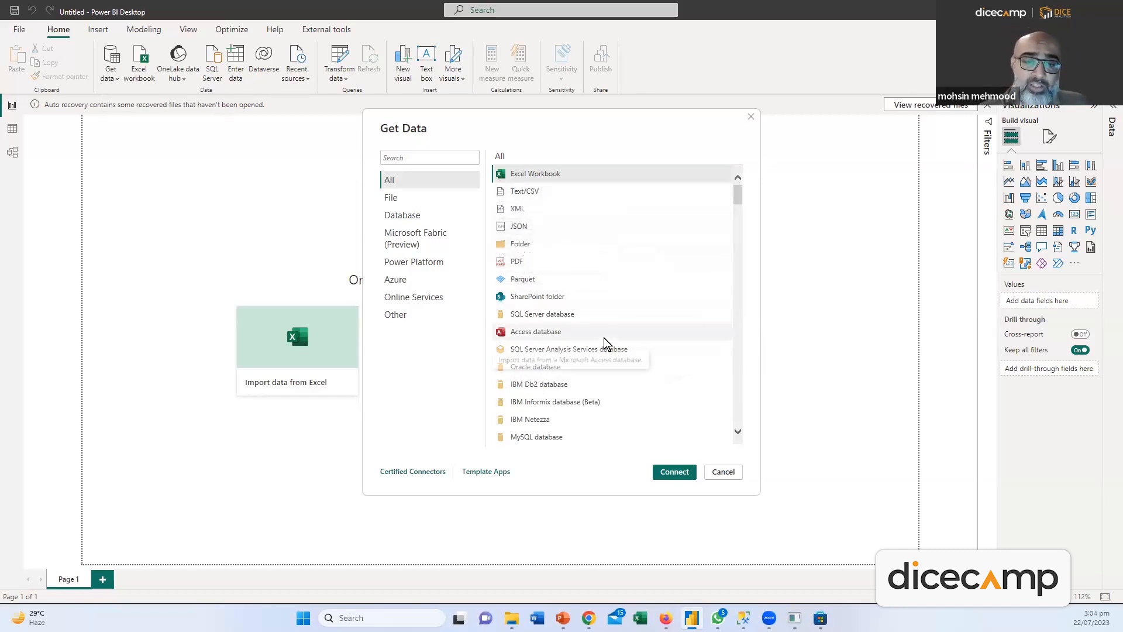
scroll(603, 348, down, 3)
scroll(626, 332, down, 3)
scroll(620, 326, down, 20)
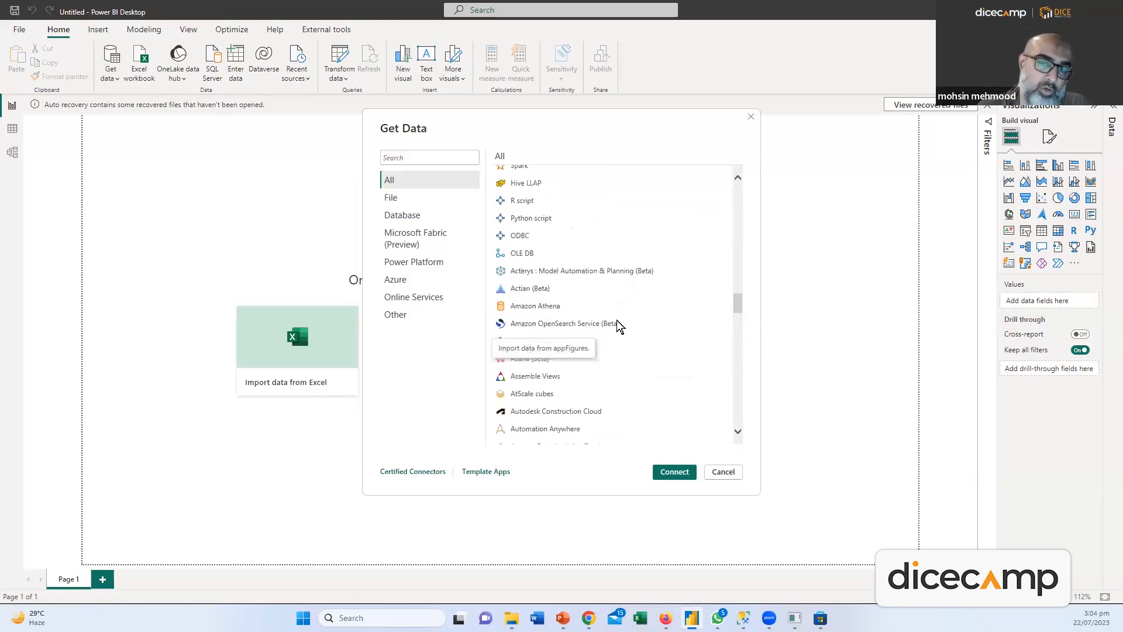
scroll(617, 321, down, 10)
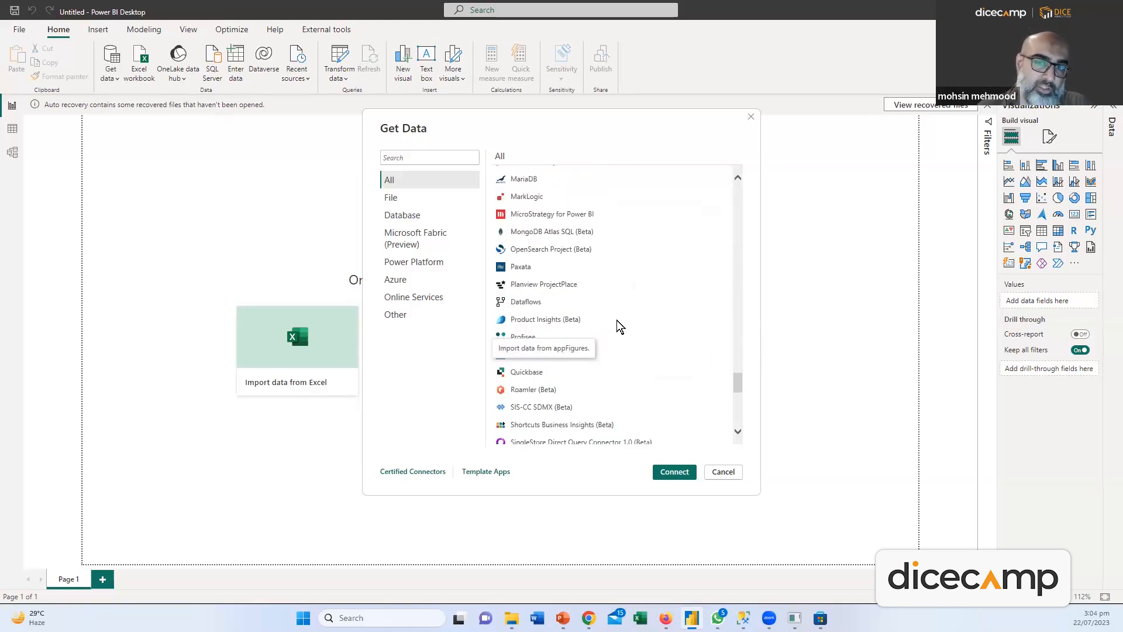
scroll(617, 321, down, 5)
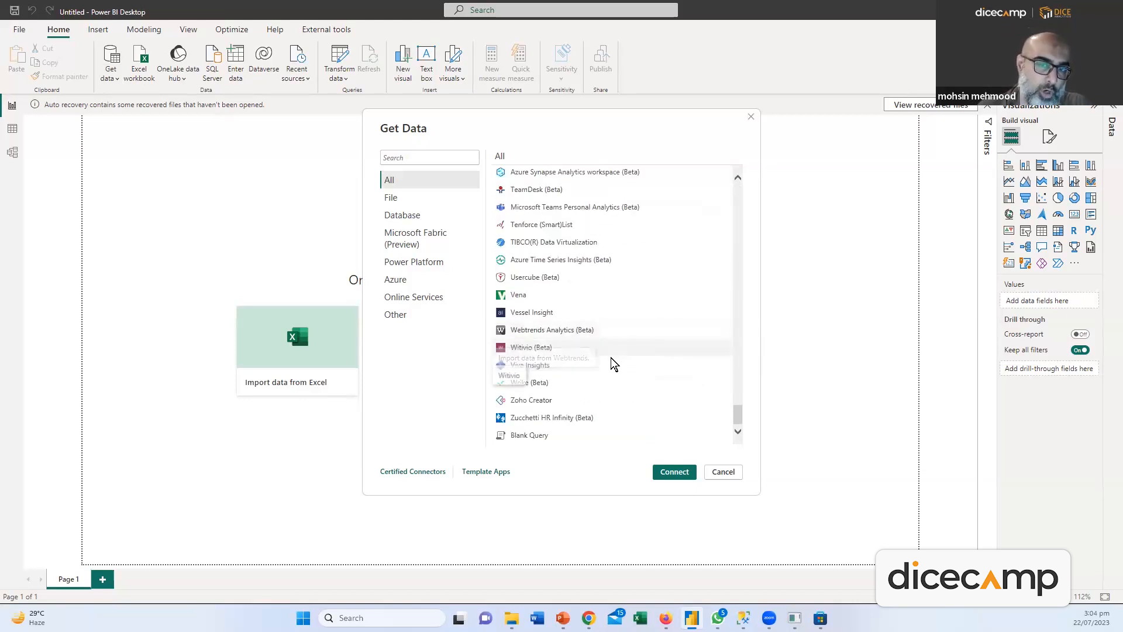
scroll(658, 363, up, 20)
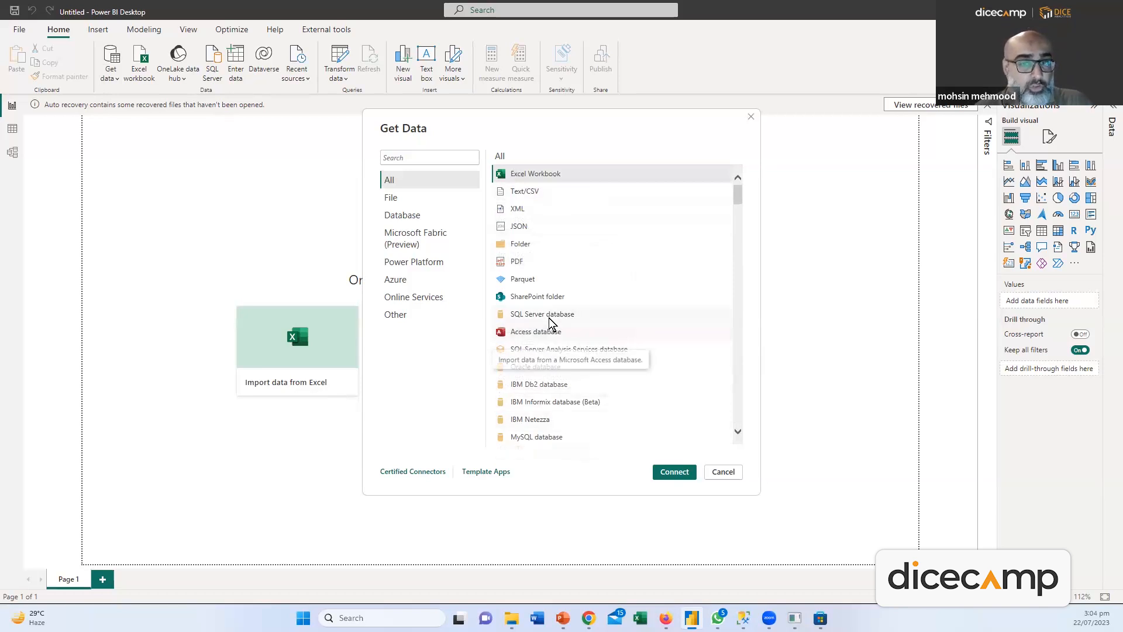
Check the server name in SSMS and open the SQL Server database connector
click(742, 618)
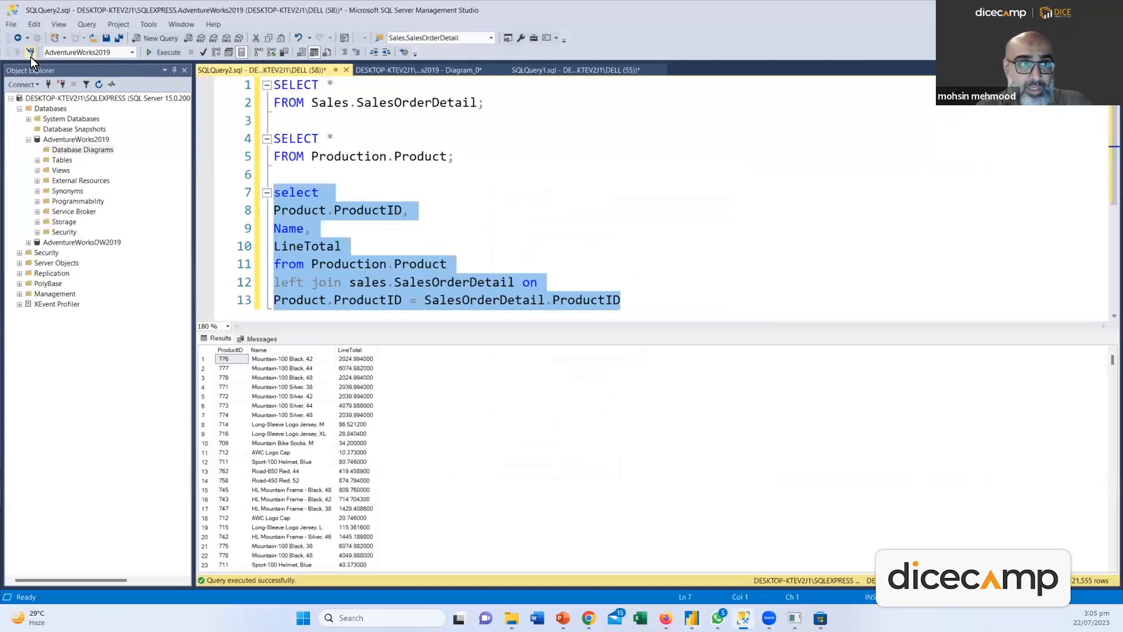
click(29, 55)
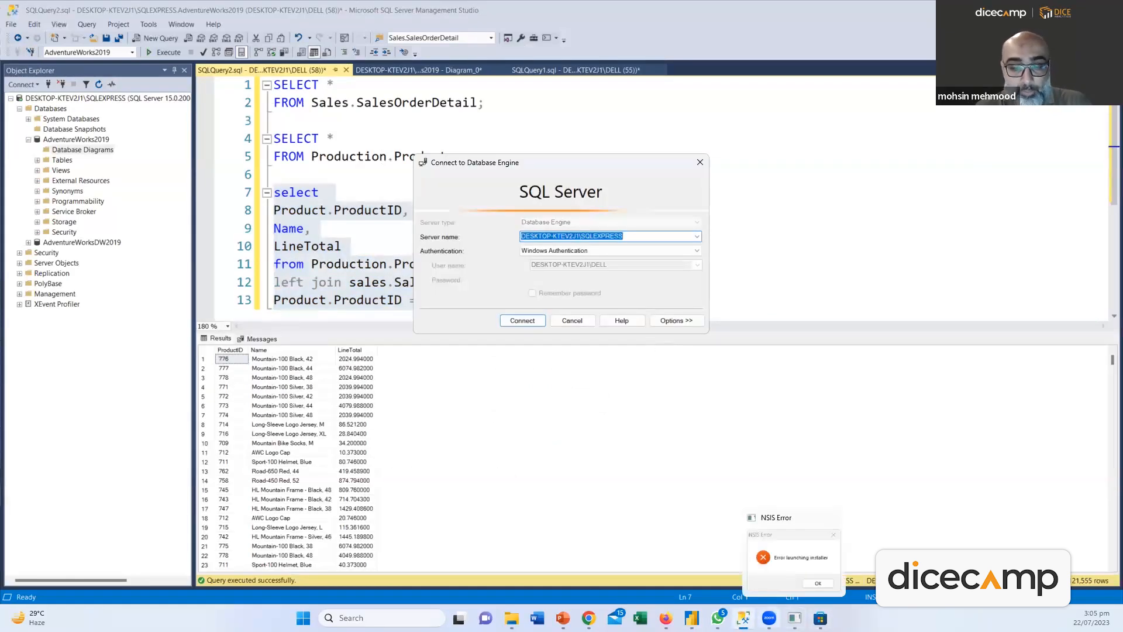
click(691, 617)
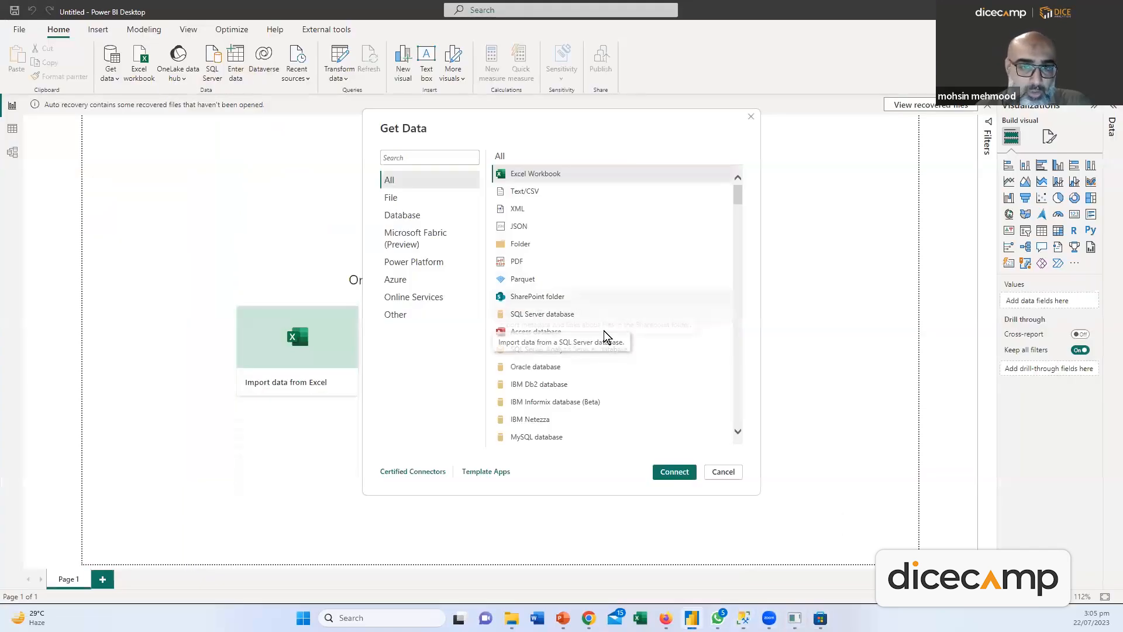
click(547, 316)
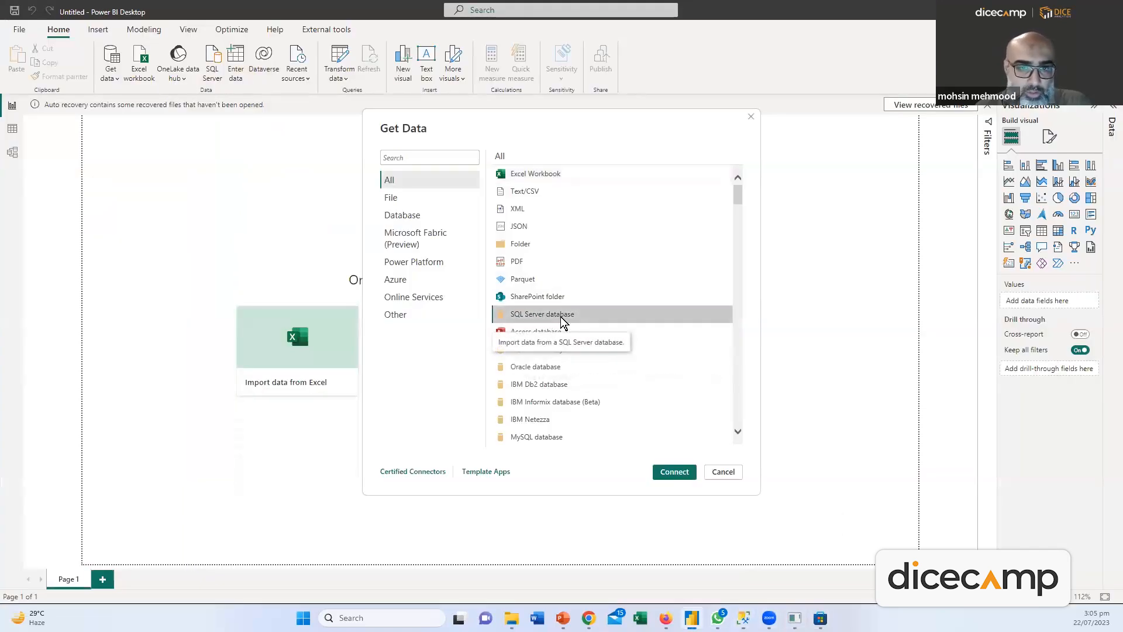
double_click(547, 316)
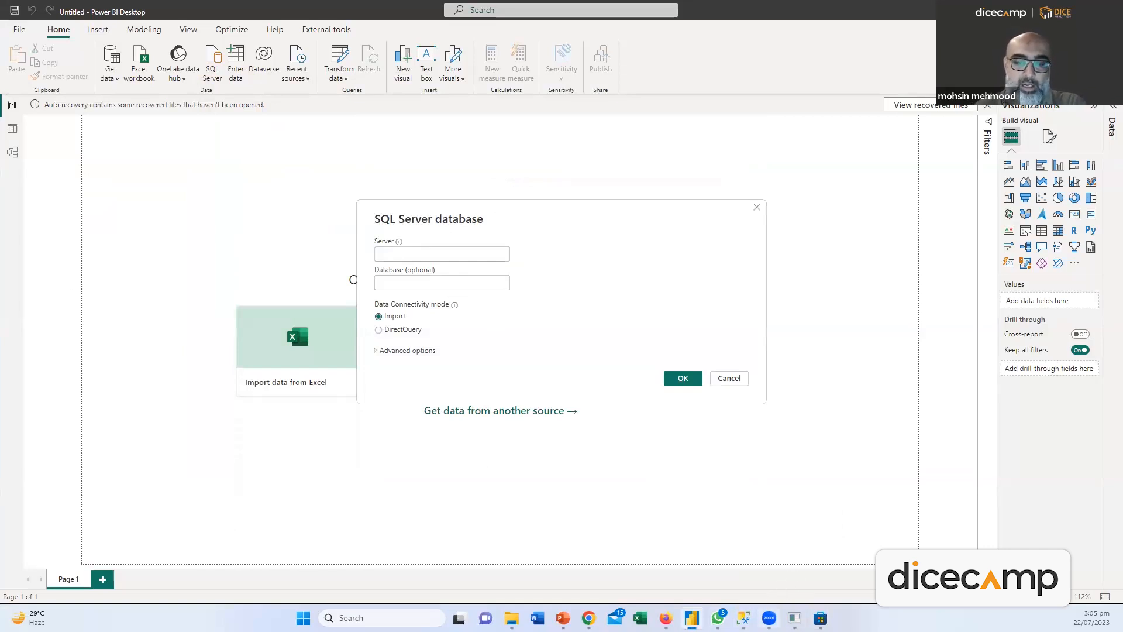
Paste the local SQLEXPRESS server name into the Server field and connect
click(743, 618)
click(637, 239)
drag(651, 236, 346, 224)
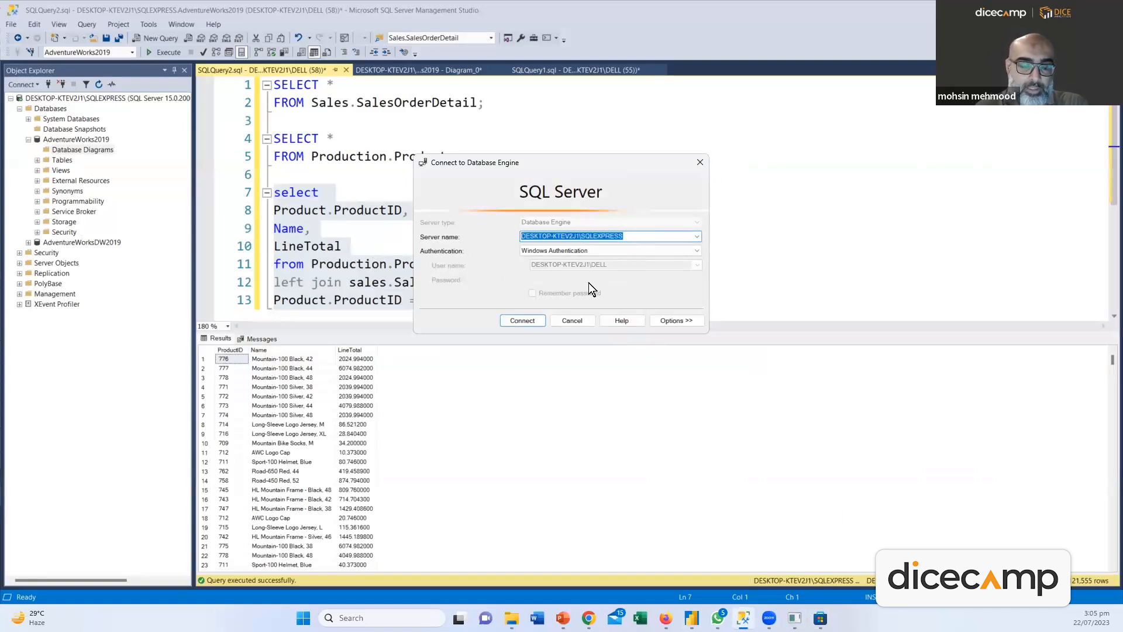
key(alt+Tab)
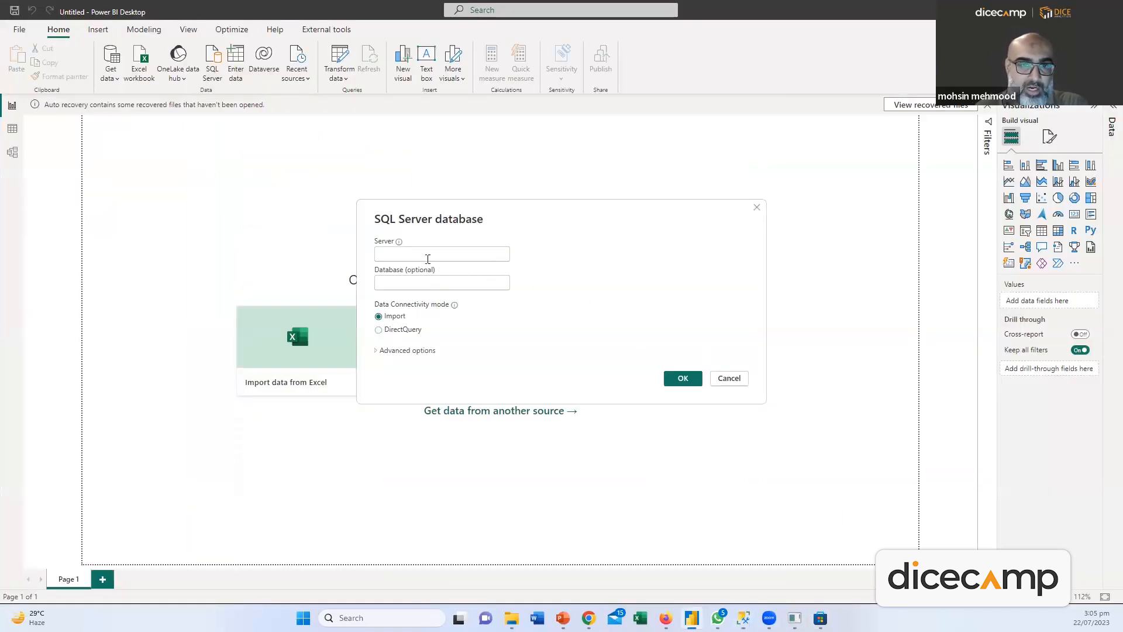
click(420, 256)
text(DESKTOP-KTEY2J1\SQLEXPRESS)
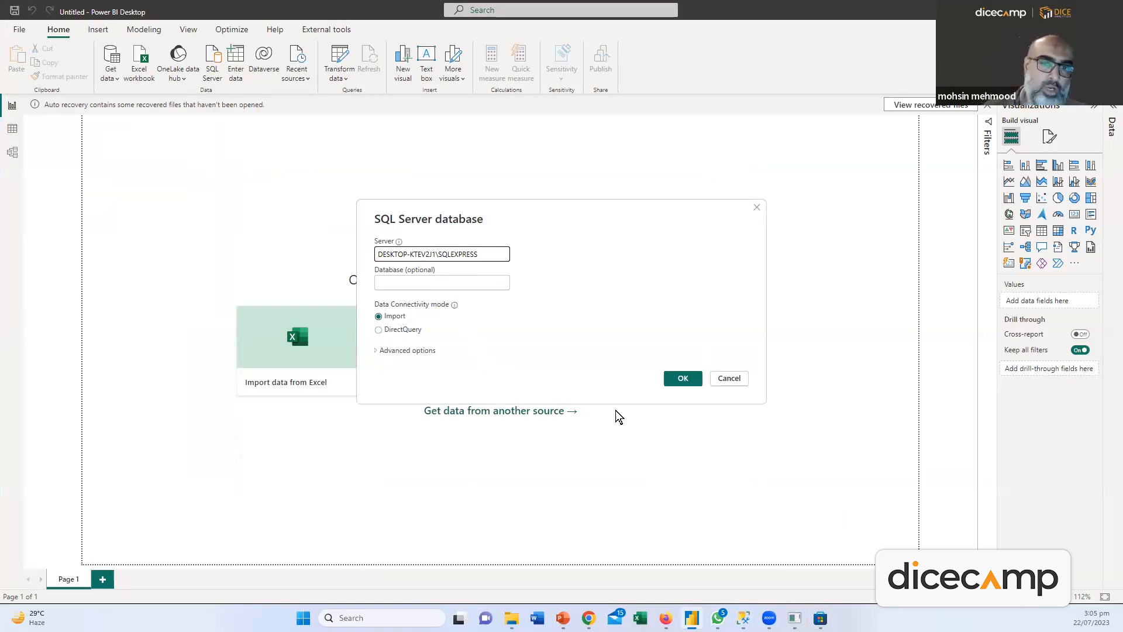
click(679, 383)
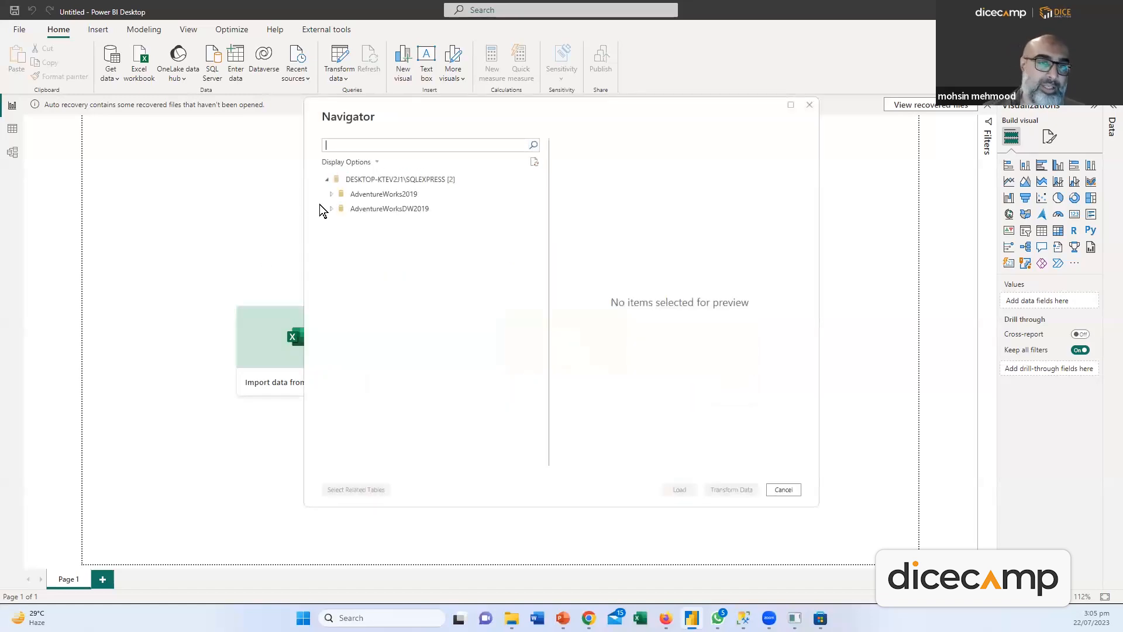
Expand AdventureWorks2019, tick a couple of views, then cancel the Navigator
click(332, 195)
click(332, 195)
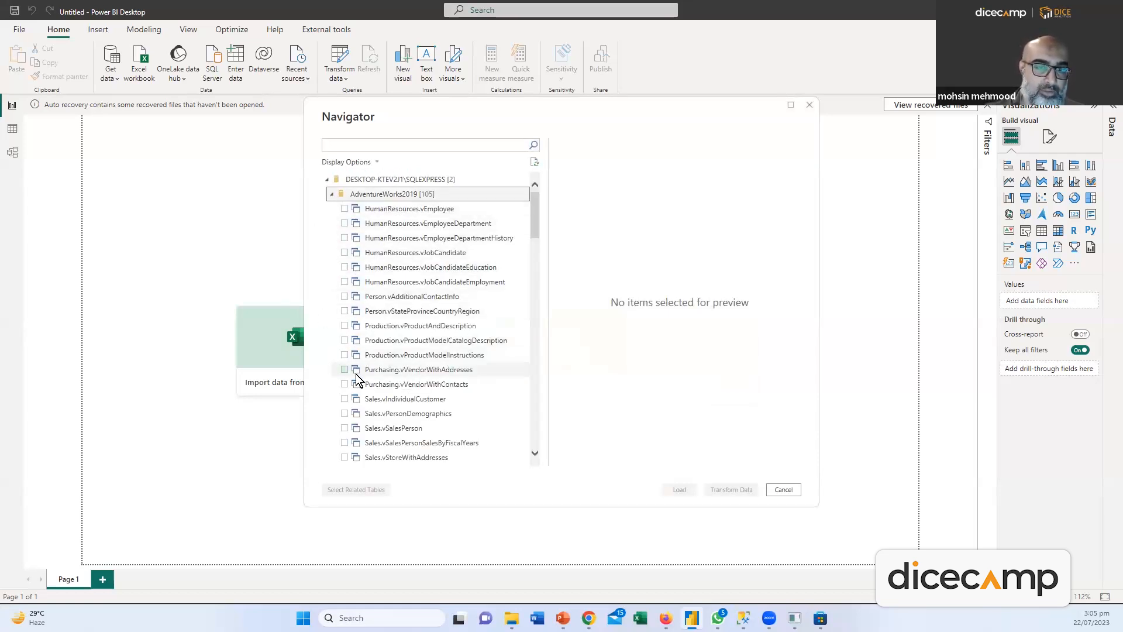
scroll(388, 346, down, 3)
scroll(384, 336, up, 3)
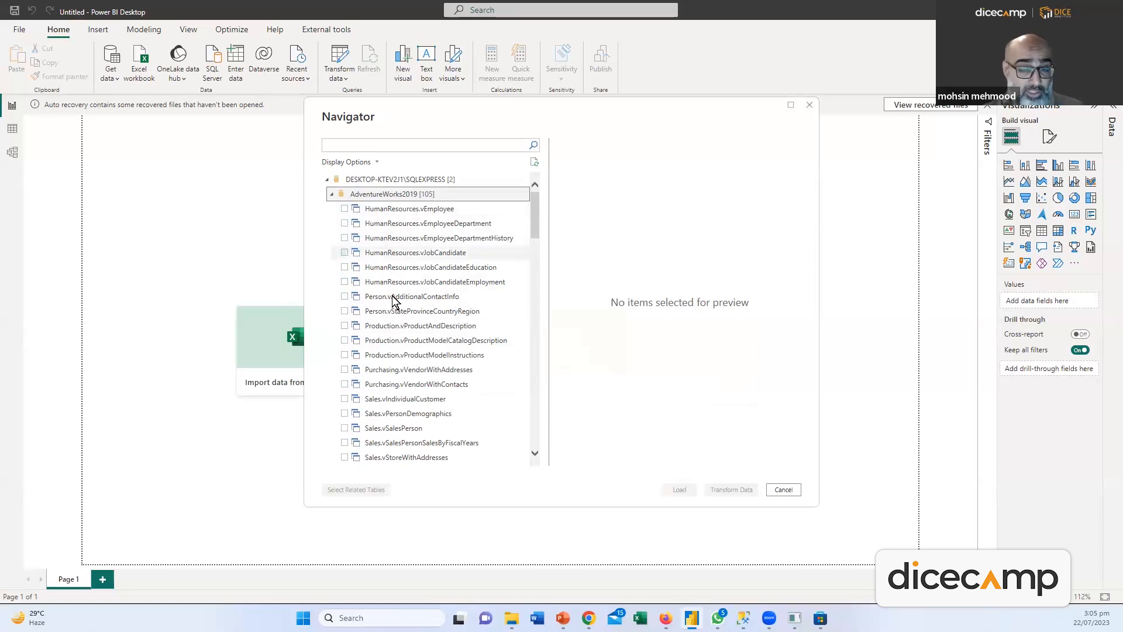
click(354, 341)
click(353, 355)
click(348, 369)
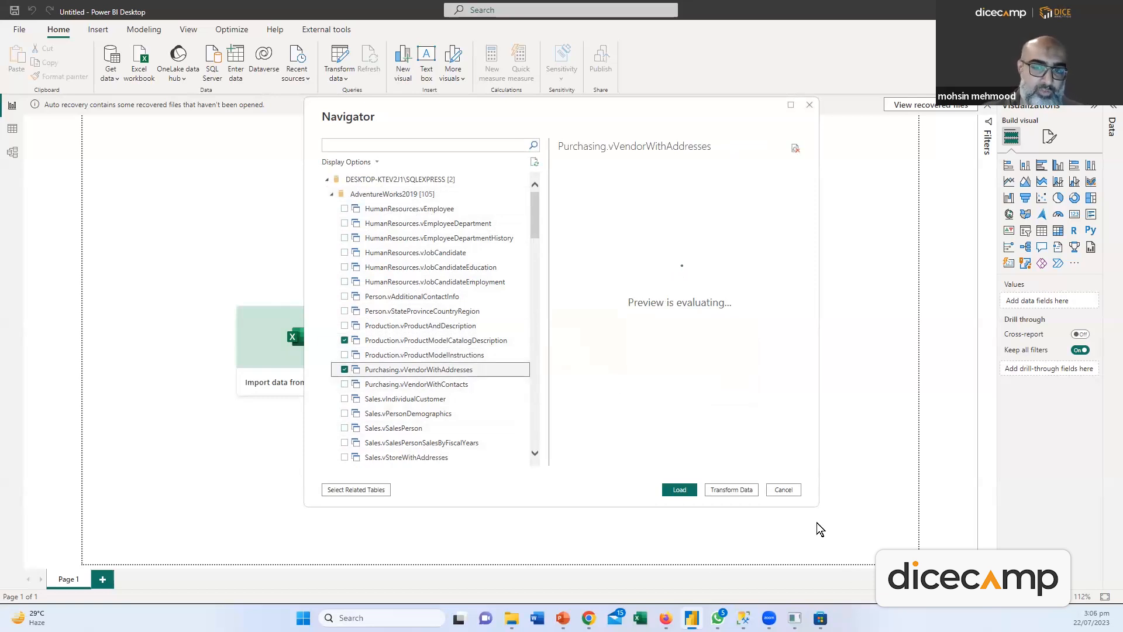
click(794, 494)
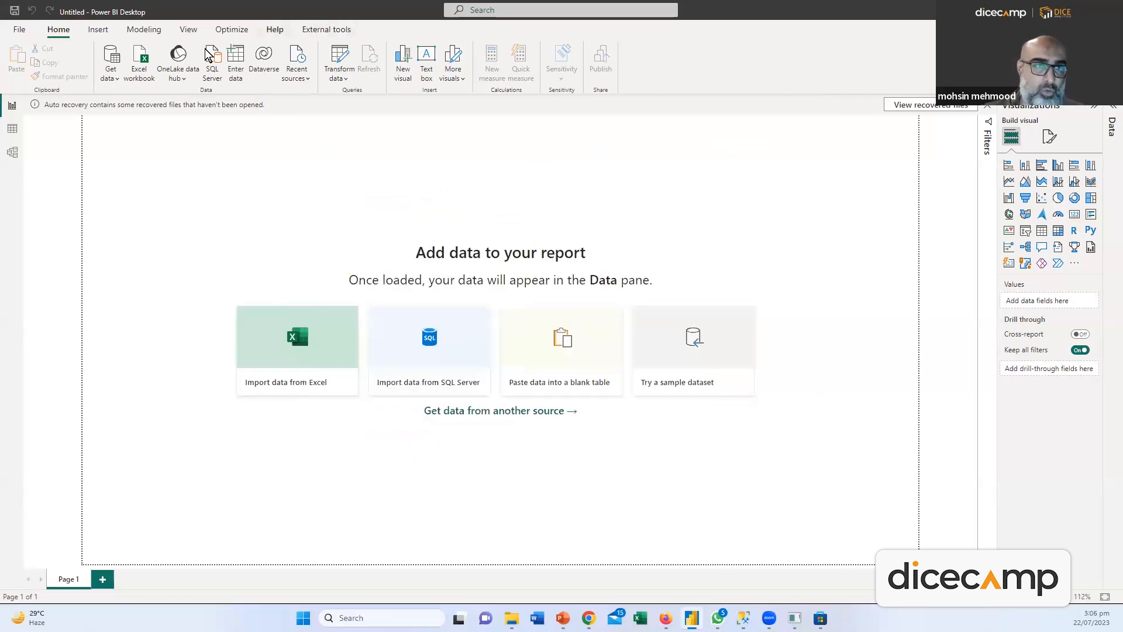
Open the Report sheet of the Desktop's 4-9-2020 workbook for transformation
click(110, 74)
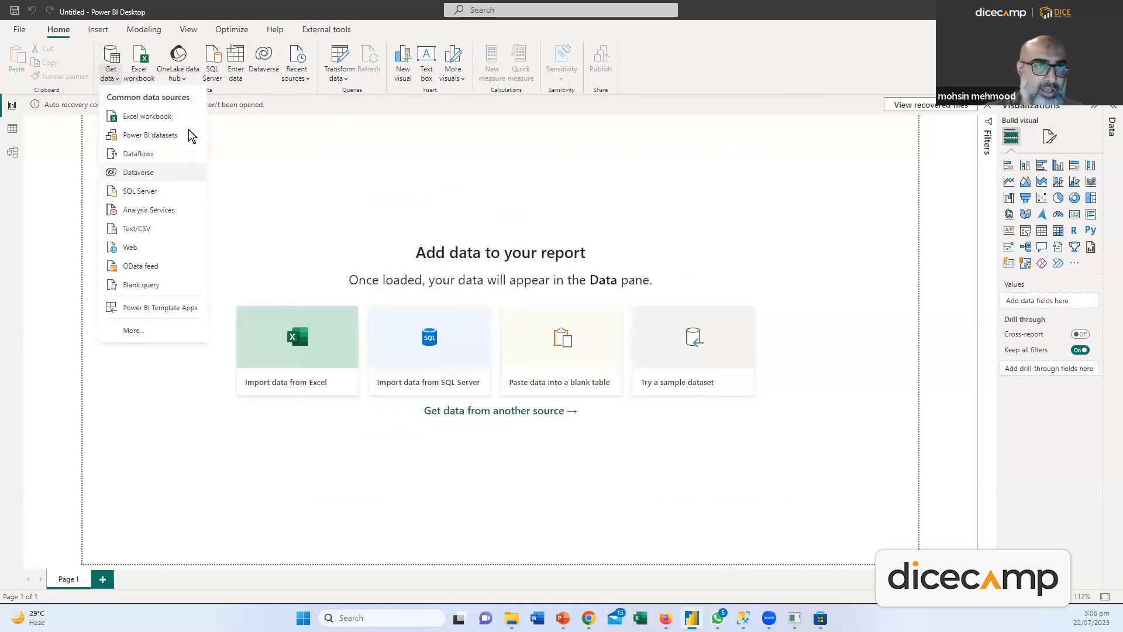
click(147, 116)
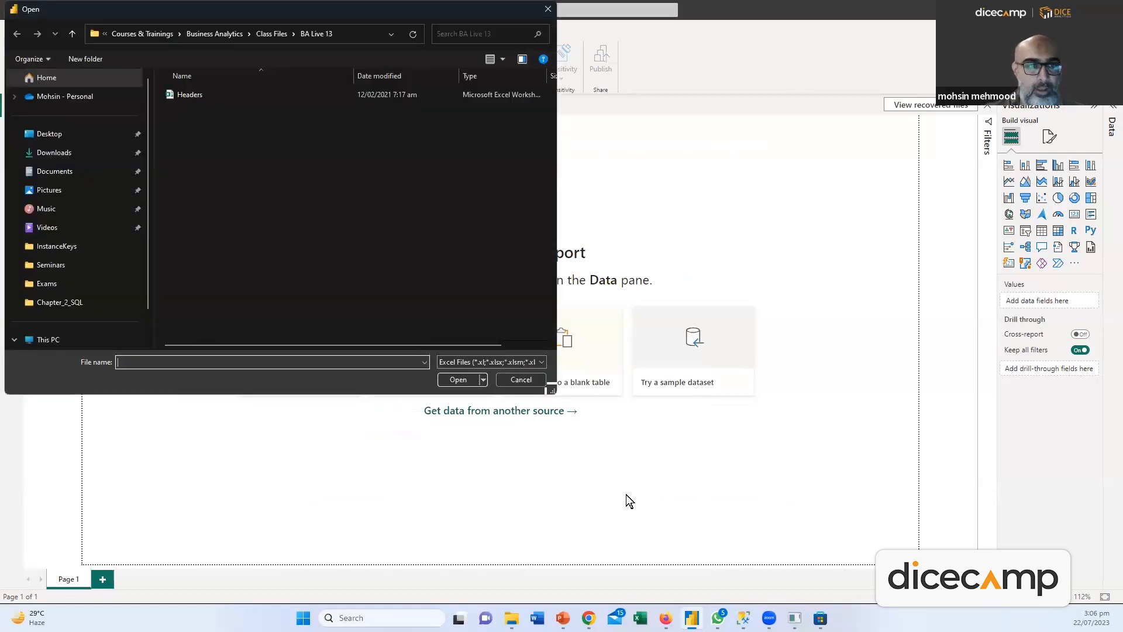
click(47, 134)
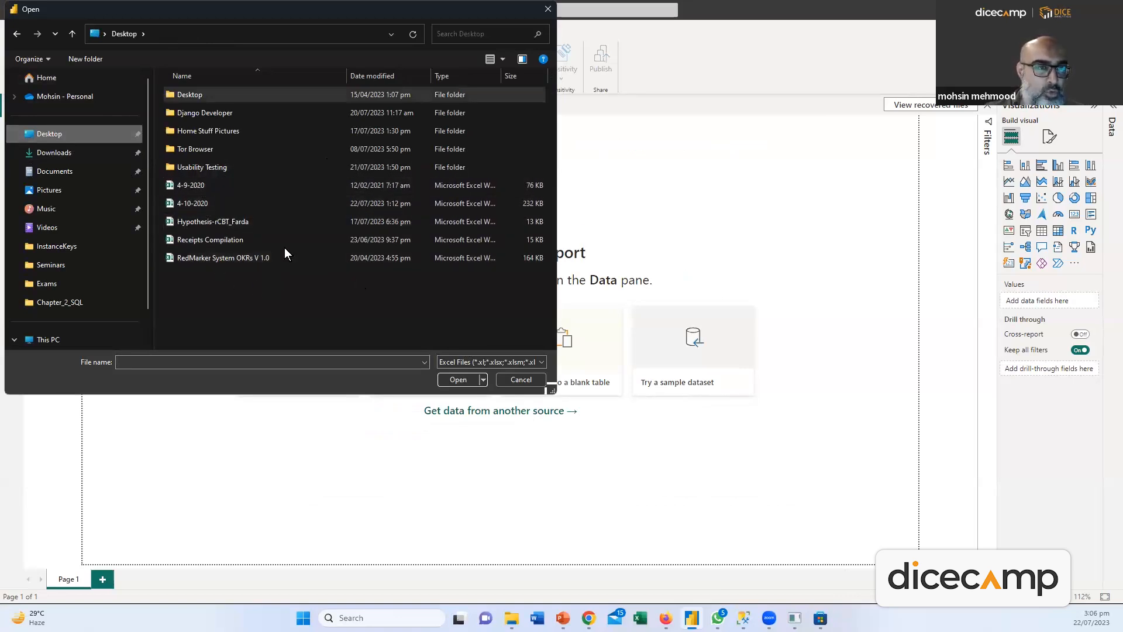
double_click(176, 185)
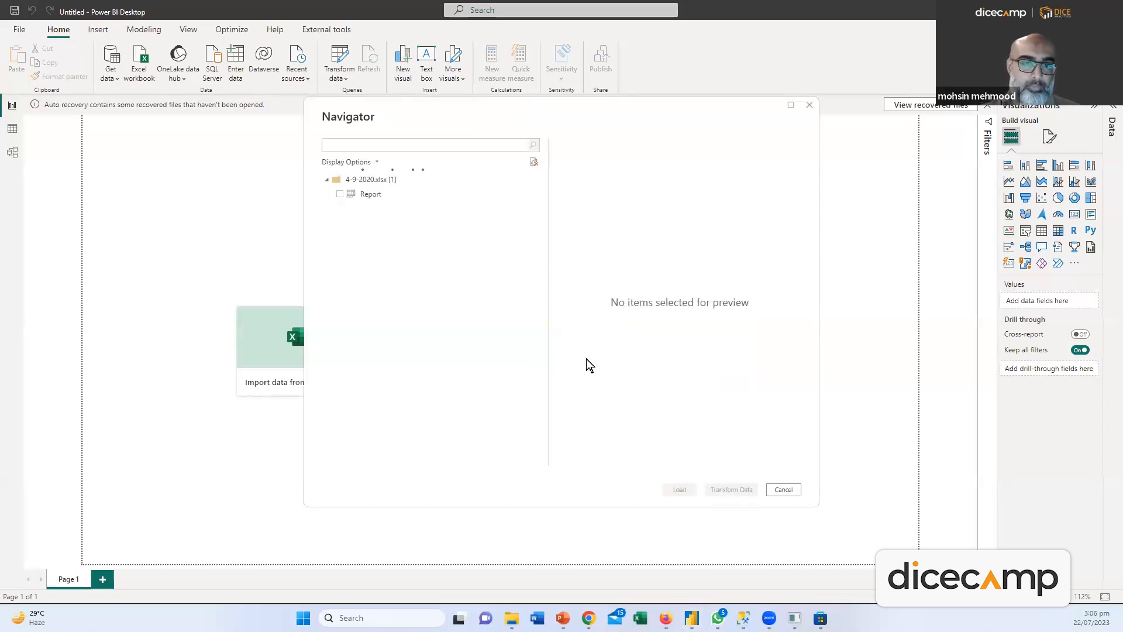
click(341, 195)
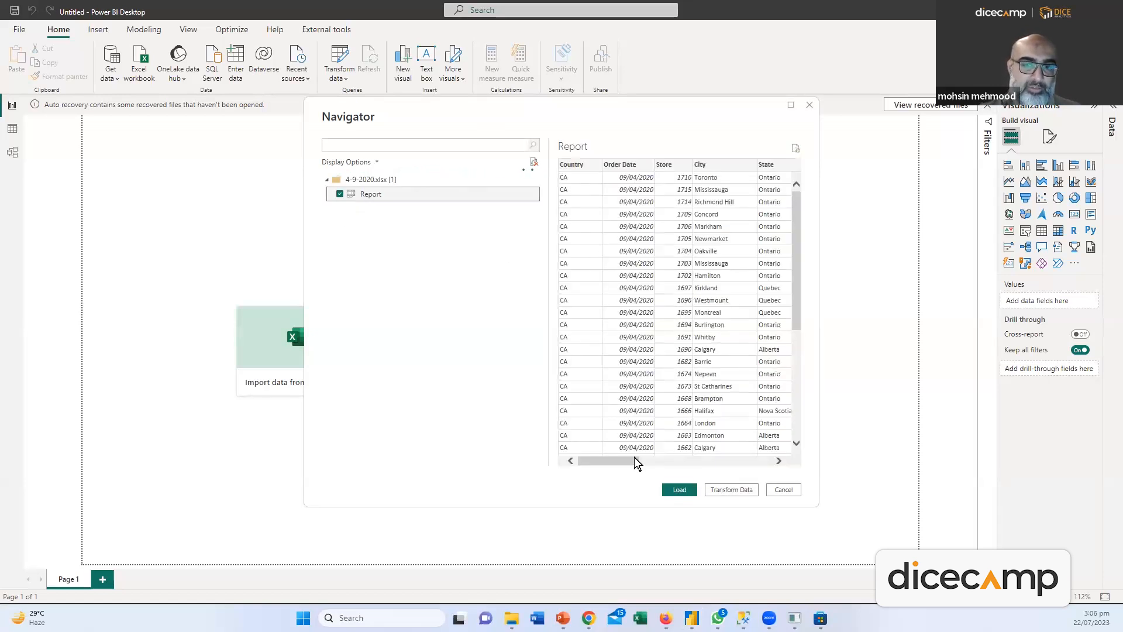
drag(607, 459, 489, 376)
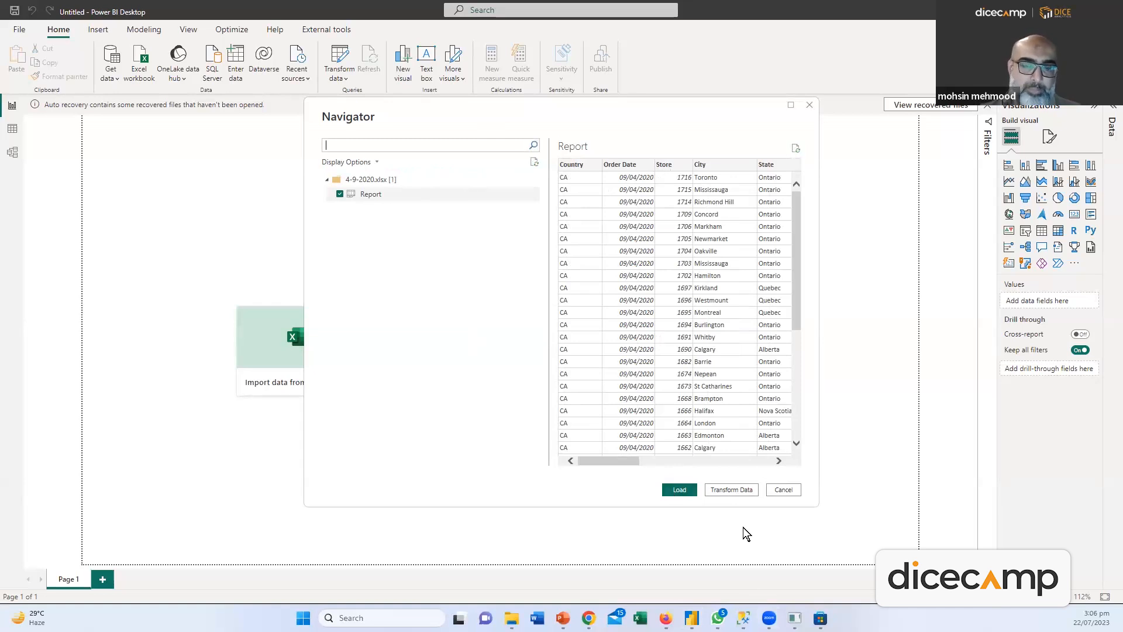
click(718, 492)
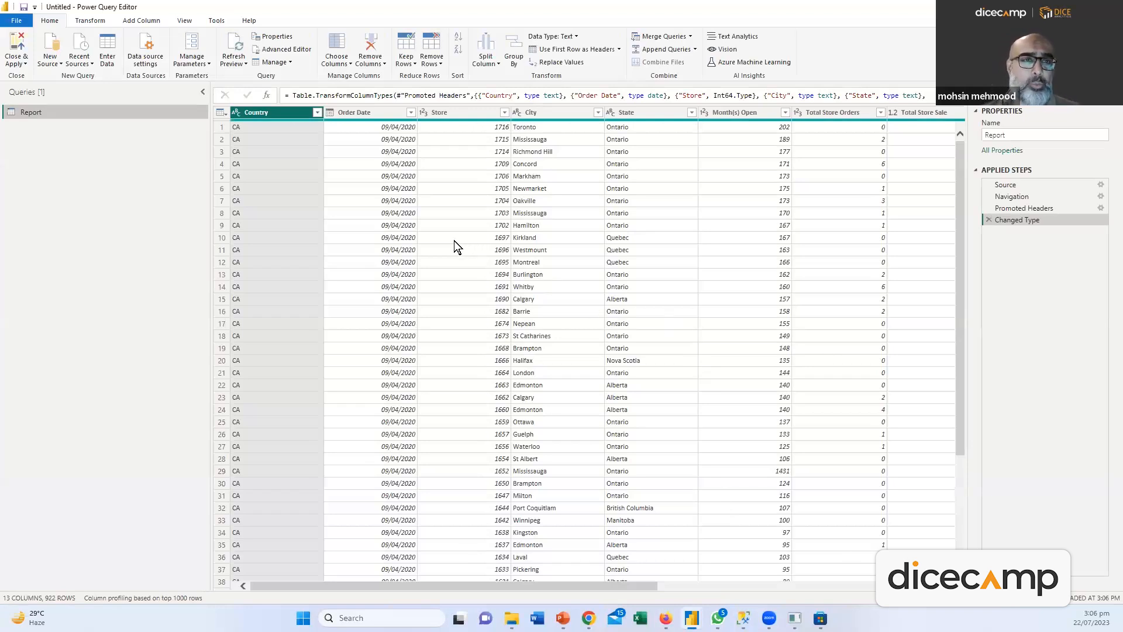
Remove the Web Sale column from the Report query
drag(627, 585, 552, 588)
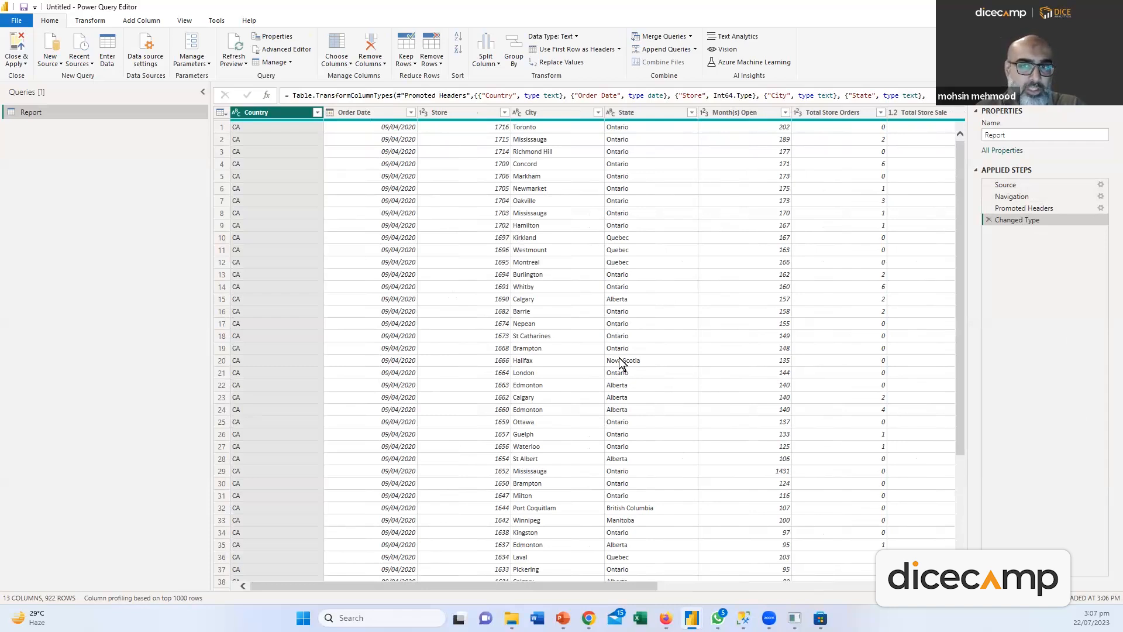
drag(625, 584, 931, 605)
click(605, 112)
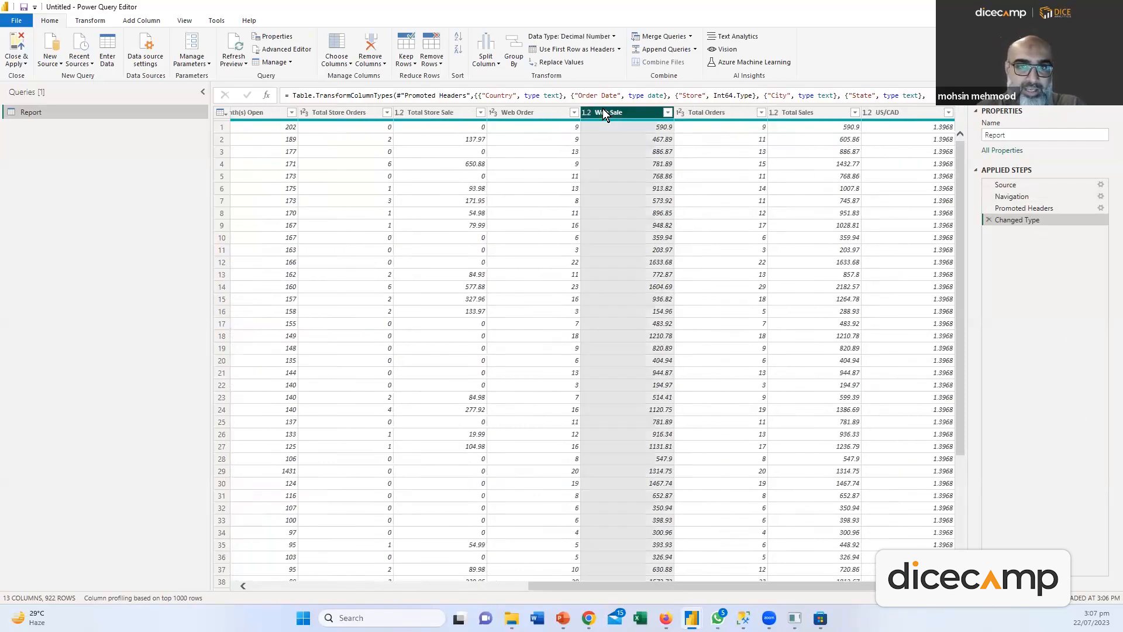
right_click(603, 112)
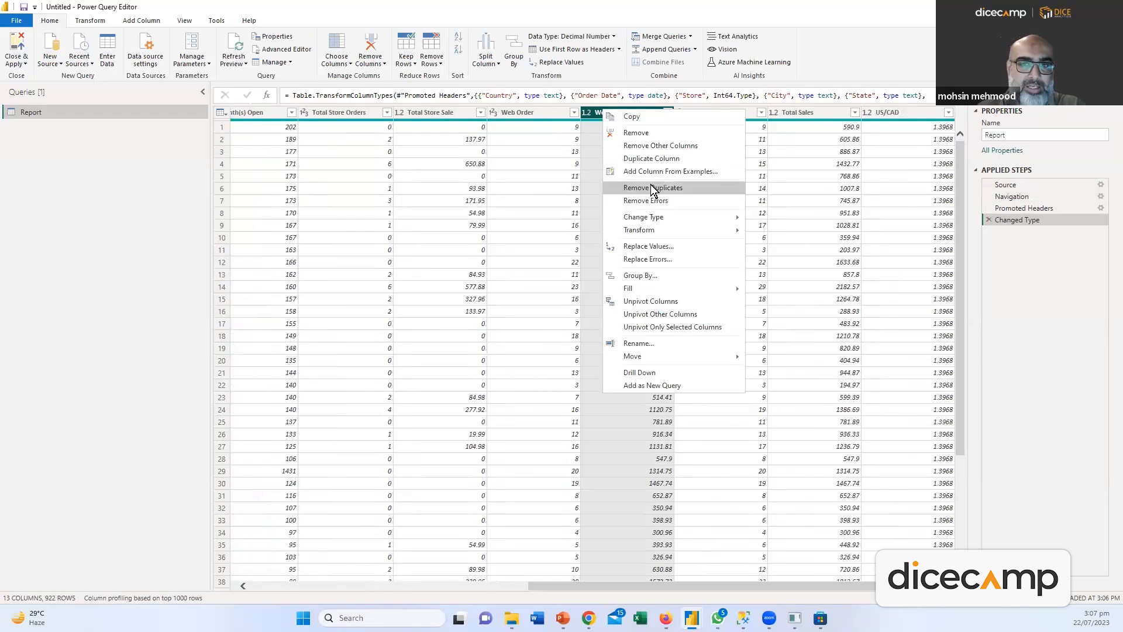
click(635, 133)
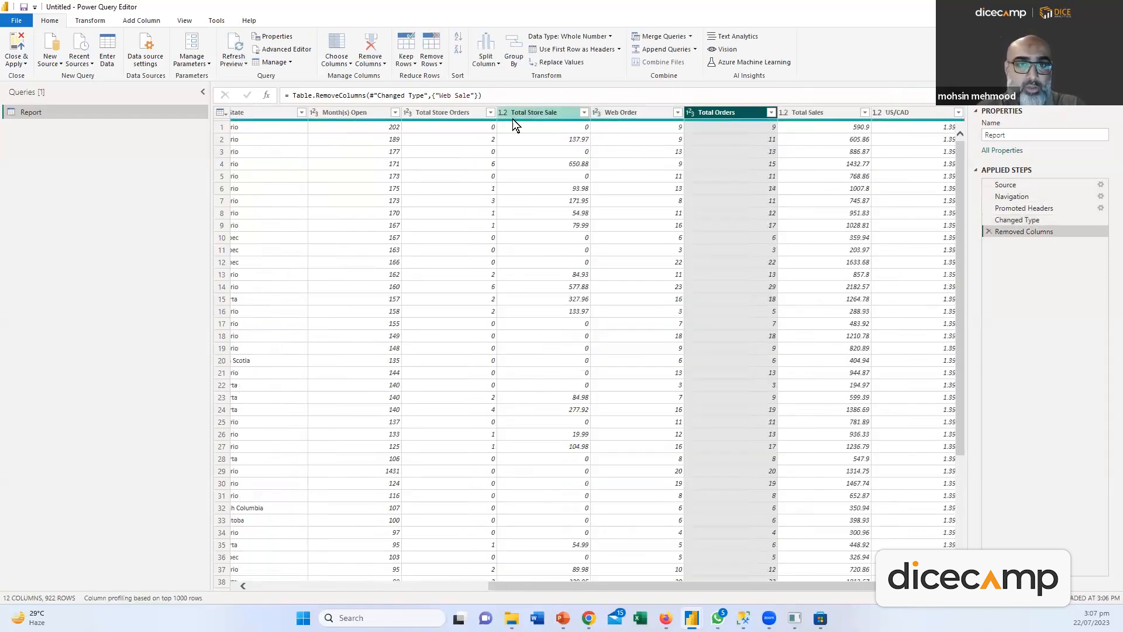
Remove the three columns from Total Store Orders through Web Order
click(414, 111)
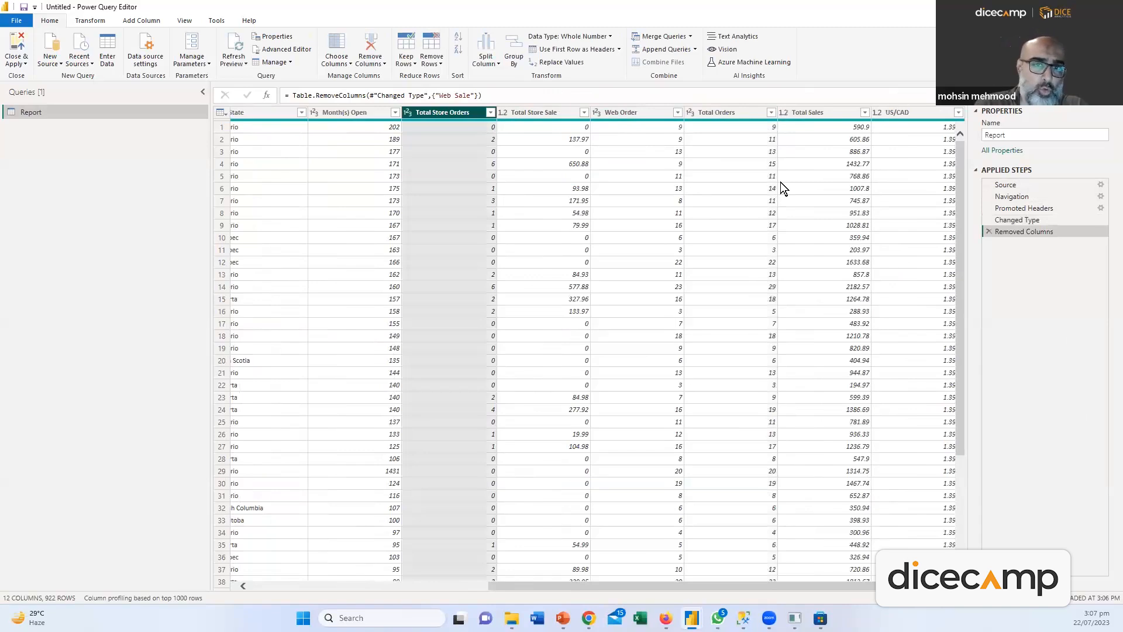
key(Left)
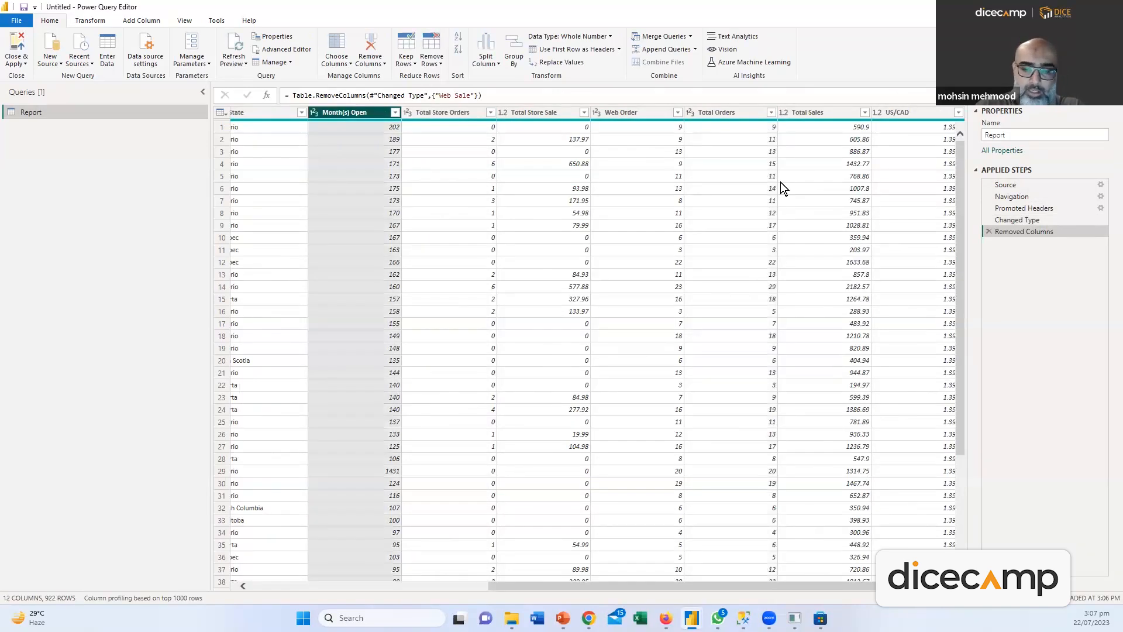
key(Right)
key(shift+Right)
key(shift+Right)
key(shift+Right)
key(shift+Right)
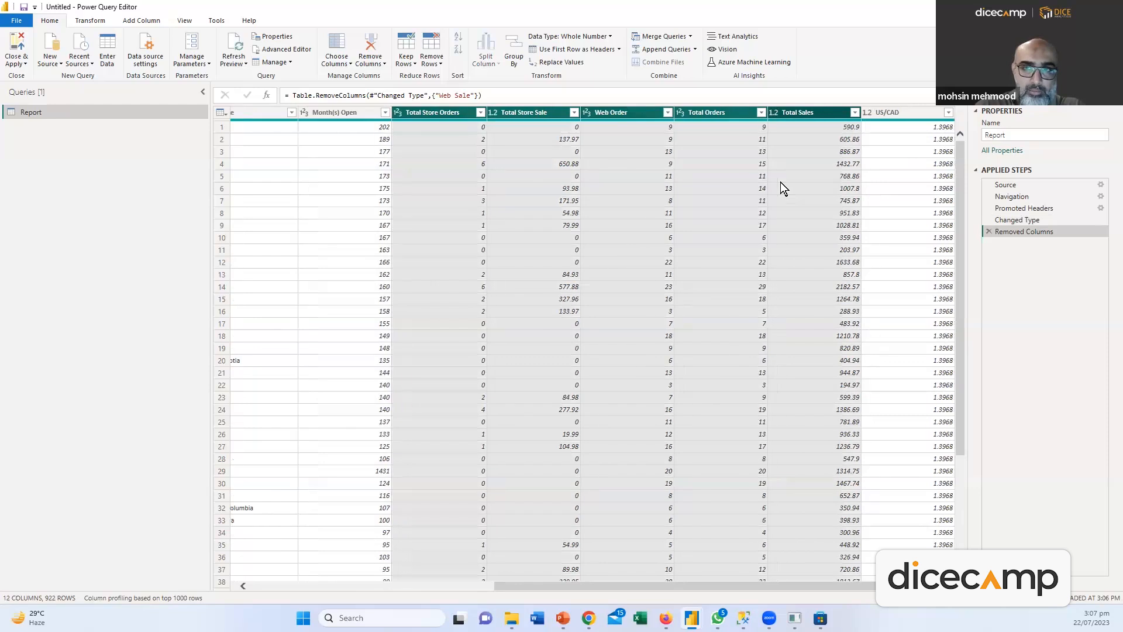
key(shift+Right)
key(shift+Left)
key(shift+Left)
key(shift+Left)
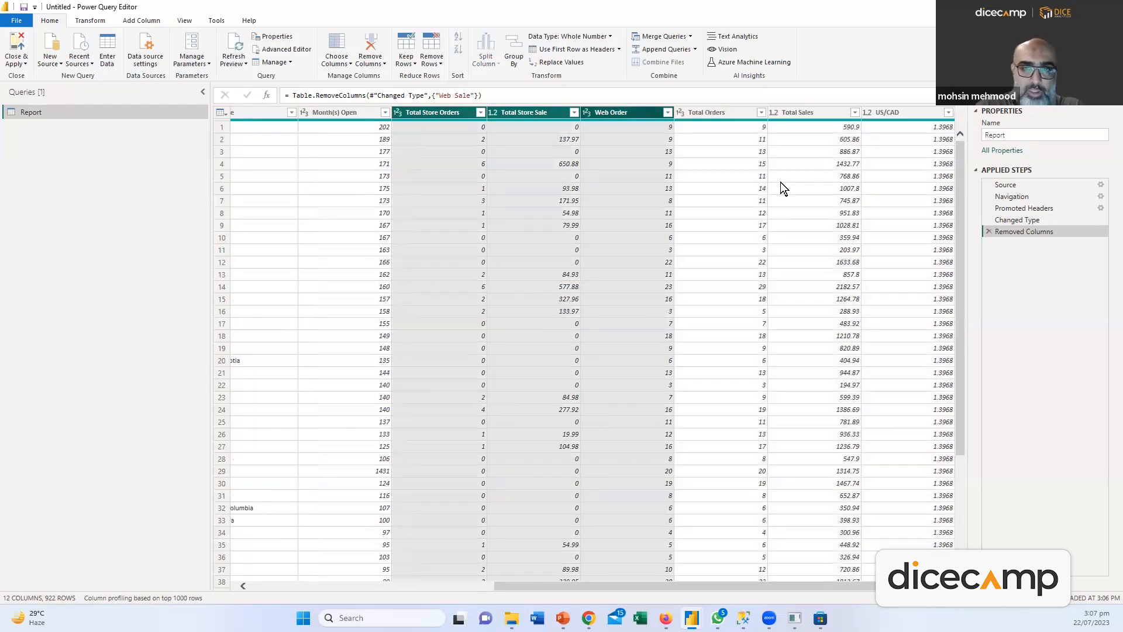
right_click(612, 110)
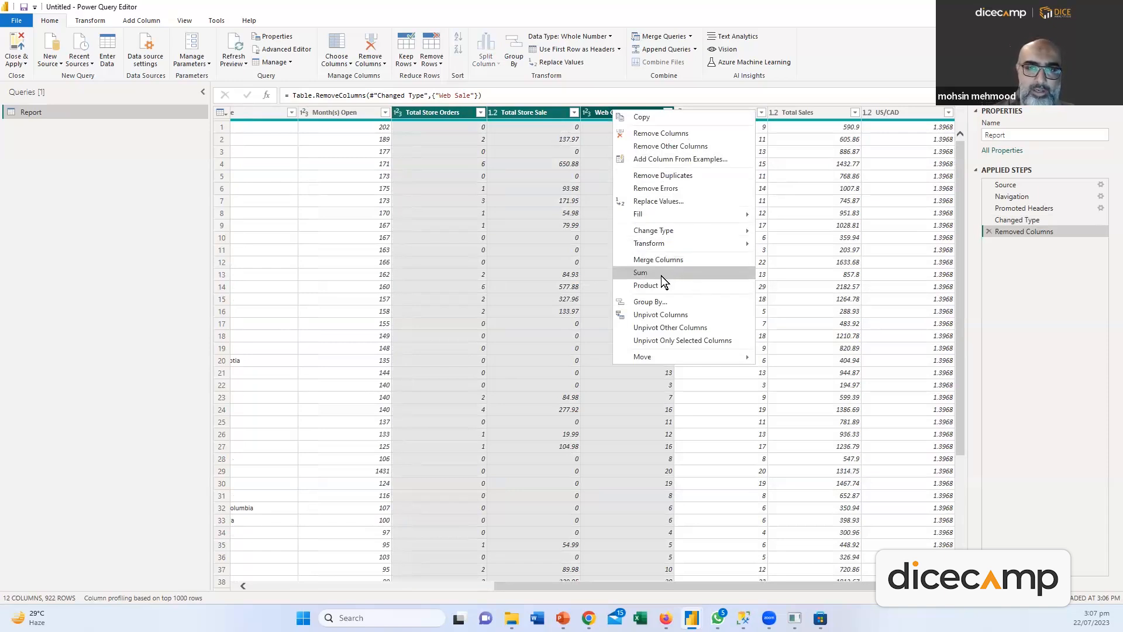
click(661, 134)
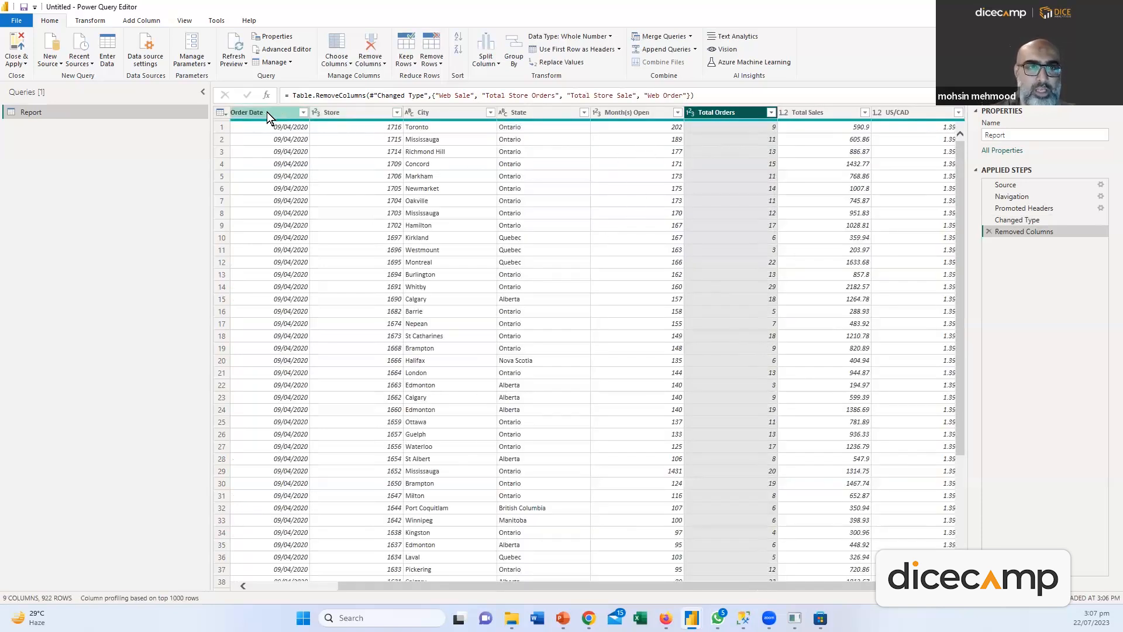
Remove the Month(s) Open column
right_click(643, 116)
click(673, 135)
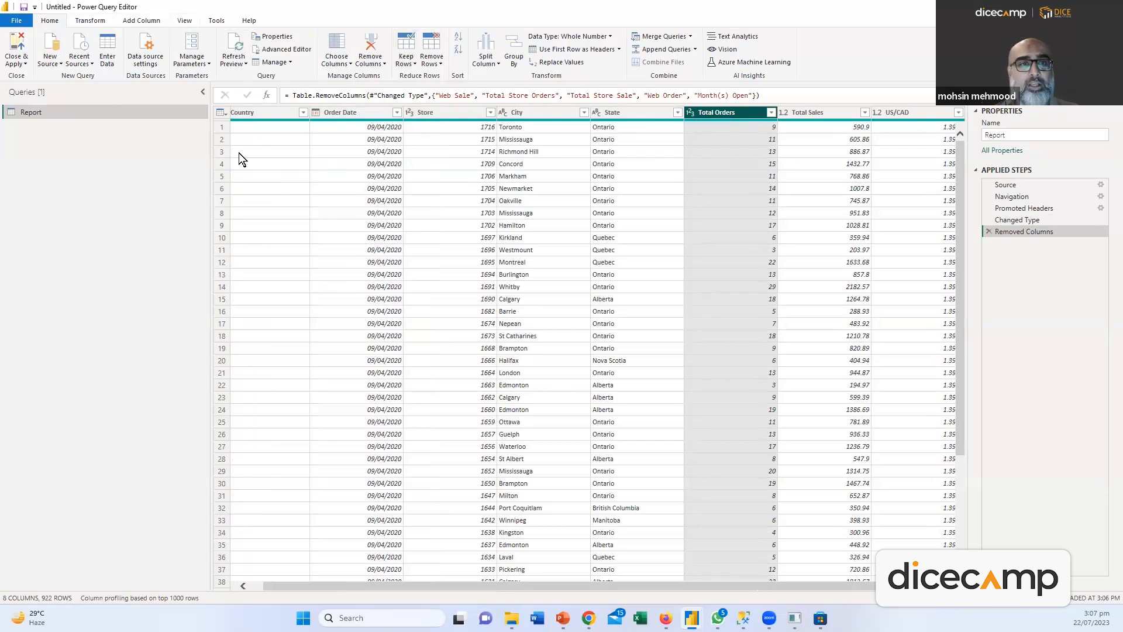
click(221, 151)
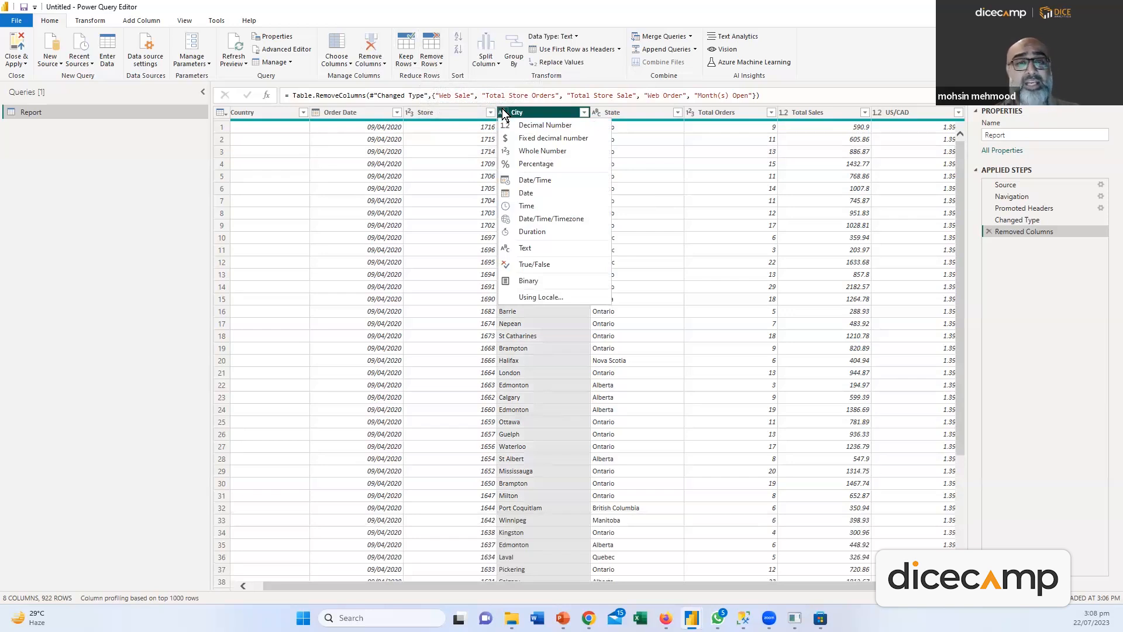
Change the Total Sales column's data type from decimal to Whole Number
click(787, 114)
click(786, 114)
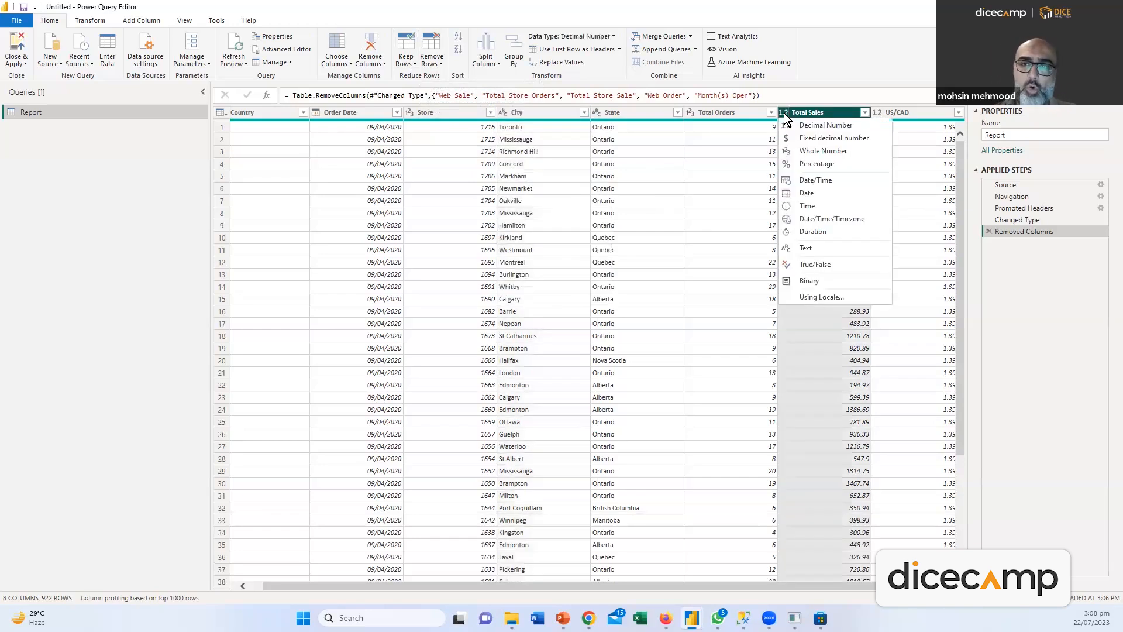
click(830, 150)
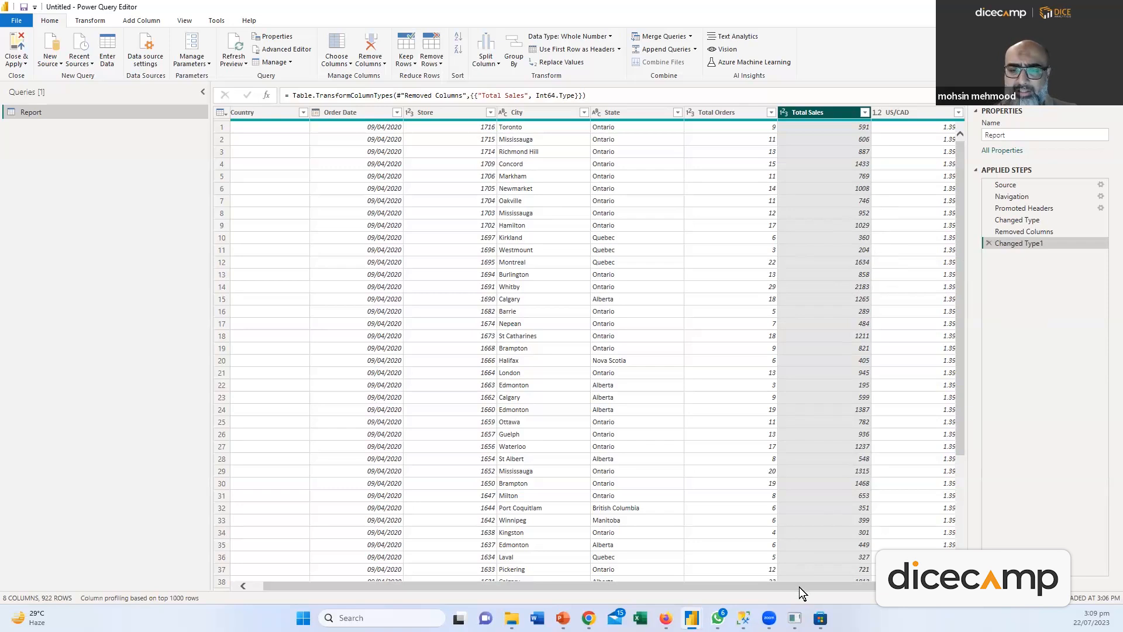
drag(799, 587, 809, 587)
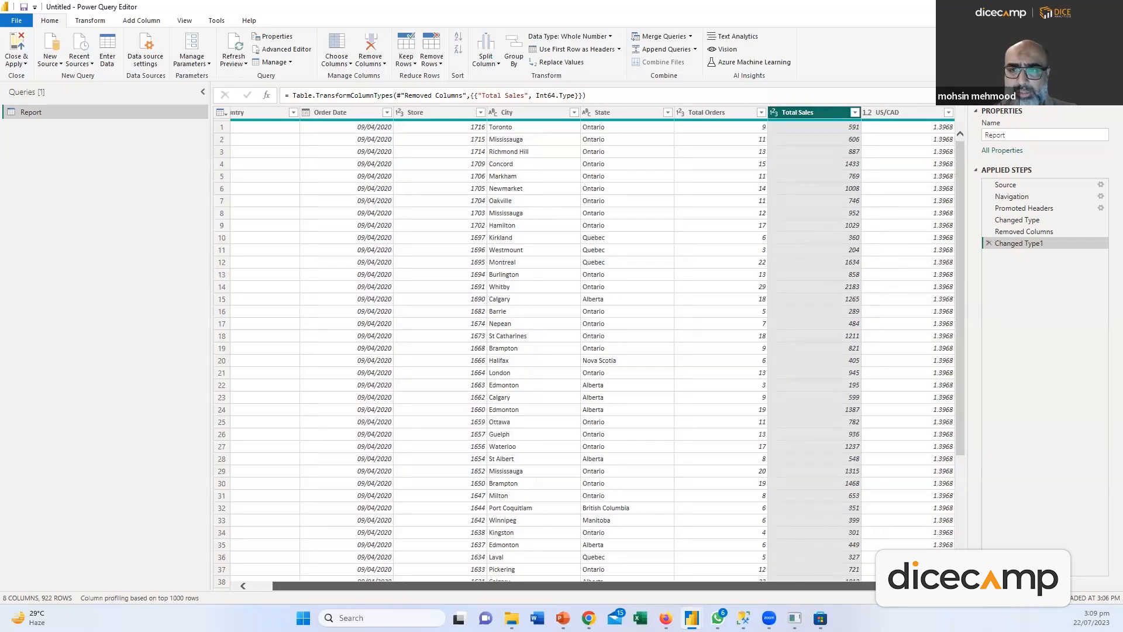
Delete the US/CAD column, leaving seven columns from Country to Total Sales
click(890, 113)
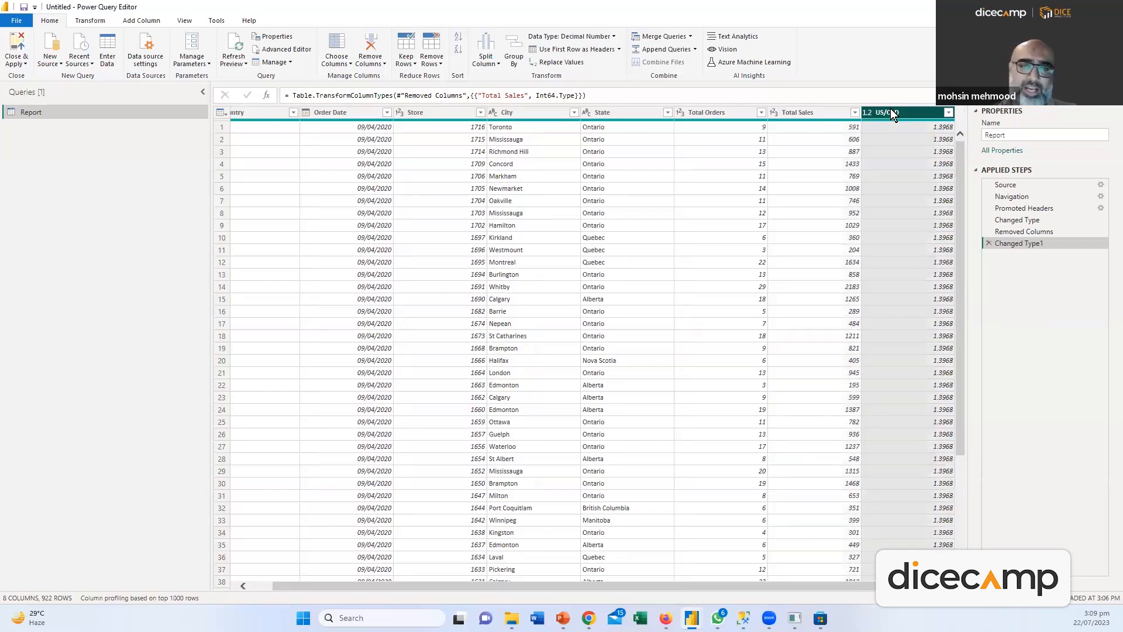
right_click(889, 113)
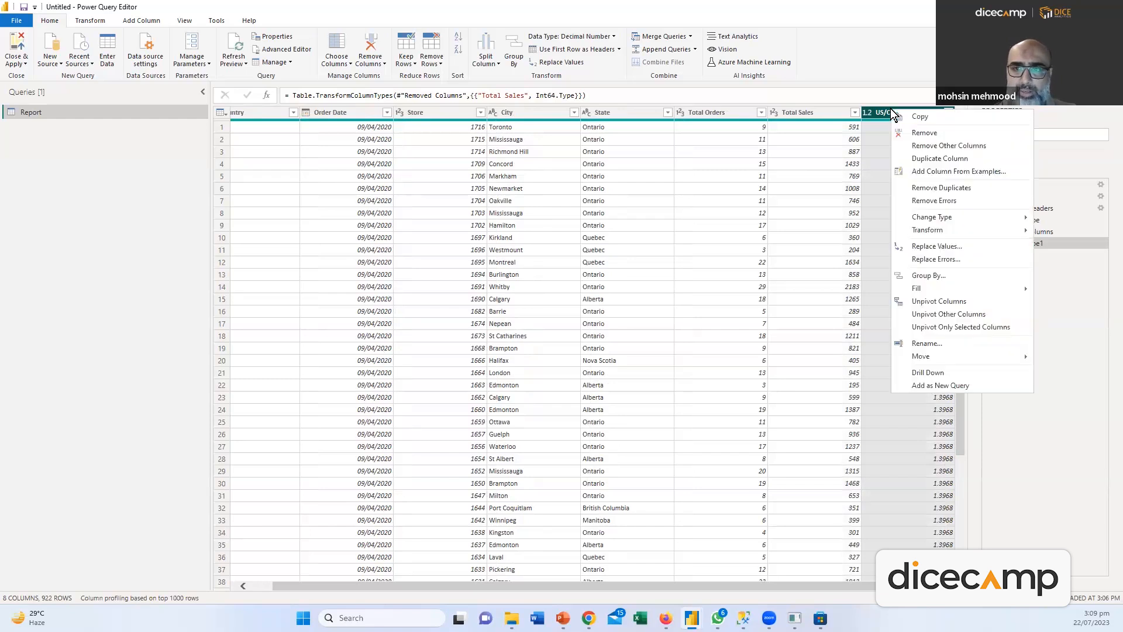
click(924, 132)
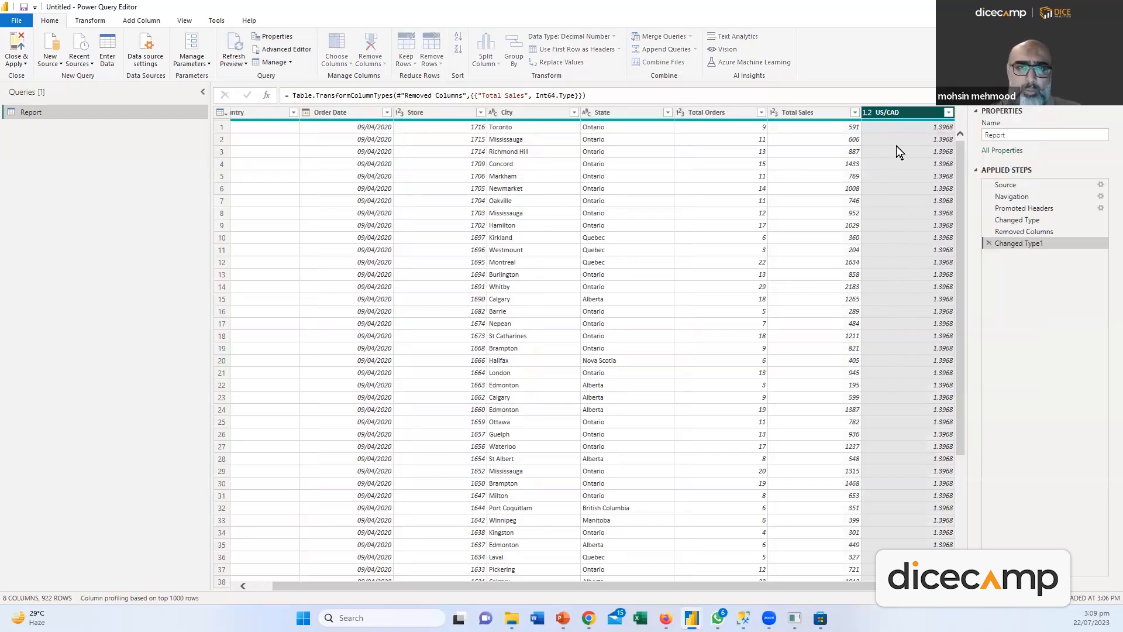
click(87, 21)
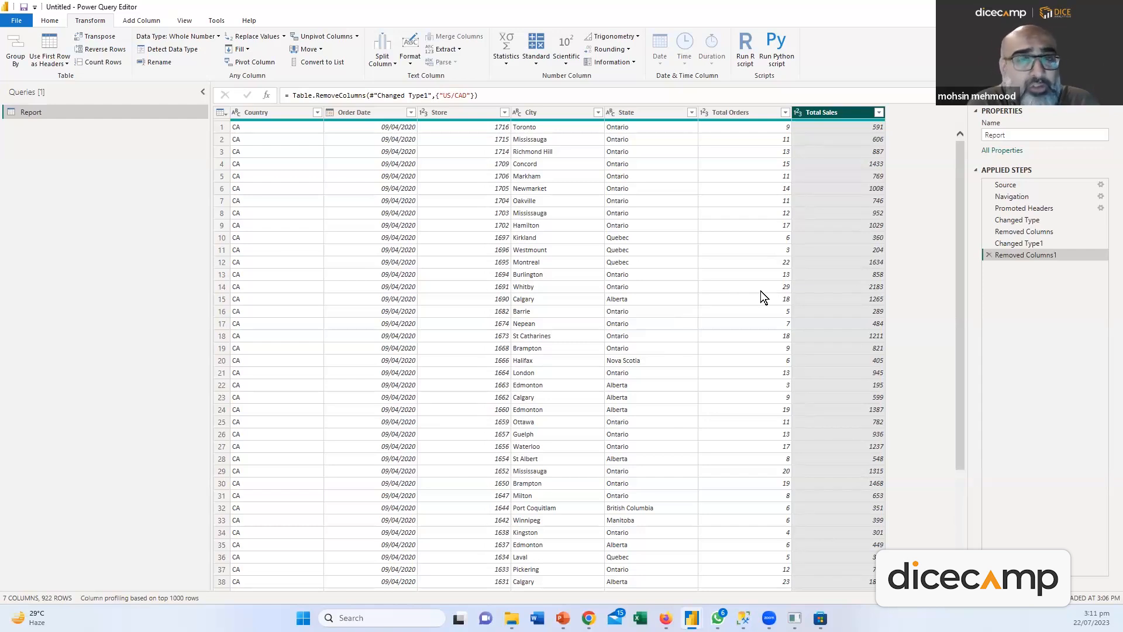
Split Order Date at each '/' into three columns, then delete the Changed Type2 step
click(382, 58)
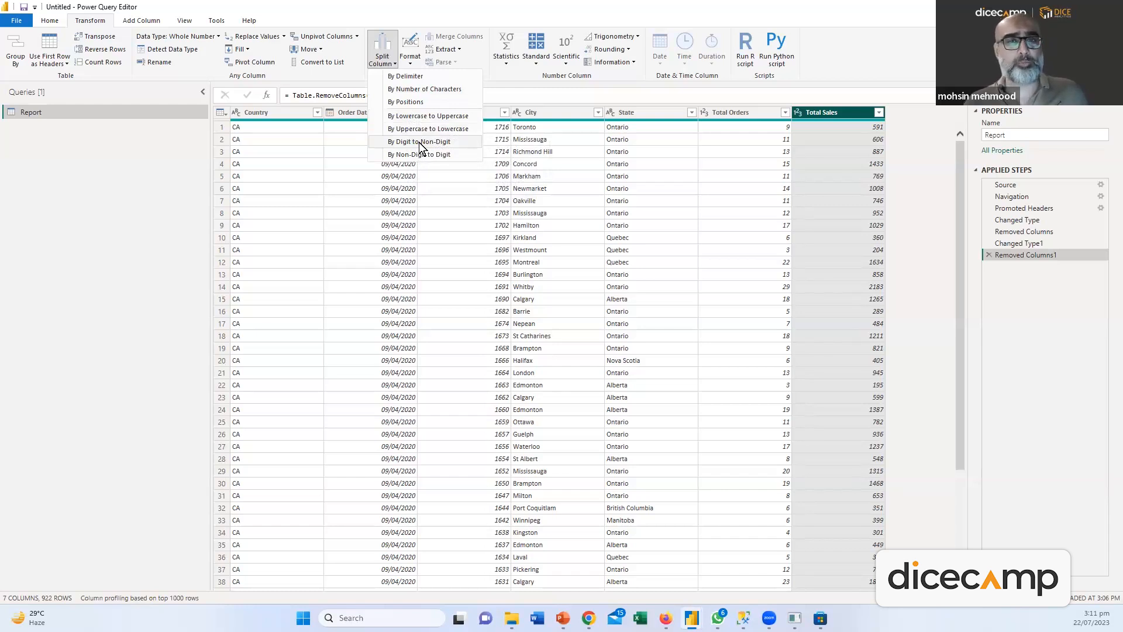
click(351, 121)
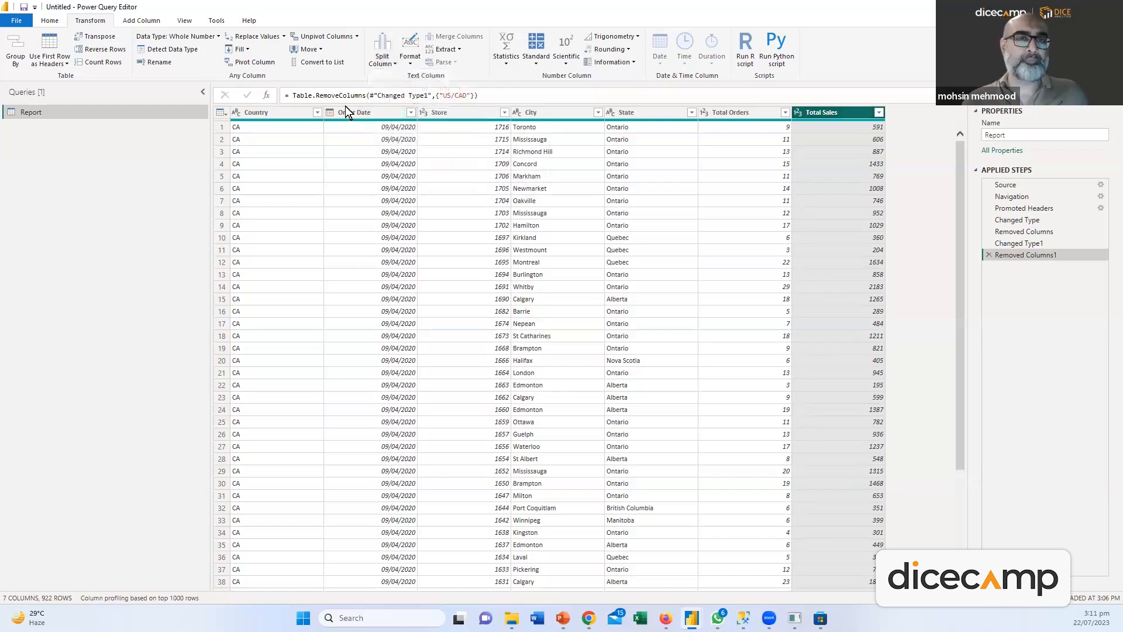
click(358, 117)
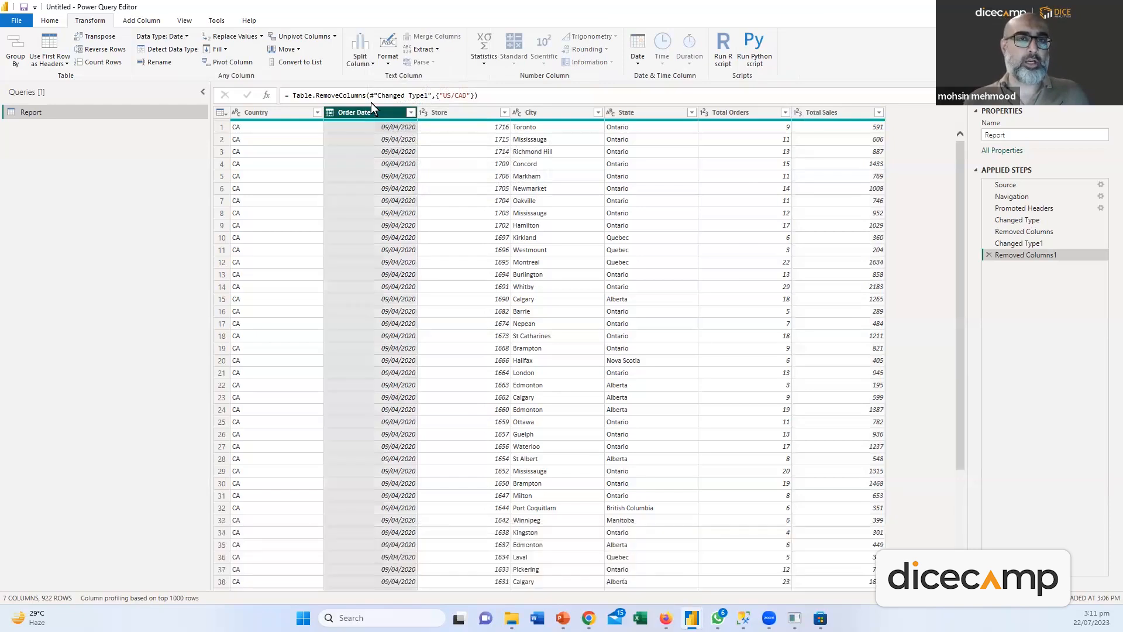
click(371, 65)
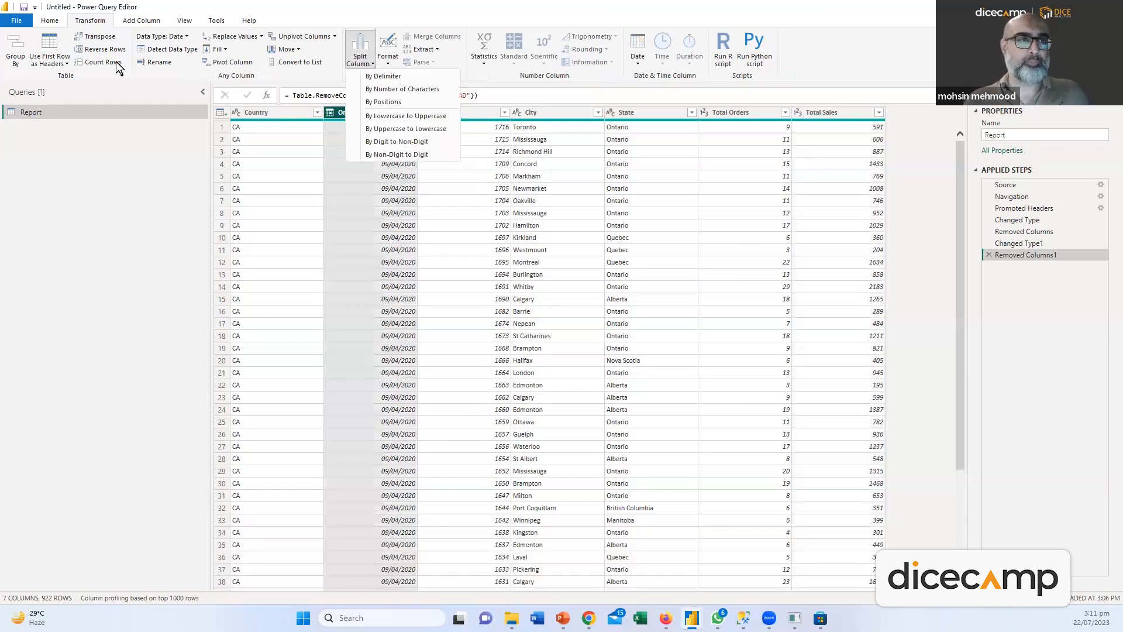
click(51, 21)
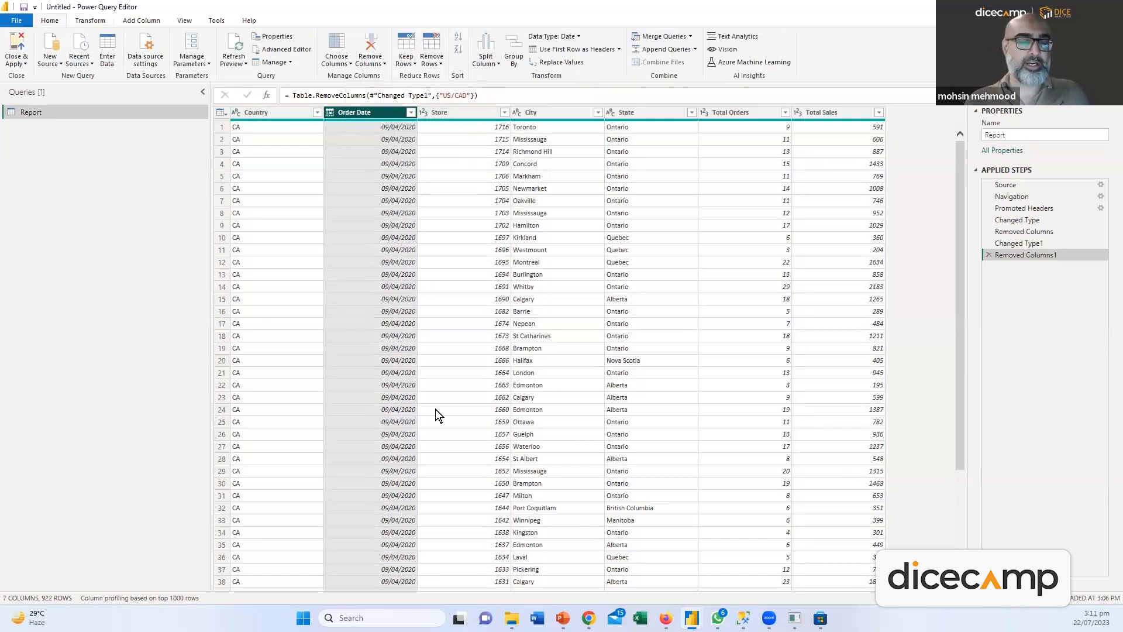
click(499, 66)
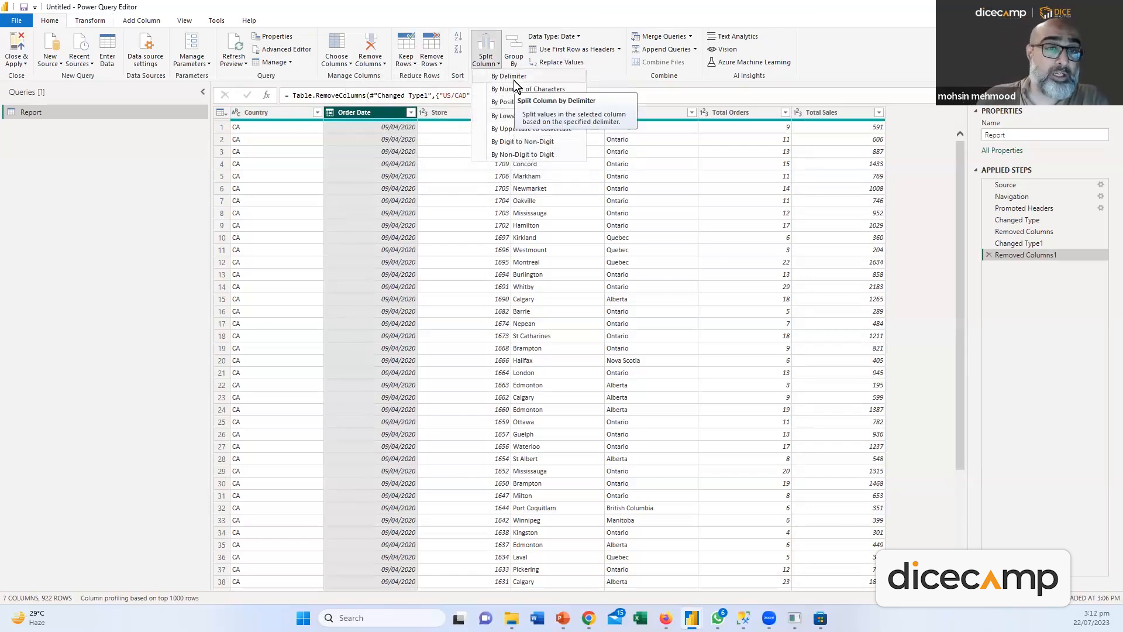
click(513, 80)
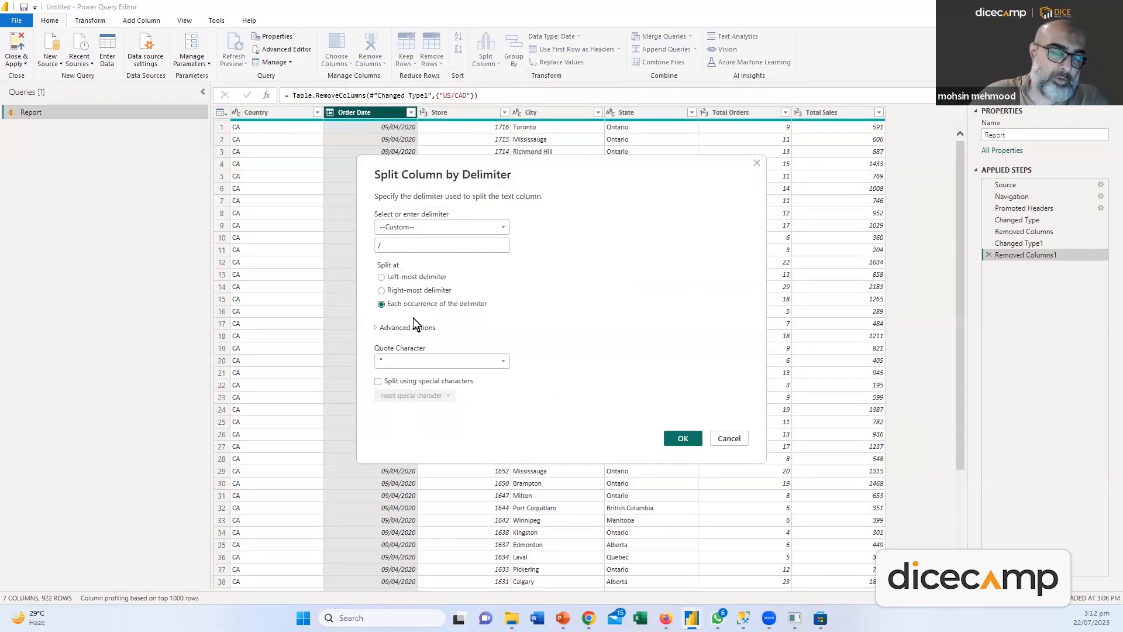
drag(408, 160, 407, 163)
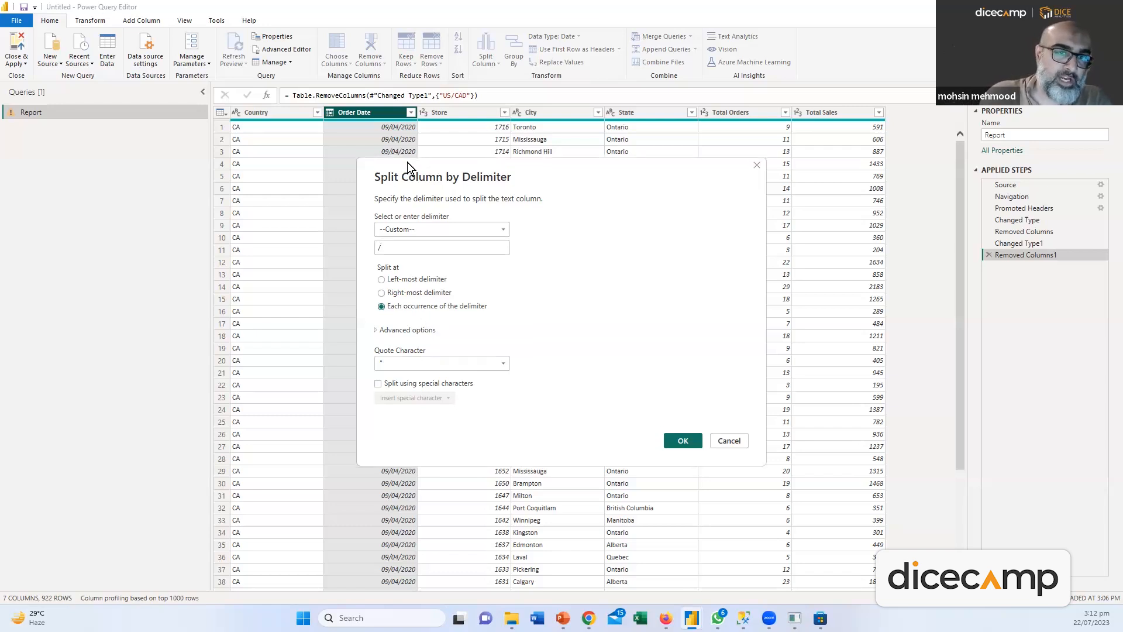
click(813, 536)
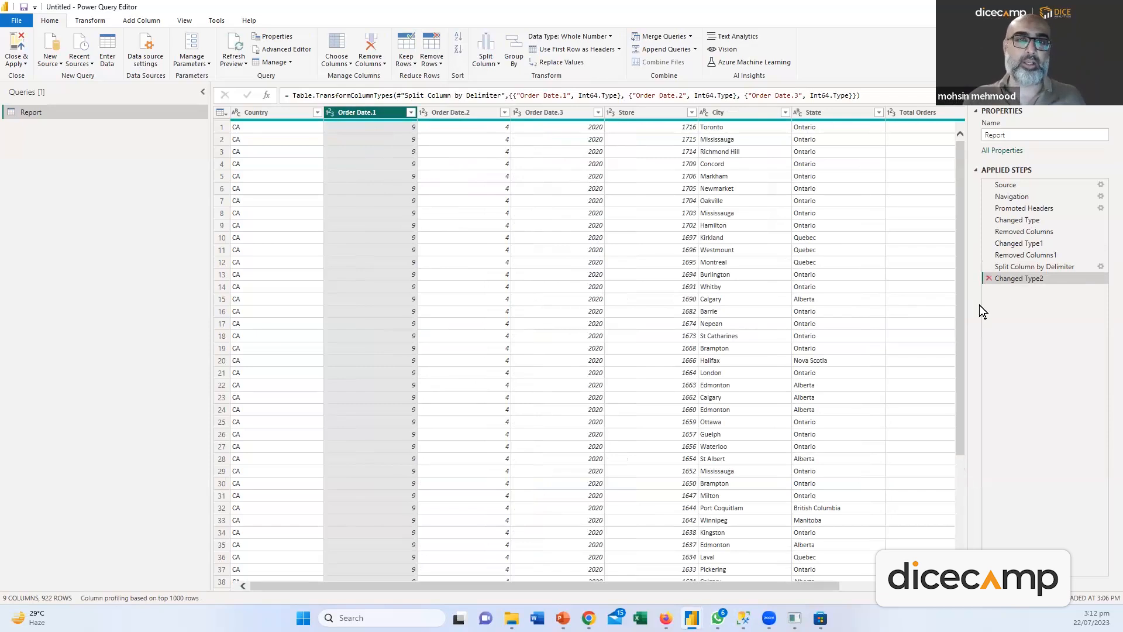
key(Delete)
Start a conditional column whose first rule labels Total Sales up to 1000 as Bad Sales
click(101, 22)
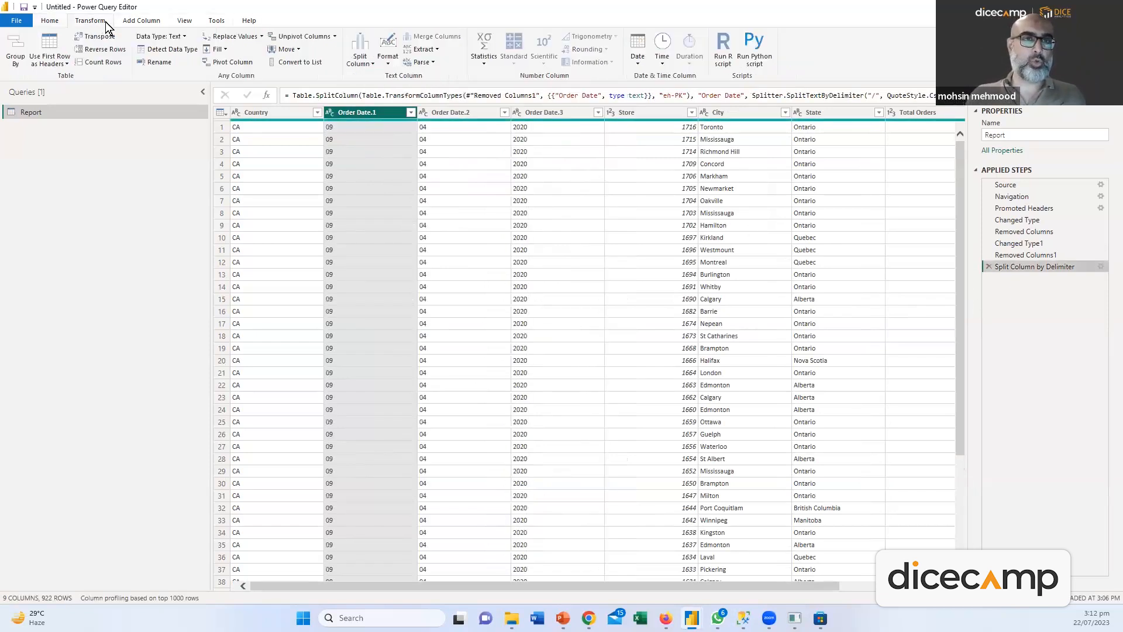
click(138, 21)
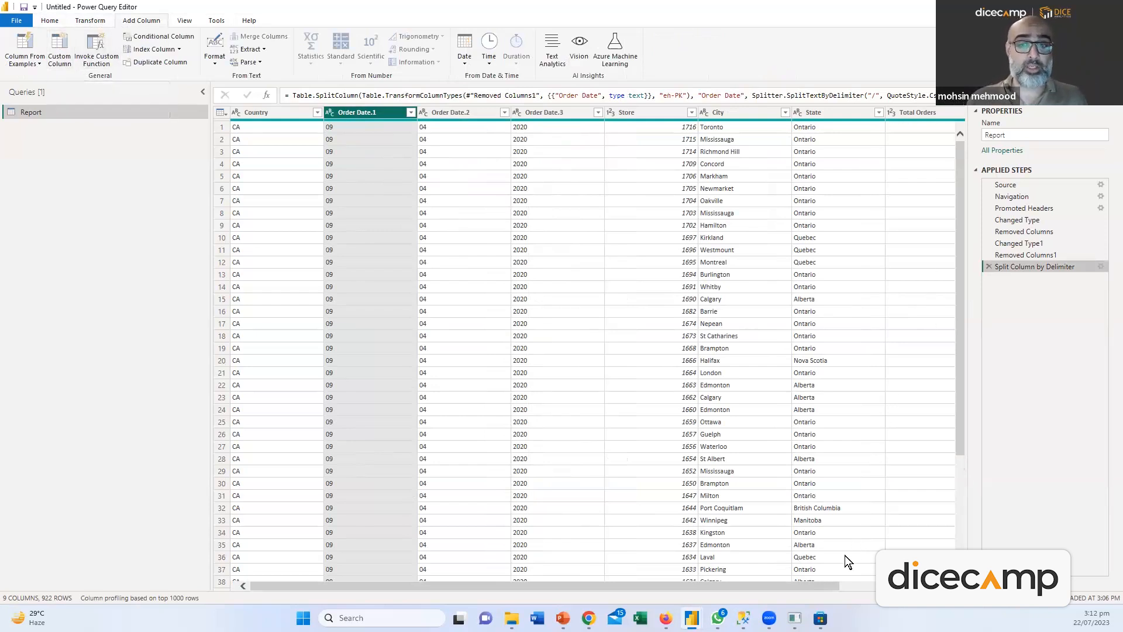
drag(813, 581, 917, 582)
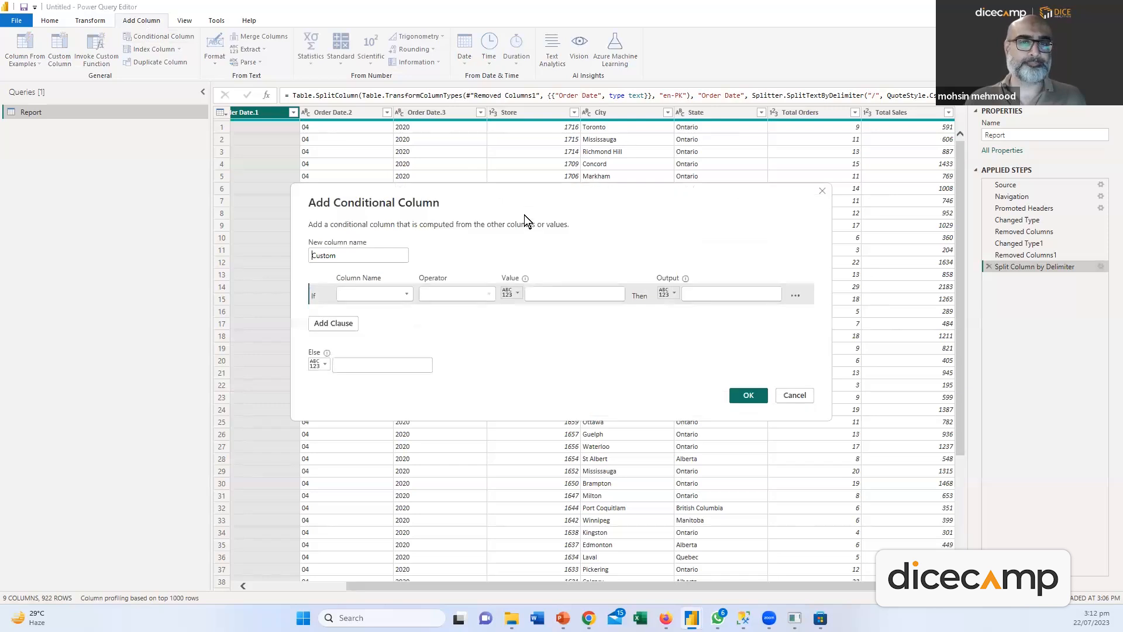
click(379, 295)
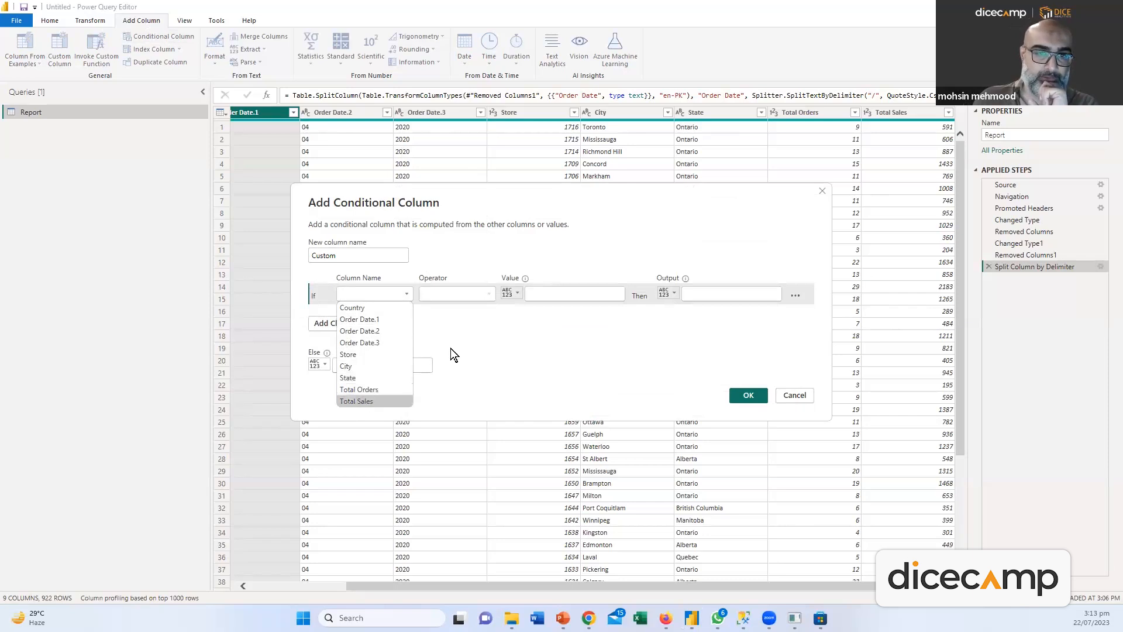
click(362, 400)
click(489, 294)
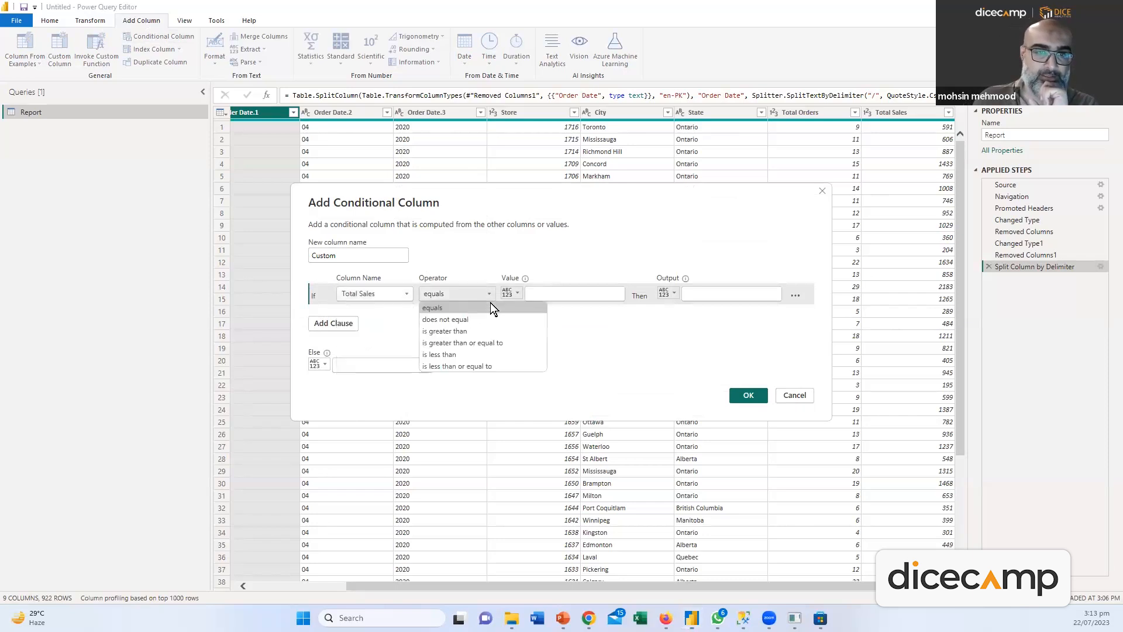
click(457, 366)
click(552, 298)
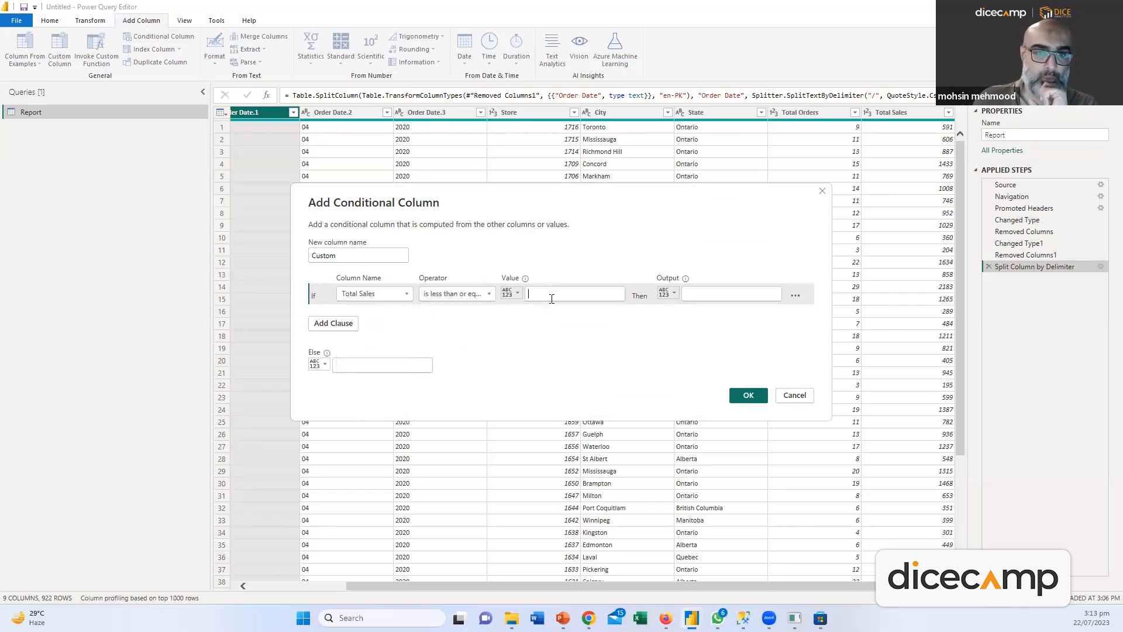
text(1000)
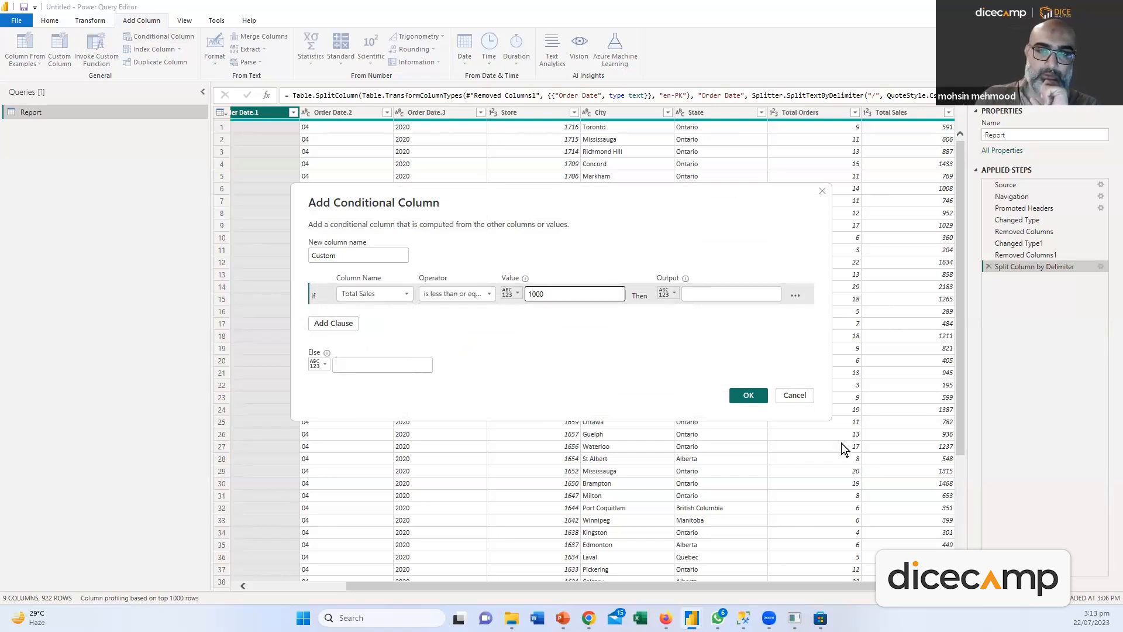
text("Bad)
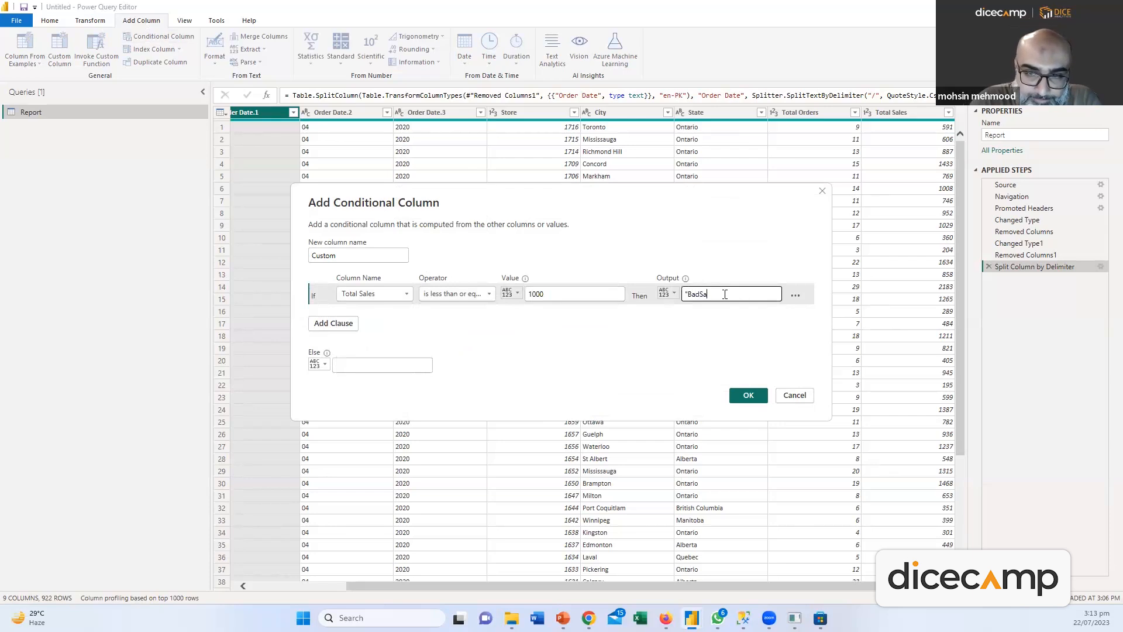
text( Sales)
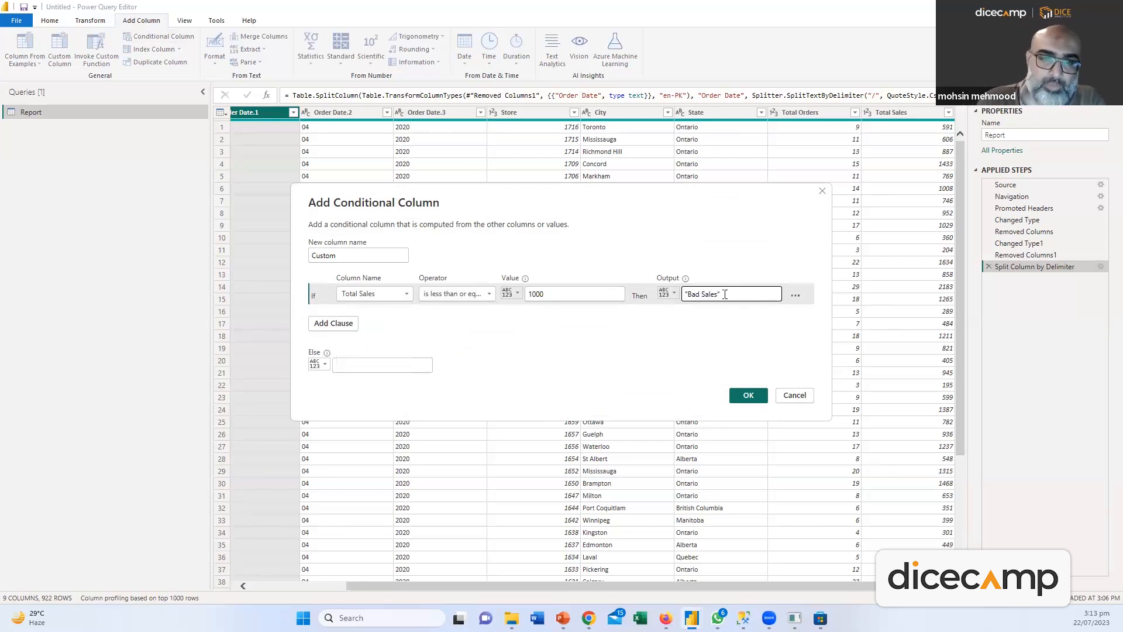
Add a second rule labelling Total Sales up to 2000 as Average Sales
click(350, 325)
click(400, 318)
click(363, 426)
click(485, 317)
click(465, 388)
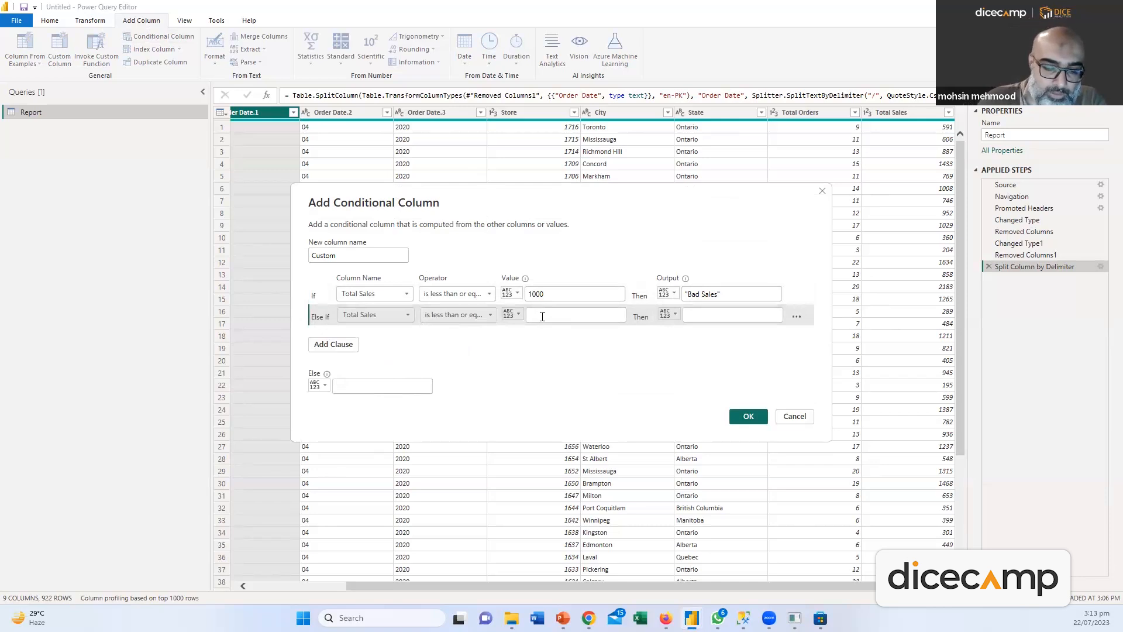
text(2000)
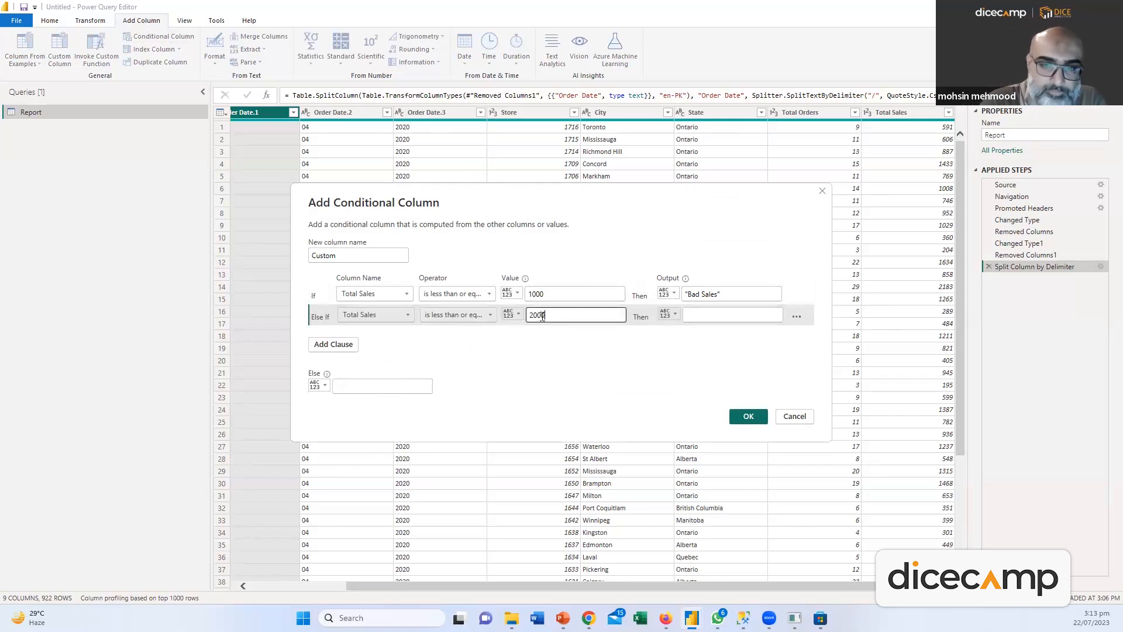
click(704, 314)
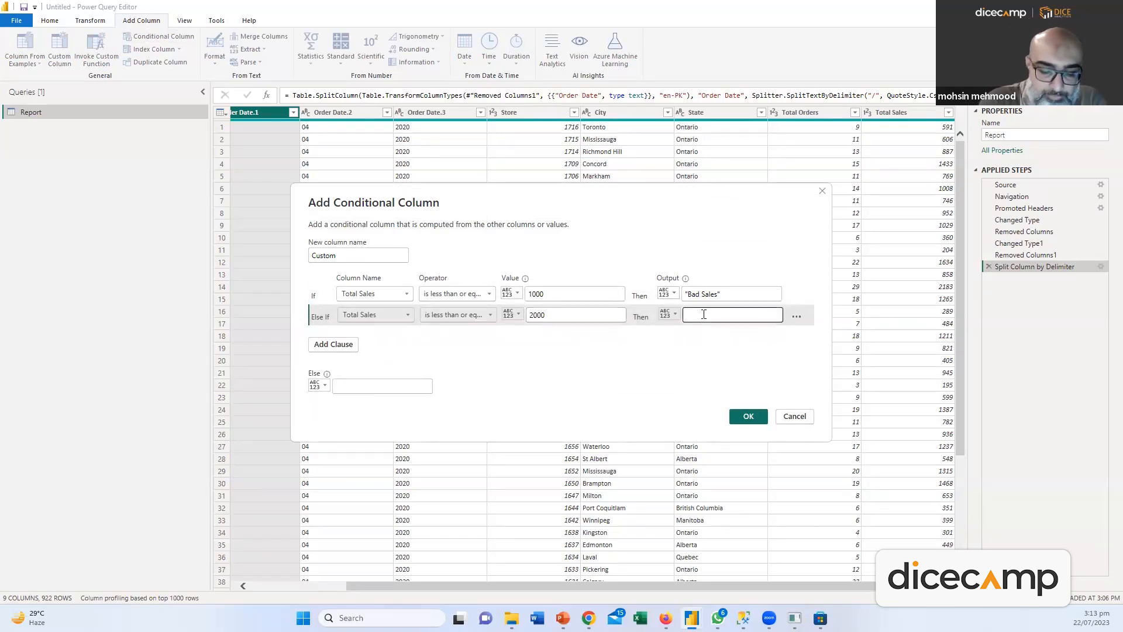
text("Average Sales)
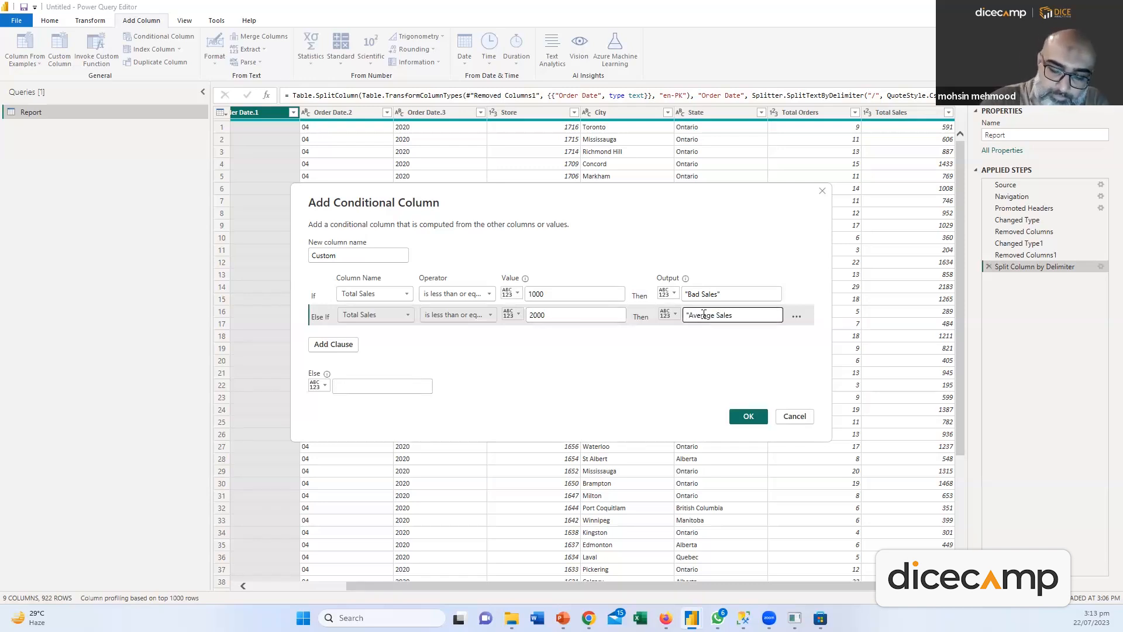
Add a third rule for Total Sales up to 3000 as Great Sales, else Awesome Sales, and create the column
click(335, 346)
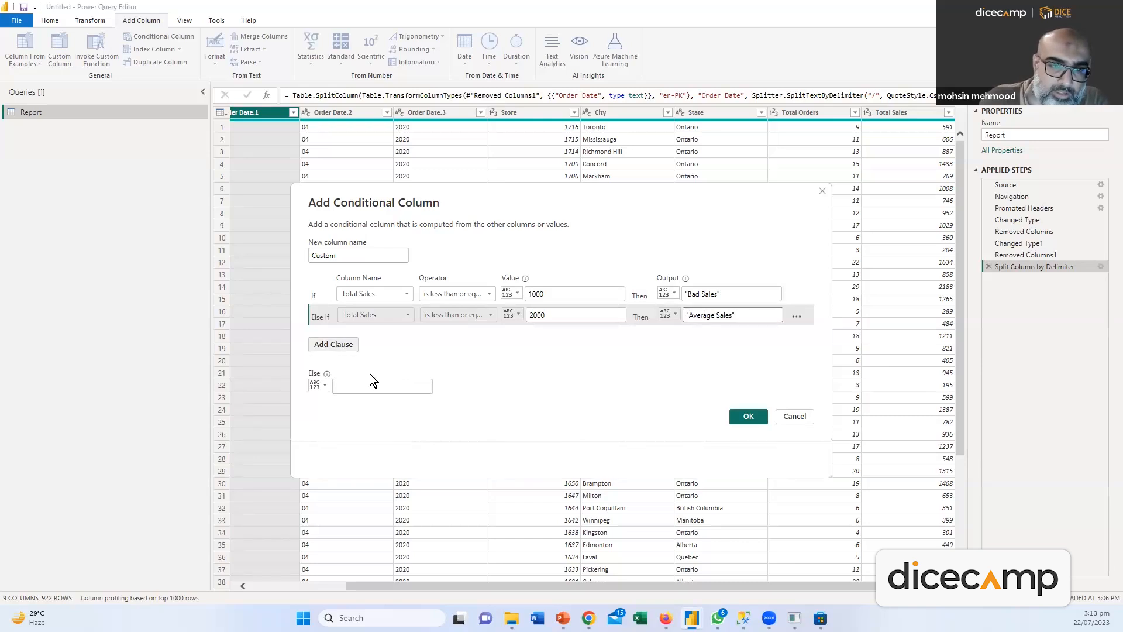
click(372, 338)
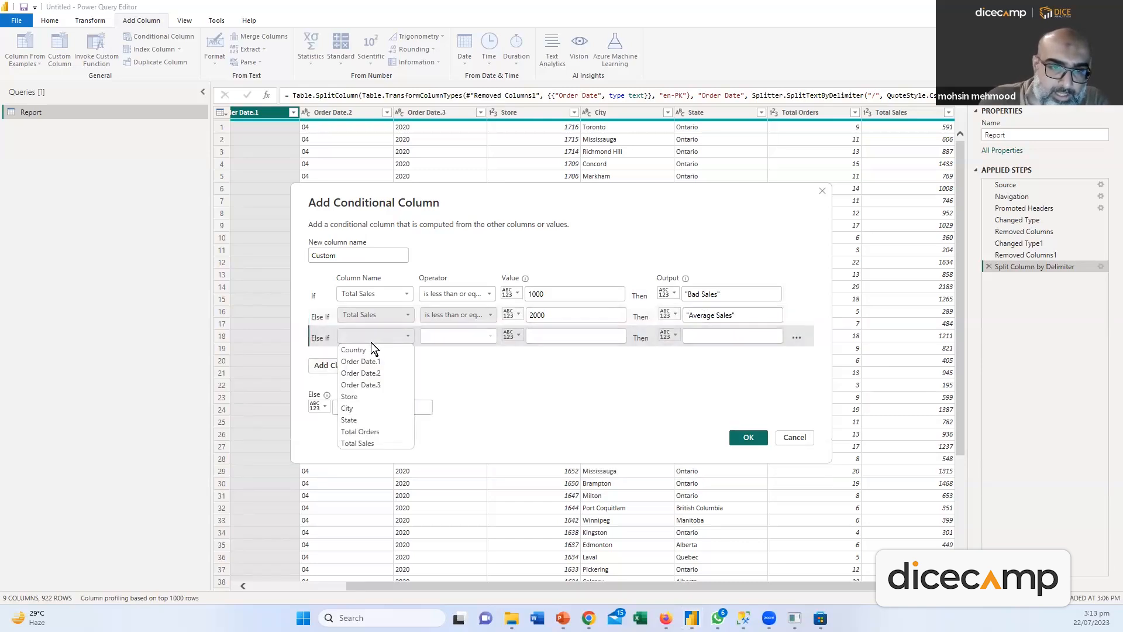
click(356, 444)
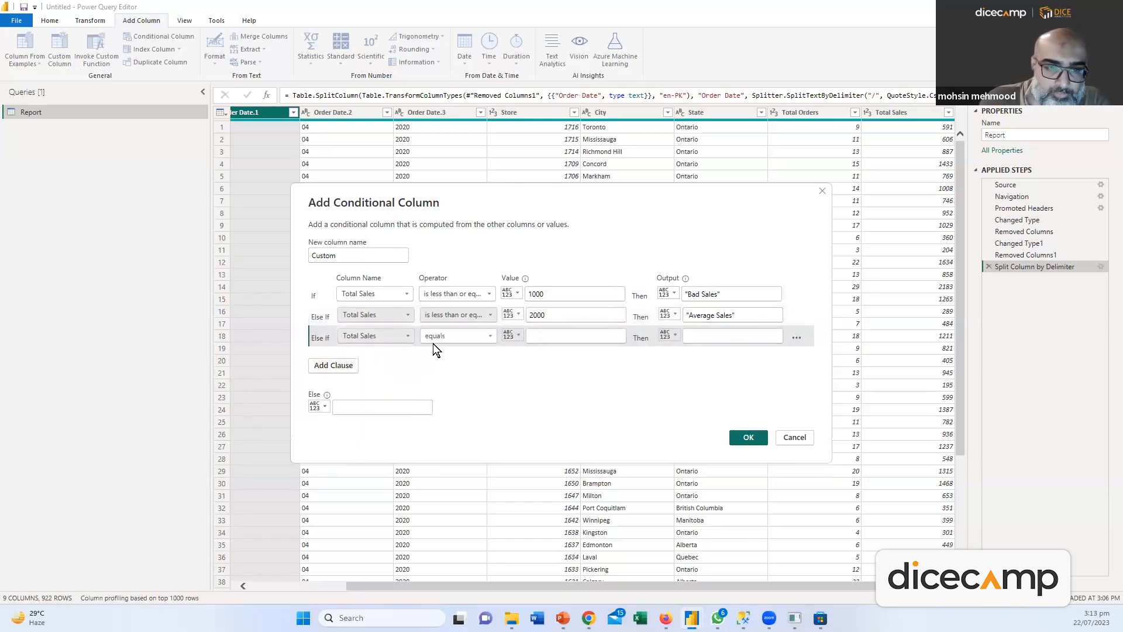
click(489, 335)
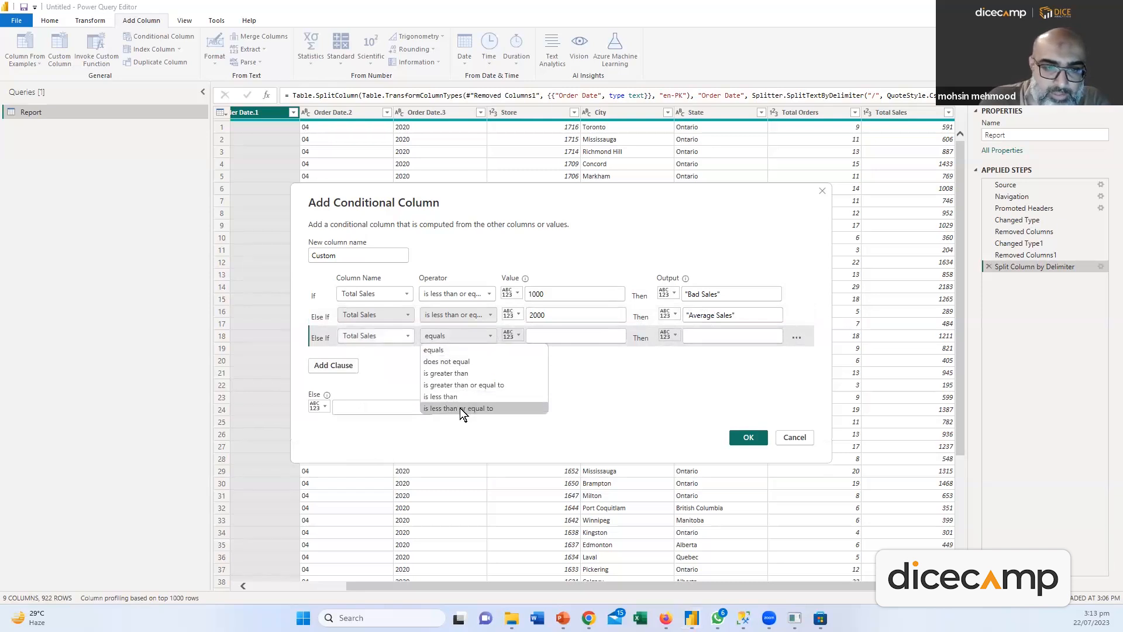
click(460, 408)
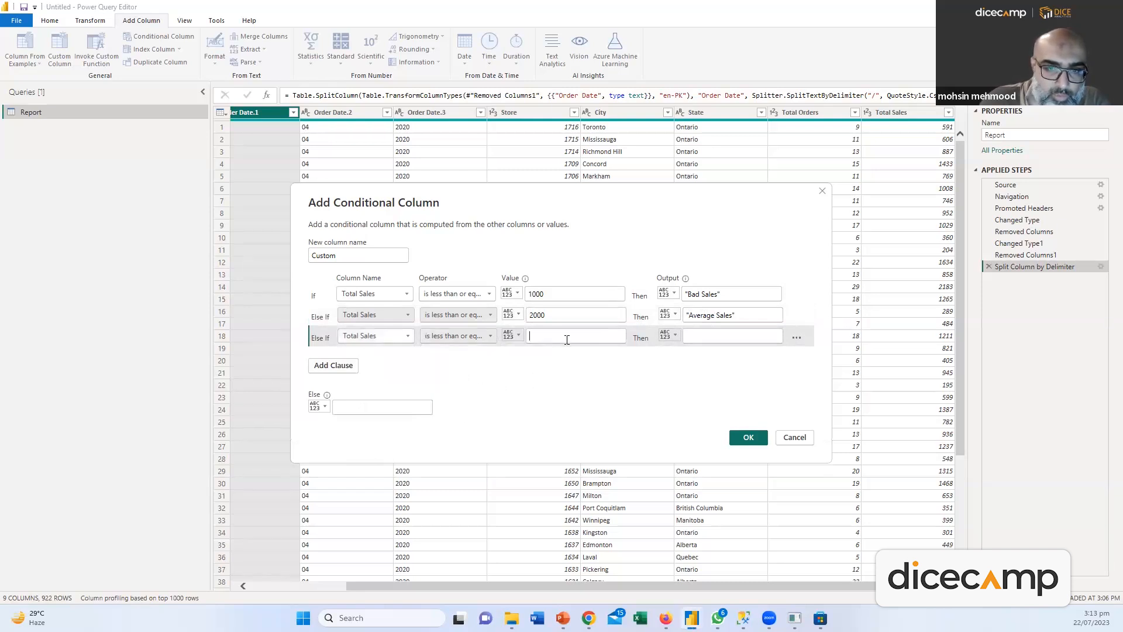
text(3000)
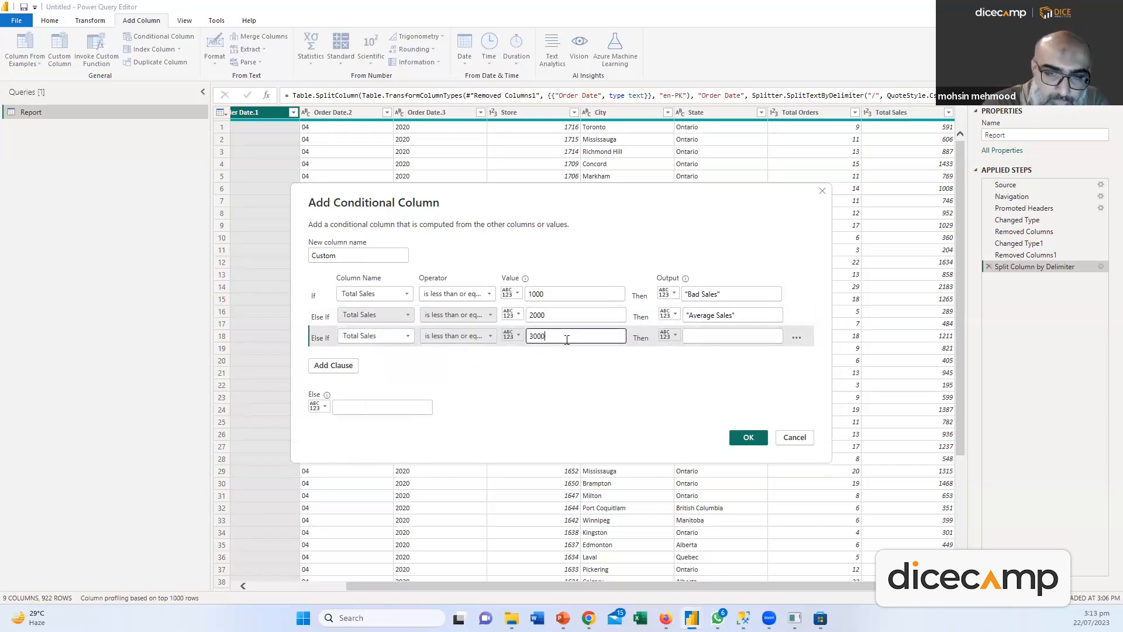
click(707, 338)
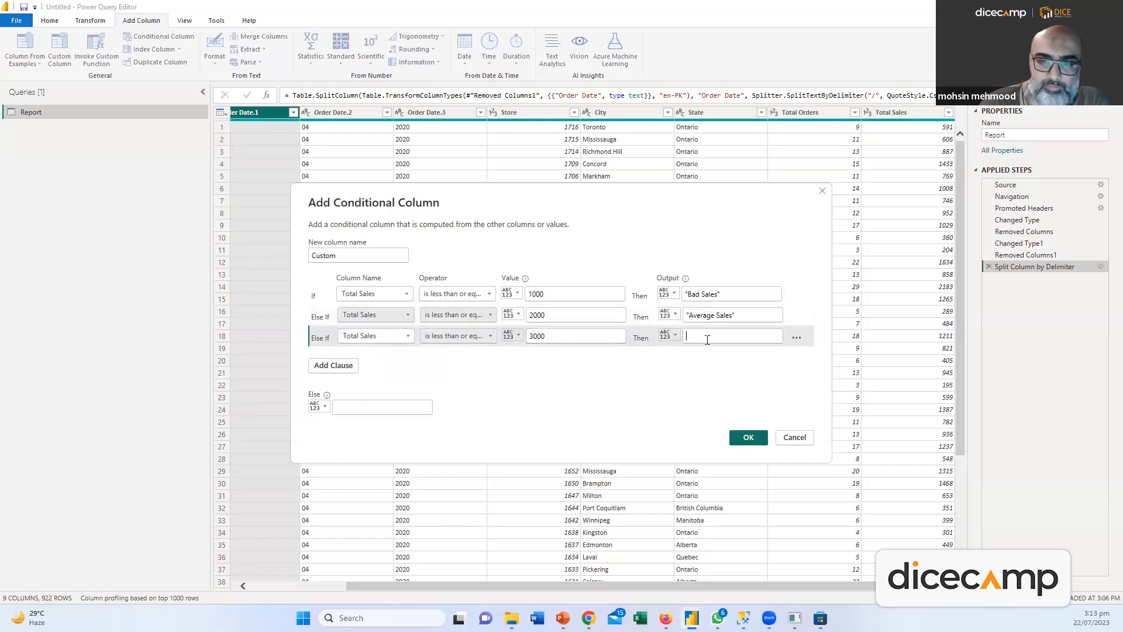
text("Great Sales)
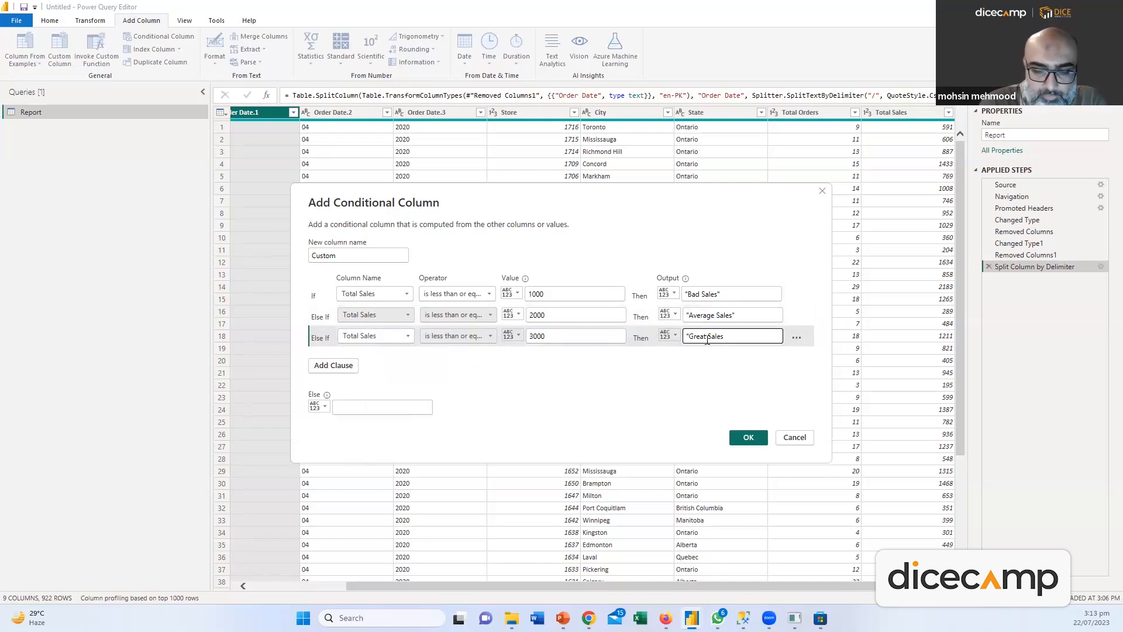
click(368, 404)
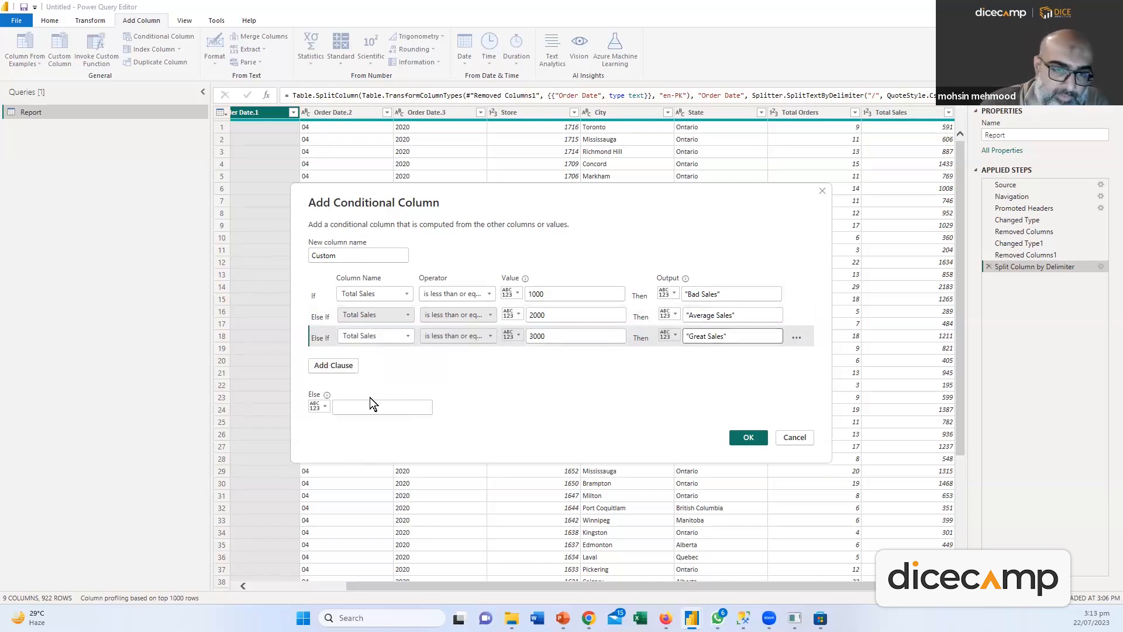
text("Awesome Sales)
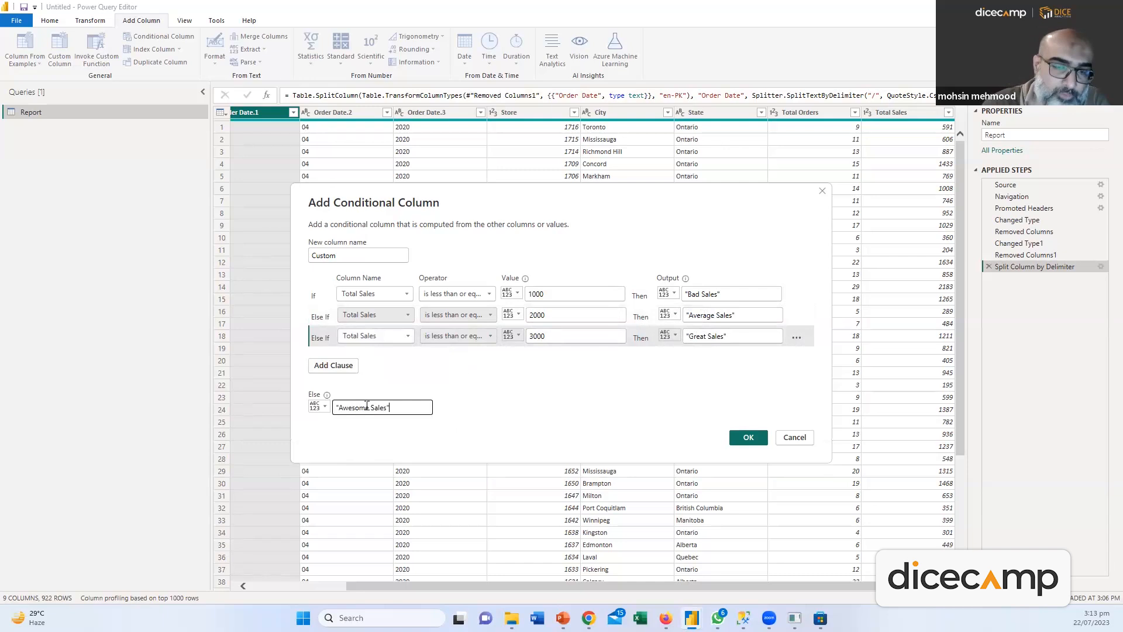
click(688, 295)
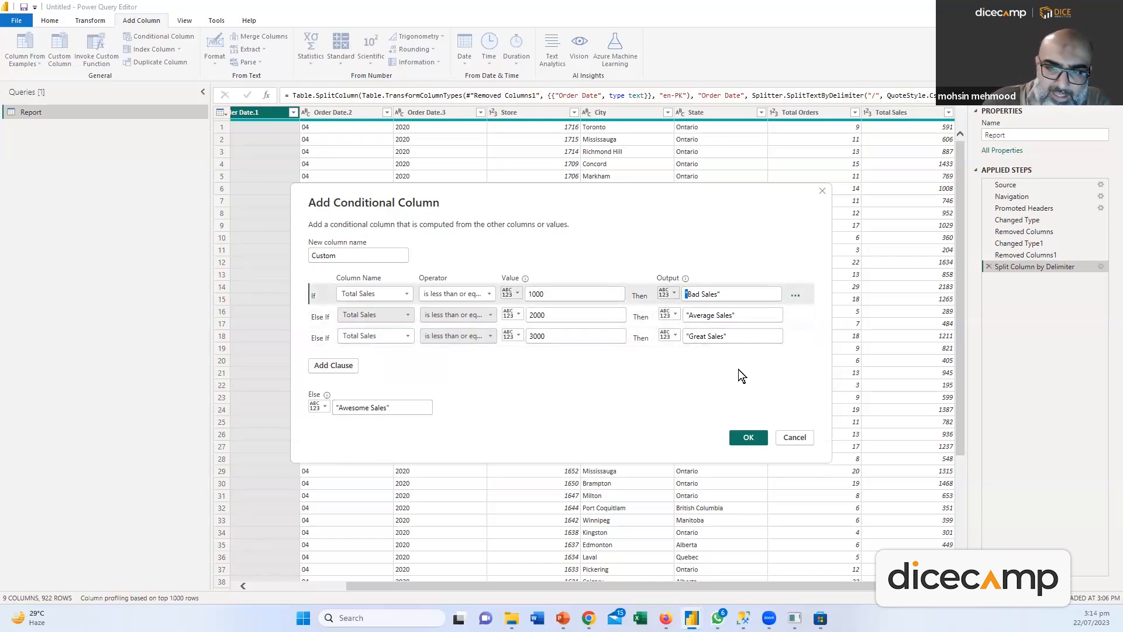
click(748, 437)
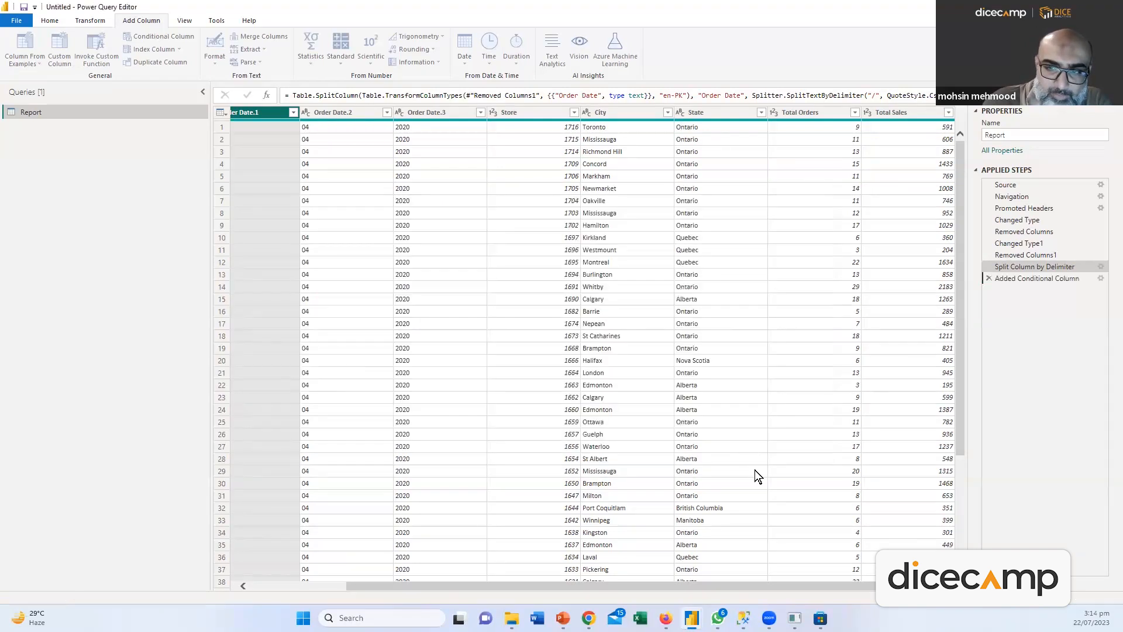
Strip the stray quotes from the Bad, Average, Great and Awesome Sales labels
click(869, 514)
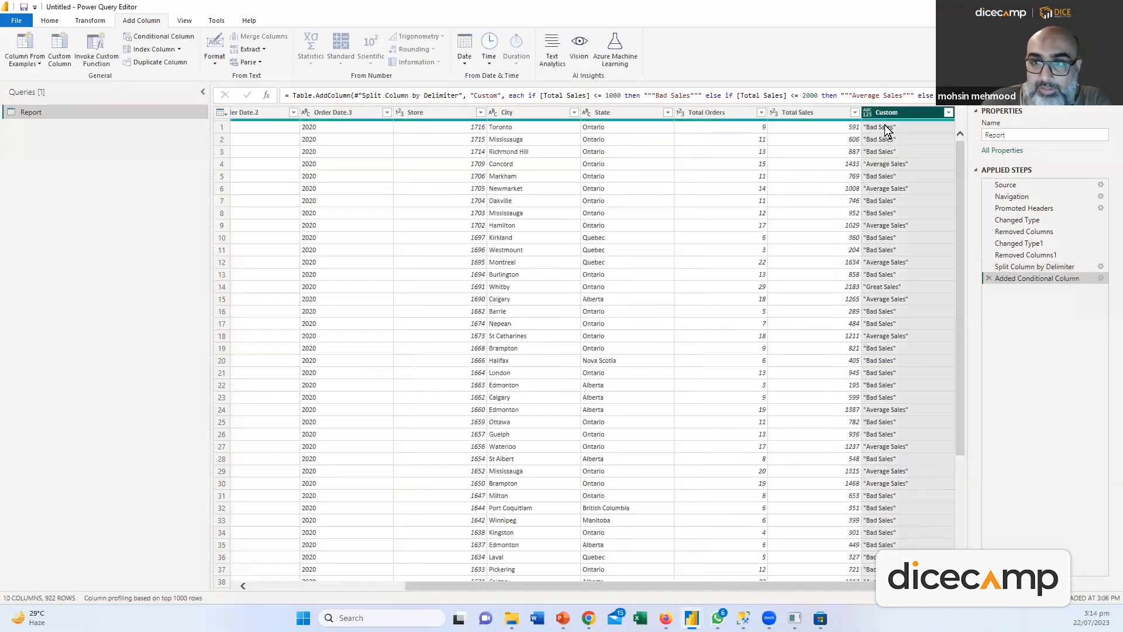
click(1101, 278)
click(689, 272)
key(BackSpace)
key(Delete)
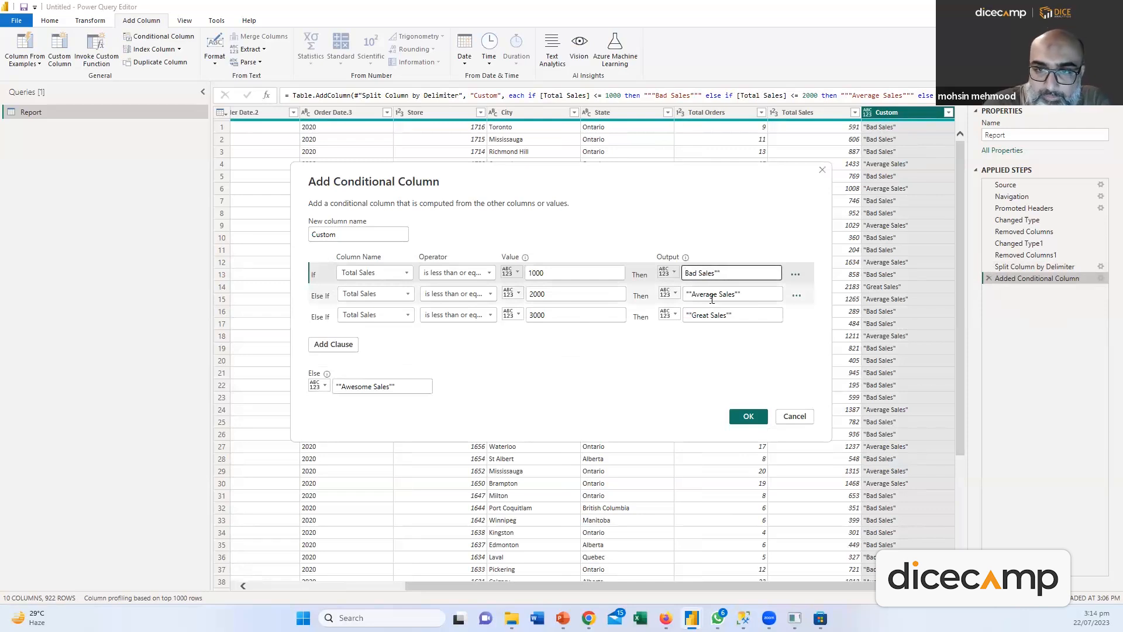
key(Tab)
key(Tab)
key(Tab)
key(Tab)
key(Tab)
key(Tab)
key(Tab)
key(Delete)
key(Delete)
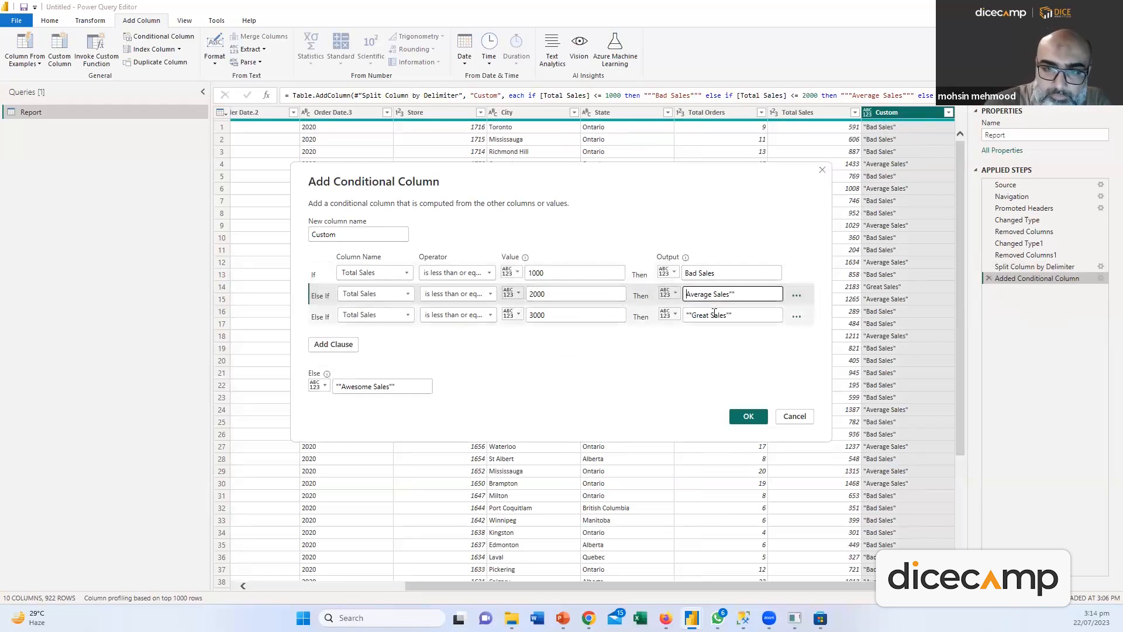
key(Tab)
key(Tab)
key(Tab)
key(Tab)
key(Tab)
key(Tab)
key(Tab)
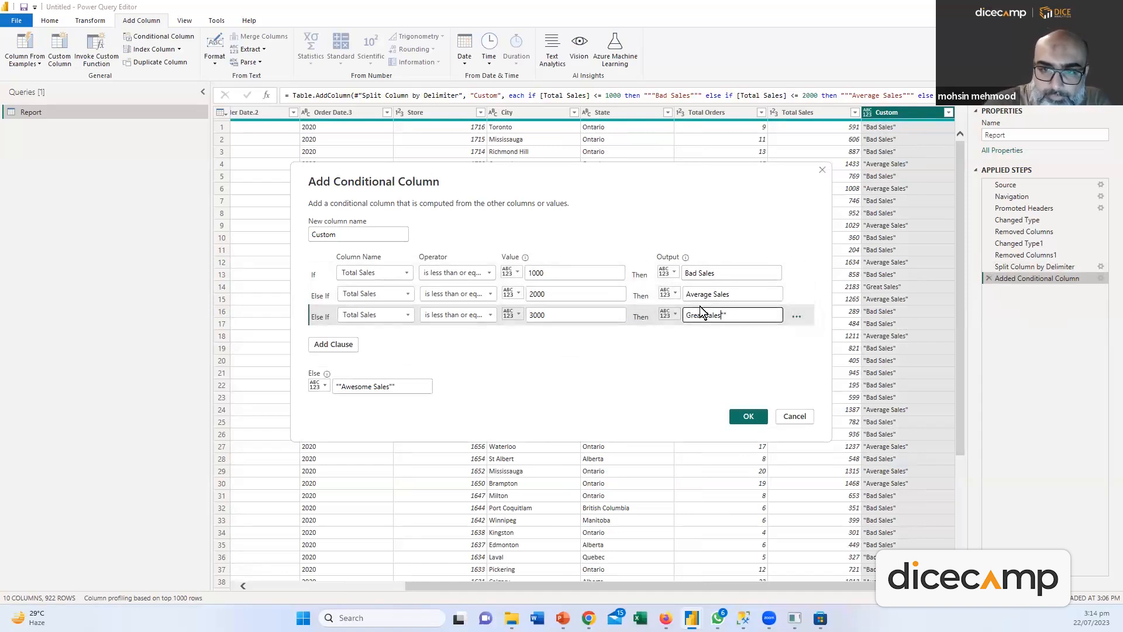
key(Delete)
key(Delete)
click(402, 391)
key(BackSpace)
key(BackSpace)
click(343, 386)
key(BackSpace)
key(BackSpace)
click(747, 416)
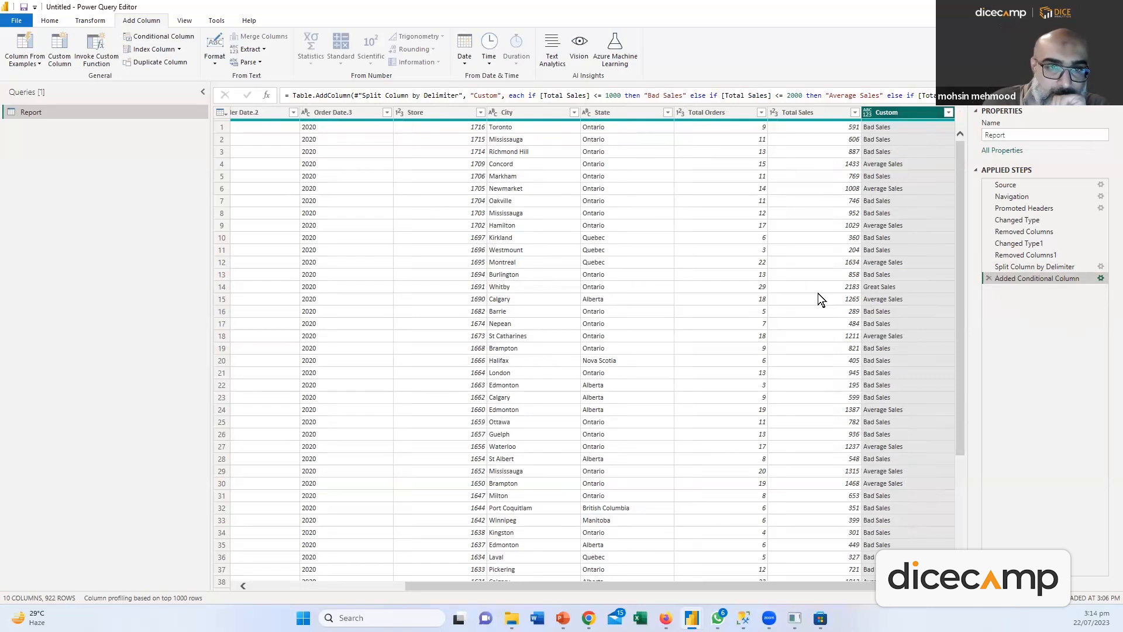
Rename the conditional column to Sales Categories
click(1101, 278)
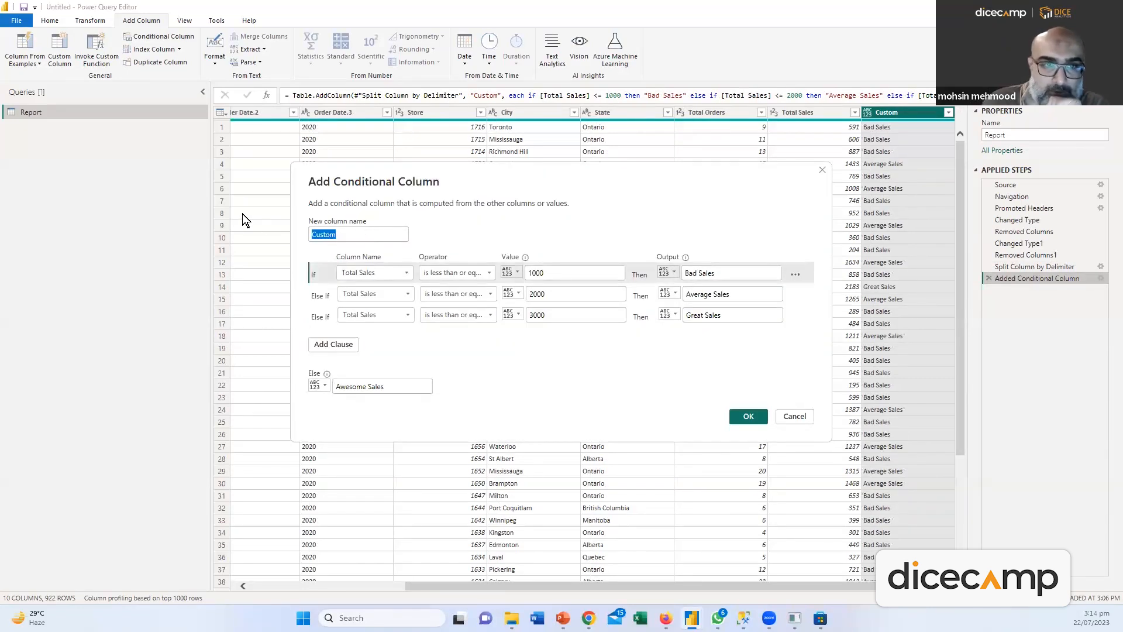
text(Sales Category)
key(Return)
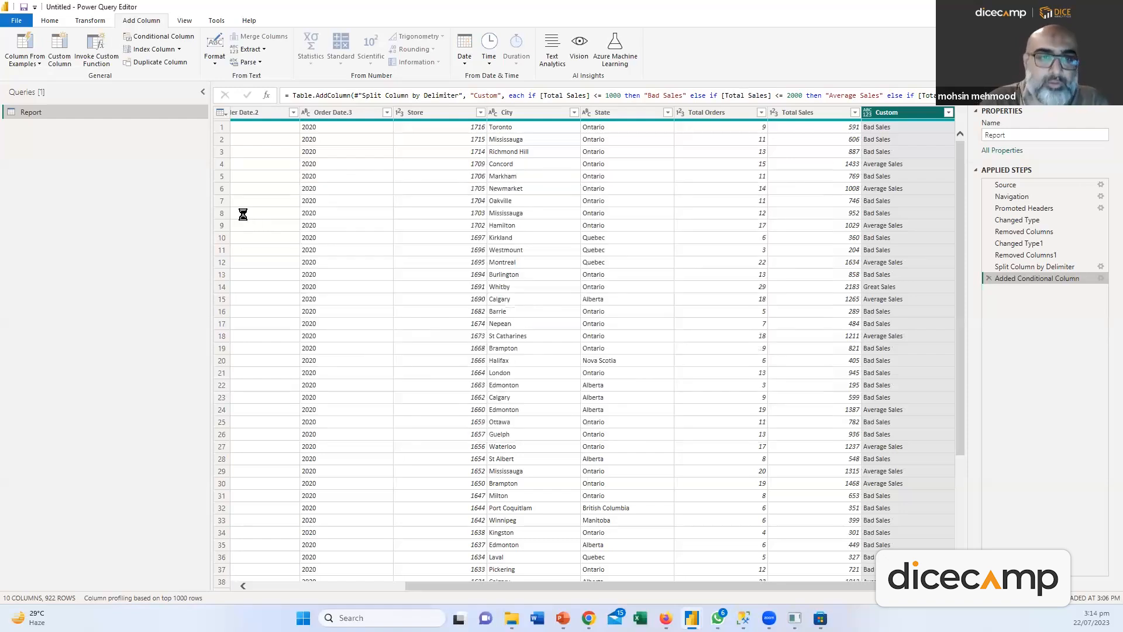
Apply the Sales Categories filter and delete the Split Column by Delimiter step
click(948, 112)
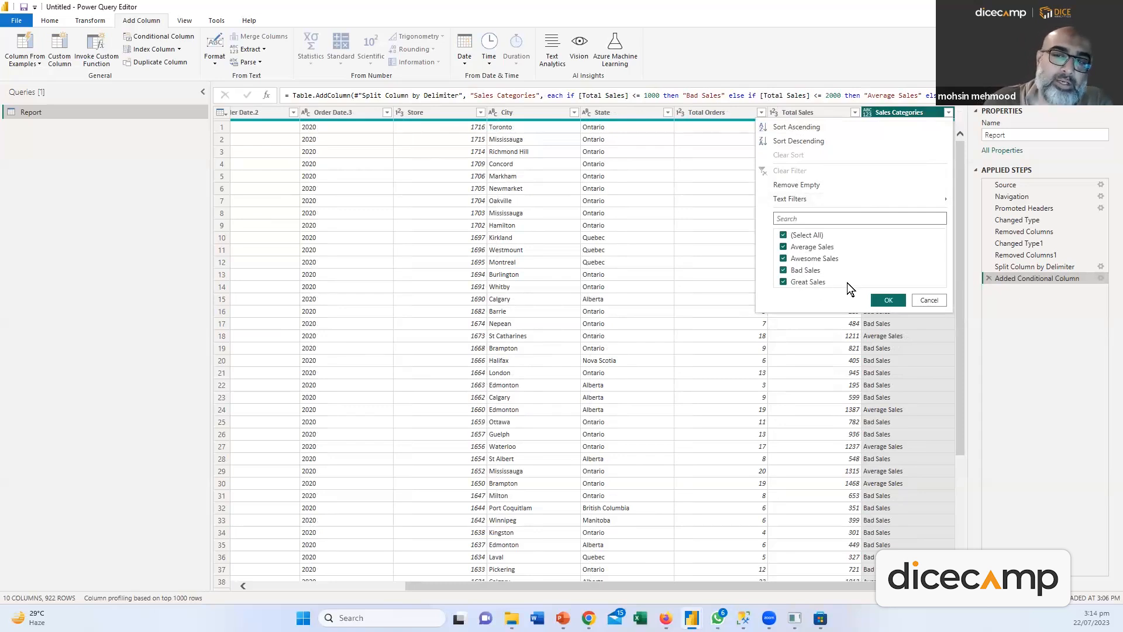
click(900, 296)
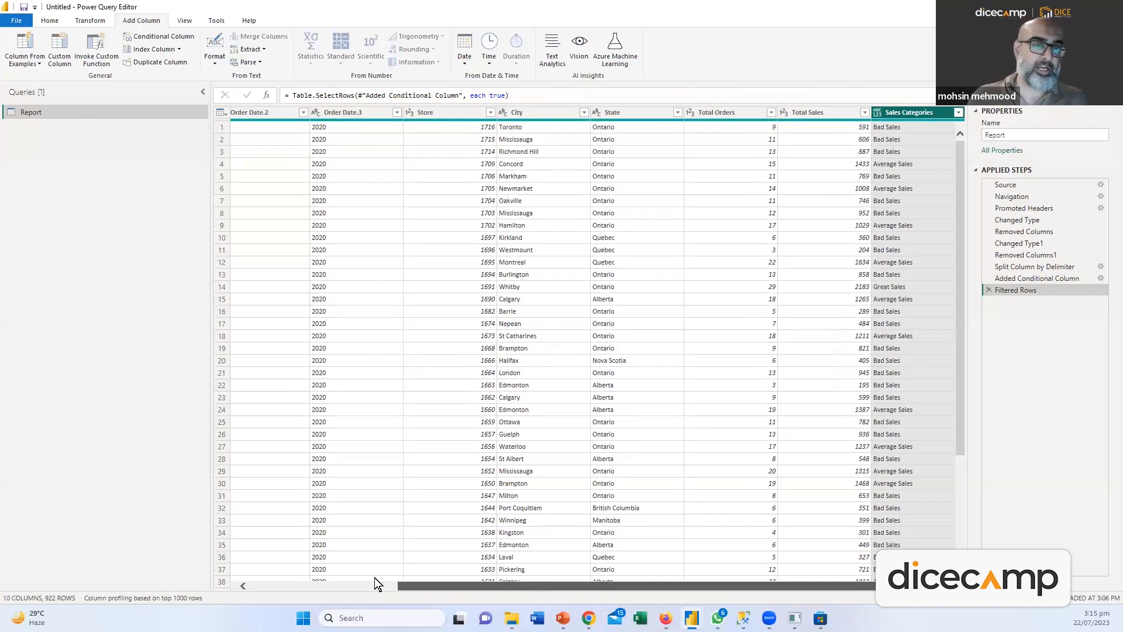
drag(397, 585, 227, 584)
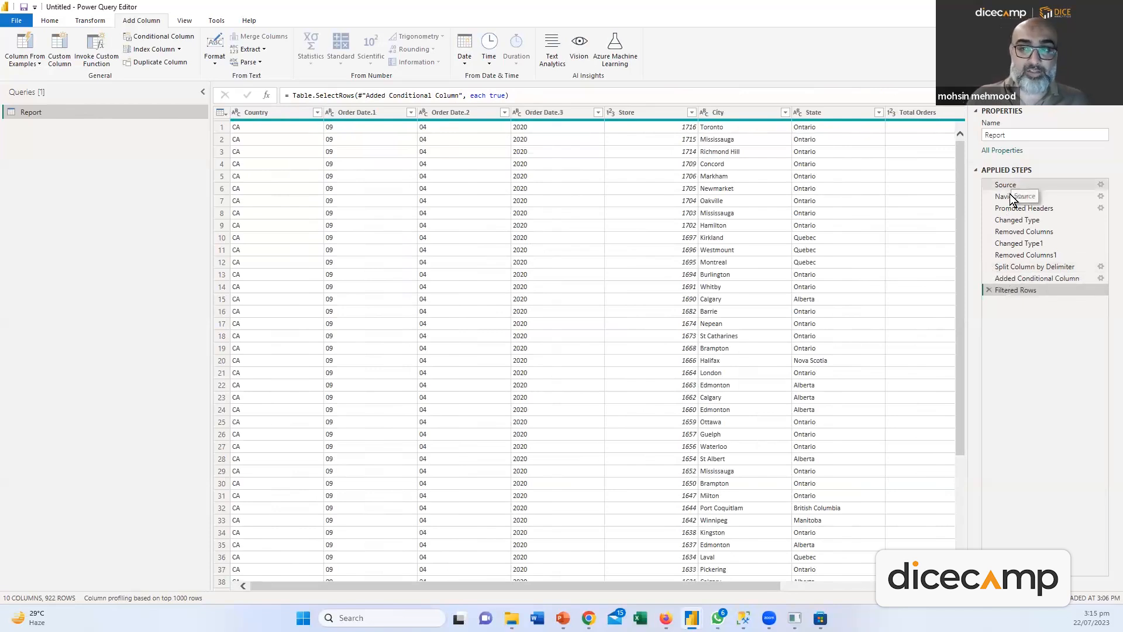
click(988, 267)
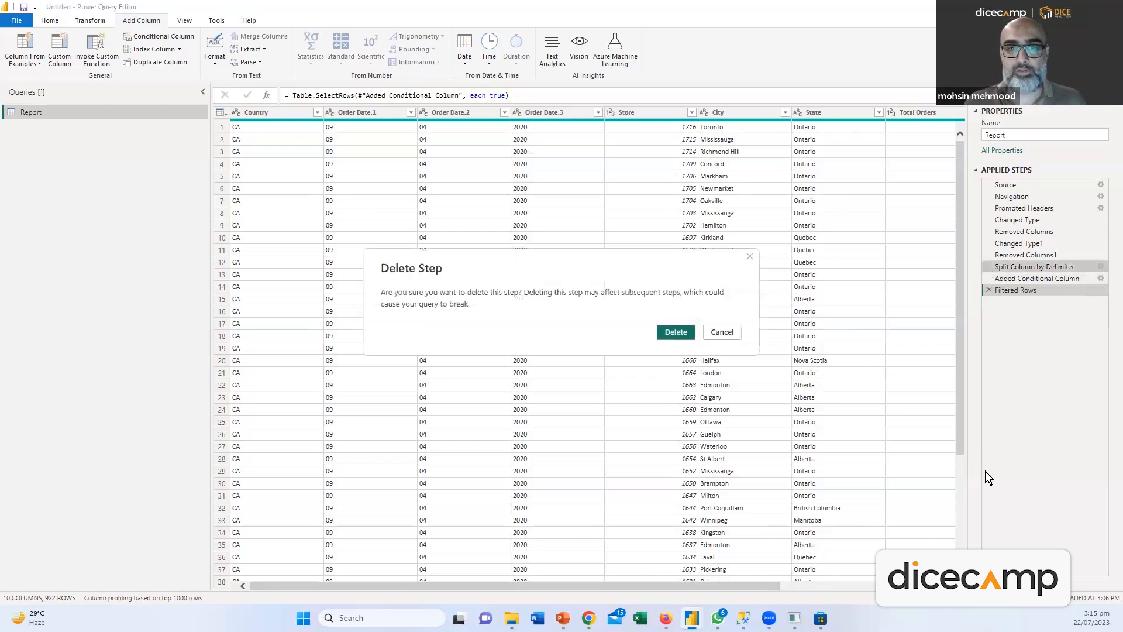
click(692, 333)
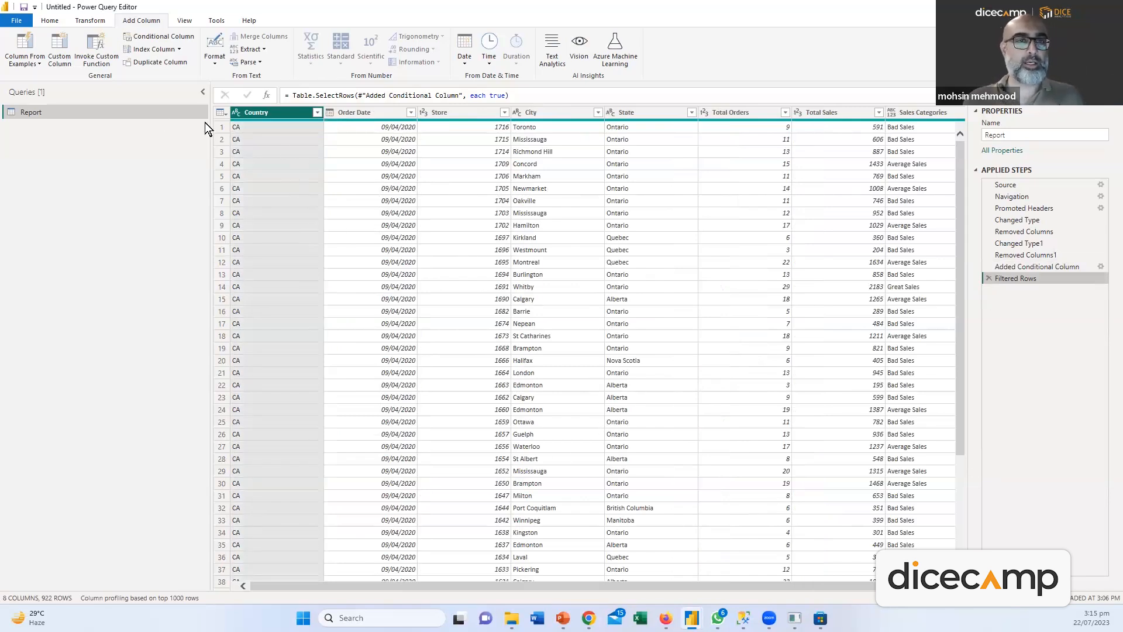
Rename the Report query to 9/4/2020
double_click(86, 114)
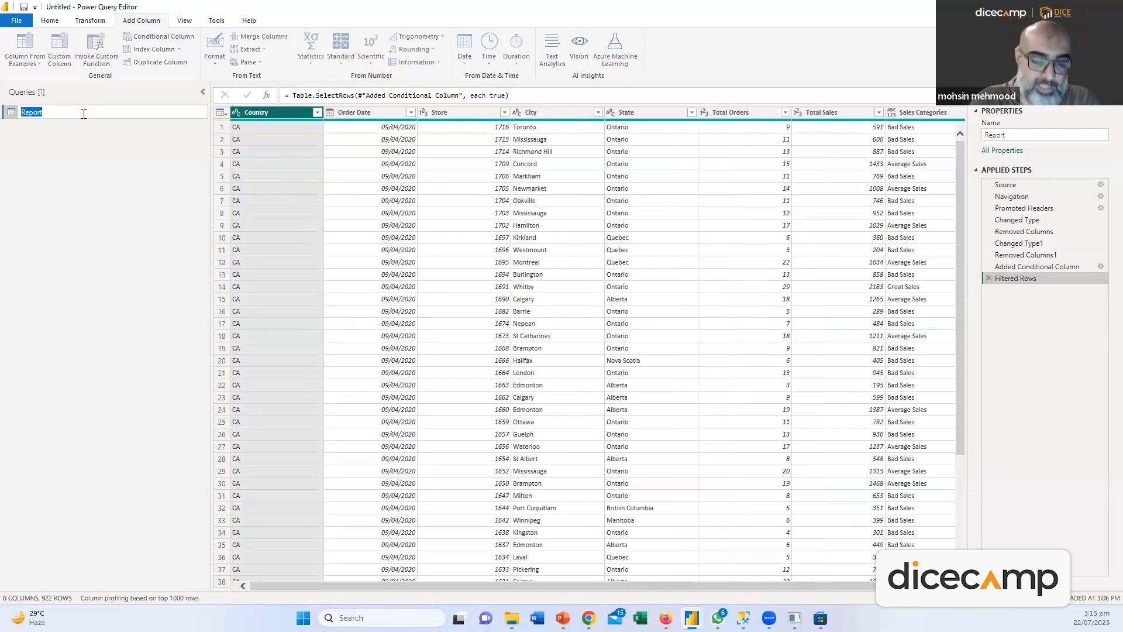
text(S)
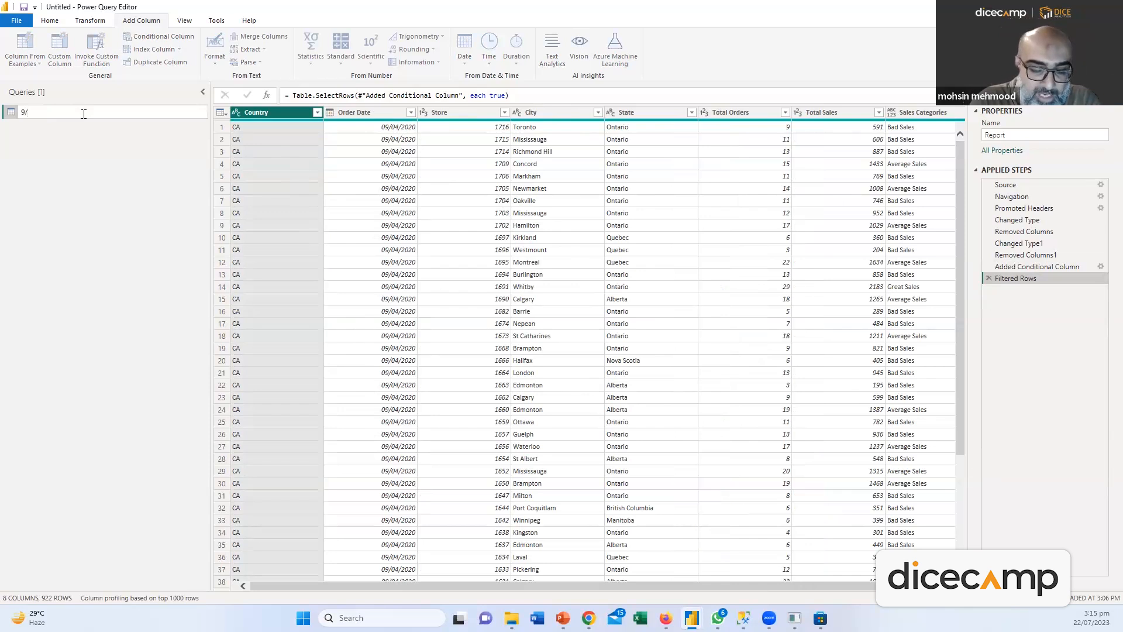
text(/4/2020)
click(94, 218)
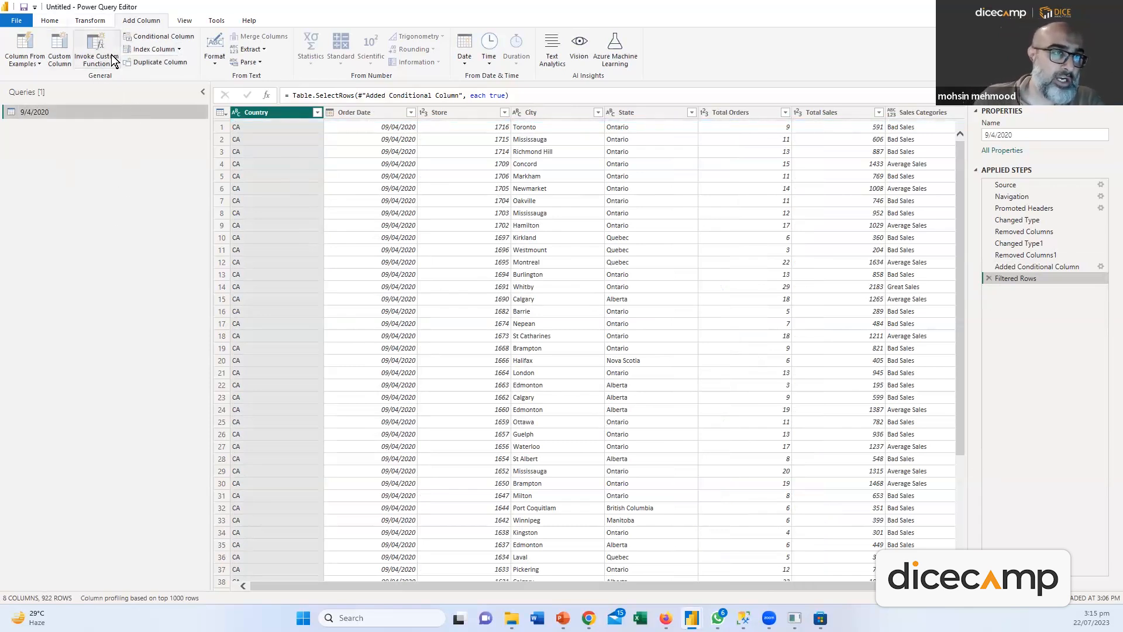
click(51, 23)
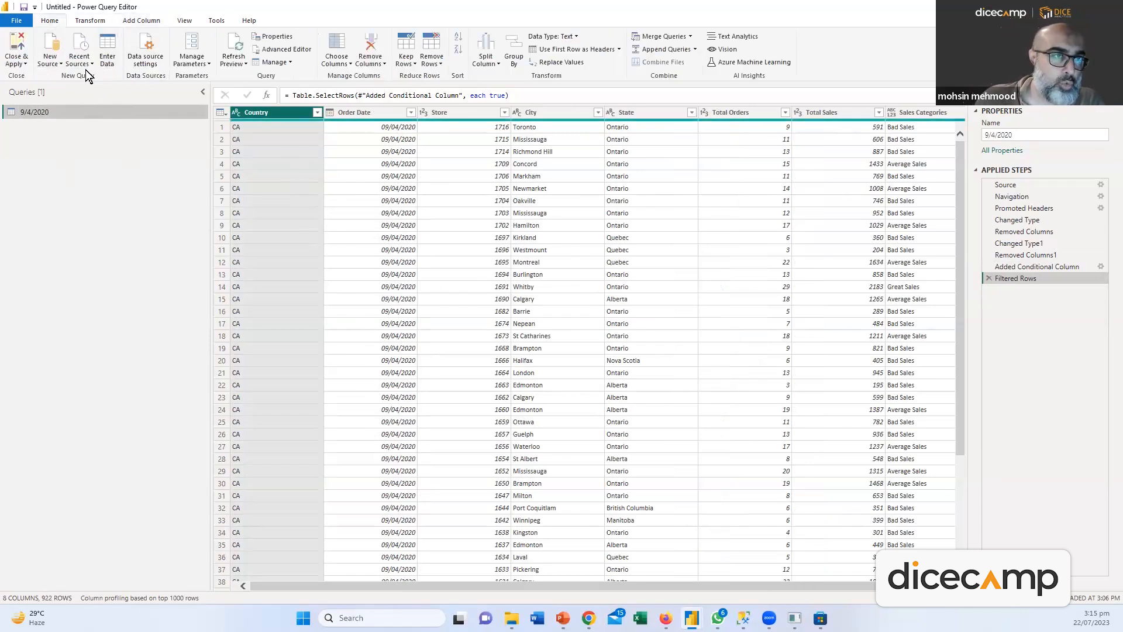
Import the Report sheet from the 4-10-2020 Excel workbook as a new query
click(60, 64)
click(70, 96)
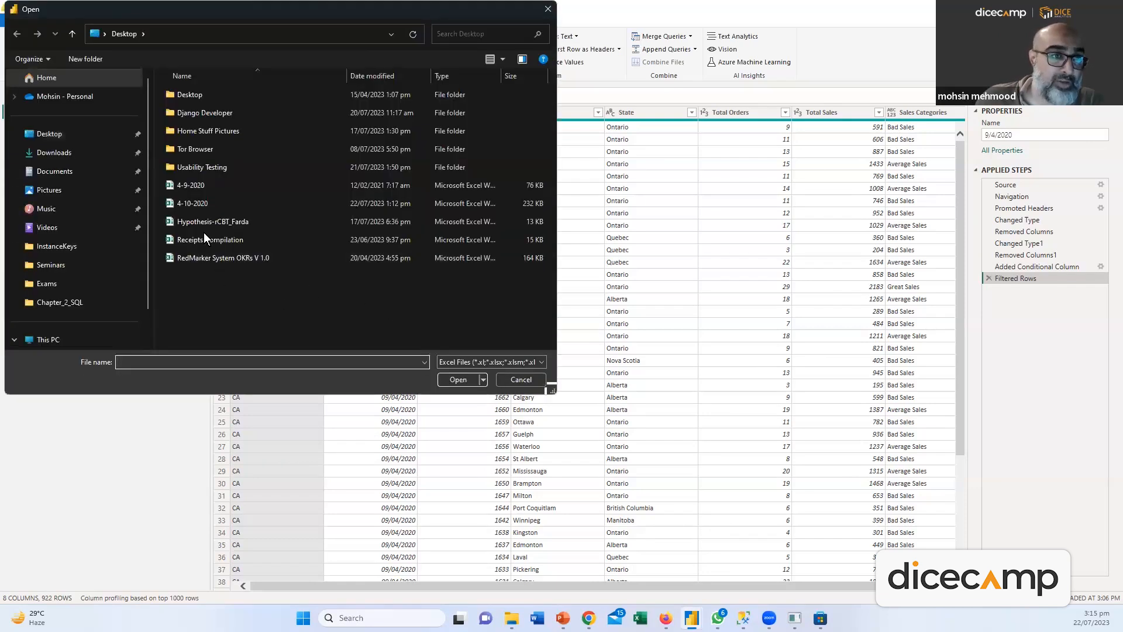
double_click(197, 204)
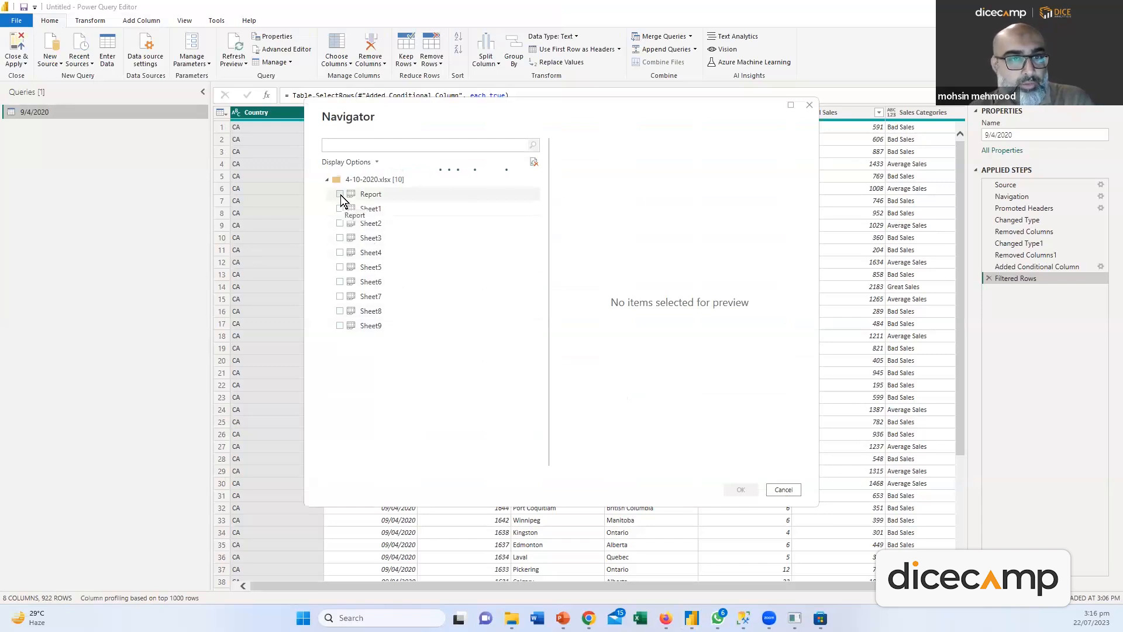
click(340, 194)
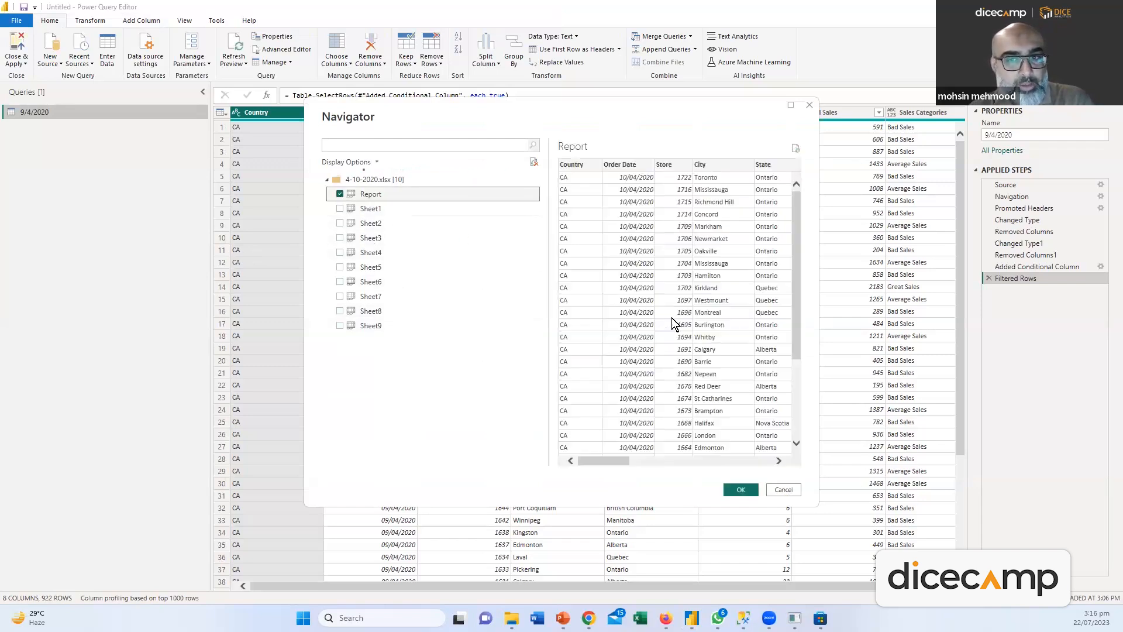
drag(615, 458, 781, 464)
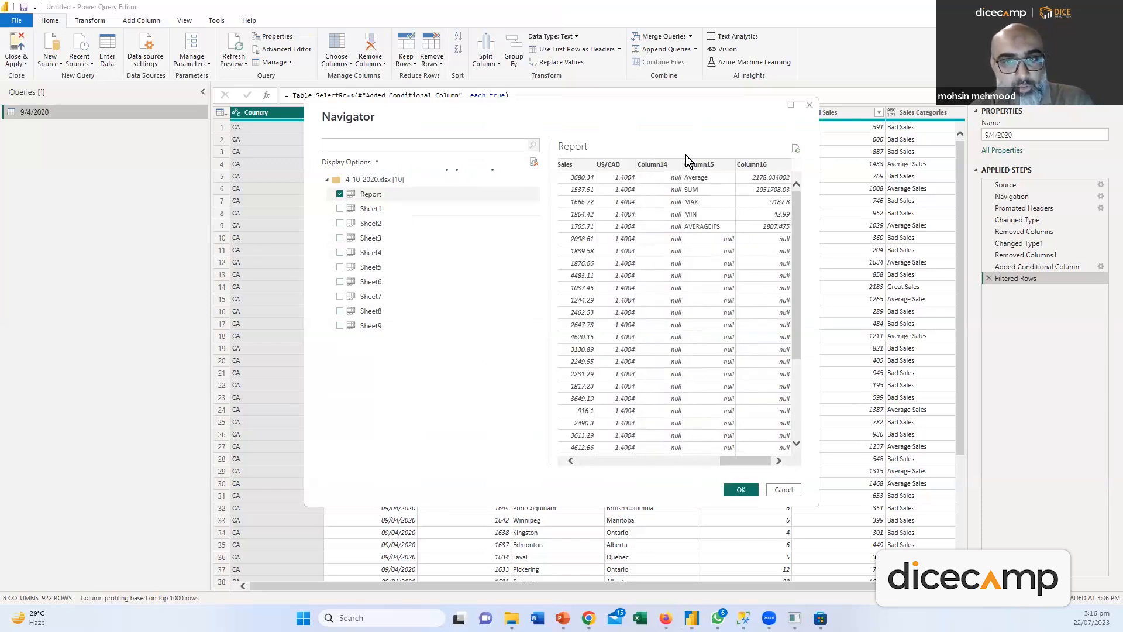
drag(741, 462, 592, 462)
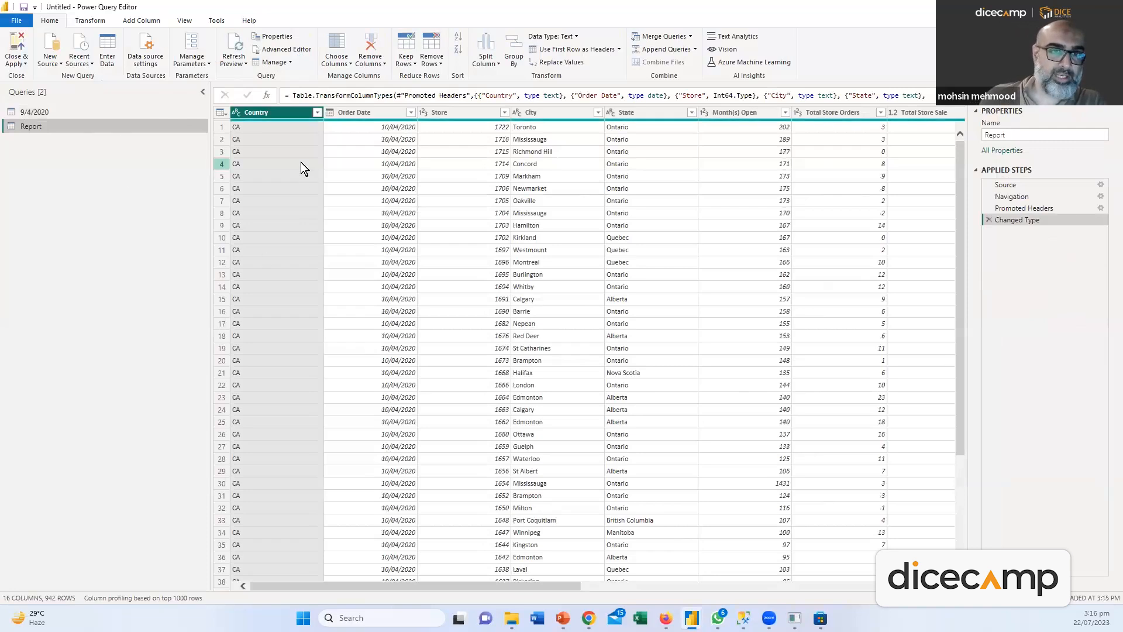
Rename the new Report query to 10/4/2020
double_click(76, 129)
text(10)
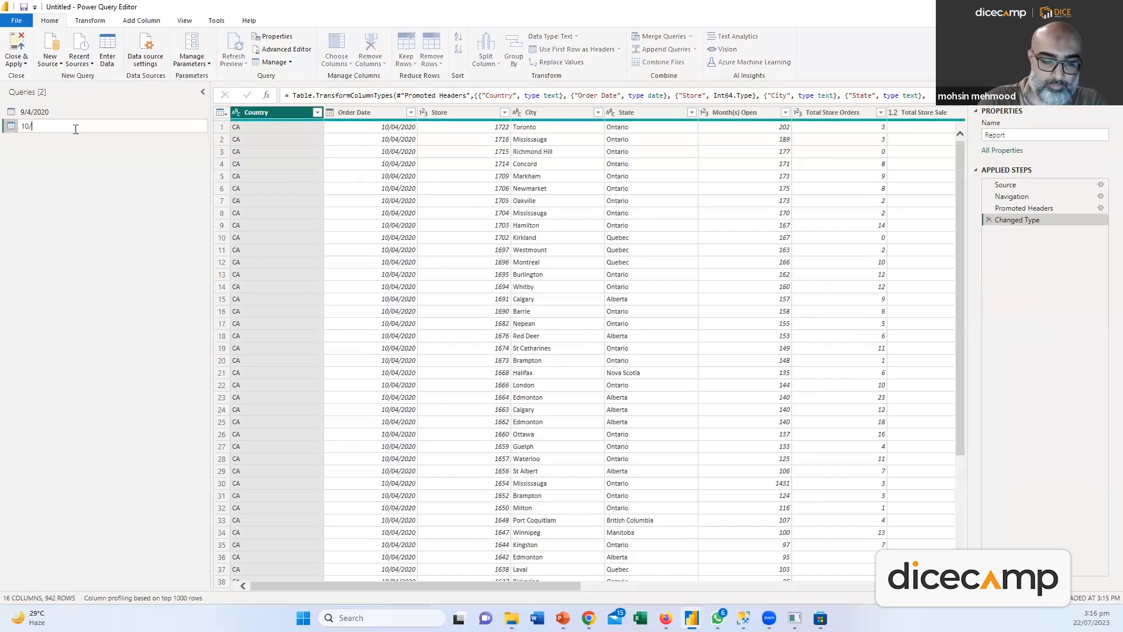
text(/4/2020)
key(Return)
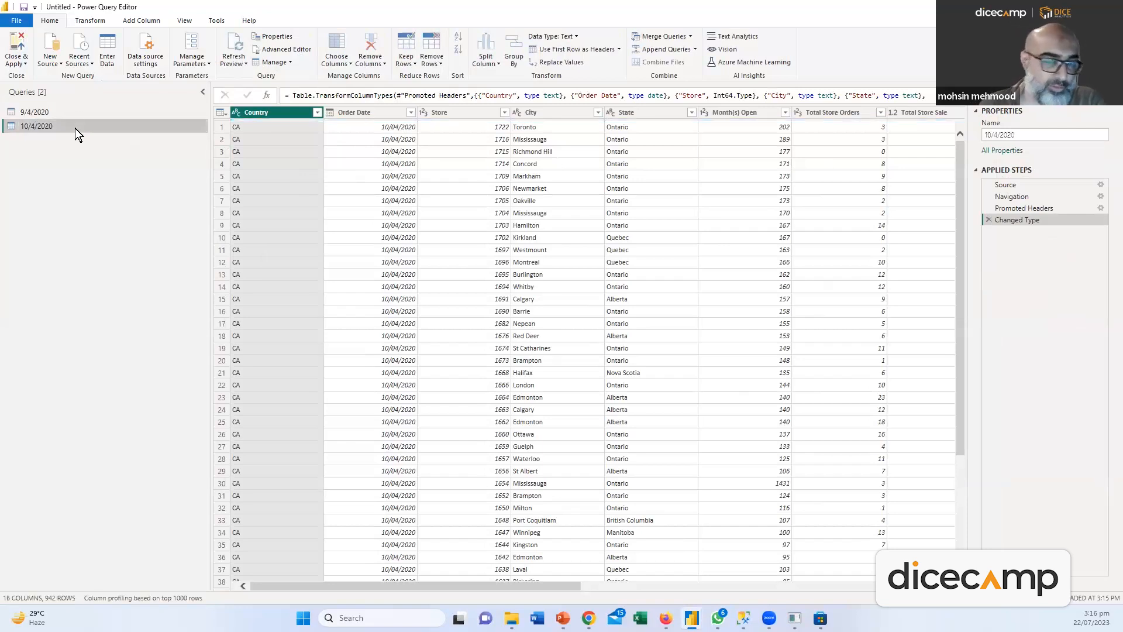
drag(567, 588, 920, 586)
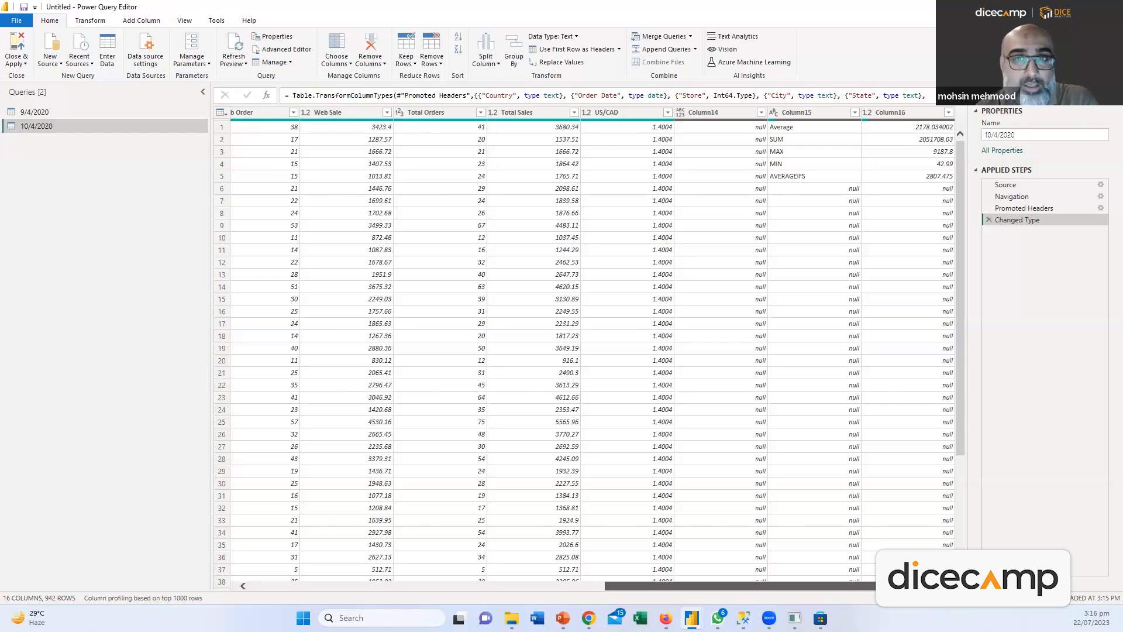
drag(824, 586, 464, 524)
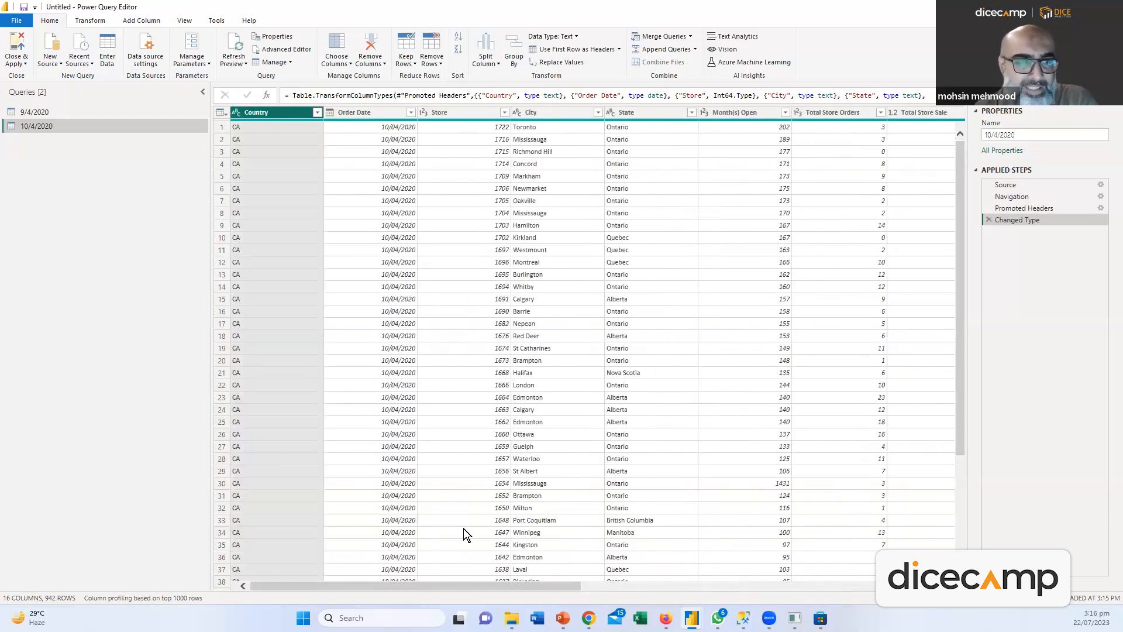
click(80, 115)
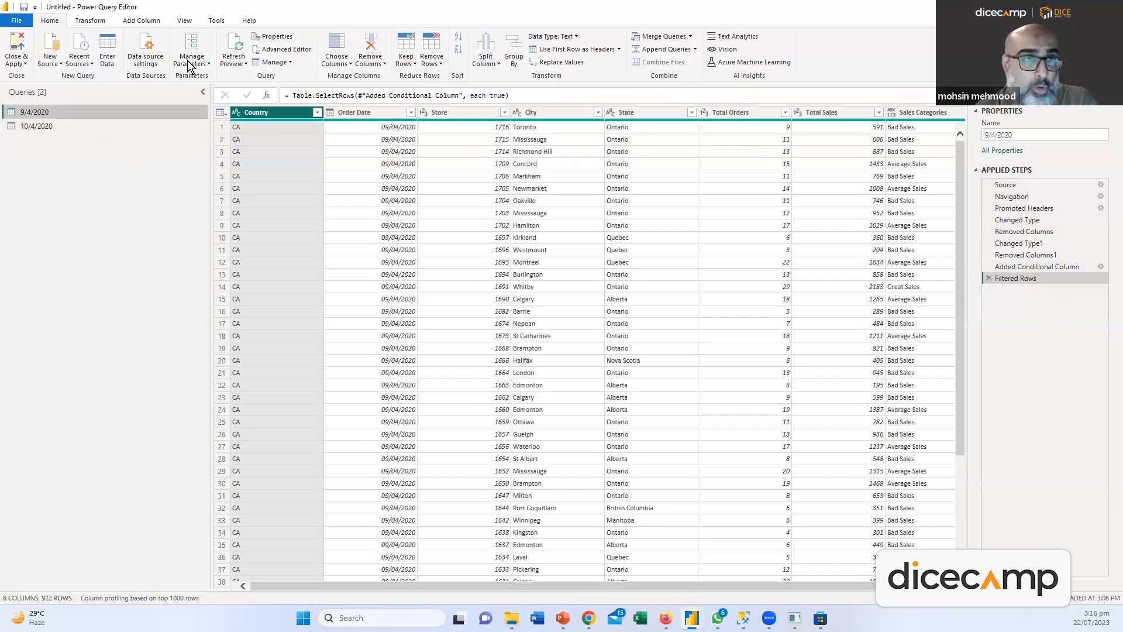
Copy the transformation steps from the 9/4/2020 query's M code
click(273, 49)
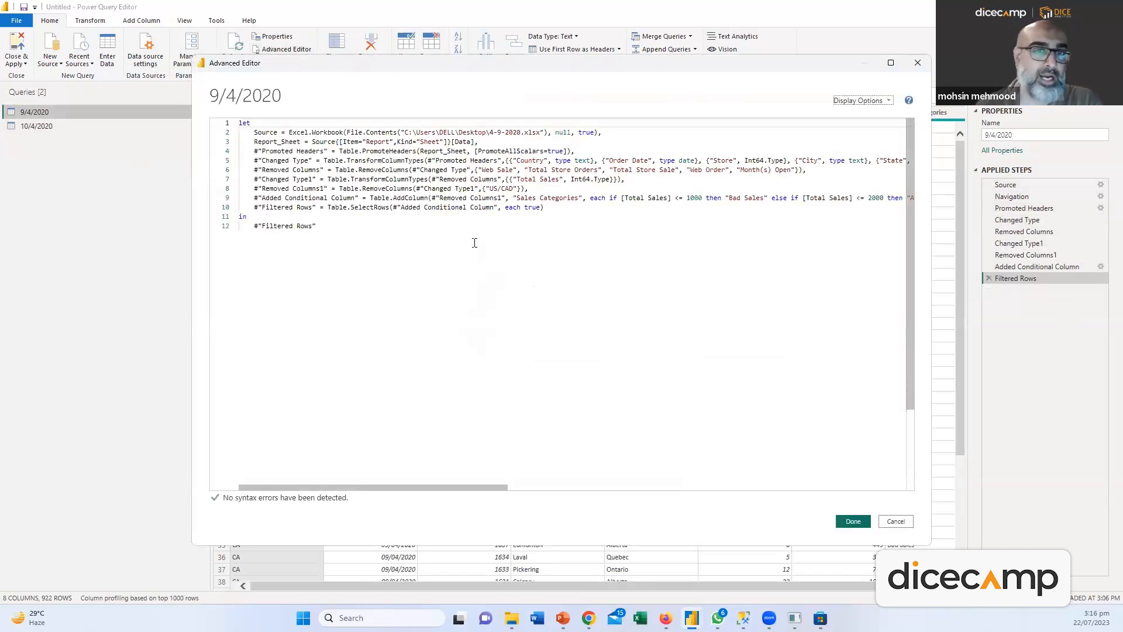
click(251, 151)
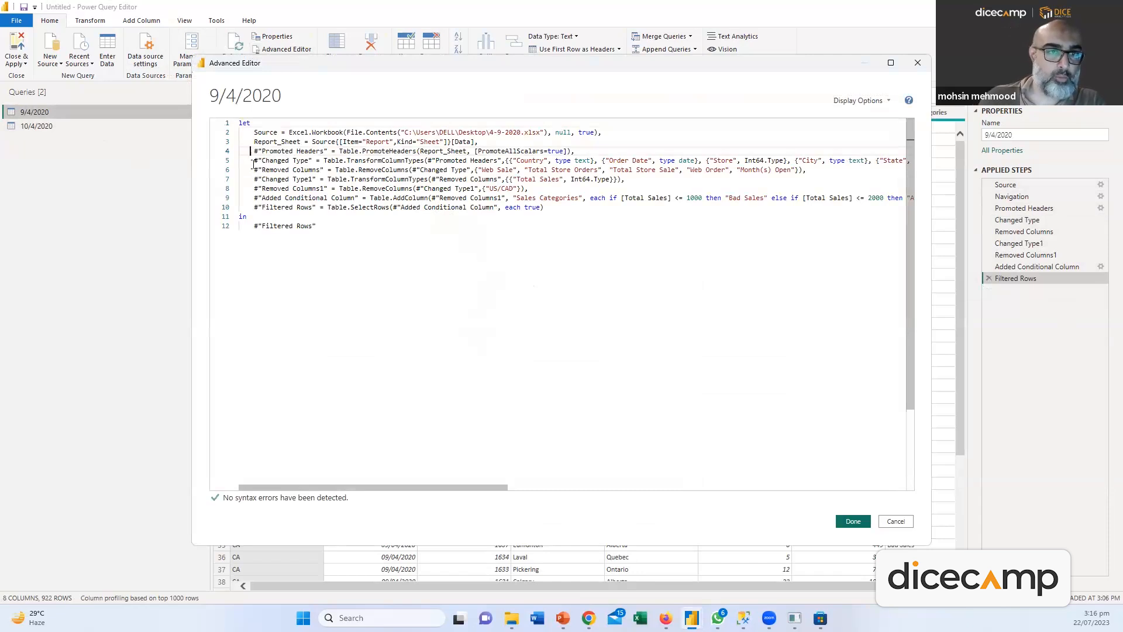
drag(253, 160, 617, 236)
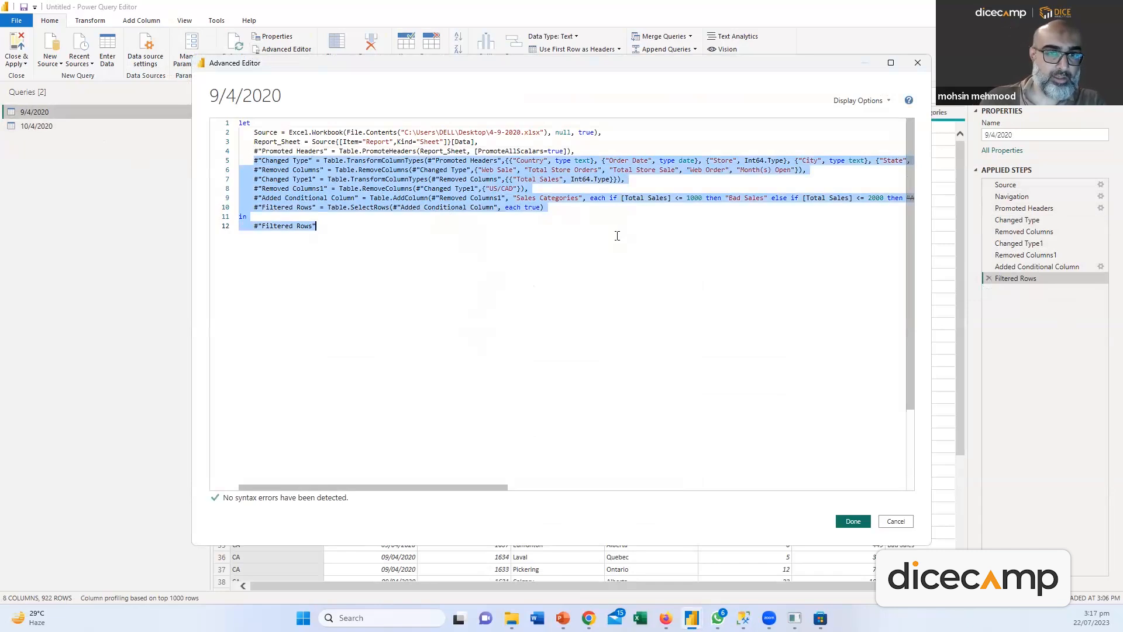
click(852, 520)
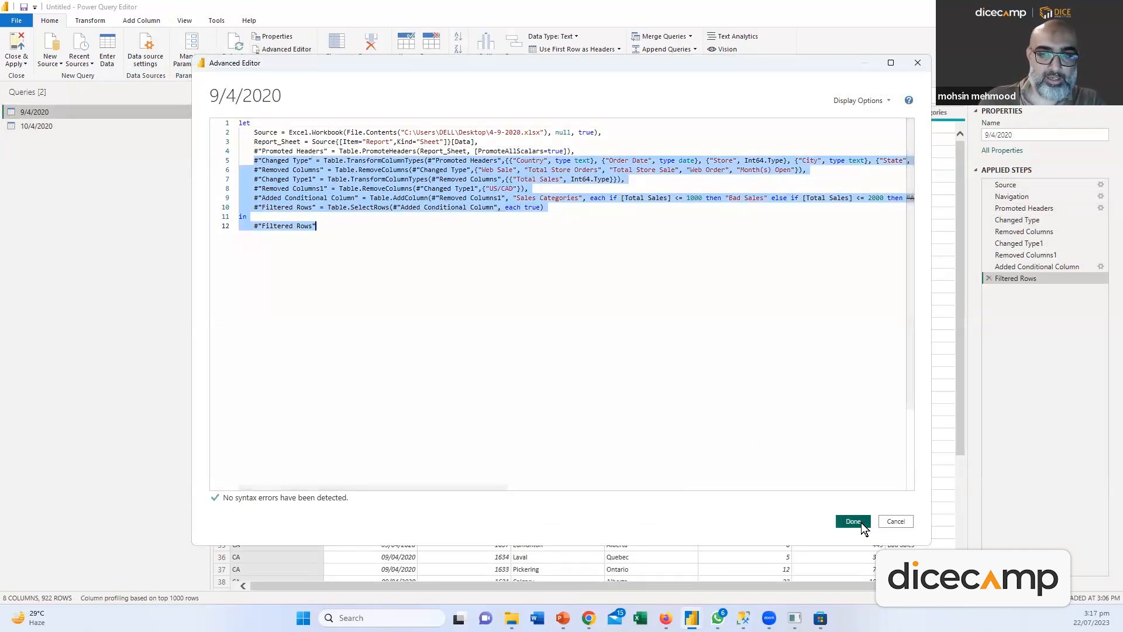
Paste those steps into the 10/4/2020 query's code over its closing in and result lines
click(28, 124)
click(287, 49)
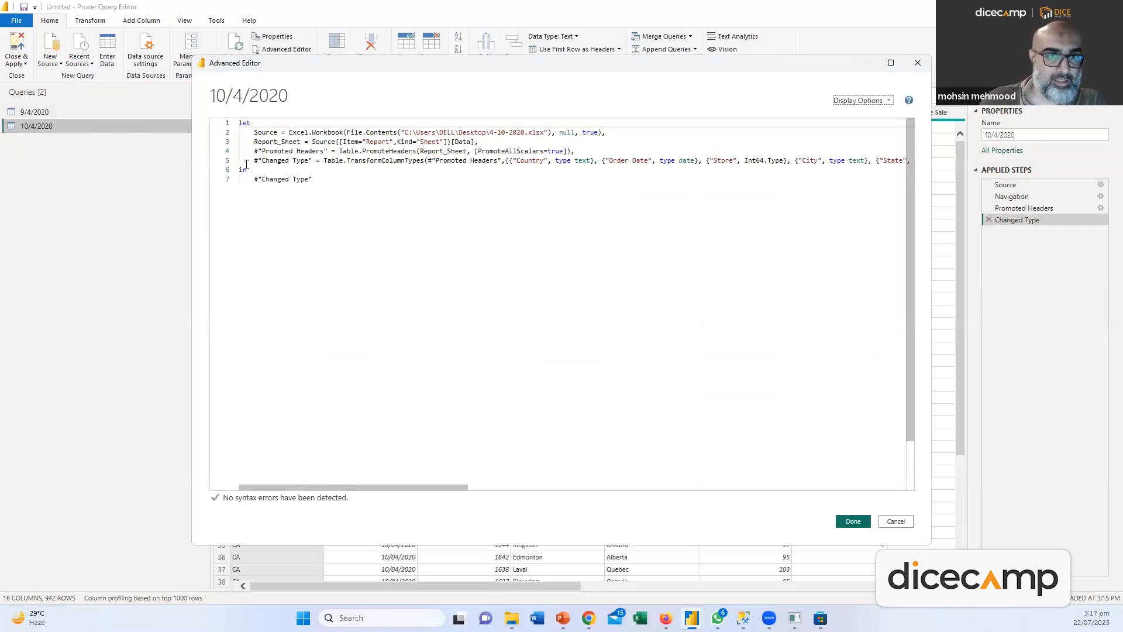
drag(240, 169, 343, 193)
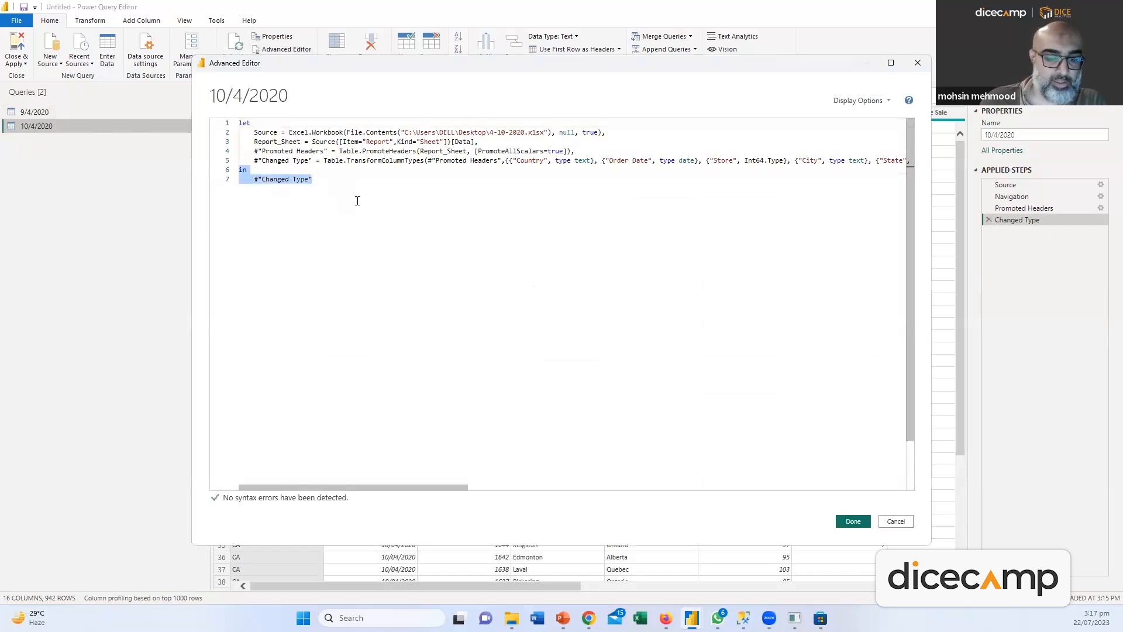
key(ctrl+v)
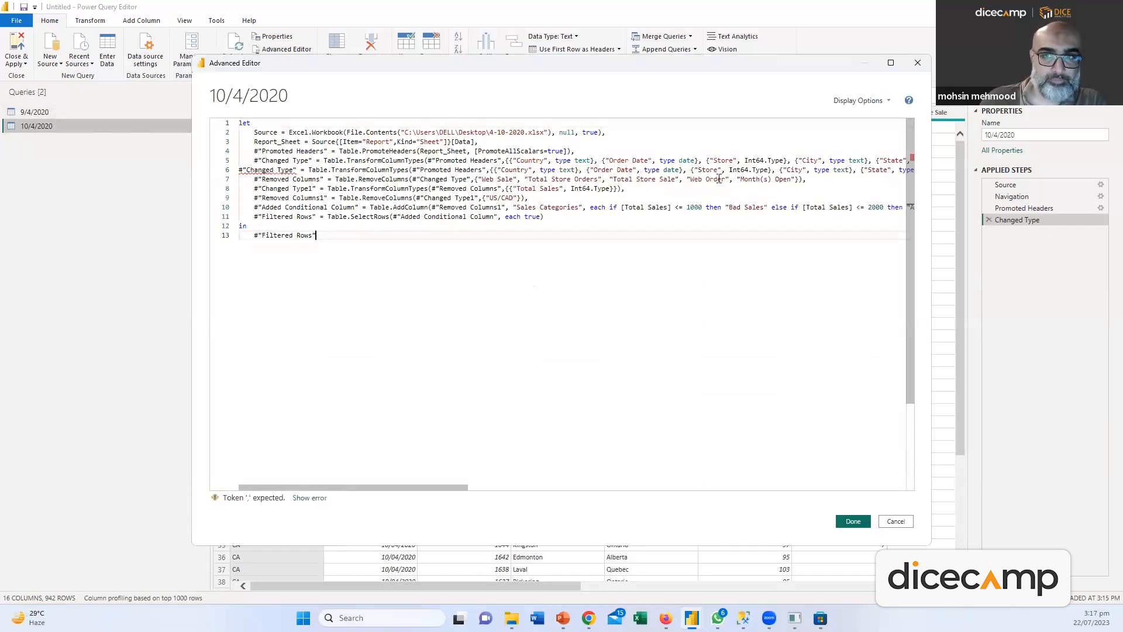
click(240, 172)
key(BackSpace)
text(,)
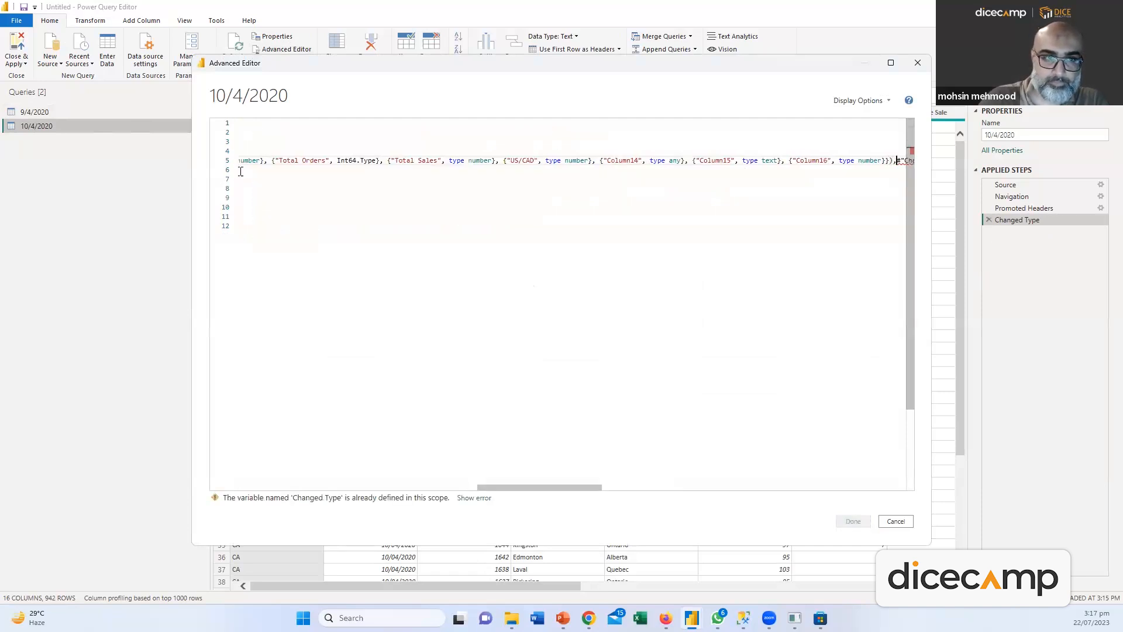
key(Return)
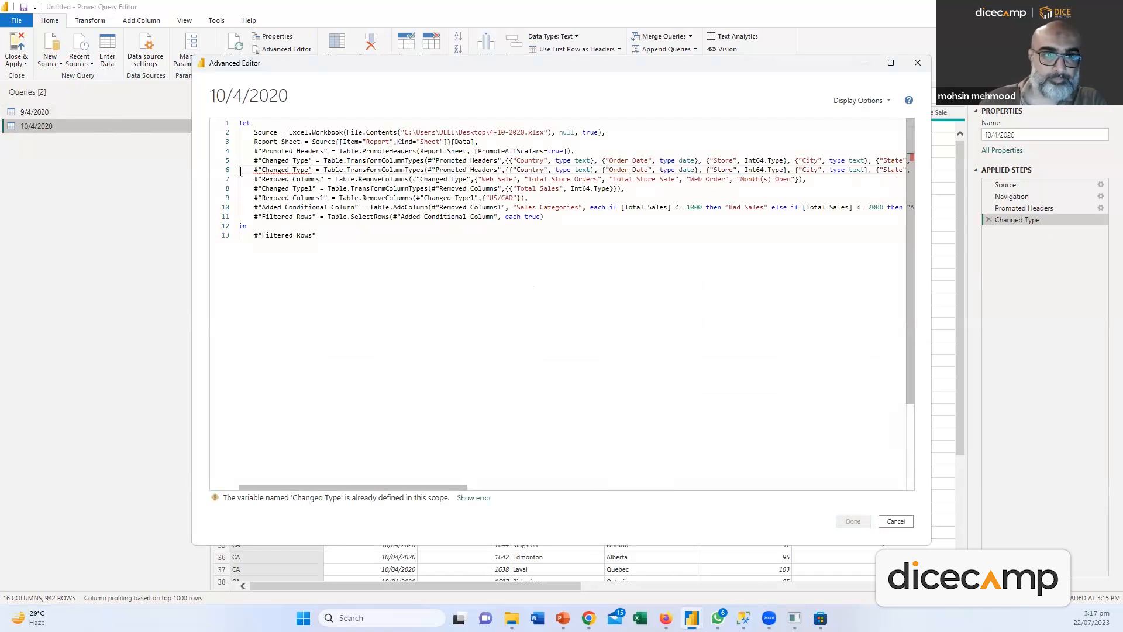
Inspect the joined lines 5 and 6, then discard the Advanced Editor changes
click(393, 264)
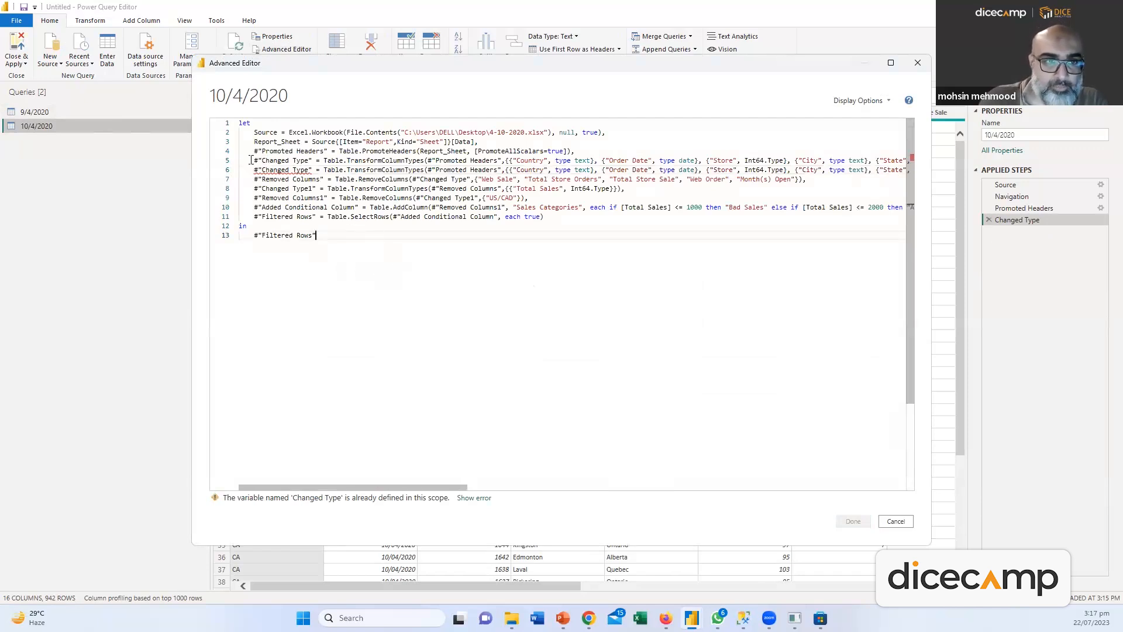
drag(251, 160, 871, 174)
click(871, 174)
key(ctrl+Left)
key(ctrl+Left)
key(ctrl+Left)
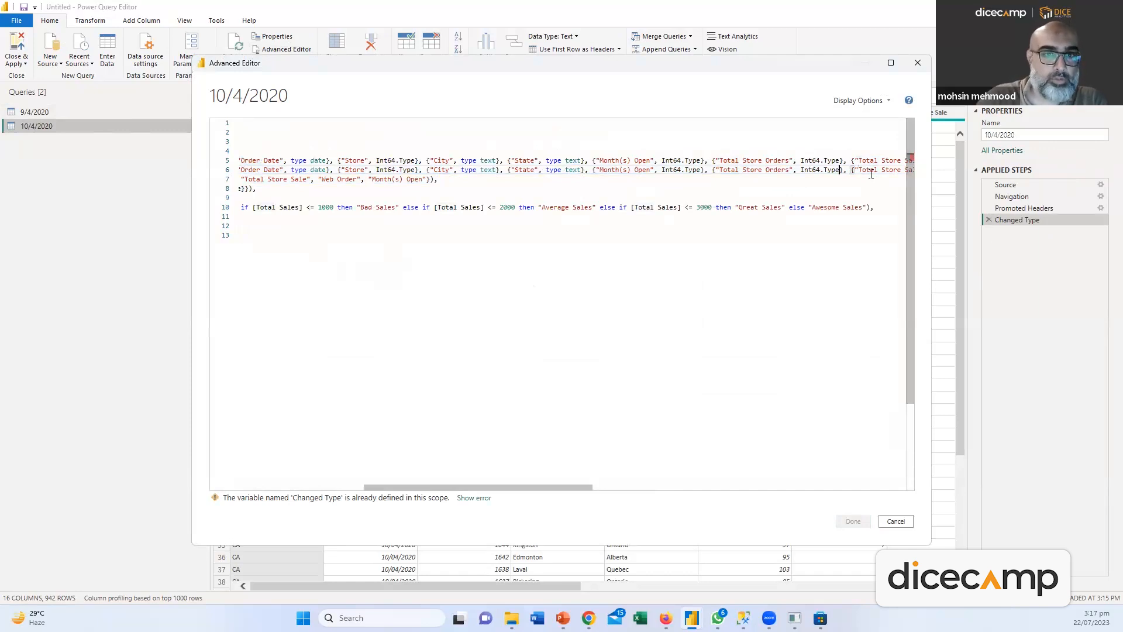
key(ctrl+Left)
key(ctrl+Left)
key(ctrl+Left)
key(ctrl+Left)
key(ctrl+Left)
key(ctrl+Left)
key(ctrl+Left)
key(ctrl+Left)
key(ctrl+Left)
key(ctrl+Left)
key(ctrl+Left)
key(ctrl+Left)
key(ctrl+Left)
key(ctrl+Left)
key(ctrl+Left)
key(ctrl+Left)
key(ctrl+Left)
key(ctrl+Left)
key(ctrl+Left)
key(ctrl+Left)
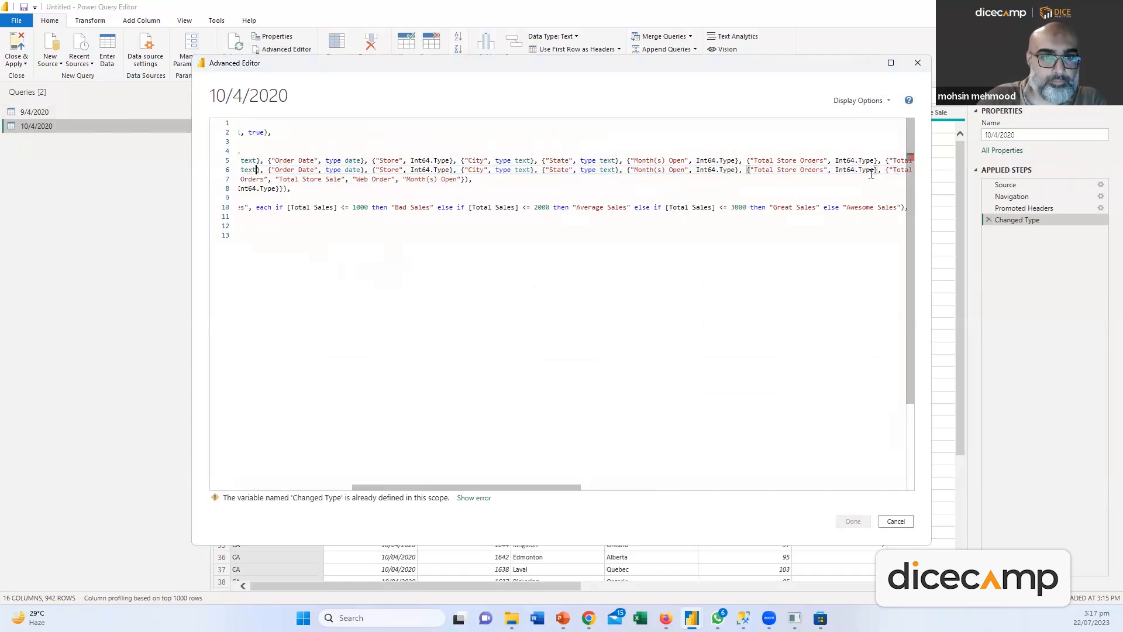
key(ctrl+Left)
key(Left)
key(Left)
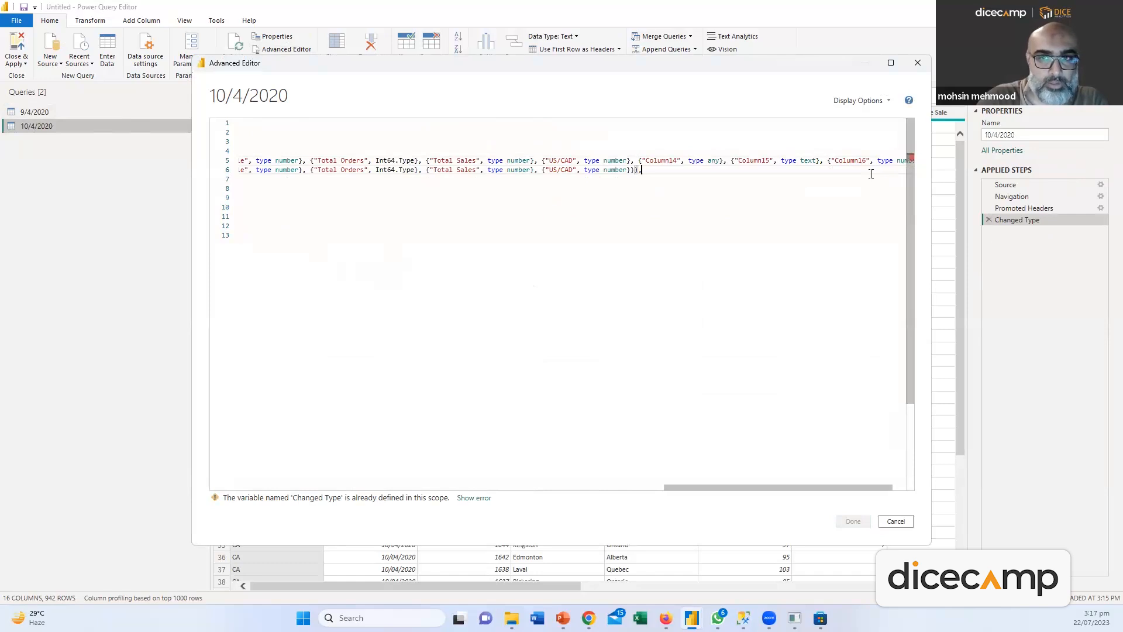
key(Right)
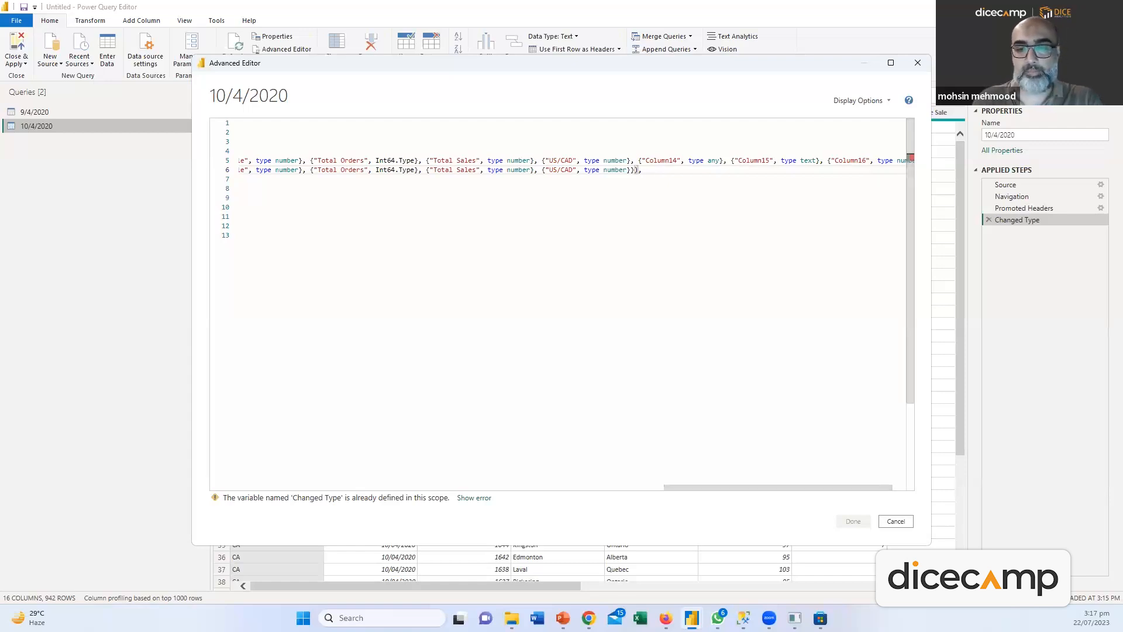
click(896, 522)
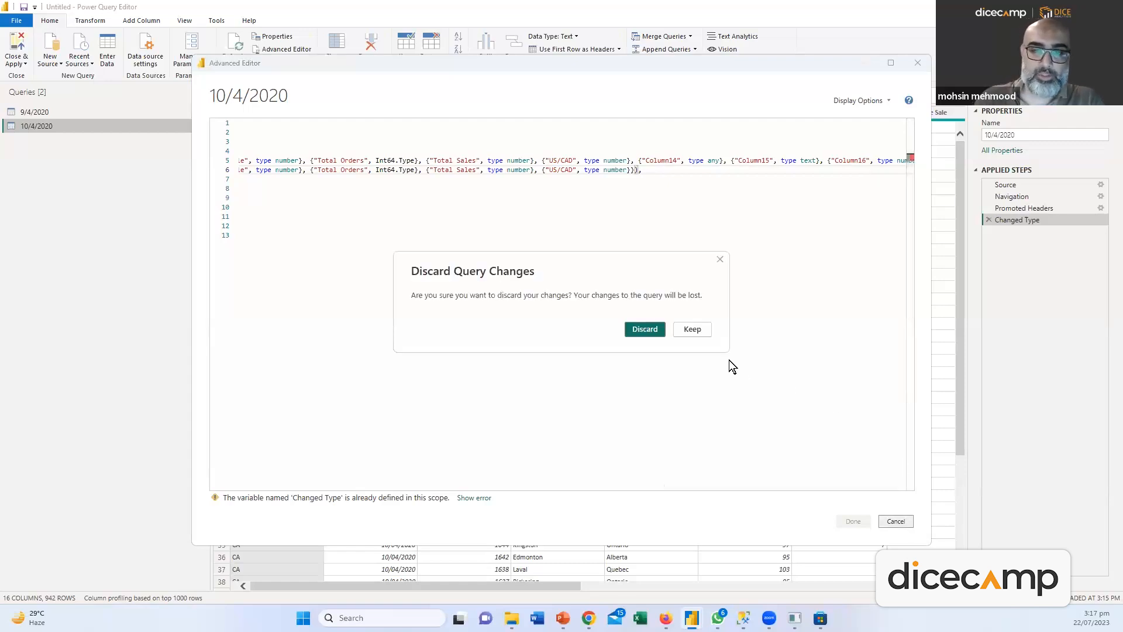
click(647, 333)
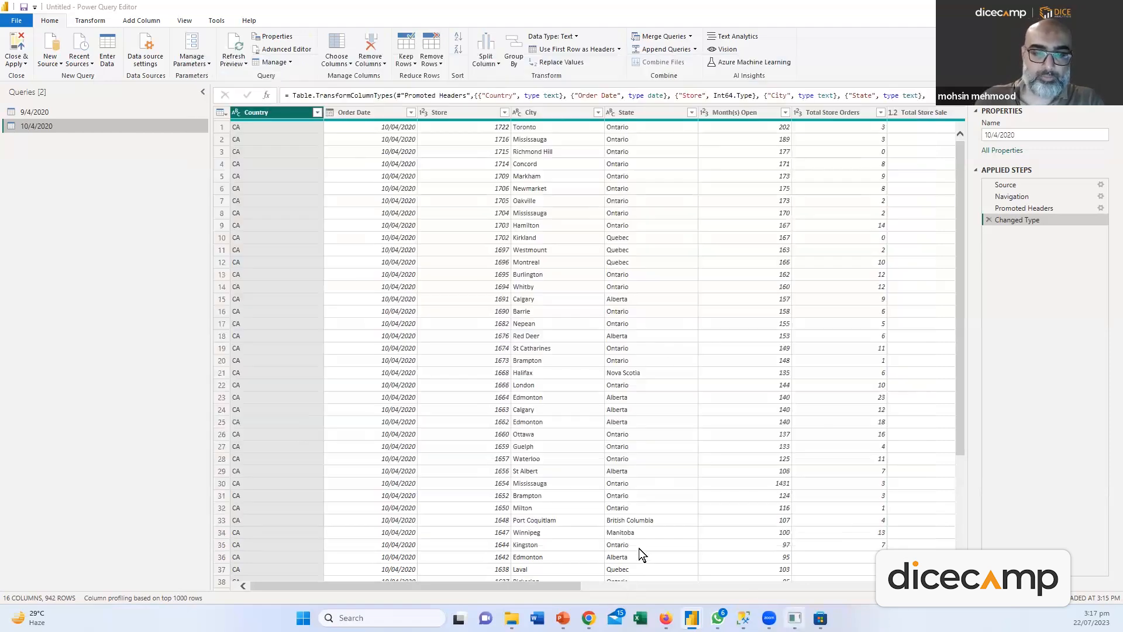
Remove Column14, Column15 and Column16 from the 10/4/2020 query
drag(561, 584, 913, 594)
click(714, 117)
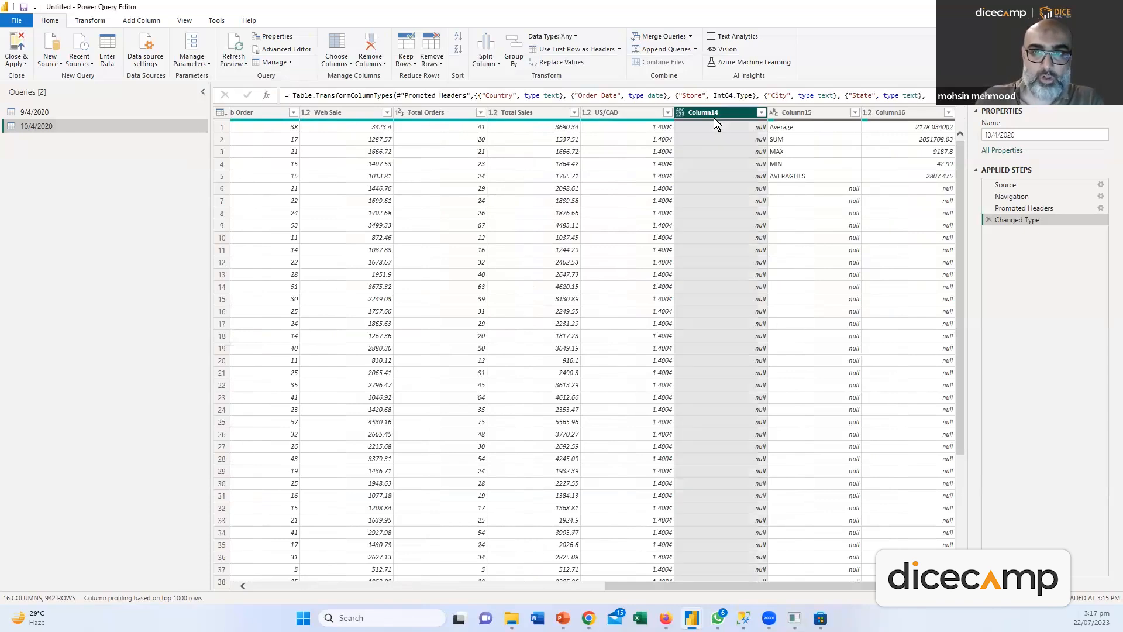
ctrl+click(812, 111)
ctrl+click(880, 110)
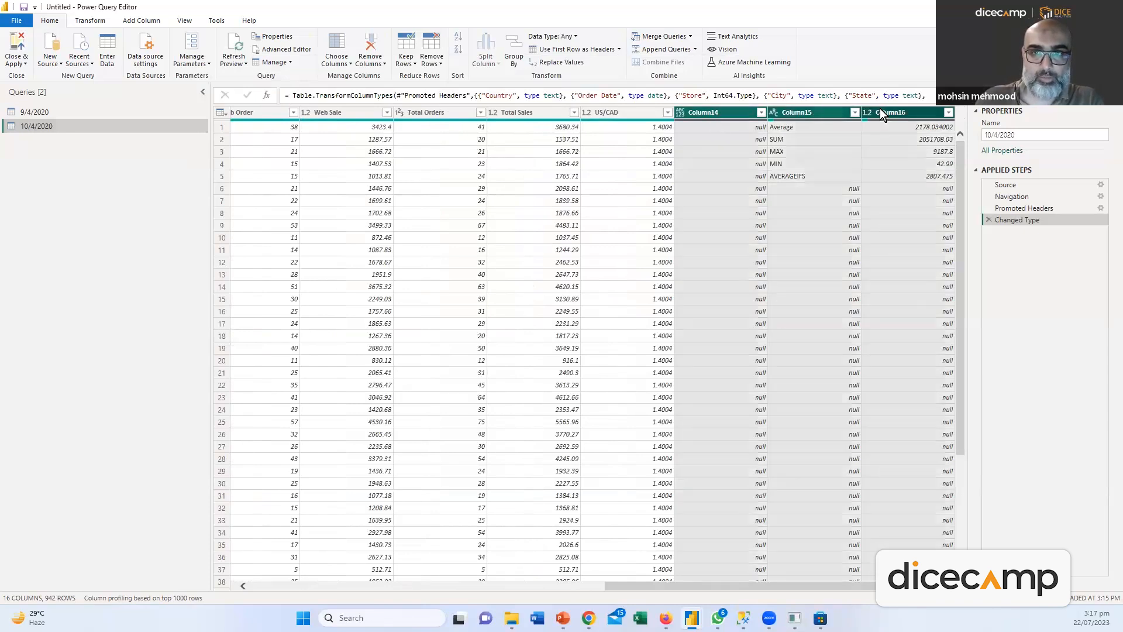
right_click(731, 111)
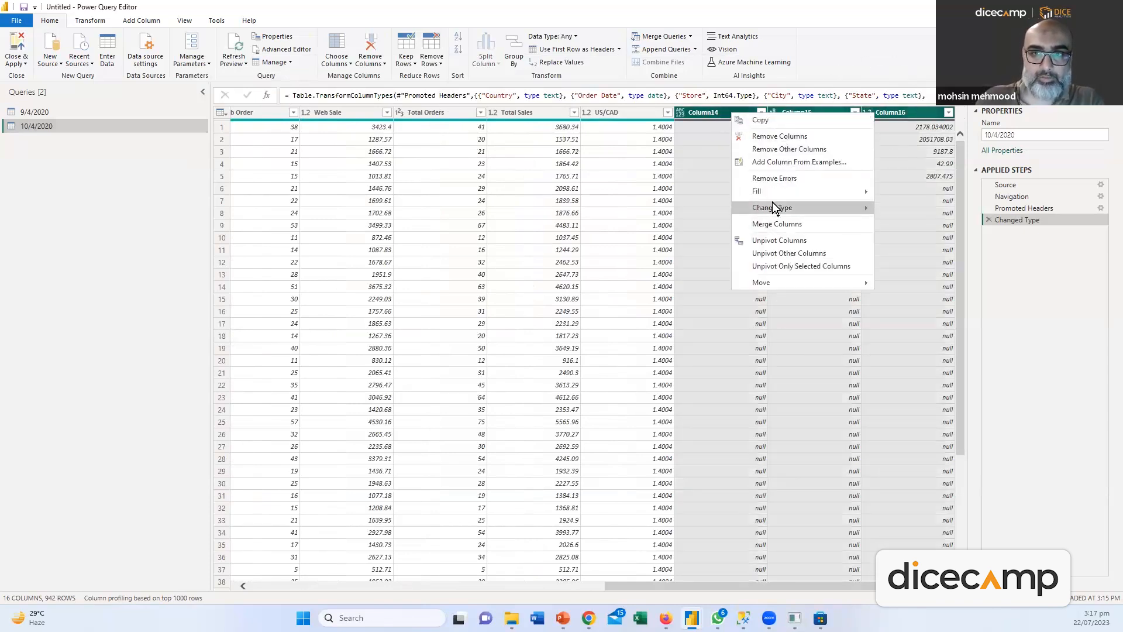
click(770, 136)
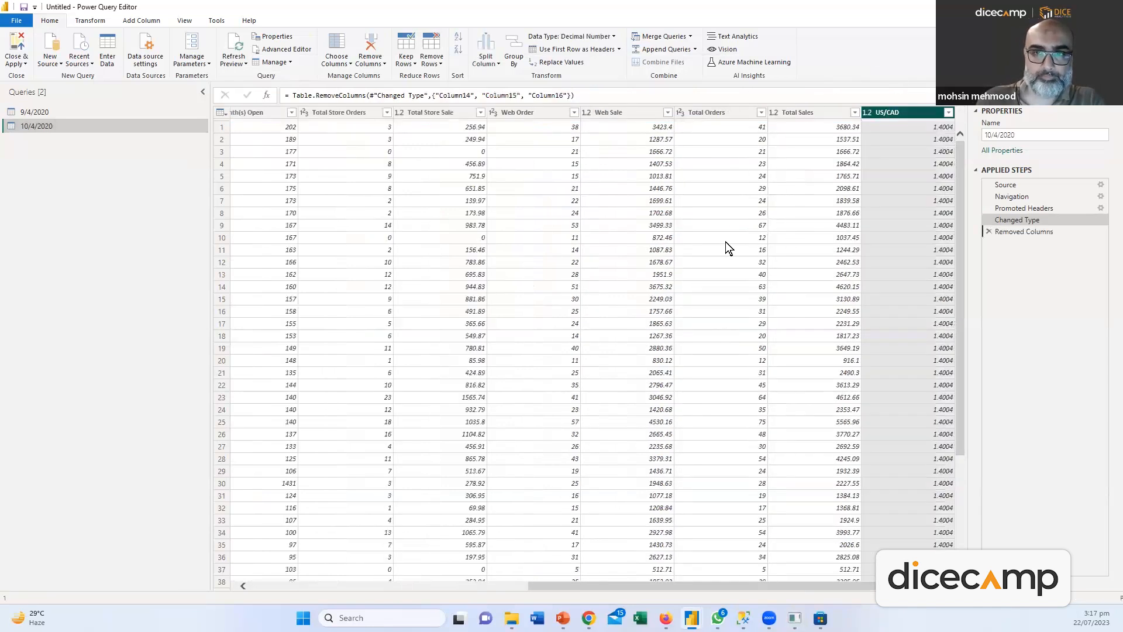
Copy the cleaning steps from the 9/4/2020 query's M code
click(51, 116)
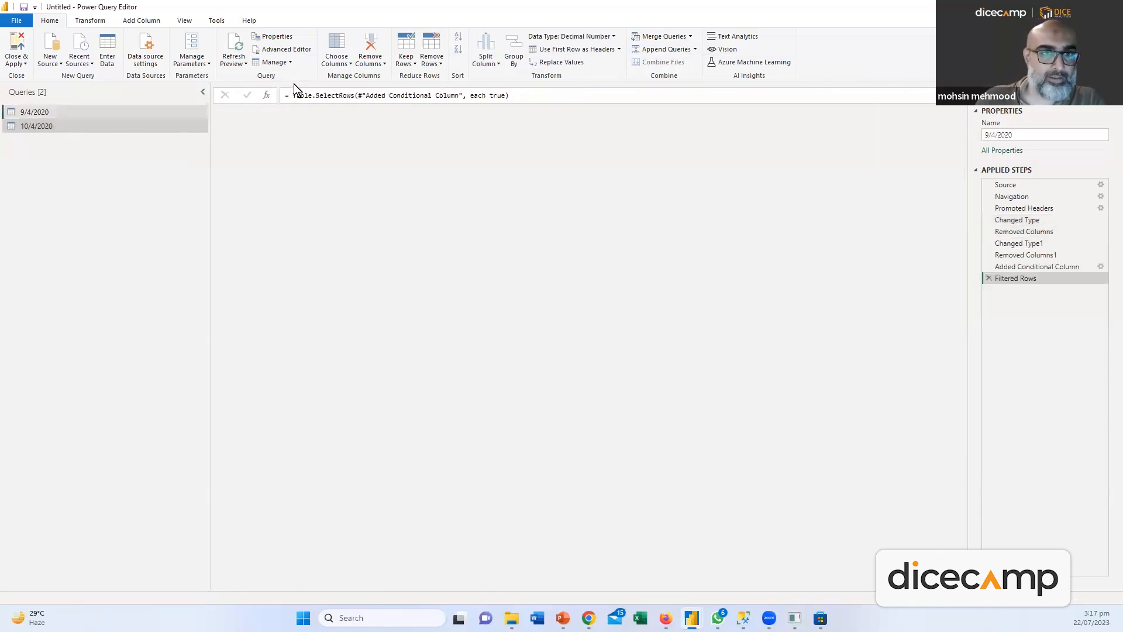
click(287, 49)
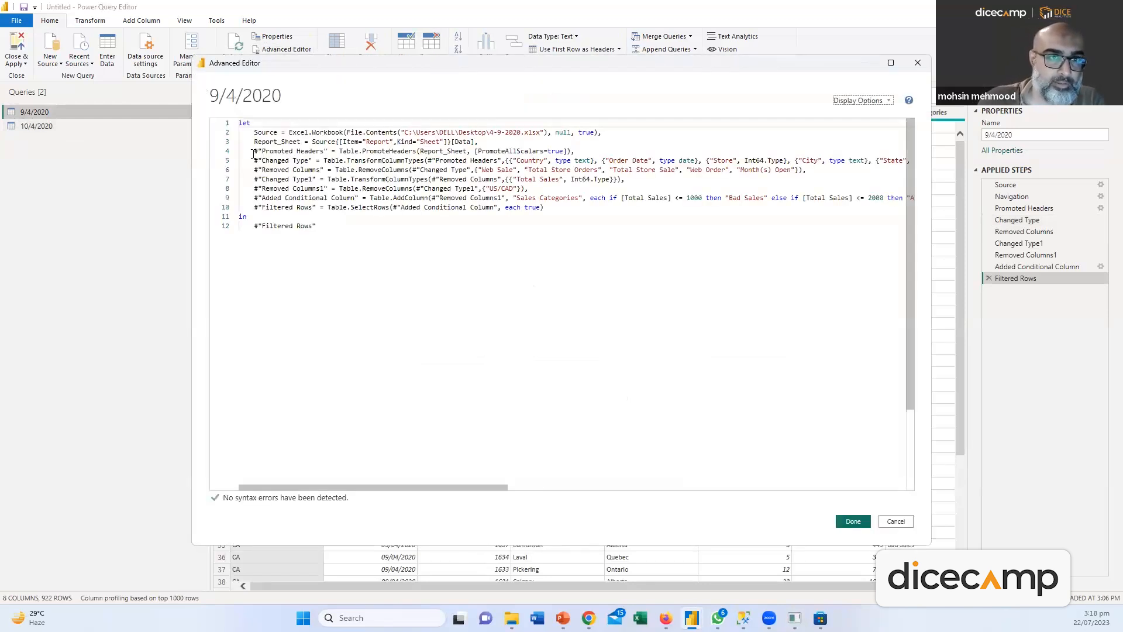
drag(253, 152, 615, 234)
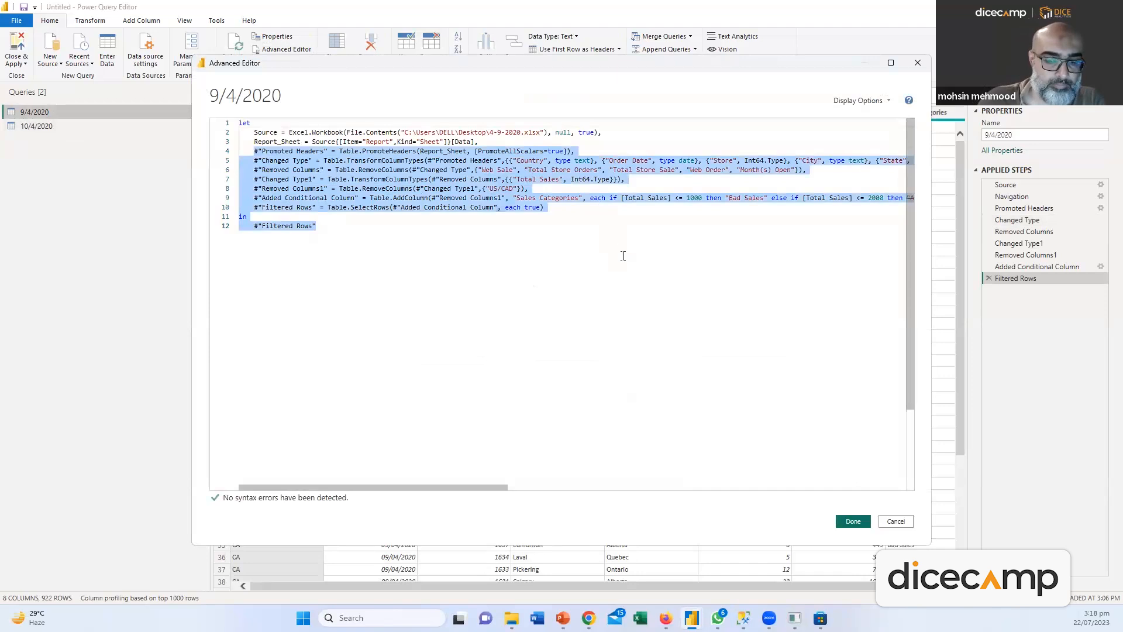
click(853, 520)
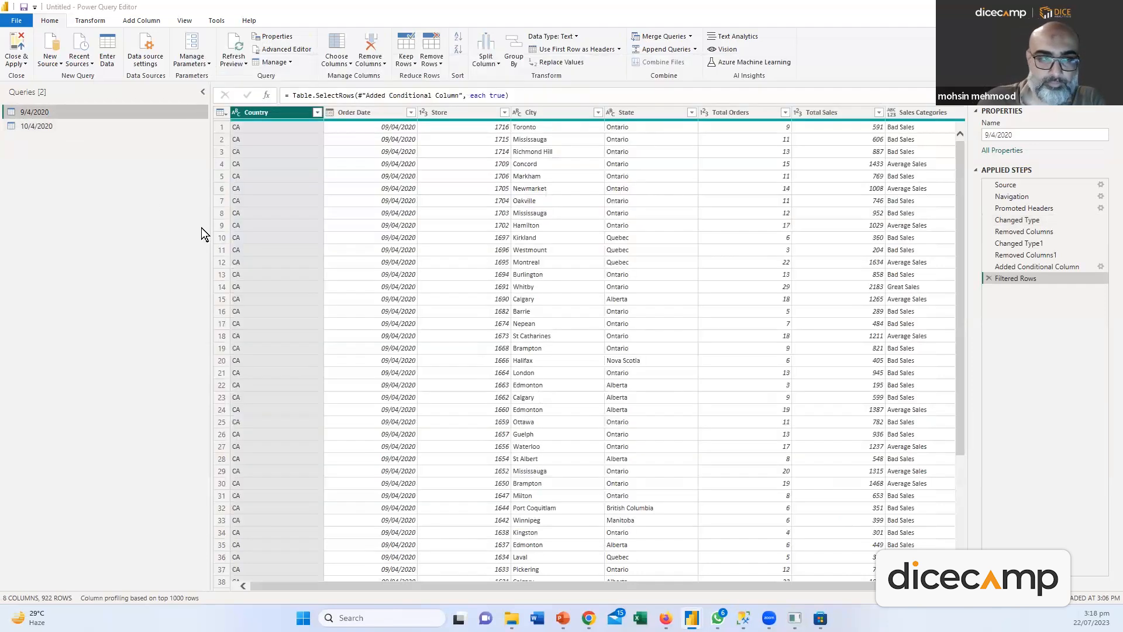
click(47, 126)
click(284, 49)
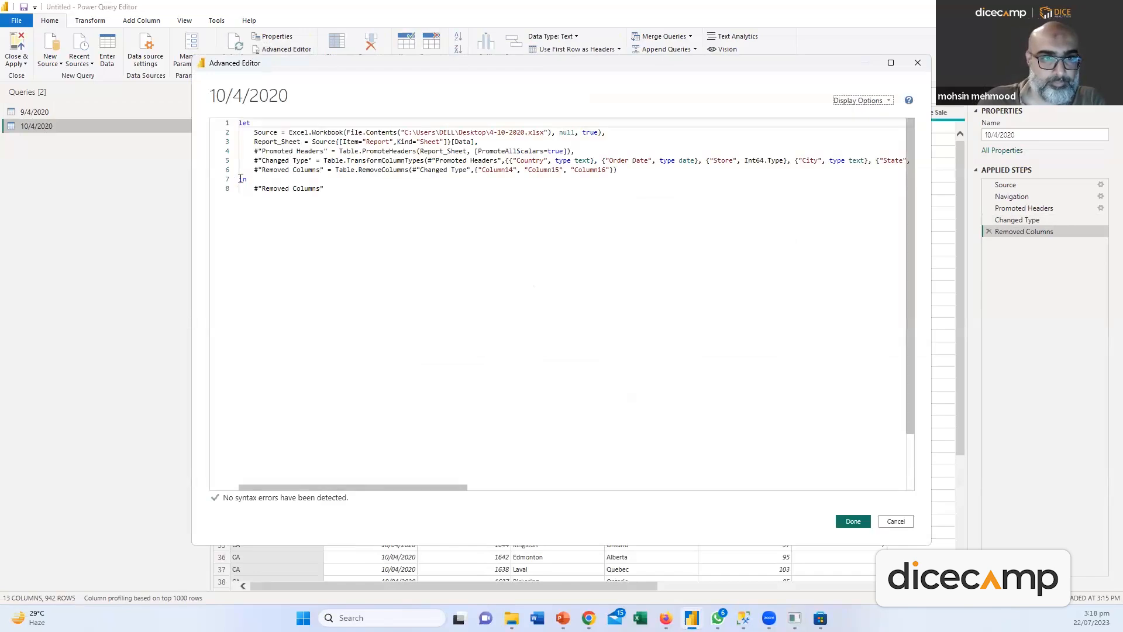
Replace the 10/4/2020 code's closing in and result lines with the pasted cleaning steps
drag(240, 178, 341, 205)
key(BackSpace)
key(BackSpace)
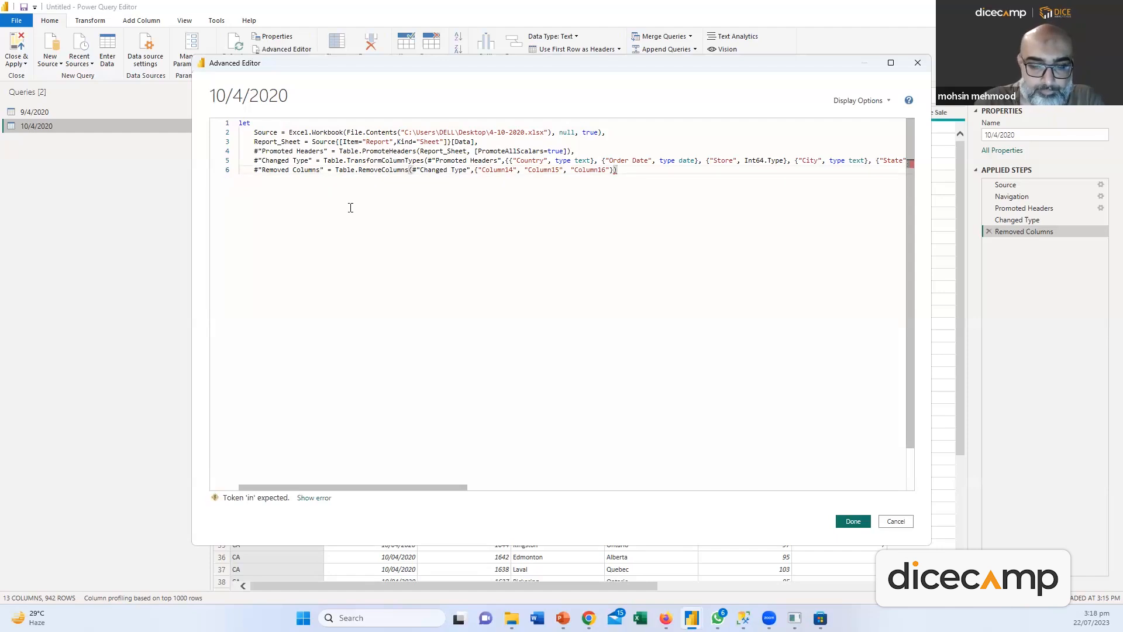
text(,)
key(Return)
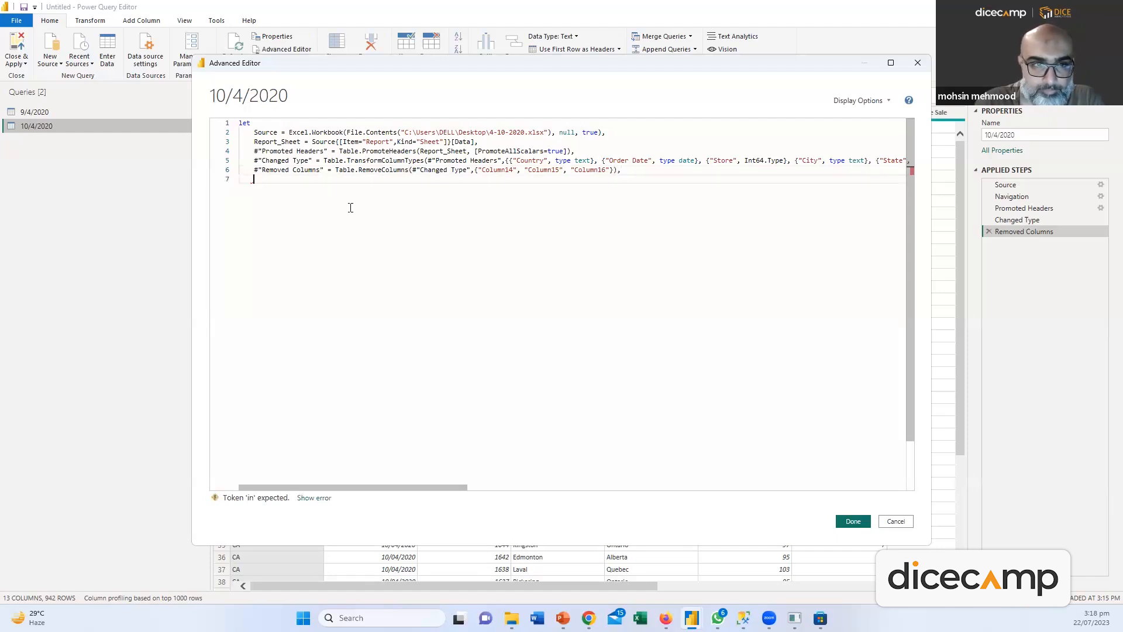
key(BackSpace)
key(BackSpace)
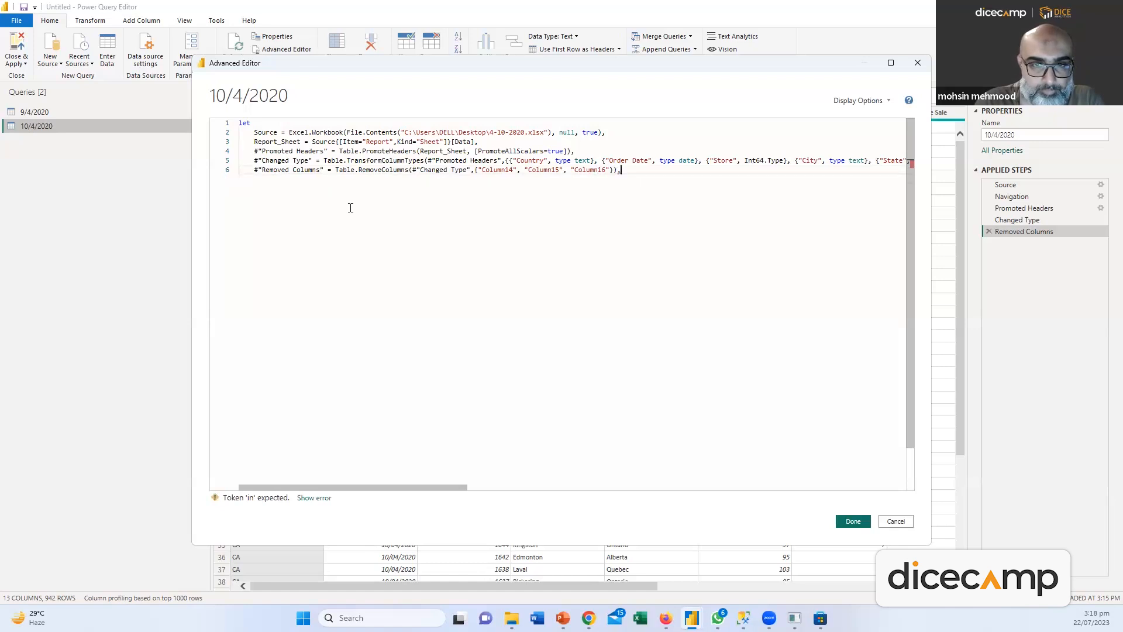
key(Return)
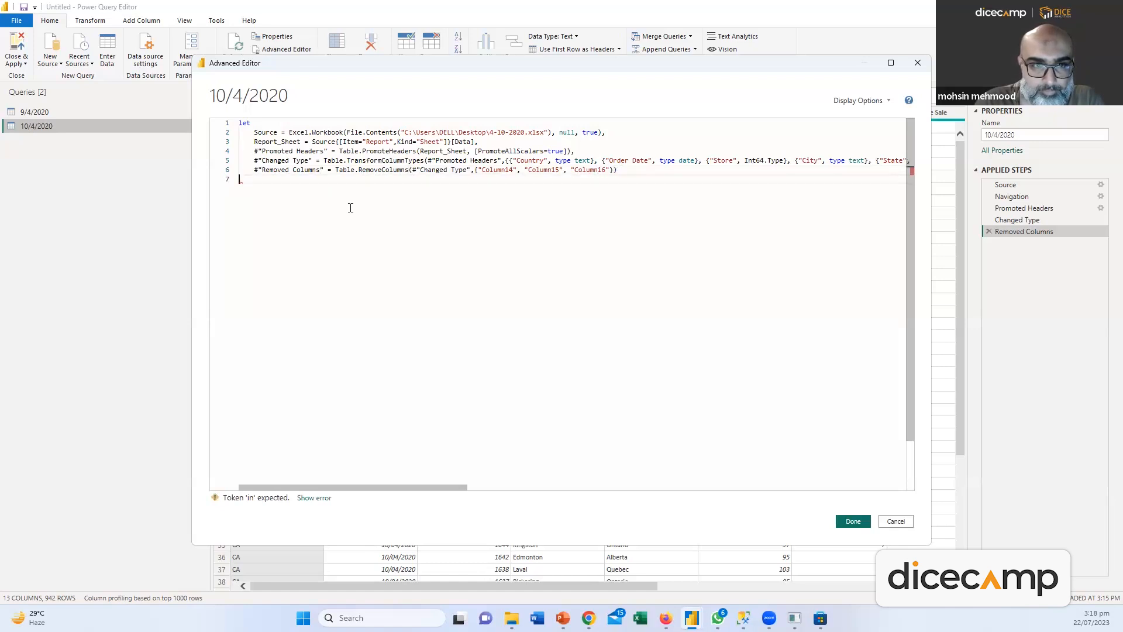
key(BackSpace)
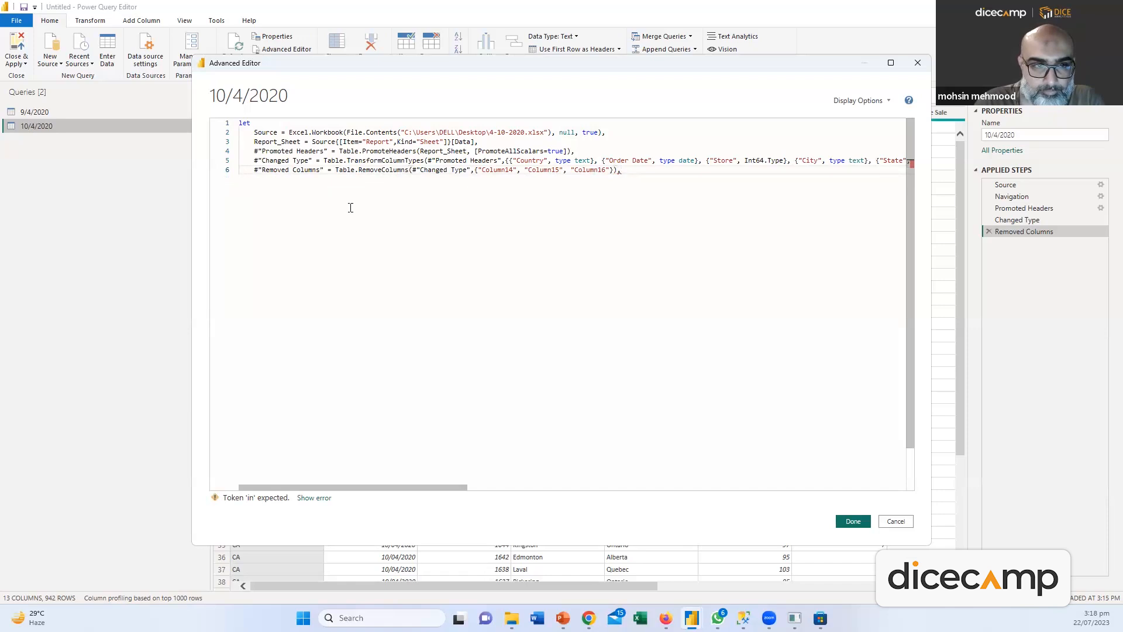
key(ctrl+v)
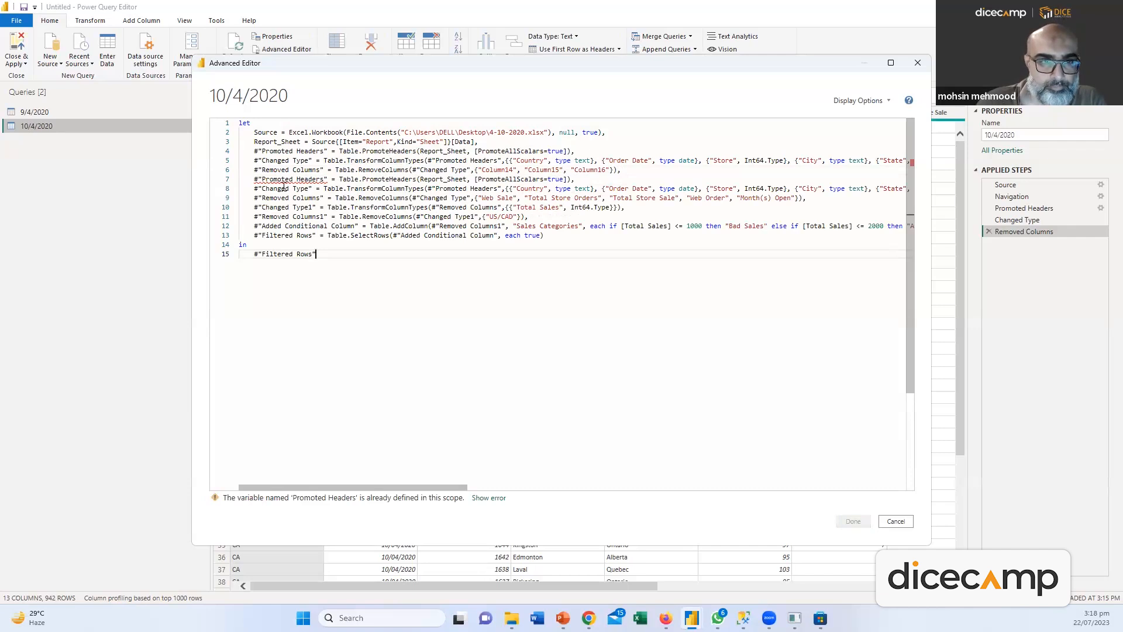
Point the steps at Removed Columns, delete the duplicate Promoted Headers line, then discard the edits
drag(263, 177, 322, 179)
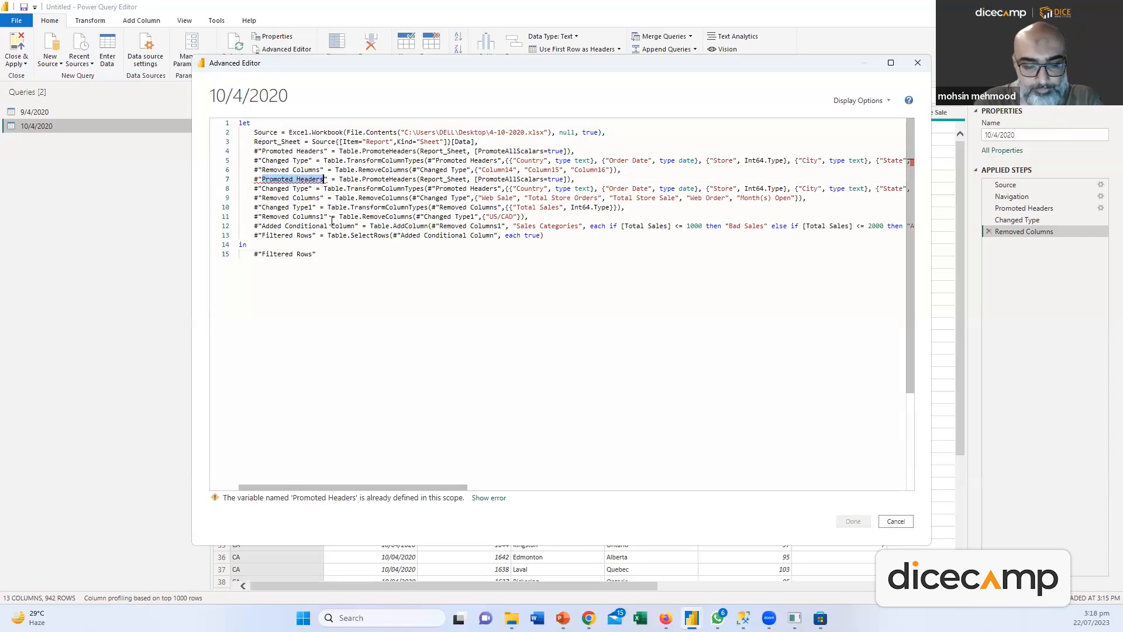
text(Removed )
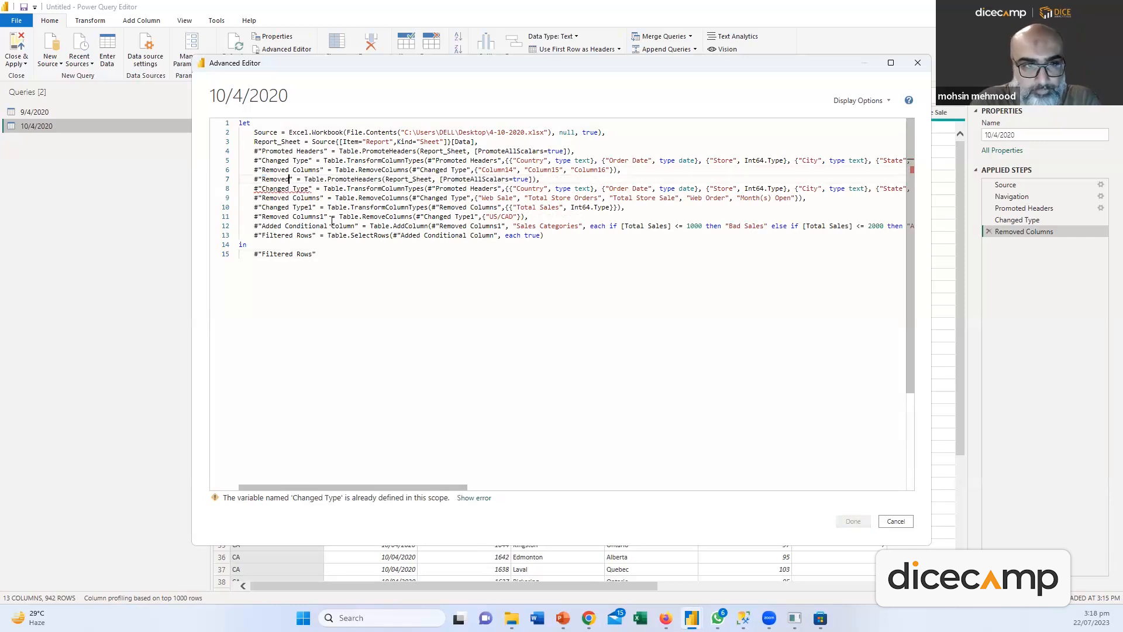
text(Columns)
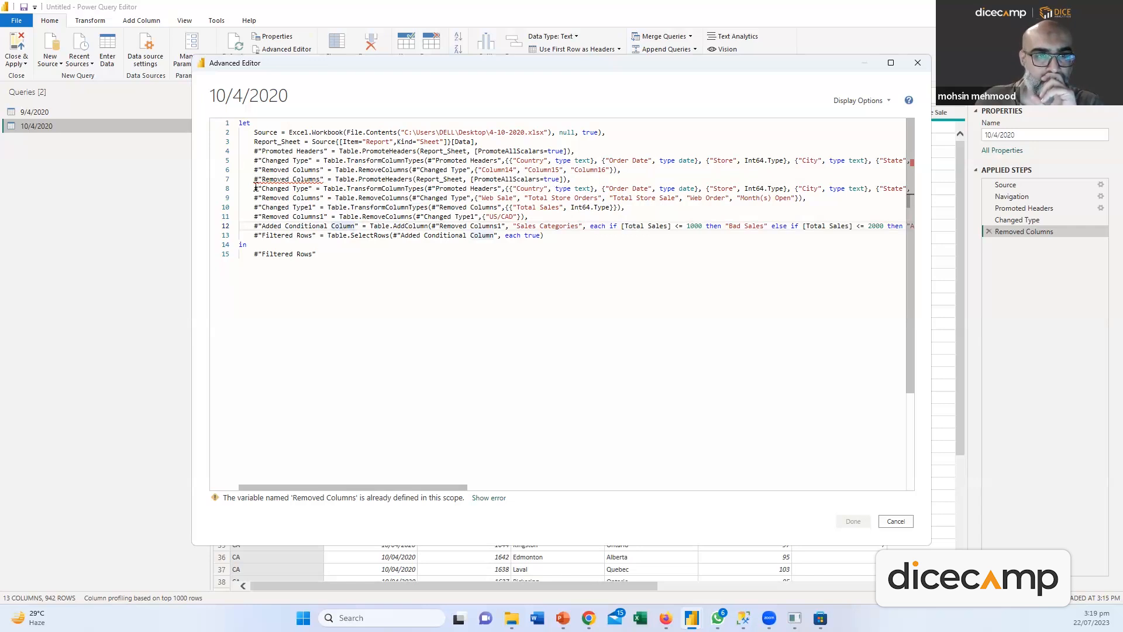
drag(253, 182, 589, 180)
key(BackSpace)
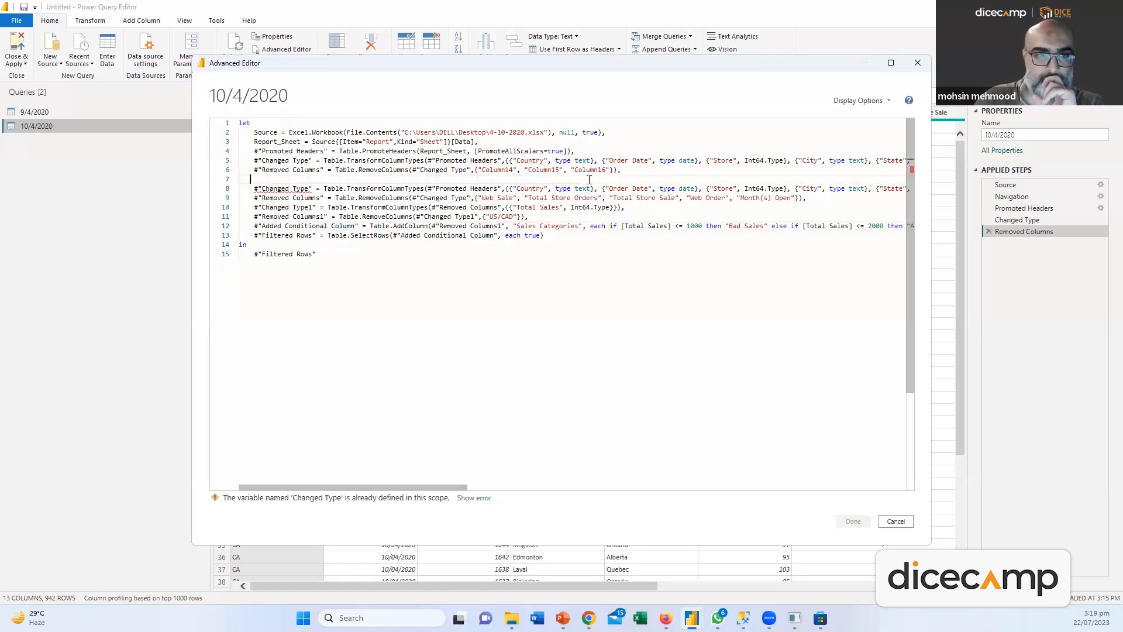
key(Delete)
key(BackSpace)
key(BackSpace)
key(BackSpace)
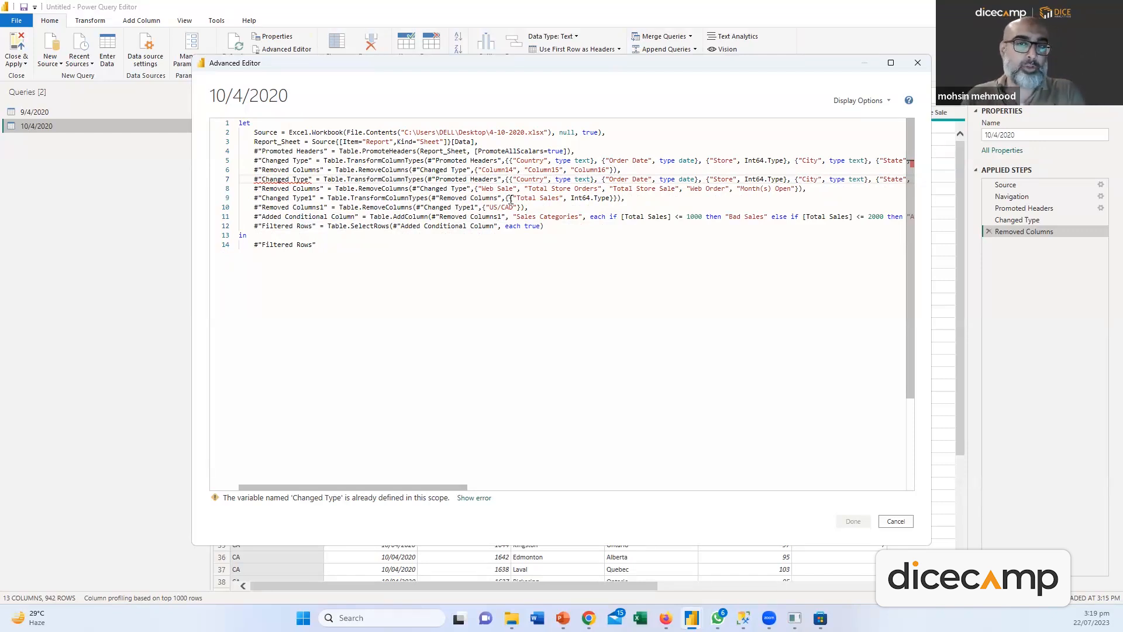
click(887, 523)
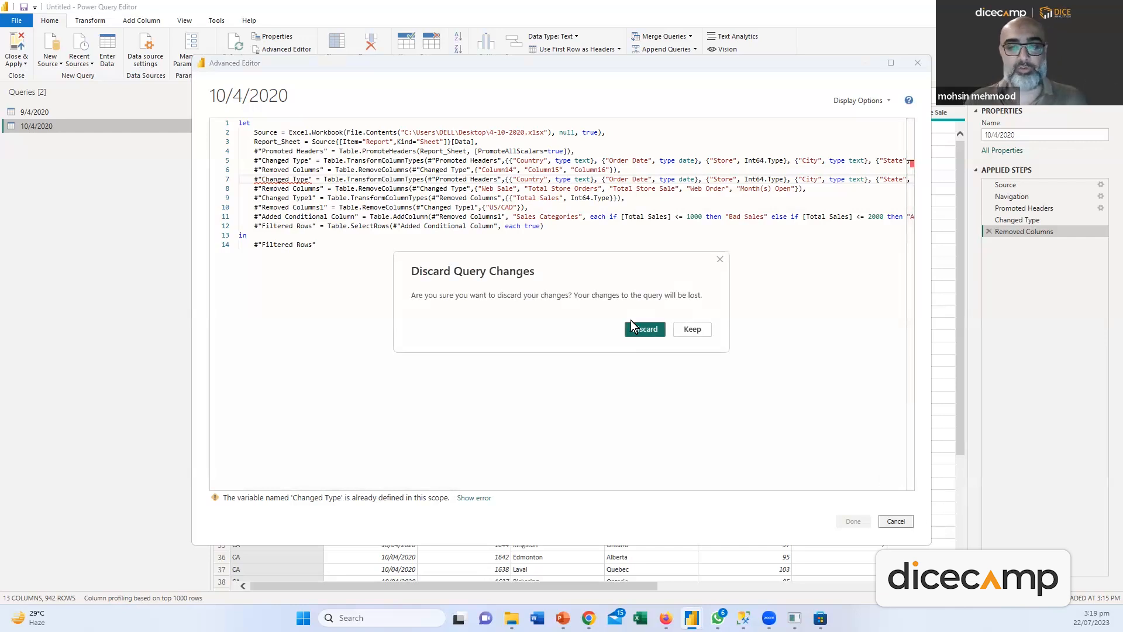
click(626, 331)
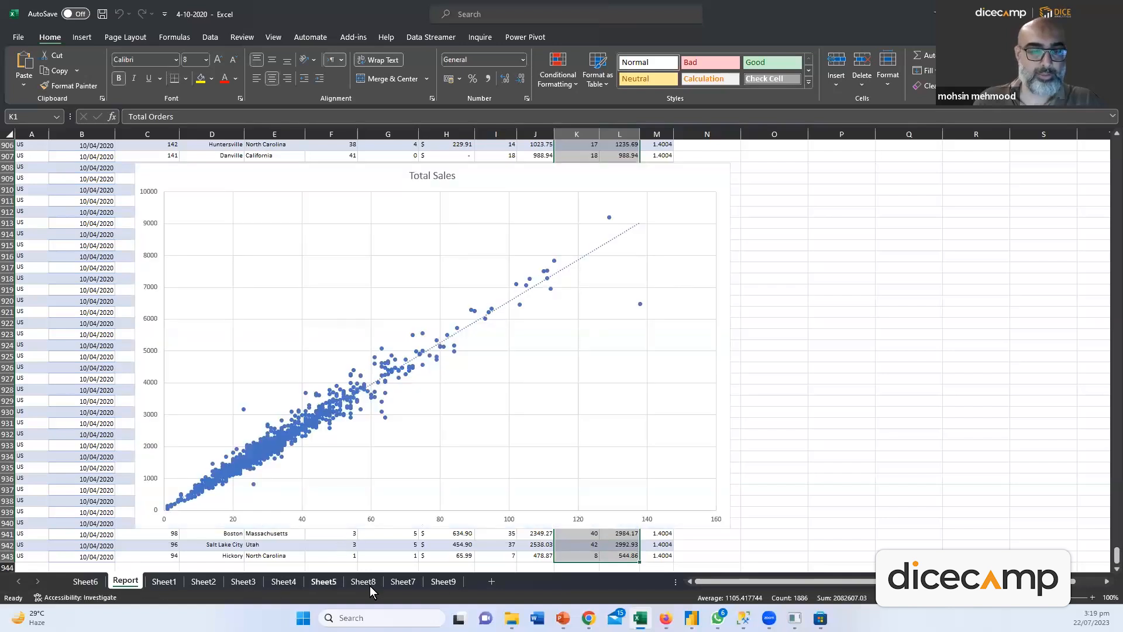
Delete the Total Sales scatter chart from the Report sheet
click(443, 581)
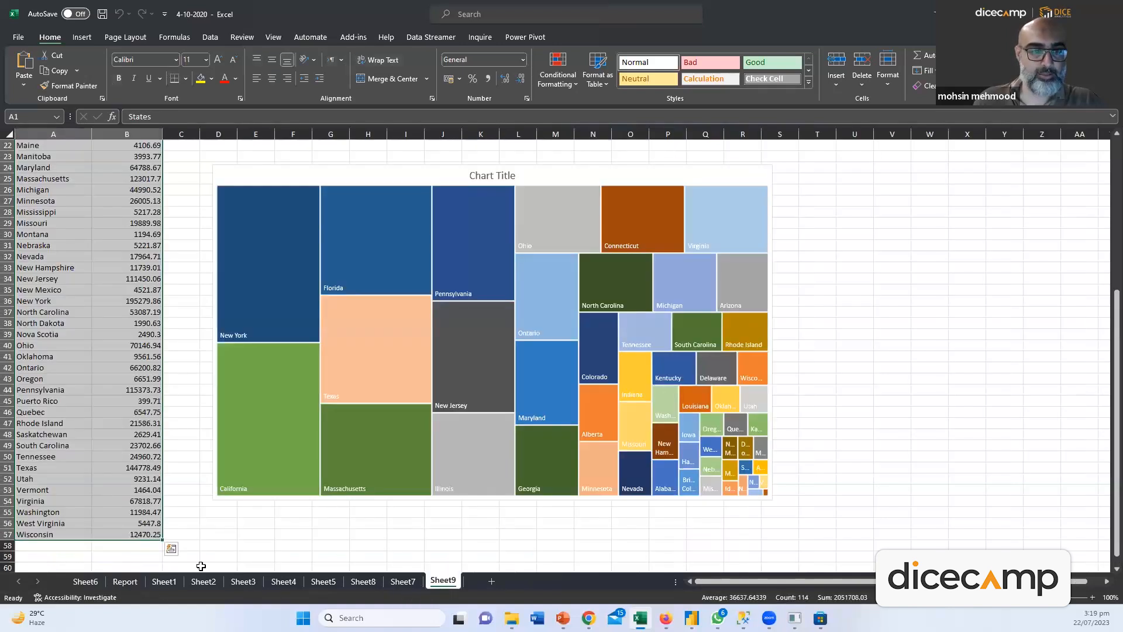
click(123, 582)
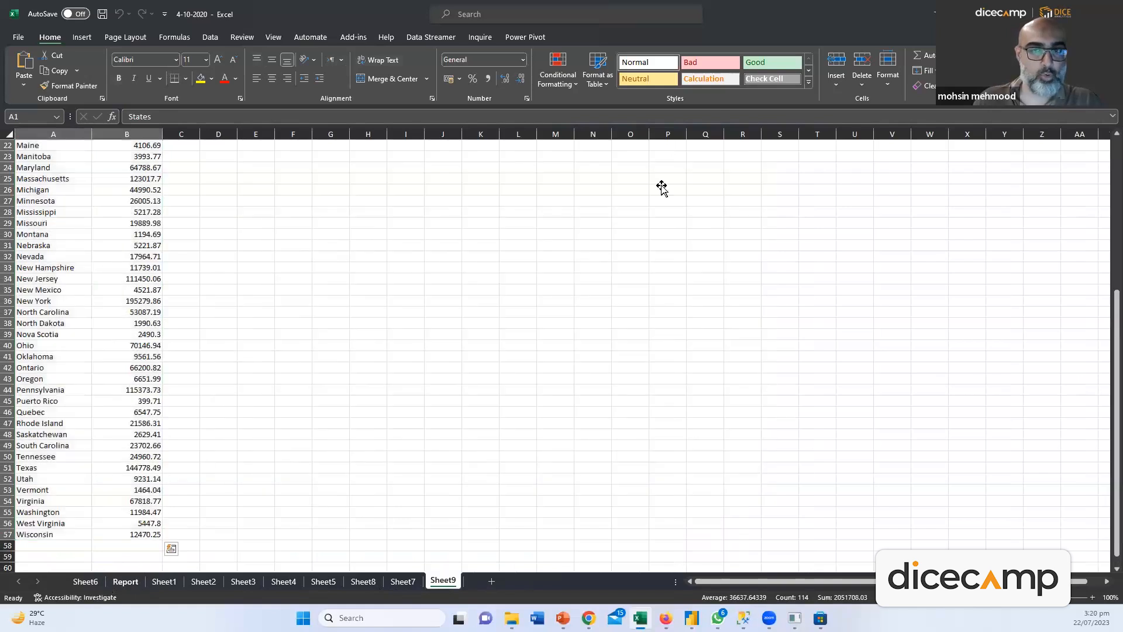
click(656, 186)
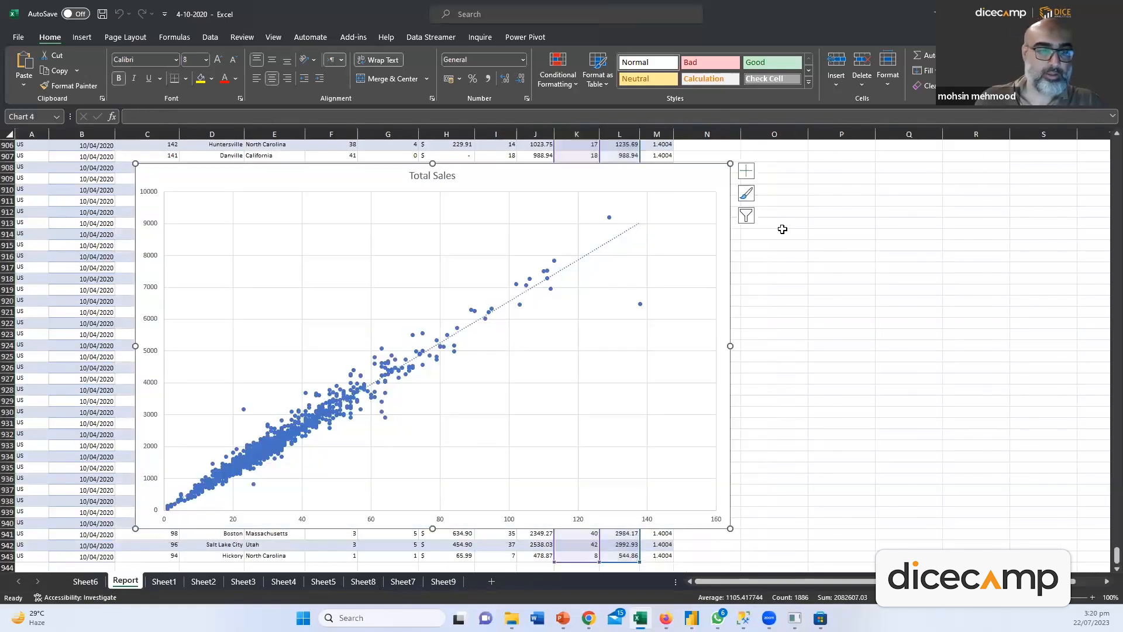
key(Delete)
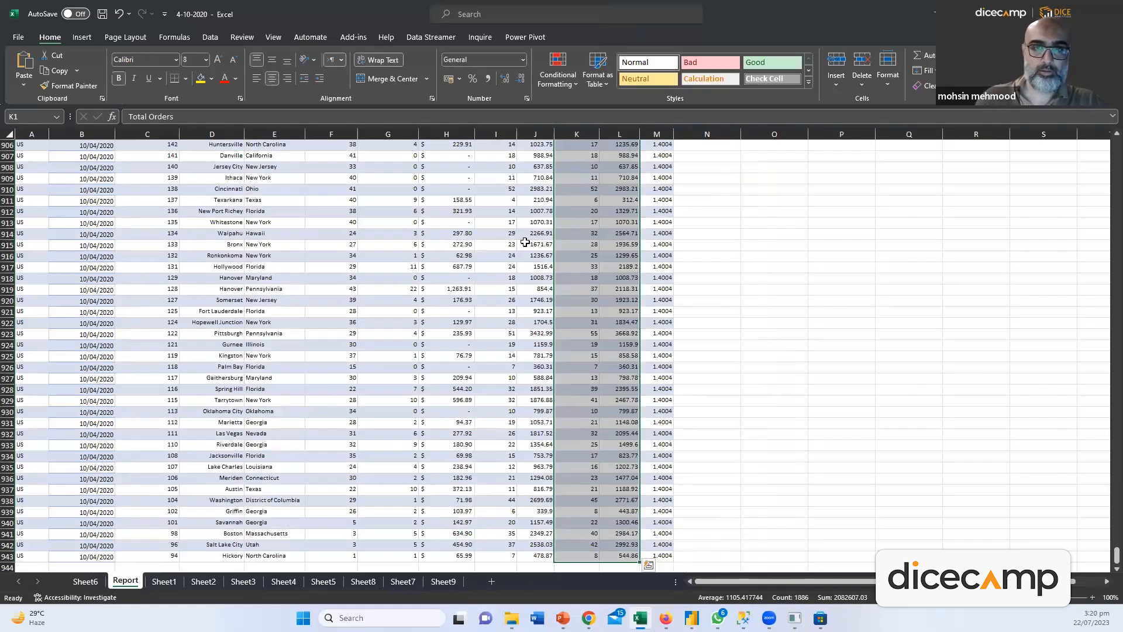
Clear the summary figures in columns O and P and save the workbook on closing
scroll(539, 245, up, 20)
click(608, 256)
key(ctrl+Up)
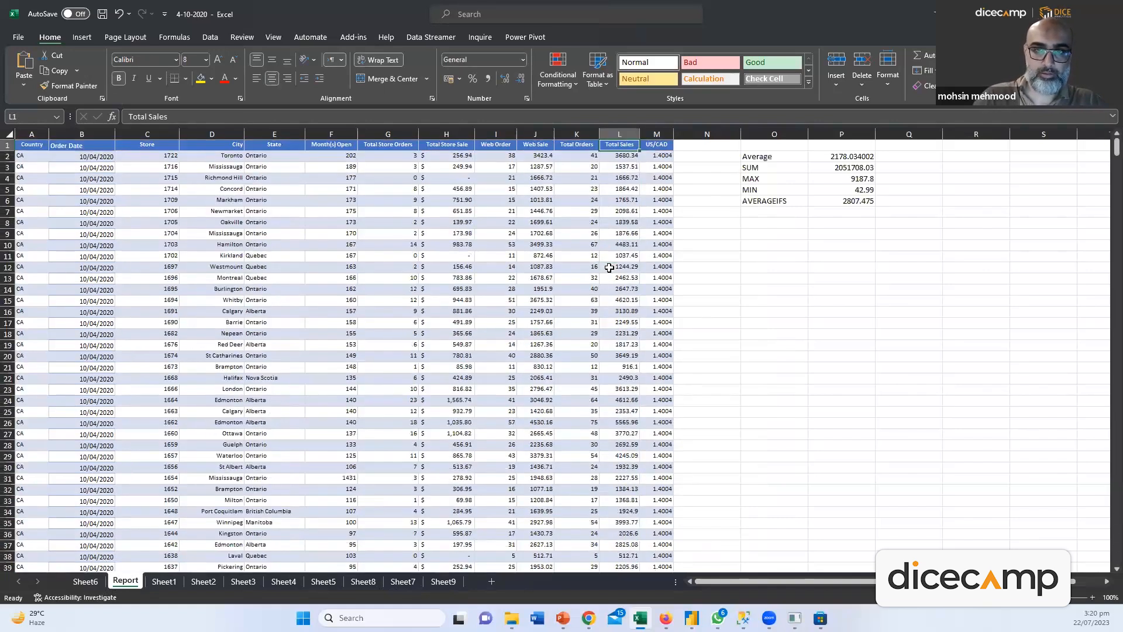
drag(771, 136, 862, 157)
right_click(854, 138)
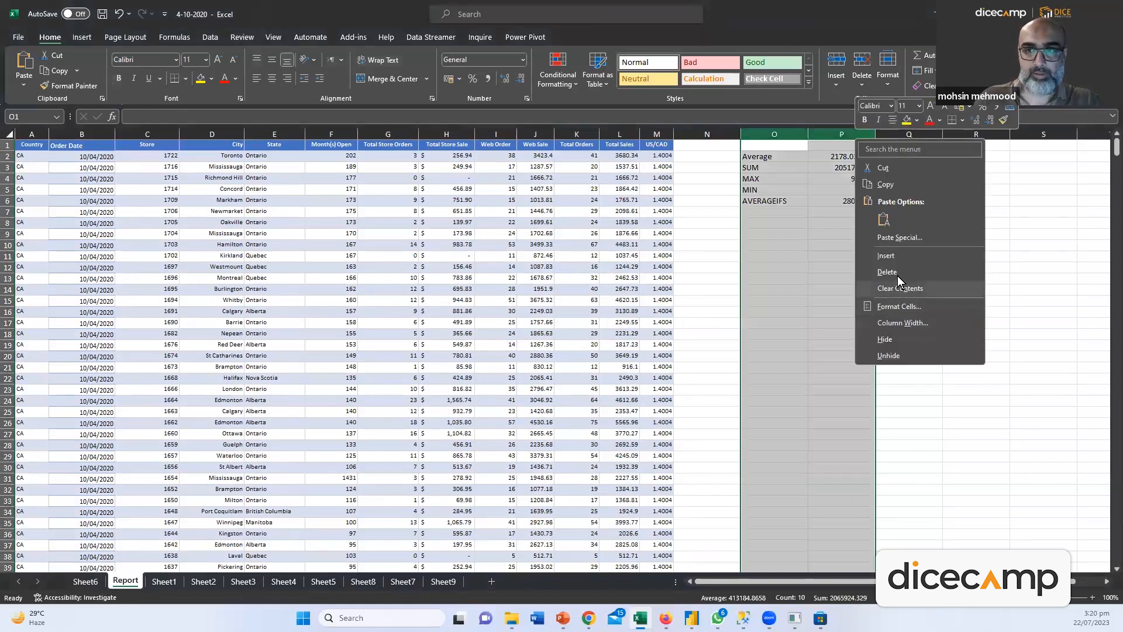
key(Escape)
key(Delete)
click(738, 245)
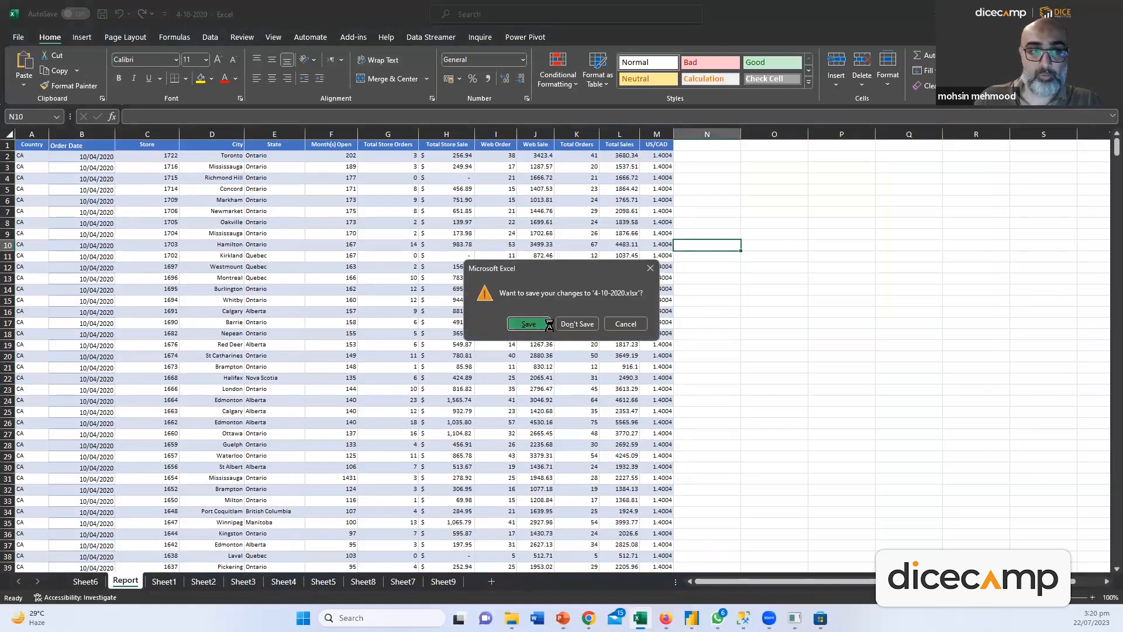
click(550, 325)
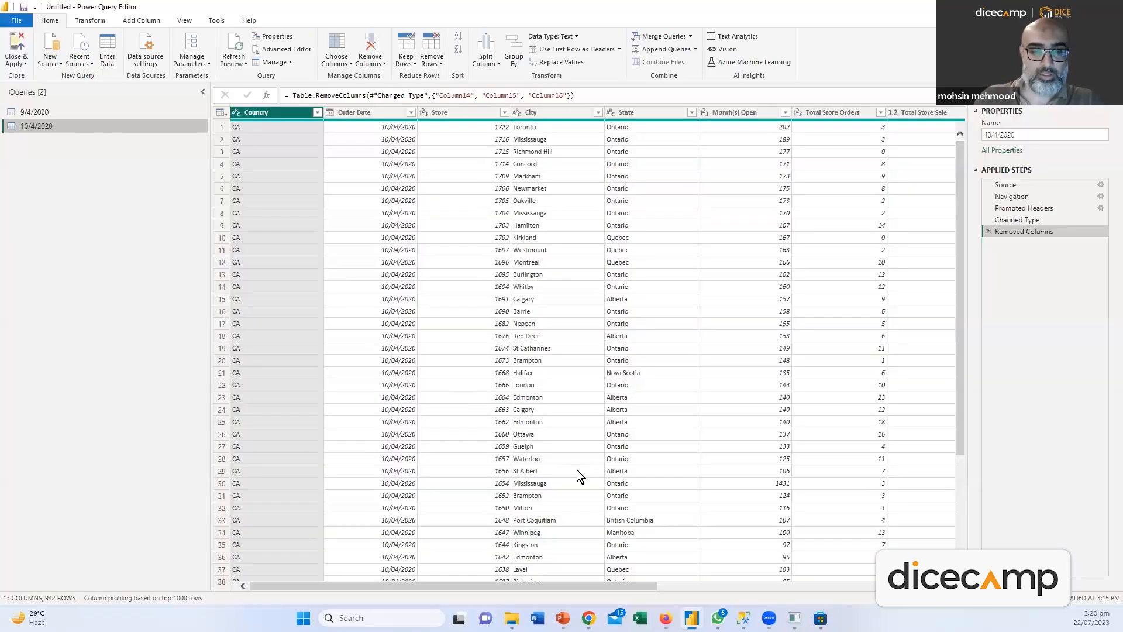
Refresh the preview, then delete the erroring 10/4/2020 query
click(233, 61)
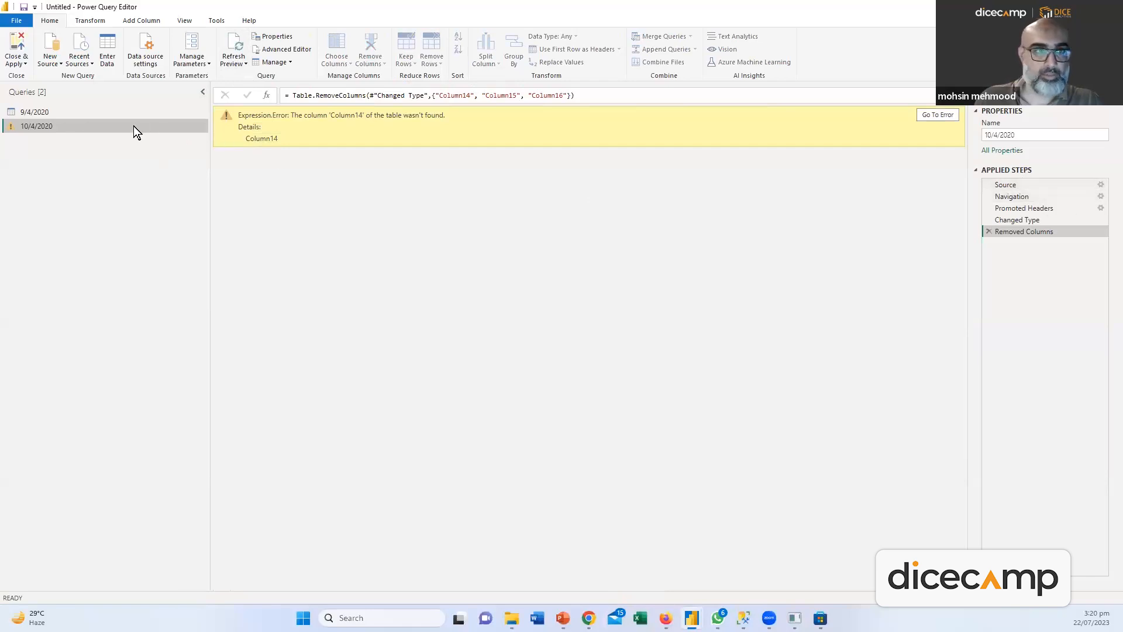
right_click(68, 124)
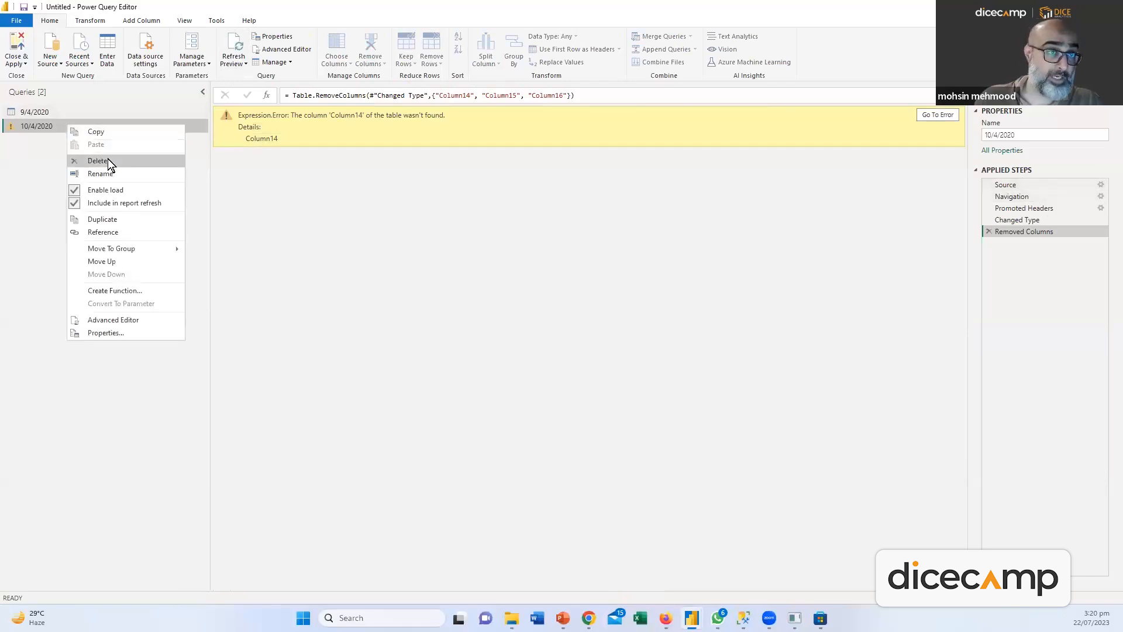
click(108, 161)
click(615, 329)
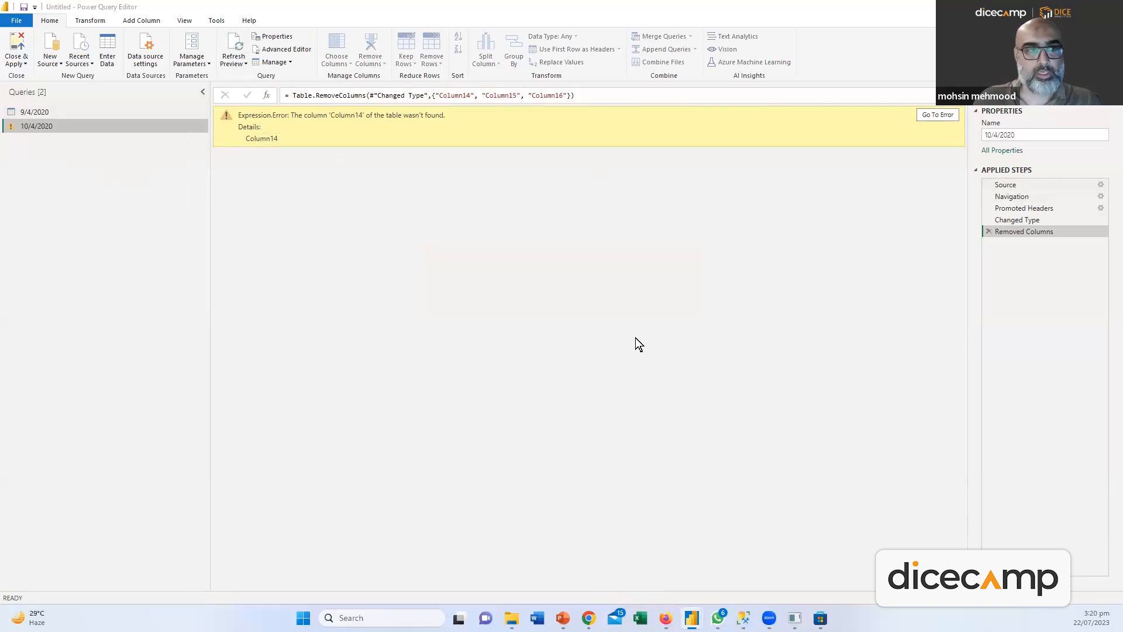
Load the Report sheet of 4-10-2020.xlsx as a new query and rename it 10/4/2020
click(46, 63)
click(72, 95)
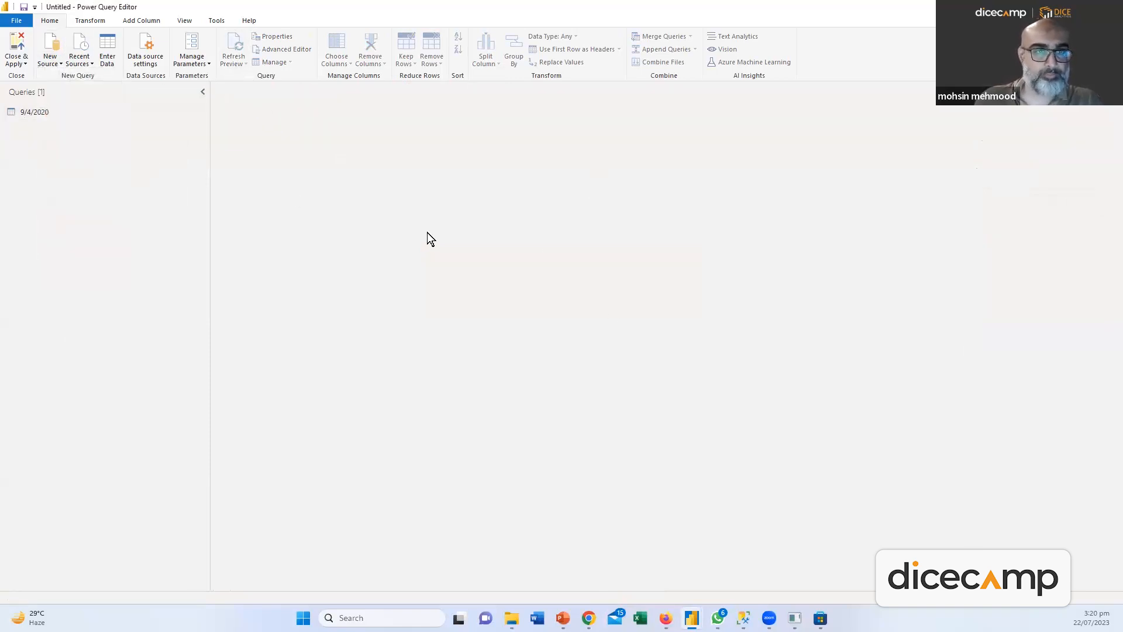
double_click(195, 203)
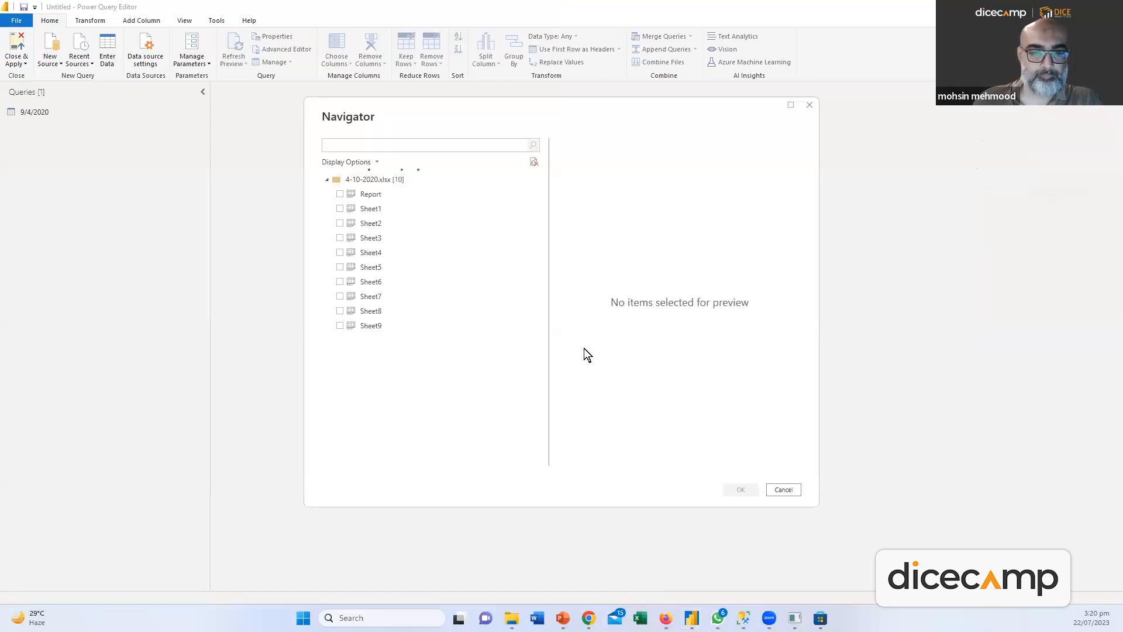
click(340, 195)
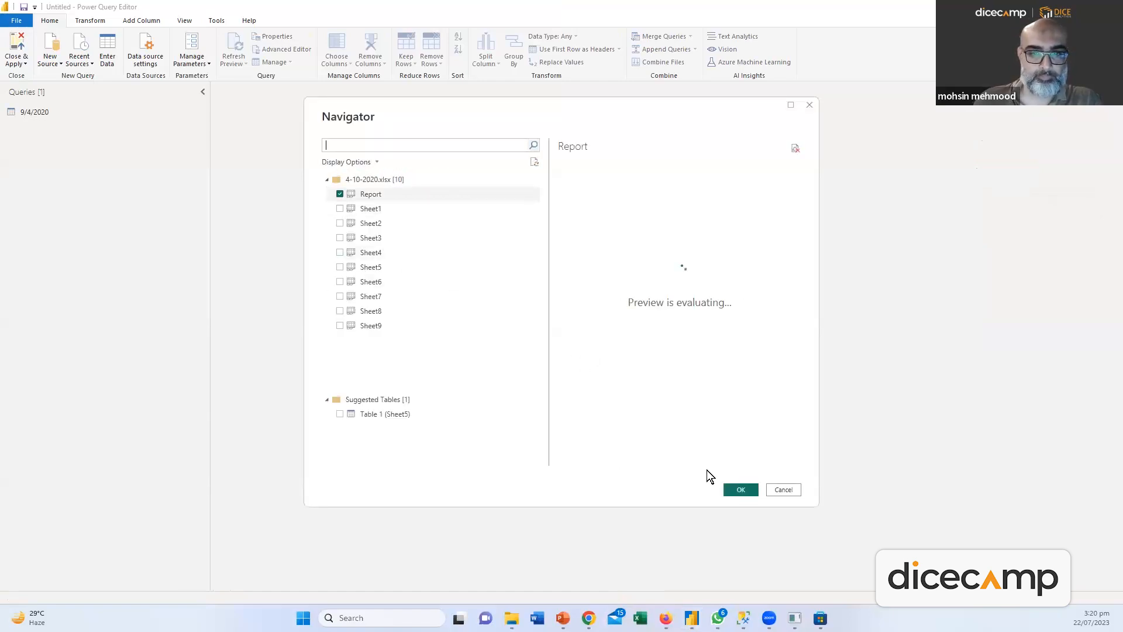
click(741, 490)
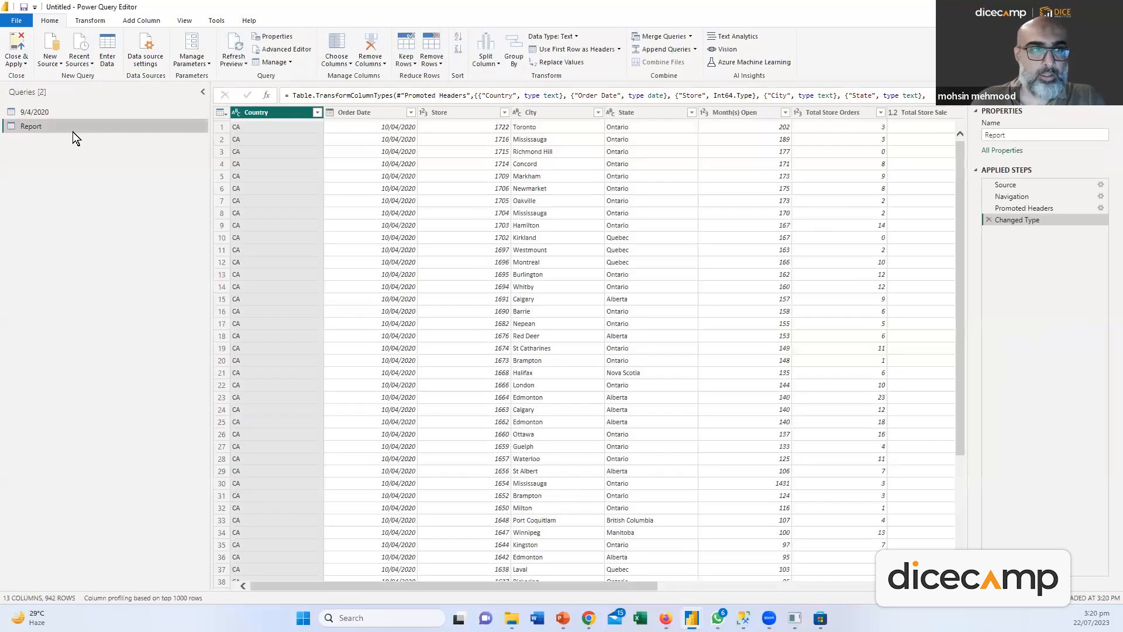
double_click(33, 126)
text(10/4/2020)
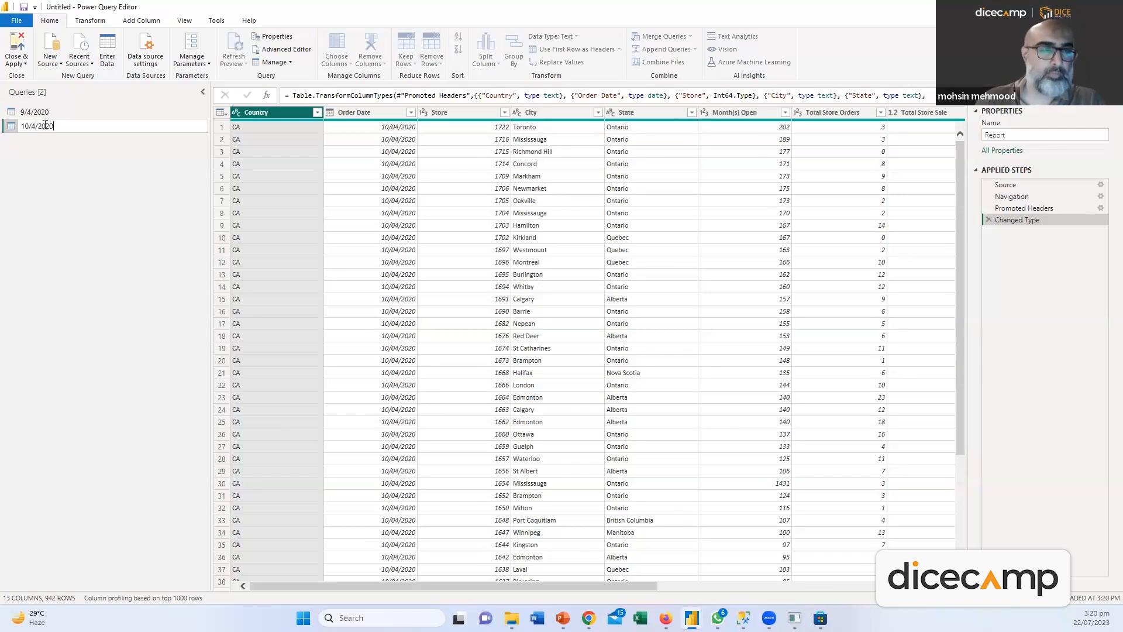
Confirm the 10/4/2020 name and copy the 9/4/2020 query's code from Changed Type to the end
key(Return)
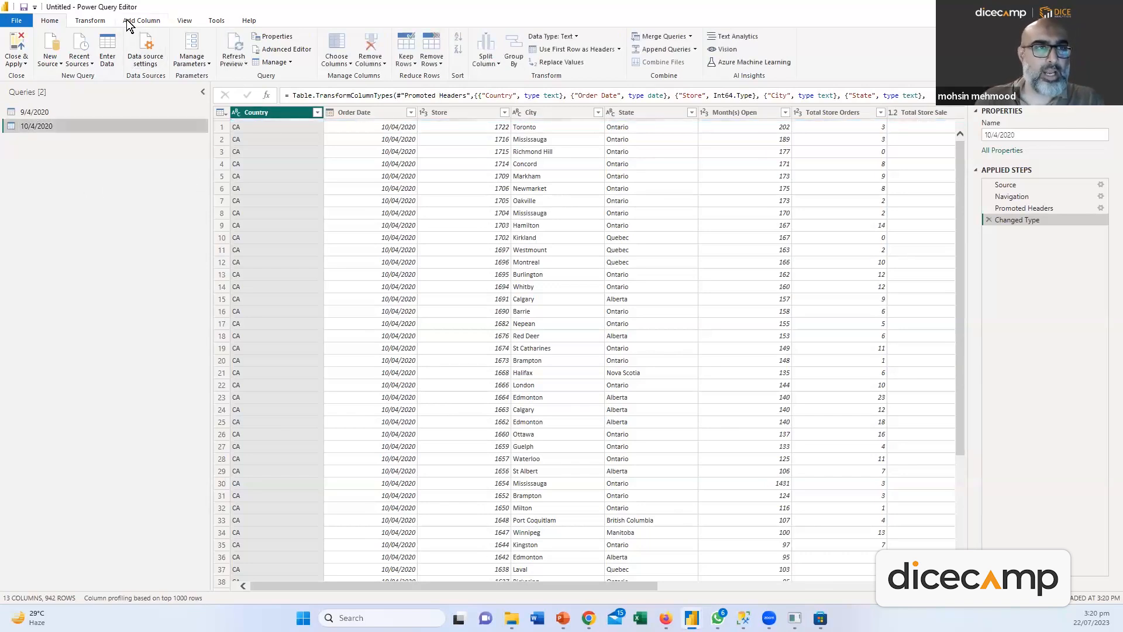
click(127, 21)
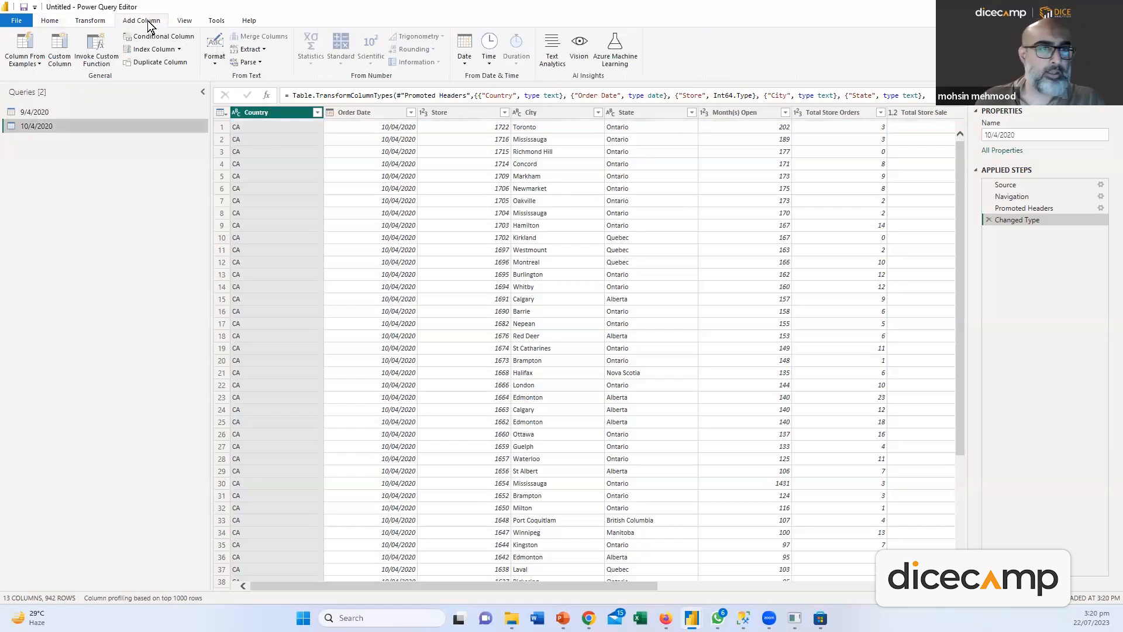
click(40, 111)
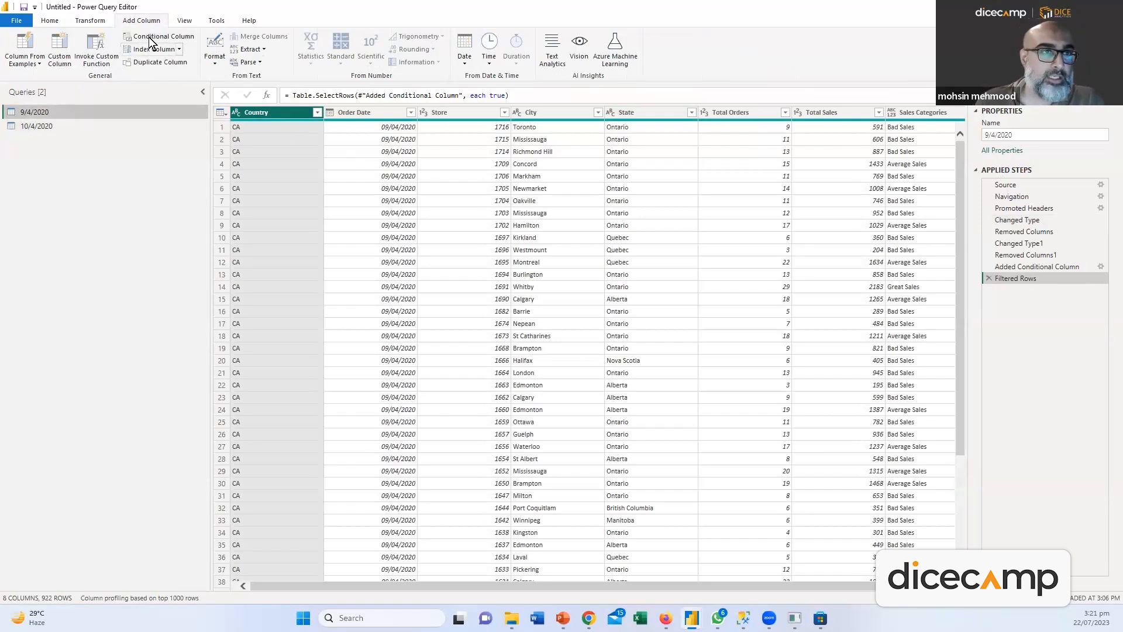
click(52, 20)
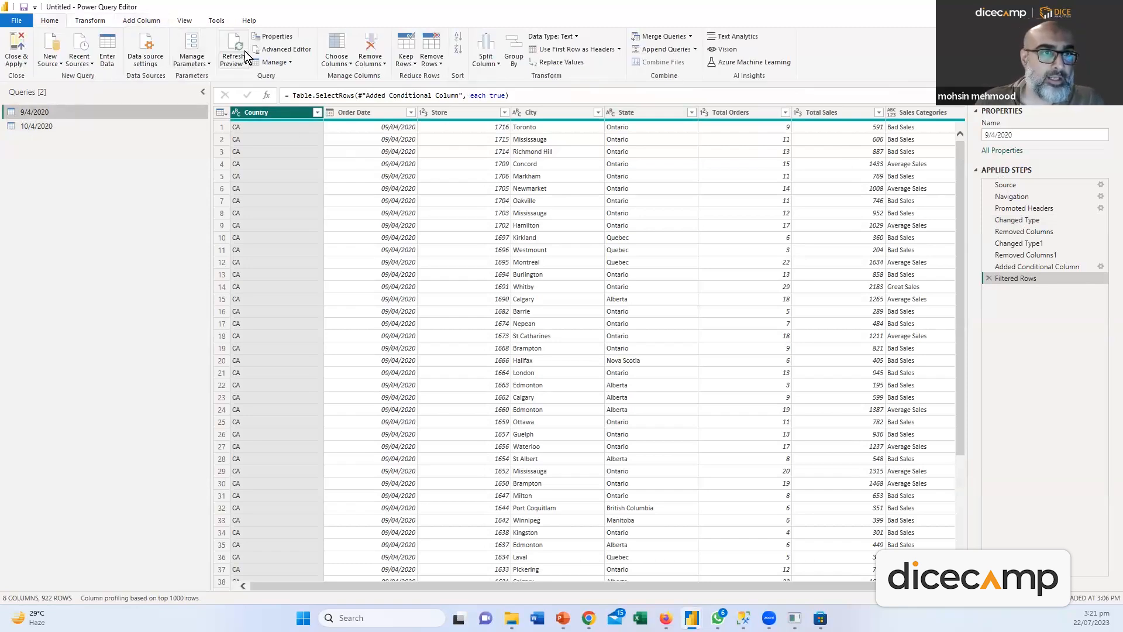
click(284, 49)
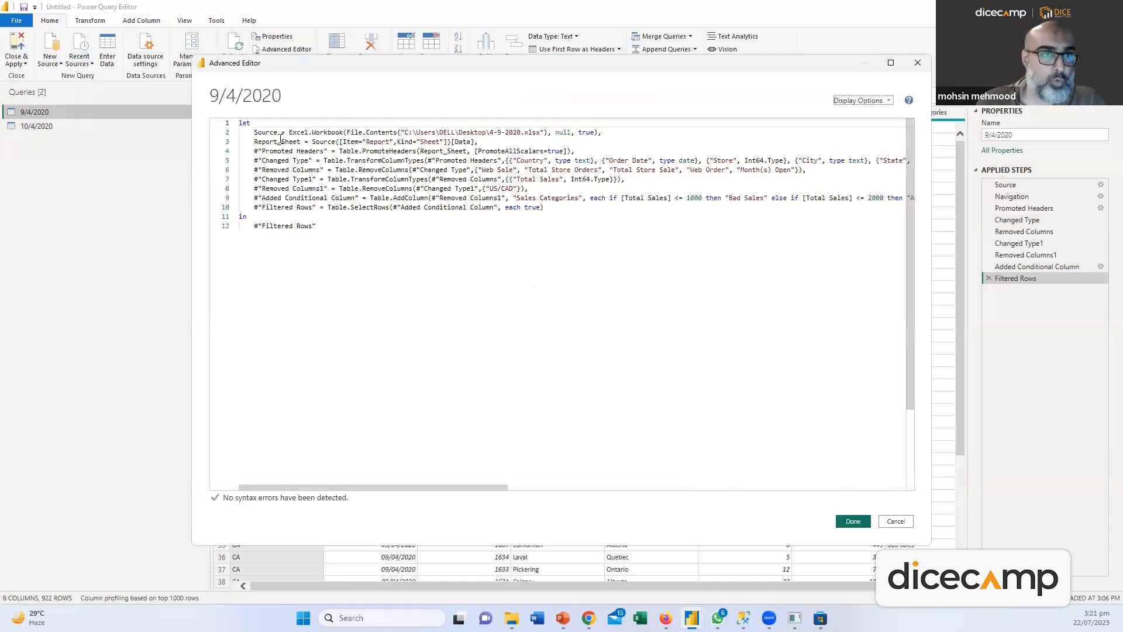
click(366, 177)
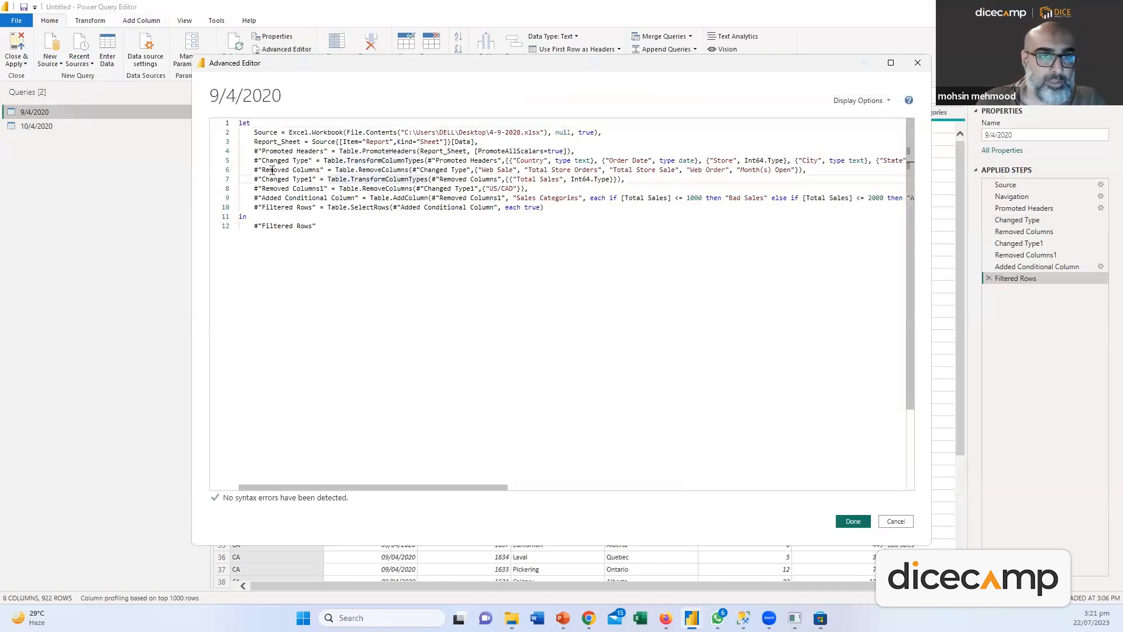
drag(254, 162, 491, 235)
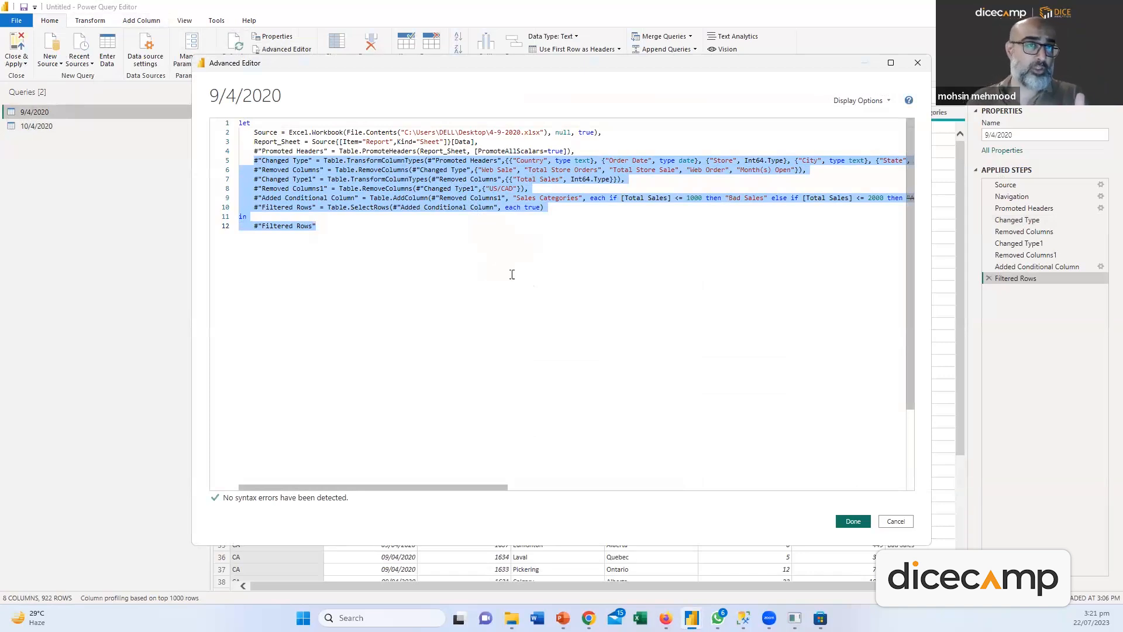
click(853, 520)
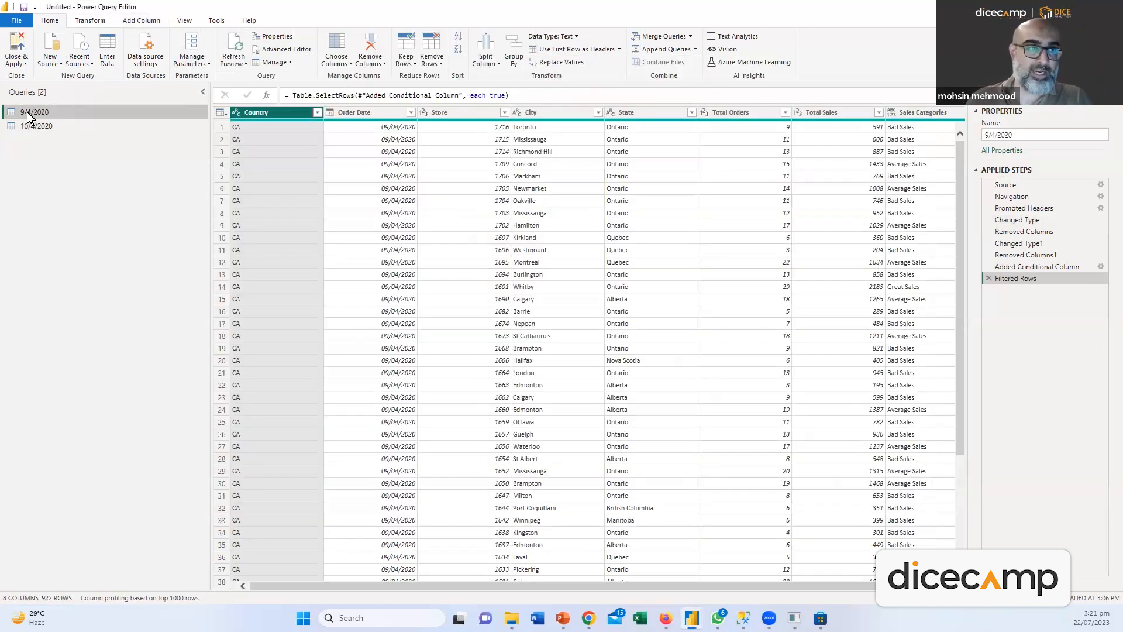
In the 10/4/2020 query's code, add a comma after Changed Type and paste the copied steps
click(37, 126)
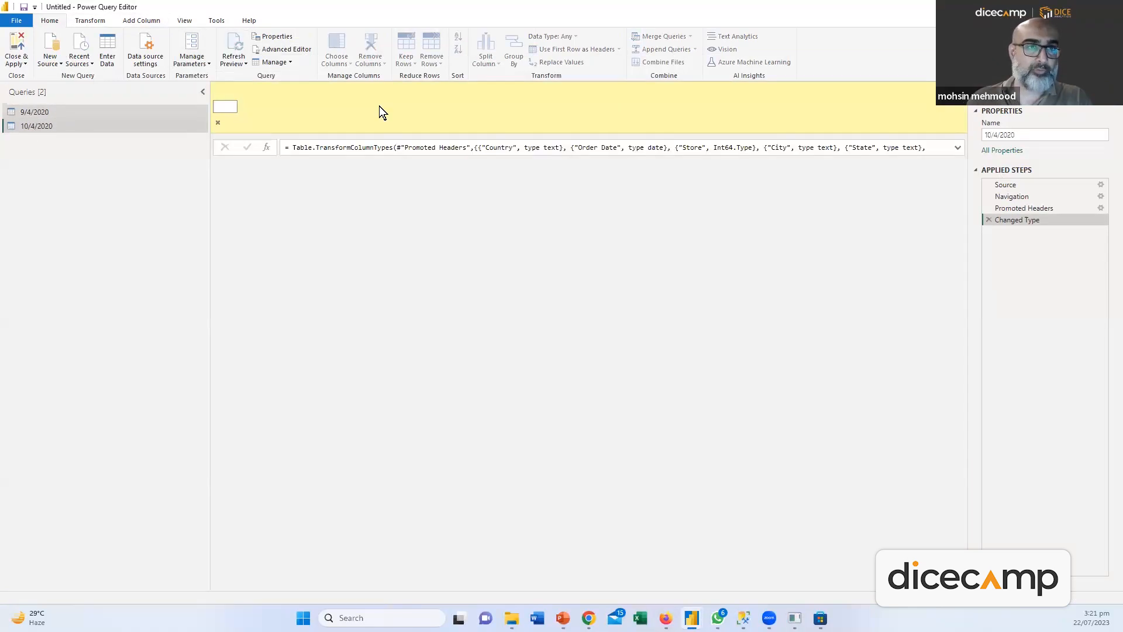
click(275, 51)
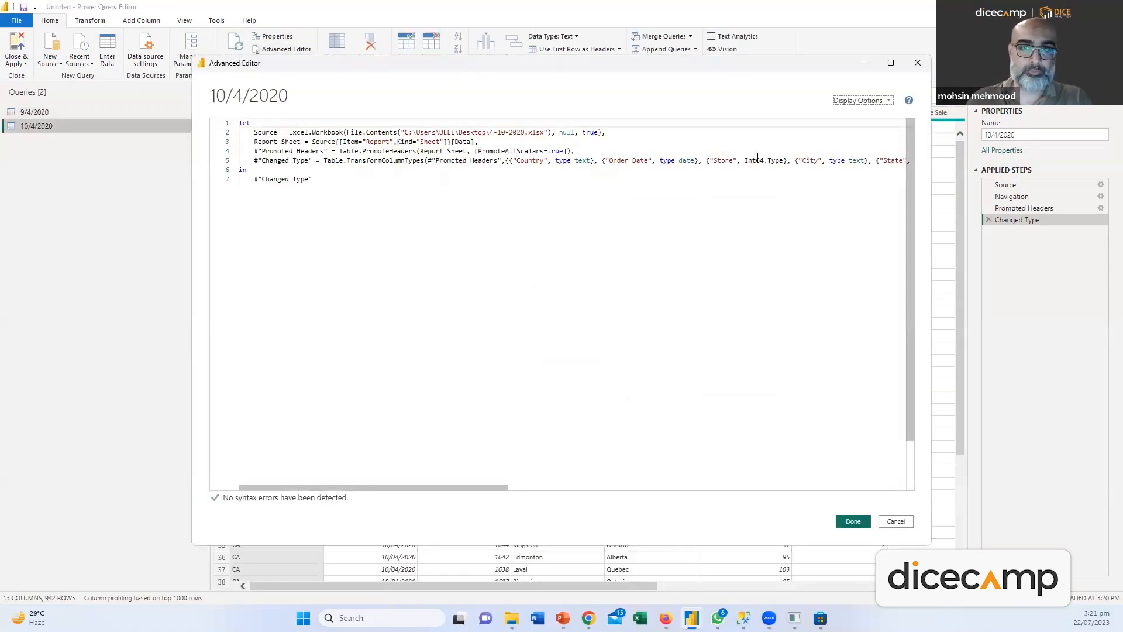
key(Right)
key(Right)
key(Right)
key(Right)
key(Right)
key(Right)
key(Right)
key(Right)
key(Right)
key(Right)
key(Right)
key(Right)
key(Right)
key(Right)
key(Right)
key(Right)
key(Right)
key(Right)
key(Right)
key(Right)
key(Right)
key(Right)
key(Right)
key(Right)
key(Right)
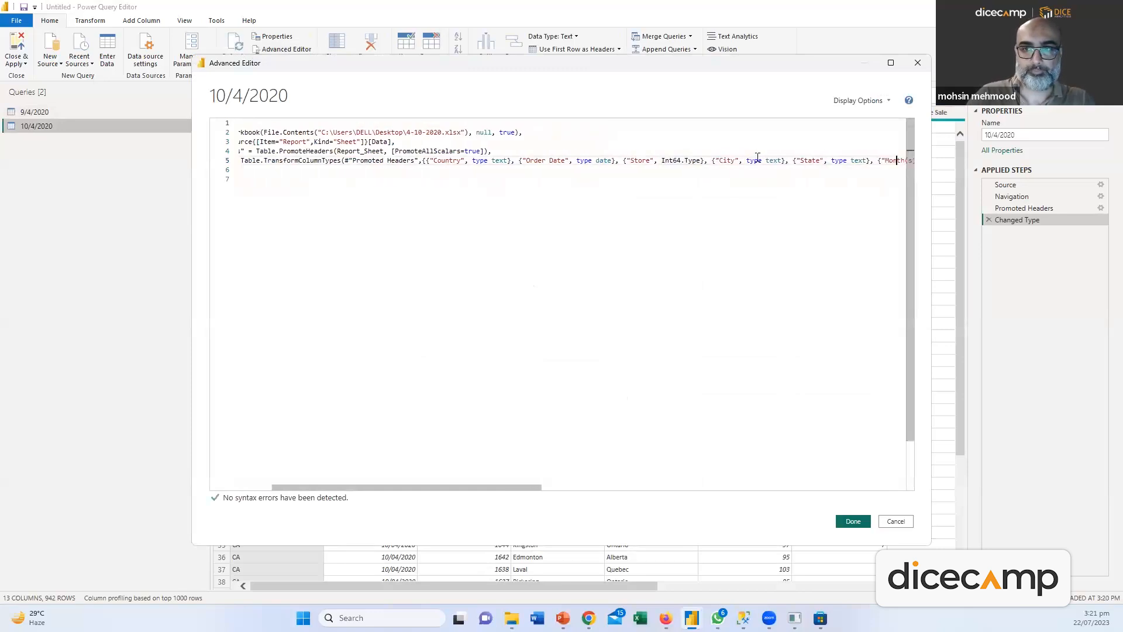
key(Right)
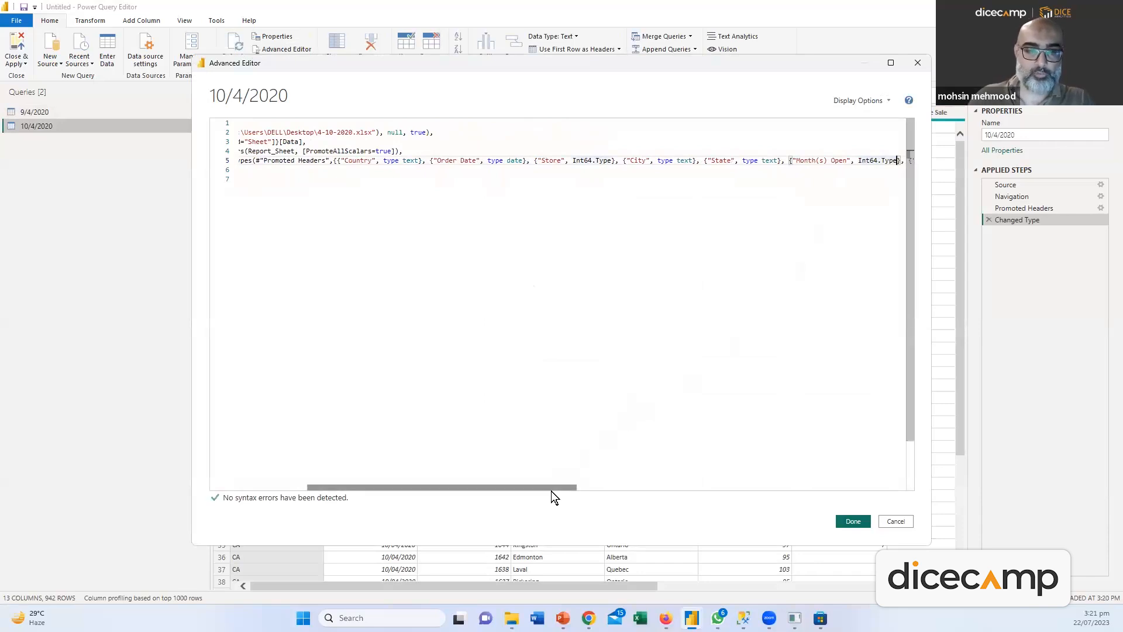
drag(570, 486, 745, 489)
drag(866, 503, 911, 507)
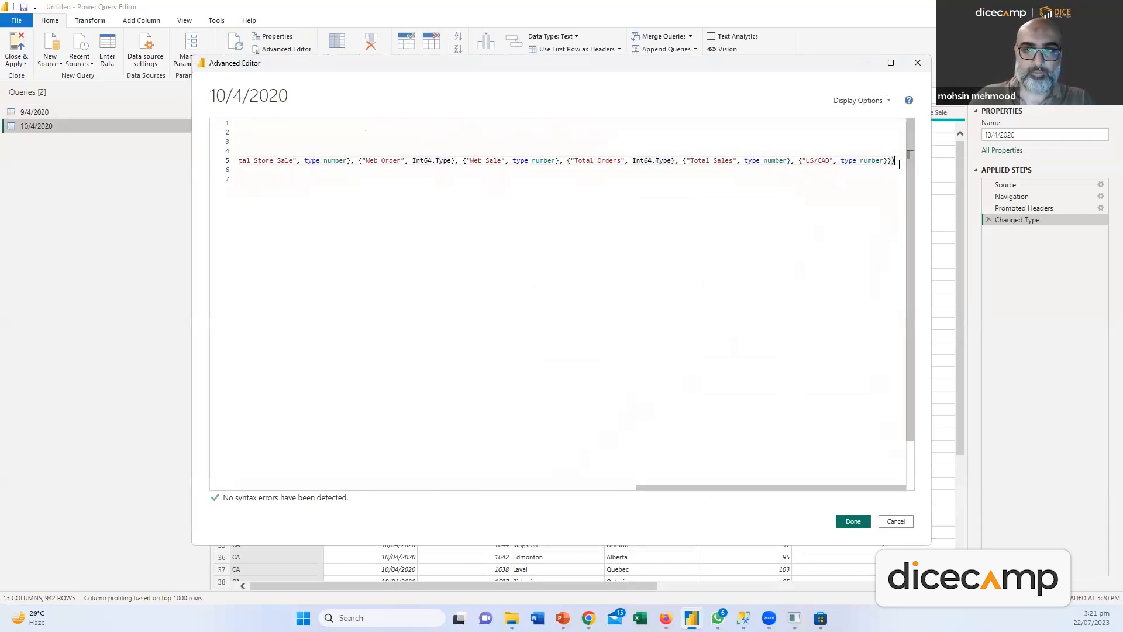
text(,)
key(Return)
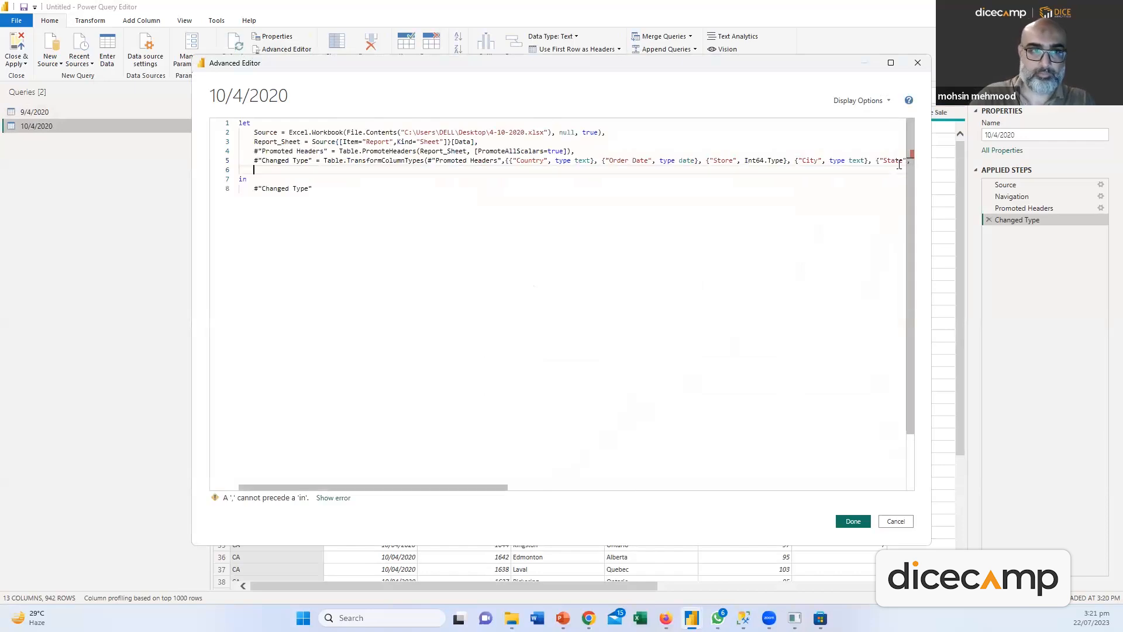
key(ctrl+v)
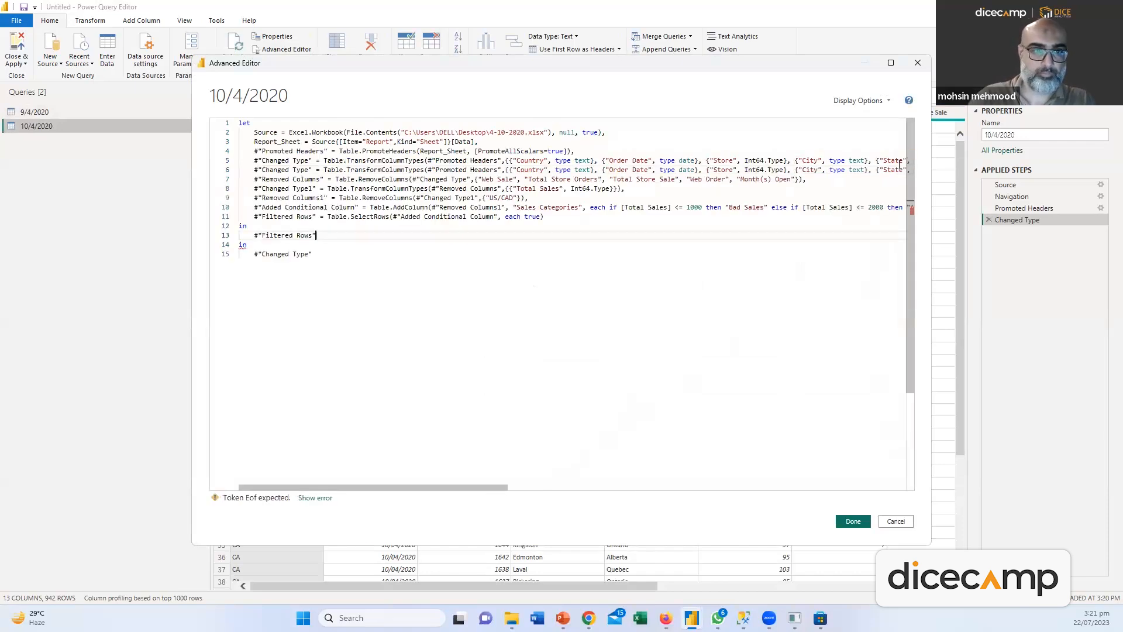
Remove the duplicate Changed Type line and the old in clause so the code is error-free
drag(330, 251, 207, 240)
key(Delete)
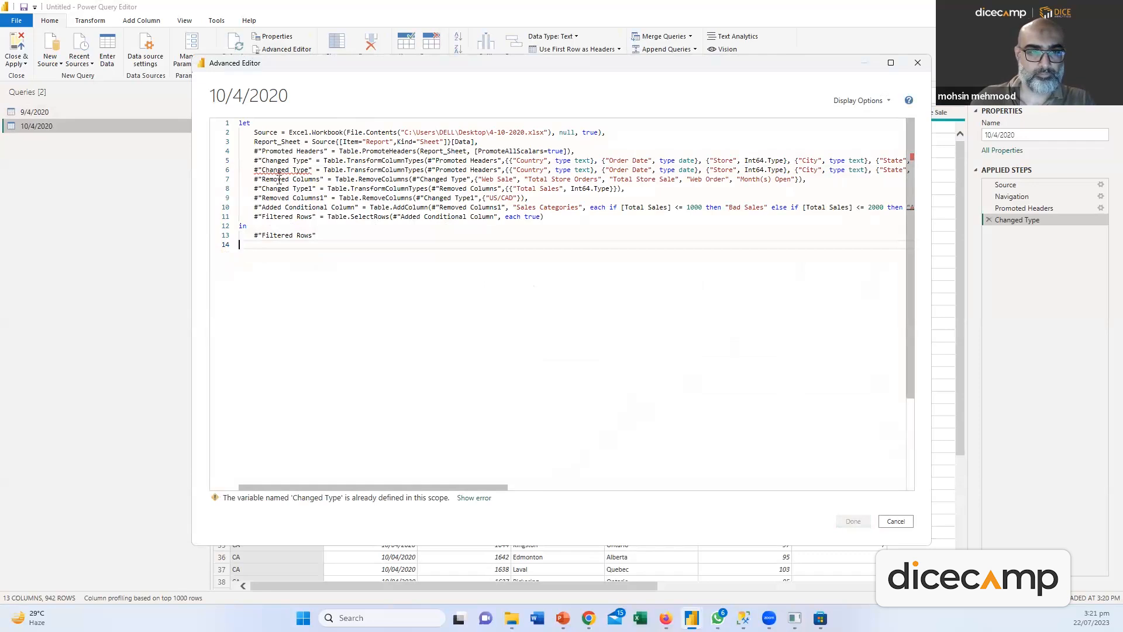
key(ctrl+z)
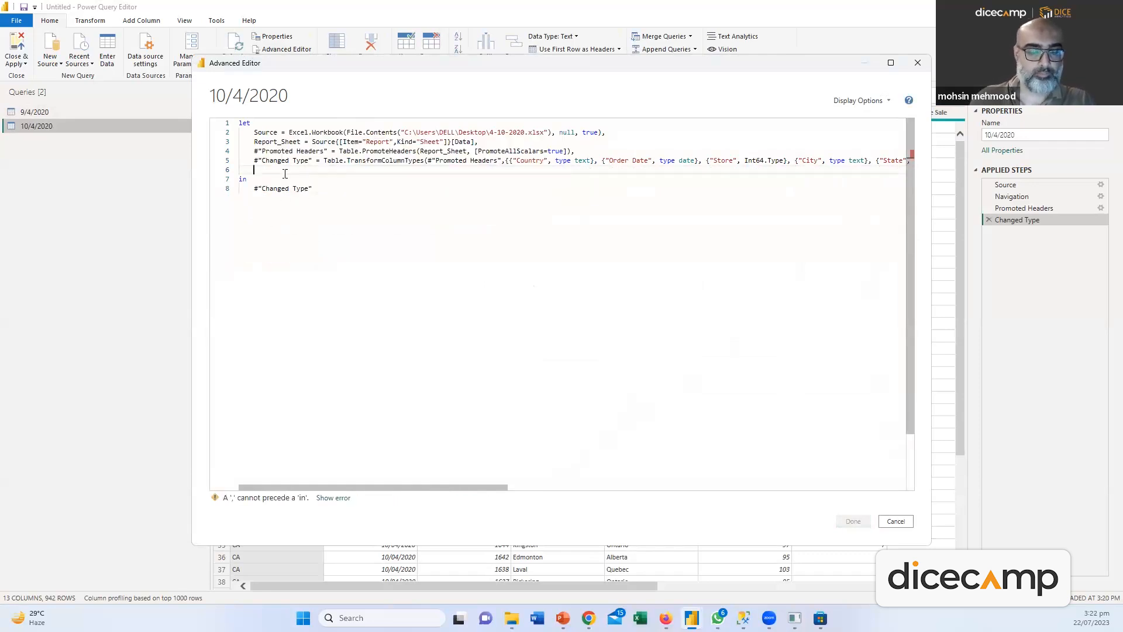
key(ctrl+v)
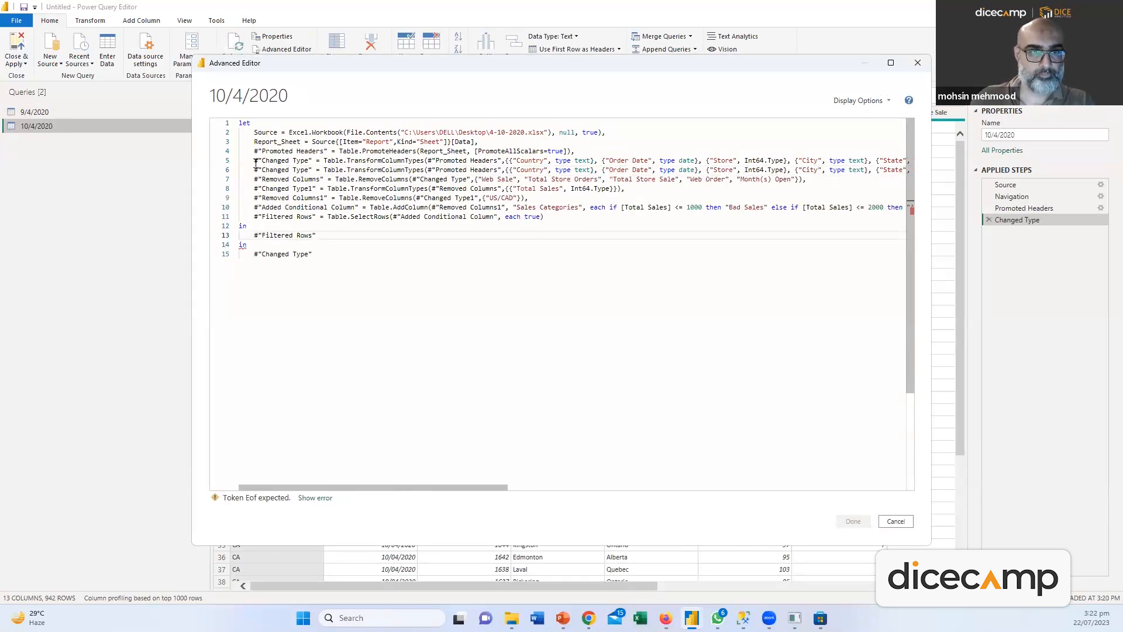
drag(254, 170, 895, 172)
key(Delete)
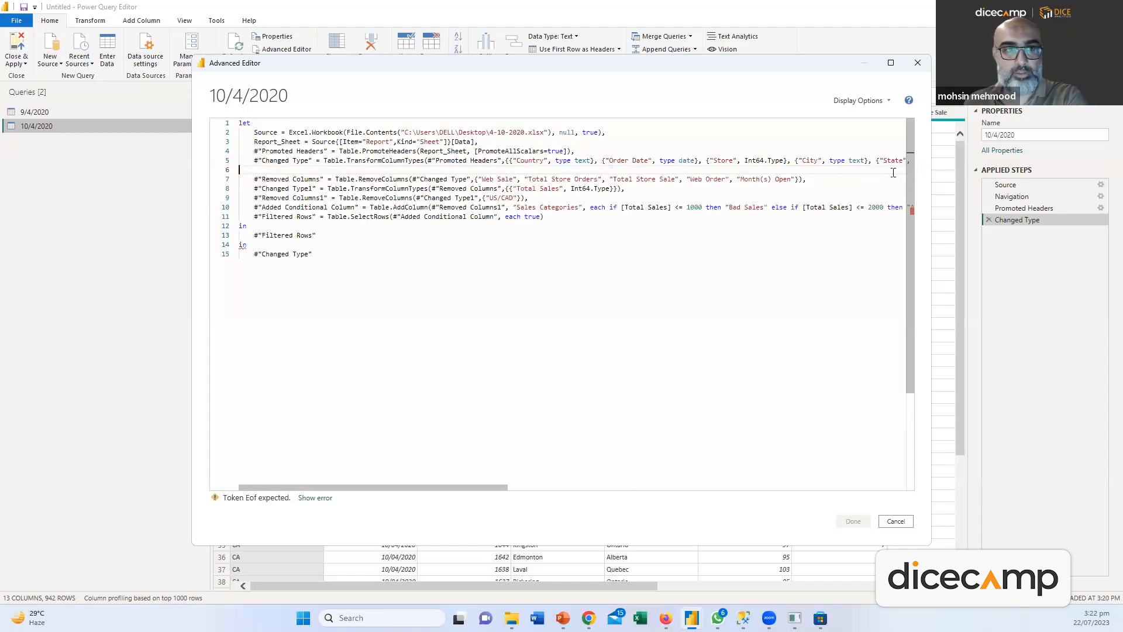
key(BackSpace)
drag(644, 486, 158, 482)
click(307, 253)
drag(307, 253, 212, 239)
key(BackSpace)
key(BackSpace)
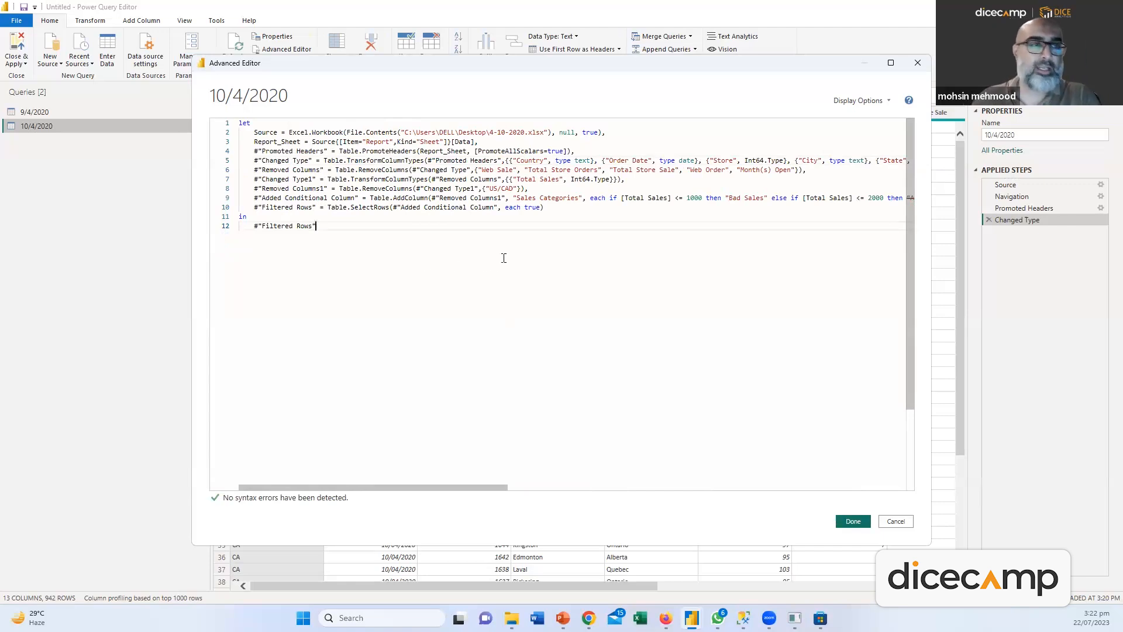
Save the edited 10/4/2020 code, then reopen it to review the added steps and close it unchanged
click(853, 521)
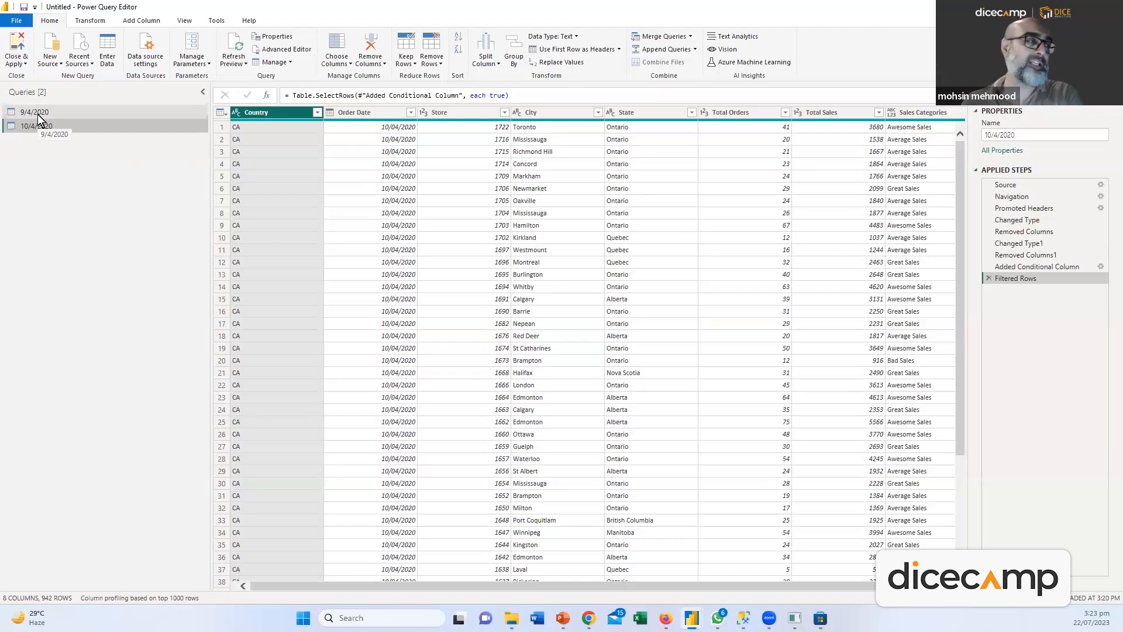
click(286, 49)
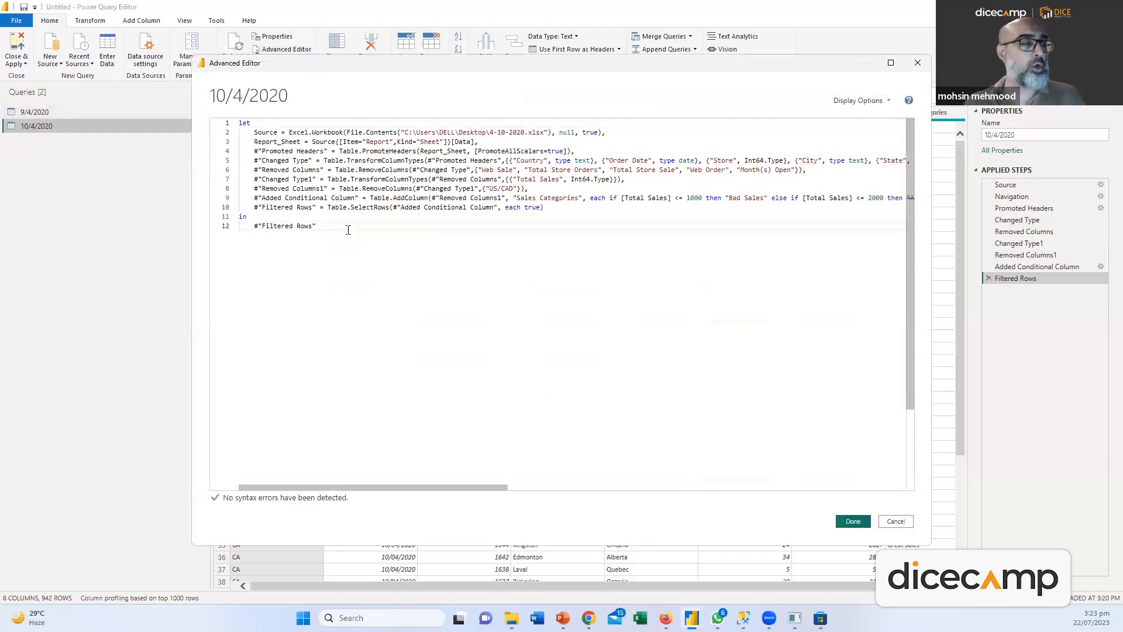
drag(317, 226, 241, 160)
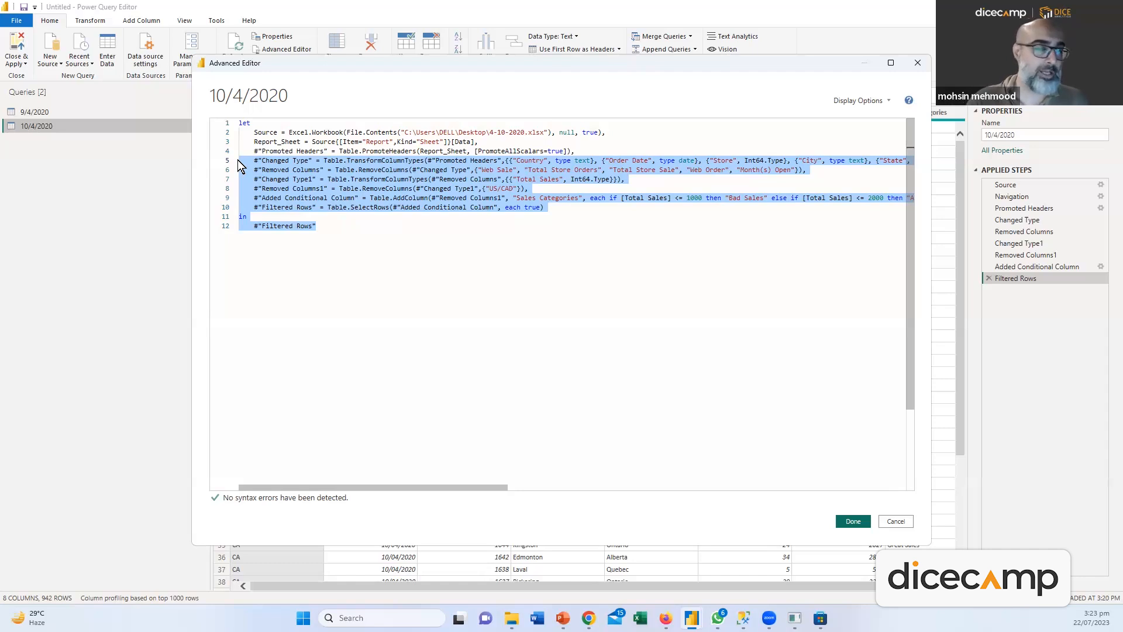
click(358, 269)
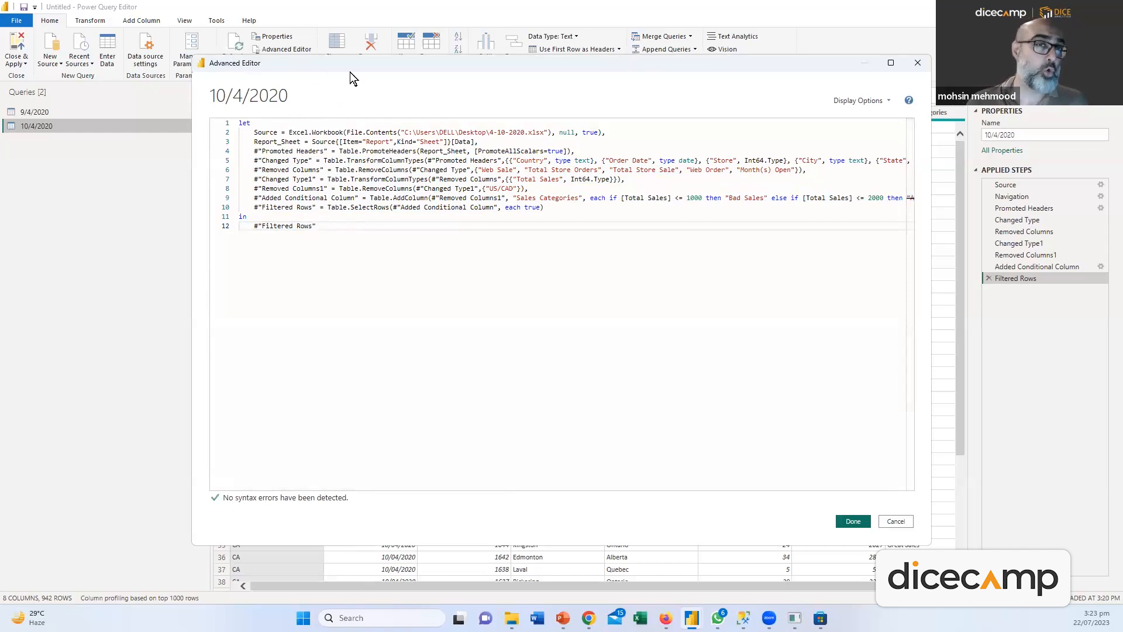
click(895, 522)
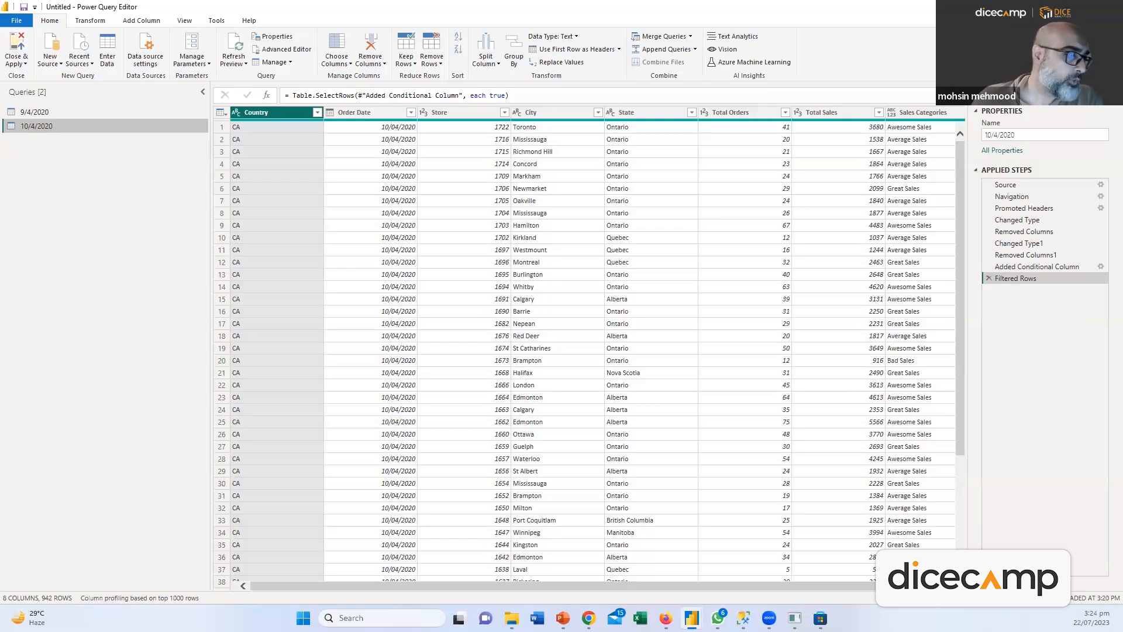
key(alt+Tab)
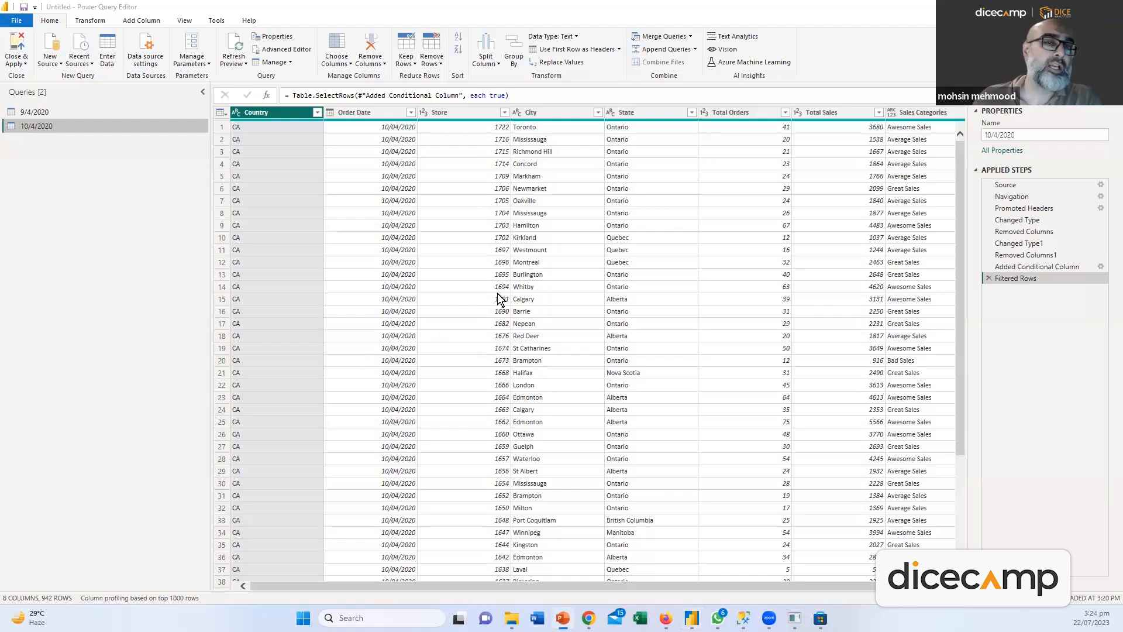
drag(629, 585, 327, 419)
Close & Apply to load both queries, then view the loaded tables in Table view
click(26, 64)
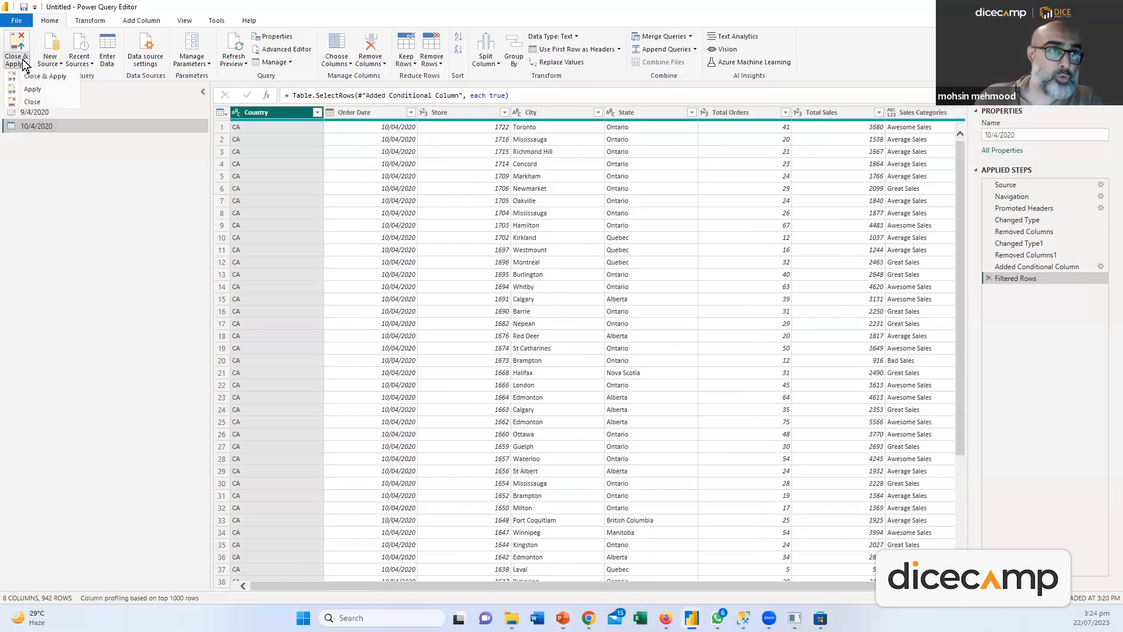
click(30, 76)
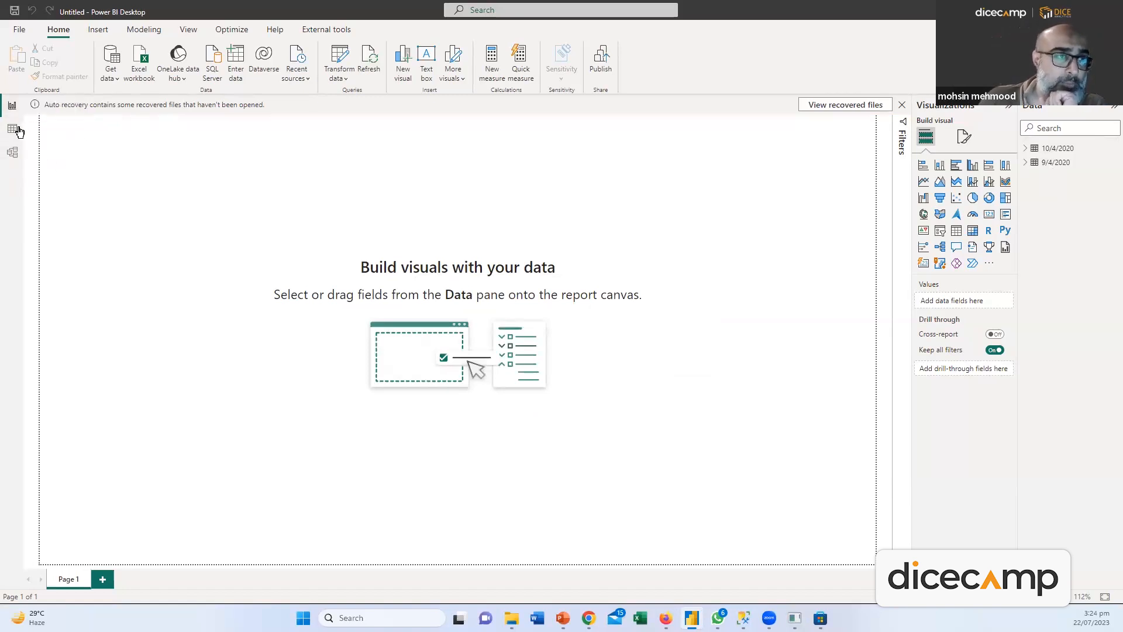
click(12, 128)
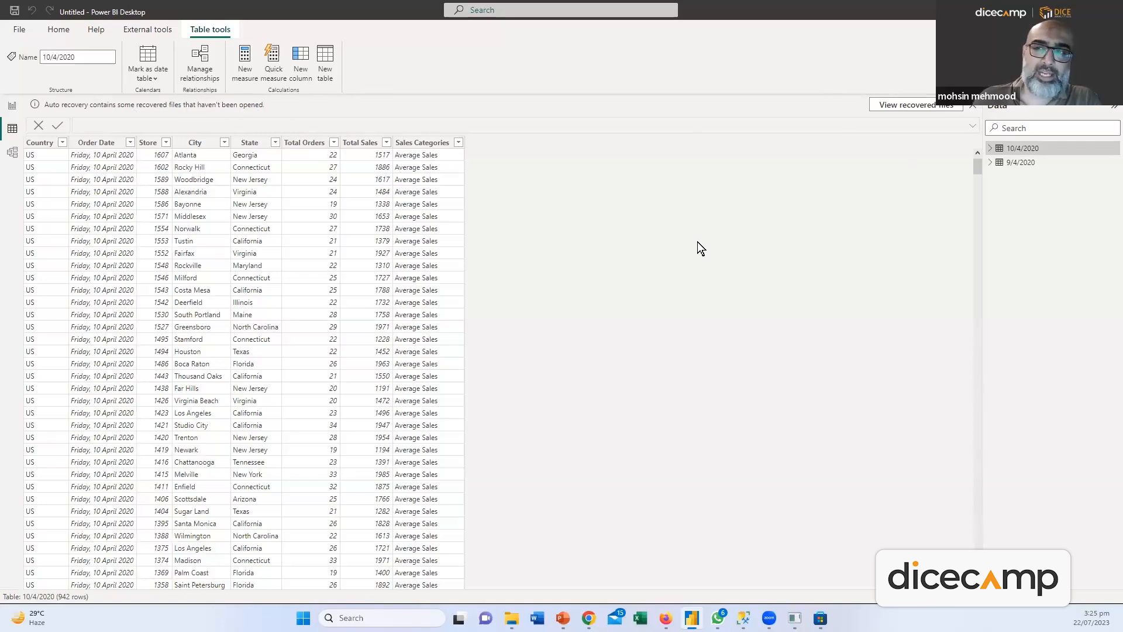
Switch back and forth between the 9/4/2020 and 10/4/2020 tables to compare their rows, then go to Model view
click(1020, 162)
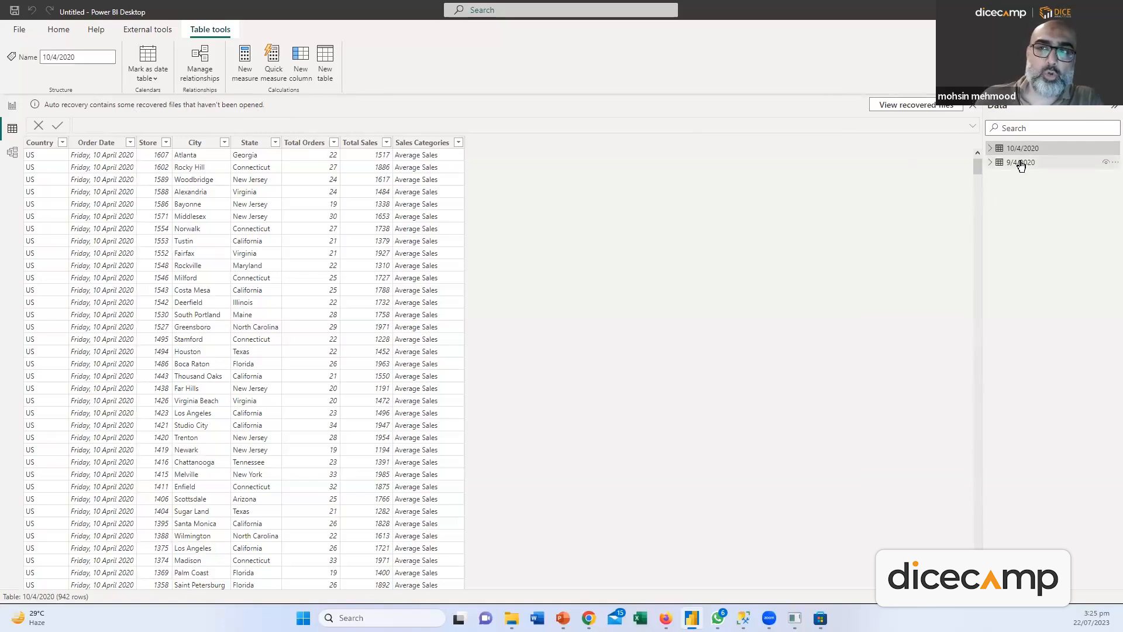
click(1021, 150)
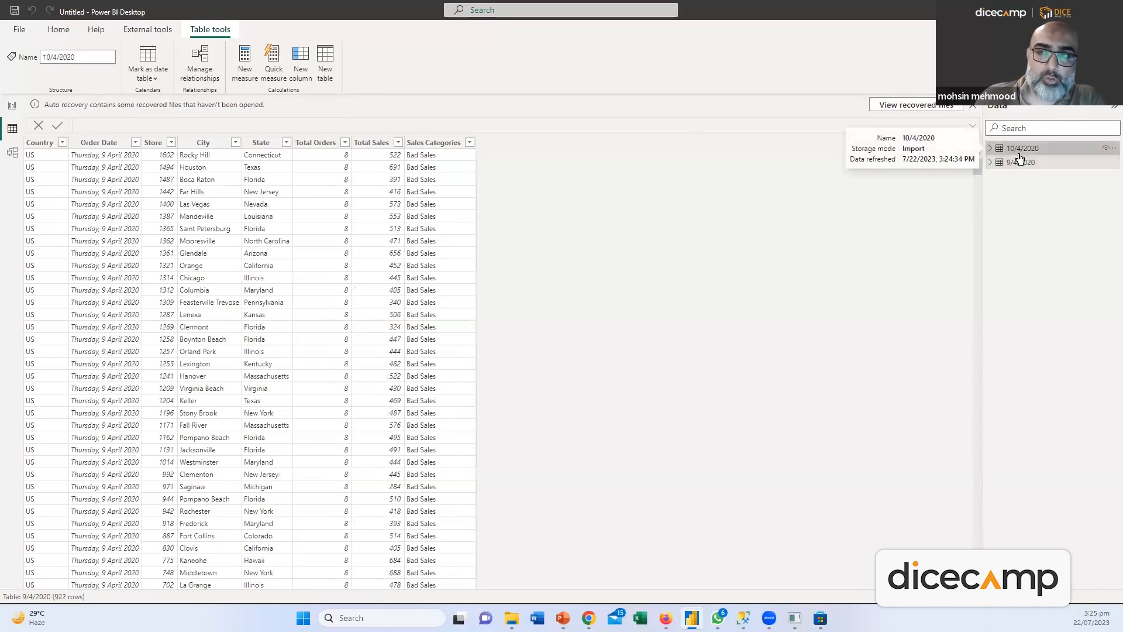
click(1019, 164)
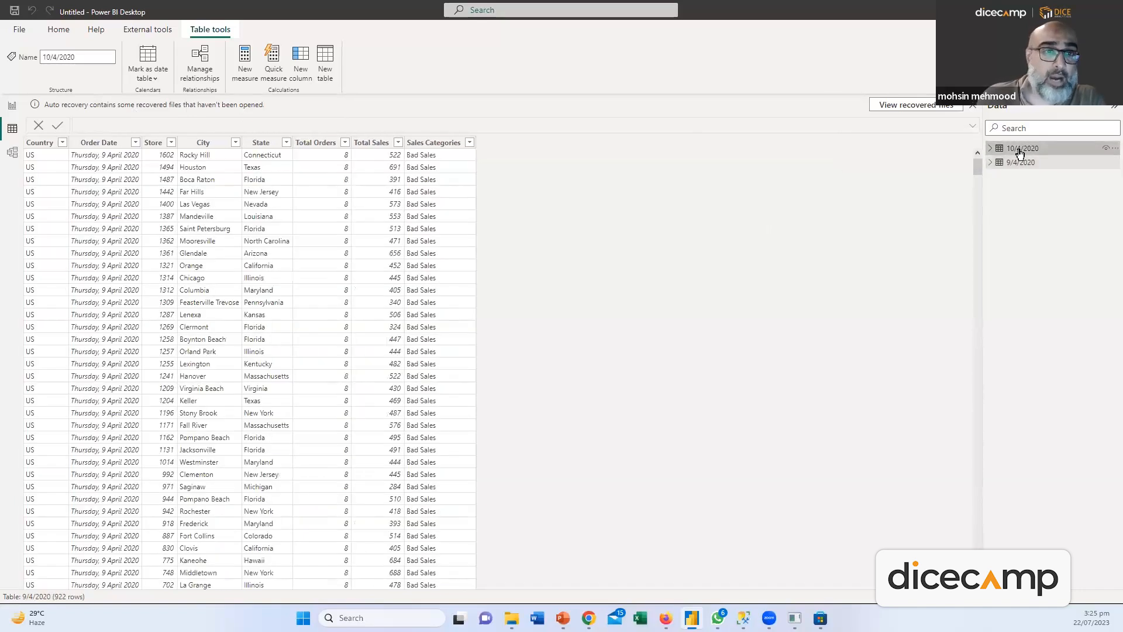
click(1020, 149)
click(1018, 164)
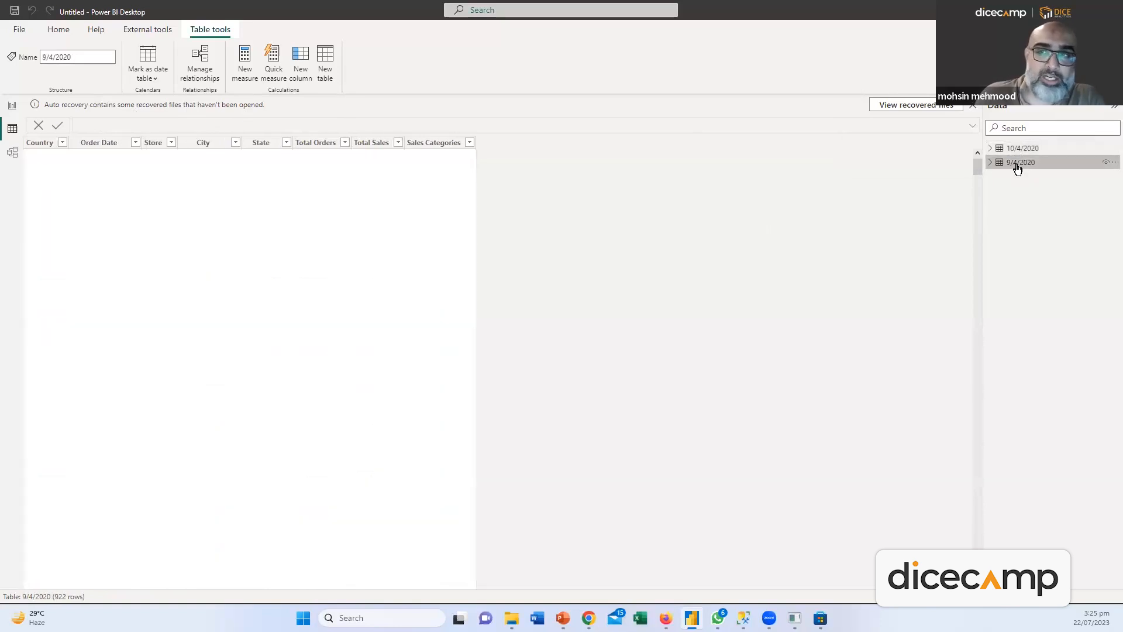
click(1021, 150)
click(1018, 164)
click(1019, 149)
click(1019, 164)
click(1020, 149)
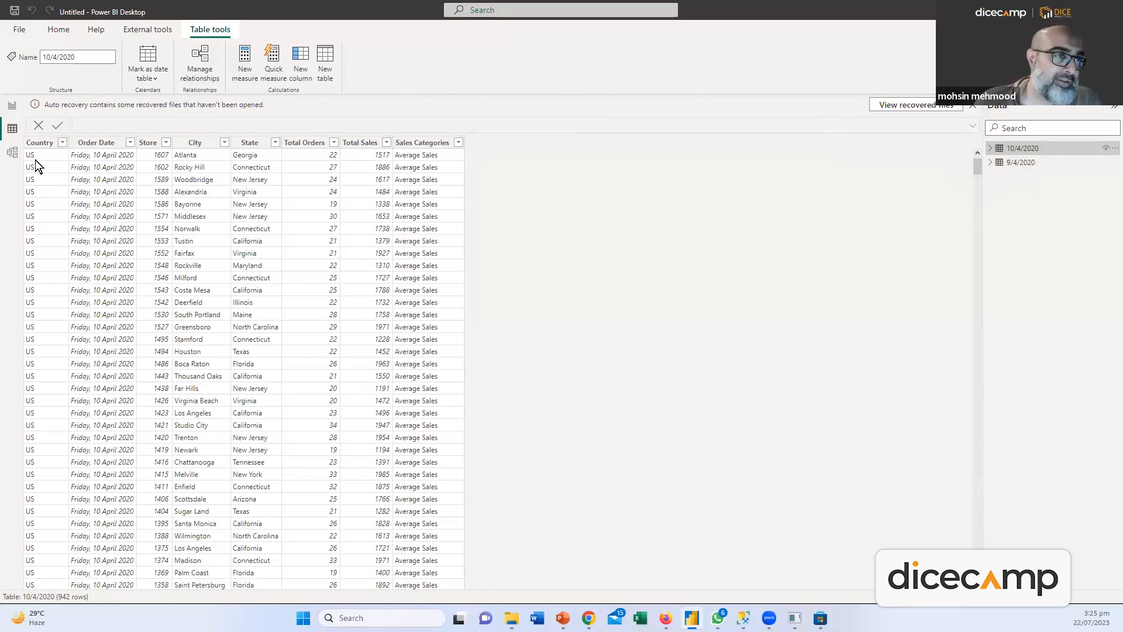
click(13, 152)
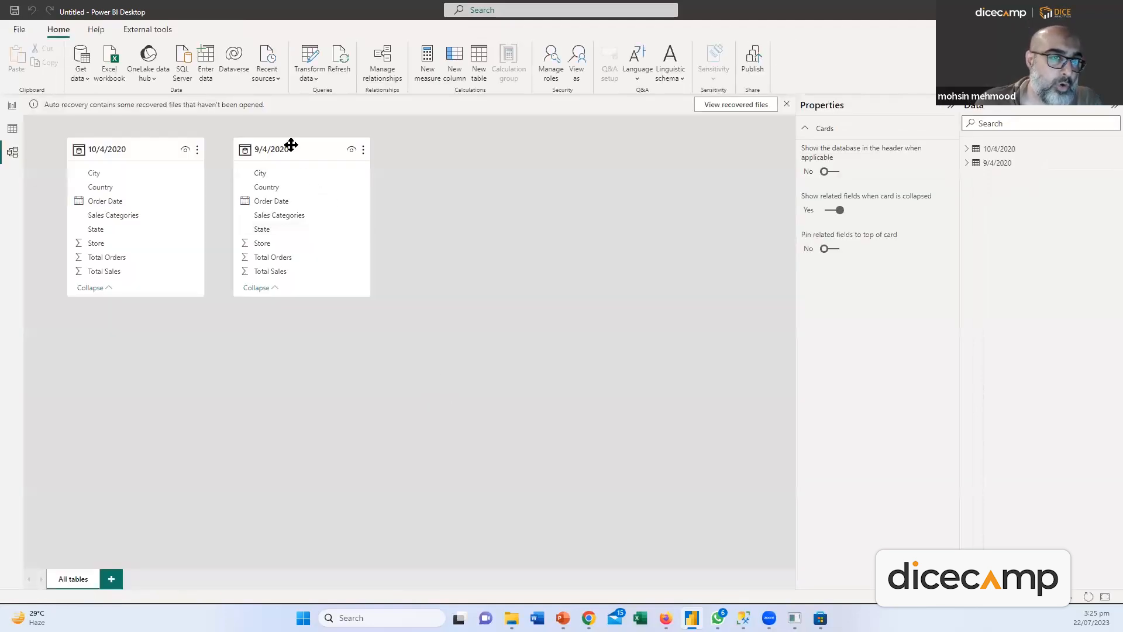
Place the two table cards side by side and relate them one-to-one on Store
drag(291, 146, 434, 271)
drag(159, 174, 235, 266)
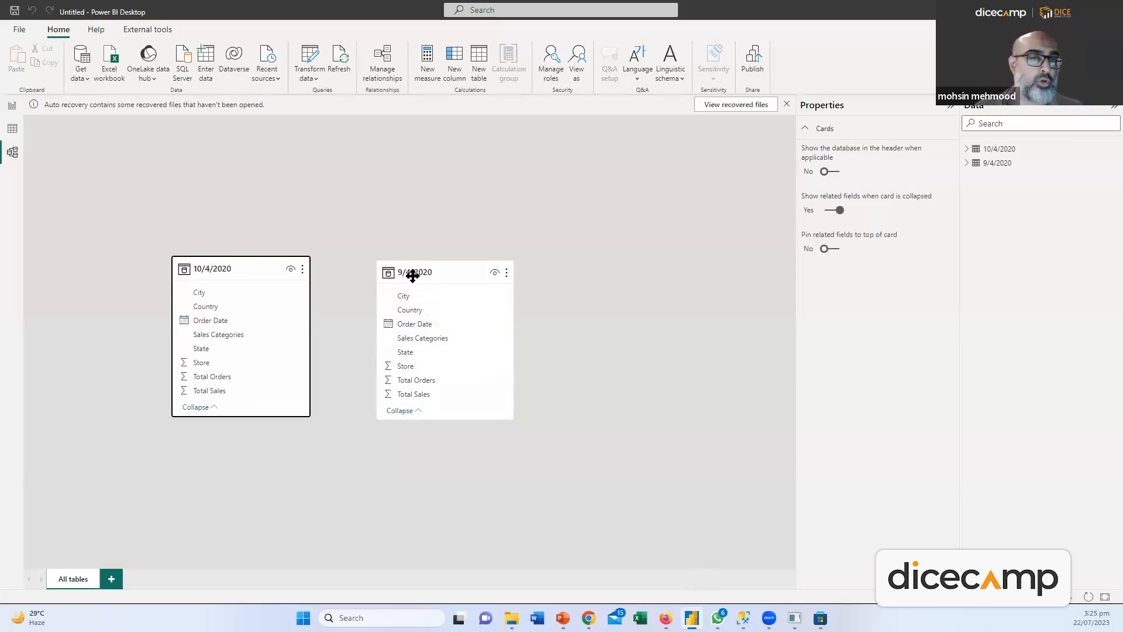
drag(423, 272, 493, 199)
drag(472, 267, 423, 271)
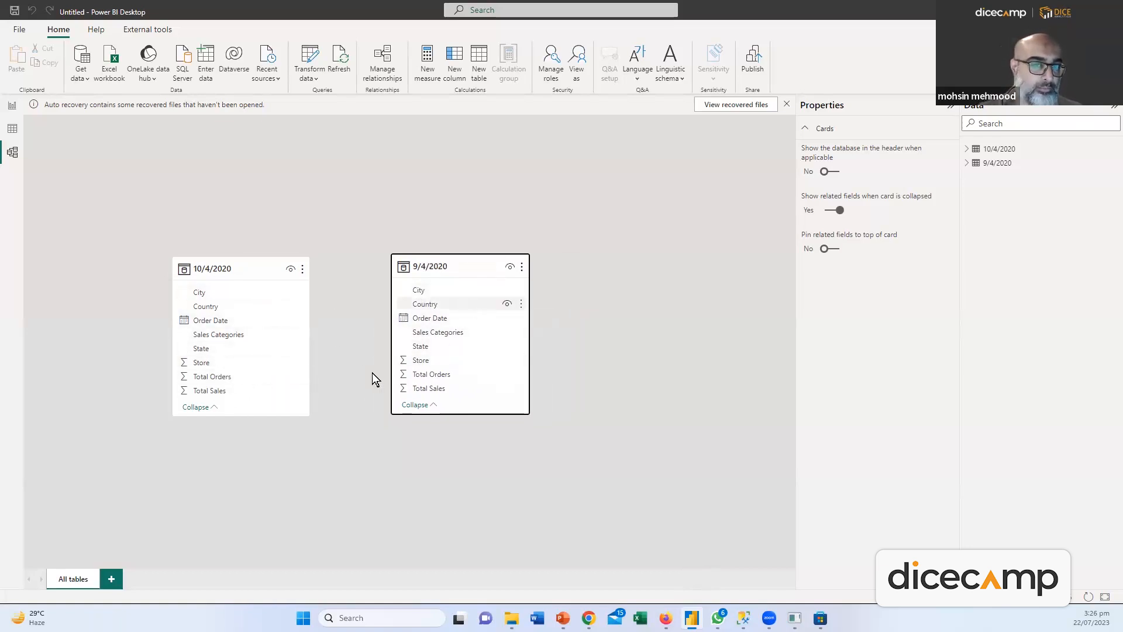
click(245, 362)
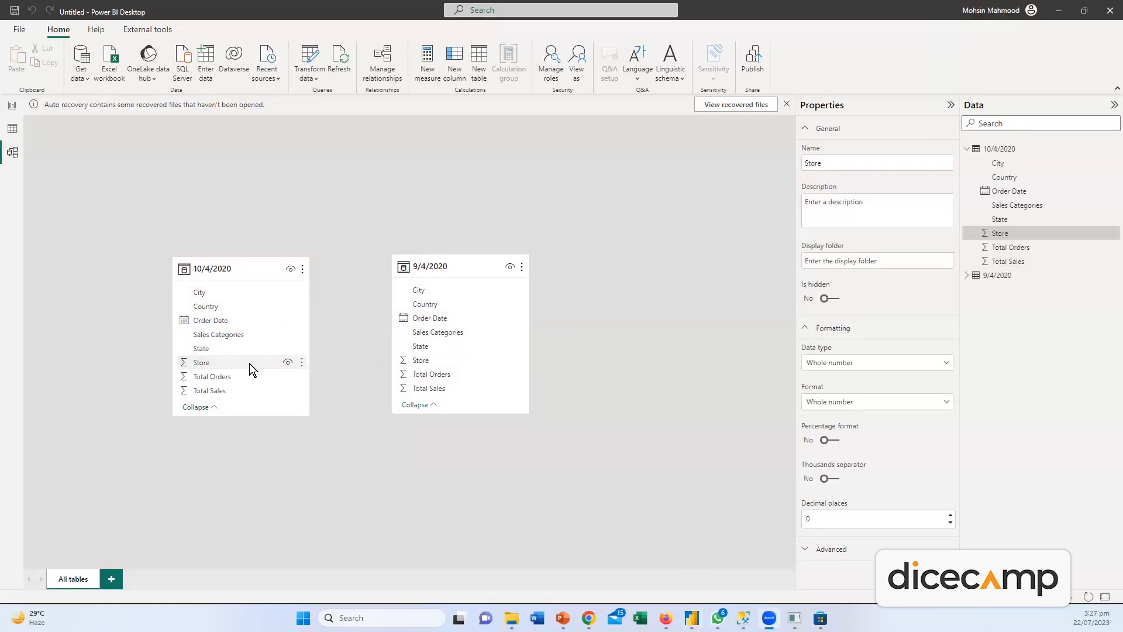
drag(197, 364, 435, 358)
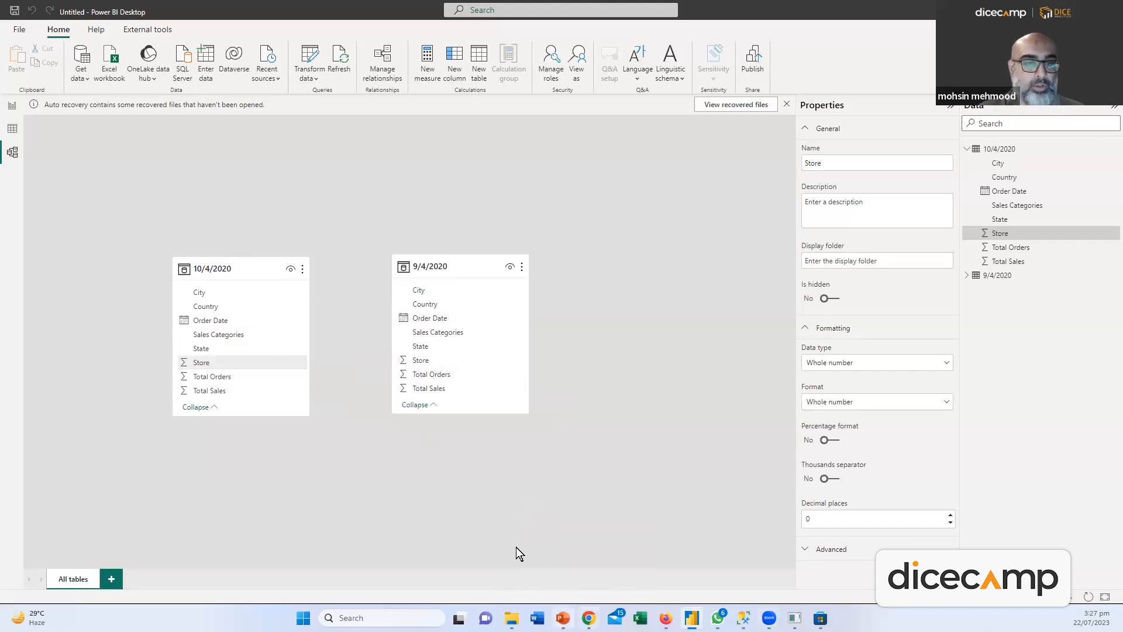
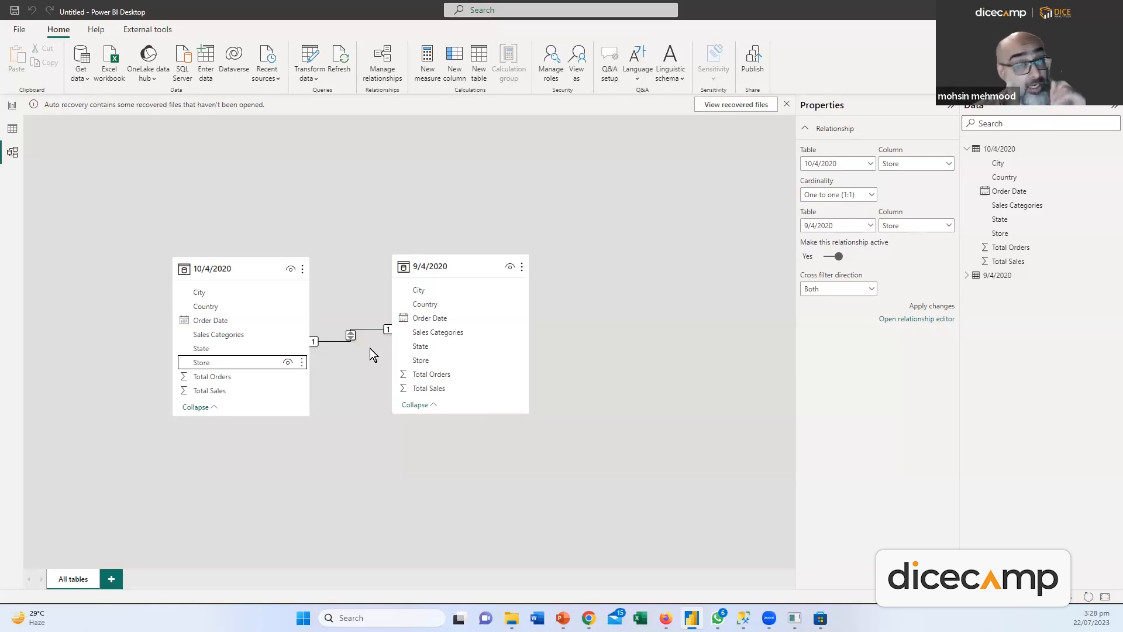
Show the 10/4/2020 table's 942 rows in Table view
click(9, 127)
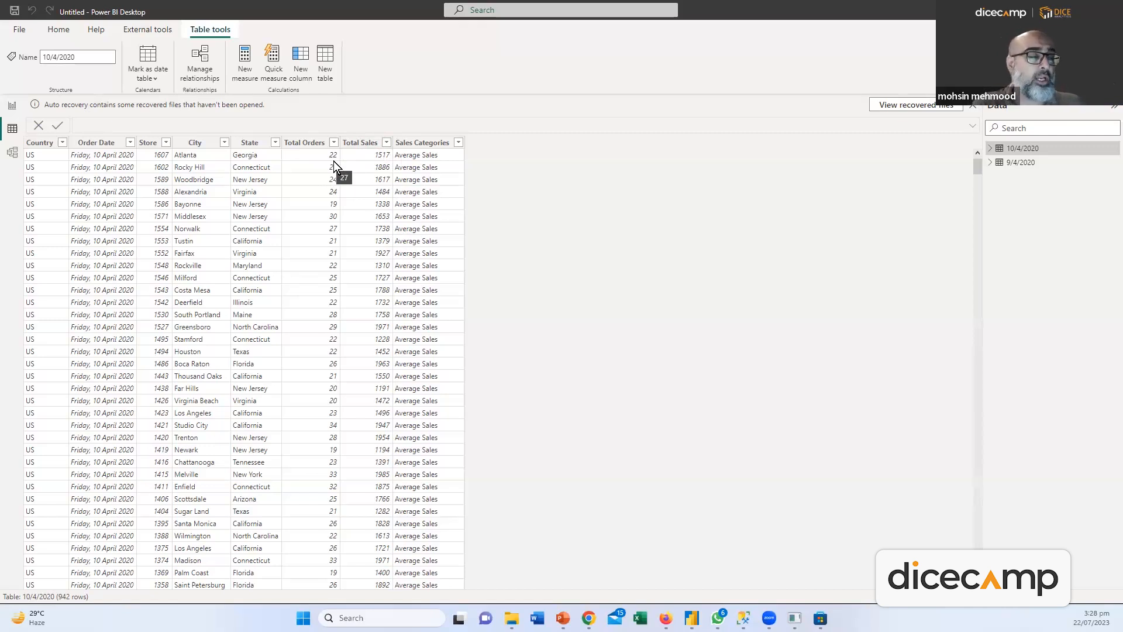
Add a calculated column SalesOrders = '10/4/2020'[Total Sales] * '10/4/2020'[Total Orders]
click(355, 146)
right_click(354, 146)
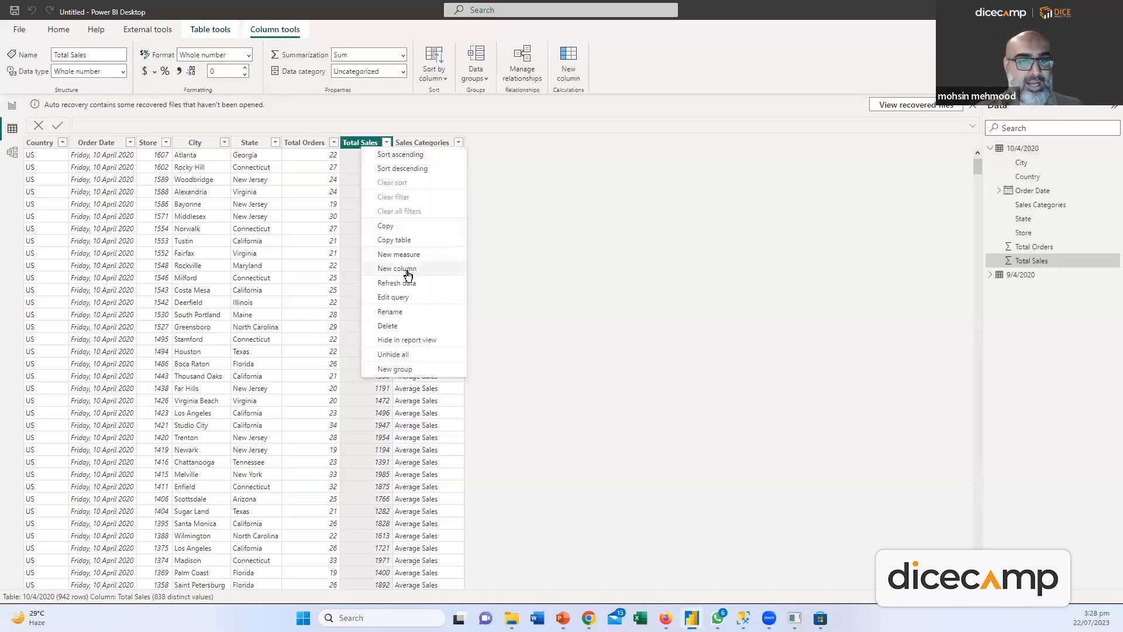
click(406, 325)
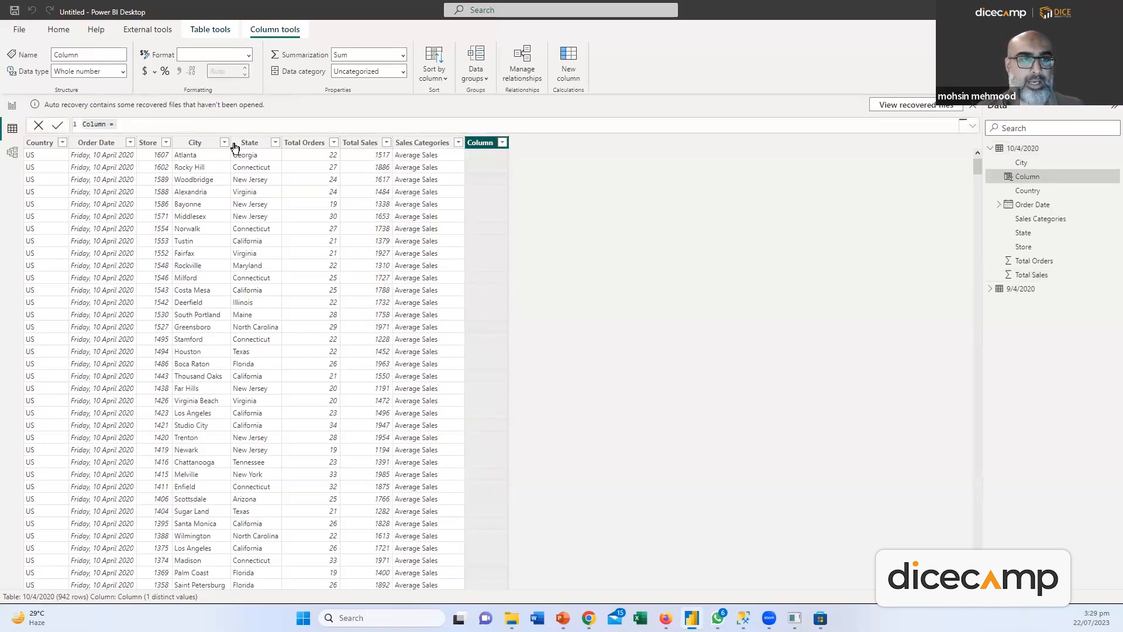
click(134, 124)
drag(108, 125, 65, 124)
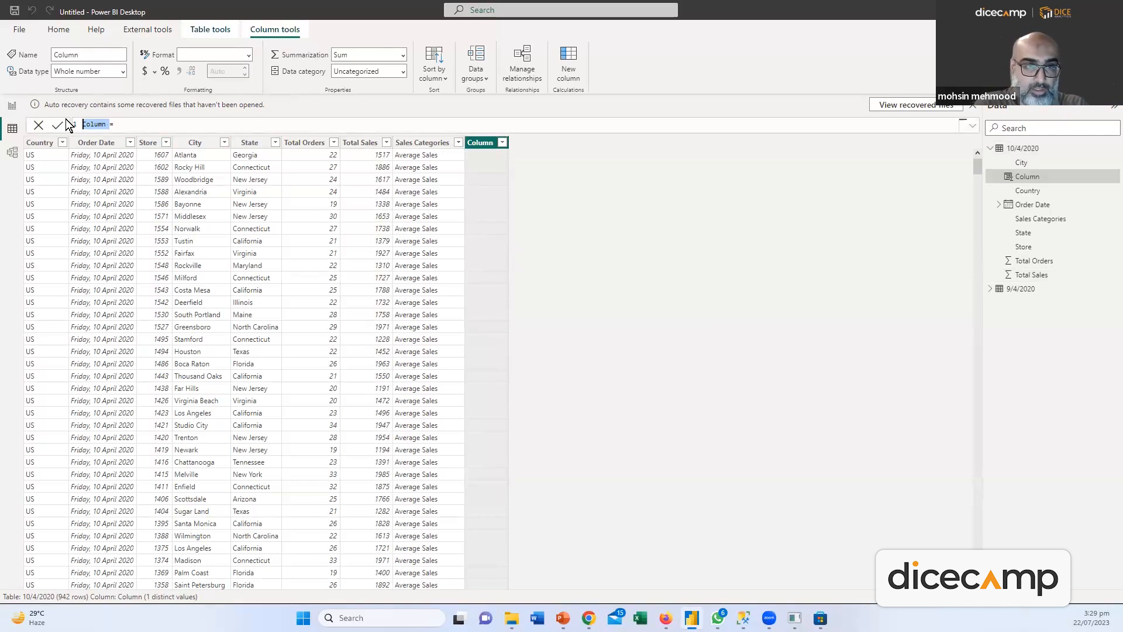
text(Sales)
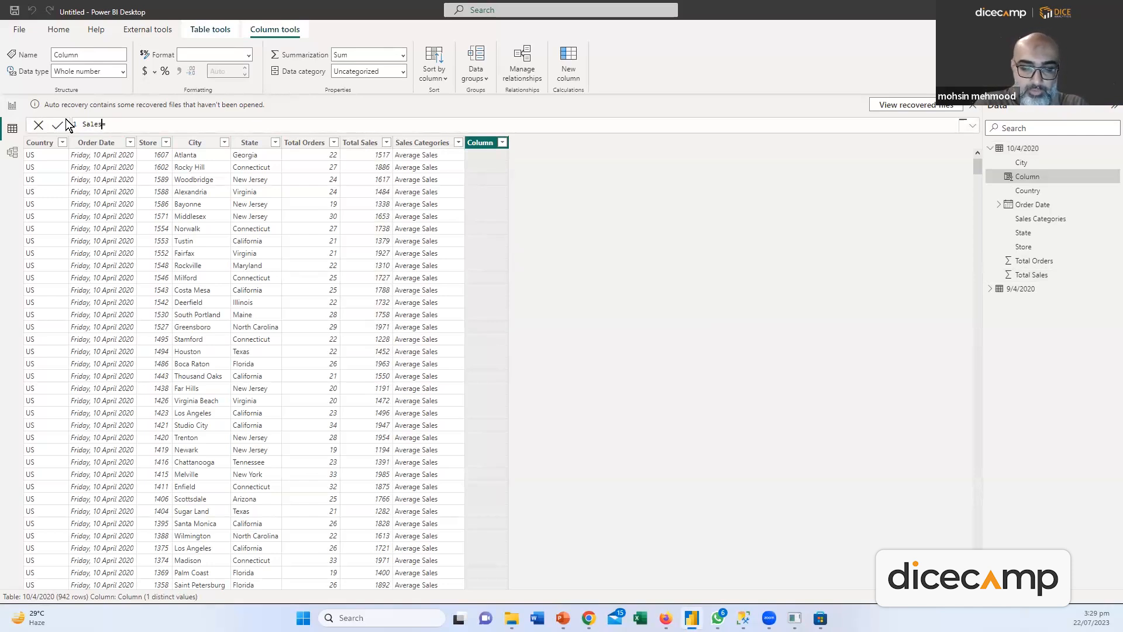
text(Orders = )
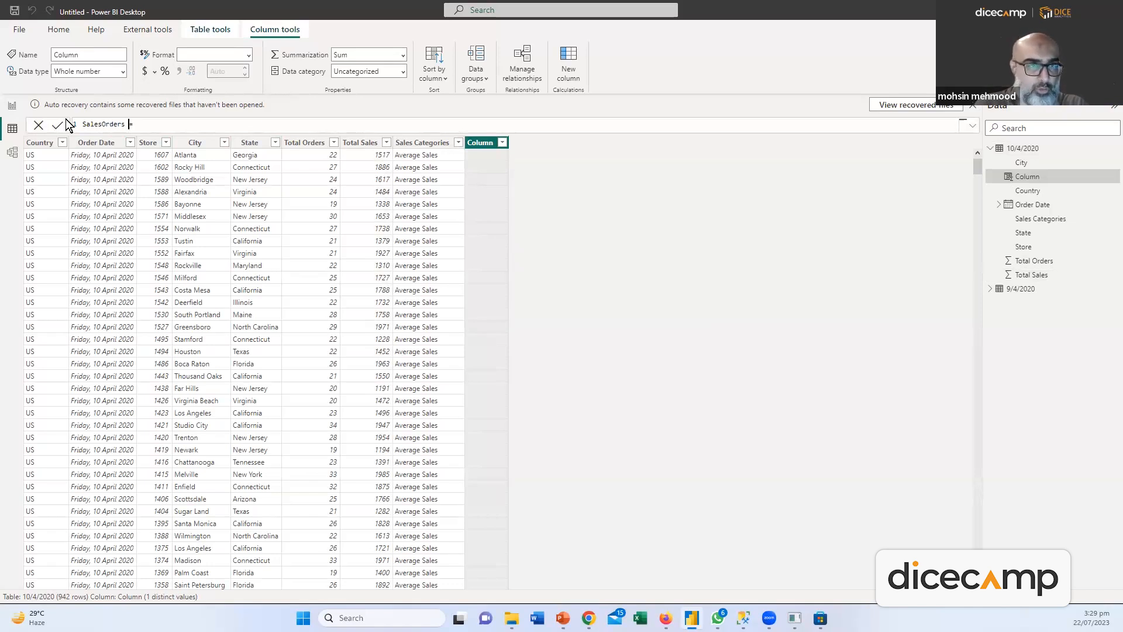
text(Total)
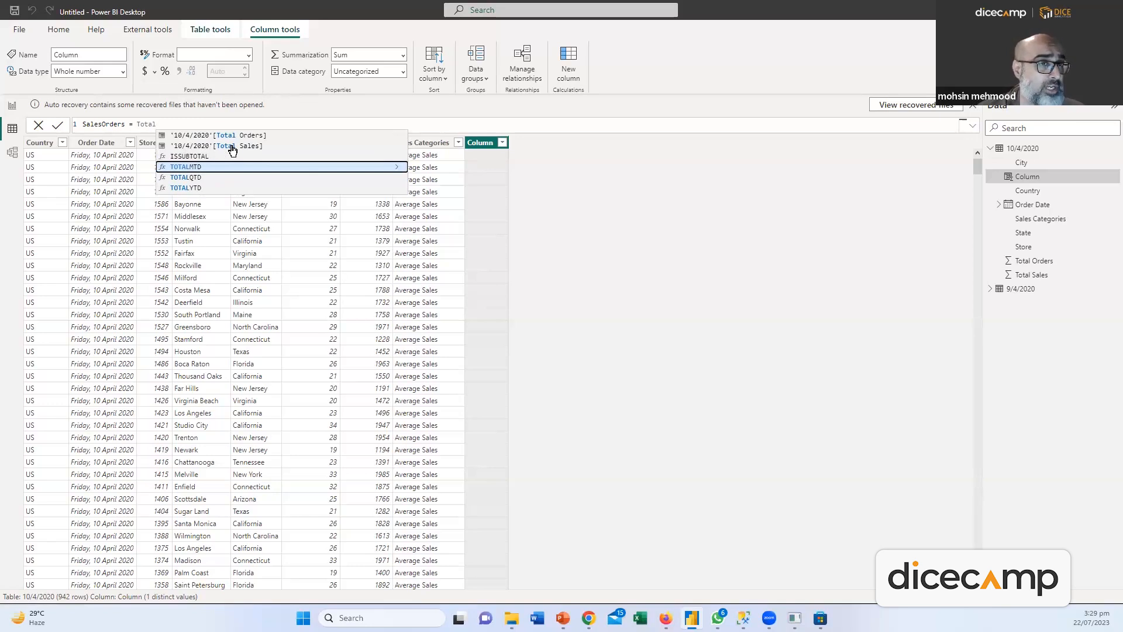
click(250, 145)
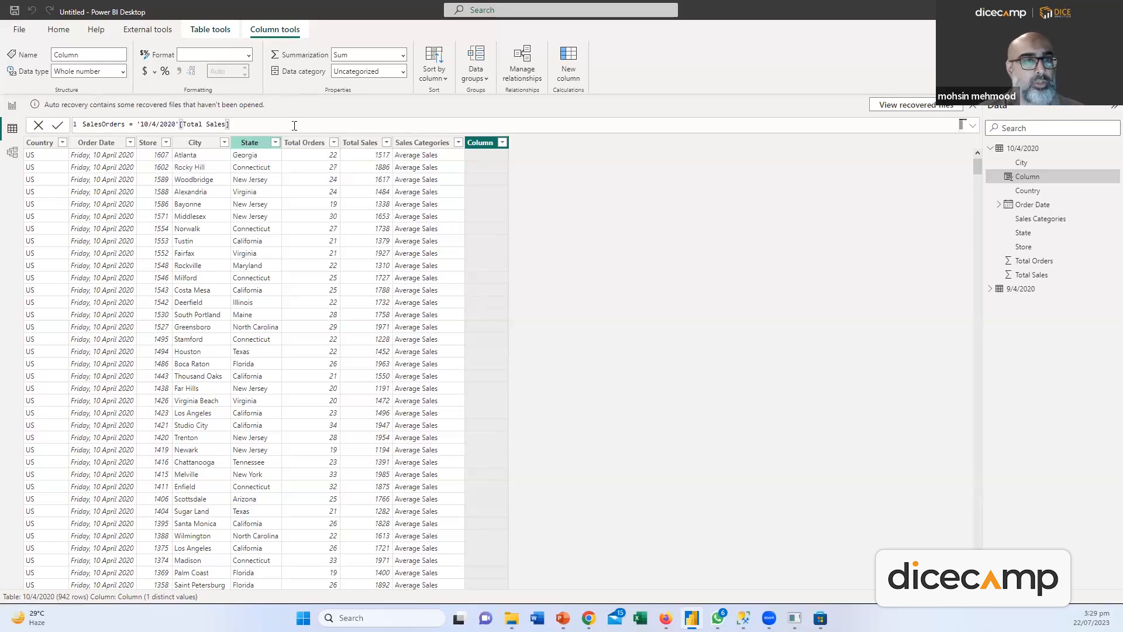
text(*)
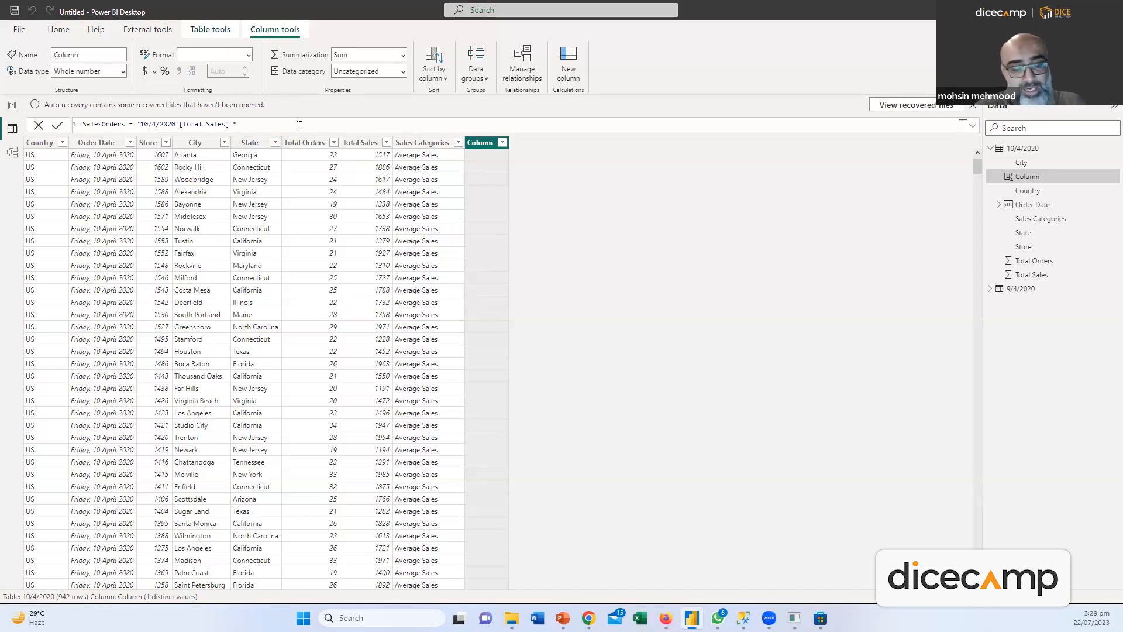
text( Total)
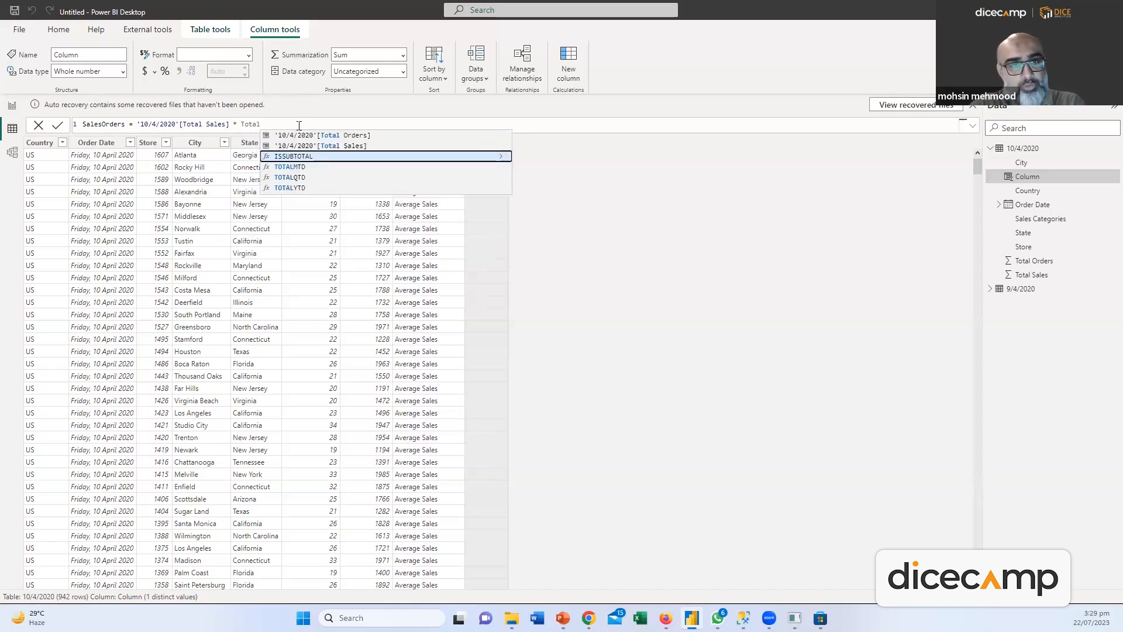
click(319, 135)
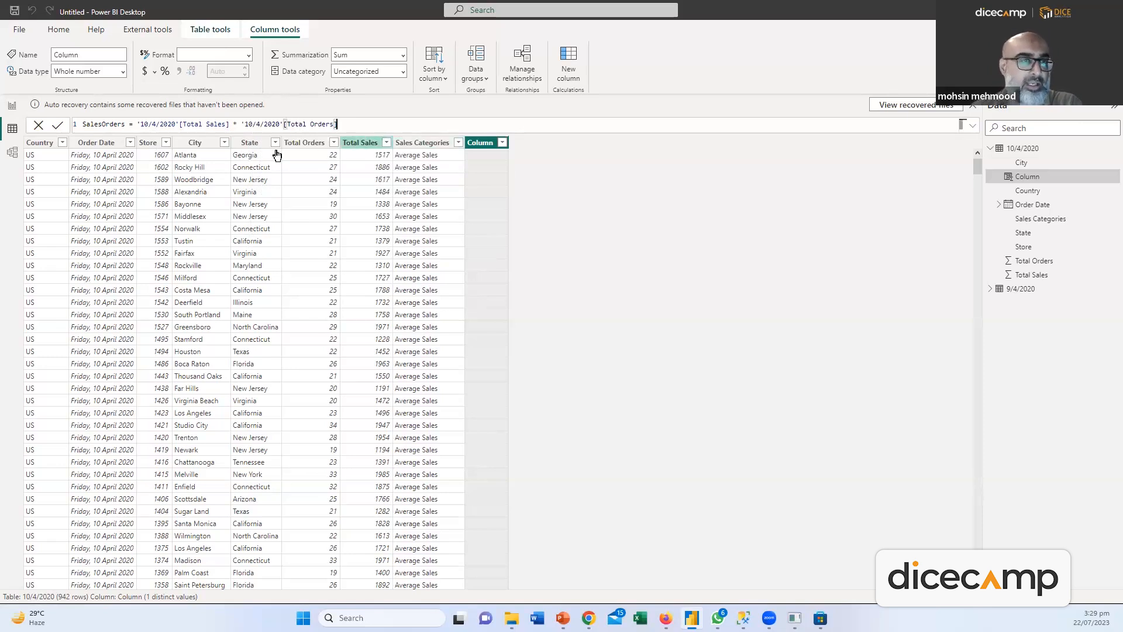
click(58, 125)
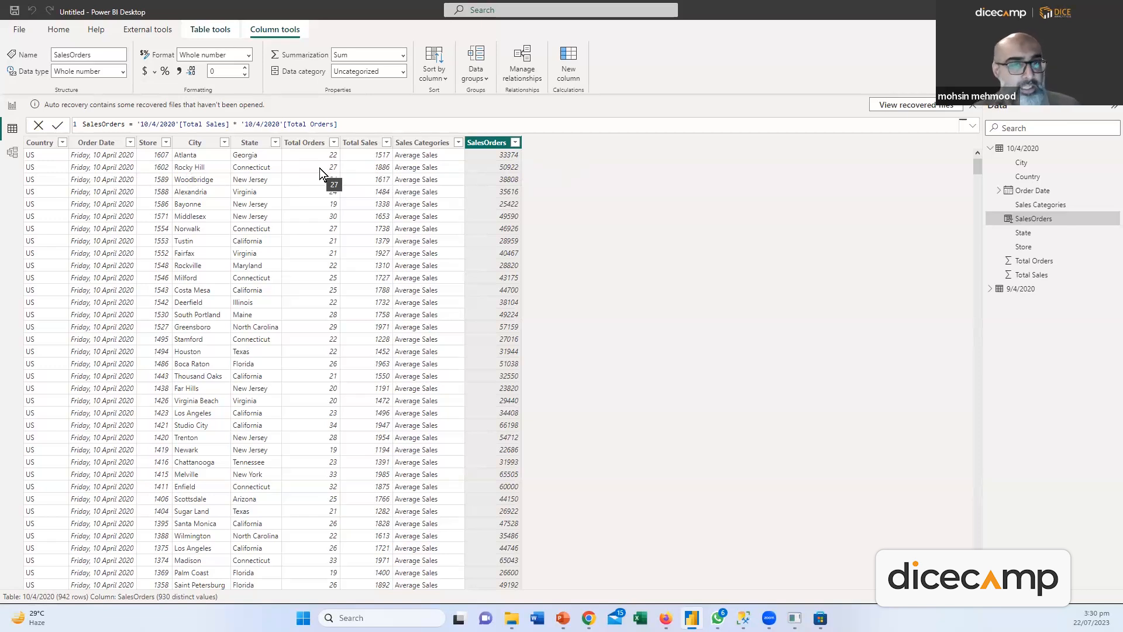
Go to the empty report canvas, briefly rechecking the table's data rows
click(12, 104)
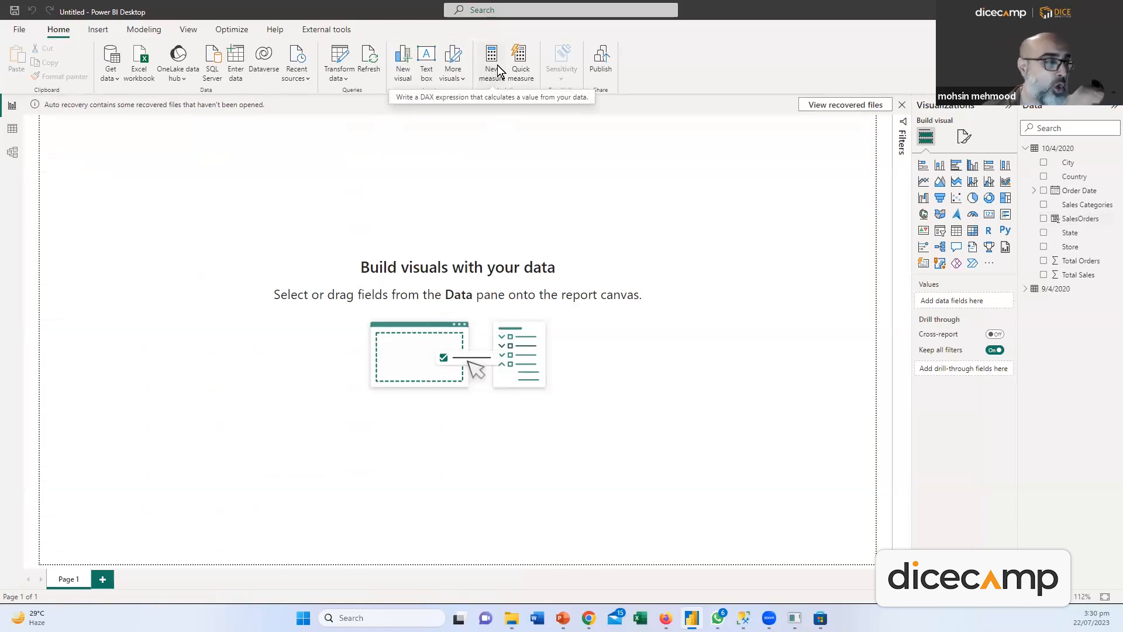
click(11, 128)
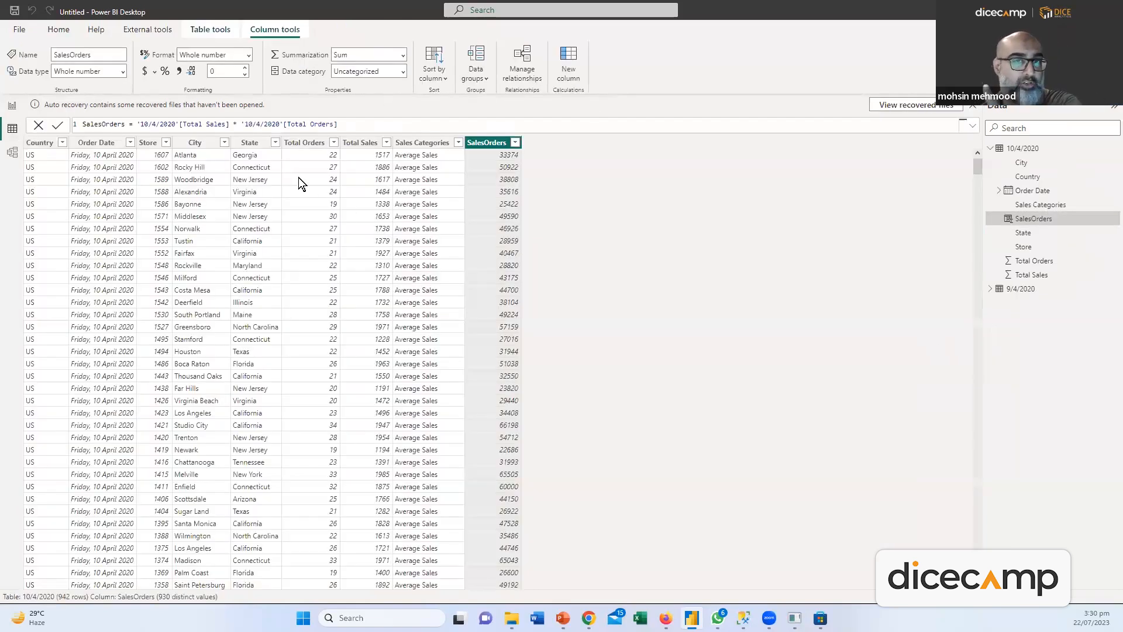
click(12, 105)
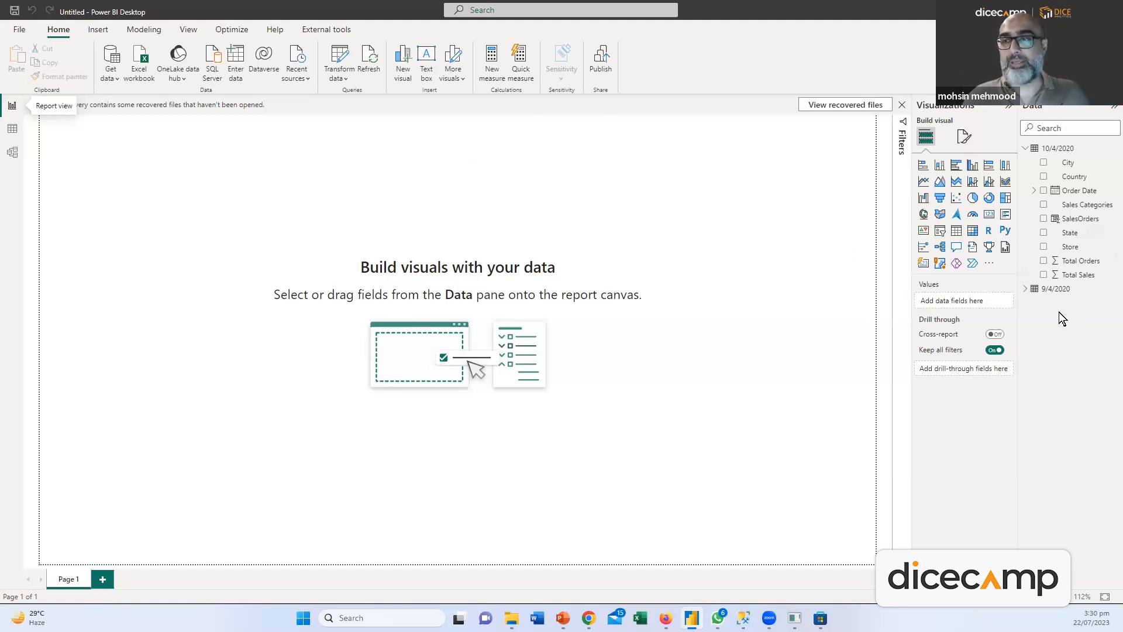
Build a matrix of Total Orders with Country, State, City and Store as rows
drag(1078, 259, 87, 190)
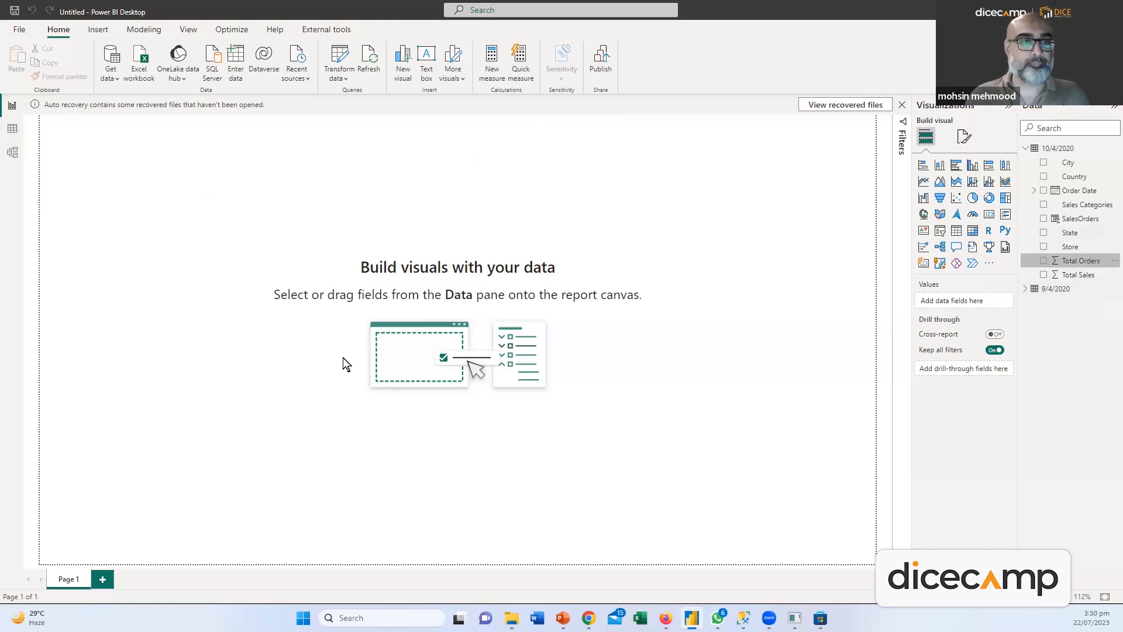
drag(163, 142, 167, 257)
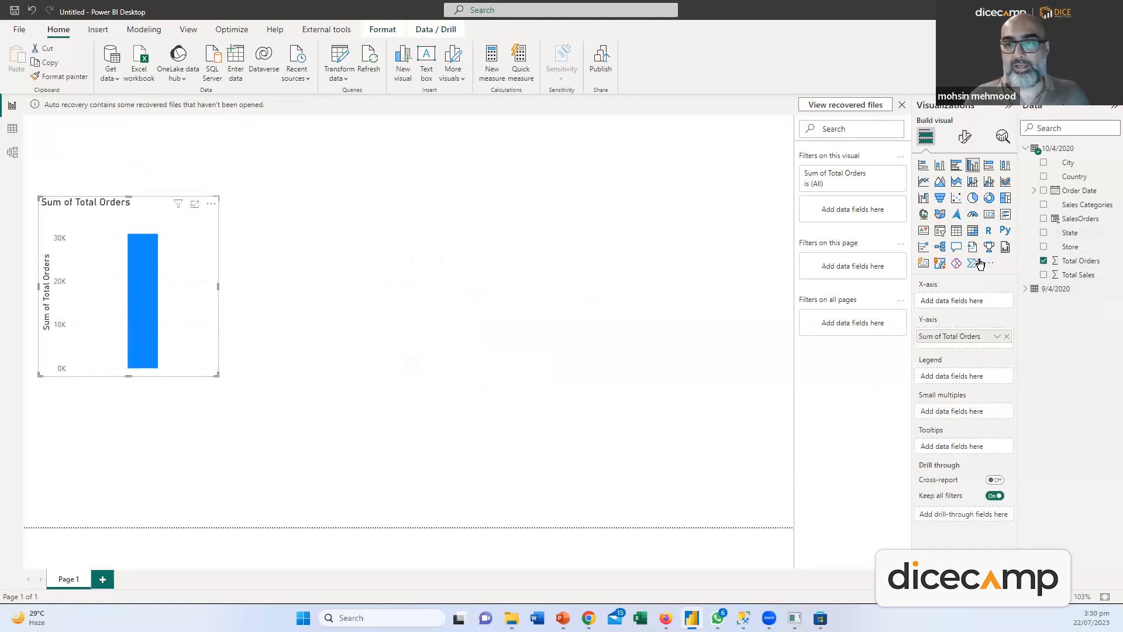
click(972, 232)
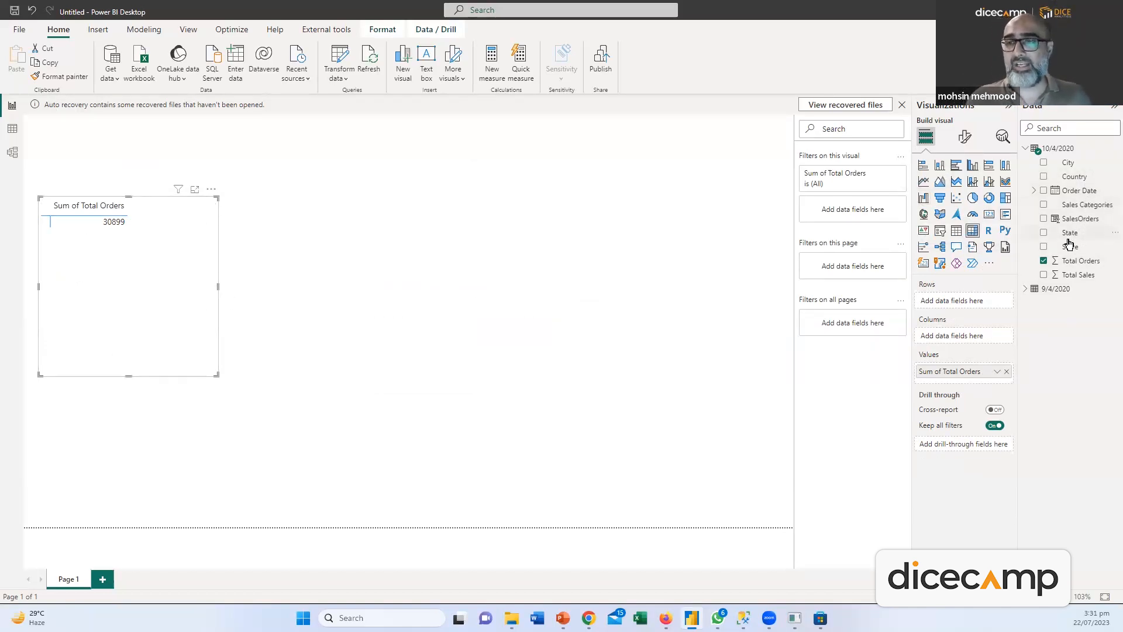
drag(1074, 177, 965, 303)
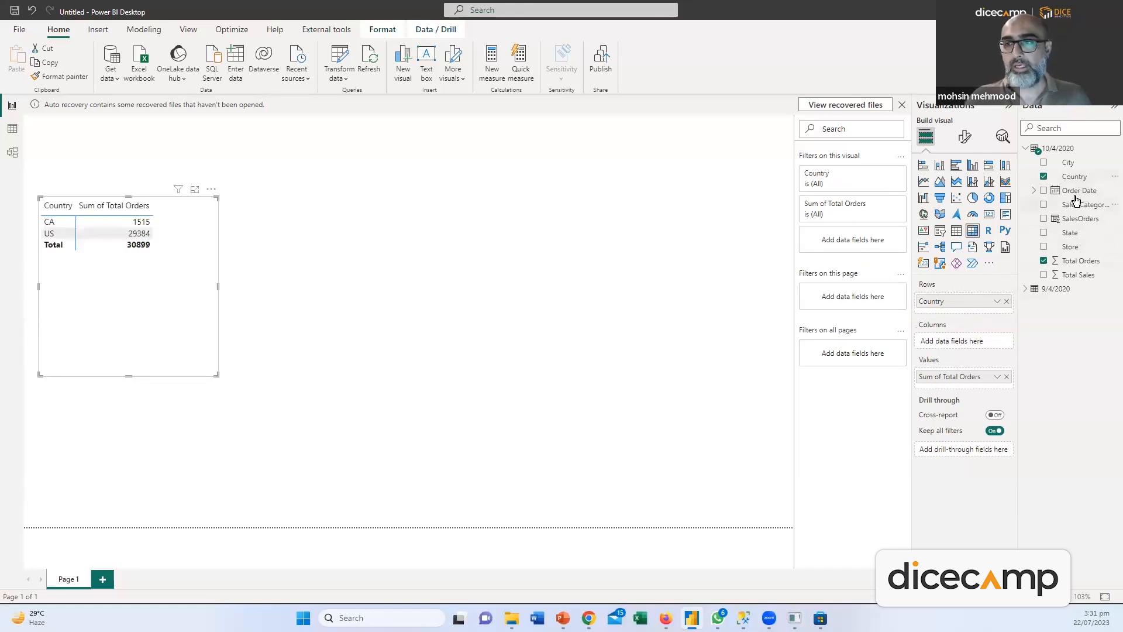
drag(1072, 233, 972, 308)
drag(1071, 158, 977, 323)
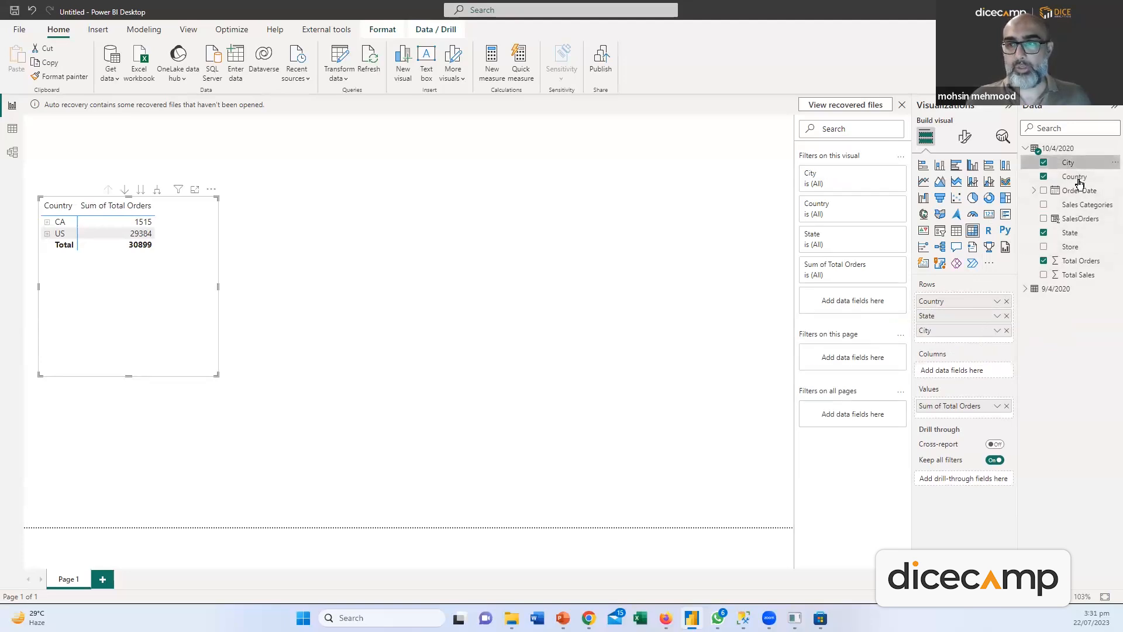
drag(1070, 247, 971, 348)
Expand CA, Alberta and Calgary, then enlarge the matrix and move it top-left
click(47, 227)
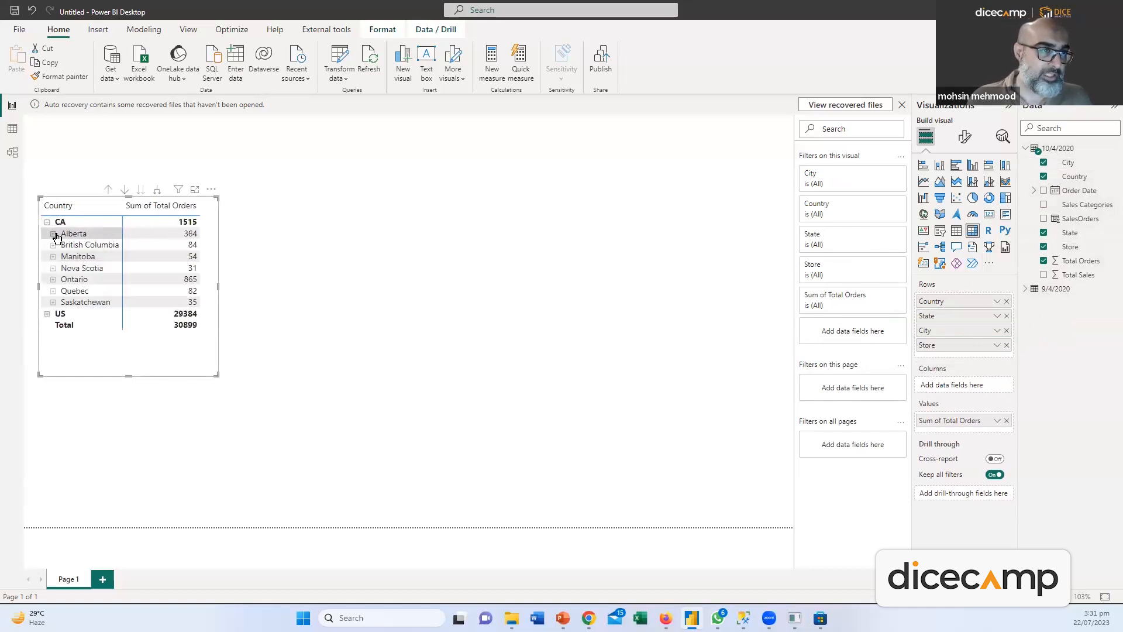
click(54, 234)
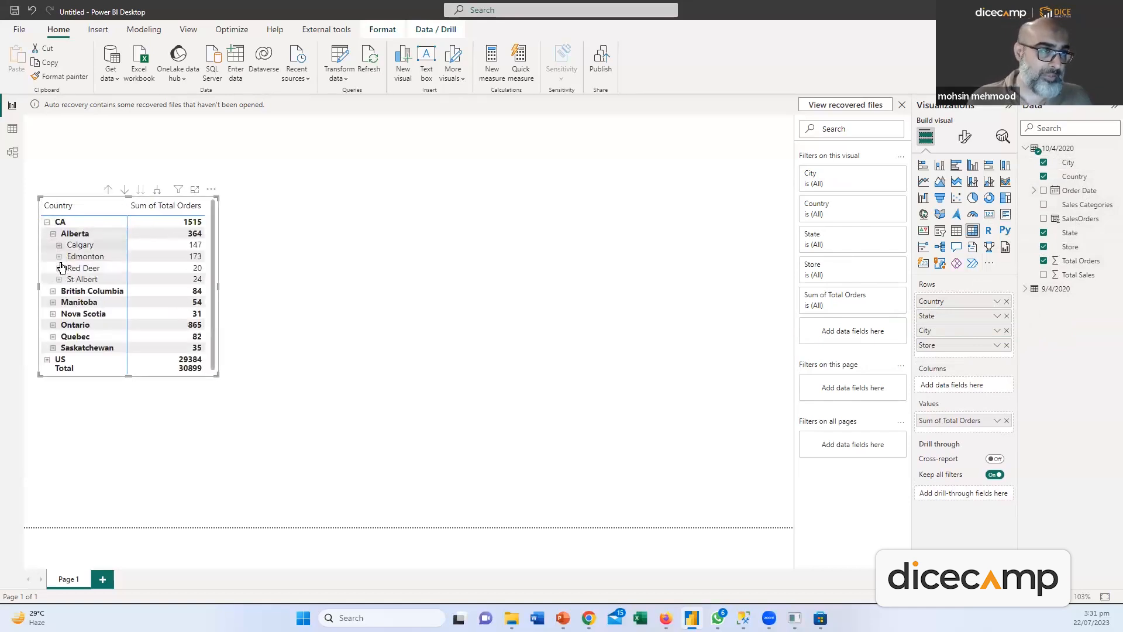
click(59, 245)
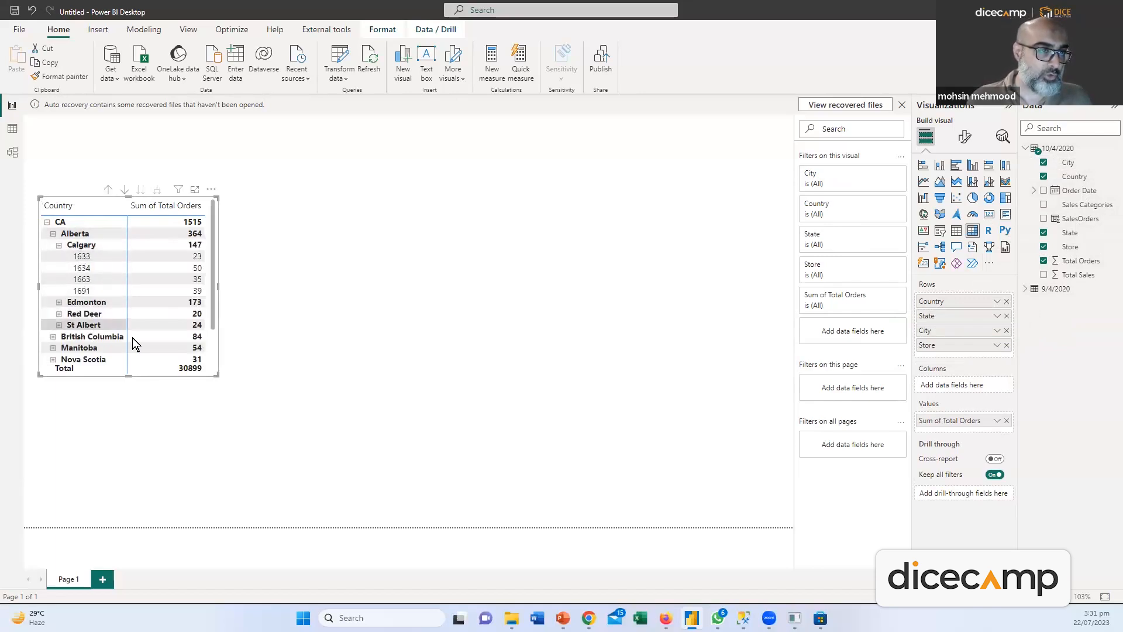
drag(218, 375, 340, 525)
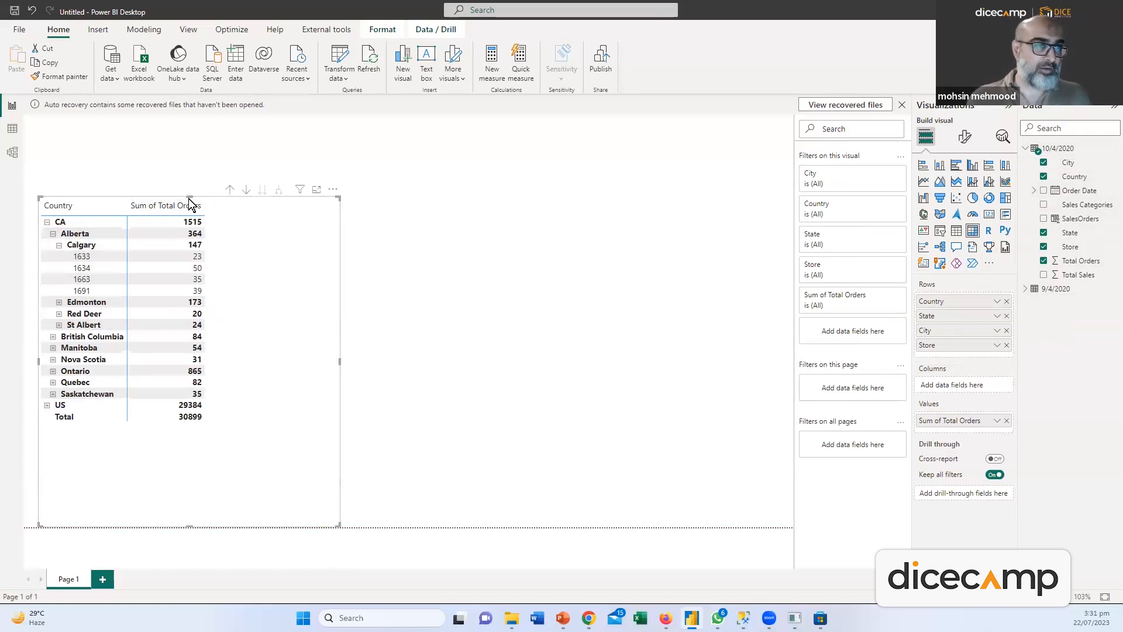
drag(218, 195, 182, 122)
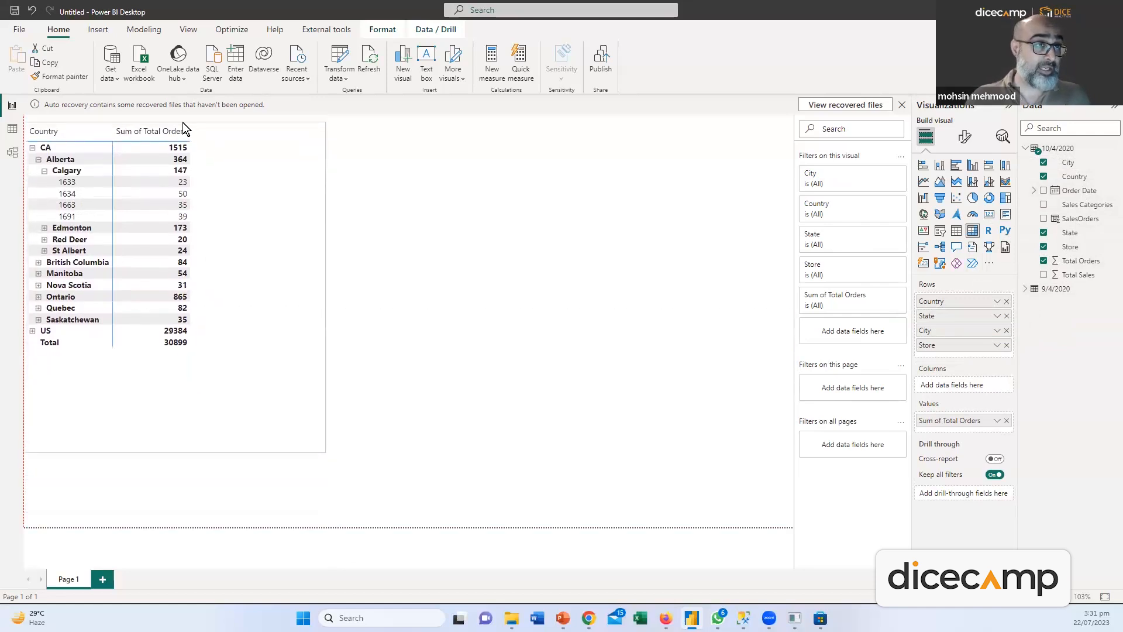
Dismiss the auto-recovery notice, choosing to view recovered files later
click(901, 105)
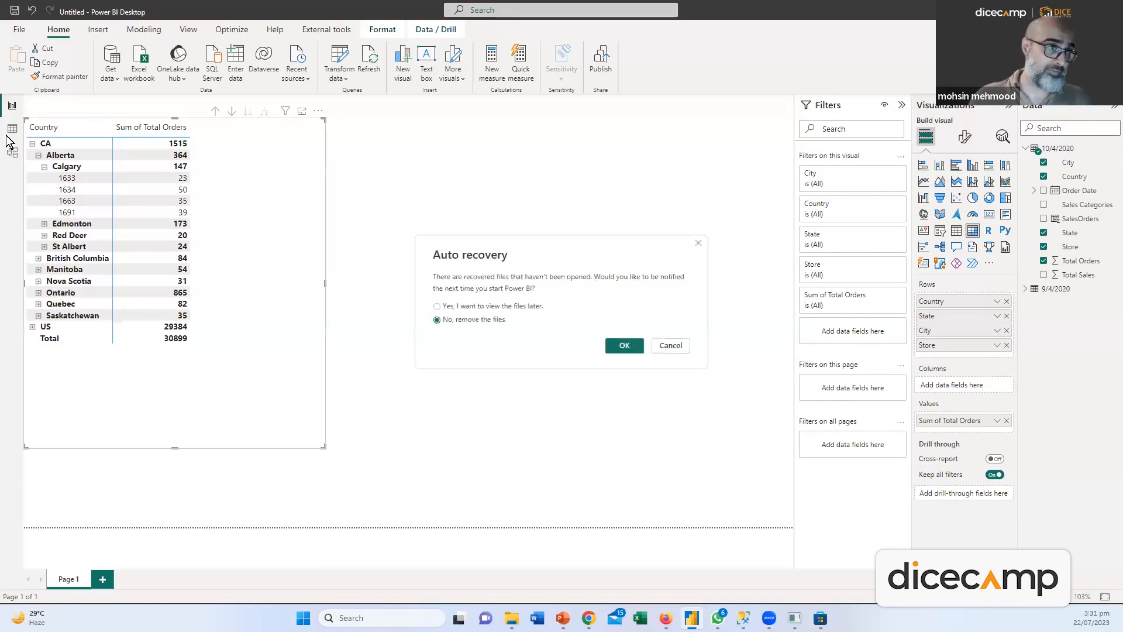
click(502, 306)
click(625, 346)
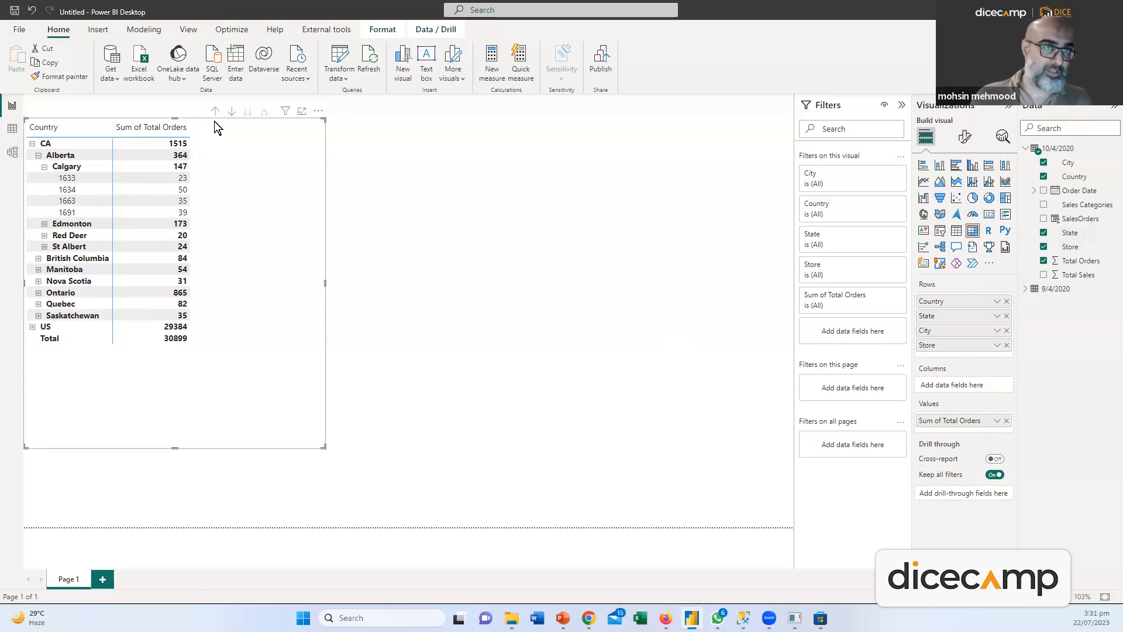
Add Total Sales and SalesOrders to the matrix values and resize it
drag(210, 118, 195, 96)
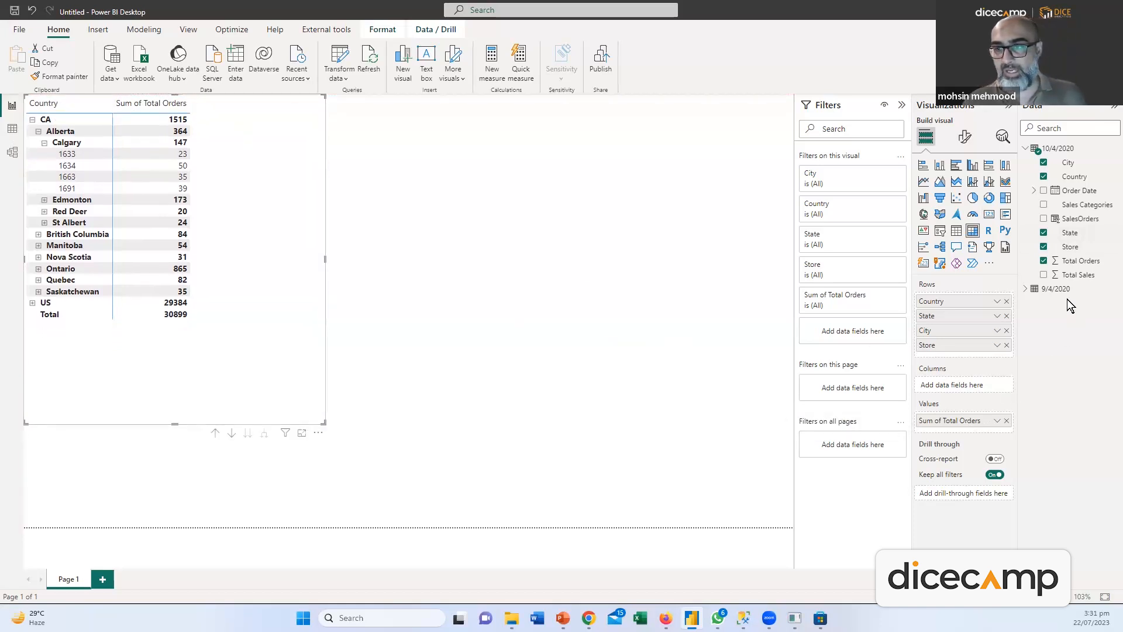
drag(1075, 275, 977, 431)
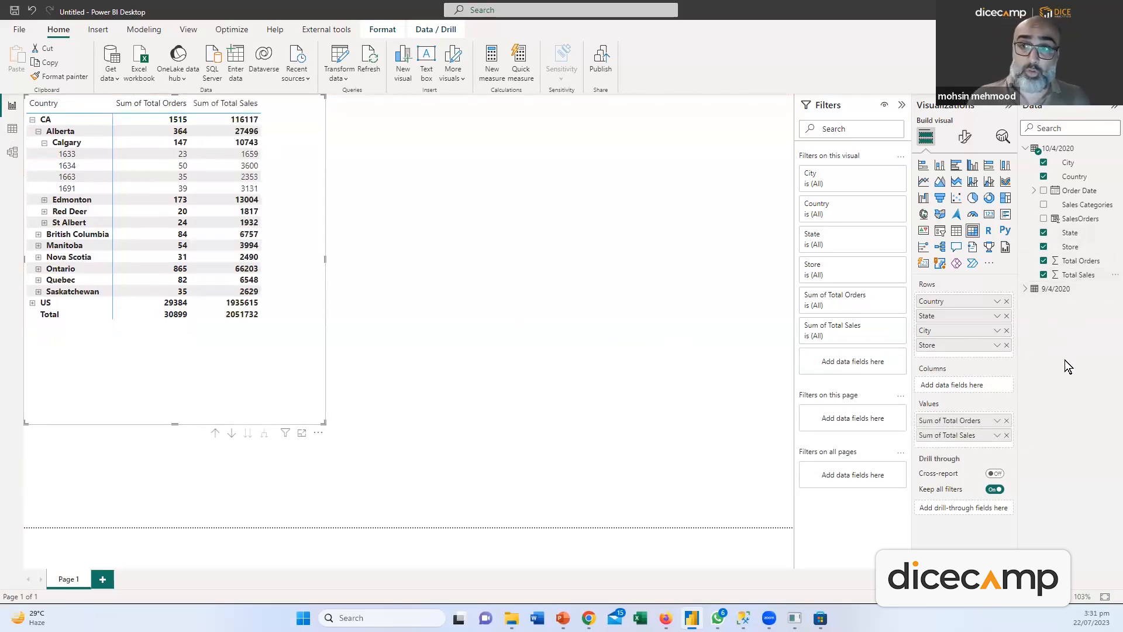
drag(1073, 224, 959, 448)
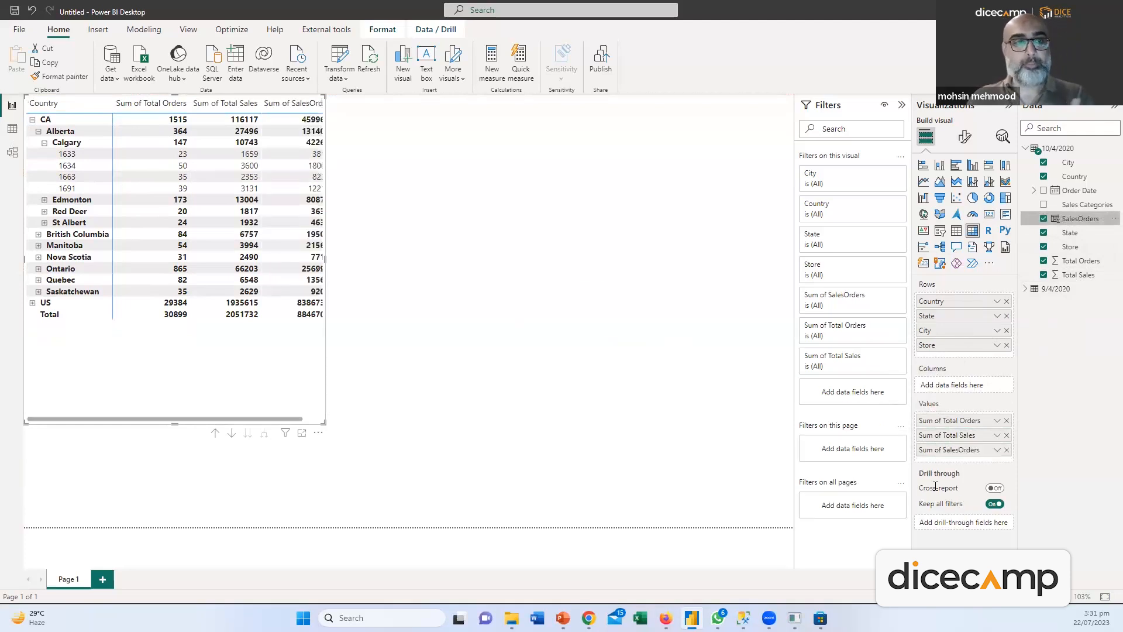
drag(321, 423, 382, 495)
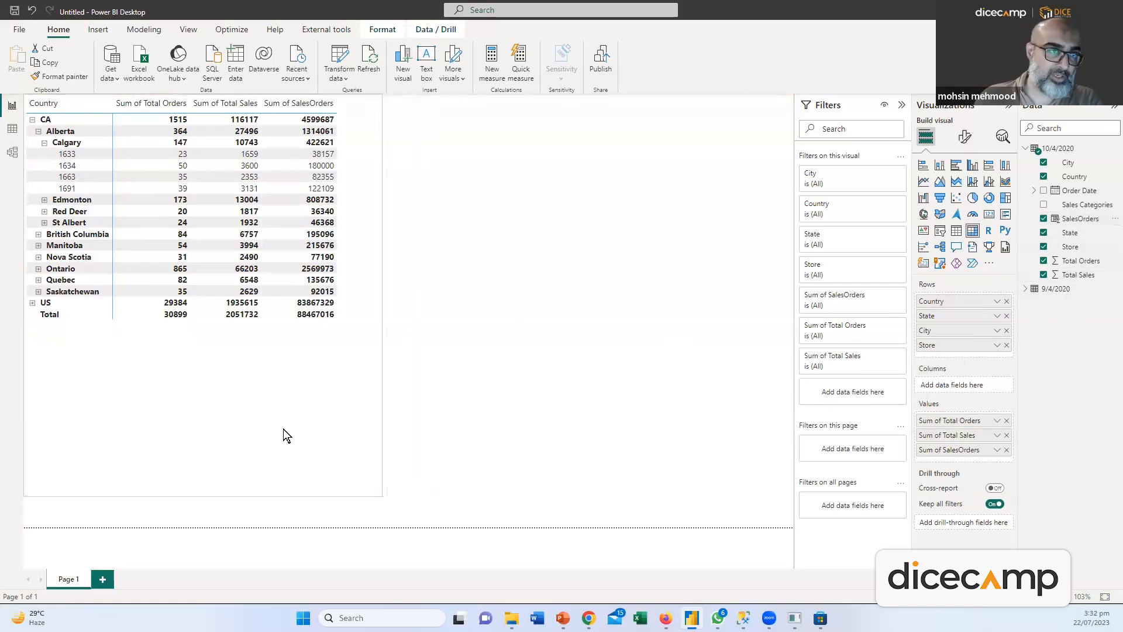
Expand Edmonton, Red Deer and St Albert to show their stores
click(44, 200)
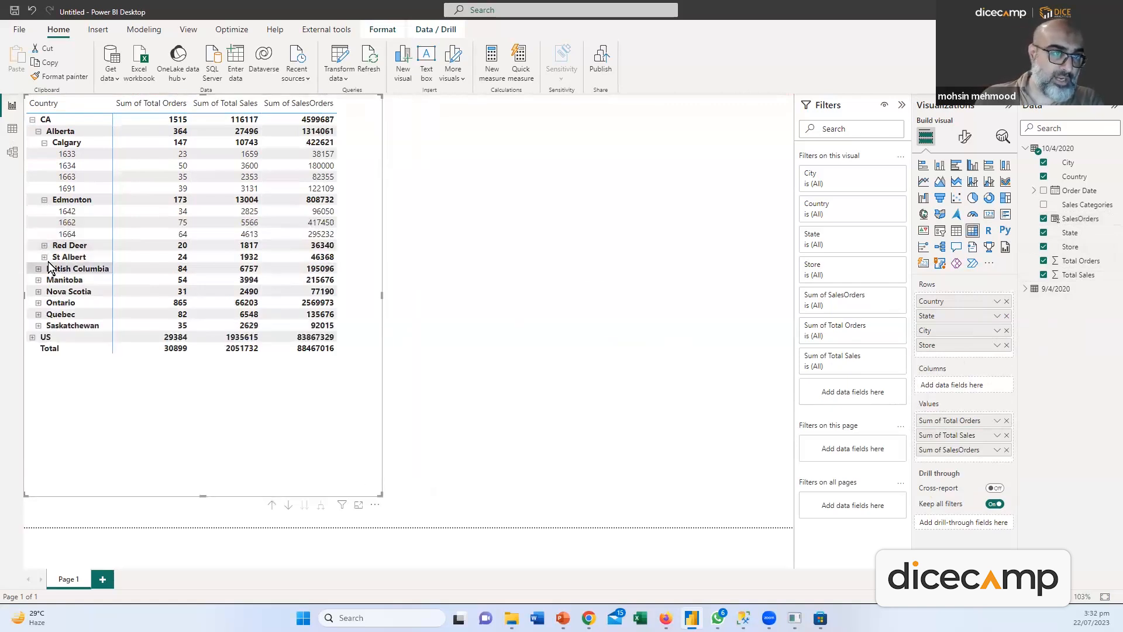
click(44, 245)
click(44, 268)
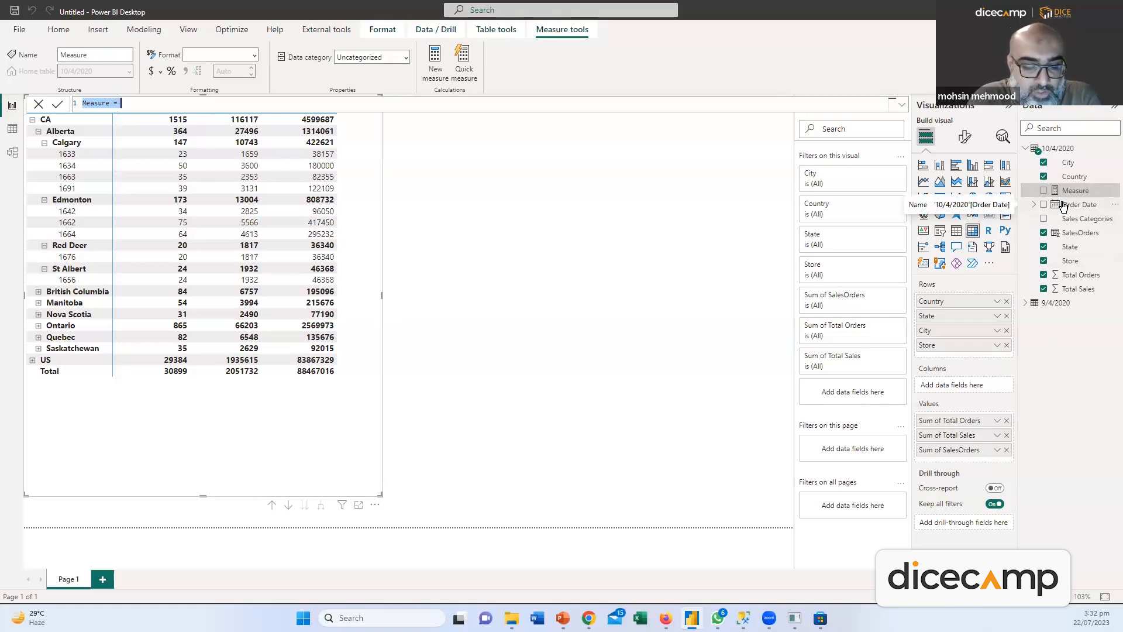
Define TotalSales = SUM('10/4/2020'[Total Sales]) and place it on the canvas beside the matrix
text(Tot)
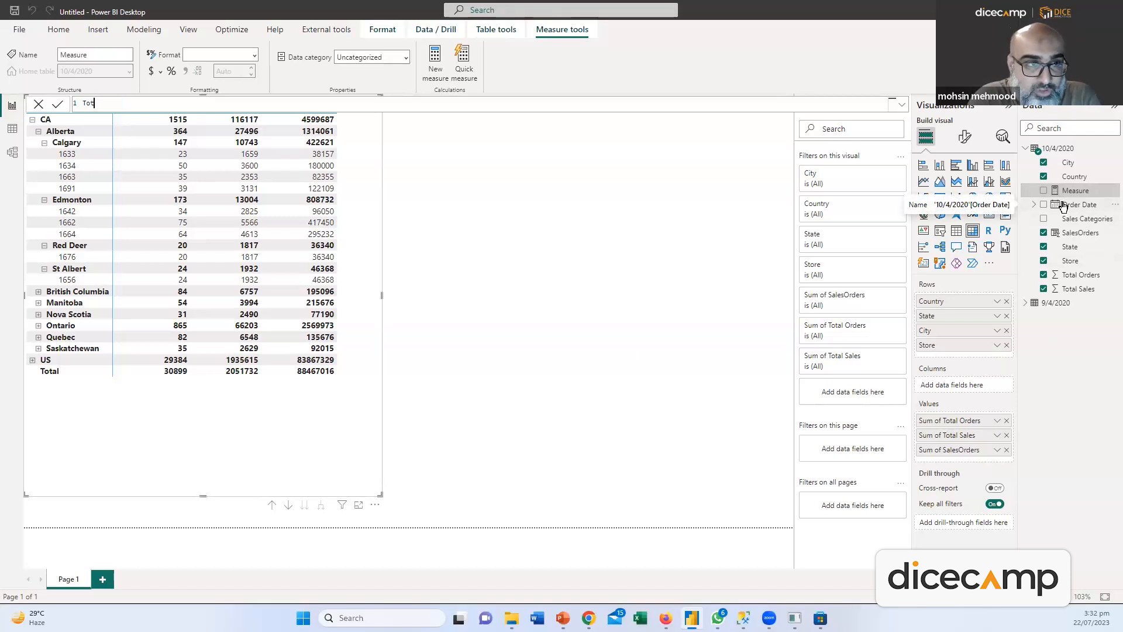
text(alSales )
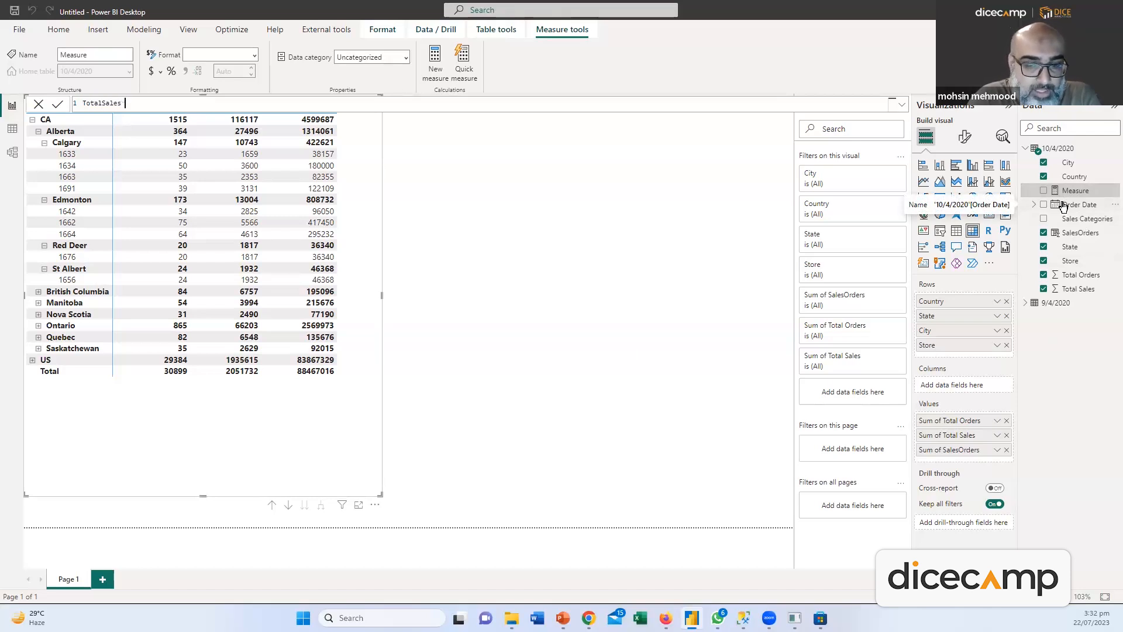
text(= SUM()
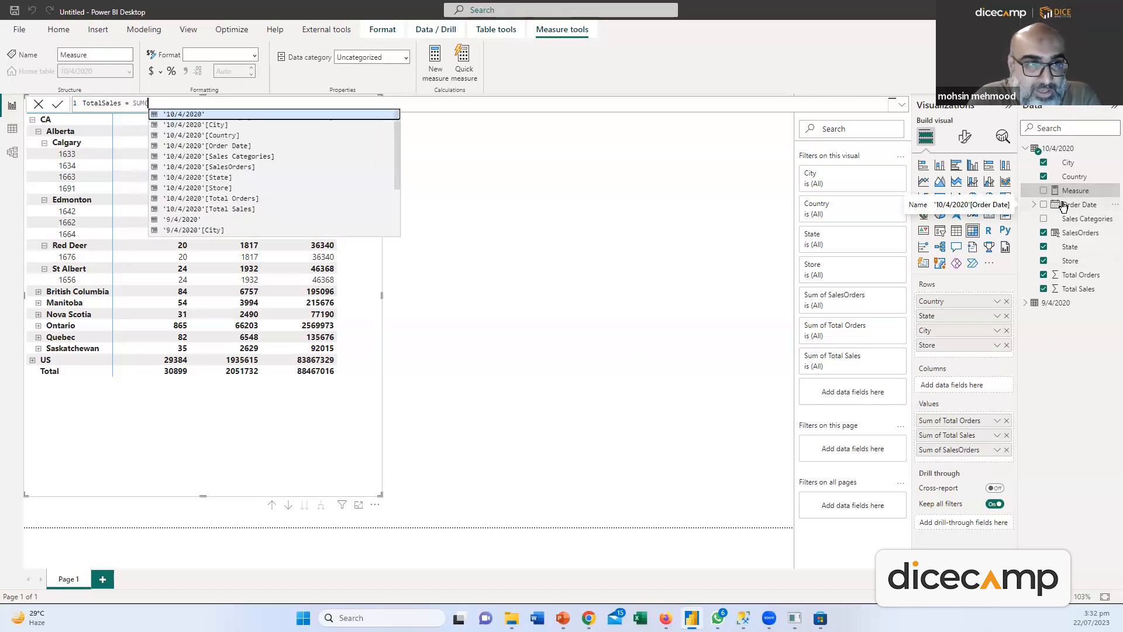
text(Total)
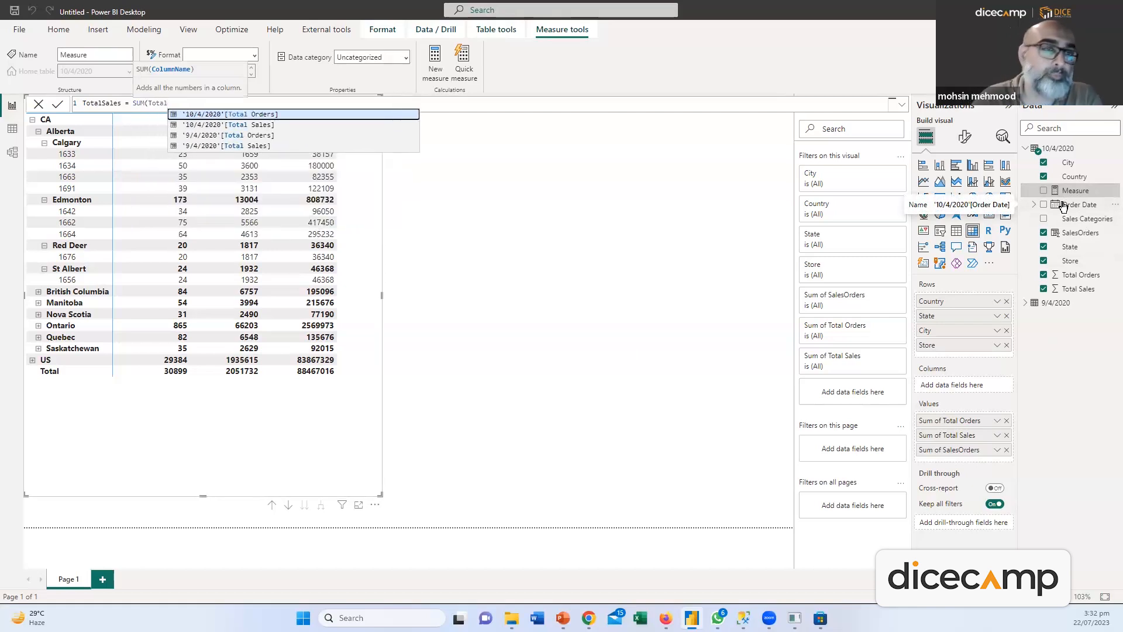
click(252, 124)
text())
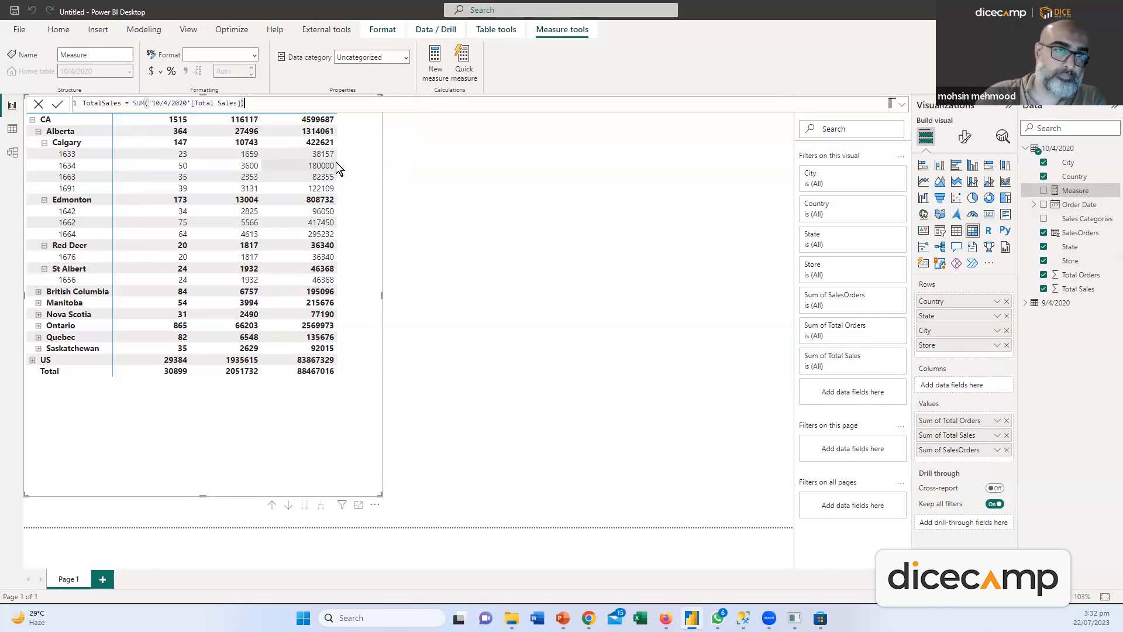
key(Return)
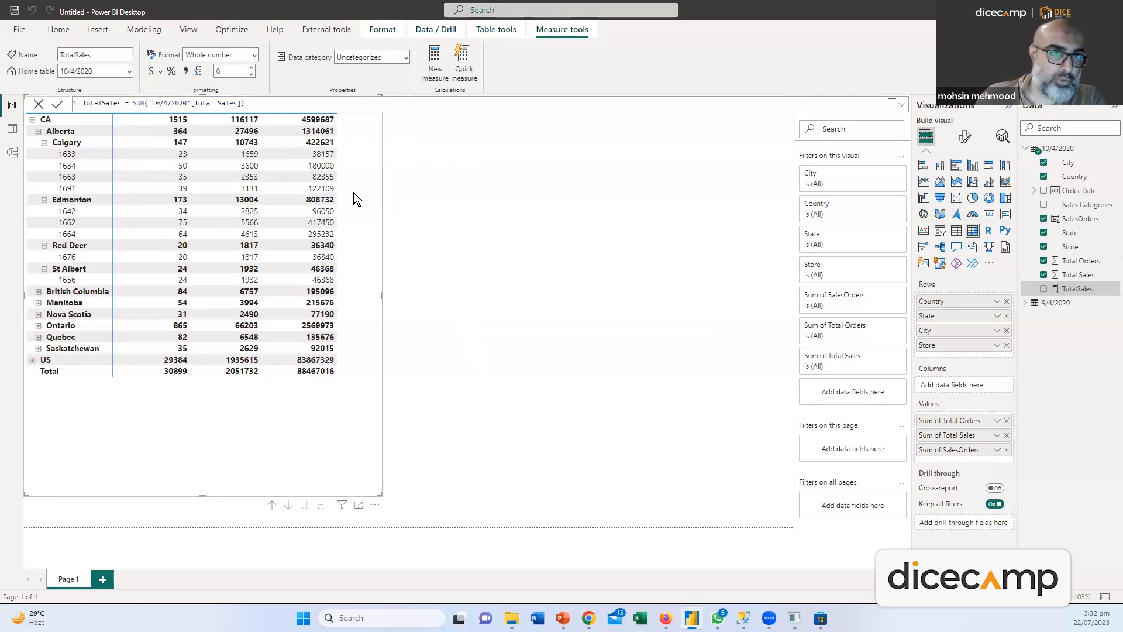
click(237, 424)
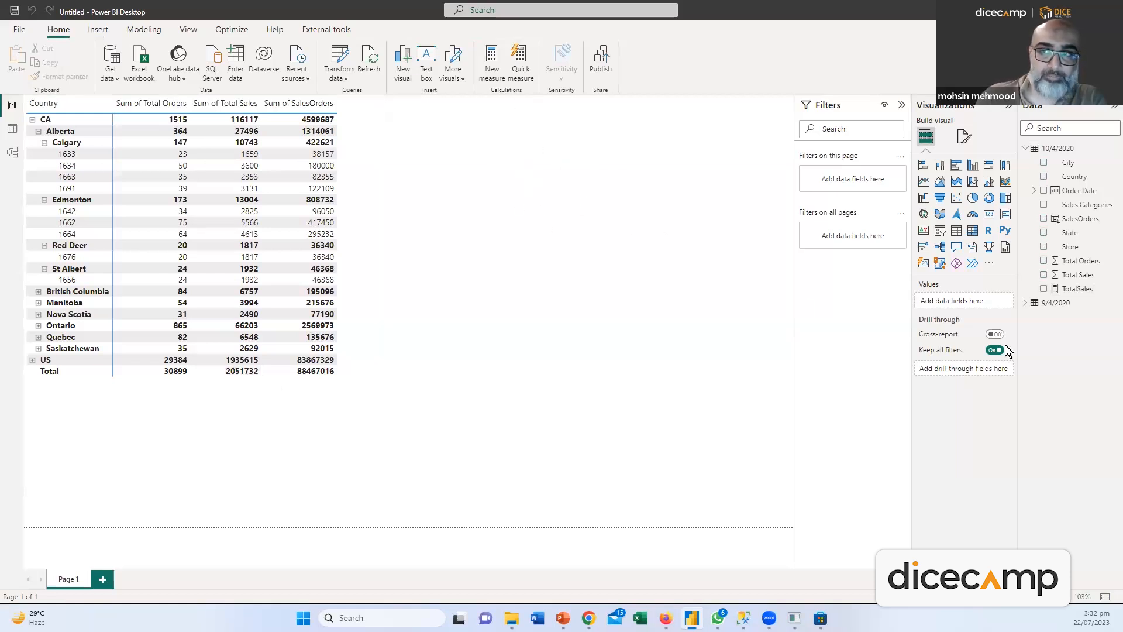
drag(1077, 289, 581, 464)
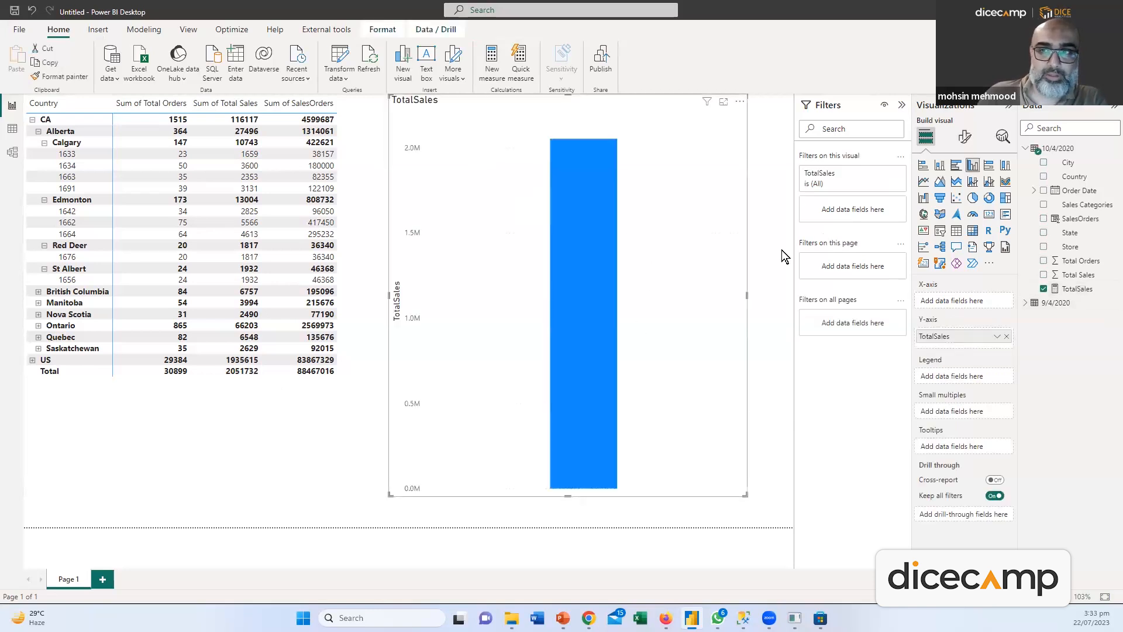
Turn the TotalSales visual into a card with callout display units set to None
click(988, 215)
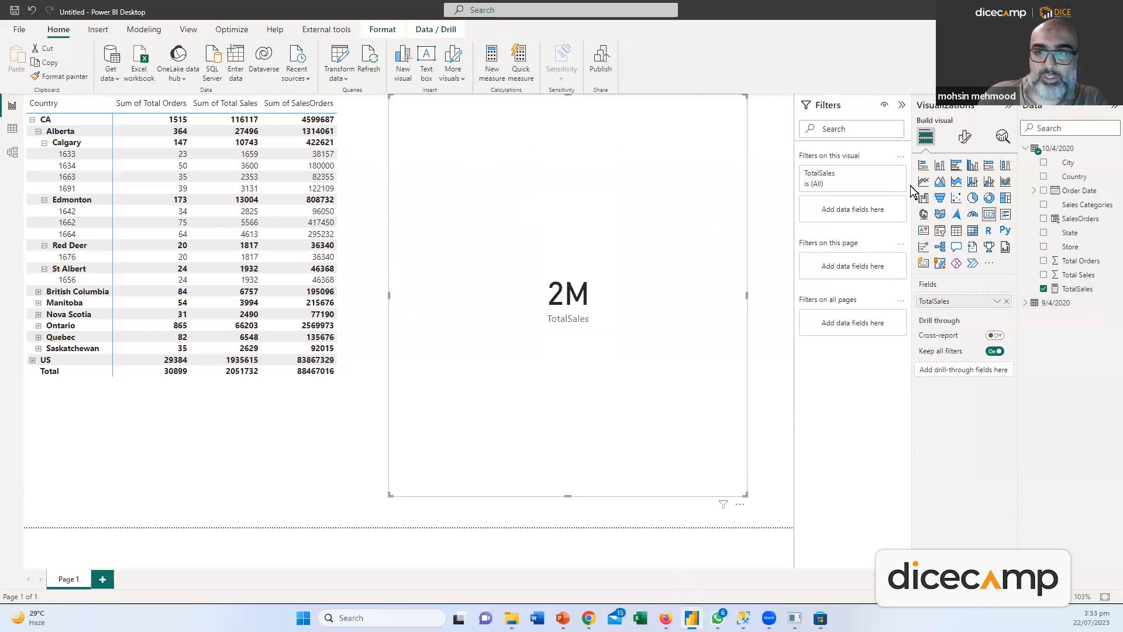
click(965, 136)
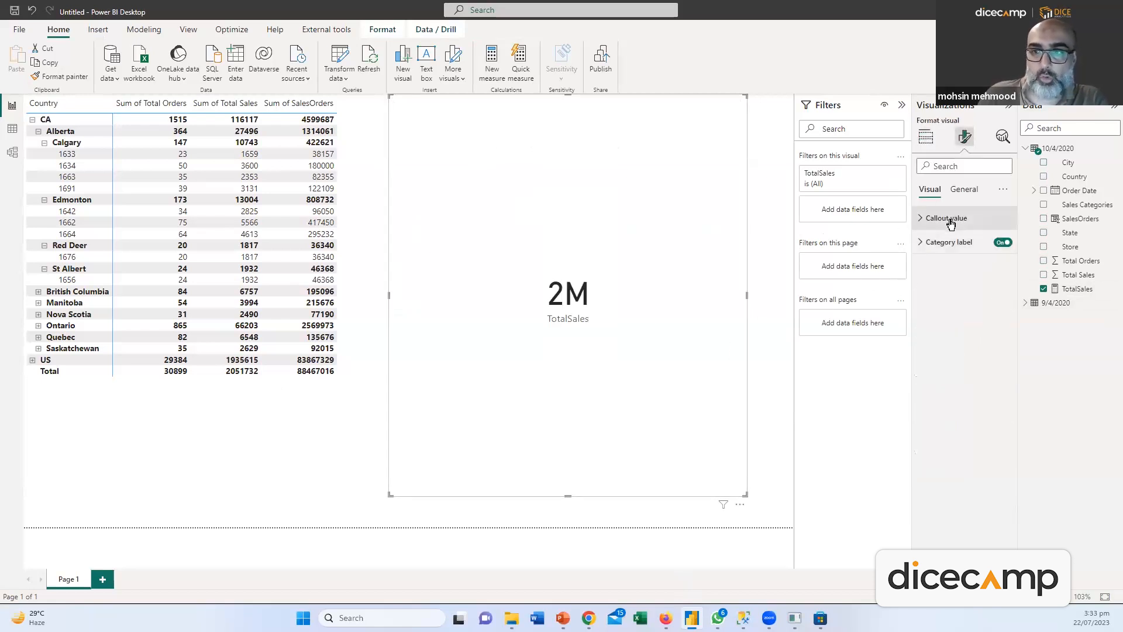
click(950, 220)
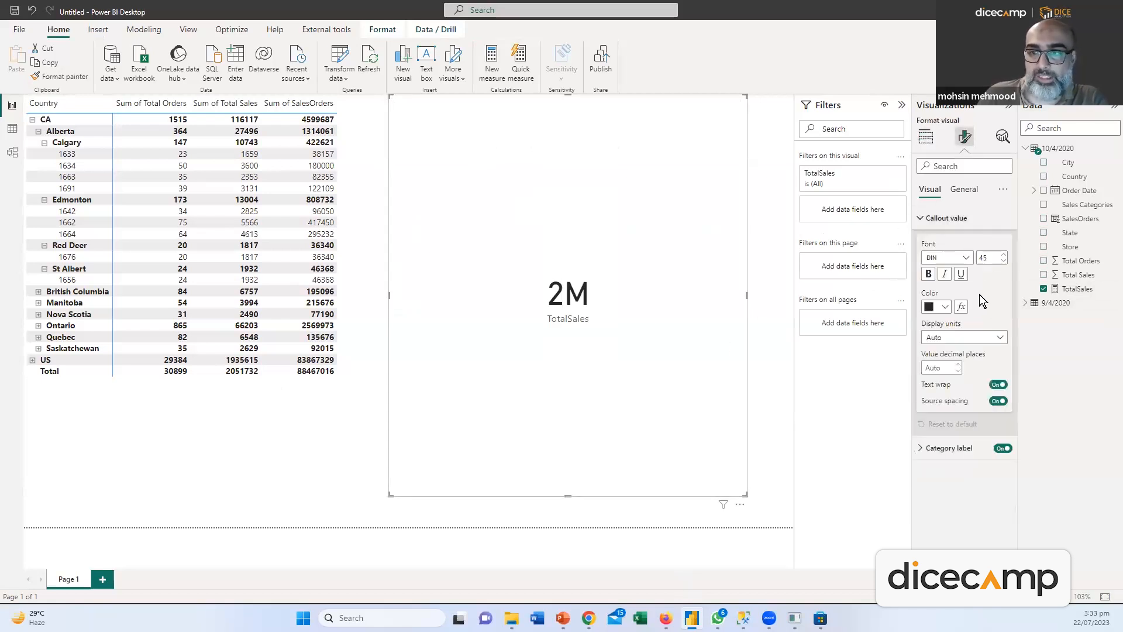
click(955, 219)
click(921, 243)
click(920, 243)
click(964, 189)
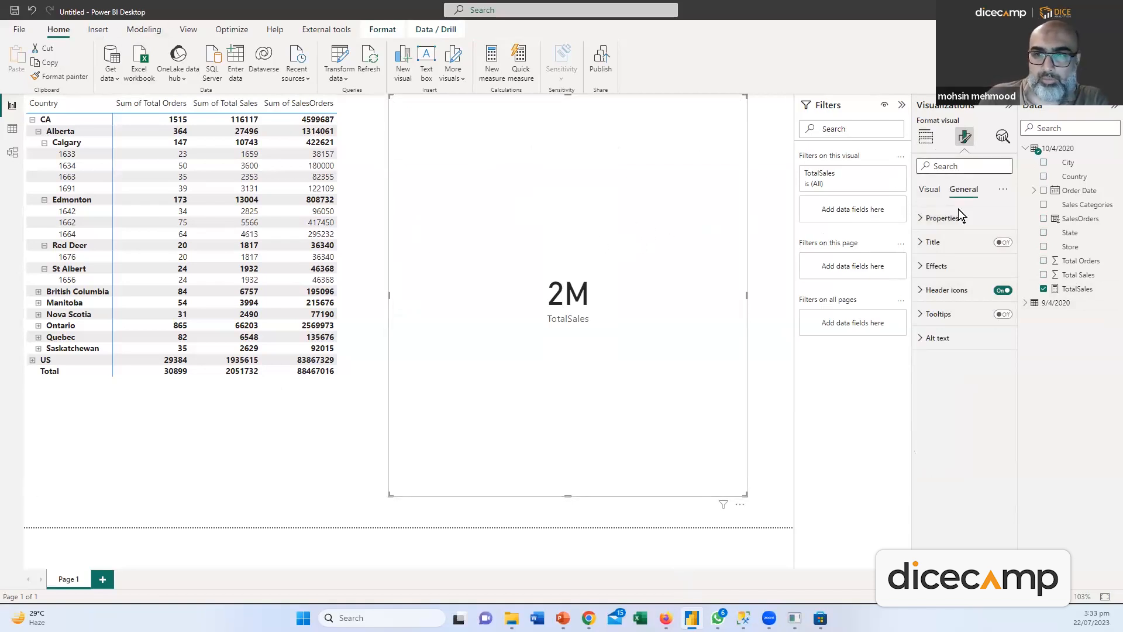
click(926, 137)
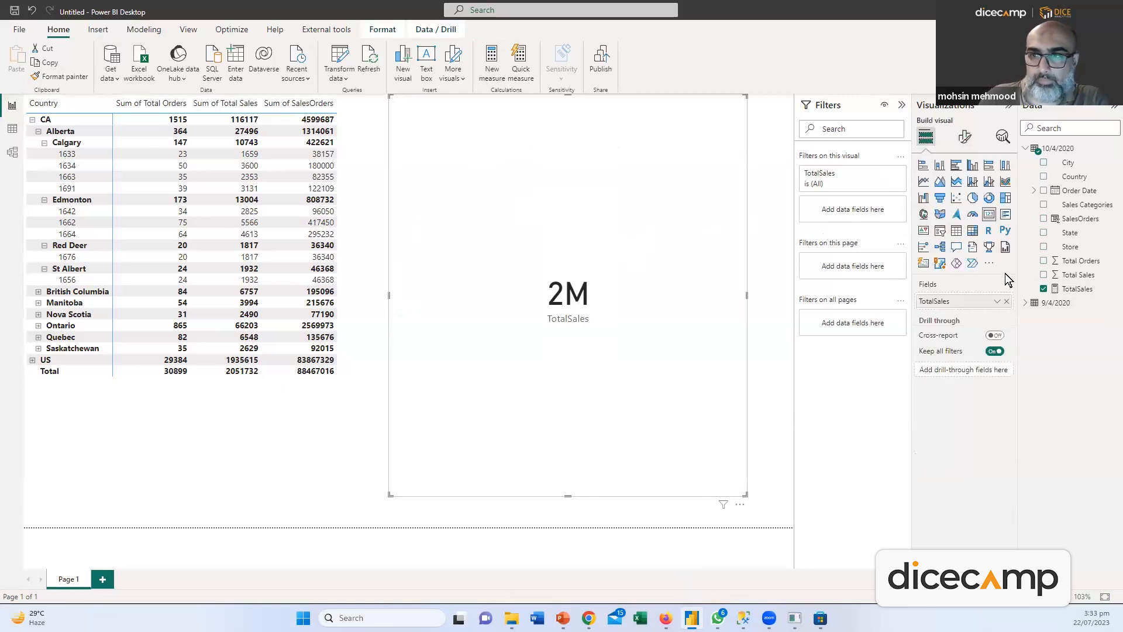
click(965, 136)
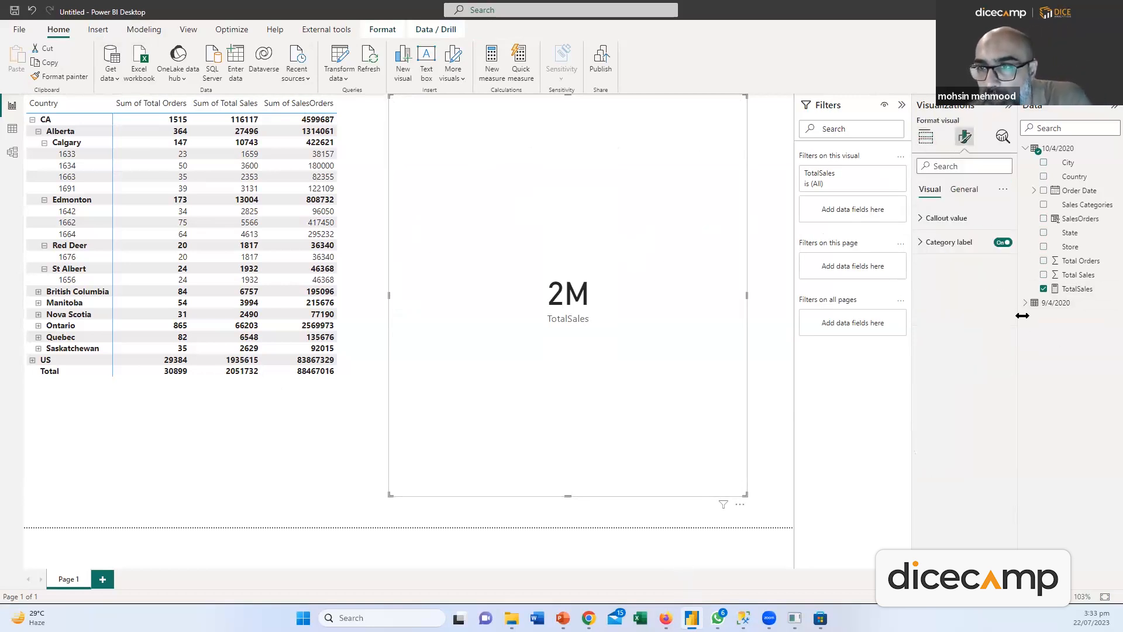
click(945, 219)
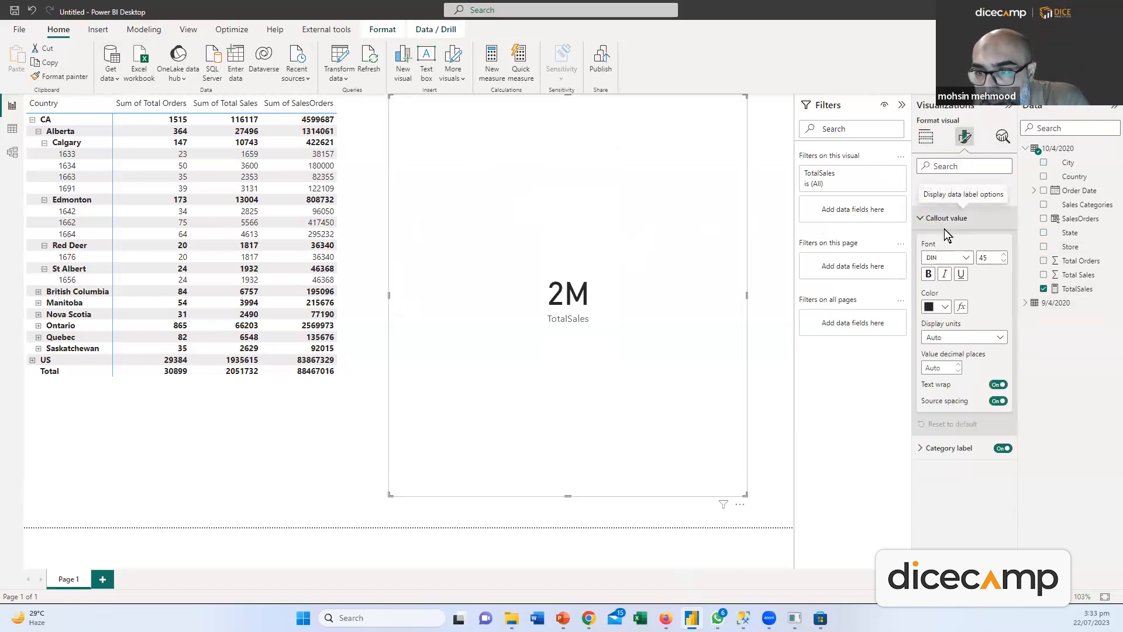
click(999, 338)
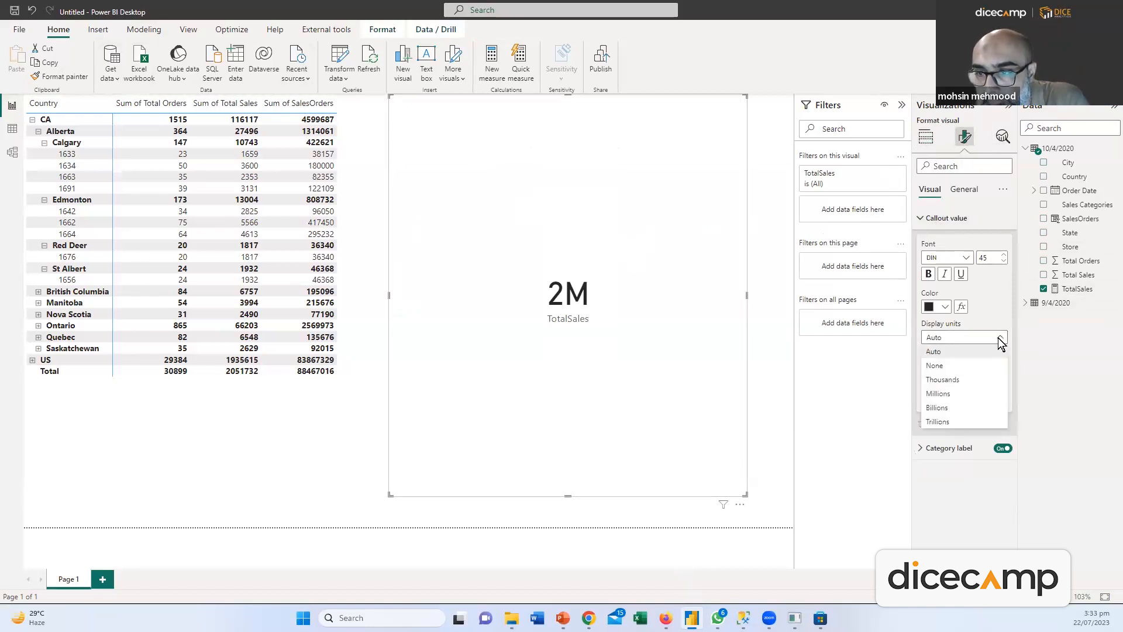
click(961, 367)
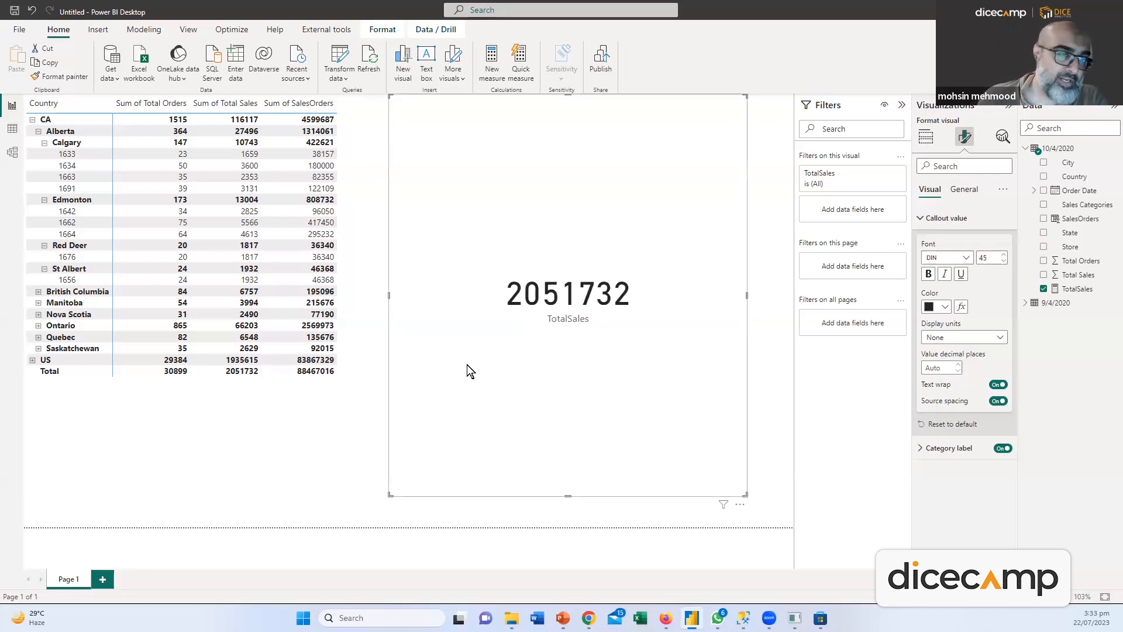
Cross-filter the card to store 1642, then inspect the TotalSales formula in Table view
click(67, 212)
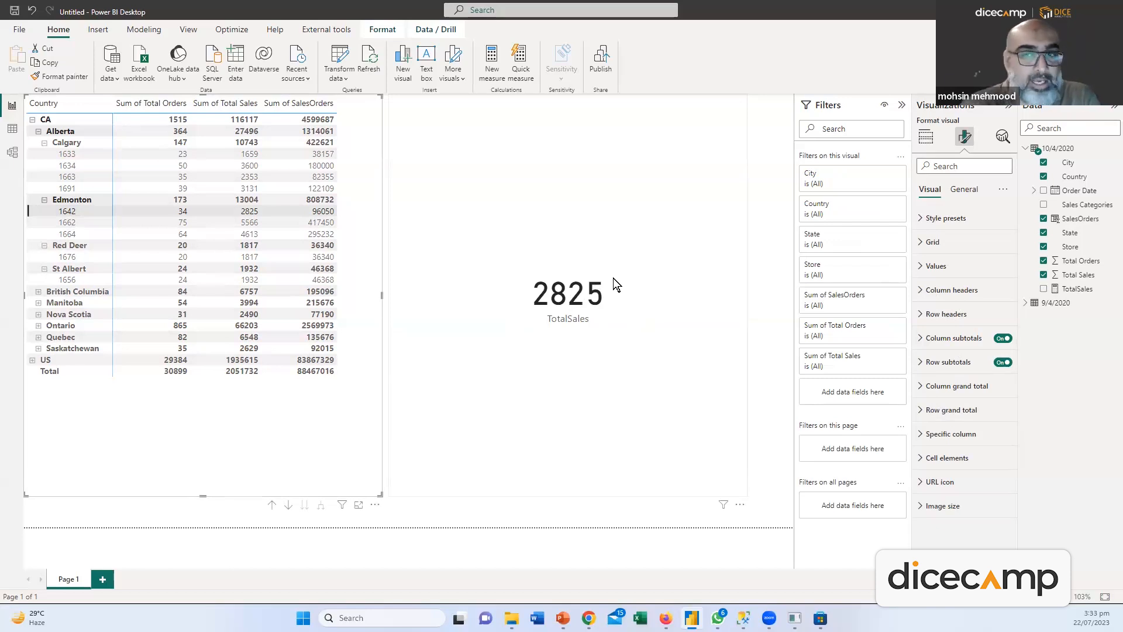
click(1086, 295)
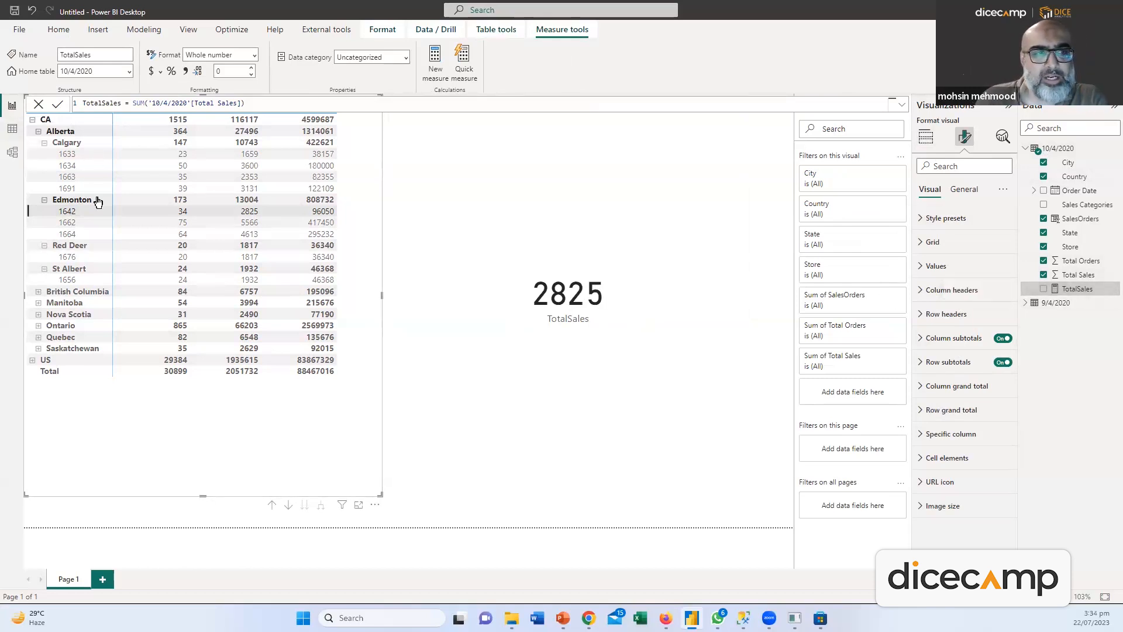
click(12, 128)
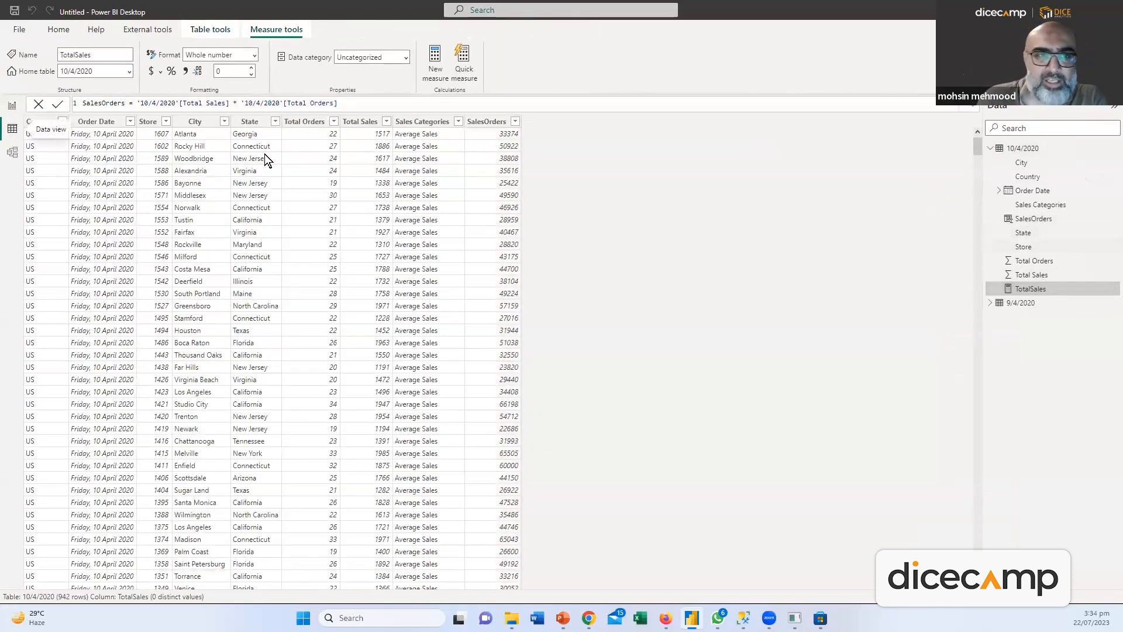
Inspect the Total Sales column and TotalSales measure, then return to the report page
click(1028, 275)
click(1027, 290)
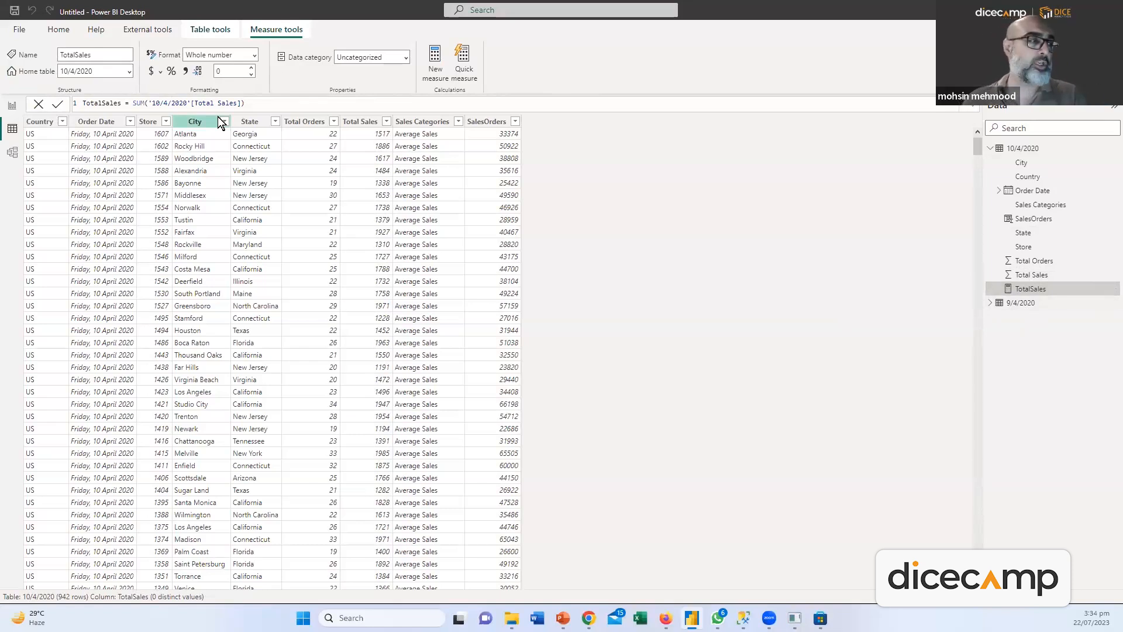
click(12, 106)
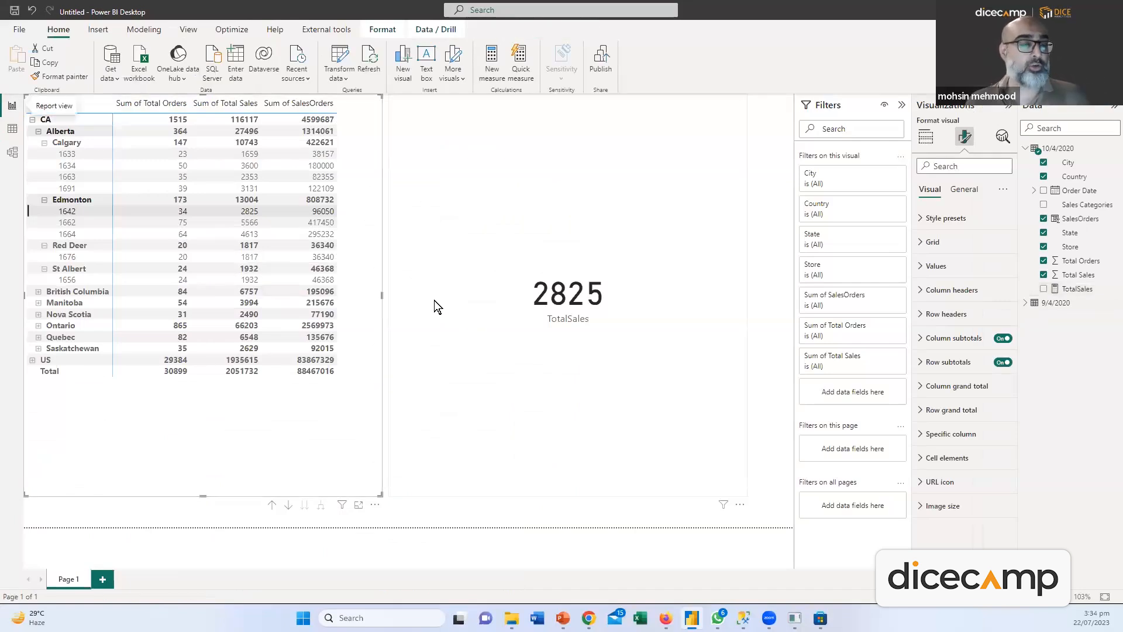
Cross-filter the card by store 1664, Edmonton and store 1691 in the matrix
click(69, 237)
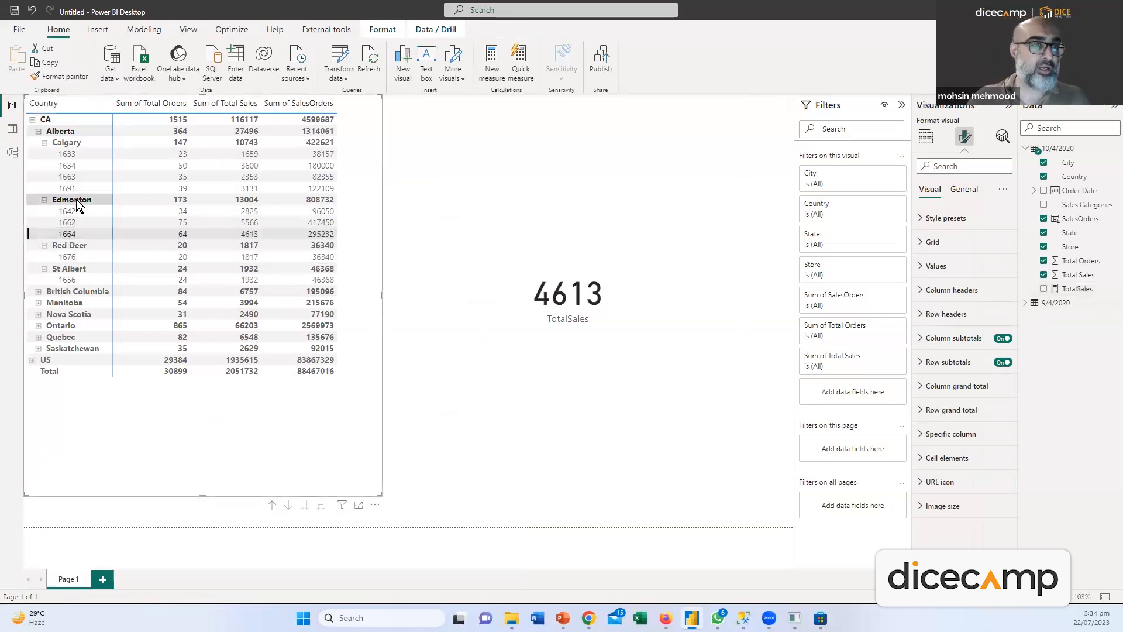
click(77, 201)
click(73, 185)
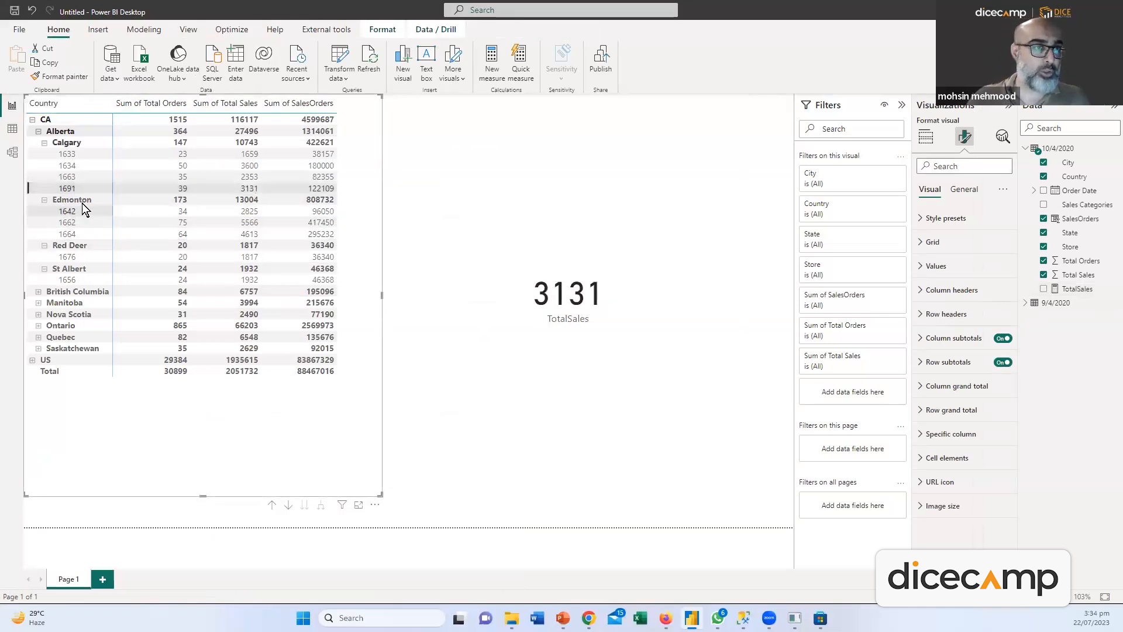
Convert the matrix into a widened clustered column chart of Sum of Total Sales by State
click(930, 138)
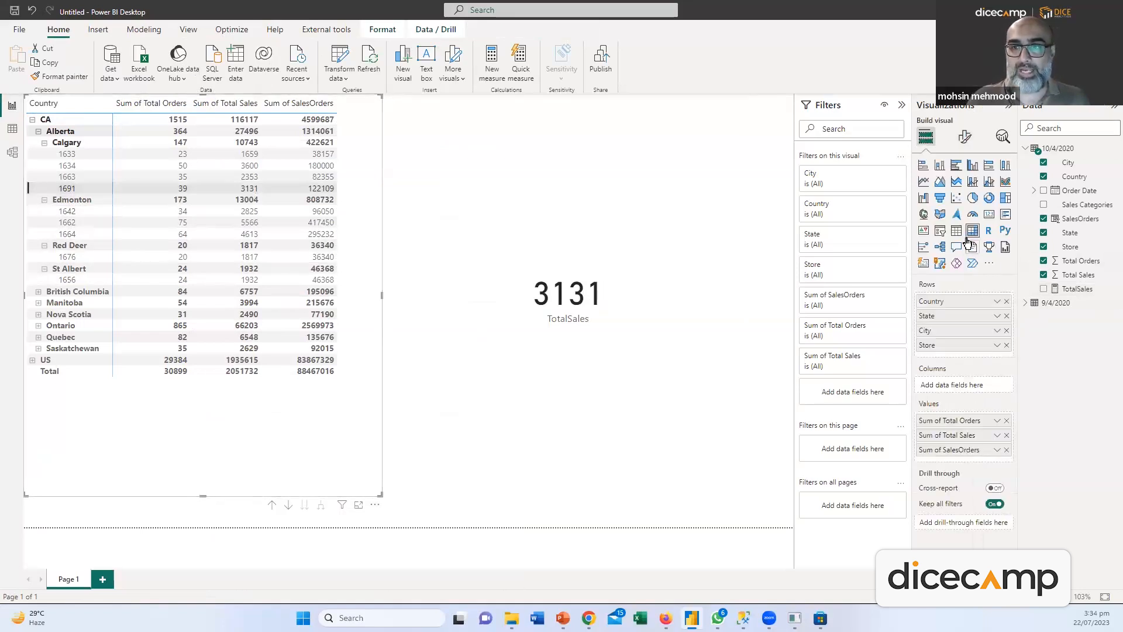
click(972, 166)
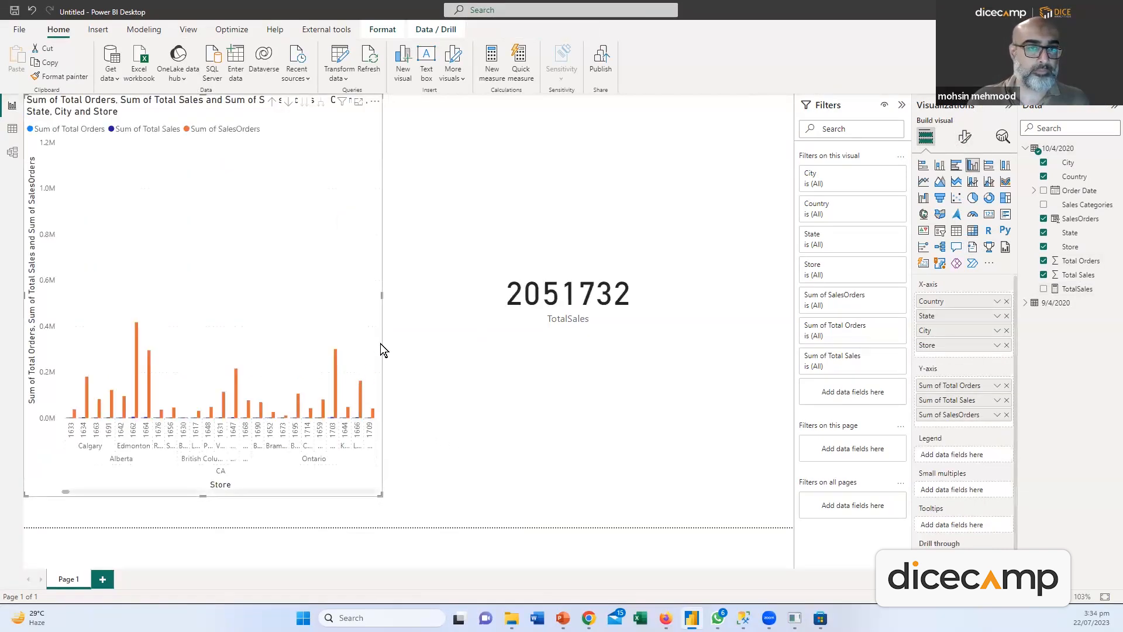
click(1007, 316)
click(1006, 316)
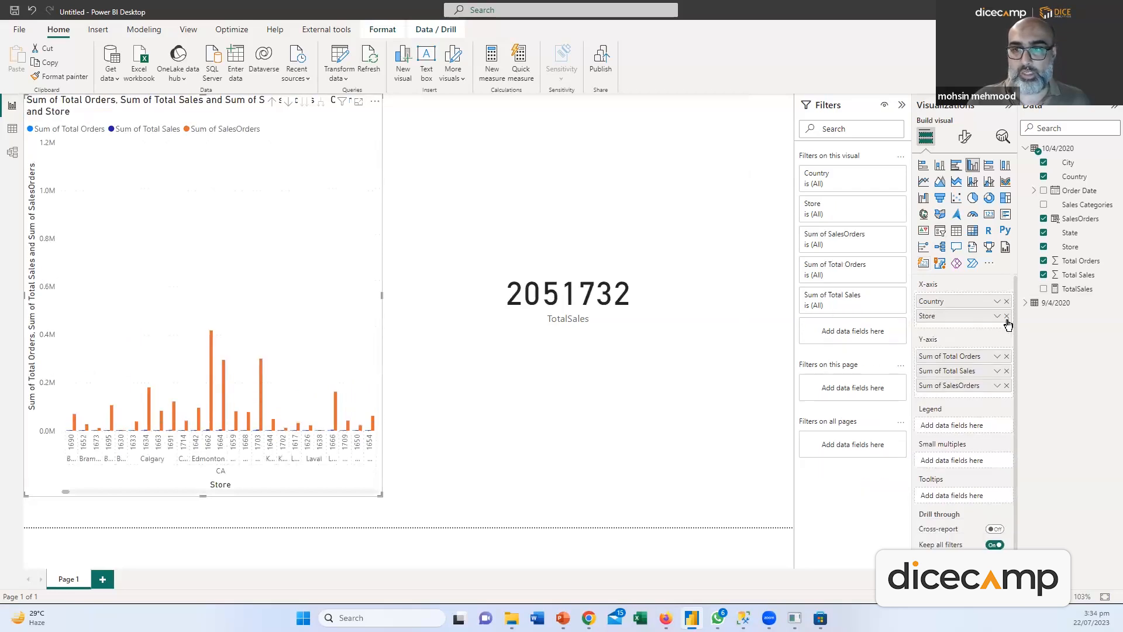
click(1006, 302)
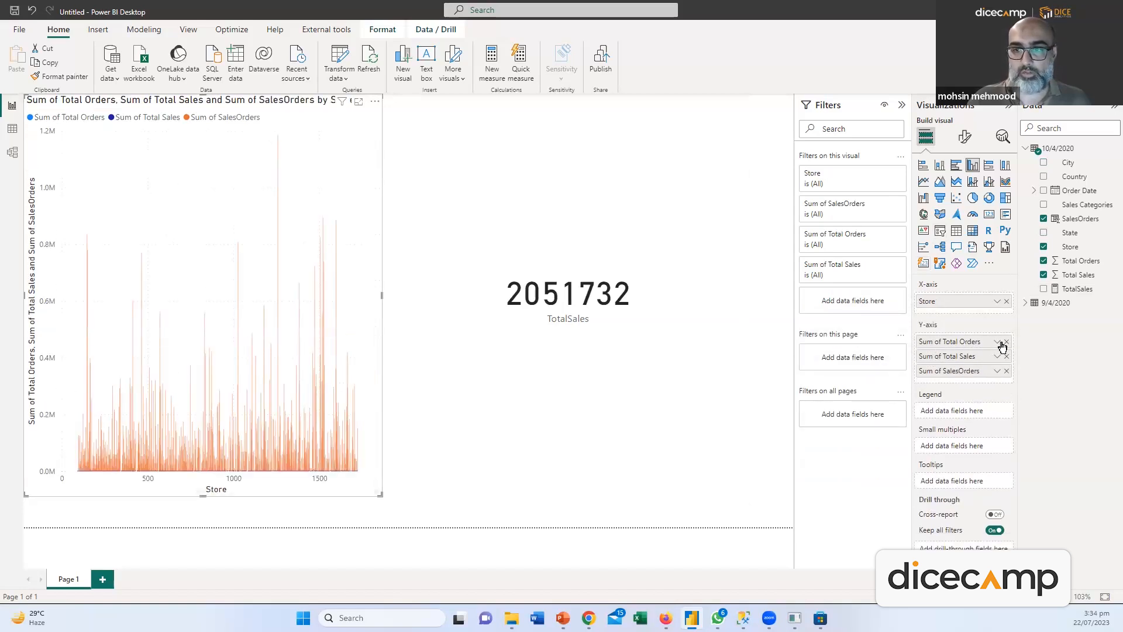
click(1006, 342)
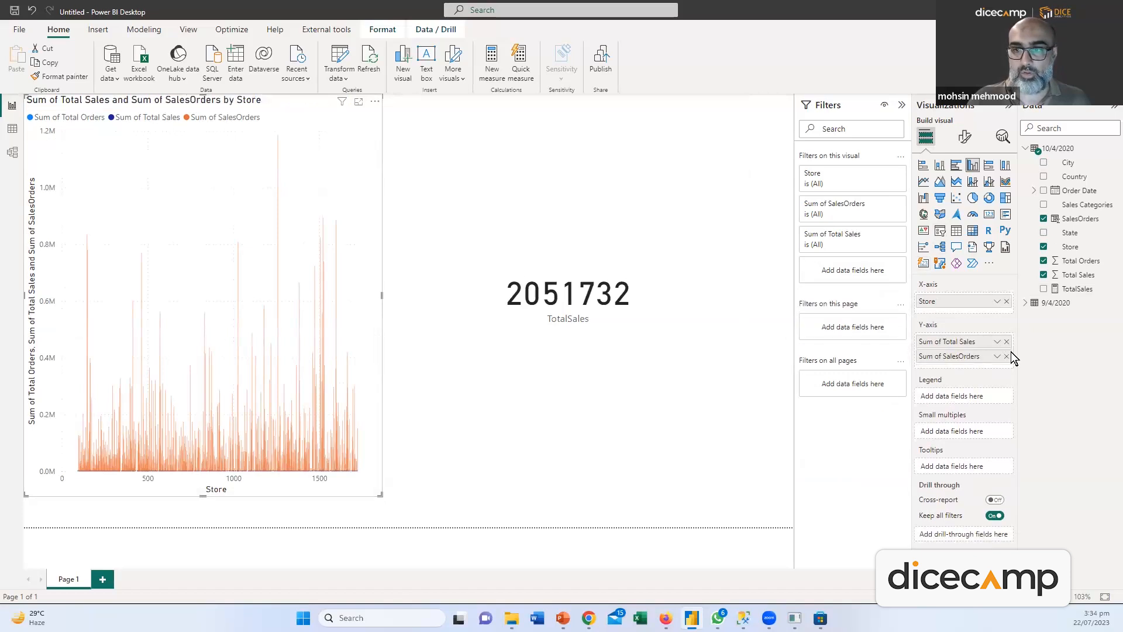
click(1007, 357)
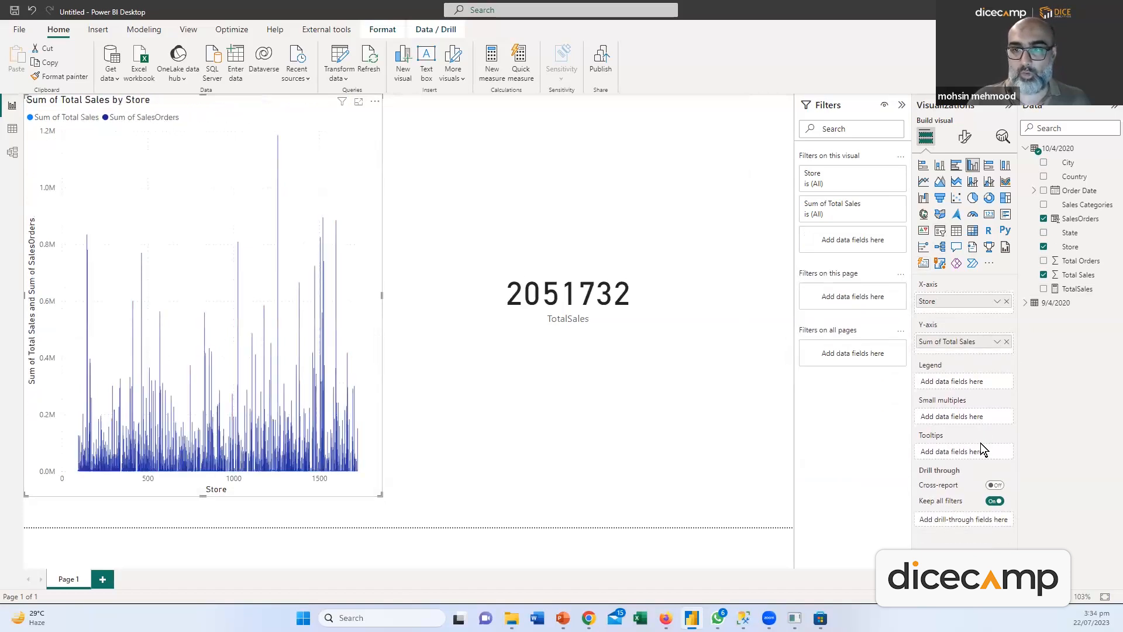
drag(381, 296, 466, 311)
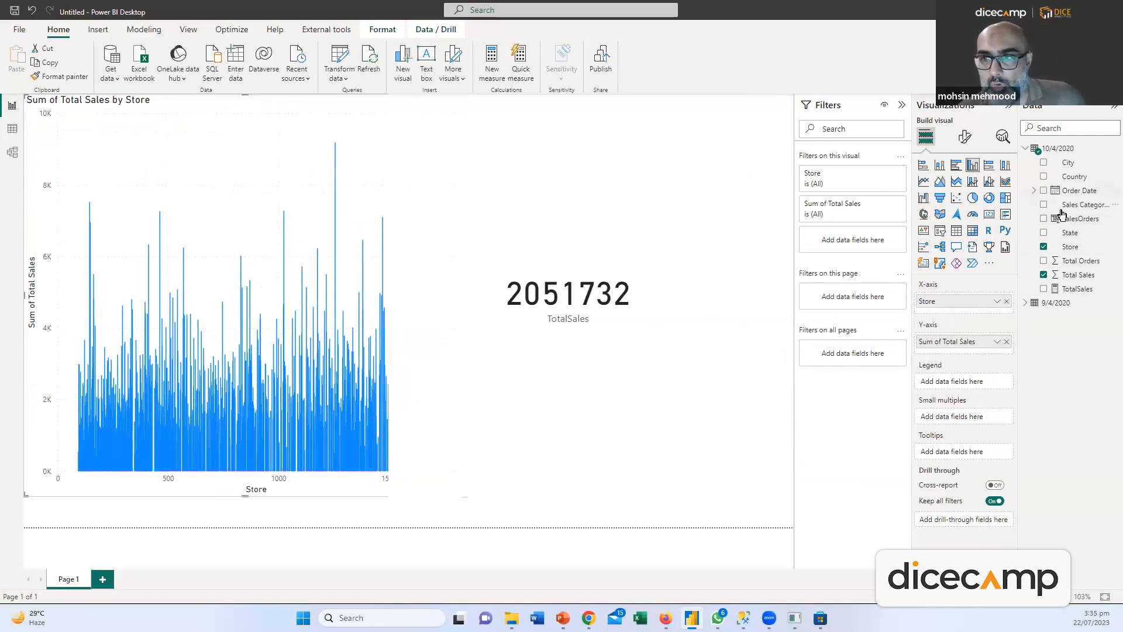
click(1006, 301)
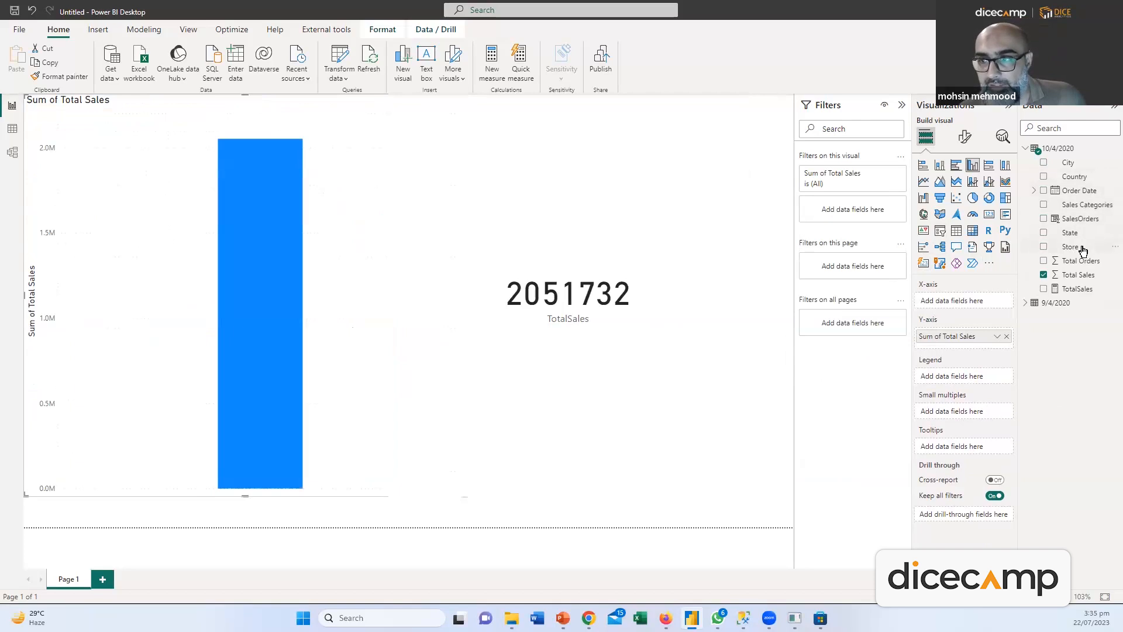
drag(1070, 233, 989, 304)
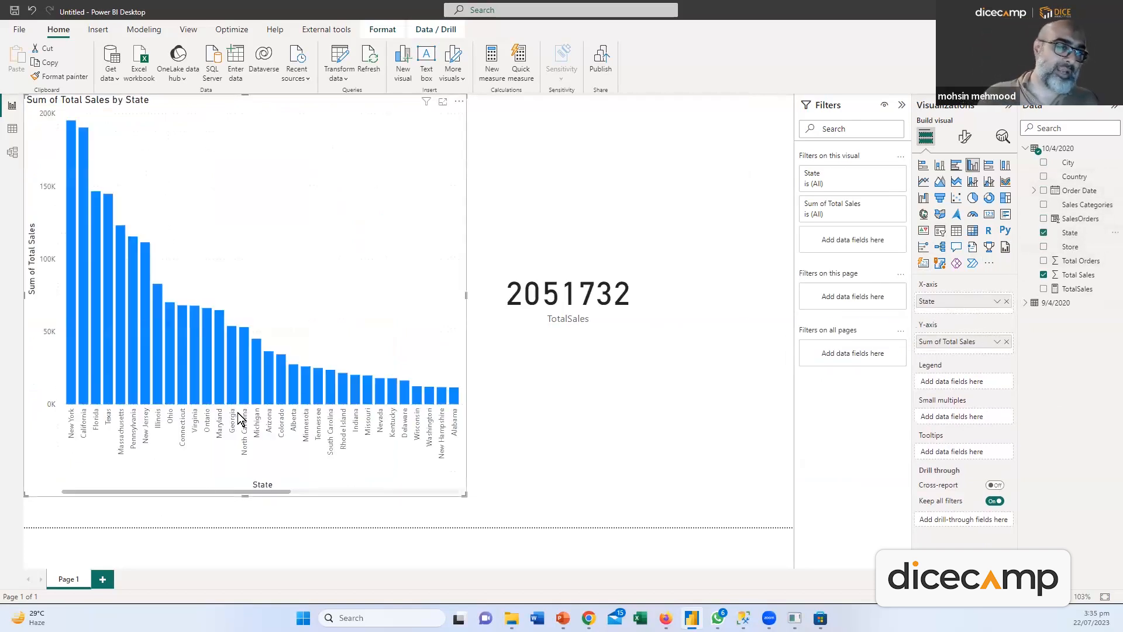
click(72, 353)
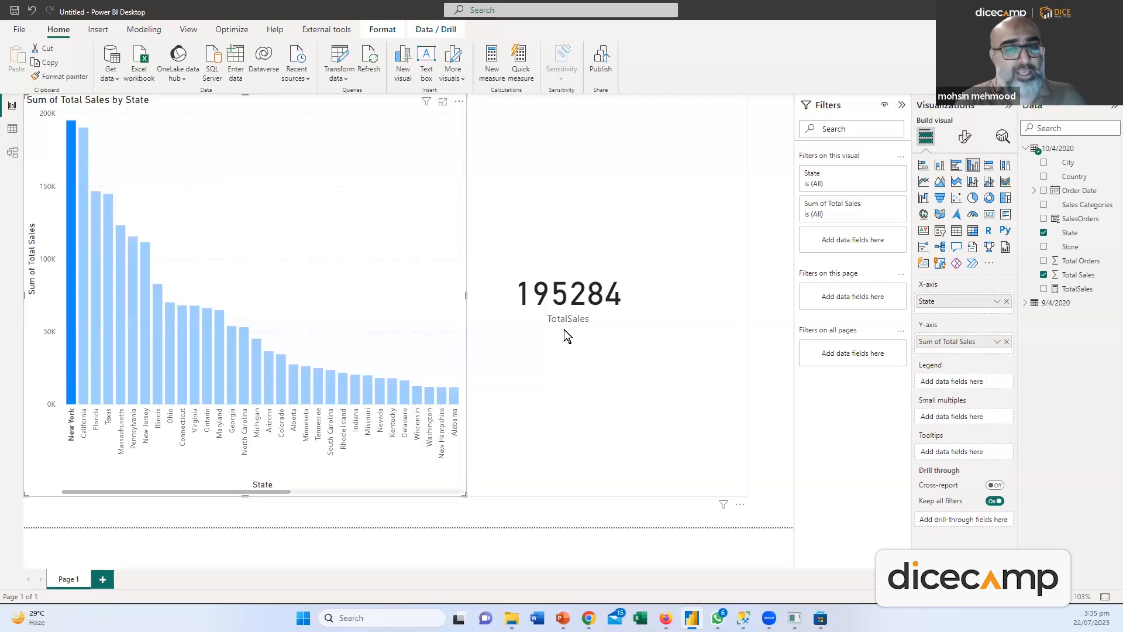
click(122, 303)
click(136, 312)
click(144, 316)
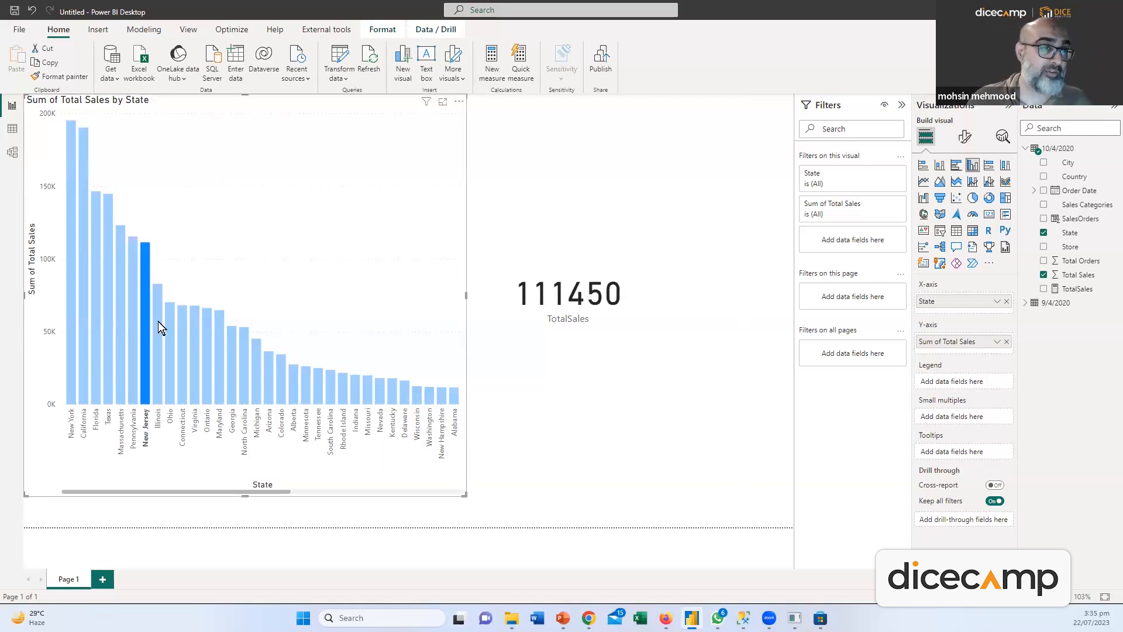
click(159, 322)
click(183, 331)
click(198, 338)
click(209, 331)
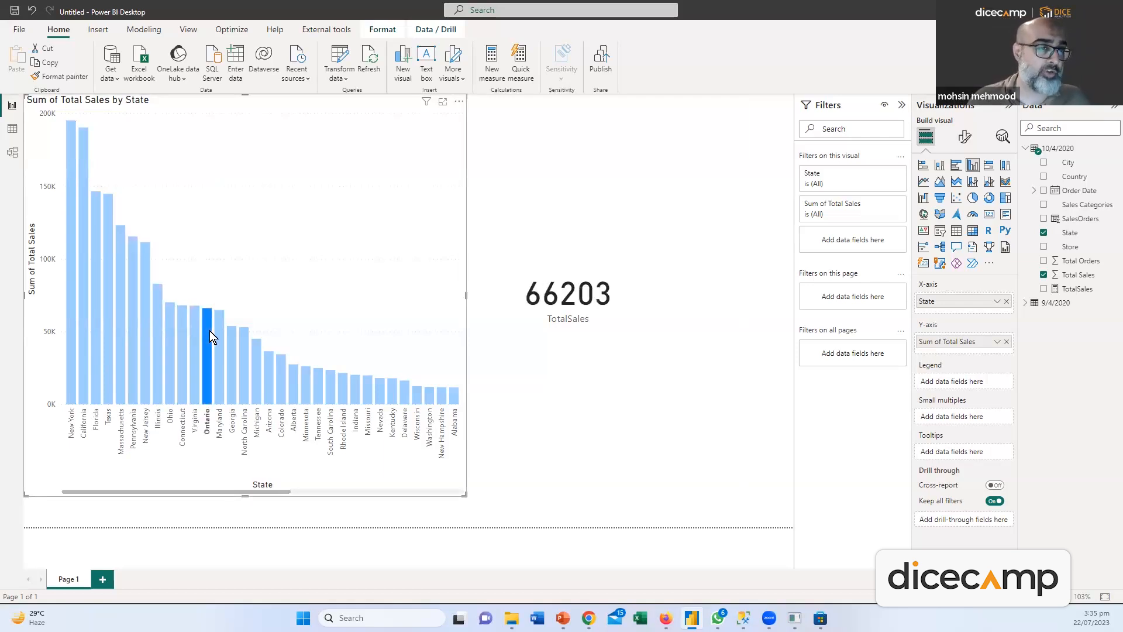
click(216, 331)
click(231, 346)
click(244, 363)
click(255, 370)
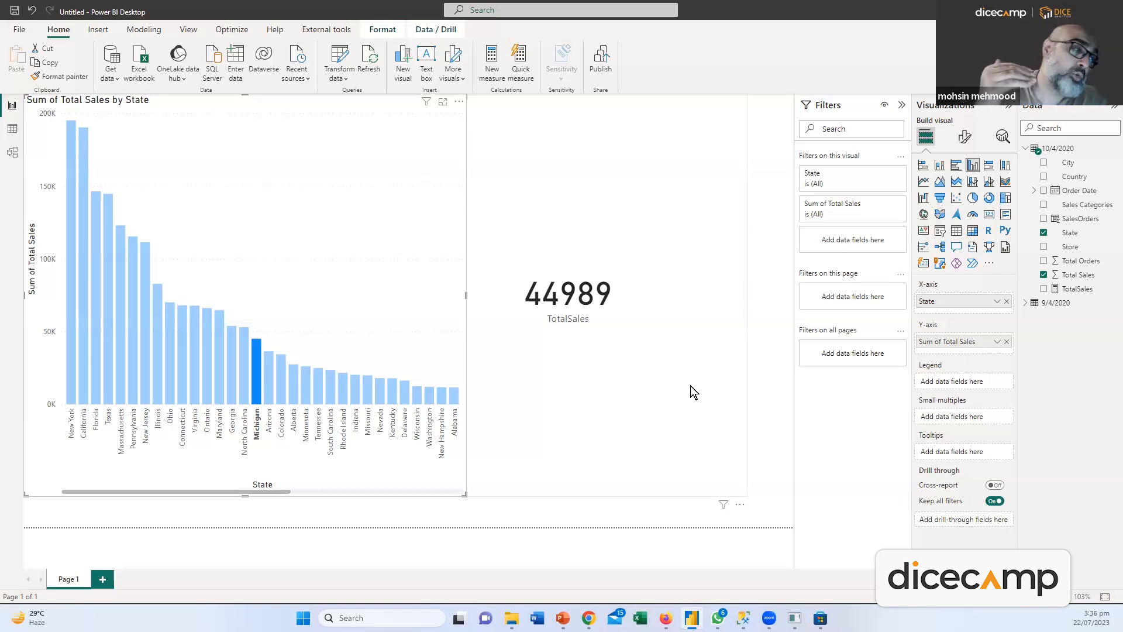
click(379, 393)
click(339, 385)
click(306, 383)
click(270, 386)
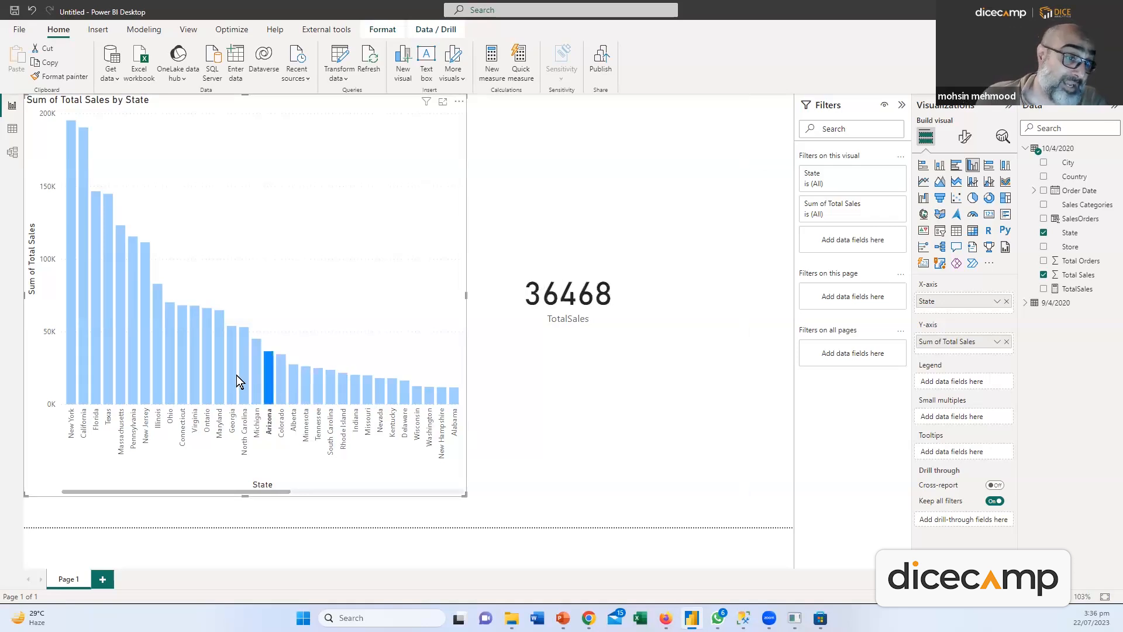
click(235, 375)
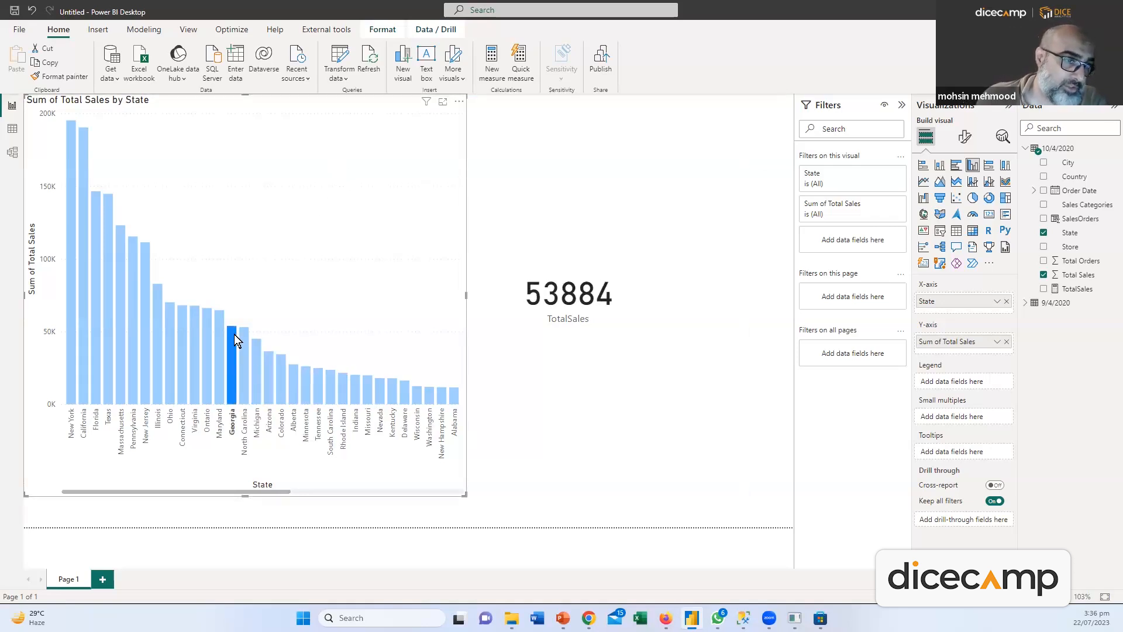
click(548, 169)
click(234, 366)
click(279, 310)
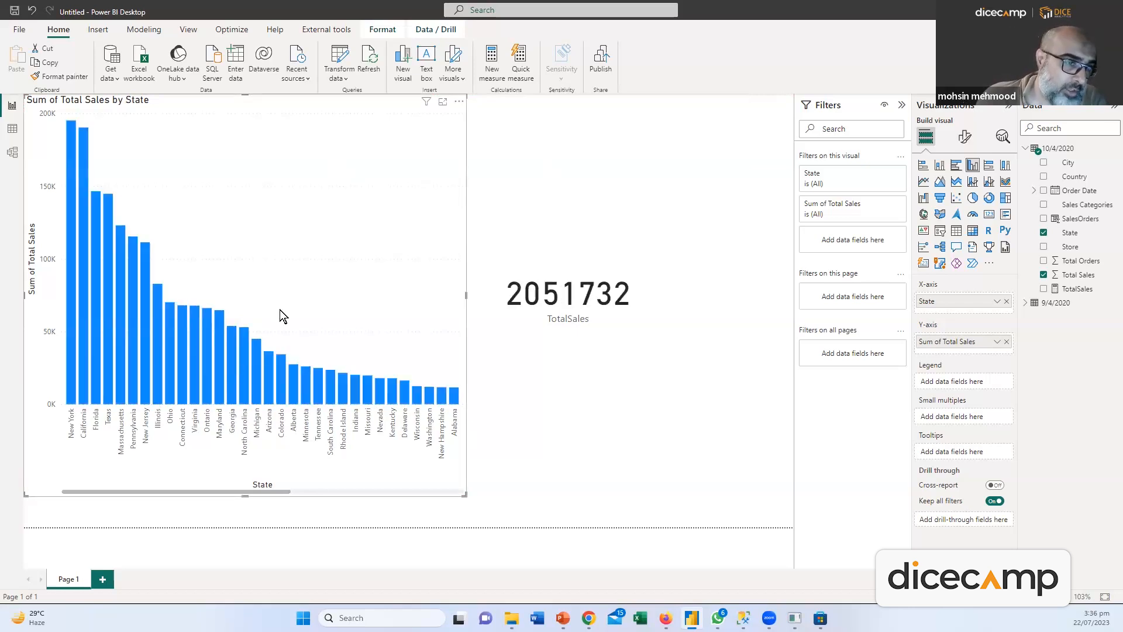
click(220, 345)
click(203, 348)
click(195, 350)
click(182, 344)
click(169, 346)
click(157, 342)
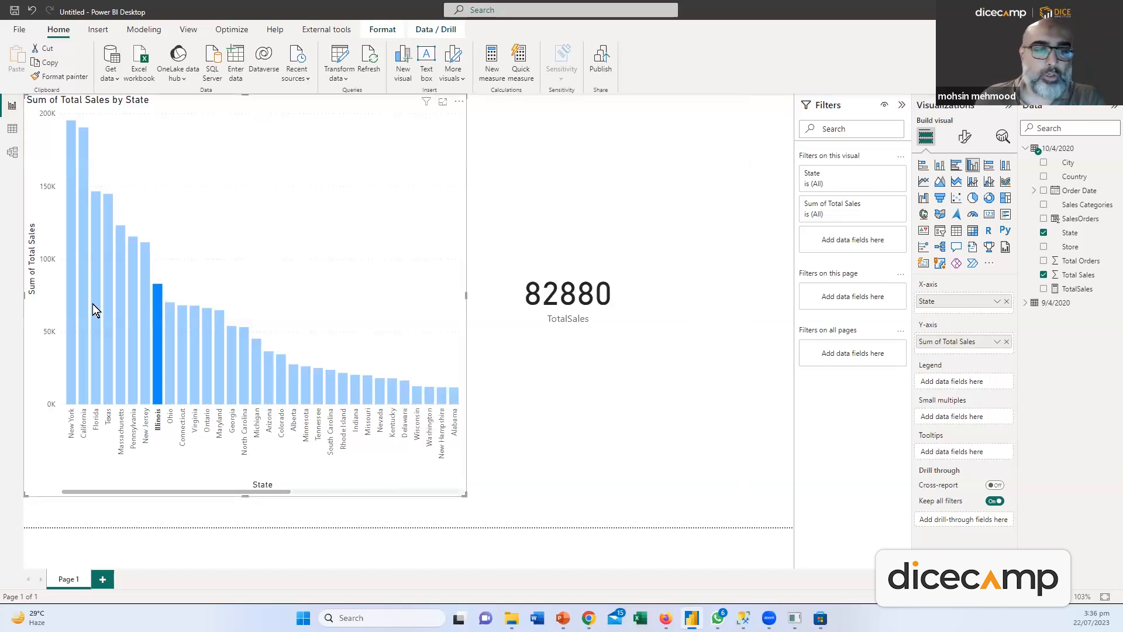
click(156, 342)
click(614, 444)
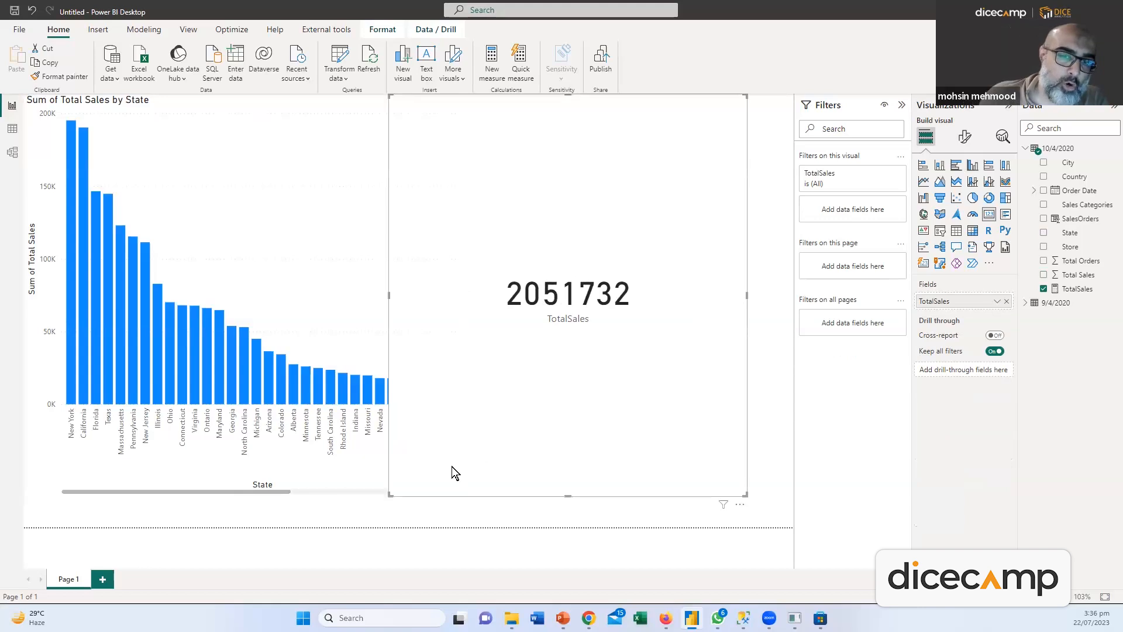
drag(389, 494, 597, 178)
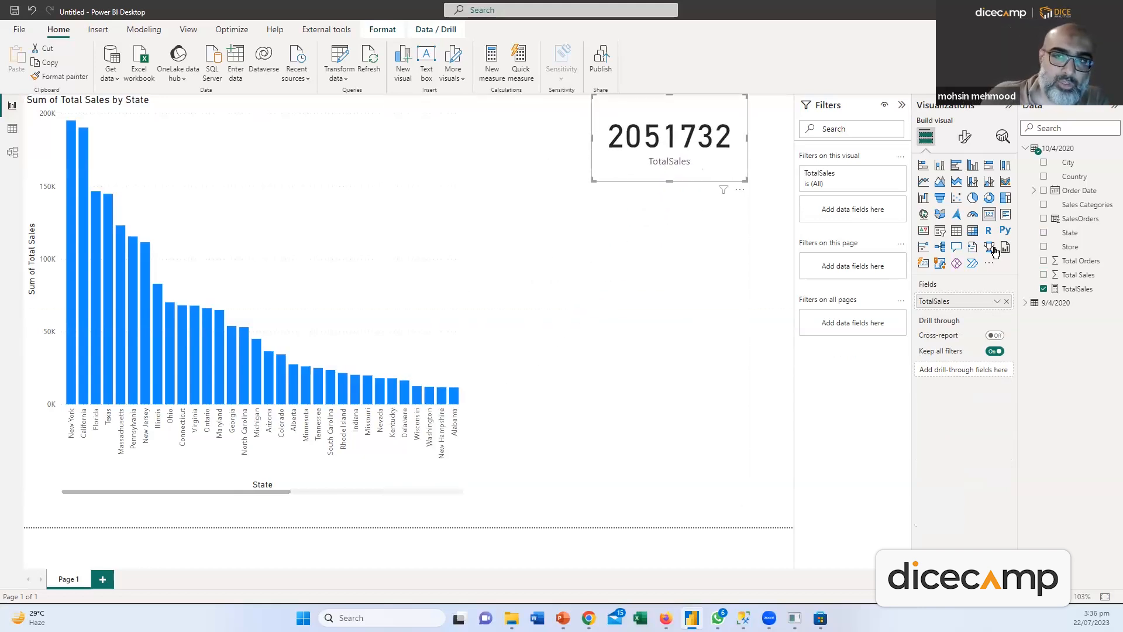
click(1078, 289)
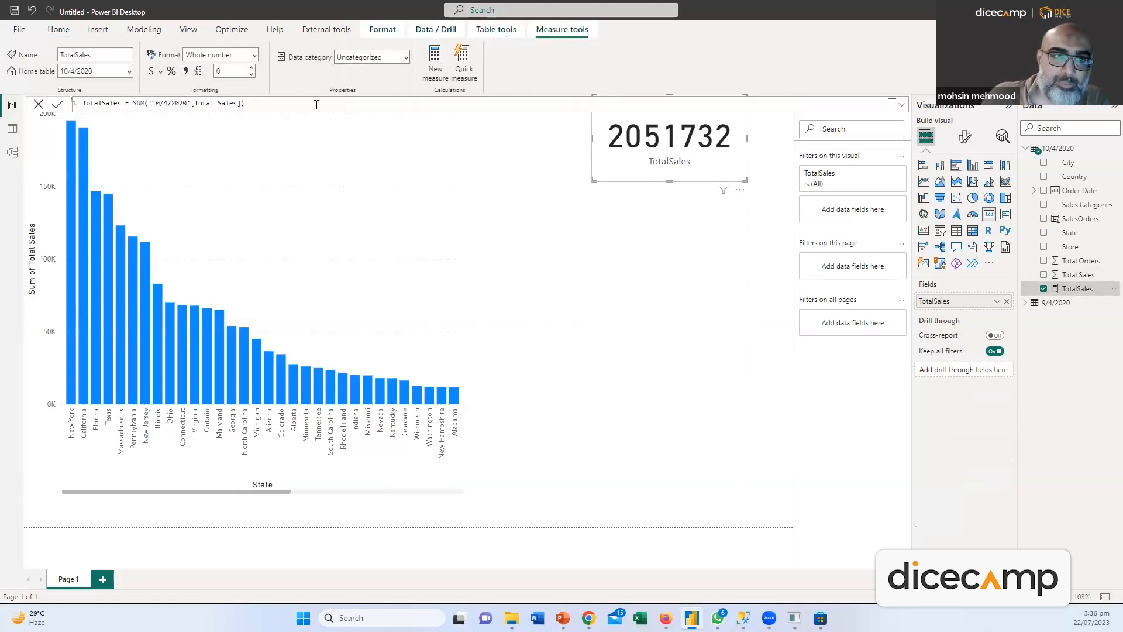
click(184, 73)
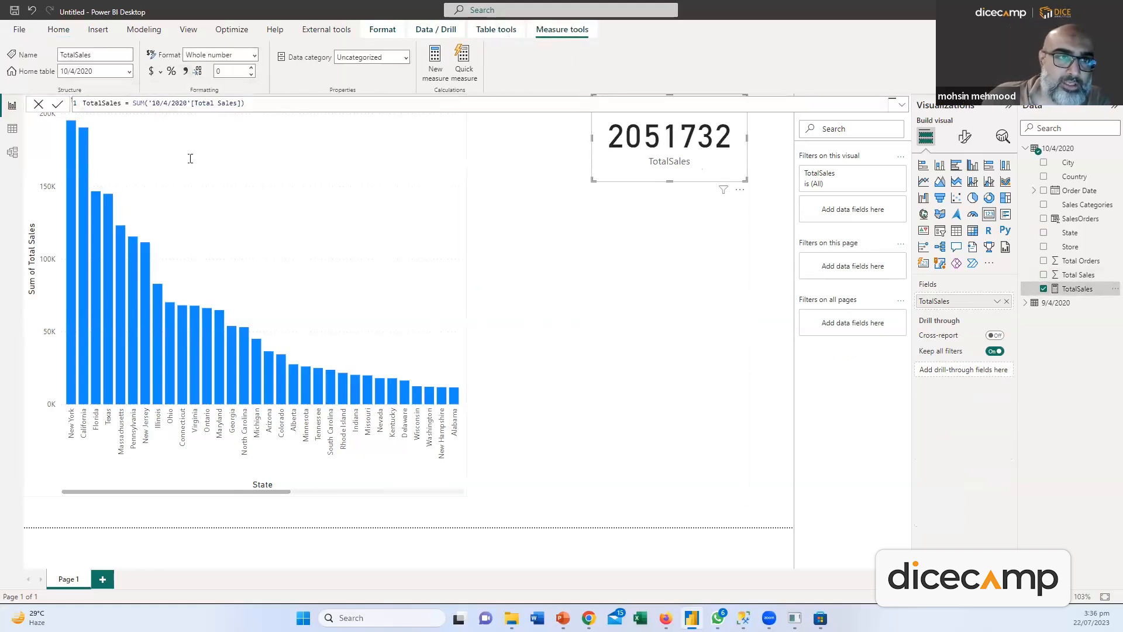
click(966, 139)
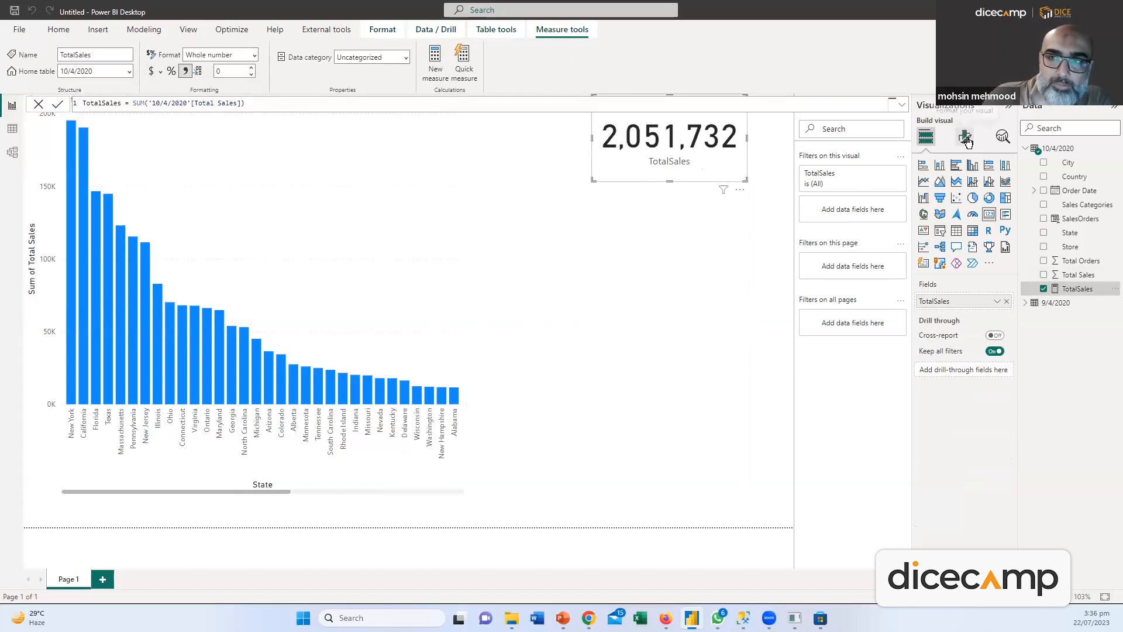
click(955, 226)
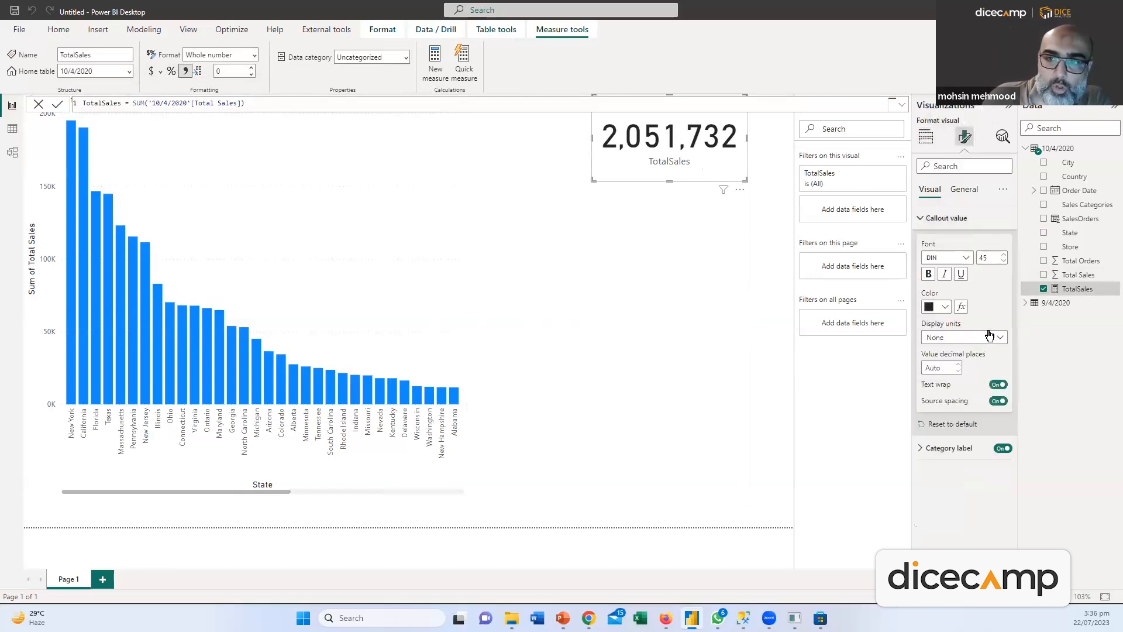
click(999, 337)
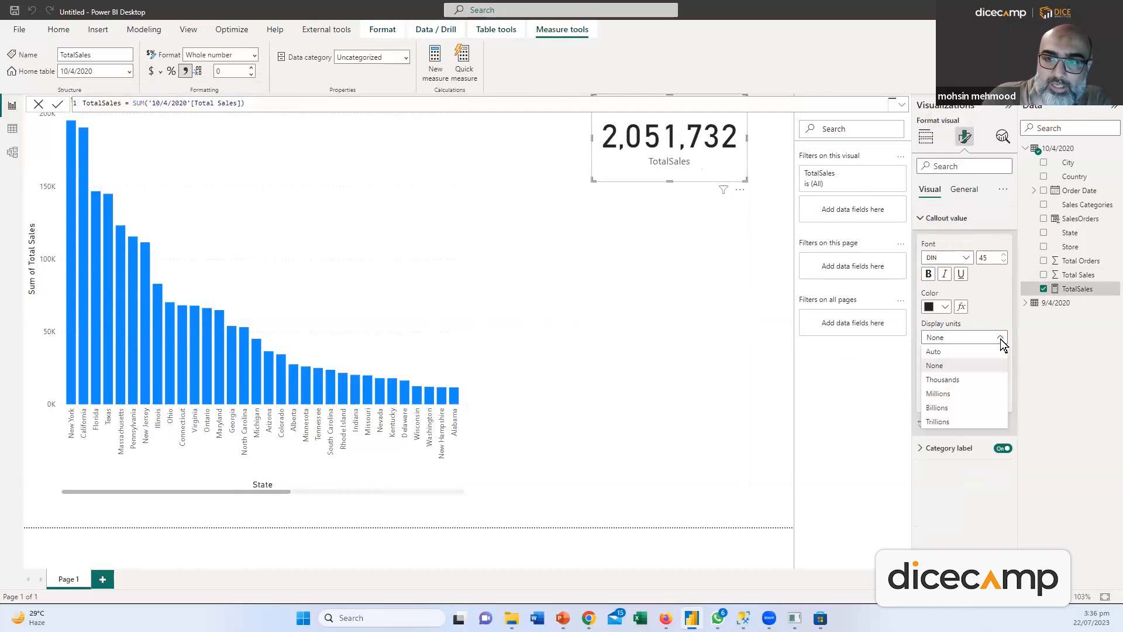
click(948, 393)
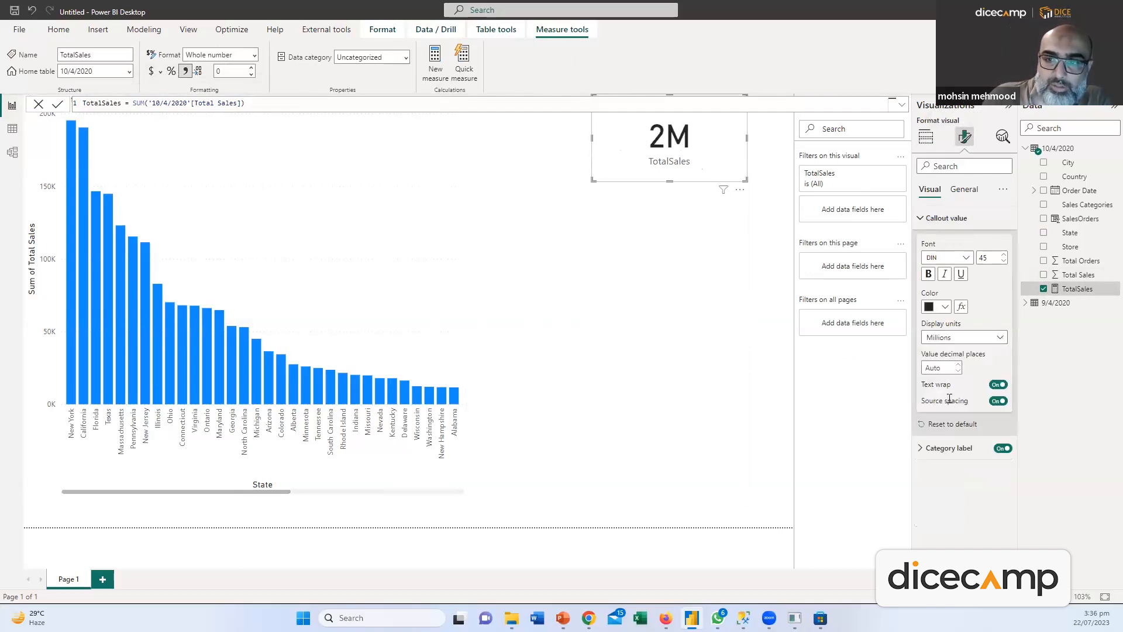
click(978, 340)
click(942, 379)
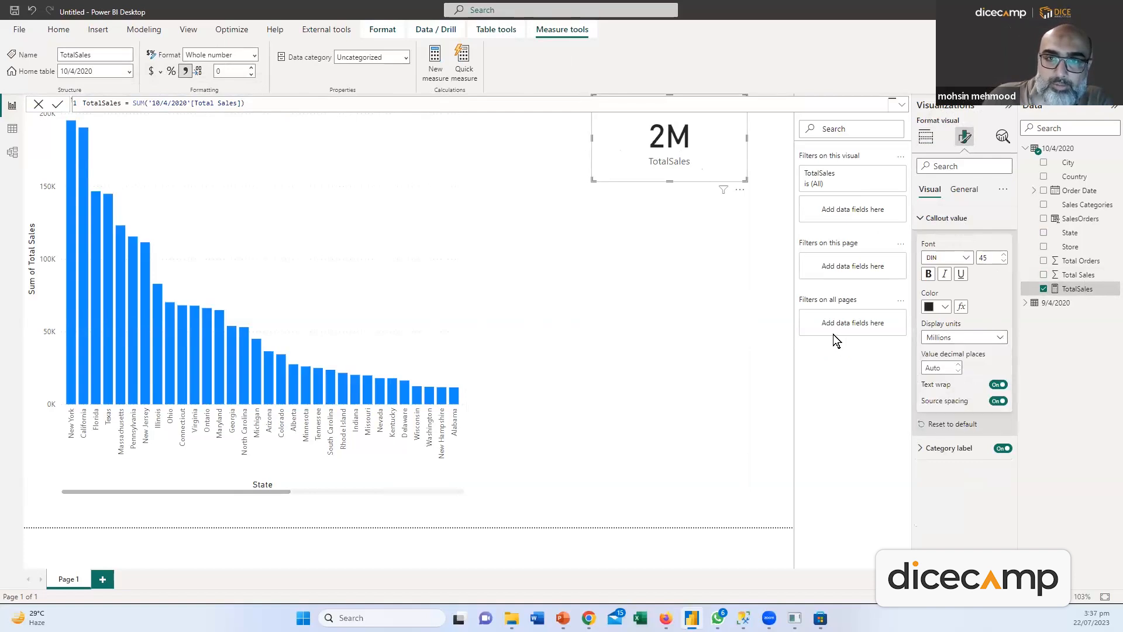
click(709, 166)
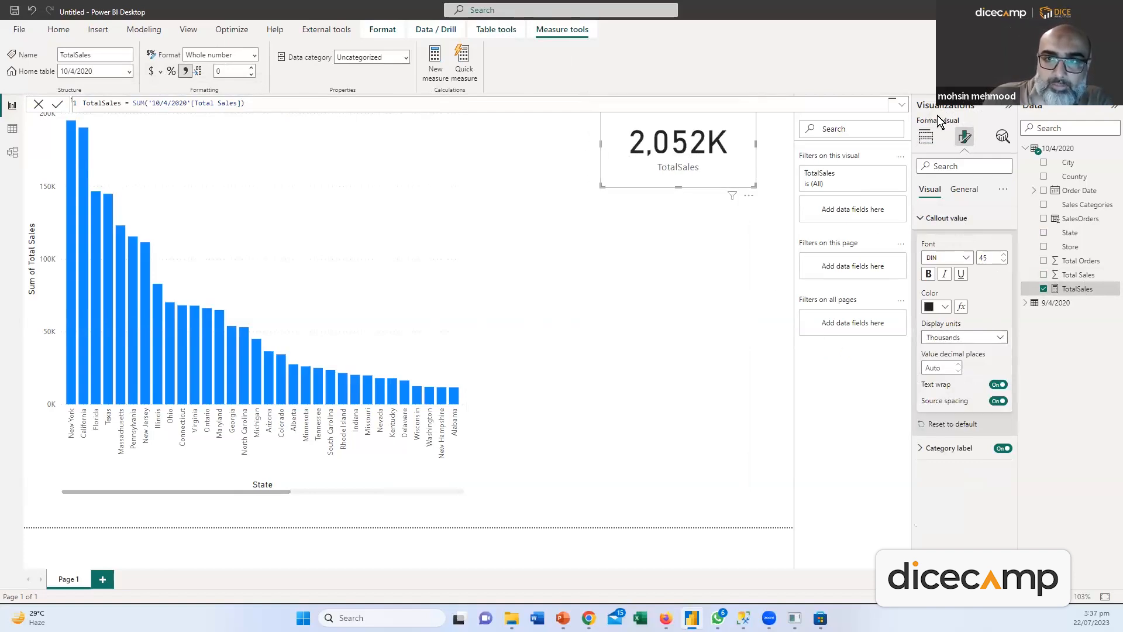
click(787, 211)
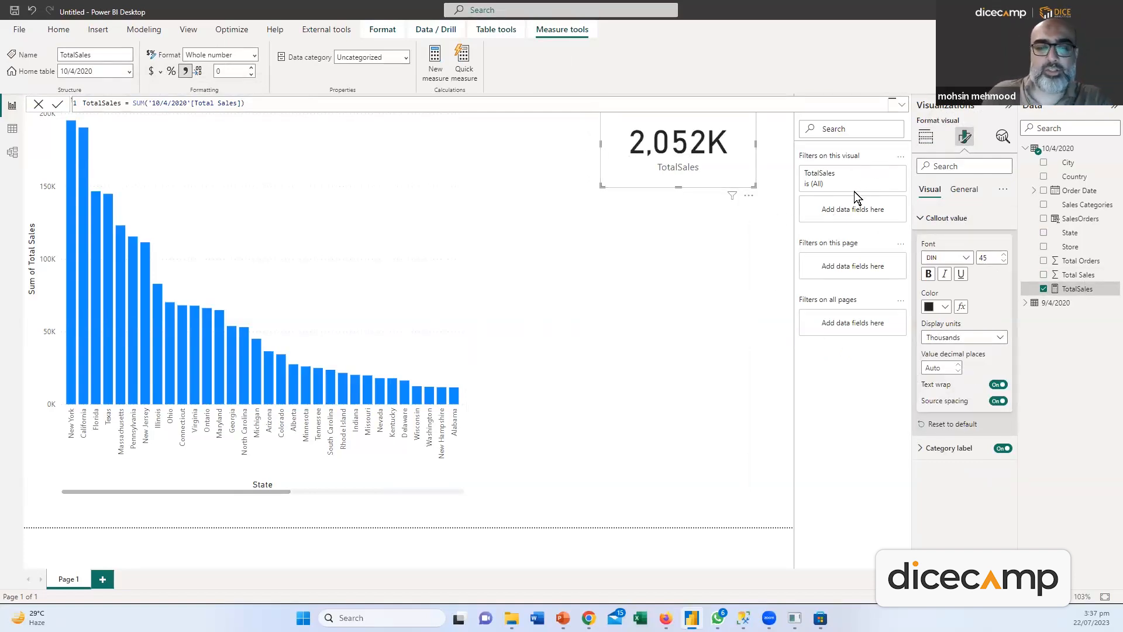
Shrink the TotalSales card, move it top-left, and shorten the State chart from its top
click(685, 155)
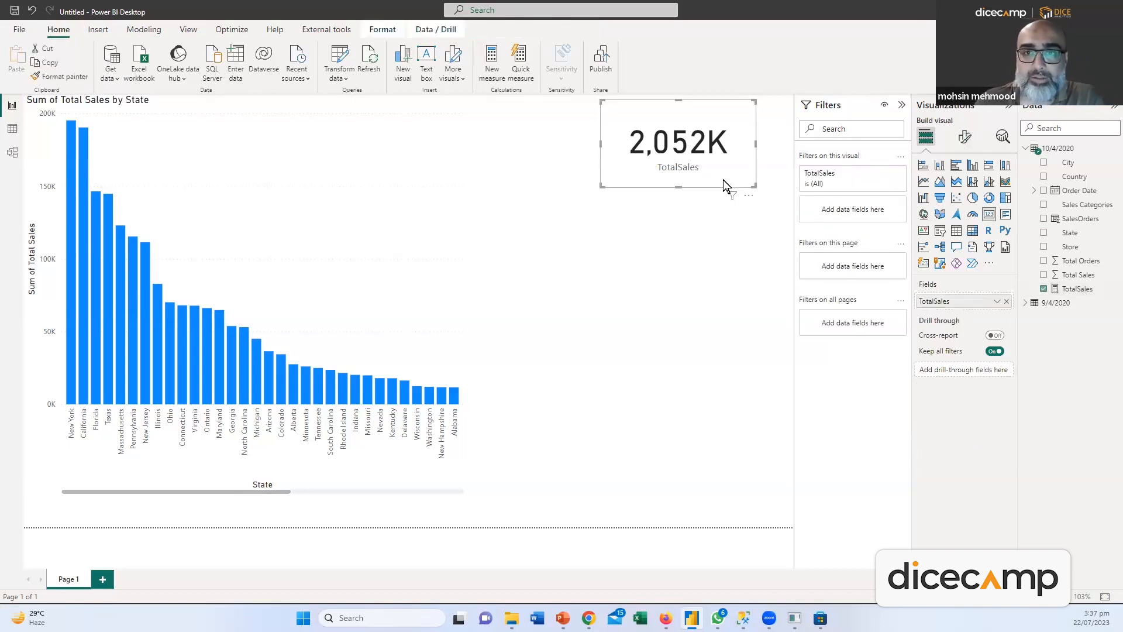
drag(753, 184, 740, 149)
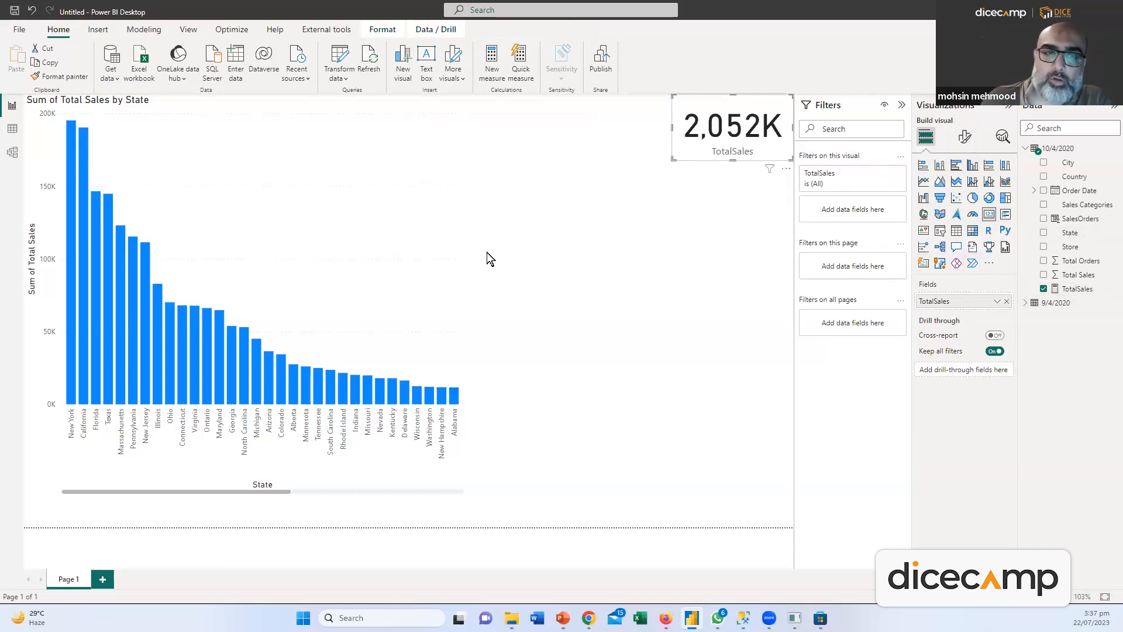
click(319, 121)
drag(245, 133, 218, 199)
drag(755, 130, 186, 93)
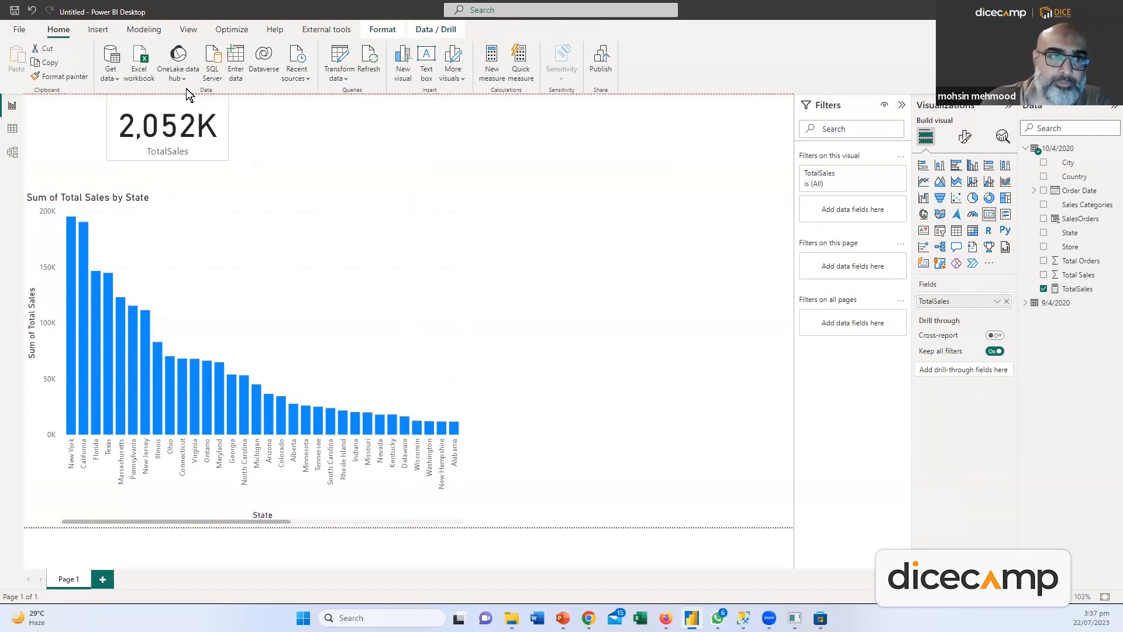
click(285, 136)
click(216, 151)
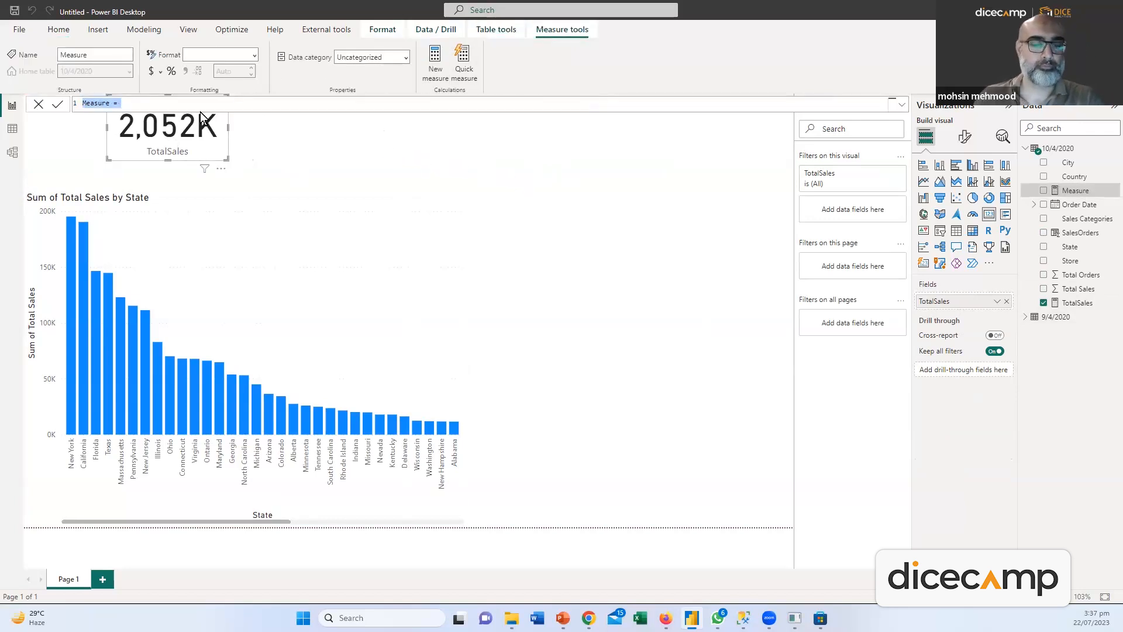
Create a TotalOrders measure as SUM('10/4/2020'[Total Orders]) and drop it beside the TotalSales card
text(Total)
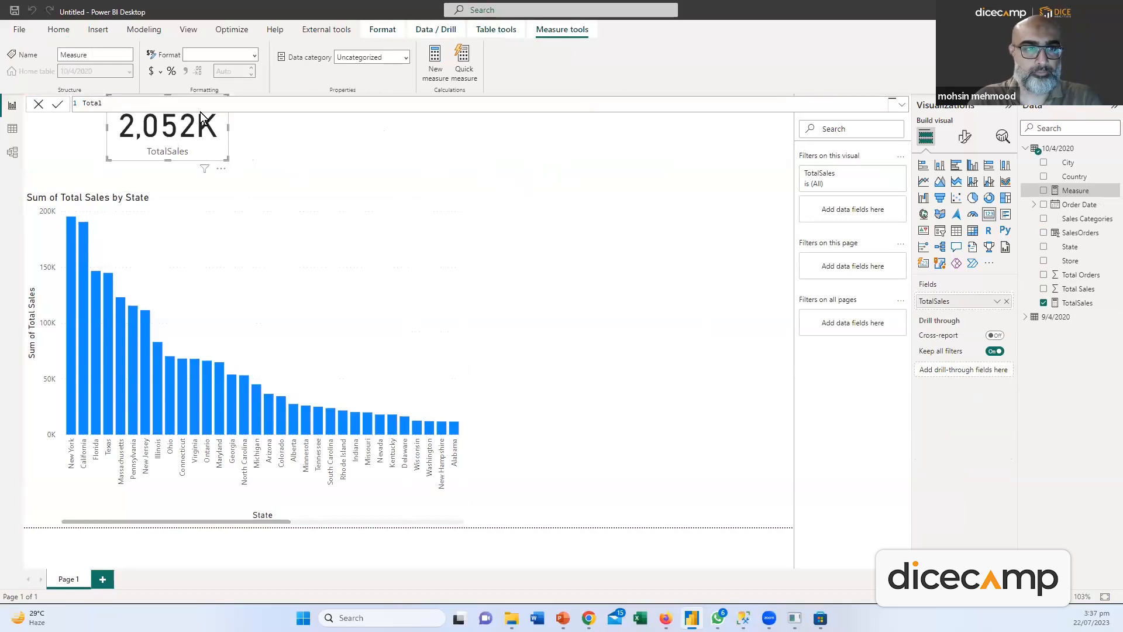
text(ORder = SUM(Total)
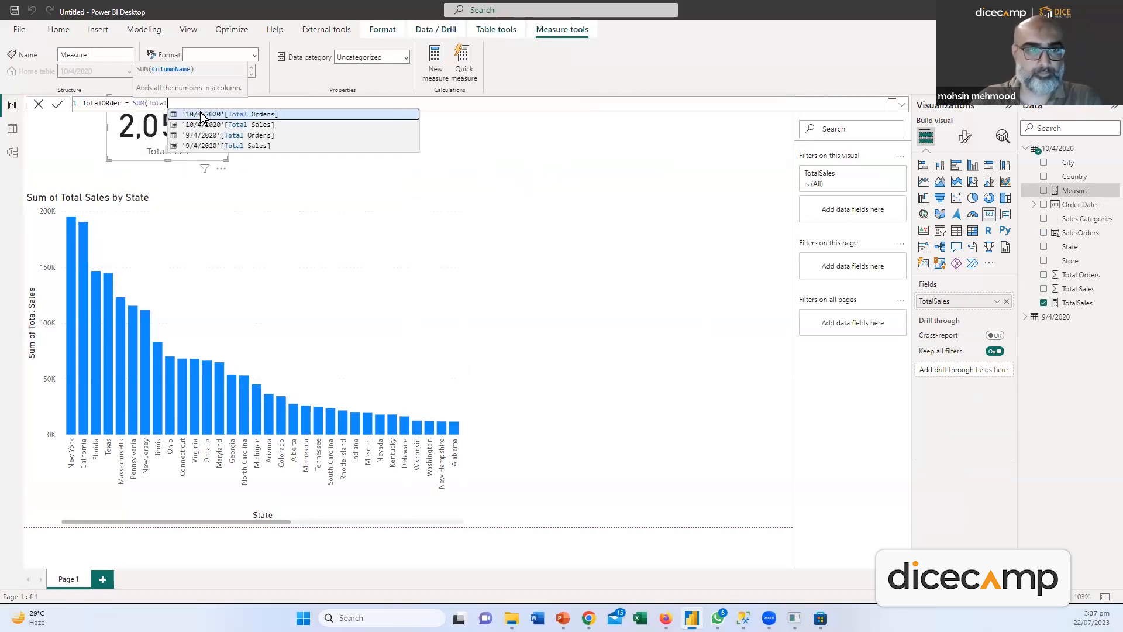
click(200, 115)
text())
key(Return)
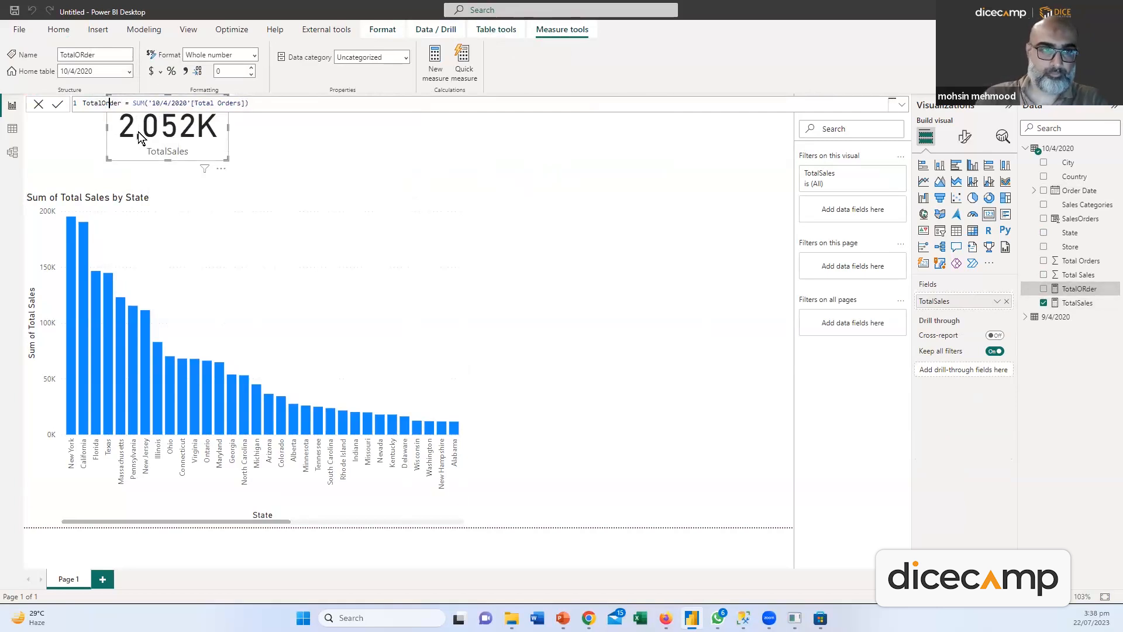
text(s)
key(Return)
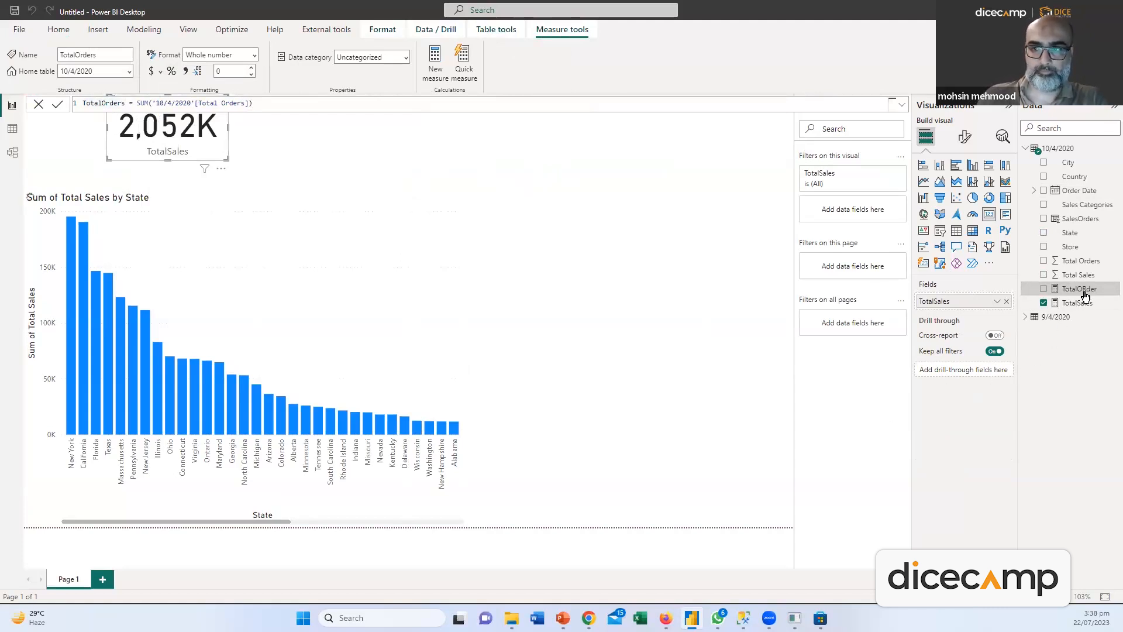
drag(652, 241, 351, 201)
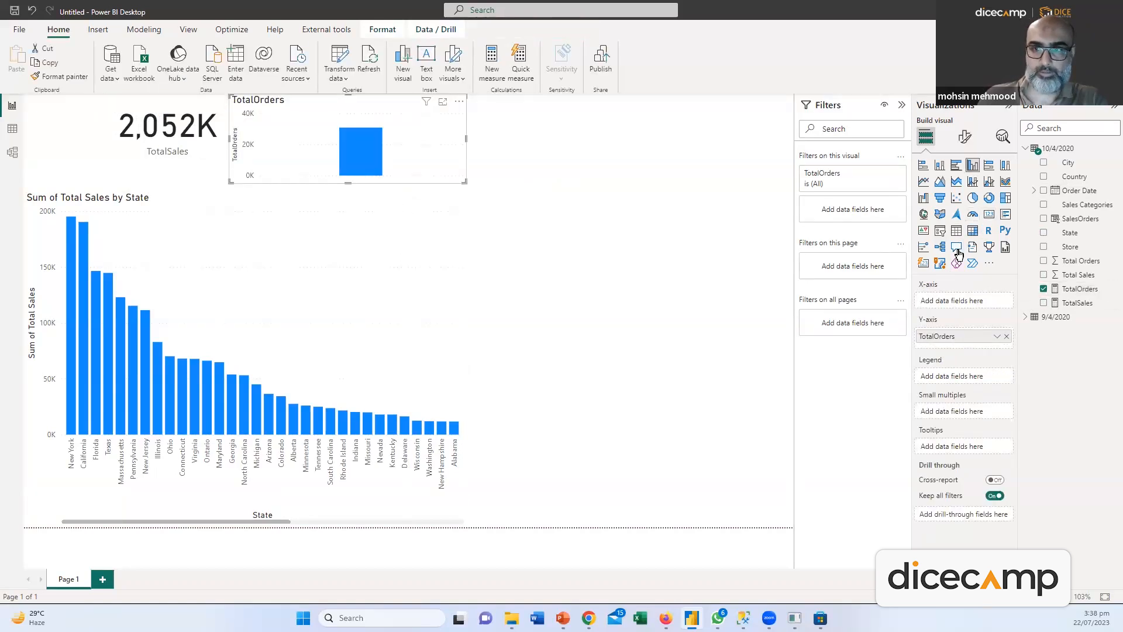
Turn the TotalOrders chart into a card and set both KPI cards side by side top-right
click(989, 214)
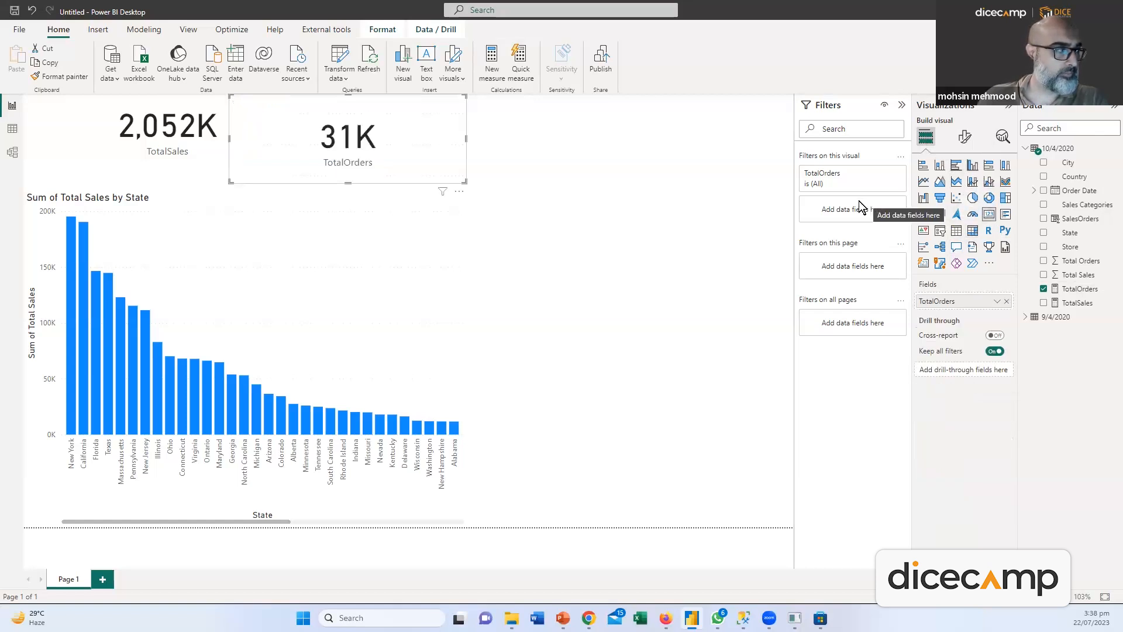
drag(336, 110, 200, 82)
drag(343, 182, 242, 157)
drag(178, 106, 749, 100)
click(394, 137)
drag(146, 109, 575, 78)
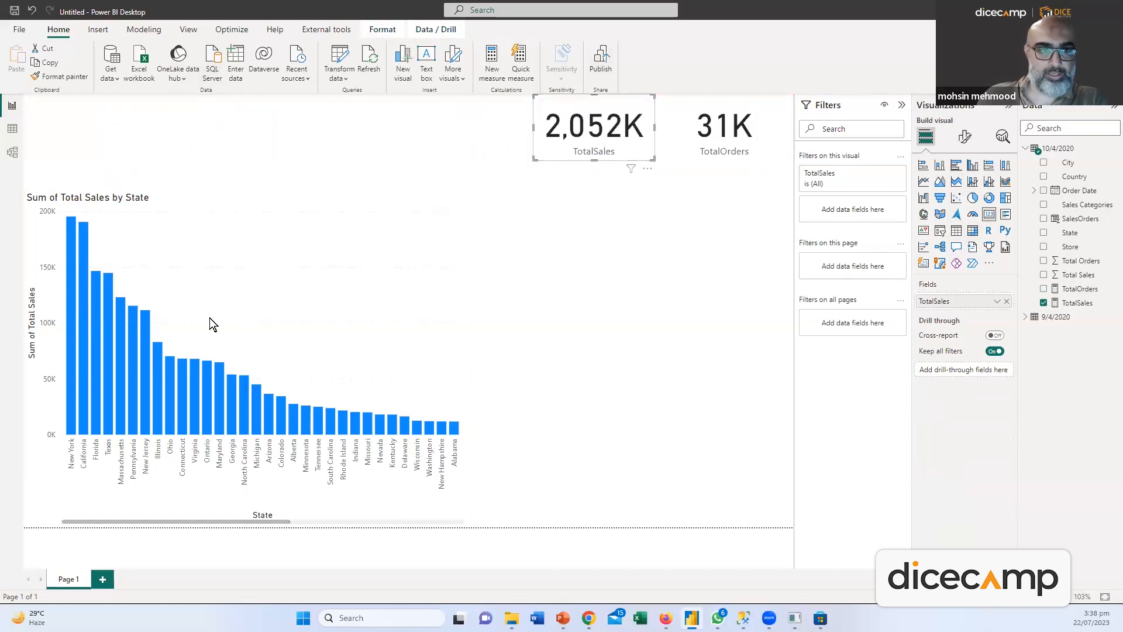
Shrink the State column chart into the bottom-left and add a Sales Categories table
click(197, 206)
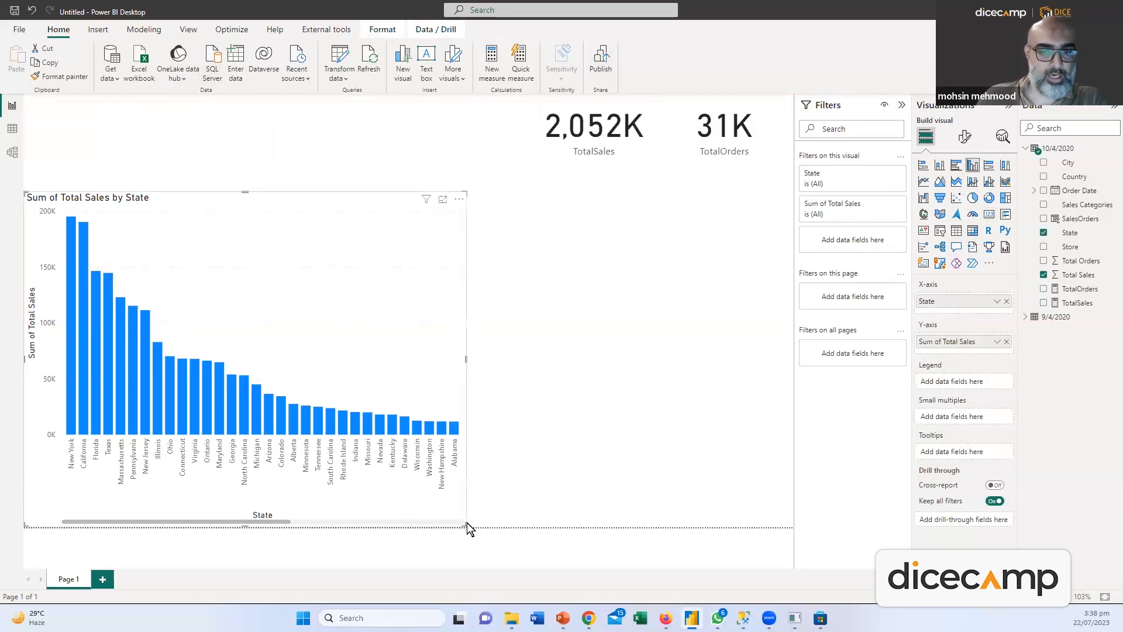
drag(461, 522, 401, 493)
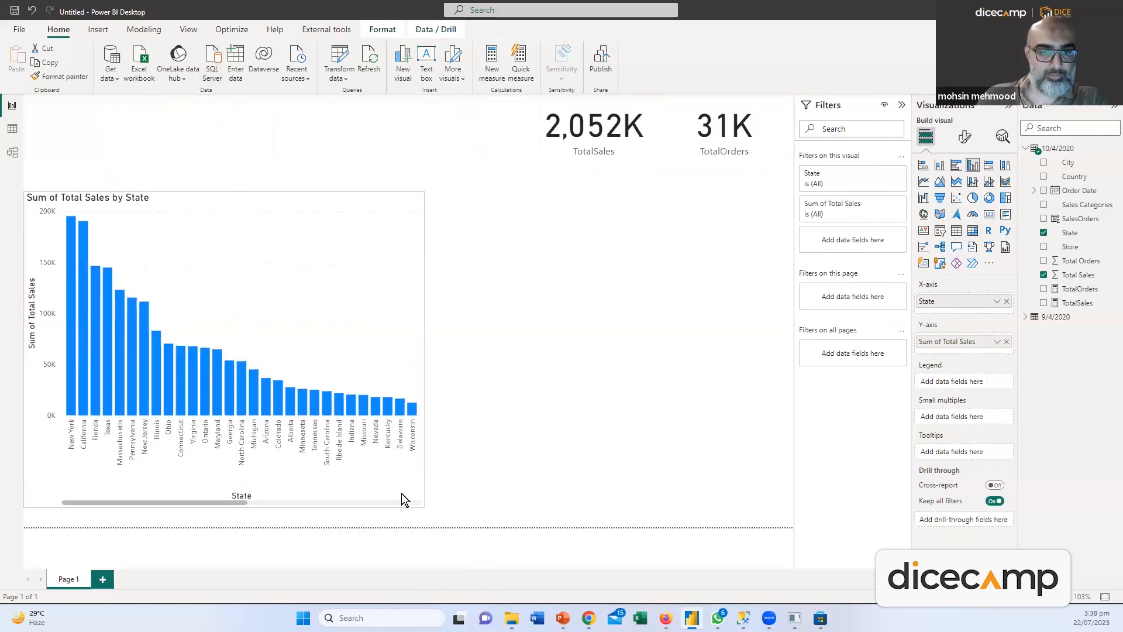
drag(299, 205, 296, 253)
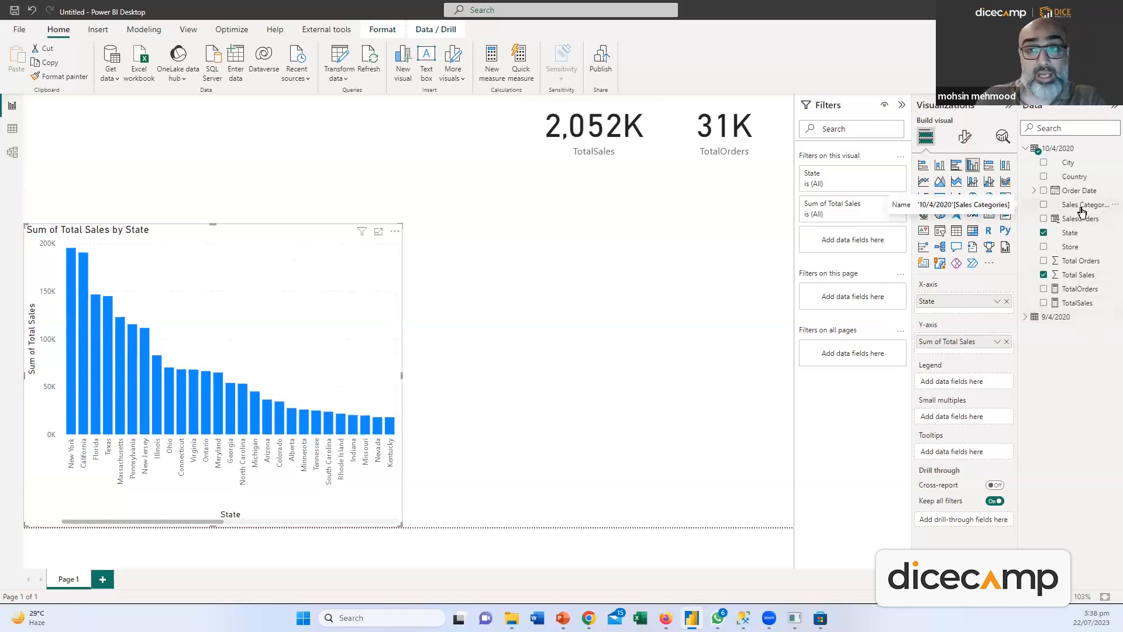
drag(1081, 211, 724, 376)
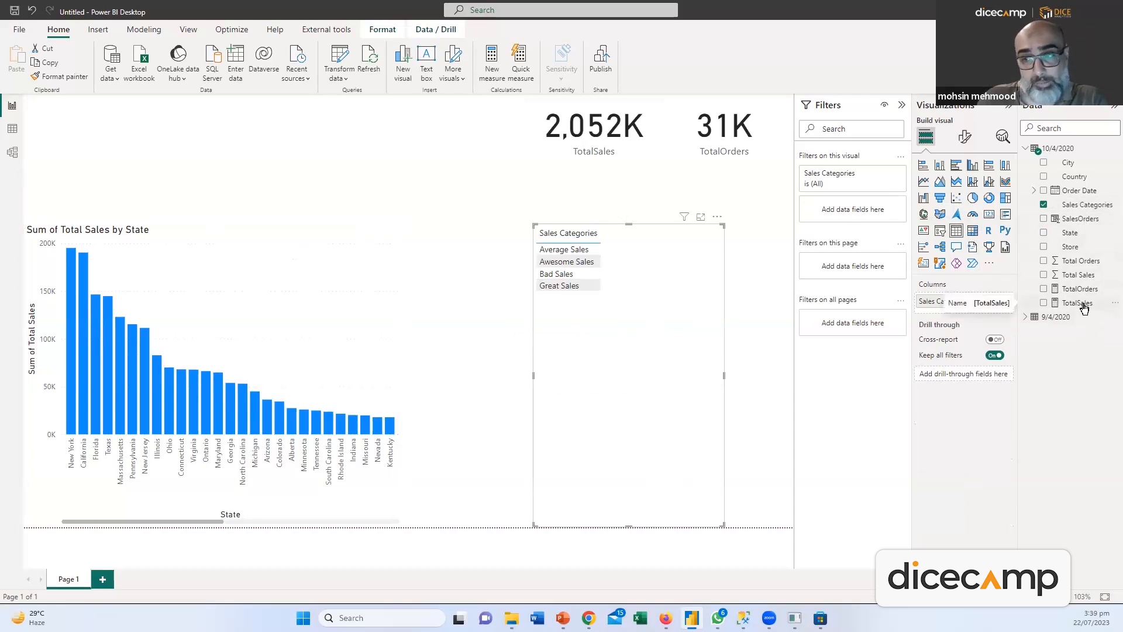
Add TotalSales to the Sales Categories table as a clustered bar chart and fit it beneath the cards
drag(1083, 308, 658, 426)
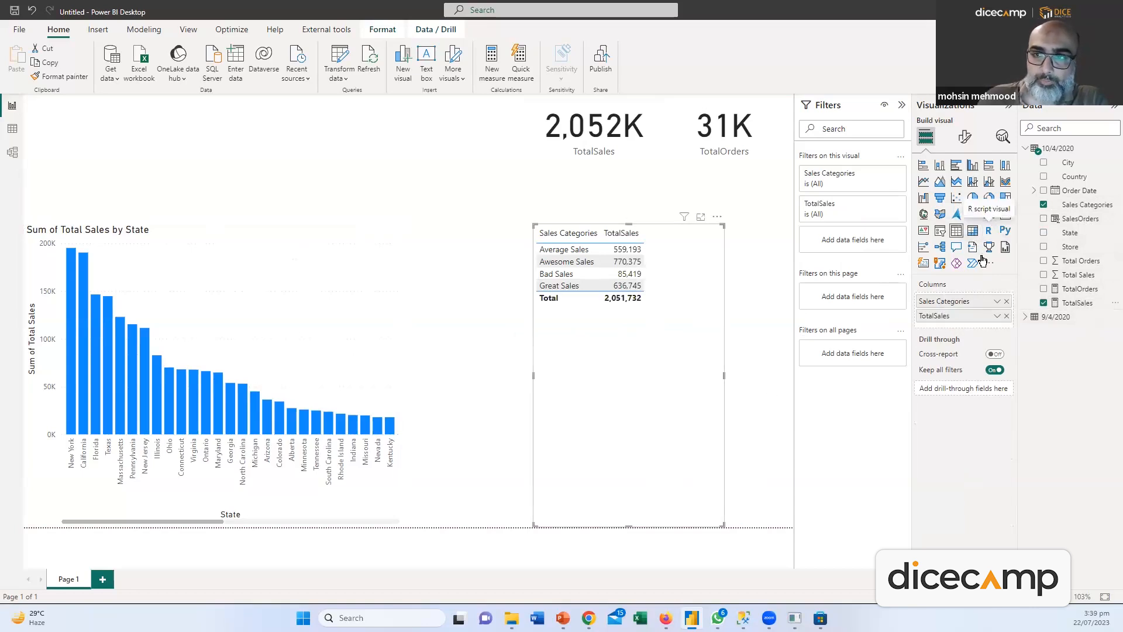
click(956, 166)
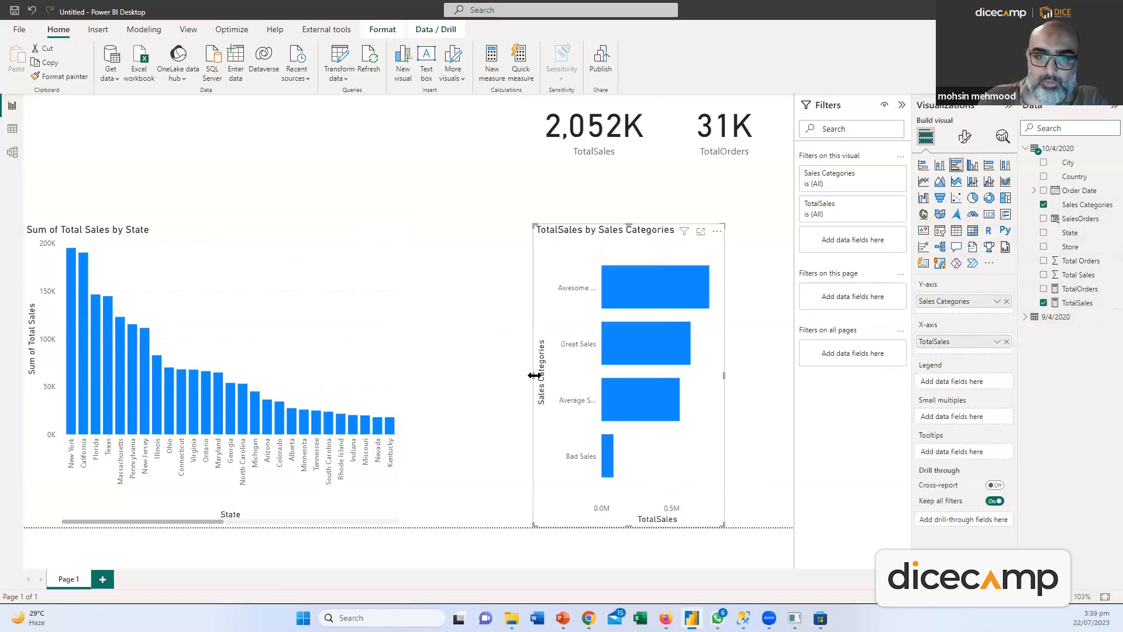
drag(519, 382, 407, 370)
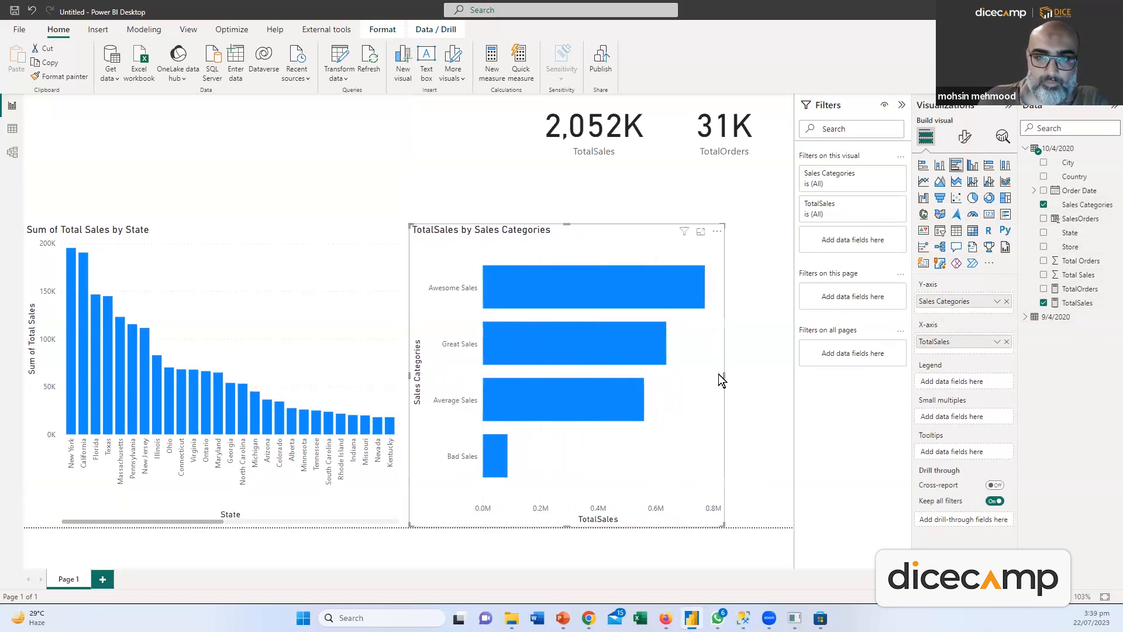
drag(724, 375, 792, 384)
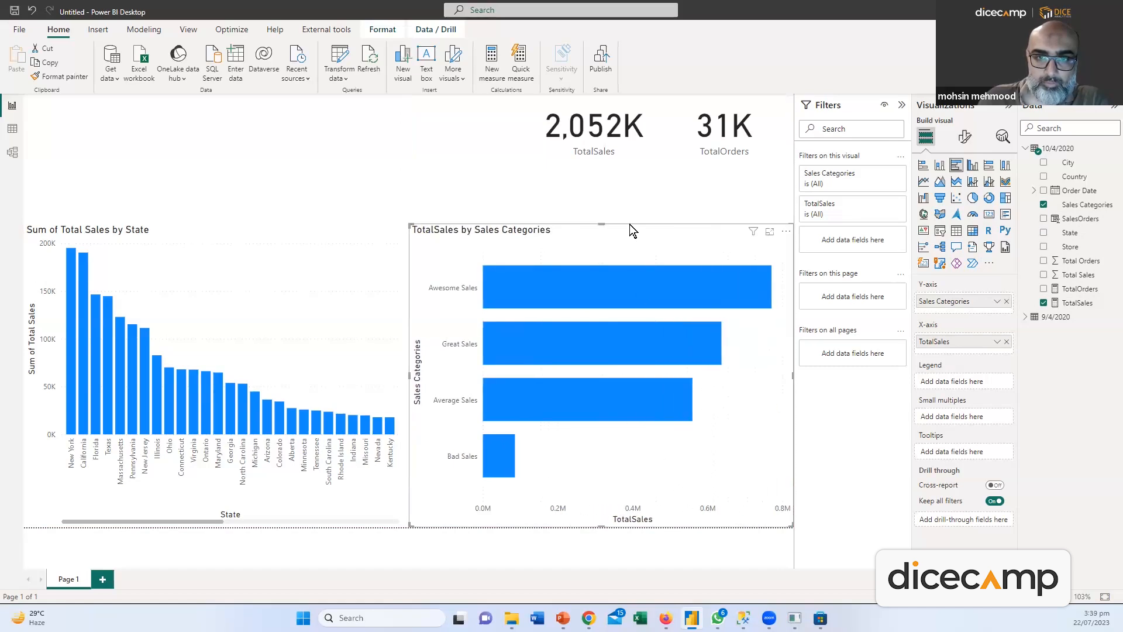
drag(628, 225, 632, 159)
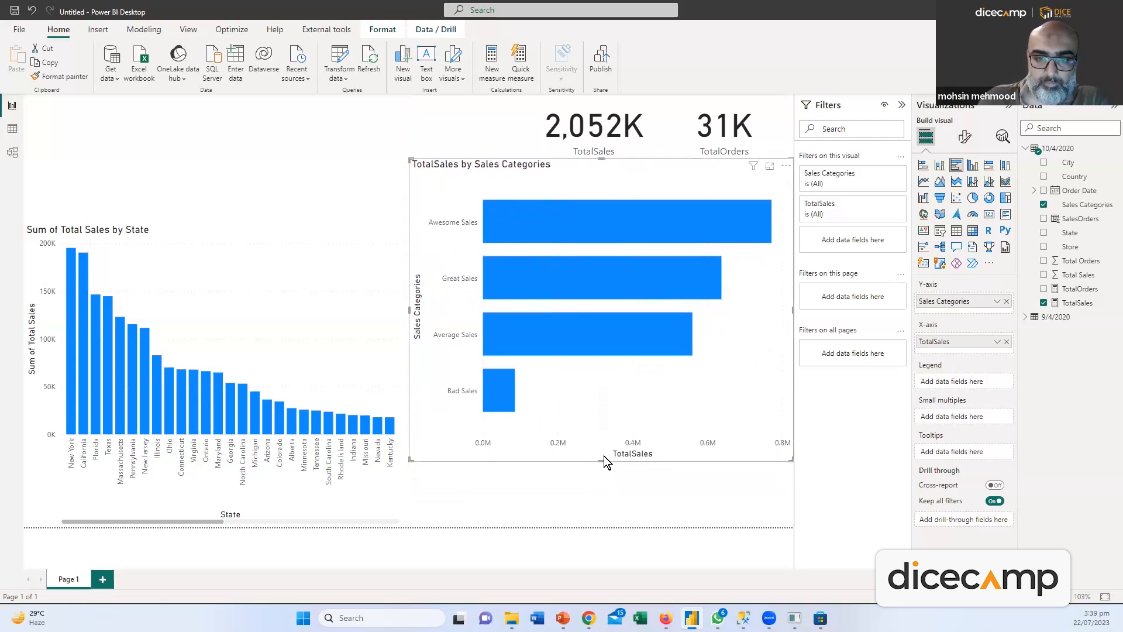
drag(603, 460, 606, 342)
click(816, 378)
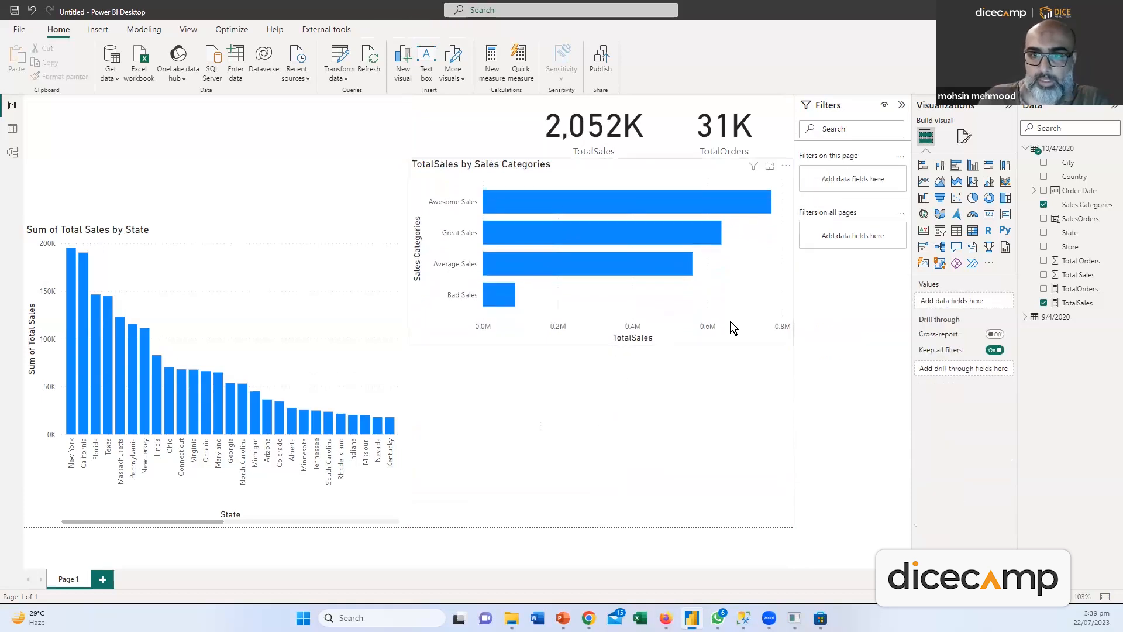
click(491, 254)
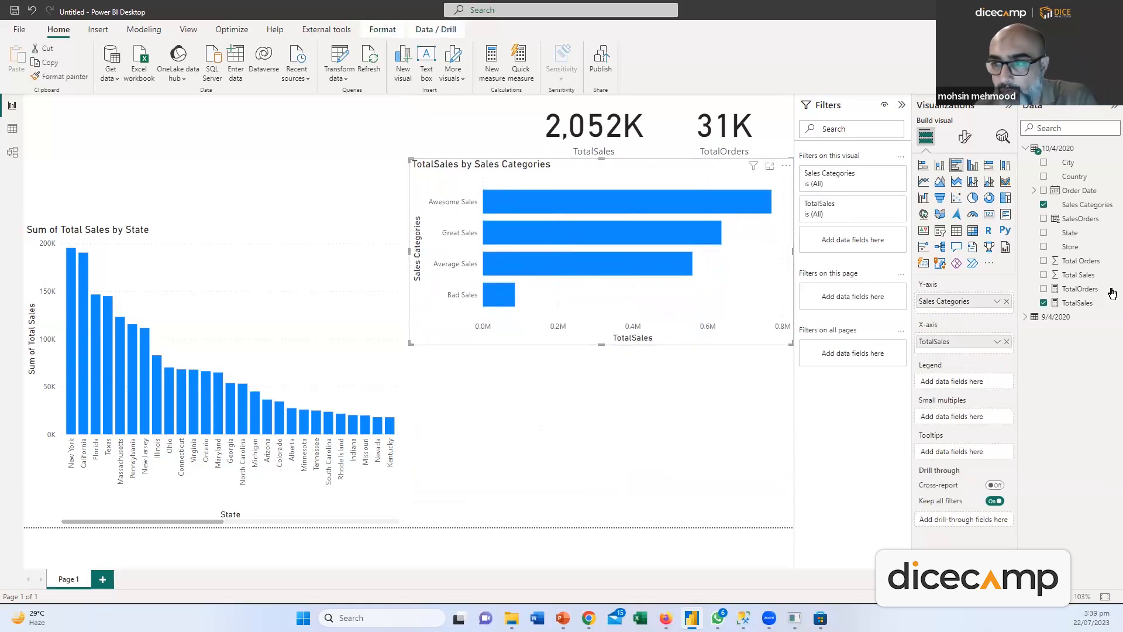
Colour each bar by category by putting Sales Categories in the Legend well
drag(1071, 212, 962, 383)
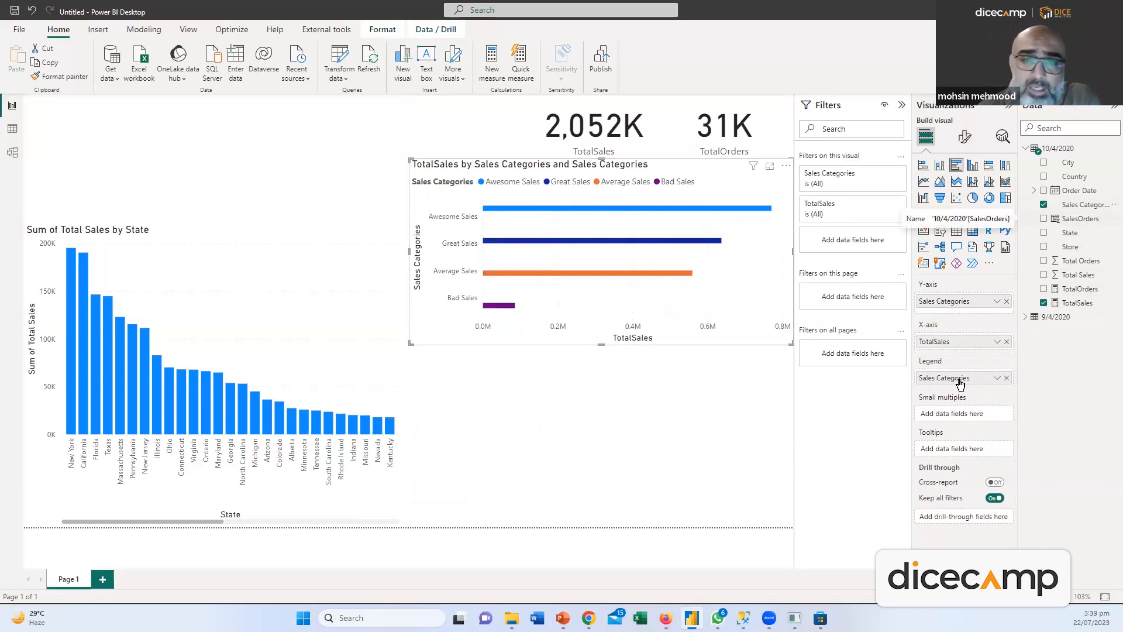
click(683, 381)
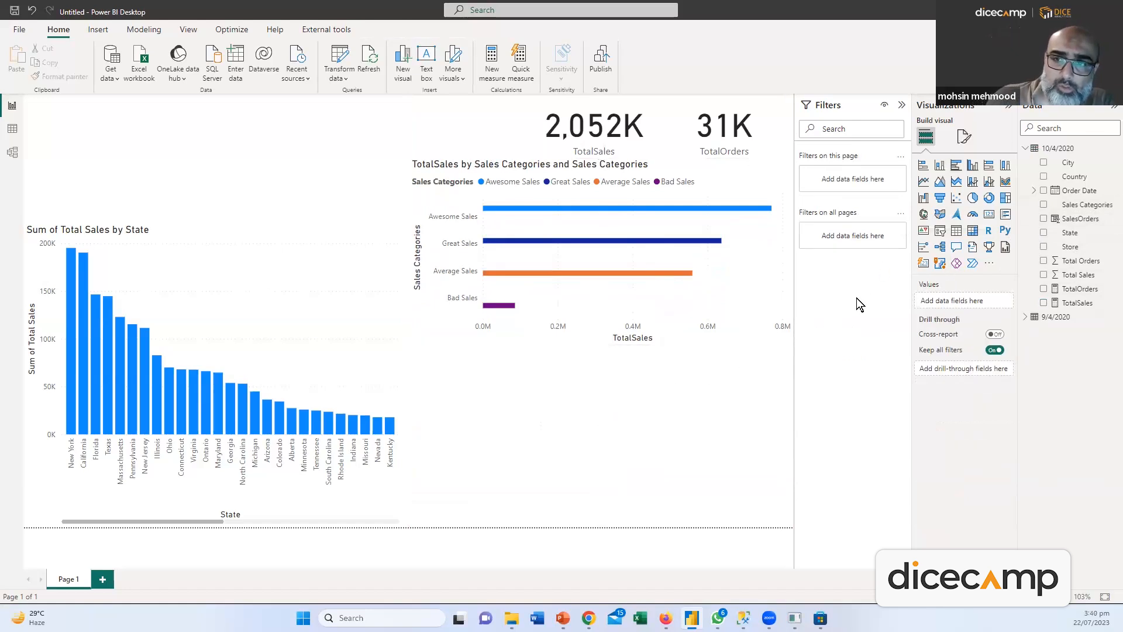
Add a map visual and size it below the sales-categories chart
click(939, 220)
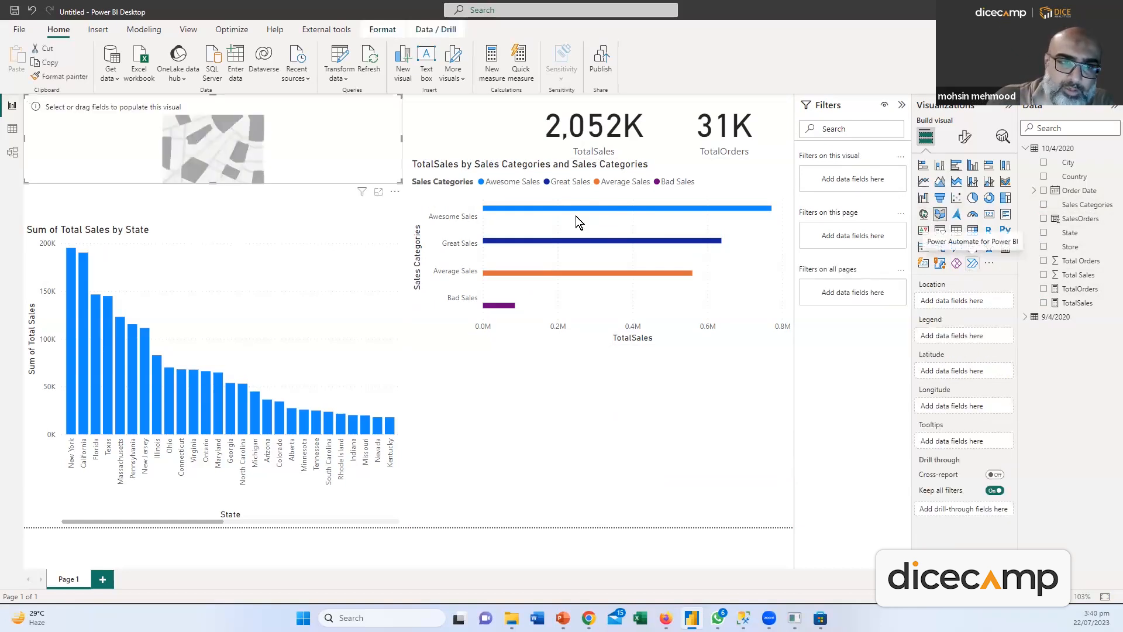
drag(304, 103, 706, 353)
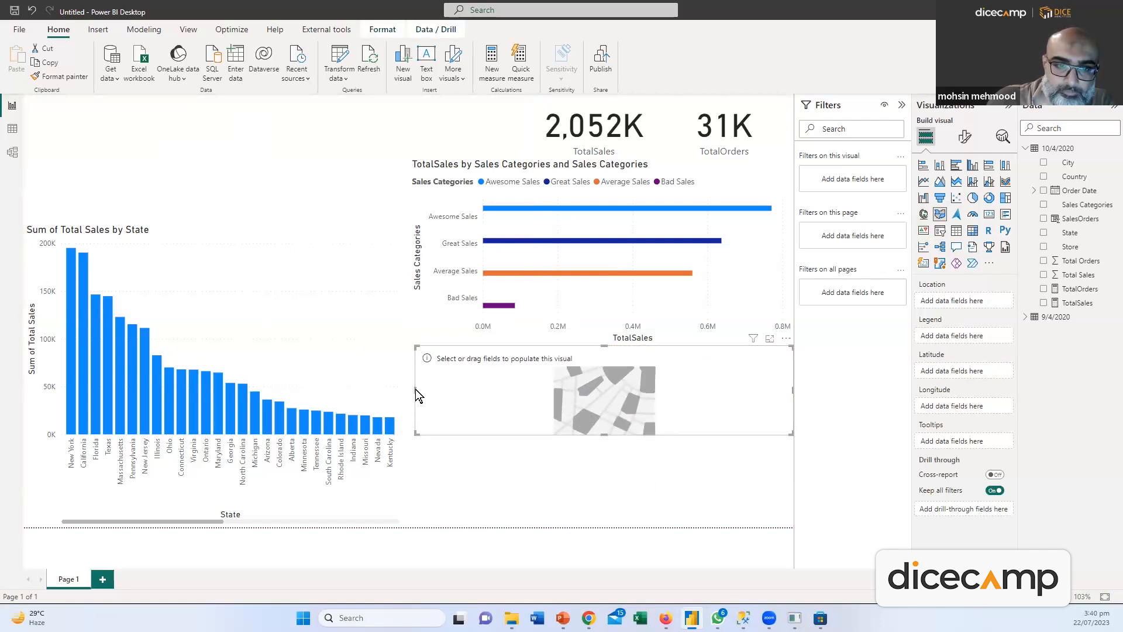
mouse_move(409, 388)
mouse_down()
mouse_move(418, 387)
mouse_move(408, 388)
mouse_up()
drag(601, 436, 602, 526)
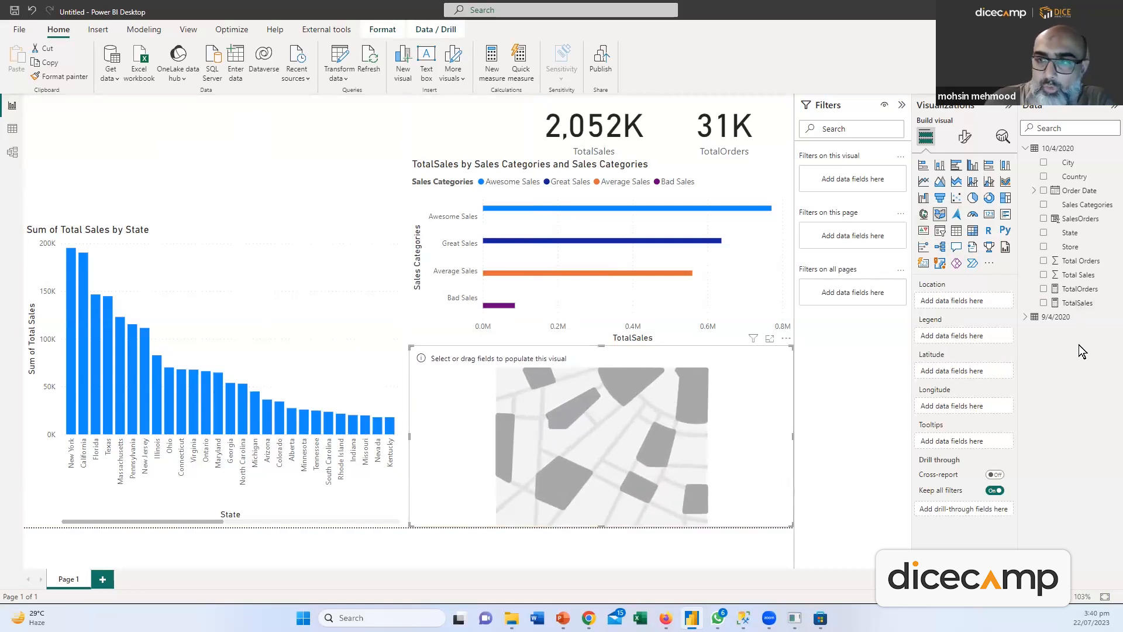
Make it a bubble map locating State with bubbles sized by TotalSales
drag(1069, 233, 942, 300)
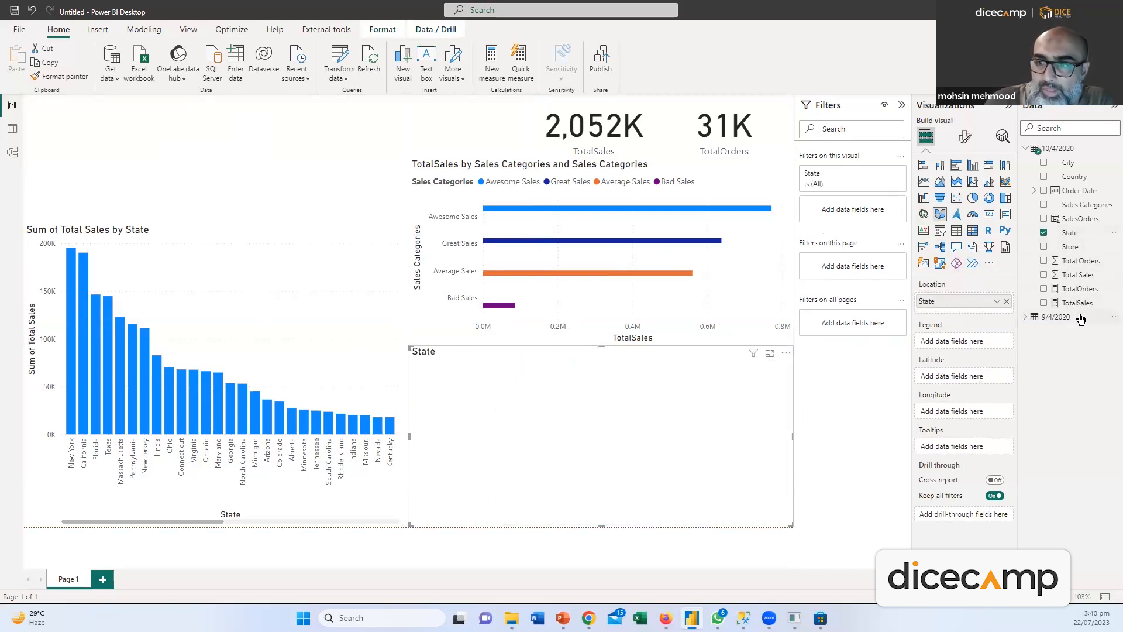
drag(1081, 309, 994, 411)
drag(990, 358, 1005, 421)
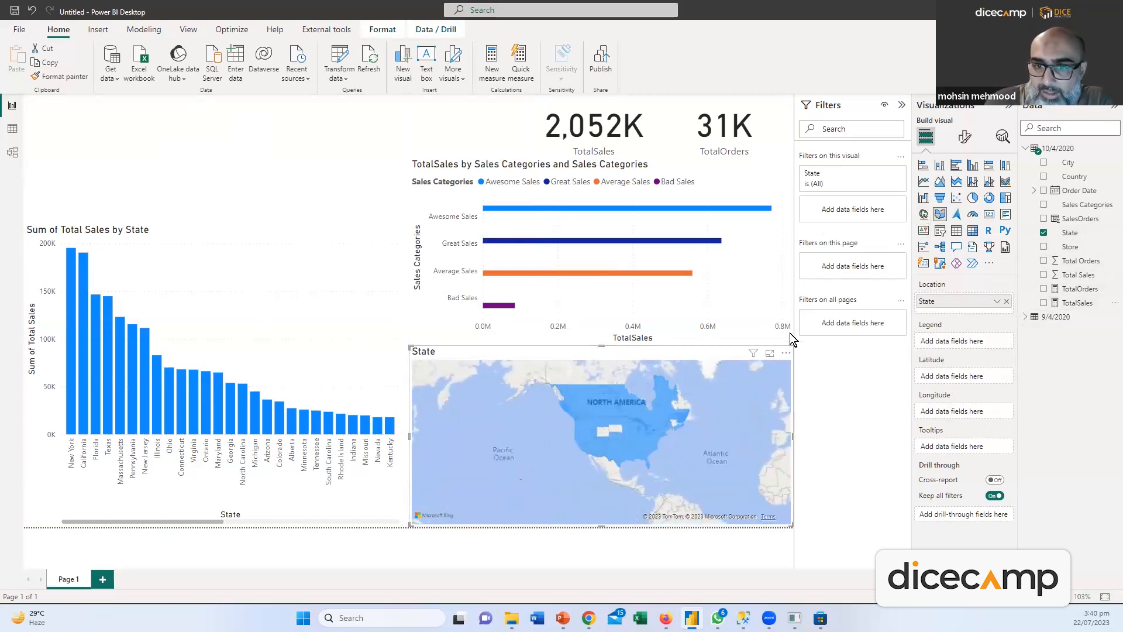
click(923, 214)
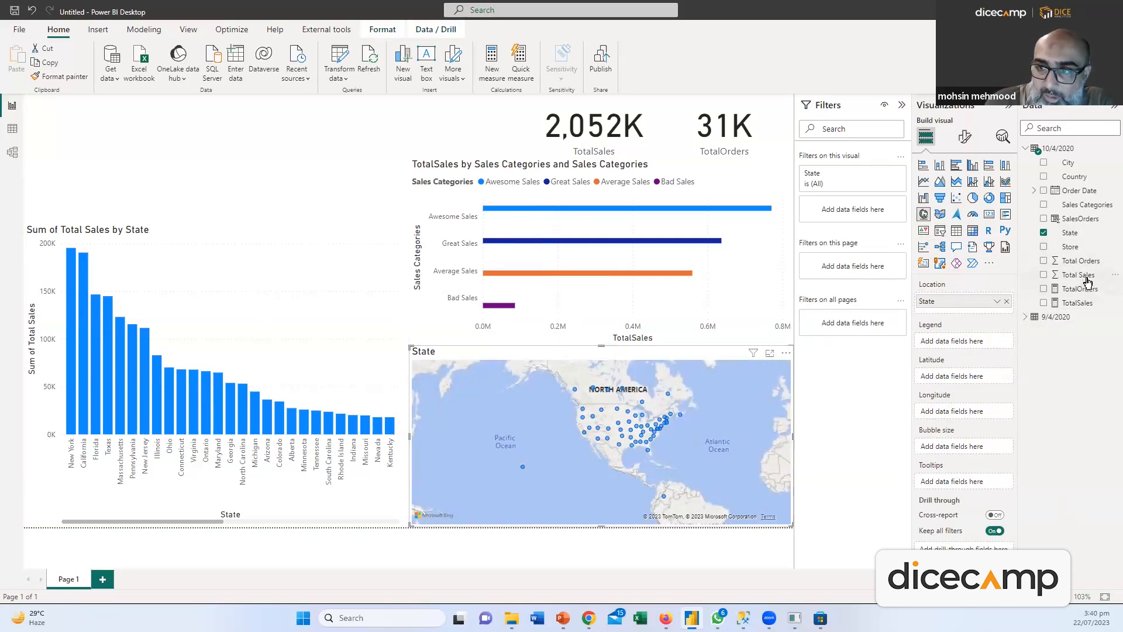
drag(1084, 304, 978, 446)
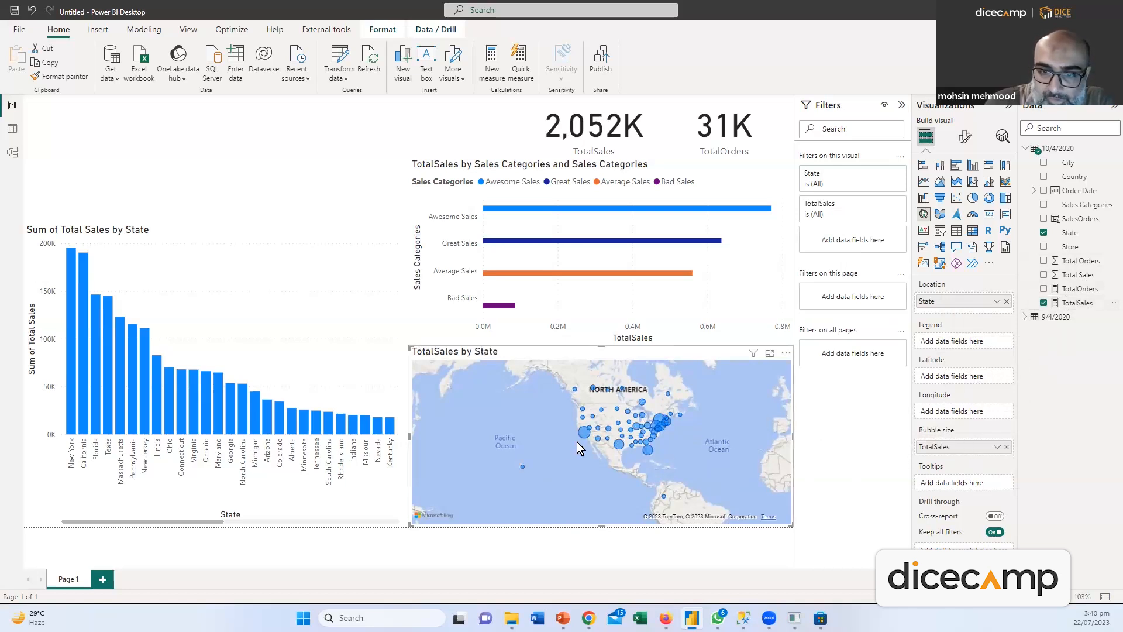
mouse_move(581, 435)
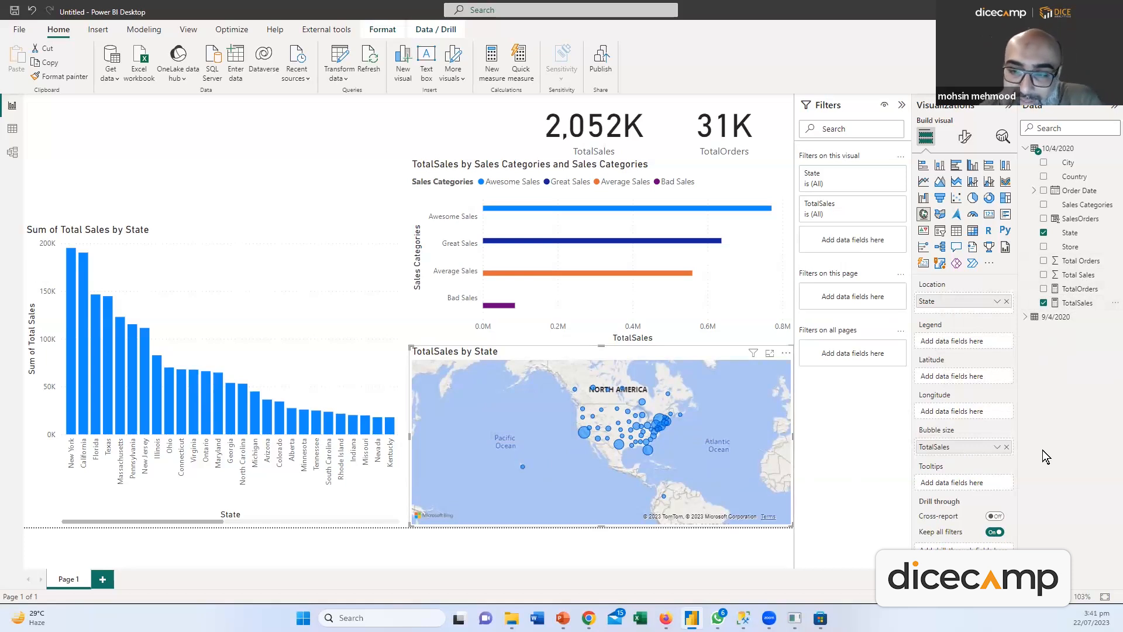
Make the TotalSales and TotalOrders cards slightly shorter and add a City visual top-left
drag(1080, 289, 1088, 310)
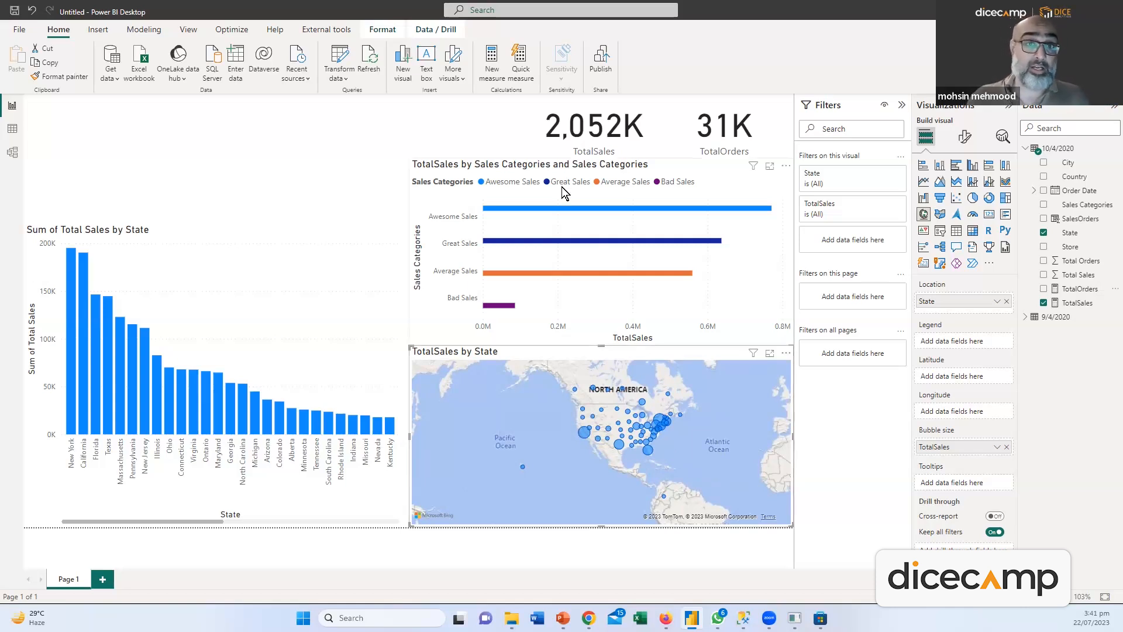
click(597, 154)
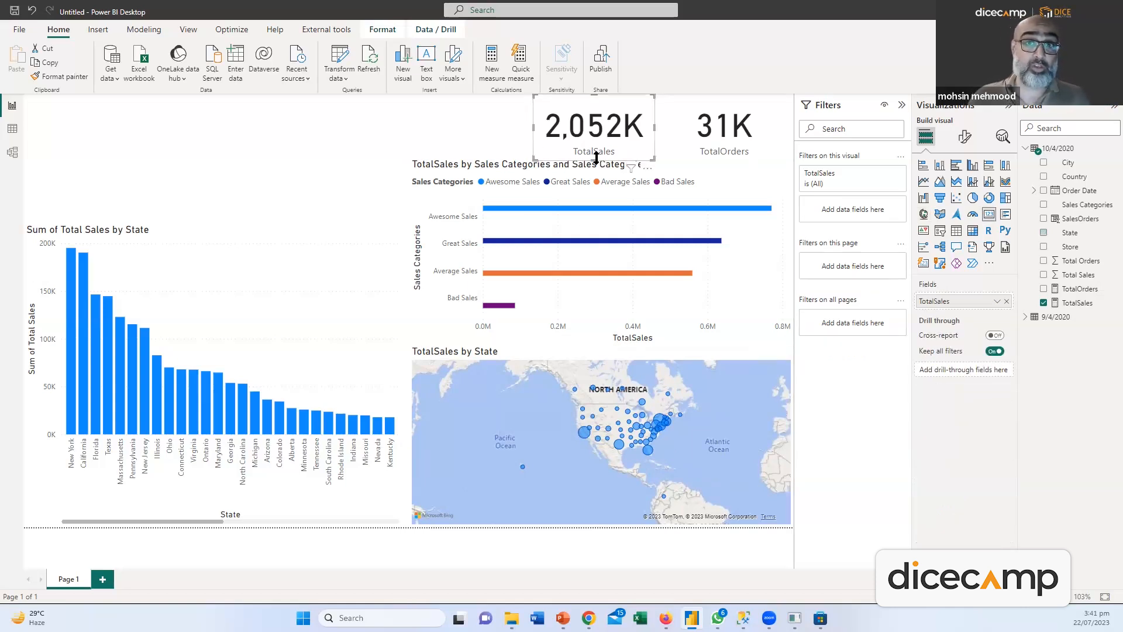
drag(595, 156, 601, 154)
click(731, 161)
drag(726, 155, 726, 153)
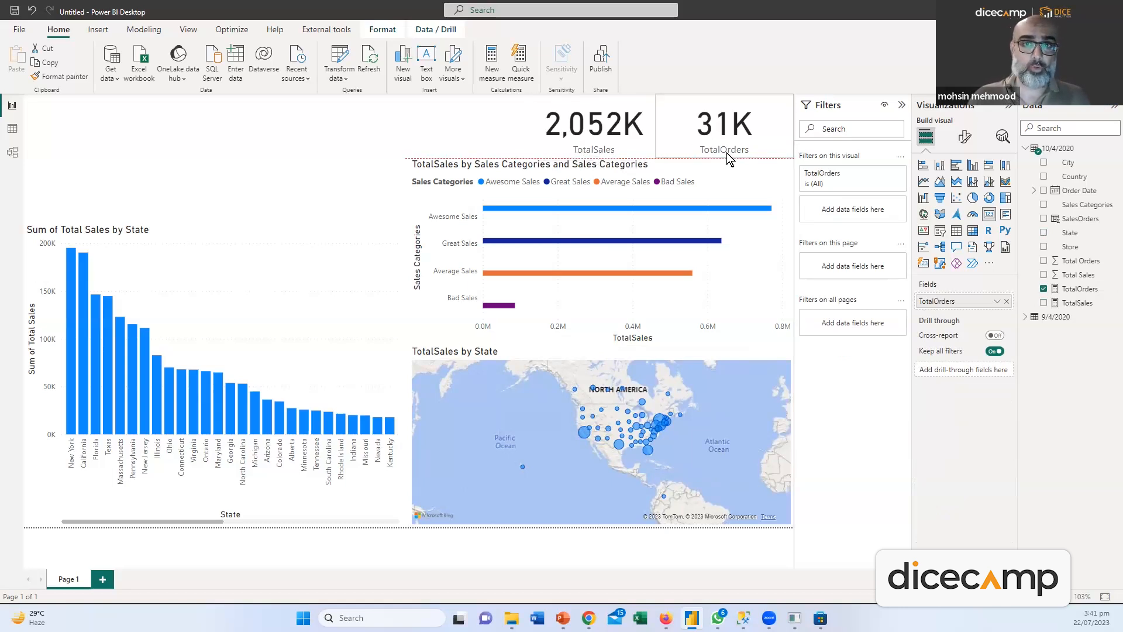
click(591, 135)
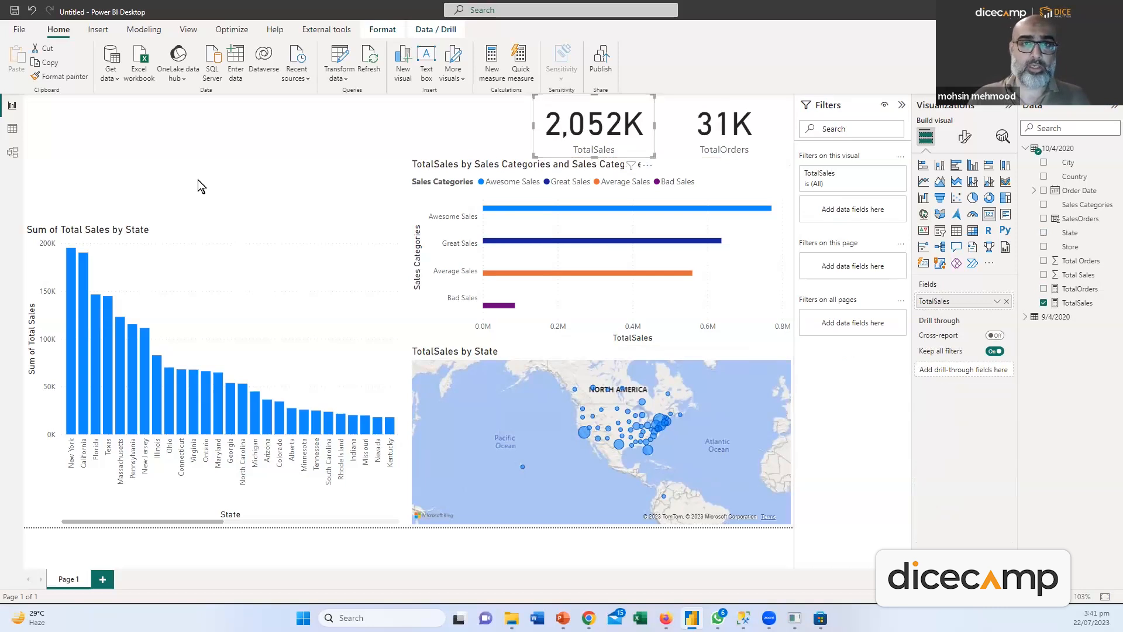
click(248, 136)
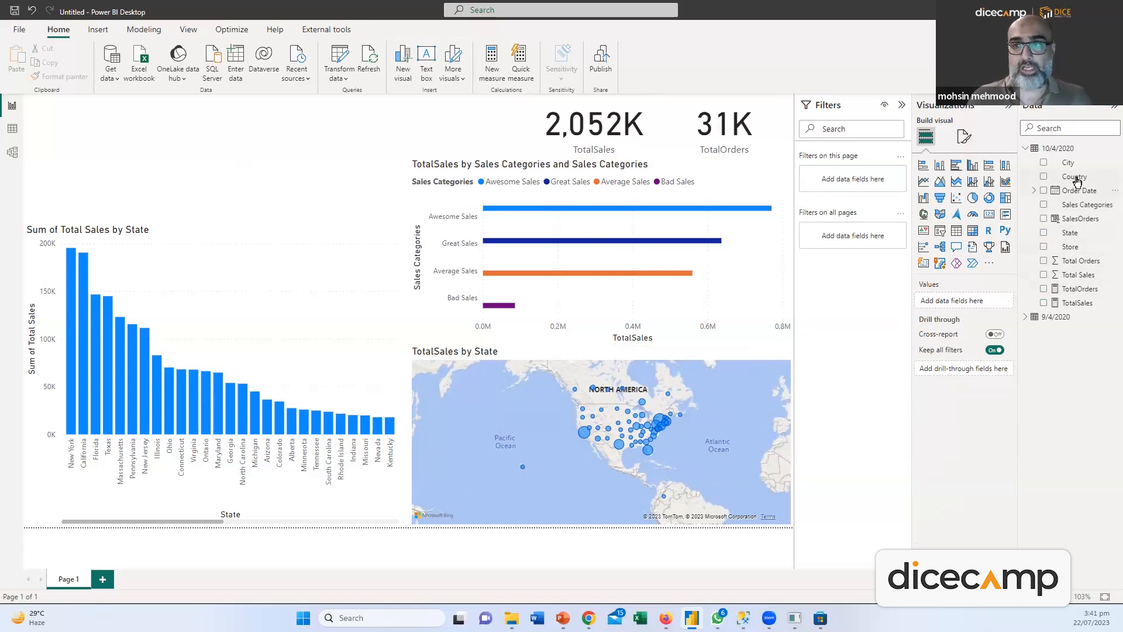
drag(1064, 166, 123, 120)
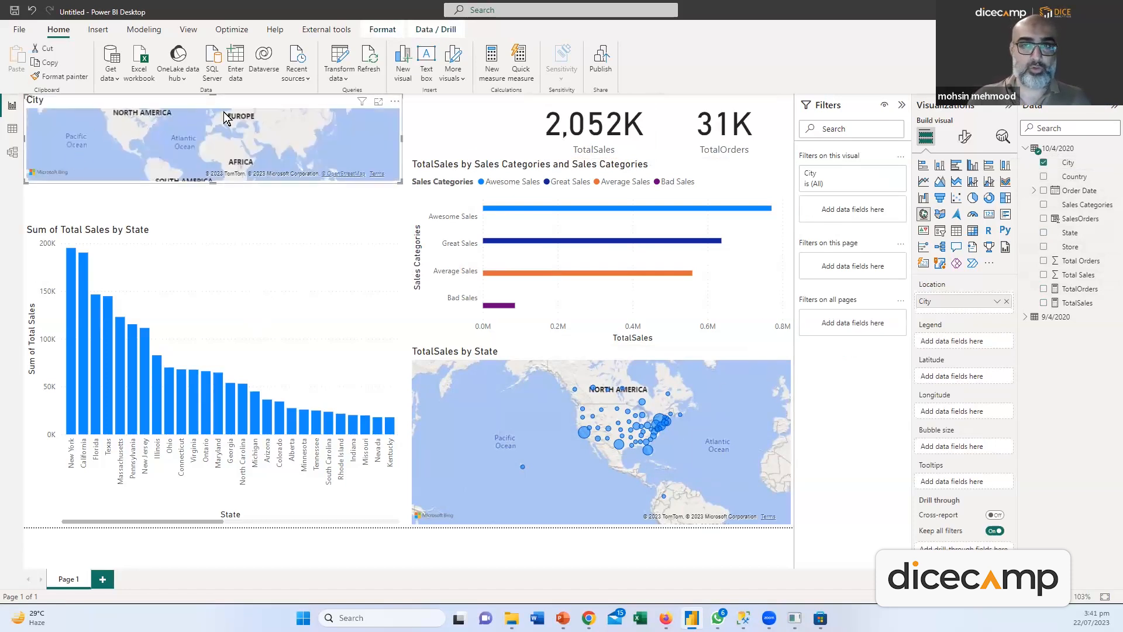
Turn the City visual into a slicer, test Atlanta and Attleboro, then clear the selection
click(940, 230)
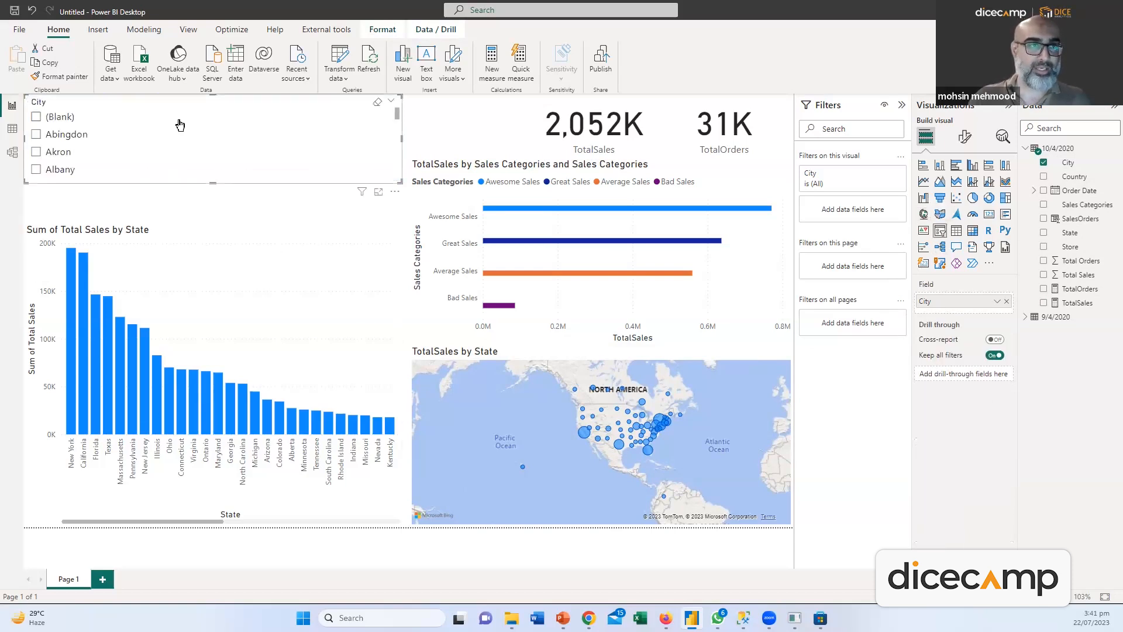
scroll(71, 135, down, 4)
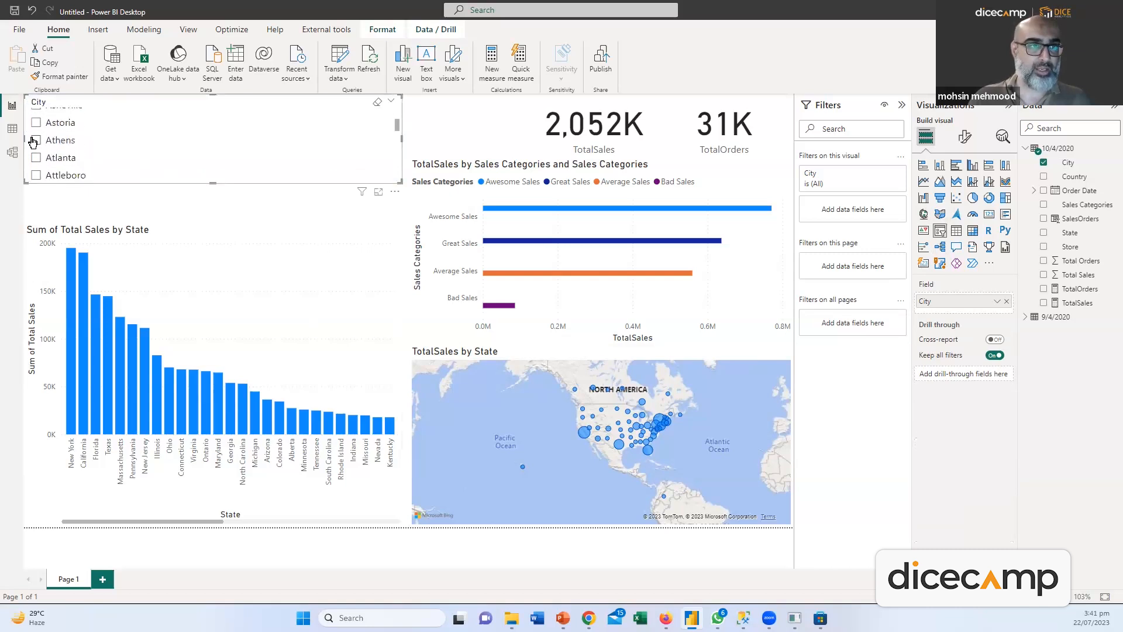
click(36, 157)
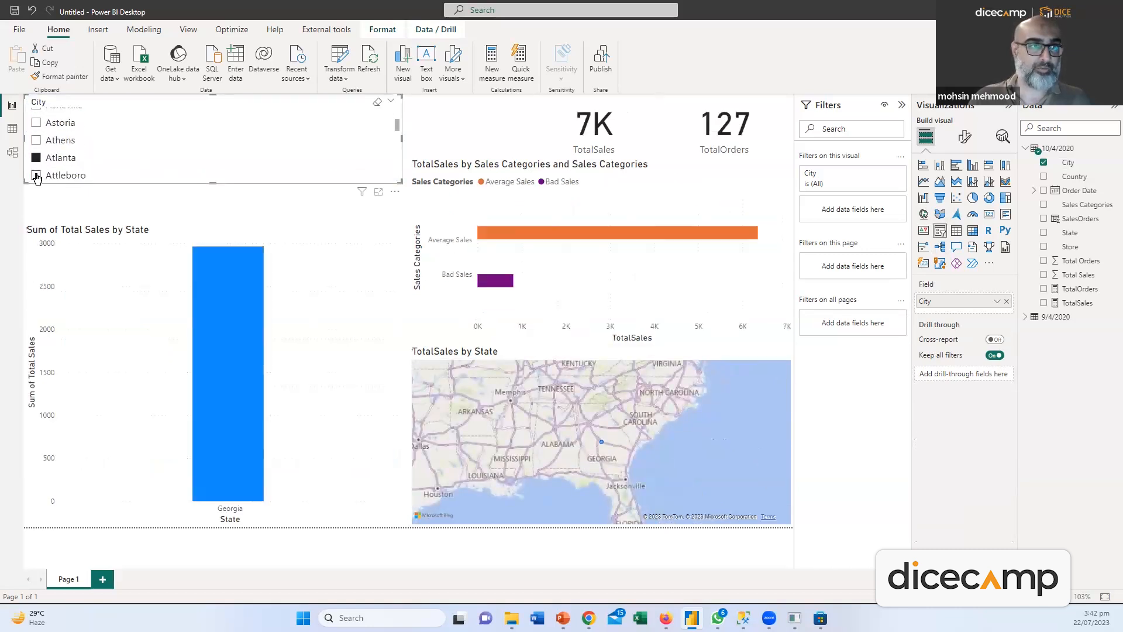
click(36, 175)
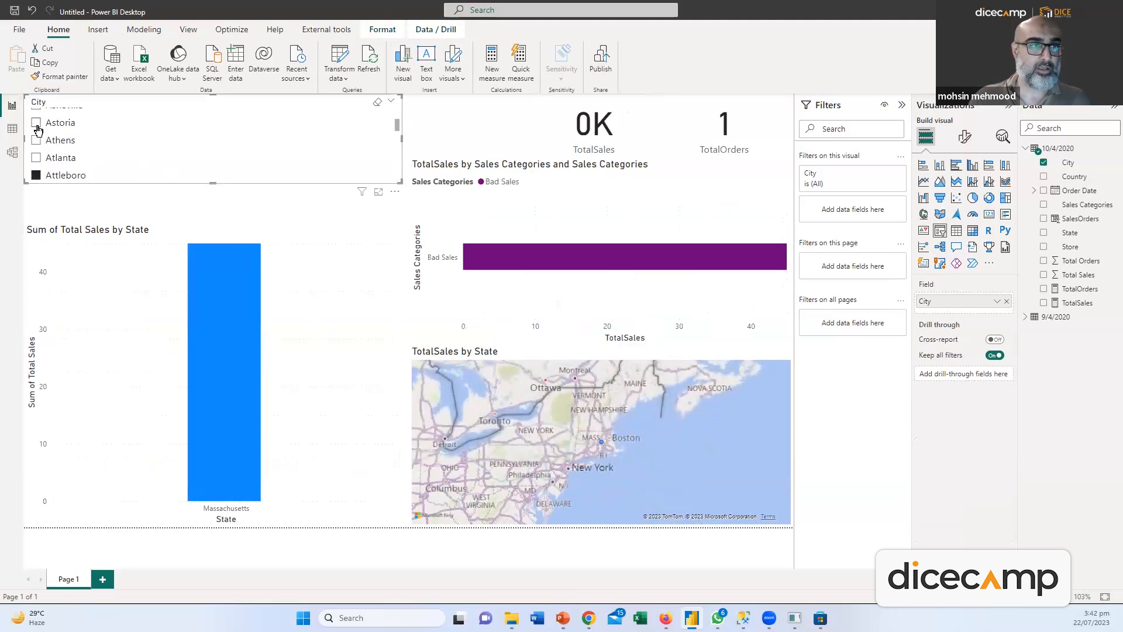
click(37, 127)
click(379, 103)
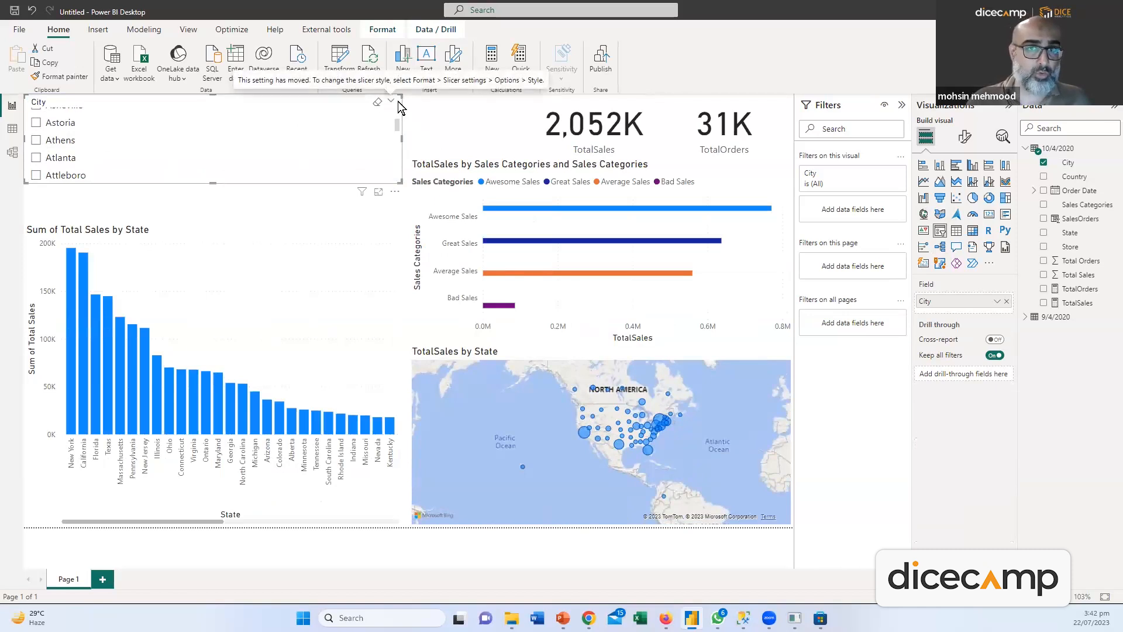
Set the City slicer's style to Dropdown and shrink it to a compact box
click(965, 136)
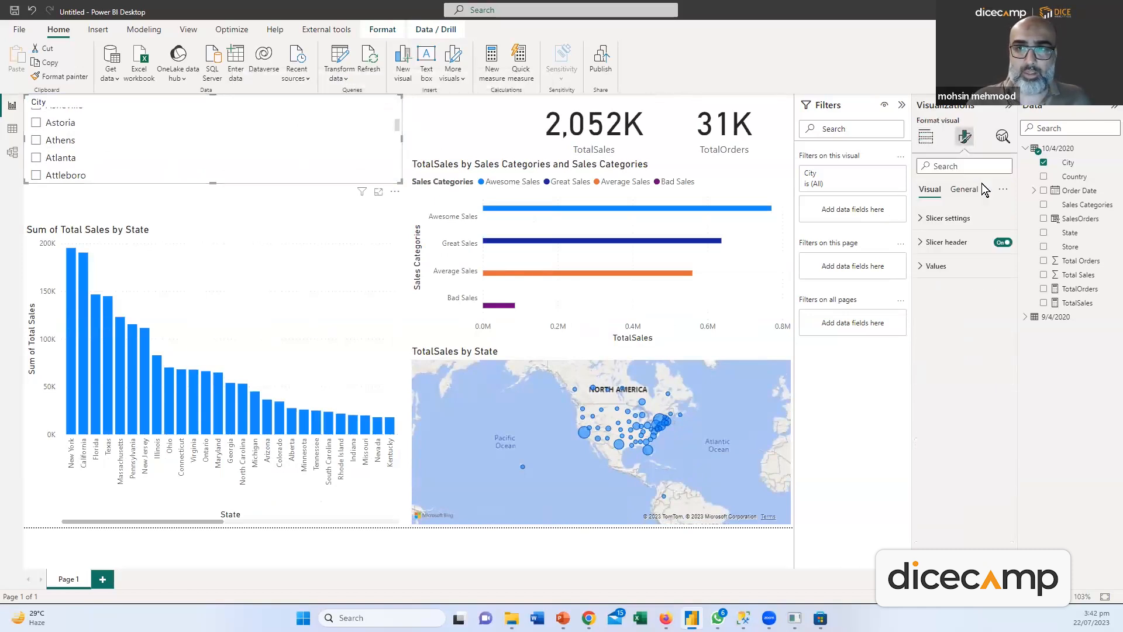
click(947, 218)
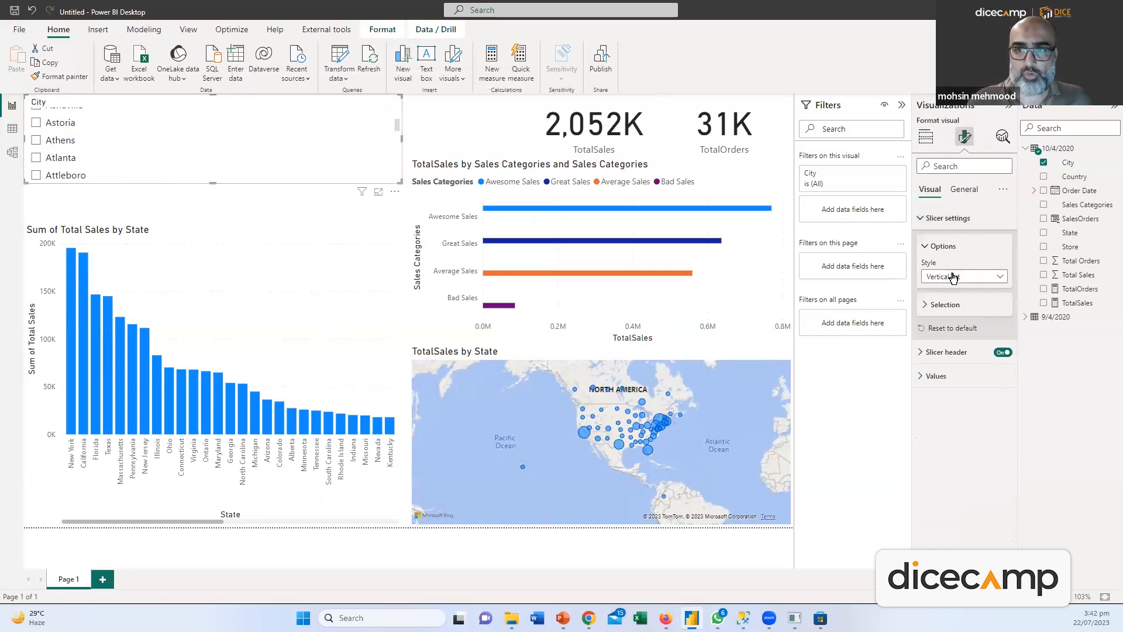
click(981, 279)
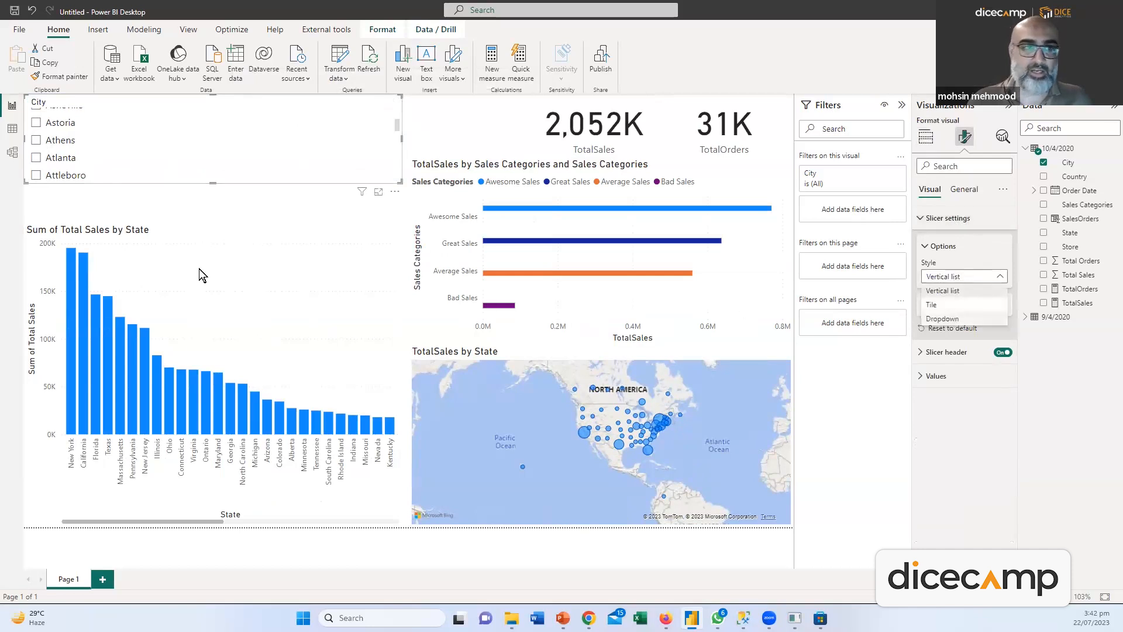
click(383, 116)
click(382, 114)
drag(403, 138, 128, 125)
drag(72, 182, 71, 142)
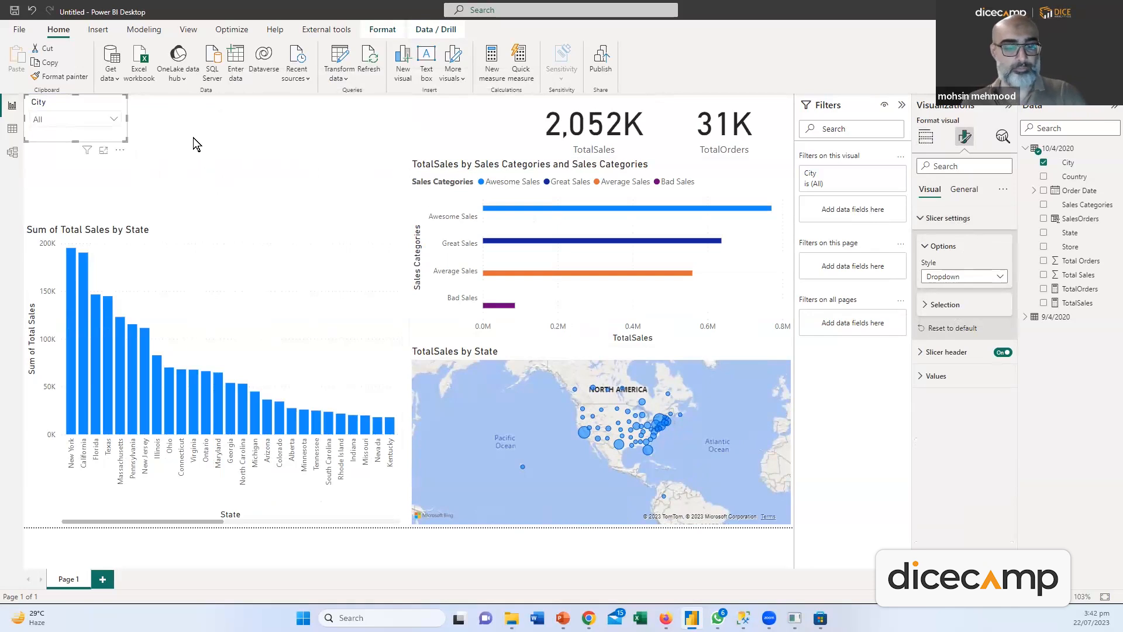
click(262, 157)
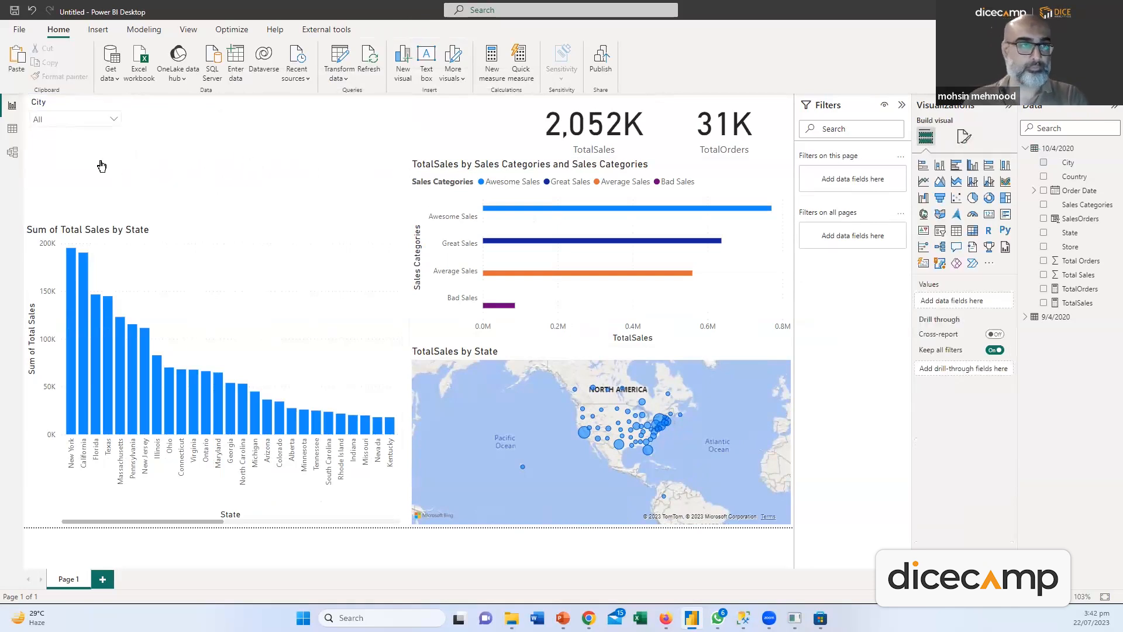
Paste a copy of the City slicer beside it and swap its field from City to State
drag(50, 140, 55, 145)
key(ctrl+v)
drag(166, 149, 135, 116)
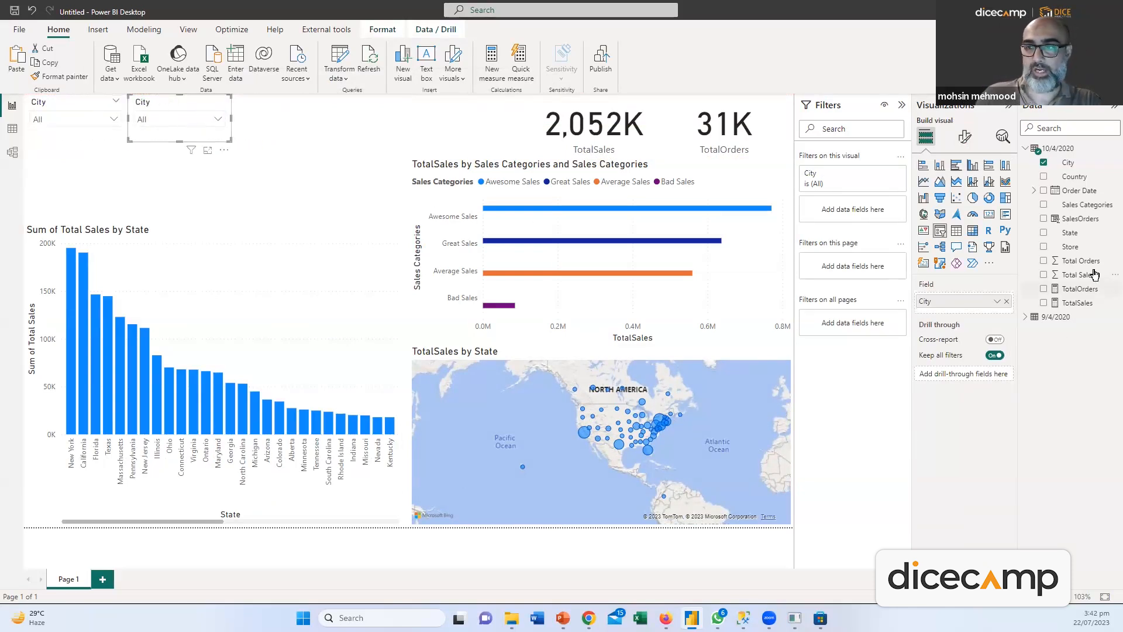
drag(1071, 236, 965, 313)
click(1006, 301)
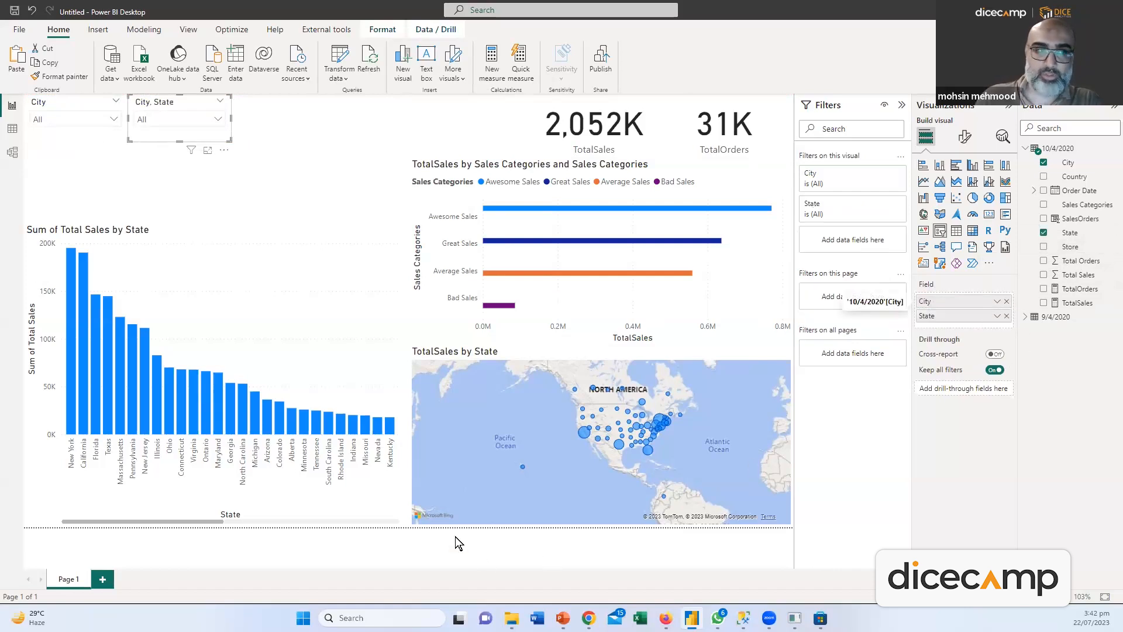
Test the State slicer with Massachusetts, Maine and Louisiana, then clear it back to All
click(180, 124)
scroll(153, 216, down, 5)
click(143, 220)
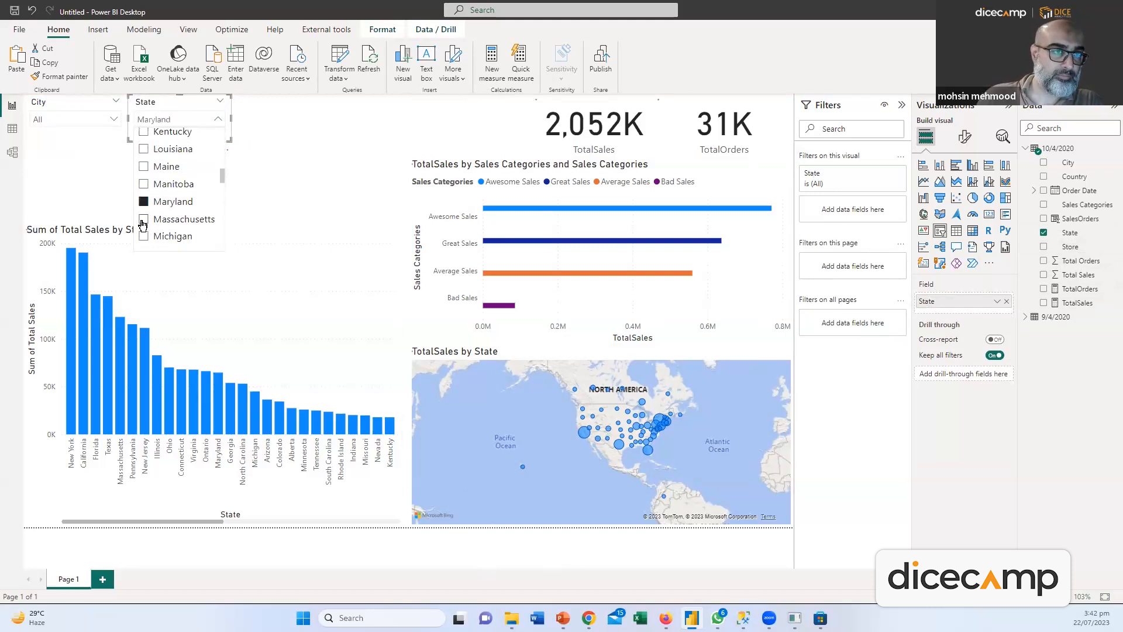
click(143, 168)
click(144, 150)
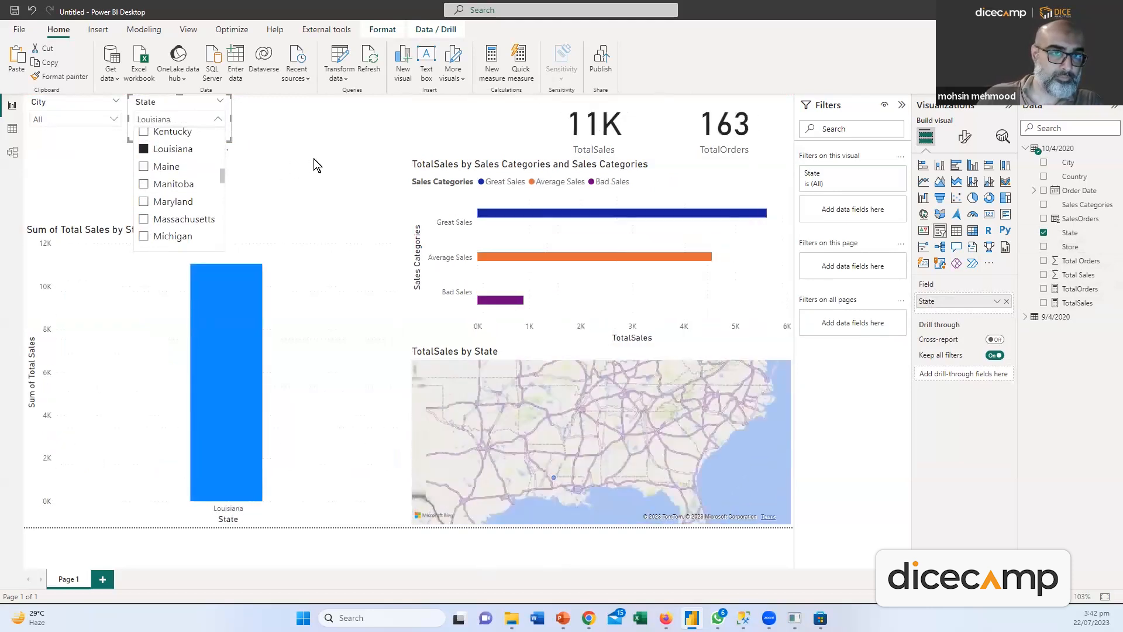
click(143, 150)
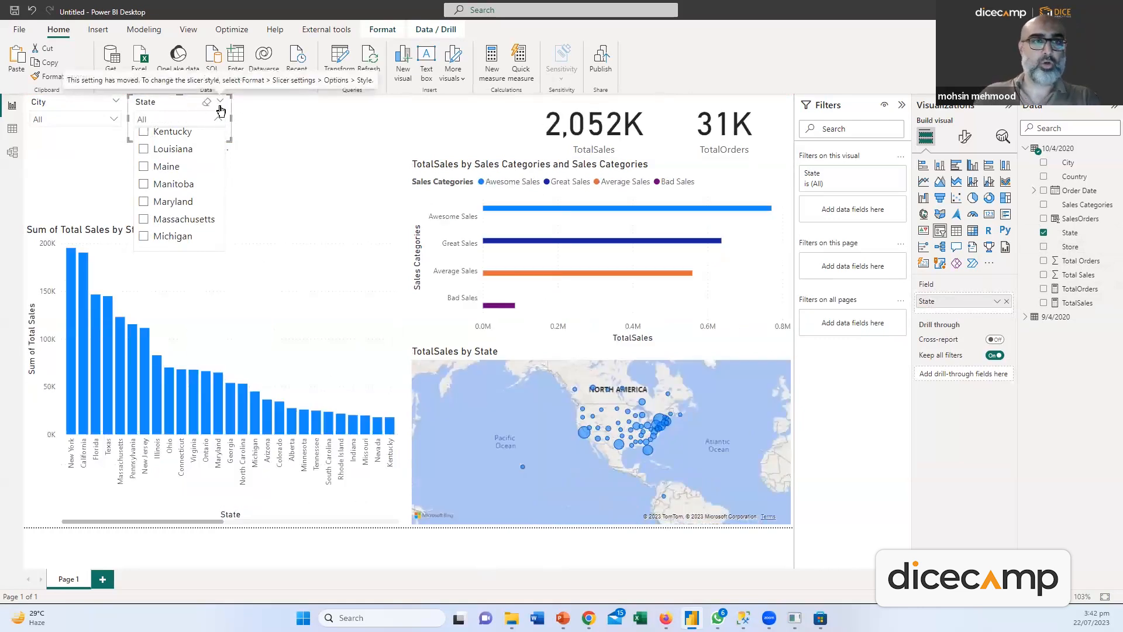
click(218, 118)
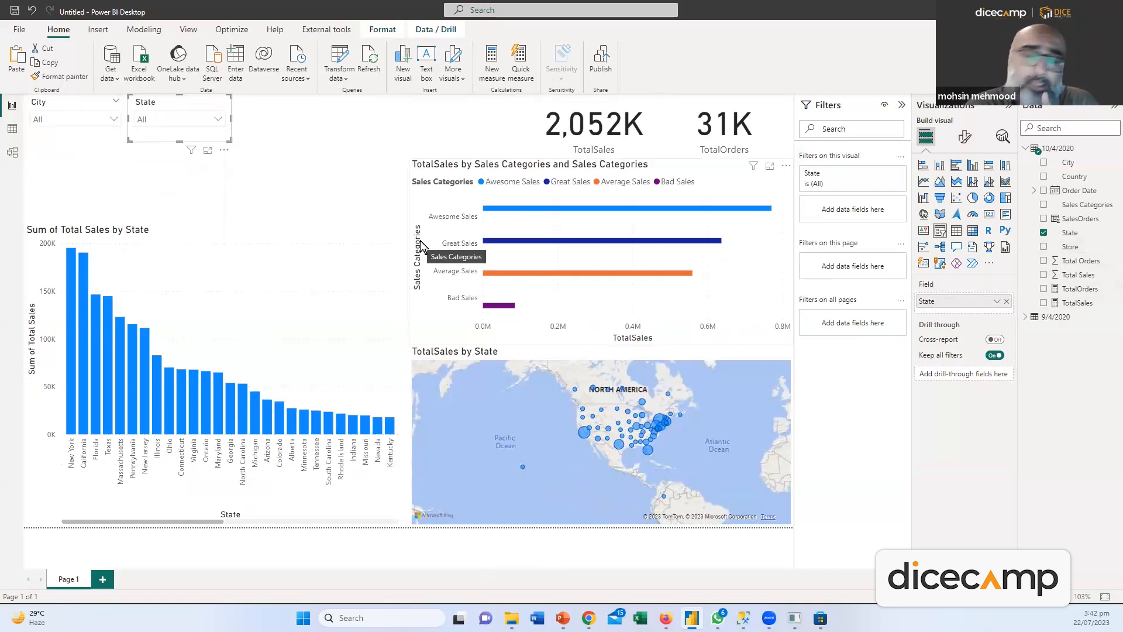
Check the slicer's analytics options, then select the state sales column chart
click(1003, 136)
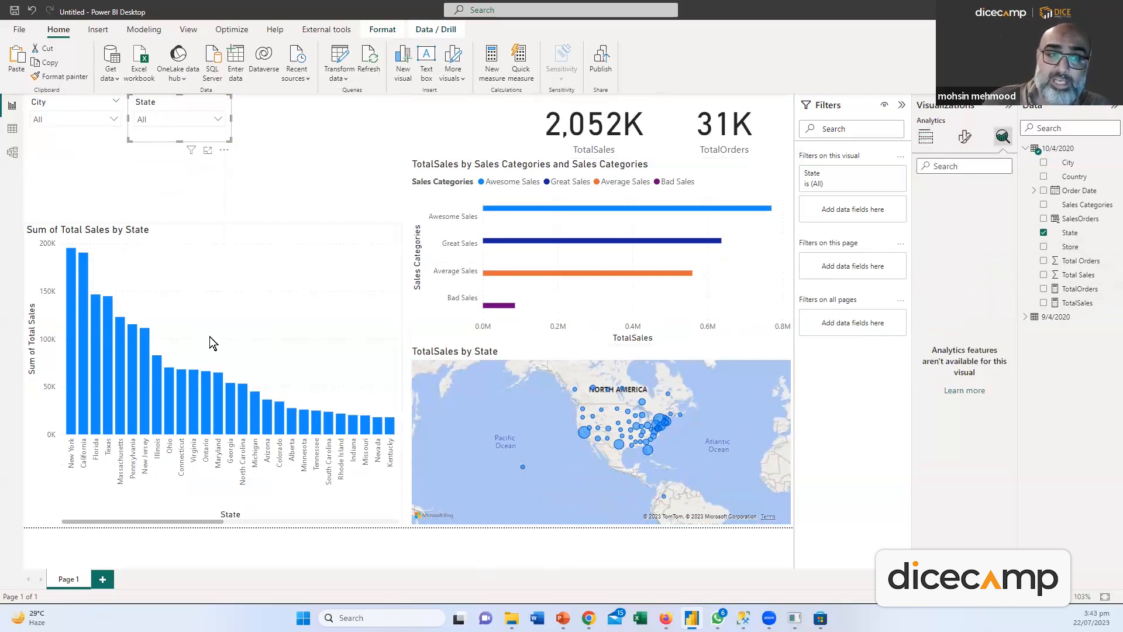
click(166, 311)
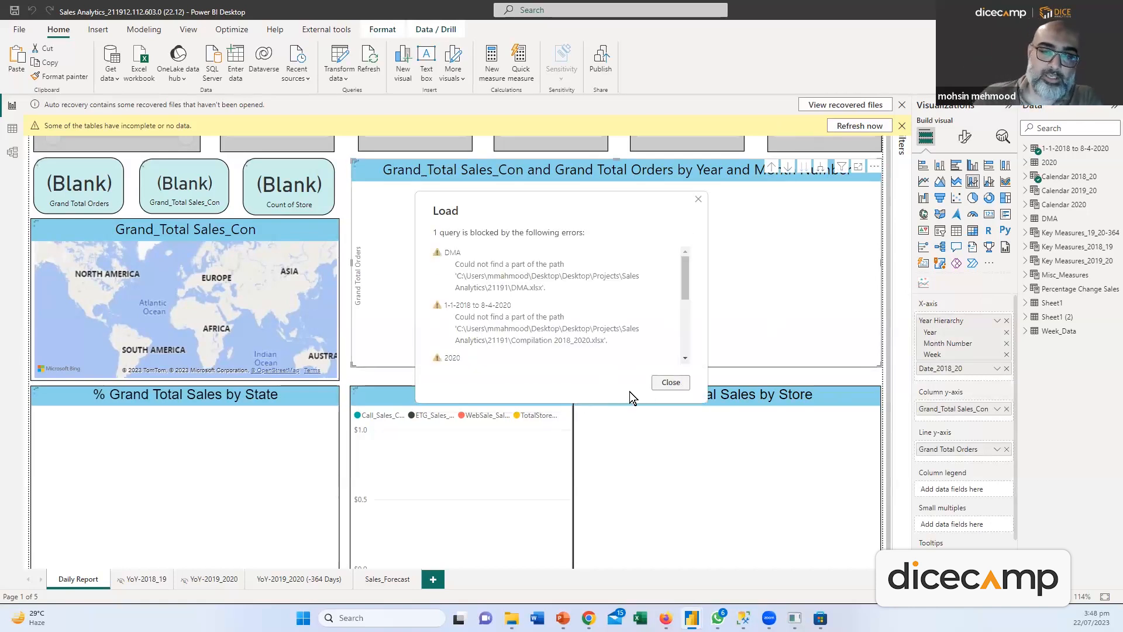
Dismiss the query load errors, open the YoY-2019_2020 (-364 Days) page, and clear the incomplete-data warning
click(655, 383)
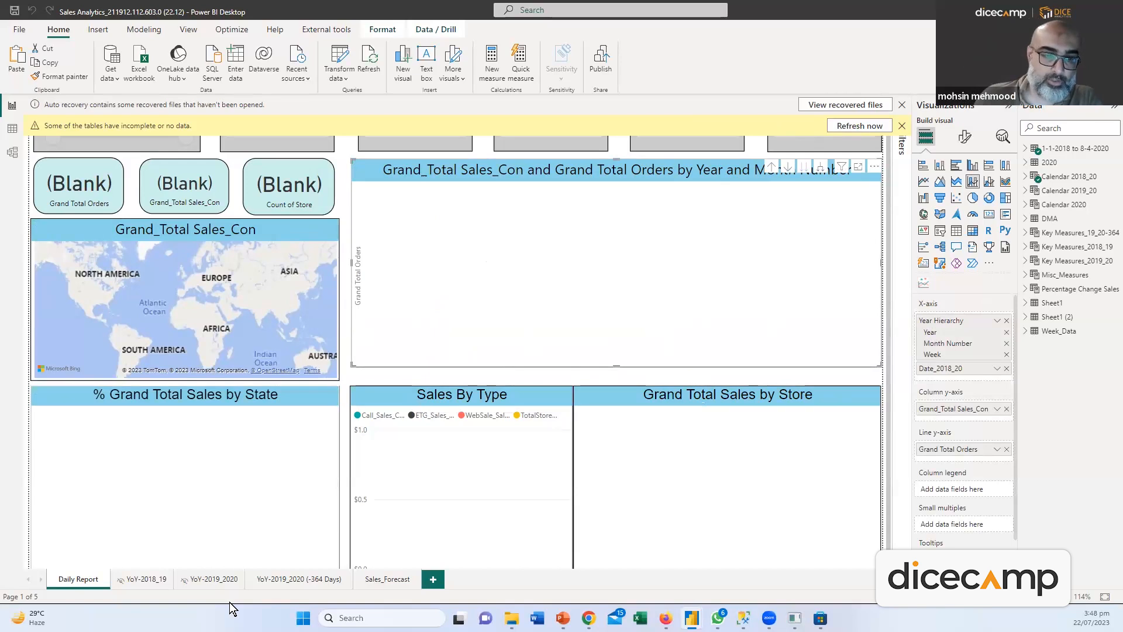
click(283, 579)
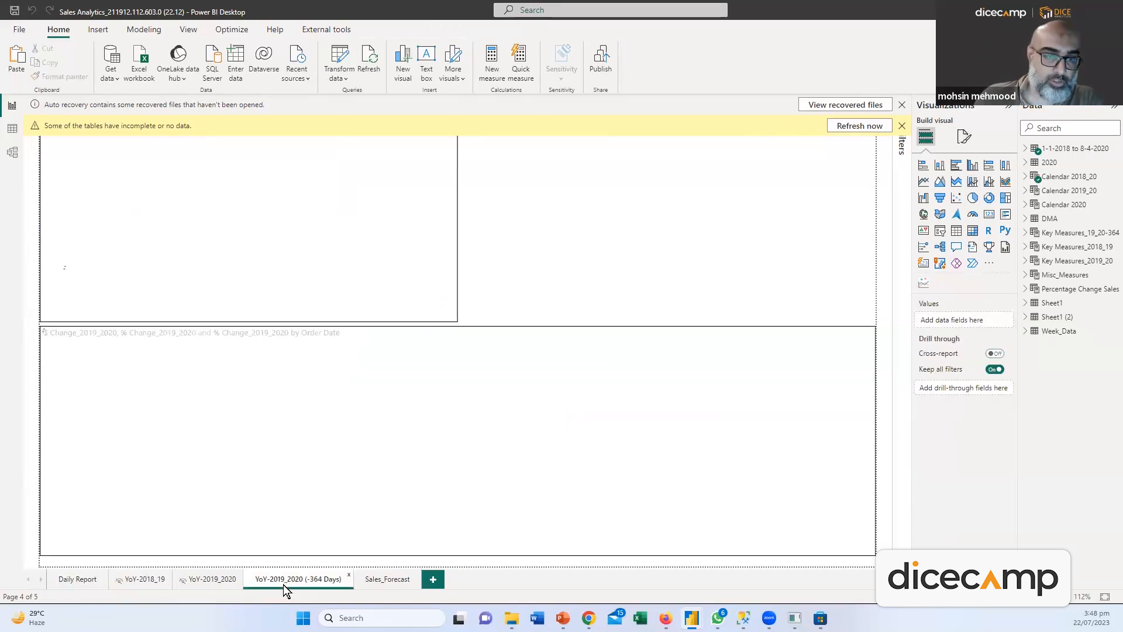
click(902, 126)
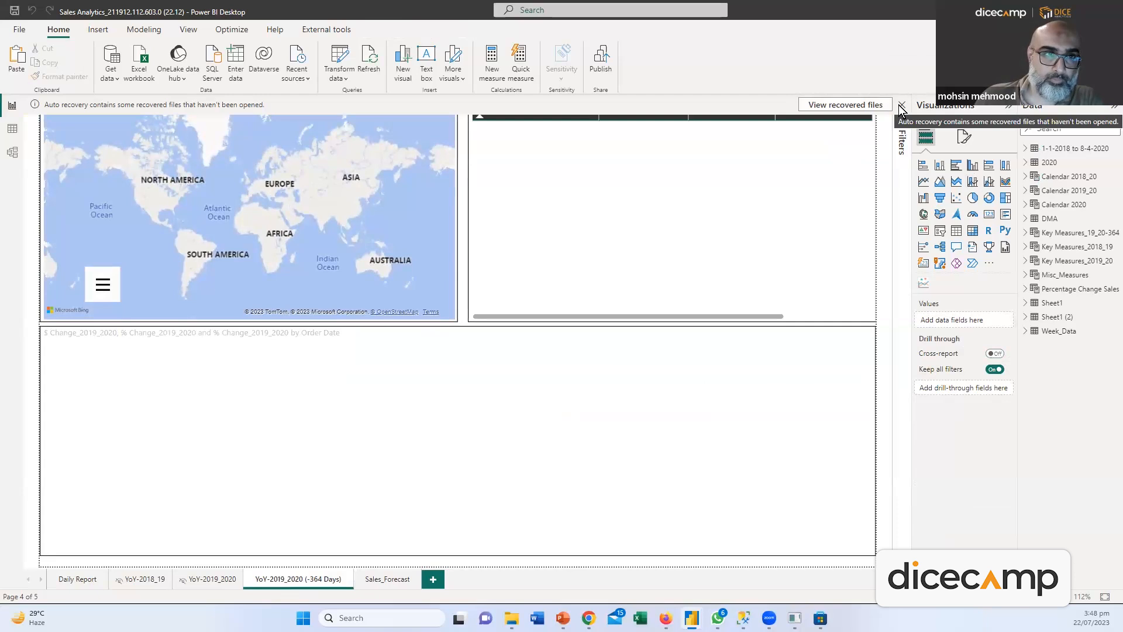
Dismiss the auto-recovery notice, remove the recovered files, and close the recovered report without saving
click(902, 106)
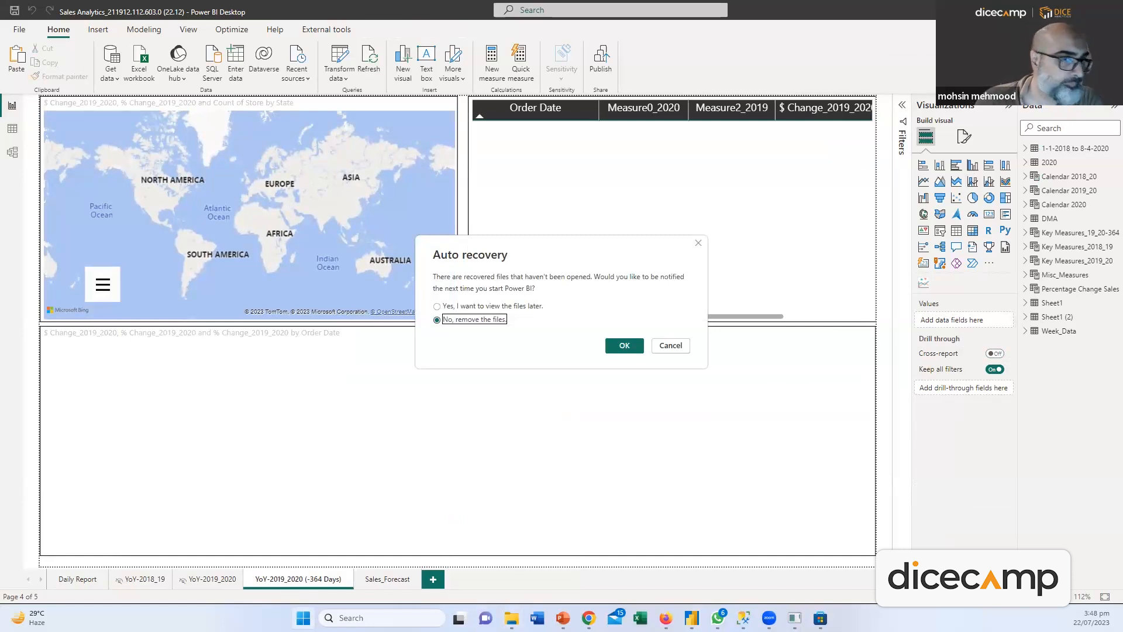
click(624, 347)
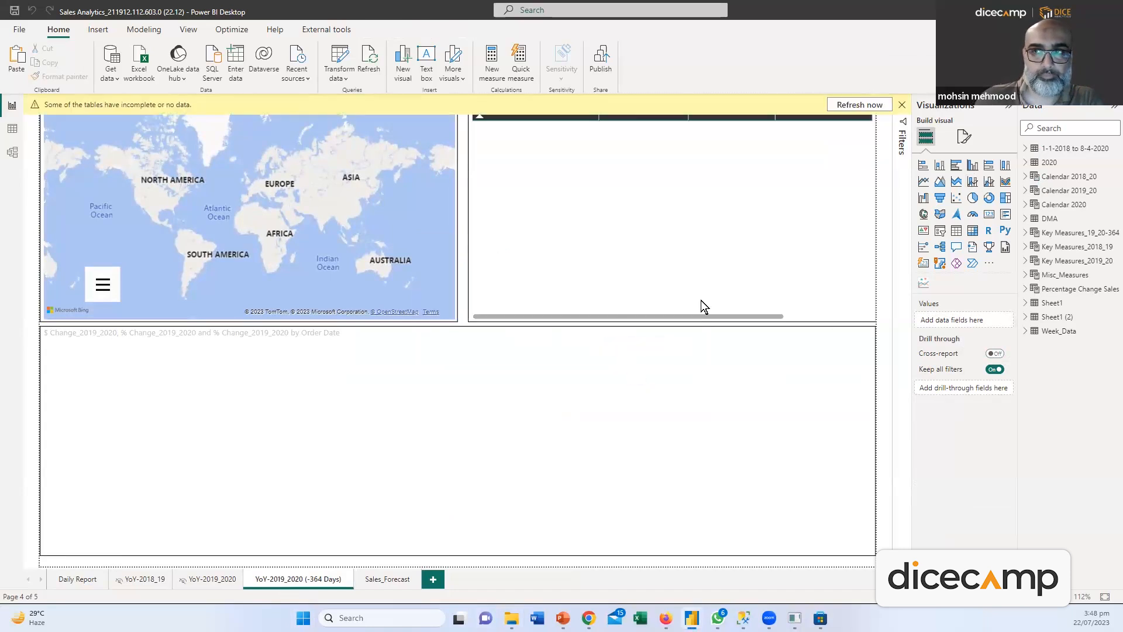
key(alt+F4)
click(609, 331)
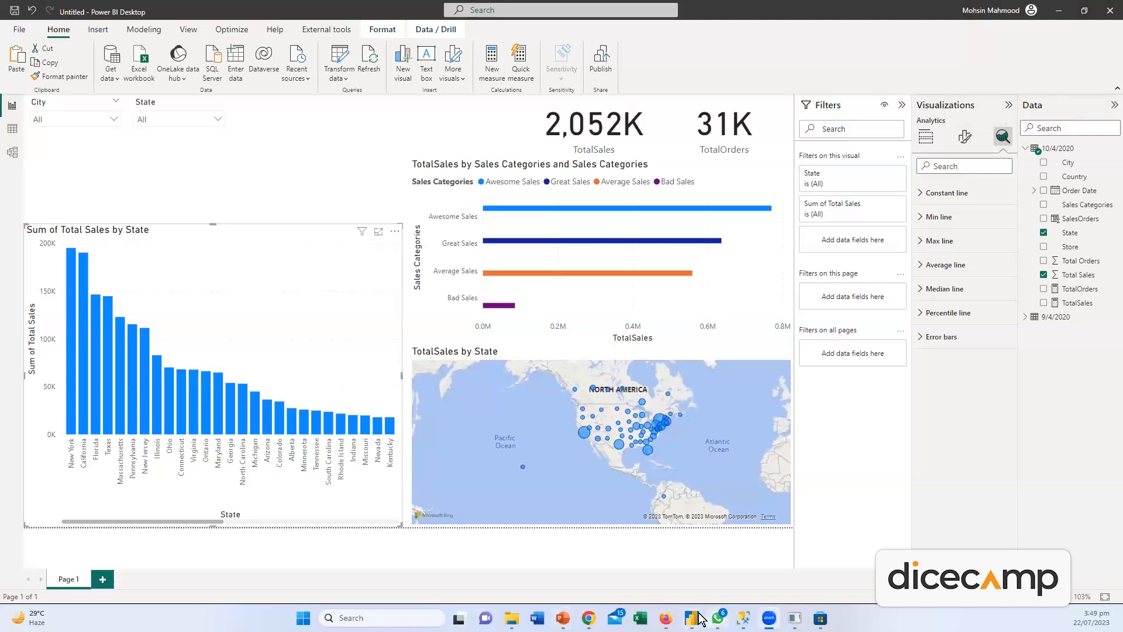
Bring the Sales Analytics_21191 report window forward from the taskbar previews
mouse_move(691, 617)
click(789, 571)
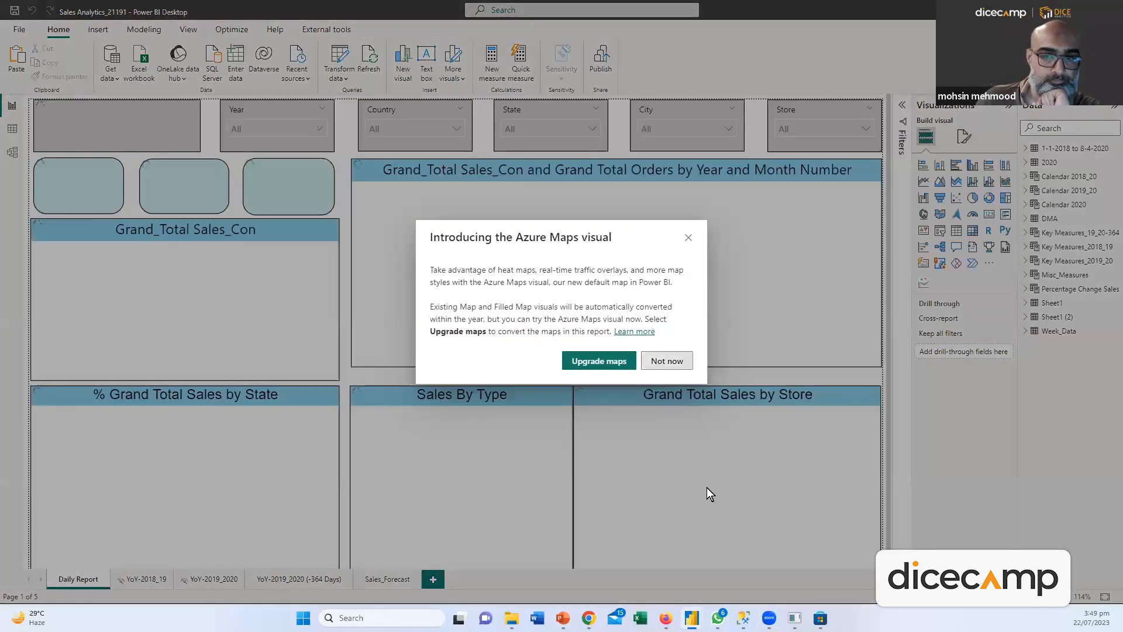
Skip the Azure Maps upgrade, select the YoY page's combo chart, and expand Key Measures_19_20-364 in a widened Data pane
click(667, 361)
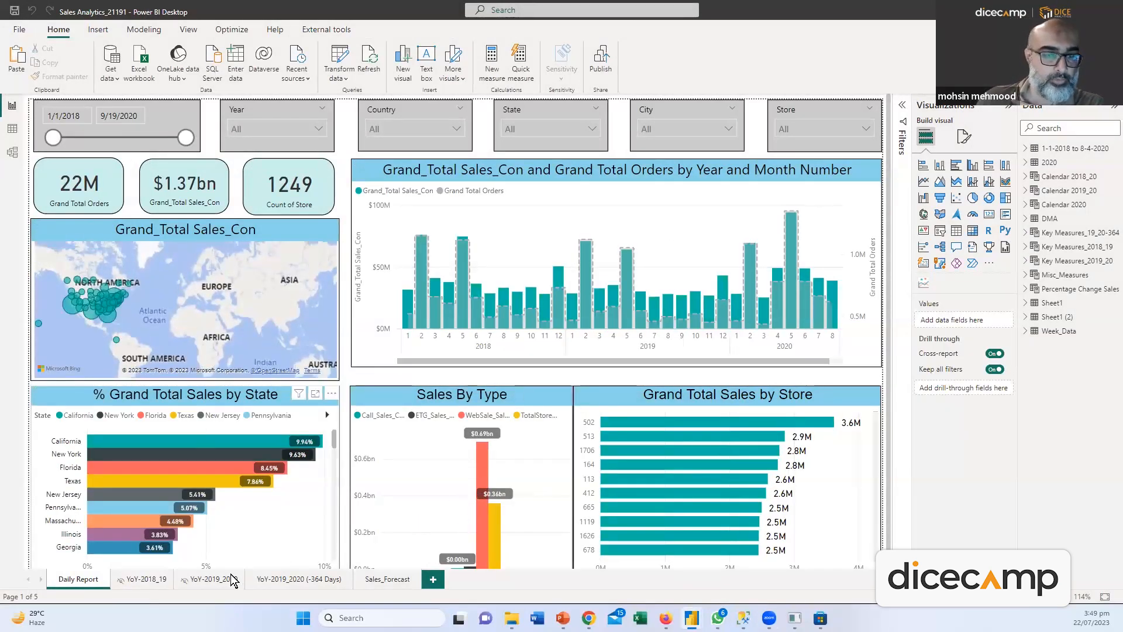
click(280, 581)
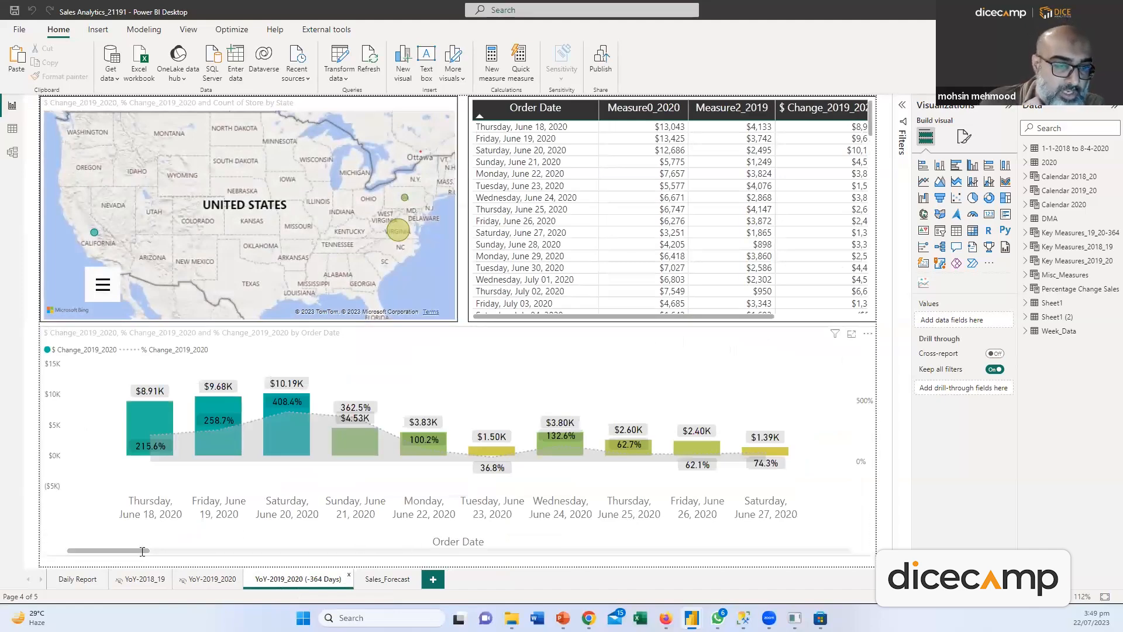
drag(140, 549, 181, 556)
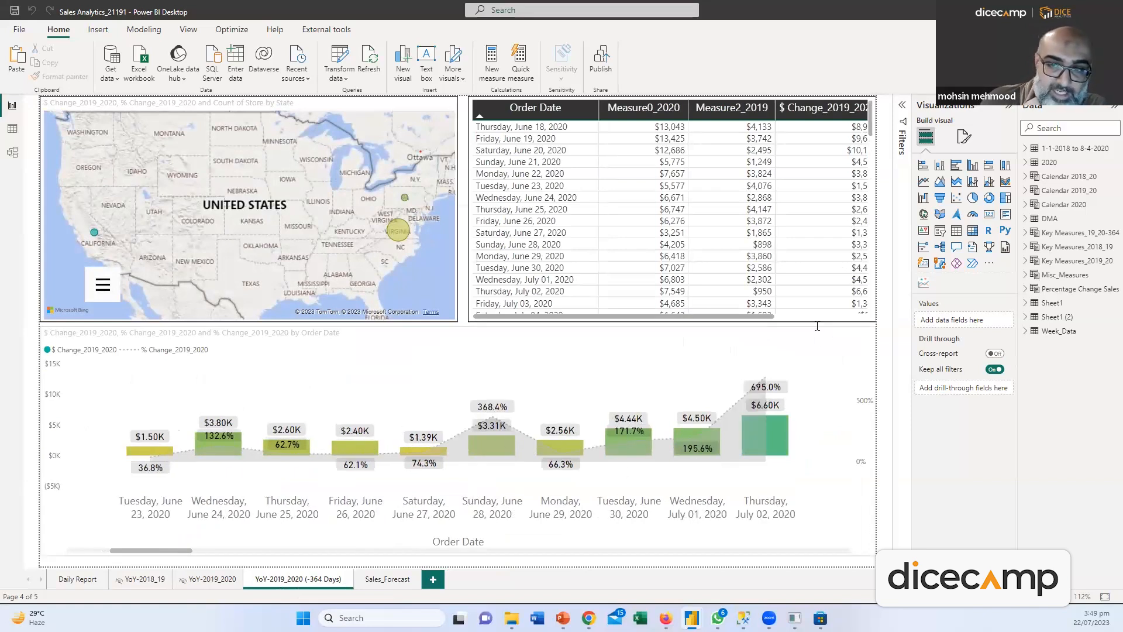
click(836, 388)
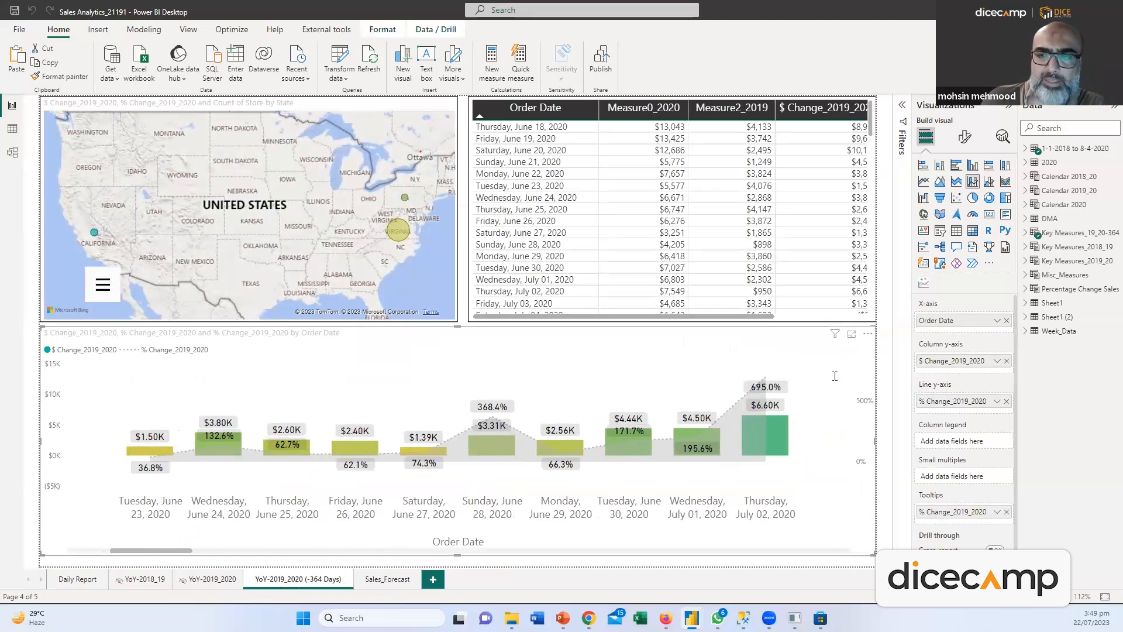
click(1047, 232)
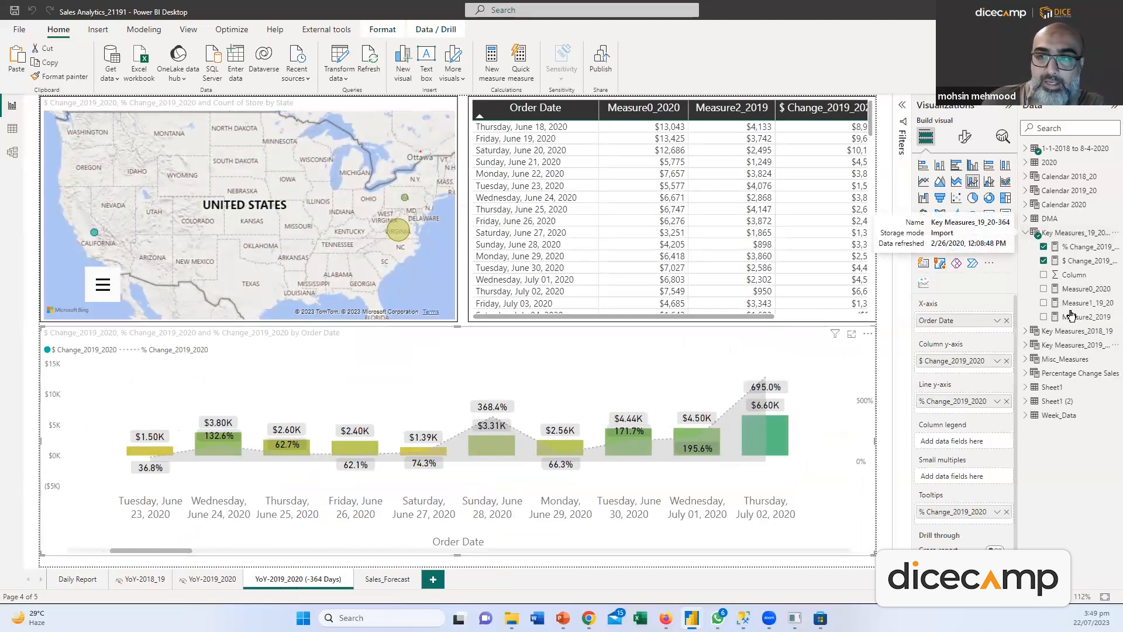
drag(1018, 258, 943, 254)
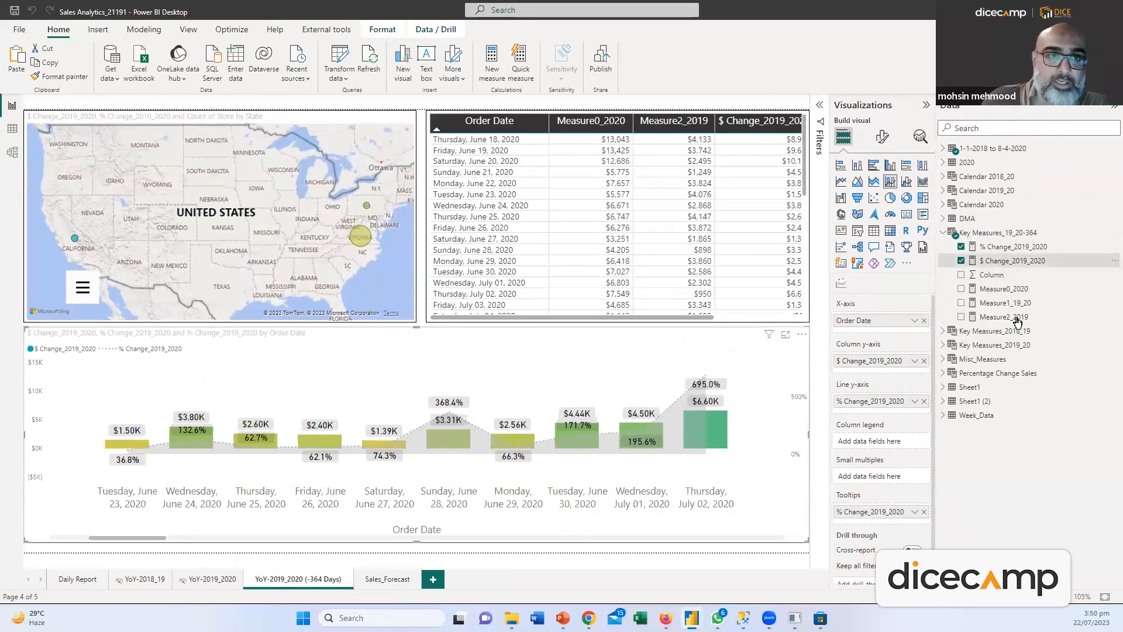
Review the DAX of % Change_2019_2020, Measure1_19_20 and Measure2_2019 in the formula bar
click(1013, 261)
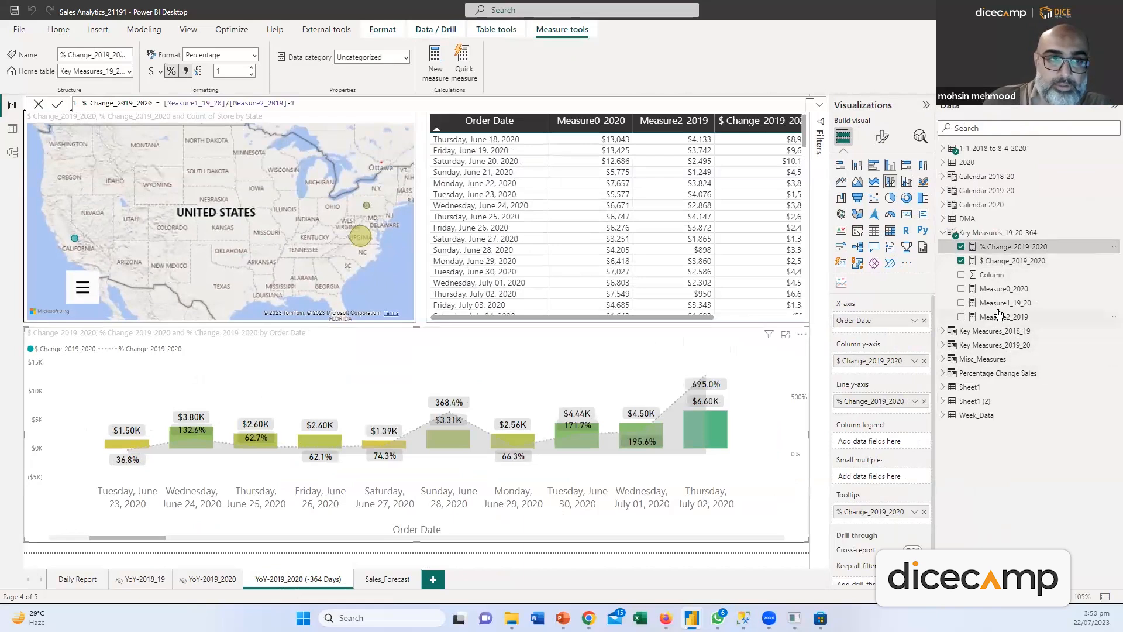
click(999, 303)
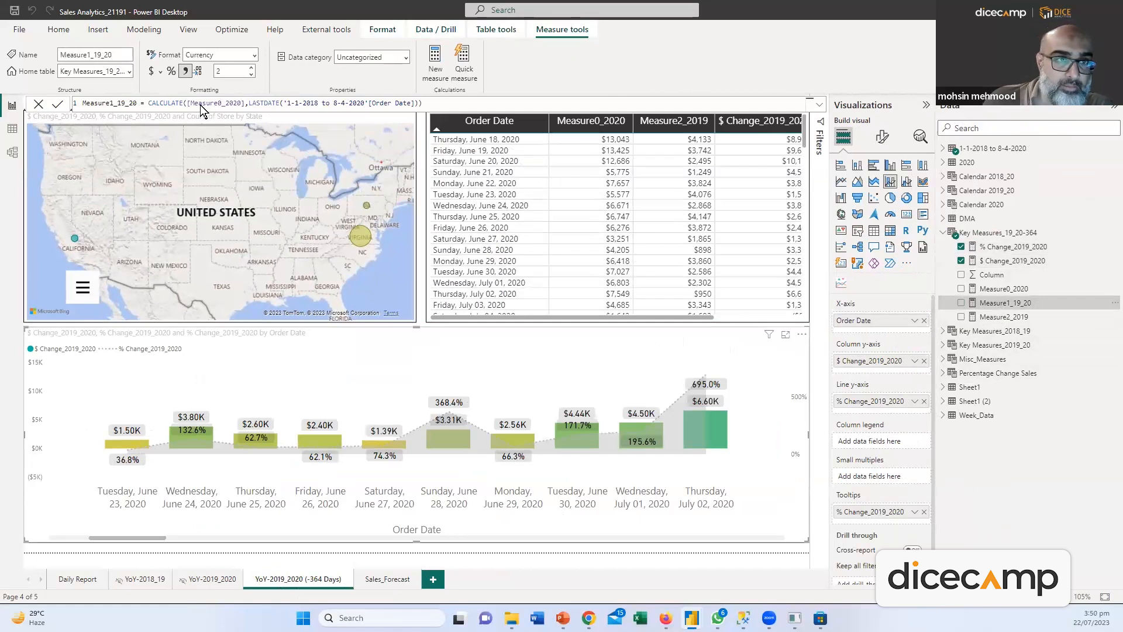
drag(162, 104, 426, 107)
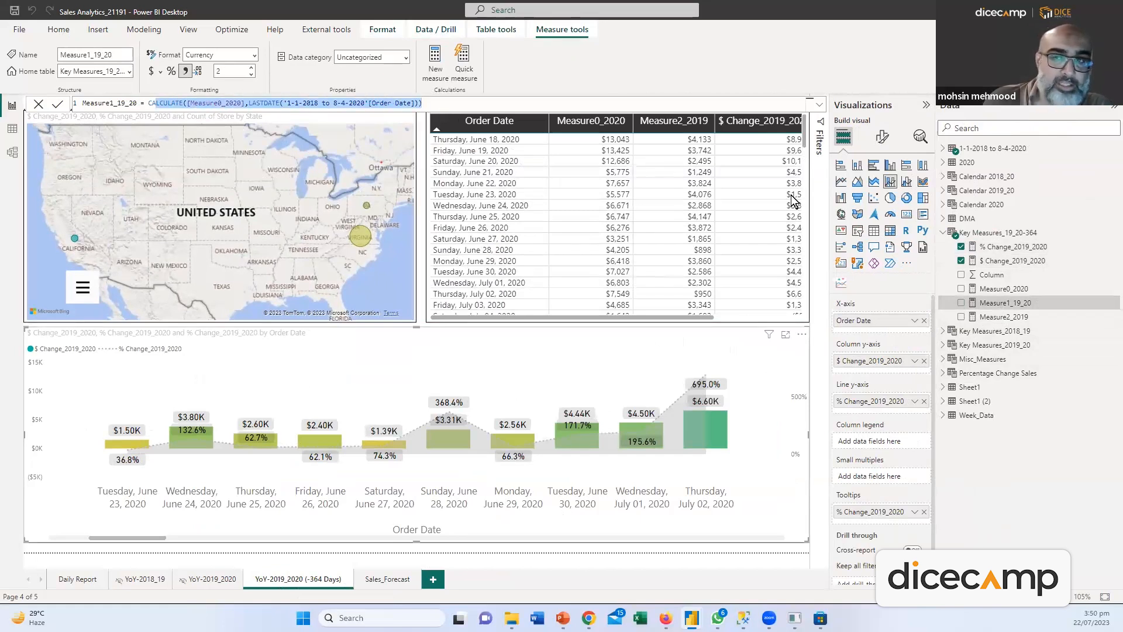
click(1006, 321)
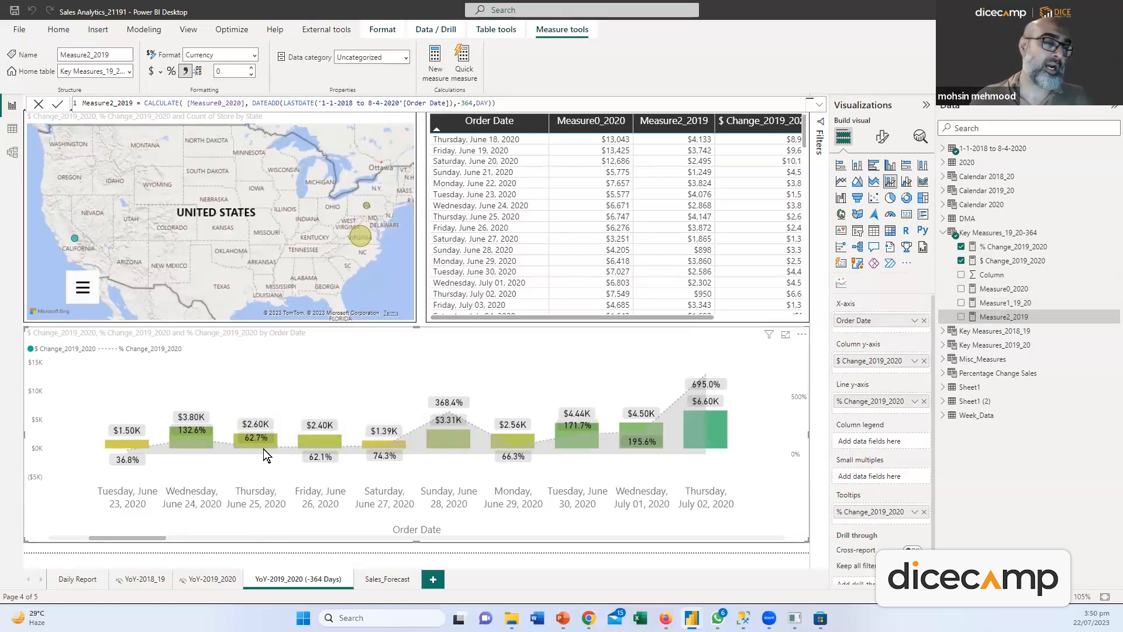
mouse_move(277, 445)
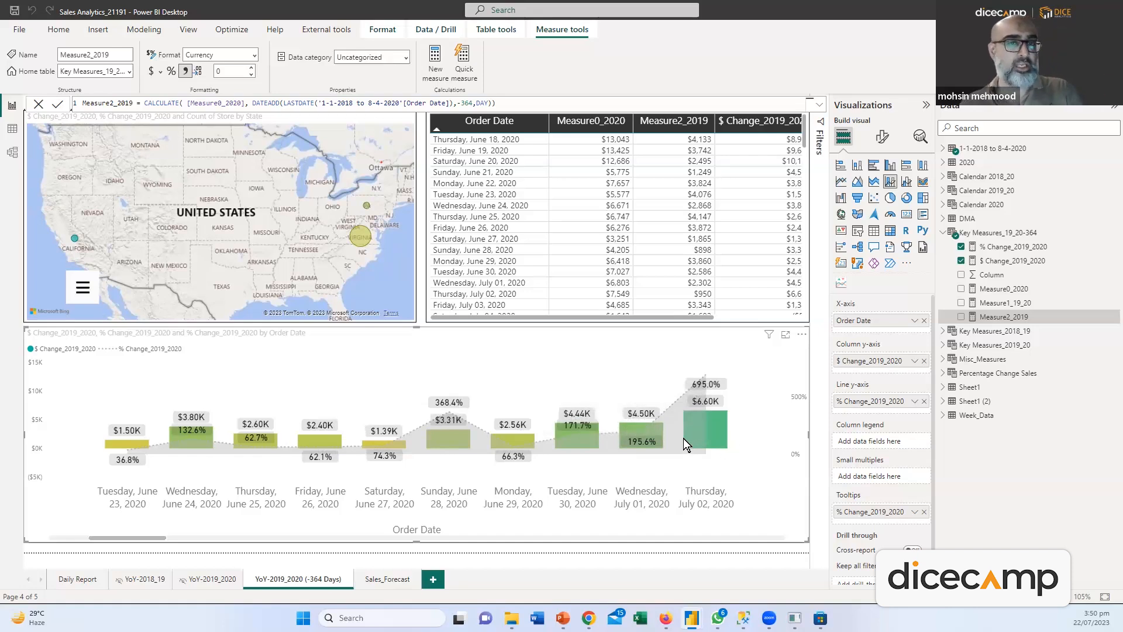
mouse_move(683, 438)
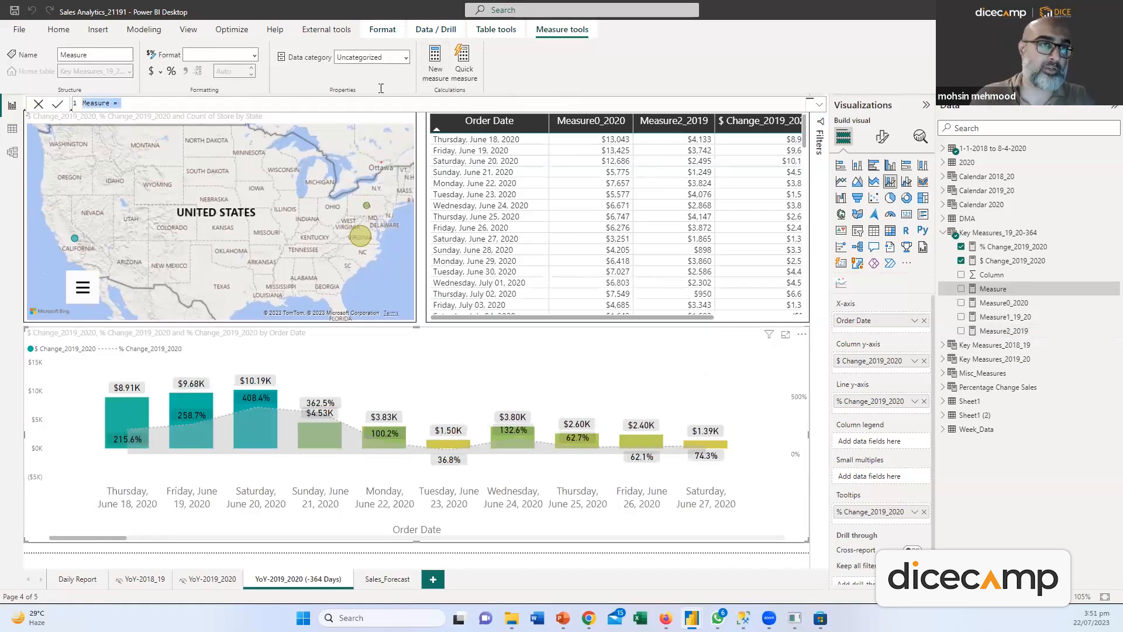
click(143, 102)
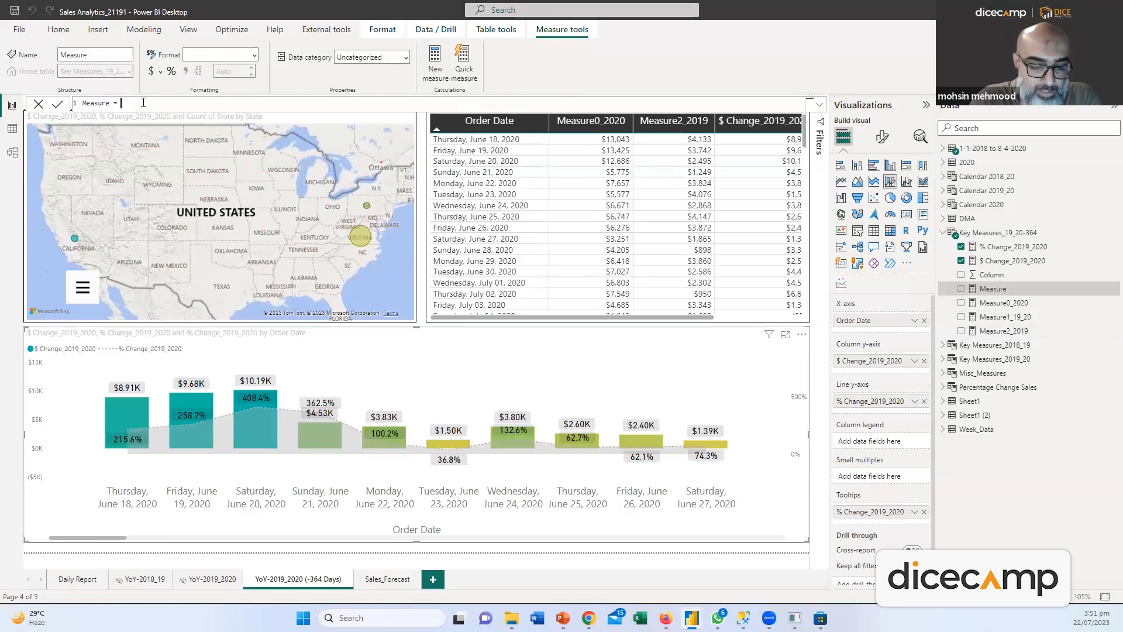
text(QT)
text(D)
key(BackSpace)
key(BackSpace)
key(BackSpace)
text(DATES)
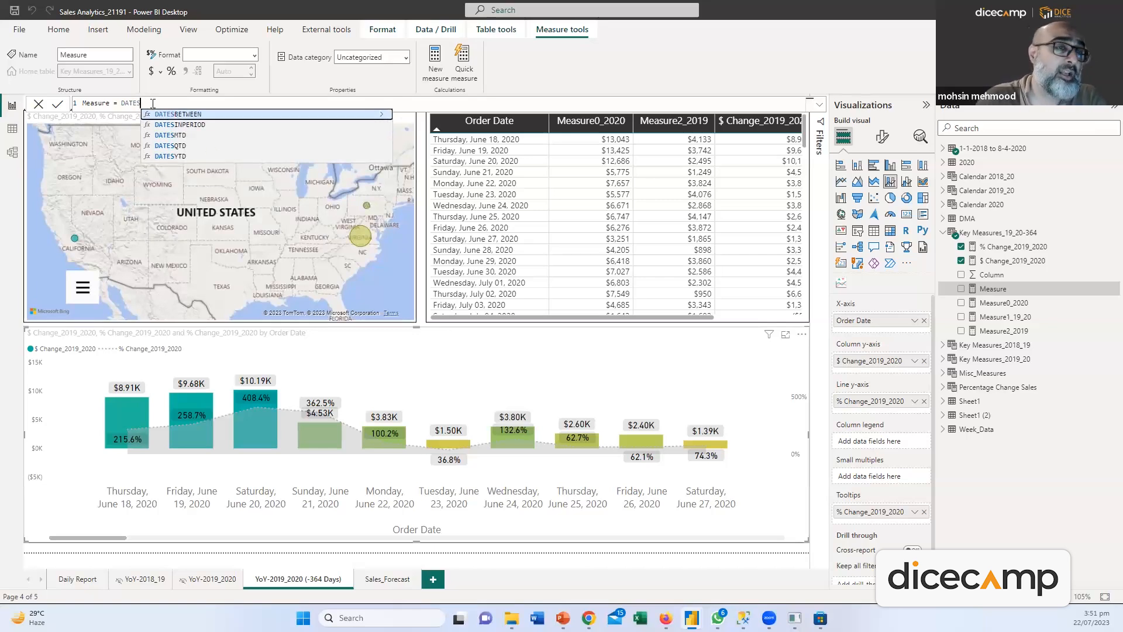
key(BackSpace)
key(BackSpace)
key(BackSpace)
key(BackSpace)
key(BackSpace)
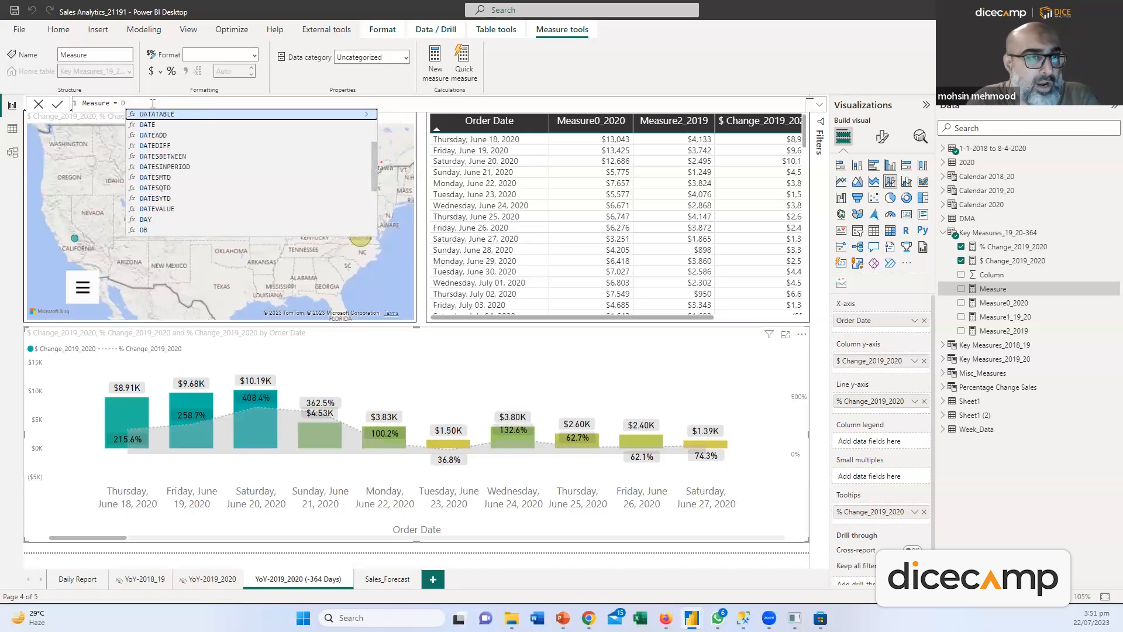